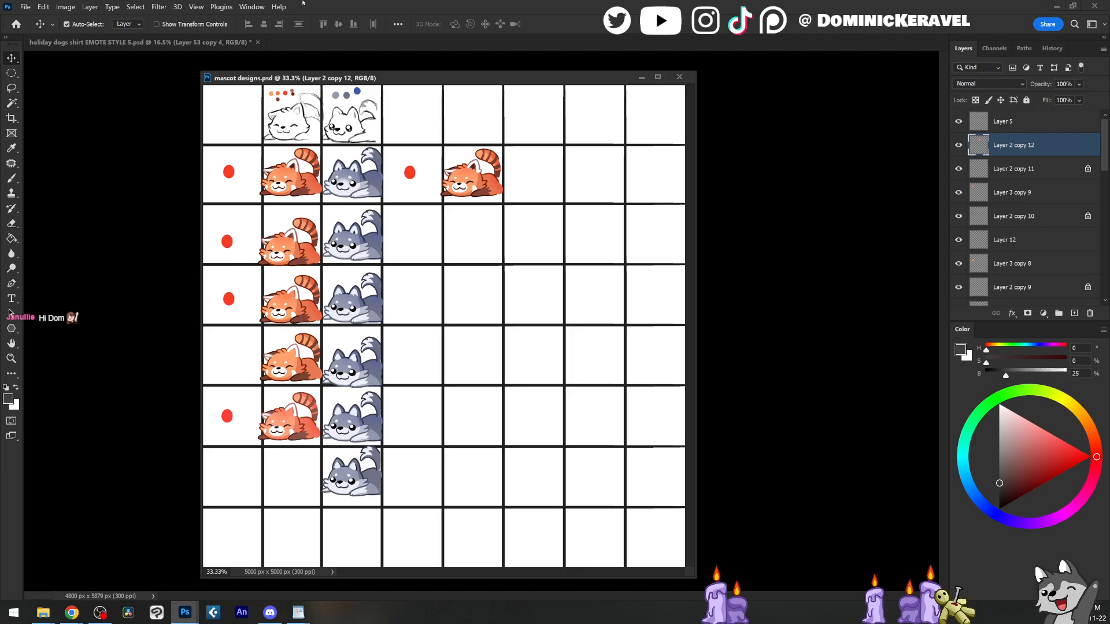
Step: Reposition the floating mascot designs.psd window in the workspace and deselect the active layer
{"action": "left_click_drag", "start_coordinate": [518, 76], "coordinate": [536, 68]}
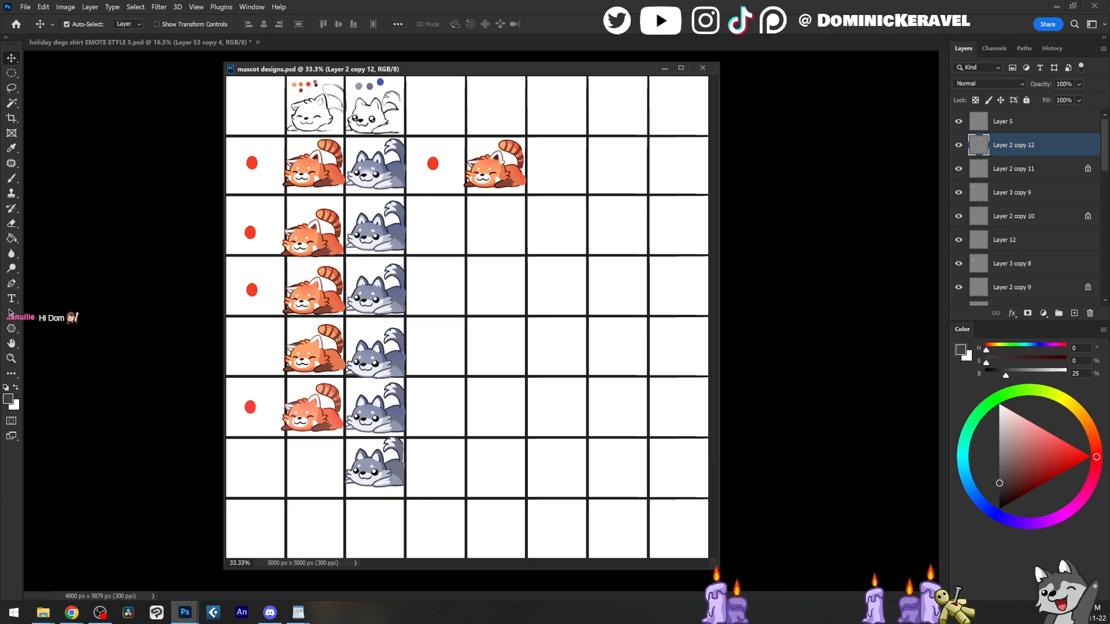
{"action": "left_click_drag", "start_coordinate": [408, 68], "coordinate": [433, 59]}
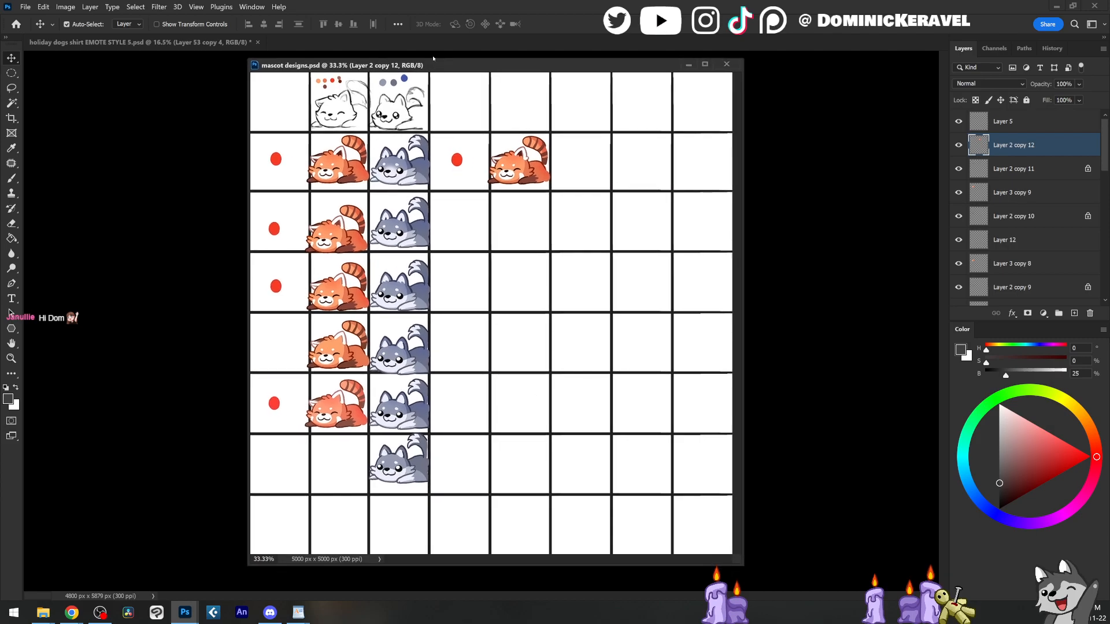
{"action": "left_click", "coordinate": [452, 293]}
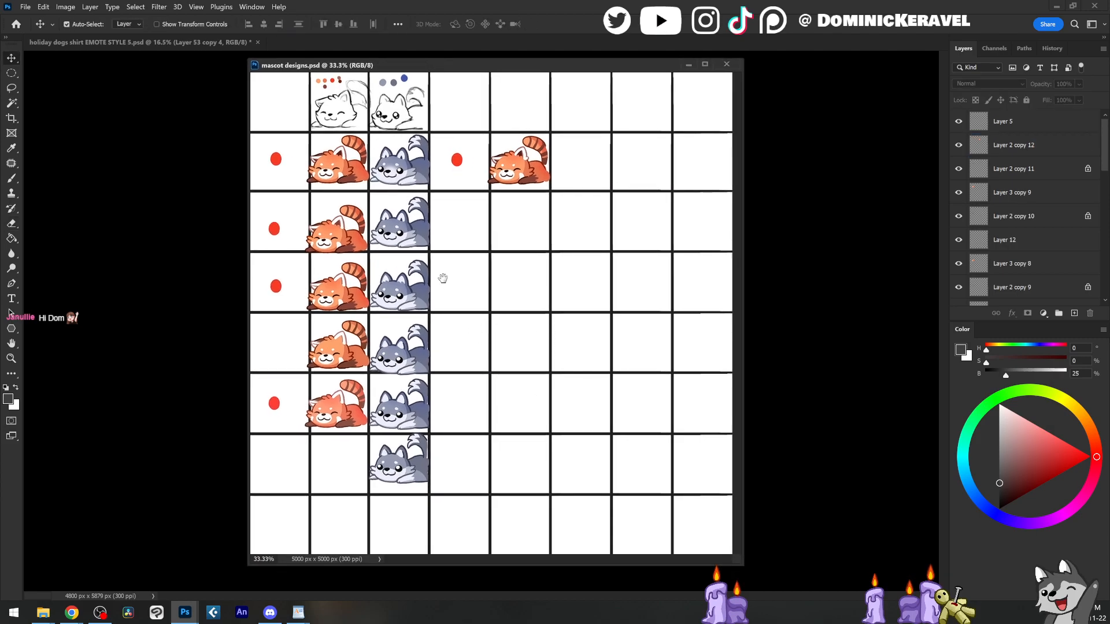
{"action": "left_click_drag", "start_coordinate": [449, 282], "coordinate": [455, 285]}
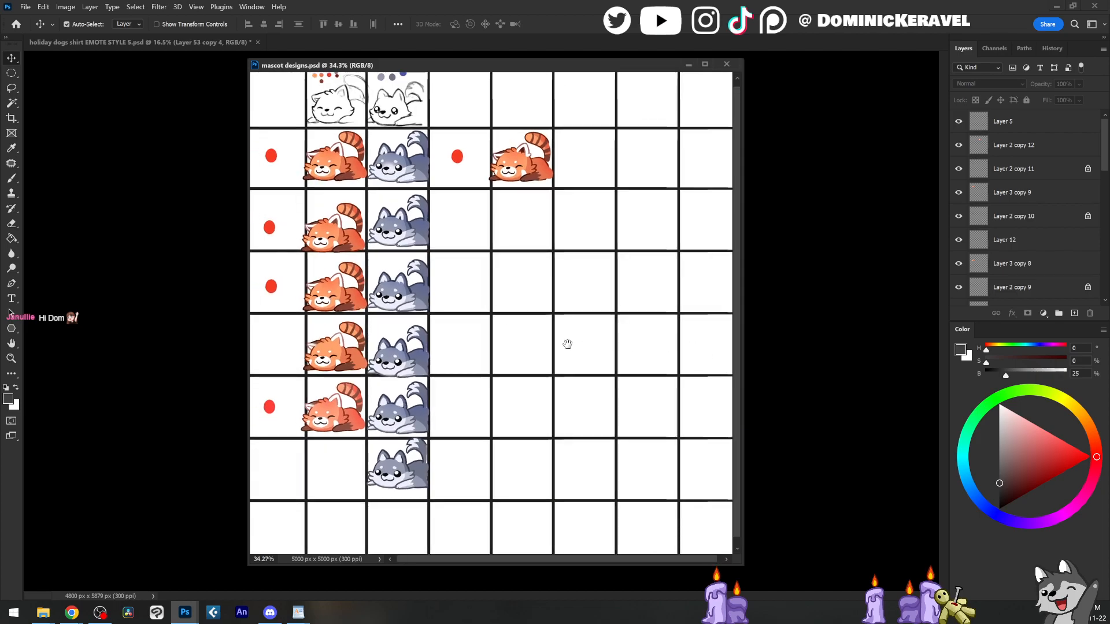
{"action": "key", "text": "e"}
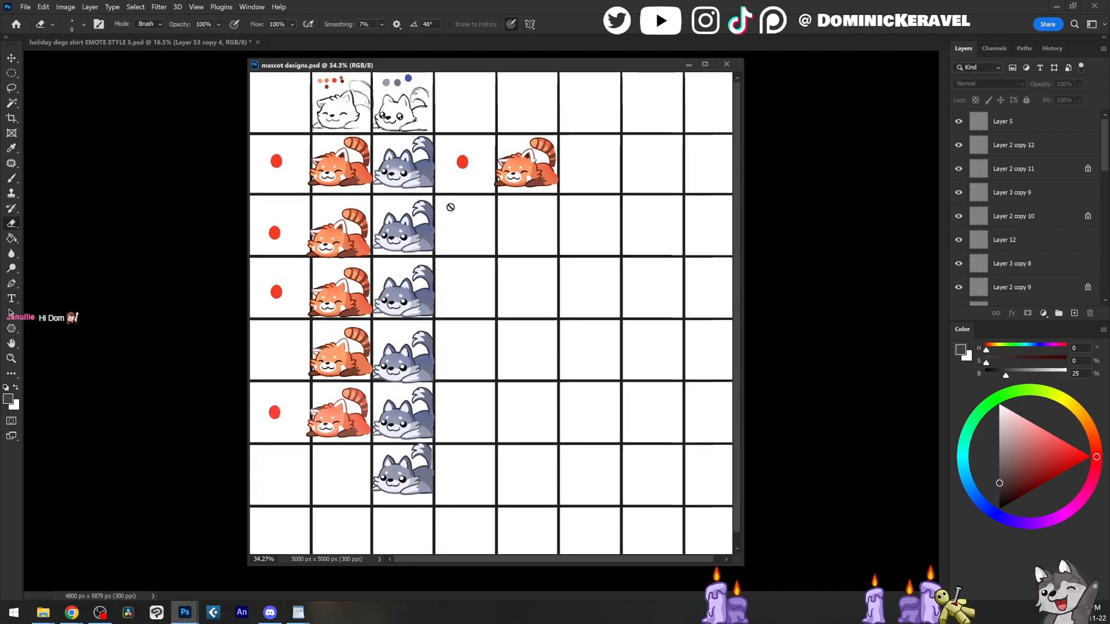
{"action": "key", "text": "v"}
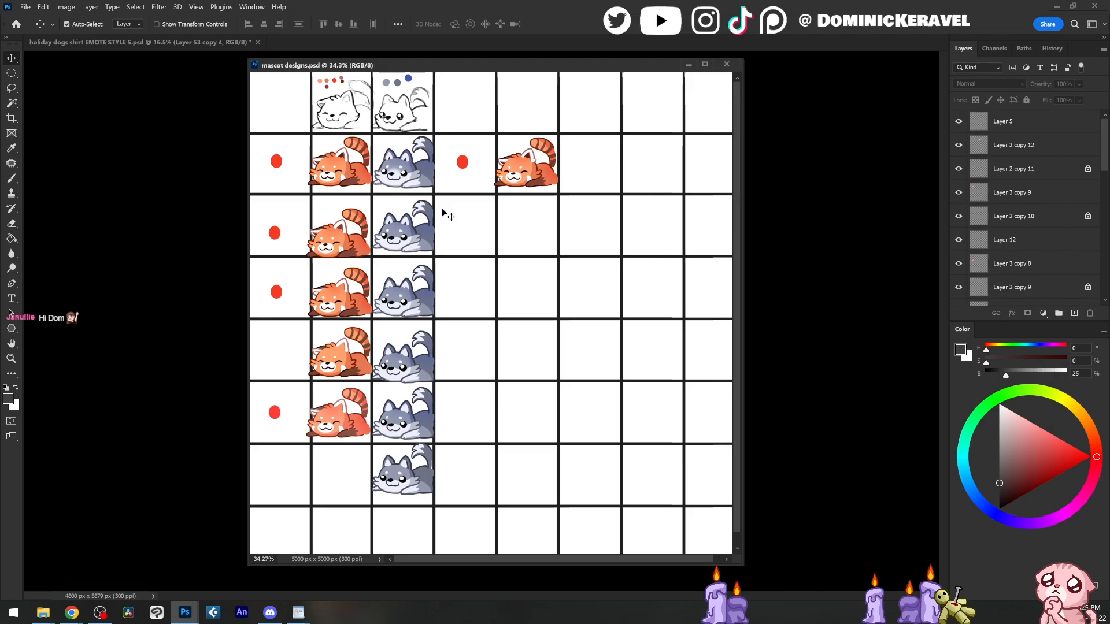
{"action": "left_click_drag", "start_coordinate": [500, 63], "coordinate": [503, 65]}
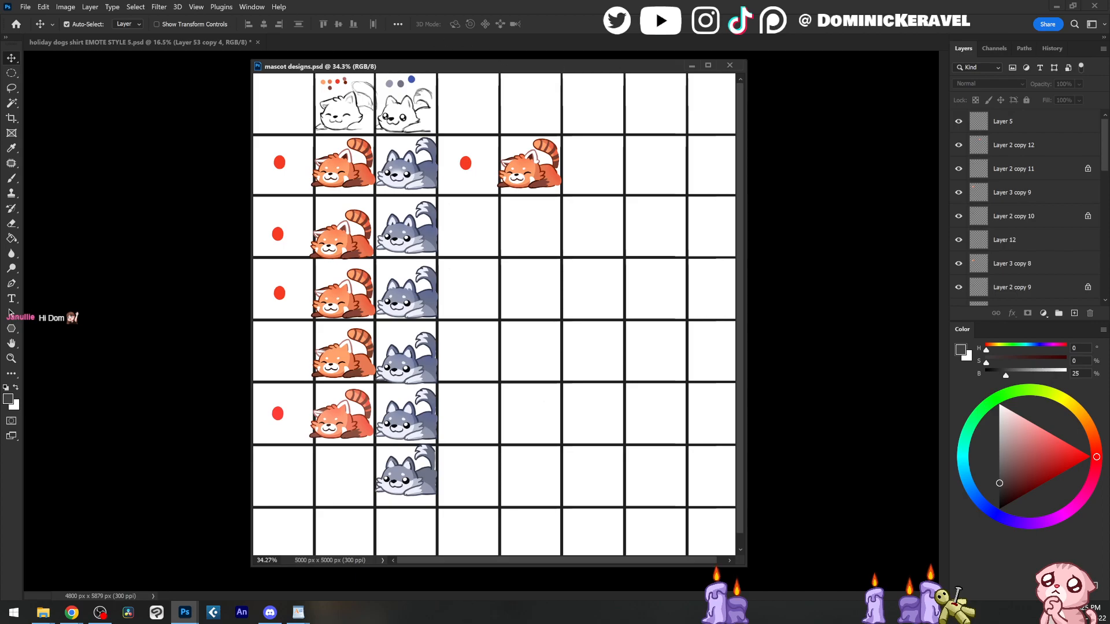
{"action": "left_click_drag", "start_coordinate": [490, 70], "coordinate": [489, 75]}
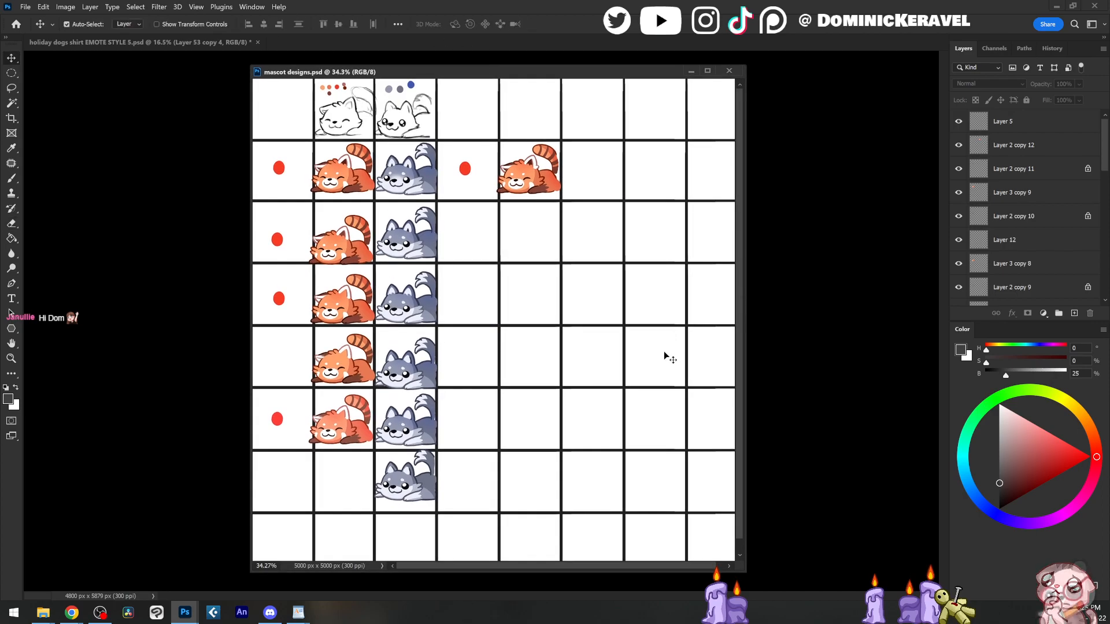
Step: Check Layer 5 by toggling its visibility, delete it and add a new empty layer at the top of the stack
{"action": "left_click", "coordinate": [993, 126]}
{"action": "left_click", "coordinate": [959, 123]}
{"action": "left_click", "coordinate": [960, 123]}
{"action": "left_click", "coordinate": [959, 122]}
{"action": "left_click", "coordinate": [960, 123]}
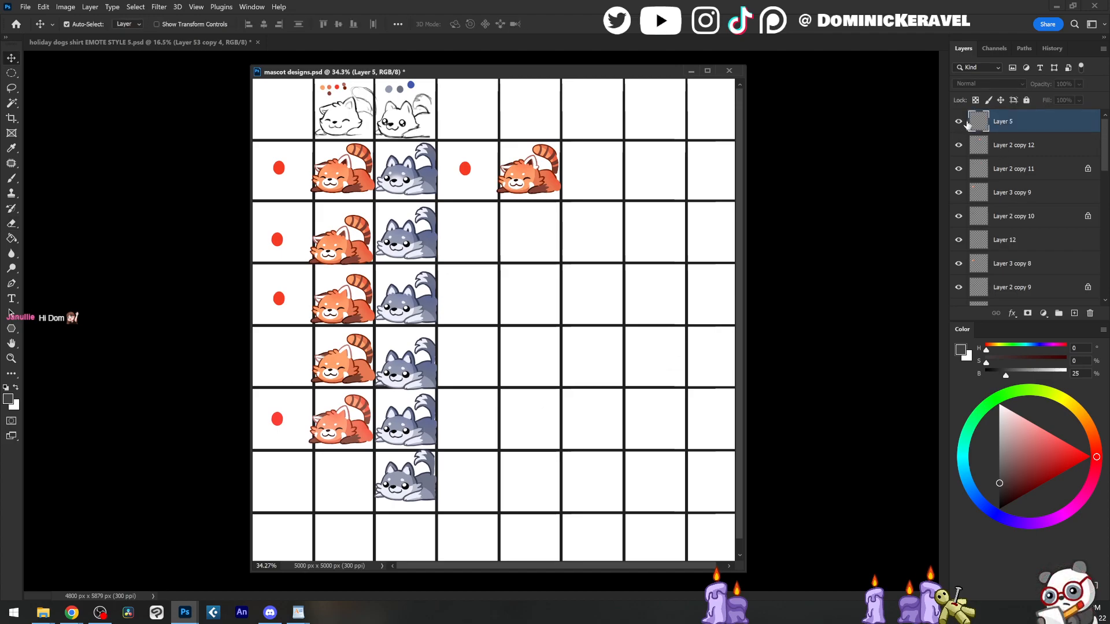
{"action": "left_click", "coordinate": [981, 122], "text": "ctrl"}
{"action": "key", "text": "Return"}
{"action": "key", "text": "Delete"}
{"action": "key", "text": "ctrl+shift+n"}
{"action": "key", "text": "Return"}
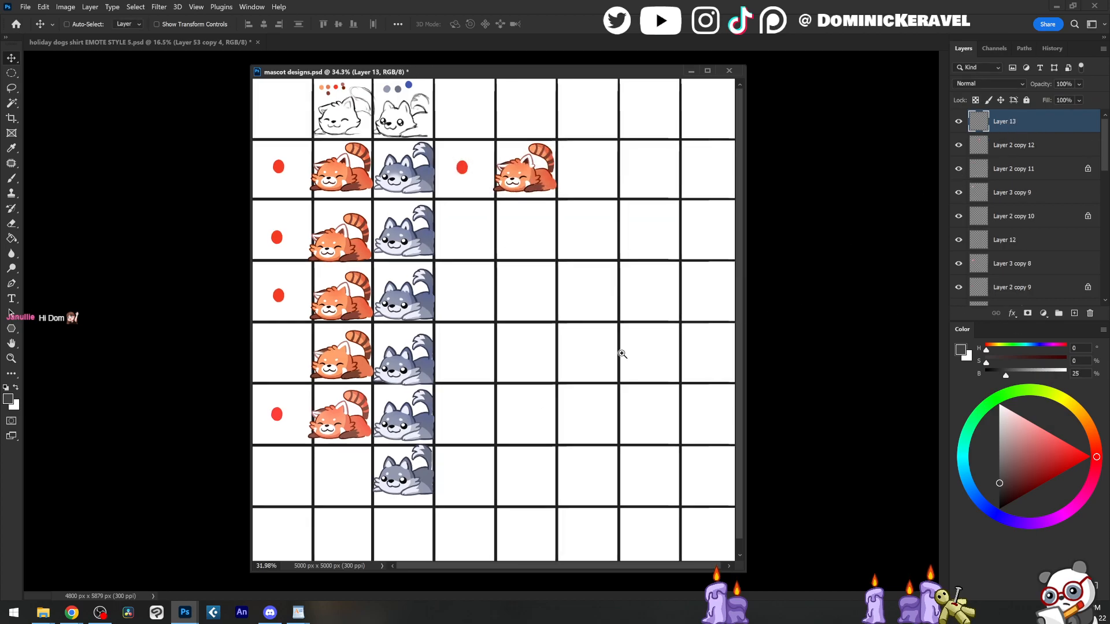
Step: Reset the colours to default black and white and move the separate red panda with its dot beside the lowest wolf
{"action": "scroll", "coordinate": [659, 322], "scroll_direction": "down", "scroll_amount": 3}
{"action": "key", "text": "b"}
{"action": "key", "text": "d"}
{"action": "scroll", "coordinate": [580, 241], "scroll_direction": "up", "scroll_amount": 5}
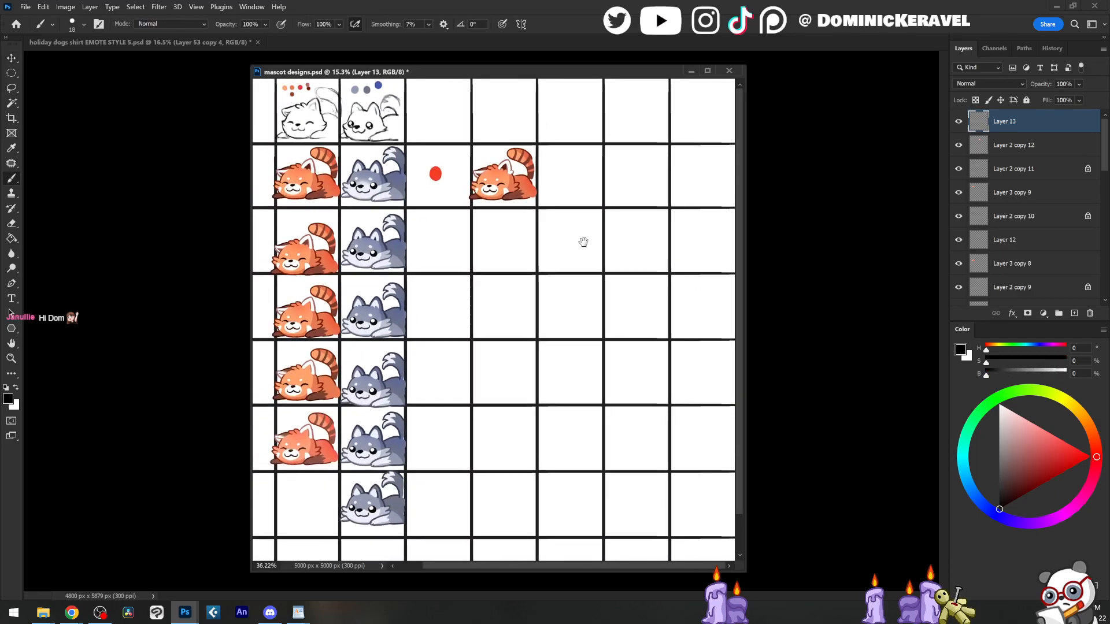
{"action": "left_click_drag", "start_coordinate": [584, 240], "coordinate": [595, 314]}
{"action": "key", "text": "v"}
{"action": "mouse_move", "coordinate": [564, 192]}
{"action": "left_mouse_down"}
{"action": "mouse_move", "coordinate": [399, 419]}
{"action": "mouse_move", "coordinate": [366, 522]}
{"action": "left_mouse_up"}
Step: Draw a black brush circle around the ear of the lowest red panda on Layer 13
{"action": "key", "text": "b"}
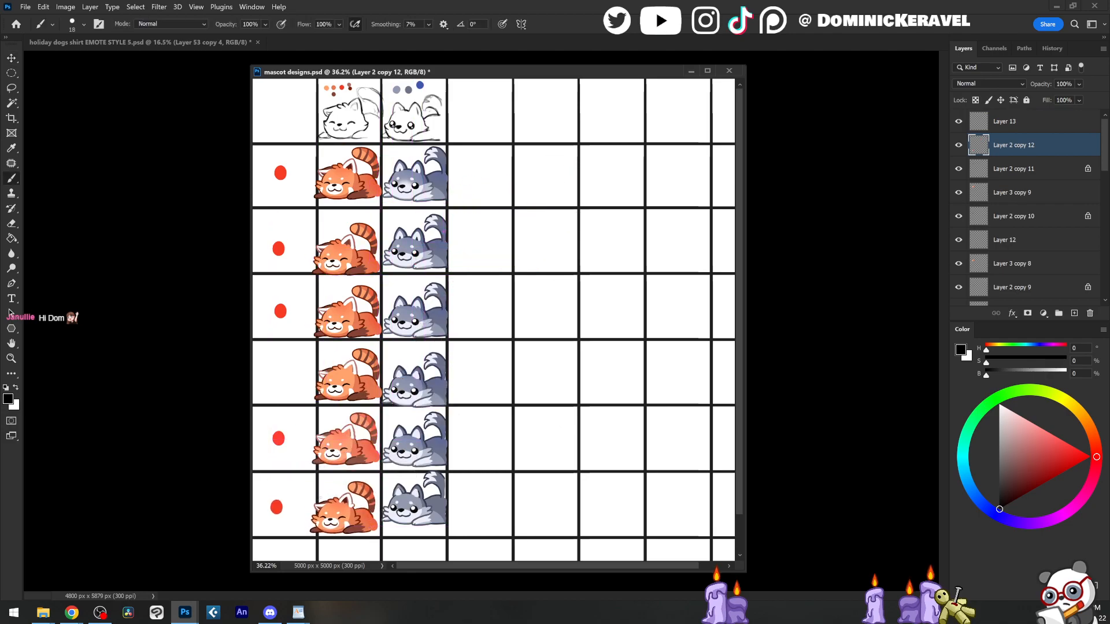
{"action": "key", "text": "alt+bracketright"}
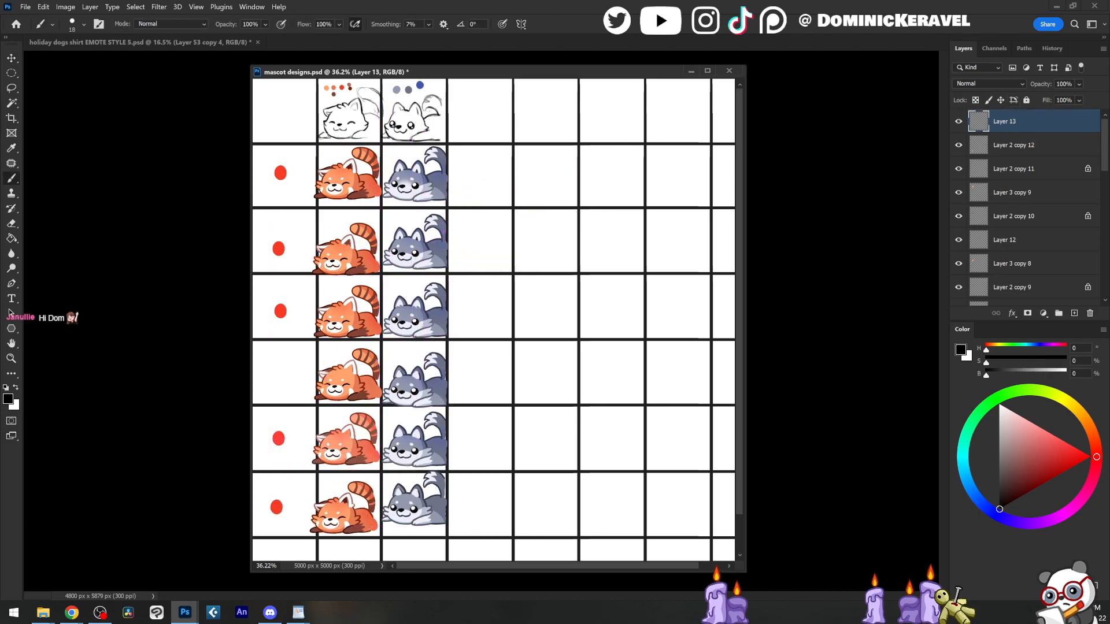
{"action": "left_click_drag", "start_coordinate": [361, 492], "coordinate": [339, 498]}
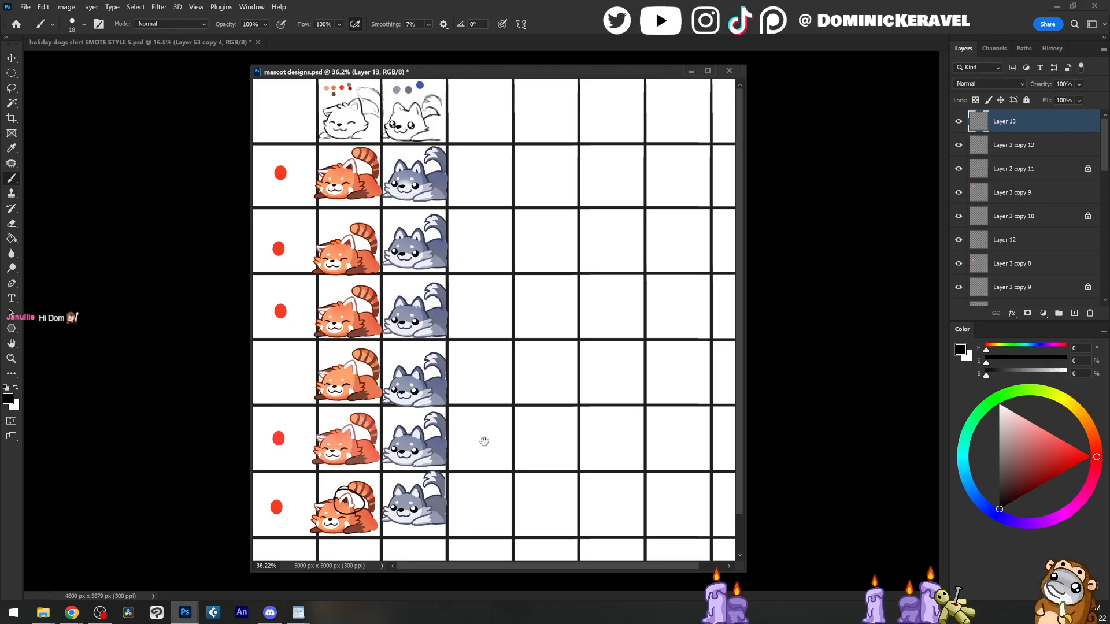
{"action": "mouse_move", "coordinate": [355, 511]}
{"action": "left_mouse_down"}
{"action": "mouse_move", "coordinate": [408, 505]}
{"action": "mouse_move", "coordinate": [357, 512]}
{"action": "left_mouse_up"}
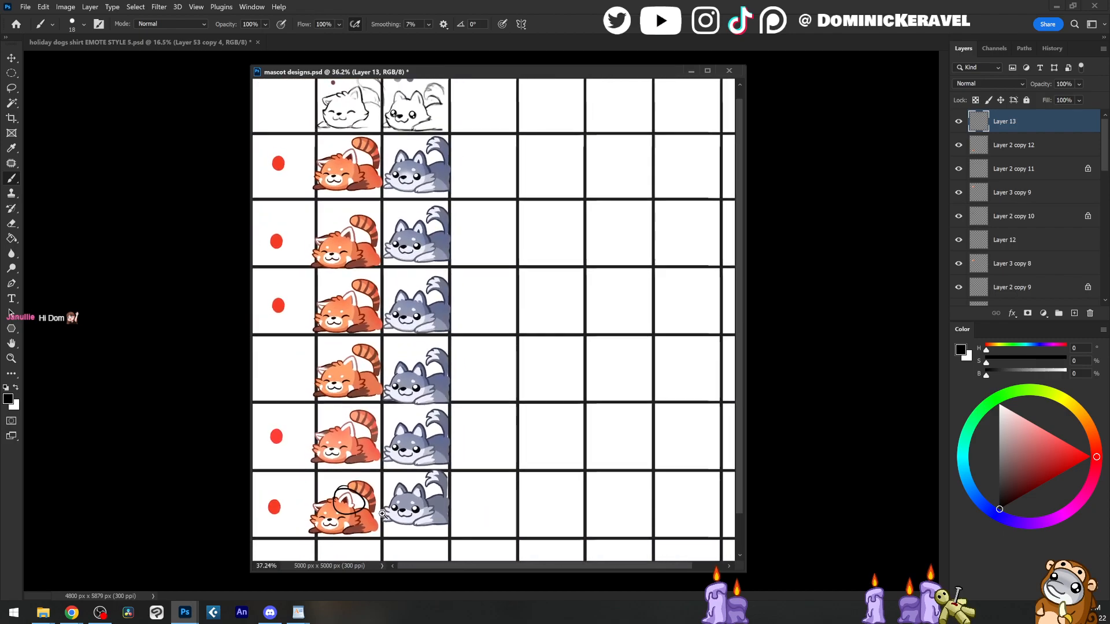
{"action": "key", "text": "e"}
{"action": "key", "text": "v"}
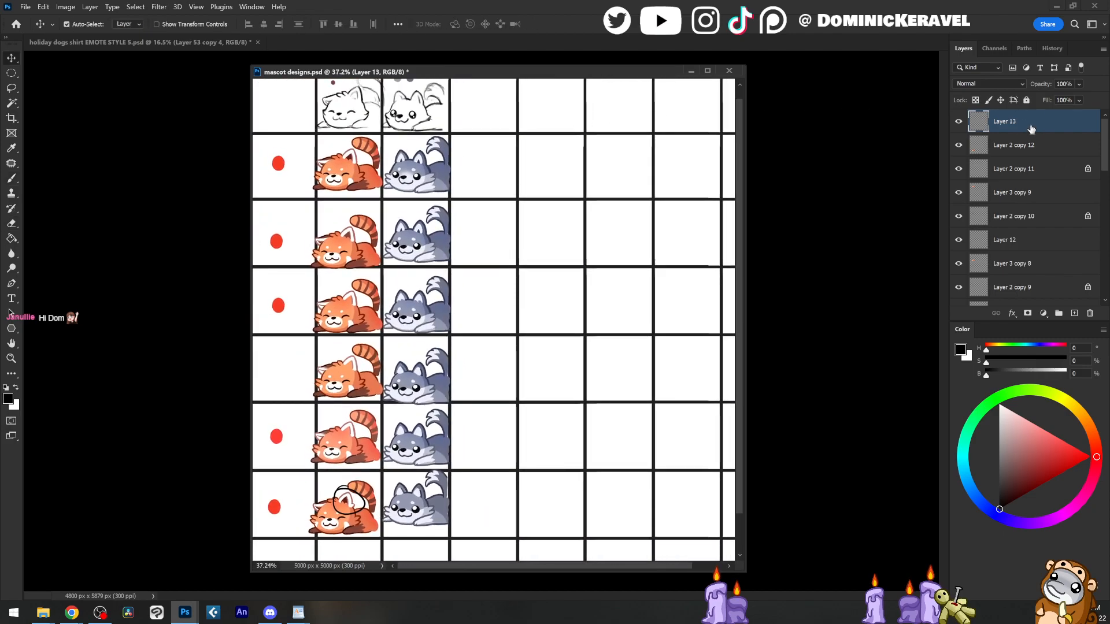
Step: Add a new layer above Layer 13 and show the document in full-screen mode
{"action": "key", "text": "ctrl+shift+n"}
{"action": "key", "text": "Return"}
{"action": "key", "text": "b"}
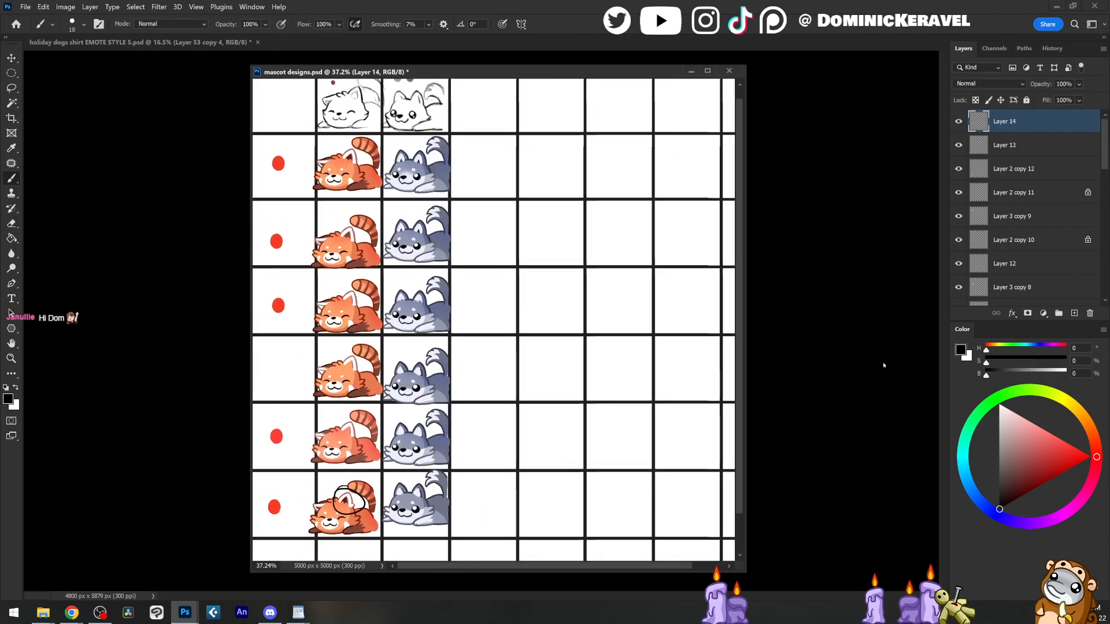
{"action": "key", "text": "v"}
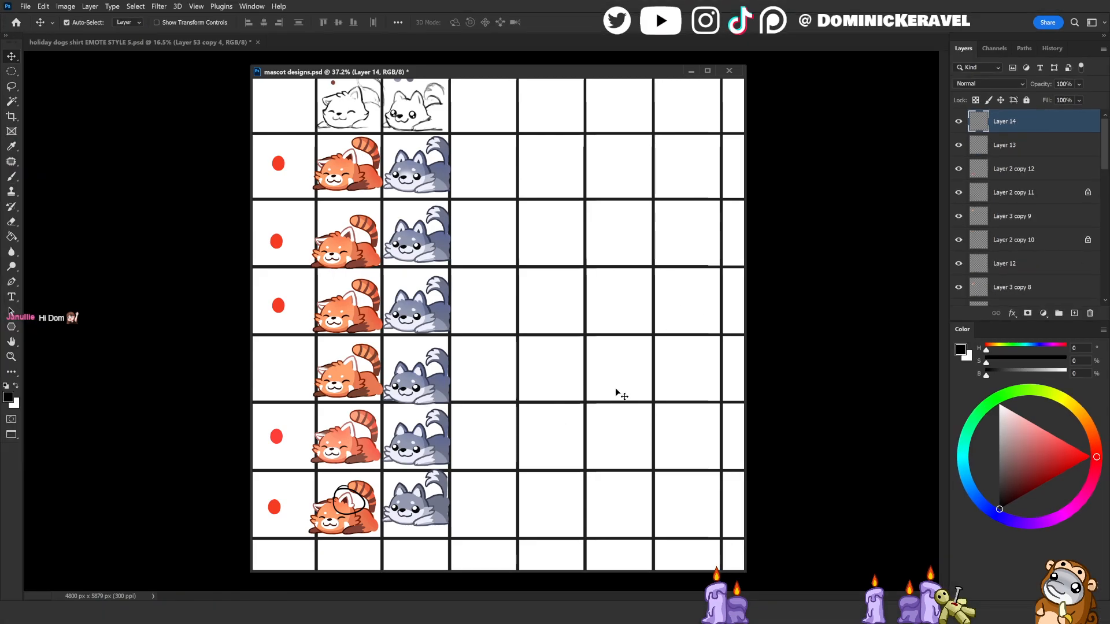
{"action": "key", "text": "f"}
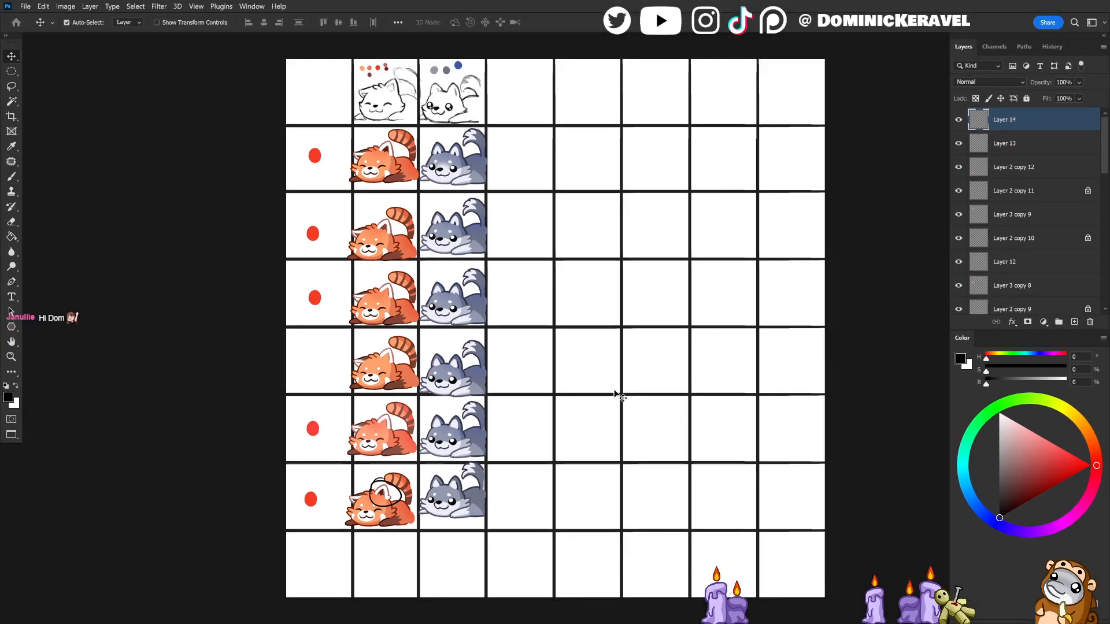
Step: Sample the dark grey background as the brush colour and choose the Sketch Broosh preset from Dom Brushes EMOTES
{"action": "key", "text": "b"}
{"action": "left_click", "coordinate": [263, 435], "text": "alt"}
{"action": "left_click_drag", "start_coordinate": [545, 243], "coordinate": [459, 372]}
{"action": "right_click", "coordinate": [459, 372]}
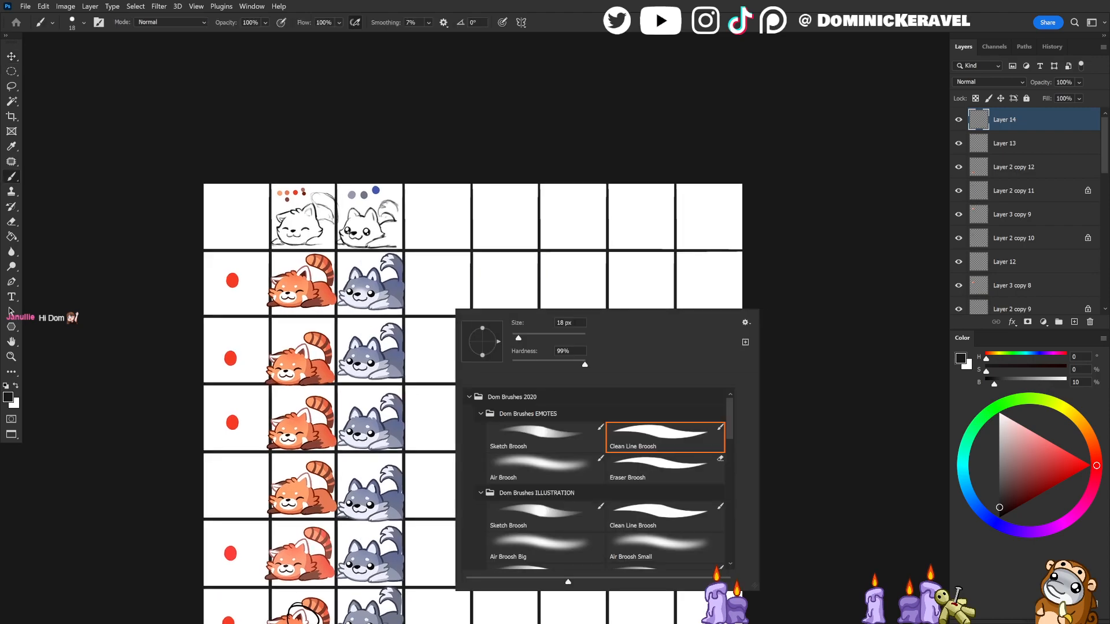
{"action": "double_click", "coordinate": [560, 431]}
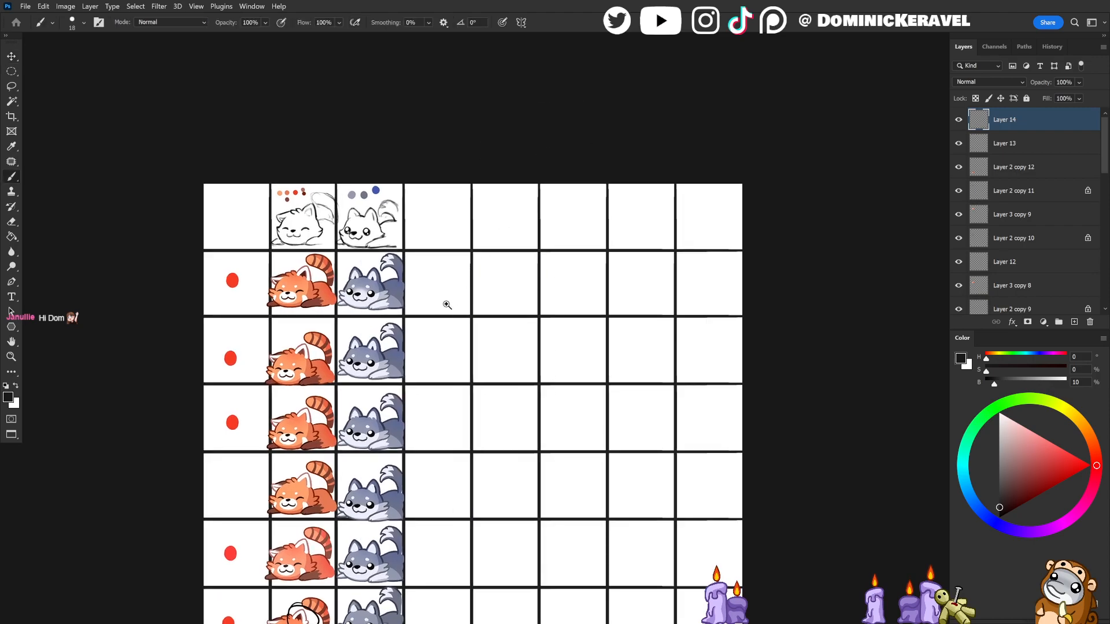
{"action": "left_click_drag", "start_coordinate": [430, 288], "coordinate": [456, 261]}
{"action": "key", "text": "ctrl+z"}
{"action": "key", "text": "e"}
{"action": "left_click_drag", "start_coordinate": [437, 296], "coordinate": [447, 313]}
{"action": "key", "text": "b"}
{"action": "key", "text": "ctrl+z"}
{"action": "mouse_move", "coordinate": [455, 265]}
{"action": "left_mouse_down"}
{"action": "mouse_move", "coordinate": [435, 299]}
{"action": "mouse_move", "coordinate": [449, 289]}
{"action": "mouse_move", "coordinate": [445, 299]}
{"action": "left_mouse_up"}
{"action": "key", "text": "ctrl+z"}
{"action": "key", "text": "ctrl+z"}
{"action": "key", "text": "v"}
{"action": "key", "text": "e"}
{"action": "key", "text": "v"}
{"action": "left_click", "coordinate": [457, 272], "text": "ctrl"}
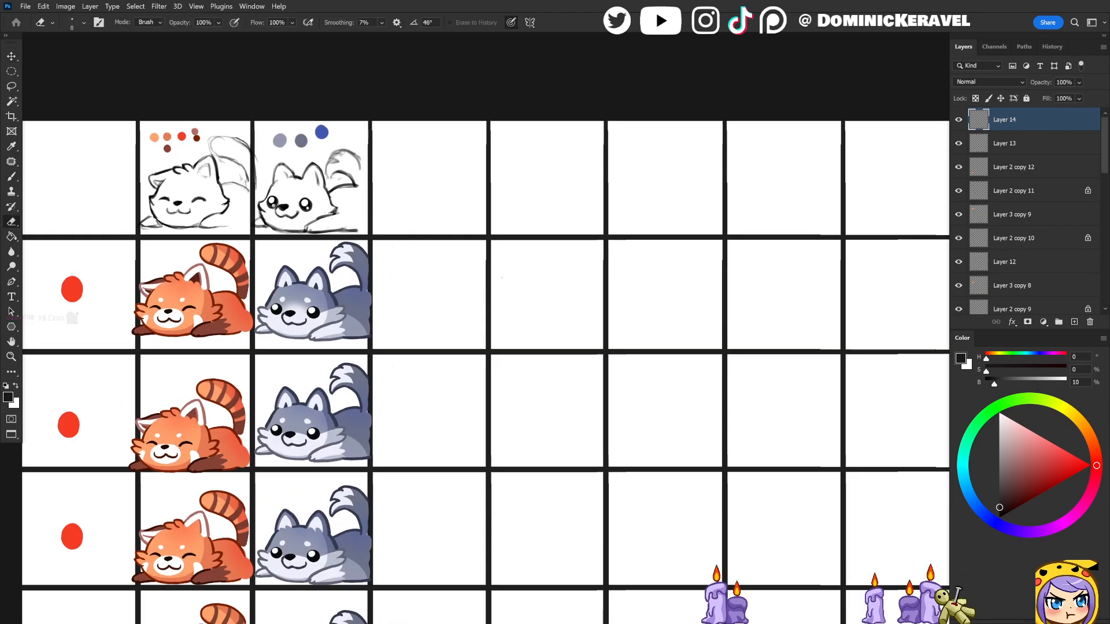
{"action": "left_click_drag", "start_coordinate": [475, 291], "coordinate": [375, 288]}
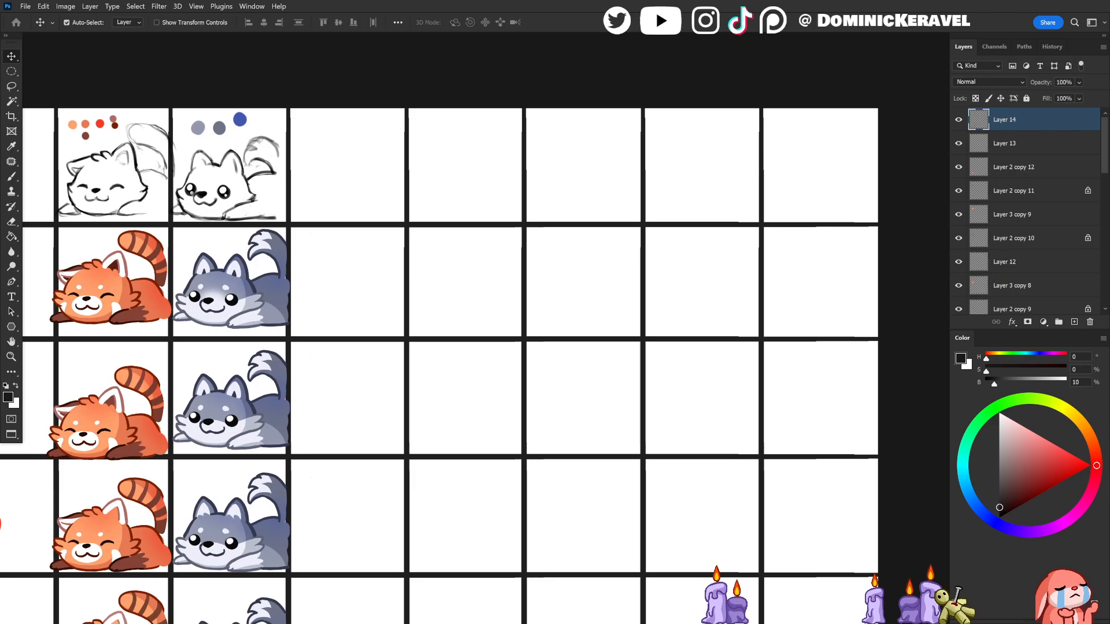
{"action": "left_click", "coordinate": [524, 92]}
{"action": "key", "text": "b"}
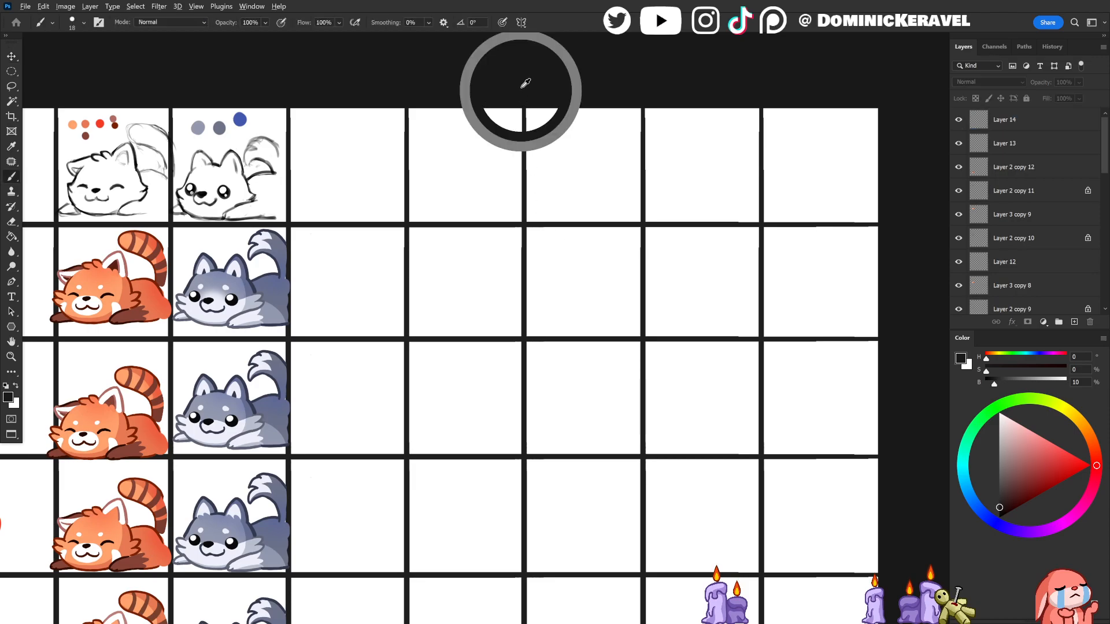
{"action": "left_click_drag", "start_coordinate": [476, 121], "coordinate": [562, 148]}
{"action": "key", "text": "e"}
{"action": "key", "text": "v"}
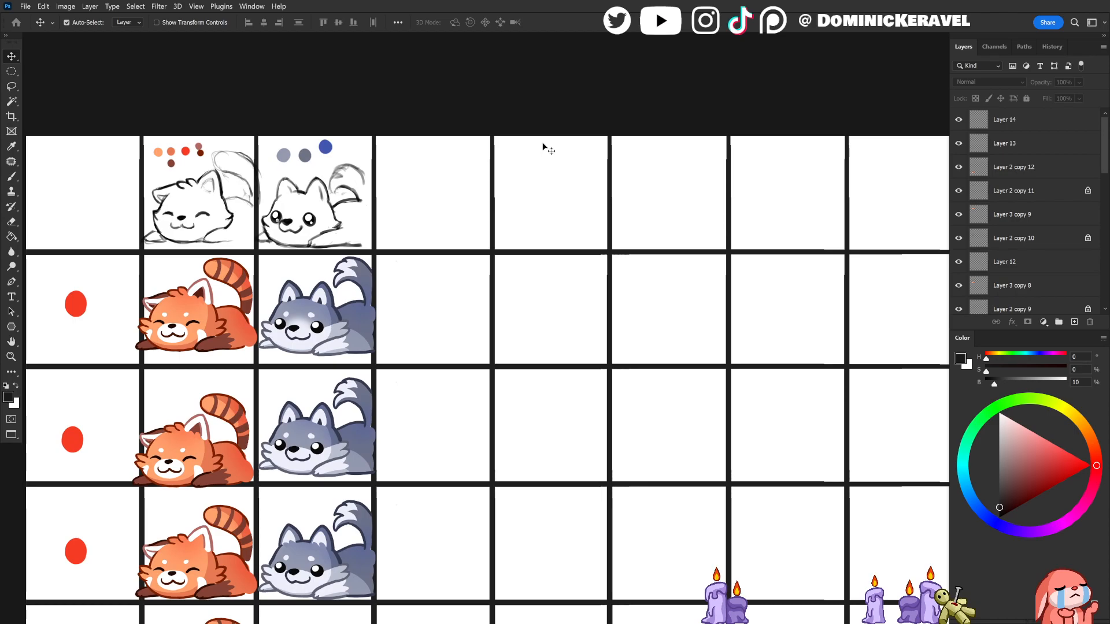
{"action": "left_click", "coordinate": [1015, 120]}
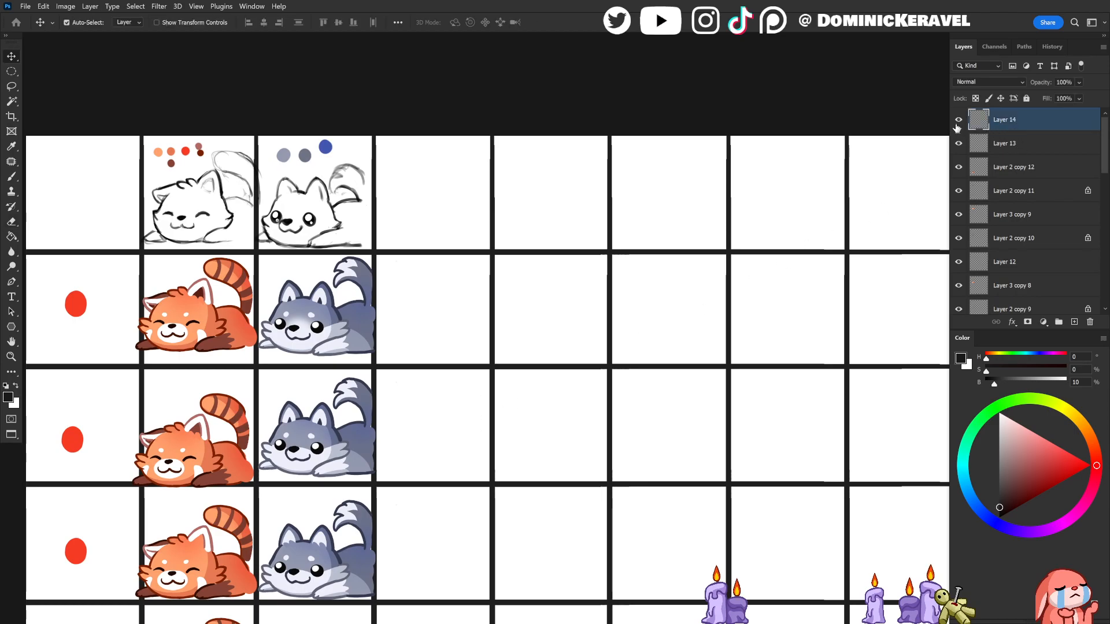
{"action": "left_click_drag", "start_coordinate": [585, 359], "coordinate": [547, 311]}
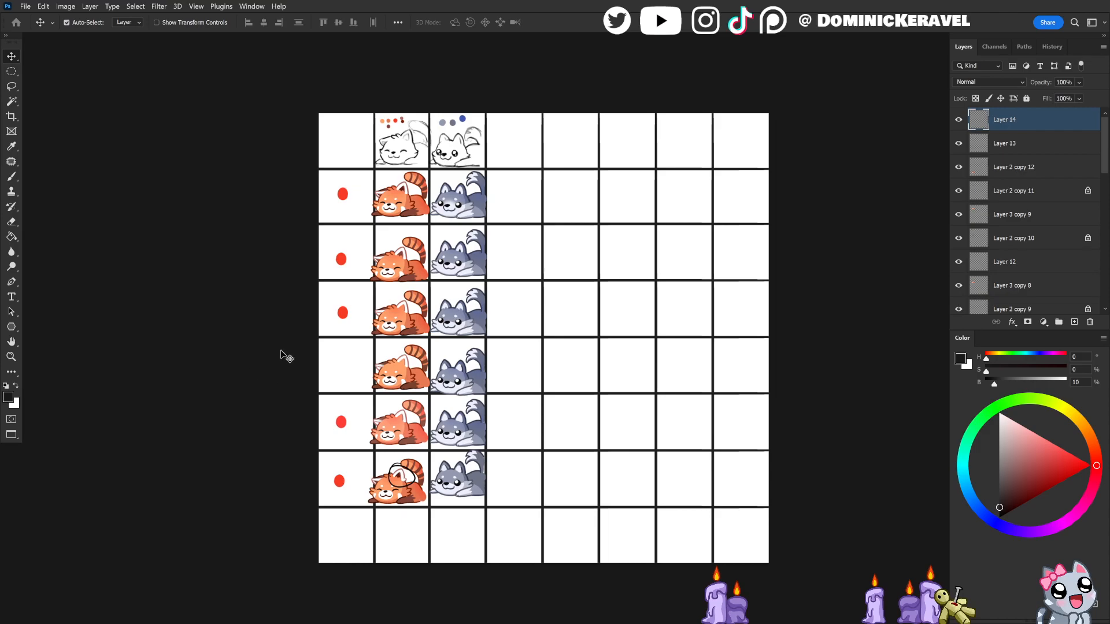
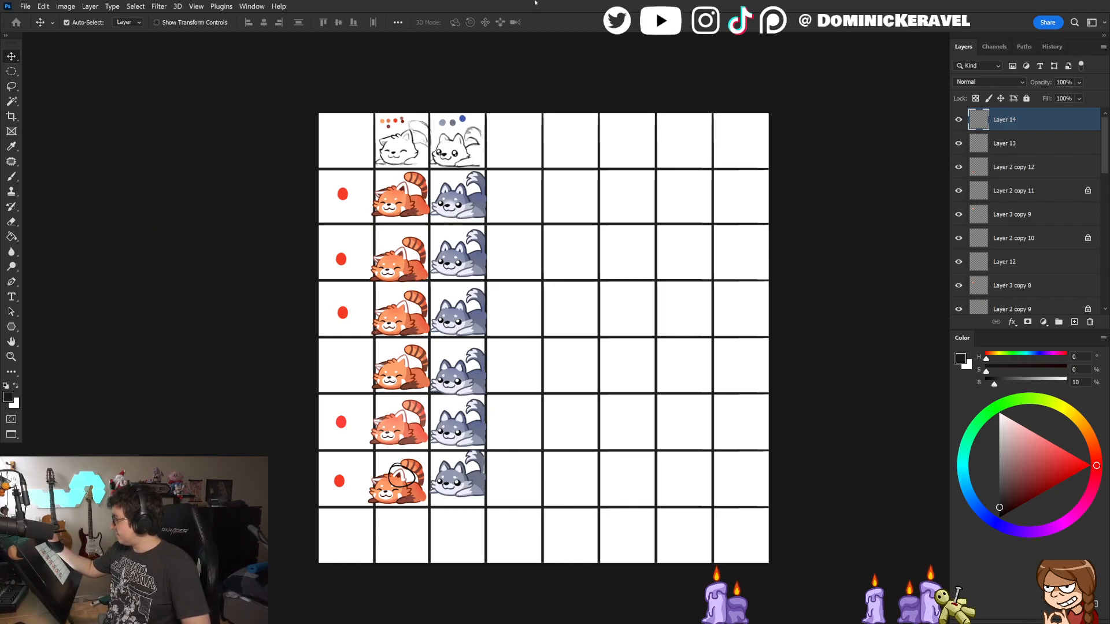
Step: Leave full-screen mode and return the design sheet to its floating window
{"action": "key", "text": "b"}
{"action": "mouse_move", "coordinate": [522, 274]}
{"action": "left_mouse_down"}
{"action": "mouse_move", "coordinate": [444, 259]}
{"action": "mouse_move", "coordinate": [530, 258]}
{"action": "mouse_move", "coordinate": [572, 278]}
{"action": "mouse_move", "coordinate": [360, 272]}
{"action": "mouse_move", "coordinate": [433, 267]}
{"action": "left_mouse_up"}
{"action": "key", "text": "v"}
{"action": "key", "text": "f"}
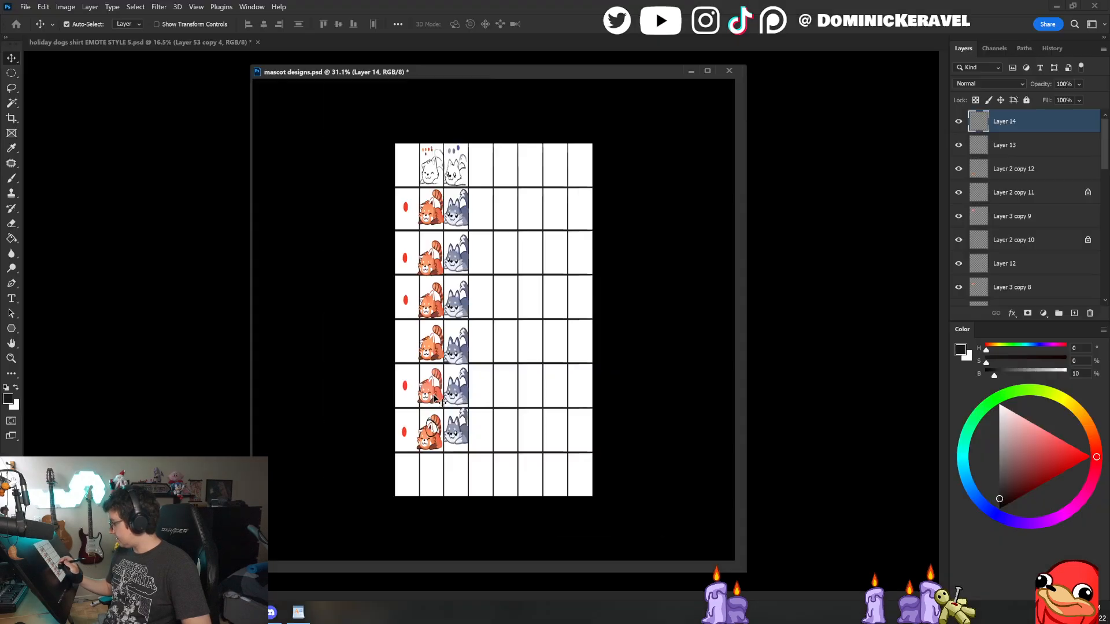
{"action": "key", "text": "f"}
{"action": "left_click_drag", "start_coordinate": [472, 319], "coordinate": [475, 282]}
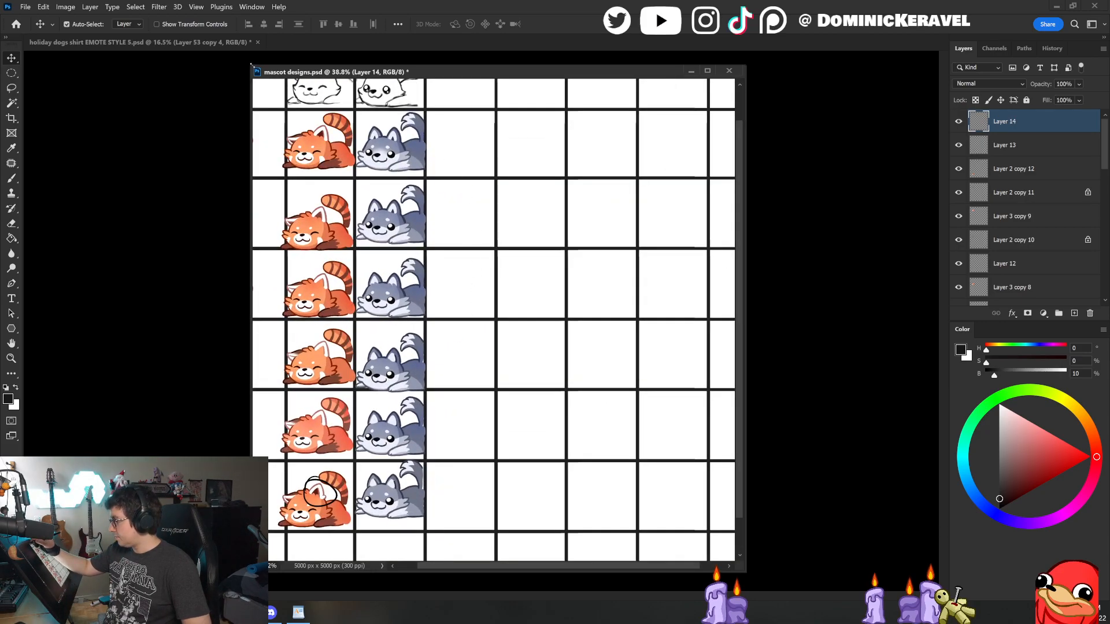
Step: Widen the floating document window on both sides, reposition it and bring the sheet's top row into view
{"action": "left_click_drag", "start_coordinate": [250, 64], "coordinate": [113, 72]}
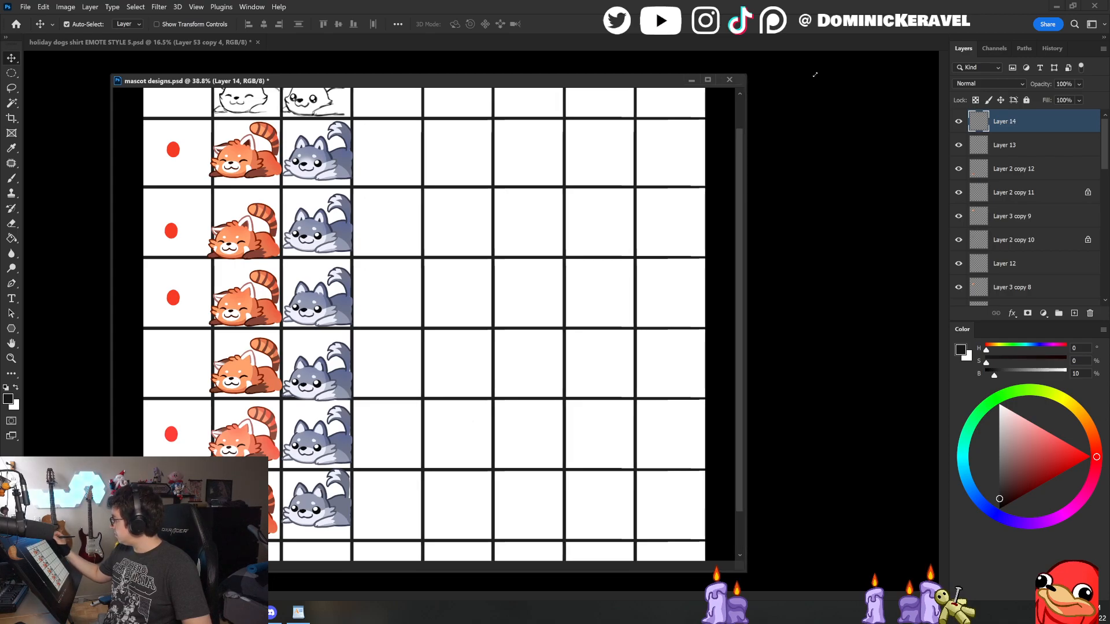
{"action": "left_click_drag", "start_coordinate": [747, 76], "coordinate": [826, 73]}
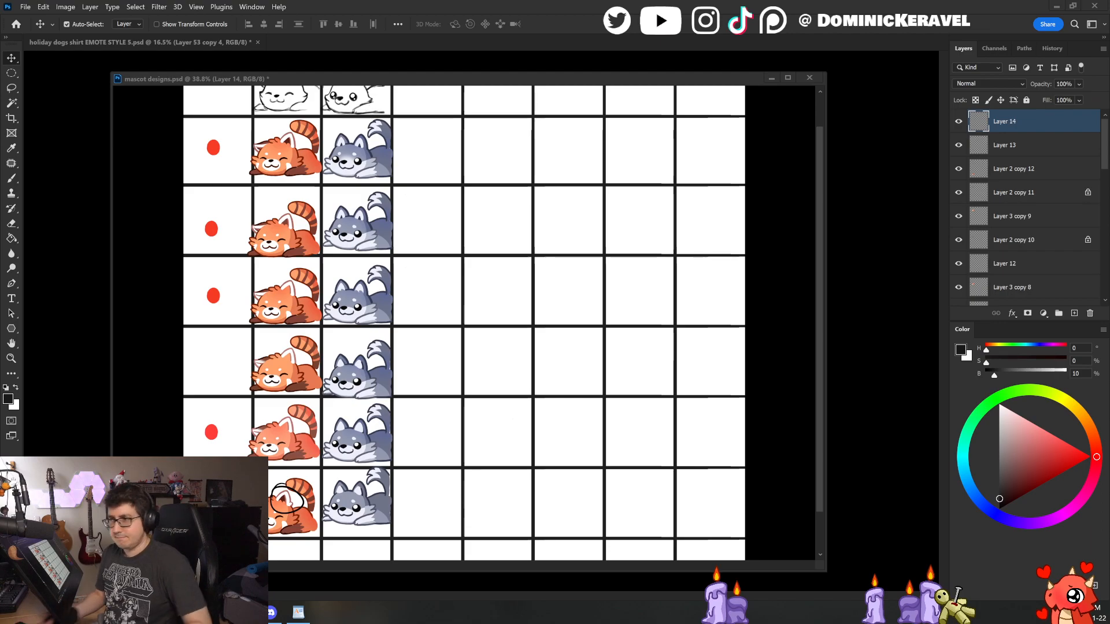
{"action": "left_click", "coordinate": [436, 79]}
{"action": "left_click_drag", "start_coordinate": [436, 78], "coordinate": [448, 83]}
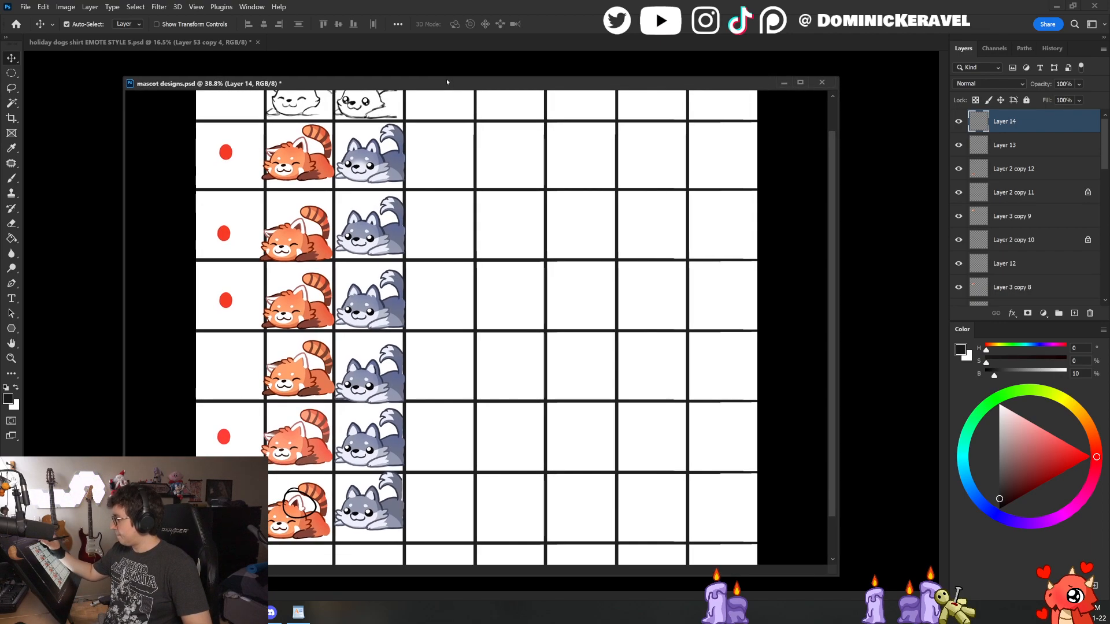
{"action": "left_click_drag", "start_coordinate": [403, 205], "coordinate": [393, 234]}
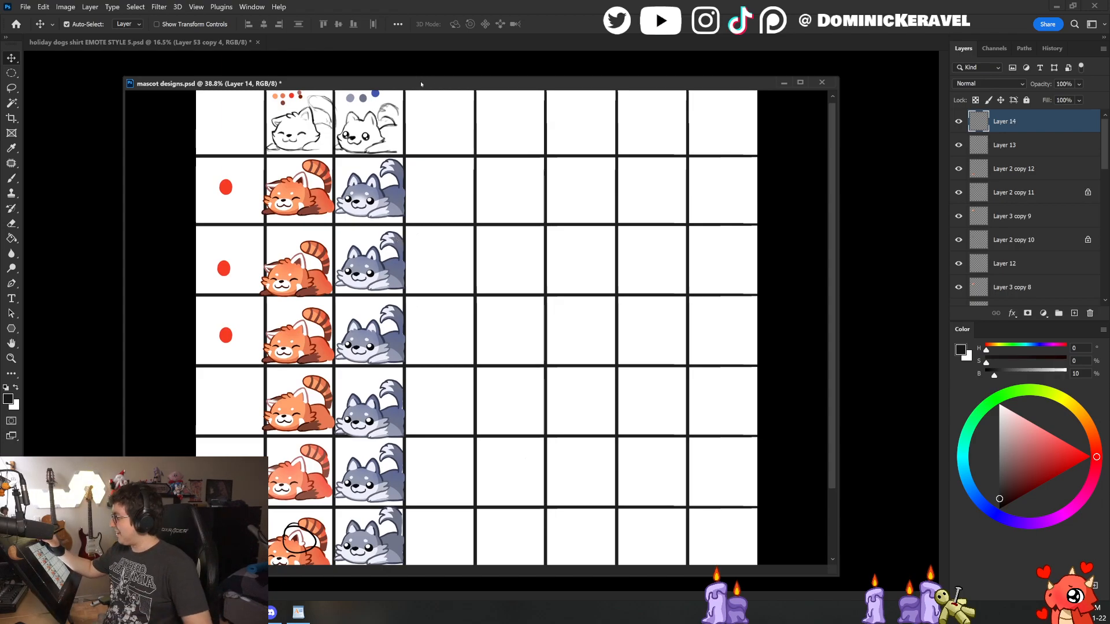
Step: Sample pure black from the area beside the canvas as the brush colour
{"action": "key", "text": "b"}
{"action": "left_click", "coordinate": [163, 119], "text": "alt"}
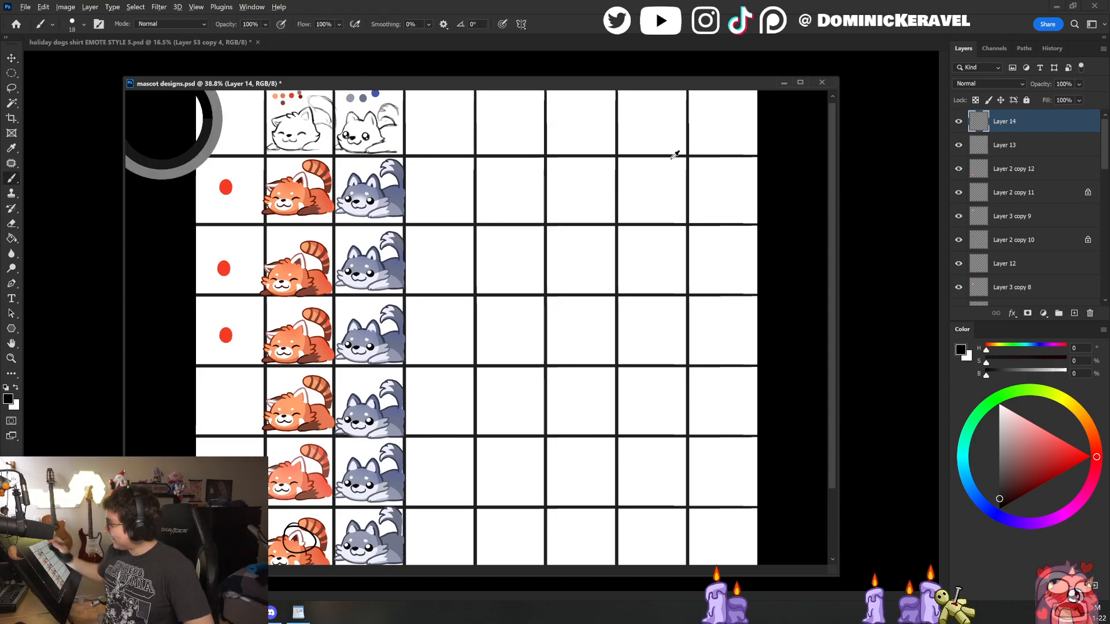
{"action": "left_click", "coordinate": [789, 163], "text": "alt"}
{"action": "key", "text": "v"}
{"action": "scroll", "coordinate": [422, 193], "scroll_direction": "up", "scroll_amount": 3}
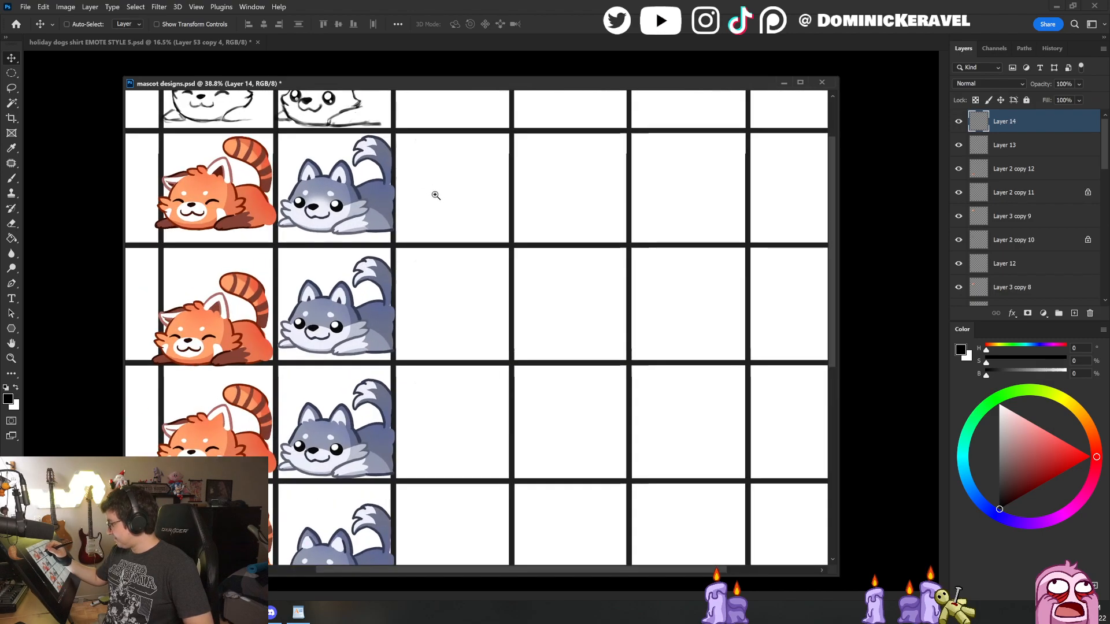
{"action": "scroll", "coordinate": [423, 204], "scroll_direction": "down", "scroll_amount": 4}
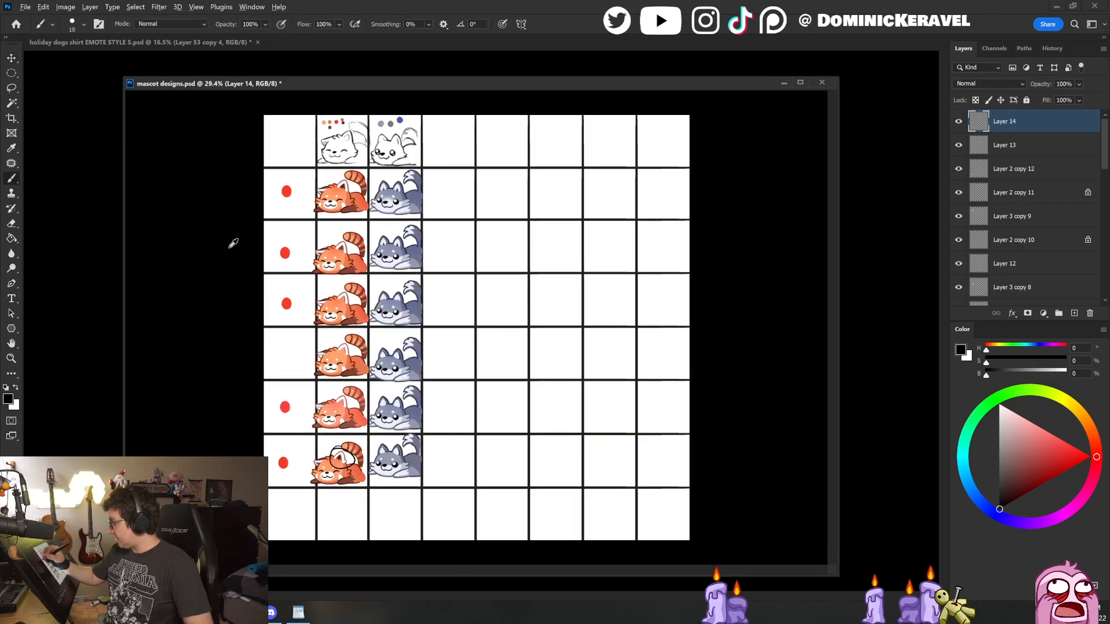
{"action": "key", "text": "b"}
{"action": "right_click", "coordinate": [446, 192]}
{"action": "key", "text": "Escape"}
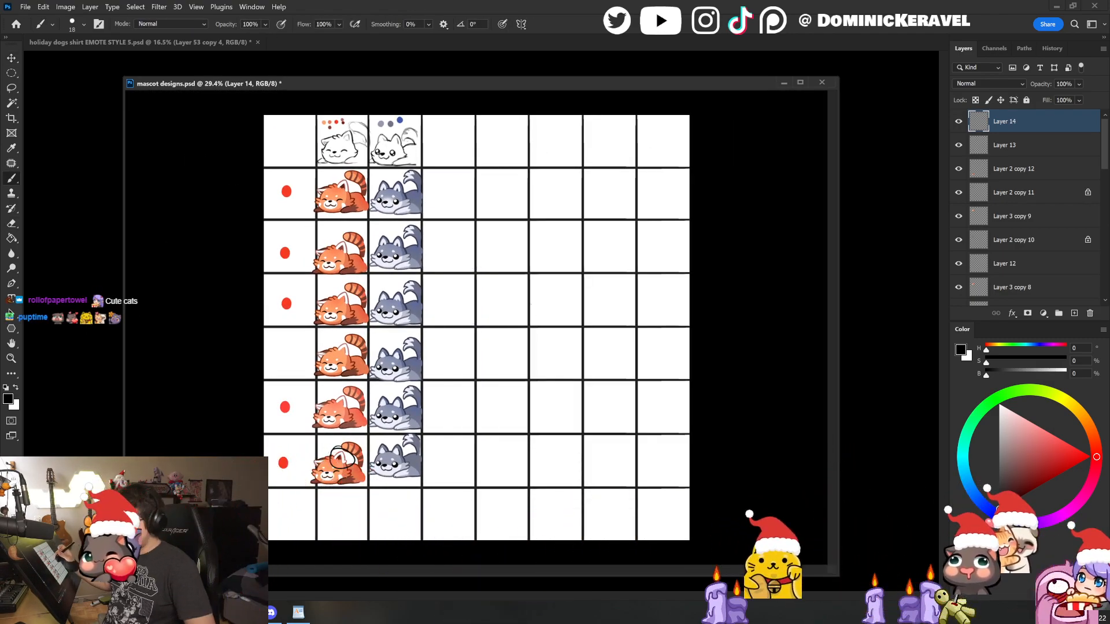
{"action": "key", "text": "v"}
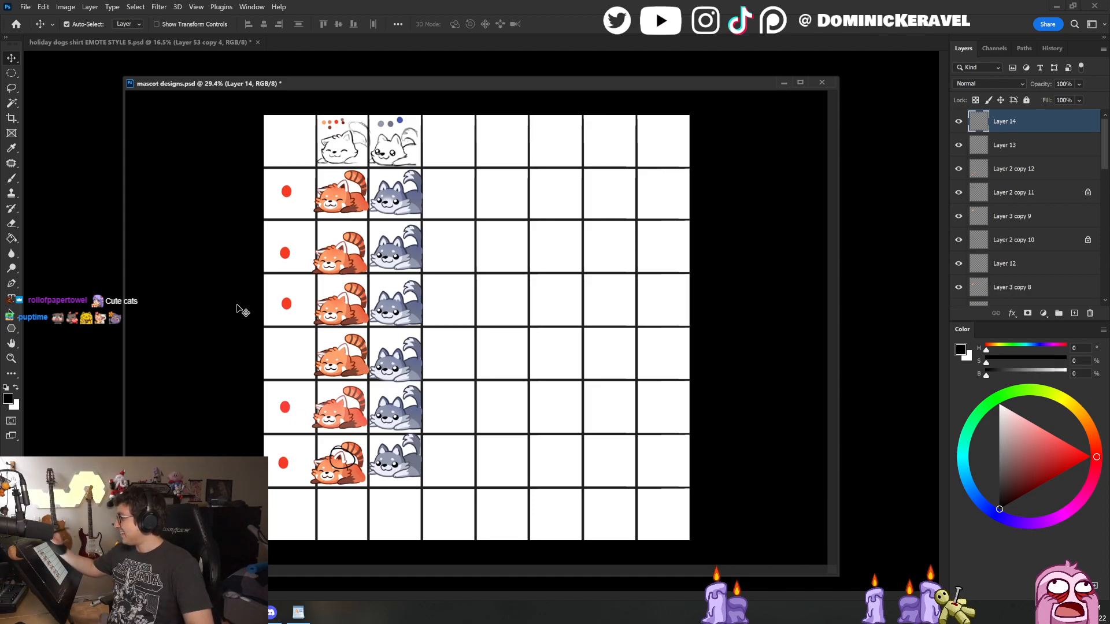
{"action": "left_click_drag", "start_coordinate": [480, 82], "coordinate": [464, 74]}
{"action": "key", "text": "b"}
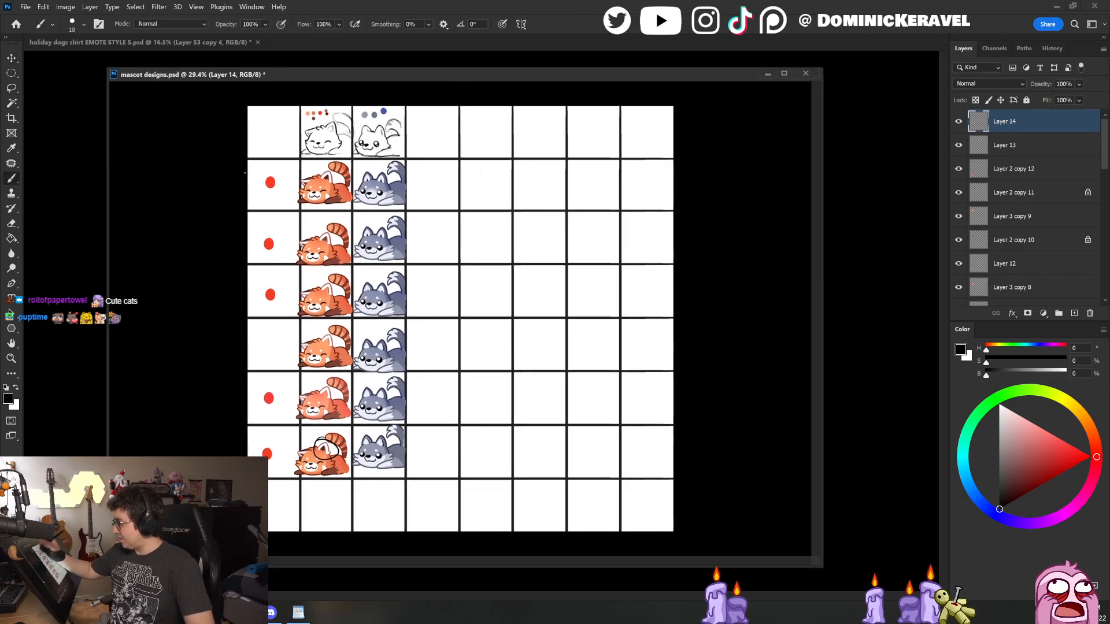
Step: Undo a test stroke made in the empty cells beside the wolf column and save the mascot designs document
{"action": "scroll", "coordinate": [498, 240], "scroll_direction": "up", "scroll_amount": 3}
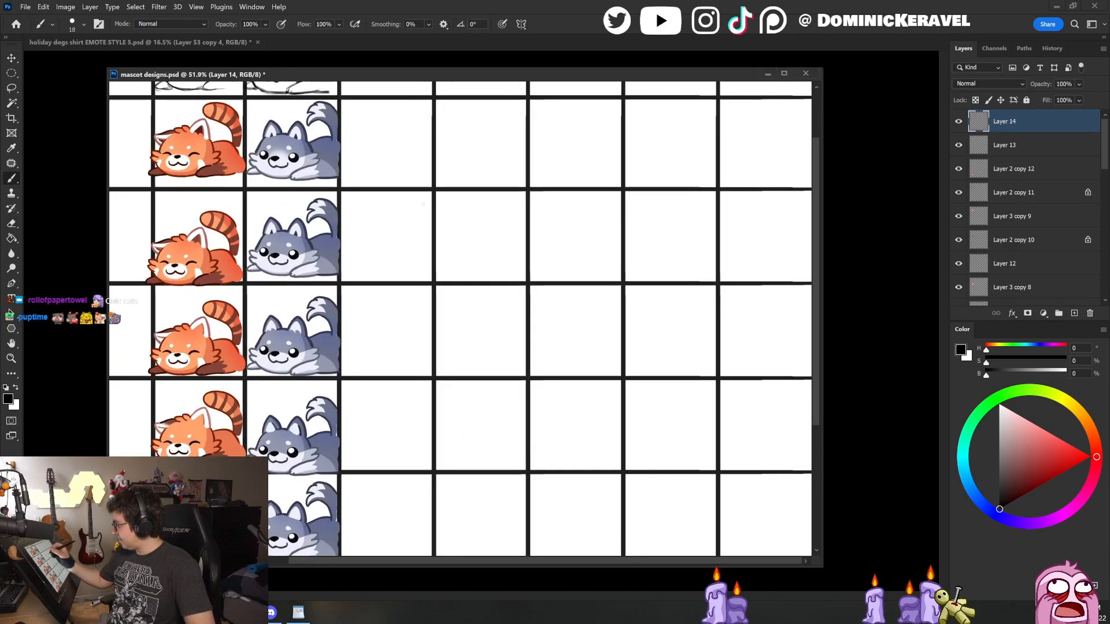
{"action": "mouse_move", "coordinate": [404, 230]}
{"action": "left_mouse_down"}
{"action": "mouse_move", "coordinate": [377, 255]}
{"action": "mouse_move", "coordinate": [405, 232]}
{"action": "mouse_move", "coordinate": [384, 225]}
{"action": "mouse_move", "coordinate": [383, 280]}
{"action": "mouse_move", "coordinate": [451, 267]}
{"action": "mouse_move", "coordinate": [441, 296]}
{"action": "left_mouse_up"}
{"action": "key", "text": "ctrl+z"}
{"action": "key", "text": "ctrl+s"}
{"action": "key", "text": "v"}
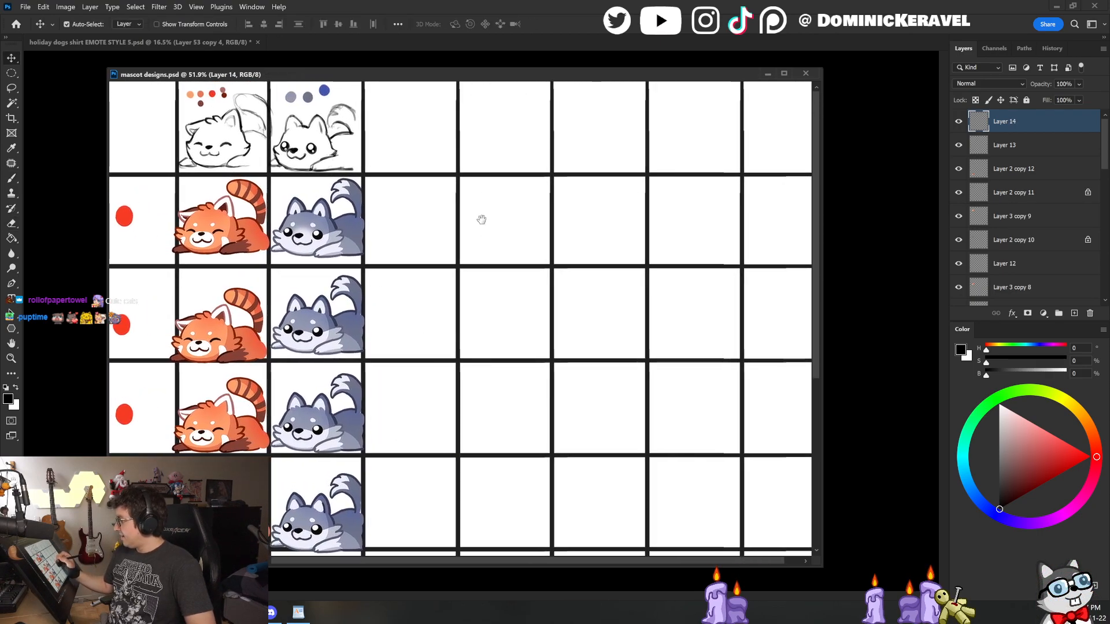
{"action": "left_click_drag", "start_coordinate": [437, 77], "coordinate": [448, 81]}
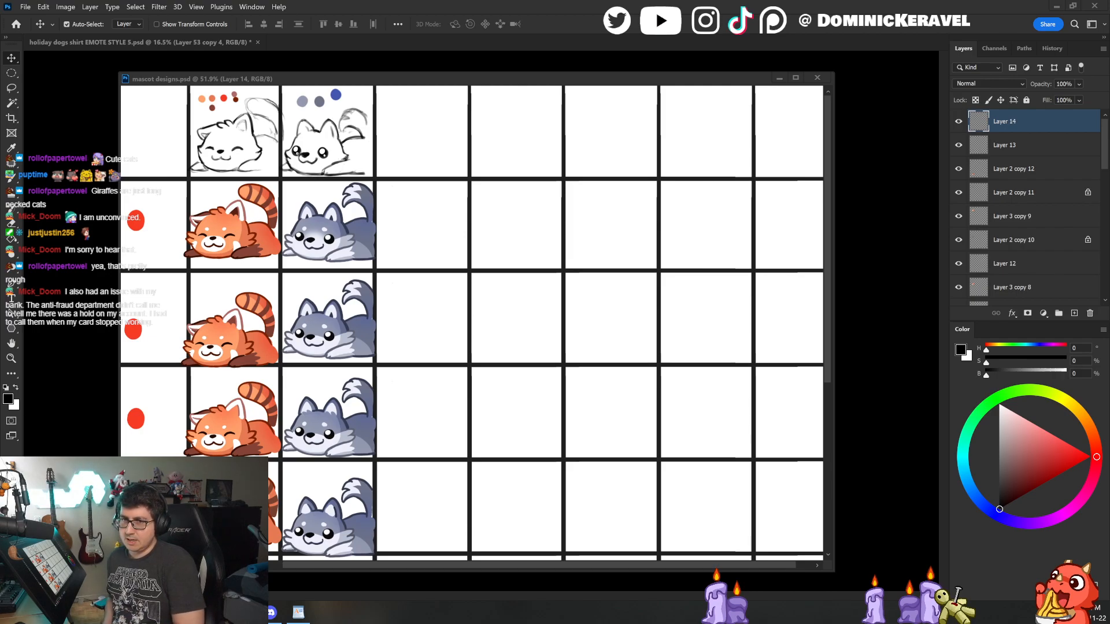
{"action": "left_click_drag", "start_coordinate": [411, 80], "coordinate": [409, 71]}
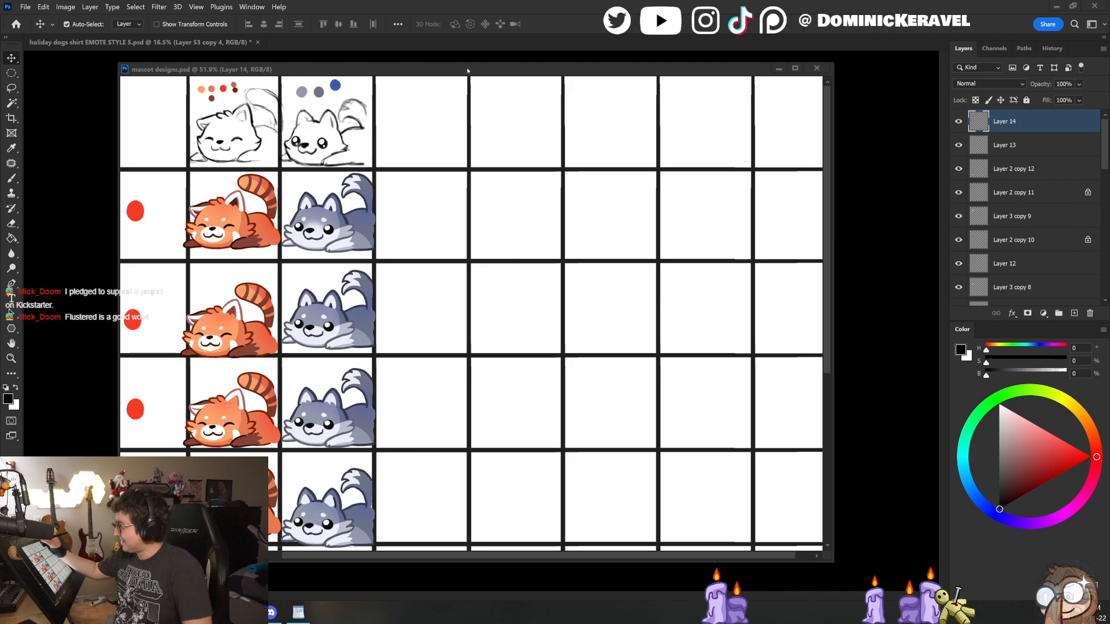
{"action": "left_click_drag", "start_coordinate": [467, 72], "coordinate": [481, 75]}
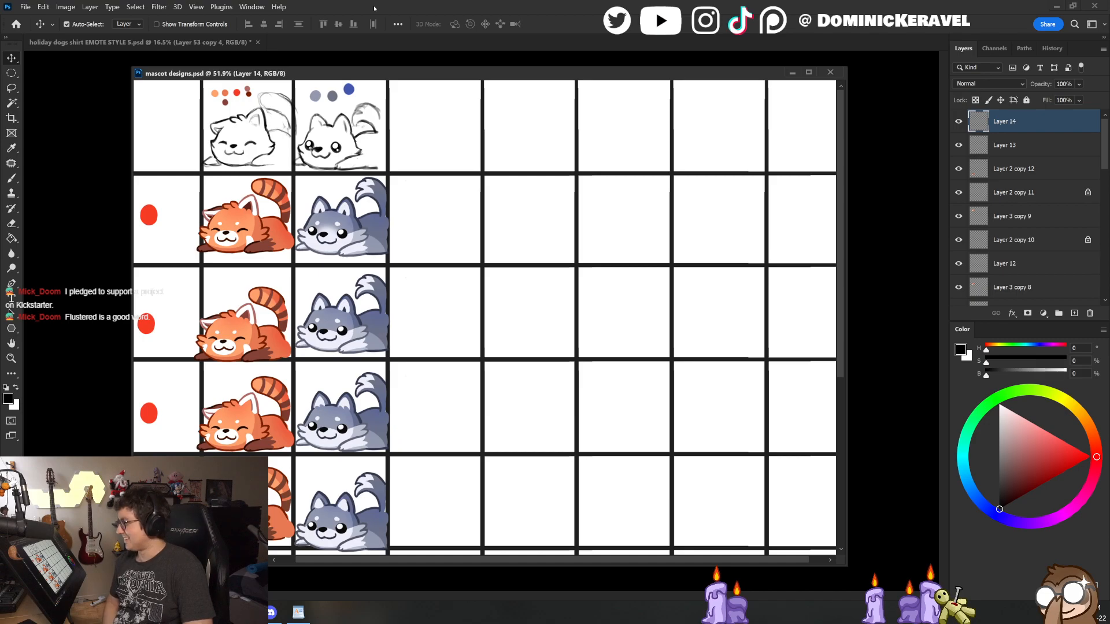
{"action": "left_click_drag", "start_coordinate": [482, 73], "coordinate": [470, 80]}
{"action": "left_click_drag", "start_coordinate": [436, 133], "coordinate": [380, 149]}
{"action": "key", "text": "b"}
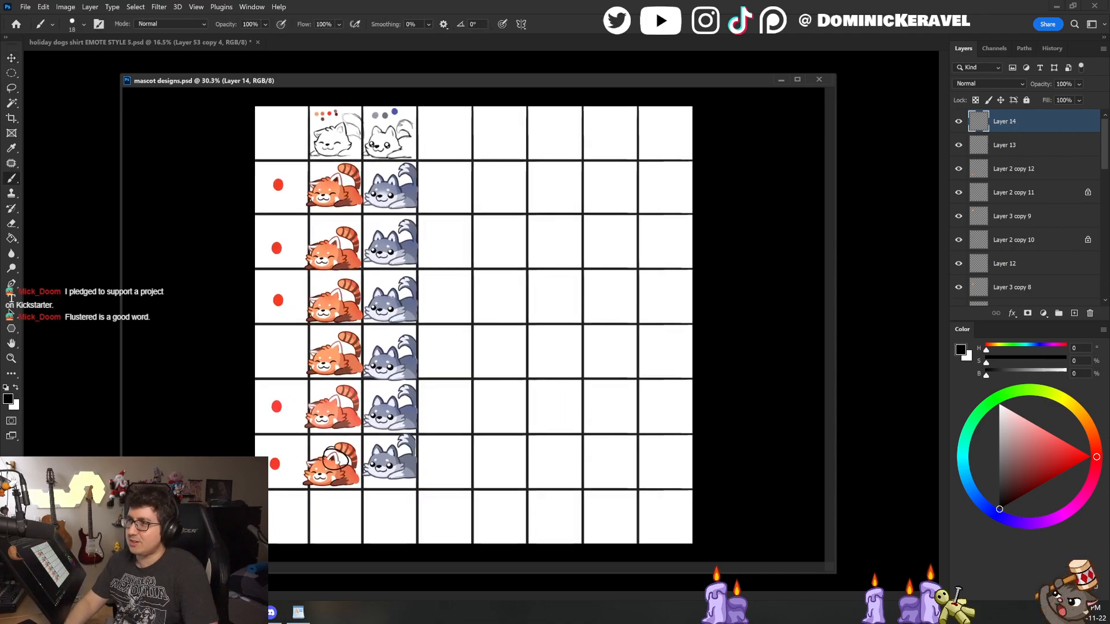
{"action": "key", "text": "alt+Tab"}
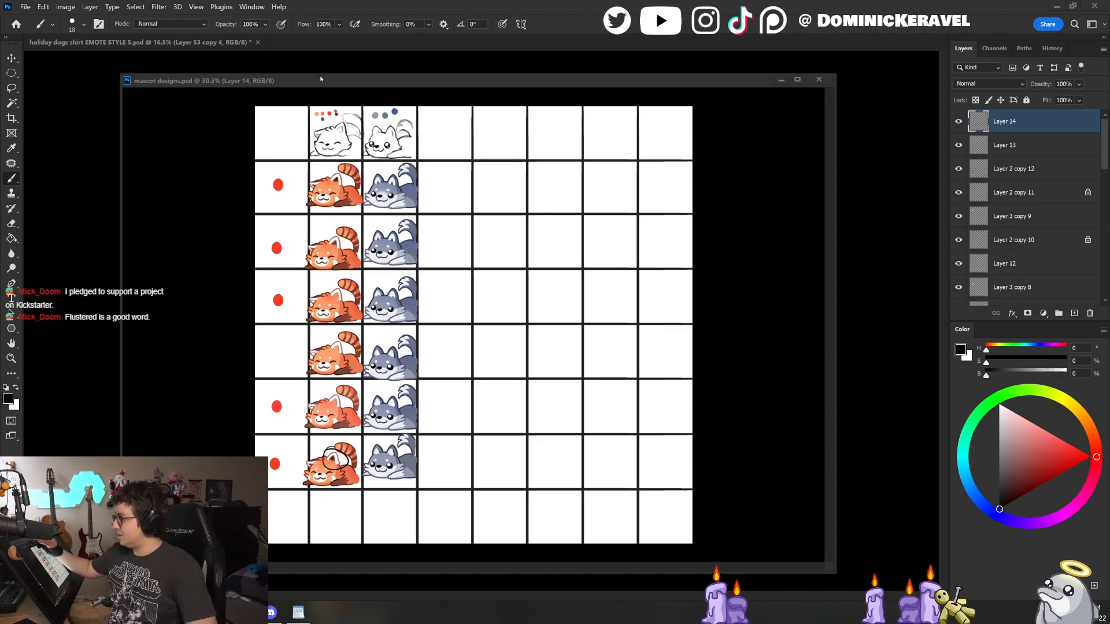
{"action": "left_click_drag", "start_coordinate": [325, 80], "coordinate": [325, 69]}
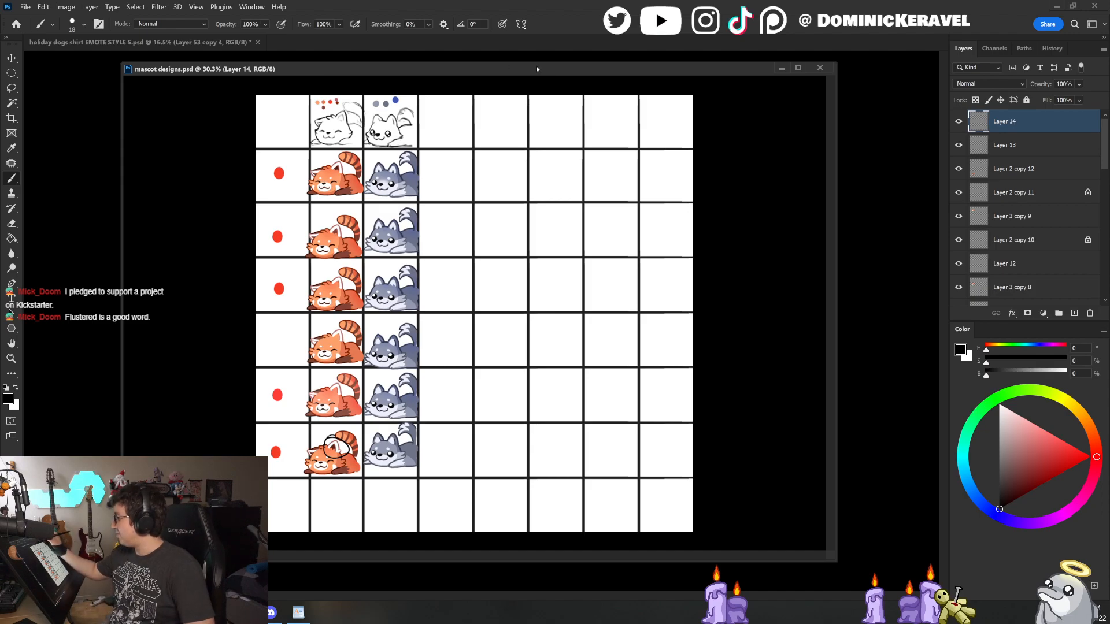
{"action": "left_click_drag", "start_coordinate": [326, 68], "coordinate": [324, 68]}
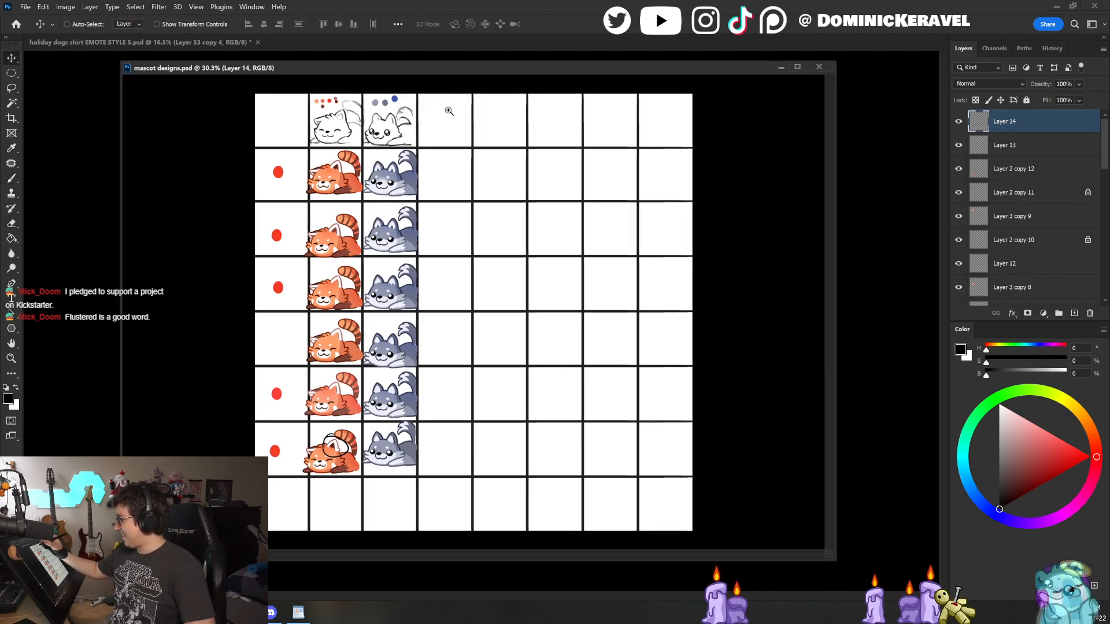
Step: Undo a trial stroke drawn in the empty top-row cell beside the wolf sketch and save the document again
{"action": "scroll", "coordinate": [448, 110], "scroll_direction": "up", "scroll_amount": 4}
{"action": "left_click_drag", "start_coordinate": [409, 122], "coordinate": [404, 135]}
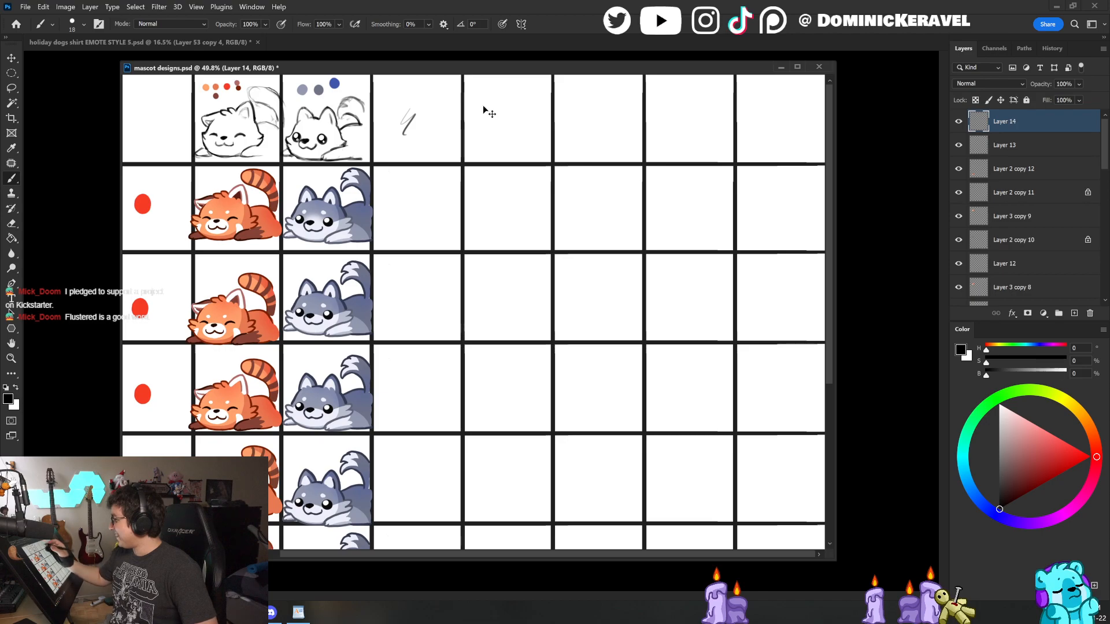
{"action": "key", "text": "ctrl+z"}
{"action": "key", "text": "v"}
{"action": "key", "text": "ctrl+s"}
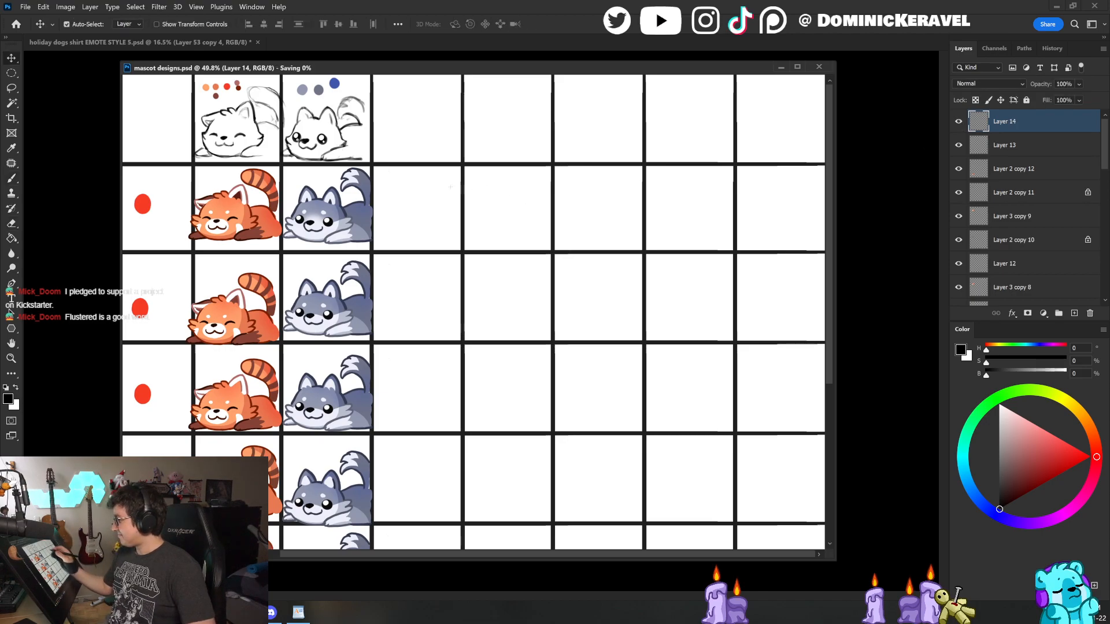
{"action": "key", "text": "b"}
{"action": "mouse_move", "coordinate": [438, 68]}
{"action": "left_mouse_down"}
{"action": "mouse_move", "coordinate": [406, 261]}
{"action": "mouse_move", "coordinate": [422, 275]}
{"action": "left_mouse_up"}
{"action": "key", "text": "v"}
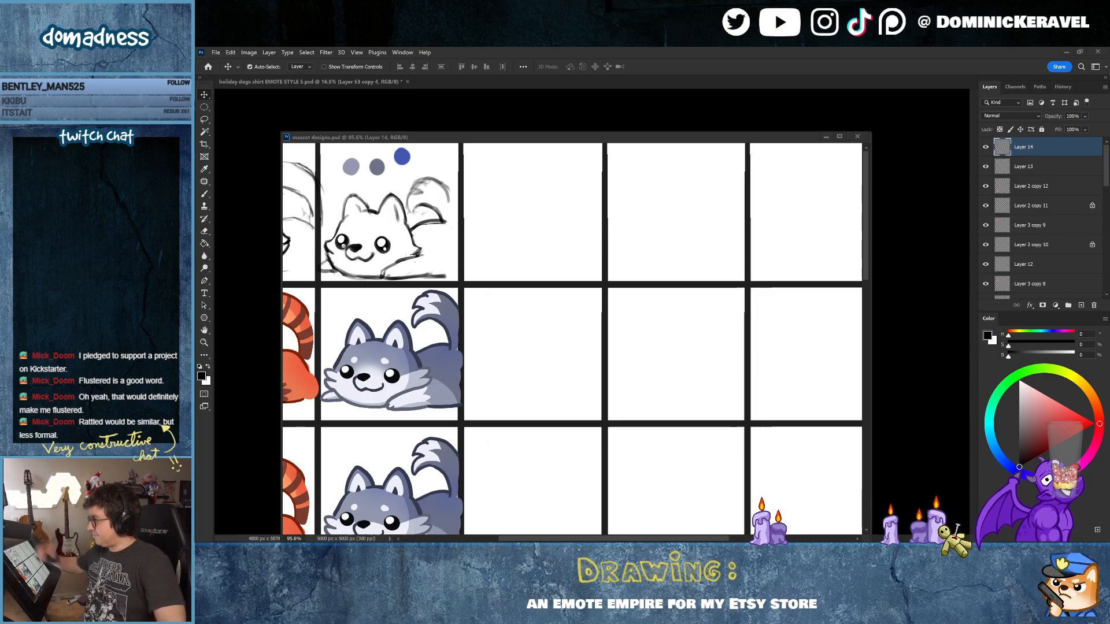
{"action": "mouse_move", "coordinate": [479, 137]}
{"action": "left_mouse_down"}
{"action": "mouse_move", "coordinate": [457, 96]}
{"action": "mouse_move", "coordinate": [454, 109]}
{"action": "left_mouse_up"}
{"action": "key", "text": "b"}
{"action": "key", "text": "v"}
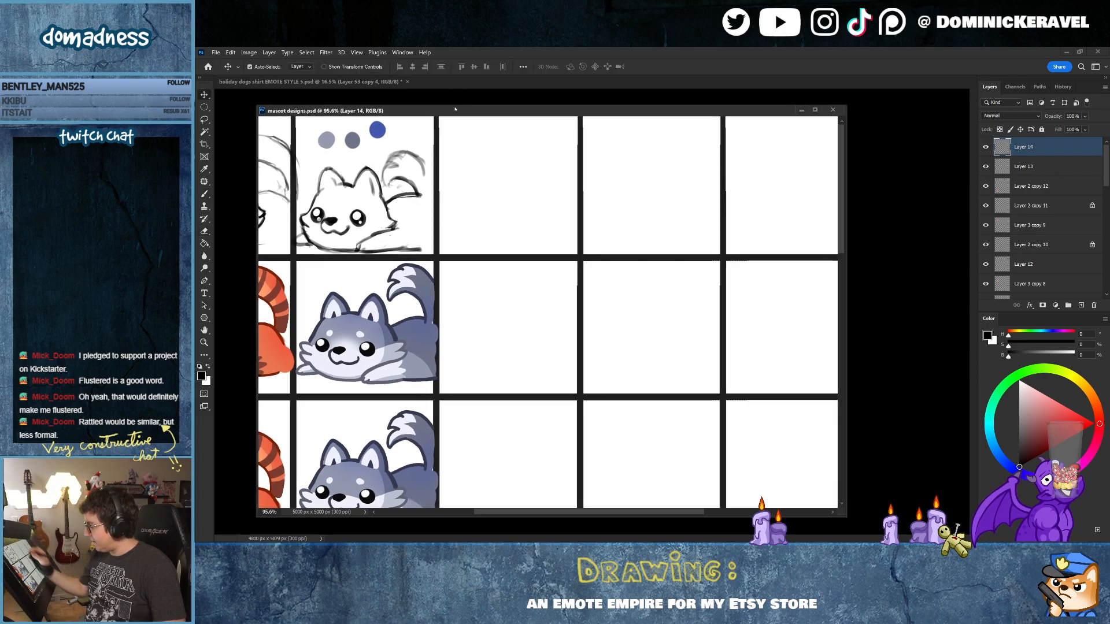
{"action": "mouse_move", "coordinate": [496, 314]}
{"action": "left_mouse_down"}
{"action": "mouse_move", "coordinate": [475, 315]}
{"action": "mouse_move", "coordinate": [493, 318]}
{"action": "left_mouse_up"}
{"action": "left_click_drag", "start_coordinate": [494, 318], "coordinate": [471, 330]}
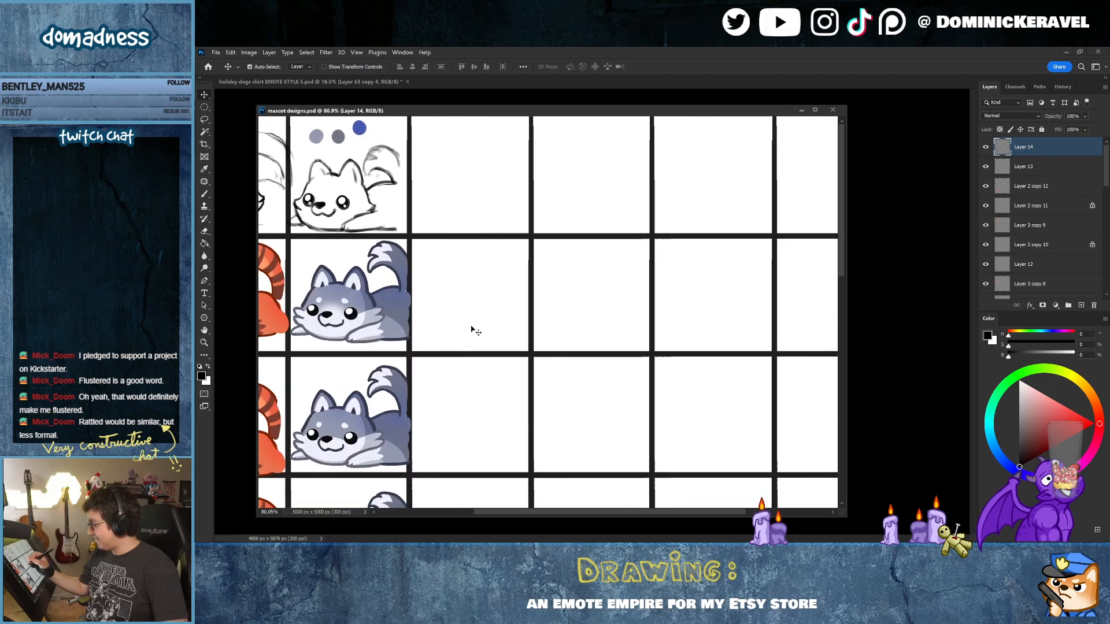
{"action": "key", "text": "b"}
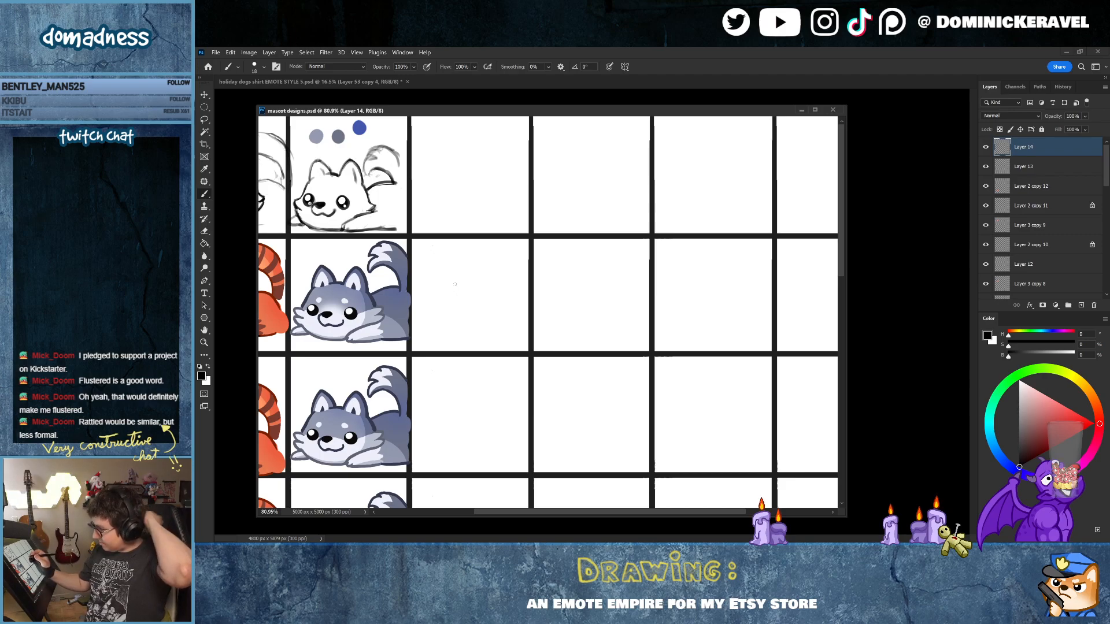
{"action": "left_click_drag", "start_coordinate": [471, 110], "coordinate": [471, 174]}
{"action": "key", "text": "v"}
{"action": "left_click_drag", "start_coordinate": [463, 141], "coordinate": [474, 163]}
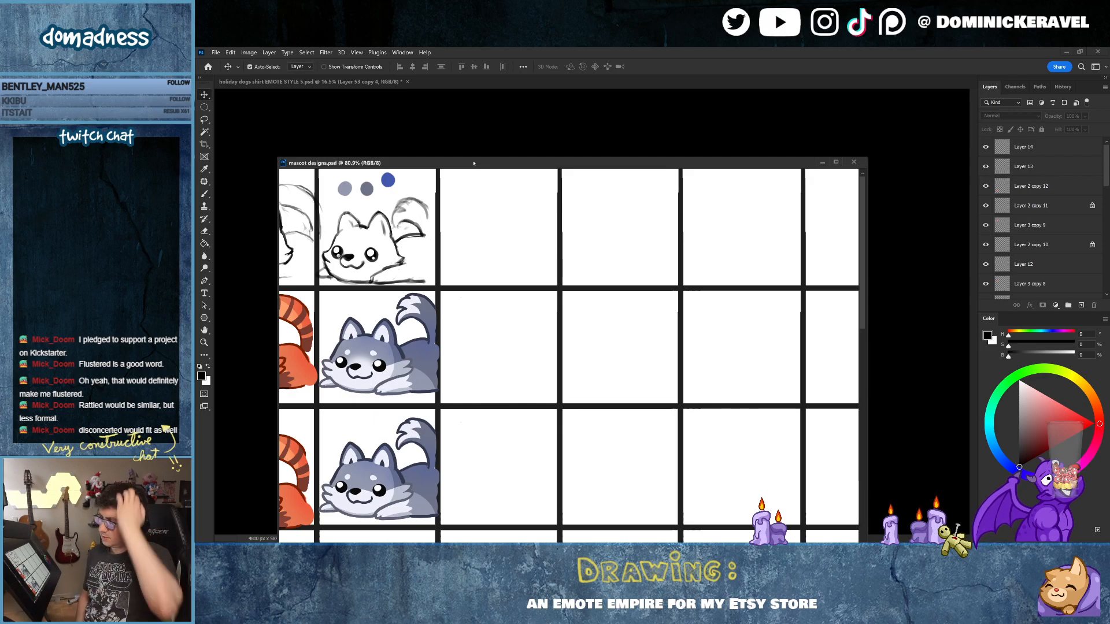
{"action": "left_click_drag", "start_coordinate": [474, 163], "coordinate": [467, 176]}
Step: Select Layer 14 again as the layer for painting with the brush
{"action": "key", "text": "b"}
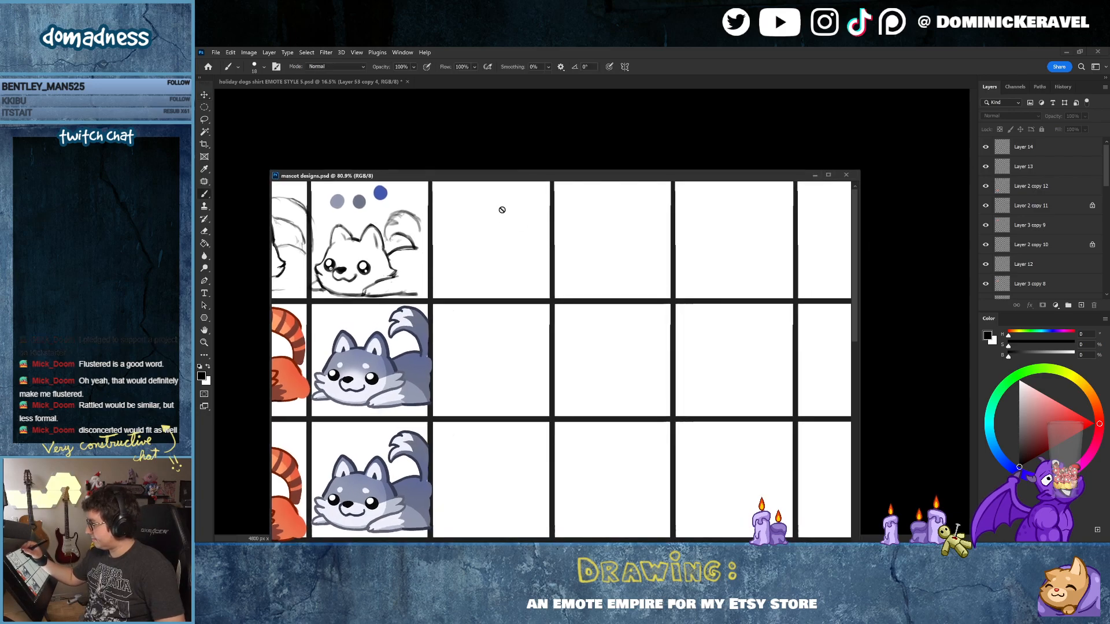
{"action": "left_click", "coordinate": [533, 209]}
{"action": "left_click", "coordinate": [693, 246]}
{"action": "left_click", "coordinate": [1000, 152]}
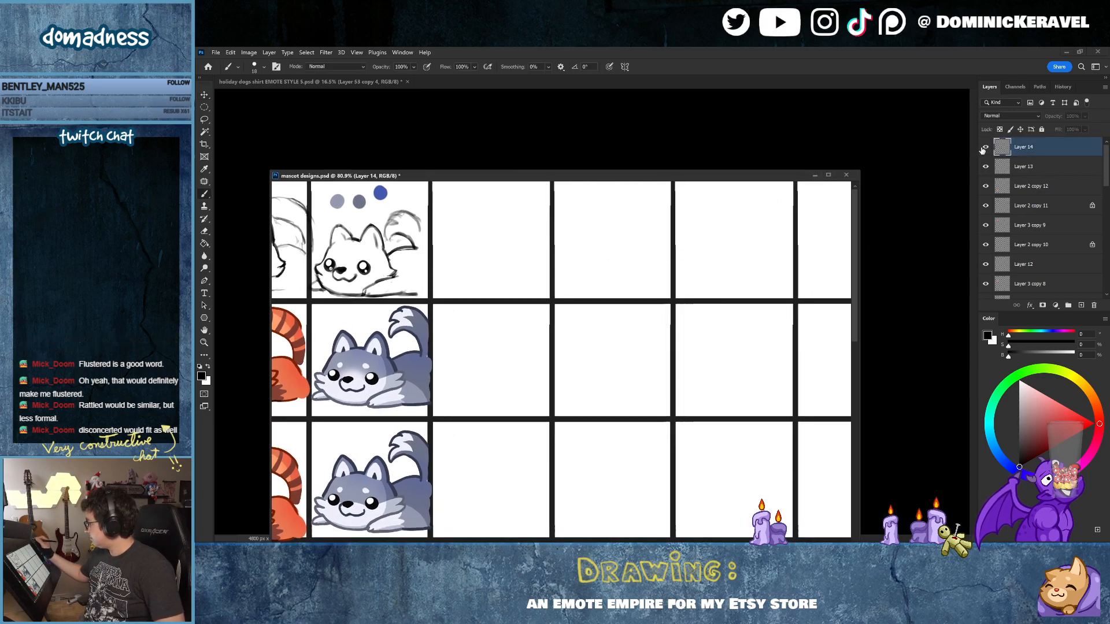
Step: Draw a small test stroke in the empty top-row cell beside the wolf sketch on Layer 14 and erase it
{"action": "key", "text": "v"}
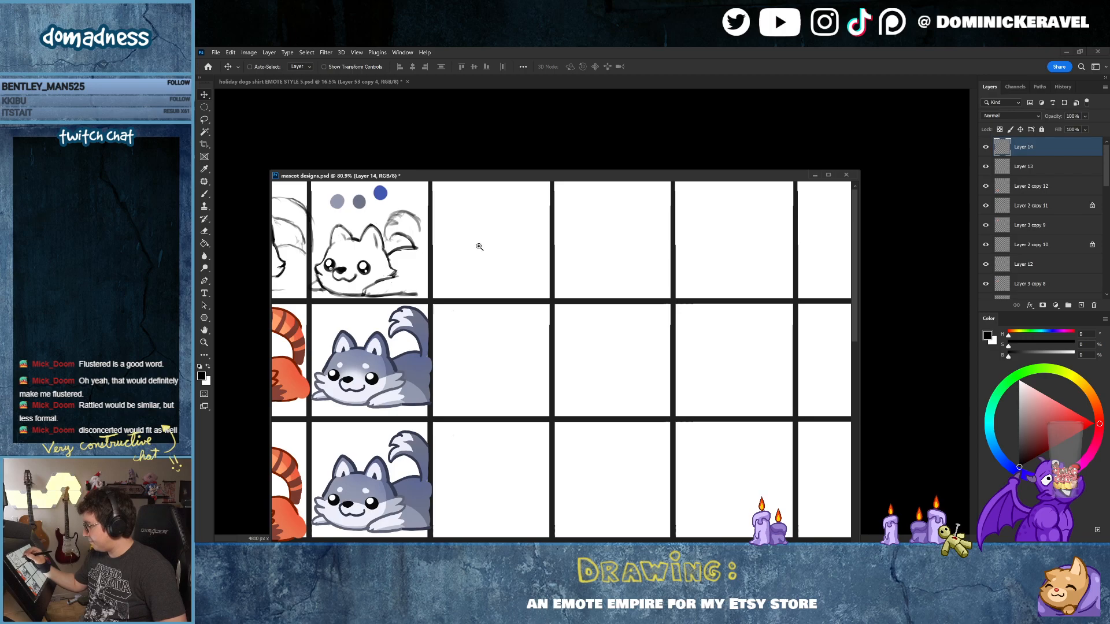
{"action": "scroll", "coordinate": [469, 244], "scroll_direction": "up", "scroll_amount": 2}
{"action": "mouse_move", "coordinate": [499, 267]}
{"action": "left_mouse_down"}
{"action": "mouse_move", "coordinate": [543, 295]}
{"action": "mouse_move", "coordinate": [545, 273]}
{"action": "mouse_move", "coordinate": [535, 287]}
{"action": "left_mouse_up"}
{"action": "left_click", "coordinate": [1000, 151], "text": "ctrl"}
{"action": "left_click", "coordinate": [673, 245]}
{"action": "key", "text": "b"}
{"action": "key", "text": "e"}
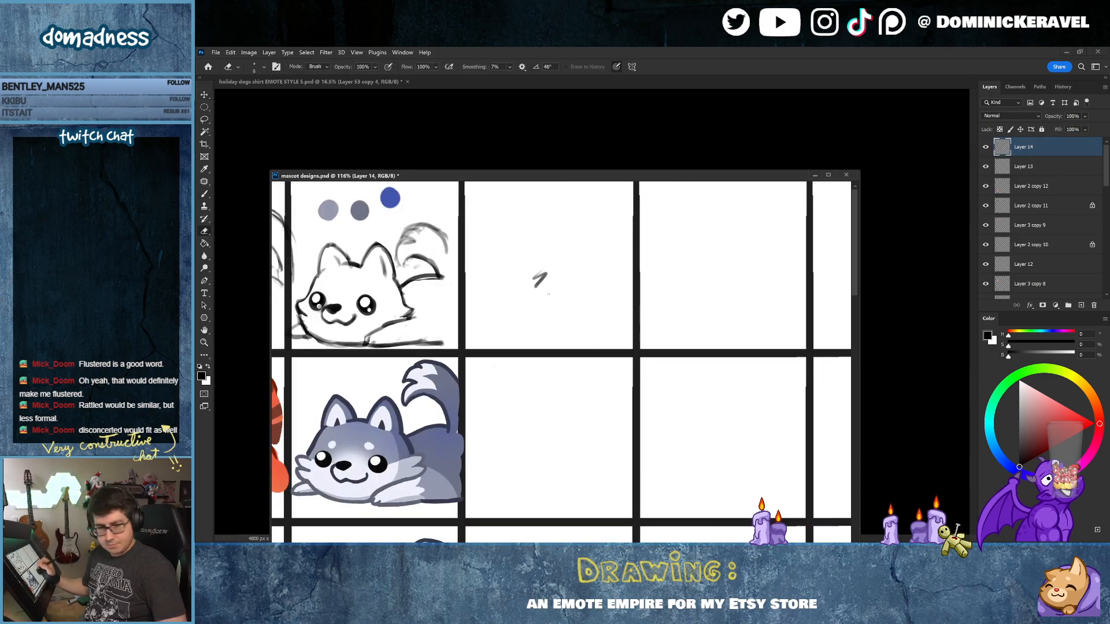
{"action": "key", "text": "v"}
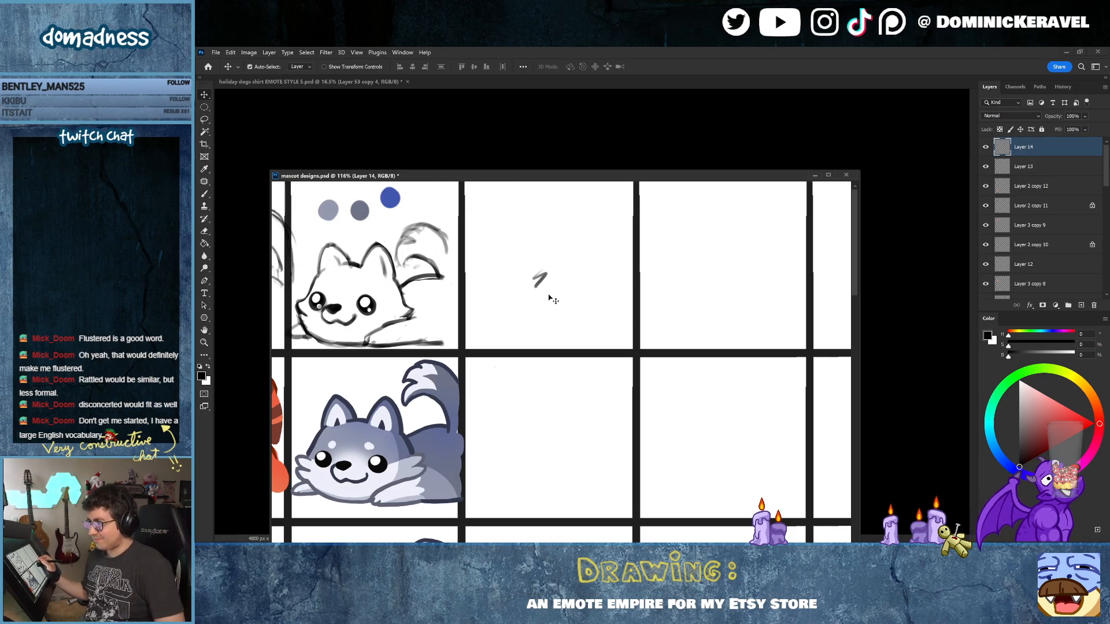
{"action": "key", "text": "e"}
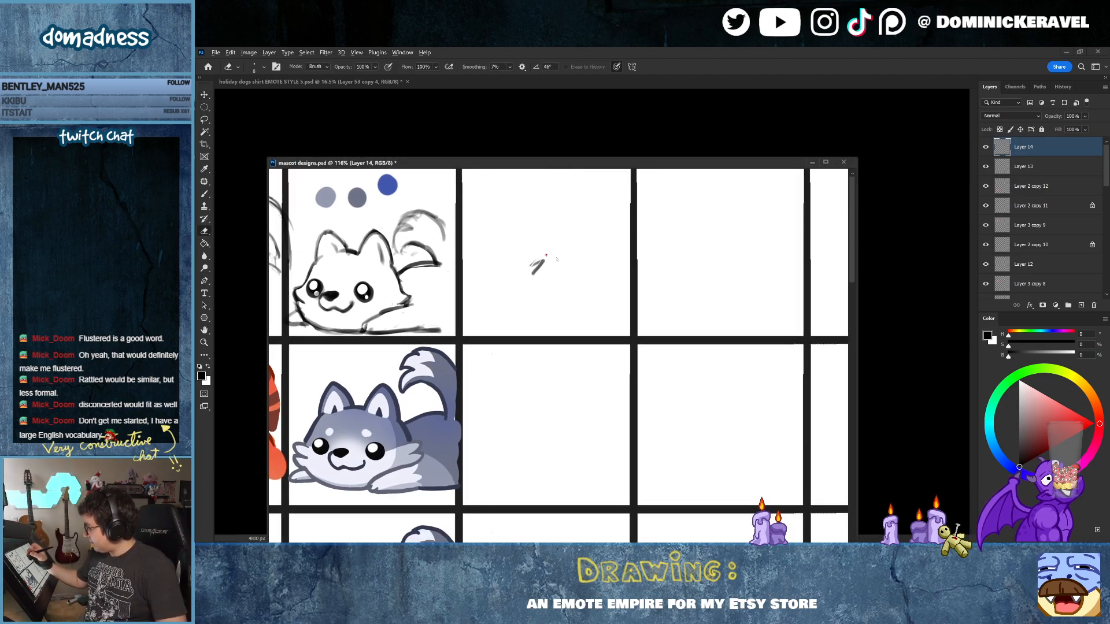
{"action": "left_click_drag", "start_coordinate": [544, 258], "coordinate": [532, 273]}
{"action": "key", "text": "v"}
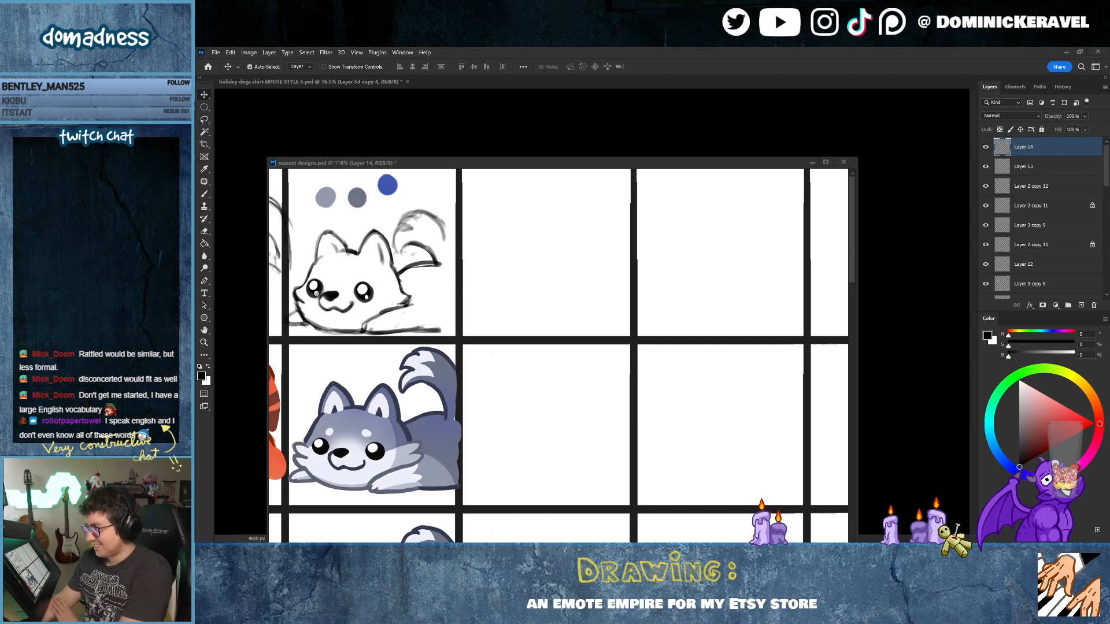
{"action": "left_click_drag", "start_coordinate": [534, 156], "coordinate": [538, 127]}
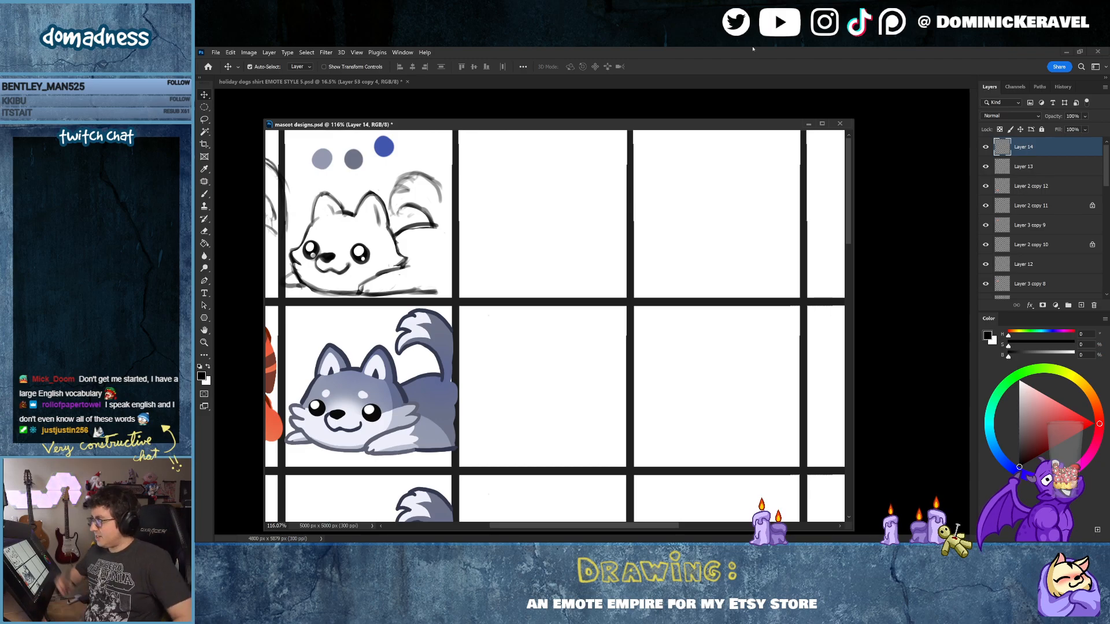
{"action": "left_click_drag", "start_coordinate": [478, 120], "coordinate": [479, 119]}
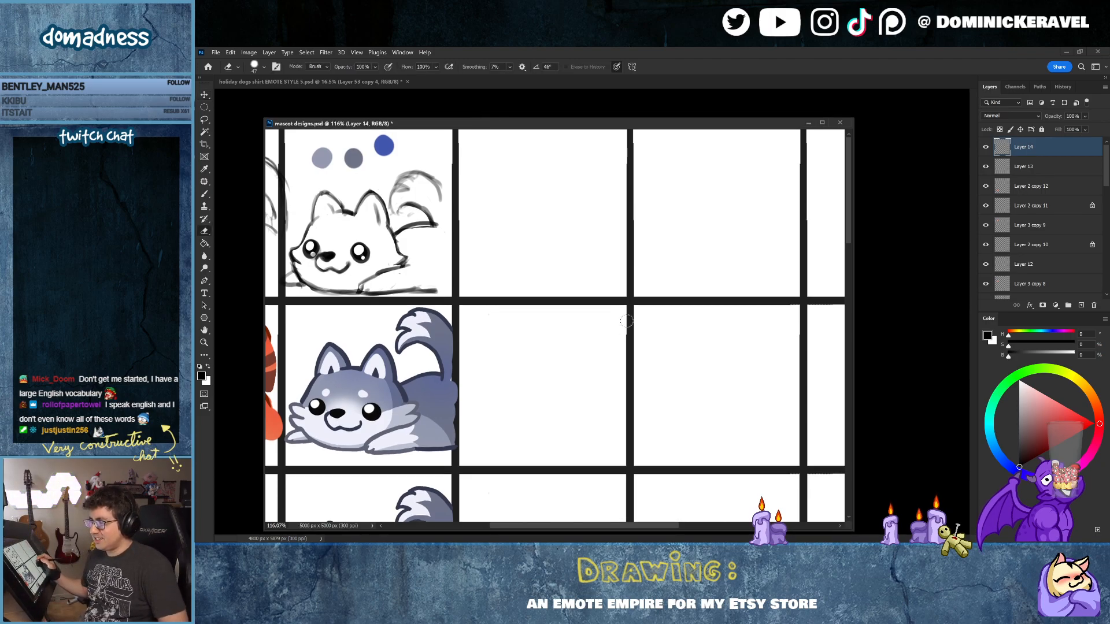
{"action": "left_click_drag", "start_coordinate": [626, 376], "coordinate": [587, 376]}
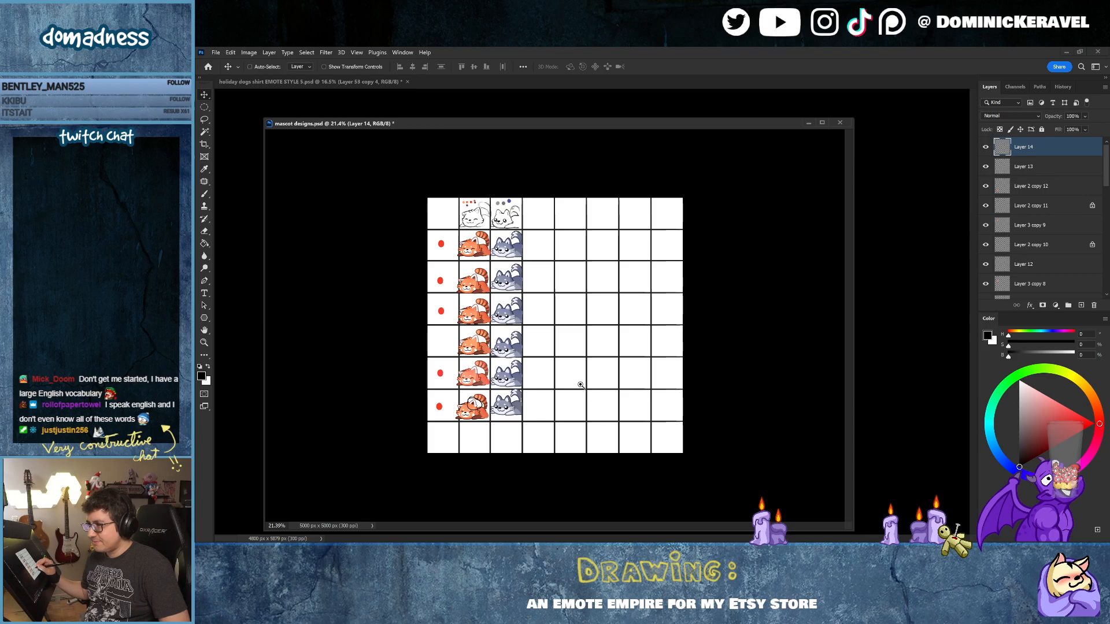
{"action": "left_click_drag", "start_coordinate": [580, 384], "coordinate": [589, 384]}
{"action": "key", "text": "e"}
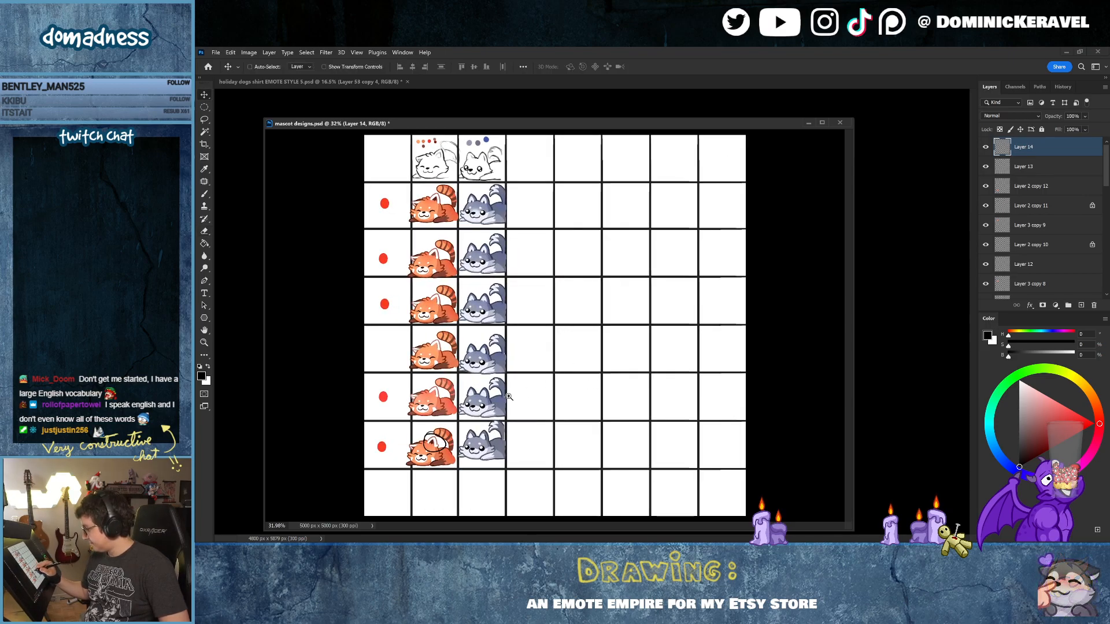
{"action": "mouse_move", "coordinate": [529, 402]}
{"action": "left_mouse_down"}
{"action": "mouse_move", "coordinate": [547, 404]}
{"action": "mouse_move", "coordinate": [534, 404]}
{"action": "left_mouse_up"}
{"action": "left_click_drag", "start_coordinate": [537, 252], "coordinate": [498, 422]}
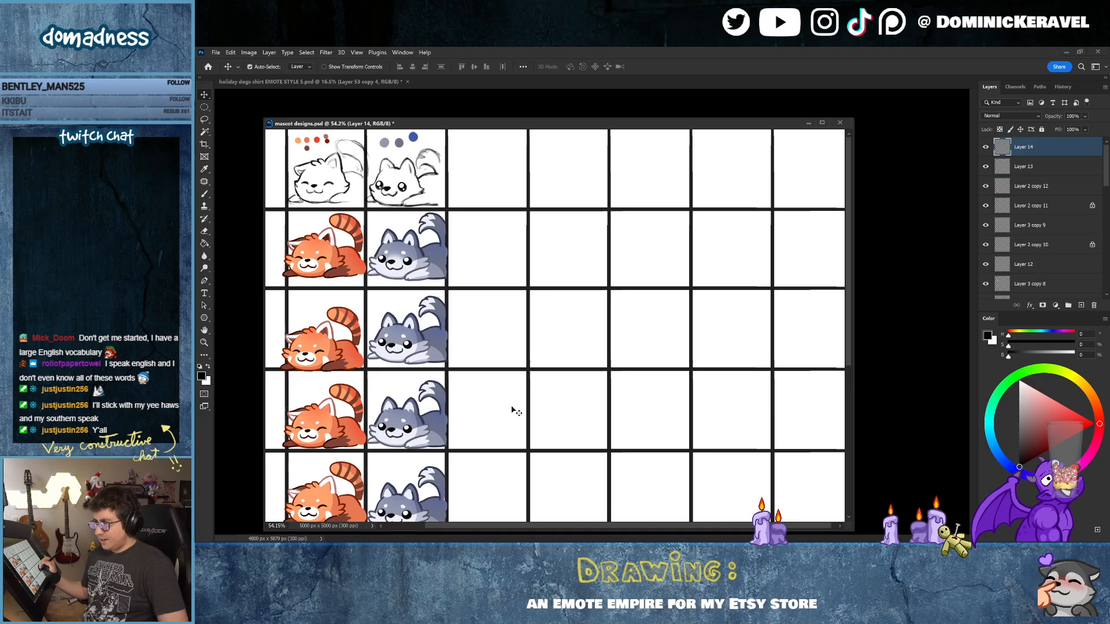
{"action": "left_click_drag", "start_coordinate": [483, 123], "coordinate": [494, 137]}
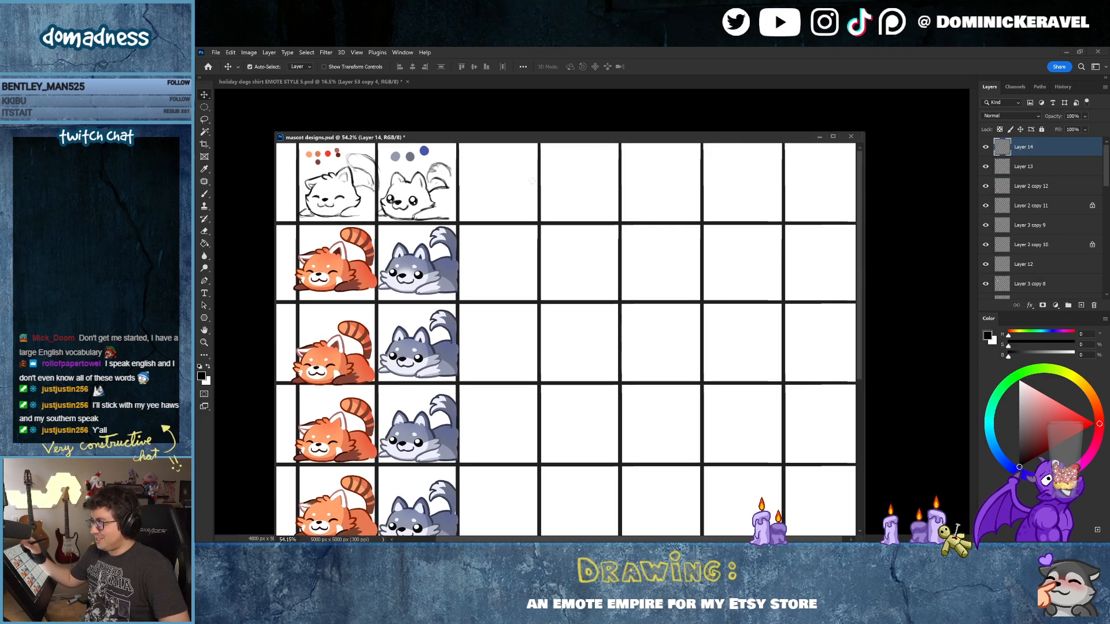
Step: Reposition the mascot designs window over the empty columns beside the wolf and save the document
{"action": "left_click_drag", "start_coordinate": [485, 186], "coordinate": [543, 192]}
{"action": "left_click_drag", "start_coordinate": [546, 137], "coordinate": [570, 161]}
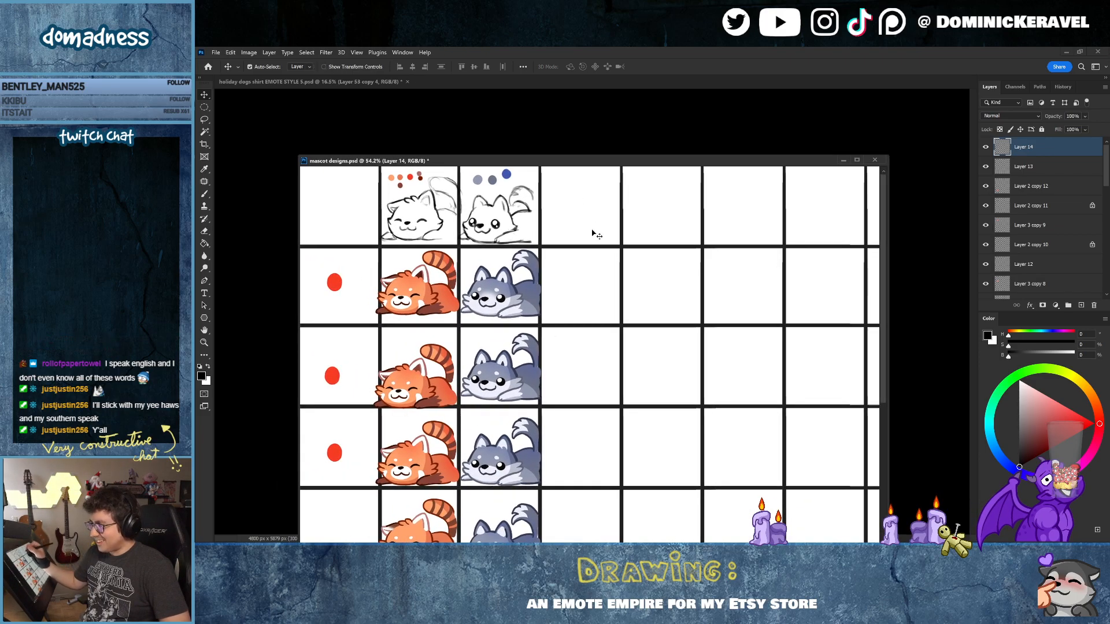
{"action": "left_click_drag", "start_coordinate": [598, 247], "coordinate": [559, 253]}
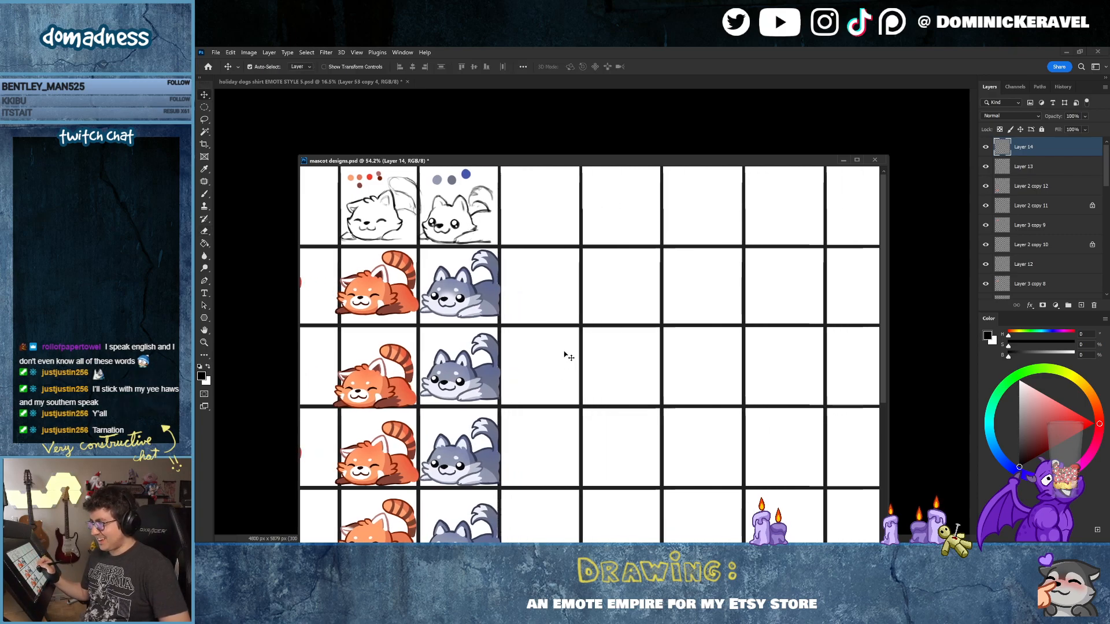
{"action": "key", "text": "b"}
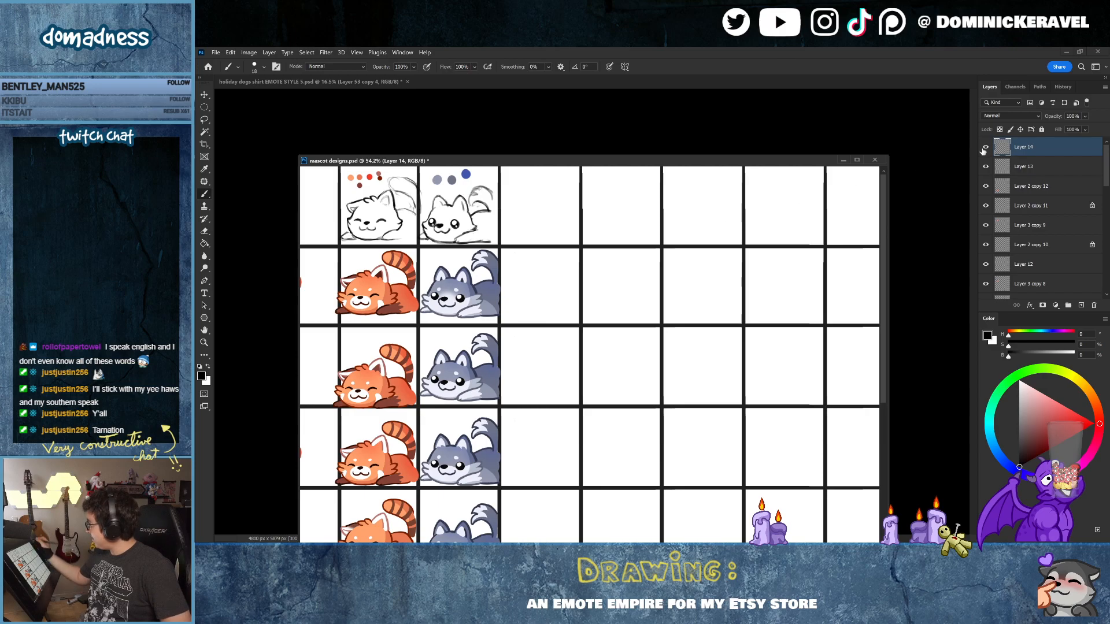
{"action": "key", "text": "v"}
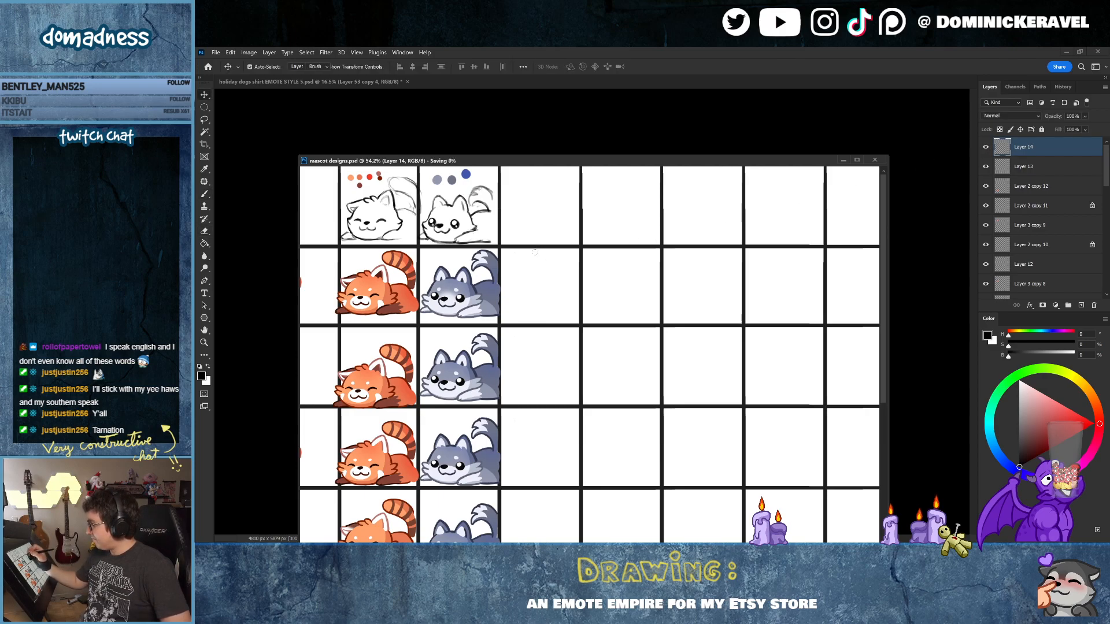
{"action": "key", "text": "ctrl+s"}
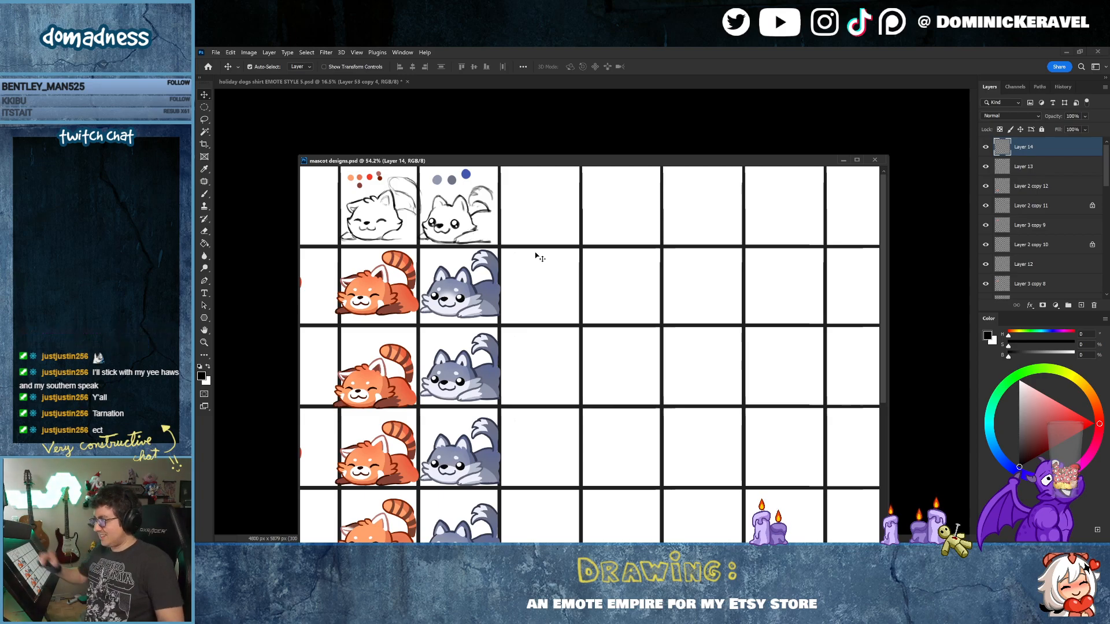
Step: Sketch the lower-left curve of a new mascot's head on Layer 14 in the empty second-row cell beside the wolf
{"action": "left_click_drag", "start_coordinate": [520, 161], "coordinate": [548, 208]}
{"action": "key", "text": "b"}
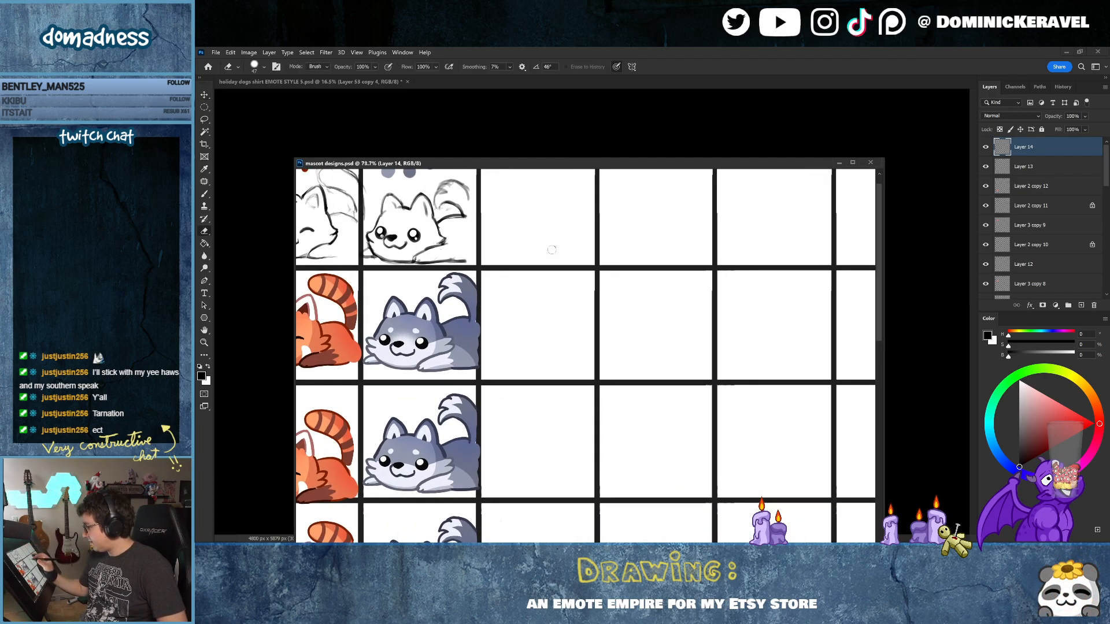
{"action": "right_click", "coordinate": [515, 312]}
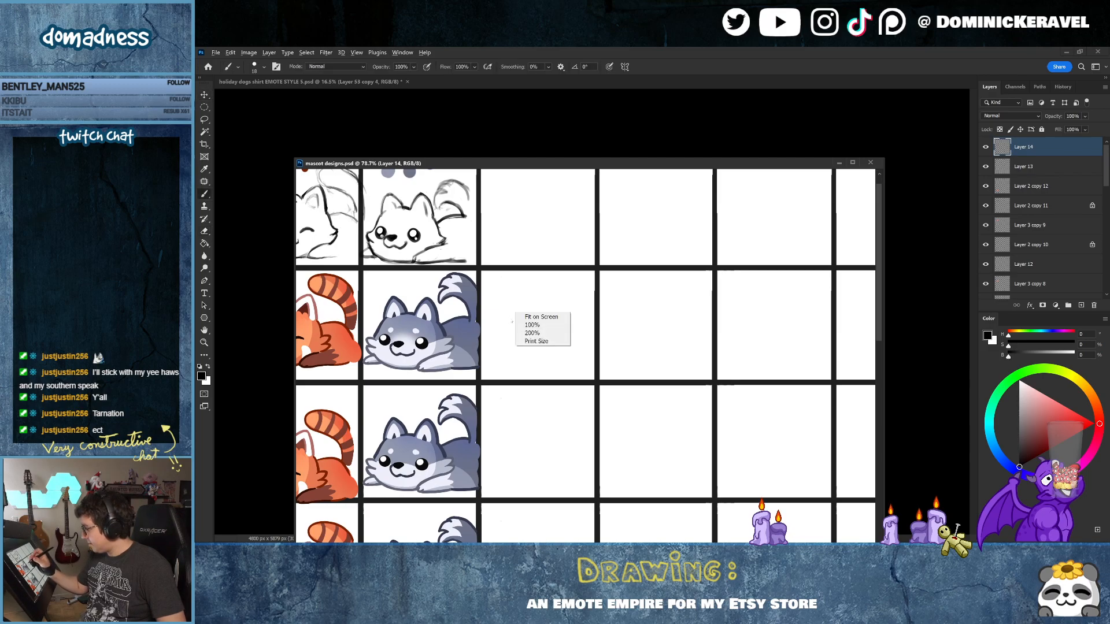
{"action": "left_click", "coordinate": [513, 310]}
{"action": "mouse_move", "coordinate": [526, 307]}
{"action": "left_mouse_down"}
{"action": "mouse_move", "coordinate": [504, 348]}
{"action": "mouse_move", "coordinate": [502, 323]}
{"action": "mouse_move", "coordinate": [508, 349]}
{"action": "mouse_move", "coordinate": [548, 355]}
{"action": "mouse_move", "coordinate": [529, 358]}
{"action": "mouse_move", "coordinate": [543, 357]}
{"action": "mouse_move", "coordinate": [546, 324]}
{"action": "mouse_move", "coordinate": [526, 361]}
{"action": "mouse_move", "coordinate": [513, 352]}
{"action": "mouse_move", "coordinate": [535, 354]}
{"action": "mouse_move", "coordinate": [530, 335]}
{"action": "mouse_move", "coordinate": [519, 353]}
{"action": "mouse_move", "coordinate": [517, 324]}
{"action": "mouse_move", "coordinate": [507, 337]}
{"action": "mouse_move", "coordinate": [539, 346]}
{"action": "mouse_move", "coordinate": [502, 338]}
{"action": "mouse_move", "coordinate": [536, 349]}
{"action": "left_mouse_up"}
{"action": "left_click", "coordinate": [522, 306]}
{"action": "key", "text": "e"}
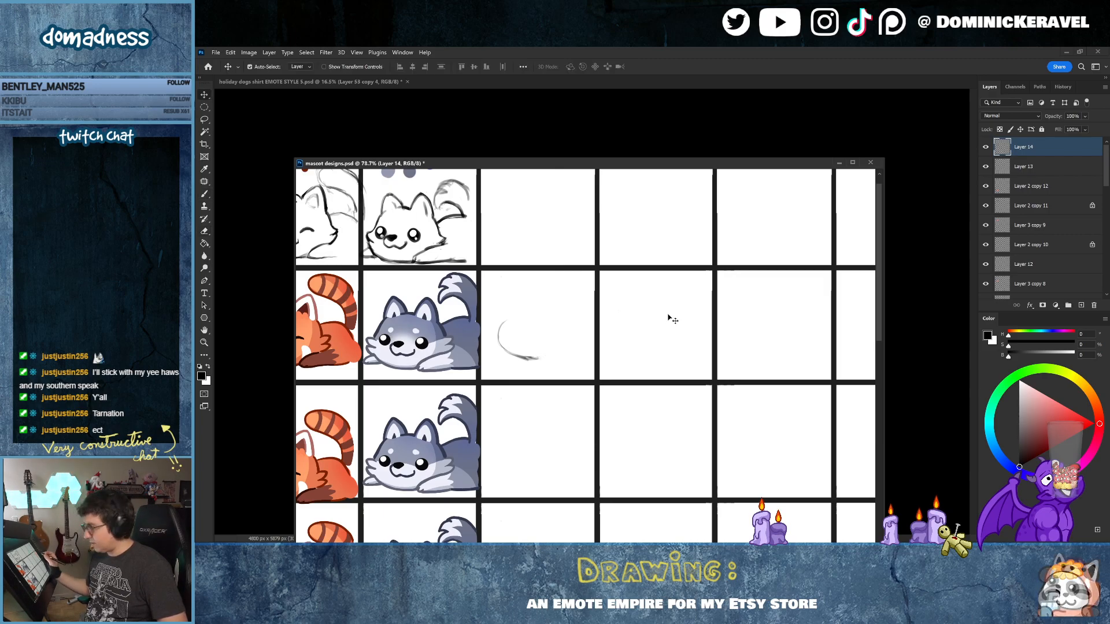
{"action": "key", "text": "v"}
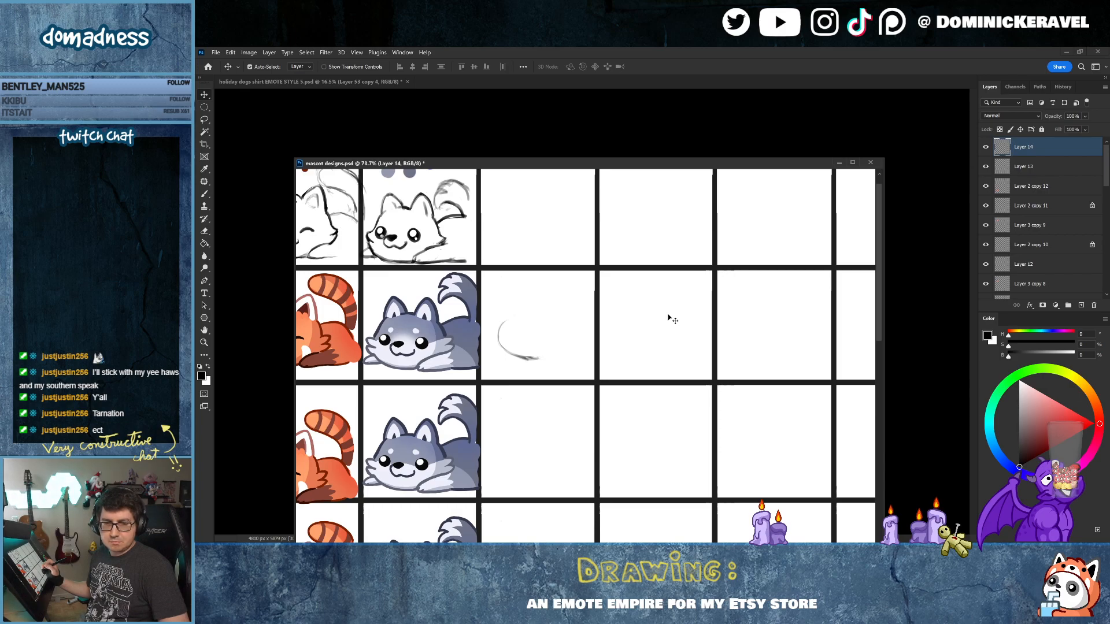
Step: Brush the upper-left curve of the head above the existing stroke and clean up its line with the eraser
{"action": "key", "text": "b"}
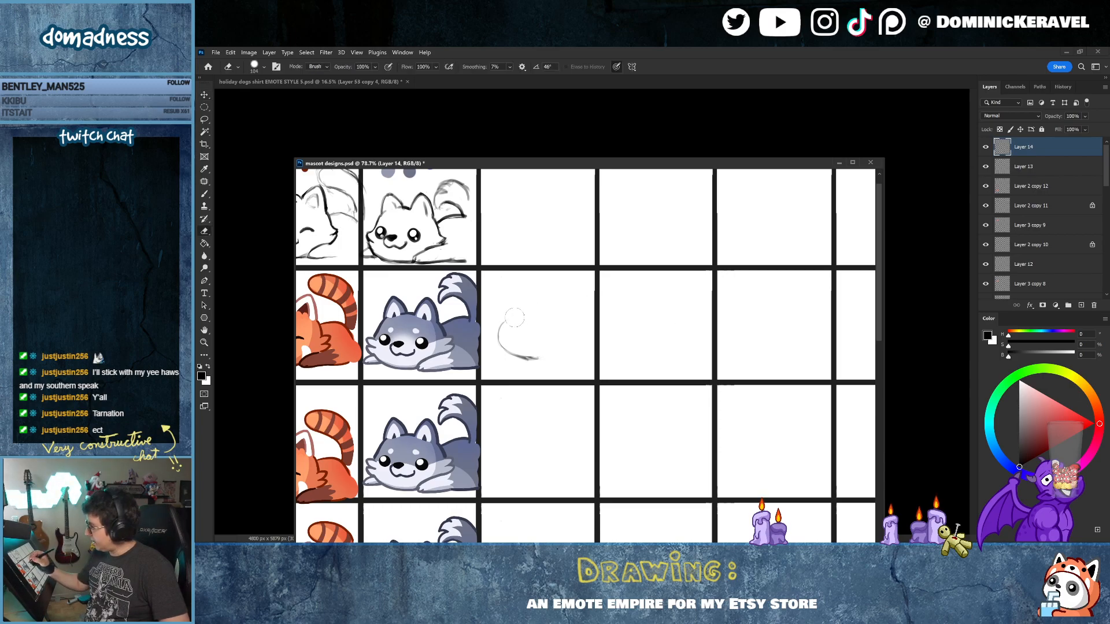
{"action": "mouse_move", "coordinate": [517, 304]}
{"action": "left_mouse_down"}
{"action": "mouse_move", "coordinate": [527, 288]}
{"action": "mouse_move", "coordinate": [550, 283]}
{"action": "left_mouse_up"}
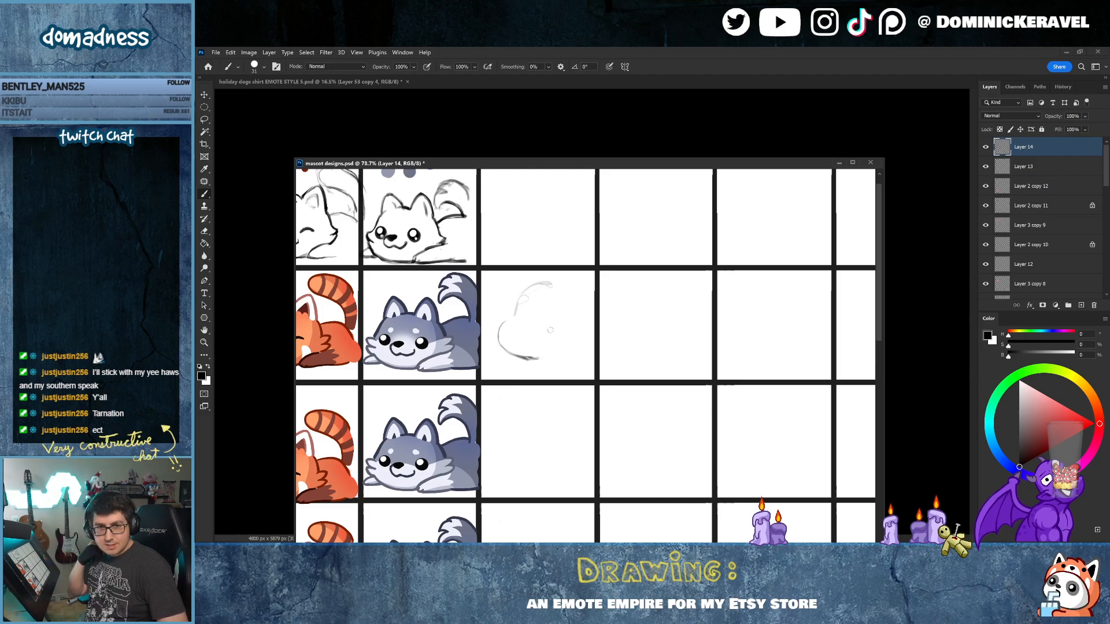
{"action": "key", "text": "e"}
{"action": "mouse_move", "coordinate": [515, 287]}
{"action": "left_mouse_down"}
{"action": "mouse_move", "coordinate": [572, 283]}
{"action": "mouse_move", "coordinate": [518, 302]}
{"action": "mouse_move", "coordinate": [544, 287]}
{"action": "left_mouse_up"}
{"action": "key", "text": "b"}
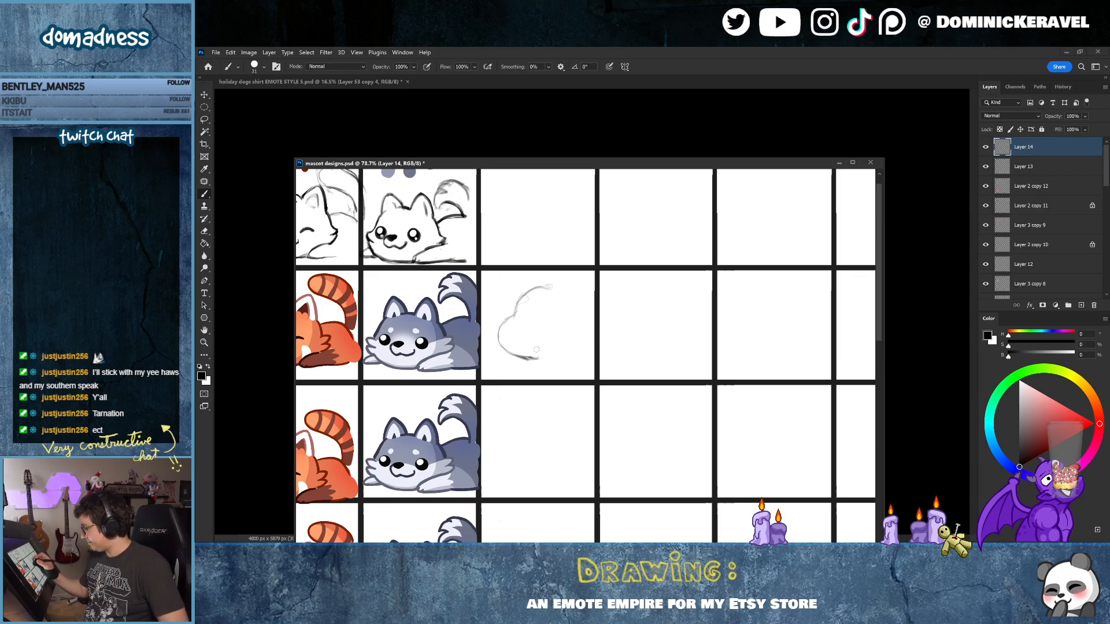
Step: Extend the head outline along its bottom edge and up to the lower-right corner
{"action": "left_click_drag", "start_coordinate": [512, 356], "coordinate": [583, 345]}
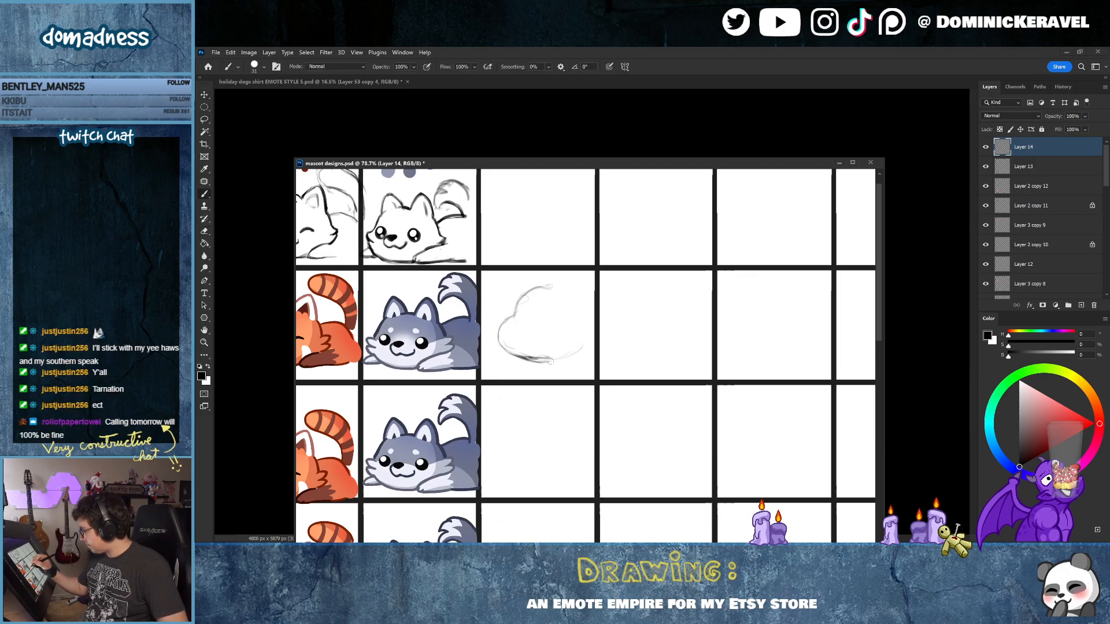
{"action": "key", "text": "e"}
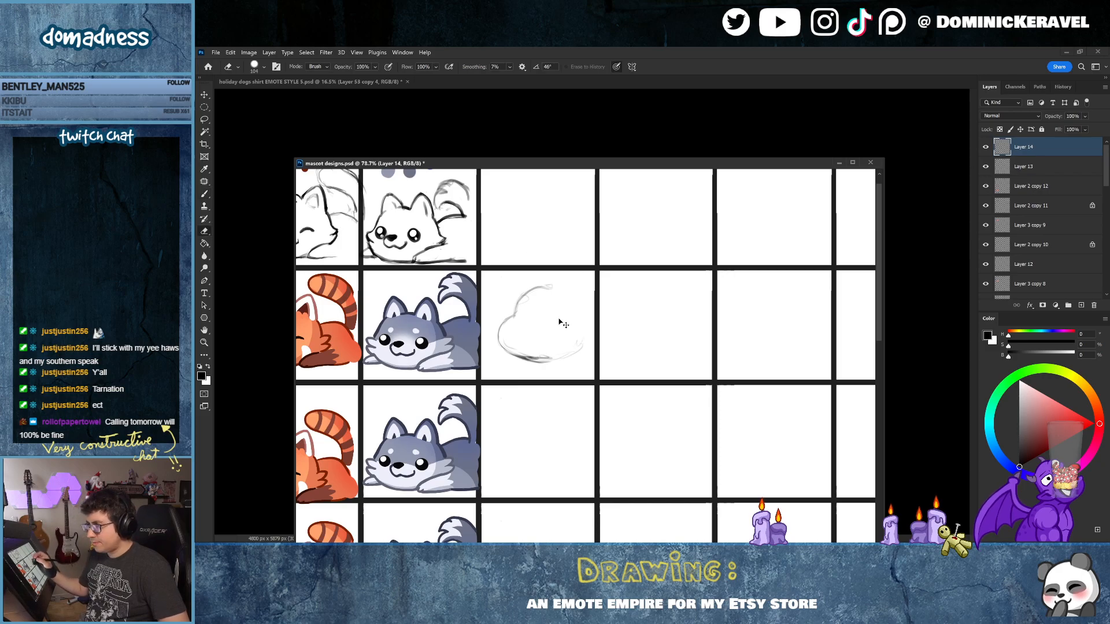
{"action": "key", "text": "v"}
{"action": "left_click_drag", "start_coordinate": [559, 323], "coordinate": [547, 328]}
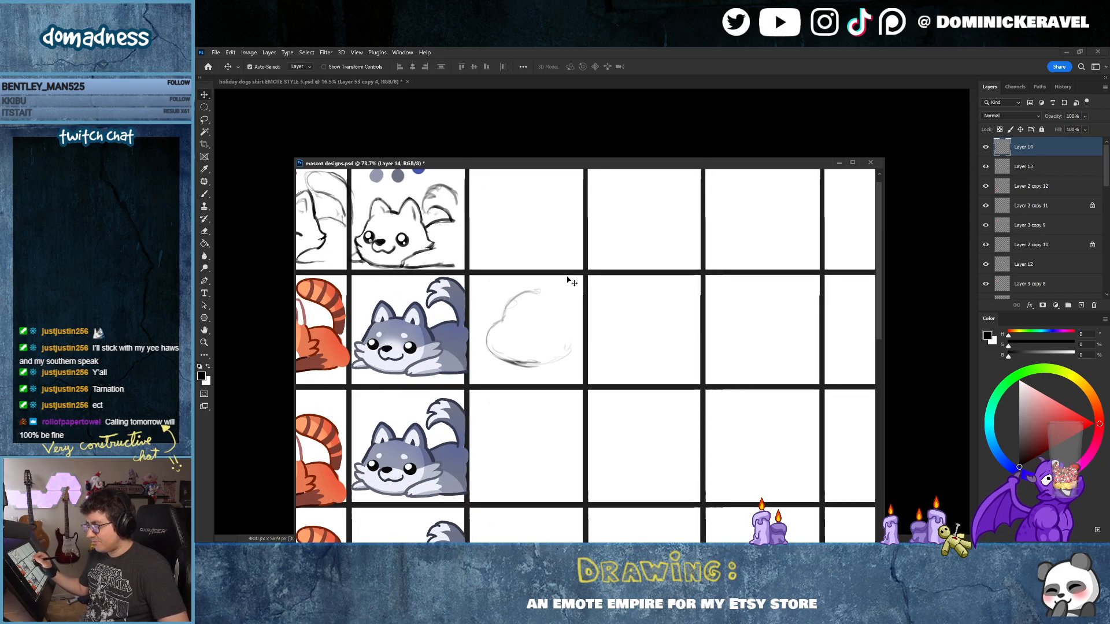
Step: Resize the eraser and refine the dip between the upper and lower curves of the head's left contour
{"action": "key", "text": "e"}
{"action": "right_click", "coordinate": [507, 307]}
{"action": "right_click", "coordinate": [501, 310], "text": "alt"}
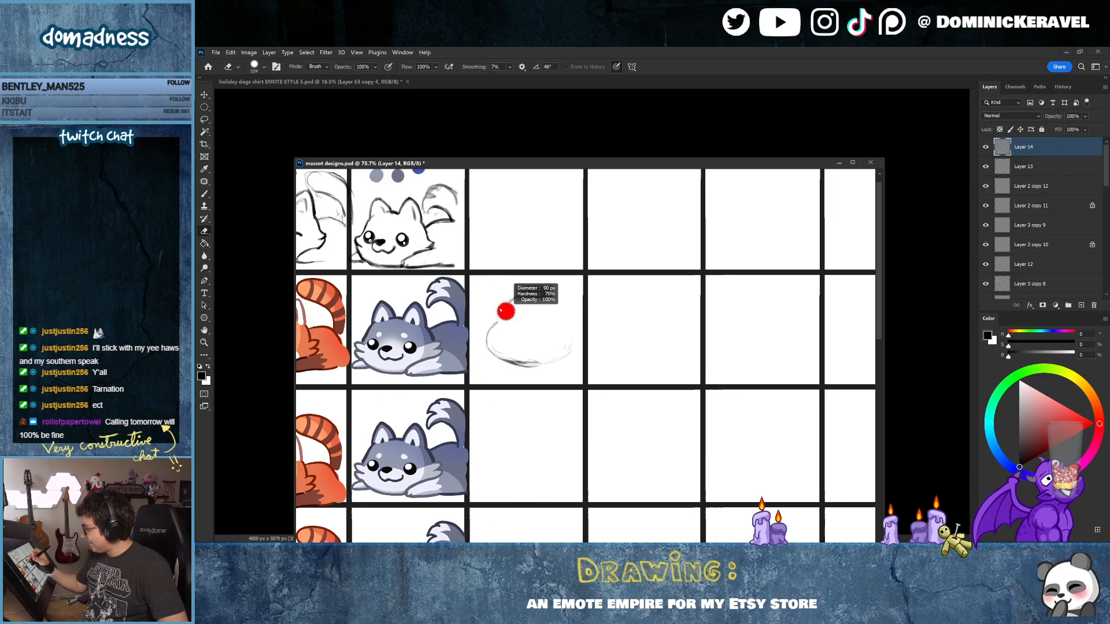
{"action": "key", "text": "b"}
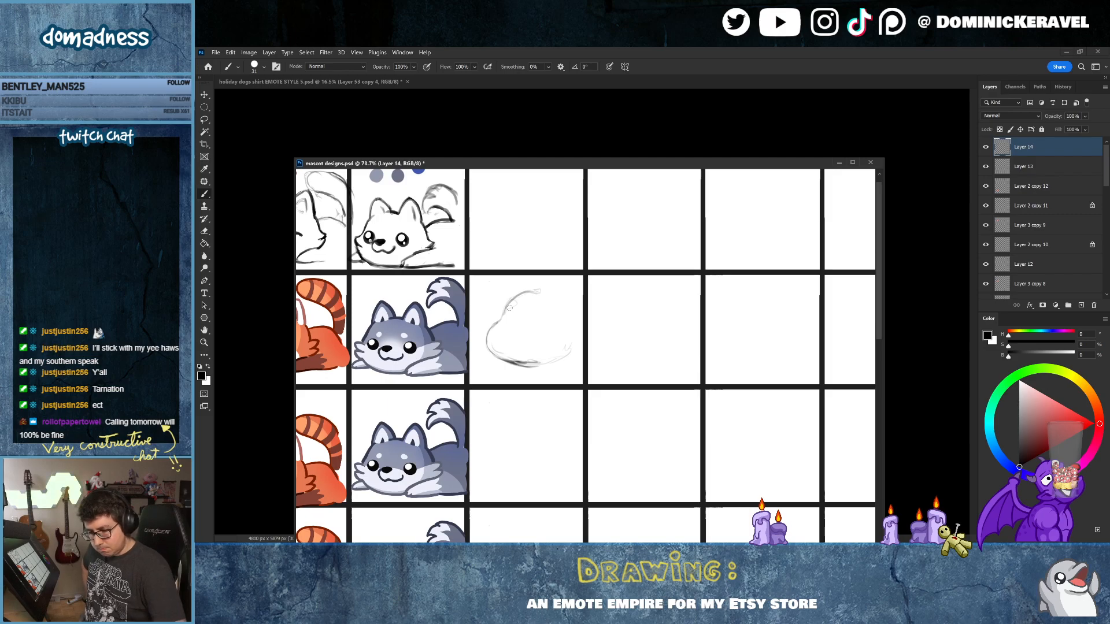
{"action": "left_click_drag", "start_coordinate": [545, 164], "coordinate": [537, 173]}
{"action": "key", "text": "v"}
{"action": "key", "text": "b"}
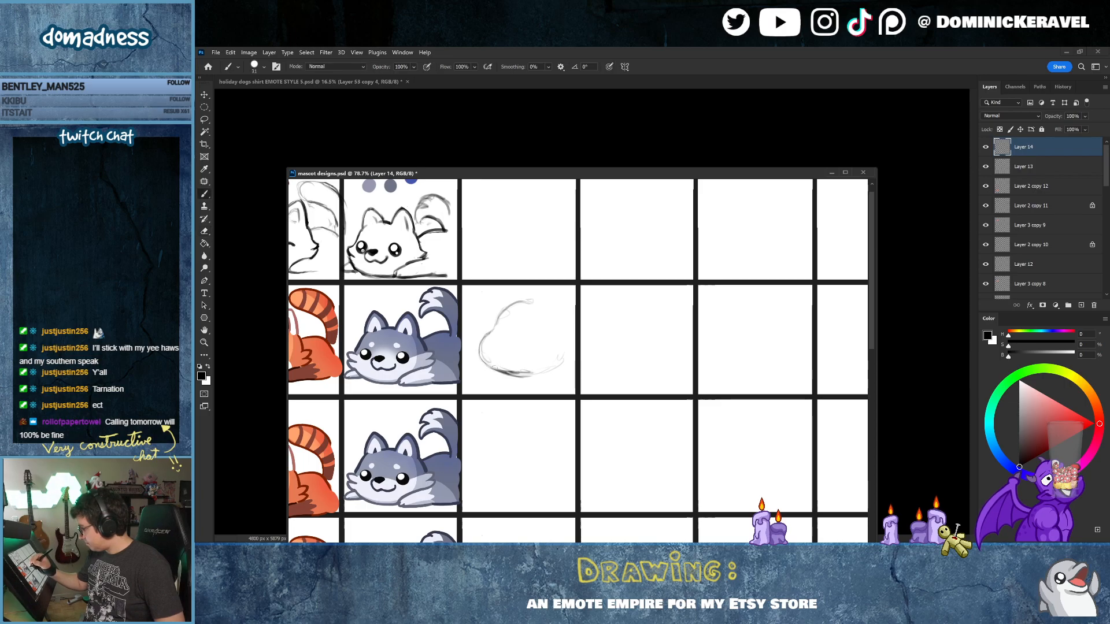
{"action": "key", "text": "v"}
{"action": "left_click_drag", "start_coordinate": [531, 353], "coordinate": [522, 364]}
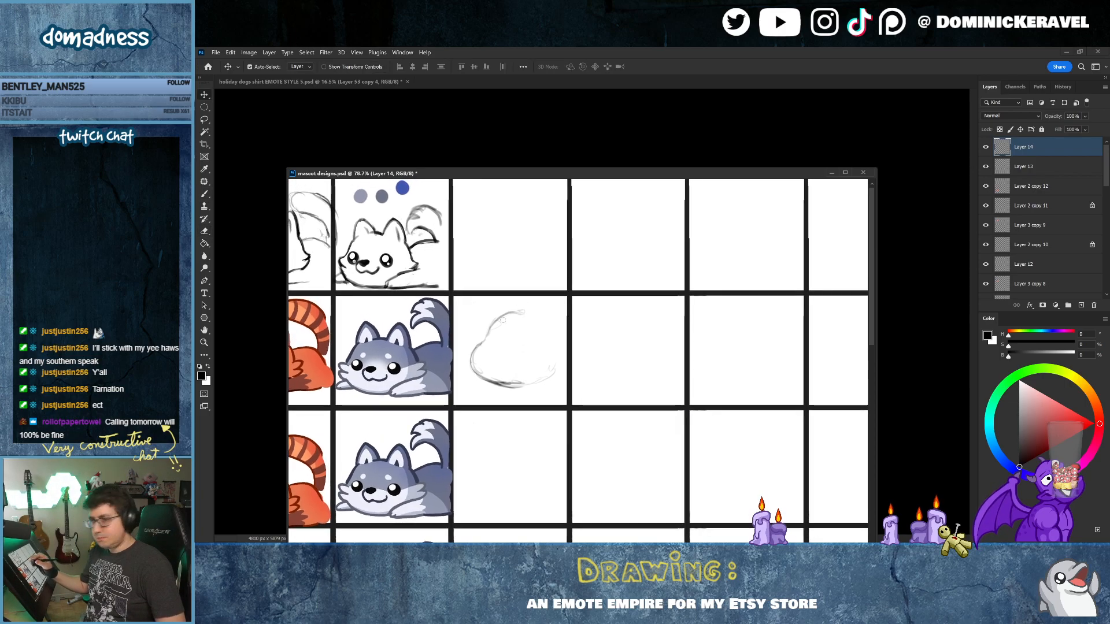
Step: Draw the upper-right and right side of the head to close the rounded outline
{"action": "key", "text": "b"}
{"action": "left_click_drag", "start_coordinate": [531, 315], "coordinate": [555, 351]}
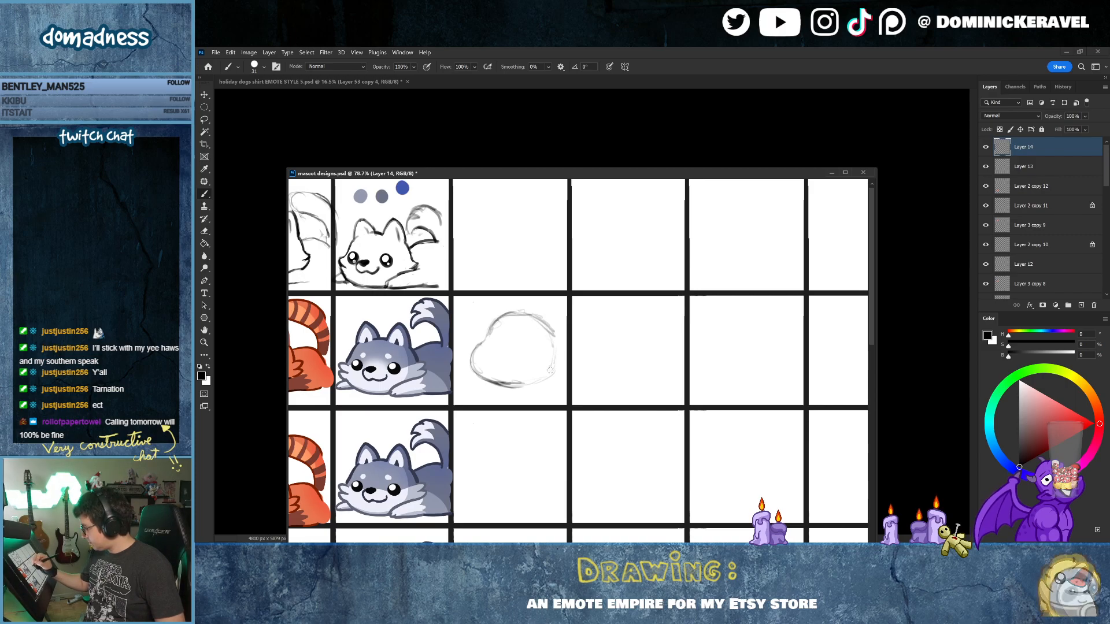
{"action": "key", "text": "e"}
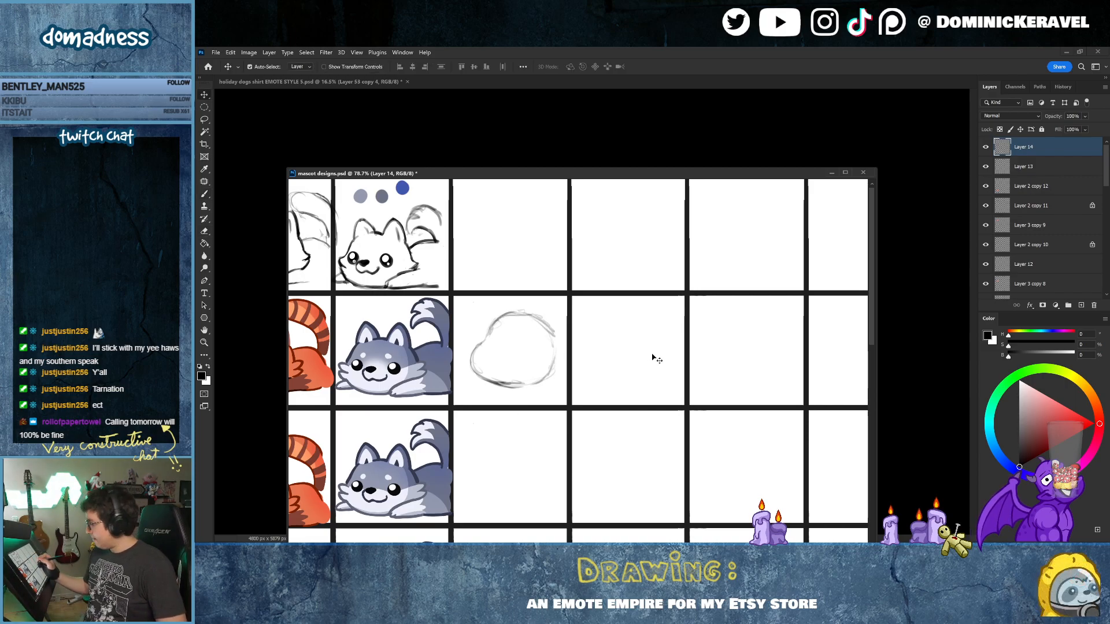
Step: Darken the bottom and top edges of the head outline with additional brush strokes
{"action": "key", "text": "b"}
{"action": "mouse_move", "coordinate": [545, 376]}
{"action": "left_mouse_down"}
{"action": "mouse_move", "coordinate": [527, 386]}
{"action": "mouse_move", "coordinate": [551, 364]}
{"action": "mouse_move", "coordinate": [528, 383]}
{"action": "left_mouse_up"}
{"action": "key", "text": "e"}
{"action": "key", "text": "b"}
{"action": "key", "text": "e"}
{"action": "key", "text": "b"}
{"action": "left_click_drag", "start_coordinate": [497, 318], "coordinate": [529, 316]}
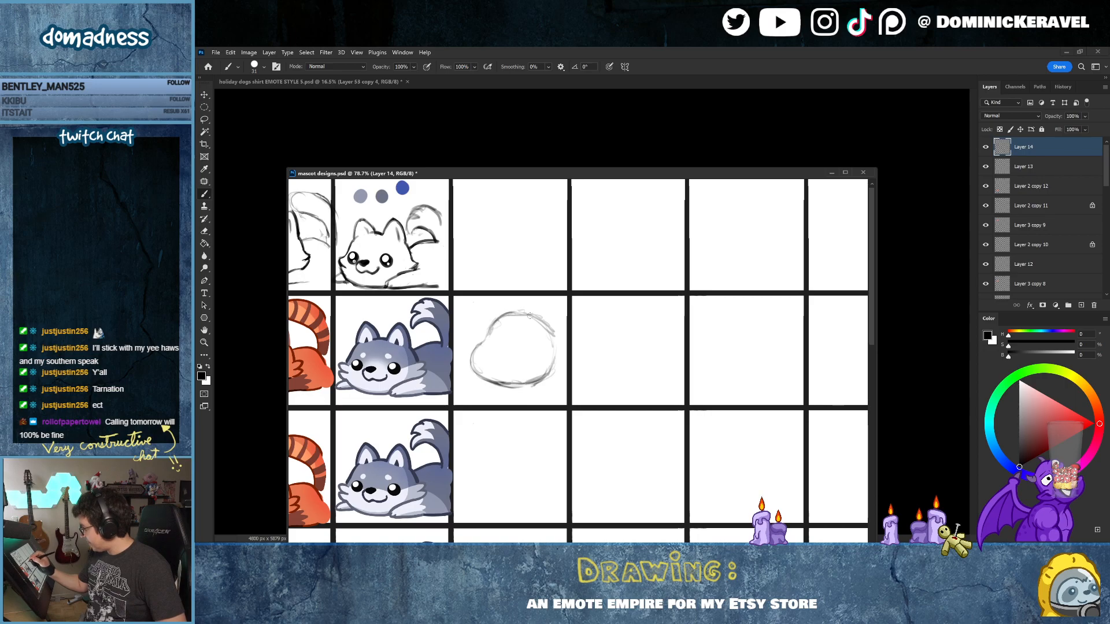
Step: Move the mascot designs window higher and bring the holiday dogs shirt document to the front in its own floating window
{"action": "key", "text": "v"}
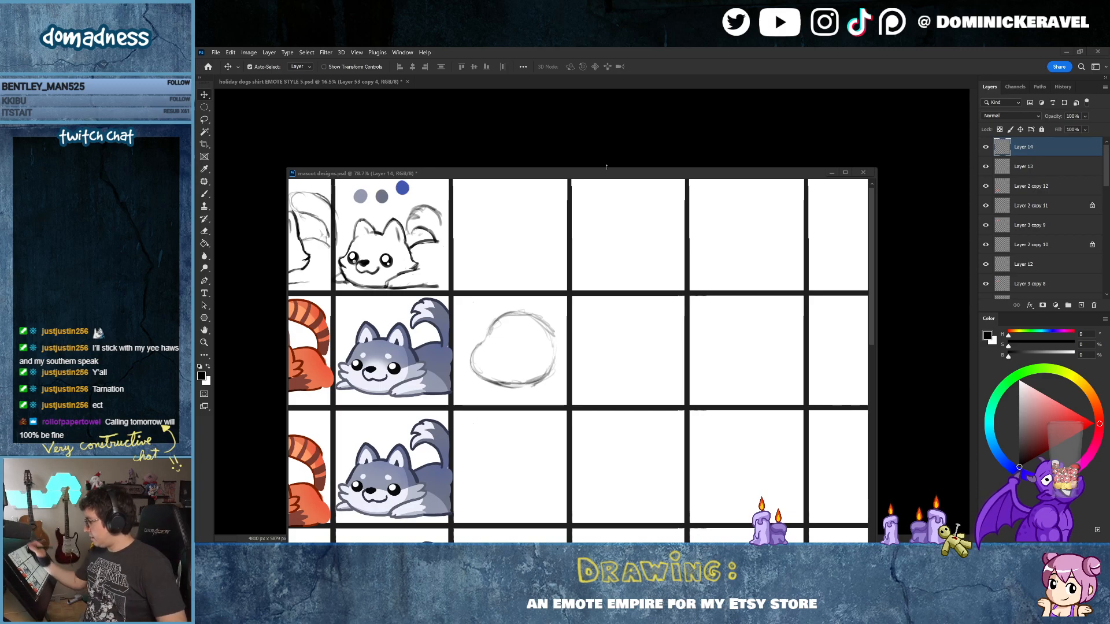
{"action": "left_click_drag", "start_coordinate": [601, 173], "coordinate": [586, 130]}
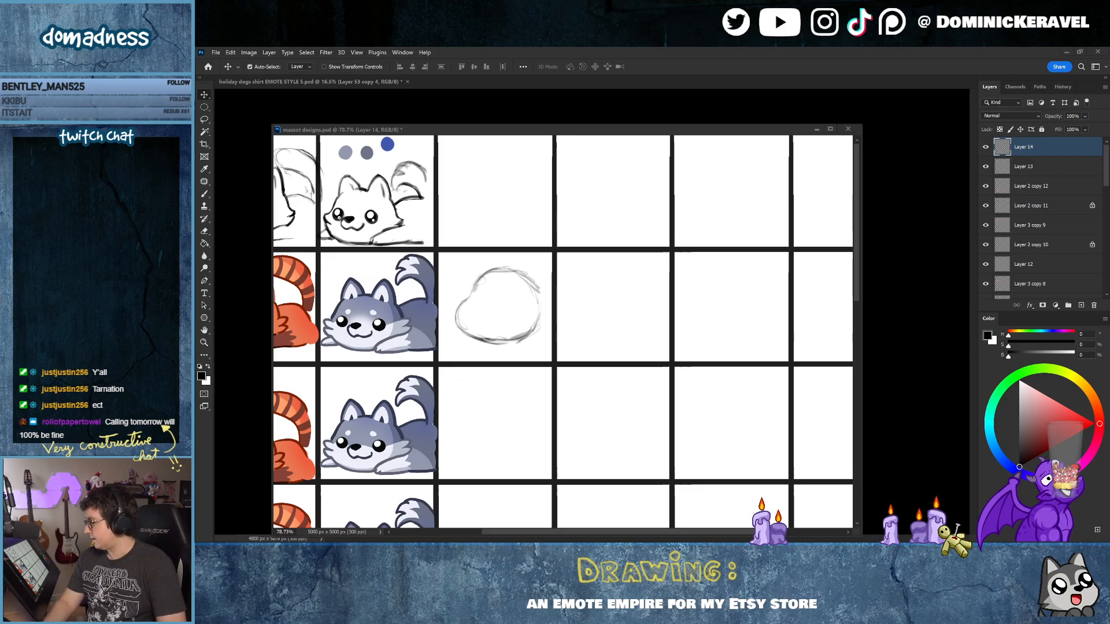
{"action": "left_click", "coordinate": [362, 82]}
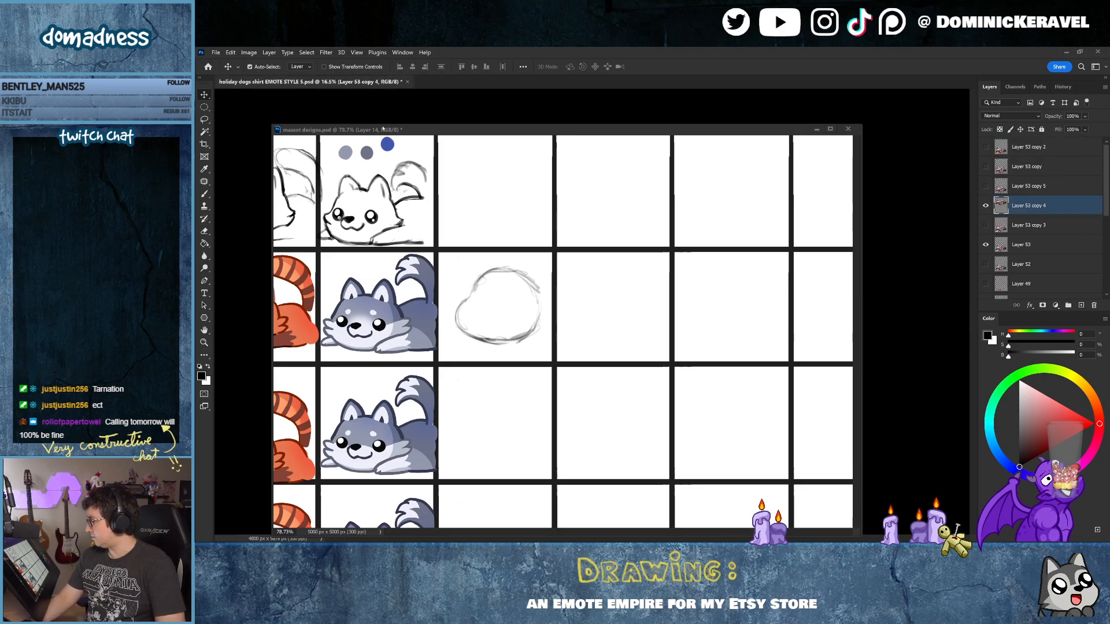
{"action": "left_click_drag", "start_coordinate": [382, 128], "coordinate": [400, 122]}
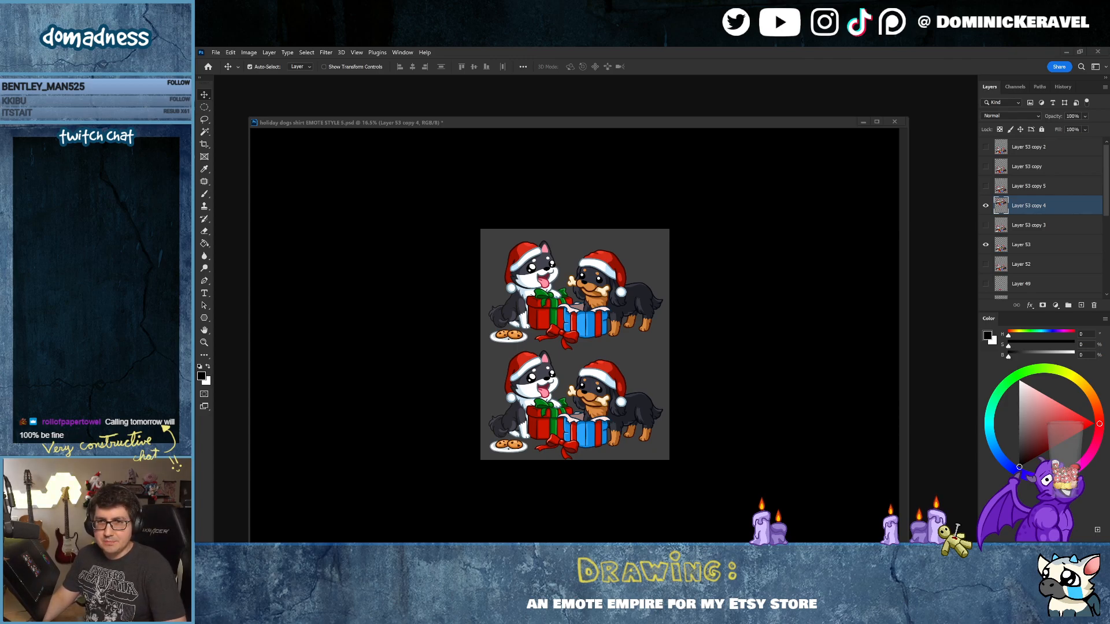
Step: Examine the Christmas tree and dogs artwork sanx1.png in the image viewer and close it
{"action": "left_click_drag", "start_coordinate": [196, 416], "coordinate": [491, 48]}
{"action": "scroll", "coordinate": [373, 383], "scroll_direction": "up", "scroll_amount": 3}
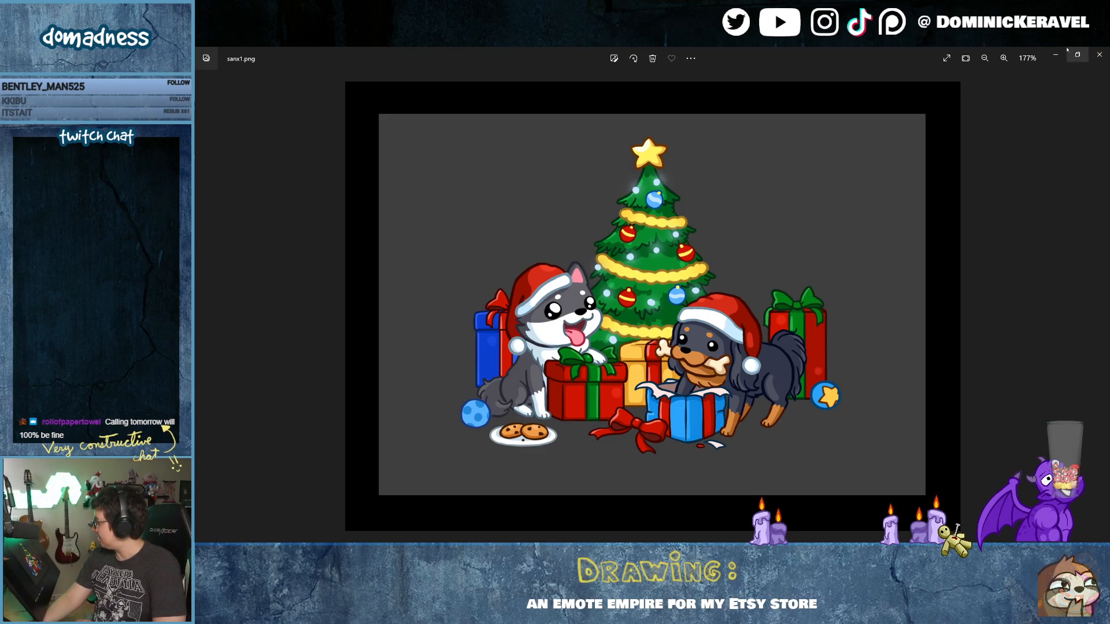
{"action": "left_click", "coordinate": [1100, 55]}
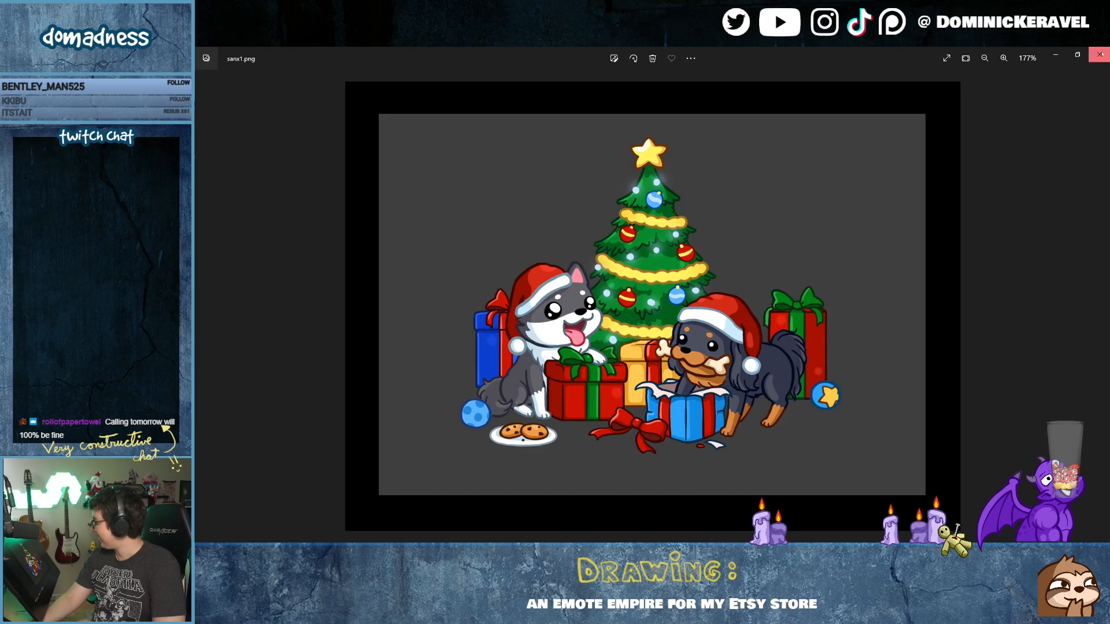
Step: Undo the last placement of the upper dogs artwork on Layer 53 copy 4 in the holiday dogs document
{"action": "left_click_drag", "start_coordinate": [664, 121], "coordinate": [673, 88]}
{"action": "mouse_move", "coordinate": [710, 345]}
{"action": "left_mouse_down"}
{"action": "mouse_move", "coordinate": [723, 342]}
{"action": "mouse_move", "coordinate": [712, 341]}
{"action": "left_mouse_up"}
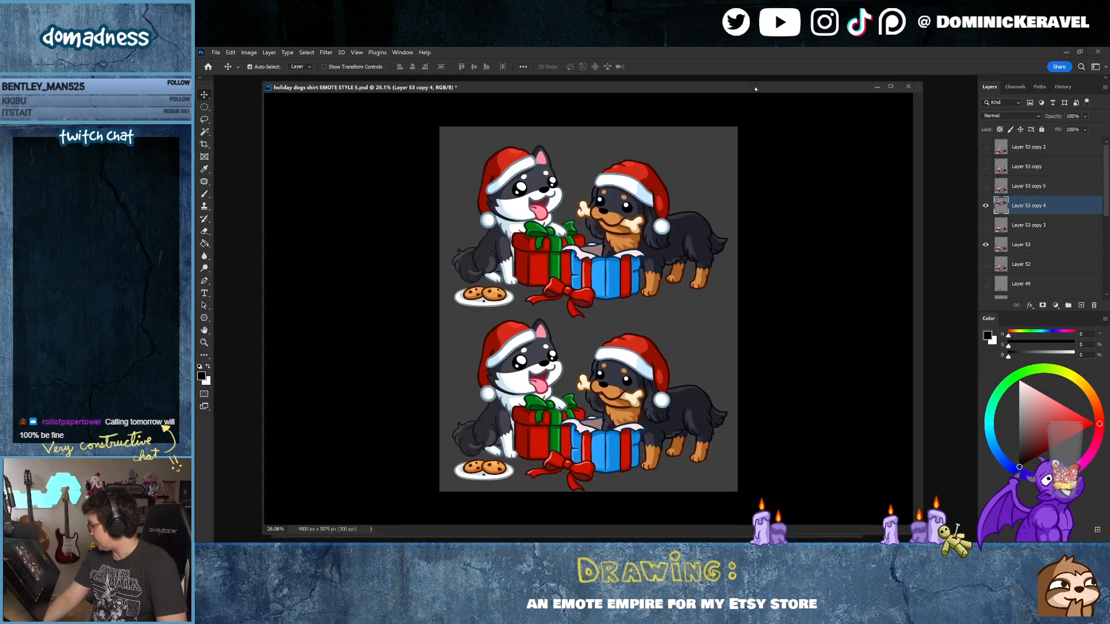
{"action": "left_click_drag", "start_coordinate": [750, 89], "coordinate": [737, 94]}
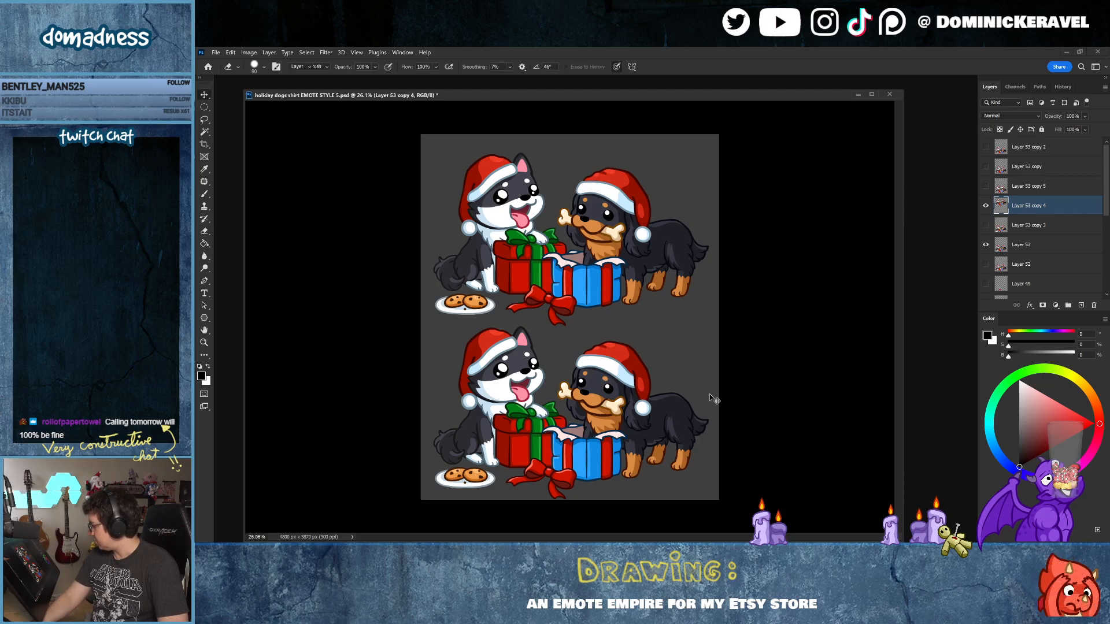
{"action": "left_click_drag", "start_coordinate": [714, 371], "coordinate": [710, 364]}
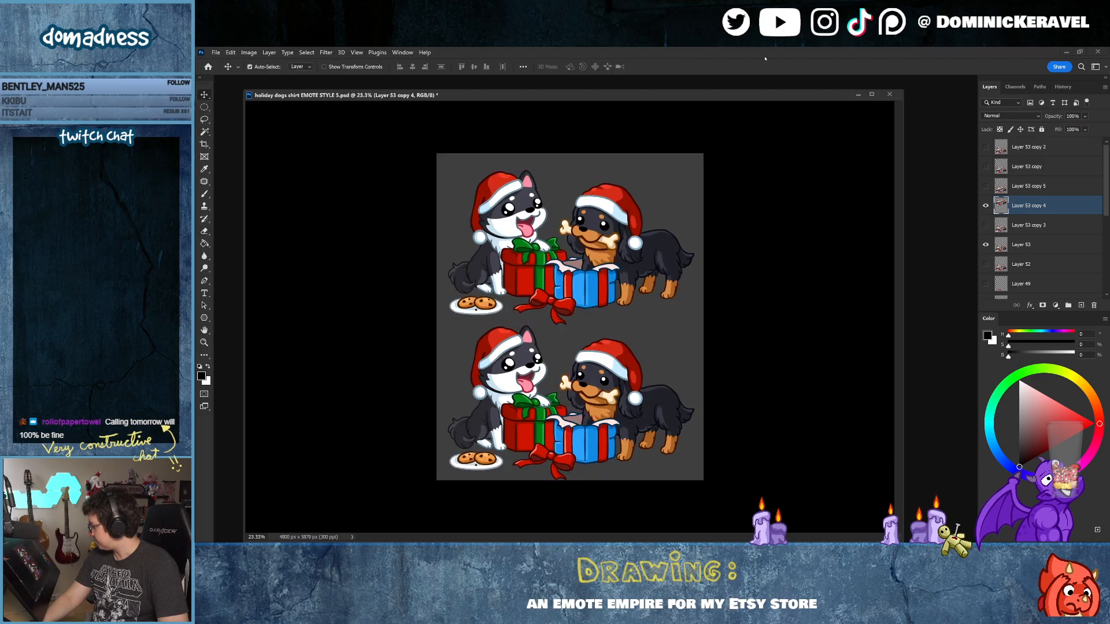
{"action": "left_click_drag", "start_coordinate": [754, 94], "coordinate": [757, 89]}
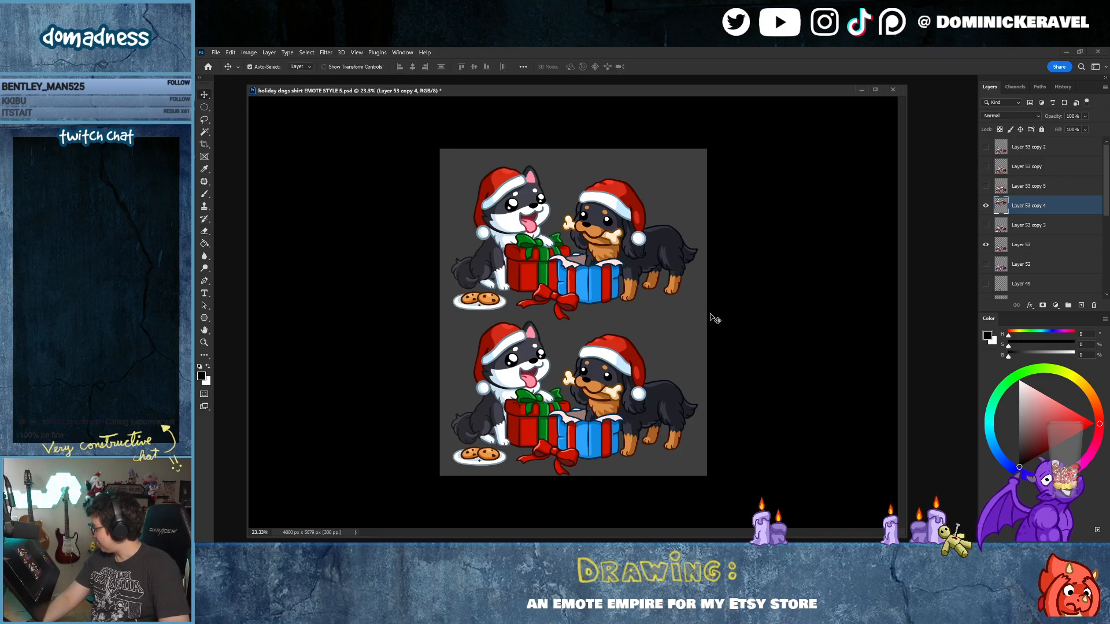
{"action": "key", "text": "ctrl"}
{"action": "key", "text": "ctrl+z"}
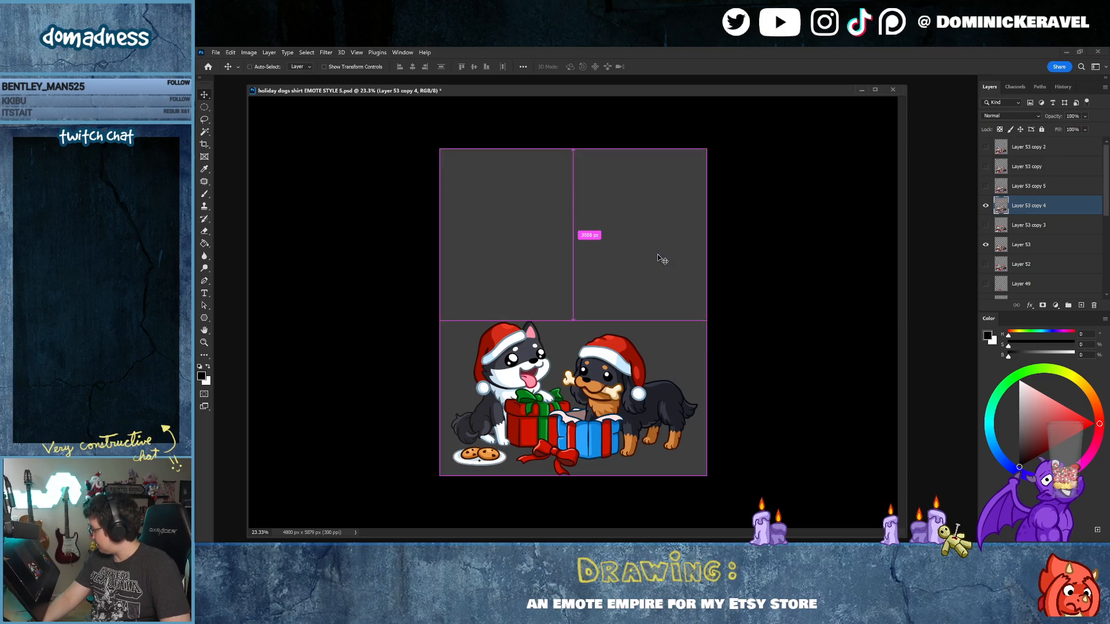
Step: Shrink and reposition the holiday dogs window so the mascot designs sheet shows behind it
{"action": "left_click_drag", "start_coordinate": [651, 417], "coordinate": [656, 417]}
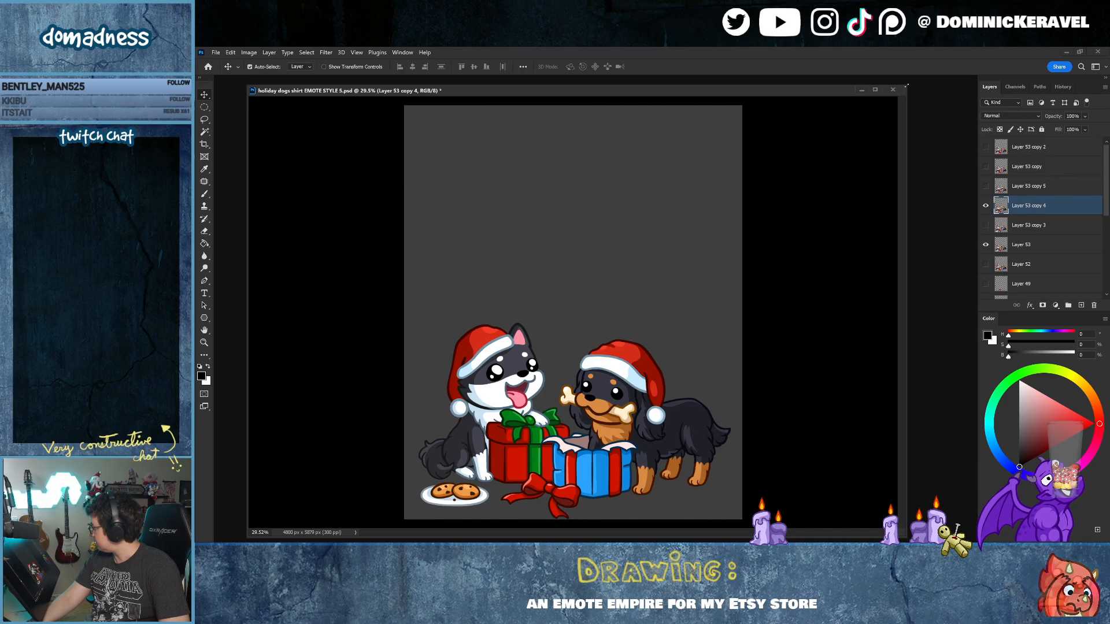
{"action": "left_click_drag", "start_coordinate": [905, 88], "coordinate": [850, 227]}
{"action": "left_click_drag", "start_coordinate": [756, 230], "coordinate": [747, 120]}
{"action": "scroll", "coordinate": [621, 275], "scroll_direction": "down", "scroll_amount": 5}
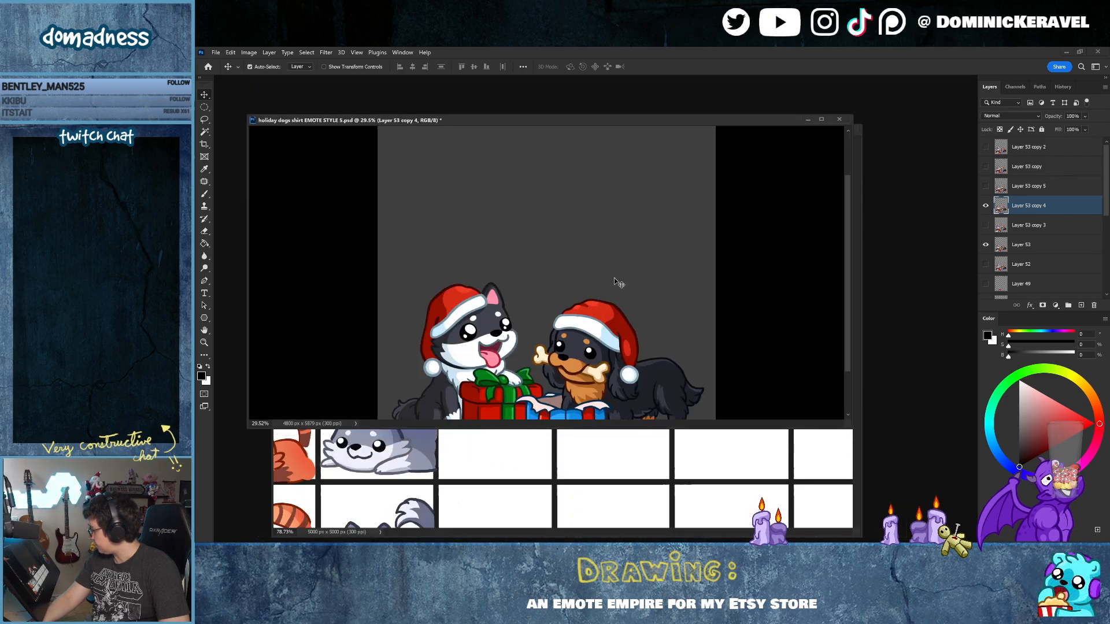
Step: Compare the holiday dogs artwork with Layer 53 copy 4 shown and hidden over Layer 53, at several magnifications
{"action": "scroll", "coordinate": [686, 276], "scroll_direction": "up", "scroll_amount": 1}
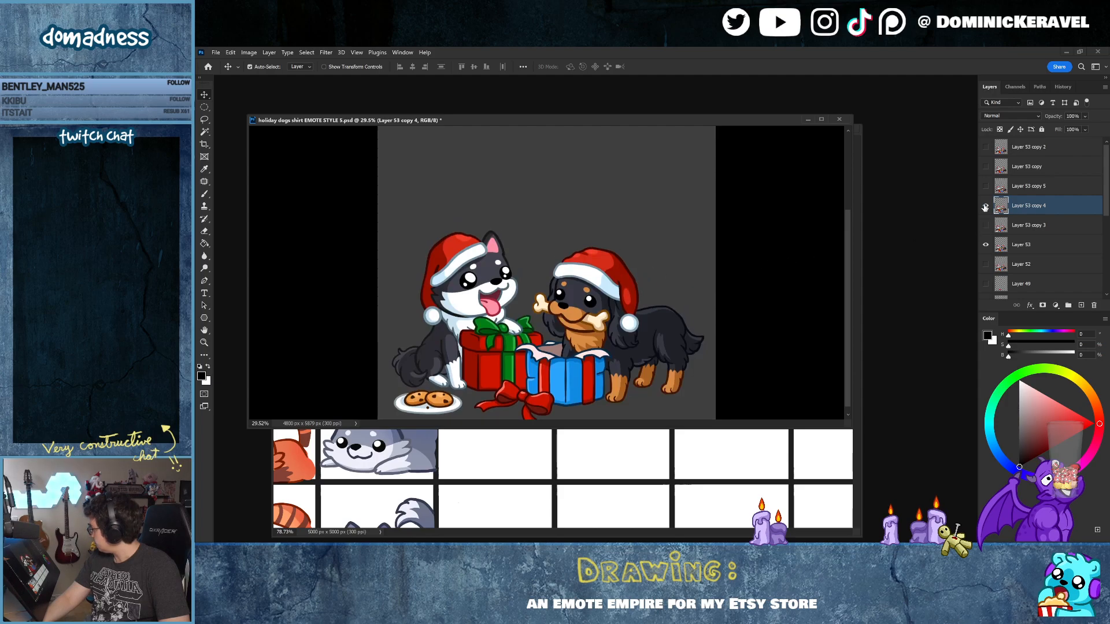
{"action": "left_click_drag", "start_coordinate": [644, 354], "coordinate": [648, 354]}
{"action": "left_click_drag", "start_coordinate": [581, 288], "coordinate": [581, 259]}
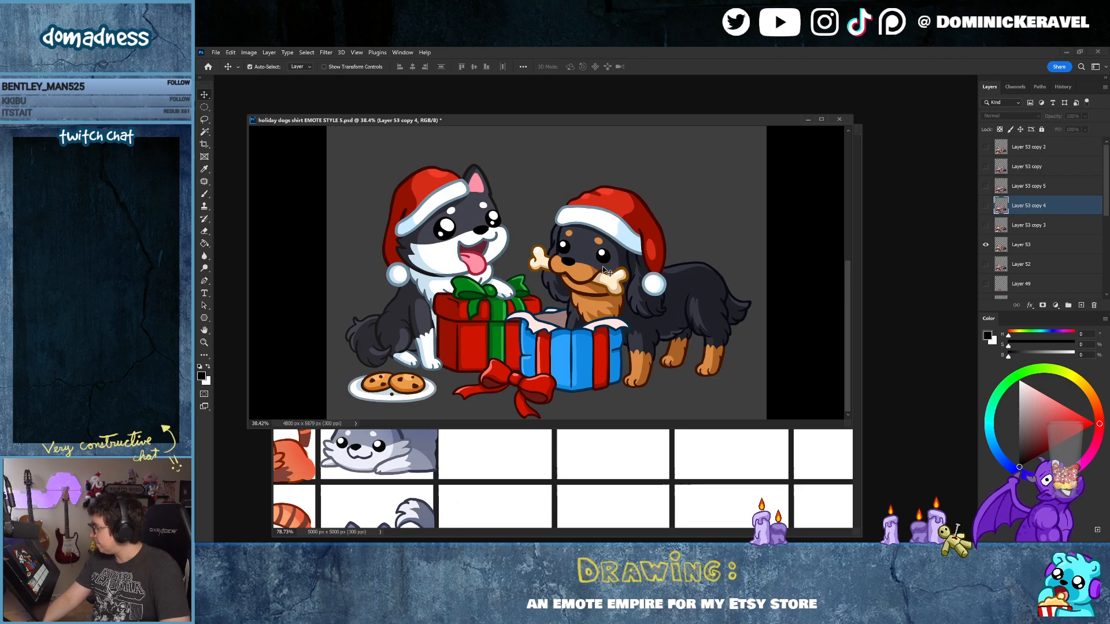
{"action": "left_click", "coordinate": [986, 206]}
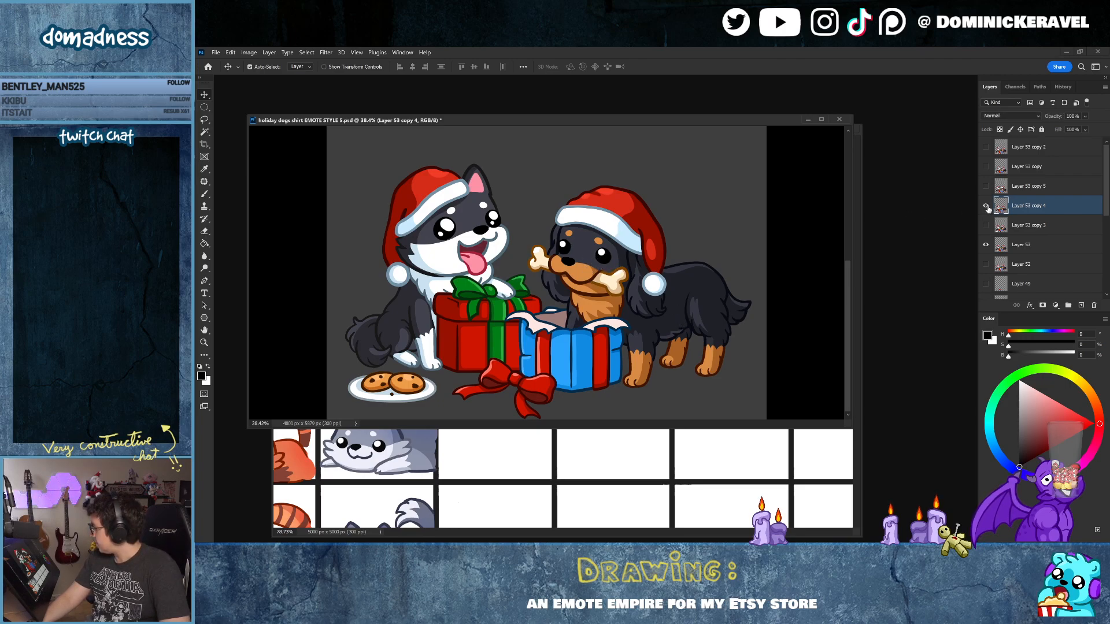
{"action": "mouse_move", "coordinate": [719, 269]}
{"action": "left_mouse_down"}
{"action": "mouse_move", "coordinate": [705, 260]}
{"action": "mouse_move", "coordinate": [722, 269]}
{"action": "left_mouse_up"}
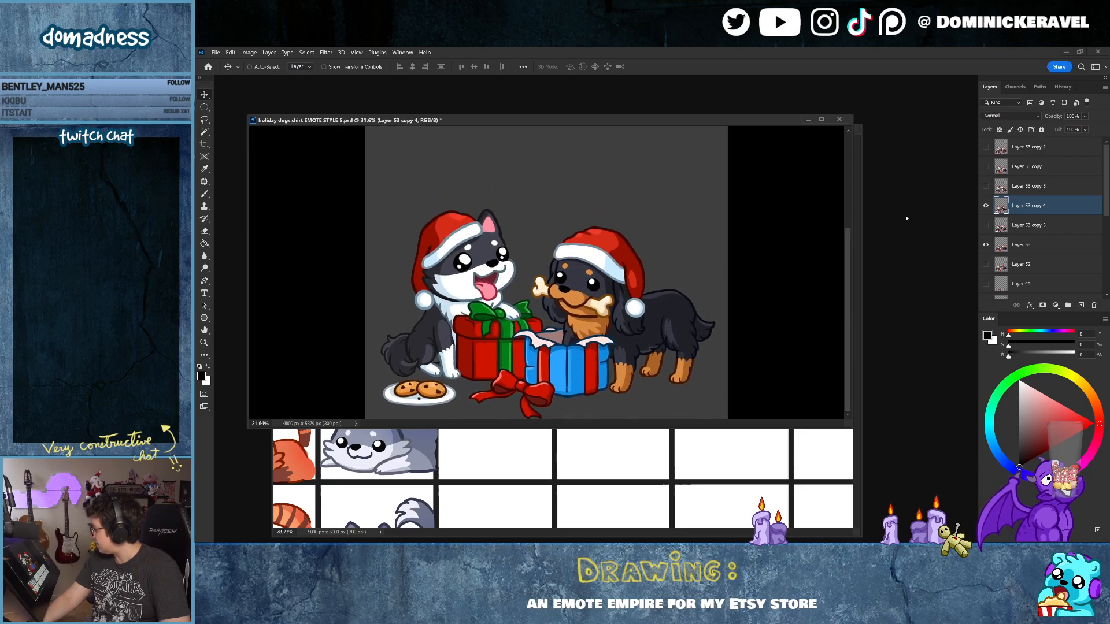
{"action": "left_click", "coordinate": [987, 209]}
{"action": "left_click", "coordinate": [986, 208]}
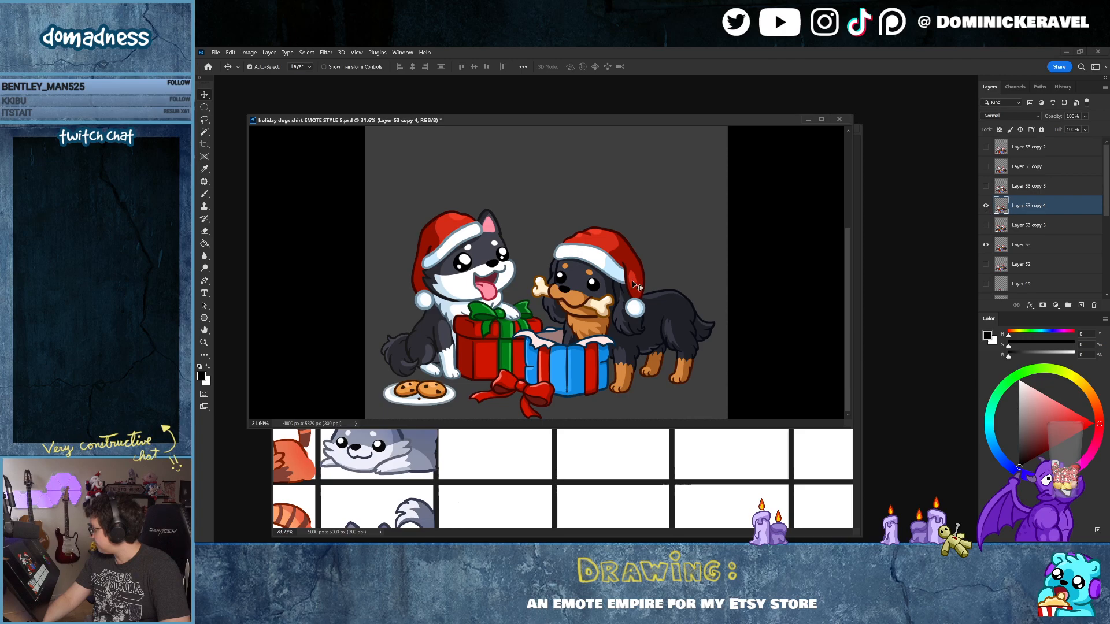
{"action": "left_click_drag", "start_coordinate": [647, 303], "coordinate": [633, 292]}
{"action": "left_click", "coordinate": [985, 208]}
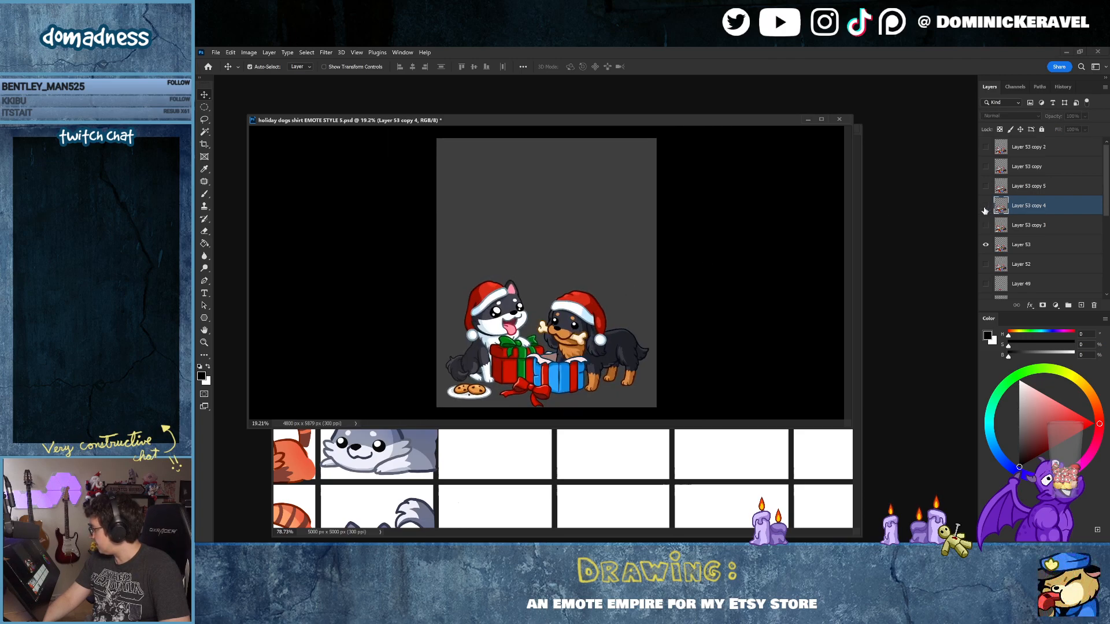
{"action": "left_click_drag", "start_coordinate": [599, 355], "coordinate": [607, 329]}
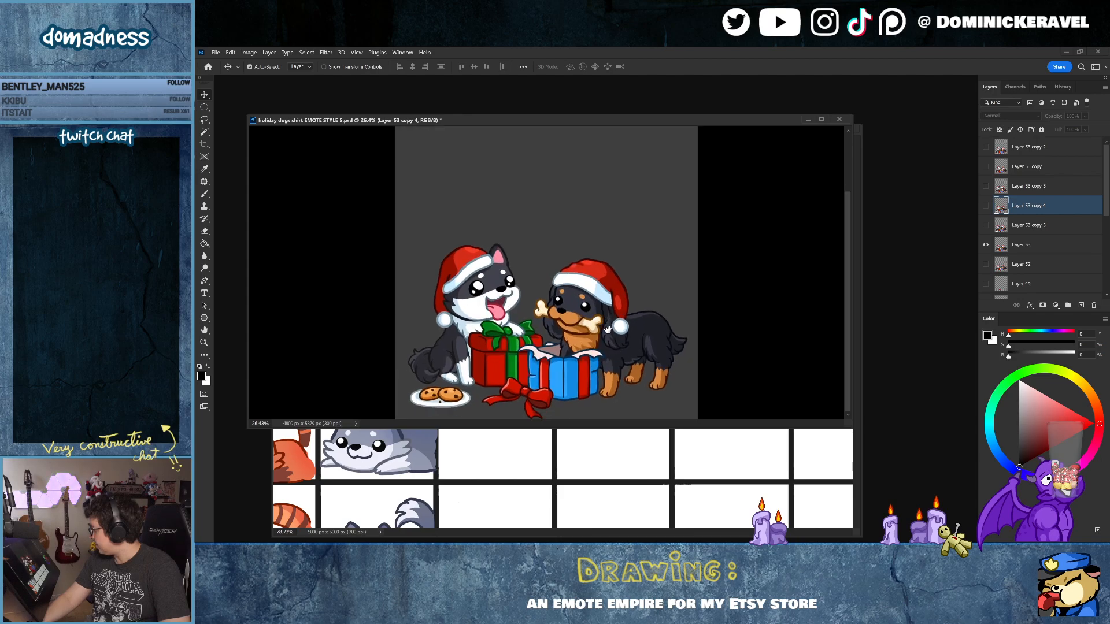
{"action": "left_click", "coordinate": [985, 210]}
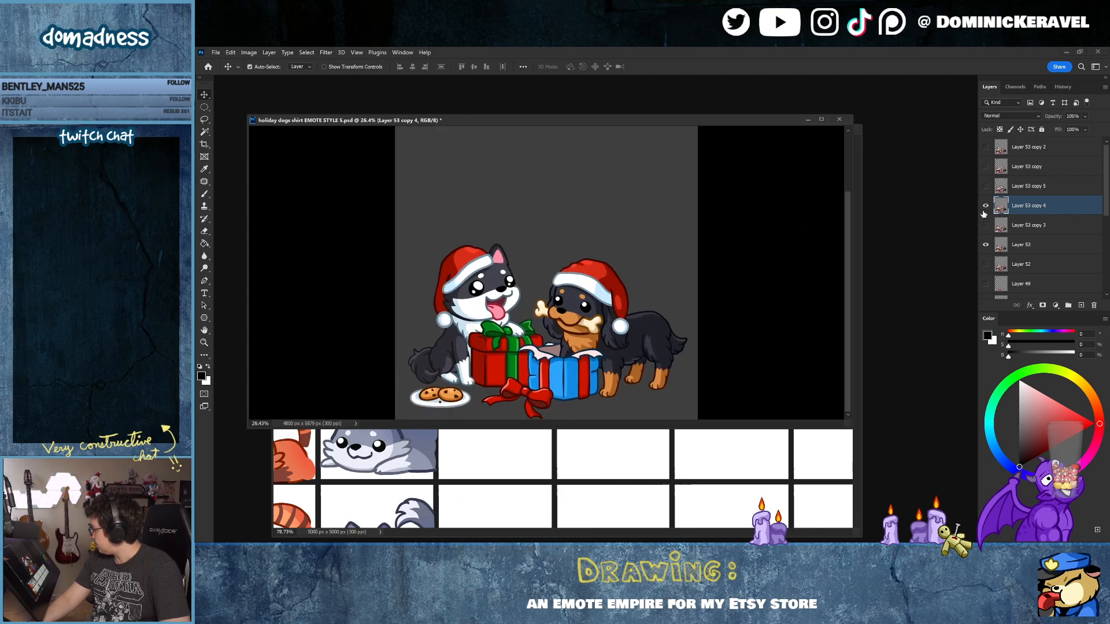
{"action": "left_click", "coordinate": [985, 207]}
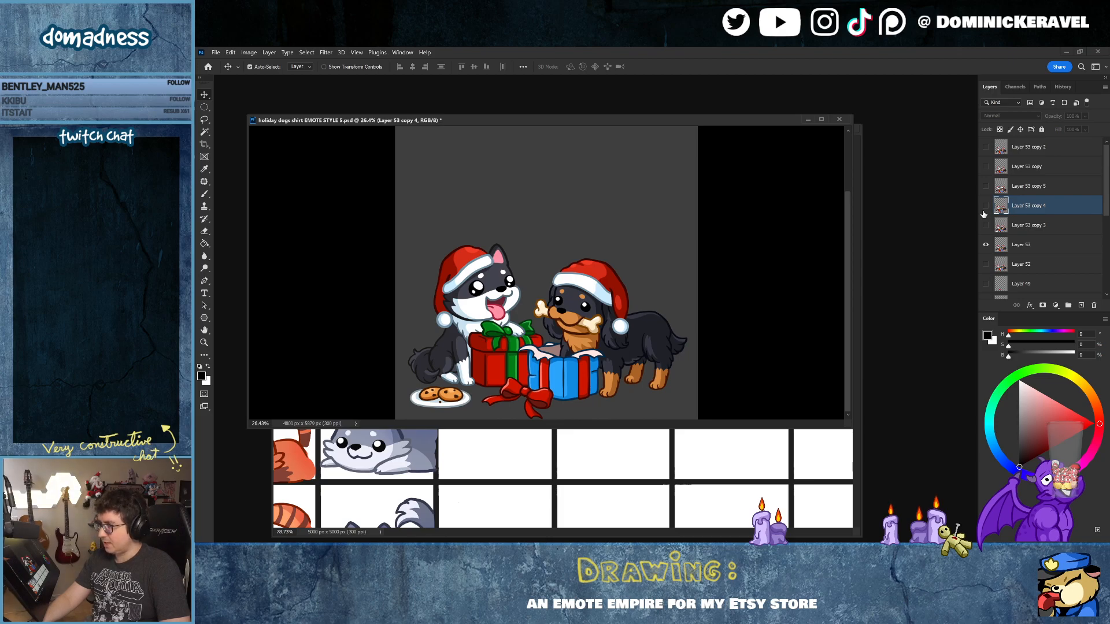
{"action": "left_click", "coordinate": [985, 206]}
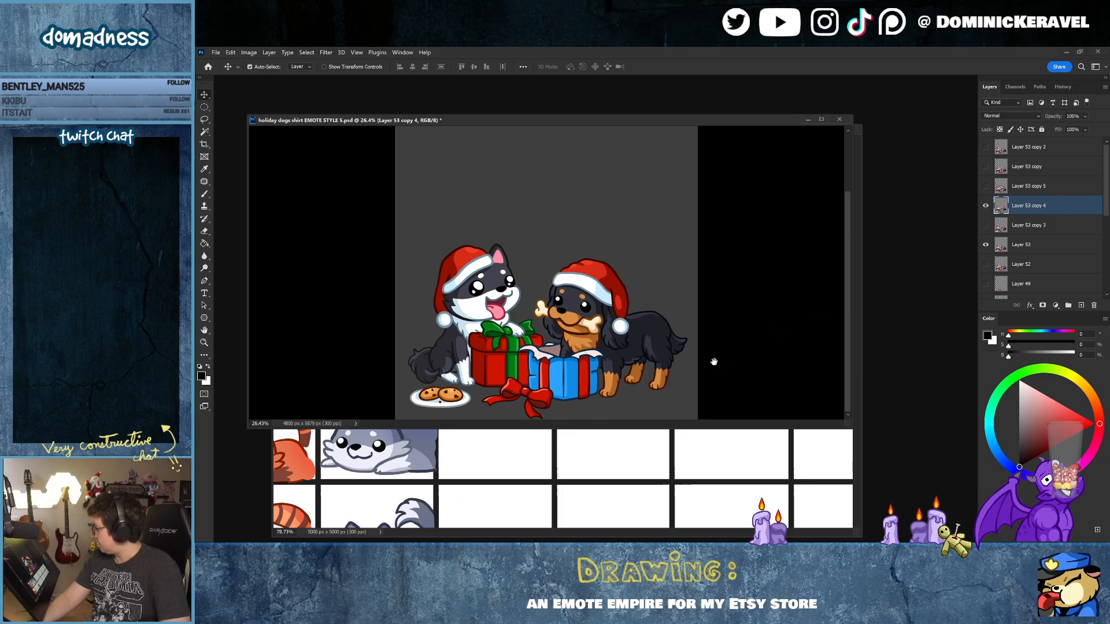
{"action": "scroll", "coordinate": [660, 390], "scroll_direction": "up", "scroll_amount": 4}
{"action": "scroll", "coordinate": [599, 272], "scroll_direction": "down", "scroll_amount": 1}
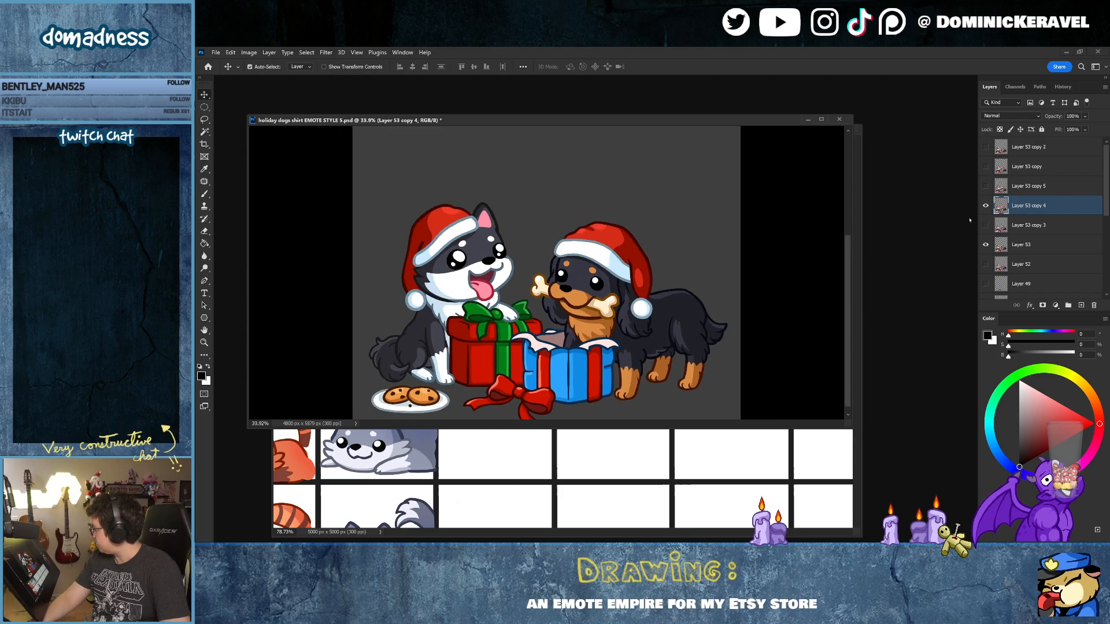
{"action": "left_click", "coordinate": [983, 206]}
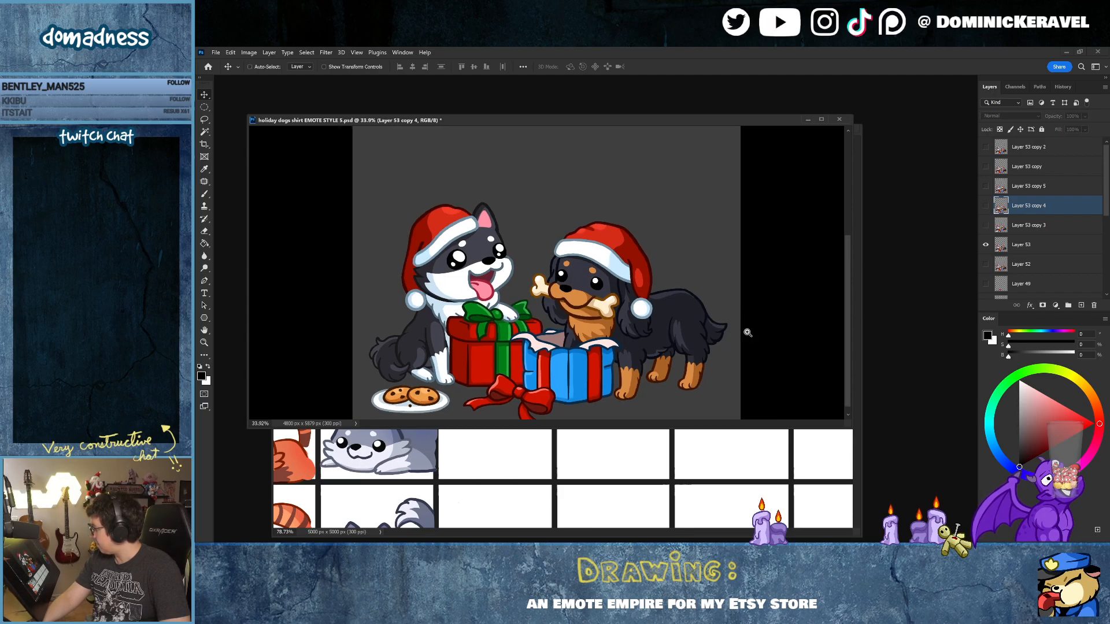
{"action": "left_click", "coordinate": [985, 205]}
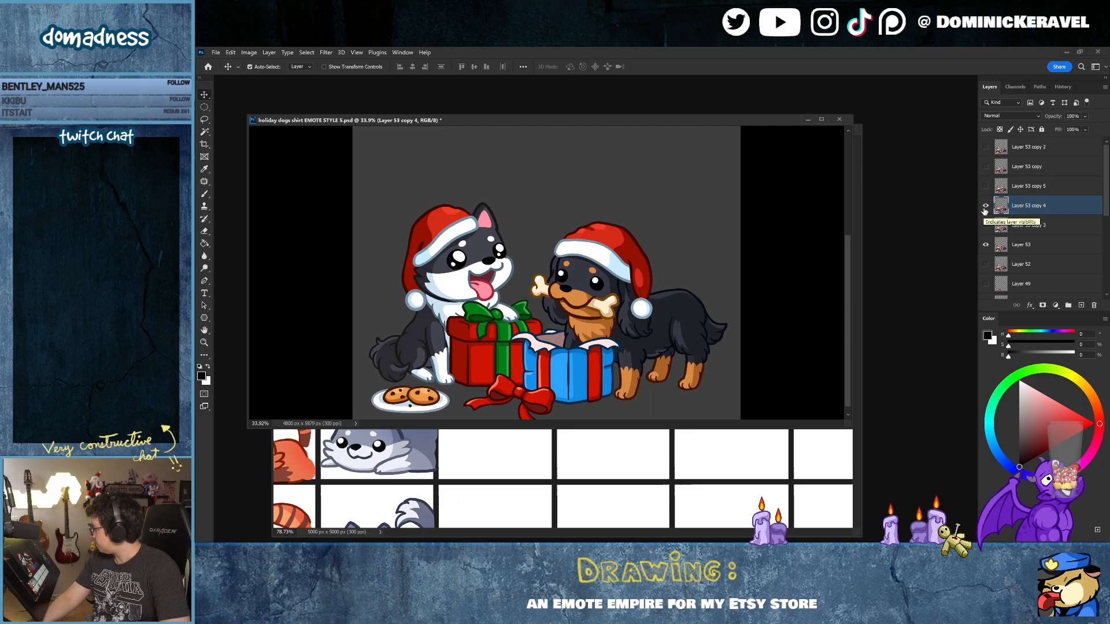
{"action": "left_click", "coordinate": [985, 206]}
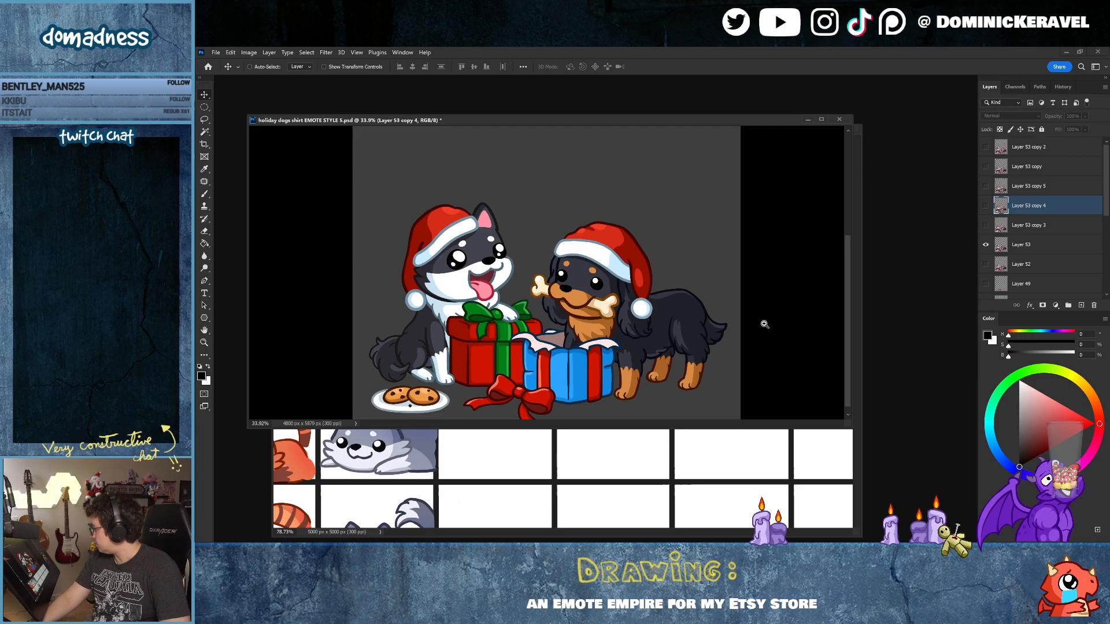
{"action": "left_click_drag", "start_coordinate": [764, 325], "coordinate": [932, 281]}
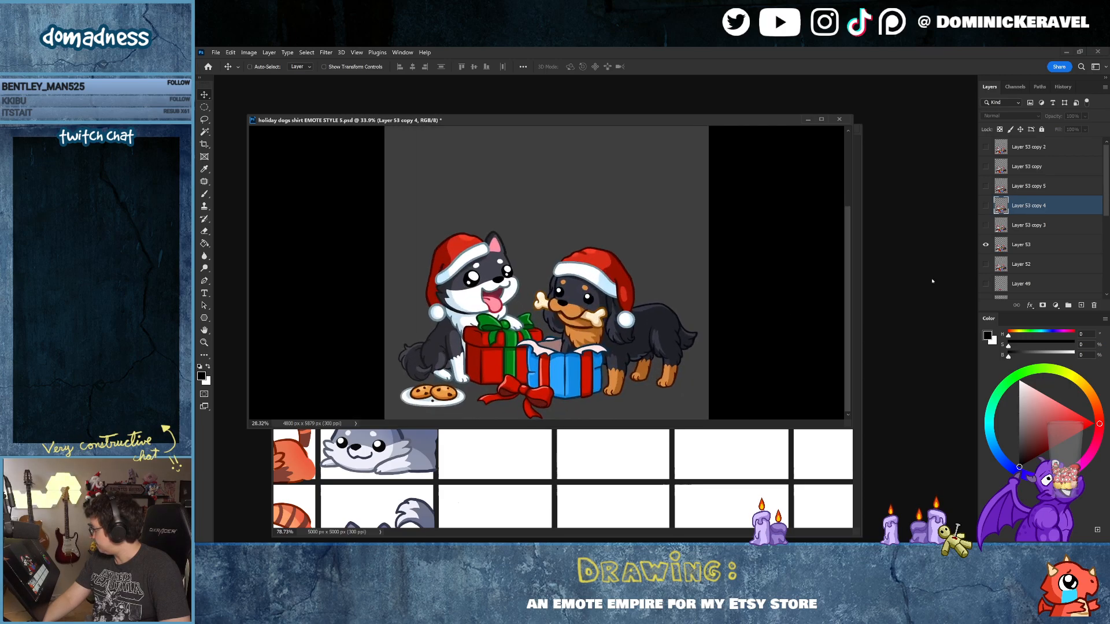
{"action": "left_click", "coordinate": [985, 207]}
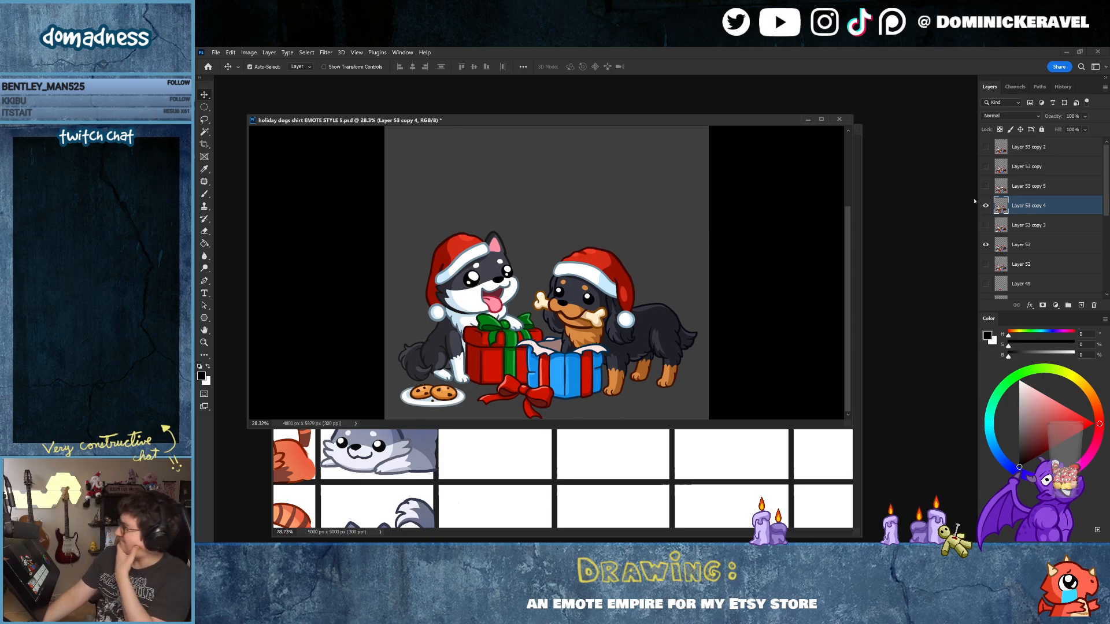
{"action": "left_click", "coordinate": [986, 207]}
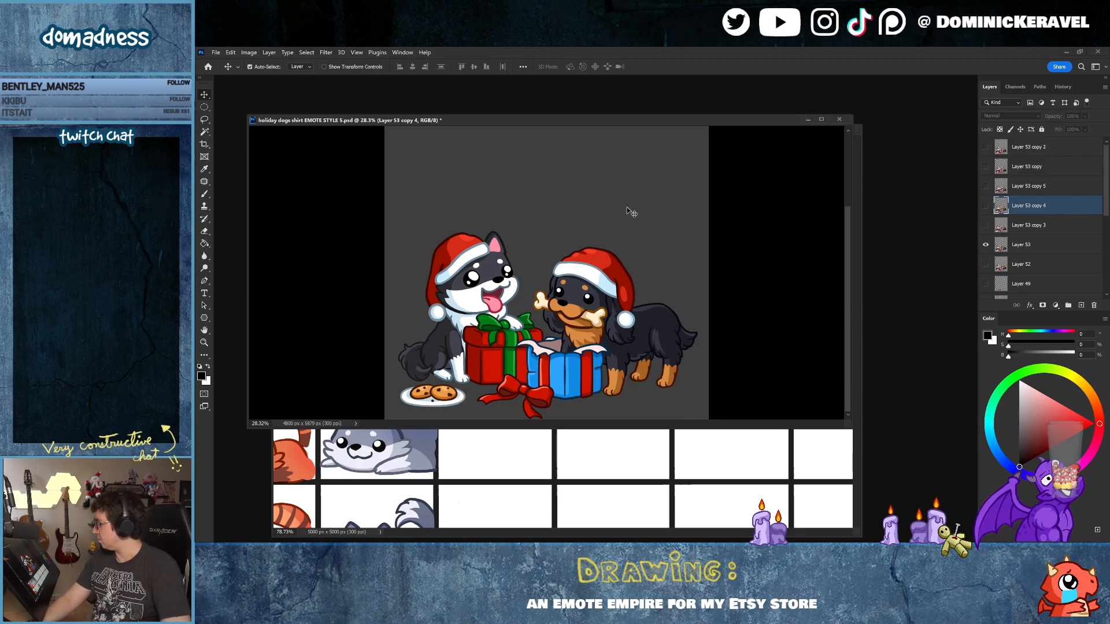
Step: Deselect the layer, mirror the canvas horizontally and compare the small mirrored dogs with Layer 53 copy 4 shown and hidden
{"action": "left_click", "coordinate": [682, 250]}
{"action": "left_click_drag", "start_coordinate": [682, 250], "coordinate": [672, 243]}
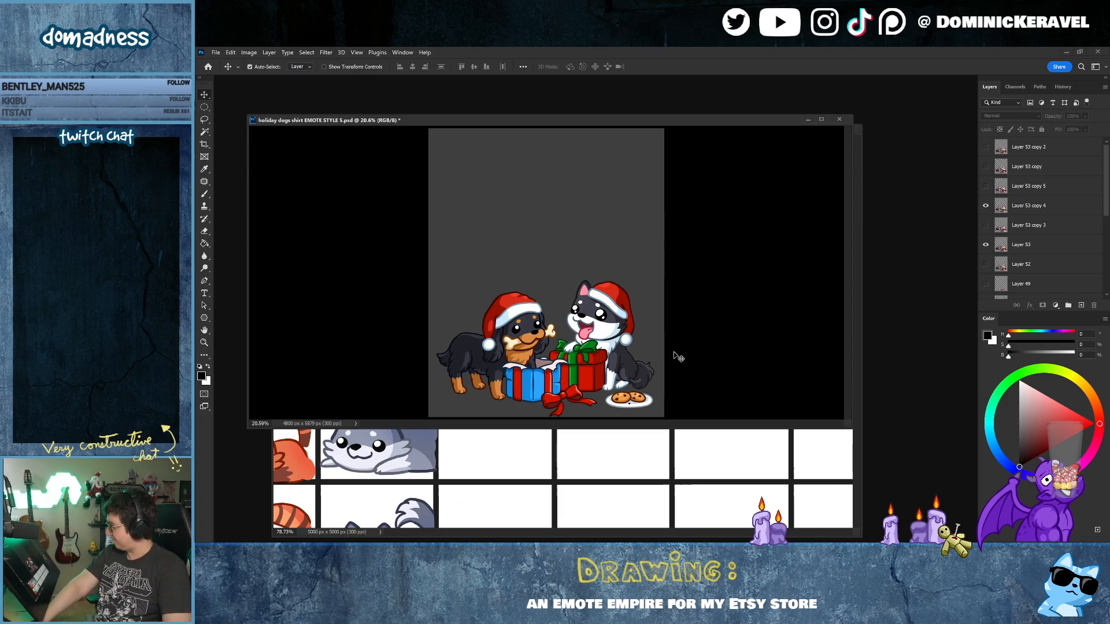
{"action": "left_click_drag", "start_coordinate": [675, 349], "coordinate": [674, 346]}
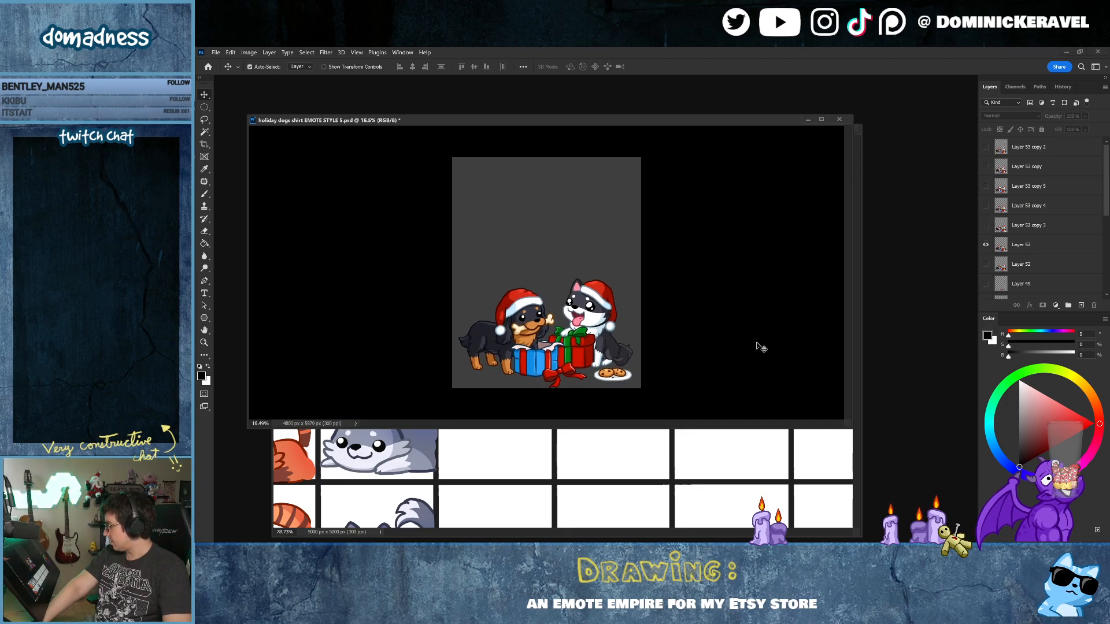
{"action": "mouse_move", "coordinate": [506, 333]}
{"action": "left_mouse_down"}
{"action": "mouse_move", "coordinate": [522, 318]}
{"action": "mouse_move", "coordinate": [500, 321]}
{"action": "mouse_move", "coordinate": [511, 318]}
{"action": "left_mouse_up"}
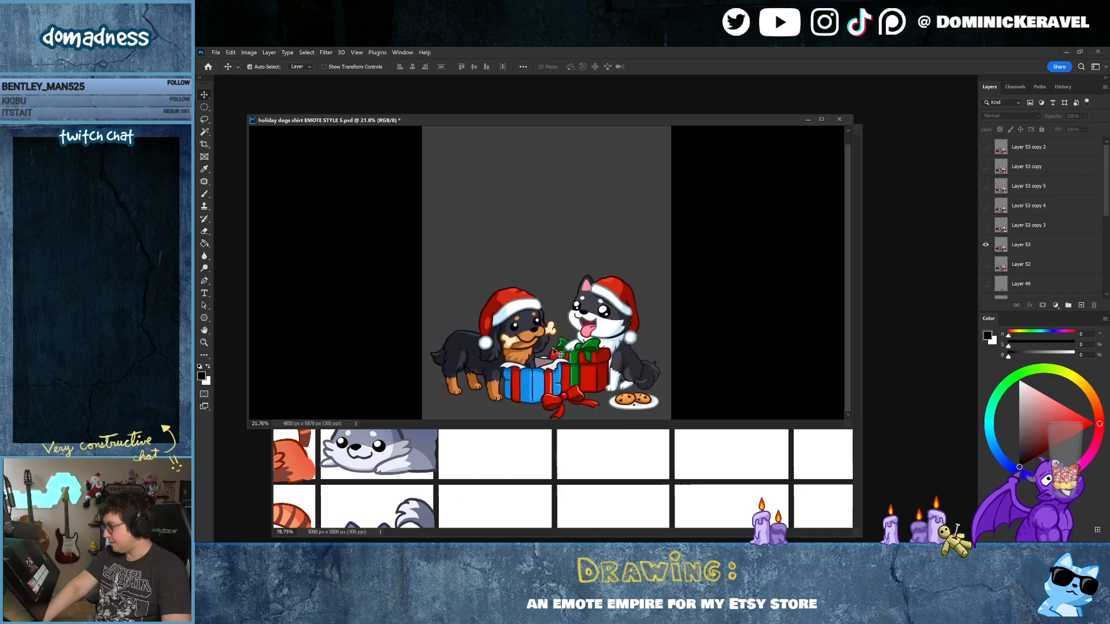
{"action": "left_click_drag", "start_coordinate": [687, 343], "coordinate": [676, 319]}
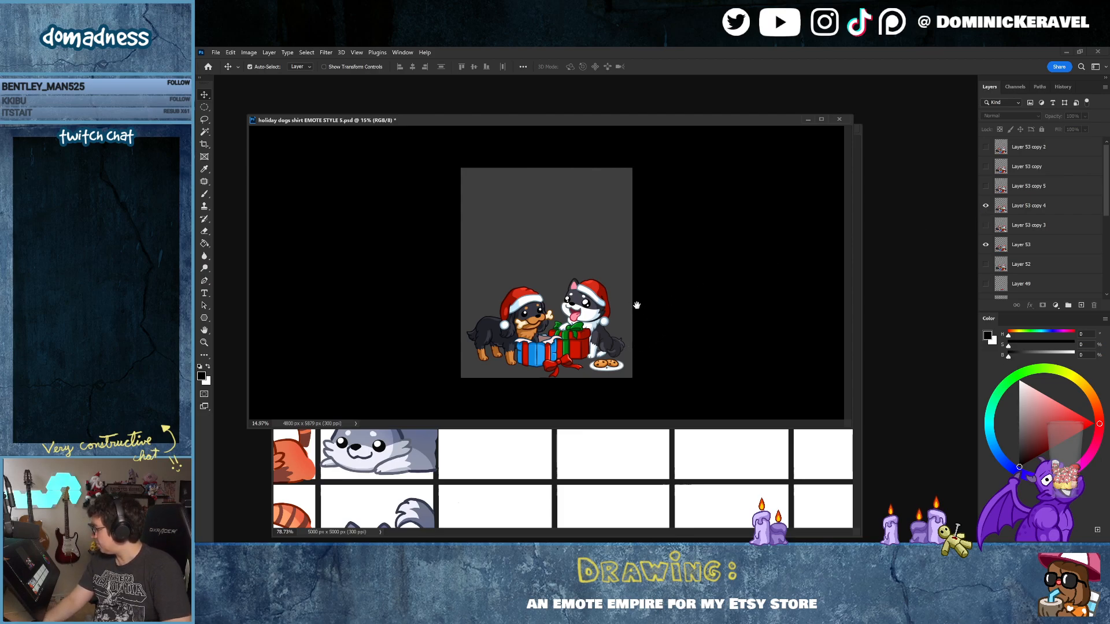
{"action": "left_click_drag", "start_coordinate": [652, 311], "coordinate": [651, 303]}
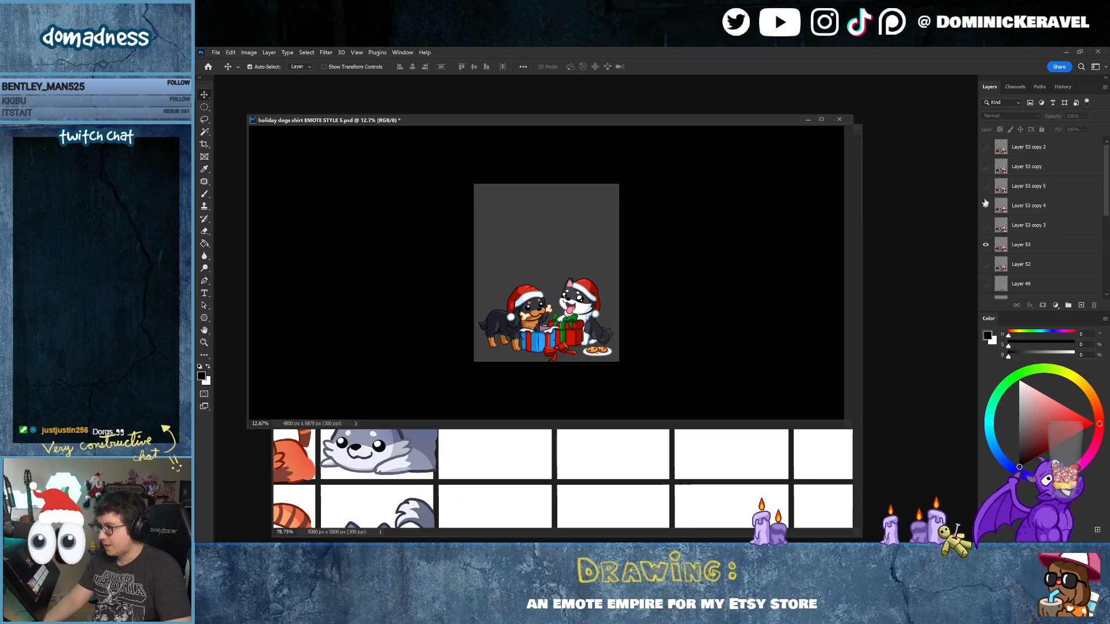
{"action": "left_click", "coordinate": [986, 205]}
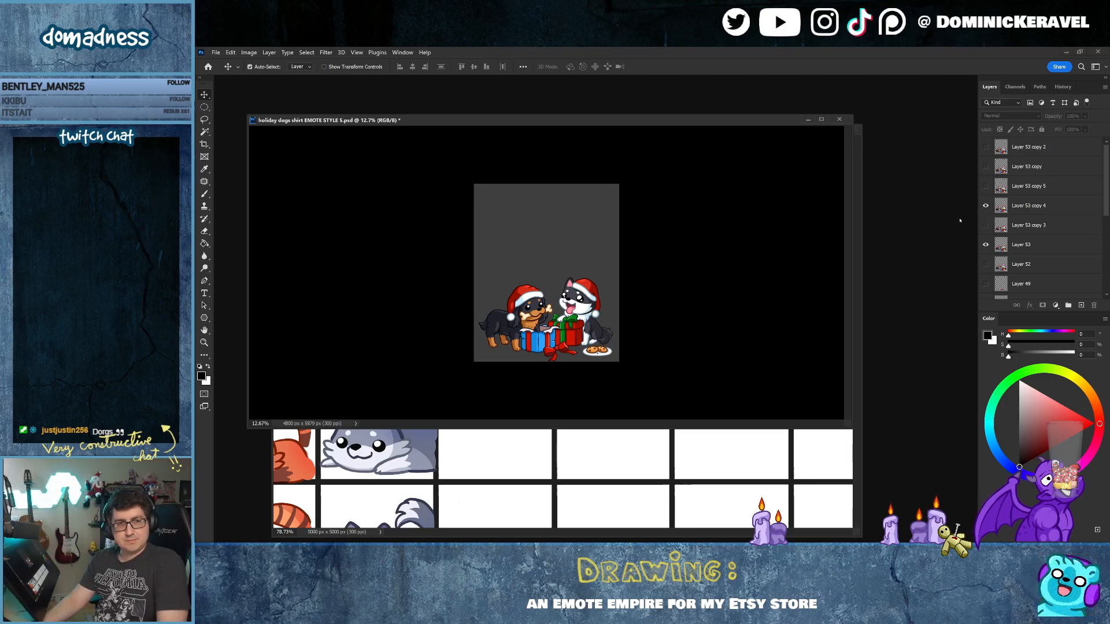
{"action": "left_click_drag", "start_coordinate": [614, 316], "coordinate": [623, 318]}
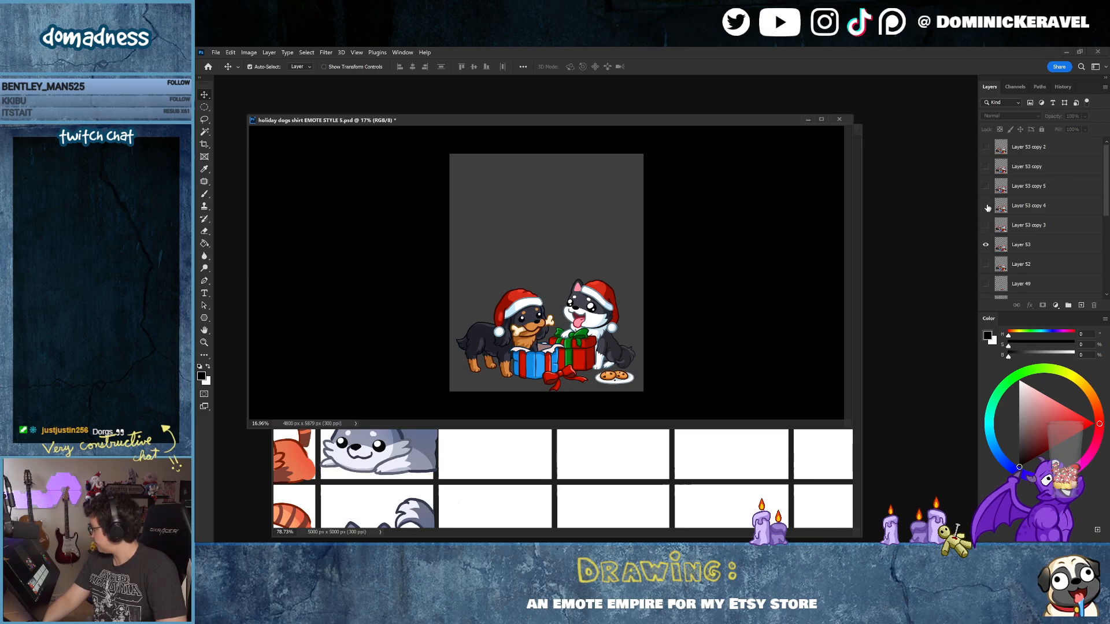
{"action": "scroll", "coordinate": [690, 268], "scroll_direction": "down", "scroll_amount": 3}
{"action": "scroll", "coordinate": [690, 271], "scroll_direction": "up", "scroll_amount": 1}
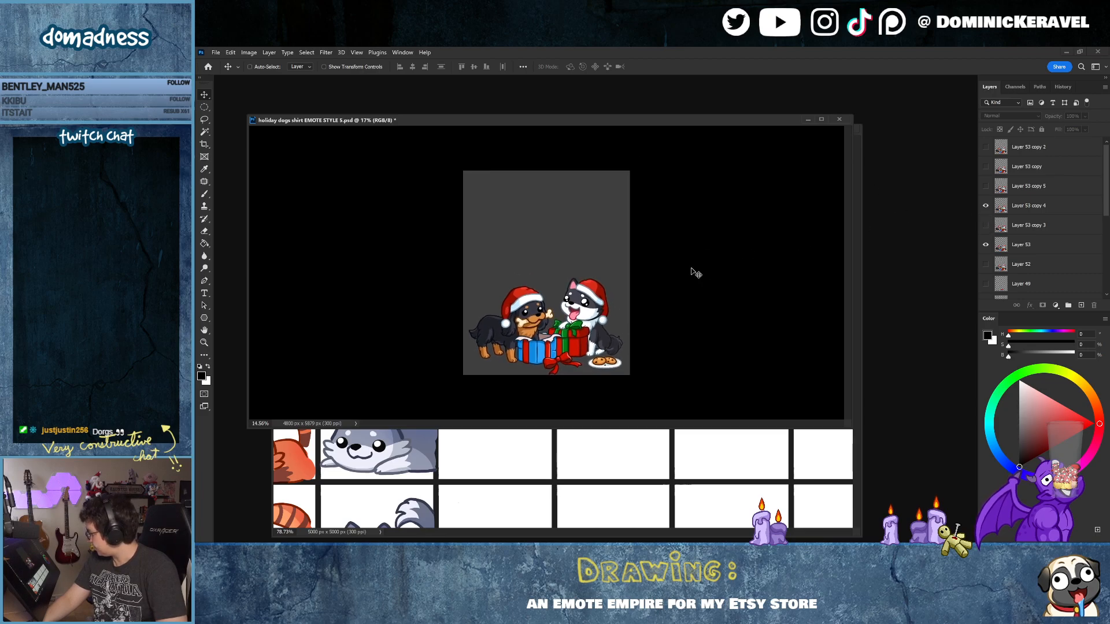
{"action": "left_click", "coordinate": [986, 207]}
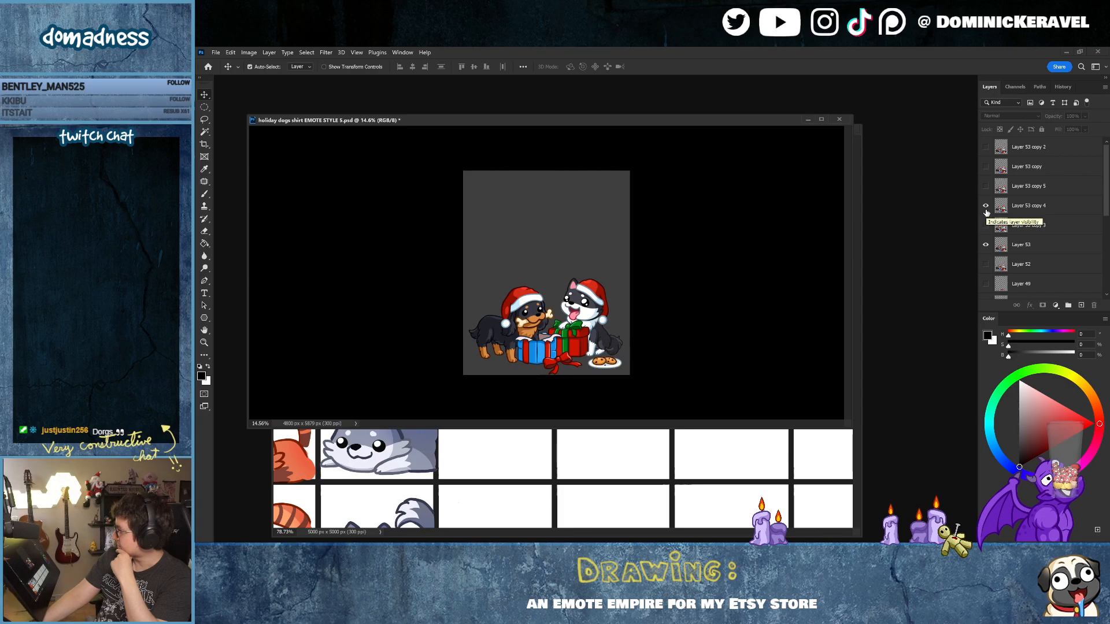
{"action": "left_click", "coordinate": [986, 212]}
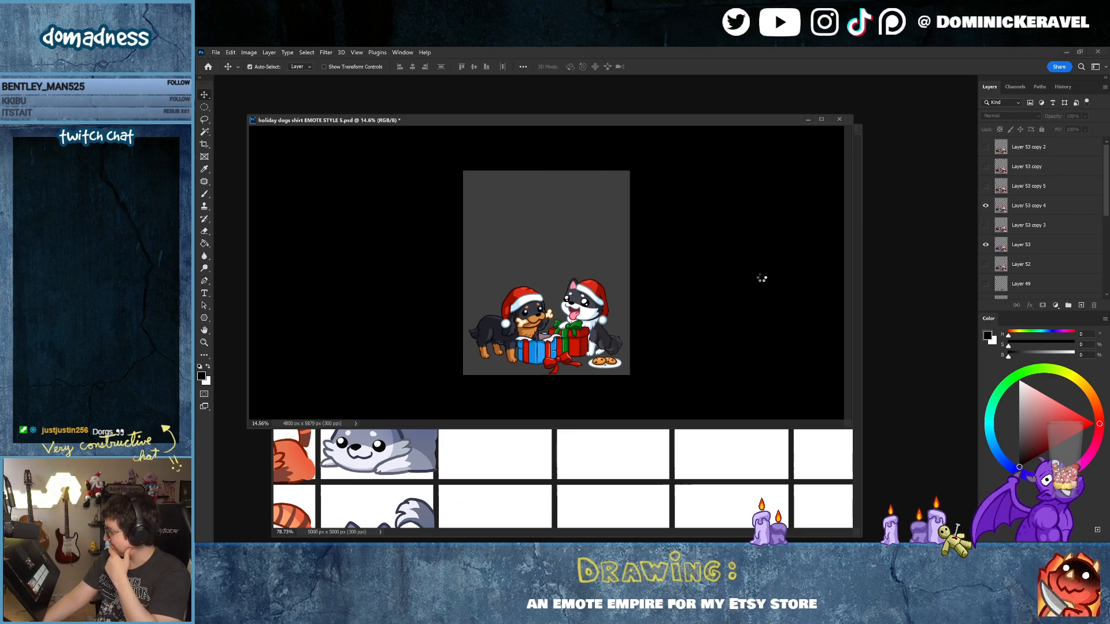
Step: Mirror the canvas back to its original orientation and compare Layer 53 copy 4 with Layer 53 again
{"action": "key", "text": "ctrl+shift+h"}
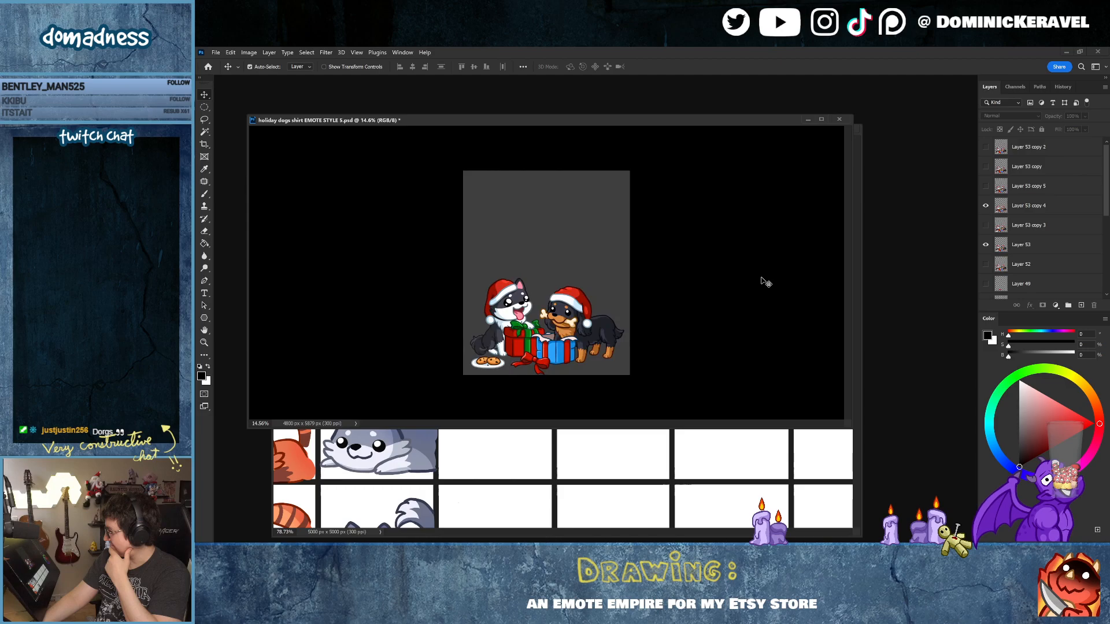
{"action": "left_click", "coordinate": [986, 207]}
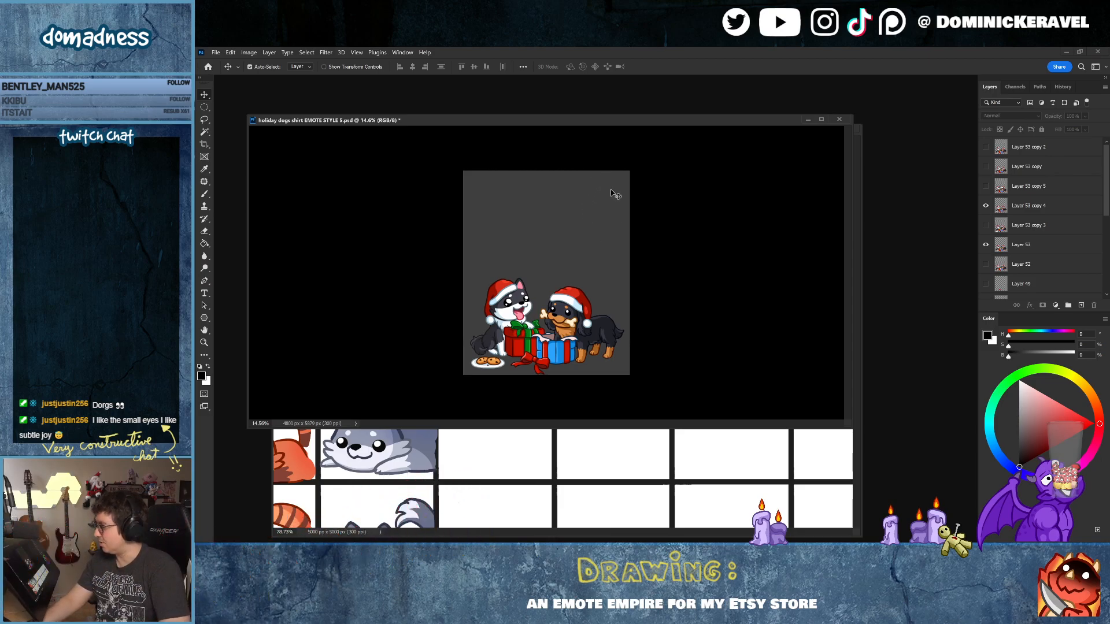
{"action": "left_click_drag", "start_coordinate": [615, 192], "coordinate": [624, 191]}
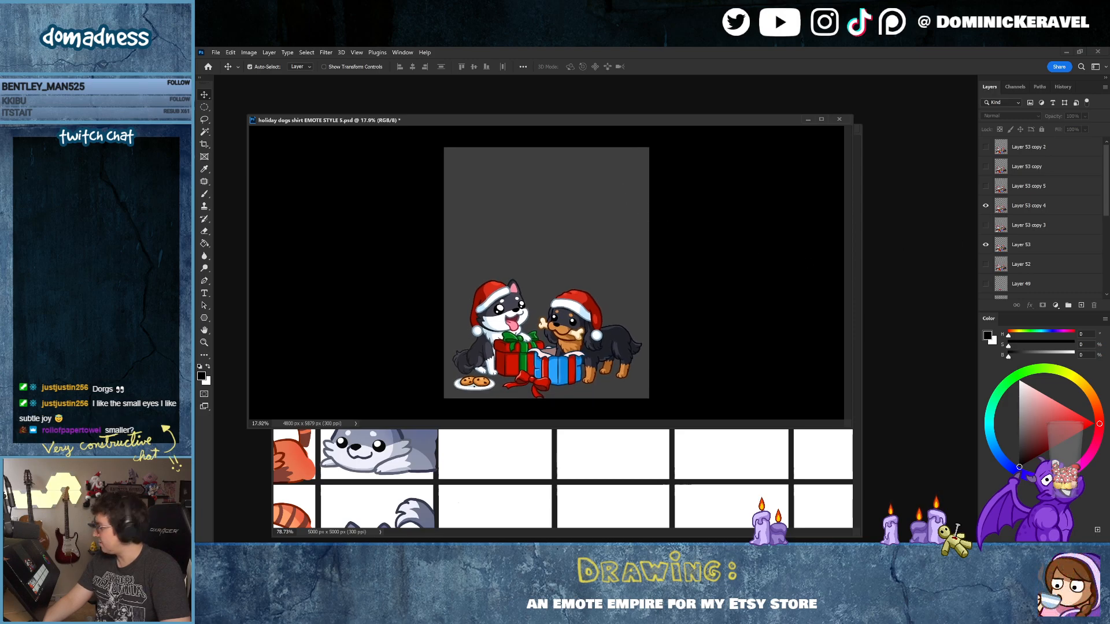
{"action": "left_click_drag", "start_coordinate": [770, 270], "coordinate": [765, 255]}
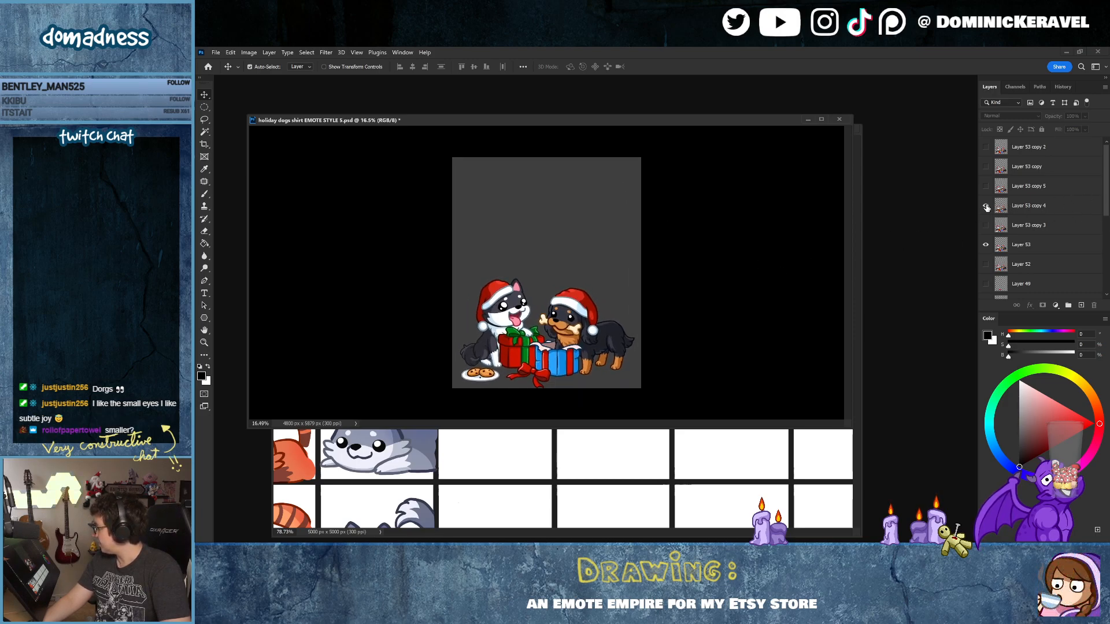
{"action": "mouse_move", "coordinate": [681, 299]}
{"action": "left_mouse_down"}
{"action": "mouse_move", "coordinate": [671, 300]}
{"action": "mouse_move", "coordinate": [693, 304]}
{"action": "mouse_move", "coordinate": [688, 288]}
{"action": "left_mouse_up"}
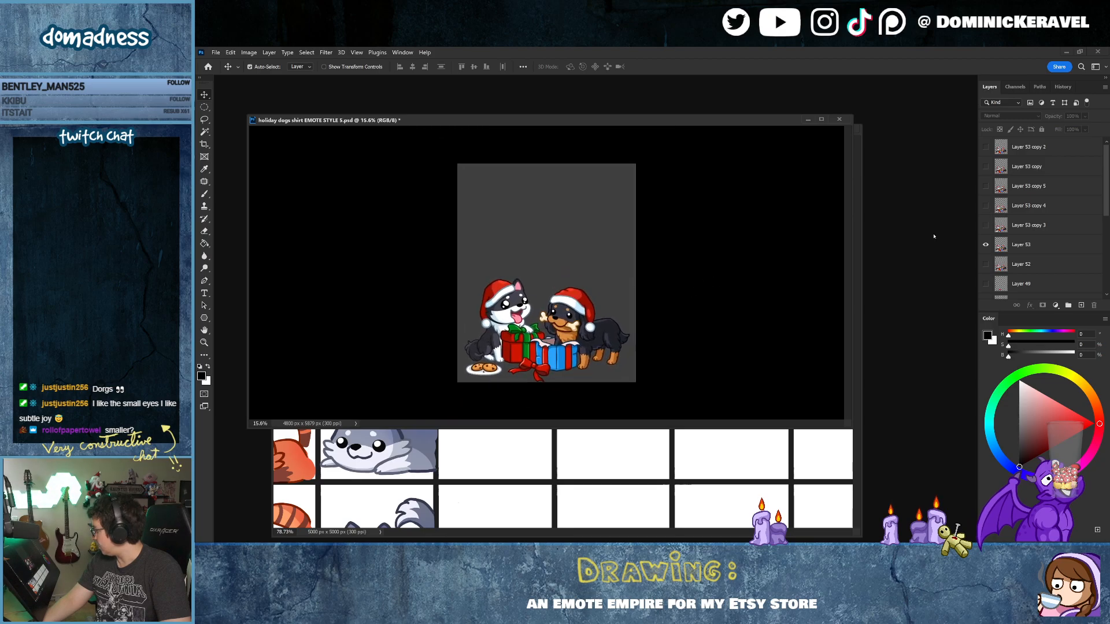
{"action": "left_click", "coordinate": [986, 206]}
{"action": "left_click_drag", "start_coordinate": [669, 345], "coordinate": [677, 346]}
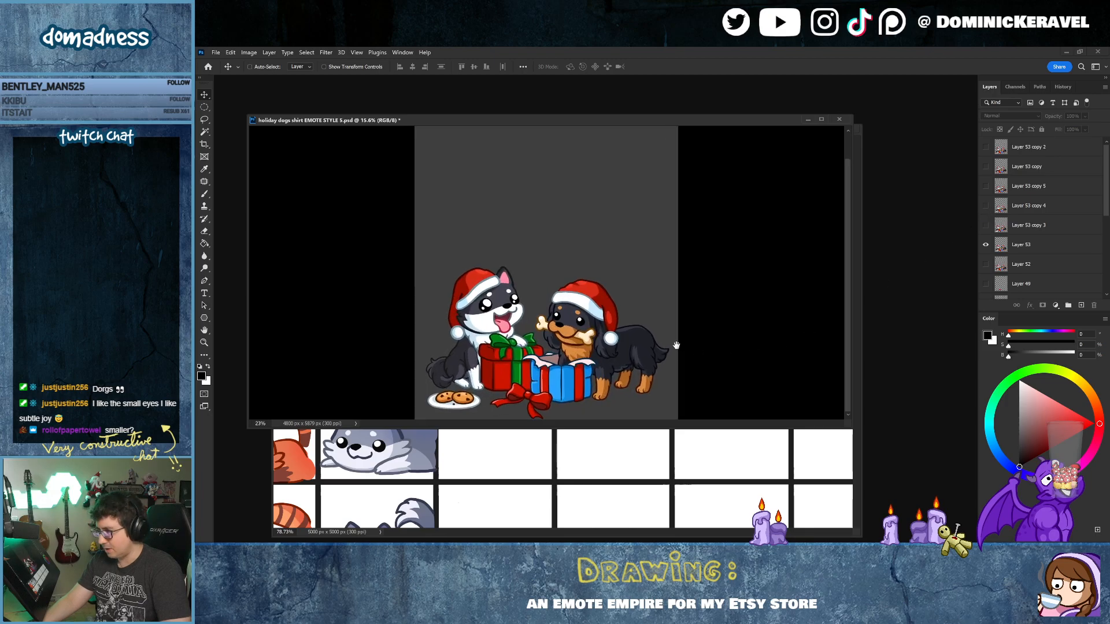
{"action": "left_click_drag", "start_coordinate": [567, 314], "coordinate": [657, 314]}
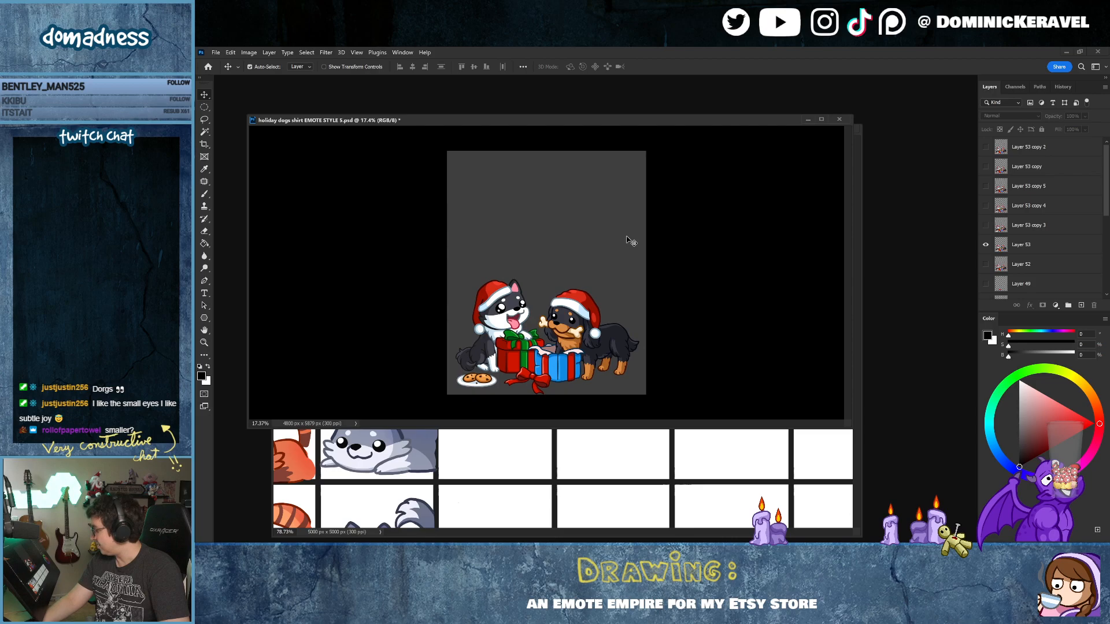
{"action": "key", "text": "ctrl+z"}
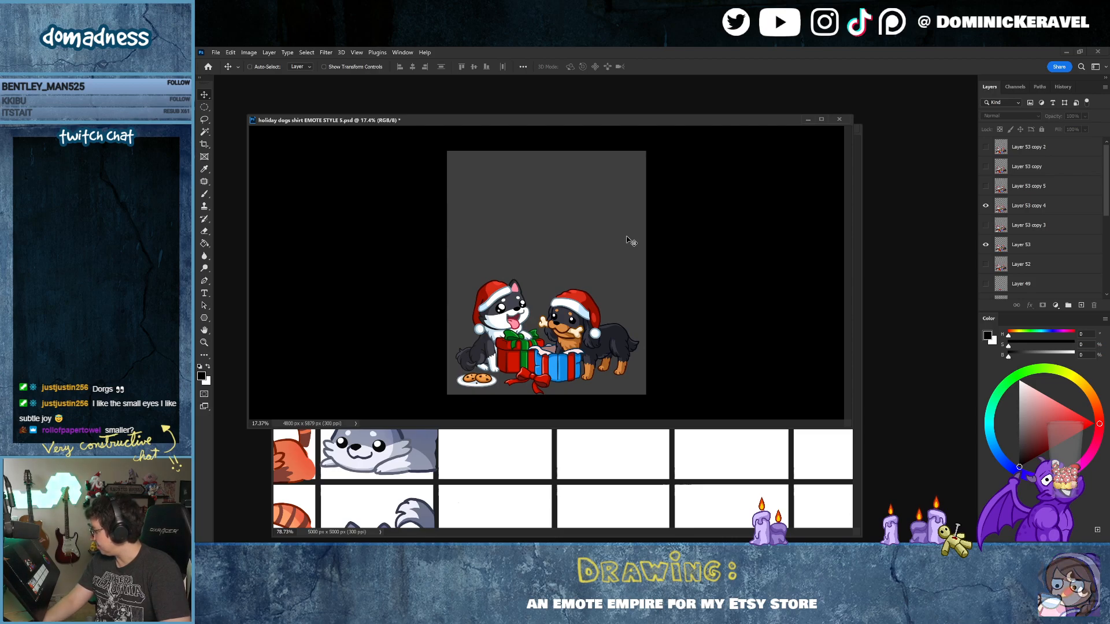
Step: Undo the canvas flips and the canvas extension so the holiday dogs artwork is tightly cropped around both dogs
{"action": "key", "text": "ctrl+z"}
{"action": "key", "text": "ctrl+z"}
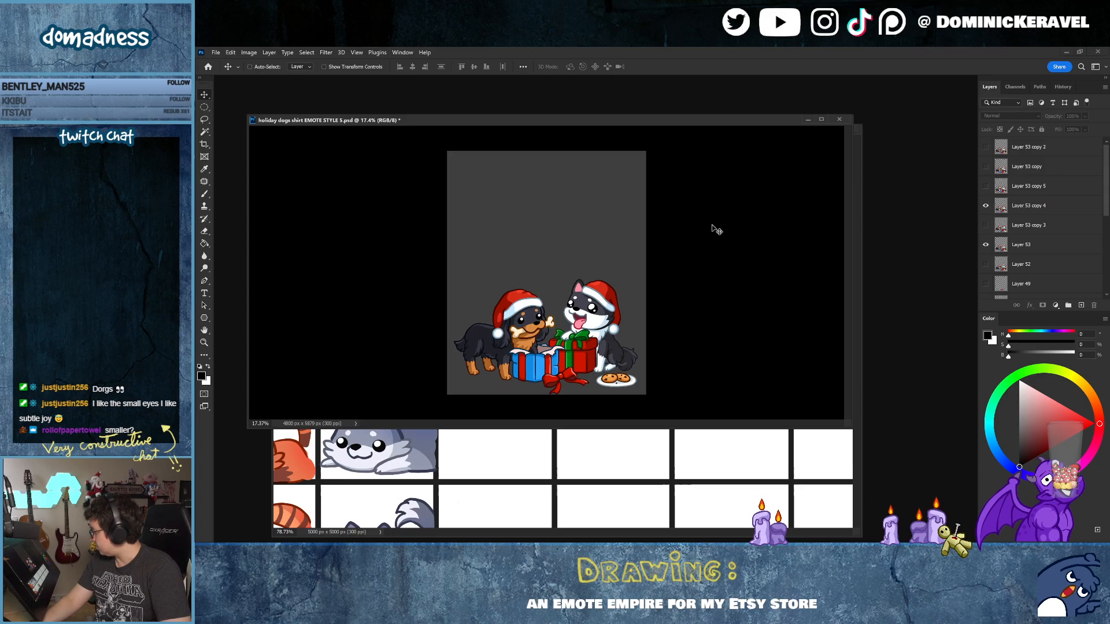
{"action": "key", "text": "ctrl+z"}
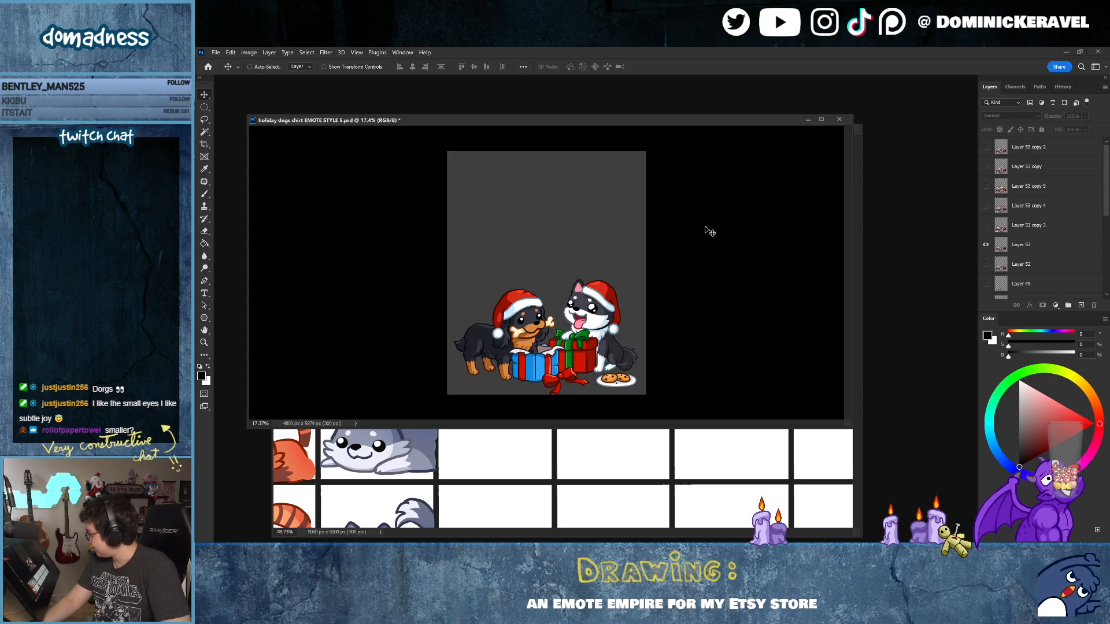
{"action": "key", "text": "ctrl+z"}
{"action": "key", "text": "ctrl+z"}
{"action": "key", "text": "ctrl+z"}
{"action": "key", "text": "ctrl+z"}
{"action": "key", "text": "ctrl+z"}
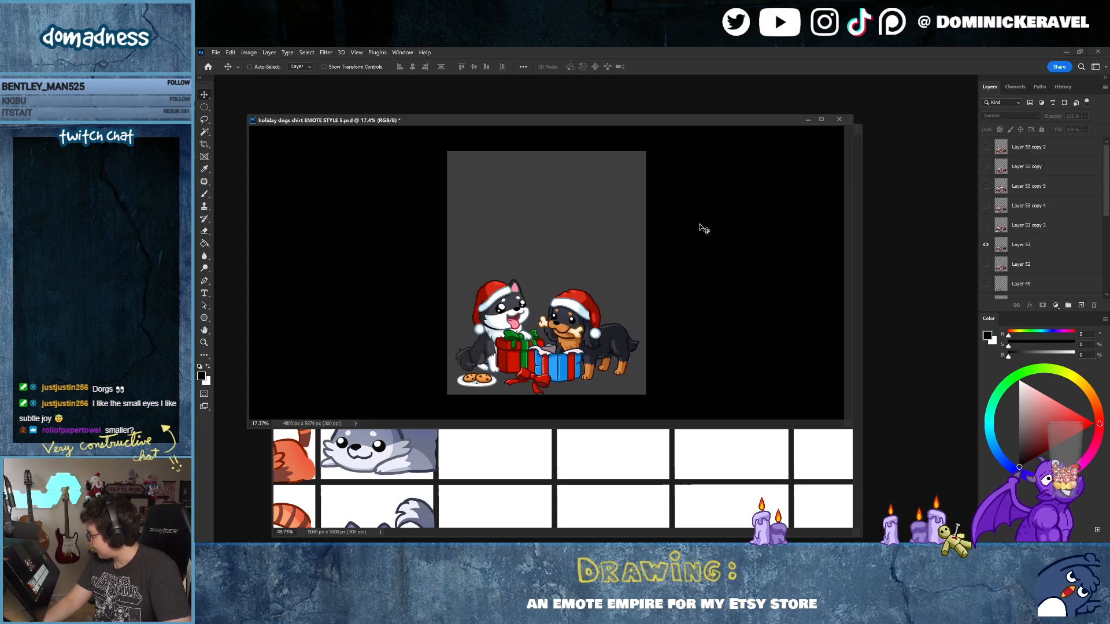
{"action": "key", "text": "ctrl+z"}
{"action": "key", "text": "ctrl+z"}
{"action": "key", "text": "ctrl+z"}
{"action": "key", "text": "ctrl+z"}
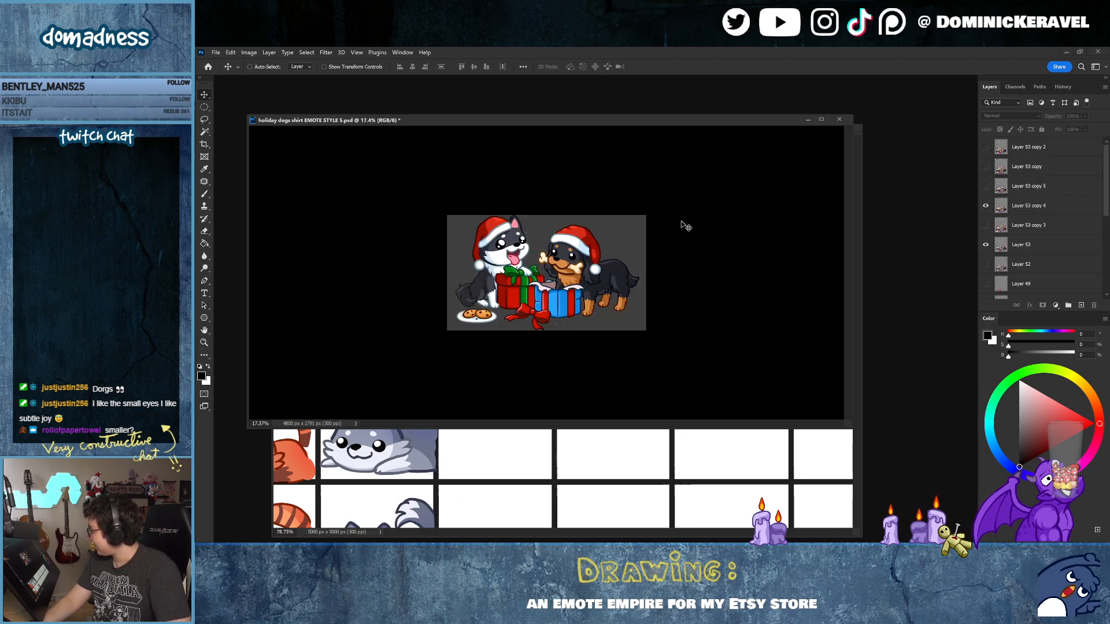
{"action": "key", "text": "ctrl+z"}
{"action": "key", "text": "ctrl+z"}
{"action": "left_click_drag", "start_coordinate": [667, 270], "coordinate": [679, 273]}
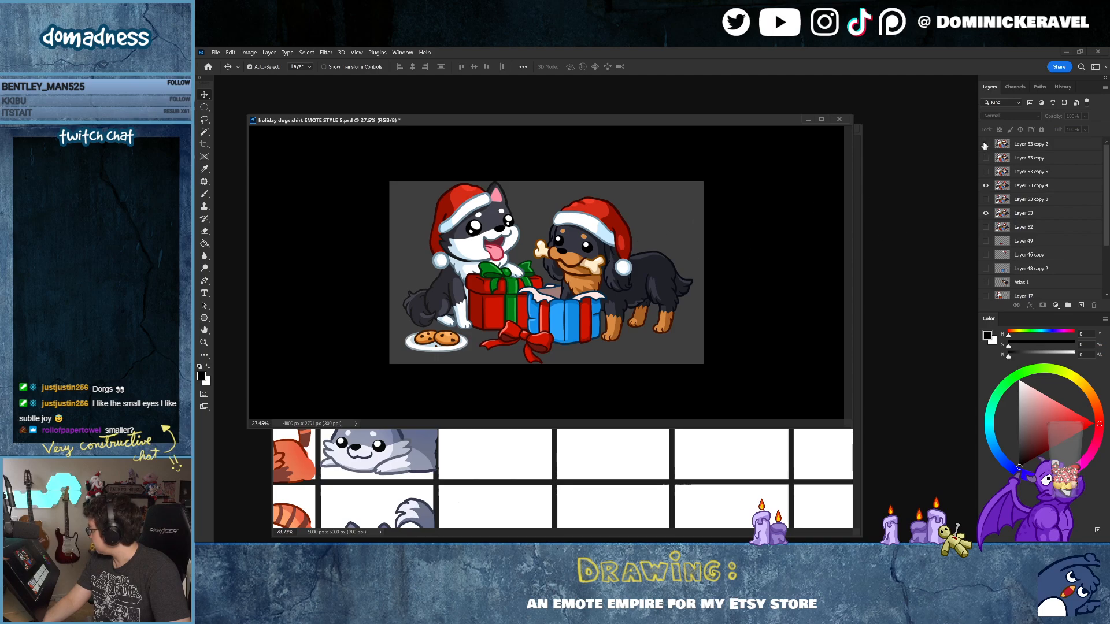
Step: Save the holiday dogs document and hide its Background layer so the dogs sit on transparency
{"action": "key", "text": "ctrl+s"}
{"action": "scroll", "coordinate": [1033, 250], "scroll_direction": "down", "scroll_amount": 2}
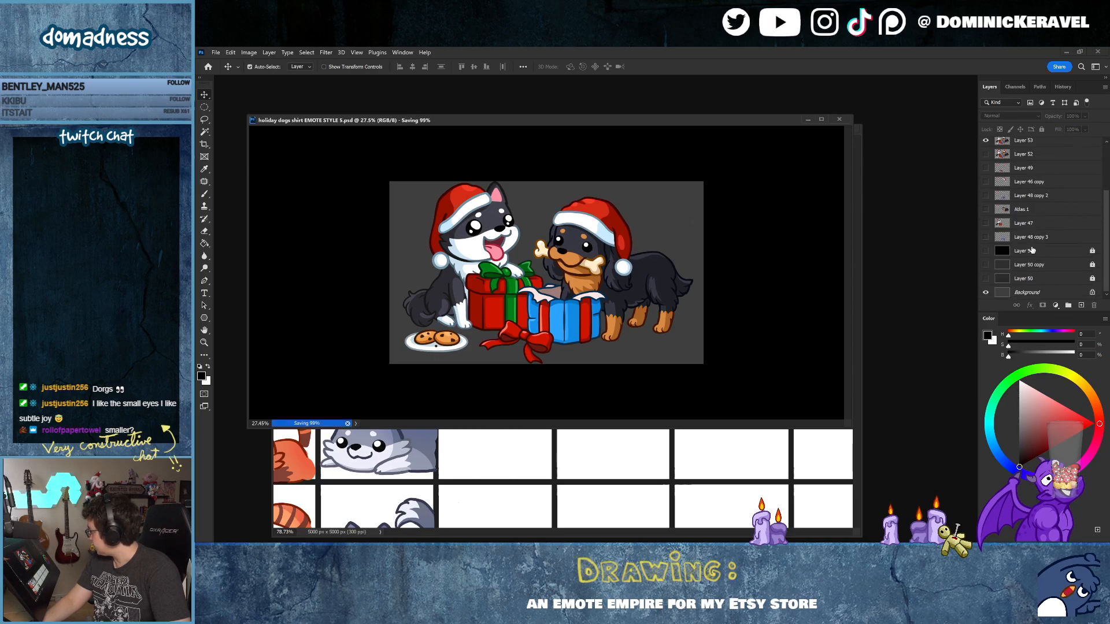
{"action": "left_click", "coordinate": [987, 292]}
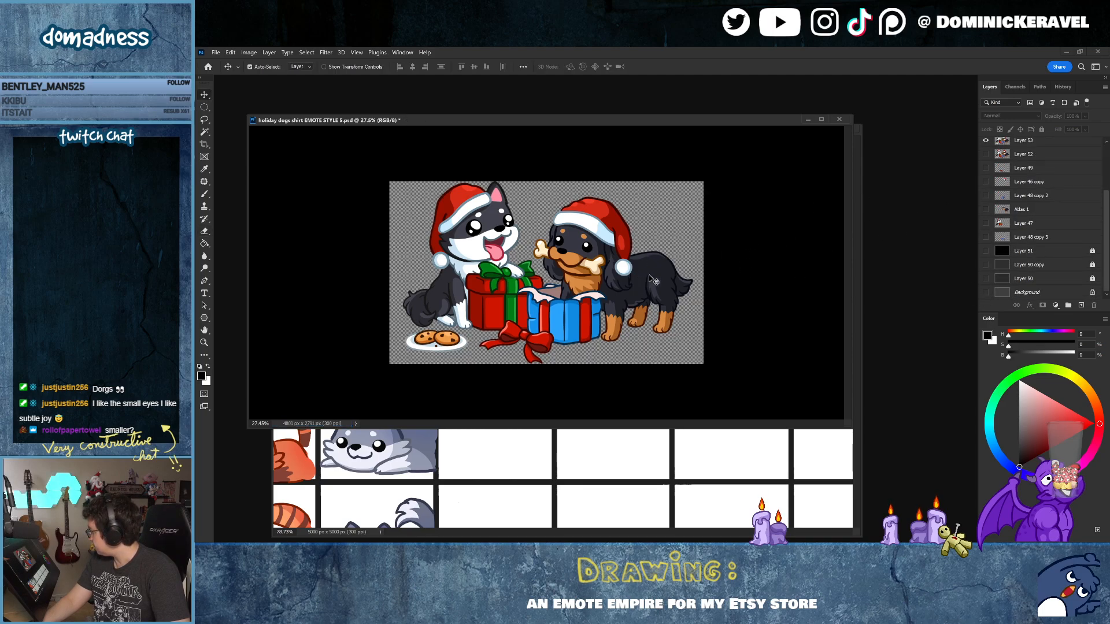
{"action": "left_click", "coordinate": [647, 263]}
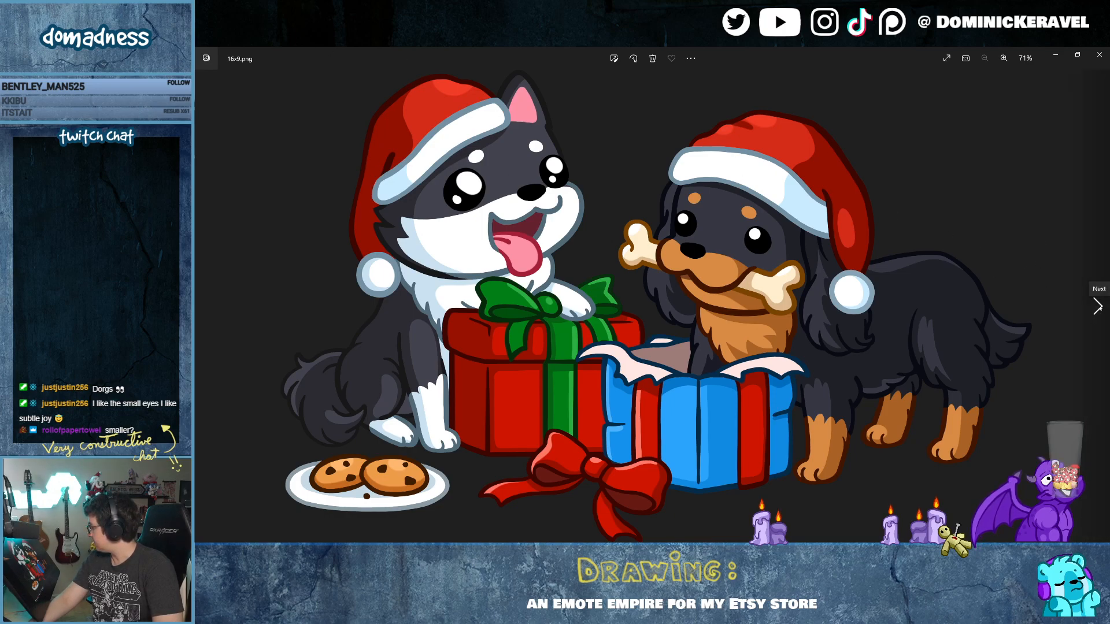
Step: Compare the exported images 16x9.png and original size about 7x13.png, and close the image viewer
{"action": "left_click", "coordinate": [1097, 306]}
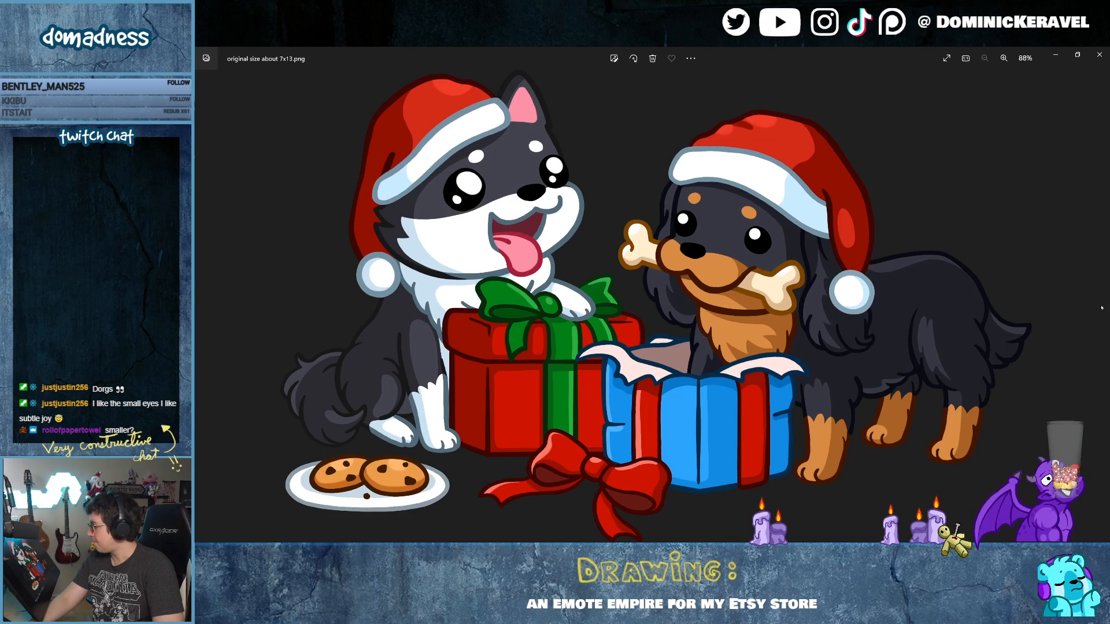
{"action": "left_click", "coordinate": [1098, 56]}
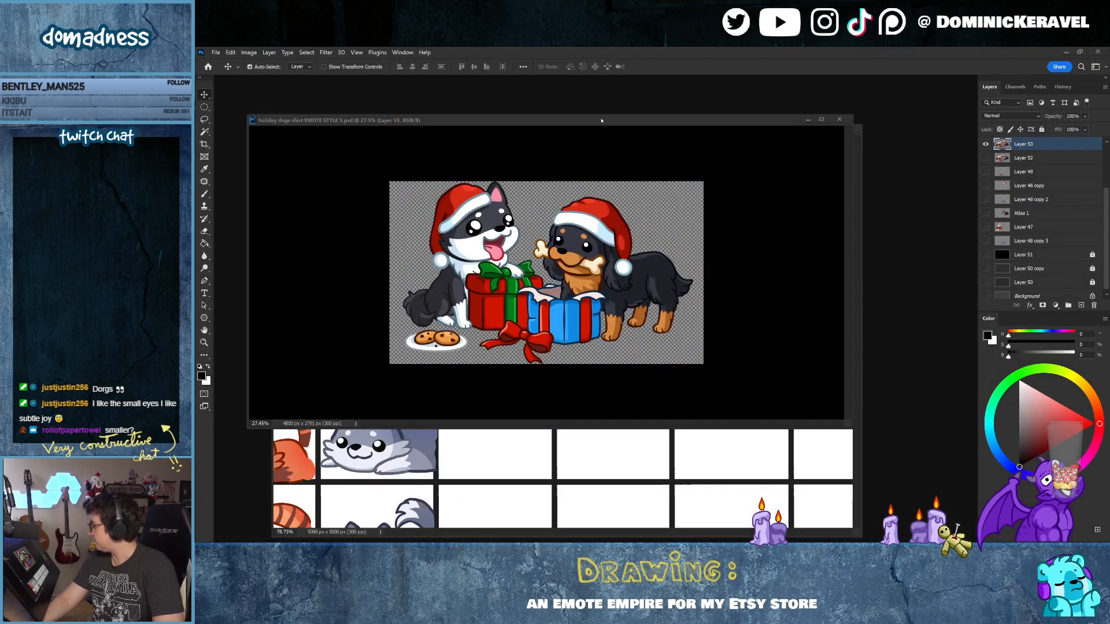
Step: Deselect Layer 53, save the holiday dogs document with only that layer visible, and close it
{"action": "left_click_drag", "start_coordinate": [601, 121], "coordinate": [619, 116]}
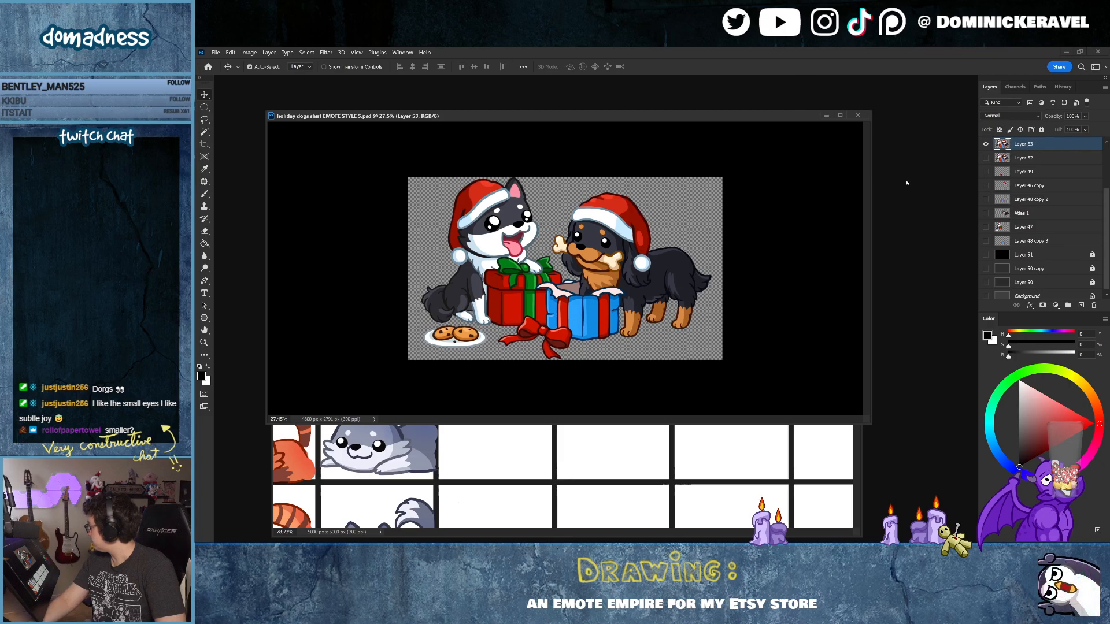
{"action": "left_click", "coordinate": [786, 227]}
{"action": "scroll", "coordinate": [1023, 189], "scroll_direction": "up", "scroll_amount": 3}
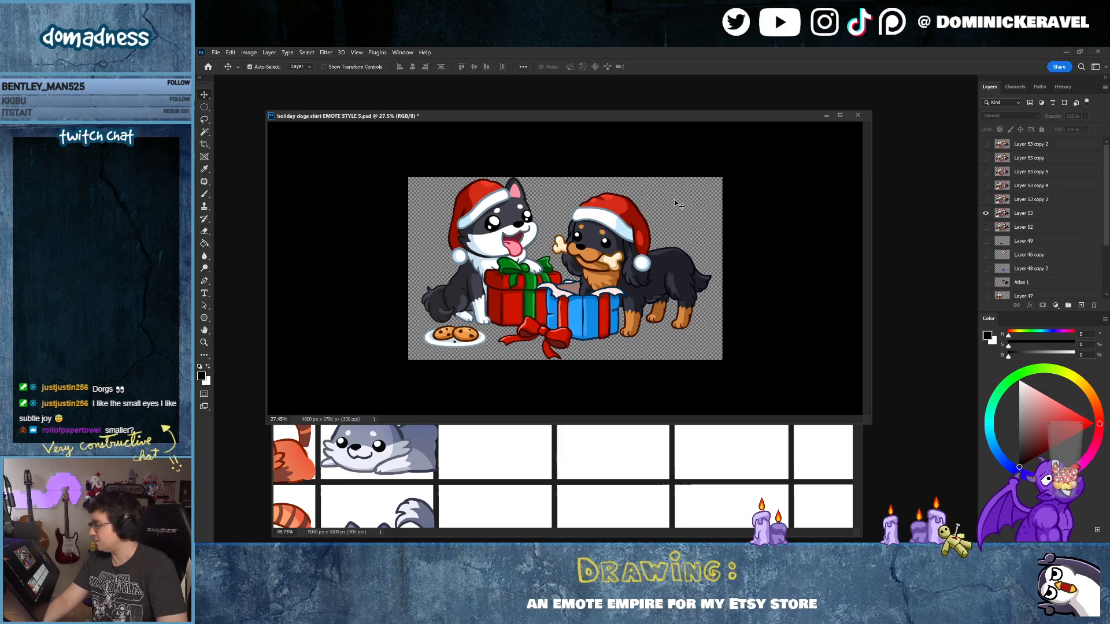
{"action": "key", "text": "ctrl+s"}
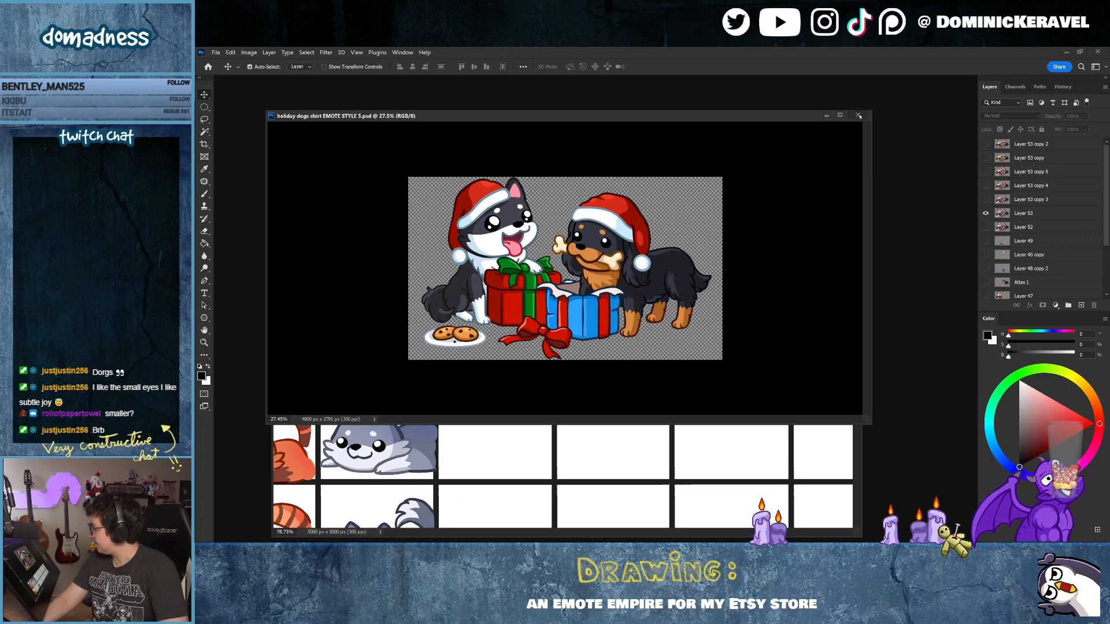
{"action": "left_click", "coordinate": [858, 116]}
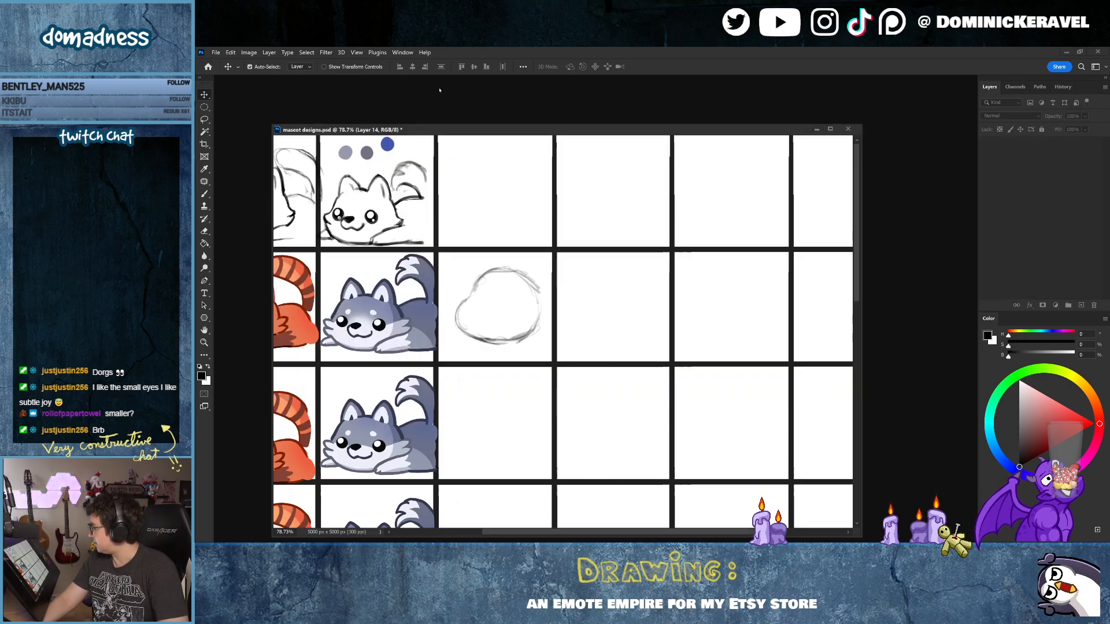
Step: Show the mascot designs sheet in full-screen view with the grid of mascots framed, and deselect Layer 14
{"action": "left_click_drag", "start_coordinate": [472, 129], "coordinate": [475, 100]}
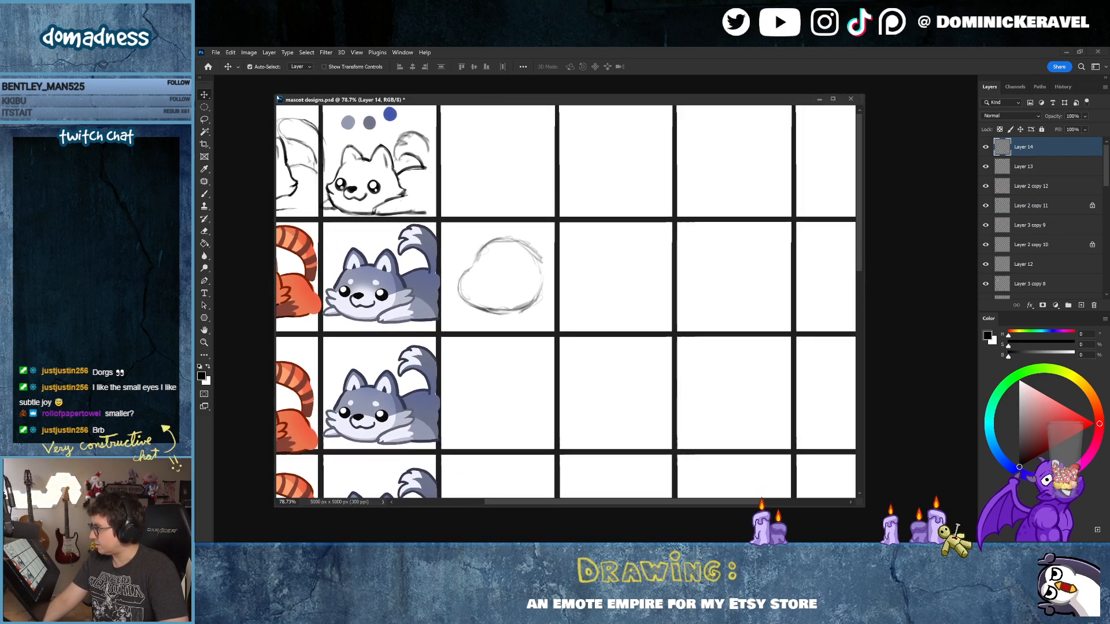
{"action": "mouse_move", "coordinate": [276, 95]}
{"action": "left_mouse_down"}
{"action": "mouse_move", "coordinate": [261, 128]}
{"action": "mouse_move", "coordinate": [285, 107]}
{"action": "left_mouse_up"}
{"action": "left_click_drag", "start_coordinate": [518, 263], "coordinate": [466, 267]}
{"action": "key", "text": "f"}
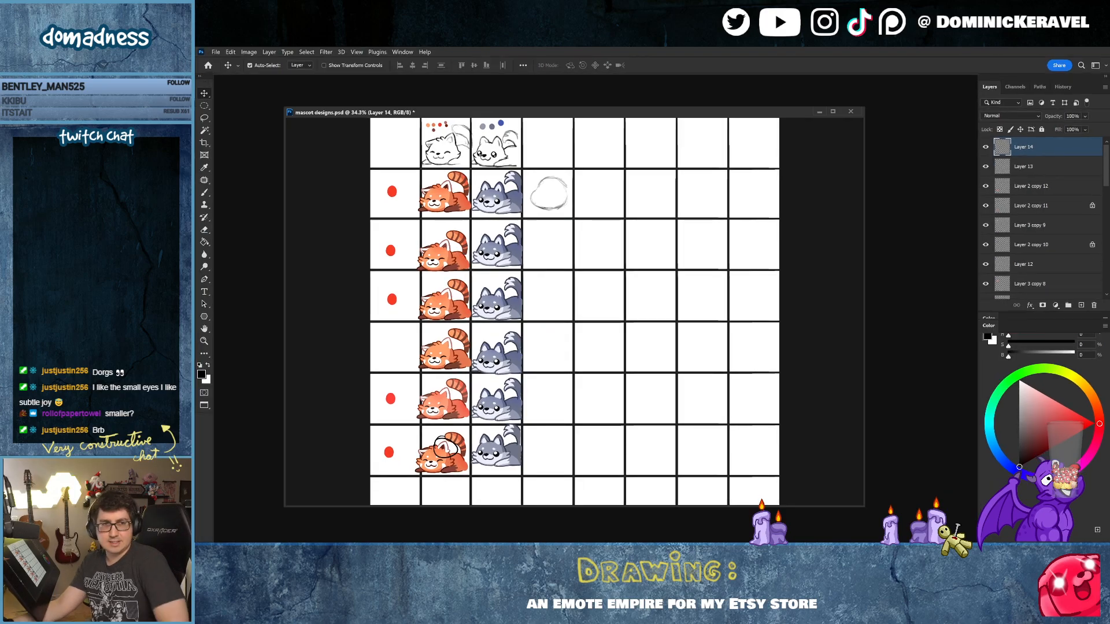
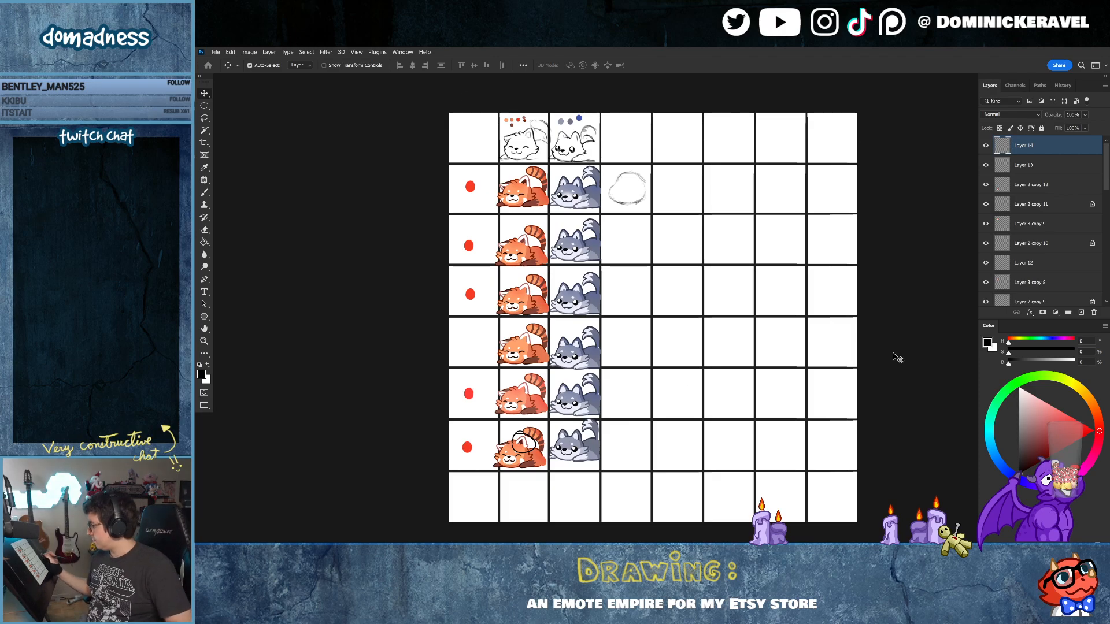
{"action": "left_click", "coordinate": [881, 366]}
{"action": "key", "text": "b"}
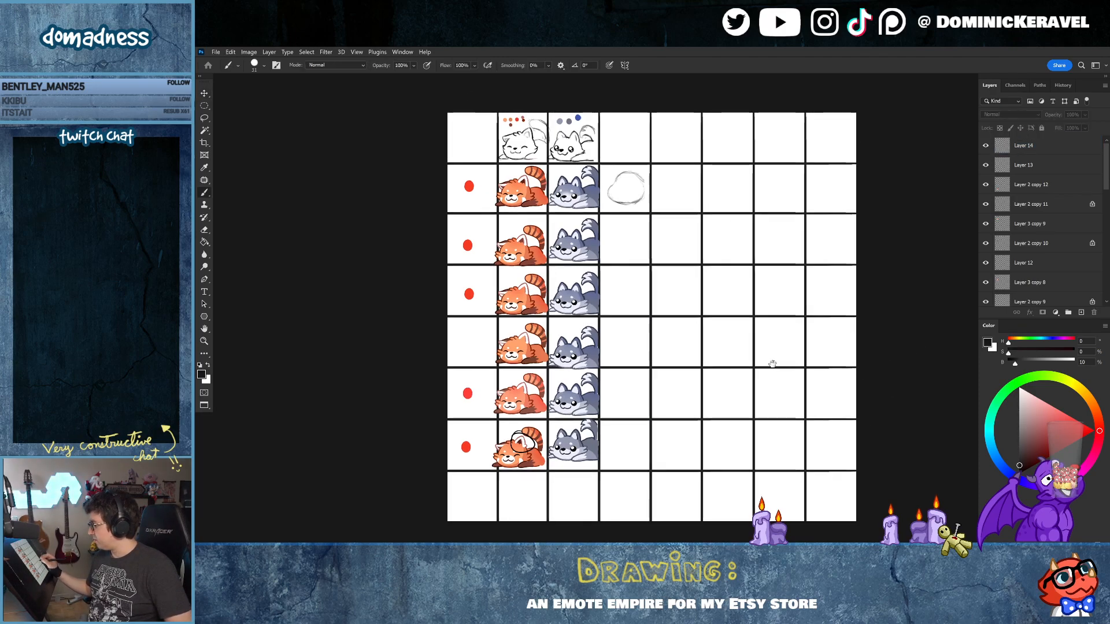
{"action": "mouse_move", "coordinate": [773, 369]}
{"action": "left_mouse_down"}
{"action": "mouse_move", "coordinate": [669, 368]}
{"action": "mouse_move", "coordinate": [635, 387]}
{"action": "left_mouse_up"}
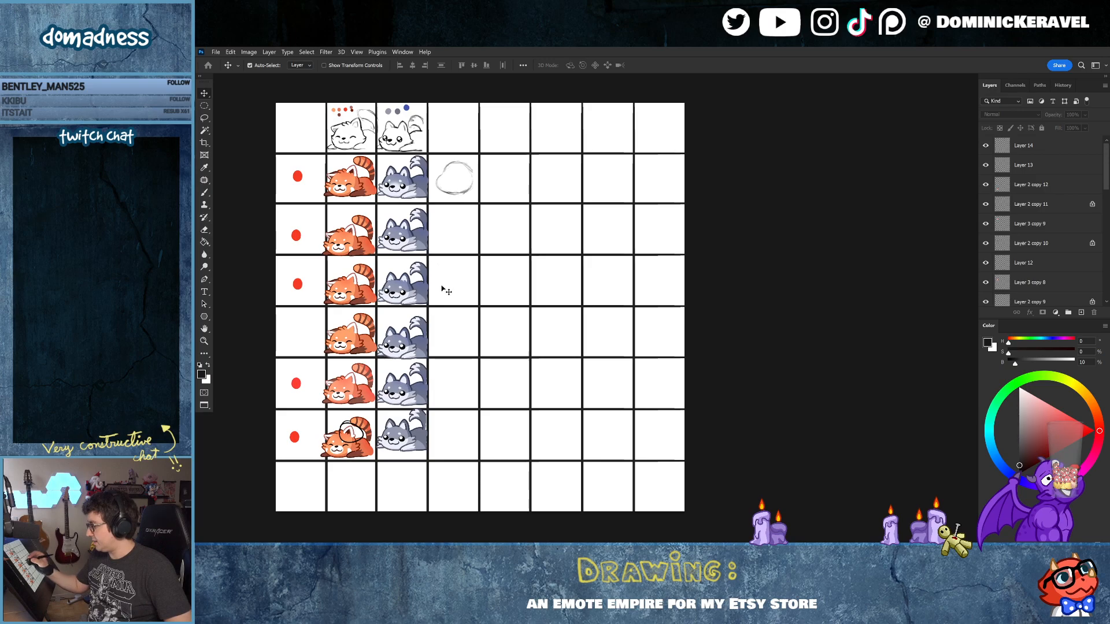
{"action": "left_click_drag", "start_coordinate": [440, 288], "coordinate": [450, 287]}
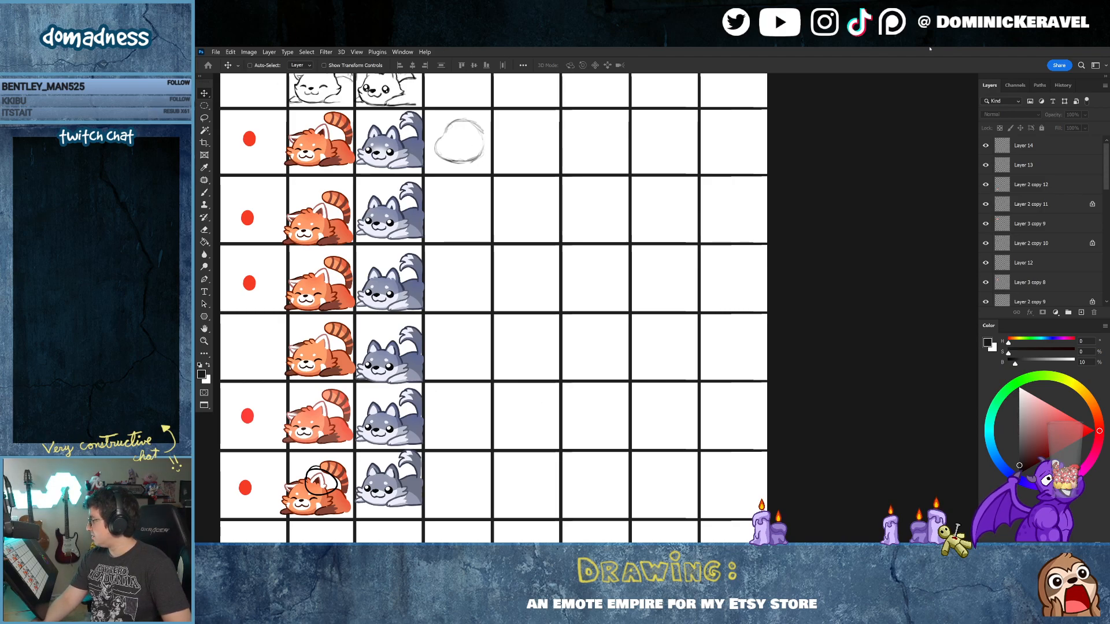
Step: Cycle the screen modes to return the mascot designs sheet to a standard floating window
{"action": "key", "text": "Tab"}
{"action": "key", "text": "f"}
{"action": "key", "text": "f"}
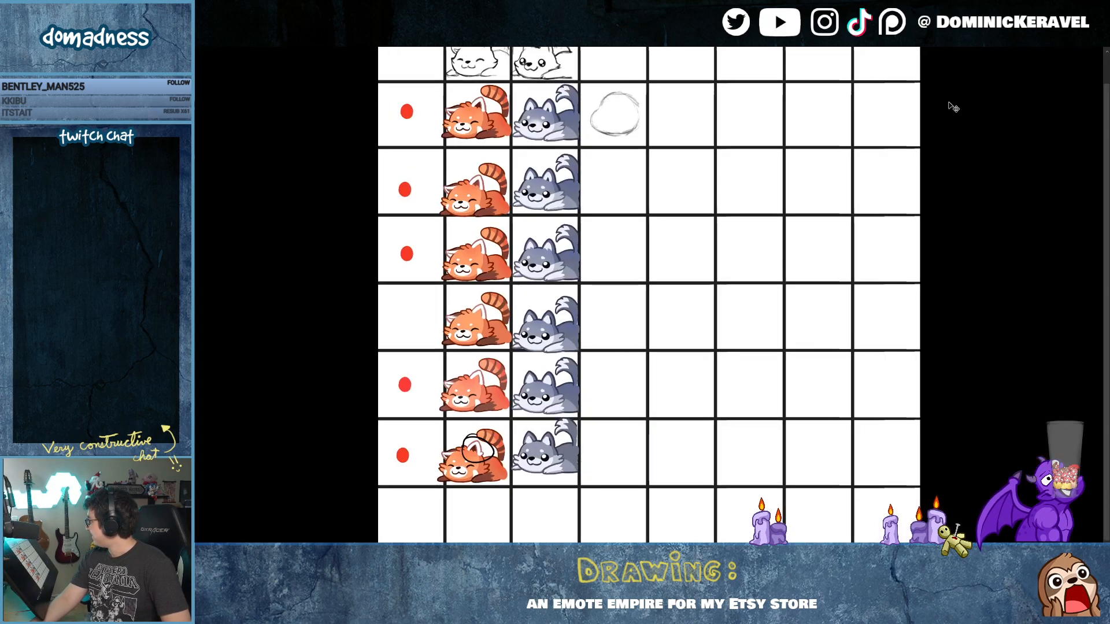
{"action": "key", "text": "f"}
{"action": "key", "text": "Tab"}
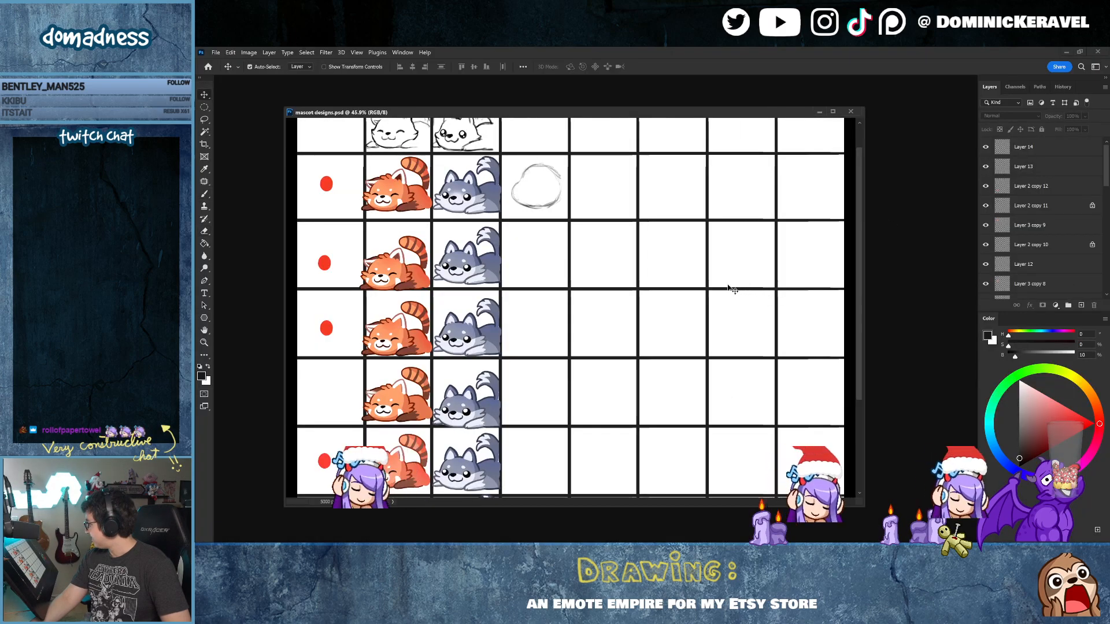
Step: Zoom in on the rough head sketch beside the blue wolf and reposition the mascot designs window
{"action": "key", "text": "b"}
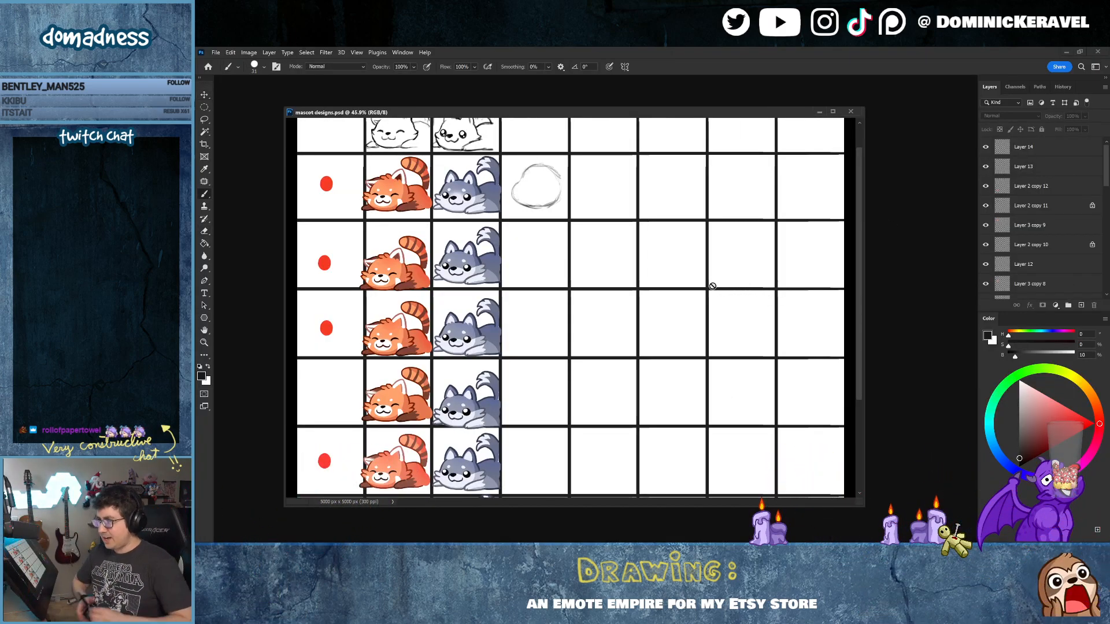
{"action": "mouse_move", "coordinate": [559, 216]}
{"action": "left_mouse_down"}
{"action": "mouse_move", "coordinate": [532, 256]}
{"action": "mouse_move", "coordinate": [522, 227]}
{"action": "mouse_move", "coordinate": [558, 222]}
{"action": "left_mouse_up"}
{"action": "left_click_drag", "start_coordinate": [538, 180], "coordinate": [612, 265]}
{"action": "left_click_drag", "start_coordinate": [654, 155], "coordinate": [695, 138]}
{"action": "key", "text": "v"}
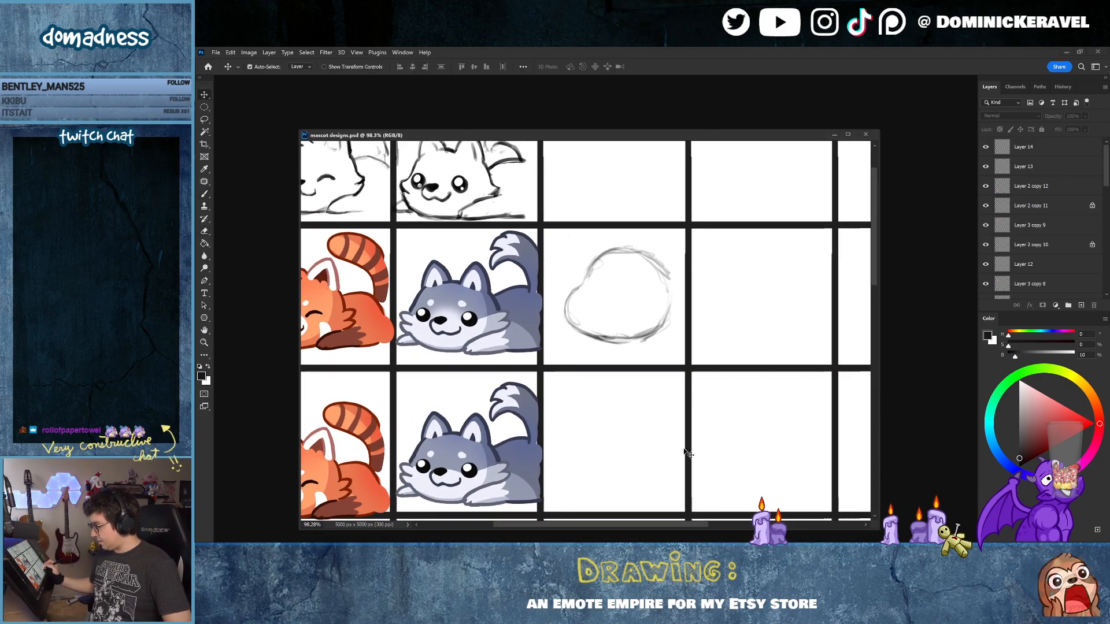
Step: Close Photoshop, reopen mascot designs.psd from the recent files in a new session, and move its window towards the workspace centre
{"action": "left_click", "coordinate": [1097, 53]}
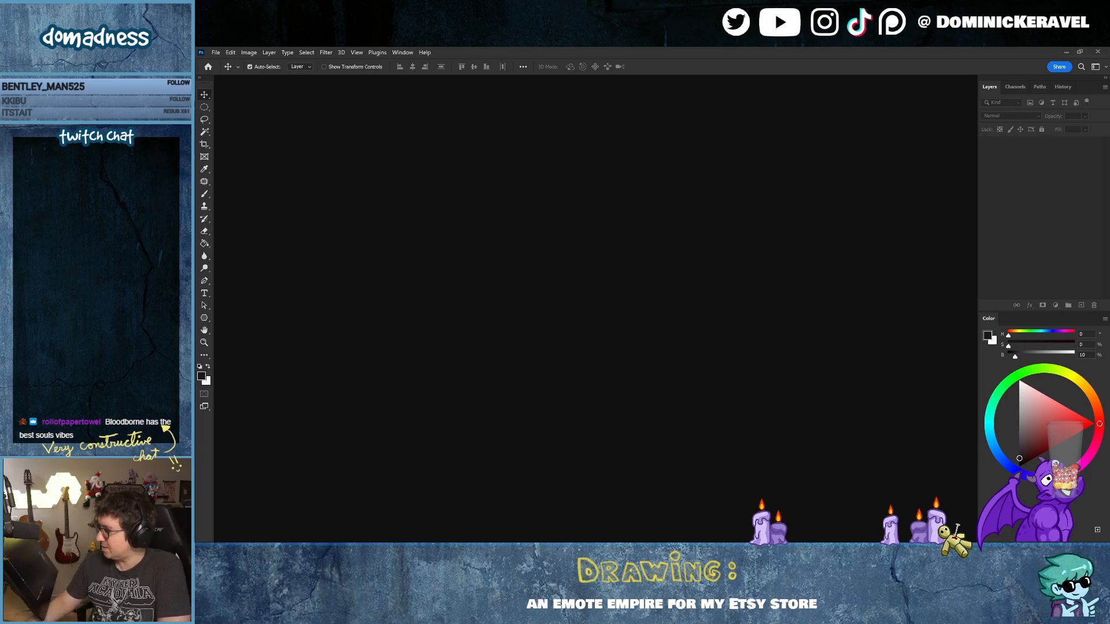
{"action": "left_click", "coordinate": [230, 53]}
{"action": "left_click", "coordinate": [215, 53]}
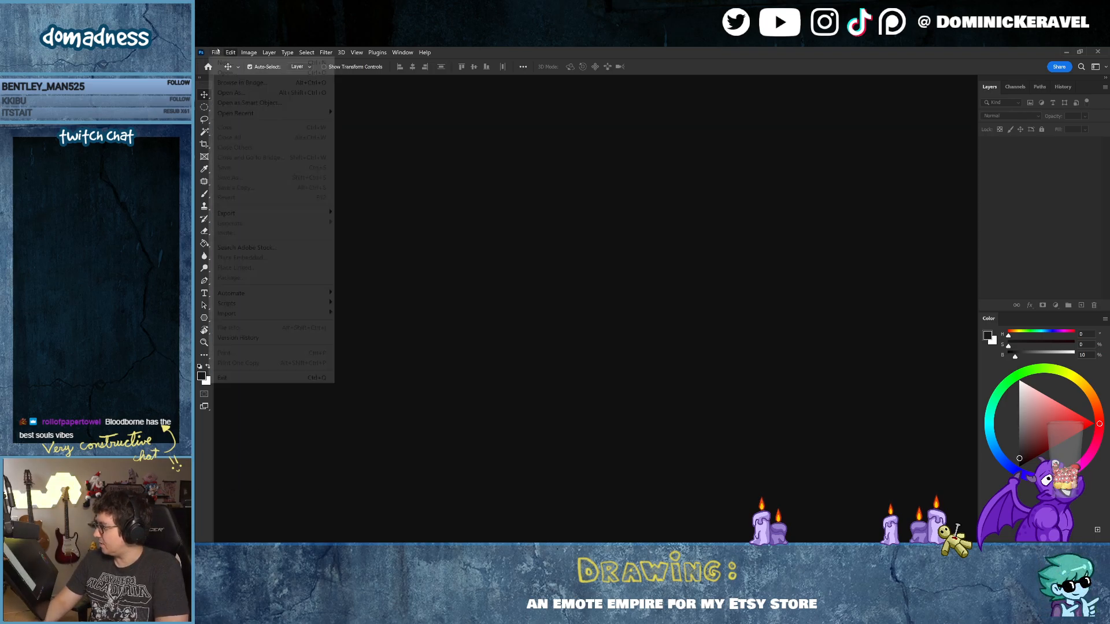
{"action": "mouse_move", "coordinate": [235, 114]}
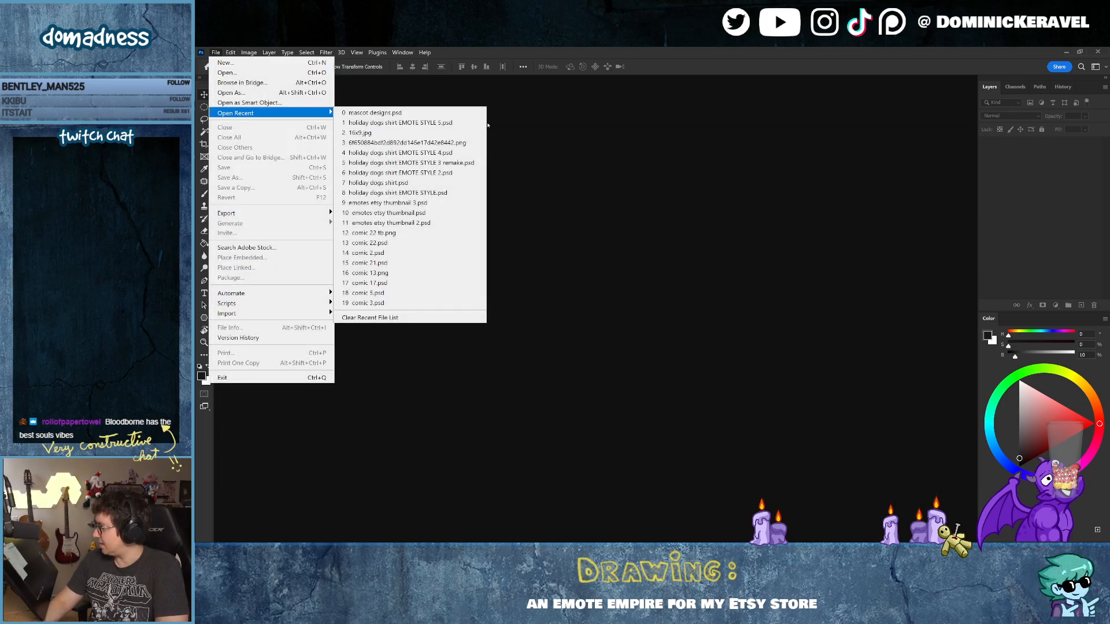
{"action": "left_click", "coordinate": [437, 114]}
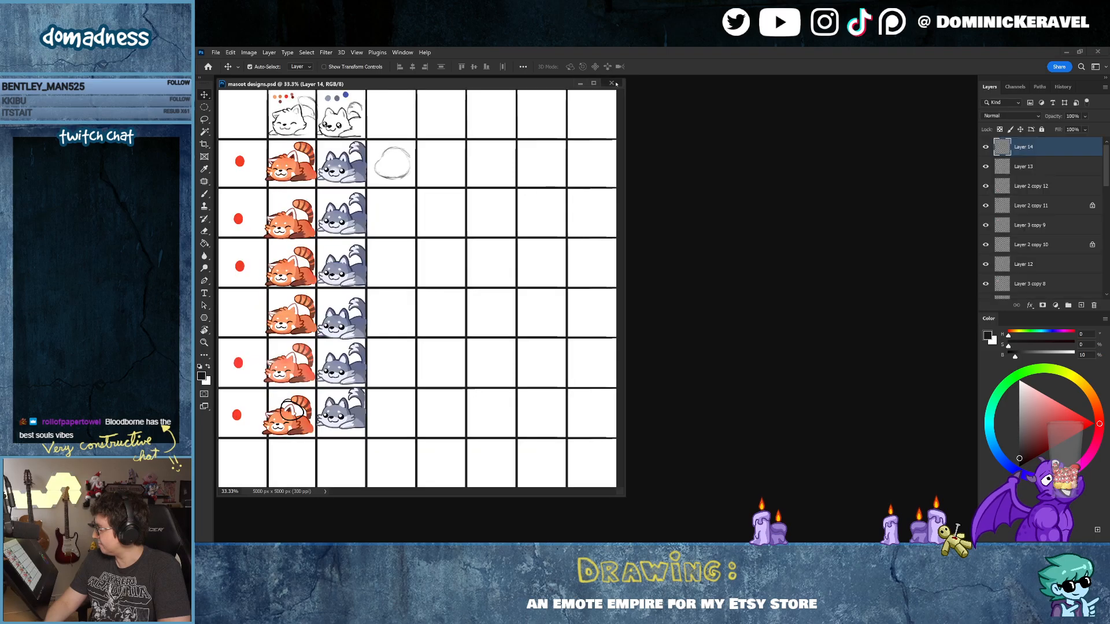
{"action": "left_click_drag", "start_coordinate": [495, 85], "coordinate": [600, 101]}
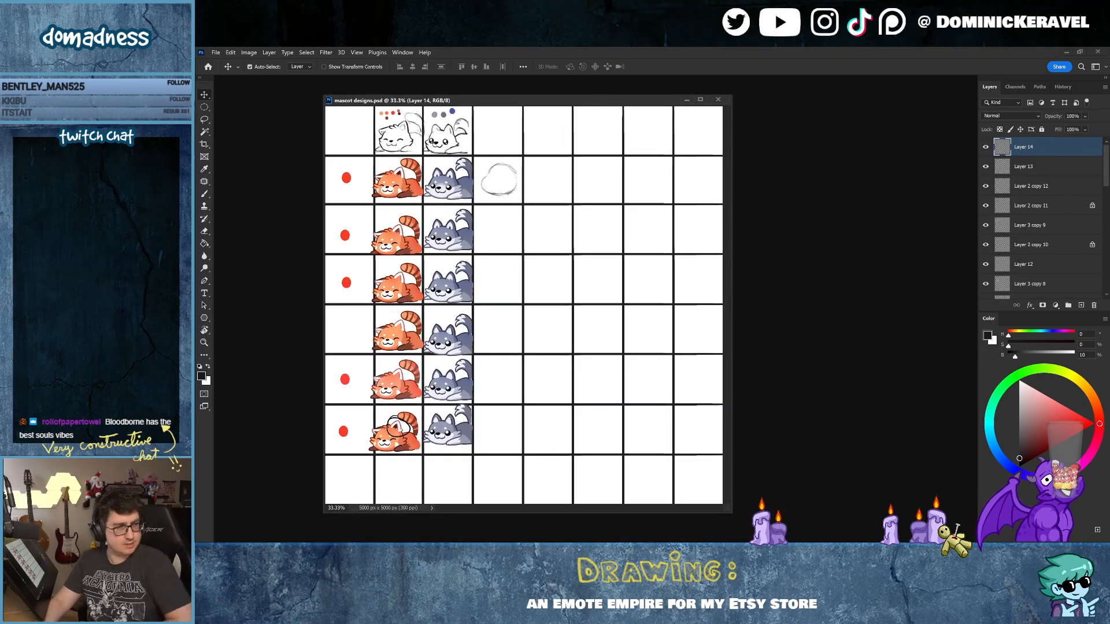
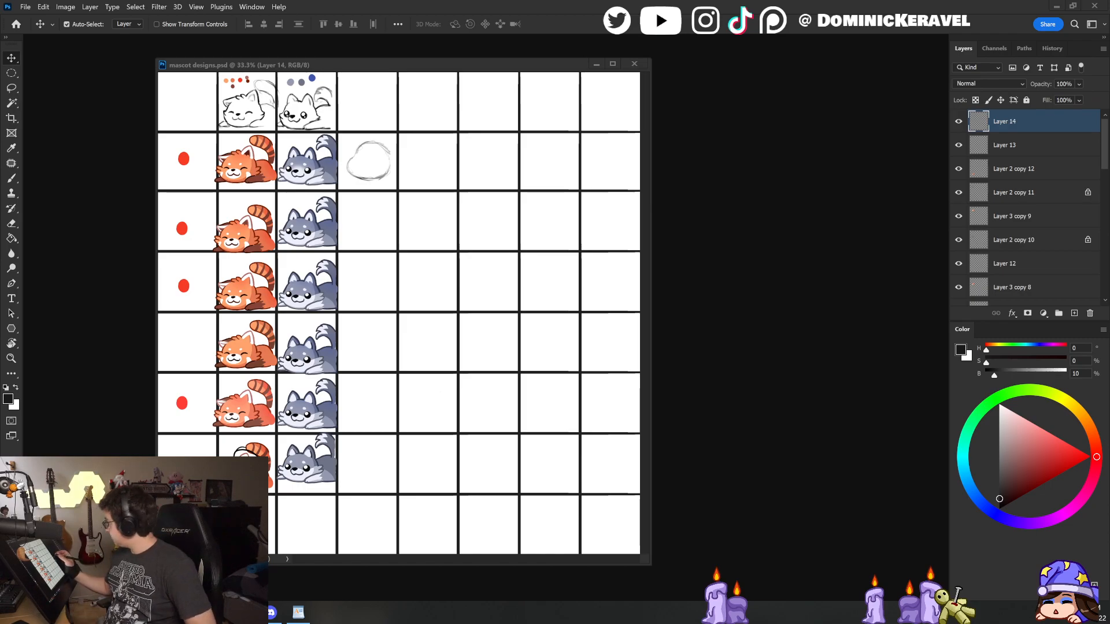
Step: Show the mascot sheet full screen, frame the rough head sketch, and set the brush colour to black
{"action": "left_click_drag", "start_coordinate": [416, 67], "coordinate": [412, 81]}
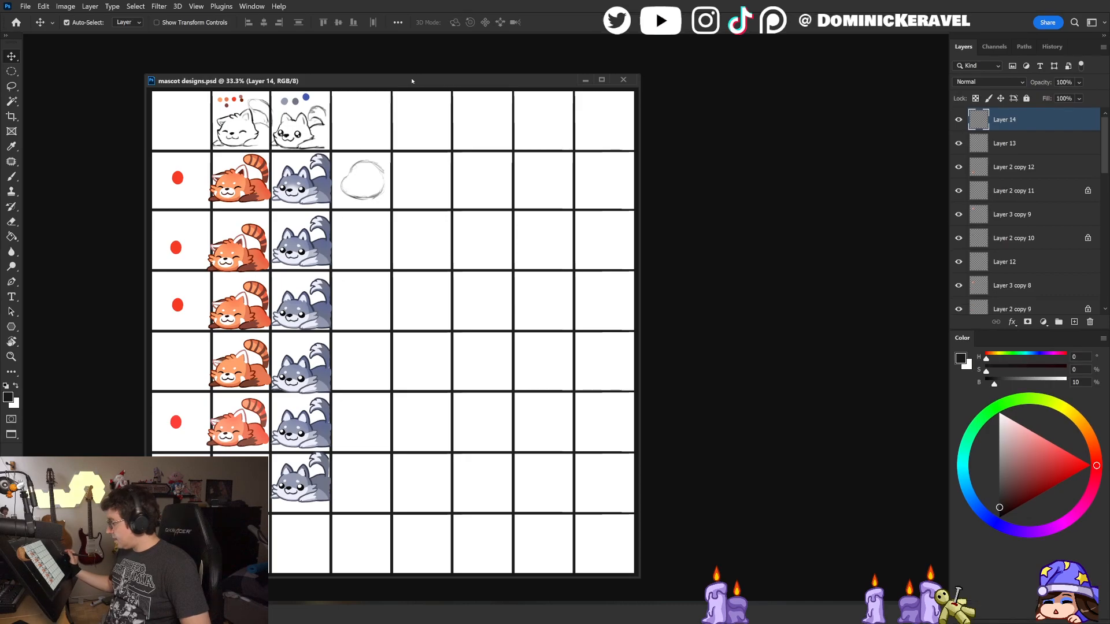
{"action": "key", "text": "f"}
{"action": "left_click_drag", "start_coordinate": [568, 199], "coordinate": [589, 202]}
{"action": "mouse_move", "coordinate": [525, 140]}
{"action": "left_mouse_down"}
{"action": "mouse_move", "coordinate": [481, 179]}
{"action": "mouse_move", "coordinate": [363, 219]}
{"action": "mouse_move", "coordinate": [330, 267]}
{"action": "left_mouse_up"}
{"action": "key", "text": "b"}
{"action": "left_click", "coordinate": [999, 518]}
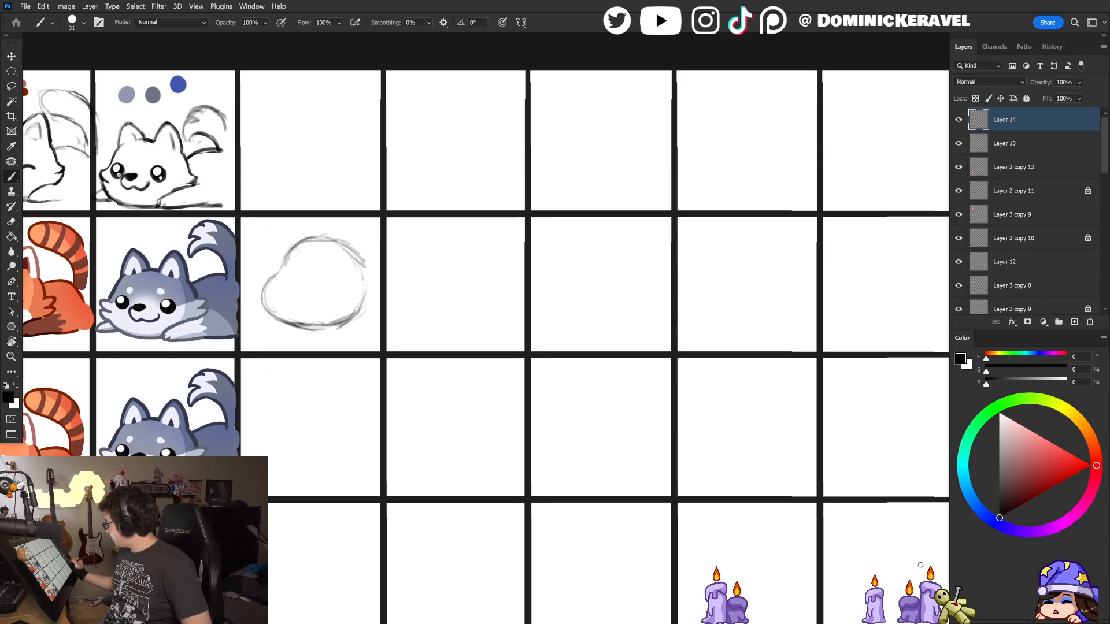
Step: Sketch a rounder jaw and cheek on the head outline in the cell beside the blue wolf
{"action": "key", "text": "v"}
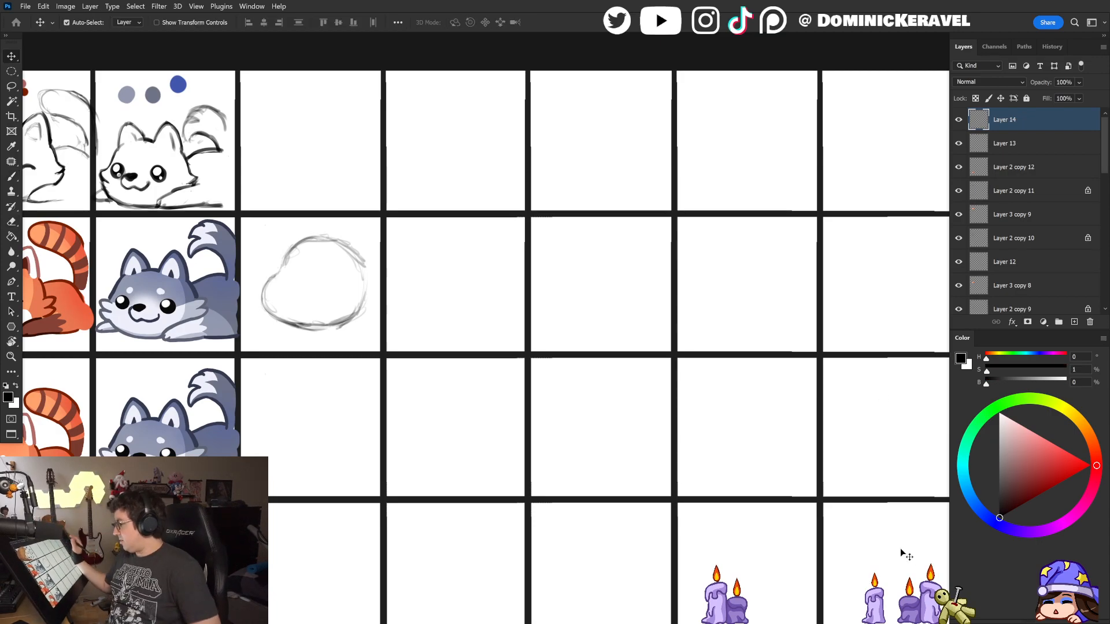
{"action": "left_click_drag", "start_coordinate": [420, 284], "coordinate": [515, 318]}
{"action": "key", "text": "b"}
{"action": "mouse_move", "coordinate": [378, 302]}
{"action": "left_mouse_down"}
{"action": "mouse_move", "coordinate": [421, 278]}
{"action": "mouse_move", "coordinate": [456, 281]}
{"action": "mouse_move", "coordinate": [358, 330]}
{"action": "mouse_move", "coordinate": [385, 359]}
{"action": "mouse_move", "coordinate": [361, 342]}
{"action": "mouse_move", "coordinate": [370, 345]}
{"action": "left_mouse_up"}
{"action": "key", "text": "e"}
{"action": "key", "text": "b"}
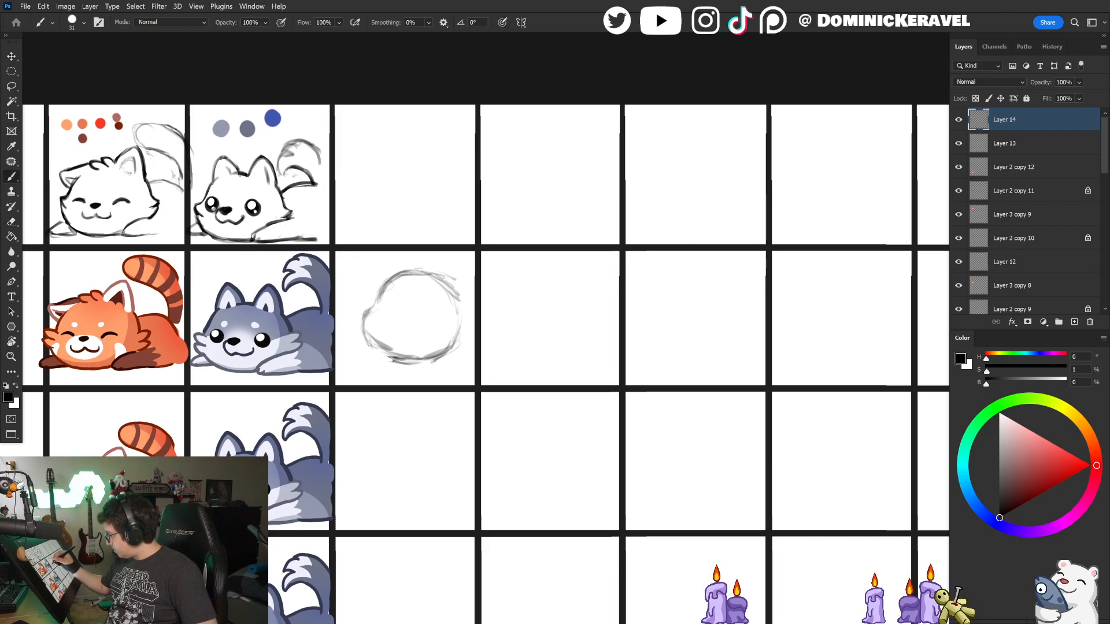
Step: Erase the rounded jaw of the head sketch and redraw its underside as a higher, flatter curve
{"action": "key", "text": "e"}
{"action": "mouse_move", "coordinate": [355, 332]}
{"action": "left_mouse_down"}
{"action": "mouse_move", "coordinate": [393, 357]}
{"action": "mouse_move", "coordinate": [434, 363]}
{"action": "mouse_move", "coordinate": [377, 347]}
{"action": "mouse_move", "coordinate": [444, 355]}
{"action": "mouse_move", "coordinate": [424, 349]}
{"action": "left_mouse_up"}
{"action": "key", "text": "b"}
{"action": "key", "text": "e"}
{"action": "key", "text": "b"}
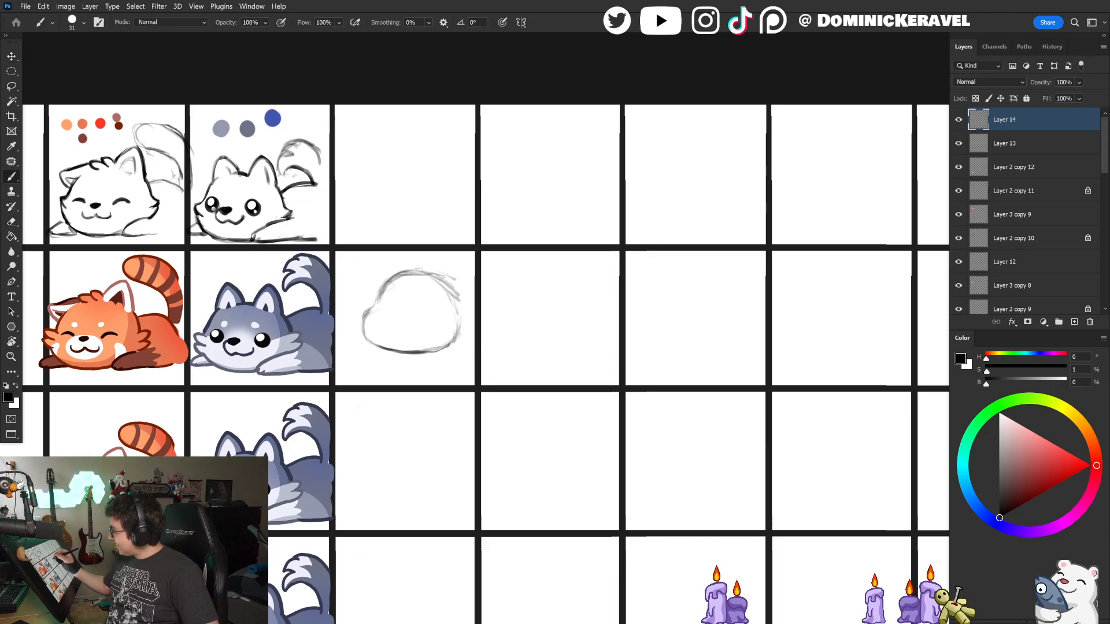
Step: Erase the stray strokes at the upper right of the head outline and redraw the crown's curve down that side
{"action": "key", "text": "e"}
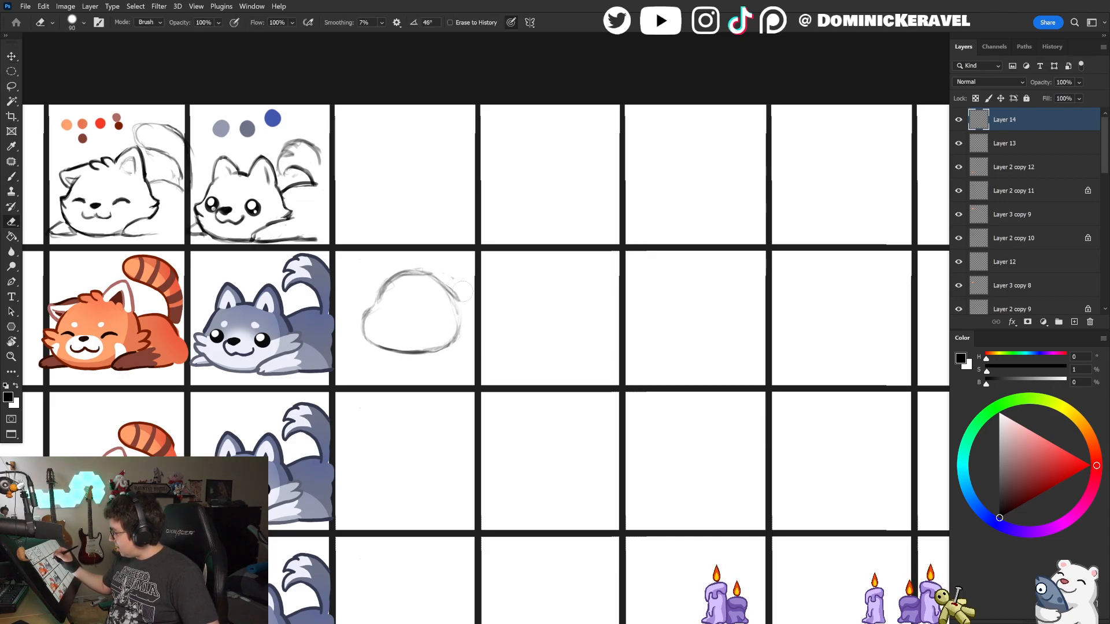
{"action": "key", "text": "b"}
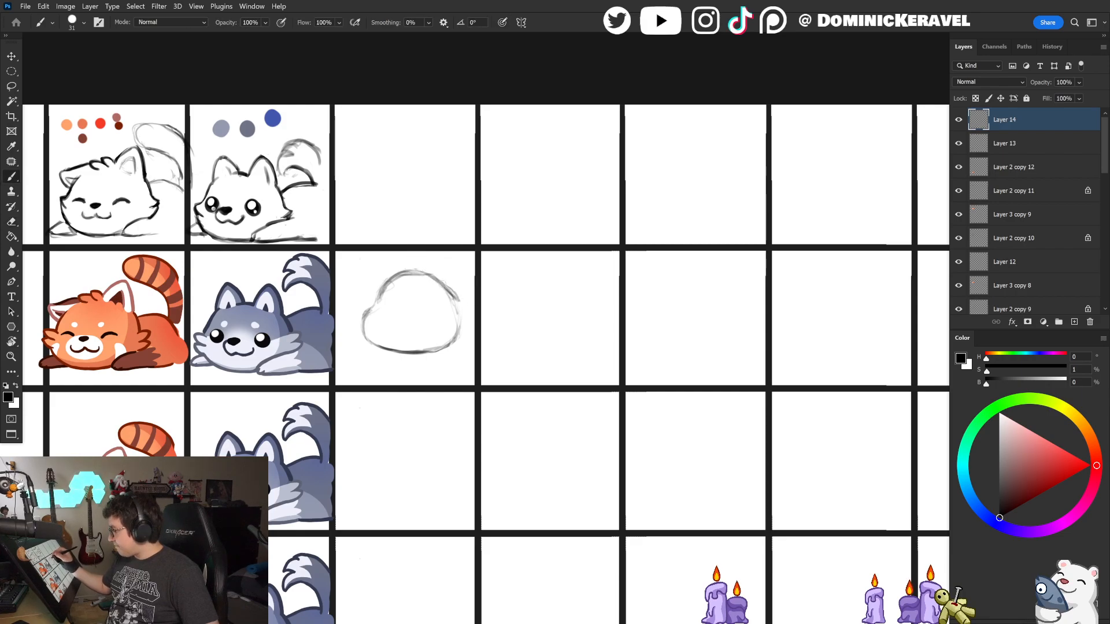
{"action": "key", "text": "e"}
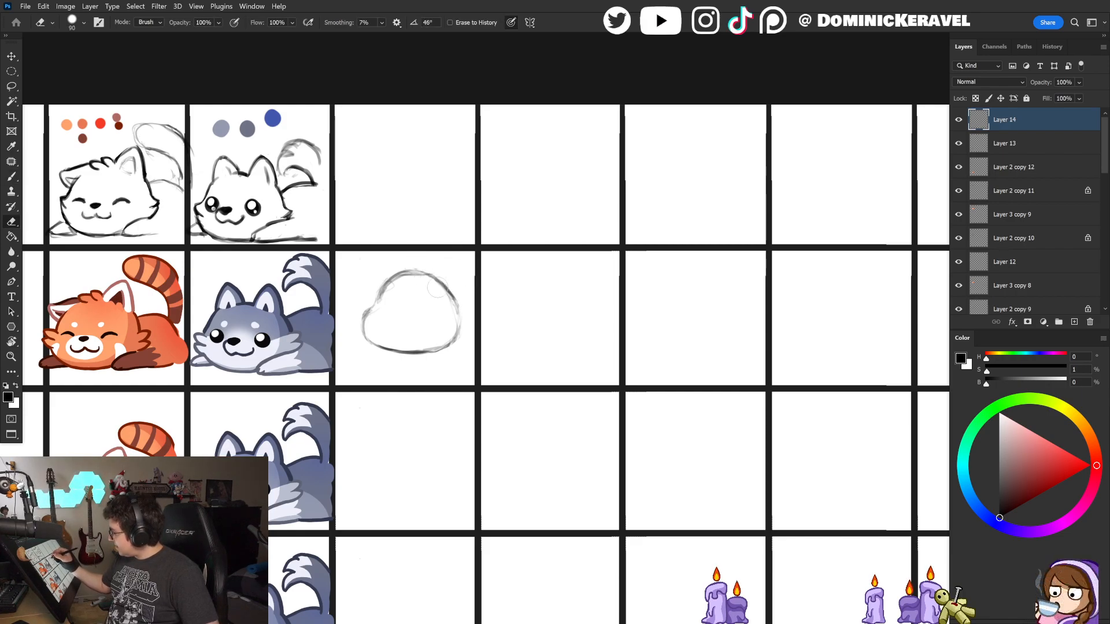
{"action": "key", "text": "b"}
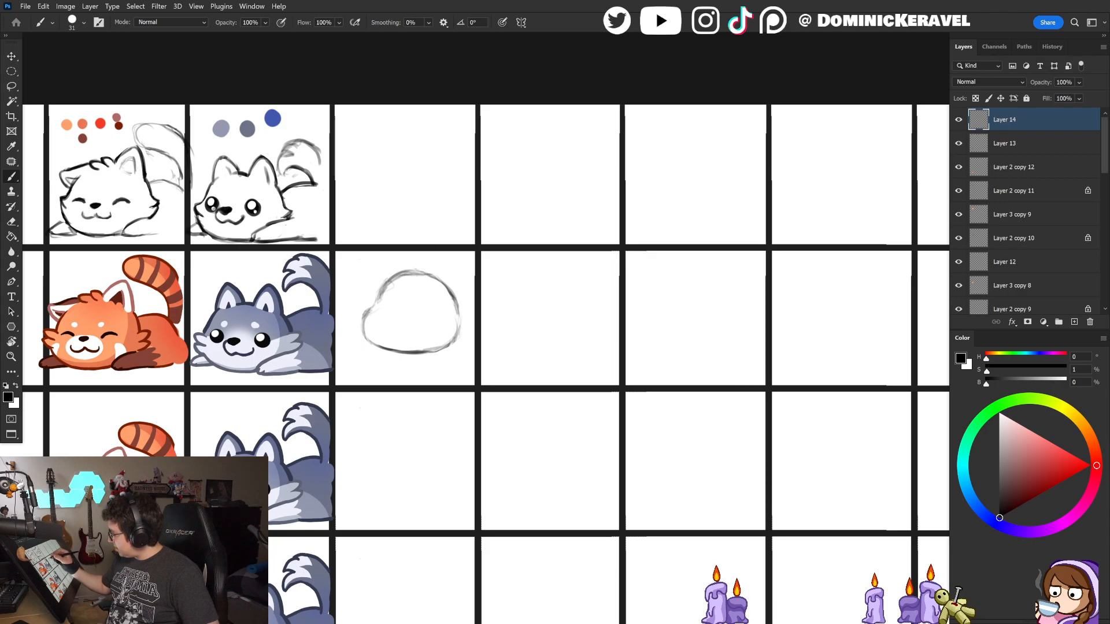
{"action": "key", "text": "e"}
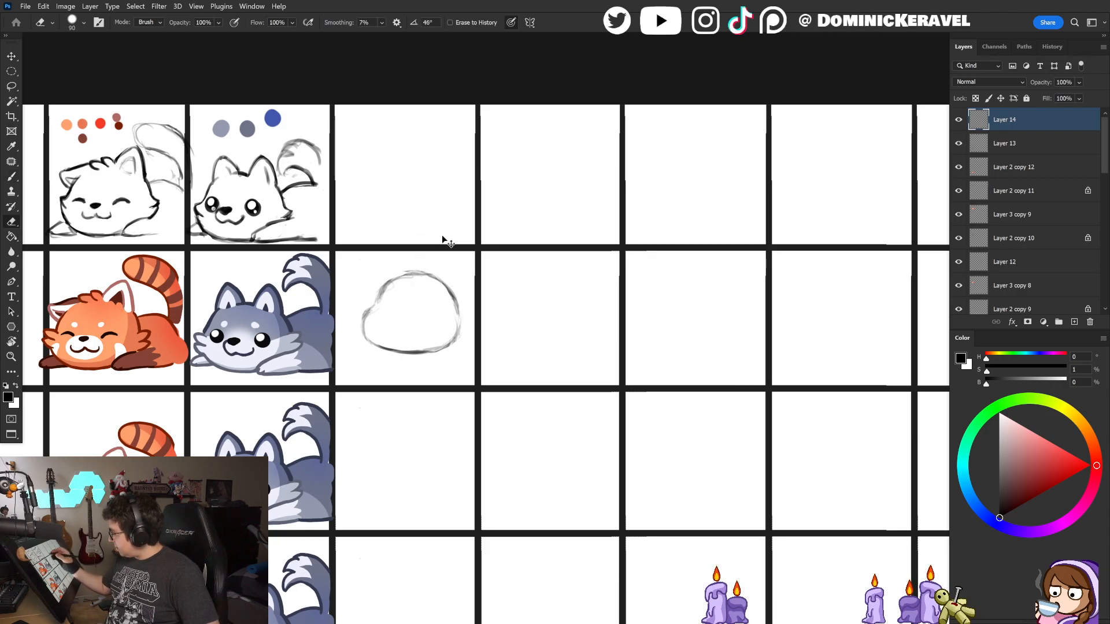
{"action": "key", "text": "v"}
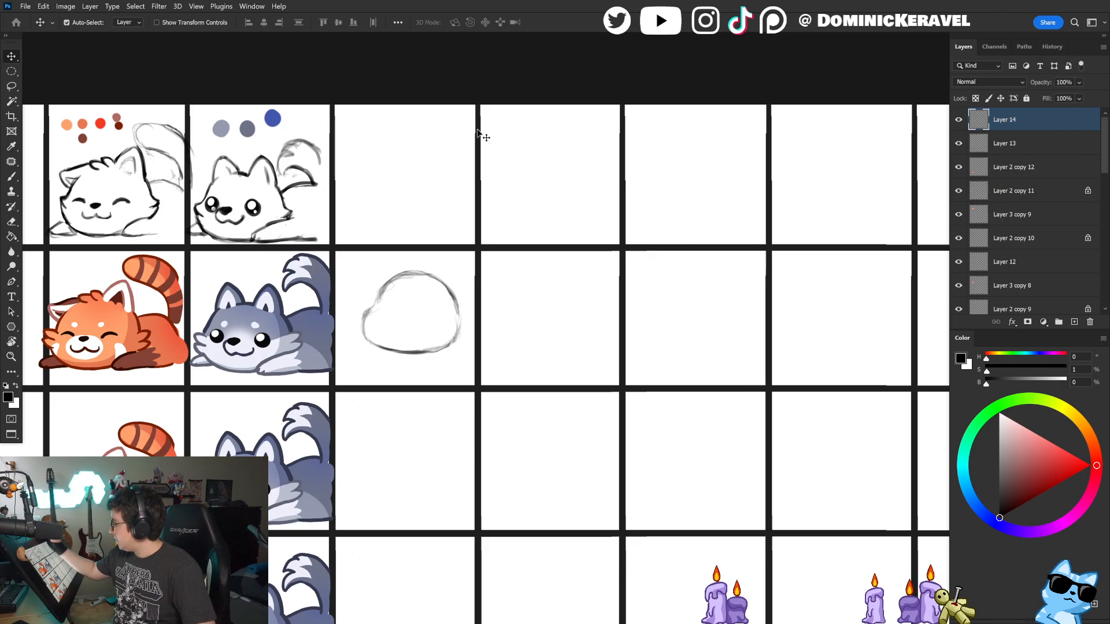
Step: Darken the head outline from the crown down to the right cheek and trim its rough outer edge
{"action": "left_click_drag", "start_coordinate": [439, 272], "coordinate": [341, 262]}
{"action": "key", "text": "e"}
{"action": "key", "text": "b"}
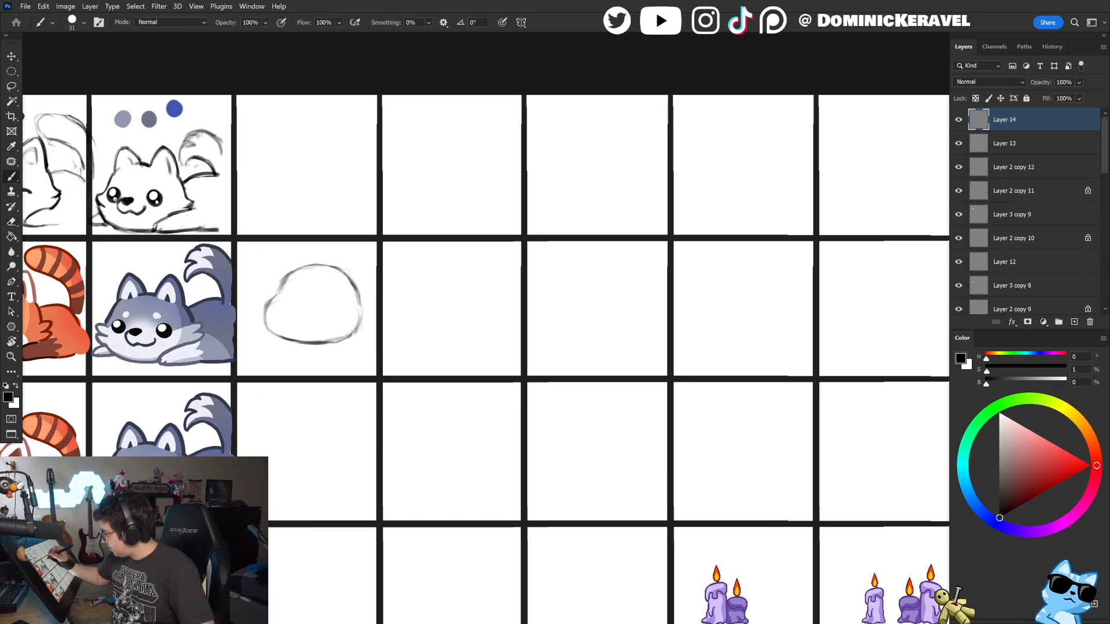
{"action": "mouse_move", "coordinate": [329, 267]}
{"action": "left_mouse_down"}
{"action": "mouse_move", "coordinate": [353, 288]}
{"action": "mouse_move", "coordinate": [359, 317]}
{"action": "left_mouse_up"}
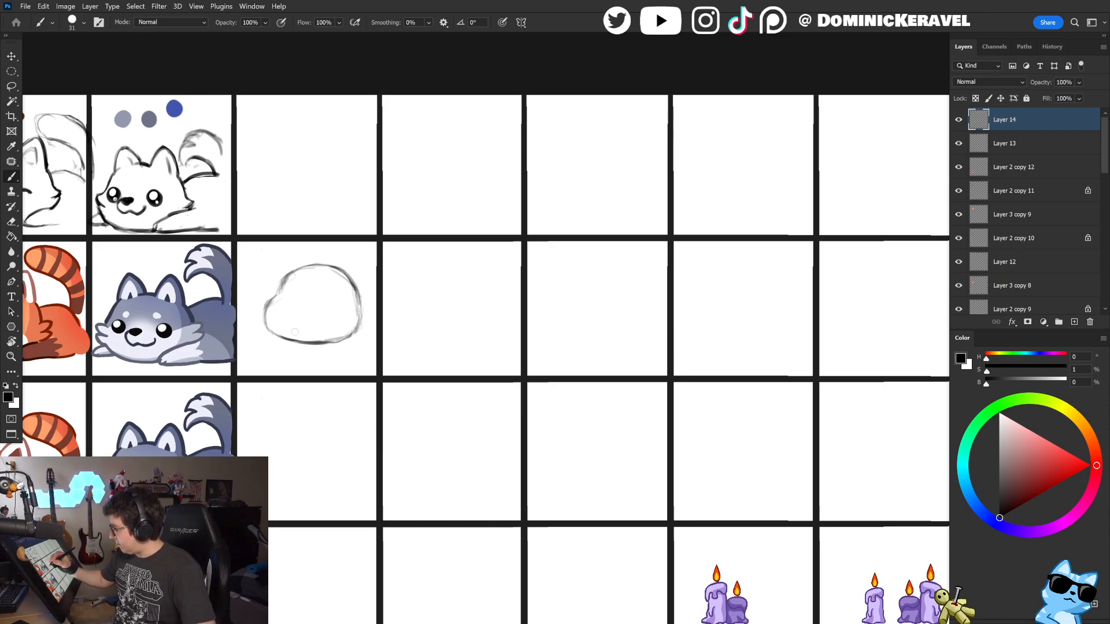
{"action": "key", "text": "e"}
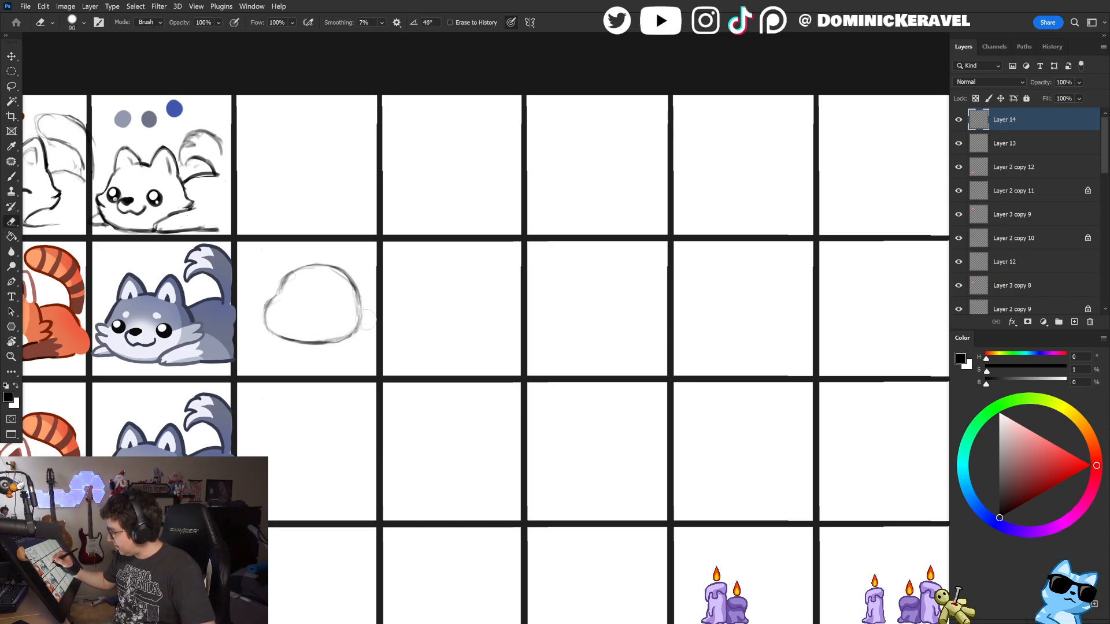
{"action": "key", "text": "v"}
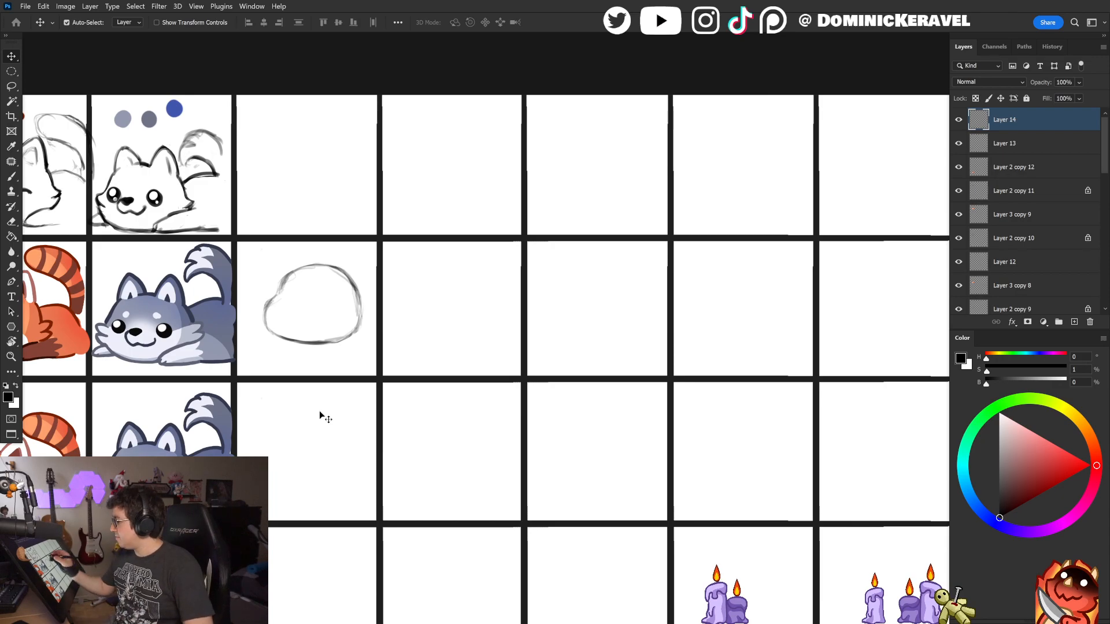
Step: Thin the inside of the right cheek line with the eraser and redraw the curve where it meets the chin
{"action": "key", "text": "b"}
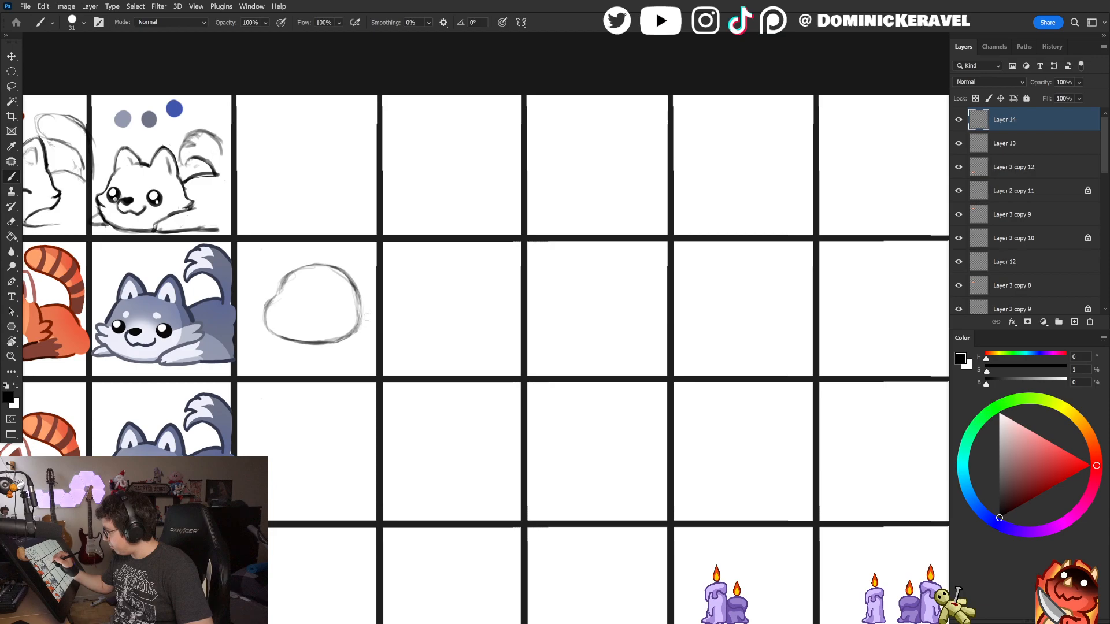
{"action": "left_click_drag", "start_coordinate": [352, 323], "coordinate": [417, 324]}
{"action": "key", "text": "e"}
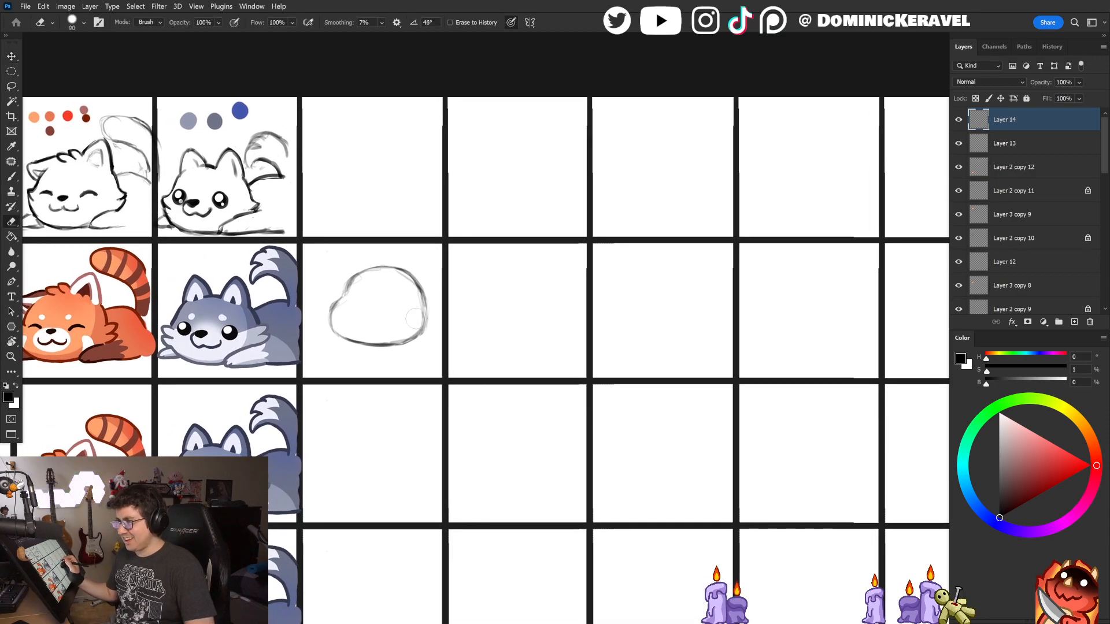
{"action": "key", "text": "b"}
{"action": "key", "text": "ctrl"}
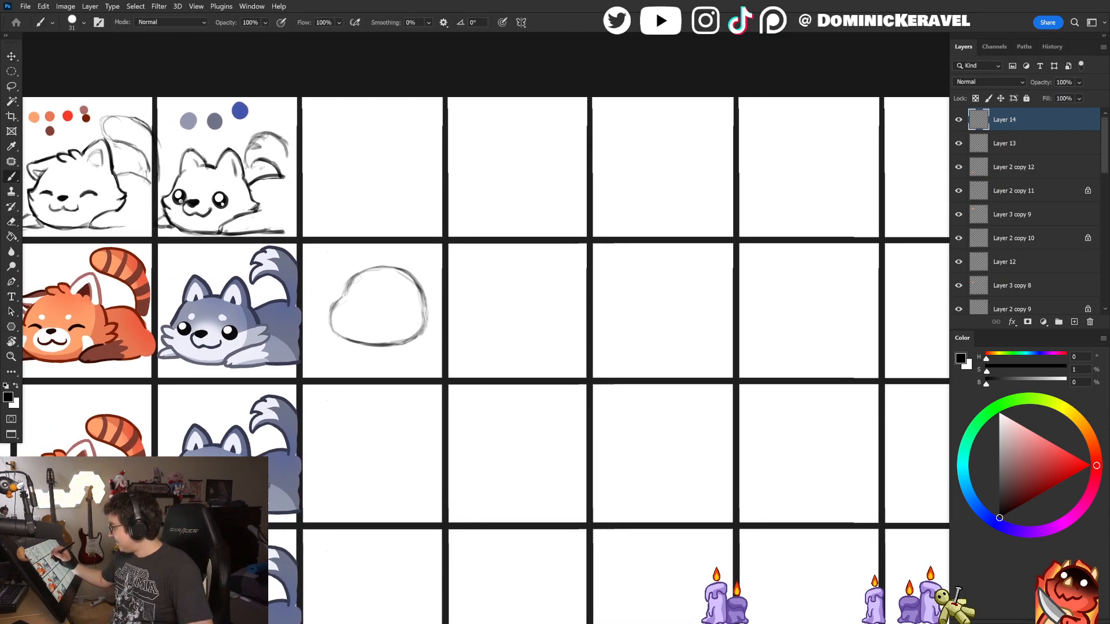
{"action": "left_click_drag", "start_coordinate": [418, 273], "coordinate": [363, 285]}
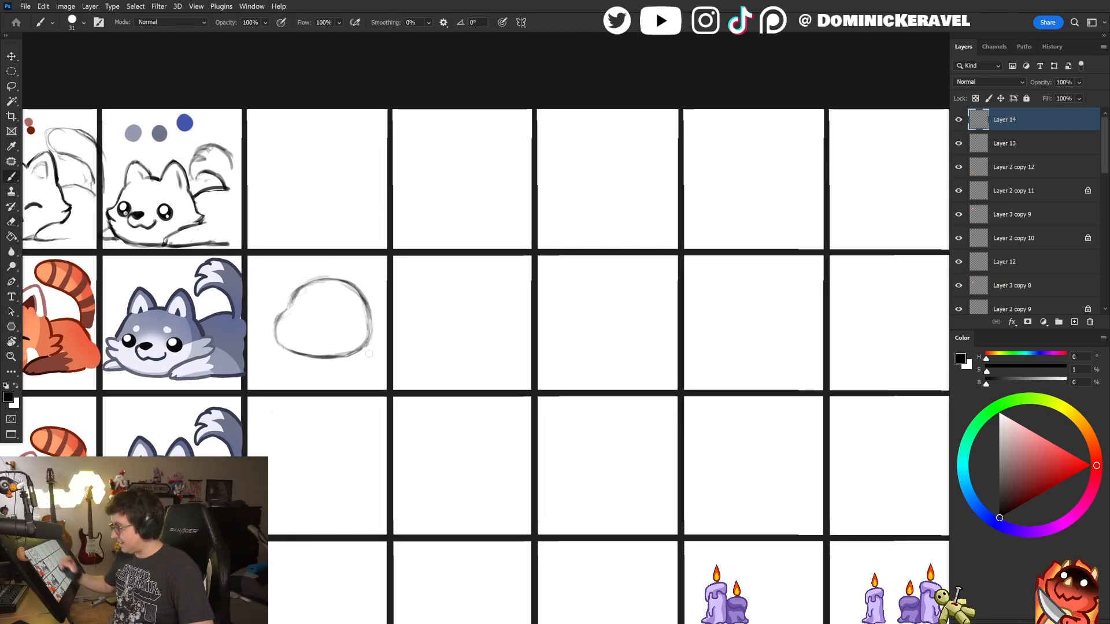
{"action": "key", "text": "v"}
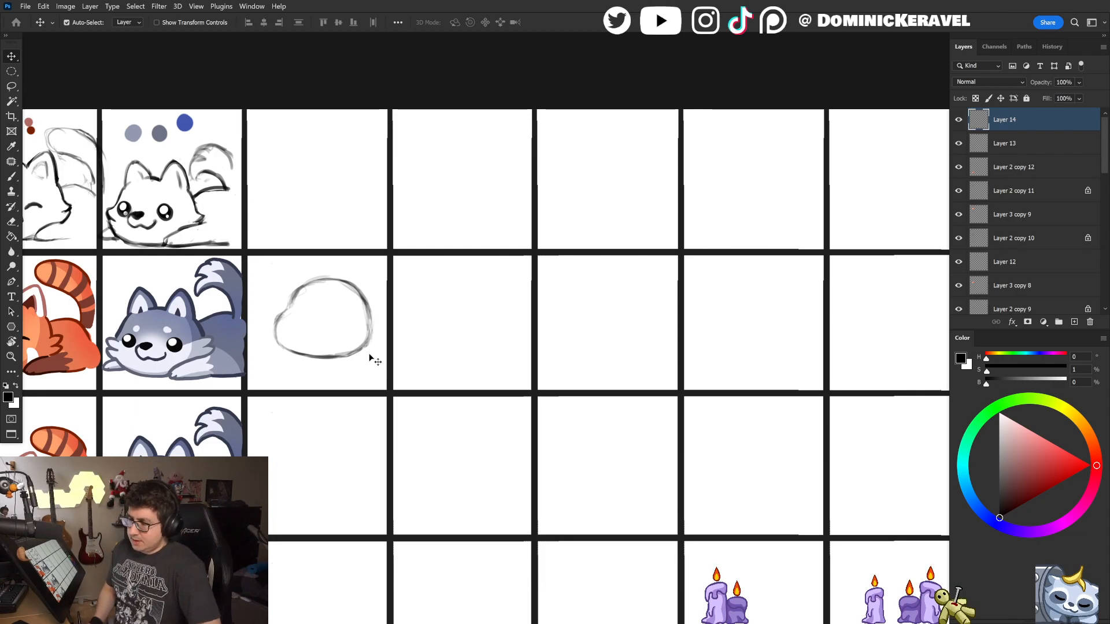
Step: Reselect the head sketch's layer and set the brush colour to a near-black grey at 10% brightness
{"action": "left_click", "coordinate": [350, 92]}
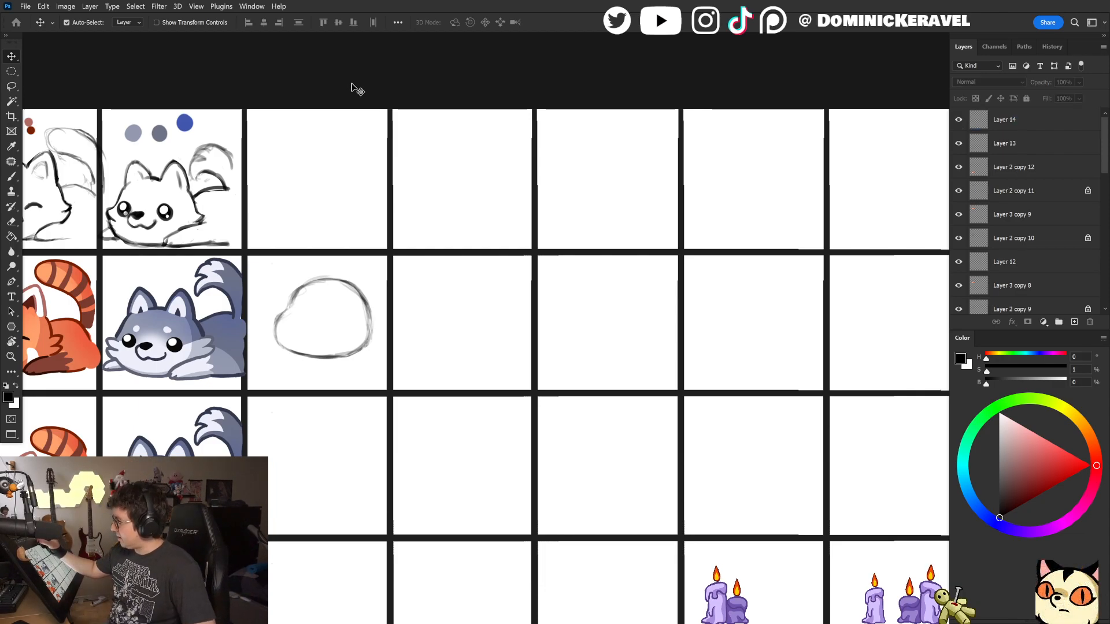
{"action": "key", "text": "e"}
{"action": "left_click", "coordinate": [366, 298], "text": "ctrl"}
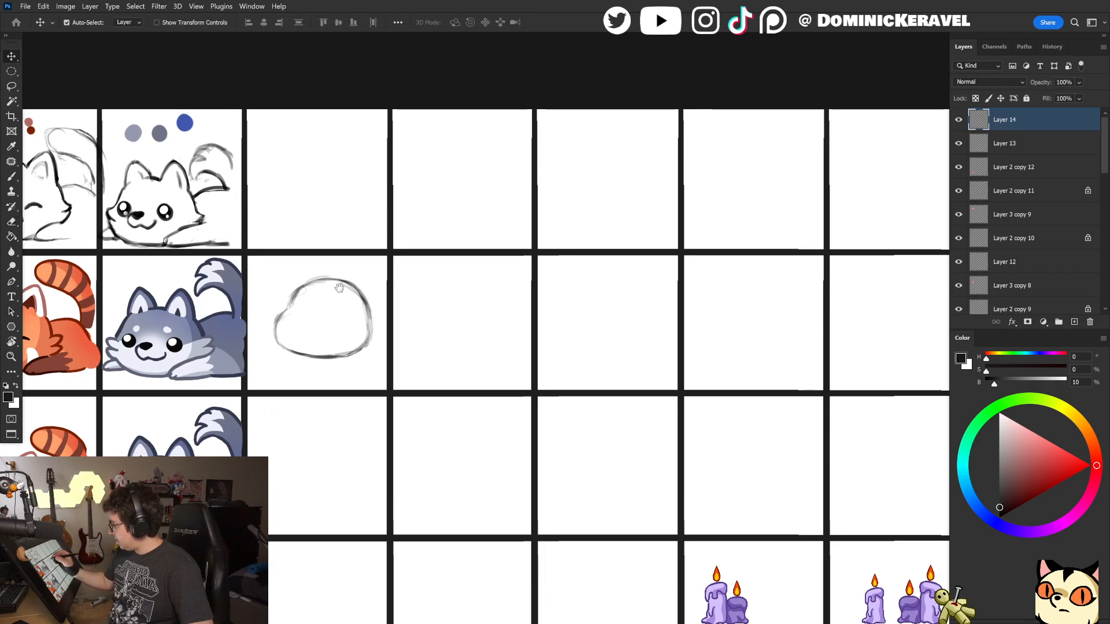
{"action": "left_click_drag", "start_coordinate": [337, 293], "coordinate": [463, 268]}
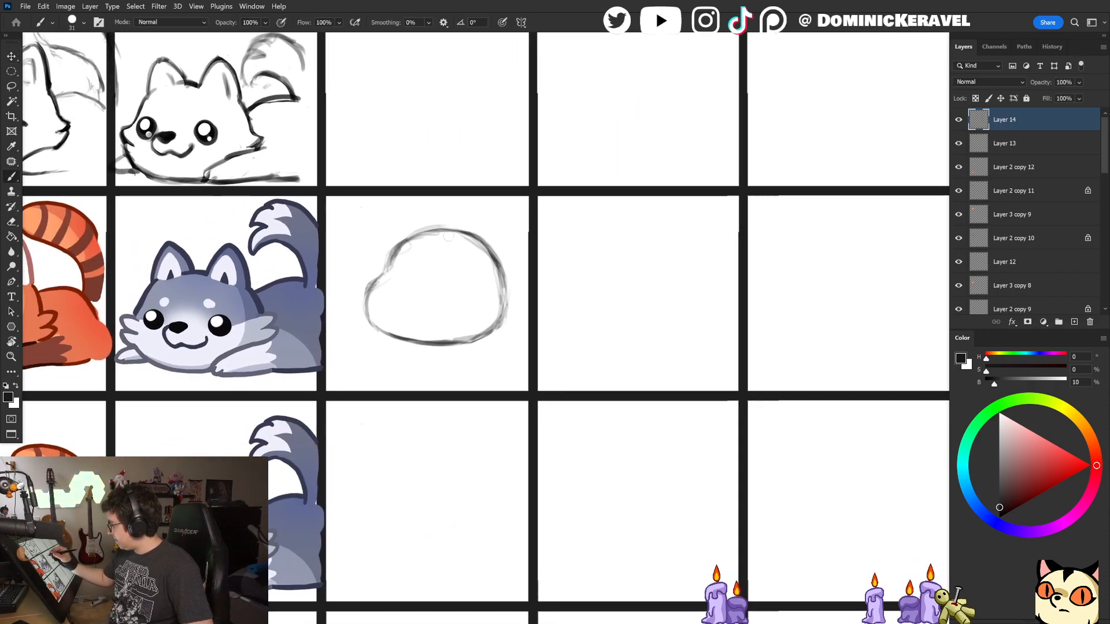
{"action": "key", "text": "b"}
{"action": "key", "text": "e"}
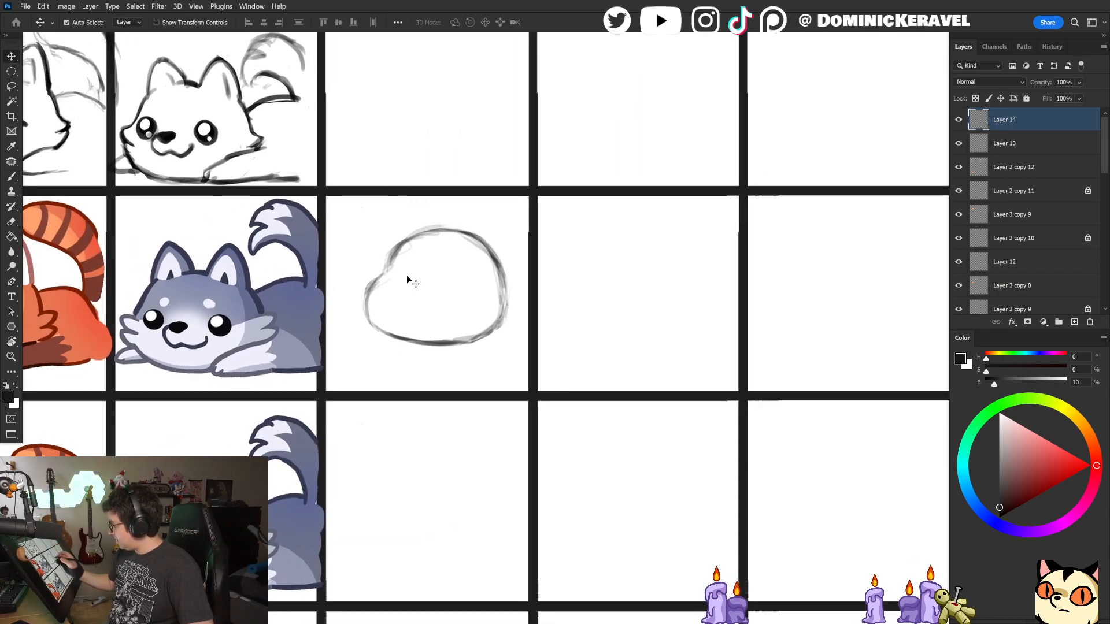
{"action": "left_click", "coordinate": [338, 219], "text": "ctrl"}
{"action": "left_click", "coordinate": [428, 229], "text": "ctrl"}
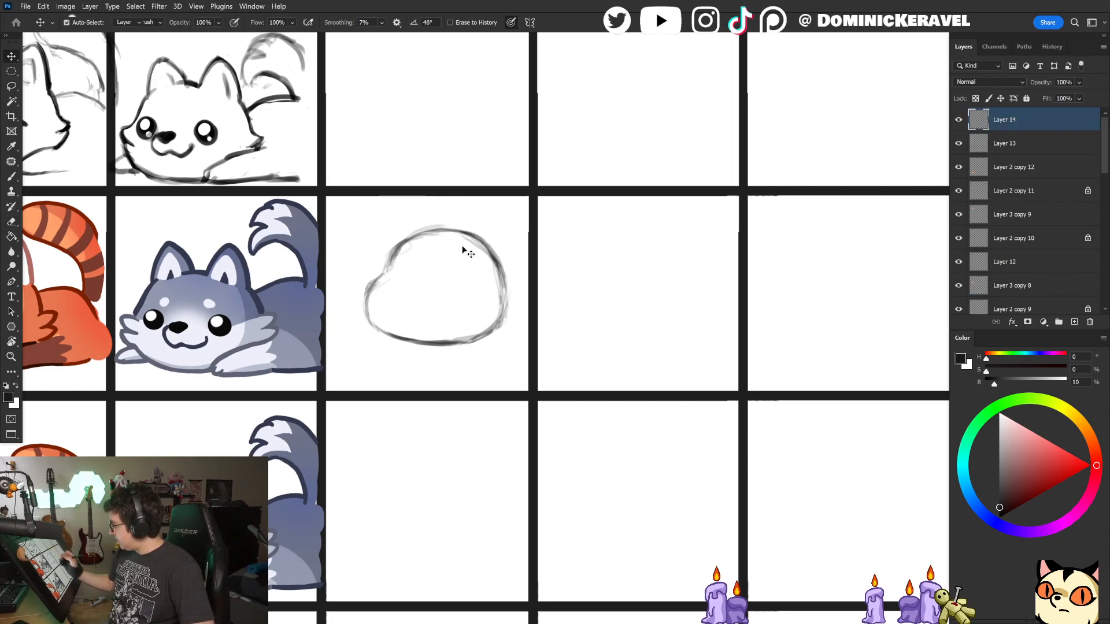
{"action": "key", "text": "v"}
{"action": "key", "text": "e"}
{"action": "key", "text": "v"}
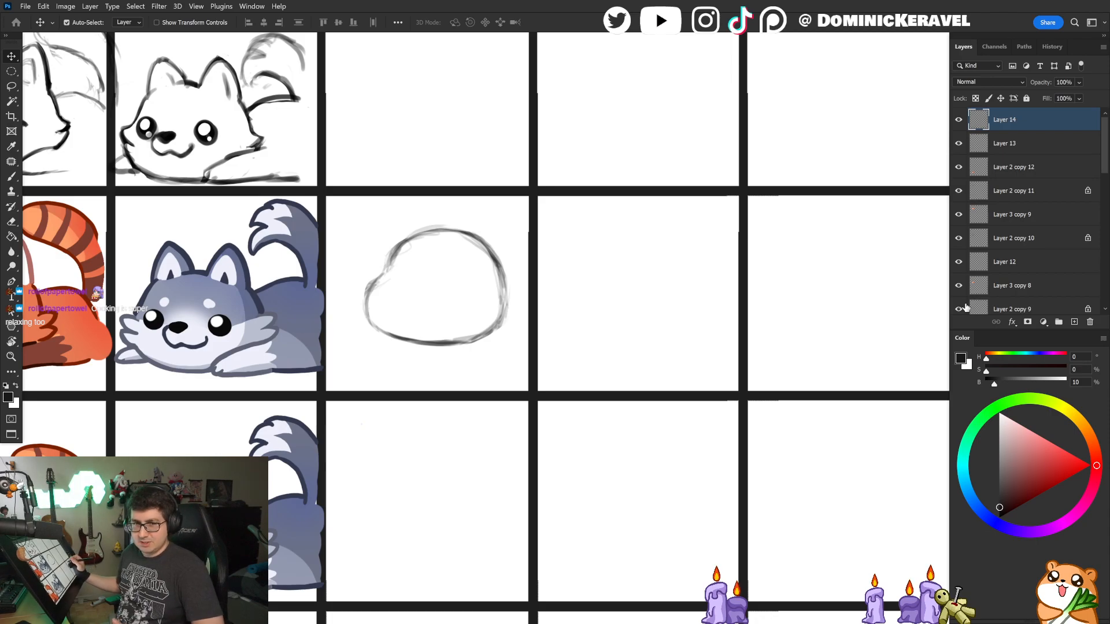
Step: Redraw the head's crown from the brow dent over the top and erase the loose strokes outside it
{"action": "key", "text": "b"}
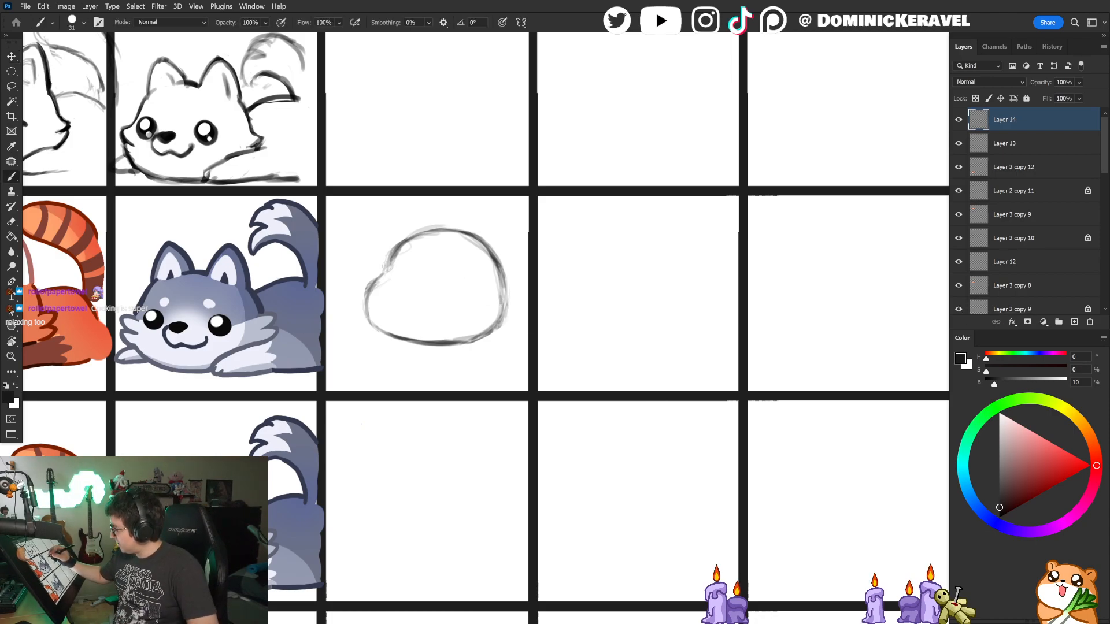
{"action": "mouse_move", "coordinate": [387, 266]}
{"action": "left_mouse_down"}
{"action": "mouse_move", "coordinate": [423, 231]}
{"action": "mouse_move", "coordinate": [482, 222]}
{"action": "left_mouse_up"}
{"action": "key", "text": "e"}
{"action": "mouse_move", "coordinate": [407, 222]}
{"action": "left_mouse_down"}
{"action": "mouse_move", "coordinate": [474, 225]}
{"action": "mouse_move", "coordinate": [381, 262]}
{"action": "left_mouse_up"}
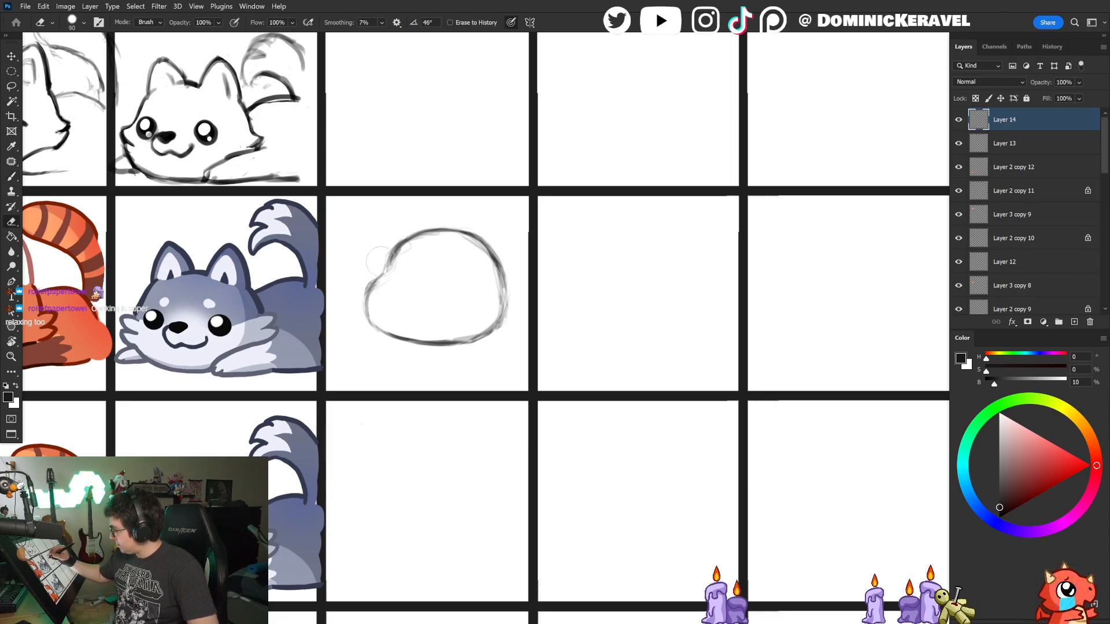
{"action": "key", "text": "b"}
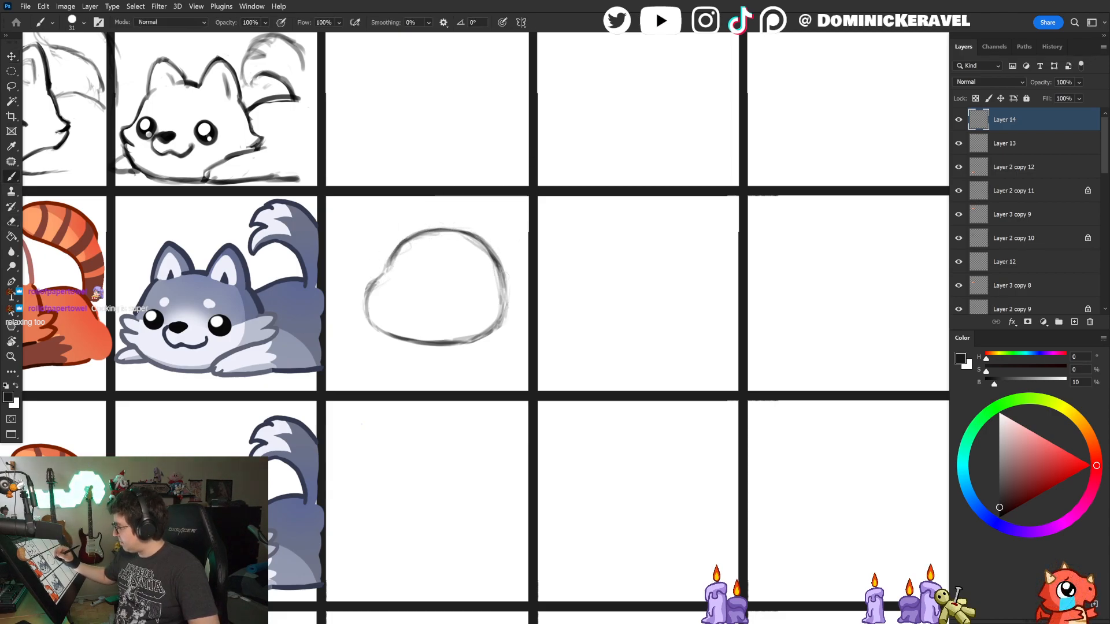
{"action": "key", "text": "v"}
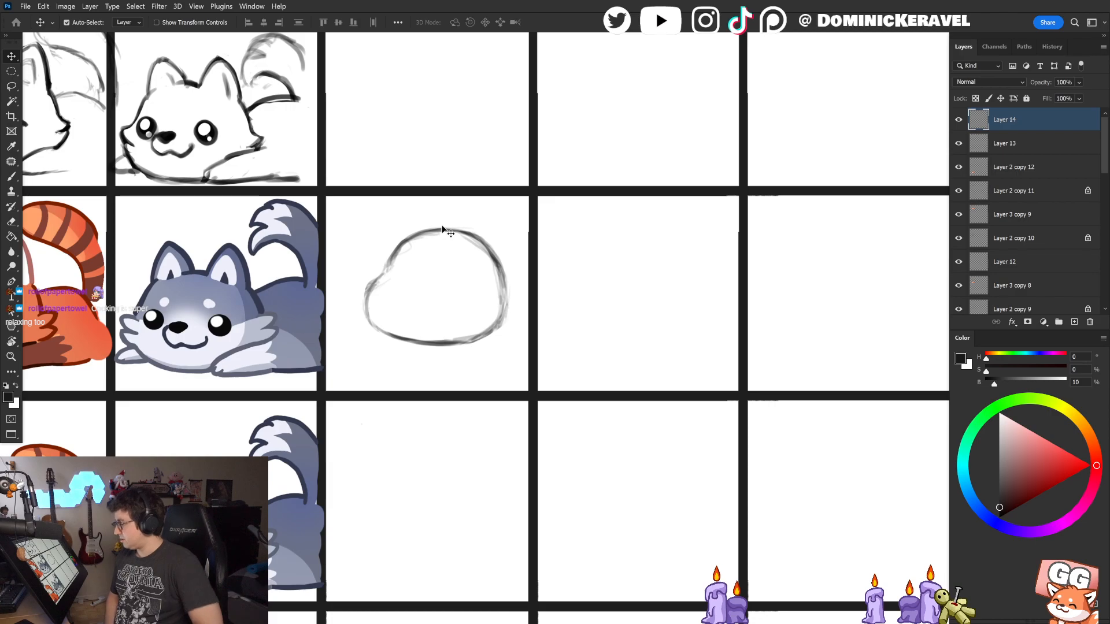
Step: Strengthen the head outline along the underside and around the lower right of the jaw
{"action": "mouse_move", "coordinate": [464, 316]}
{"action": "left_mouse_down"}
{"action": "mouse_move", "coordinate": [434, 384]}
{"action": "mouse_move", "coordinate": [391, 422]}
{"action": "mouse_move", "coordinate": [419, 432]}
{"action": "mouse_move", "coordinate": [438, 423]}
{"action": "mouse_move", "coordinate": [410, 443]}
{"action": "mouse_move", "coordinate": [418, 453]}
{"action": "mouse_move", "coordinate": [398, 430]}
{"action": "left_mouse_up"}
{"action": "key", "text": "e"}
{"action": "key", "text": "ctrl+z"}
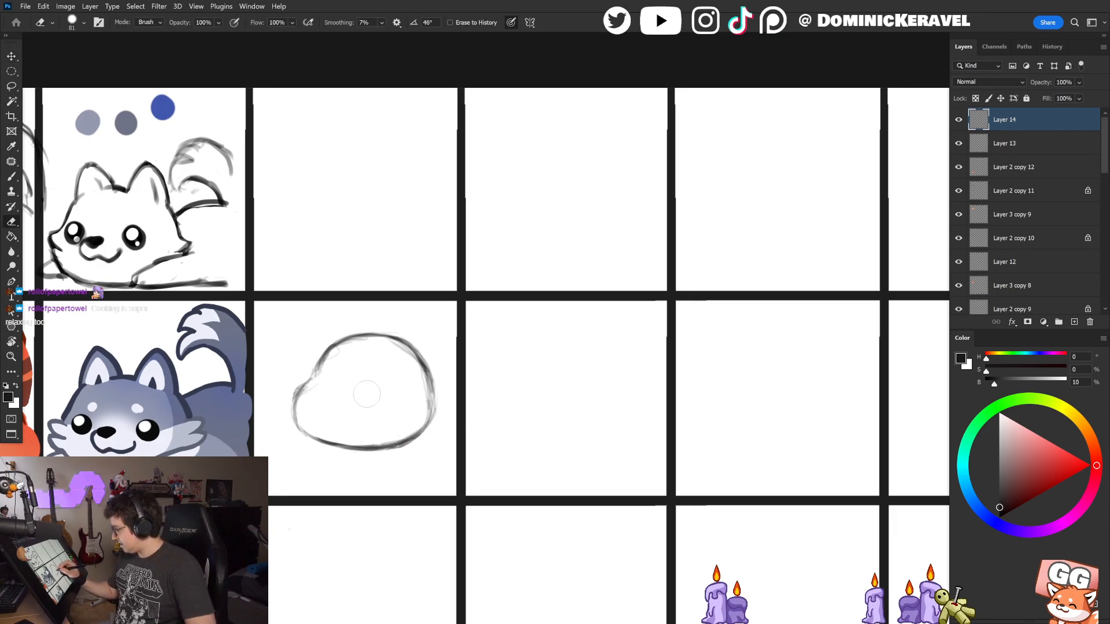
{"action": "key", "text": "v"}
{"action": "mouse_move", "coordinate": [464, 393]}
{"action": "left_mouse_down"}
{"action": "mouse_move", "coordinate": [421, 416]}
{"action": "mouse_move", "coordinate": [417, 403]}
{"action": "mouse_move", "coordinate": [385, 415]}
{"action": "left_mouse_up"}
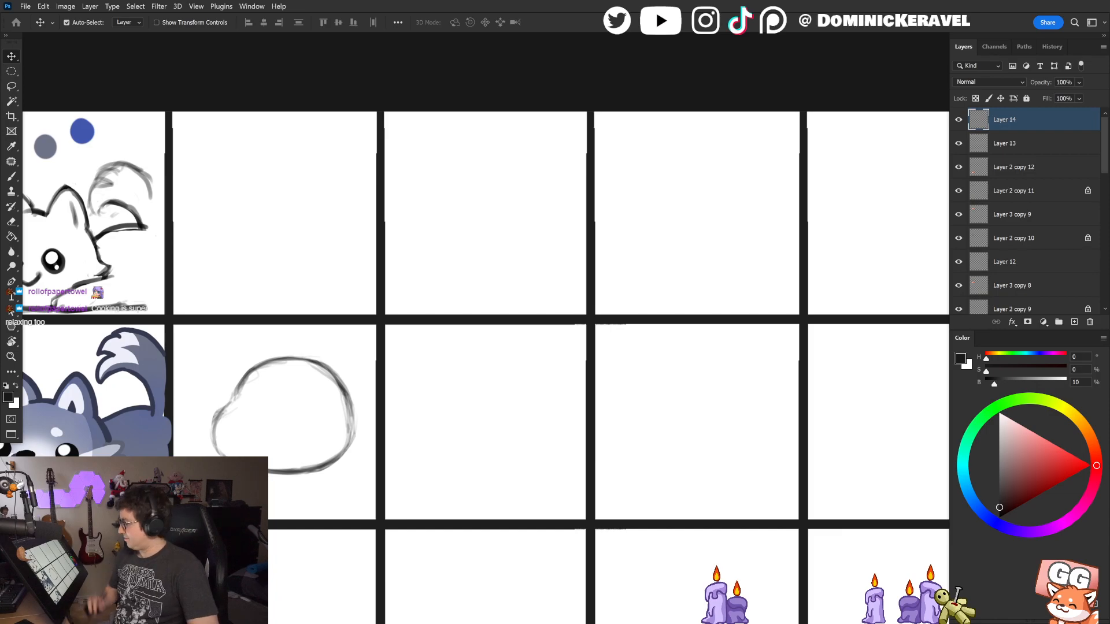
{"action": "key", "text": "e"}
{"action": "key", "text": "b"}
{"action": "left_click_drag", "start_coordinate": [352, 389], "coordinate": [442, 326]}
{"action": "left_click_drag", "start_coordinate": [561, 308], "coordinate": [672, 260]}
{"action": "left_click_drag", "start_coordinate": [491, 363], "coordinate": [543, 355]}
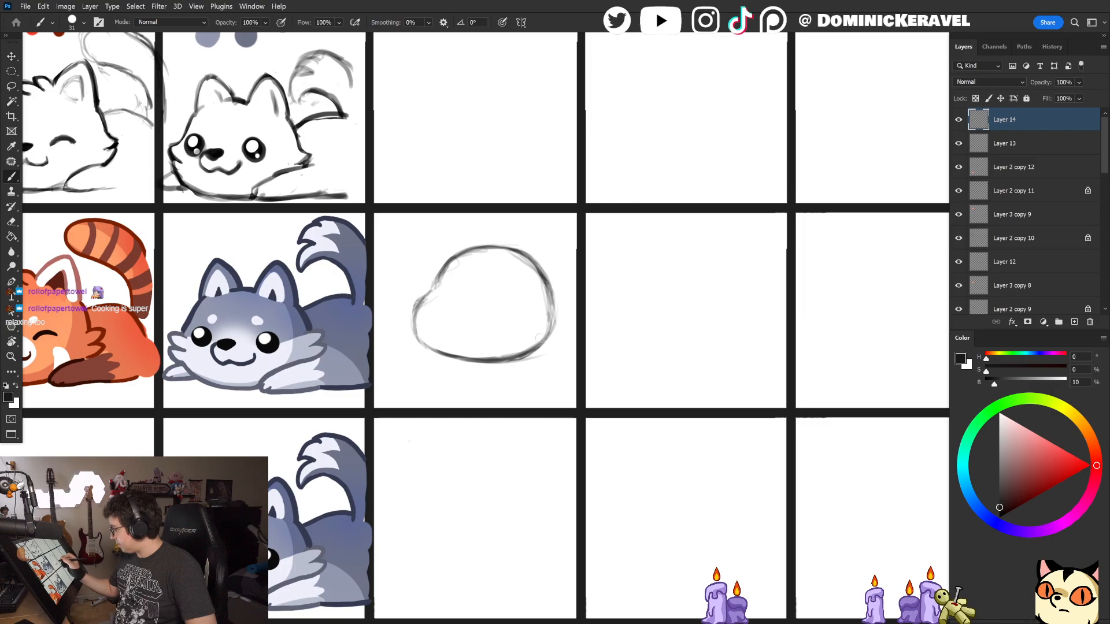
Step: Try to sketch a double-ringed oval snout with two nostrils low on the face
{"action": "left_click_drag", "start_coordinate": [461, 302], "coordinate": [464, 302]}
{"action": "left_click_drag", "start_coordinate": [442, 299], "coordinate": [438, 319]}
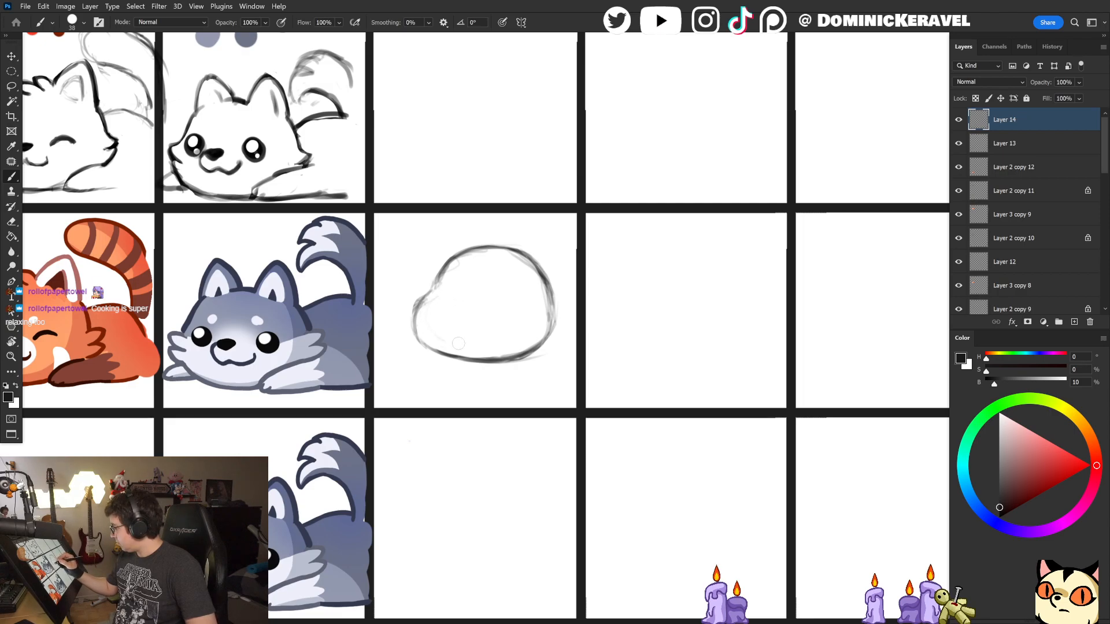
{"action": "mouse_move", "coordinate": [458, 343]}
{"action": "left_mouse_down"}
{"action": "mouse_move", "coordinate": [506, 334]}
{"action": "mouse_move", "coordinate": [492, 305]}
{"action": "mouse_move", "coordinate": [458, 298]}
{"action": "mouse_move", "coordinate": [449, 337]}
{"action": "mouse_move", "coordinate": [495, 333]}
{"action": "mouse_move", "coordinate": [484, 305]}
{"action": "mouse_move", "coordinate": [431, 305]}
{"action": "mouse_move", "coordinate": [461, 347]}
{"action": "mouse_move", "coordinate": [502, 301]}
{"action": "mouse_move", "coordinate": [422, 323]}
{"action": "mouse_move", "coordinate": [472, 325]}
{"action": "left_mouse_up"}
{"action": "key", "text": "ctrl+z"}
{"action": "left_click_drag", "start_coordinate": [448, 315], "coordinate": [446, 327]}
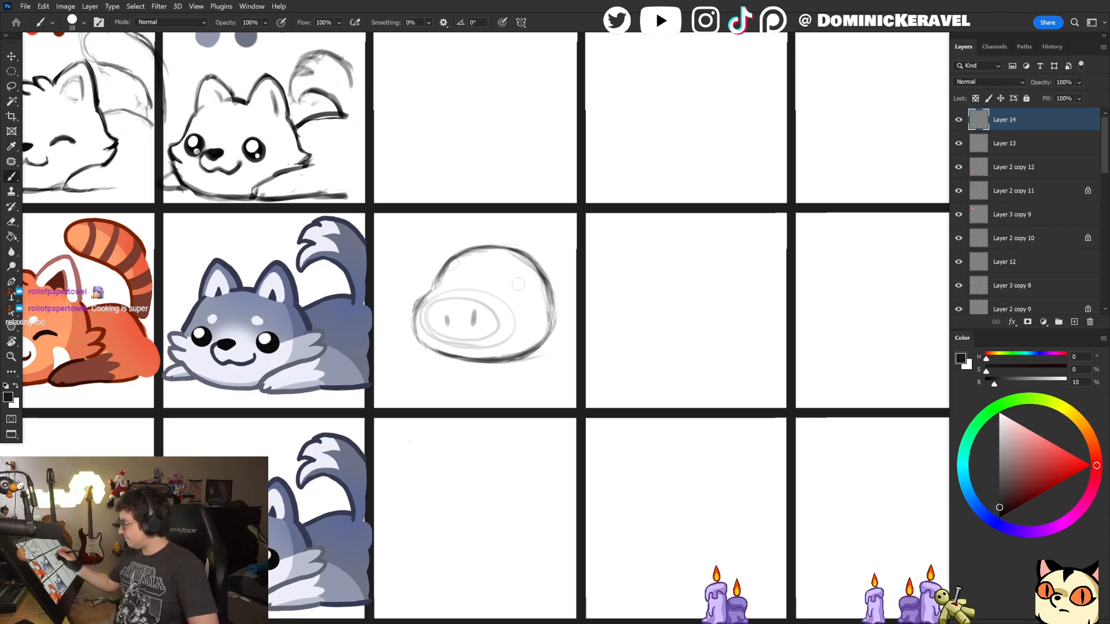
{"action": "key", "text": "ctrl+z"}
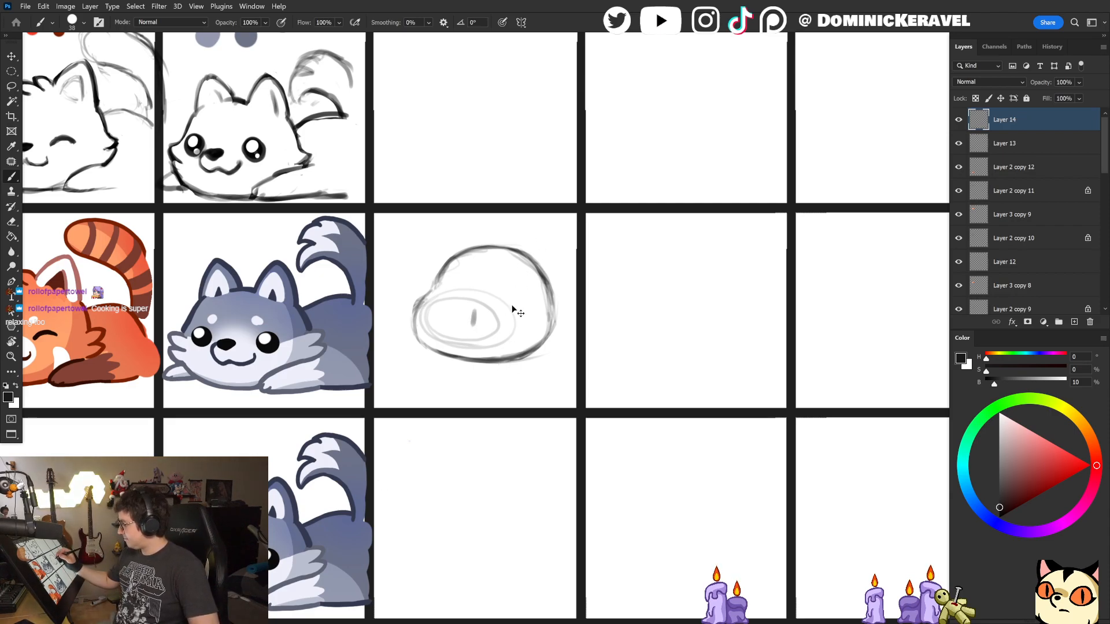
{"action": "key", "text": "ctrl+z"}
{"action": "key", "text": "ctrl+z"}
Step: Sketch two small round grey eyes across the middle of the face, one beside the brow dent
{"action": "mouse_move", "coordinate": [492, 300]}
{"action": "left_mouse_down"}
{"action": "mouse_move", "coordinate": [496, 309]}
{"action": "mouse_move", "coordinate": [443, 297]}
{"action": "mouse_move", "coordinate": [498, 307]}
{"action": "left_mouse_up"}
{"action": "key", "text": "ctrl+z"}
{"action": "key", "text": "e"}
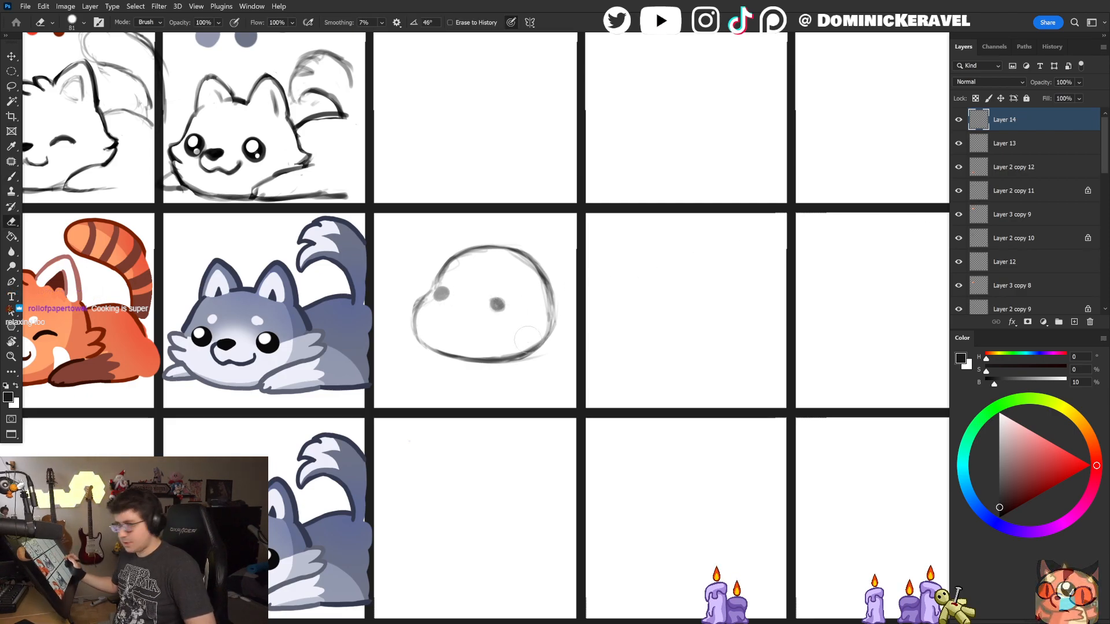
{"action": "key", "text": "v"}
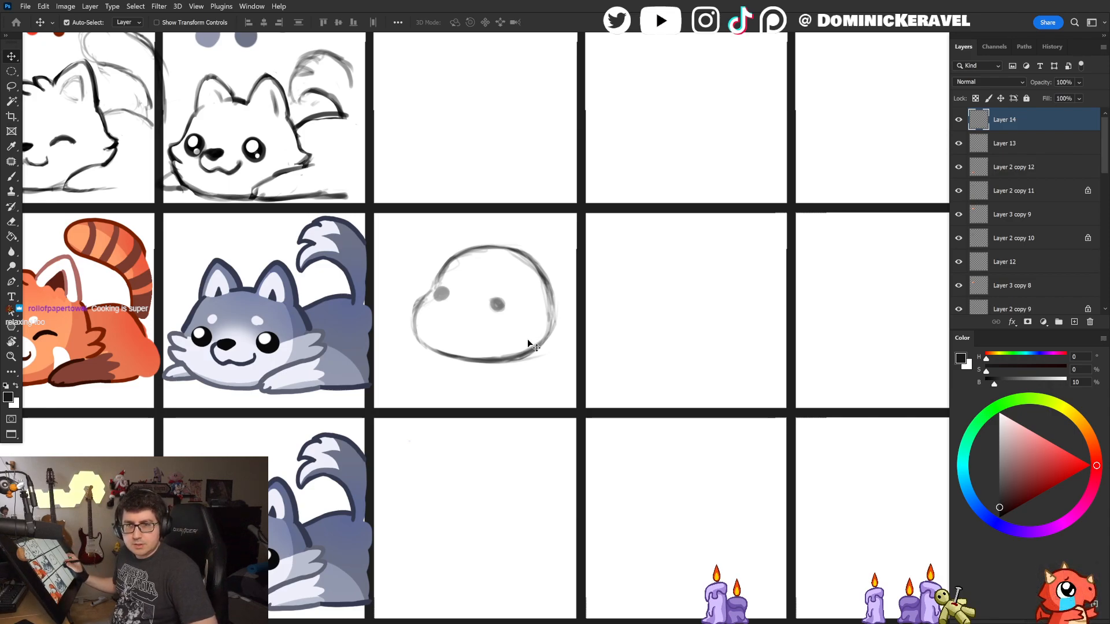
{"action": "key", "text": "b"}
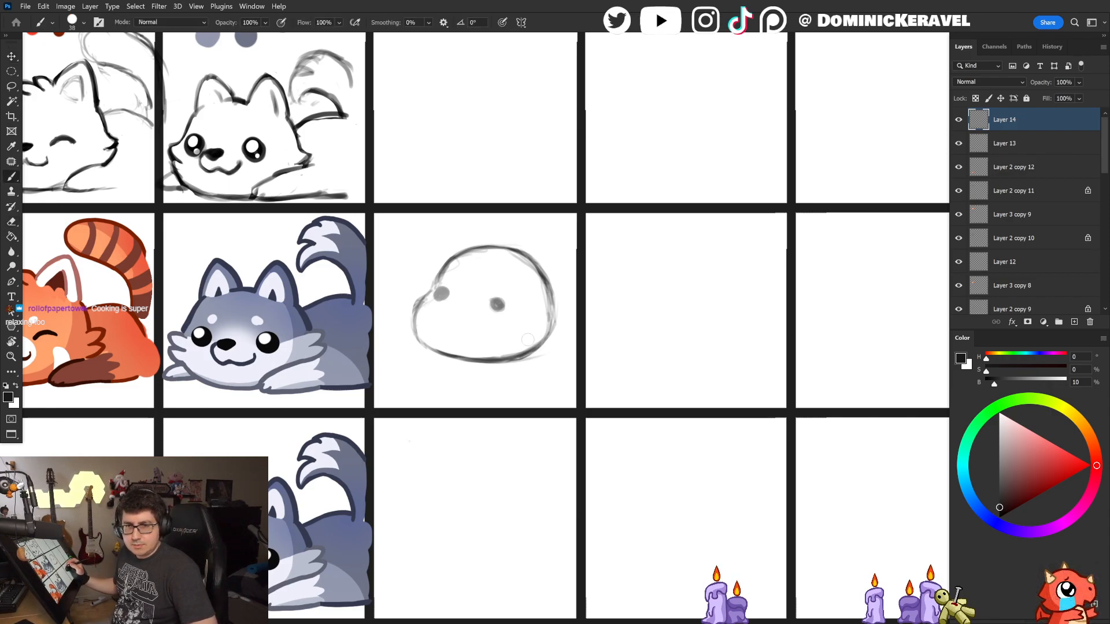
Step: Sketch a wide oval snout below and between the two eyes, undoing the rejected strokes
{"action": "mouse_move", "coordinate": [454, 309]}
{"action": "left_mouse_down"}
{"action": "mouse_move", "coordinate": [442, 335]}
{"action": "mouse_move", "coordinate": [487, 332]}
{"action": "mouse_move", "coordinate": [457, 346]}
{"action": "mouse_move", "coordinate": [497, 334]}
{"action": "mouse_move", "coordinate": [466, 303]}
{"action": "mouse_move", "coordinate": [446, 348]}
{"action": "mouse_move", "coordinate": [437, 339]}
{"action": "mouse_move", "coordinate": [483, 351]}
{"action": "mouse_move", "coordinate": [431, 315]}
{"action": "mouse_move", "coordinate": [471, 352]}
{"action": "mouse_move", "coordinate": [498, 318]}
{"action": "mouse_move", "coordinate": [430, 339]}
{"action": "left_mouse_up"}
{"action": "key", "text": "ctrl+z"}
{"action": "key", "text": "ctrl+z"}
{"action": "key", "text": "ctrl+z"}
{"action": "key", "text": "ctrl+z"}
{"action": "key", "text": "ctrl+z"}
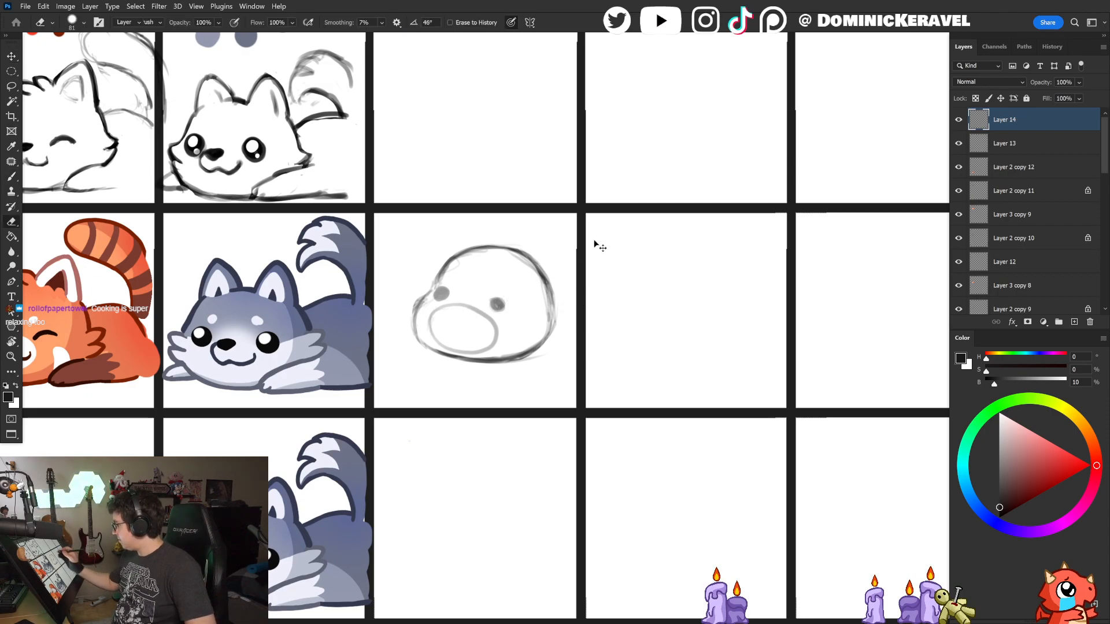
Step: Sketch two small folded ears on the upper corners of the head, erasing stray lines around them
{"action": "left_click_drag", "start_coordinate": [548, 272], "coordinate": [551, 280]}
{"action": "mouse_move", "coordinate": [530, 284]}
{"action": "left_mouse_down"}
{"action": "mouse_move", "coordinate": [547, 267]}
{"action": "mouse_move", "coordinate": [519, 271]}
{"action": "mouse_move", "coordinate": [542, 267]}
{"action": "mouse_move", "coordinate": [551, 282]}
{"action": "mouse_move", "coordinate": [520, 268]}
{"action": "mouse_move", "coordinate": [555, 267]}
{"action": "mouse_move", "coordinate": [540, 268]}
{"action": "mouse_move", "coordinate": [545, 285]}
{"action": "mouse_move", "coordinate": [548, 261]}
{"action": "mouse_move", "coordinate": [529, 270]}
{"action": "mouse_move", "coordinate": [550, 284]}
{"action": "left_mouse_up"}
{"action": "key", "text": "e"}
{"action": "key", "text": "b"}
{"action": "key", "text": "e"}
{"action": "key", "text": "b"}
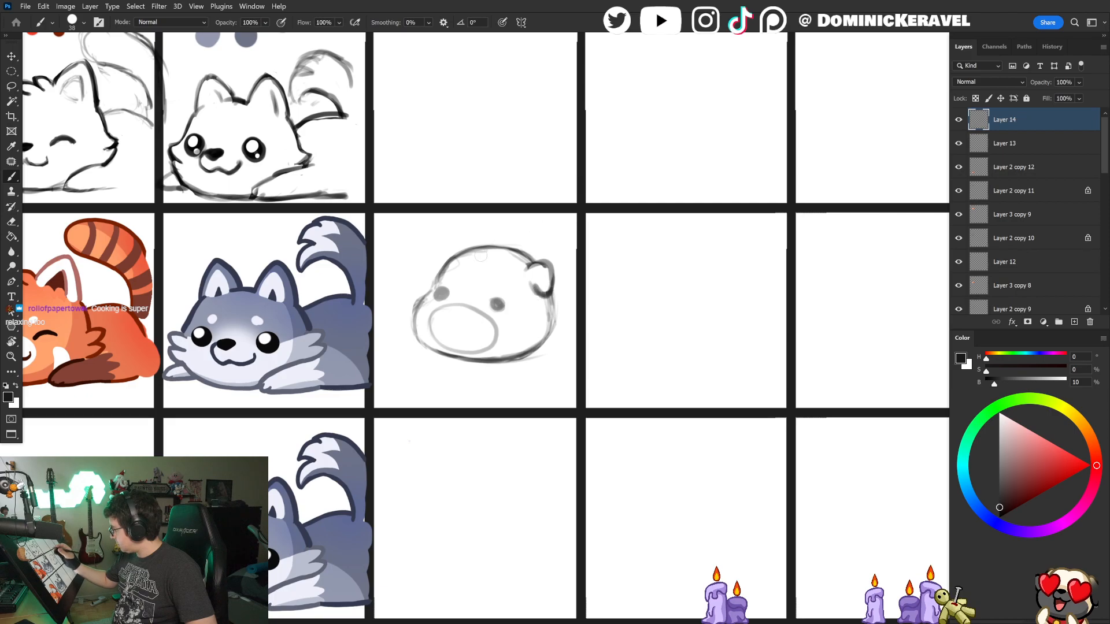
{"action": "mouse_move", "coordinate": [455, 253]}
{"action": "left_mouse_down"}
{"action": "mouse_move", "coordinate": [446, 244]}
{"action": "mouse_move", "coordinate": [428, 268]}
{"action": "mouse_move", "coordinate": [430, 257]}
{"action": "left_mouse_up"}
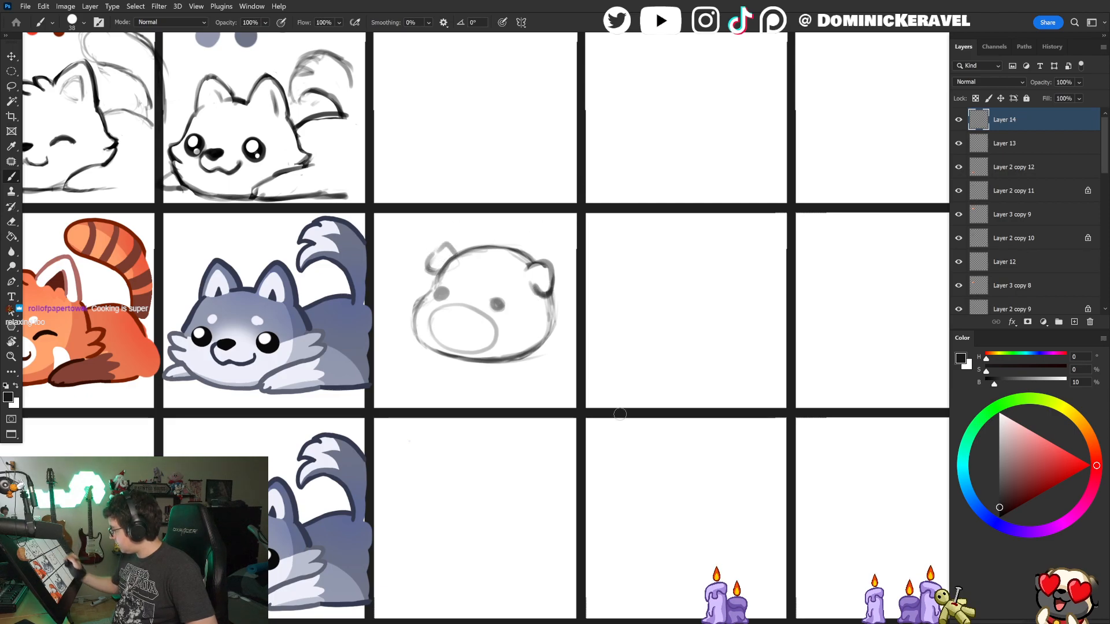
Step: Darken the larger eye's centre and refine the head outline along the cheek below the nearer ear
{"action": "mouse_move", "coordinate": [500, 304]}
{"action": "left_mouse_down"}
{"action": "mouse_move", "coordinate": [556, 319]}
{"action": "mouse_move", "coordinate": [564, 309]}
{"action": "mouse_move", "coordinate": [563, 330]}
{"action": "mouse_move", "coordinate": [545, 340]}
{"action": "left_mouse_up"}
{"action": "key", "text": "e"}
{"action": "key", "text": "b"}
{"action": "key", "text": "e"}
{"action": "key", "text": "b"}
{"action": "left_click_drag", "start_coordinate": [550, 300], "coordinate": [547, 354]}
{"action": "key", "text": "e"}
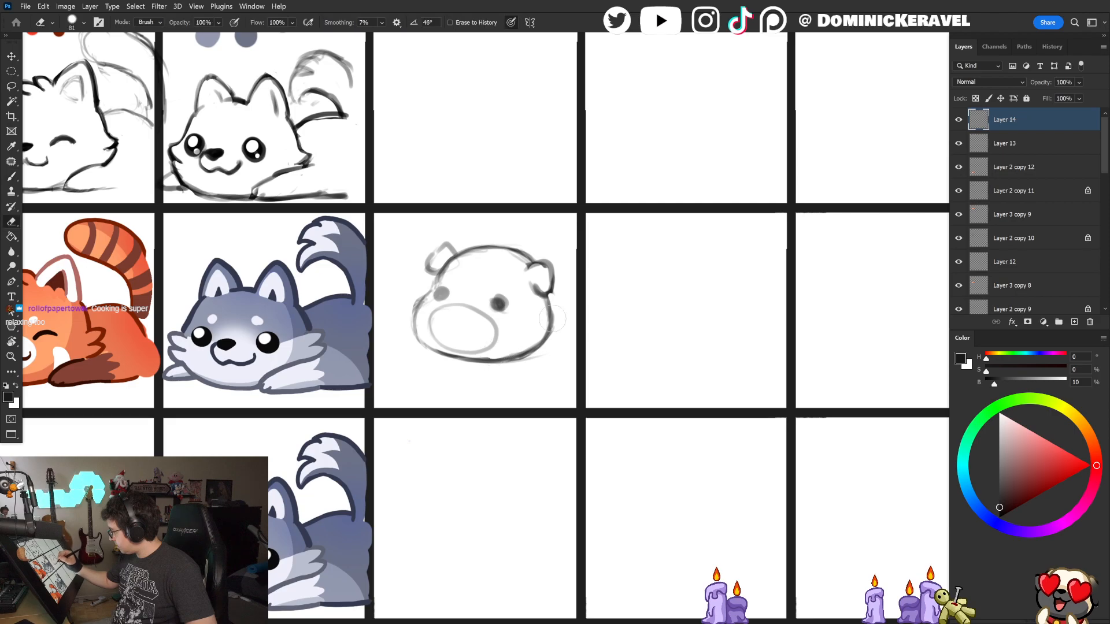
{"action": "key", "text": "b"}
Step: Sketch two nostrils inside the oval snout and erase them down to small dots
{"action": "mouse_move", "coordinate": [472, 327]}
{"action": "left_mouse_down"}
{"action": "mouse_move", "coordinate": [471, 339]}
{"action": "mouse_move", "coordinate": [448, 333]}
{"action": "left_mouse_up"}
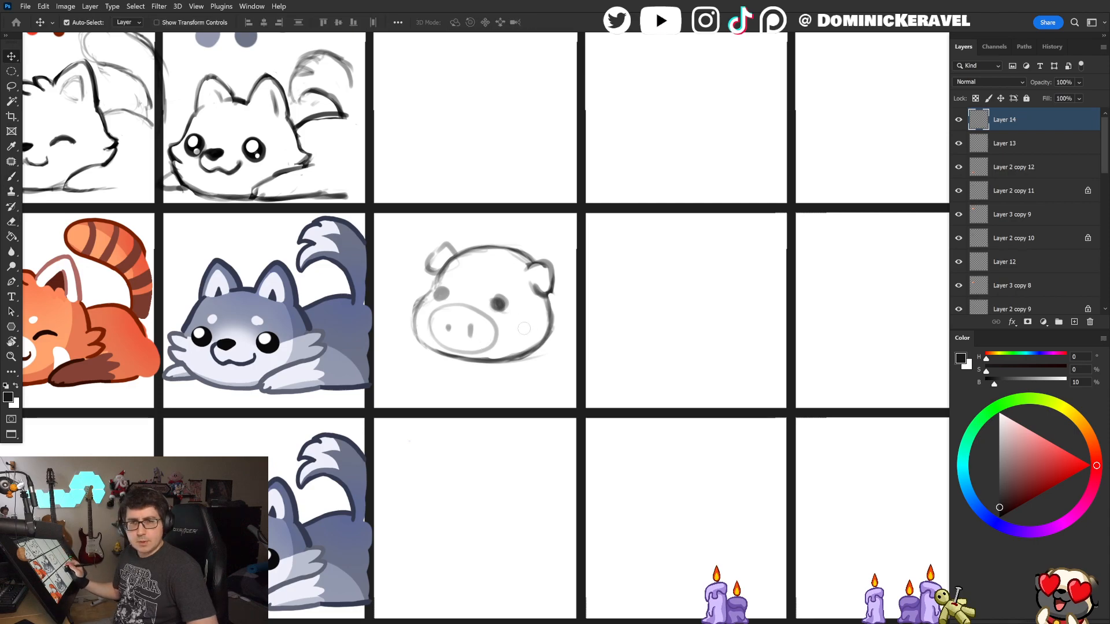
{"action": "key", "text": "e"}
{"action": "mouse_move", "coordinate": [471, 325]}
{"action": "left_mouse_down"}
{"action": "mouse_move", "coordinate": [469, 337]}
{"action": "mouse_move", "coordinate": [449, 331]}
{"action": "left_mouse_up"}
{"action": "key", "text": "b"}
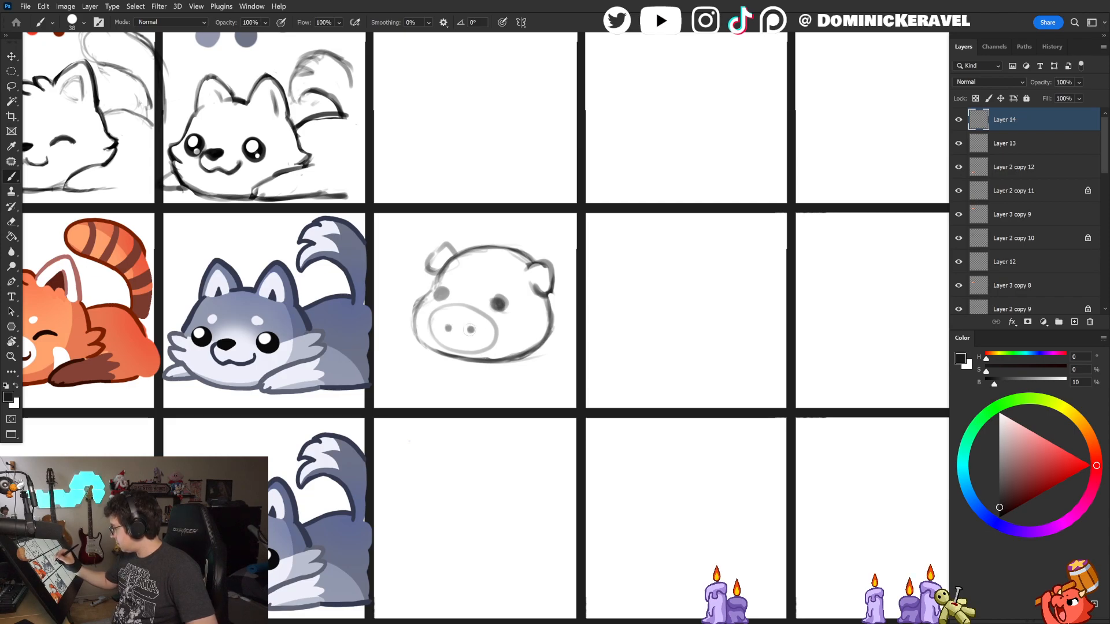
Step: Thin the head outline beneath the snout and along the cheek closest to the wolf with the Eraser
{"action": "key", "text": "v"}
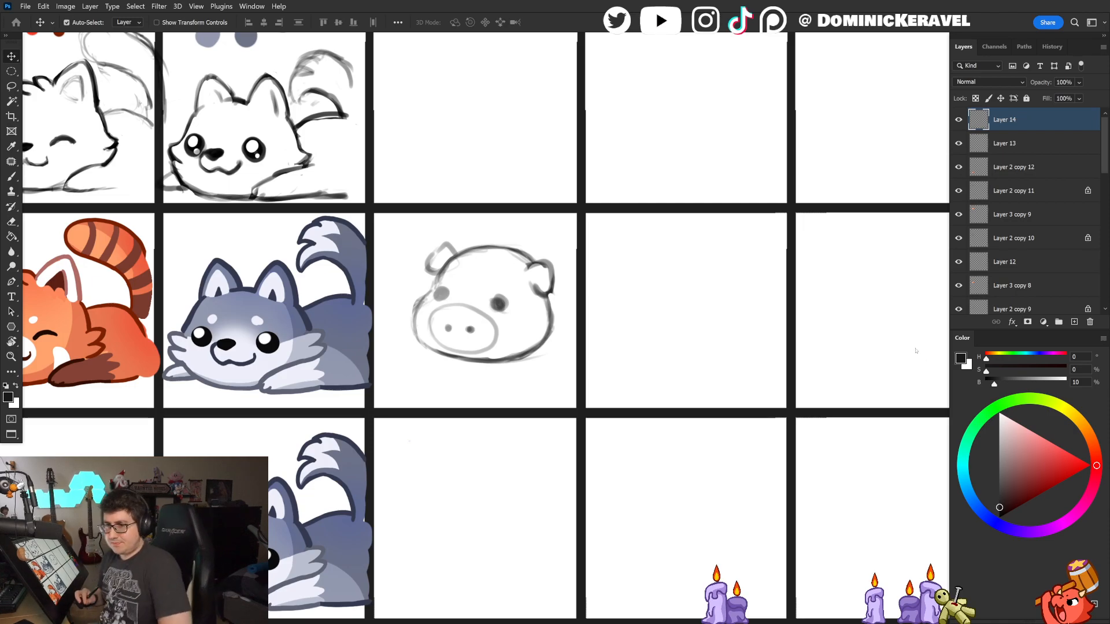
{"action": "key", "text": "e"}
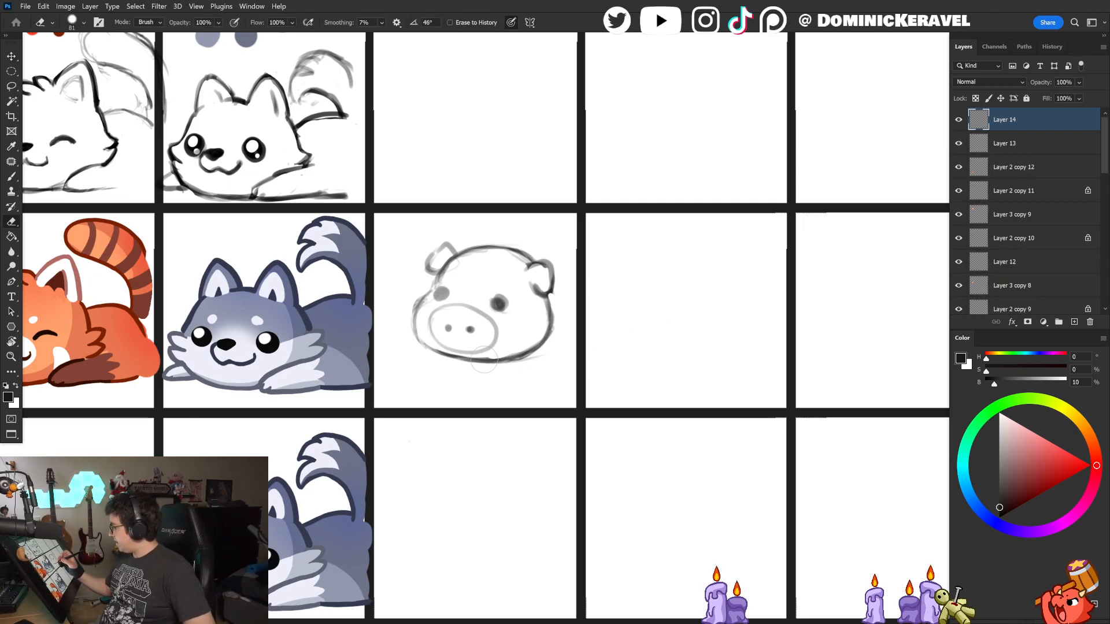
{"action": "left_click_drag", "start_coordinate": [481, 356], "coordinate": [470, 356]}
{"action": "left_click_drag", "start_coordinate": [420, 308], "coordinate": [415, 344]}
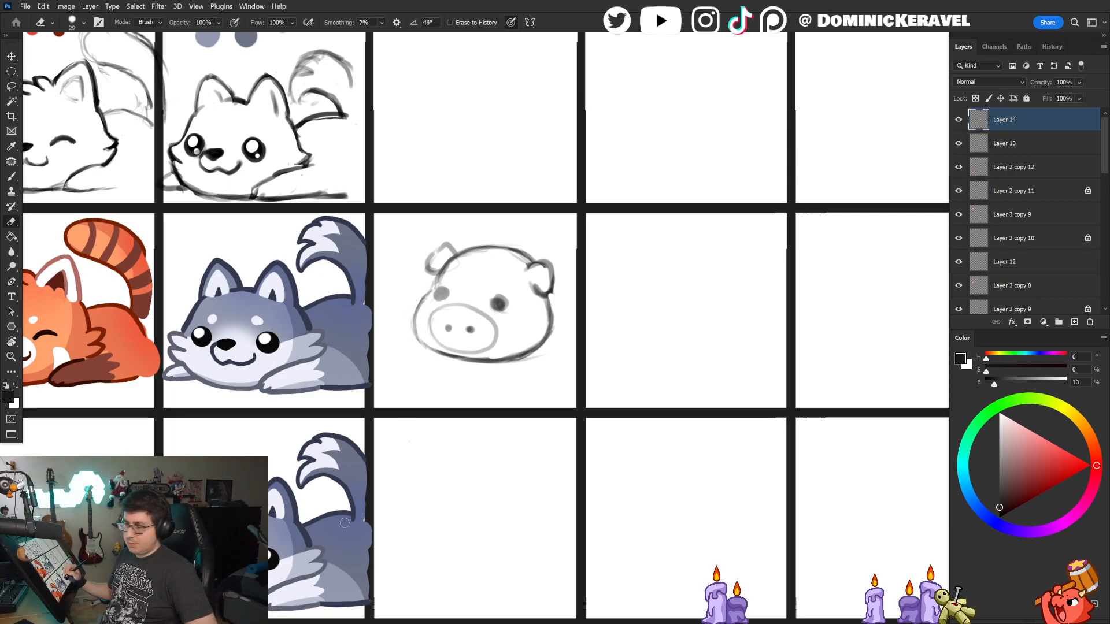
{"action": "key", "text": "v"}
{"action": "key", "text": "b"}
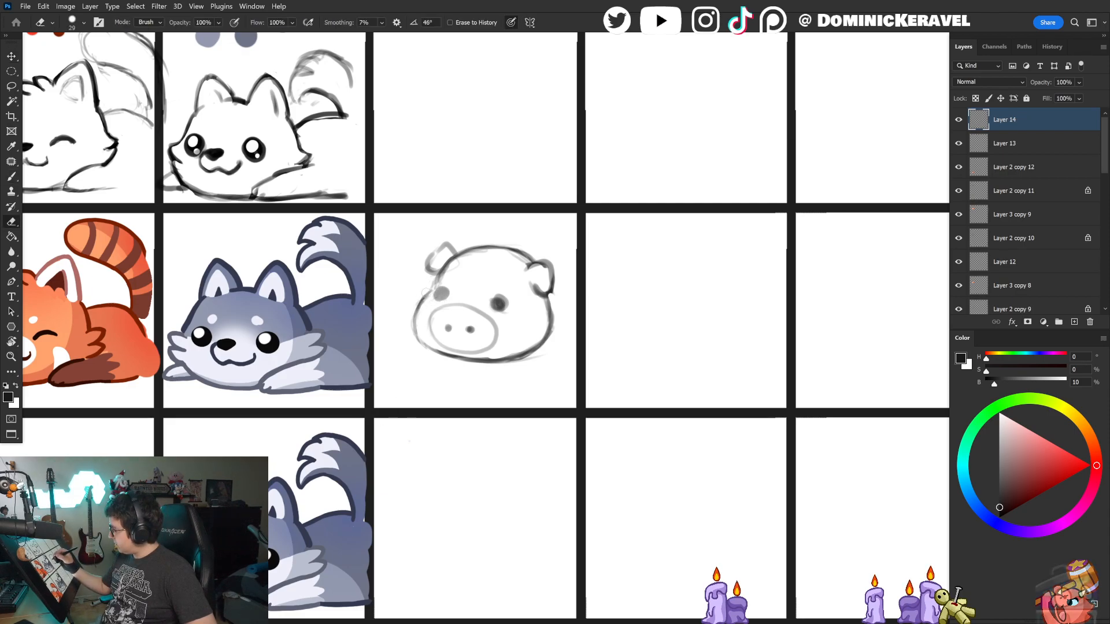
{"action": "key", "text": "v"}
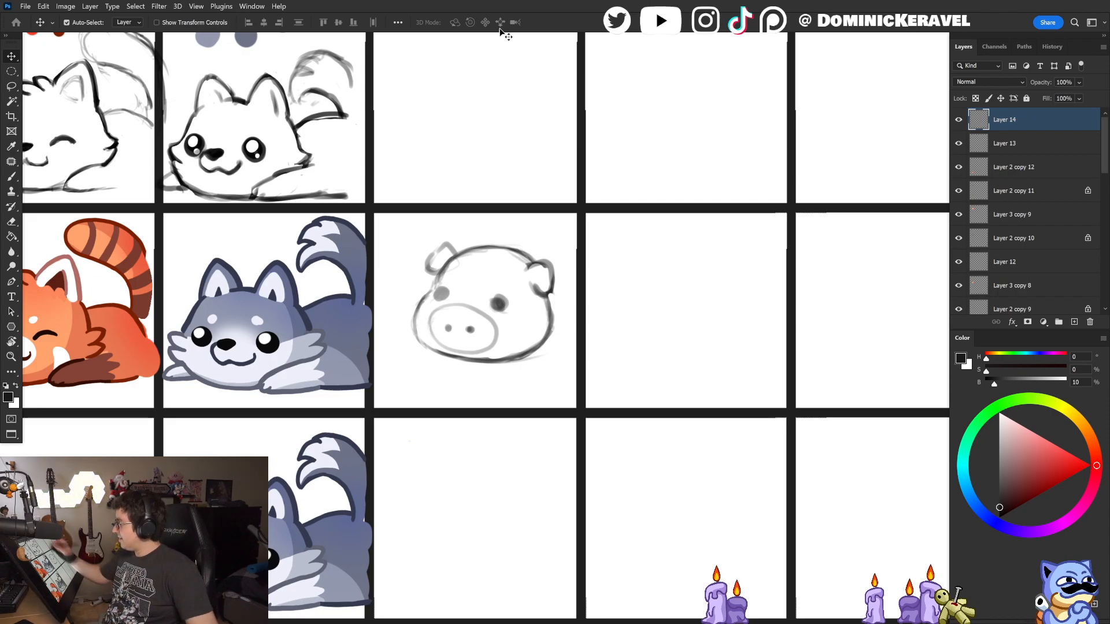
Step: Redraw the bulging cheek line beside the snout and thin the outline under the chin
{"action": "left_click_drag", "start_coordinate": [475, 256], "coordinate": [336, 321]}
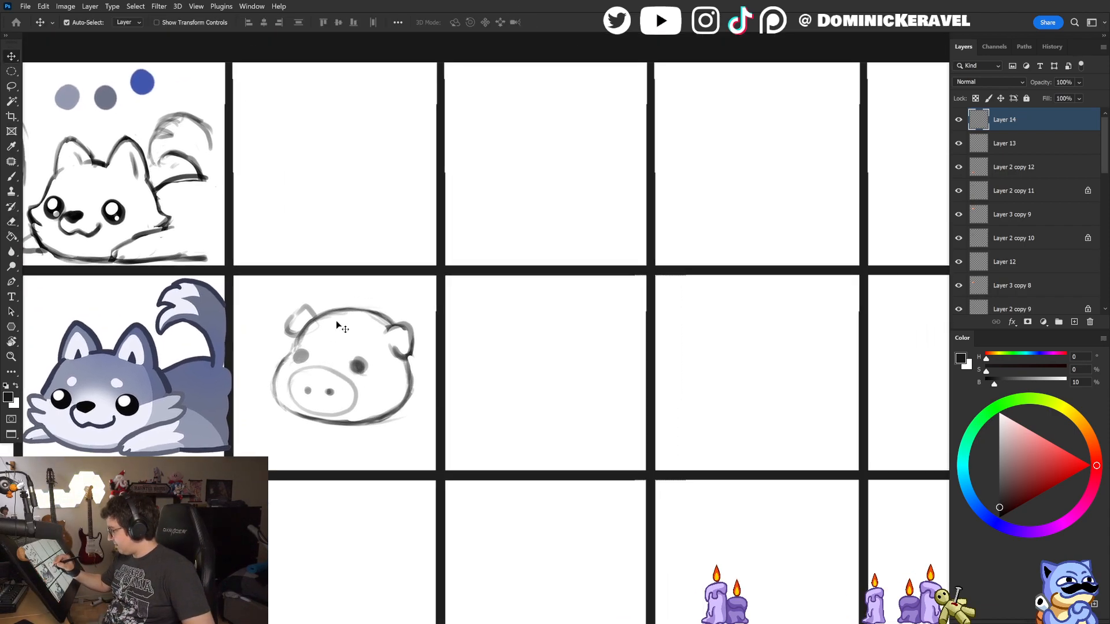
{"action": "key", "text": "e"}
{"action": "key", "text": "b"}
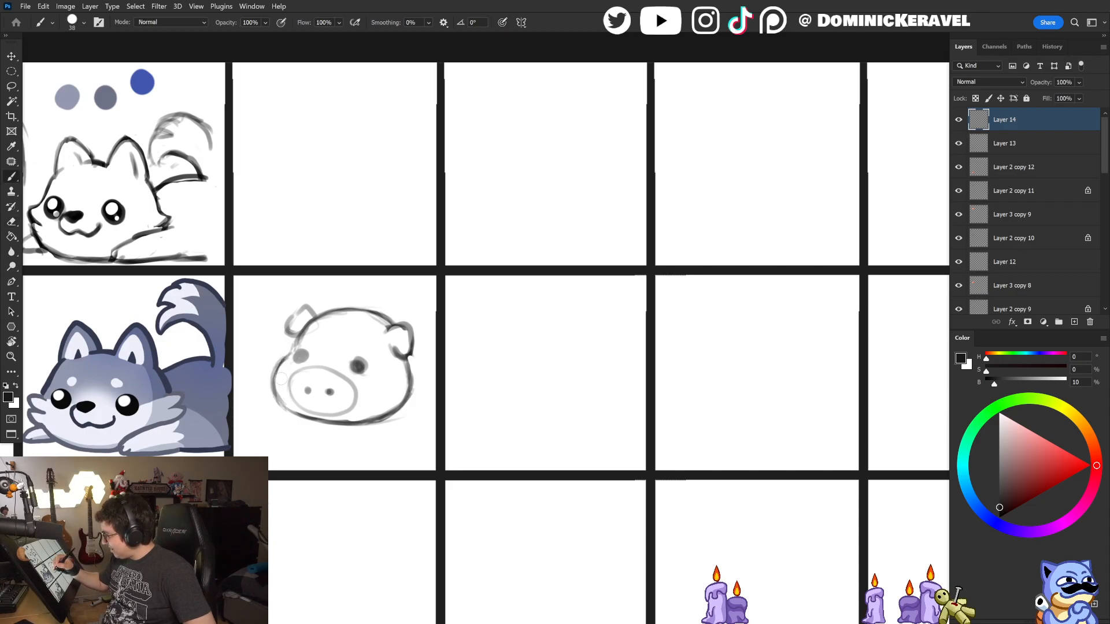
{"action": "left_click_drag", "start_coordinate": [288, 356], "coordinate": [271, 396]}
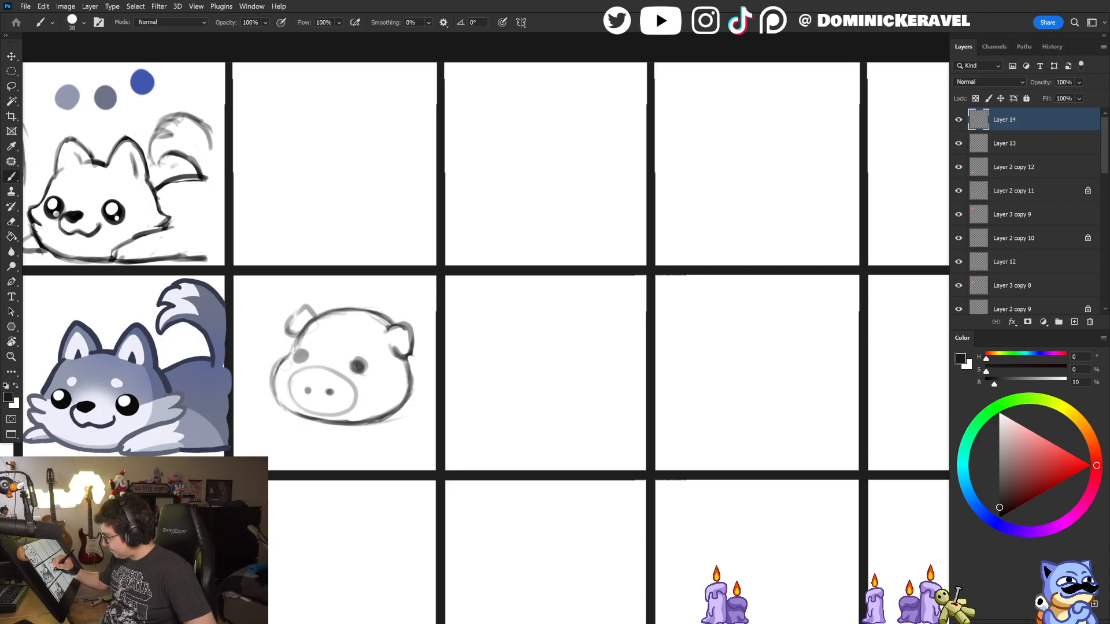
{"action": "key", "text": "e"}
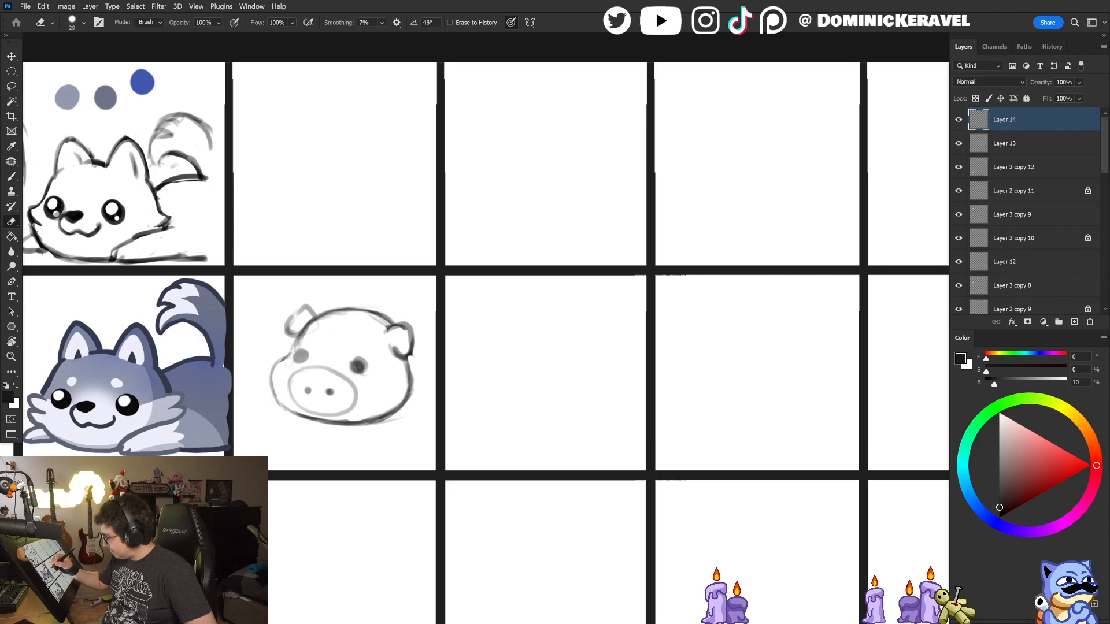
{"action": "key", "text": "ctrl+z"}
{"action": "key", "text": "b"}
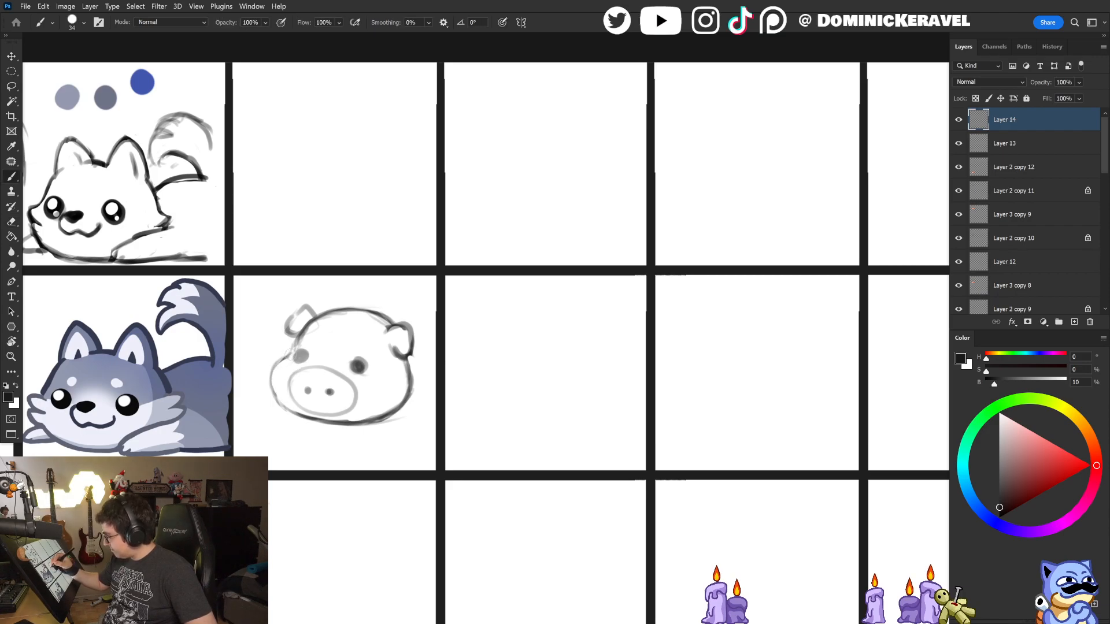
{"action": "left_click_drag", "start_coordinate": [287, 352], "coordinate": [267, 401]}
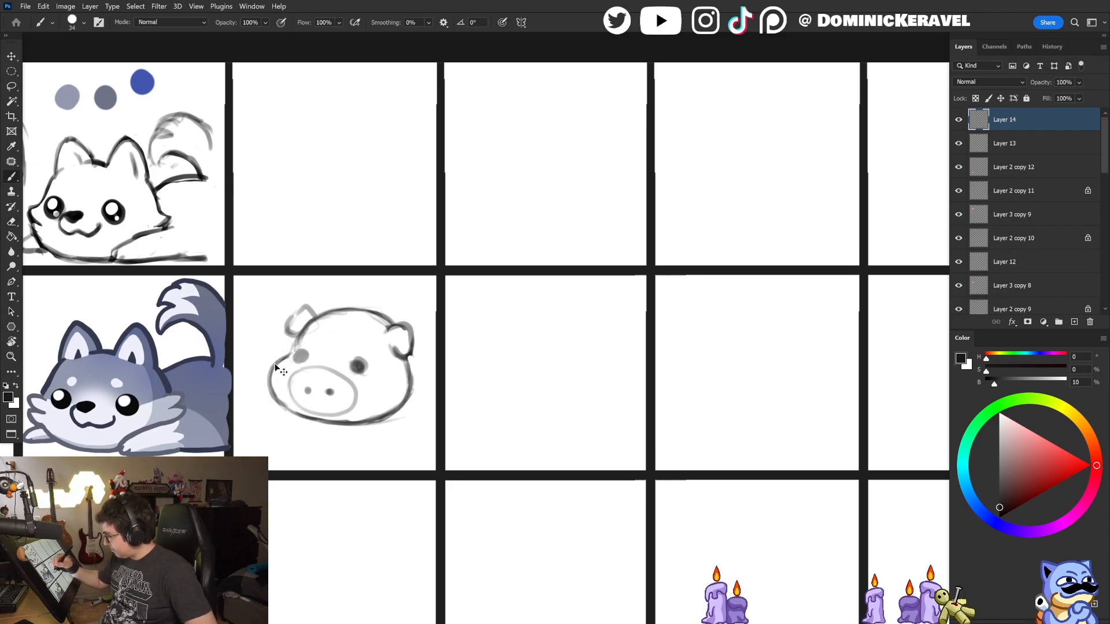
{"action": "key", "text": "e"}
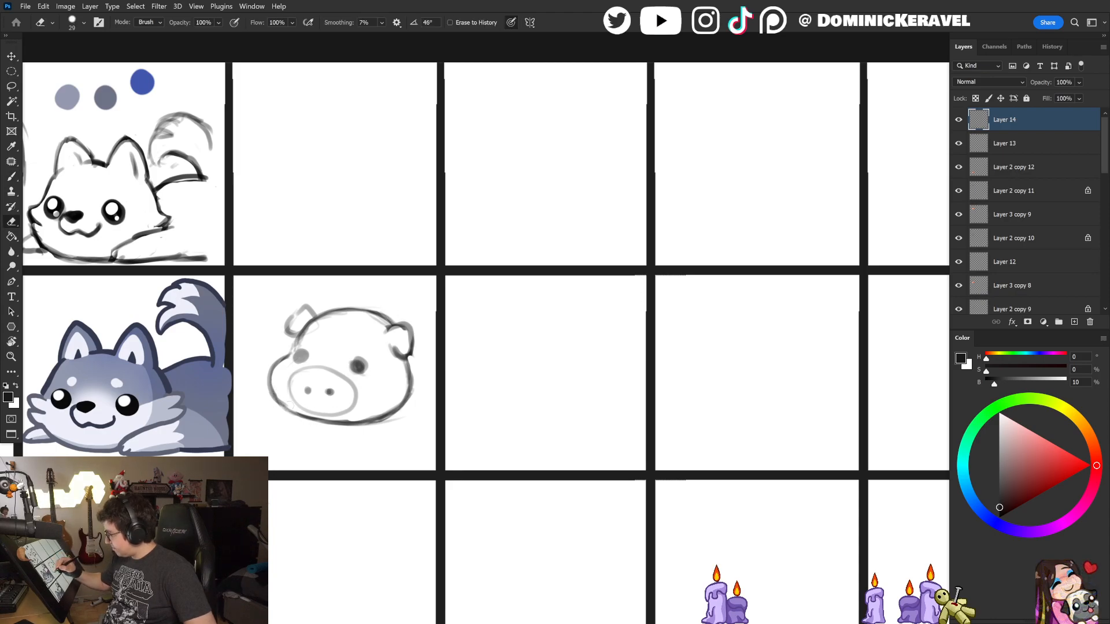
{"action": "left_click_drag", "start_coordinate": [299, 414], "coordinate": [345, 419]}
{"action": "key", "text": "v"}
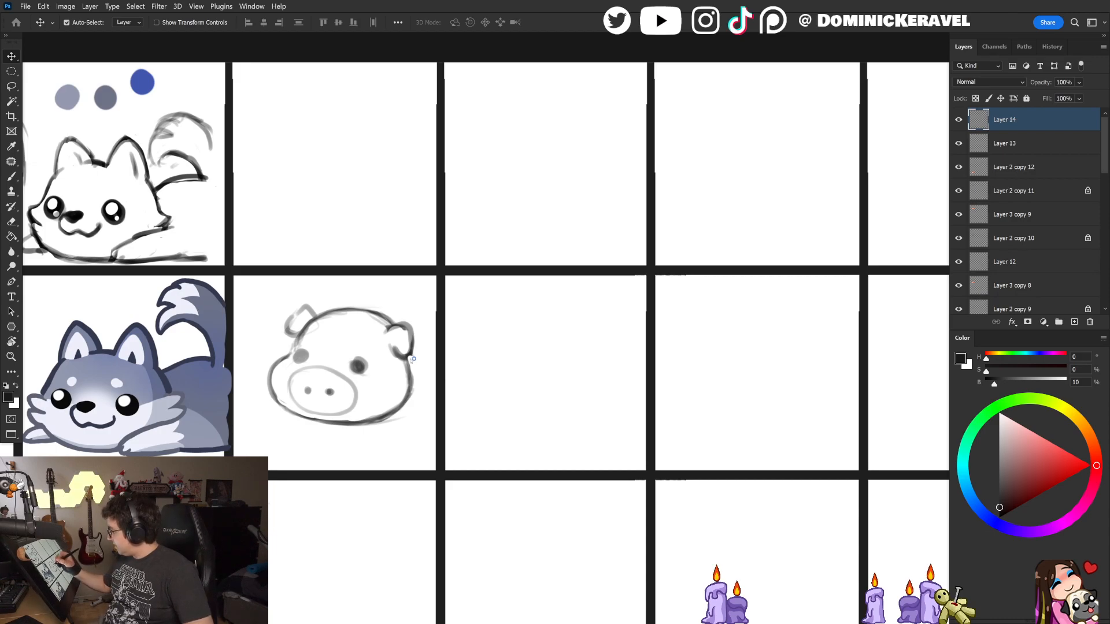
Step: Reshape and darken the outer contour of the folded ear farthest from the wolf
{"action": "key", "text": "e"}
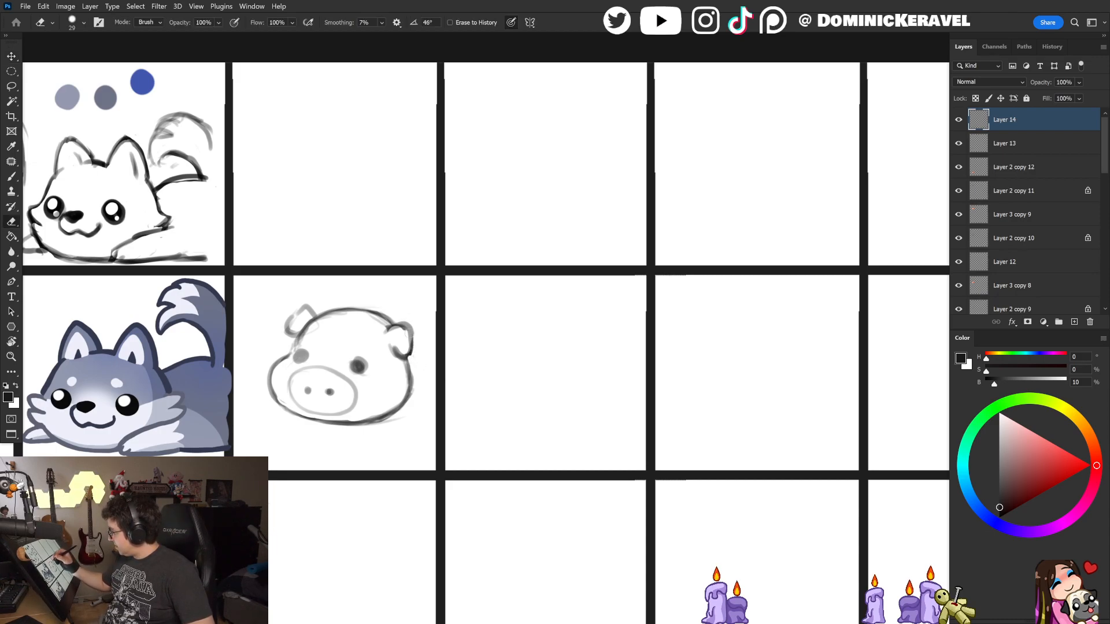
{"action": "key", "text": "b"}
{"action": "mouse_move", "coordinate": [412, 330]}
{"action": "left_mouse_down"}
{"action": "mouse_move", "coordinate": [407, 355]}
{"action": "mouse_move", "coordinate": [406, 304]}
{"action": "left_mouse_up"}
{"action": "key", "text": "e"}
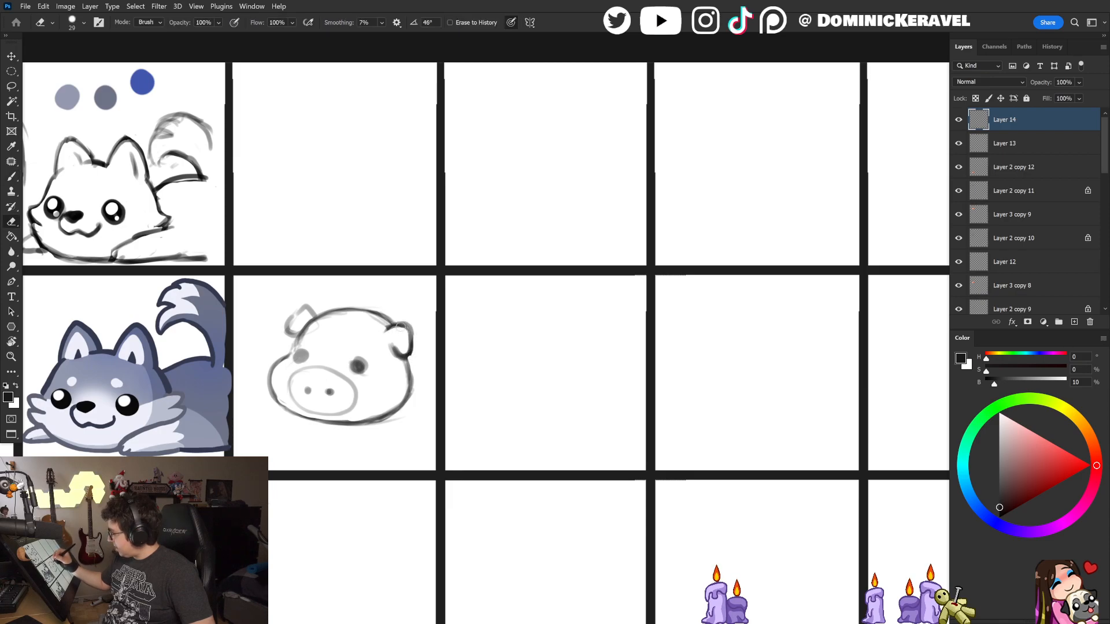
{"action": "key", "text": "b"}
{"action": "key", "text": "e"}
{"action": "key", "text": "v"}
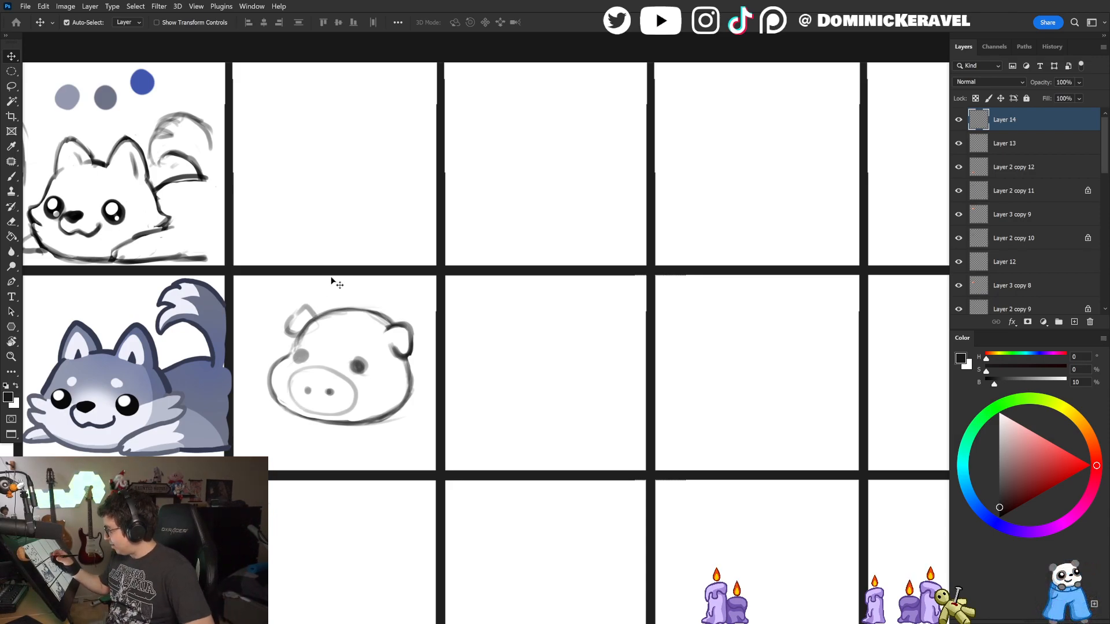
{"action": "key", "text": "b"}
{"action": "left_click_drag", "start_coordinate": [302, 321], "coordinate": [281, 334]}
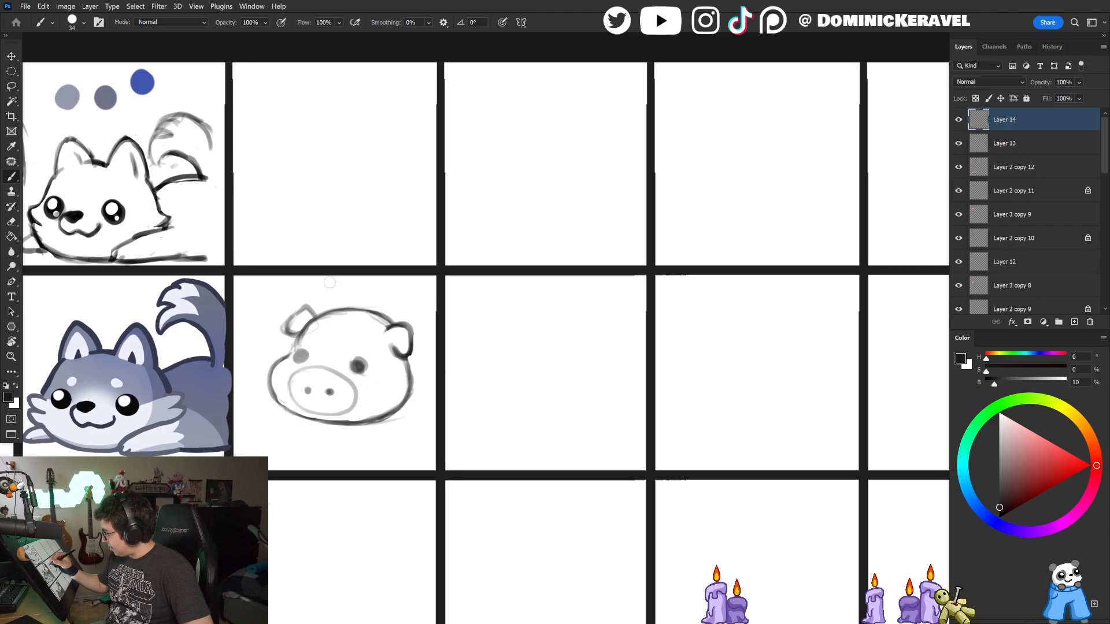
{"action": "key", "text": "ctrl+z"}
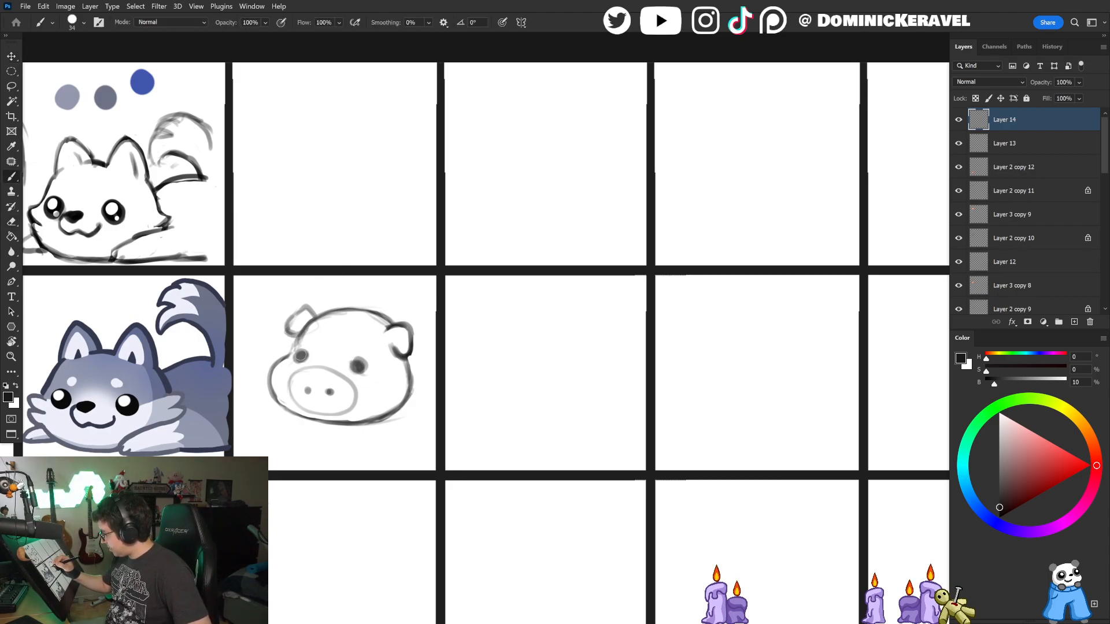
Step: Shift the pig head slightly upward in its cell and clean up the forehead and brow outline
{"action": "left_click_drag", "start_coordinate": [300, 354], "coordinate": [308, 343]}
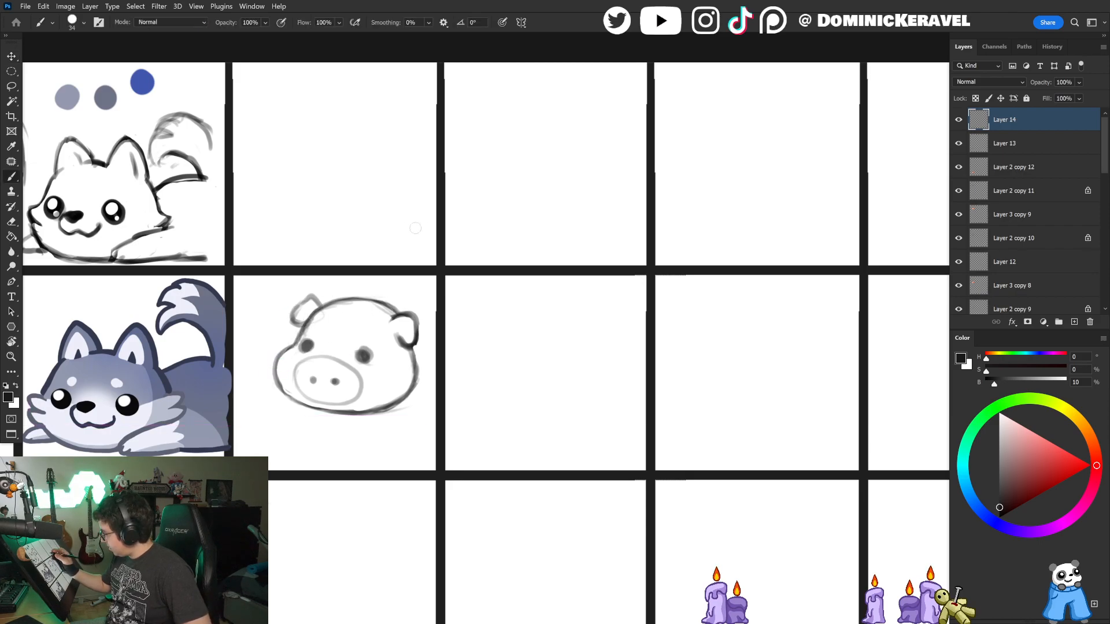
{"action": "key", "text": "e"}
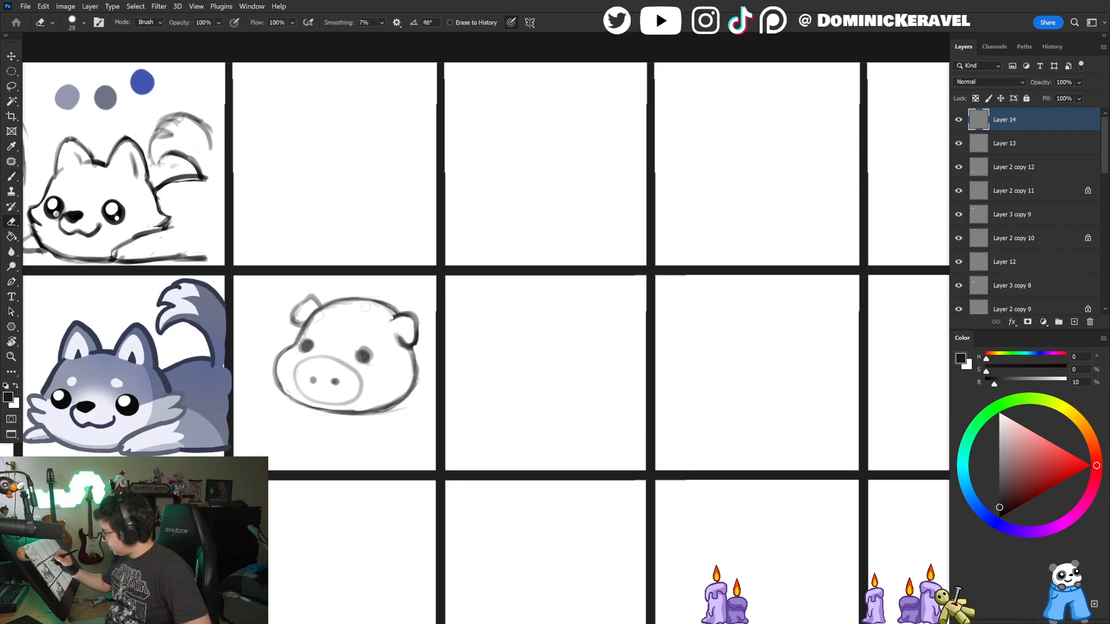
{"action": "mouse_move", "coordinate": [329, 308]}
{"action": "left_mouse_down"}
{"action": "mouse_move", "coordinate": [305, 331]}
{"action": "mouse_move", "coordinate": [333, 304]}
{"action": "left_mouse_up"}
{"action": "key", "text": "b"}
{"action": "left_click_drag", "start_coordinate": [297, 342], "coordinate": [317, 313]}
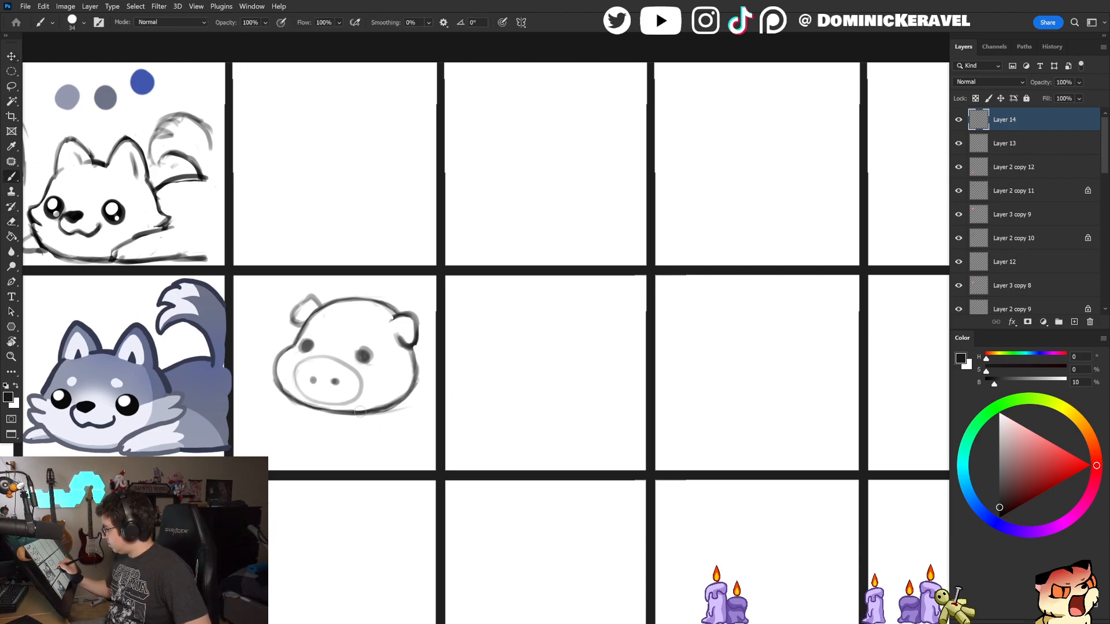
Step: Redraw the cheek and jaw outline below the nearer ear slightly inward, erasing the old loose strokes
{"action": "left_click_drag", "start_coordinate": [408, 348], "coordinate": [410, 374]}
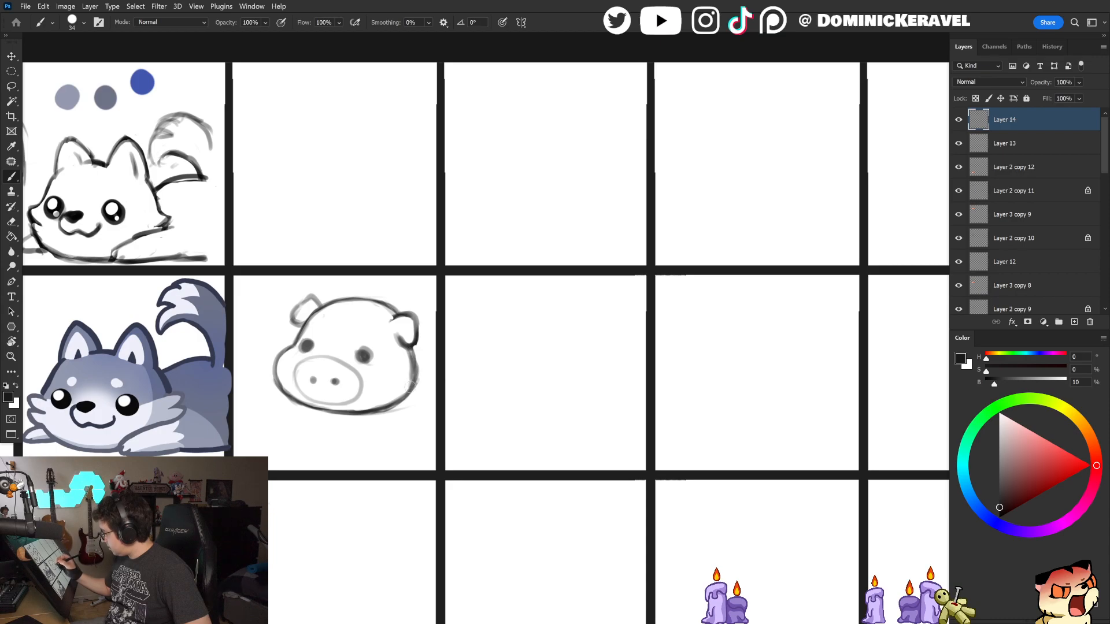
{"action": "key", "text": "e"}
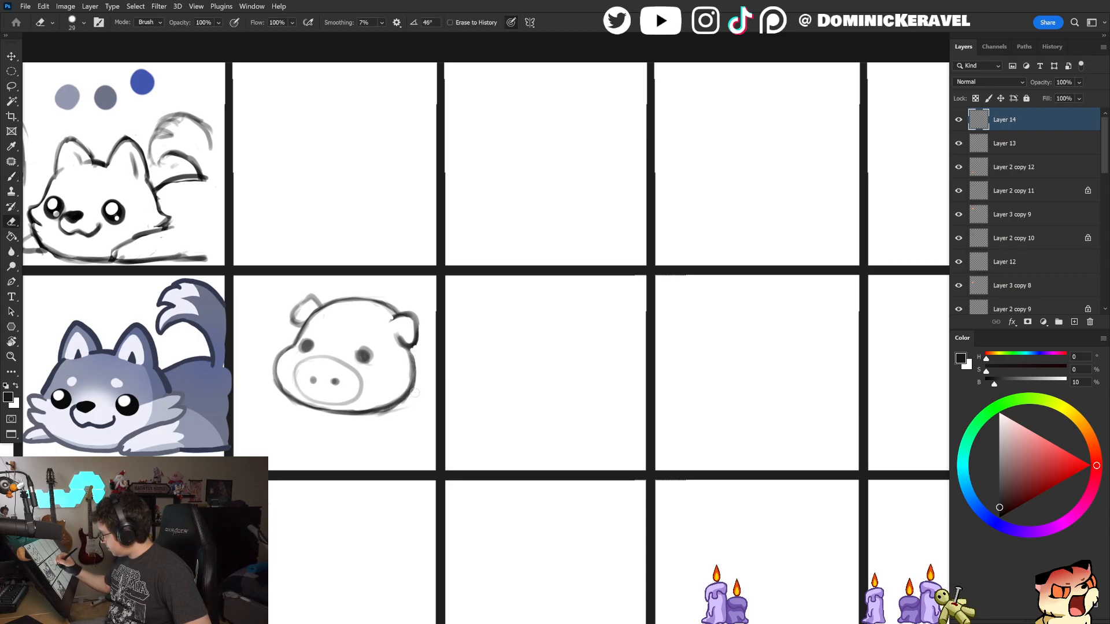
{"action": "mouse_move", "coordinate": [415, 364]}
{"action": "left_mouse_down"}
{"action": "mouse_move", "coordinate": [379, 410]}
{"action": "mouse_move", "coordinate": [410, 403]}
{"action": "mouse_move", "coordinate": [375, 416]}
{"action": "left_mouse_up"}
{"action": "key", "text": "b"}
{"action": "left_click_drag", "start_coordinate": [414, 370], "coordinate": [402, 397]}
{"action": "key", "text": "e"}
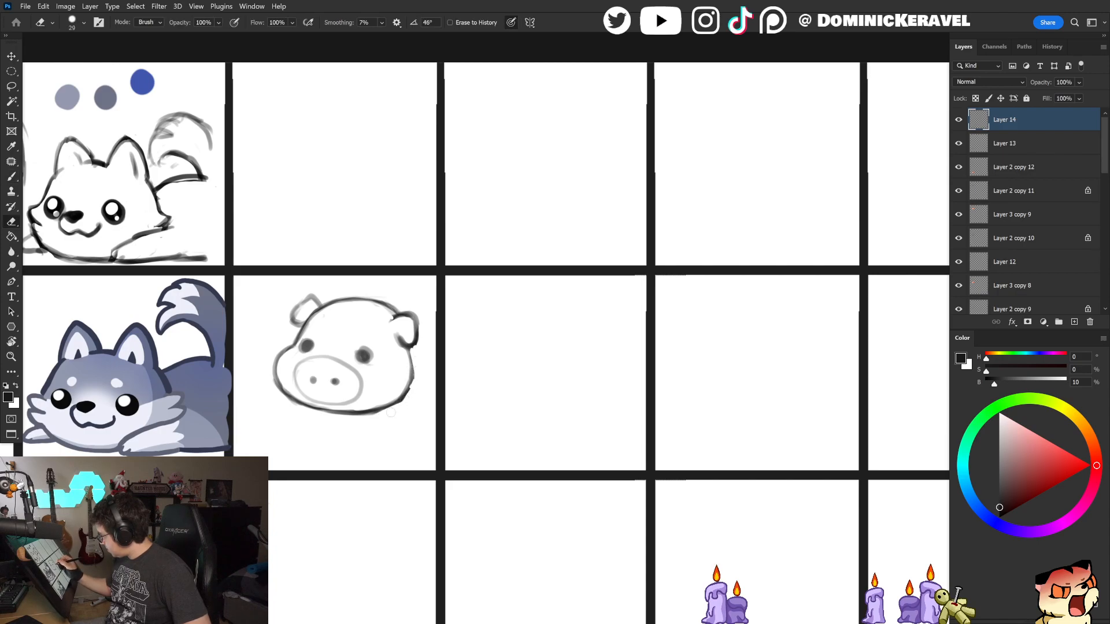
{"action": "key", "text": "b"}
{"action": "key", "text": "e"}
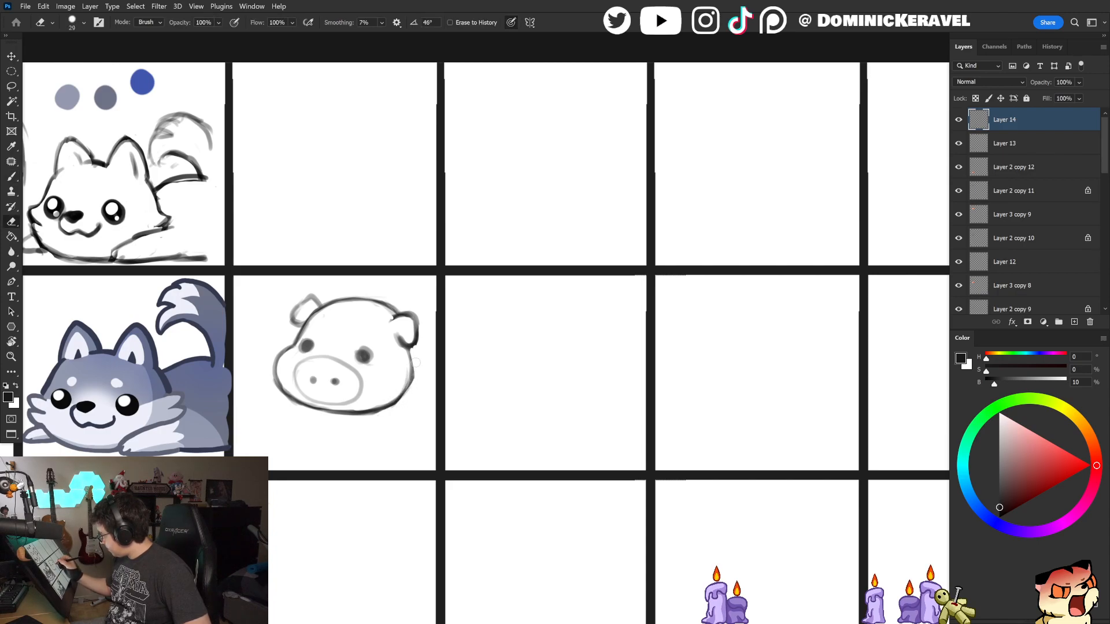
{"action": "key", "text": "b"}
{"action": "mouse_move", "coordinate": [411, 363]}
{"action": "left_mouse_down"}
{"action": "mouse_move", "coordinate": [385, 408]}
{"action": "mouse_move", "coordinate": [410, 379]}
{"action": "left_mouse_up"}
{"action": "key", "text": "e"}
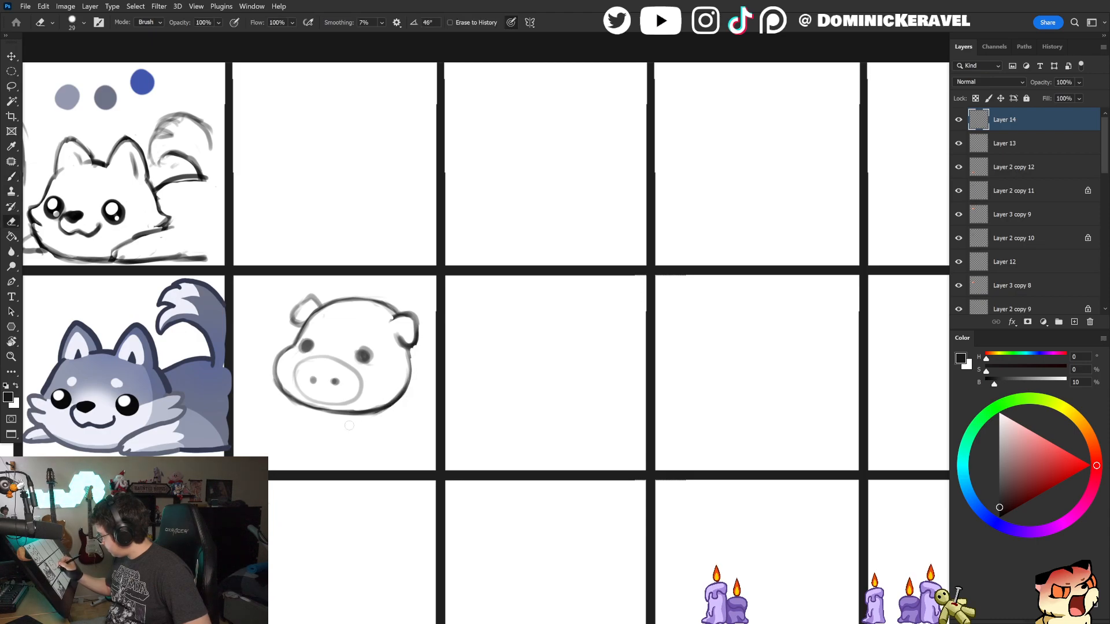
Step: Darken both pig eyes to near black and erase small highlights into them
{"action": "key", "text": "b"}
{"action": "mouse_move", "coordinate": [361, 351]}
{"action": "left_mouse_down"}
{"action": "mouse_move", "coordinate": [367, 359]}
{"action": "mouse_move", "coordinate": [304, 345]}
{"action": "left_mouse_up"}
{"action": "key", "text": "e"}
{"action": "key", "text": "b"}
{"action": "key", "text": "e"}
{"action": "key", "text": "b"}
{"action": "key", "text": "e"}
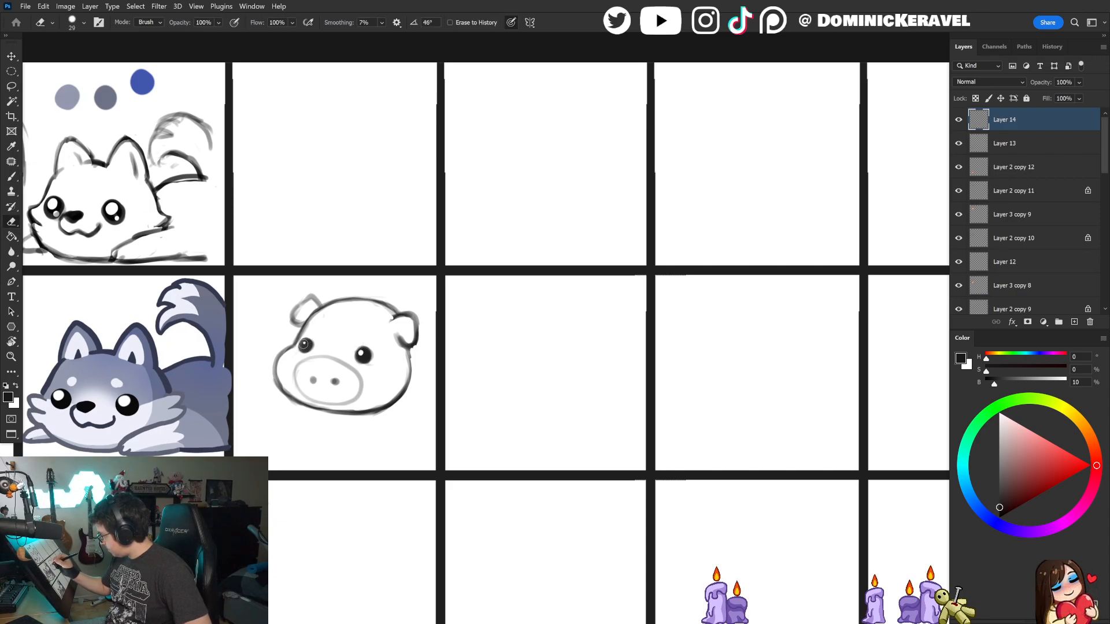
Step: Save the mascot sheet and deselect the sketch layer
{"action": "key", "text": "ctrl+s"}
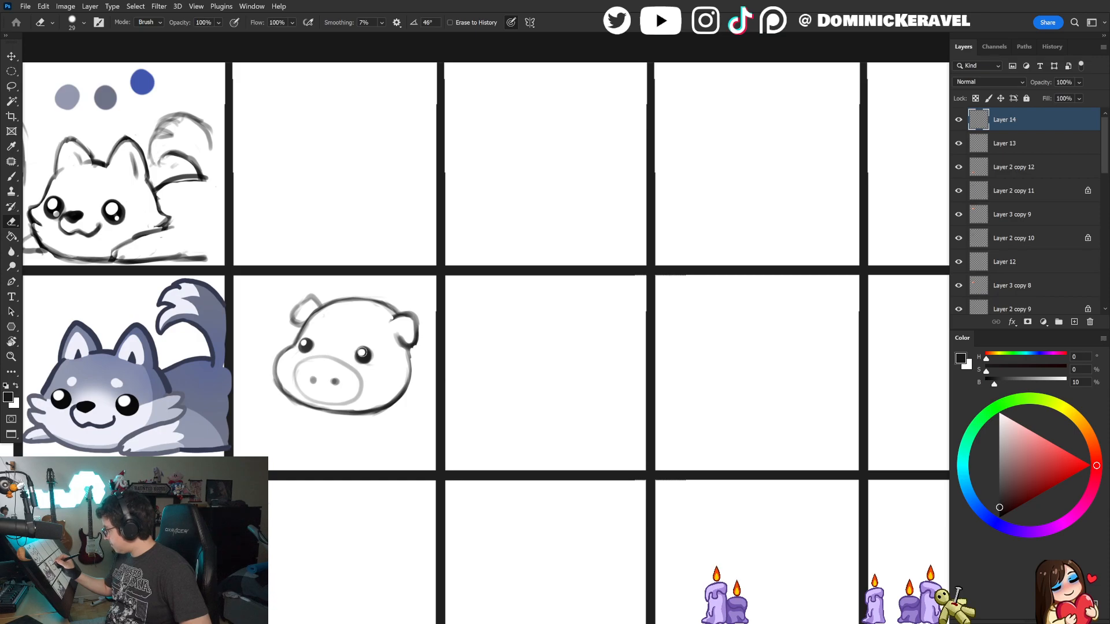
{"action": "key", "text": "ctrl+s"}
{"action": "key", "text": "ctrl+s"}
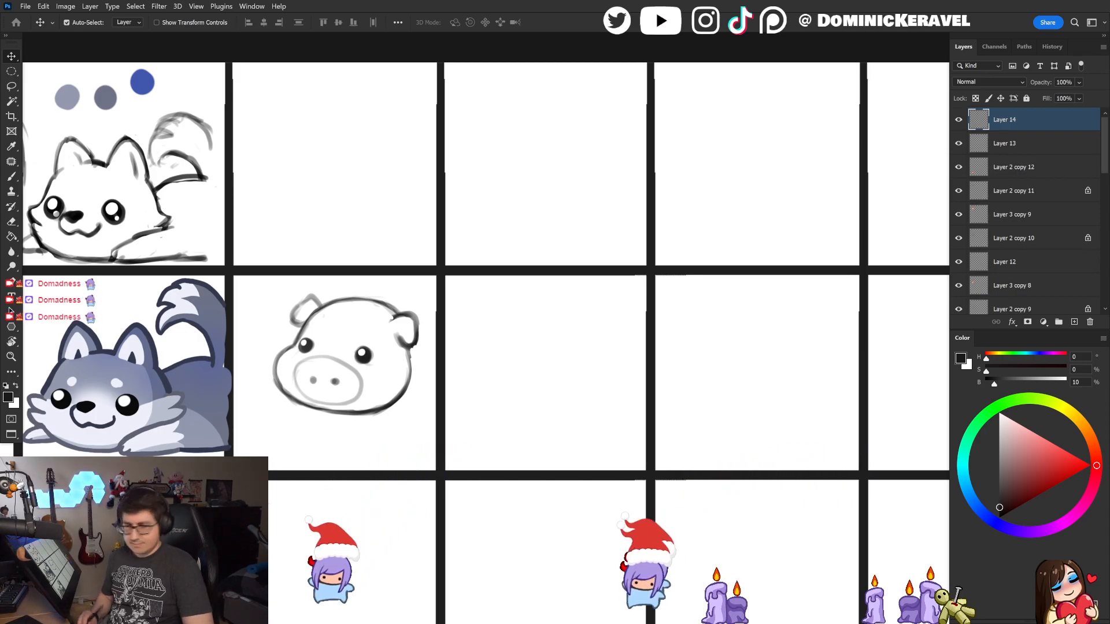
{"action": "left_click", "coordinate": [431, 351]}
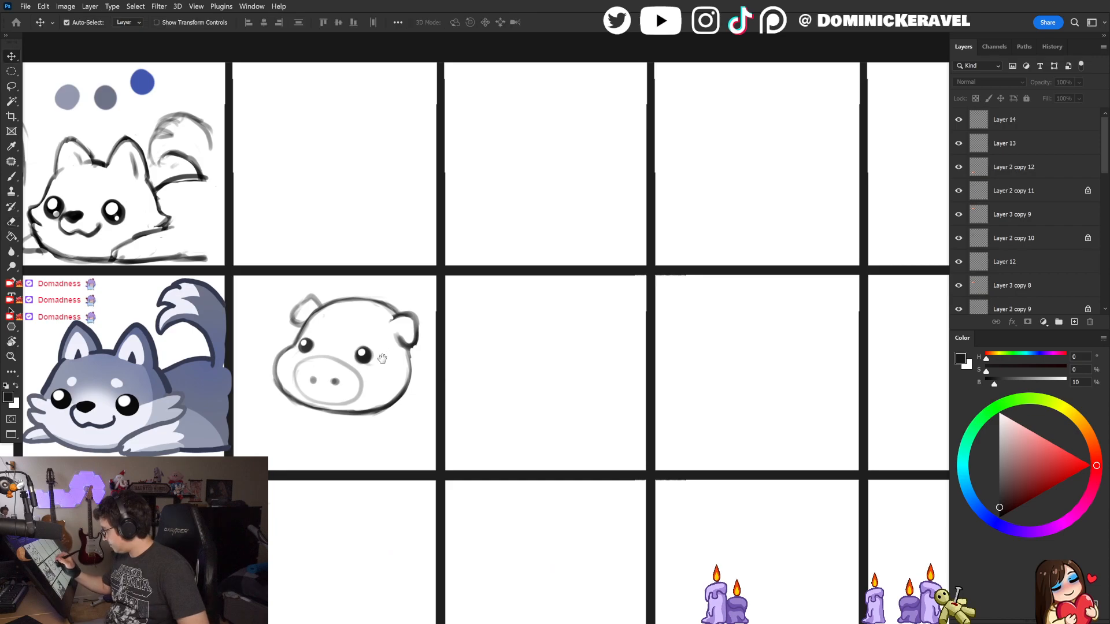
Step: Reselect the pig sketch layer, Layer 14, so the head outline can be edited
{"action": "left_click_drag", "start_coordinate": [381, 357], "coordinate": [291, 429]}
{"action": "left_click", "coordinate": [341, 367]}
{"action": "key", "text": "Return"}
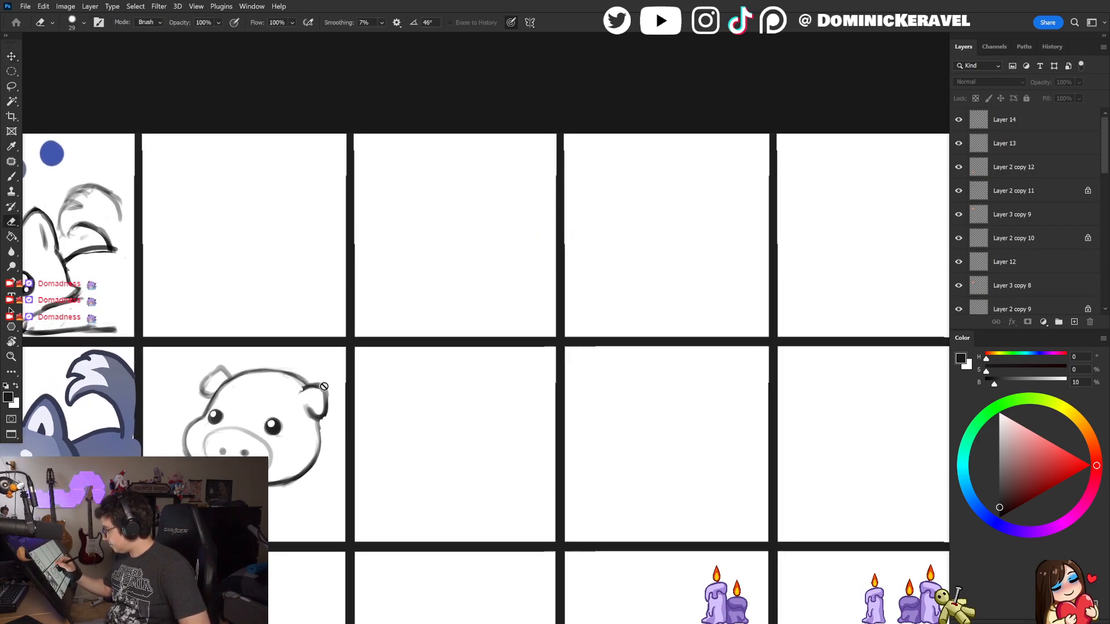
{"action": "left_click", "coordinate": [324, 390]}
{"action": "key", "text": "e"}
{"action": "key", "text": "v"}
{"action": "left_click_drag", "start_coordinate": [307, 463], "coordinate": [285, 430]}
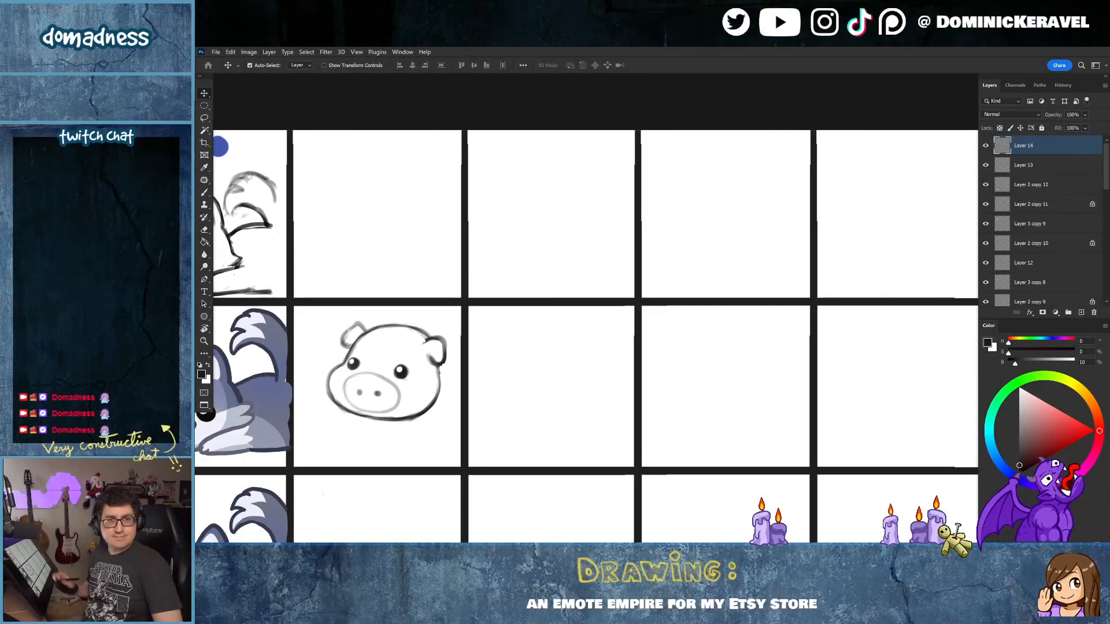
{"action": "left_click", "coordinate": [574, 117]}
{"action": "left_click_drag", "start_coordinate": [442, 365], "coordinate": [484, 273]}
{"action": "left_click", "coordinate": [484, 273]}
Step: Darken and smooth the pig's chin outline with short brush strokes, erasing the rough edges beneath it
{"action": "key", "text": "b"}
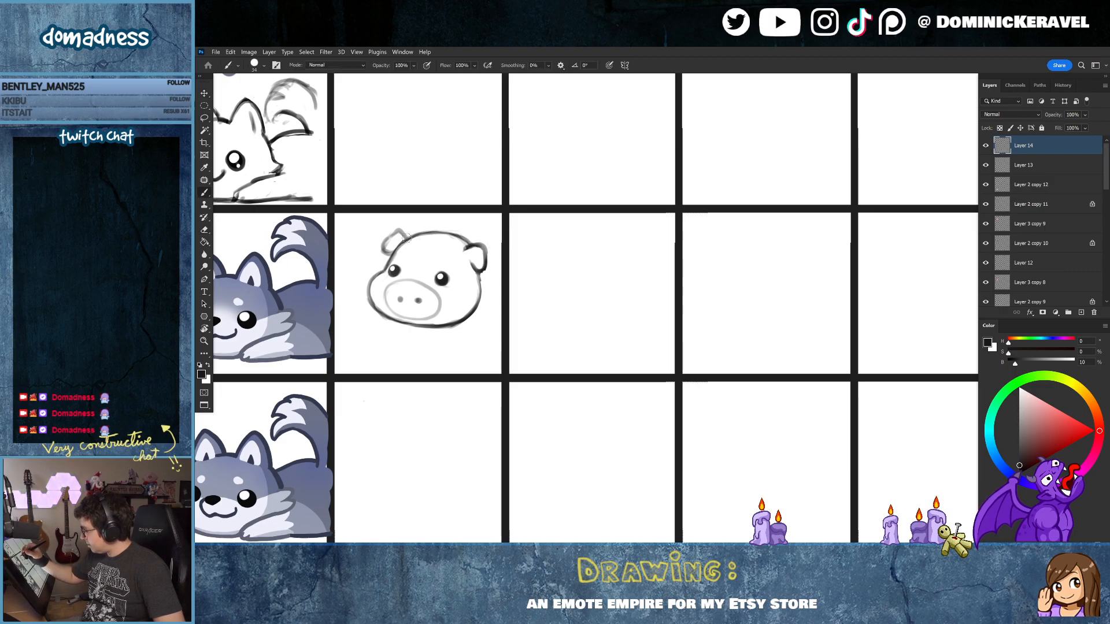
{"action": "left_click_drag", "start_coordinate": [386, 244], "coordinate": [406, 232]}
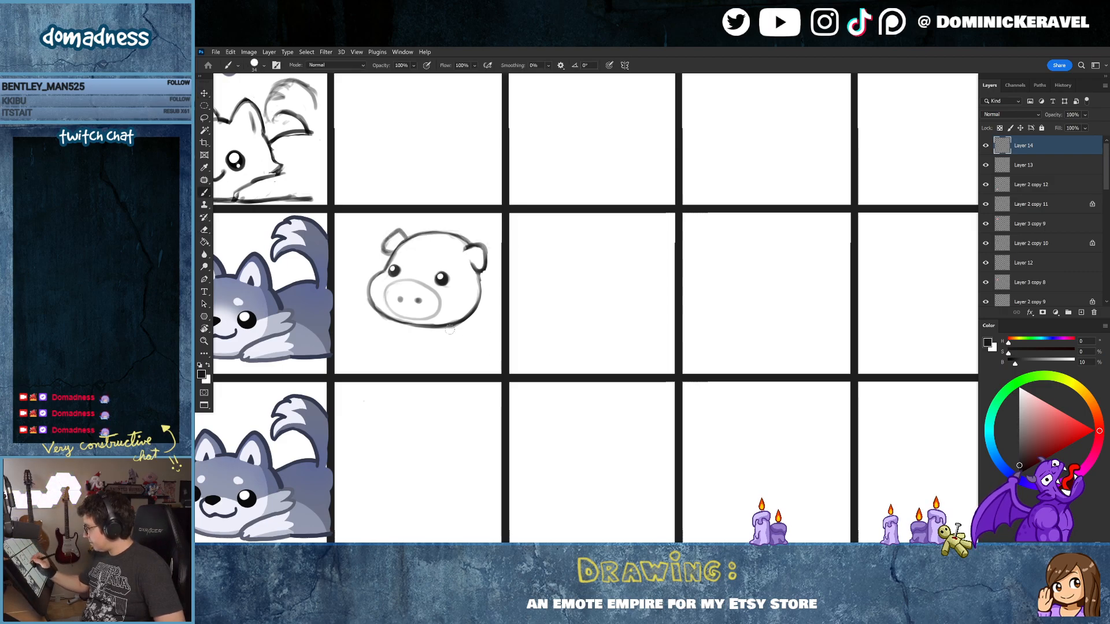
{"action": "mouse_move", "coordinate": [437, 326]}
{"action": "left_mouse_down"}
{"action": "mouse_move", "coordinate": [471, 318]}
{"action": "mouse_move", "coordinate": [432, 327]}
{"action": "left_mouse_up"}
{"action": "key", "text": "e"}
{"action": "key", "text": "b"}
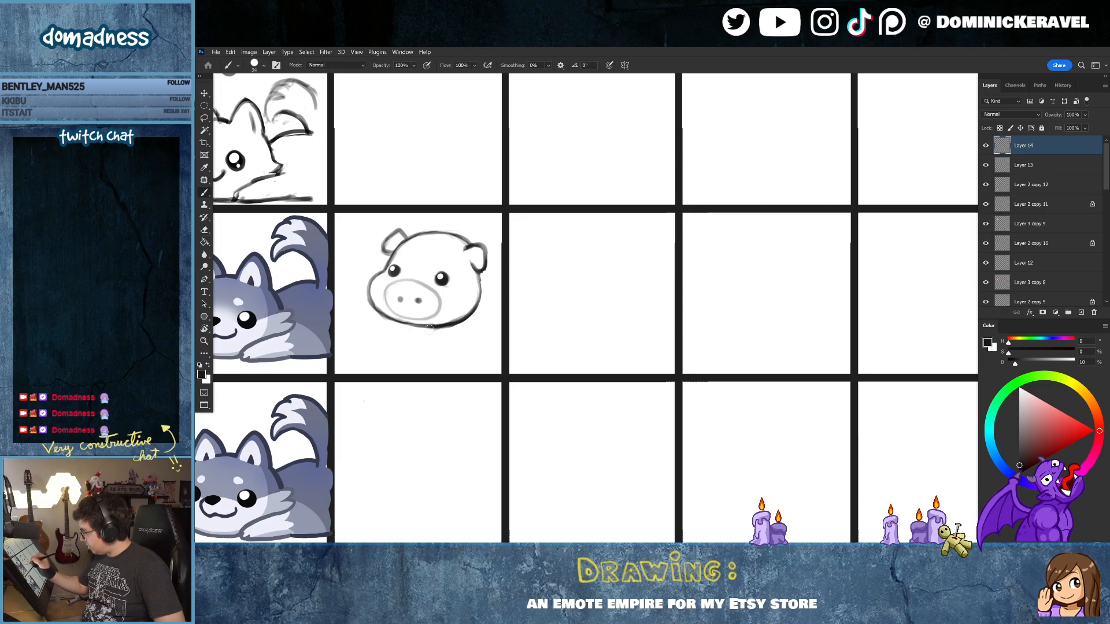
{"action": "key", "text": "e"}
{"action": "key", "text": "b"}
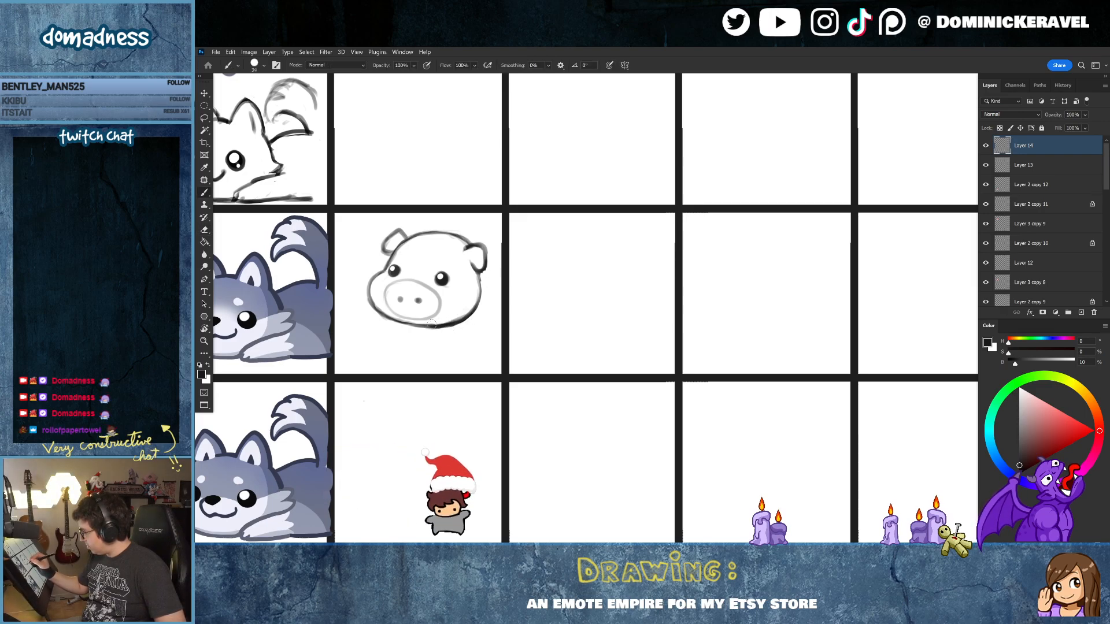
{"action": "key", "text": "space"}
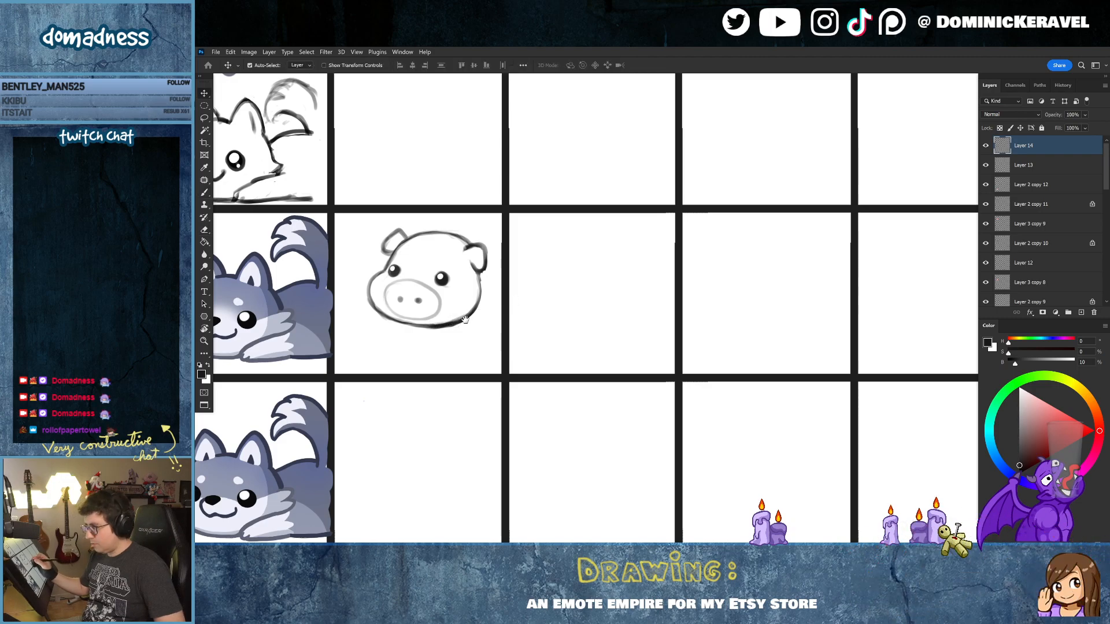
{"action": "left_click_drag", "start_coordinate": [499, 302], "coordinate": [515, 309]}
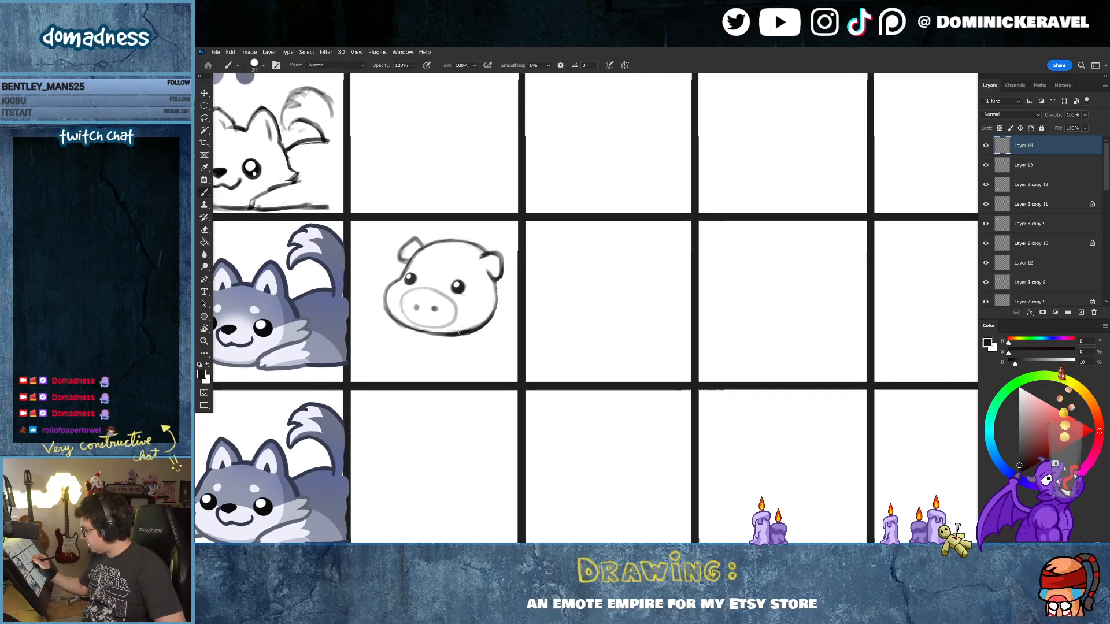
{"action": "key", "text": "e"}
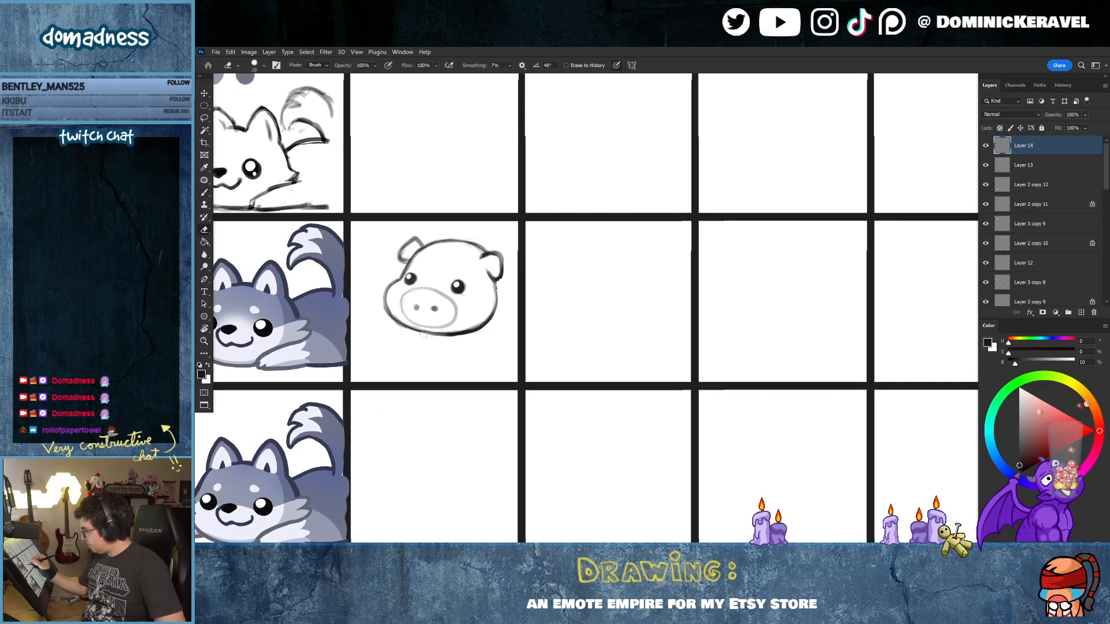
Step: Trim the outer edge of the pig's far cheek and lower jaw outline, touching up the line where it thins
{"action": "key", "text": "v"}
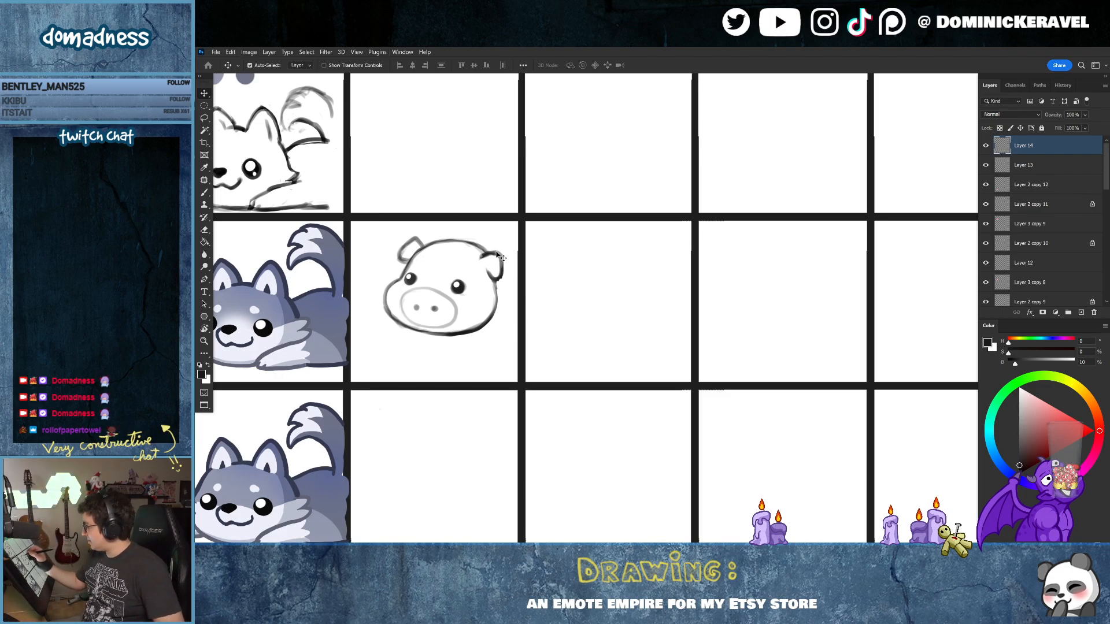
{"action": "key", "text": "e"}
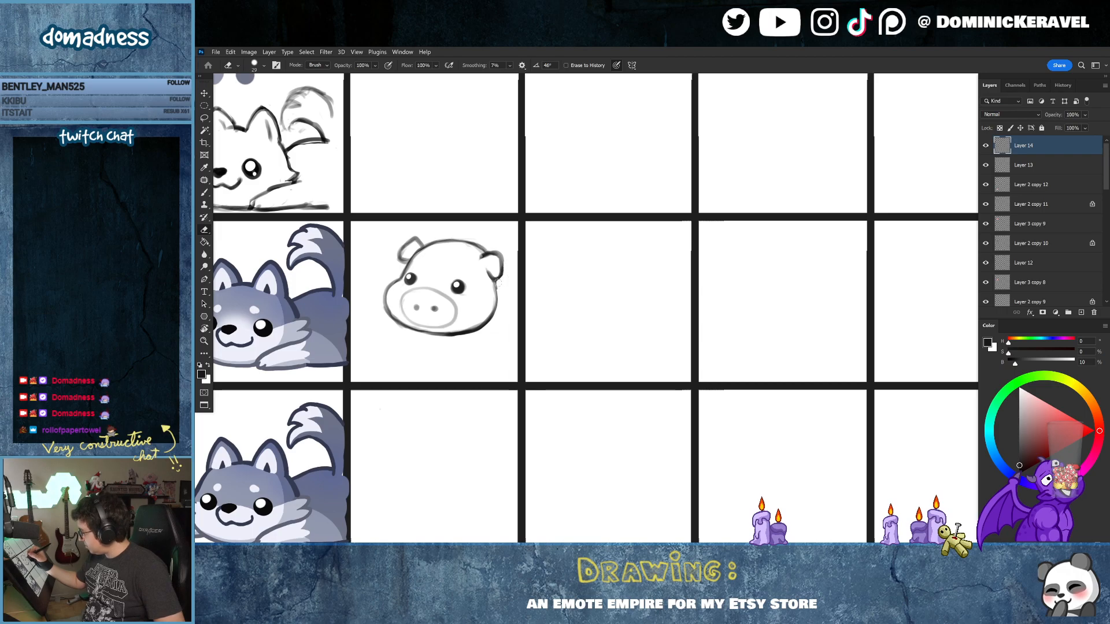
{"action": "key", "text": "b"}
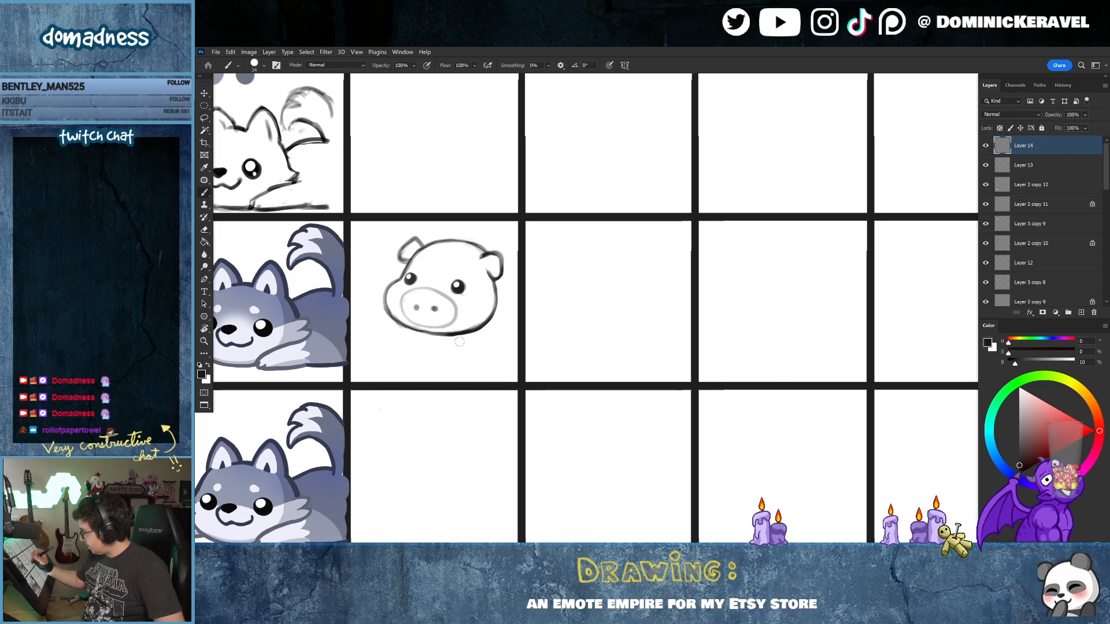
{"action": "key", "text": "e"}
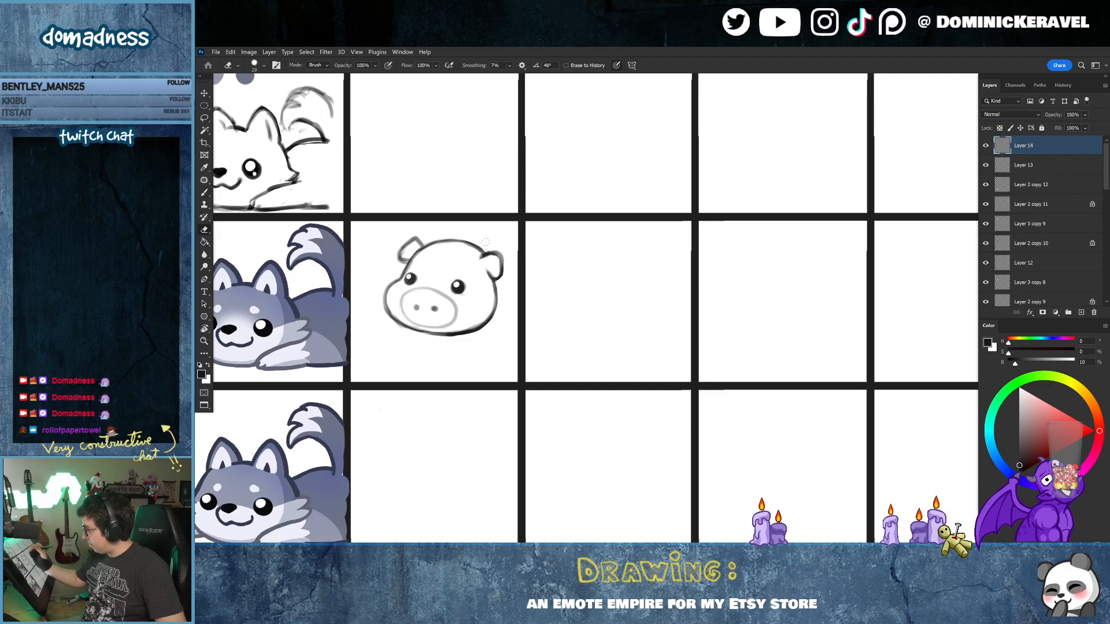
{"action": "key", "text": "v"}
{"action": "key", "text": "e"}
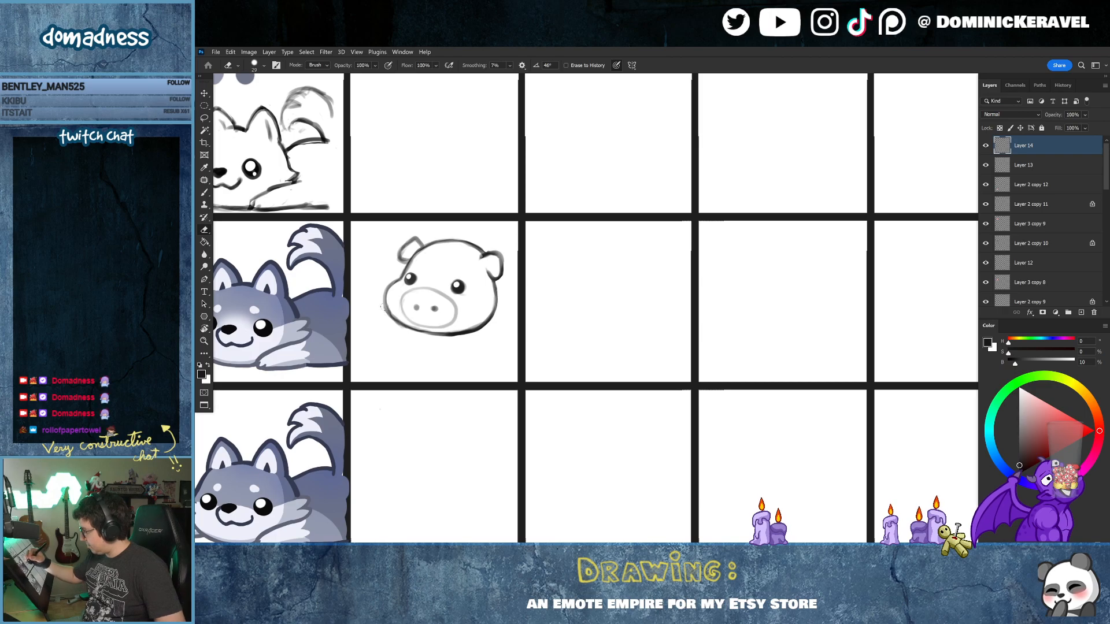
{"action": "key", "text": "b"}
{"action": "key", "text": "e"}
{"action": "mouse_move", "coordinate": [384, 306]}
{"action": "left_mouse_down"}
{"action": "mouse_move", "coordinate": [397, 324]}
{"action": "mouse_move", "coordinate": [449, 334]}
{"action": "left_mouse_up"}
{"action": "key", "text": "b"}
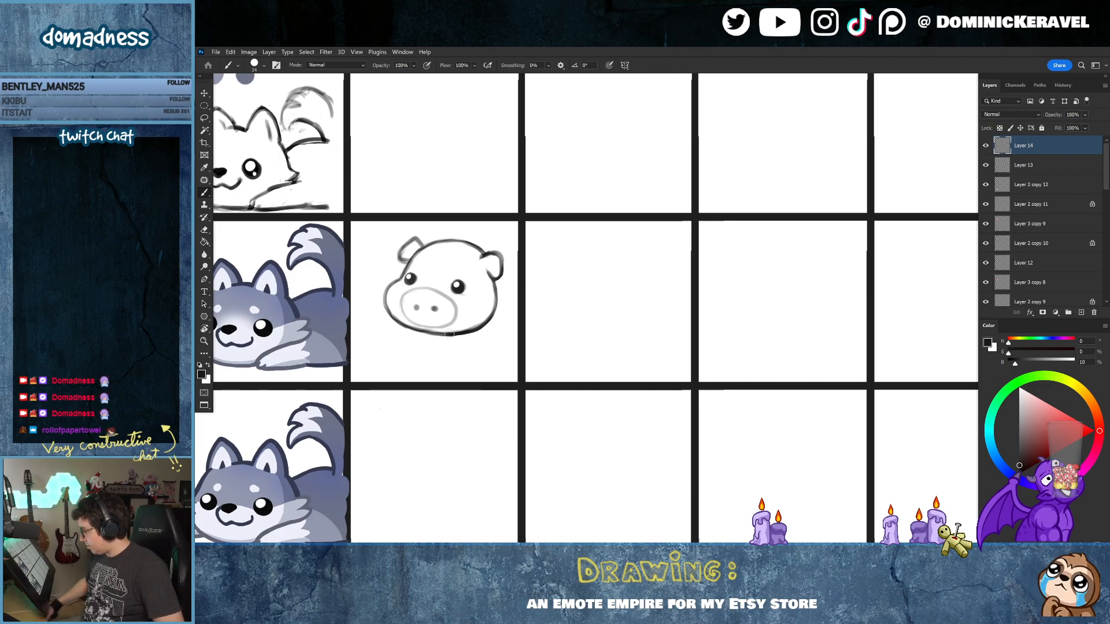
{"action": "key", "text": "v"}
{"action": "key", "text": "e"}
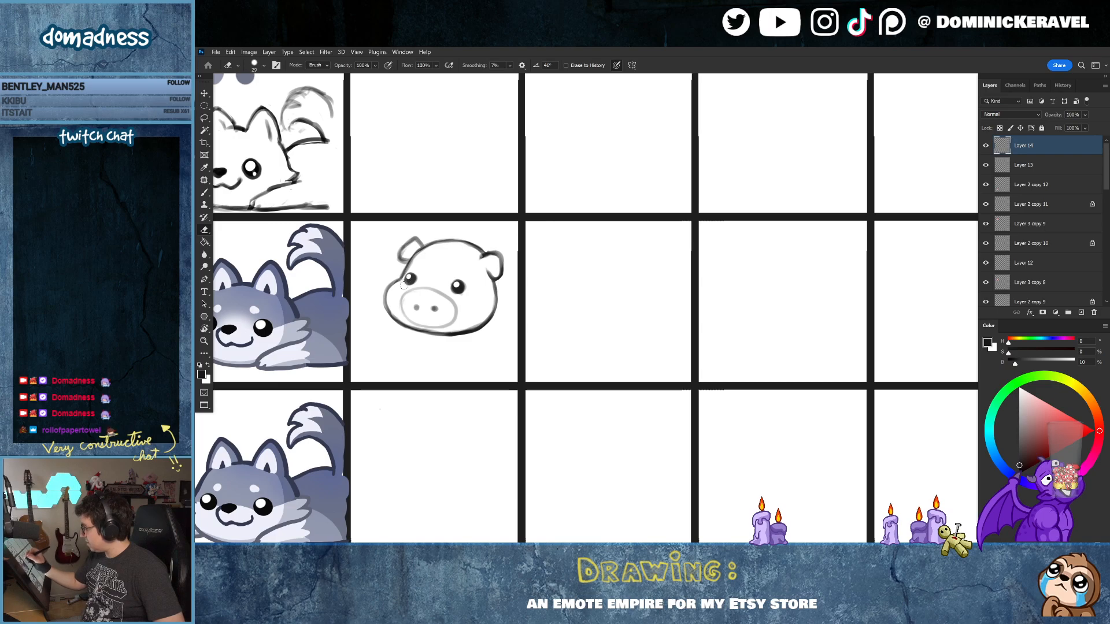
Step: Redraw the outer edge of the pig's far ear with a darker line and erase the excess around it
{"action": "key", "text": "v"}
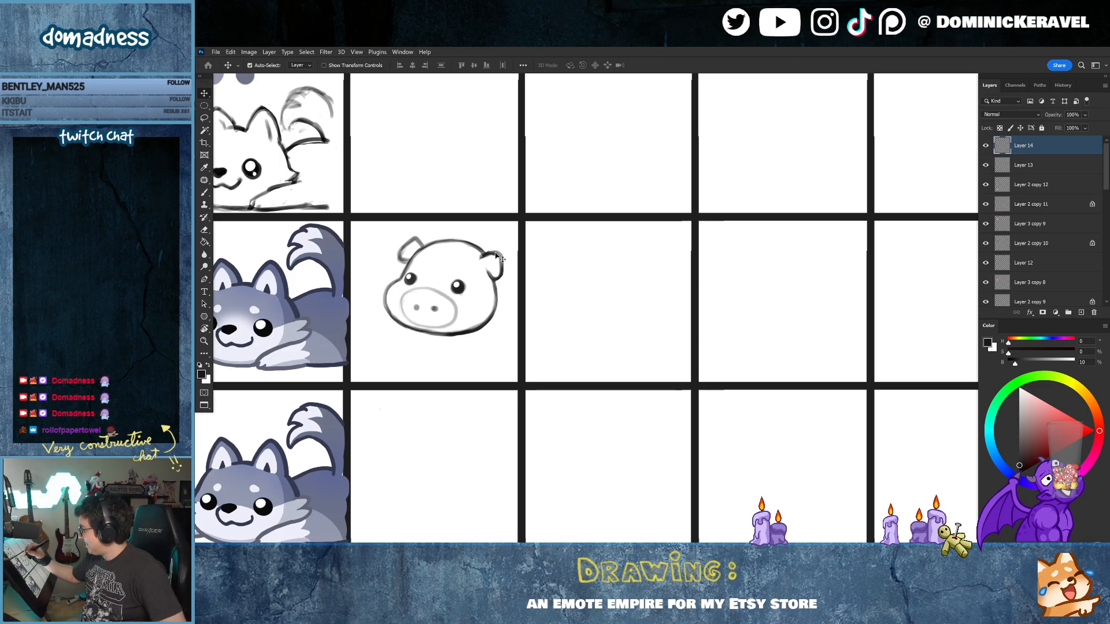
{"action": "key", "text": "e"}
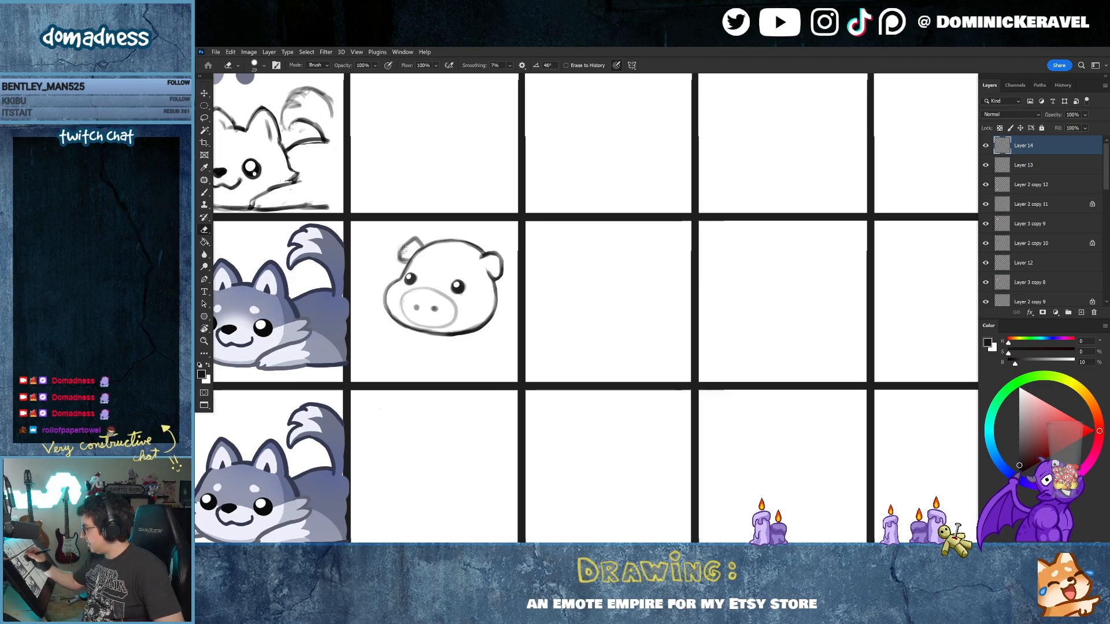
{"action": "key", "text": "b"}
{"action": "left_click_drag", "start_coordinate": [404, 246], "coordinate": [410, 264]}
{"action": "key", "text": "e"}
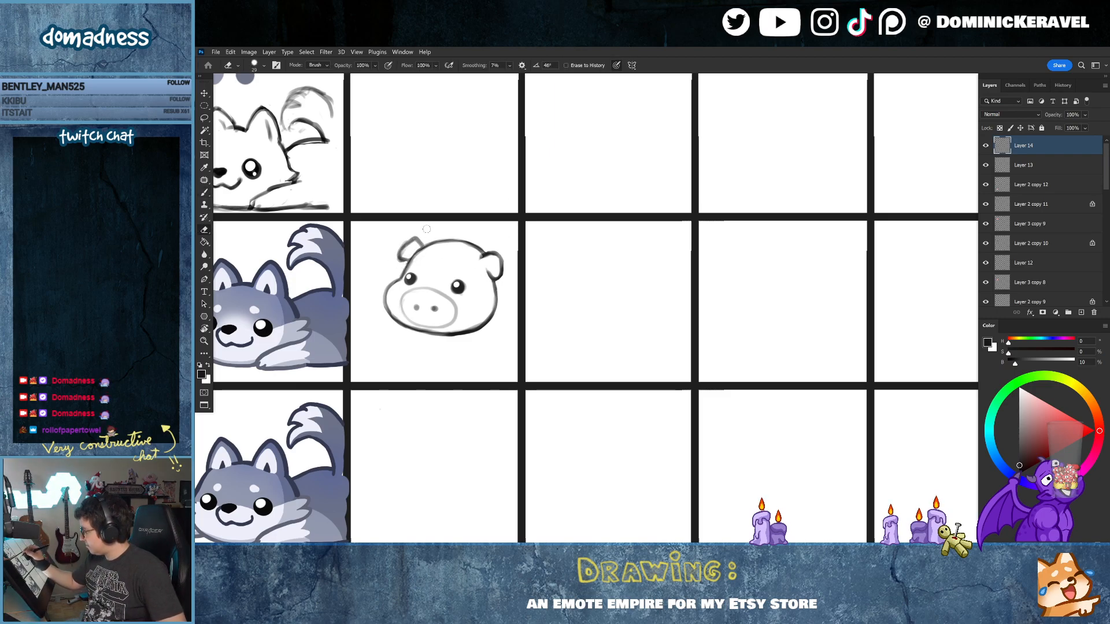
Step: Move the pig head toward the wolf side of its cell and slightly down to make room for the body
{"action": "key", "text": "v"}
{"action": "left_click_drag", "start_coordinate": [473, 320], "coordinate": [512, 353]}
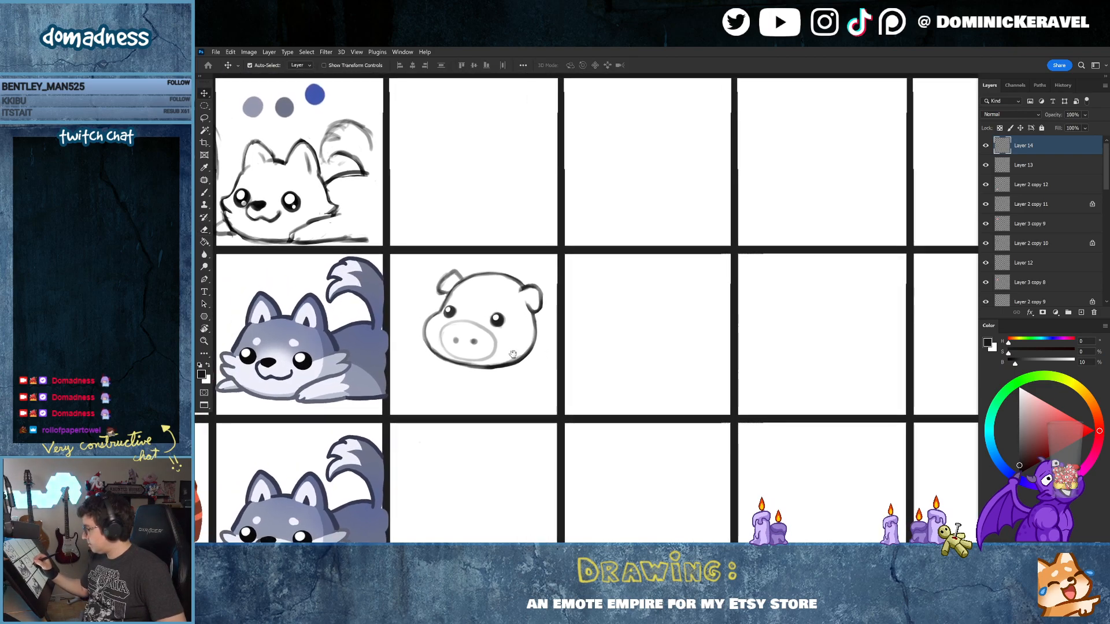
{"action": "key", "text": "e"}
{"action": "key", "text": "v"}
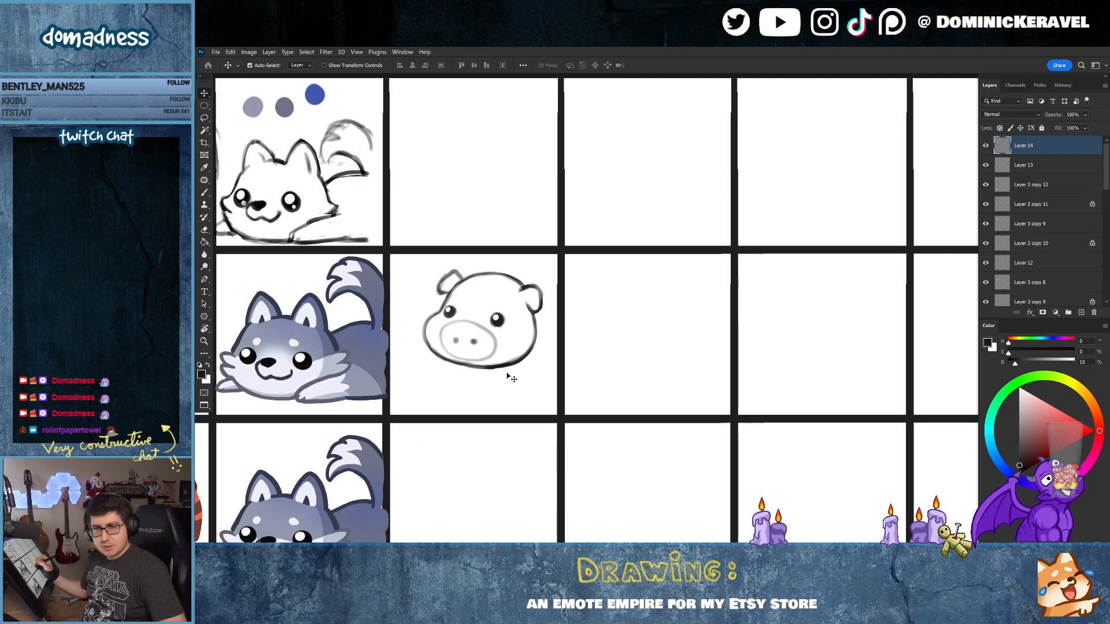
{"action": "key", "text": "e"}
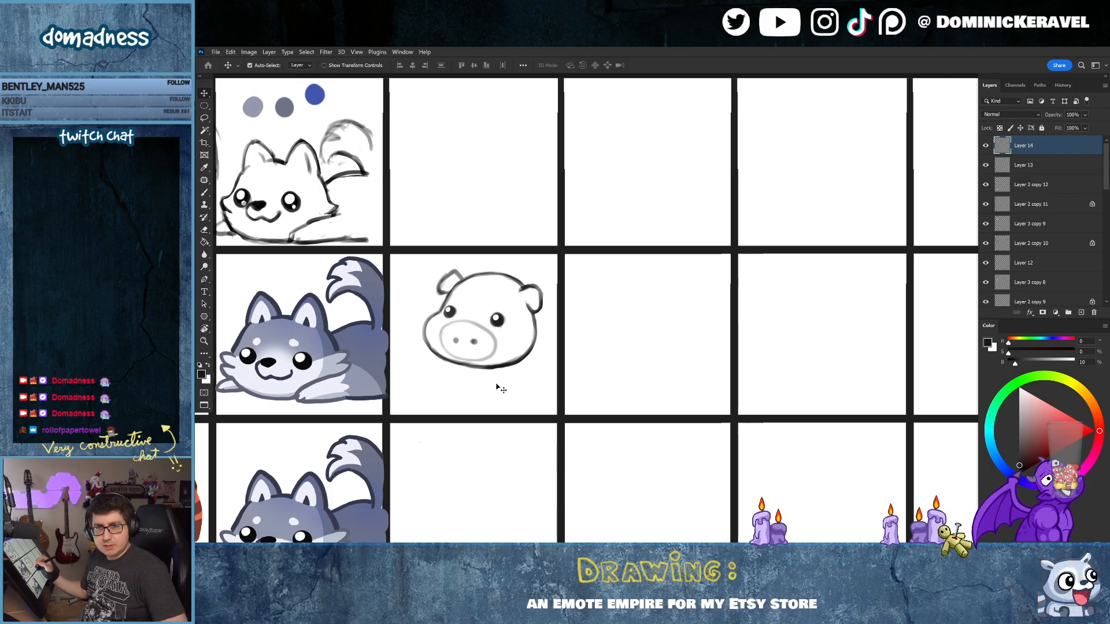
{"action": "key", "text": "v"}
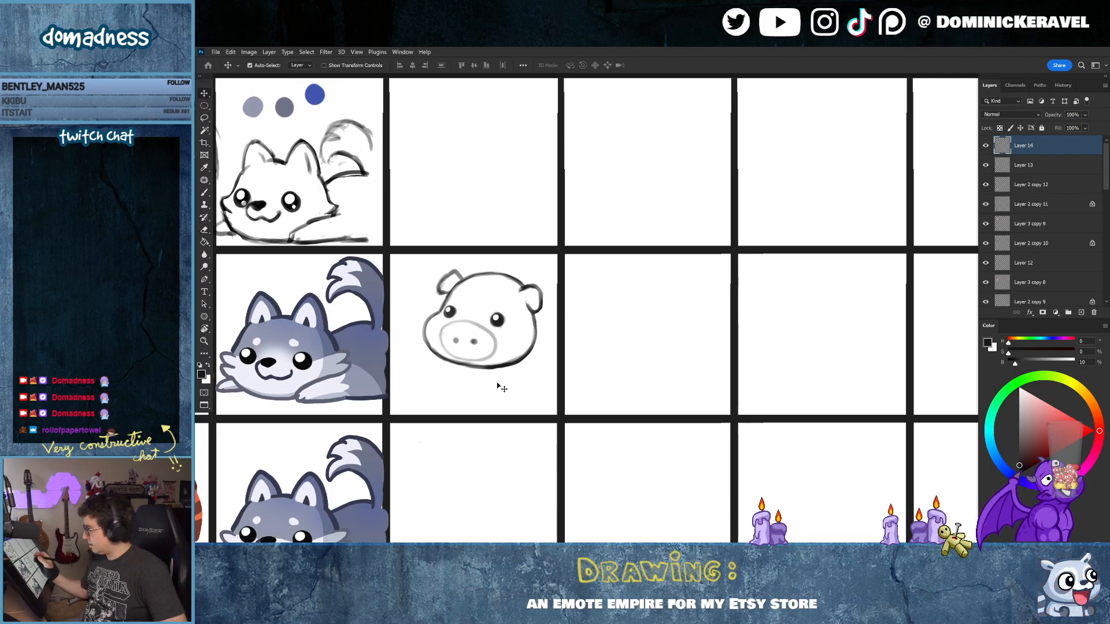
{"action": "scroll", "coordinate": [550, 290], "scroll_direction": "down", "scroll_amount": 1}
{"action": "left_click_drag", "start_coordinate": [549, 291], "coordinate": [528, 301]}
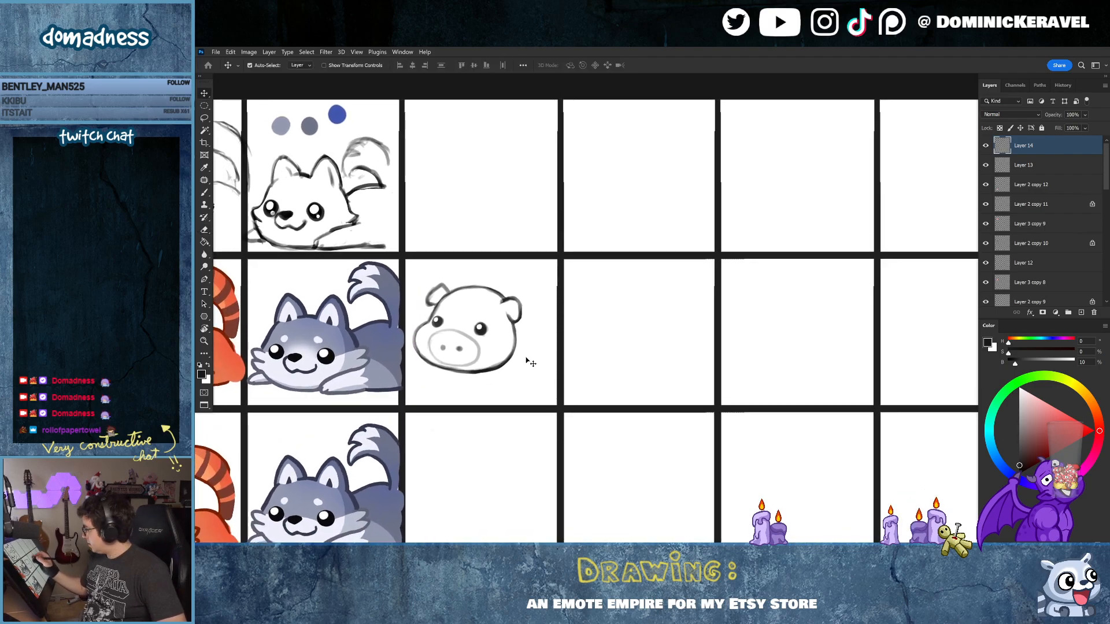
Step: Rough in the pig's lying body with a light back line, front leg curve, ground line and paw beside the snout
{"action": "key", "text": "b"}
{"action": "mouse_move", "coordinate": [538, 305]}
{"action": "left_mouse_down"}
{"action": "mouse_move", "coordinate": [556, 347]}
{"action": "mouse_move", "coordinate": [478, 371]}
{"action": "mouse_move", "coordinate": [526, 370]}
{"action": "mouse_move", "coordinate": [478, 369]}
{"action": "mouse_move", "coordinate": [514, 372]}
{"action": "mouse_move", "coordinate": [488, 370]}
{"action": "left_mouse_up"}
{"action": "key", "text": "e"}
{"action": "key", "text": "b"}
{"action": "key", "text": "e"}
{"action": "mouse_move", "coordinate": [506, 366]}
{"action": "left_mouse_down"}
{"action": "mouse_move", "coordinate": [483, 370]}
{"action": "mouse_move", "coordinate": [576, 372]}
{"action": "left_mouse_up"}
{"action": "key", "text": "b"}
{"action": "left_click_drag", "start_coordinate": [490, 385], "coordinate": [550, 392]}
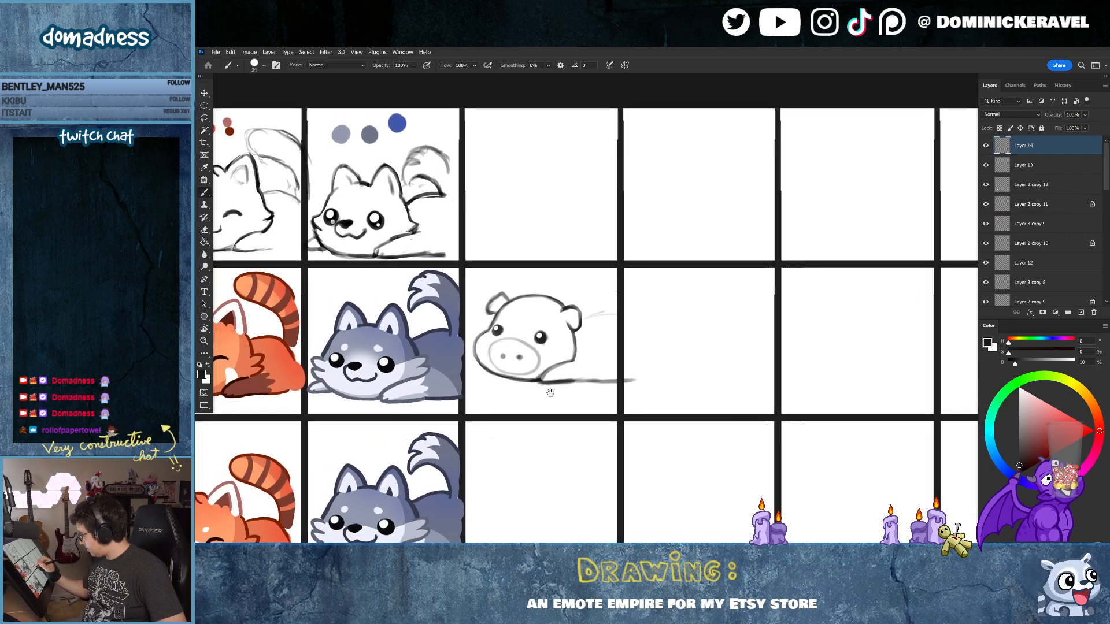
{"action": "left_click_drag", "start_coordinate": [478, 360], "coordinate": [467, 369]}
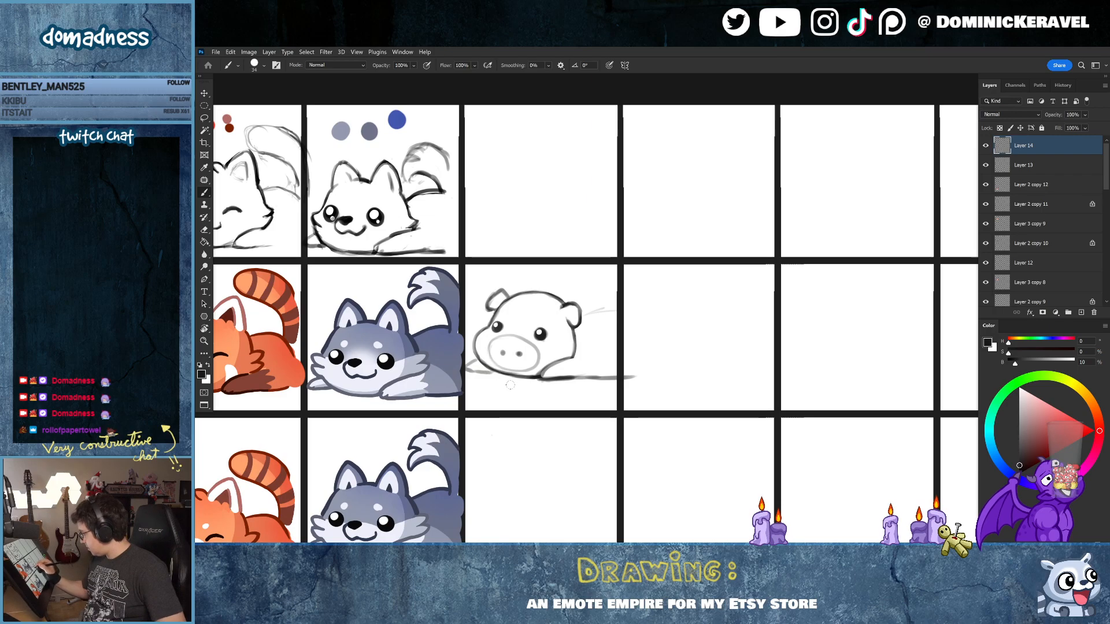
{"action": "key", "text": "v"}
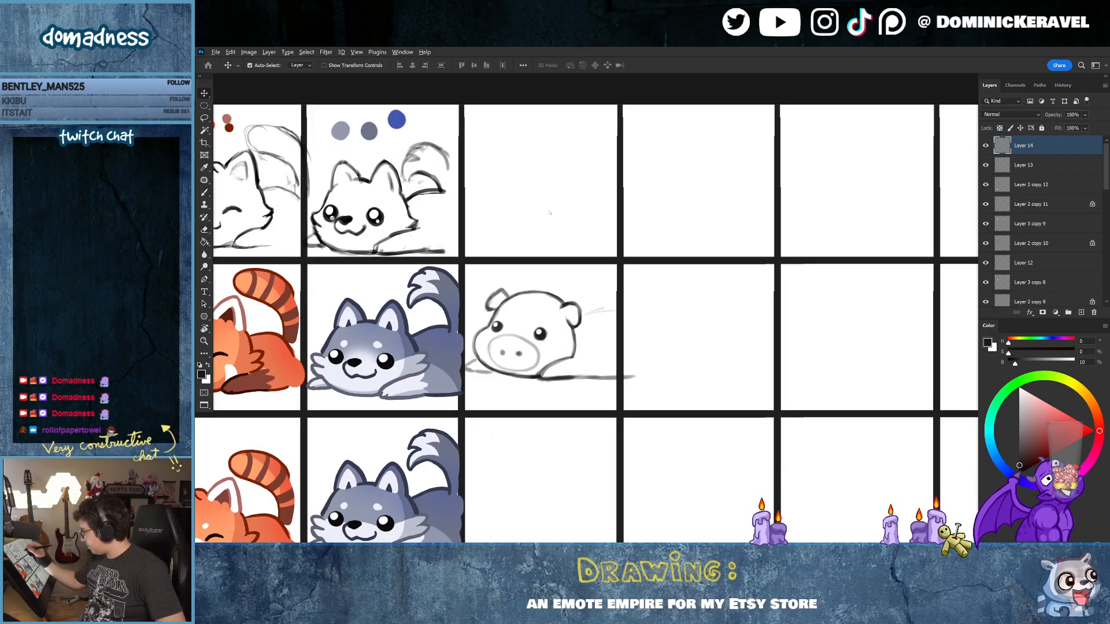
{"action": "key", "text": "w"}
{"action": "key", "text": "alt+w"}
{"action": "key", "text": "Escape"}
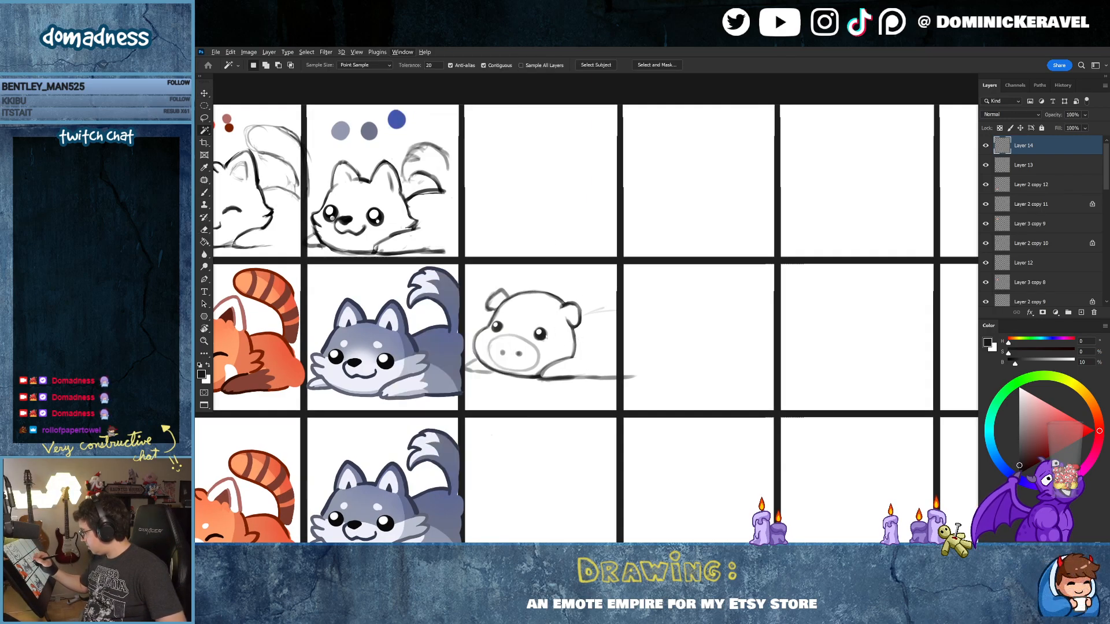
{"action": "key", "text": "e"}
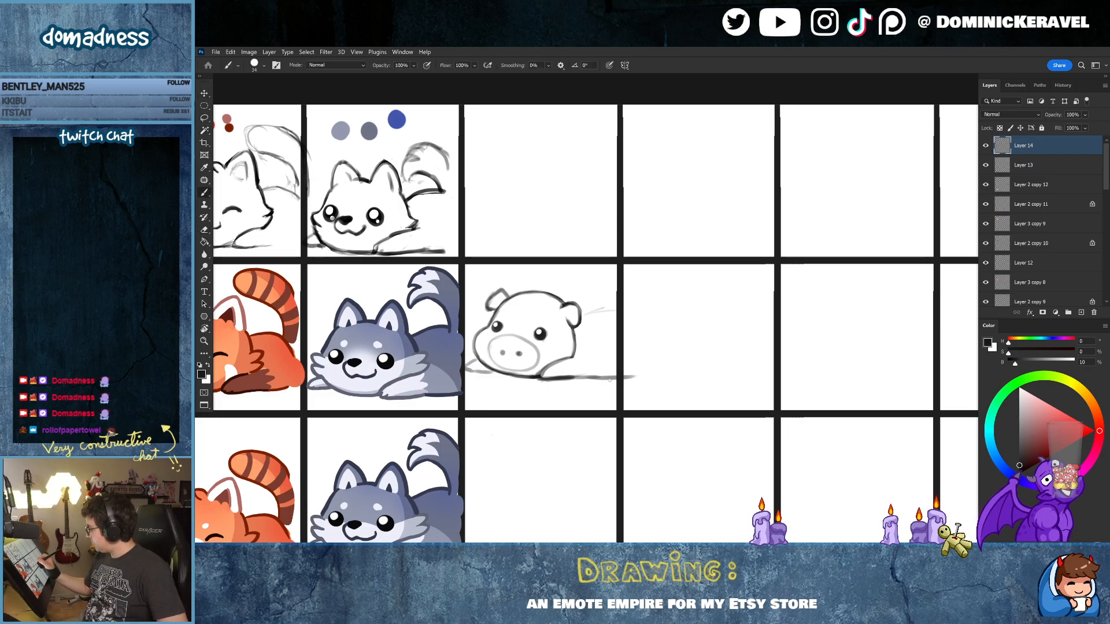
{"action": "key", "text": "b"}
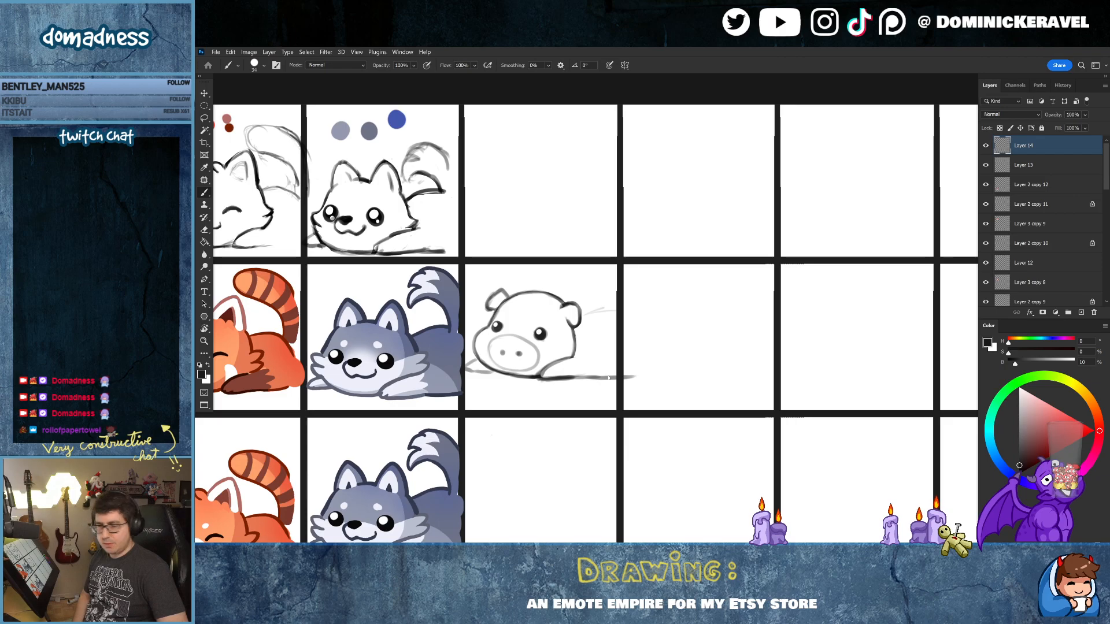
{"action": "left_click", "coordinate": [1030, 248]}
{"action": "left_click", "coordinate": [1042, 151]}
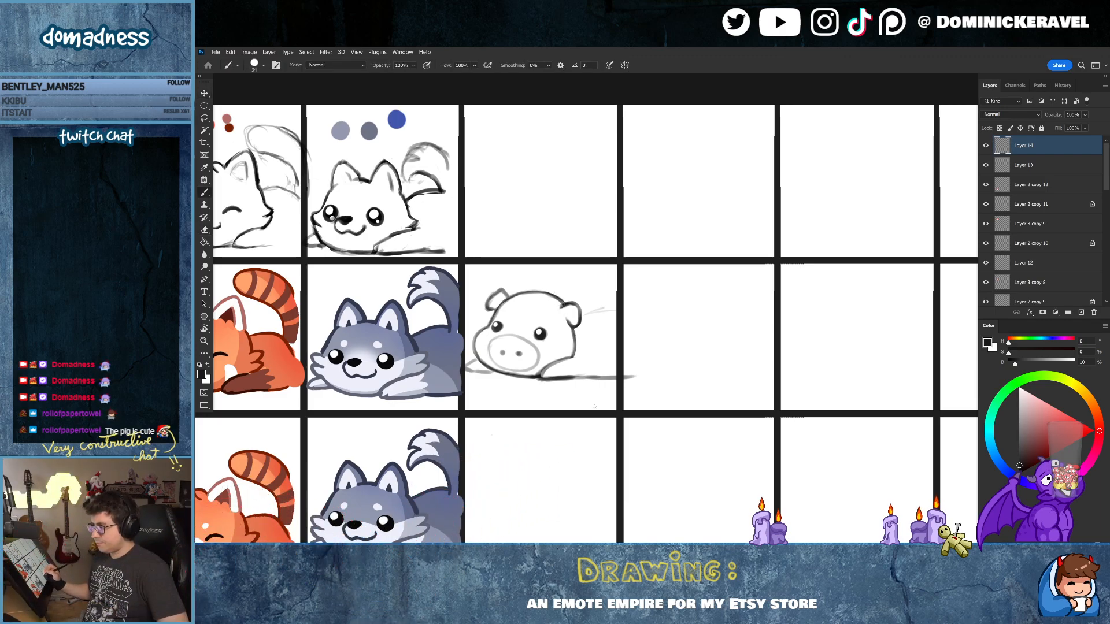
Step: Switch the mascot designs document out of full-screen mode into a floating window and reposition it in the workspace
{"action": "key", "text": "f"}
{"action": "key", "text": "f"}
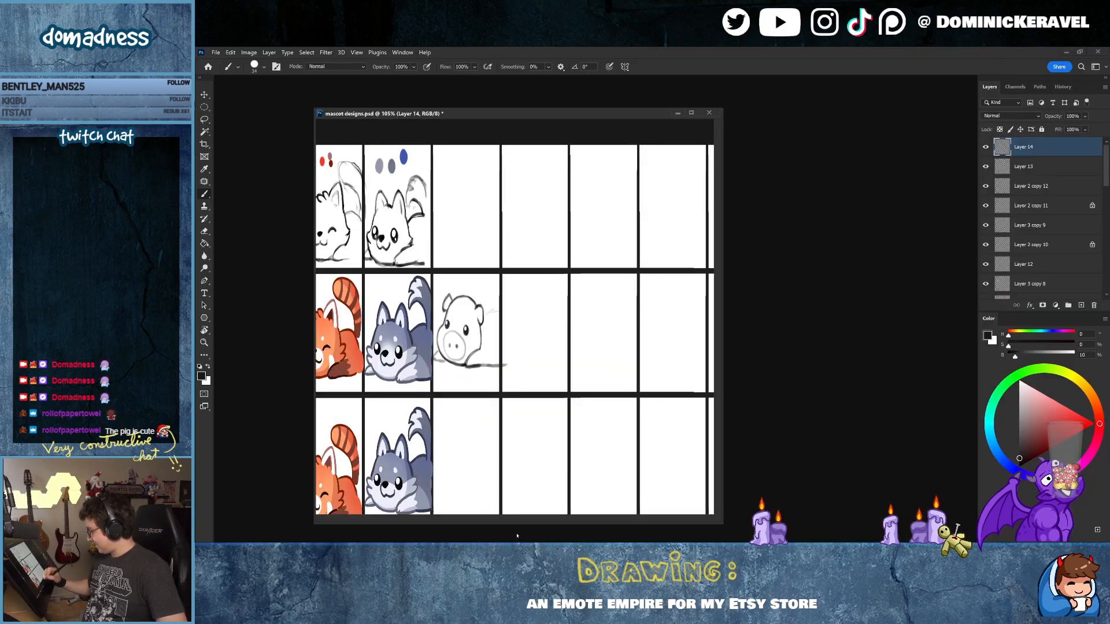
{"action": "key", "text": "v"}
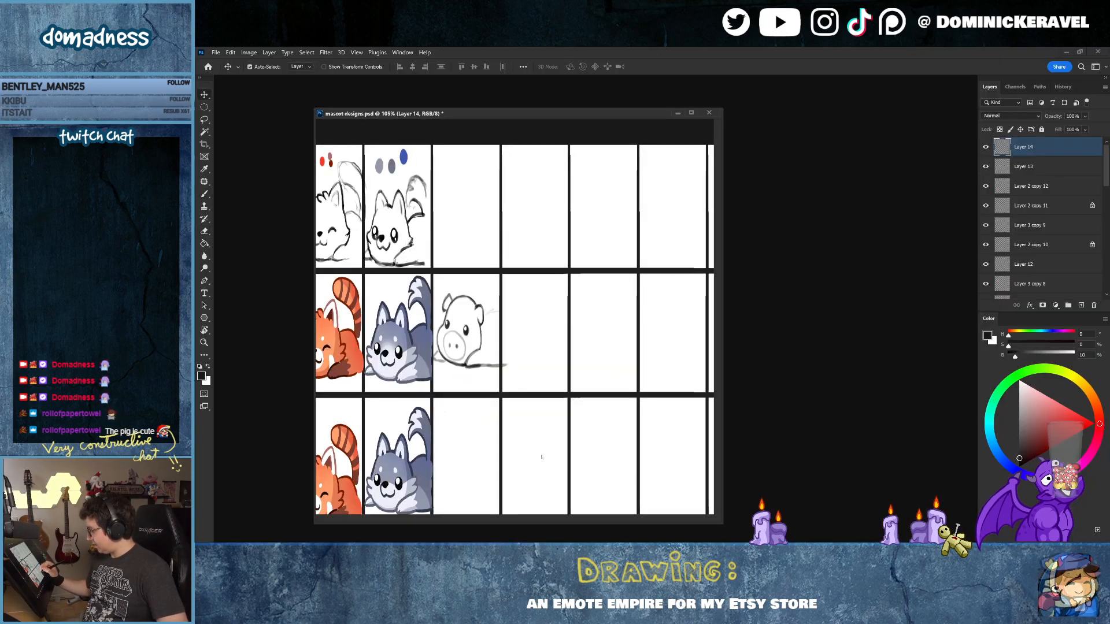
{"action": "key", "text": "e"}
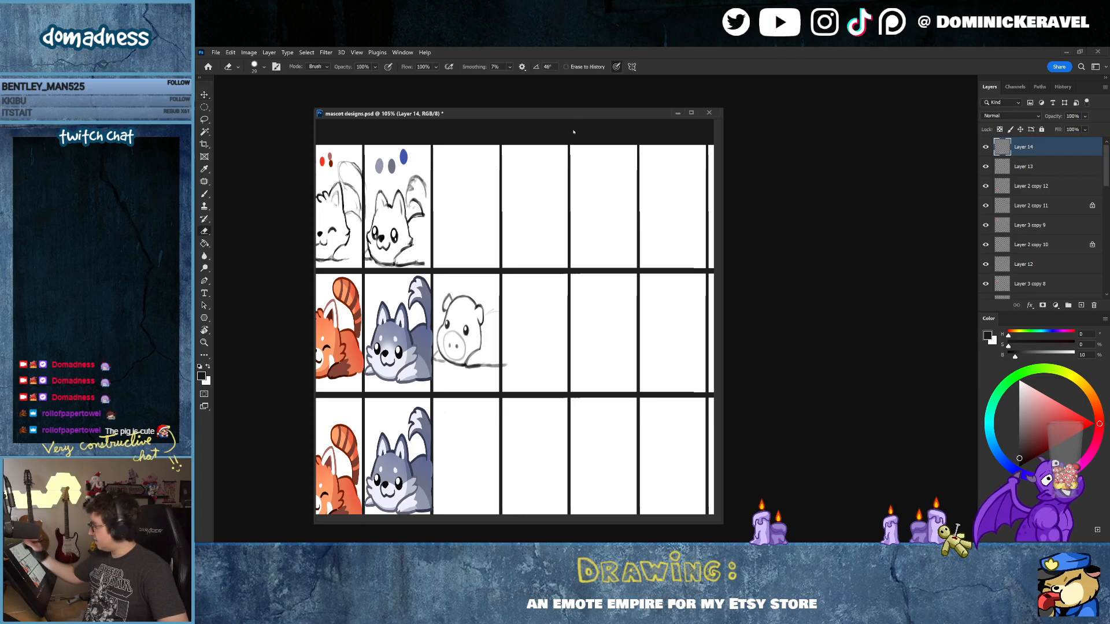
{"action": "left_click_drag", "start_coordinate": [573, 132], "coordinate": [599, 108]}
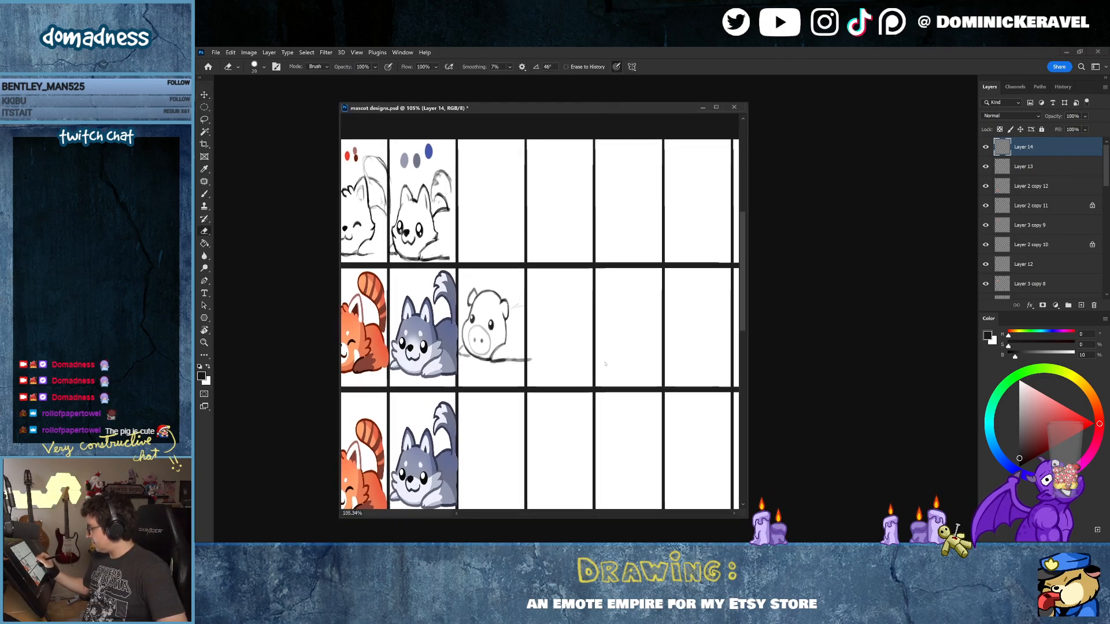
Step: Save the mascot designs document, then close it and reopen it from the recent files
{"action": "key", "text": "v"}
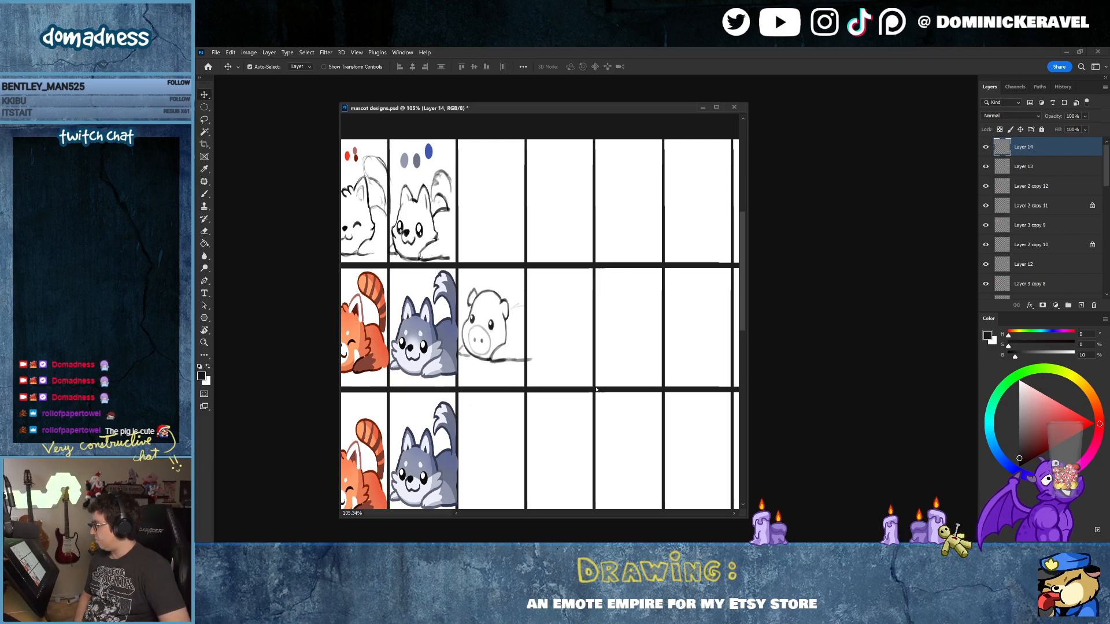
{"action": "key", "text": "ctrl+s"}
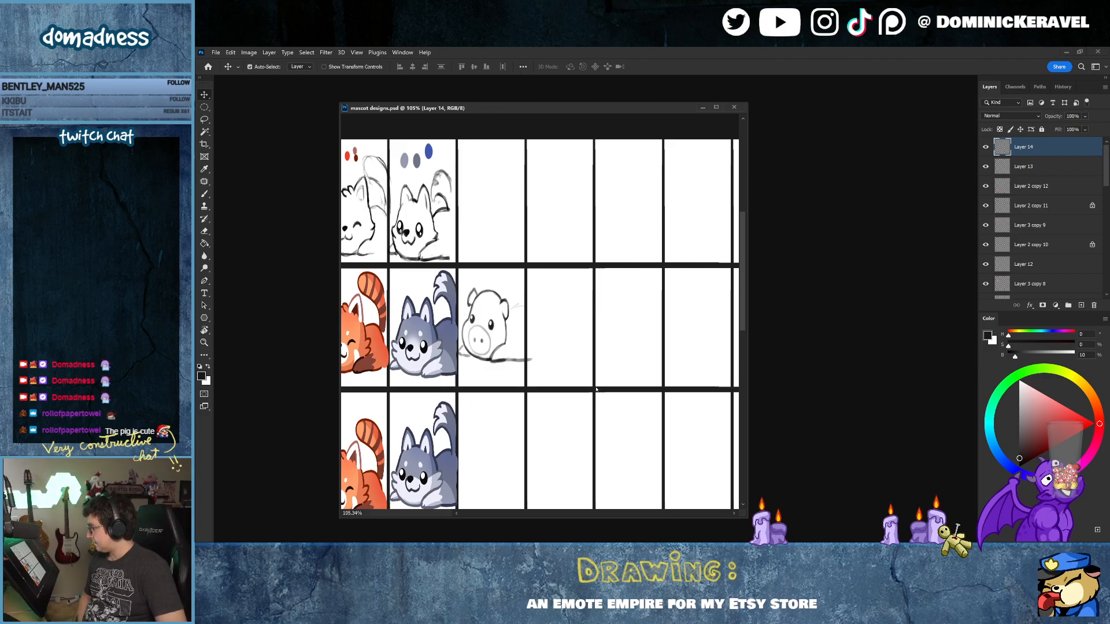
{"action": "left_click", "coordinate": [734, 107]}
{"action": "left_click", "coordinate": [215, 52]}
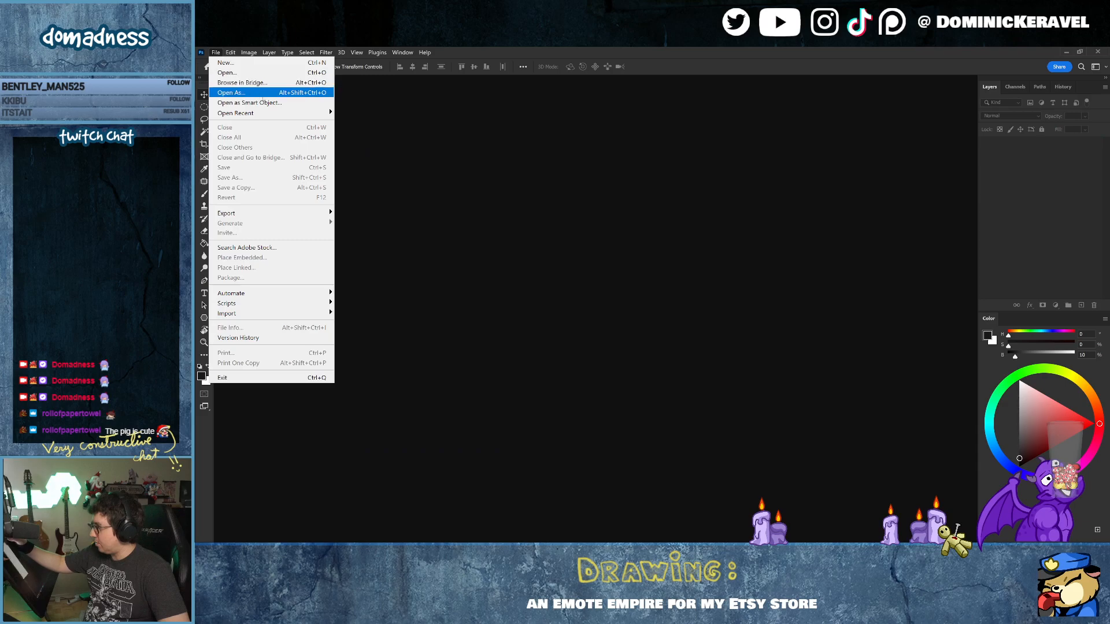
{"action": "mouse_move", "coordinate": [300, 113]}
{"action": "left_click", "coordinate": [399, 113]}
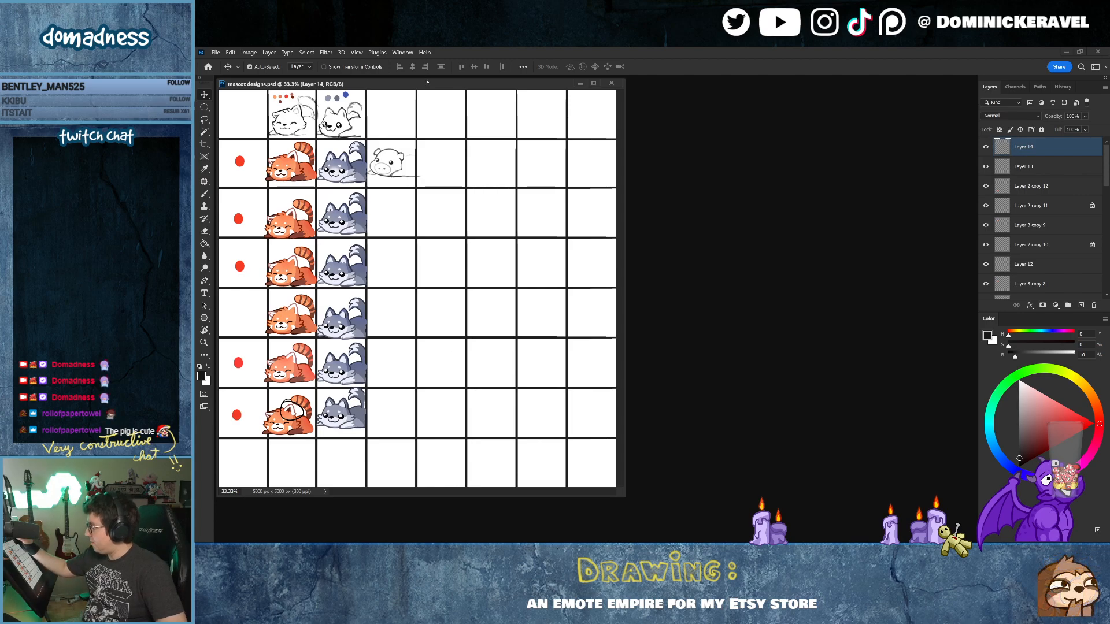
Step: Reposition and enlarge the document window around the pig's cell, and nudge the pig sketch slightly away from the wolf
{"action": "left_click_drag", "start_coordinate": [436, 82], "coordinate": [527, 101]}
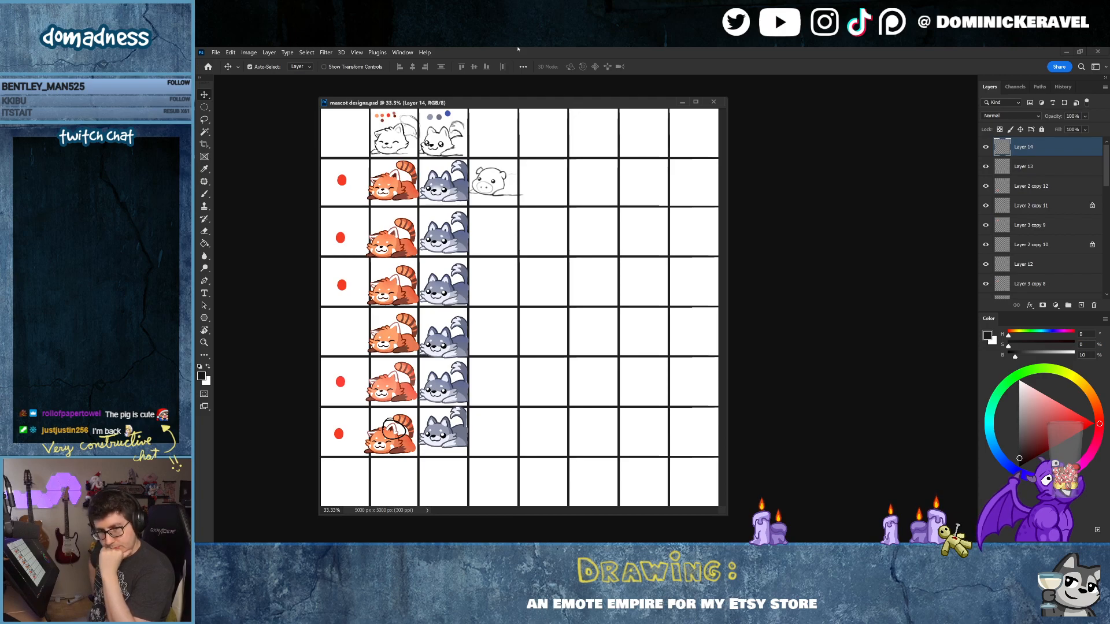
{"action": "left_click_drag", "start_coordinate": [512, 102], "coordinate": [500, 134]}
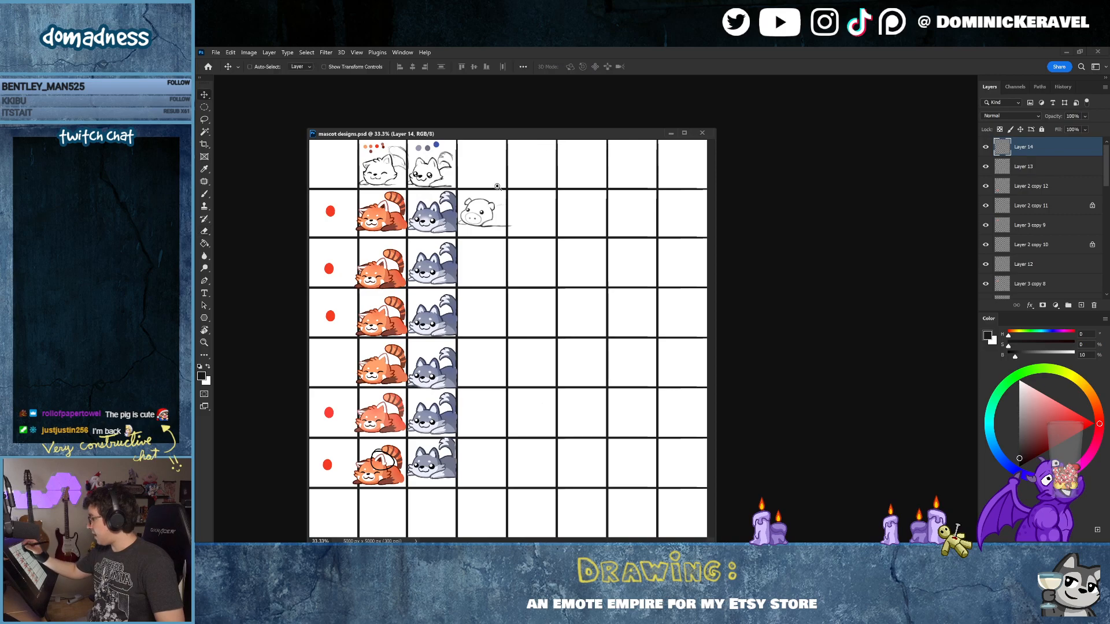
{"action": "left_click", "coordinate": [495, 191], "text": "ctrl"}
{"action": "left_click", "coordinate": [521, 196], "text": "ctrl"}
{"action": "left_click_drag", "start_coordinate": [526, 196], "coordinate": [528, 235]}
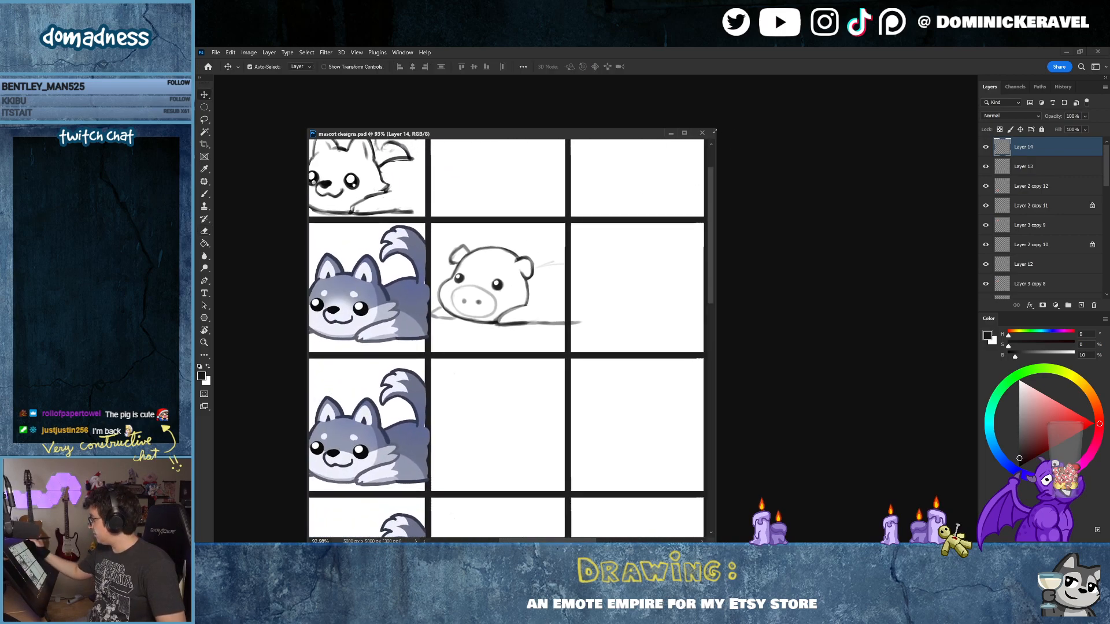
{"action": "left_click_drag", "start_coordinate": [714, 128], "coordinate": [833, 90]}
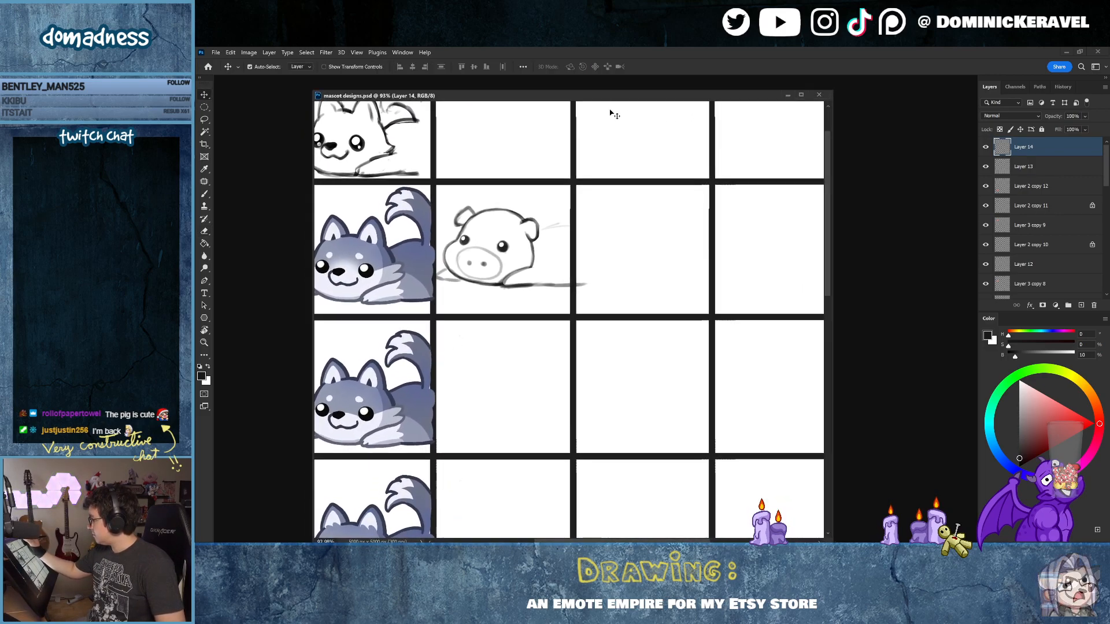
{"action": "left_click_drag", "start_coordinate": [504, 249], "coordinate": [510, 248]}
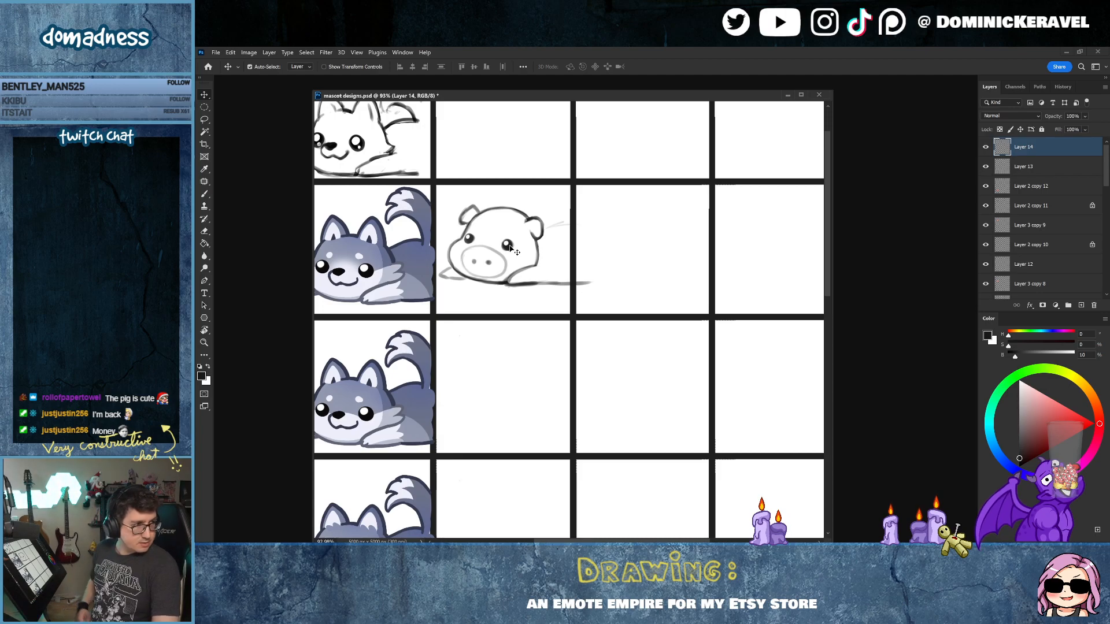
Step: Draw a bent line from a diagonal and a horizontal stroke across the empty cells, ending in a small circle
{"action": "left_click_drag", "start_coordinate": [611, 95], "coordinate": [620, 105]}
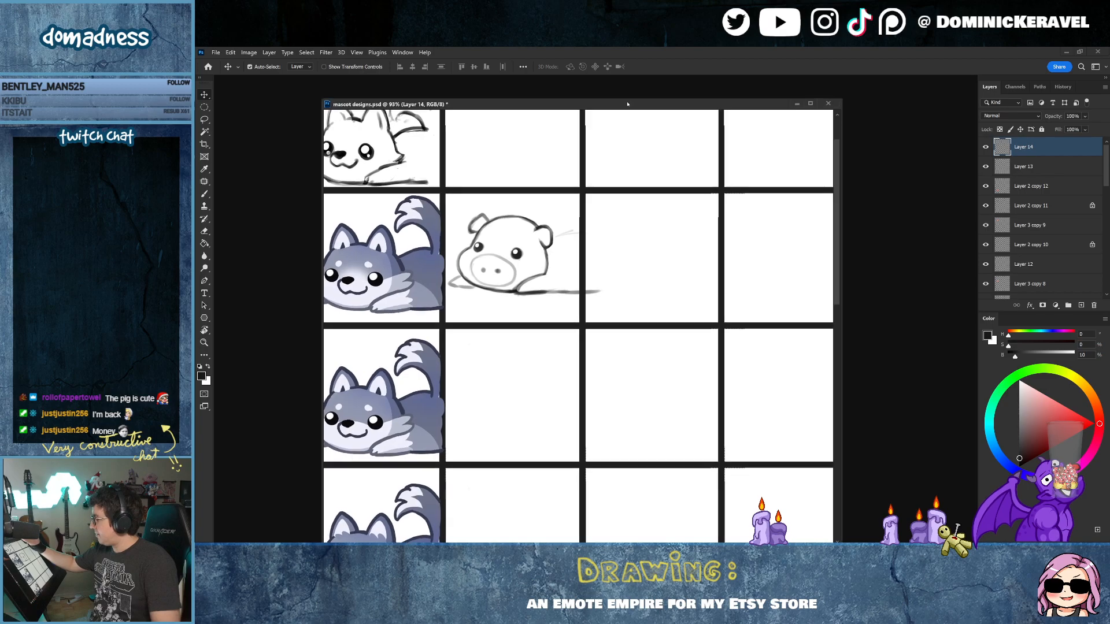
{"action": "left_click_drag", "start_coordinate": [621, 155], "coordinate": [600, 164]}
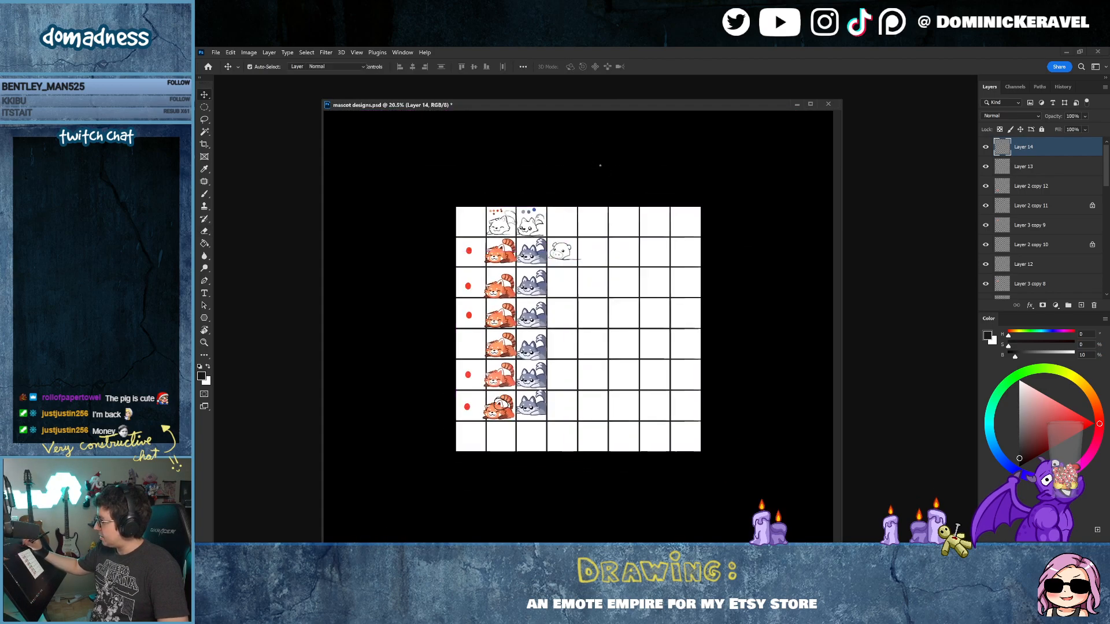
{"action": "left_click", "coordinate": [616, 173], "text": "alt"}
{"action": "left_click_drag", "start_coordinate": [615, 255], "coordinate": [641, 261]}
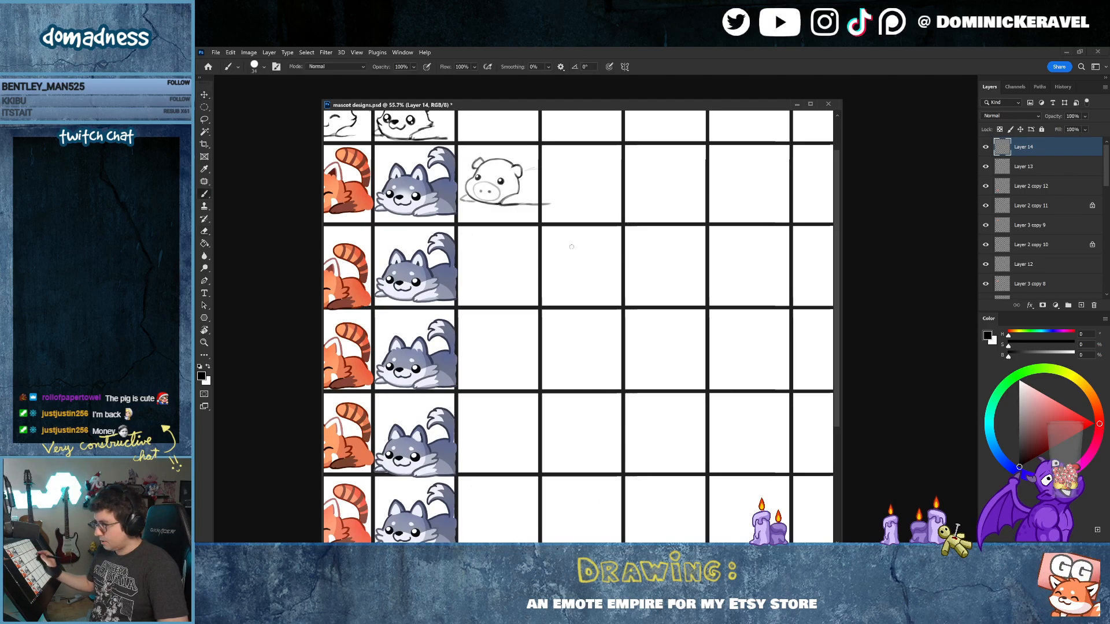
{"action": "left_click_drag", "start_coordinate": [624, 317], "coordinate": [609, 319]}
{"action": "left_click_drag", "start_coordinate": [532, 235], "coordinate": [566, 280]}
{"action": "left_click_drag", "start_coordinate": [706, 384], "coordinate": [736, 405]}
{"action": "left_click_drag", "start_coordinate": [594, 298], "coordinate": [683, 297]}
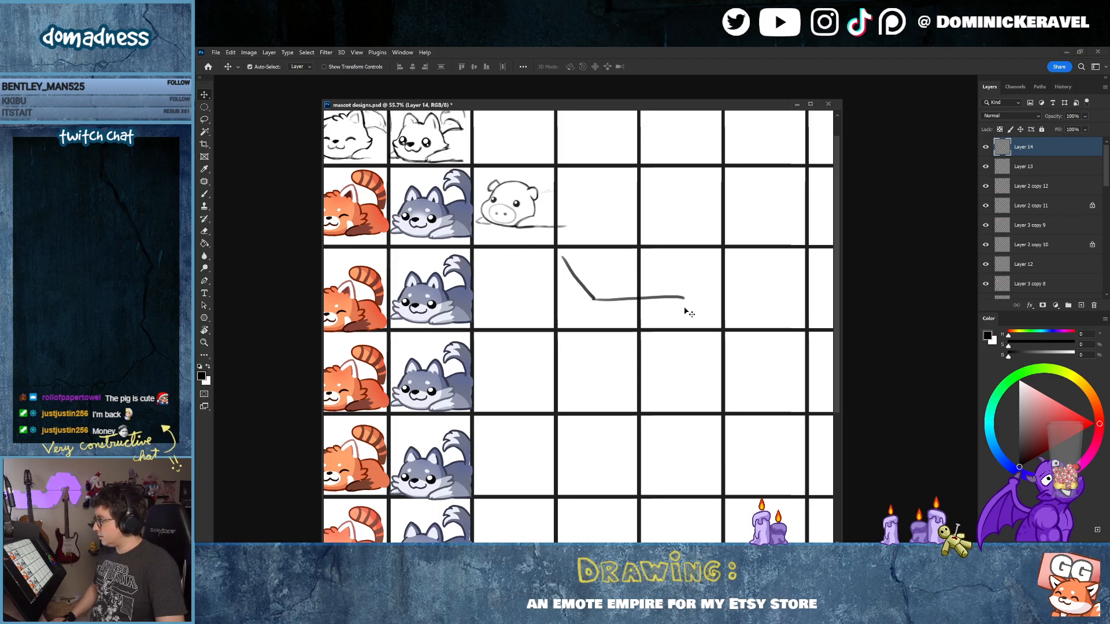
{"action": "key", "text": "b"}
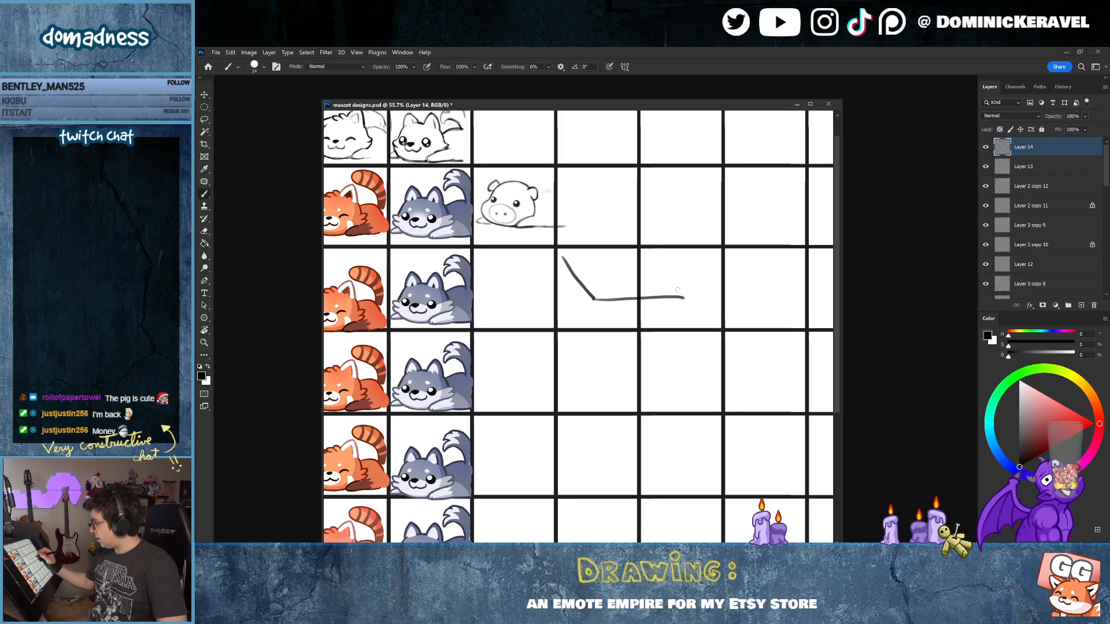
{"action": "left_click_drag", "start_coordinate": [678, 290], "coordinate": [683, 289]}
{"action": "left_click_drag", "start_coordinate": [671, 331], "coordinate": [614, 331]}
{"action": "key", "text": "e"}
{"action": "key", "text": "v"}
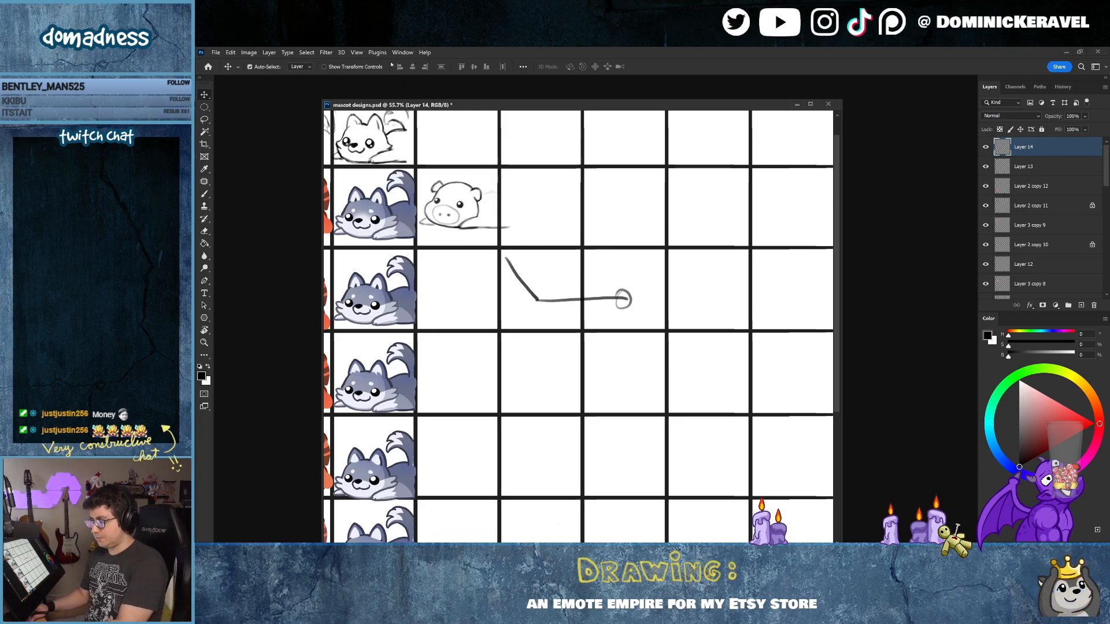
Step: Lasso the bent line with its circle and cut it from the sheet
{"action": "mouse_move", "coordinate": [638, 105]}
{"action": "left_mouse_down"}
{"action": "mouse_move", "coordinate": [645, 113]}
{"action": "mouse_move", "coordinate": [634, 93]}
{"action": "left_mouse_up"}
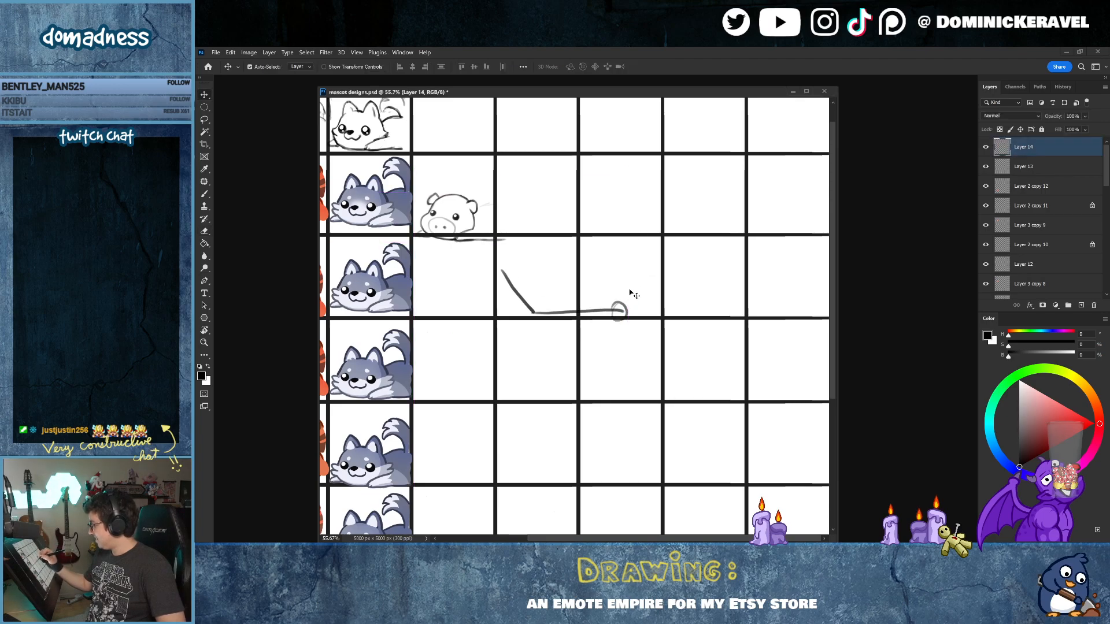
{"action": "key", "text": "l"}
{"action": "mouse_move", "coordinate": [527, 233]}
{"action": "left_mouse_down"}
{"action": "mouse_move", "coordinate": [688, 322]}
{"action": "mouse_move", "coordinate": [638, 218]}
{"action": "left_mouse_up"}
{"action": "key", "text": "ctrl+x"}
{"action": "key", "text": "v"}
{"action": "left_click_drag", "start_coordinate": [578, 92], "coordinate": [621, 137]}
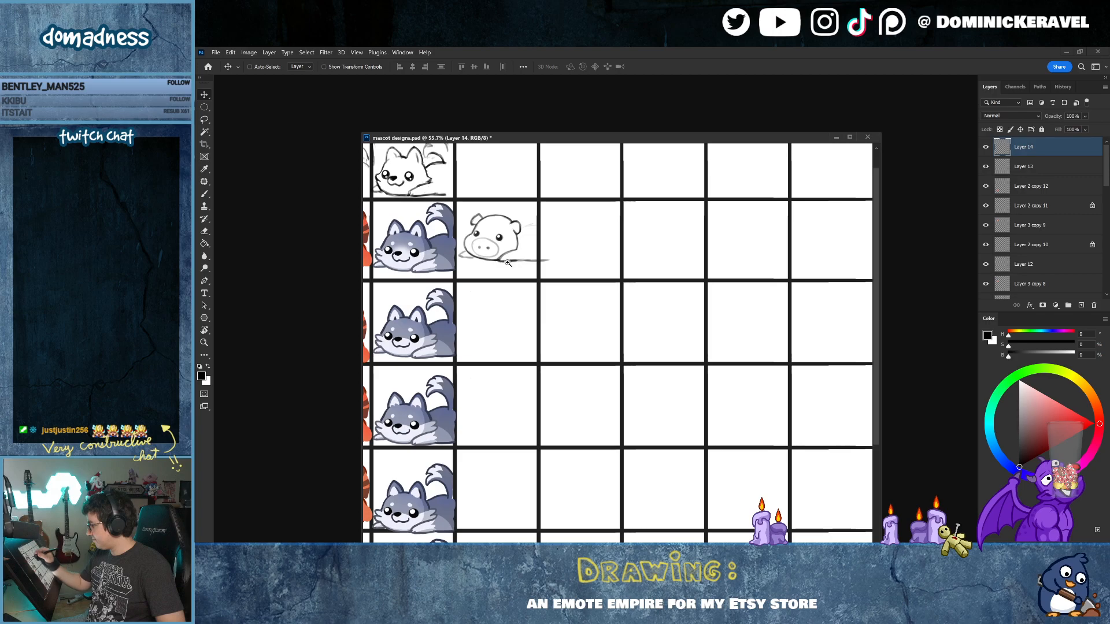
Step: Touch up the pig's snout with small erasing and brush strokes
{"action": "left_click_drag", "start_coordinate": [506, 262], "coordinate": [606, 349]}
{"action": "key", "text": "e"}
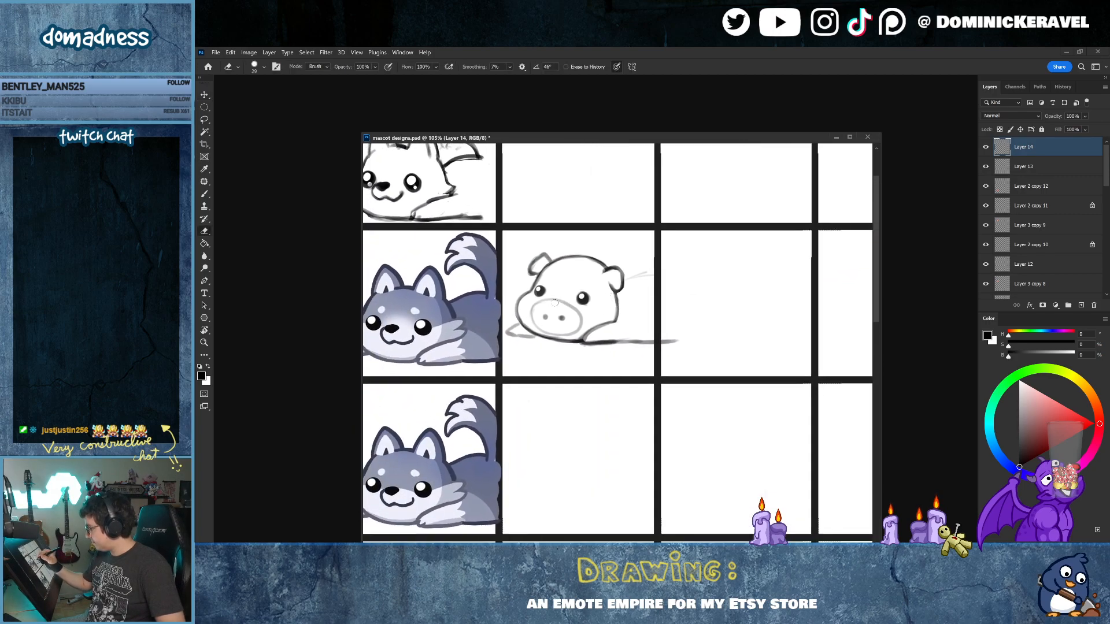
{"action": "key", "text": "b"}
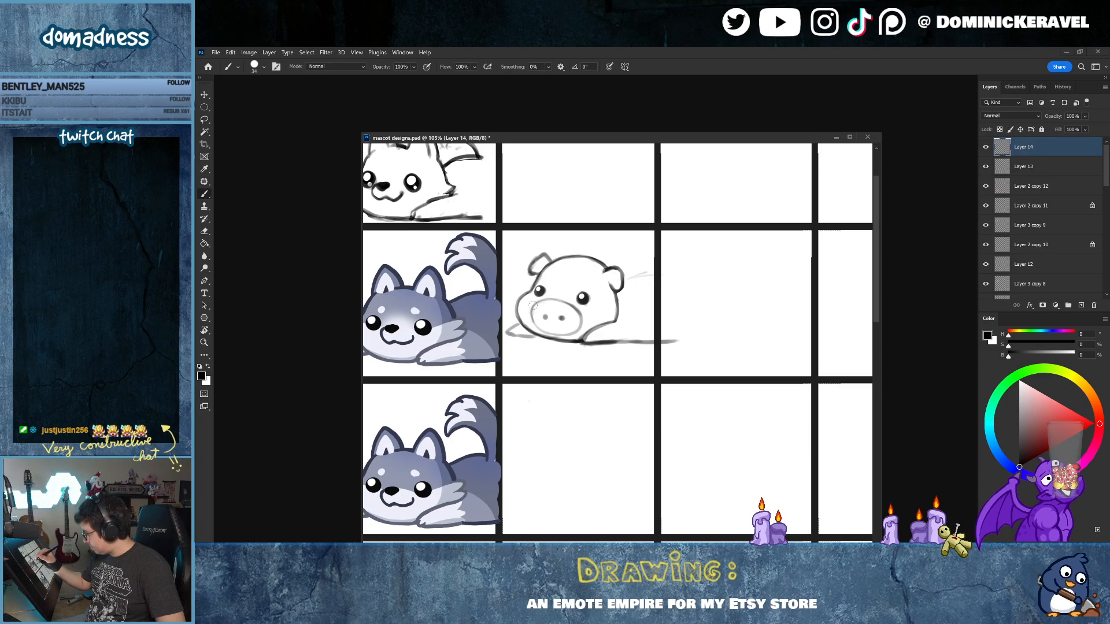
{"action": "key", "text": "e"}
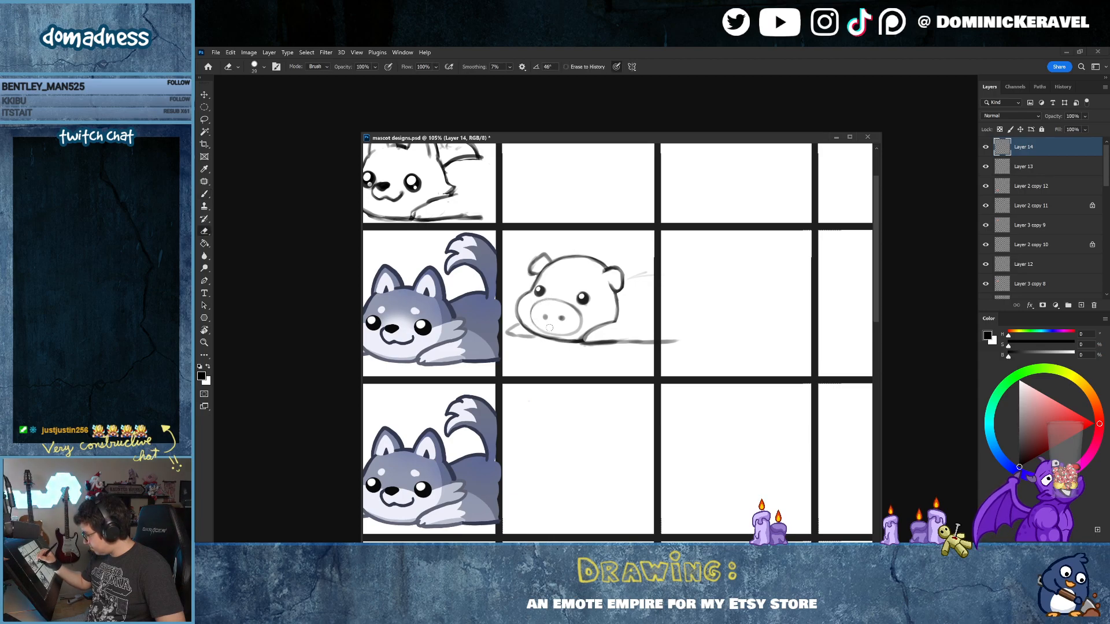
{"action": "key", "text": "b"}
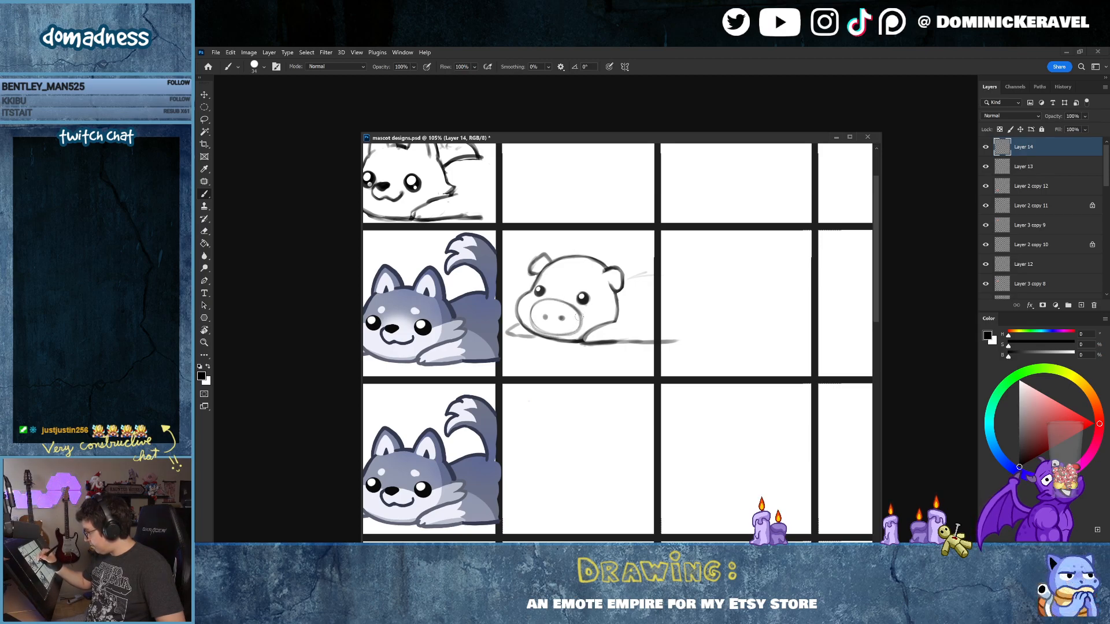
{"action": "key", "text": "v"}
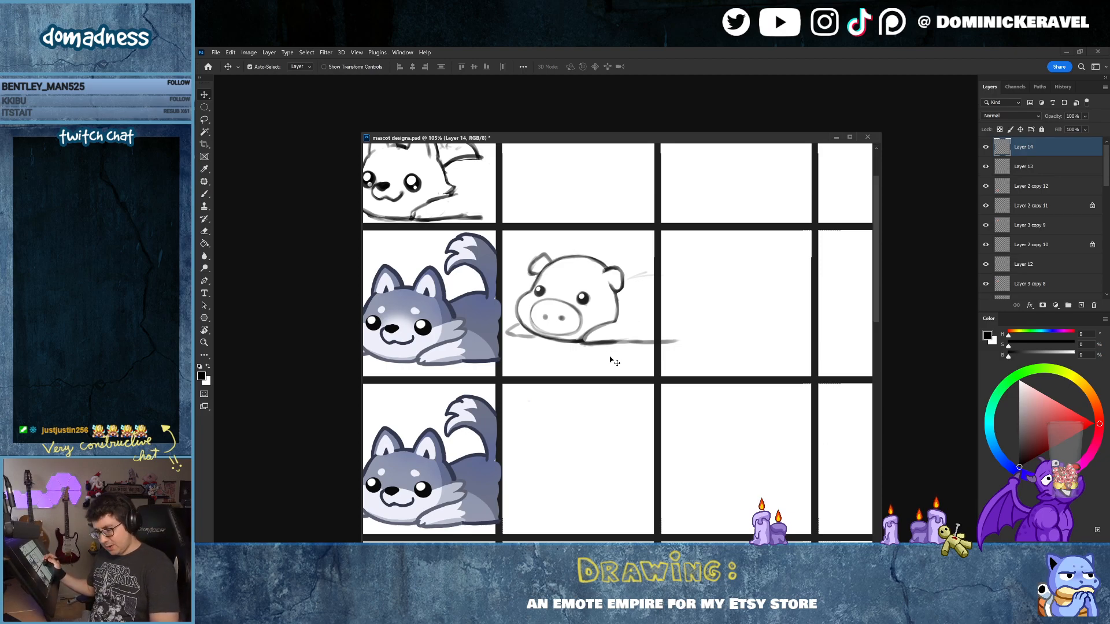
Step: Lasso the pig's nostrils, shift them slightly toward the wolf side and clear the selection
{"action": "key", "text": "l"}
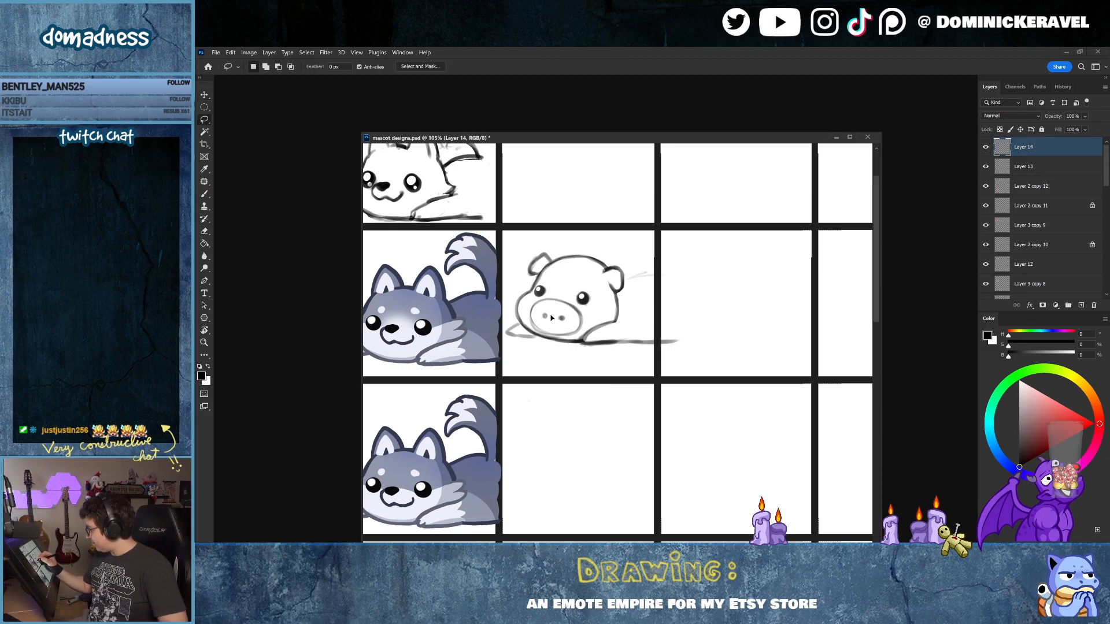
{"action": "left_click_drag", "start_coordinate": [562, 321], "coordinate": [545, 320]}
{"action": "key", "text": "ctrl+d"}
{"action": "key", "text": "ctrl+d"}
{"action": "key", "text": "v"}
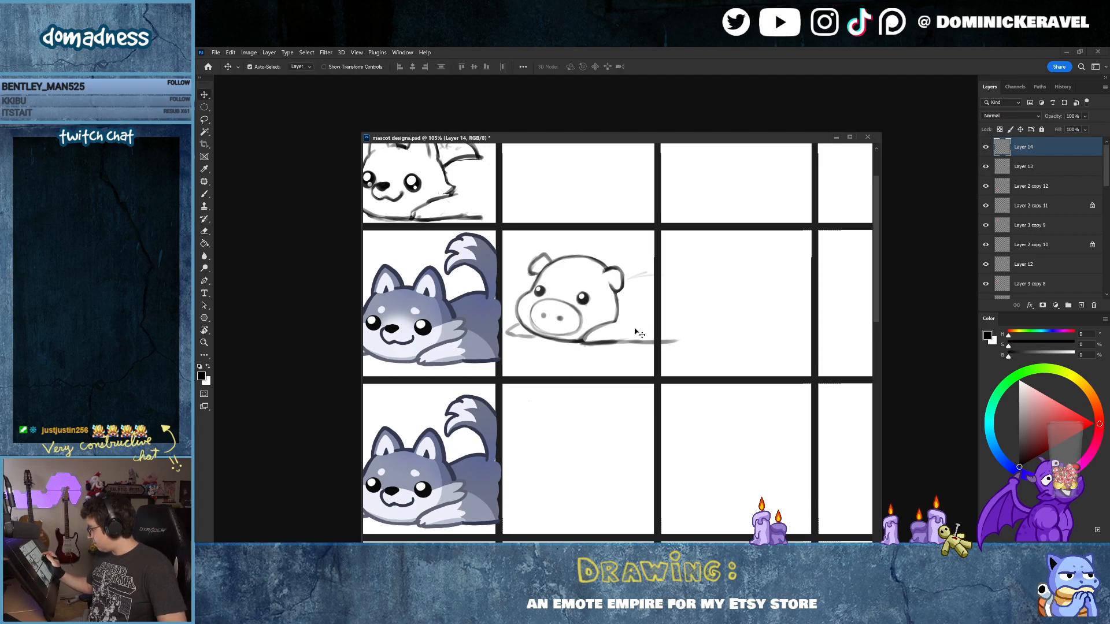
Step: Clean up the chin line beneath the pig's snout with the eraser and brush
{"action": "key", "text": "b"}
{"action": "key", "text": "e"}
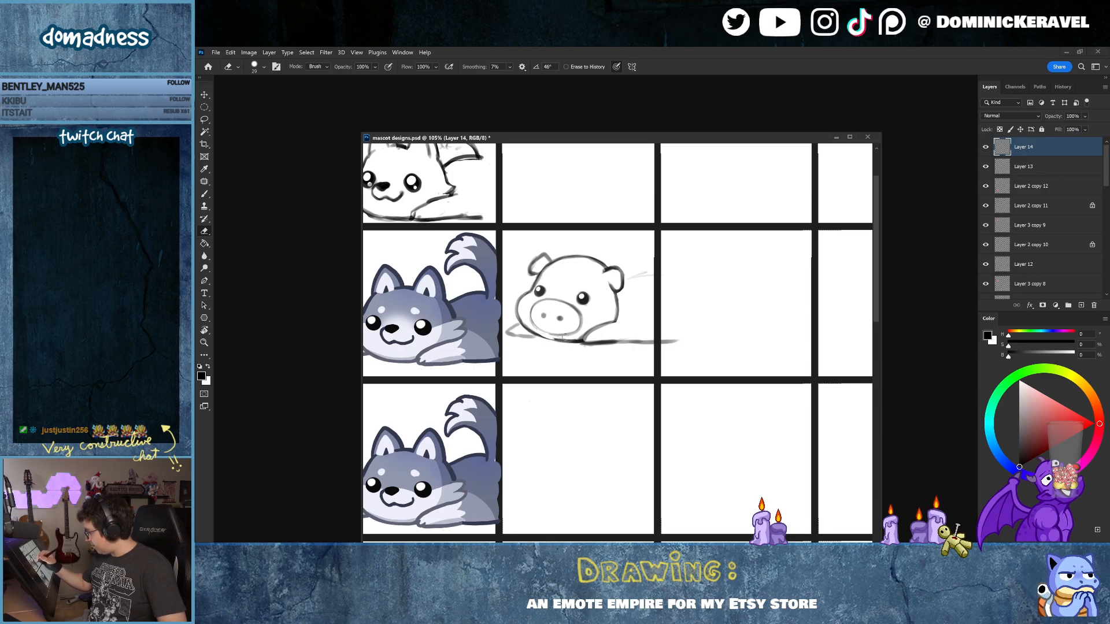
{"action": "key", "text": "b"}
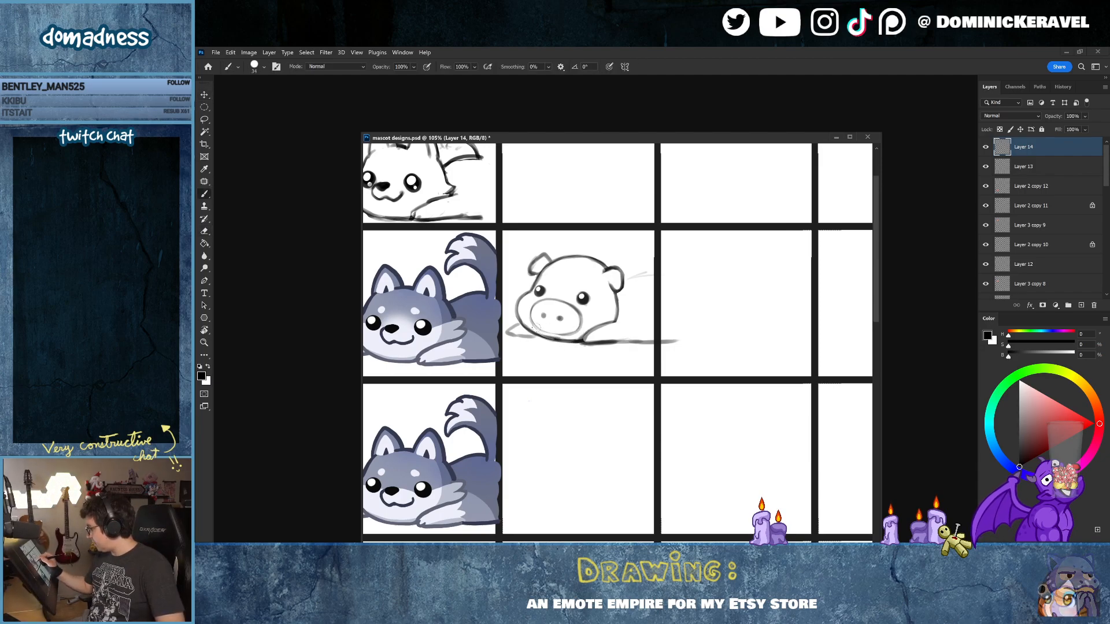
Step: Duplicate the pig sketch into the empty cell directly below it
{"action": "mouse_move", "coordinate": [636, 379]}
{"action": "left_mouse_down"}
{"action": "mouse_move", "coordinate": [619, 384]}
{"action": "mouse_move", "coordinate": [639, 368]}
{"action": "left_mouse_up"}
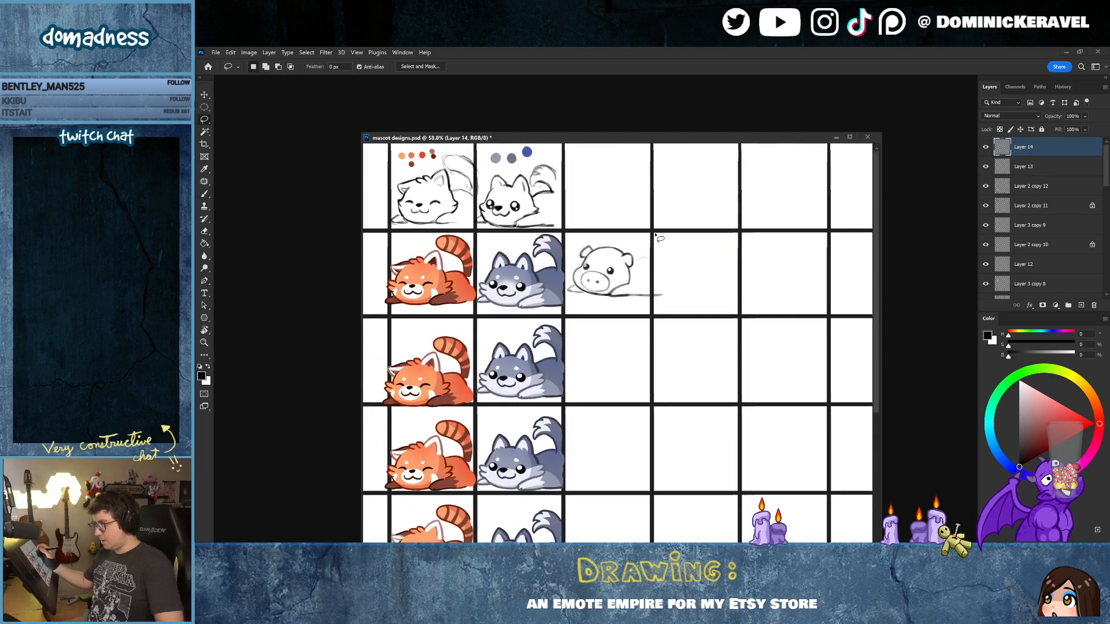
{"action": "key", "text": "v"}
{"action": "left_click_drag", "start_coordinate": [650, 324], "coordinate": [593, 325]}
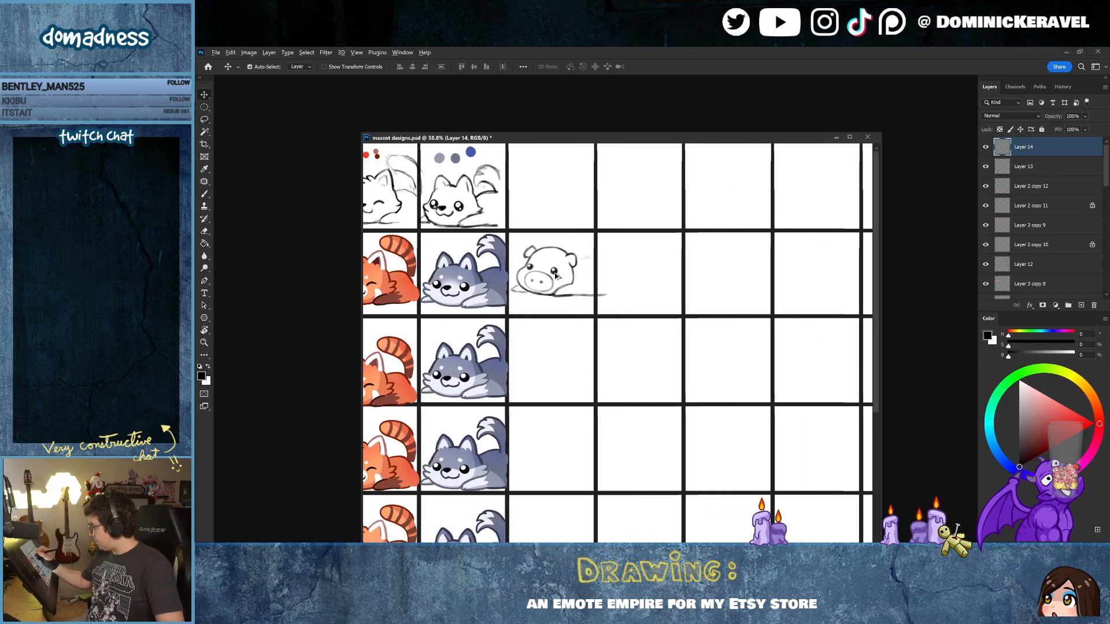
{"action": "mouse_move", "coordinate": [554, 273]}
{"action": "left_mouse_down"}
{"action": "mouse_move", "coordinate": [561, 371]}
{"action": "mouse_move", "coordinate": [592, 346]}
{"action": "mouse_move", "coordinate": [527, 346]}
{"action": "mouse_move", "coordinate": [581, 288]}
{"action": "mouse_move", "coordinate": [591, 331]}
{"action": "left_mouse_up"}
Step: Lasso the copied pig's eye farther from the wolf, shift it slightly outward and clear the selection
{"action": "key", "text": "l"}
{"action": "left_click_drag", "start_coordinate": [569, 341], "coordinate": [567, 345]}
{"action": "key", "text": "ctrl+d"}
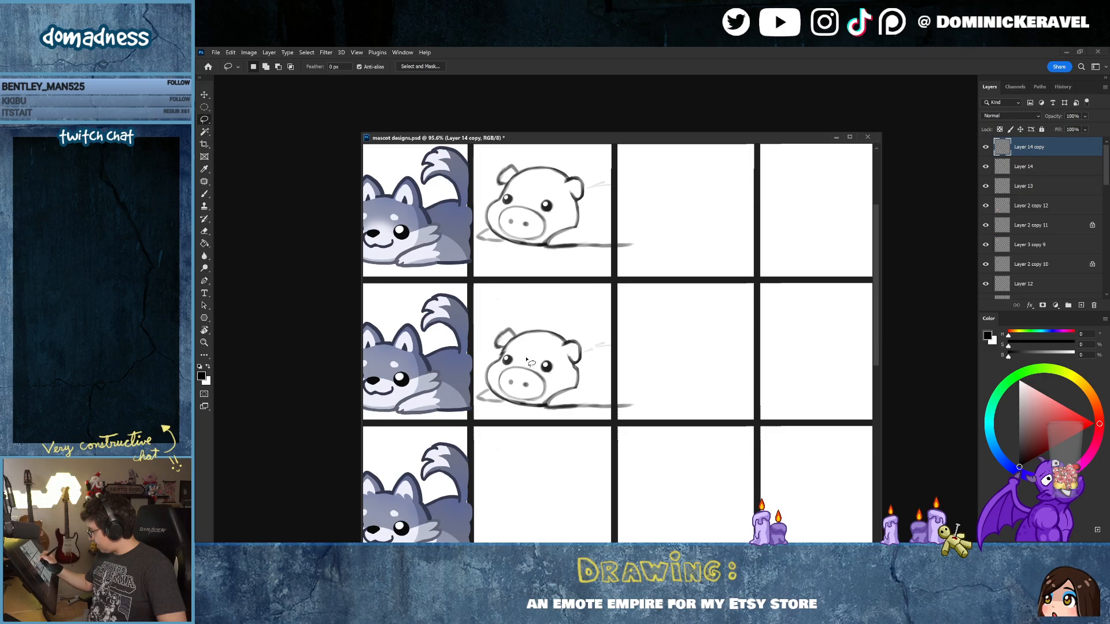
Step: Draw a darker back line from behind the copied pig's far ear to the cell edge, thinning it with the eraser
{"action": "key", "text": "e"}
{"action": "key", "text": "b"}
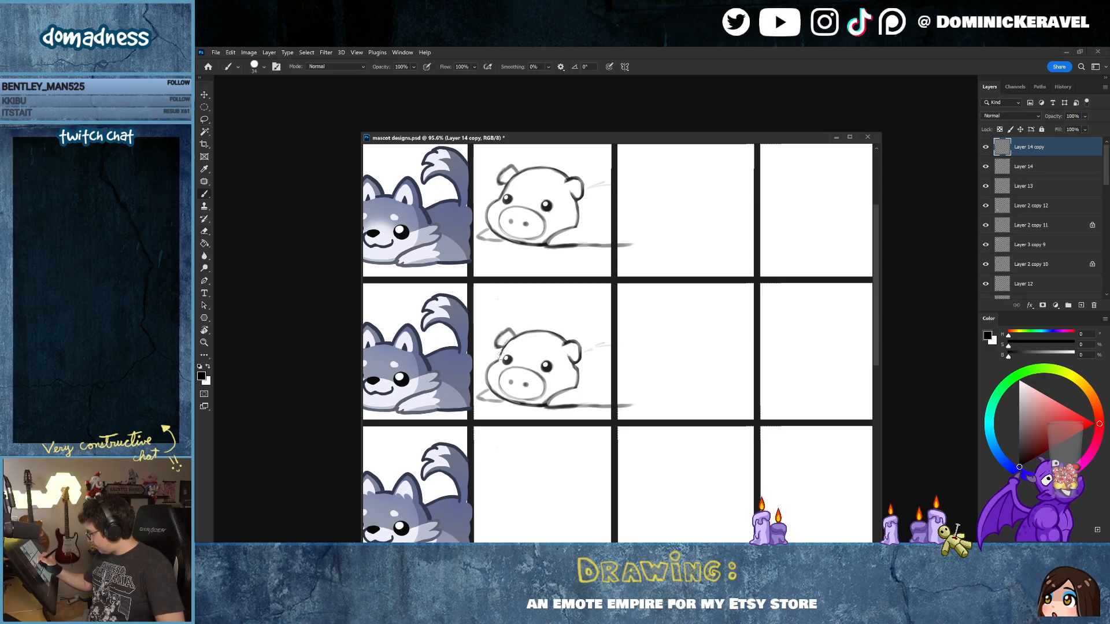
{"action": "key", "text": "e"}
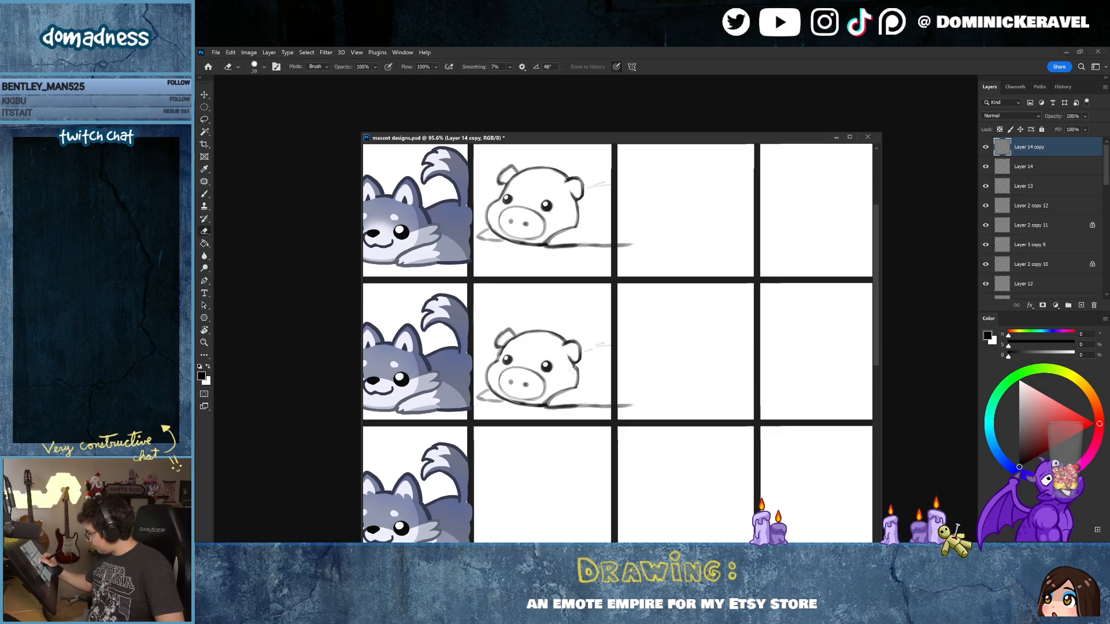
{"action": "key", "text": "b"}
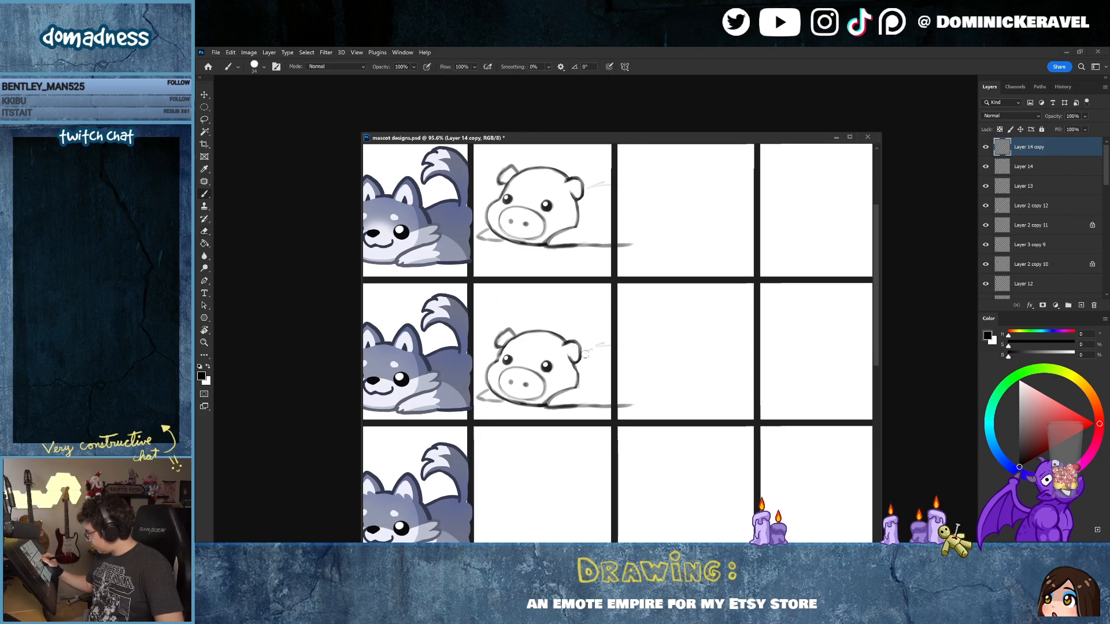
{"action": "left_click_drag", "start_coordinate": [585, 348], "coordinate": [605, 339]}
{"action": "left_click_drag", "start_coordinate": [584, 349], "coordinate": [613, 339]}
{"action": "key", "text": "e"}
{"action": "key", "text": "b"}
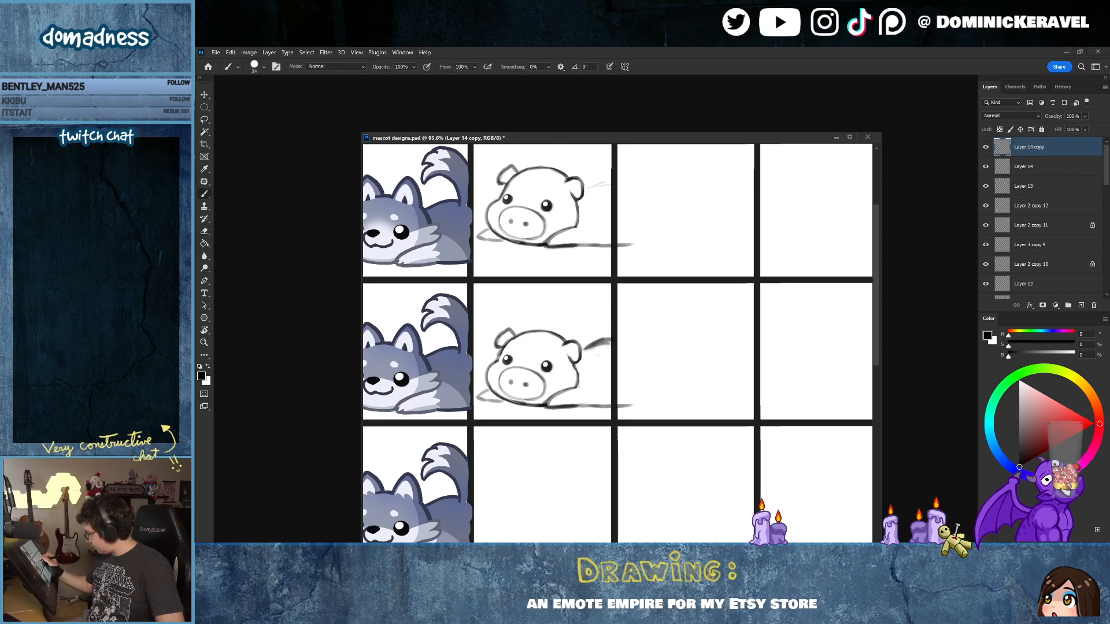
{"action": "key", "text": "e"}
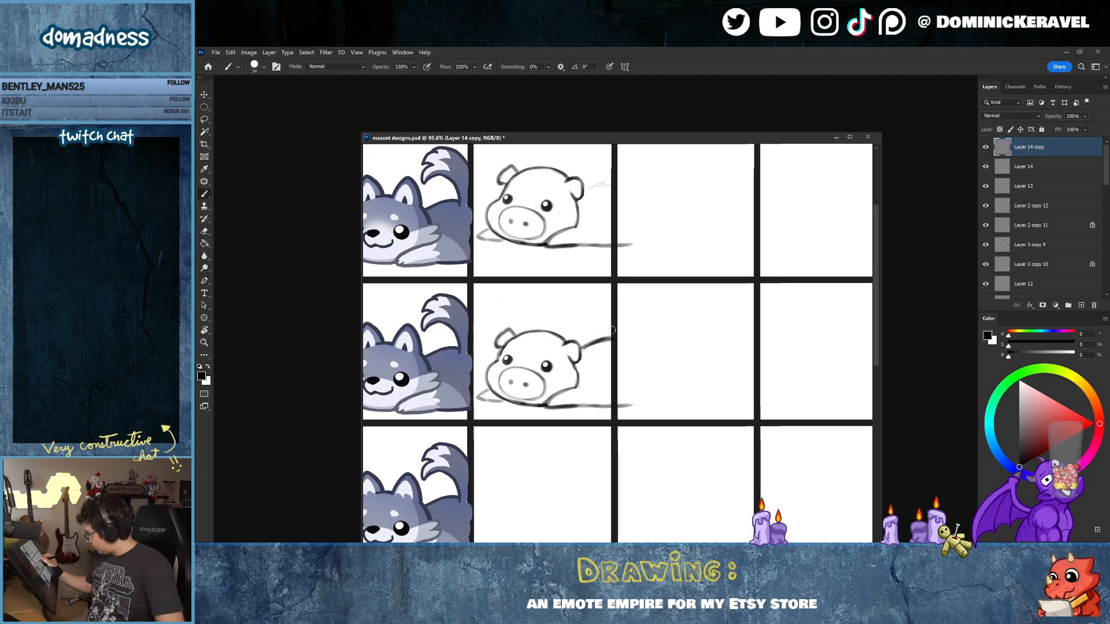
{"action": "key", "text": "v"}
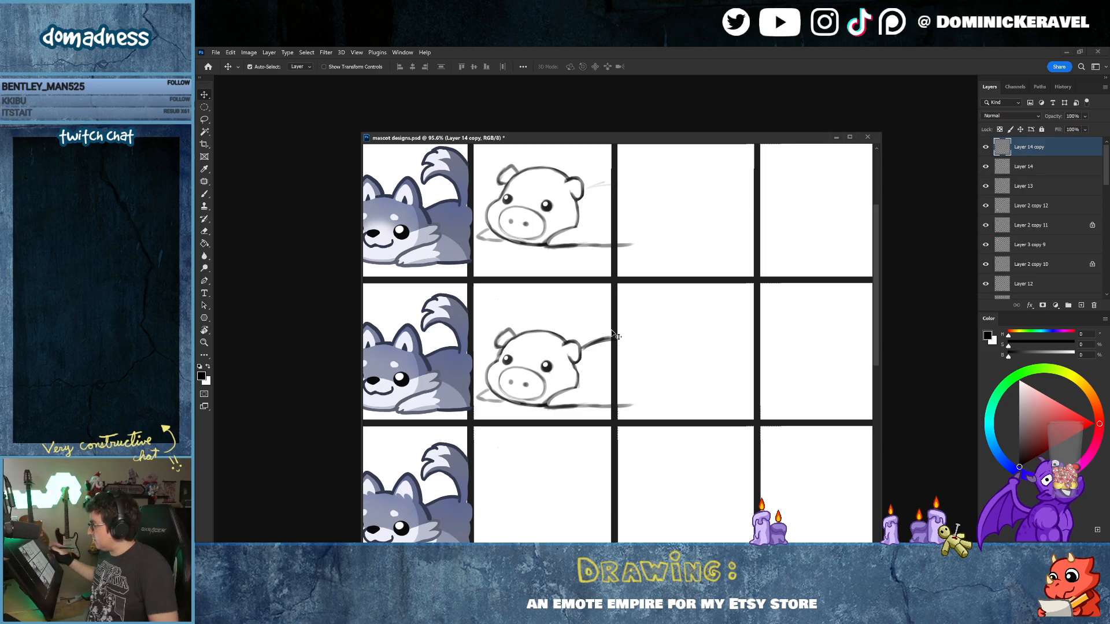
Step: Move the mascot designs window higher in the workspace and save the file
{"action": "left_click_drag", "start_coordinate": [631, 139], "coordinate": [584, 104]}
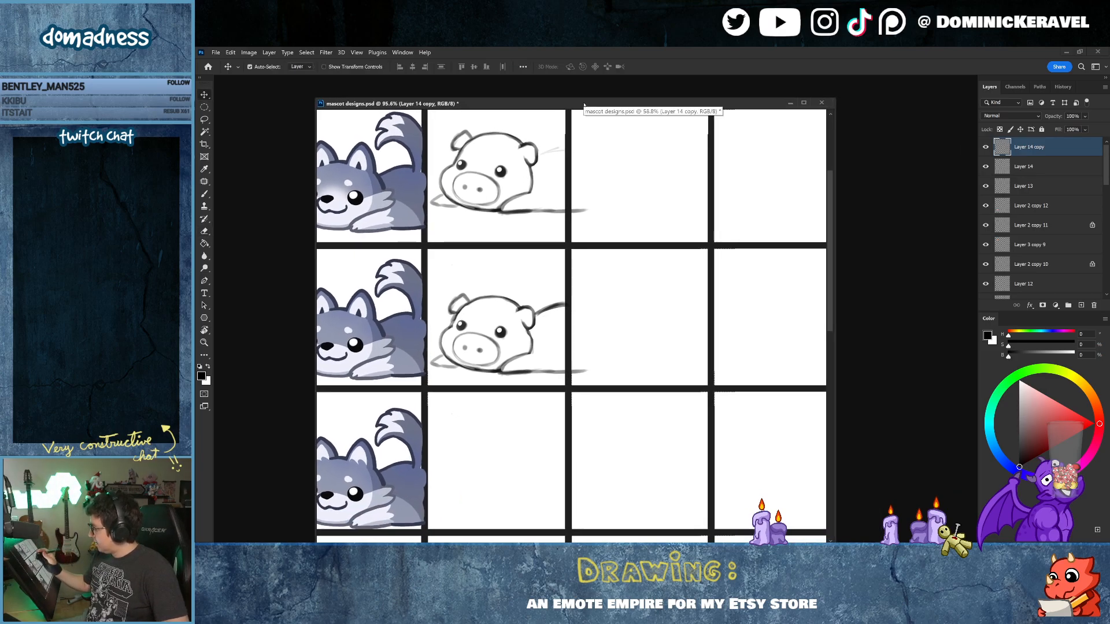
{"action": "left_click_drag", "start_coordinate": [522, 285], "coordinate": [520, 324]}
{"action": "key", "text": "e"}
{"action": "key", "text": "e"}
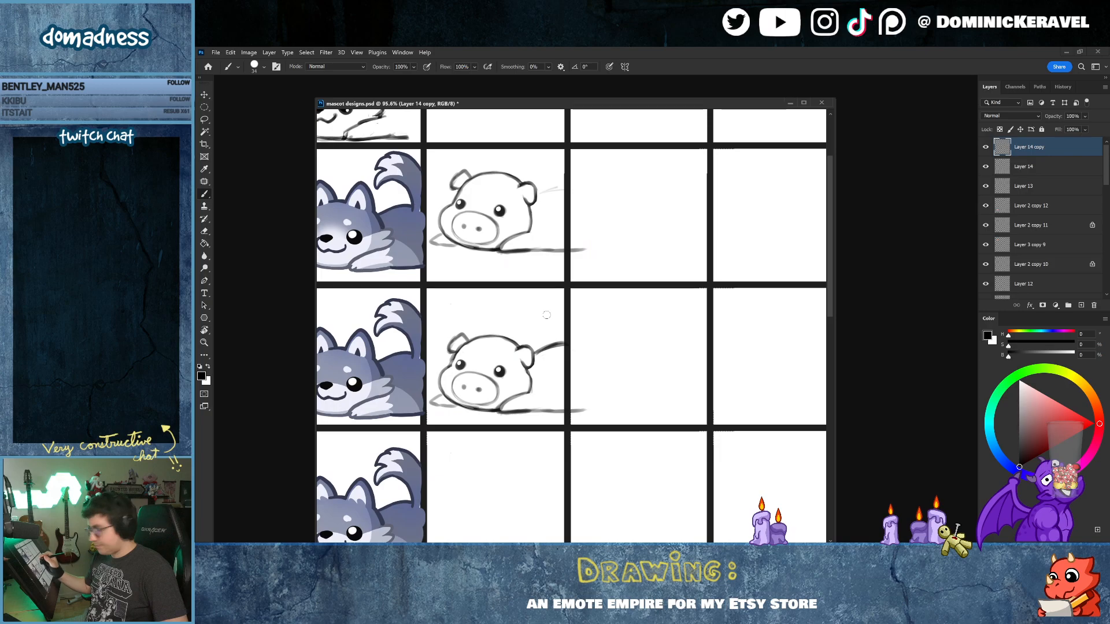
{"action": "key", "text": "ctrl+s"}
{"action": "key", "text": "v"}
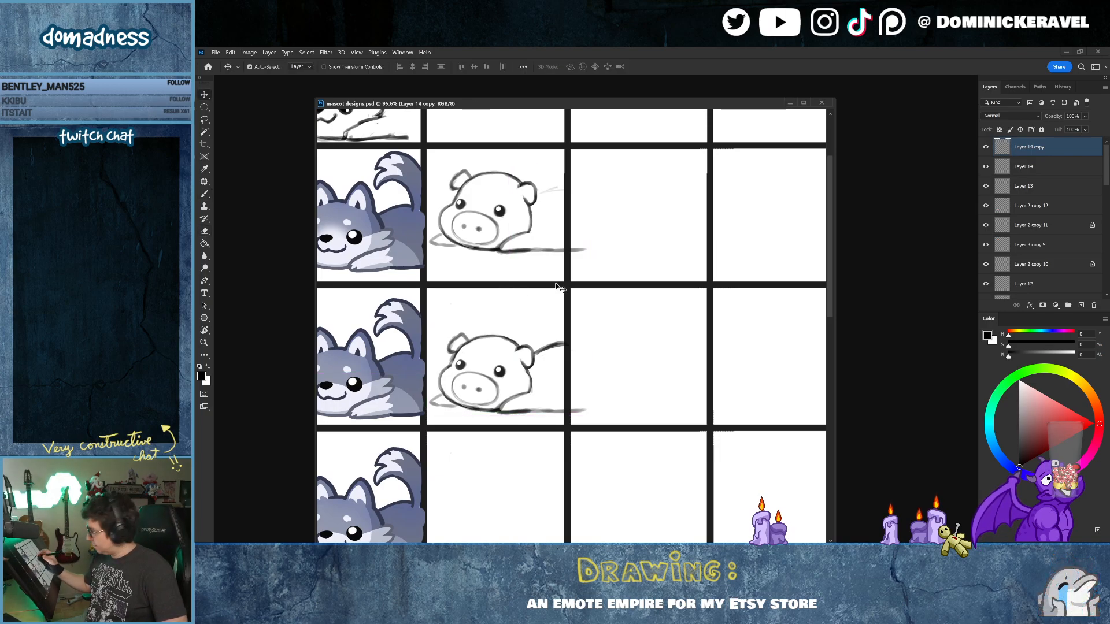
Step: Reshape the copied pig's ear farther from the wolf, alternating eraser and brush to clean its folded outline
{"action": "key", "text": "b"}
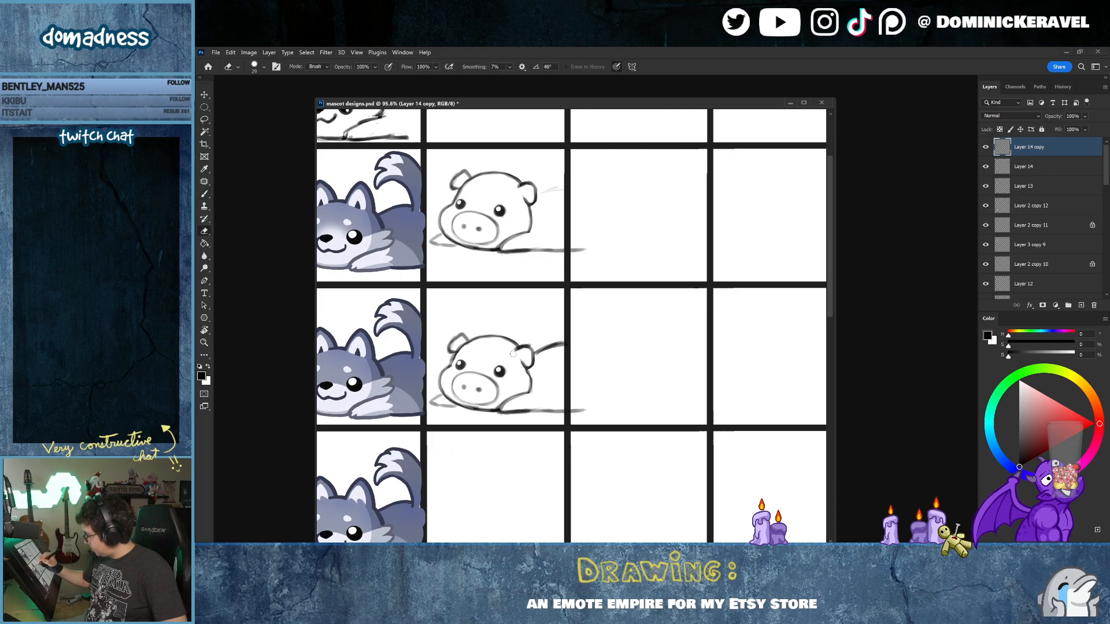
{"action": "key", "text": "e"}
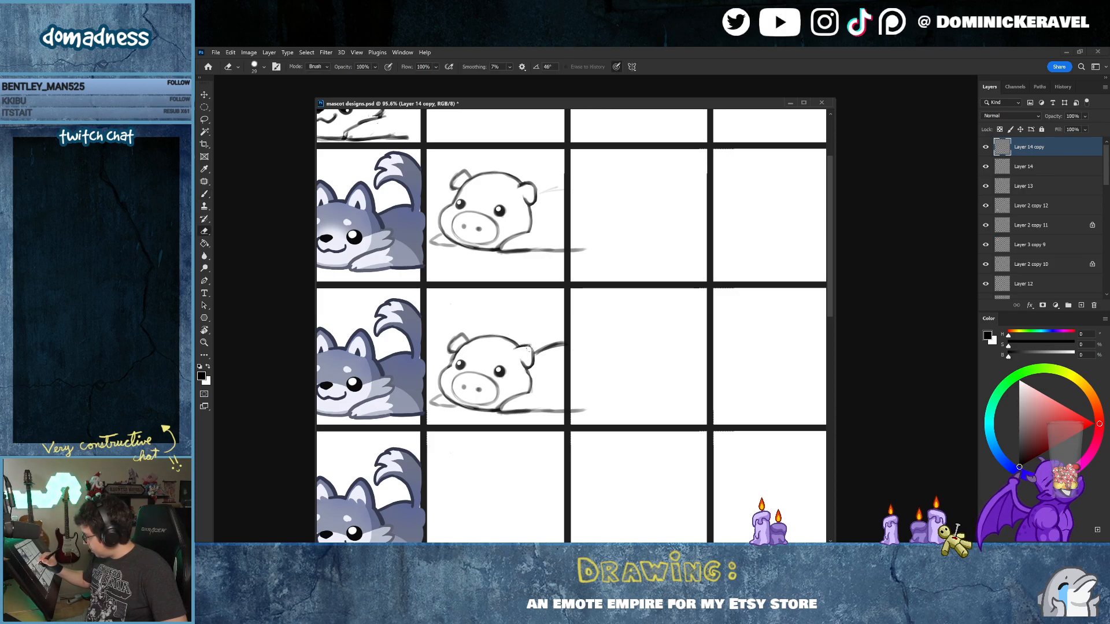
{"action": "key", "text": "b"}
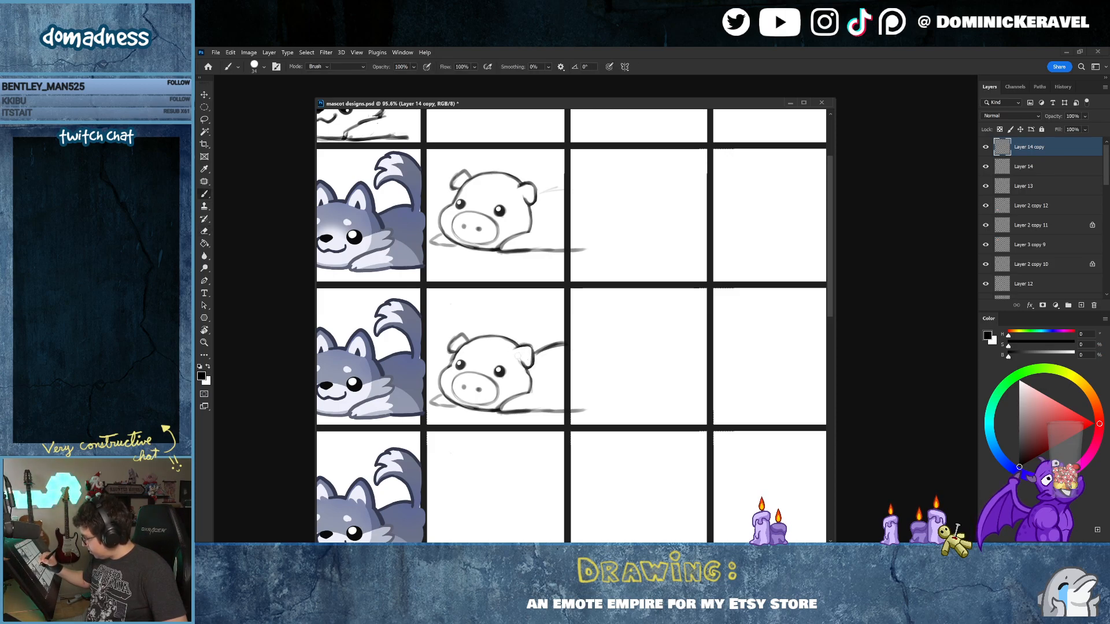
{"action": "key", "text": "e"}
{"action": "key", "text": "b"}
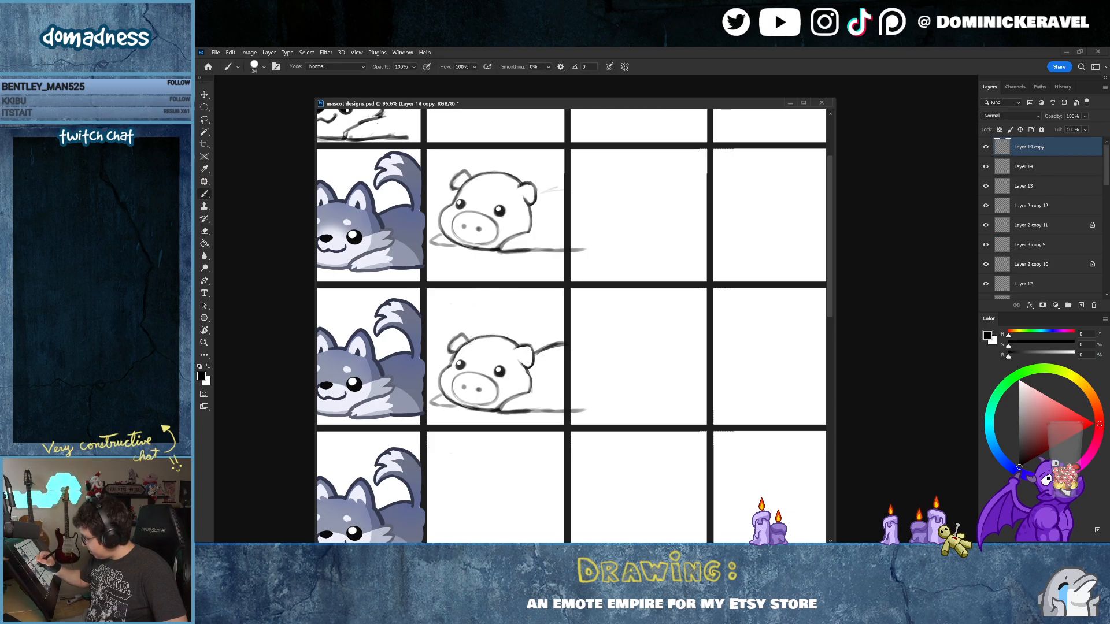
Step: Clean up the copied pig's ear nearest the wolf with the eraser and brush, and save the file
{"action": "key", "text": "e"}
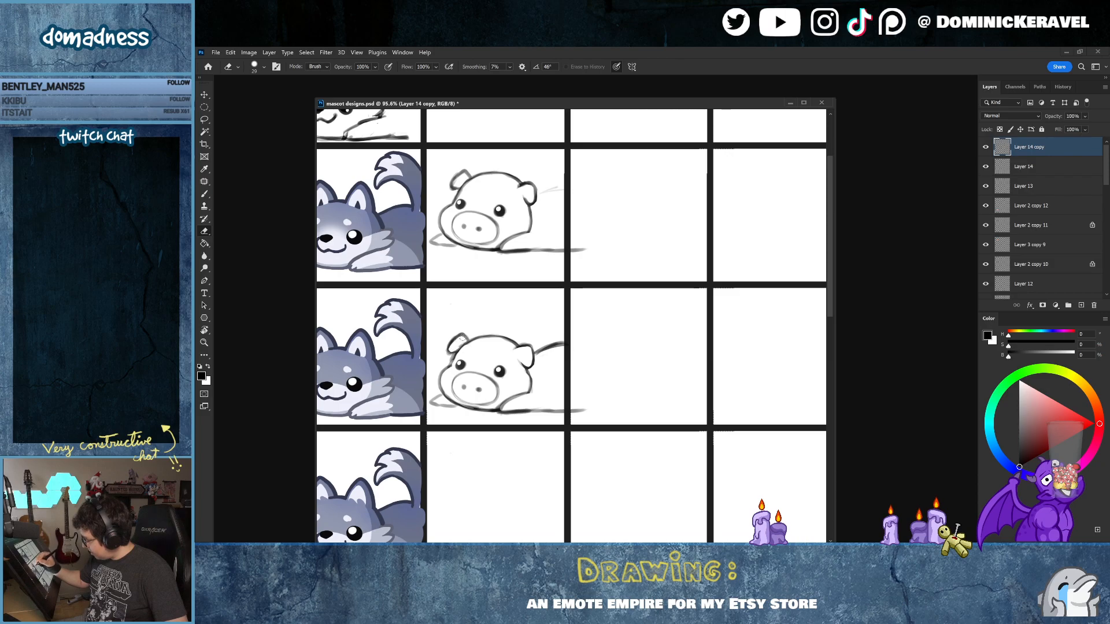
{"action": "key", "text": "b"}
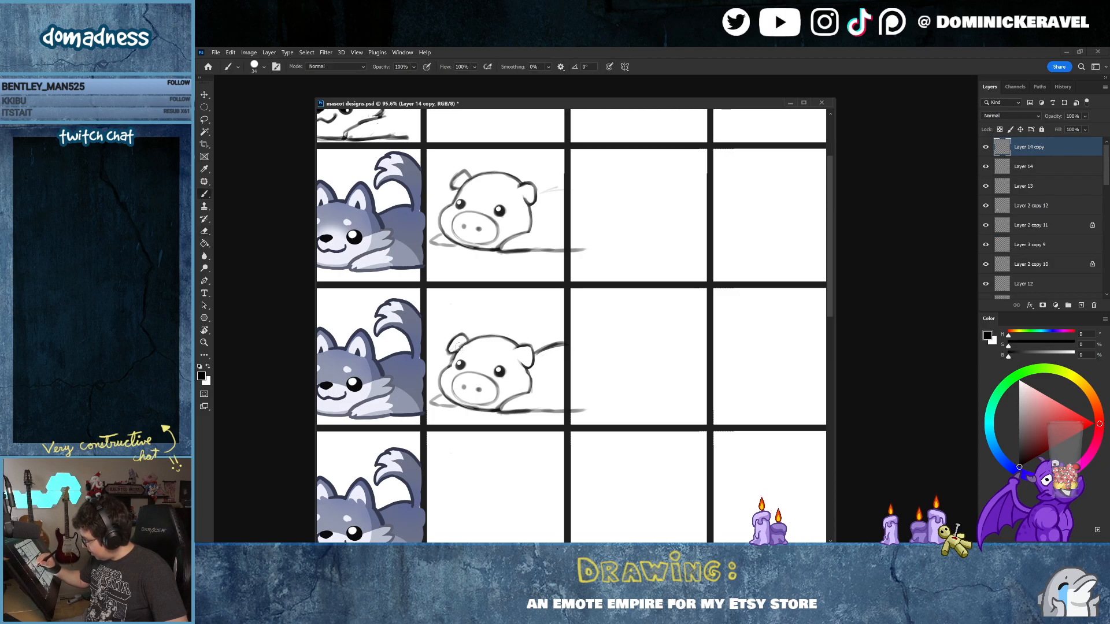
{"action": "key", "text": "e"}
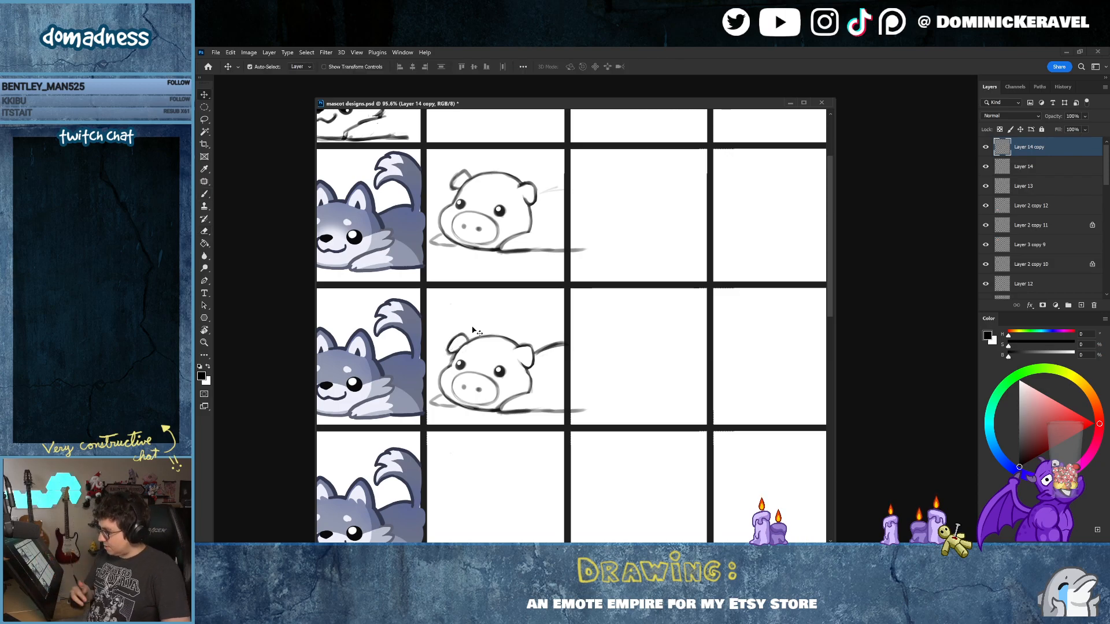
{"action": "key", "text": "b"}
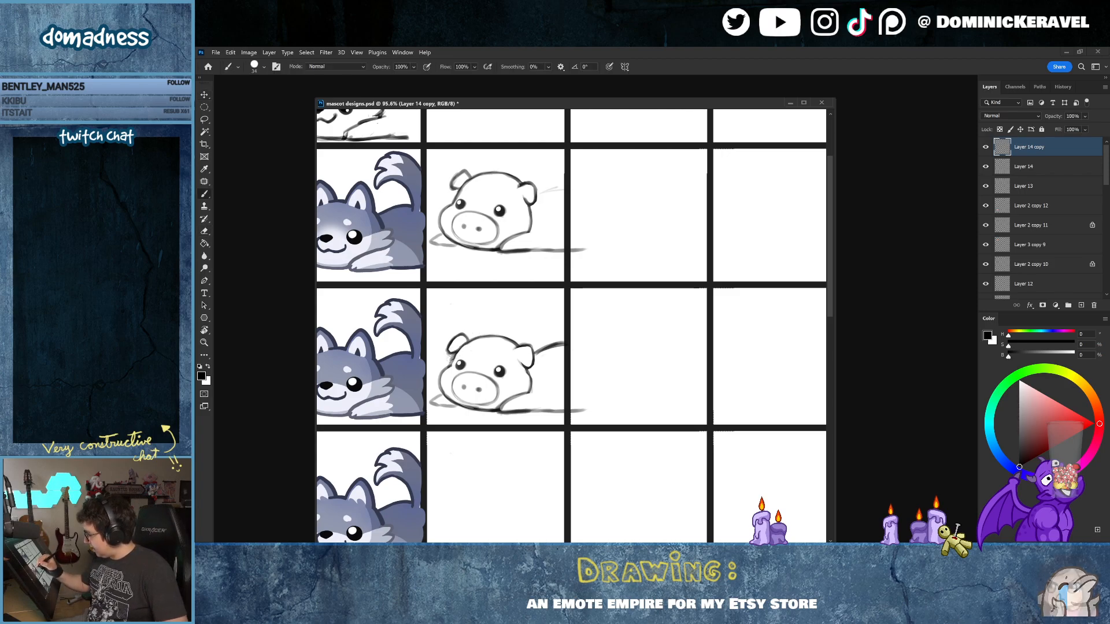
{"action": "key", "text": "e"}
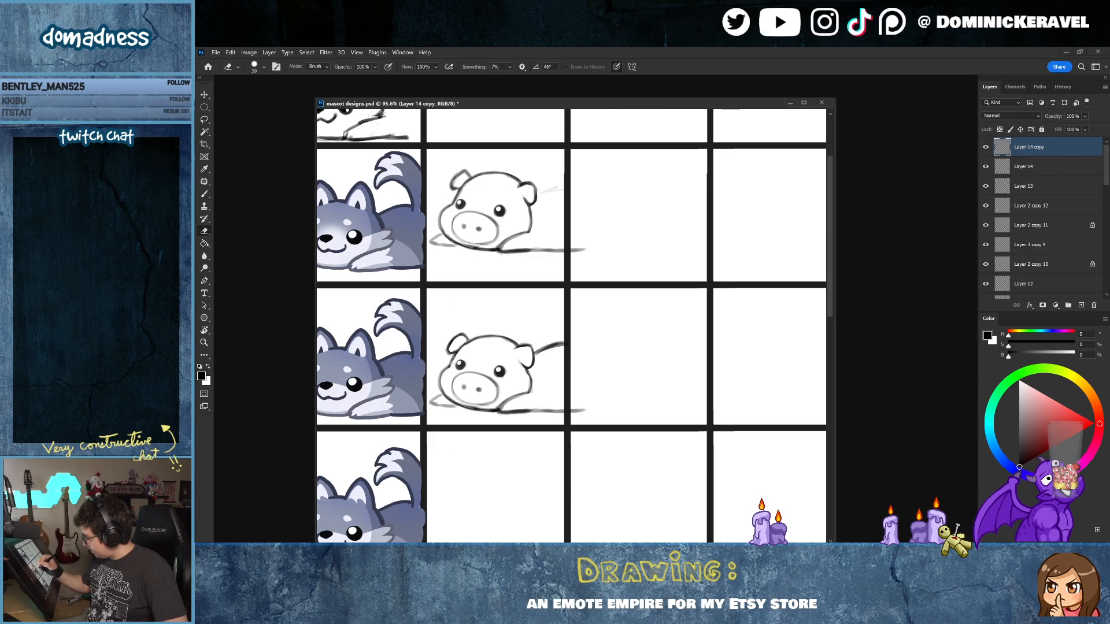
{"action": "key", "text": "b"}
{"action": "key", "text": "v"}
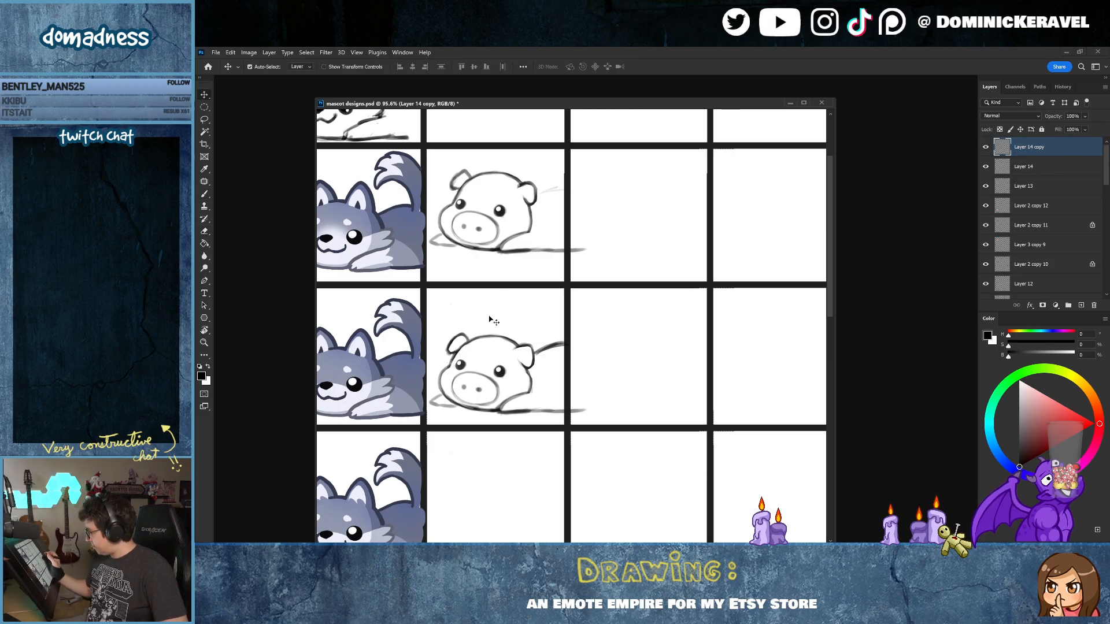
{"action": "key", "text": "v"}
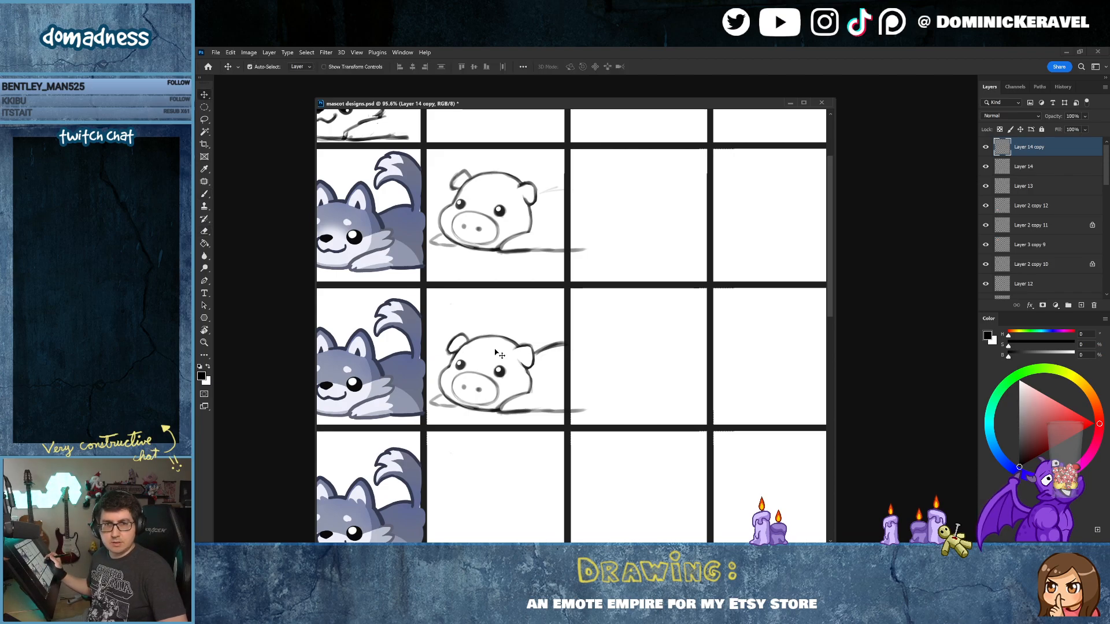
{"action": "key", "text": "ctrl+s"}
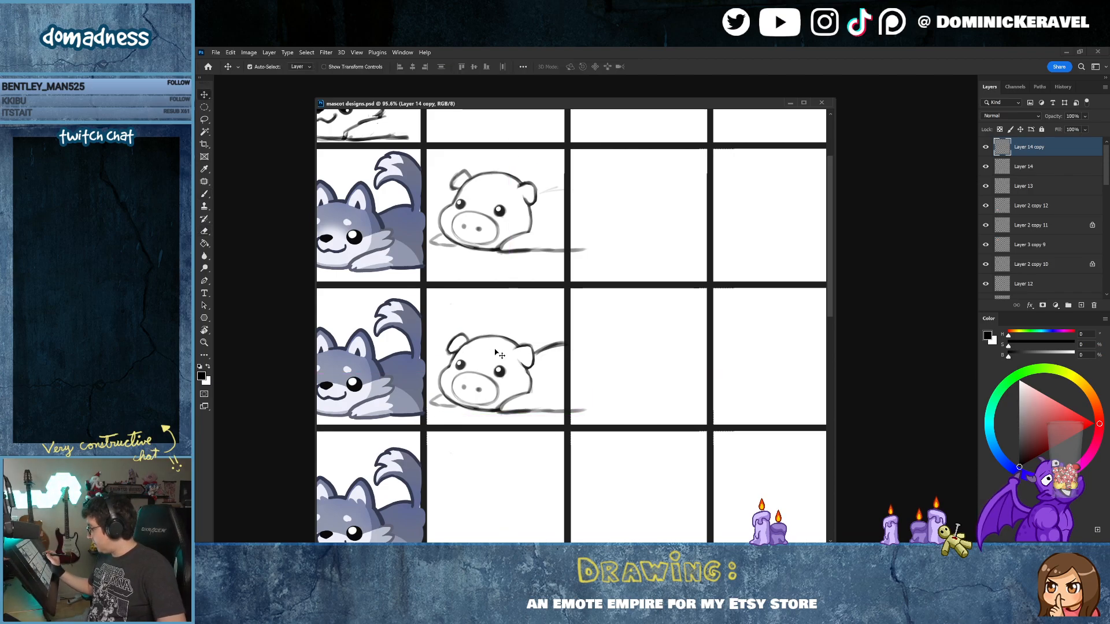
Step: Thicken and darken the outline of the copied pig's ear nearest the wolf, trimming it with the eraser
{"action": "key", "text": "b"}
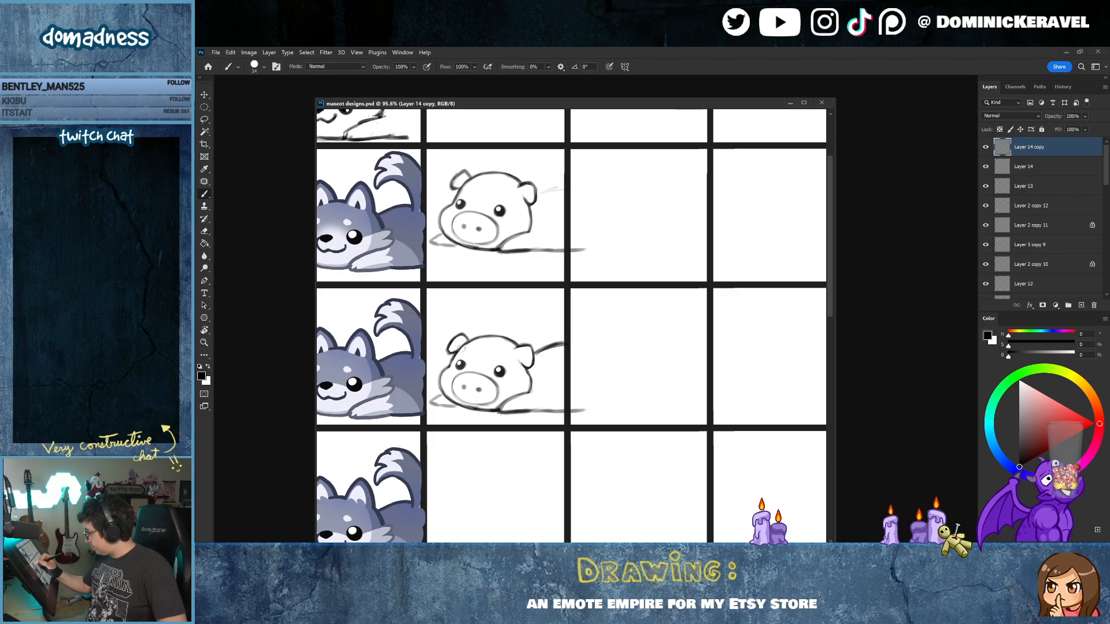
{"action": "left_click_drag", "start_coordinate": [459, 346], "coordinate": [463, 345]}
{"action": "key", "text": "e"}
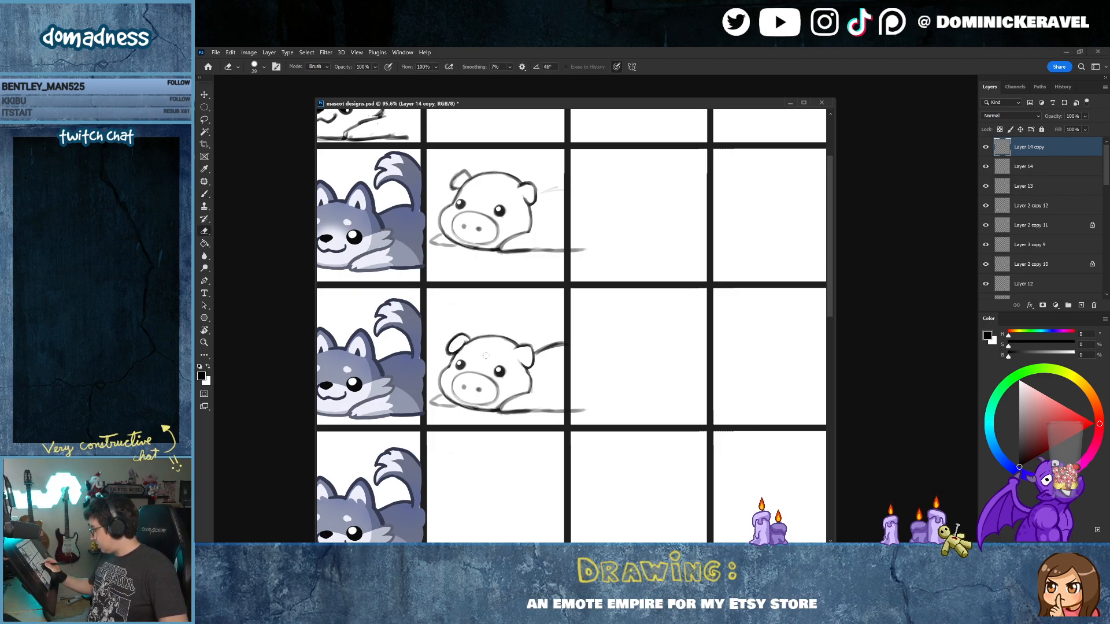
{"action": "key", "text": "b"}
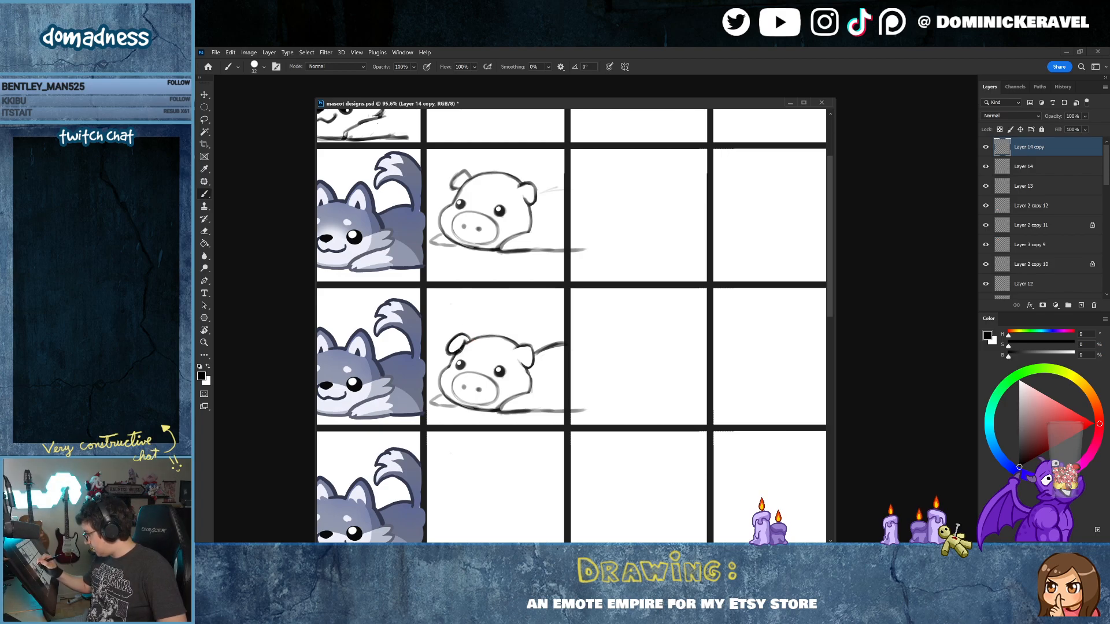
{"action": "key", "text": "e"}
{"action": "key", "text": "v"}
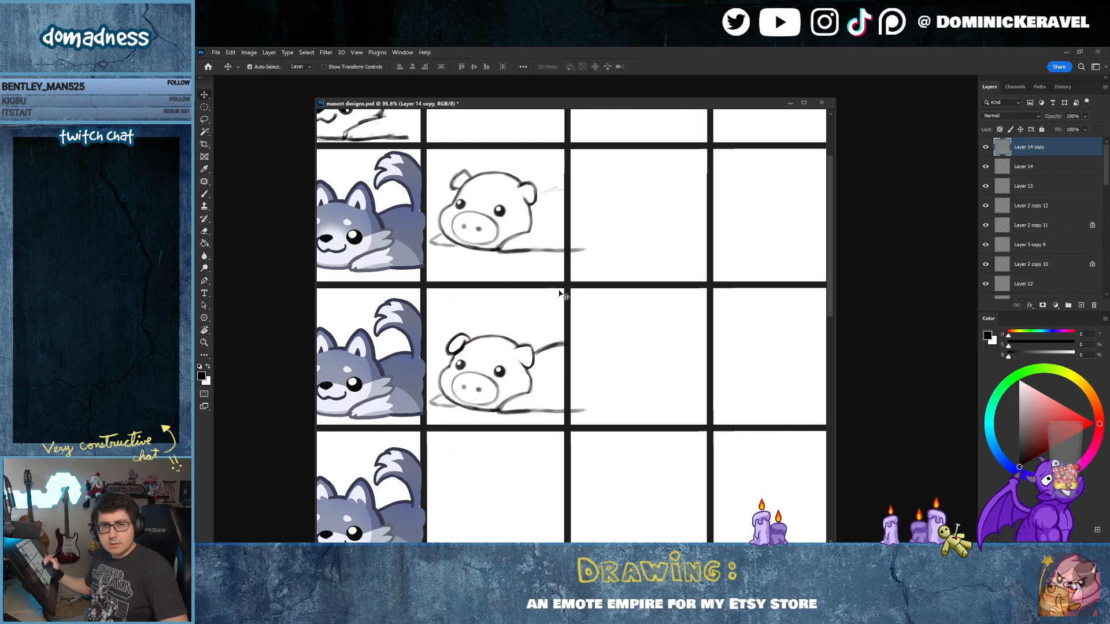
Step: Strengthen the inner edge of the copied pig's far ear with a darker brush line
{"action": "key", "text": "b"}
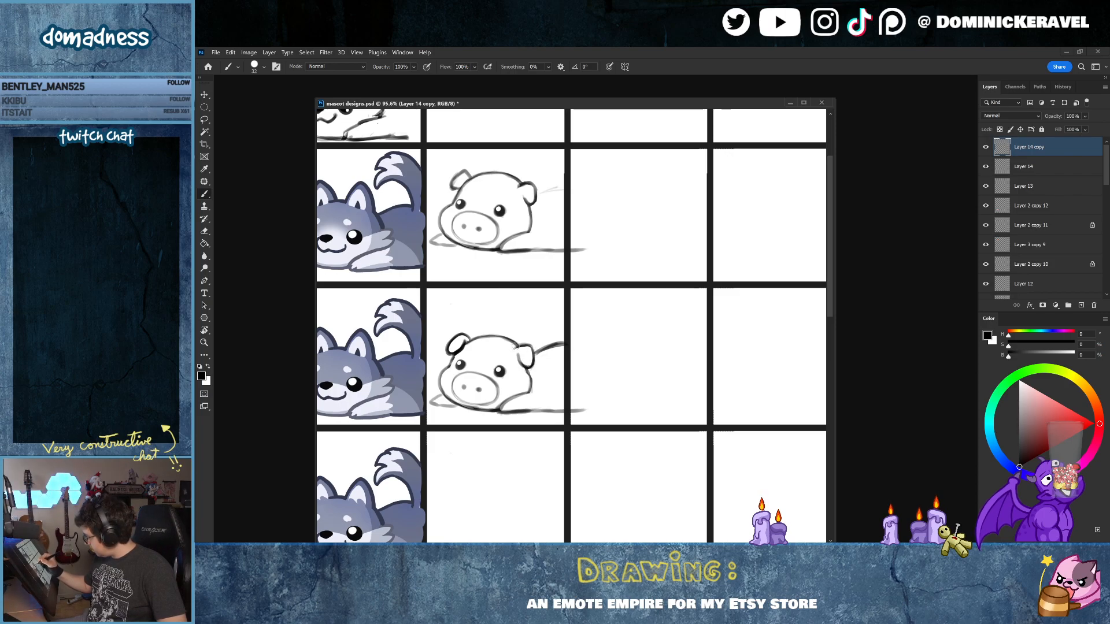
{"action": "left_click_drag", "start_coordinate": [514, 345], "coordinate": [529, 347]}
{"action": "key", "text": "e"}
{"action": "left_click_drag", "start_coordinate": [589, 384], "coordinate": [538, 389]}
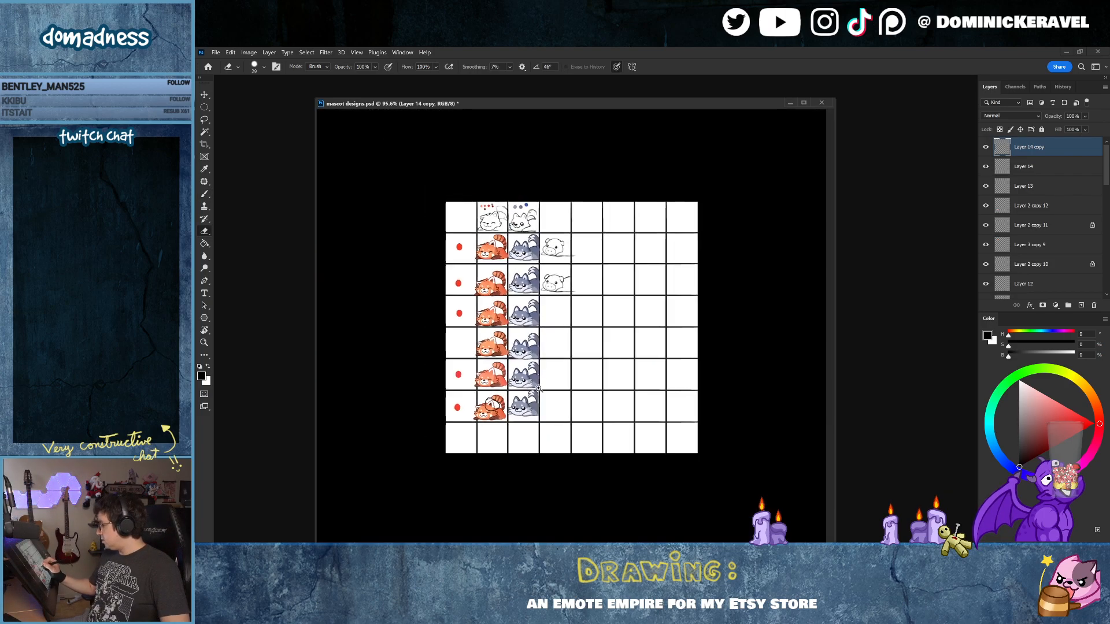
{"action": "scroll", "coordinate": [538, 389], "scroll_direction": "up", "scroll_amount": 3}
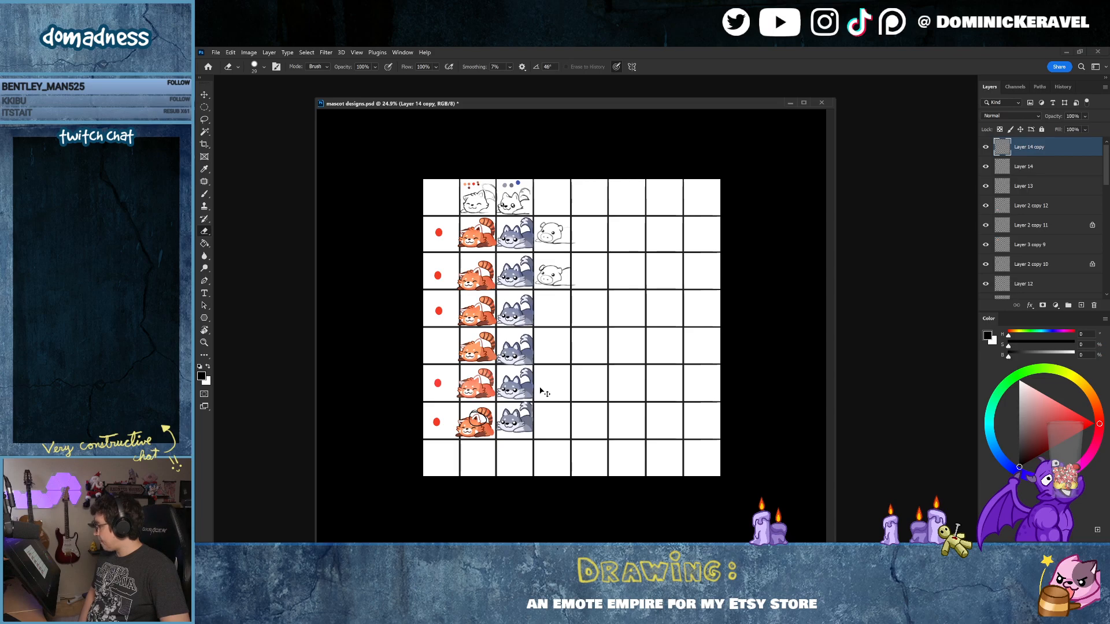
{"action": "scroll", "coordinate": [578, 260], "scroll_direction": "up", "scroll_amount": 4}
Step: Darken the outer outline of the copied pig's far ear so its weight matches the near ear
{"action": "key", "text": "b"}
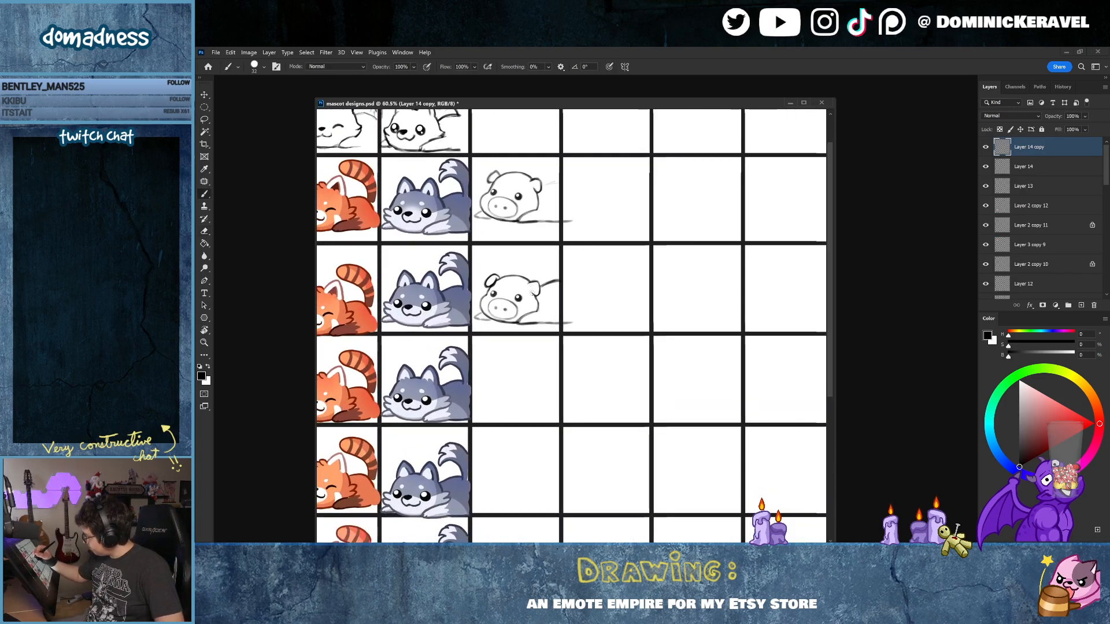
{"action": "key", "text": "e"}
{"action": "key", "text": "b"}
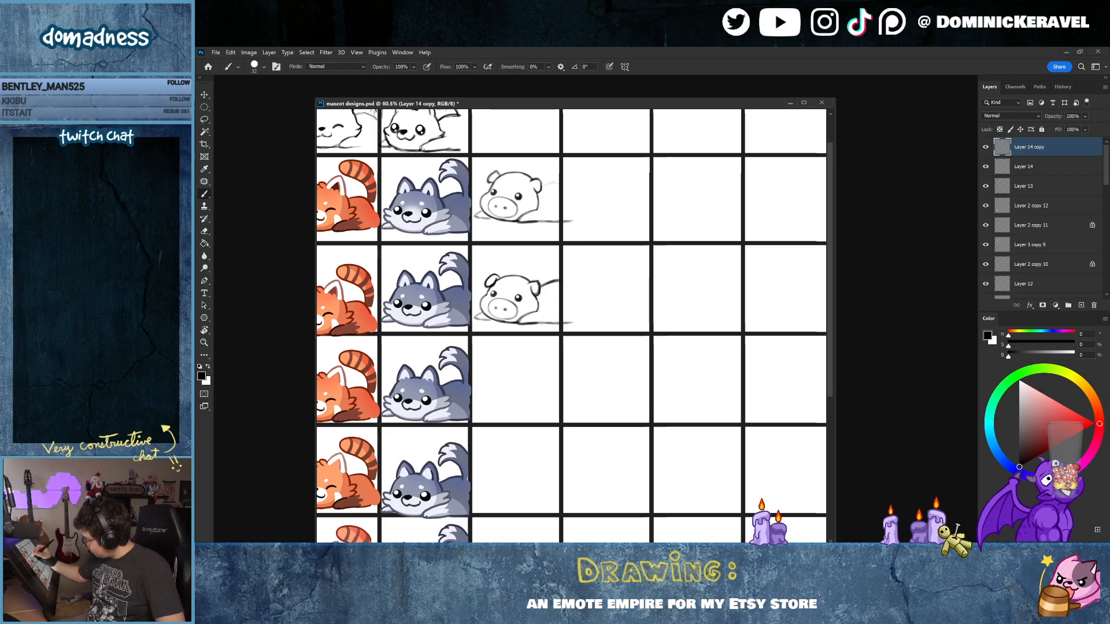
{"action": "key", "text": "e"}
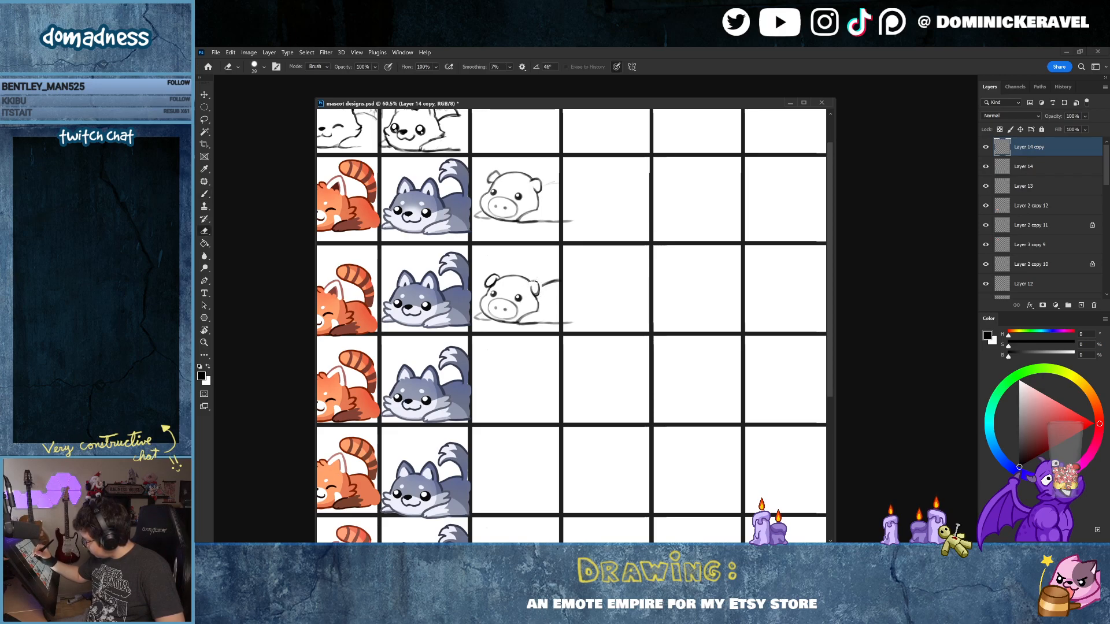
{"action": "key", "text": "v"}
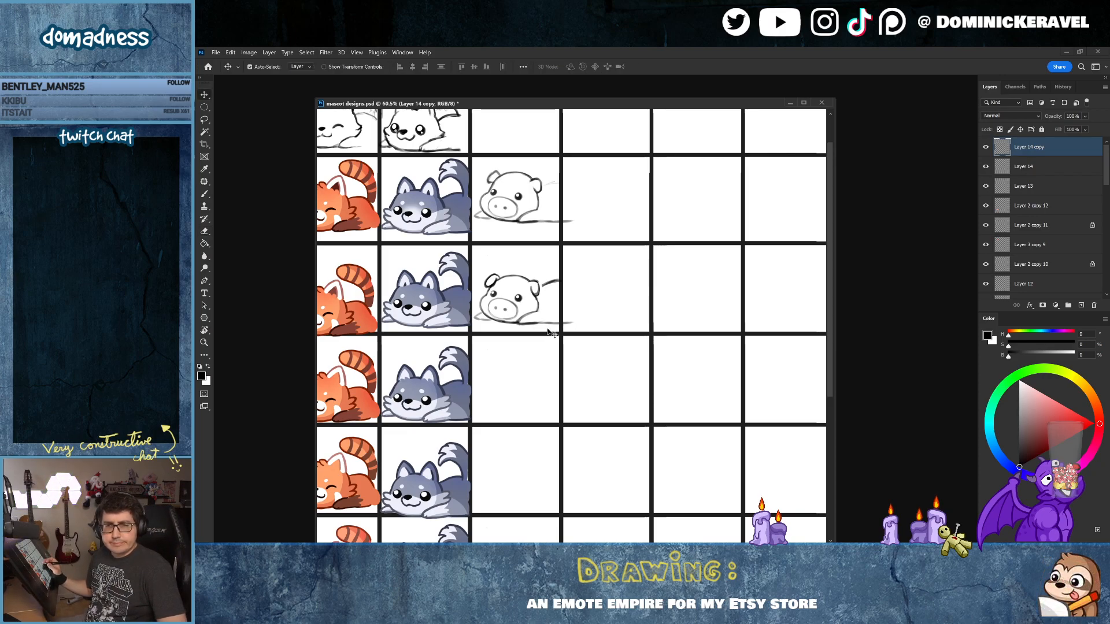
{"action": "key", "text": "b"}
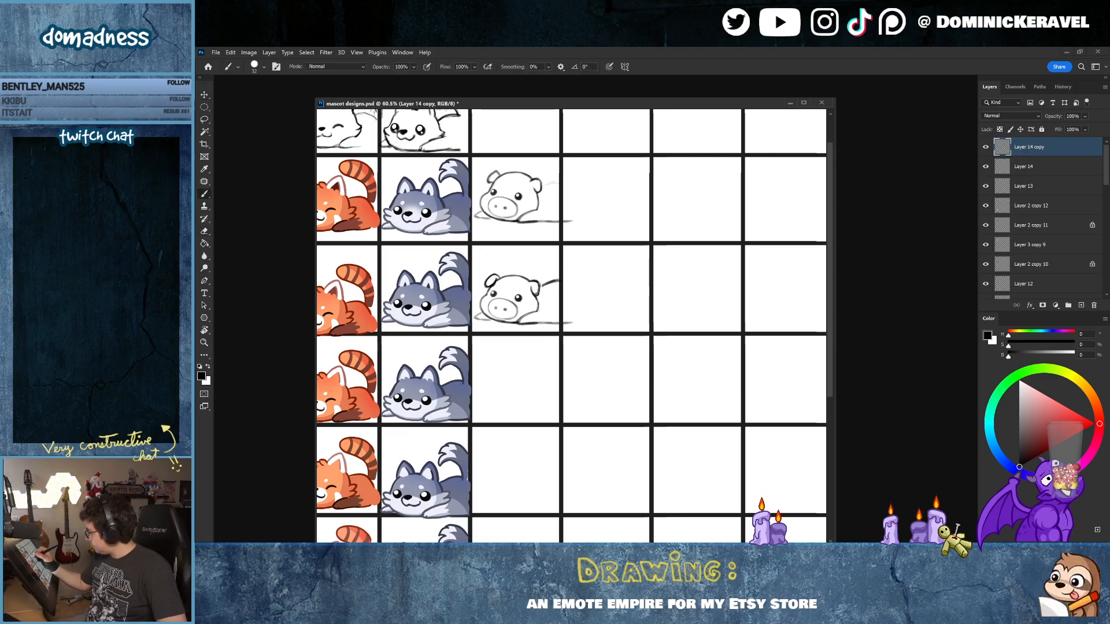
{"action": "key", "text": "e"}
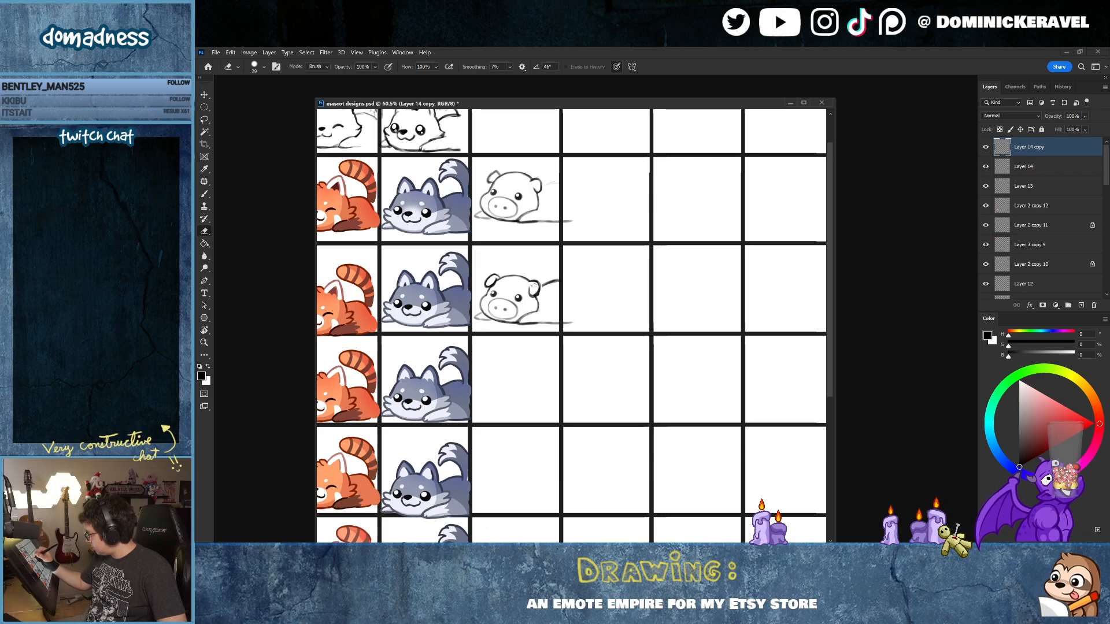
Step: Refine the lower curve and inside of the copied pig's far ear with brush and eraser touches
{"action": "left_click_drag", "start_coordinate": [543, 290], "coordinate": [462, 283]}
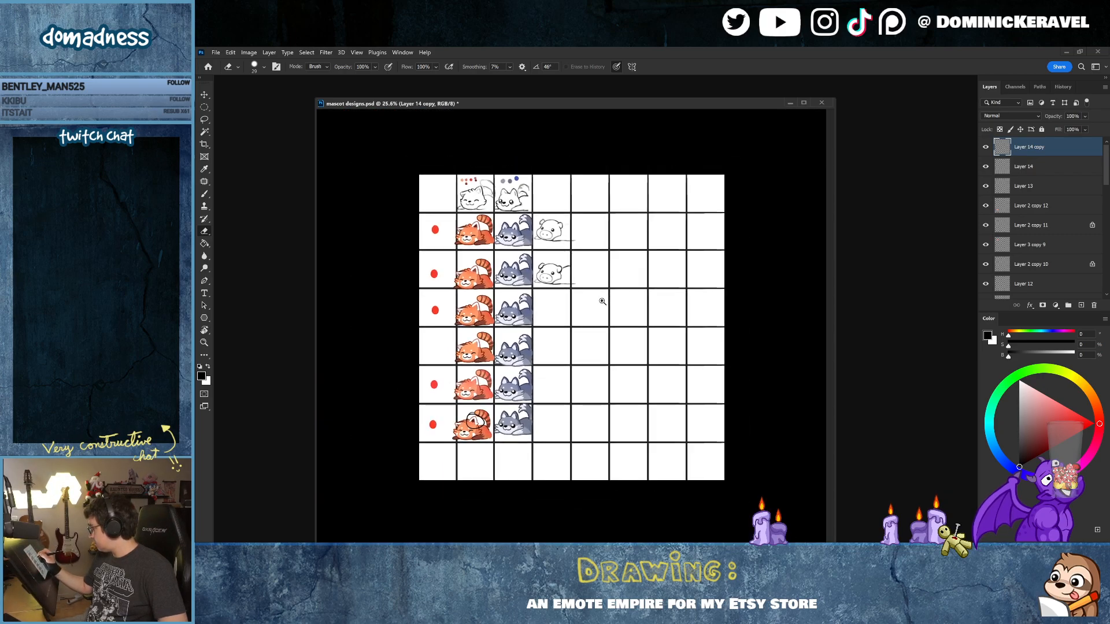
{"action": "left_click_drag", "start_coordinate": [601, 294], "coordinate": [717, 292]}
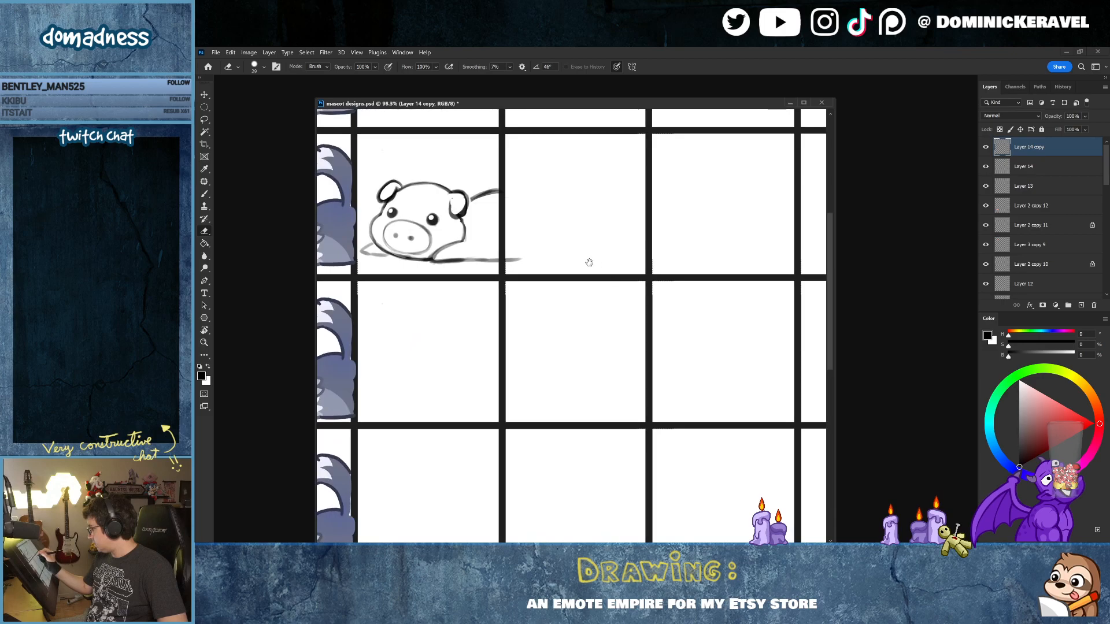
{"action": "mouse_move", "coordinate": [564, 269]}
{"action": "left_mouse_down"}
{"action": "mouse_move", "coordinate": [605, 352]}
{"action": "mouse_move", "coordinate": [641, 380]}
{"action": "left_mouse_up"}
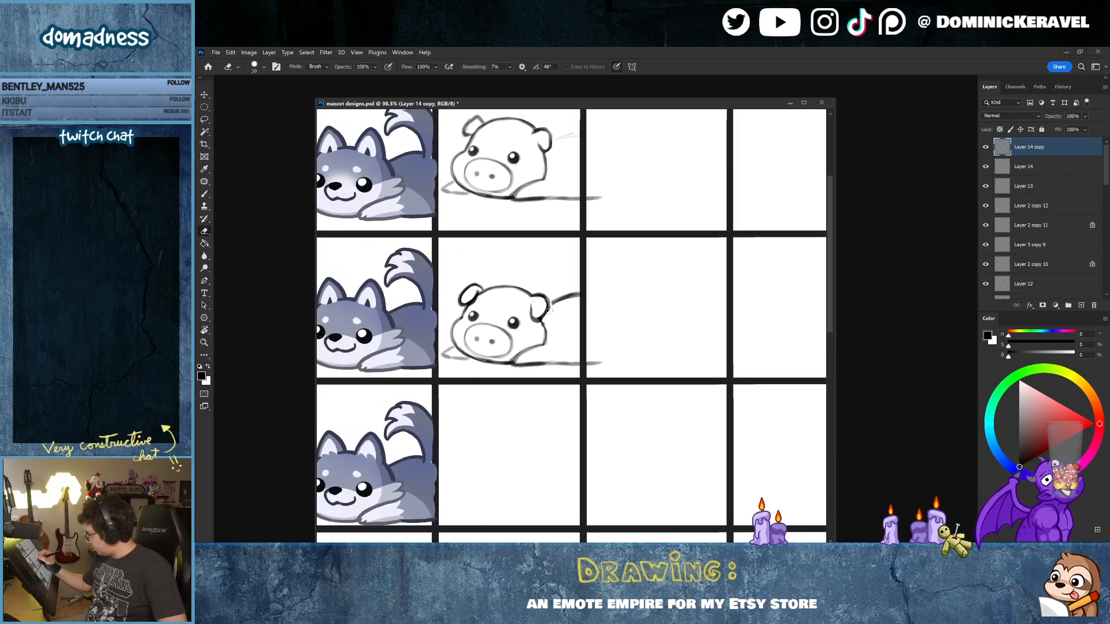
{"action": "key", "text": "b"}
{"action": "key", "text": "e"}
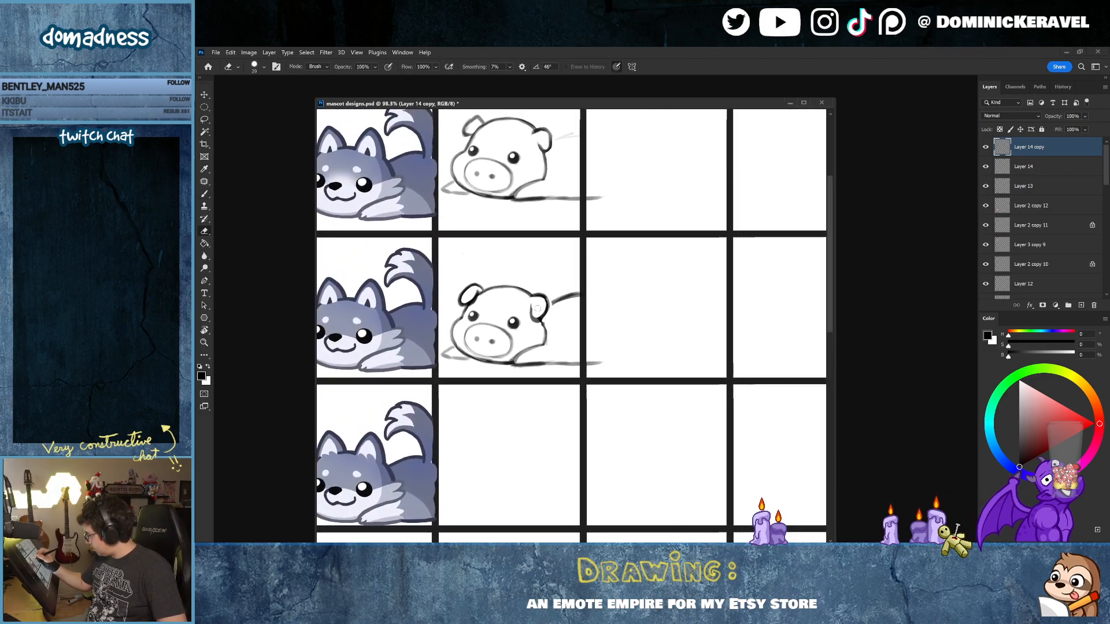
{"action": "key", "text": "b"}
{"action": "key", "text": "e"}
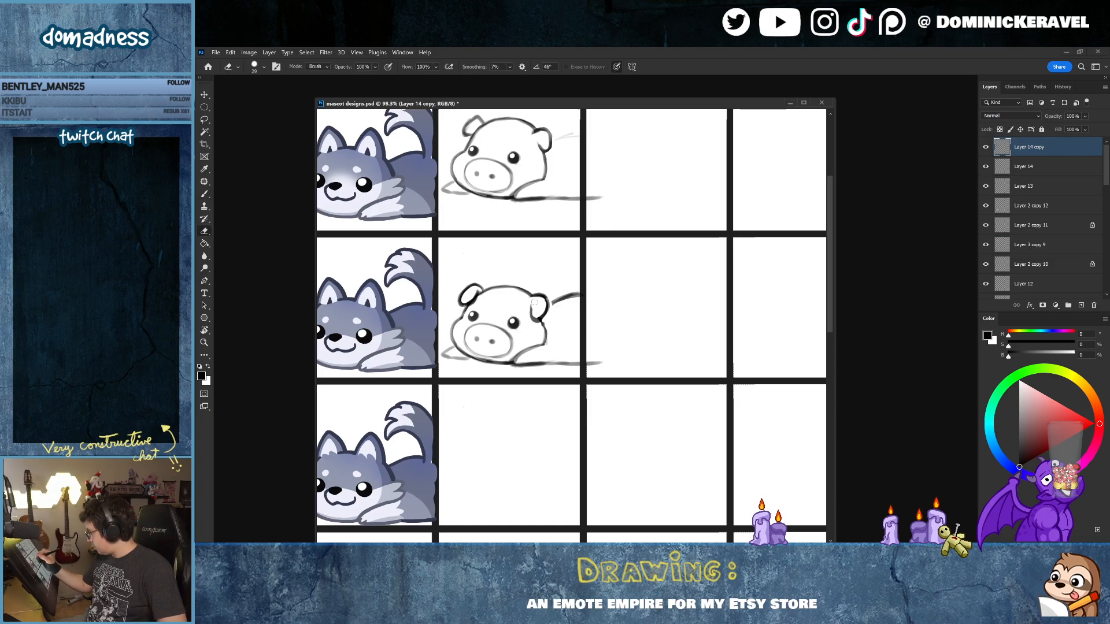
Step: Duplicate the lying pig into the cell below and repaint its eye farther from the wolf as a larger black circle
{"action": "key", "text": "b"}
{"action": "mouse_move", "coordinate": [553, 303]}
{"action": "left_mouse_down"}
{"action": "mouse_move", "coordinate": [582, 294]}
{"action": "mouse_move", "coordinate": [581, 319]}
{"action": "left_mouse_up"}
{"action": "left_click_drag", "start_coordinate": [537, 265], "coordinate": [538, 335]}
{"action": "left_click_drag", "start_coordinate": [548, 338], "coordinate": [574, 340]}
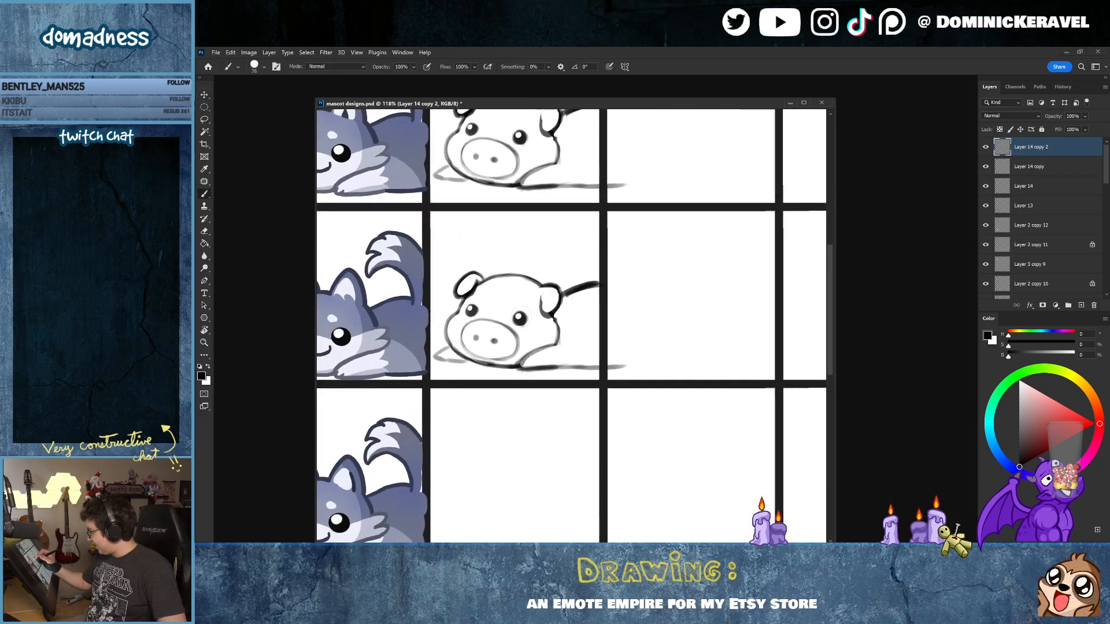
{"action": "key", "text": "e"}
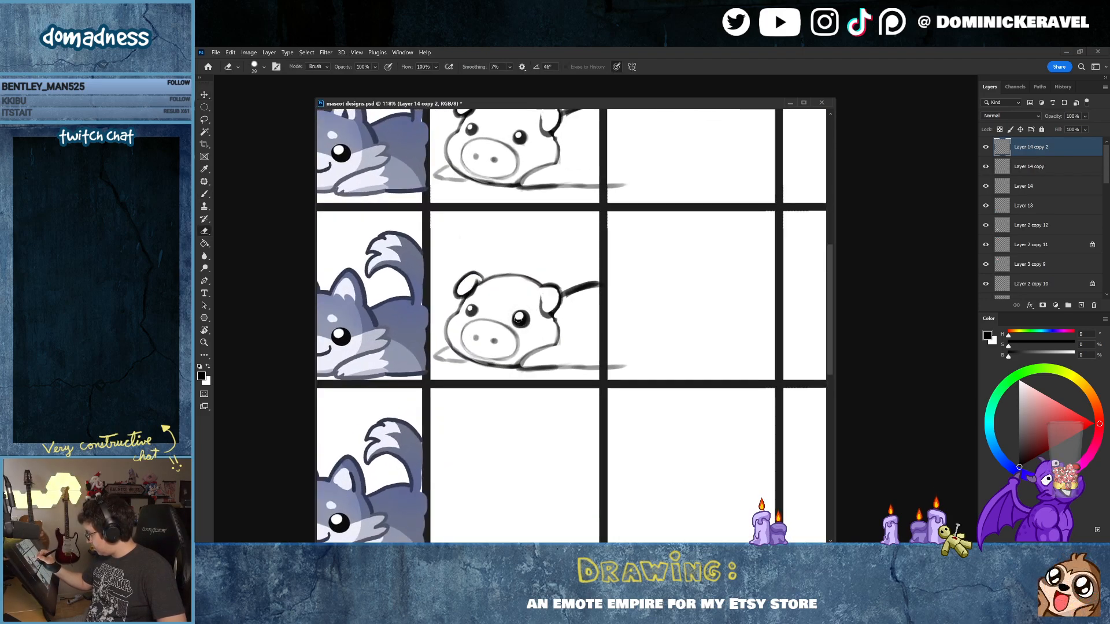
Step: Erase the new pig's eye nearest the wolf and repaint it as a larger black circle with a highlight
{"action": "left_click_drag", "start_coordinate": [470, 308], "coordinate": [471, 310]}
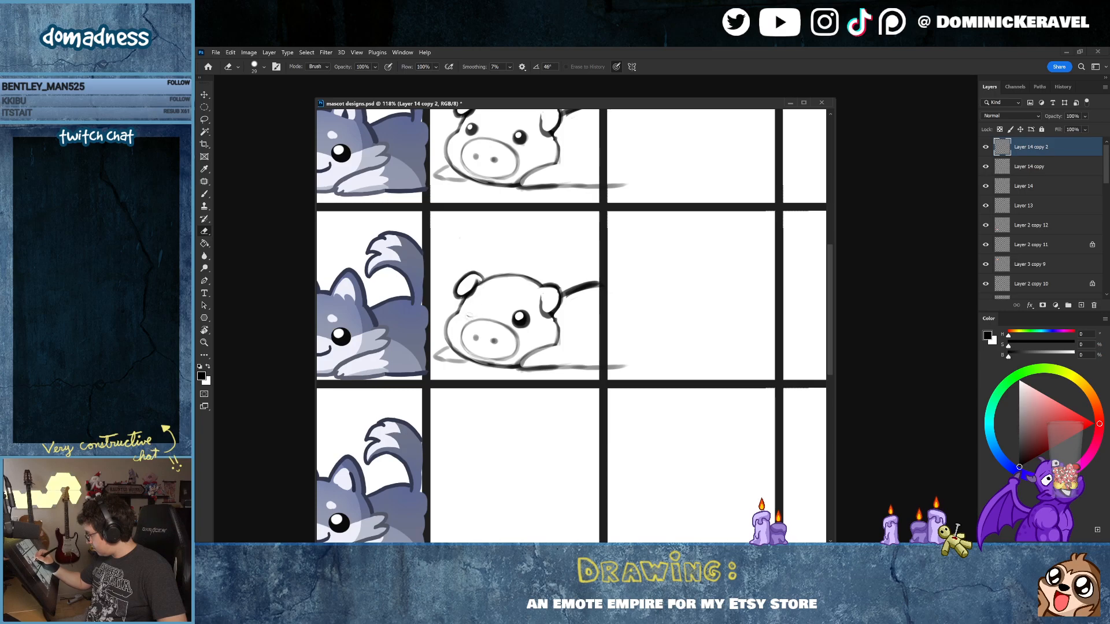
{"action": "key", "text": "b"}
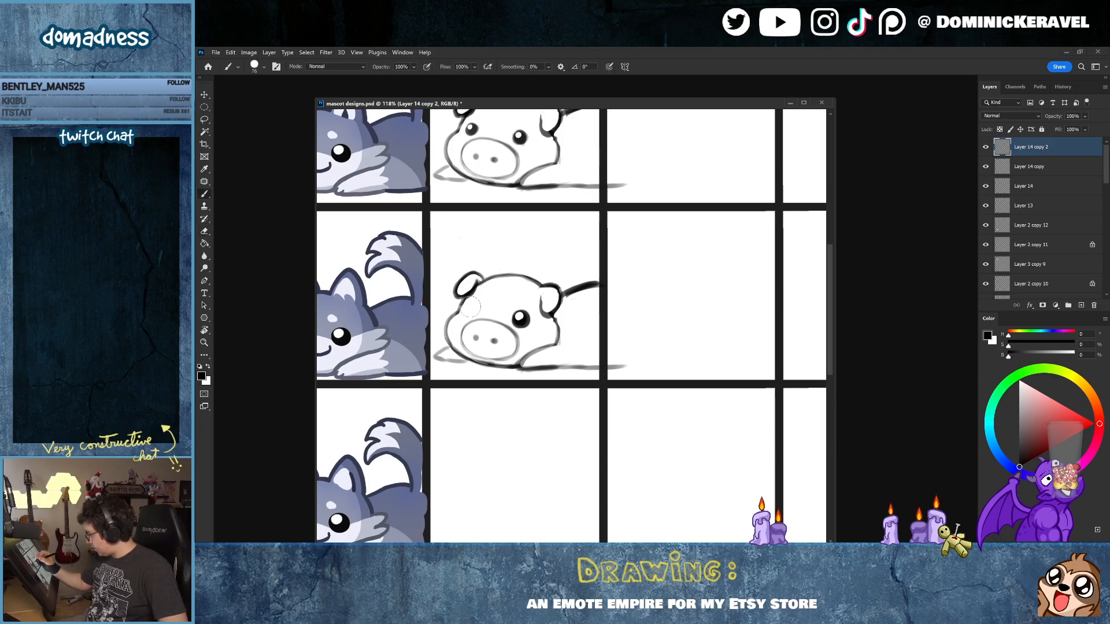
{"action": "left_click_drag", "start_coordinate": [469, 309], "coordinate": [471, 310]}
{"action": "key", "text": "e"}
{"action": "left_click", "coordinate": [473, 308]}
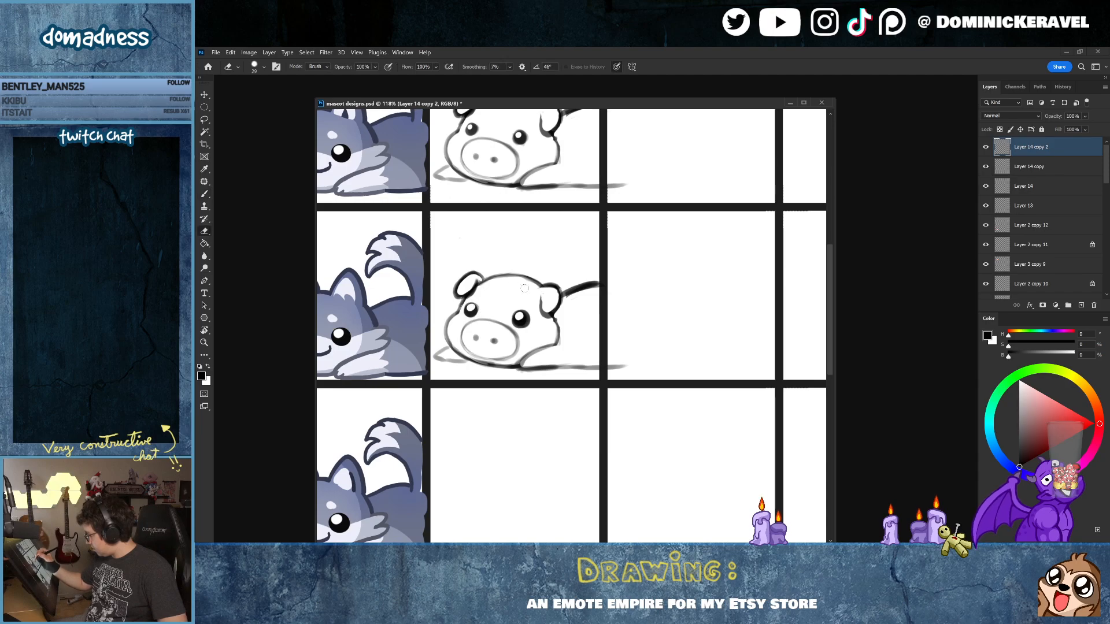
Step: Enlarge and darken the eye nearest the wolf and recut its highlight so it matches the pig's other eye
{"action": "key", "text": "ctrl+0"}
{"action": "key", "text": "z"}
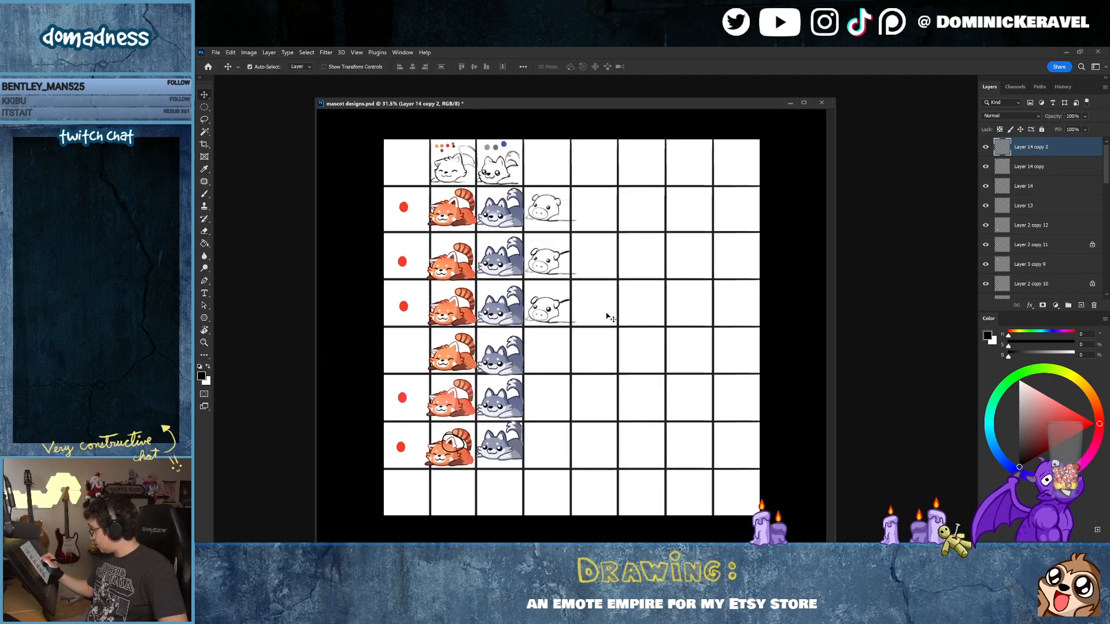
{"action": "mouse_move", "coordinate": [542, 304]}
{"action": "left_mouse_down"}
{"action": "mouse_move", "coordinate": [584, 306]}
{"action": "mouse_move", "coordinate": [564, 318]}
{"action": "left_mouse_up"}
{"action": "key", "text": "b"}
{"action": "key", "text": "z"}
{"action": "left_click", "coordinate": [559, 316]}
{"action": "key", "text": "b"}
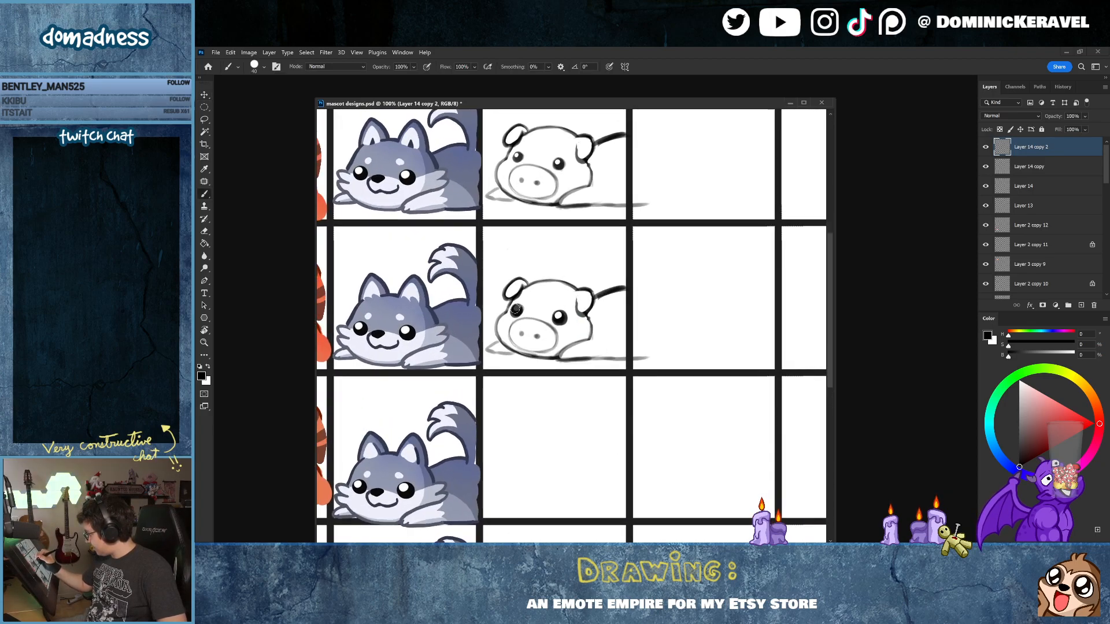
{"action": "left_click_drag", "start_coordinate": [518, 311], "coordinate": [516, 312]}
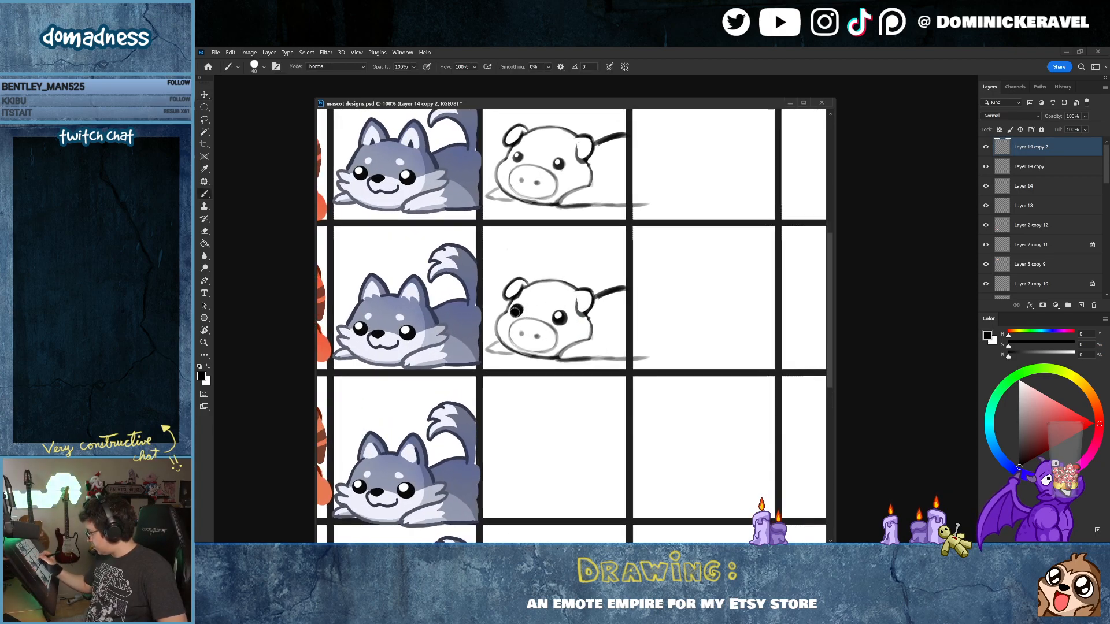
{"action": "key", "text": "e"}
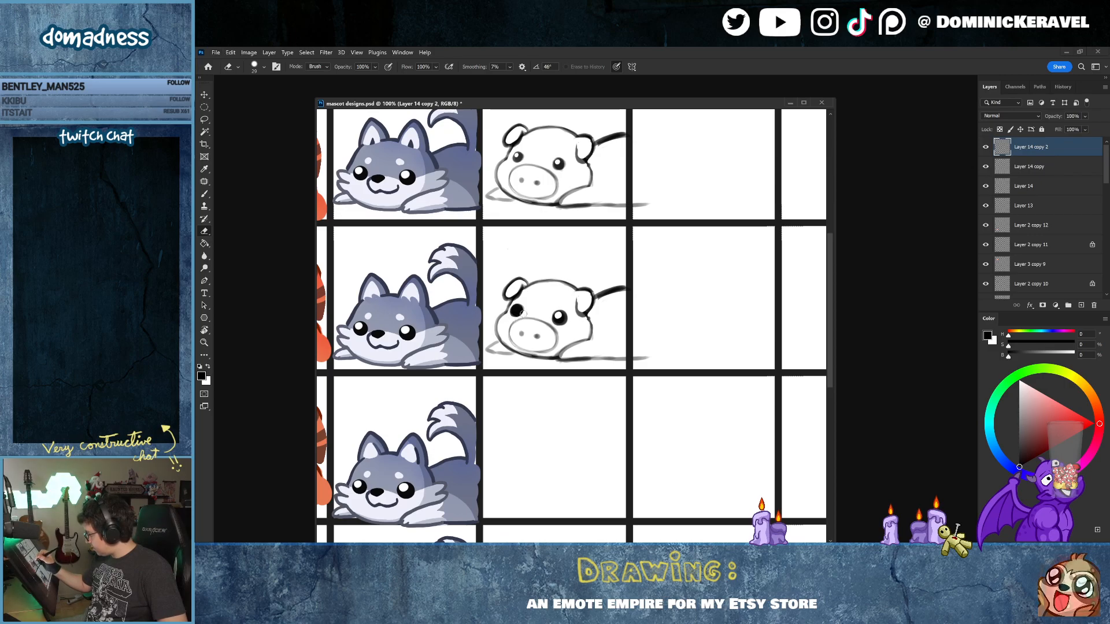
{"action": "key", "text": "b"}
{"action": "key", "text": "e"}
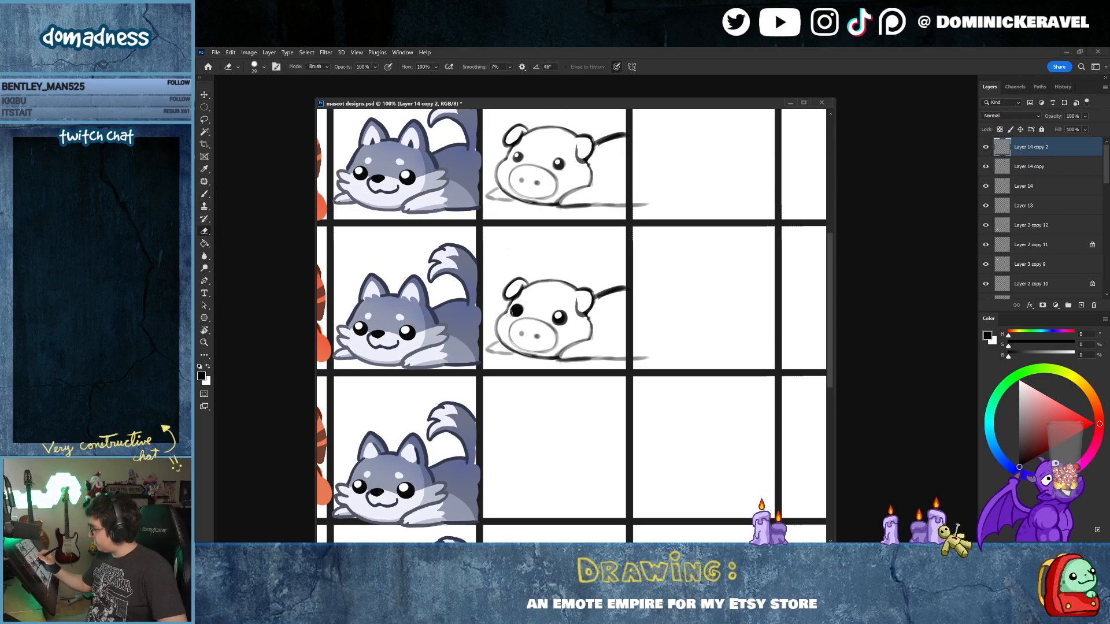
{"action": "key", "text": "b"}
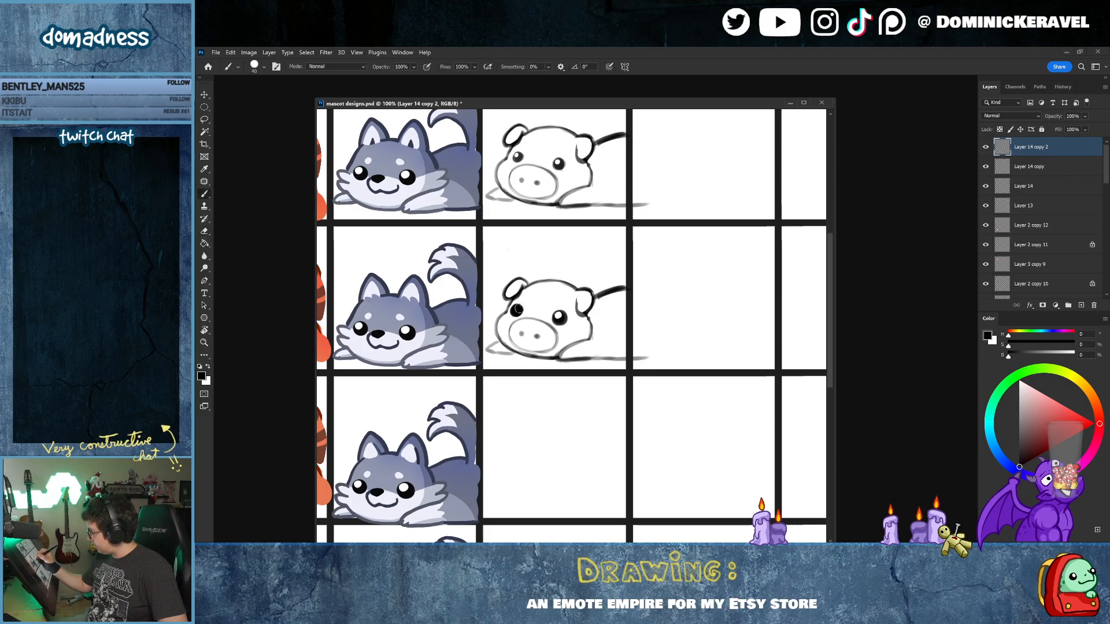
{"action": "key", "text": "e"}
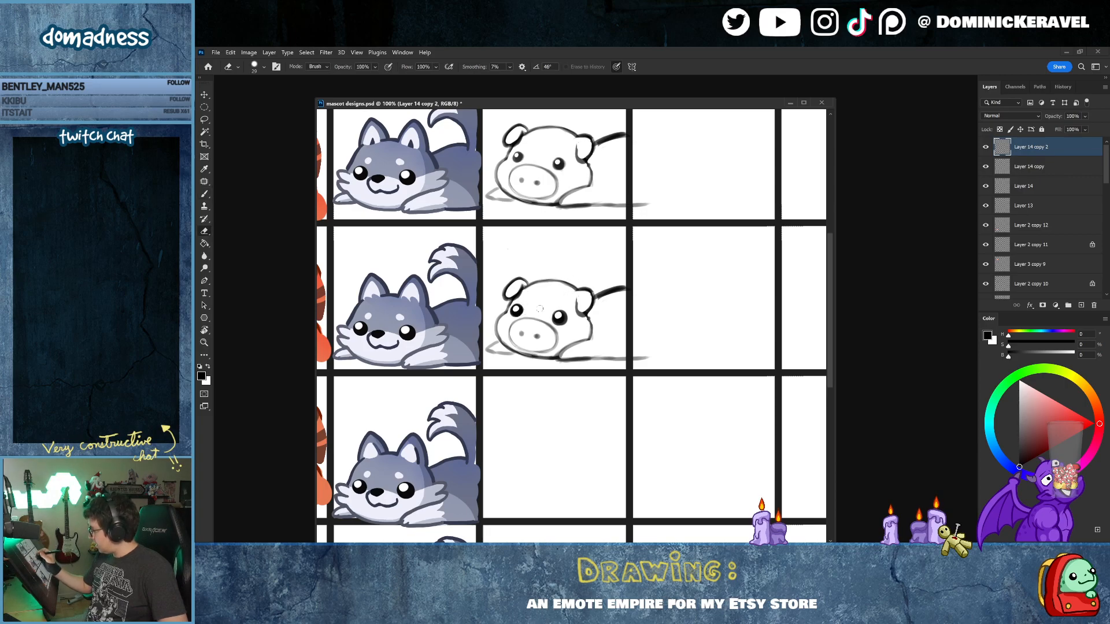
Step: Compare the newest pig's larger eyes with the earlier pigs and neighbouring mascots at overview and close-up sizes
{"action": "key", "text": "v"}
{"action": "scroll", "coordinate": [534, 330], "scroll_direction": "down", "scroll_amount": 5}
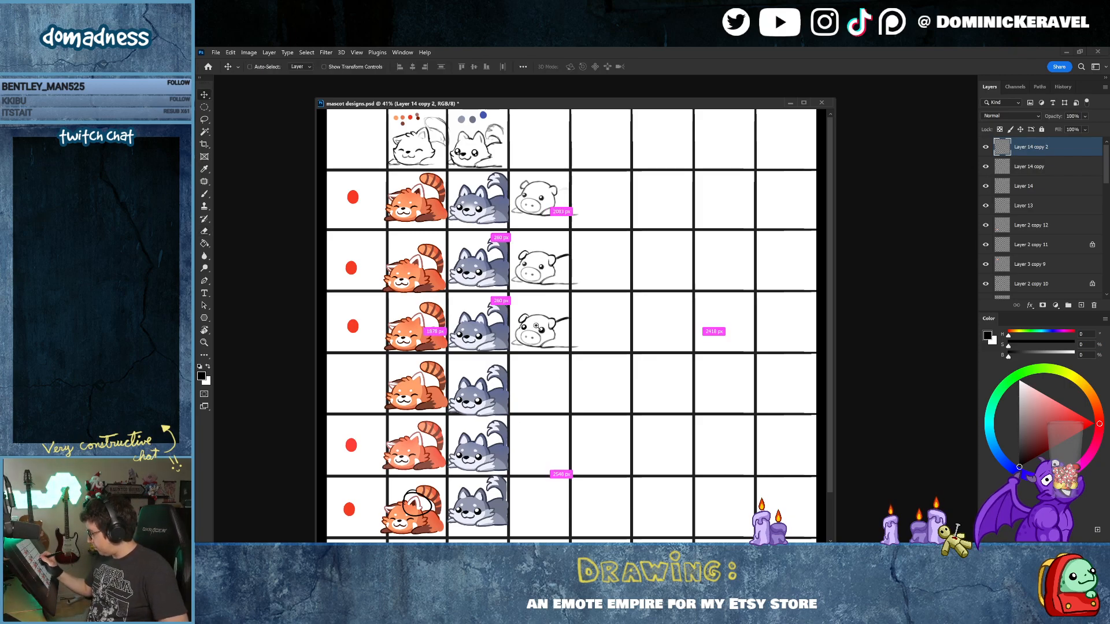
{"action": "scroll", "coordinate": [540, 323], "scroll_direction": "up", "scroll_amount": 3}
{"action": "key", "text": "l"}
{"action": "key", "text": "b"}
{"action": "scroll", "coordinate": [514, 323], "scroll_direction": "up", "scroll_amount": 2}
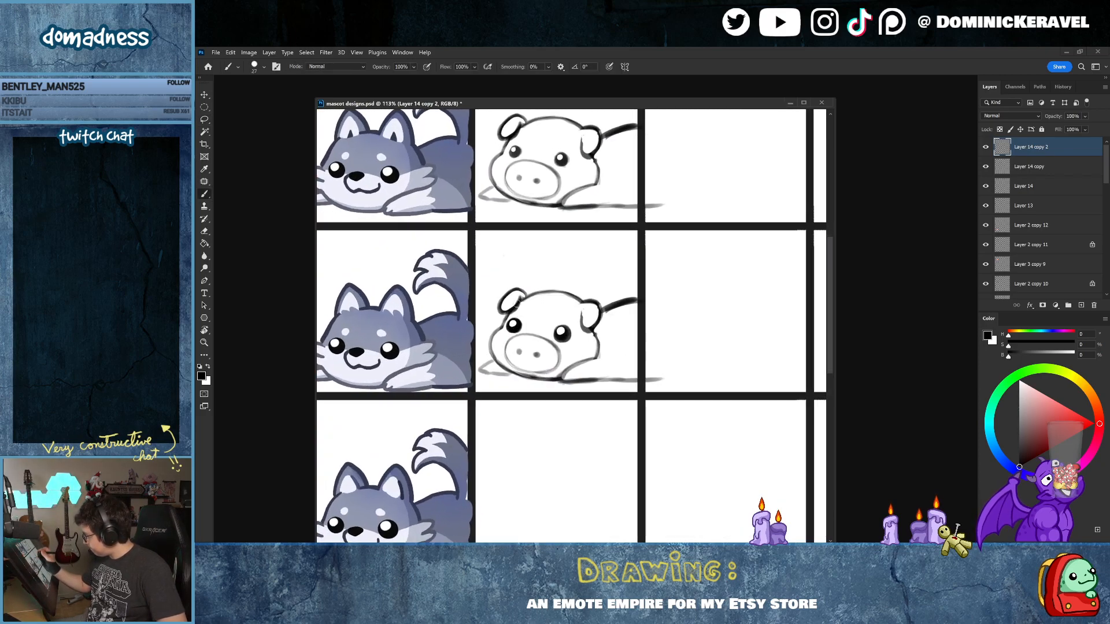
{"action": "scroll", "coordinate": [517, 328], "scroll_direction": "down", "scroll_amount": 4}
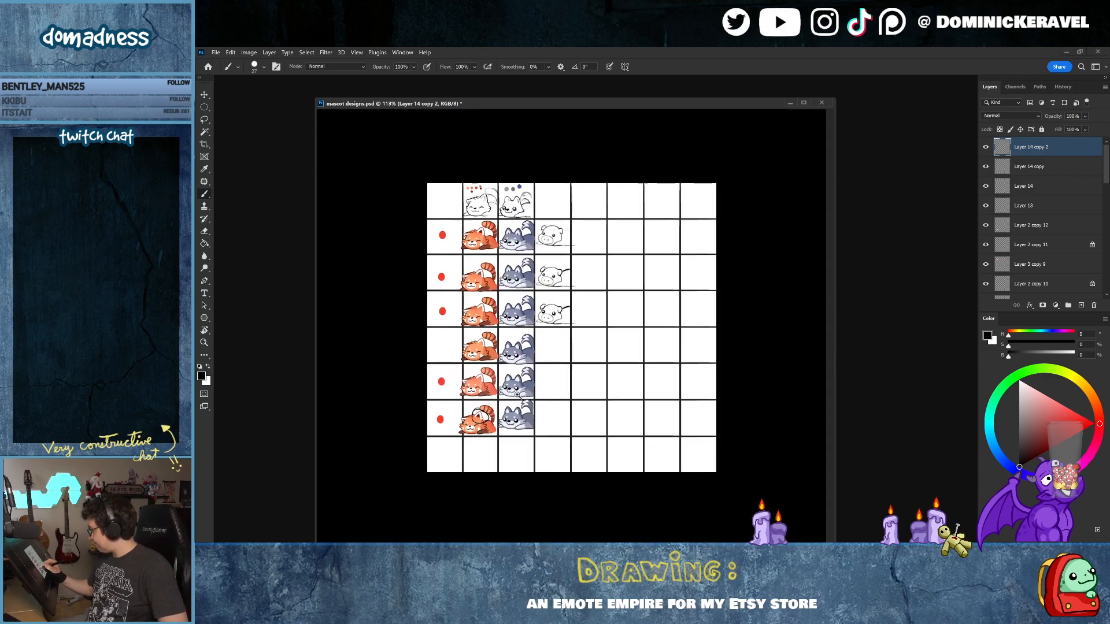
{"action": "scroll", "coordinate": [517, 395], "scroll_direction": "up", "scroll_amount": 2}
{"action": "scroll", "coordinate": [529, 394], "scroll_direction": "up", "scroll_amount": 3}
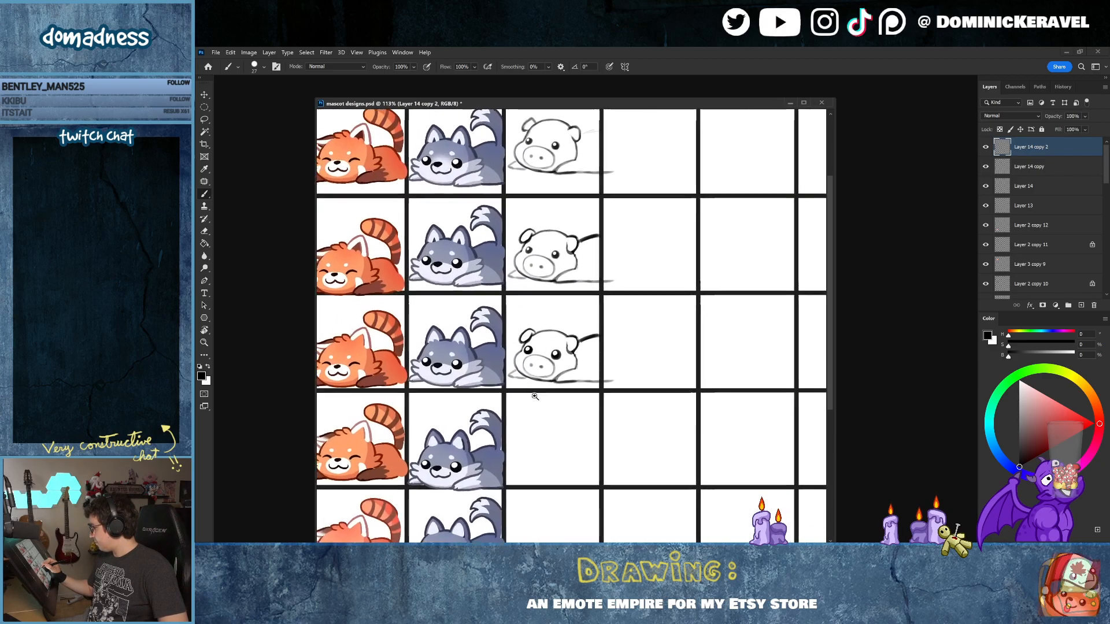
Step: Reposition the newest pig's eyes on its face using freehand selections, and deselect them
{"action": "key", "text": "l"}
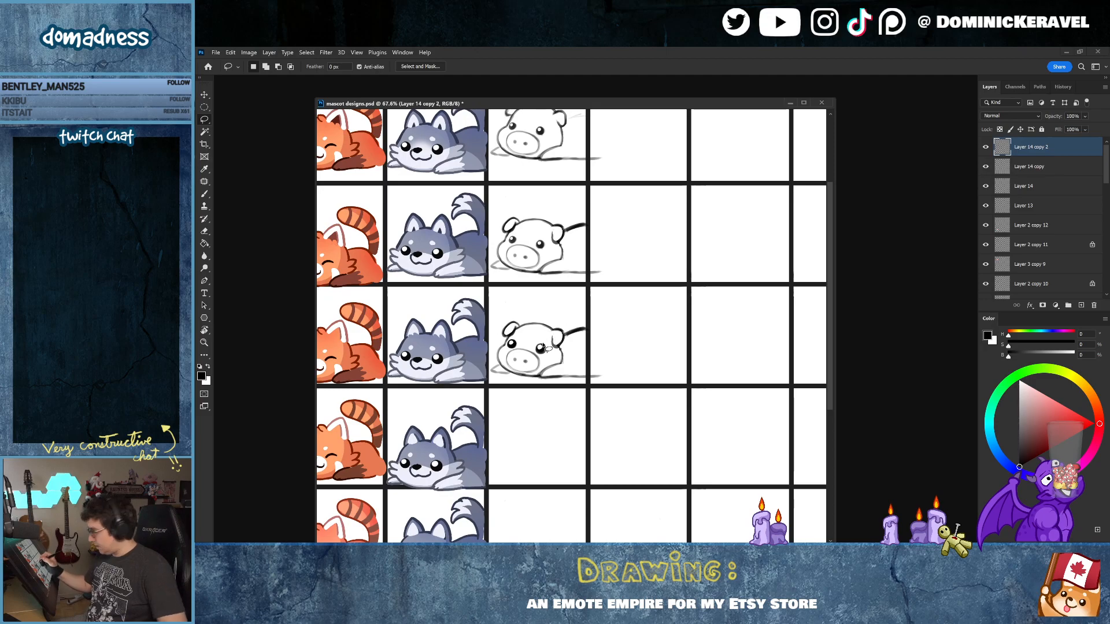
{"action": "mouse_move", "coordinate": [511, 343]}
{"action": "left_mouse_down"}
{"action": "mouse_move", "coordinate": [509, 365]}
{"action": "mouse_move", "coordinate": [539, 372]}
{"action": "mouse_move", "coordinate": [544, 335]}
{"action": "left_mouse_up"}
{"action": "left_click_drag", "start_coordinate": [542, 351], "coordinate": [551, 368]}
{"action": "key", "text": "ctrl+d"}
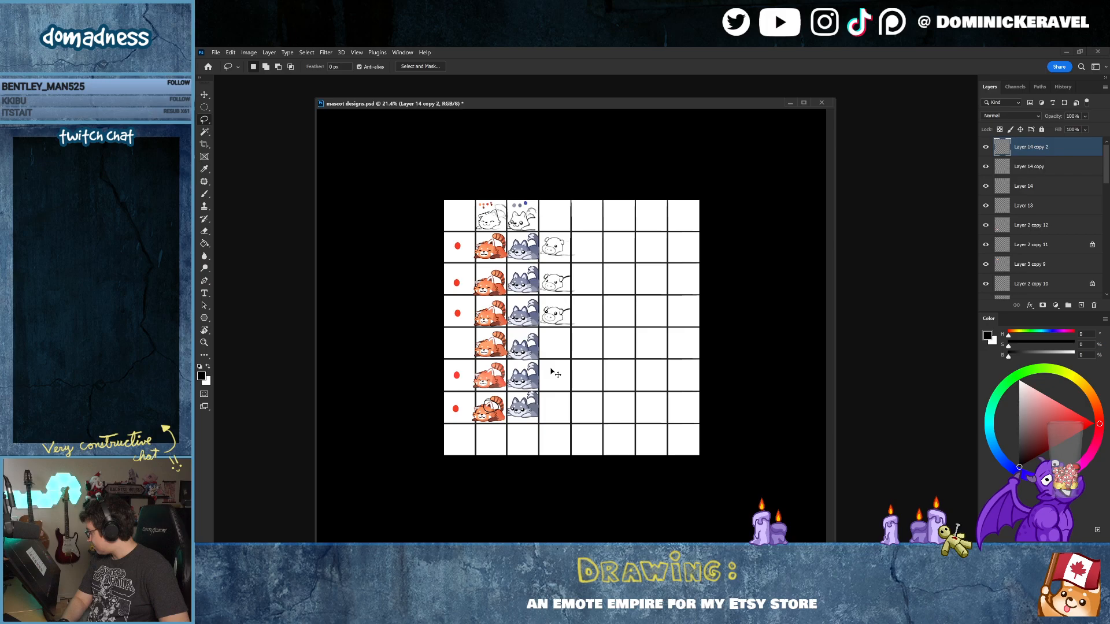
{"action": "key", "text": "v"}
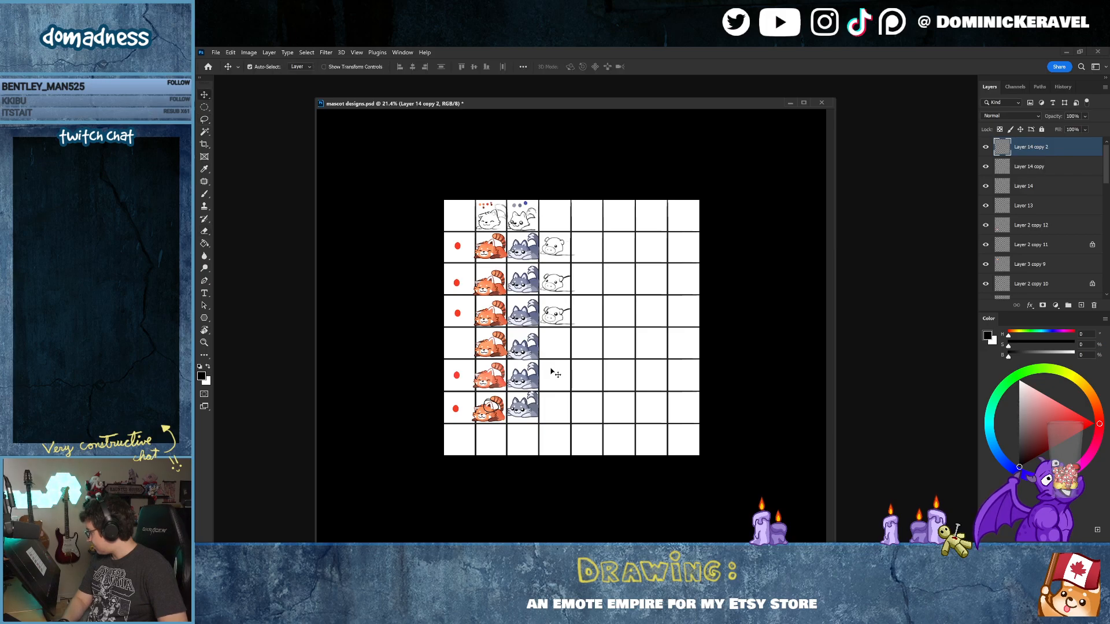
{"action": "key", "text": "ctrl"}
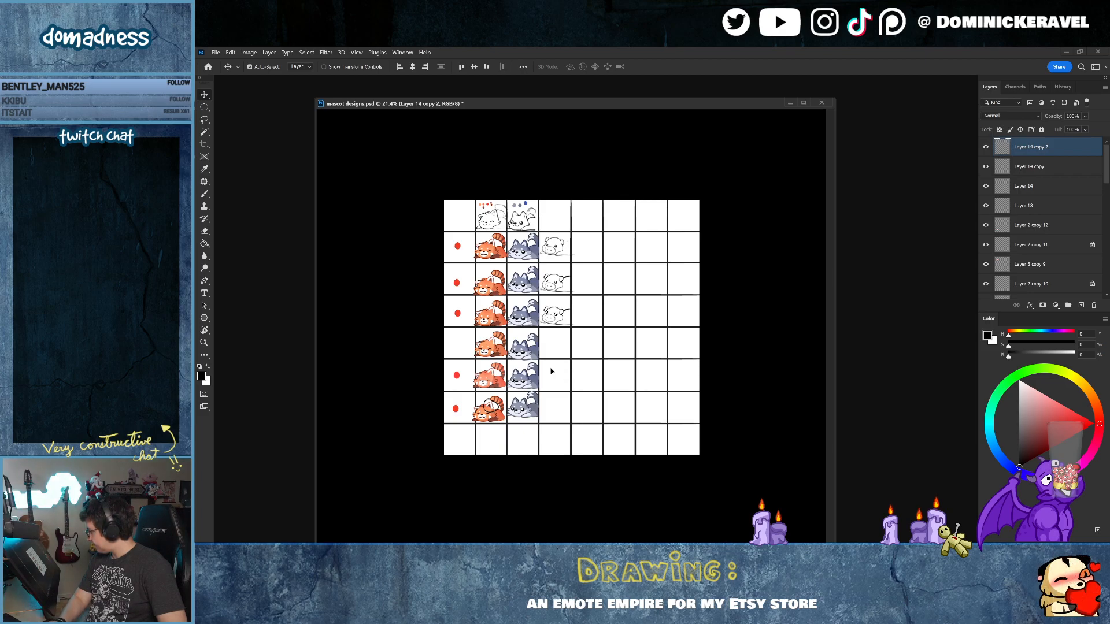
{"action": "key", "text": "ctrl+d"}
Step: Fine-tune the eye spacing by lassoing the newest pig's eye farther from the wolf and shifting it slightly inward
{"action": "left_click_drag", "start_coordinate": [566, 316], "coordinate": [595, 315]}
{"action": "key", "text": "l"}
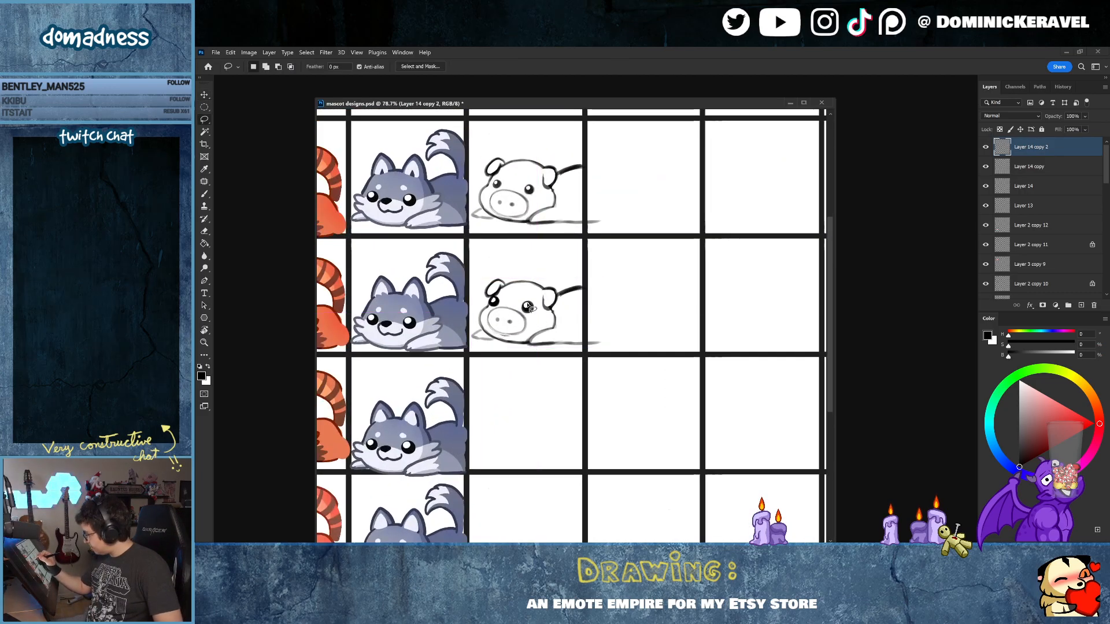
{"action": "left_click_drag", "start_coordinate": [532, 303], "coordinate": [499, 301]}
{"action": "key", "text": "ctrl+d"}
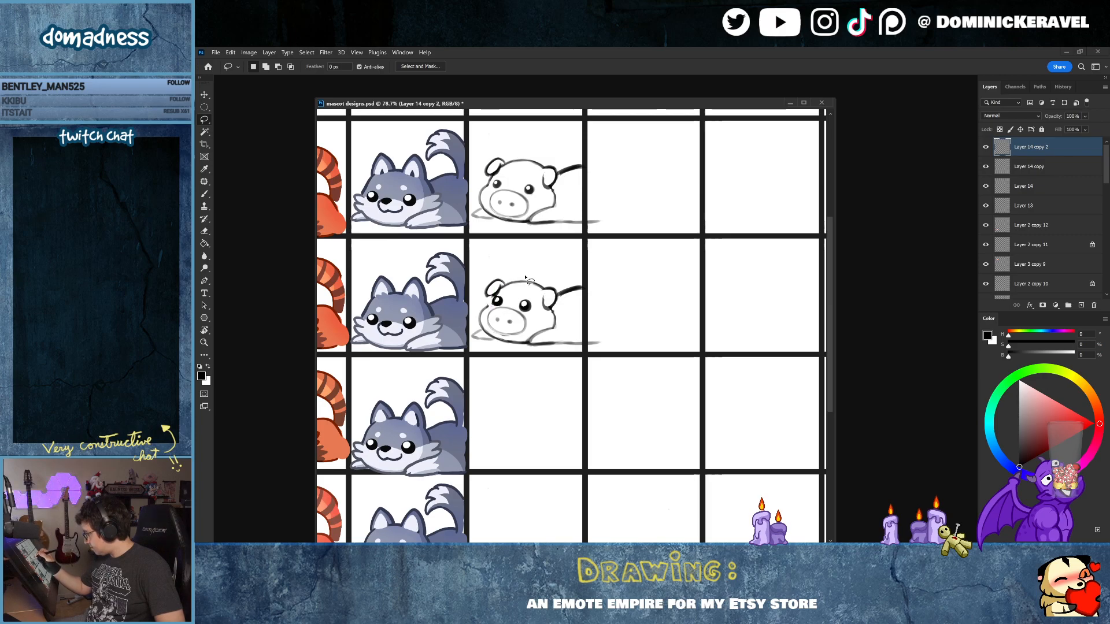
Step: Move the newest pig's snout slightly higher on the face, closer to the eyes, using a freehand selection
{"action": "key", "text": "b"}
{"action": "mouse_move", "coordinate": [566, 318]}
{"action": "left_mouse_down"}
{"action": "mouse_move", "coordinate": [524, 320]}
{"action": "mouse_move", "coordinate": [595, 346]}
{"action": "left_mouse_up"}
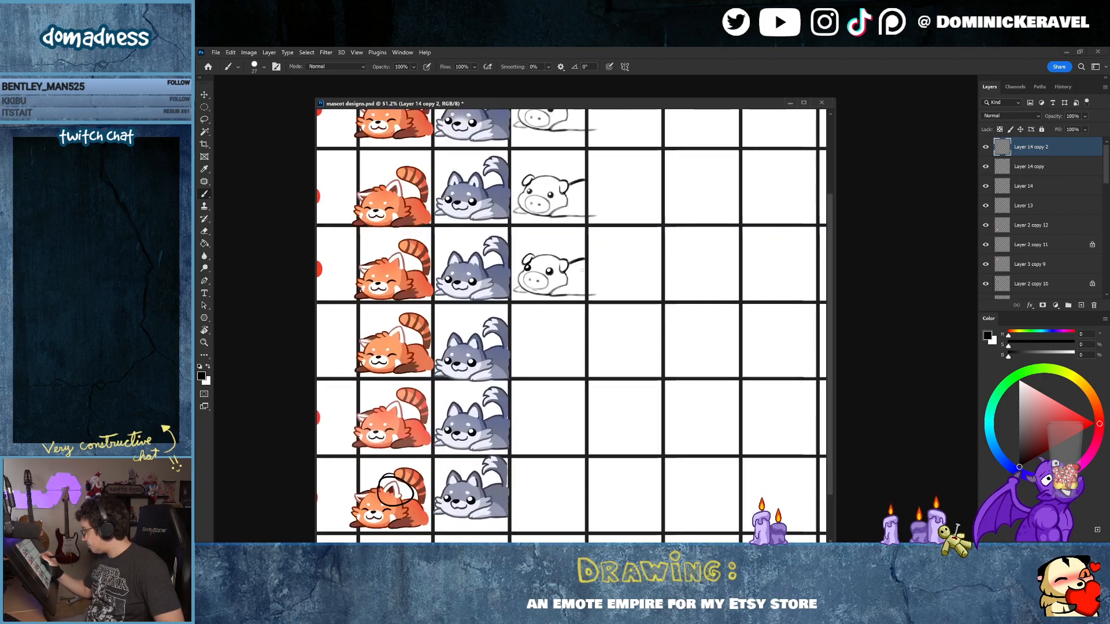
{"action": "key", "text": "e"}
{"action": "mouse_move", "coordinate": [553, 296]}
{"action": "left_mouse_down"}
{"action": "mouse_move", "coordinate": [565, 295]}
{"action": "mouse_move", "coordinate": [493, 353]}
{"action": "mouse_move", "coordinate": [487, 310]}
{"action": "mouse_move", "coordinate": [473, 311]}
{"action": "mouse_move", "coordinate": [466, 332]}
{"action": "mouse_move", "coordinate": [506, 322]}
{"action": "mouse_move", "coordinate": [500, 328]}
{"action": "left_mouse_up"}
{"action": "key", "text": "l"}
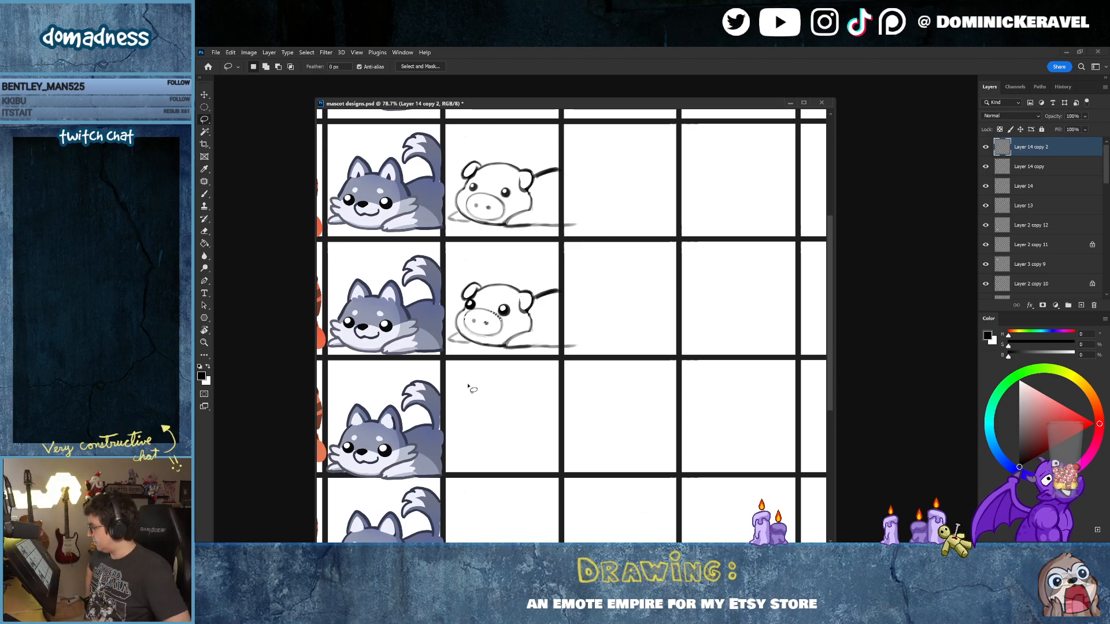
{"action": "left_click_drag", "start_coordinate": [561, 337], "coordinate": [547, 338]}
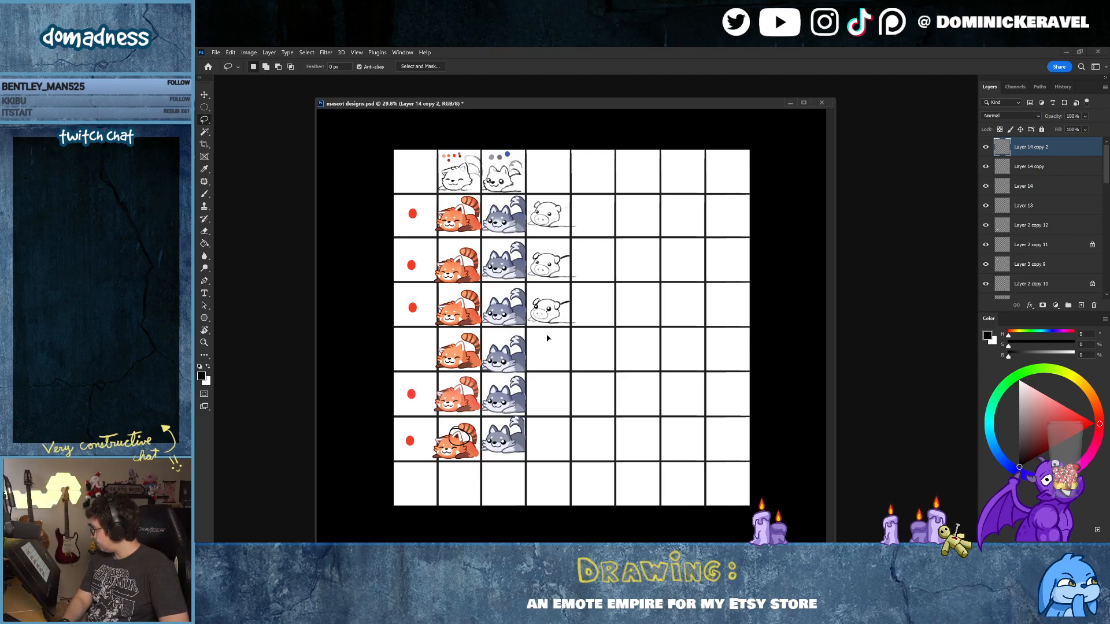
Step: Check the newest pig's revised face up close and save the mascot designs document
{"action": "key", "text": "v"}
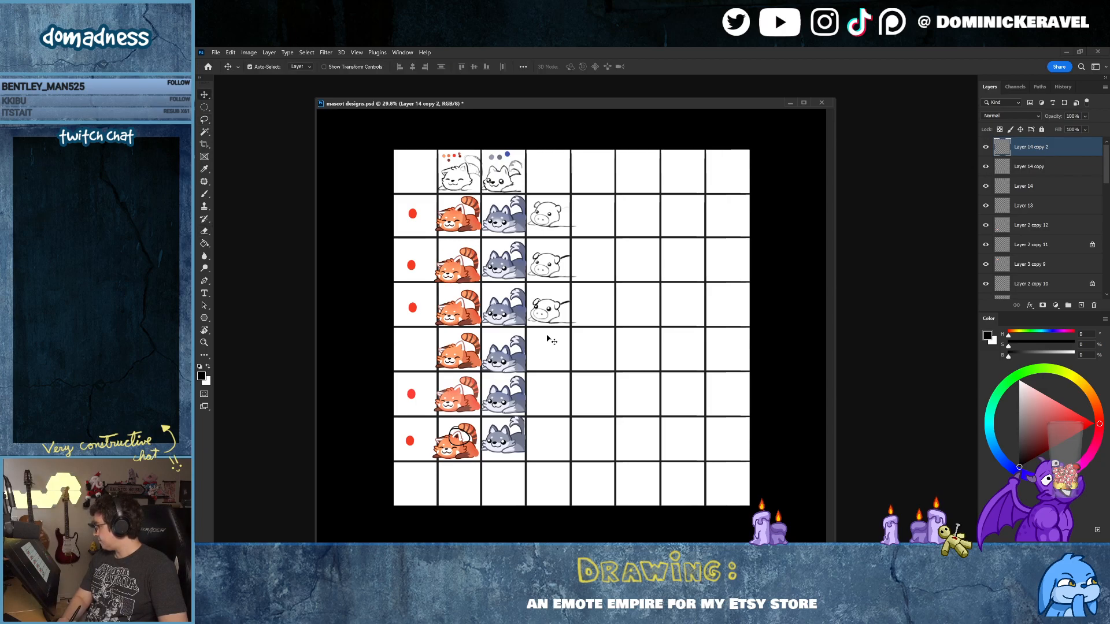
{"action": "left_click_drag", "start_coordinate": [572, 316], "coordinate": [604, 317]}
{"action": "key", "text": "e"}
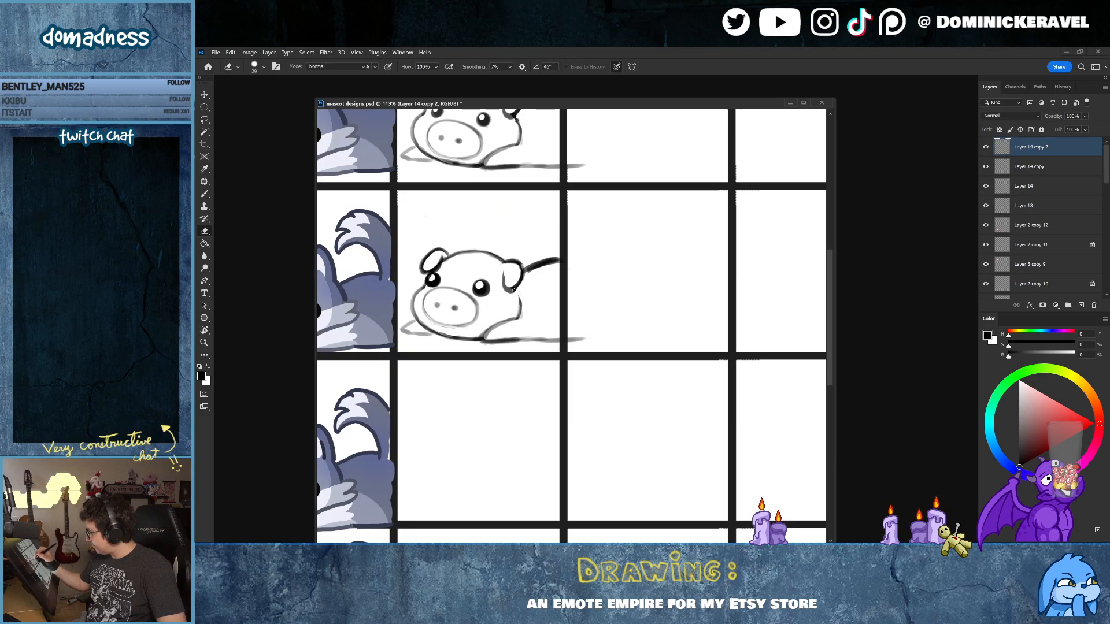
{"action": "key", "text": "v"}
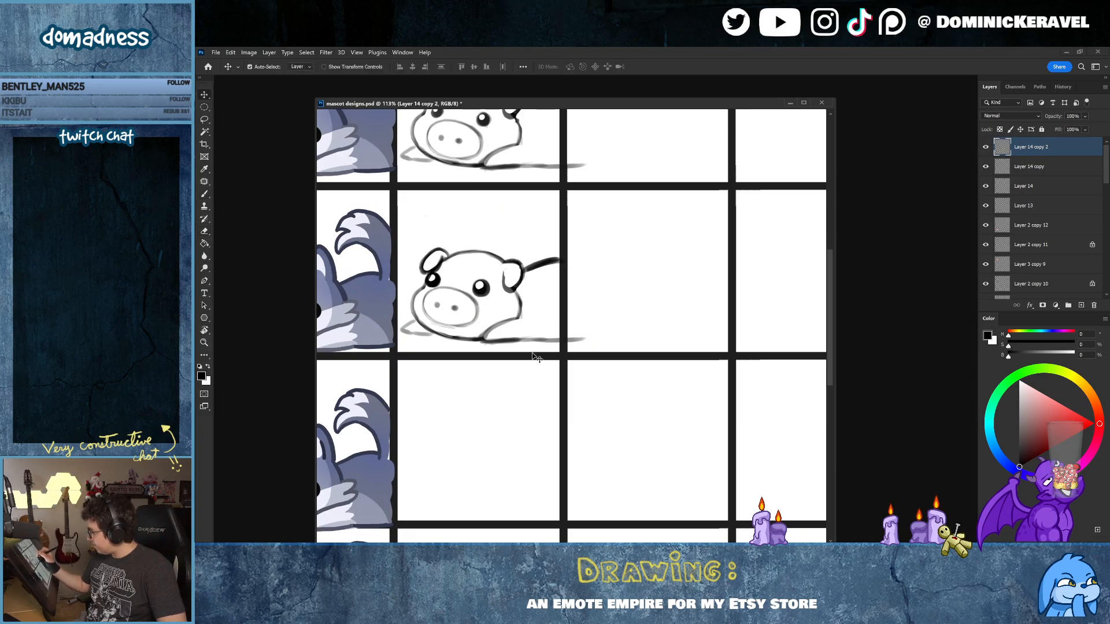
{"action": "key", "text": "ctrl+s"}
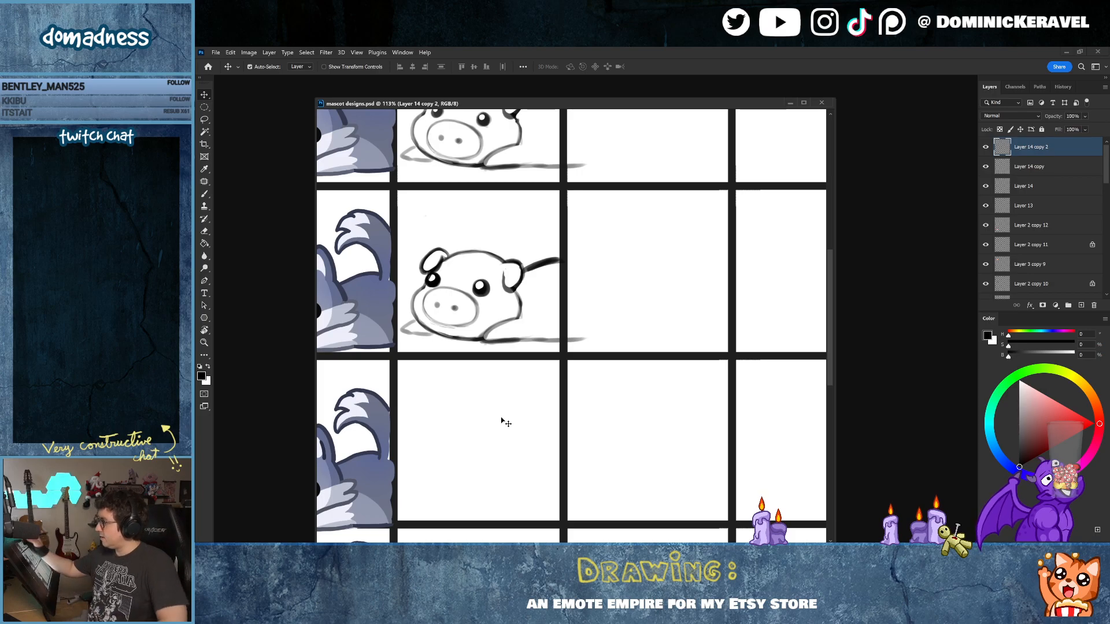
{"action": "left_click_drag", "start_coordinate": [491, 103], "coordinate": [479, 98]}
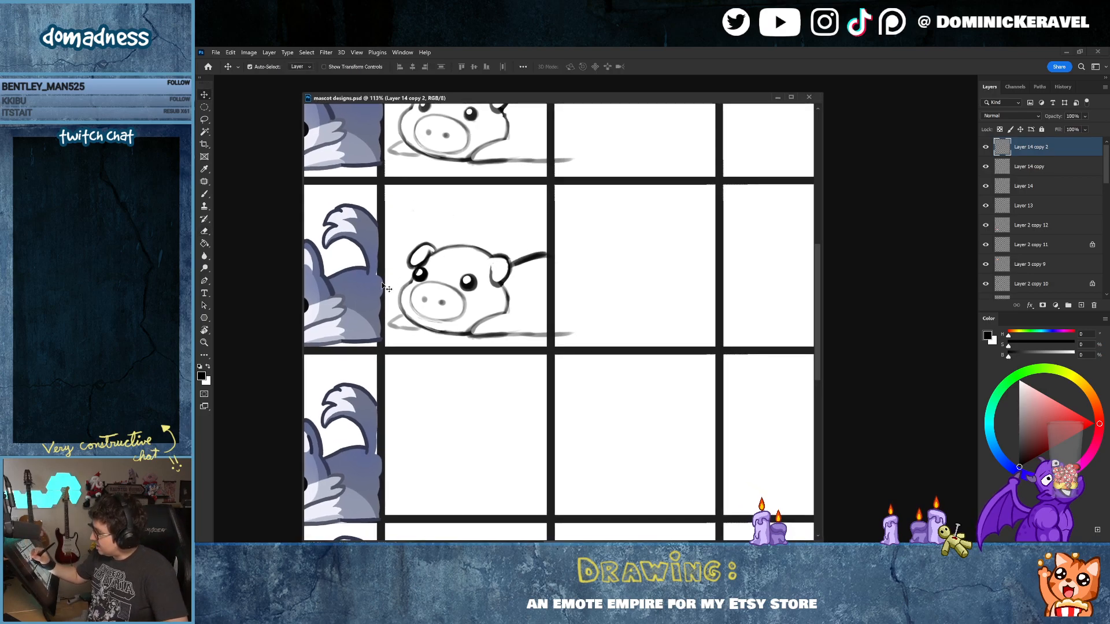
{"action": "key", "text": "e"}
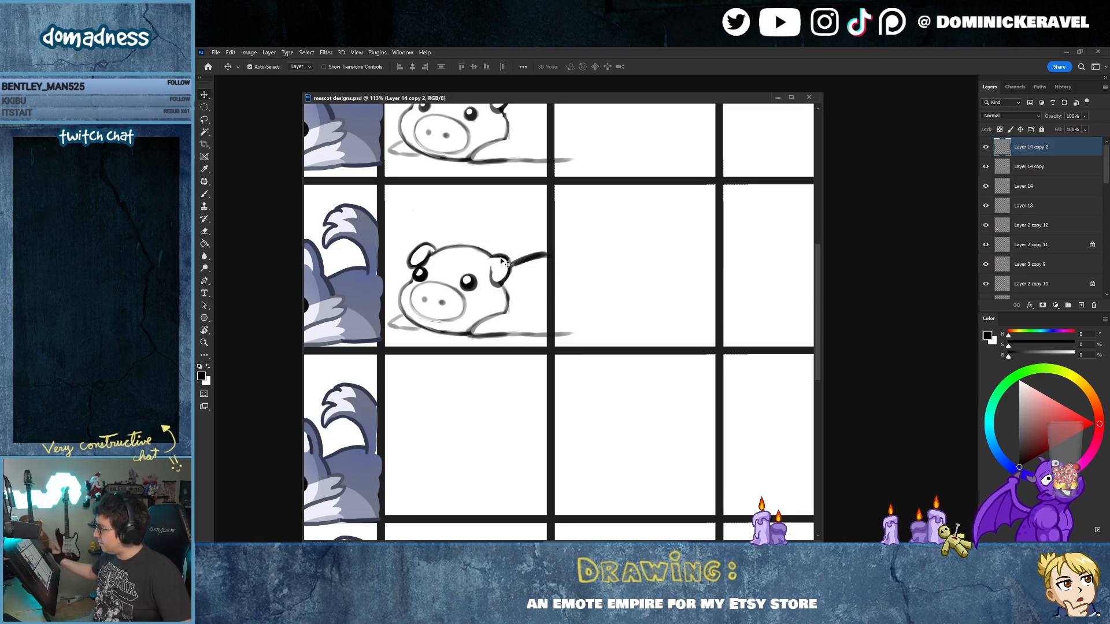
{"action": "left_click_drag", "start_coordinate": [523, 100], "coordinate": [532, 99]}
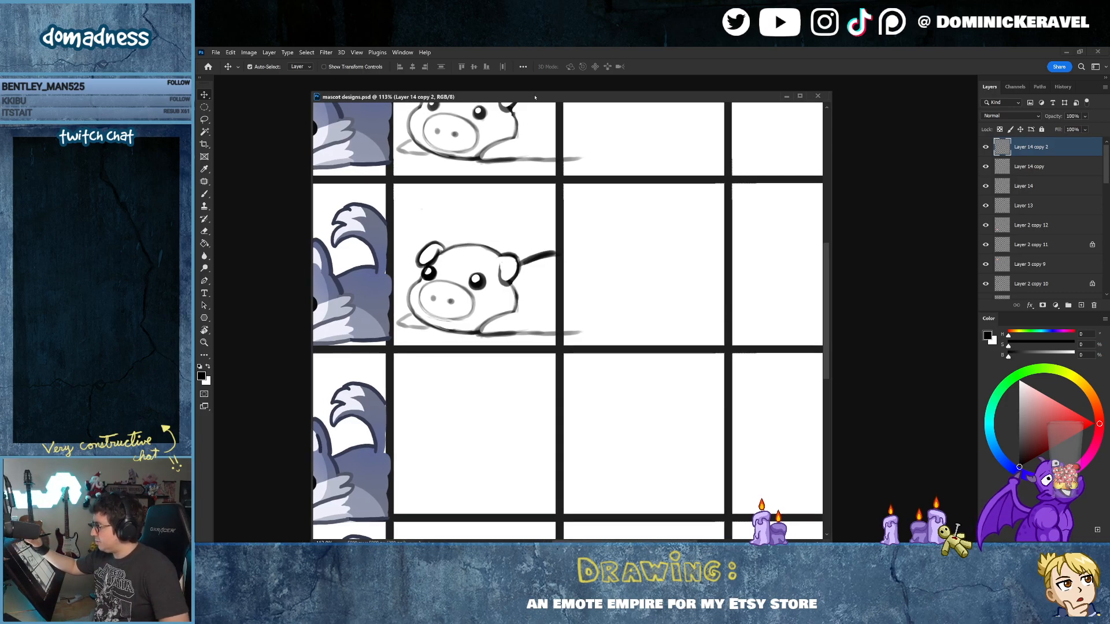
{"action": "left_click_drag", "start_coordinate": [500, 286], "coordinate": [575, 330]}
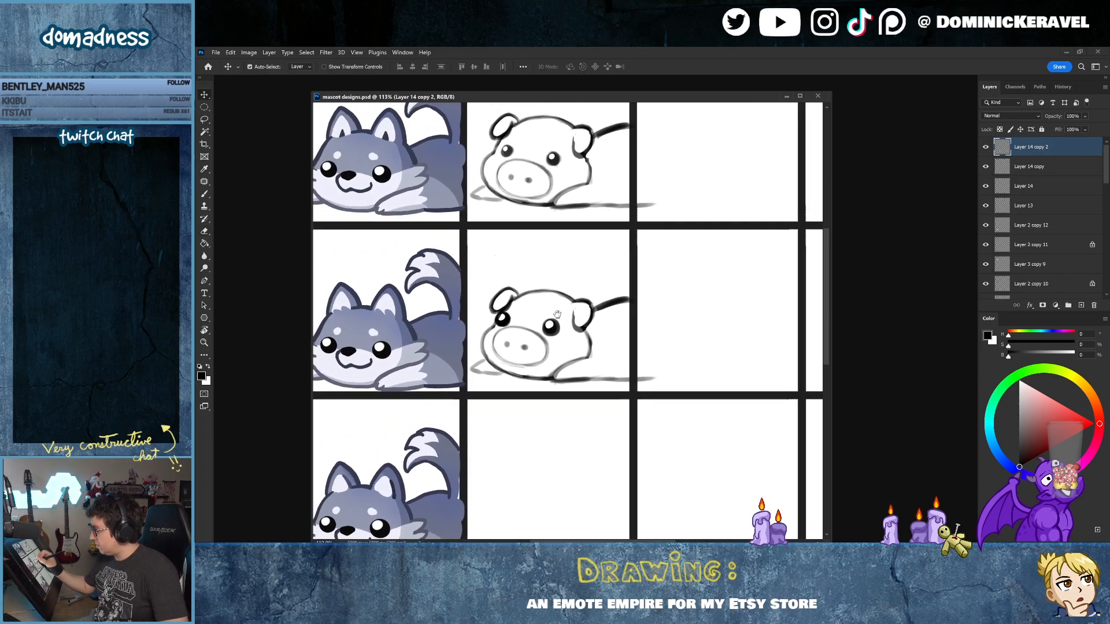
Step: Lasso the left eye of the lowest pig sketch, nudge it slightly toward the snout, and clear the selection
{"action": "key", "text": "l"}
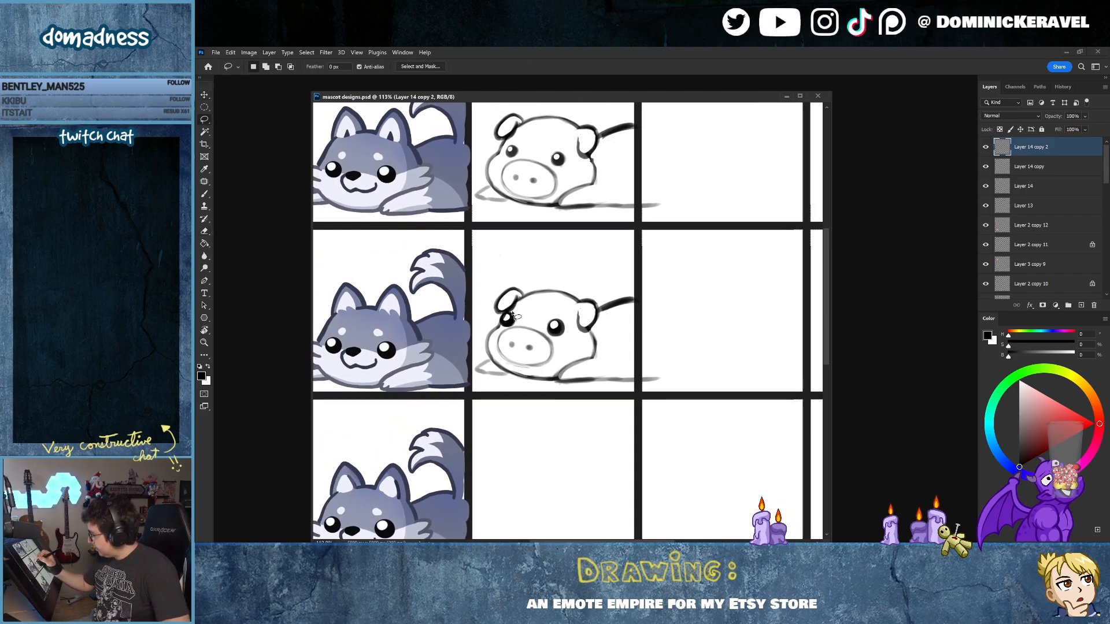
{"action": "key", "text": "v"}
{"action": "key", "text": "e"}
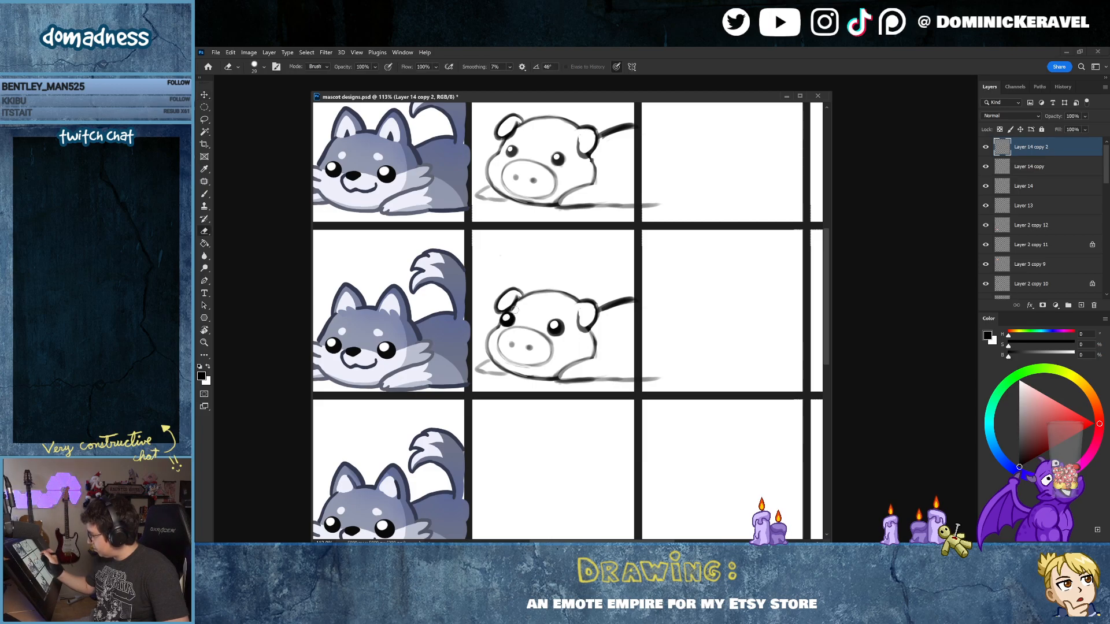
{"action": "key", "text": "v"}
{"action": "key", "text": "l"}
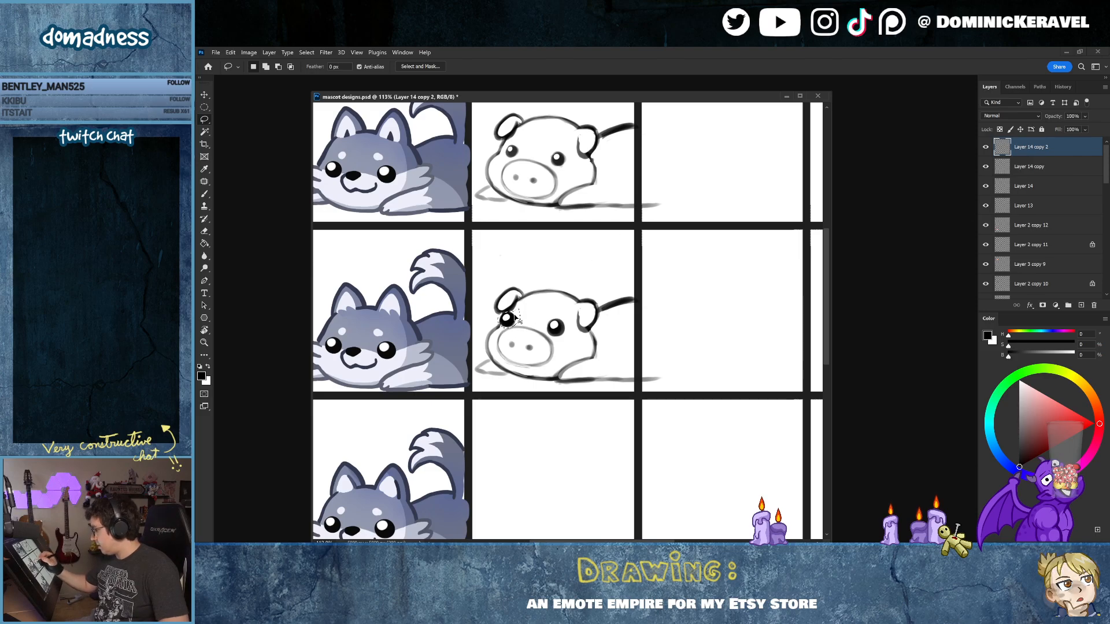
{"action": "left_click_drag", "start_coordinate": [510, 319], "coordinate": [511, 320]}
{"action": "key", "text": "ctrl+d"}
{"action": "key", "text": "b"}
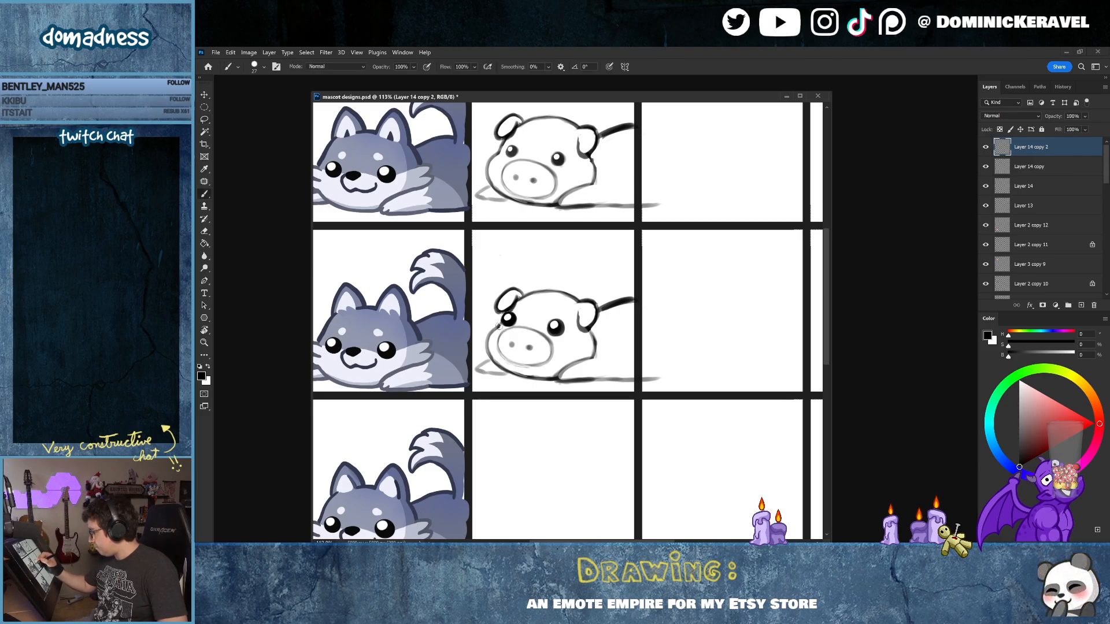
{"action": "key", "text": "v"}
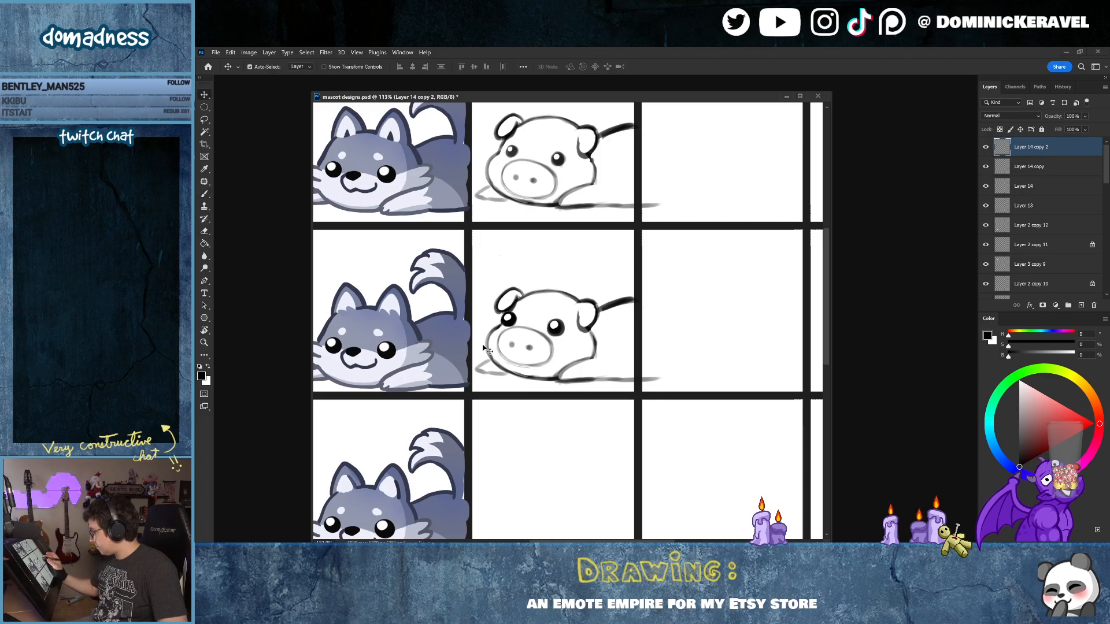
Step: Save the mascot designs document with the adjusted pig sketch
{"action": "key", "text": "b"}
{"action": "key", "text": "v"}
{"action": "mouse_move", "coordinate": [591, 347]}
{"action": "left_mouse_down"}
{"action": "mouse_move", "coordinate": [608, 355]}
{"action": "mouse_move", "coordinate": [606, 399]}
{"action": "left_mouse_up"}
{"action": "key", "text": "ctrl+s"}
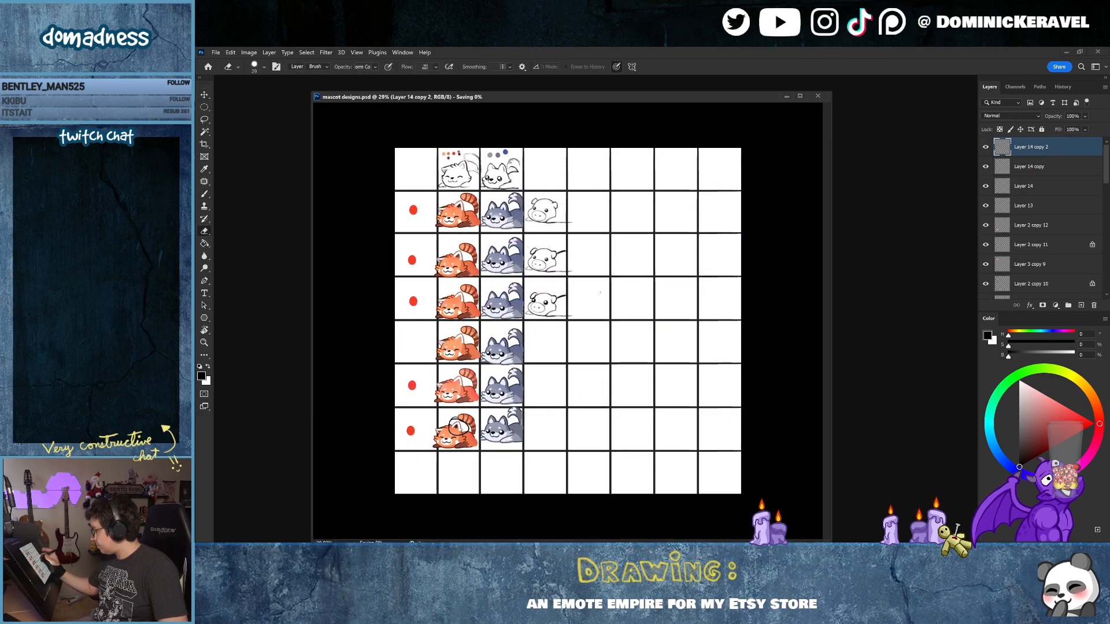
Step: Erase the thick back line behind the lowest pig's right ear and redraw it as a thinner, flatter curve to the cell border
{"action": "left_click_drag", "start_coordinate": [563, 338], "coordinate": [567, 337]}
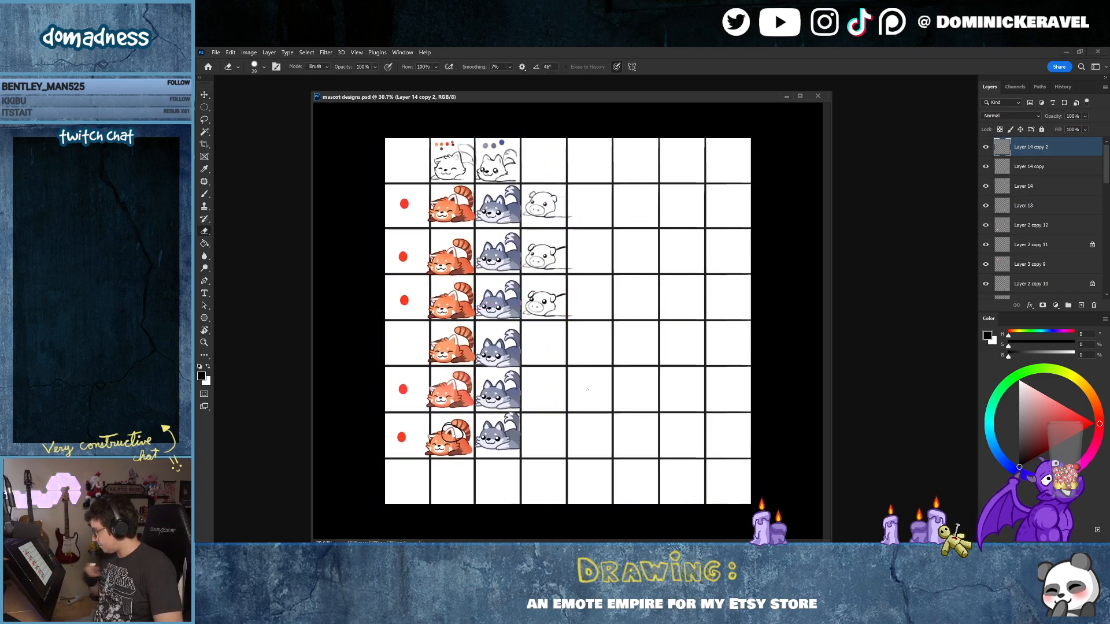
{"action": "mouse_move", "coordinate": [574, 307]}
{"action": "left_mouse_down"}
{"action": "mouse_move", "coordinate": [643, 402]}
{"action": "mouse_move", "coordinate": [612, 385]}
{"action": "left_mouse_up"}
{"action": "key", "text": "b"}
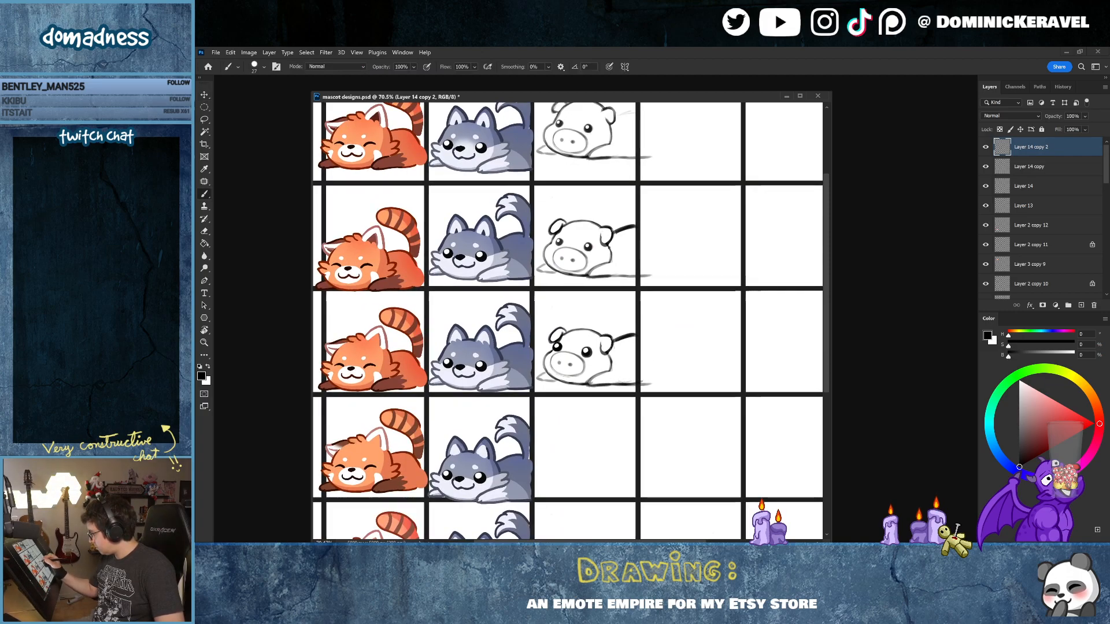
{"action": "key", "text": "e"}
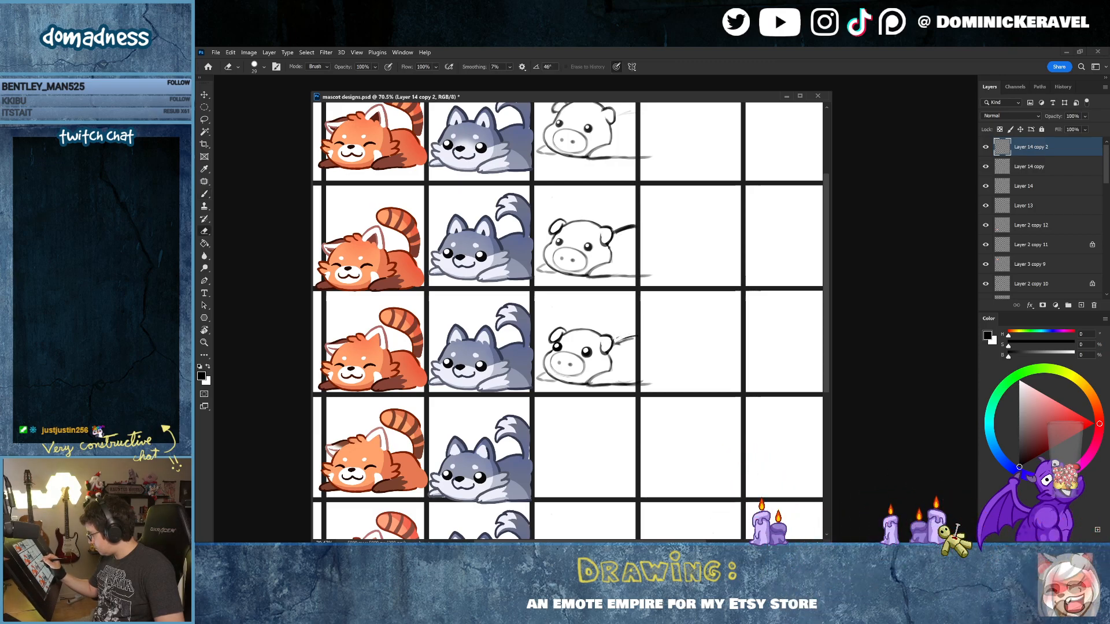
{"action": "mouse_move", "coordinate": [619, 340]}
{"action": "left_mouse_down"}
{"action": "mouse_move", "coordinate": [639, 336]}
{"action": "mouse_move", "coordinate": [617, 340]}
{"action": "left_mouse_up"}
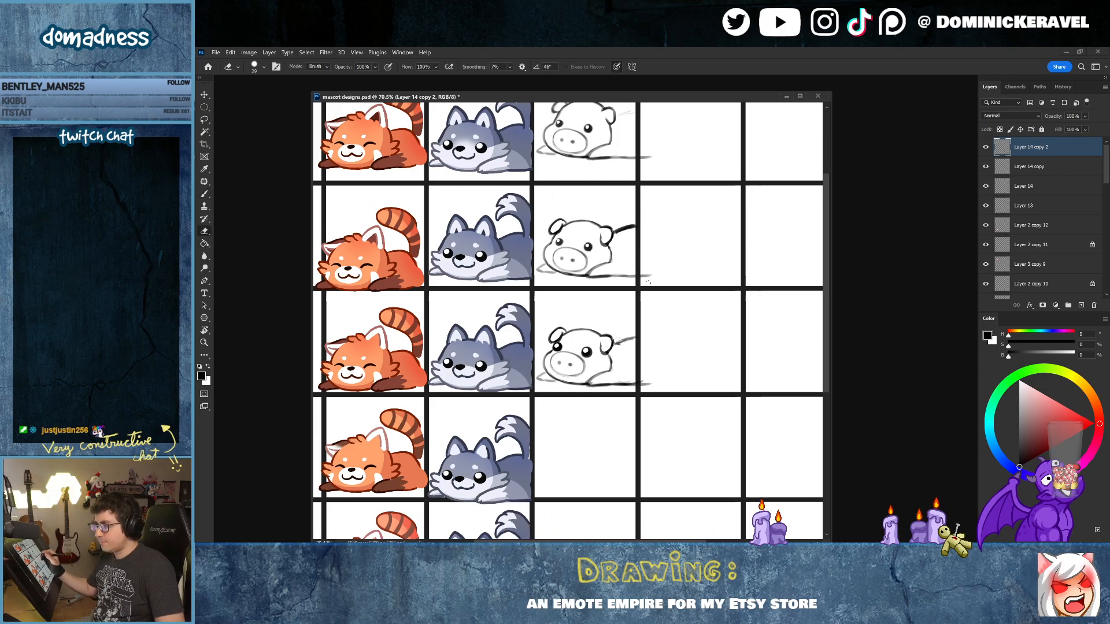
{"action": "key", "text": "b"}
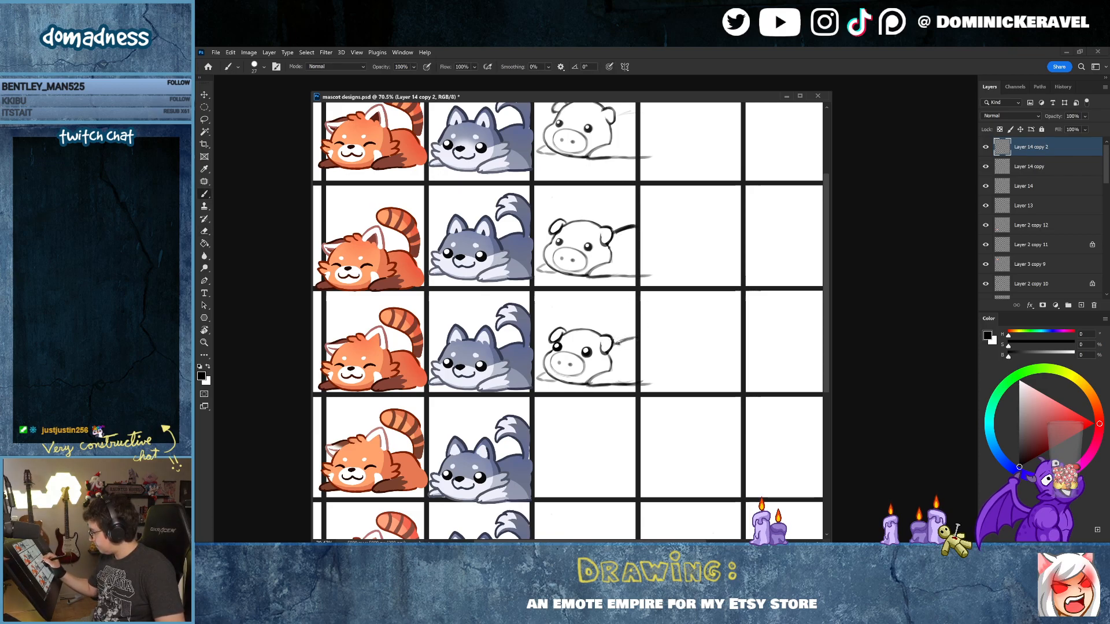
{"action": "left_click_drag", "start_coordinate": [615, 344], "coordinate": [638, 339]}
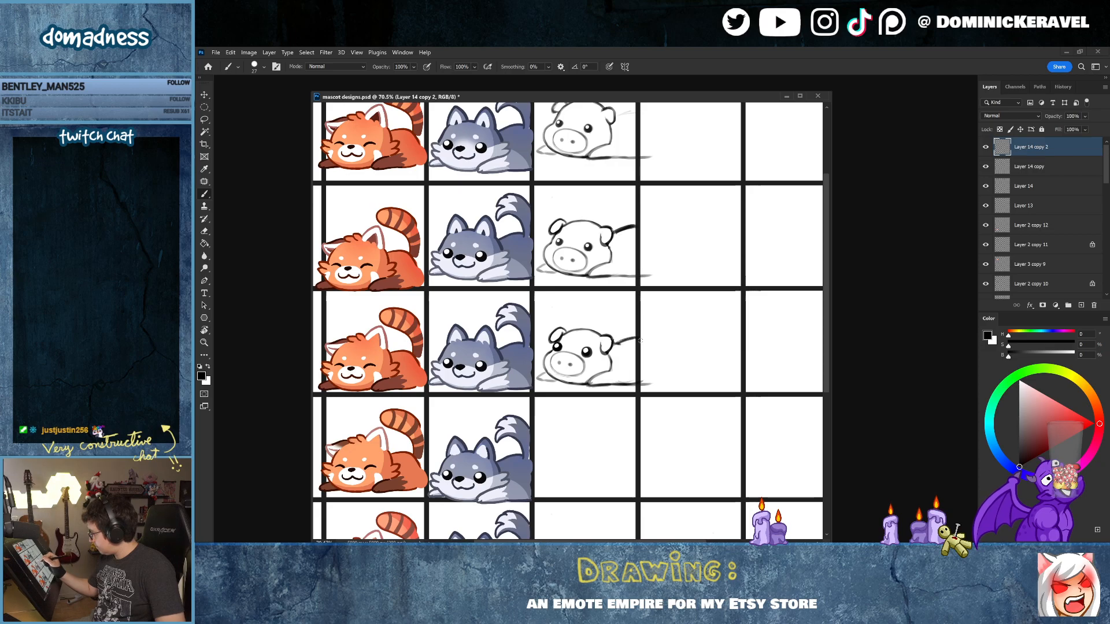
{"action": "key", "text": "e"}
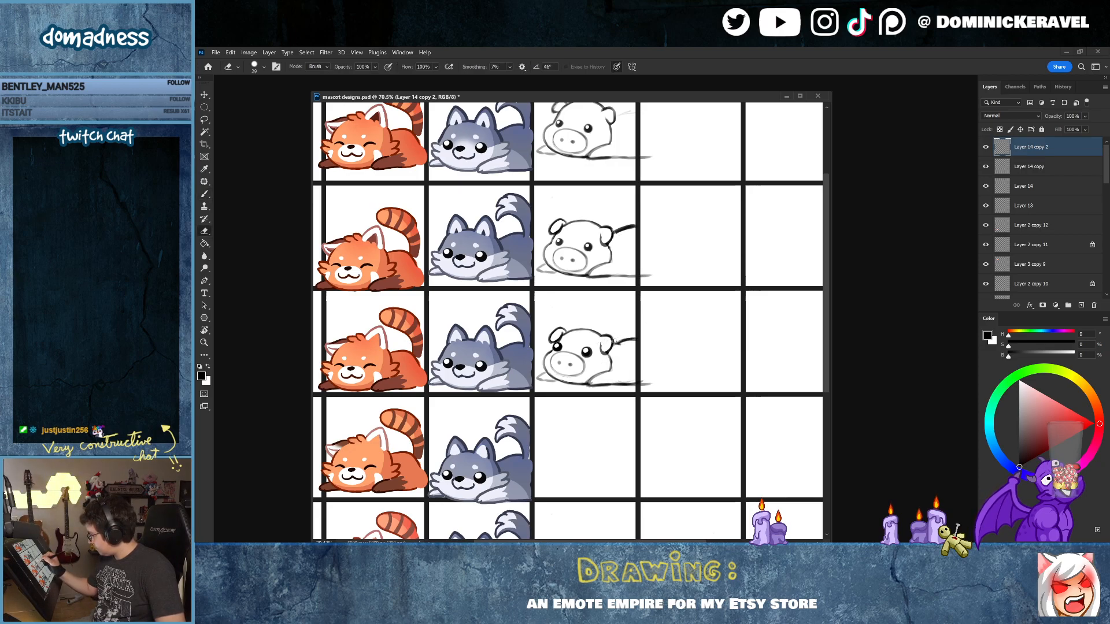
{"action": "key", "text": "b"}
{"action": "key", "text": "e"}
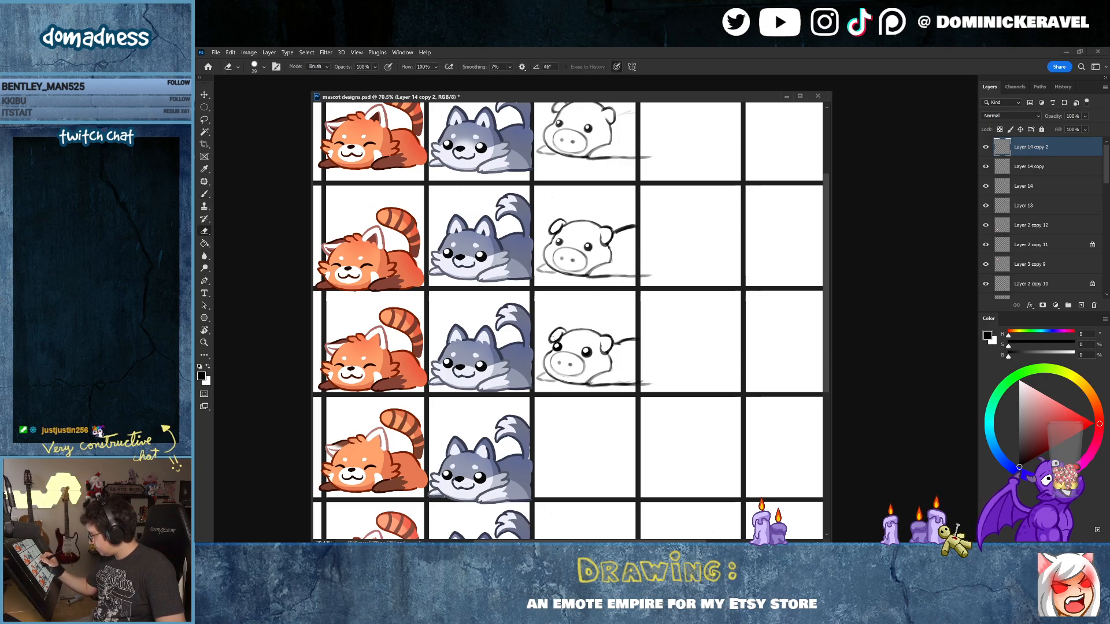
{"action": "key", "text": "b"}
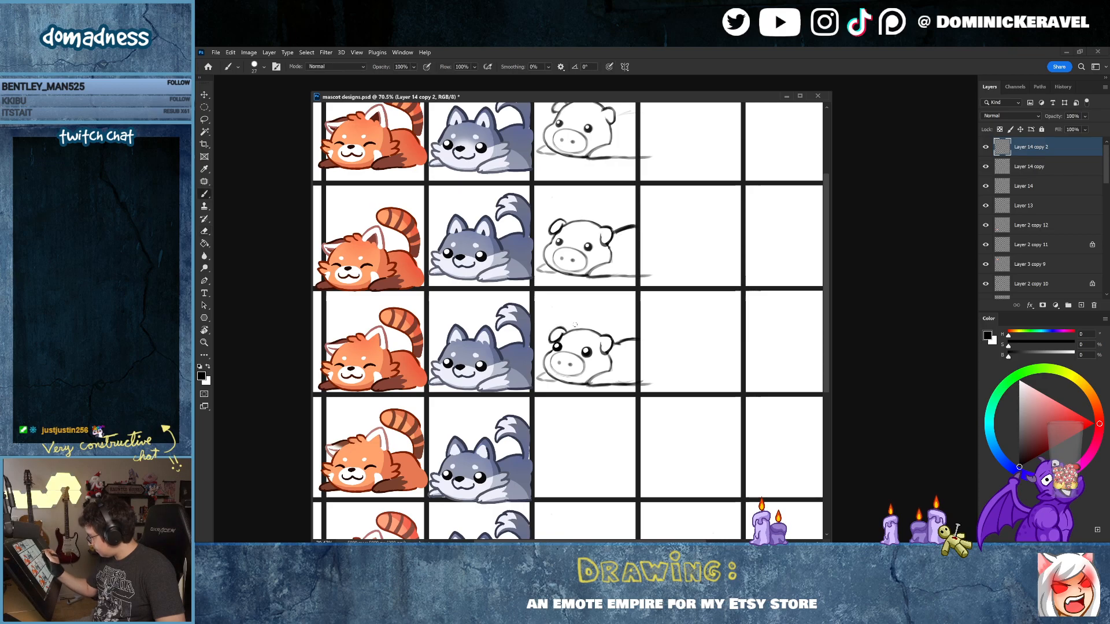
Step: Erase the inner edge of the lowest pig's left ear and redraw it in black above the eye
{"action": "left_click_drag", "start_coordinate": [624, 346], "coordinate": [604, 365]}
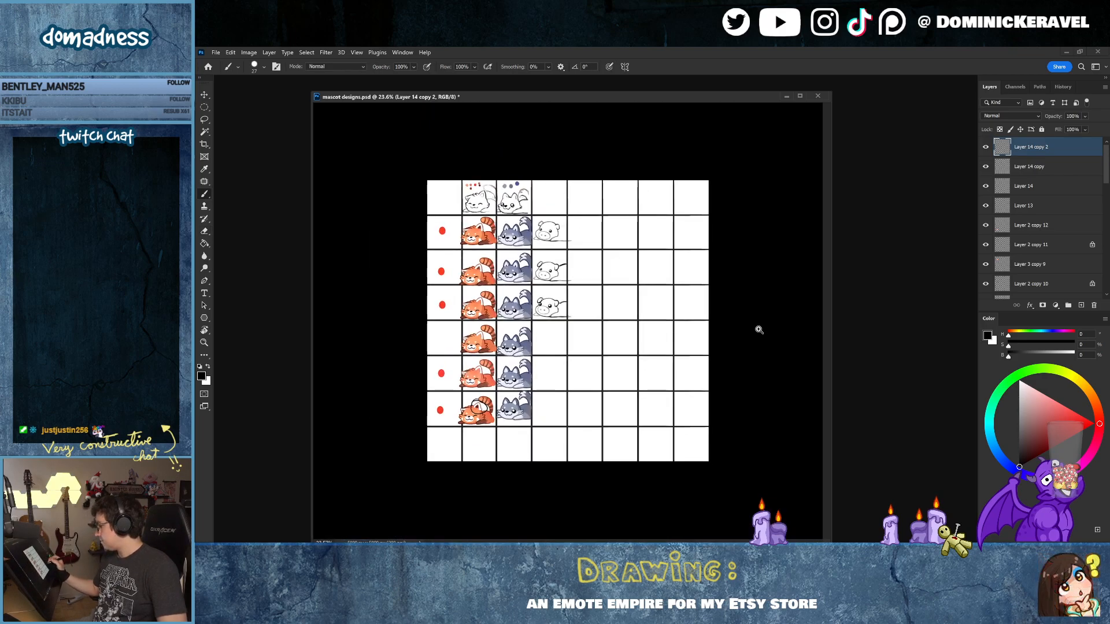
{"action": "left_click_drag", "start_coordinate": [548, 296], "coordinate": [621, 271]}
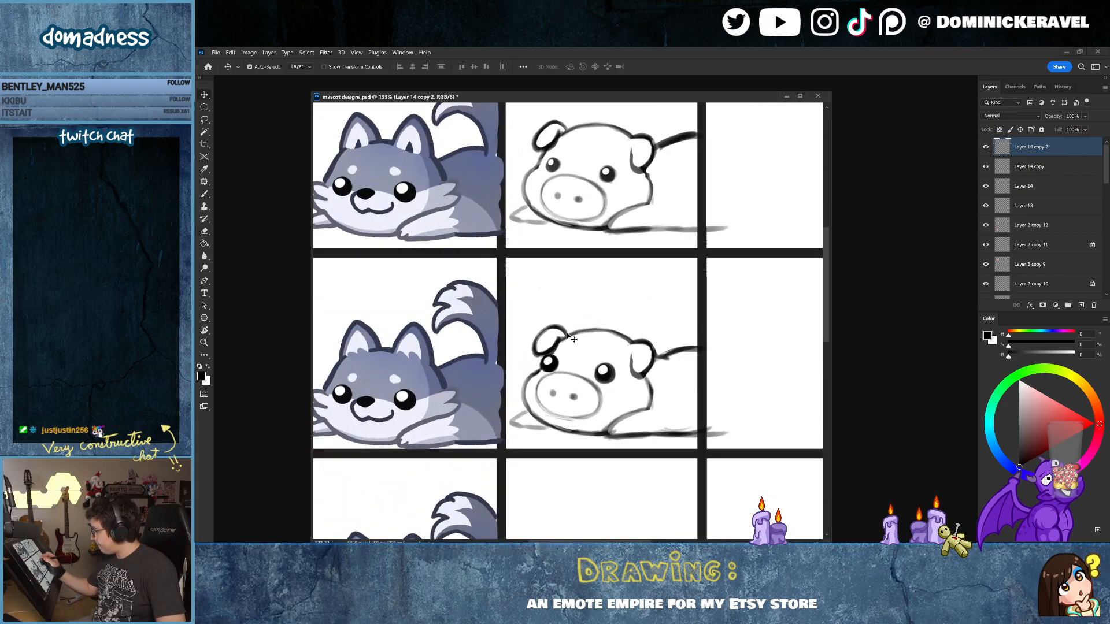
{"action": "key", "text": "e"}
{"action": "key", "text": "b"}
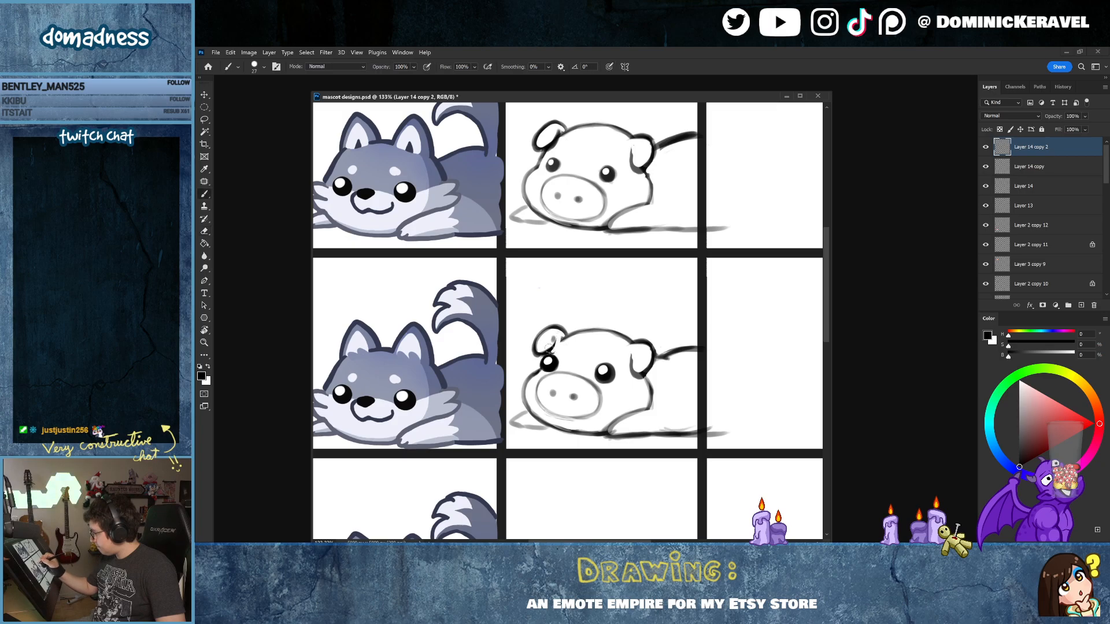
{"action": "key", "text": "e"}
{"action": "key", "text": "b"}
{"action": "mouse_move", "coordinate": [552, 353]}
{"action": "left_mouse_down"}
{"action": "mouse_move", "coordinate": [571, 334]}
{"action": "mouse_move", "coordinate": [559, 336]}
{"action": "left_mouse_up"}
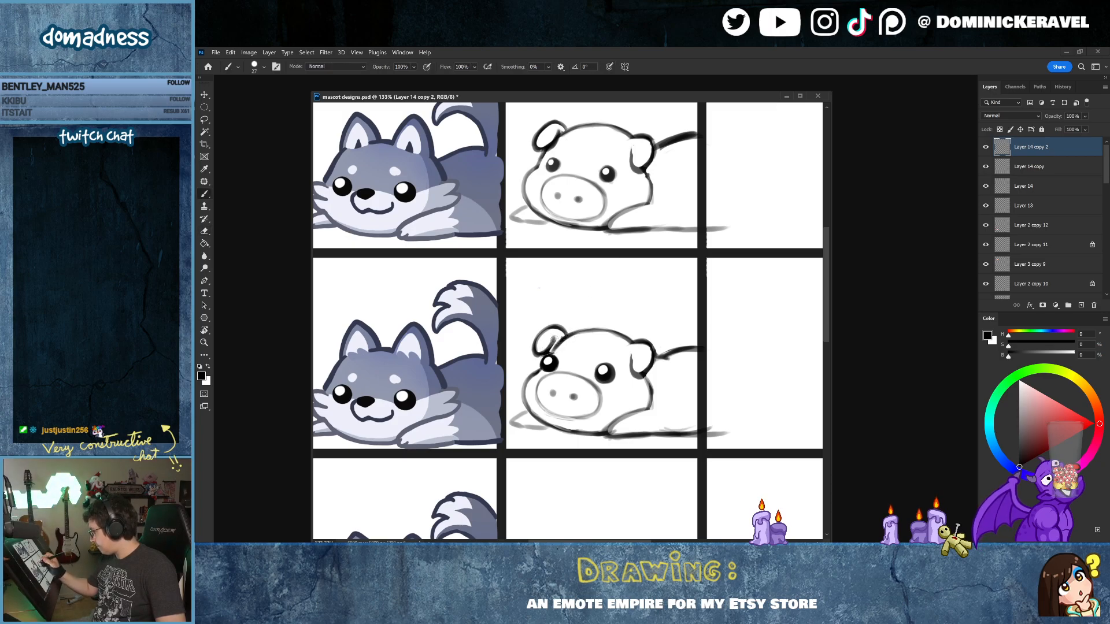
Step: Clean up the lower part of the lowest pig's left ear with the Eraser where it meets the eye
{"action": "left_click_drag", "start_coordinate": [630, 335], "coordinate": [573, 341]}
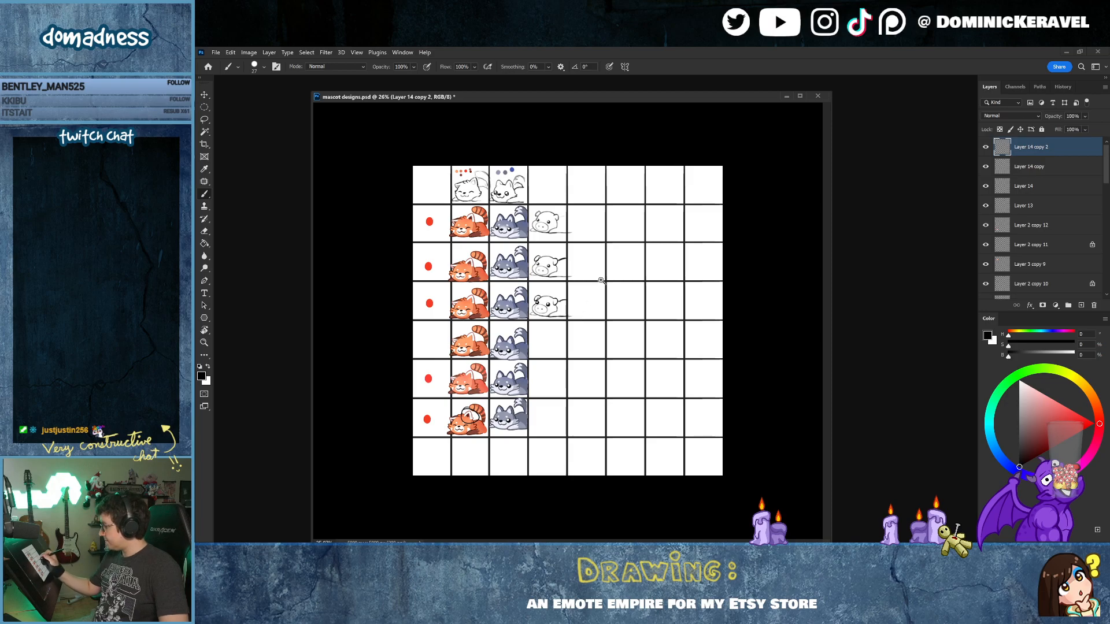
{"action": "left_click", "coordinate": [583, 300]}
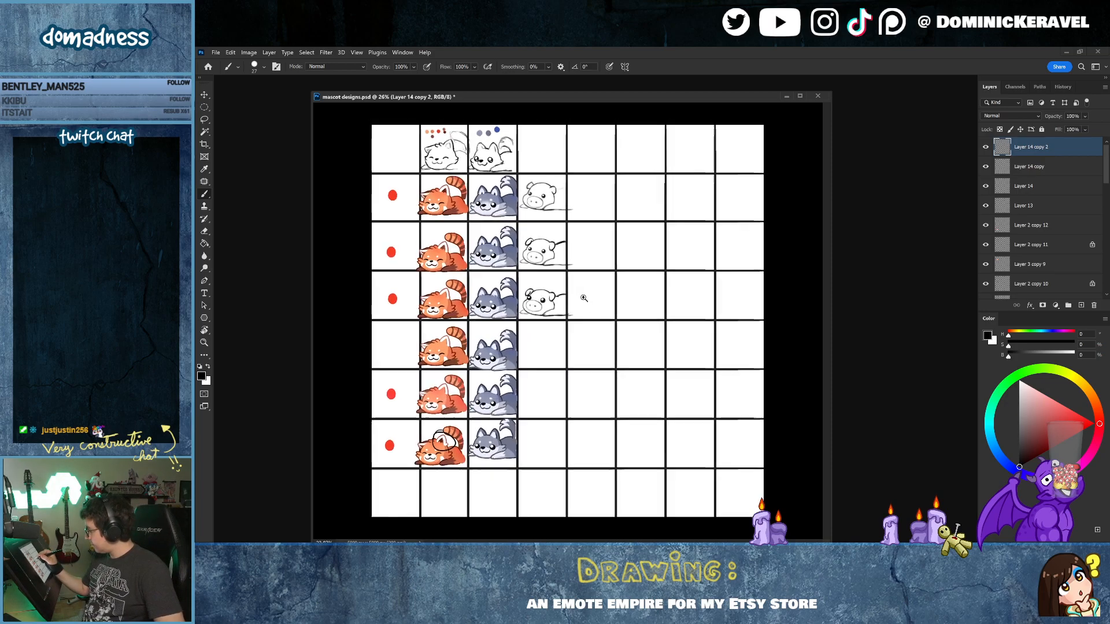
{"action": "left_click_drag", "start_coordinate": [583, 298], "coordinate": [600, 290]}
{"action": "left_click_drag", "start_coordinate": [503, 315], "coordinate": [615, 316]}
{"action": "key", "text": "e"}
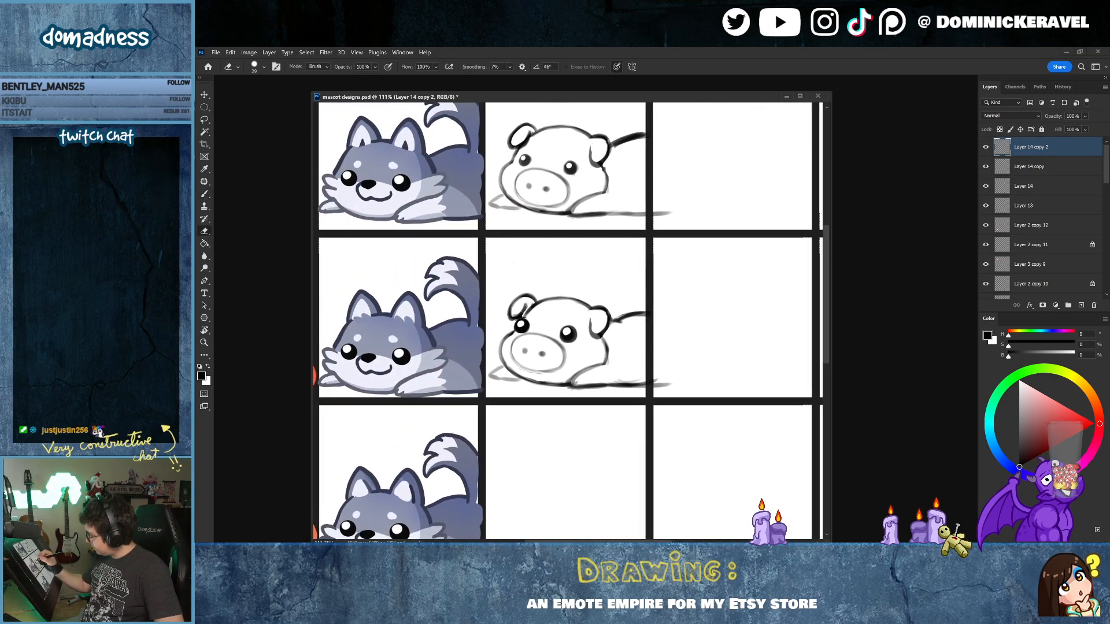
{"action": "left_click_drag", "start_coordinate": [523, 305], "coordinate": [526, 310]}
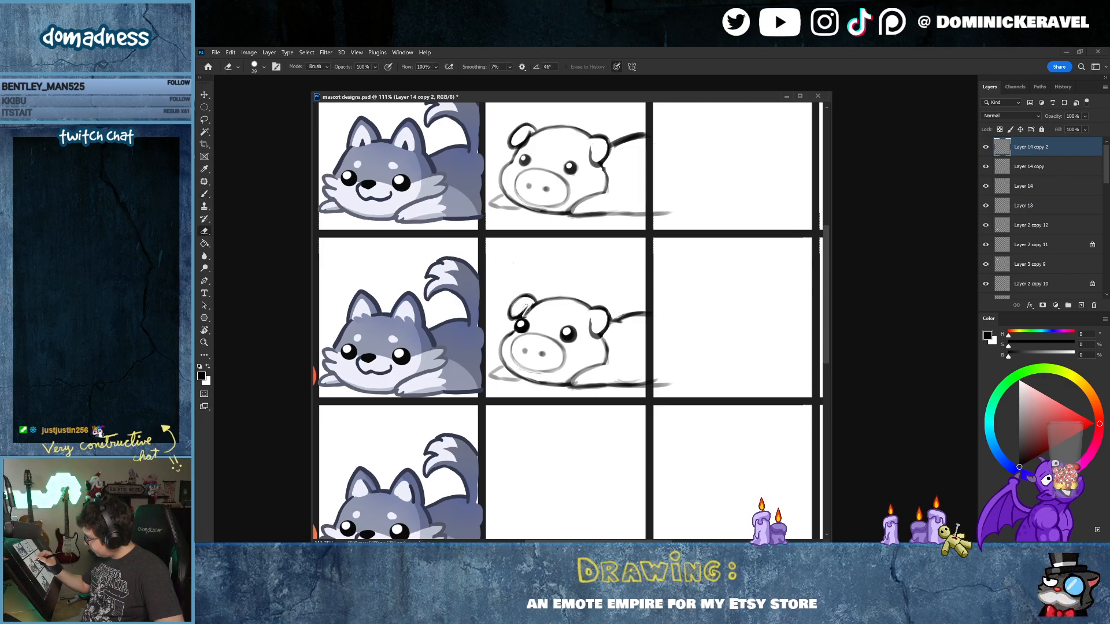
{"action": "key", "text": "b"}
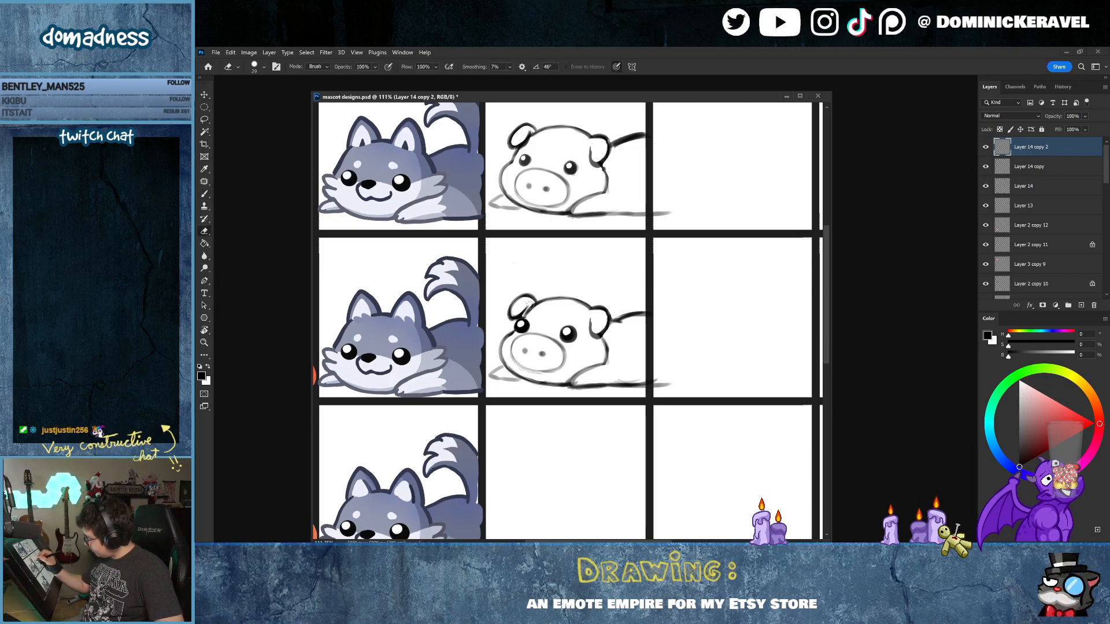
Step: Refine the start of the lowest pig's back line beside its right ear with alternating Eraser and Brush strokes
{"action": "key", "text": "e"}
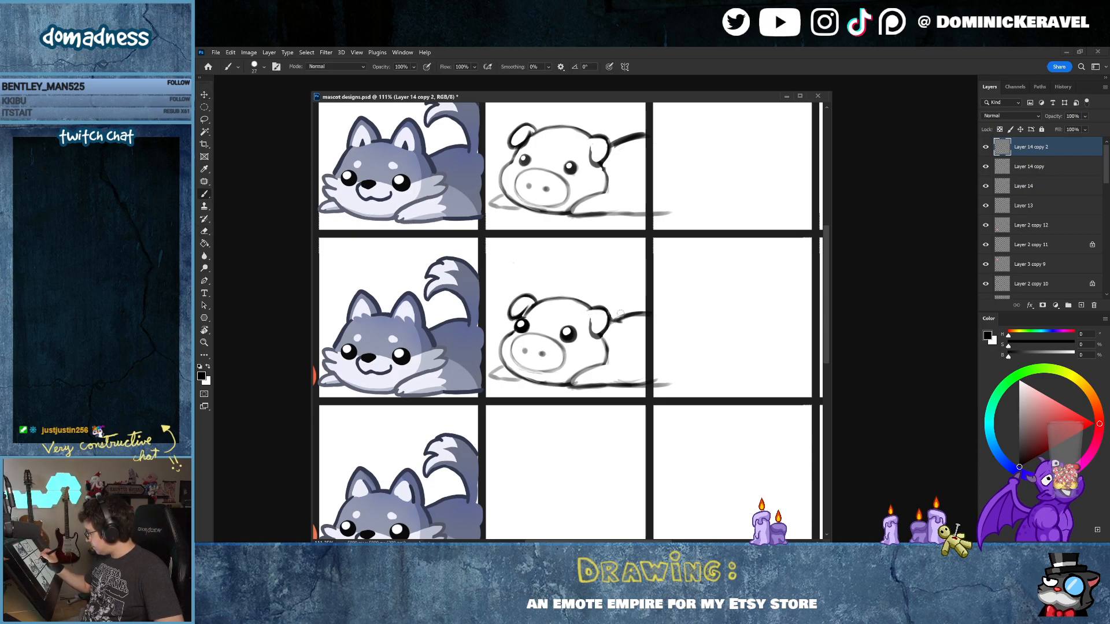
{"action": "key", "text": "b"}
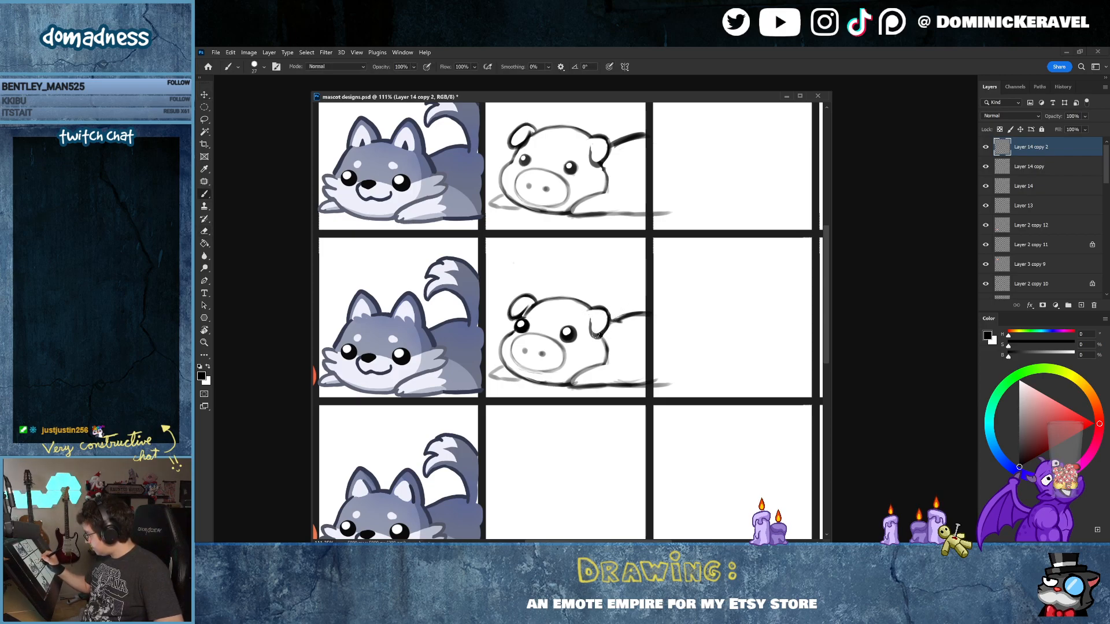
{"action": "key", "text": "e"}
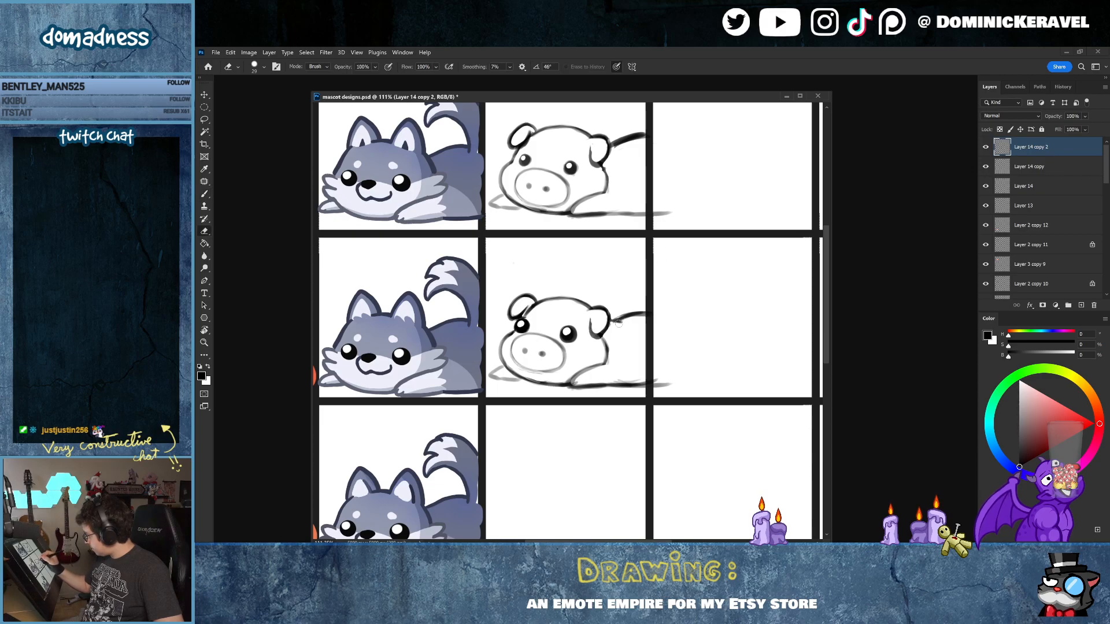
{"action": "key", "text": "b"}
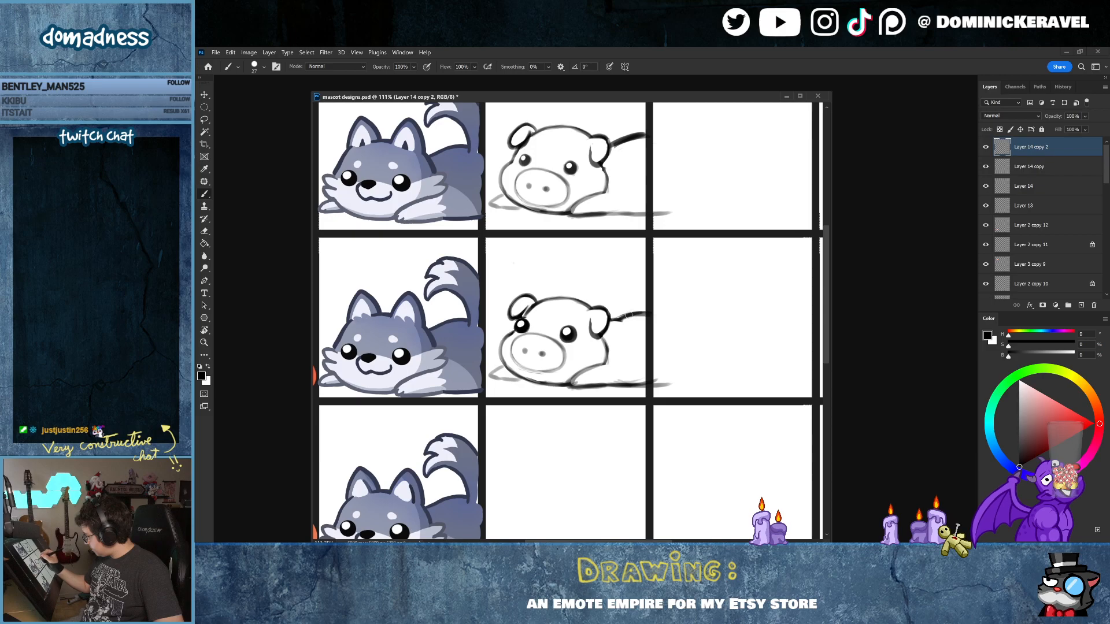
{"action": "key", "text": "v"}
{"action": "key", "text": "b"}
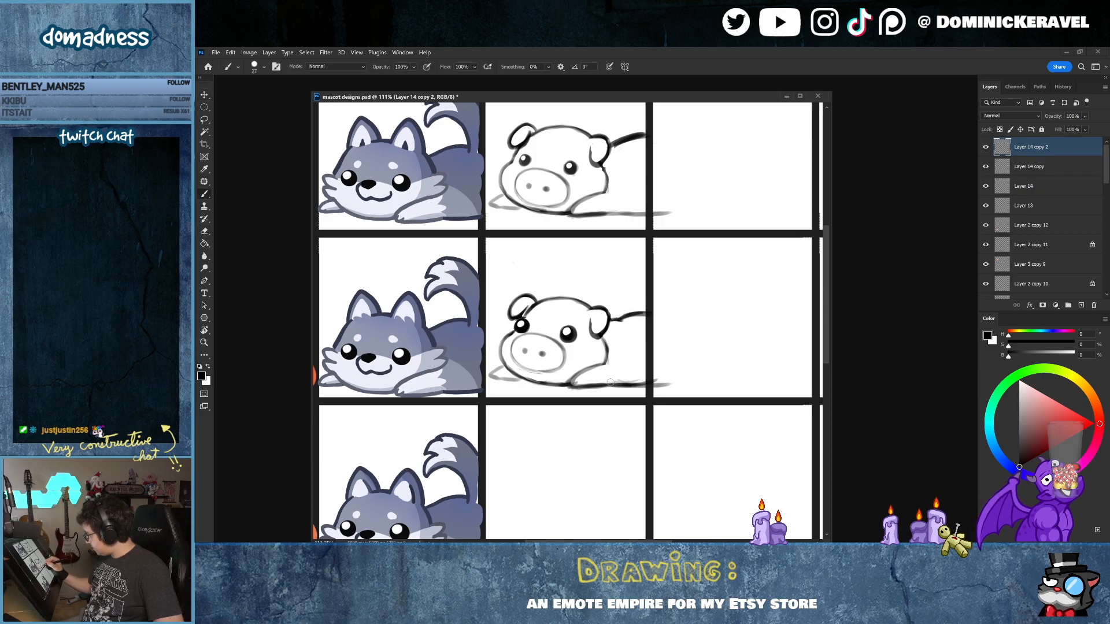
Step: Darken the lowest pig's bottom body line and erase the part that runs past the cell border
{"action": "left_click_drag", "start_coordinate": [610, 384], "coordinate": [657, 385]}
{"action": "key", "text": "e"}
{"action": "key", "text": "b"}
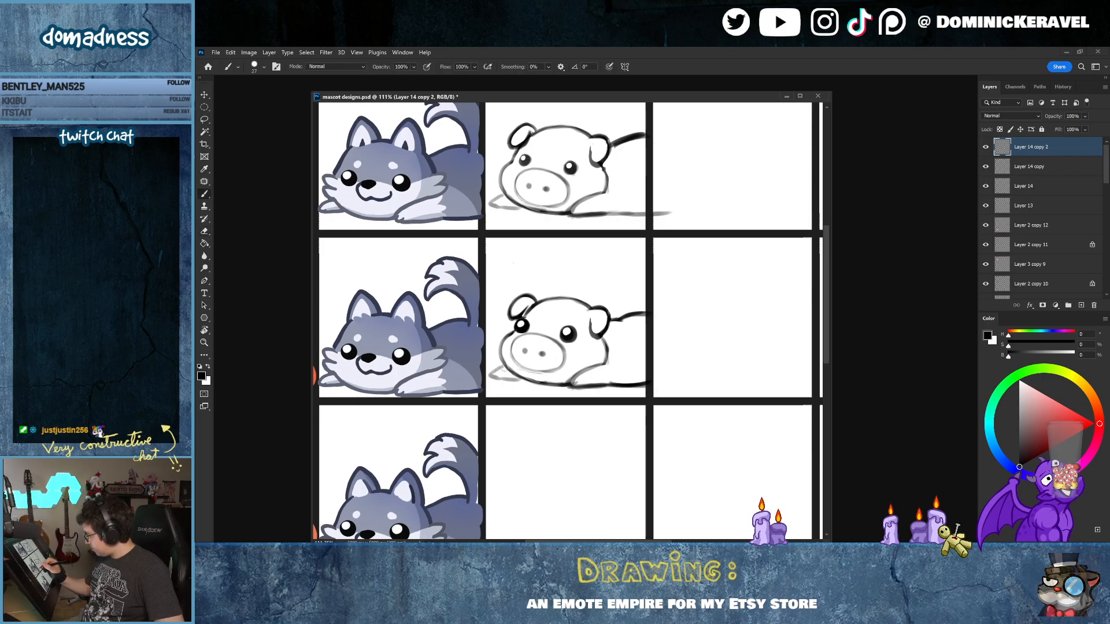
Step: Darken the outline of the lowest pig's left front paw and clean up the stray sketch marks under the snout
{"action": "mouse_move", "coordinate": [508, 373]}
{"action": "left_mouse_down"}
{"action": "mouse_move", "coordinate": [493, 366]}
{"action": "mouse_move", "coordinate": [493, 375]}
{"action": "left_mouse_up"}
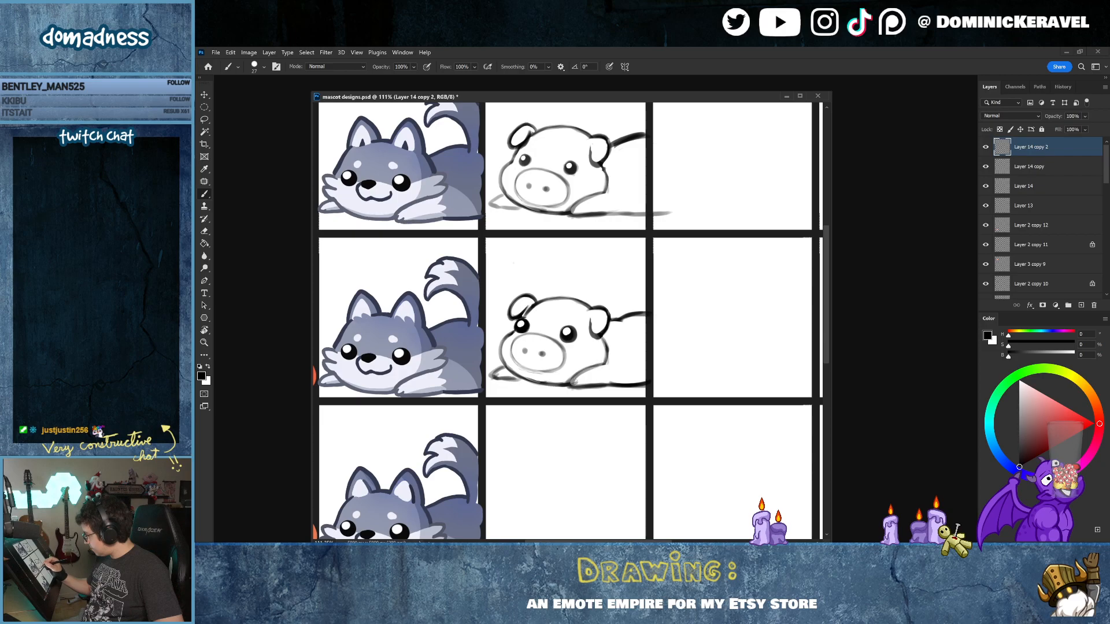
{"action": "key", "text": "e"}
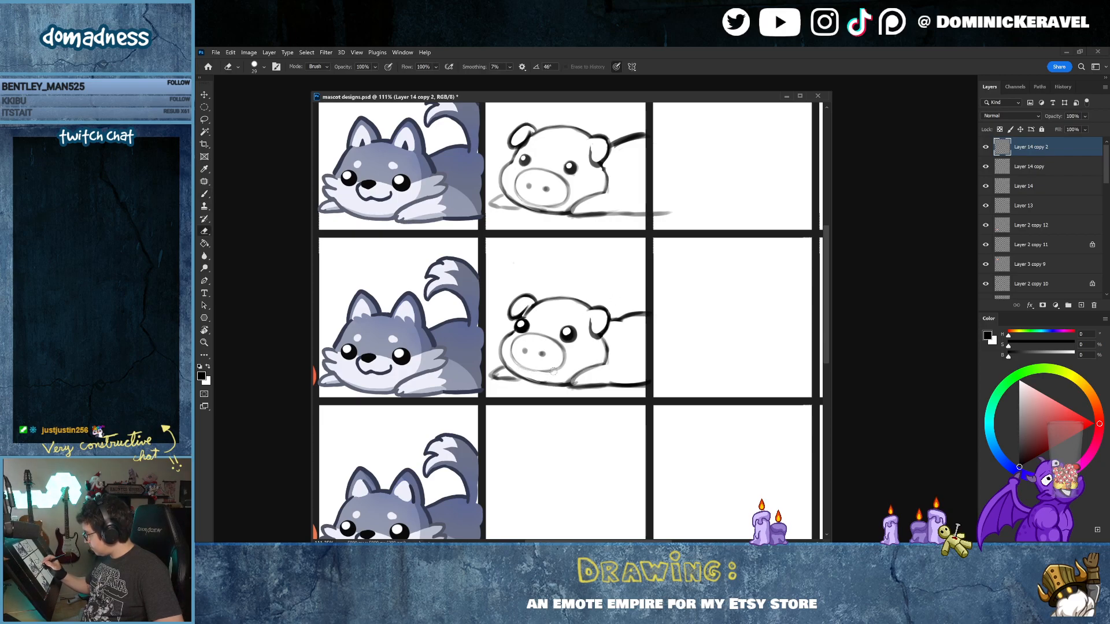
{"action": "key", "text": "b"}
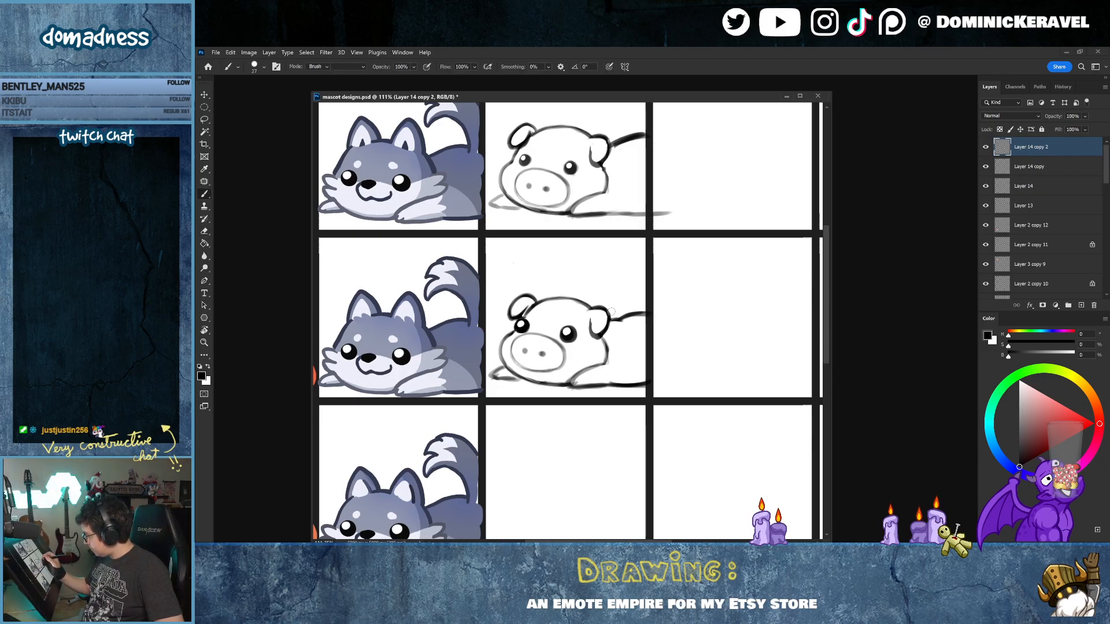
{"action": "key", "text": "e"}
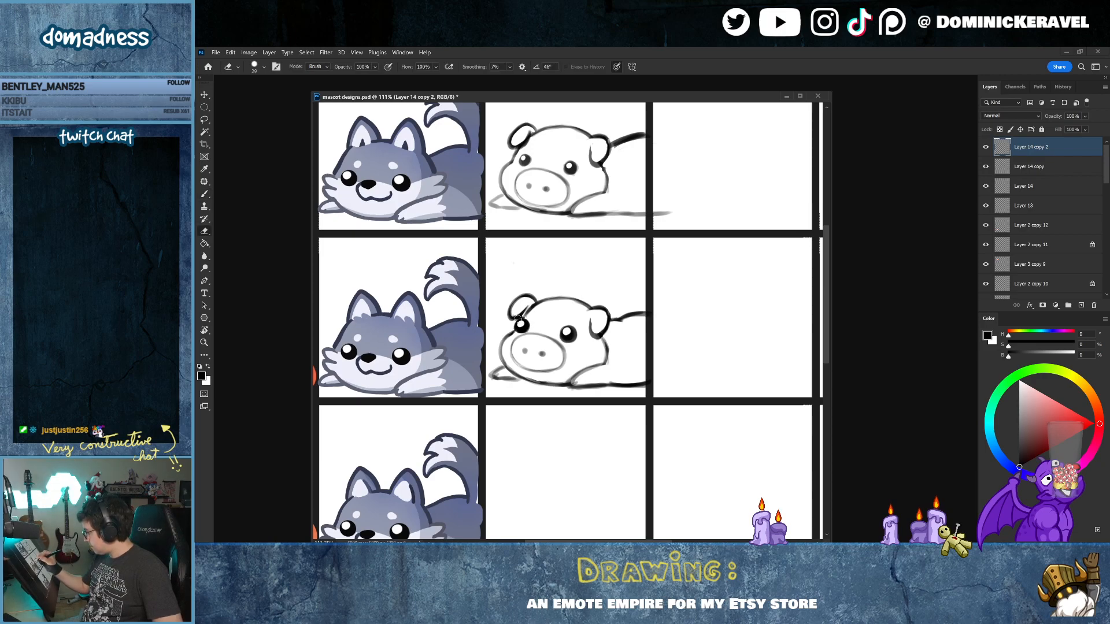
{"action": "key", "text": "b"}
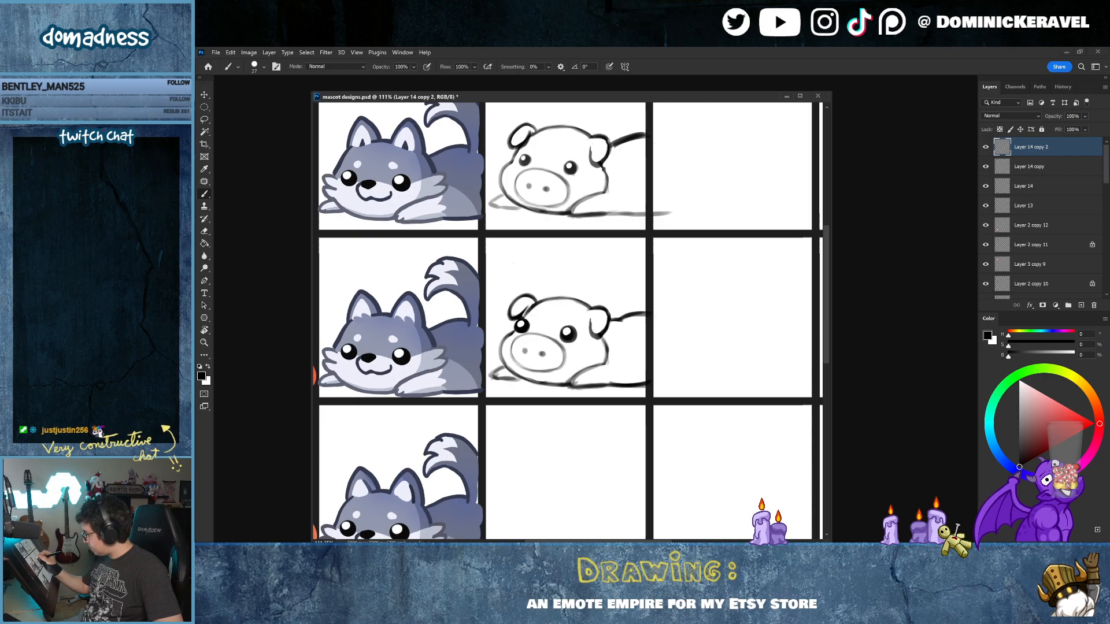
Step: Erase the ends of the lowest pig's body lines at the cell's right border and save the file
{"action": "key", "text": "e"}
{"action": "key", "text": "b"}
{"action": "key", "text": "e"}
{"action": "left_click_drag", "start_coordinate": [659, 302], "coordinate": [648, 345]}
{"action": "key", "text": "ctrl+s"}
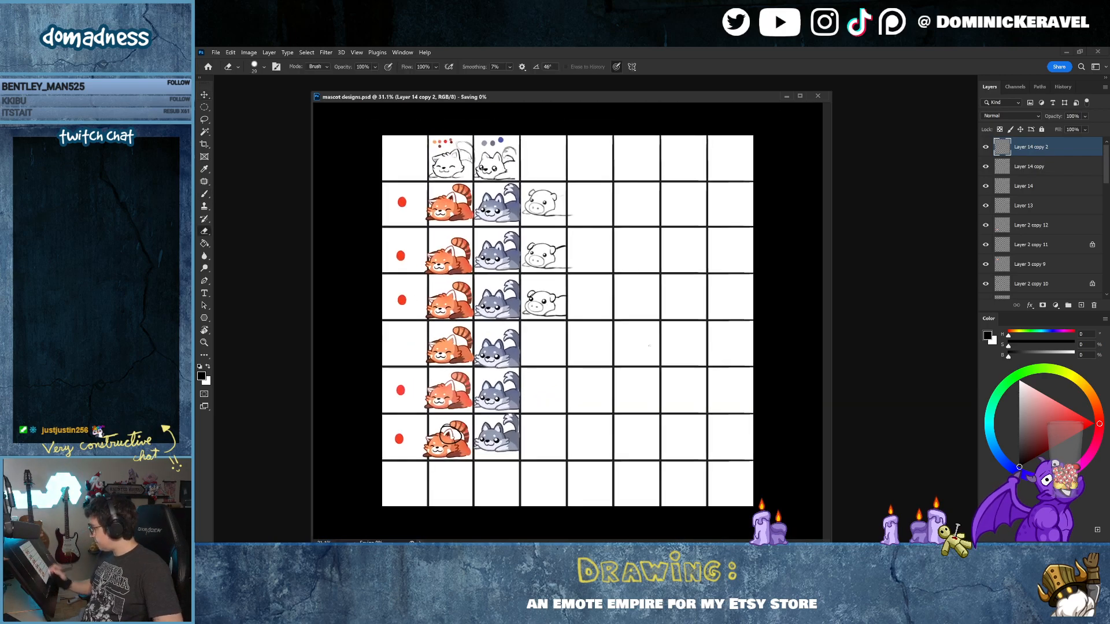
Step: Lasso the lowest pig's right eye and scale it down to about 91% with Free Transform
{"action": "key", "text": "v"}
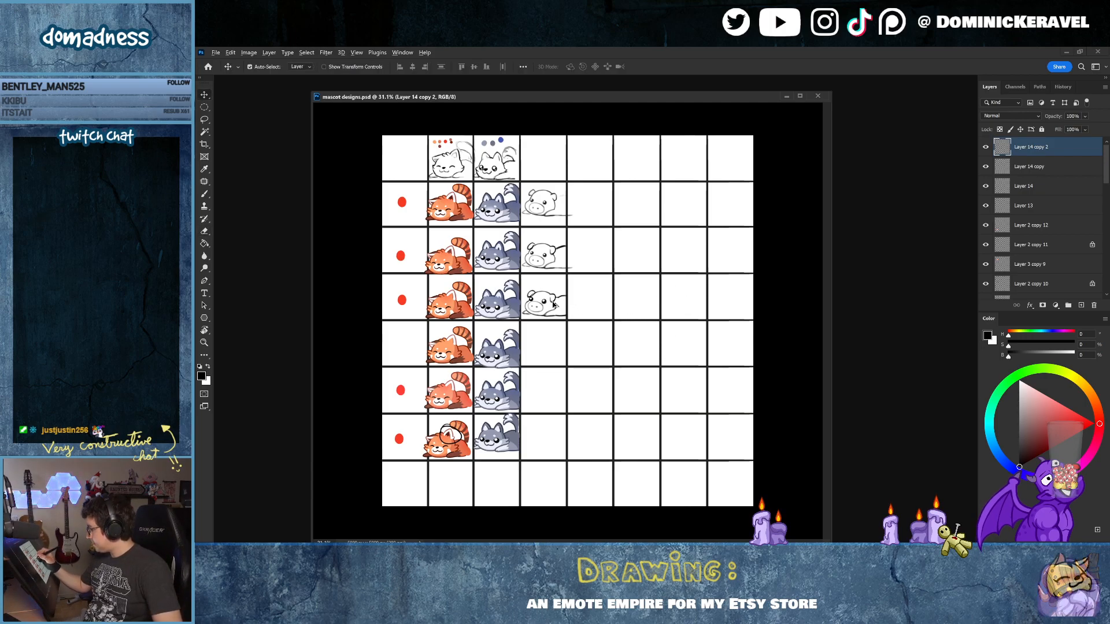
{"action": "scroll", "coordinate": [553, 303], "scroll_direction": "up", "scroll_amount": 5}
{"action": "key", "text": "l"}
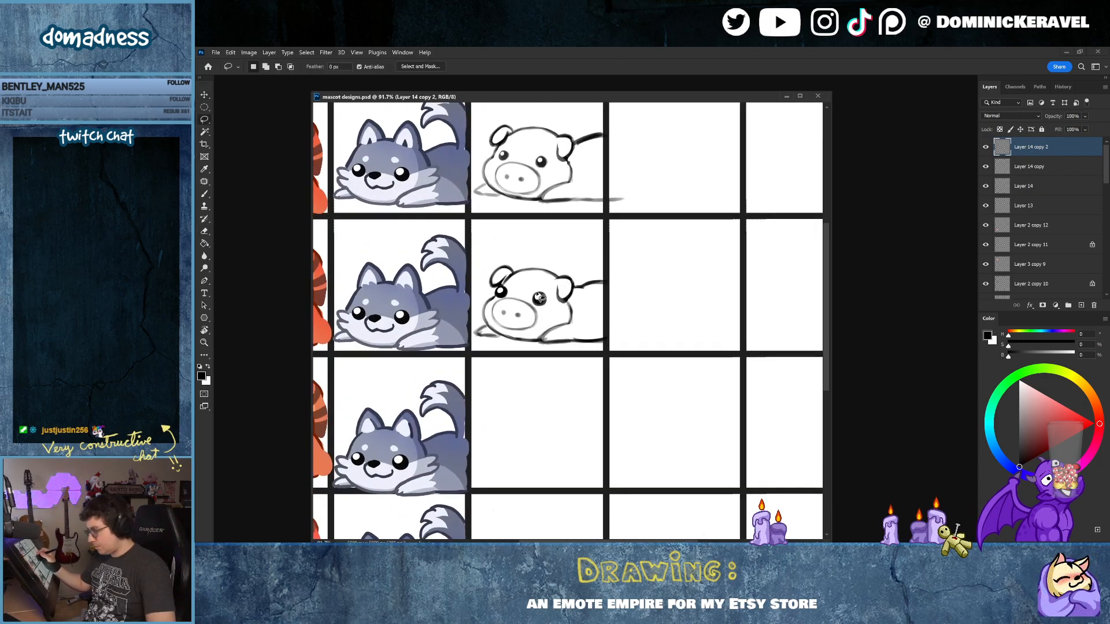
{"action": "mouse_move", "coordinate": [534, 308]}
{"action": "left_mouse_down"}
{"action": "mouse_move", "coordinate": [554, 293]}
{"action": "mouse_move", "coordinate": [528, 289]}
{"action": "left_mouse_up"}
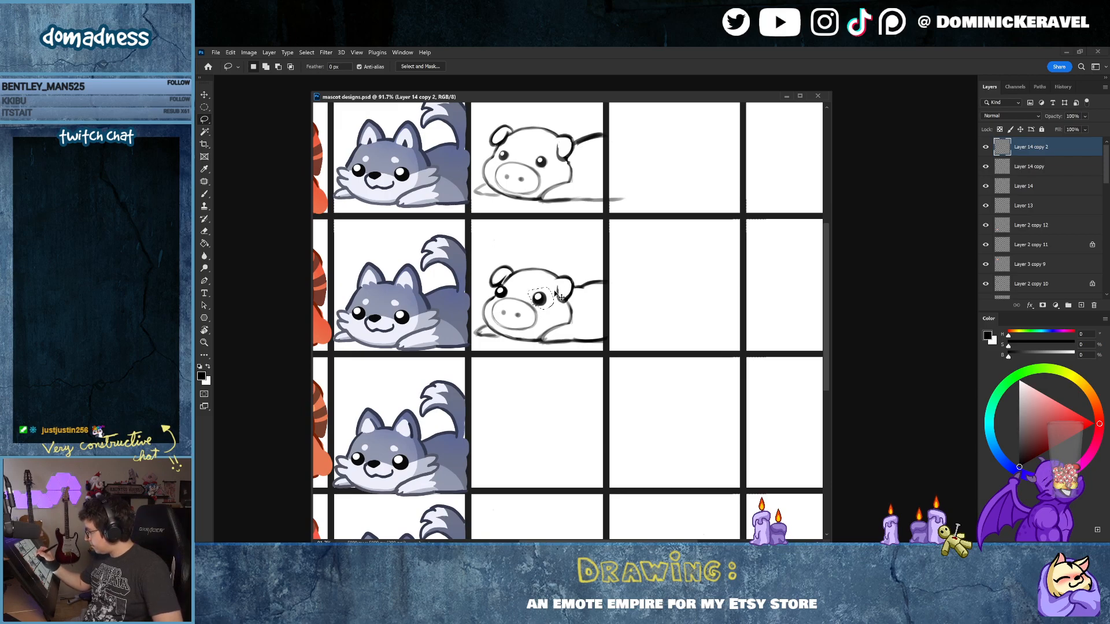
{"action": "key", "text": "ctrl+t"}
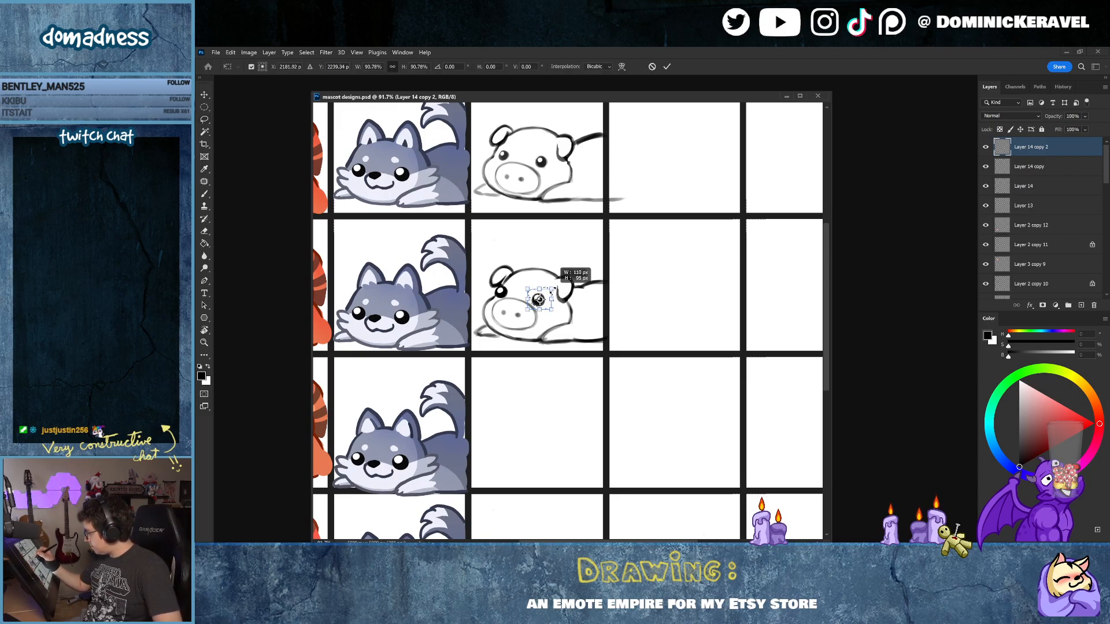
{"action": "left_click_drag", "start_coordinate": [553, 287], "coordinate": [551, 289]}
{"action": "key", "text": "Return"}
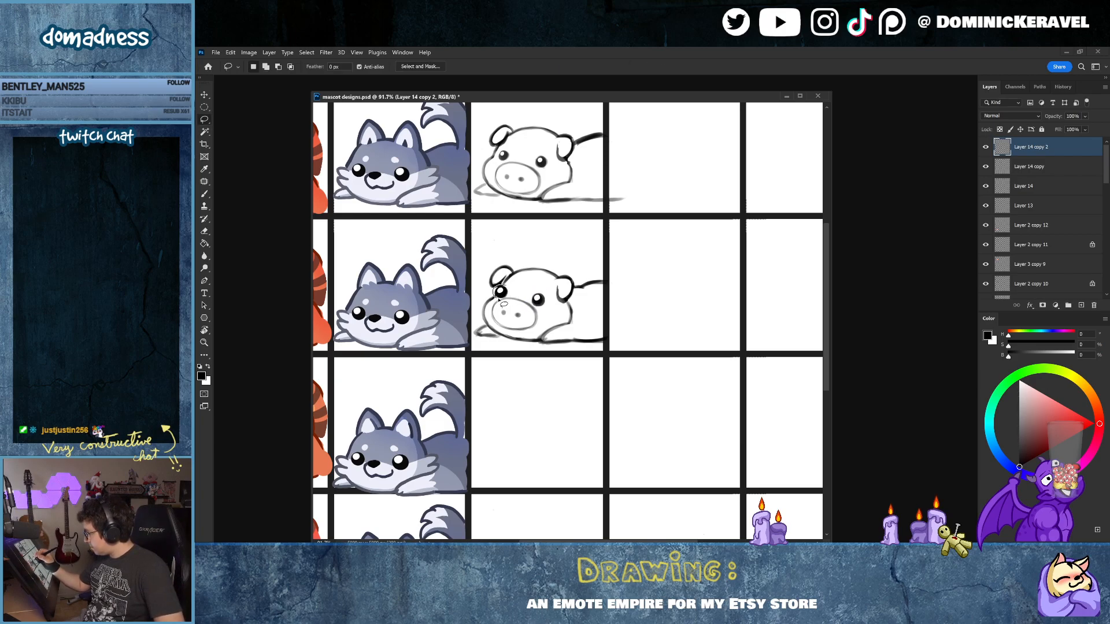
Step: Lasso and adjust the lowest pig's left eye with Free Transform to match the right one, and clean up the lines around it
{"action": "left_click_drag", "start_coordinate": [506, 304], "coordinate": [491, 281]}
{"action": "key", "text": "ctrl+t"}
{"action": "key", "text": "Return"}
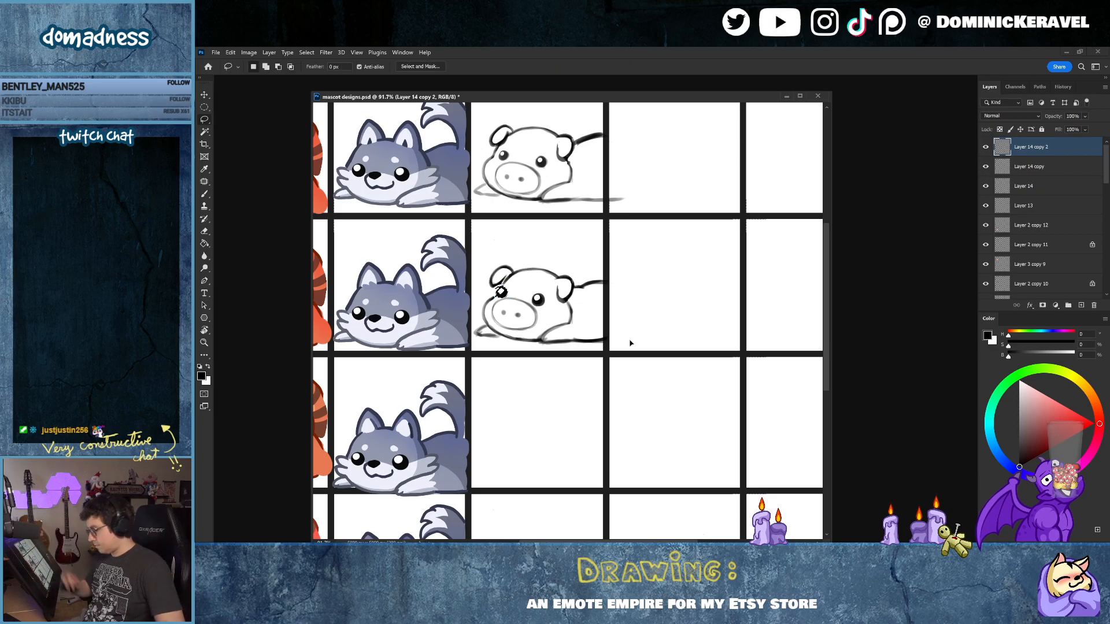
{"action": "key", "text": "e"}
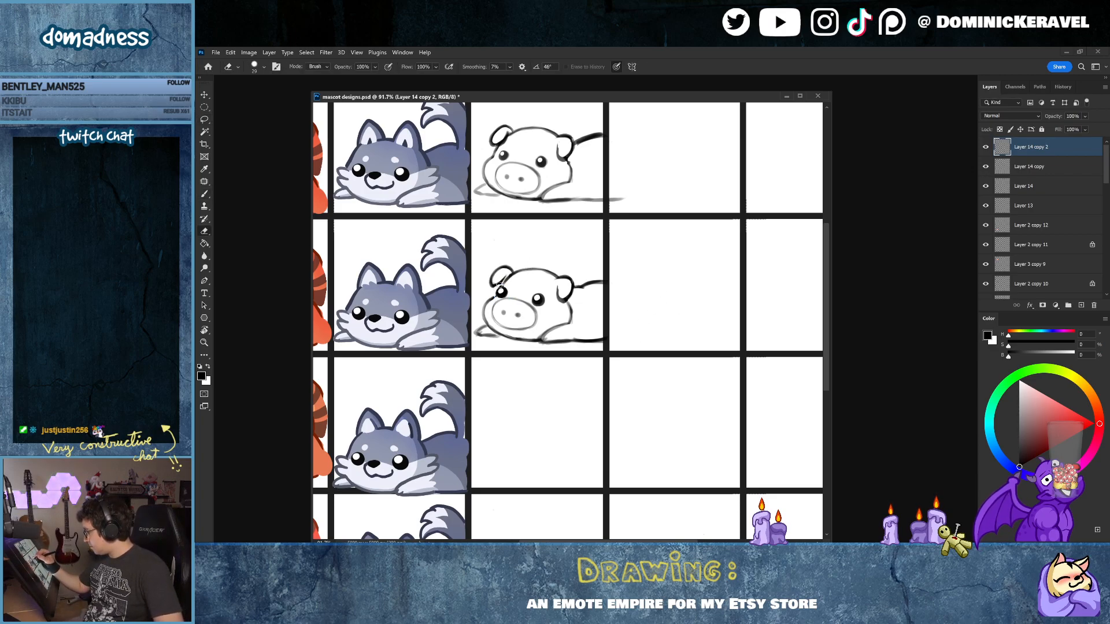
{"action": "key", "text": "b"}
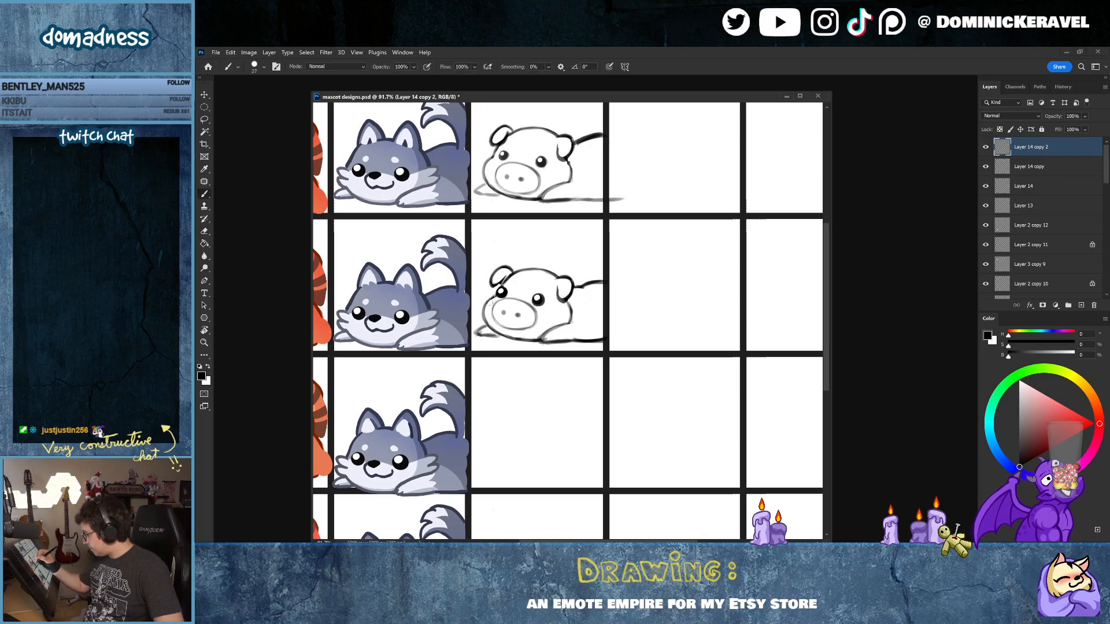
Step: Duplicate the lowest pig sketch into the empty cell directly below it
{"action": "key", "text": "ctrl+0"}
{"action": "key", "text": "v"}
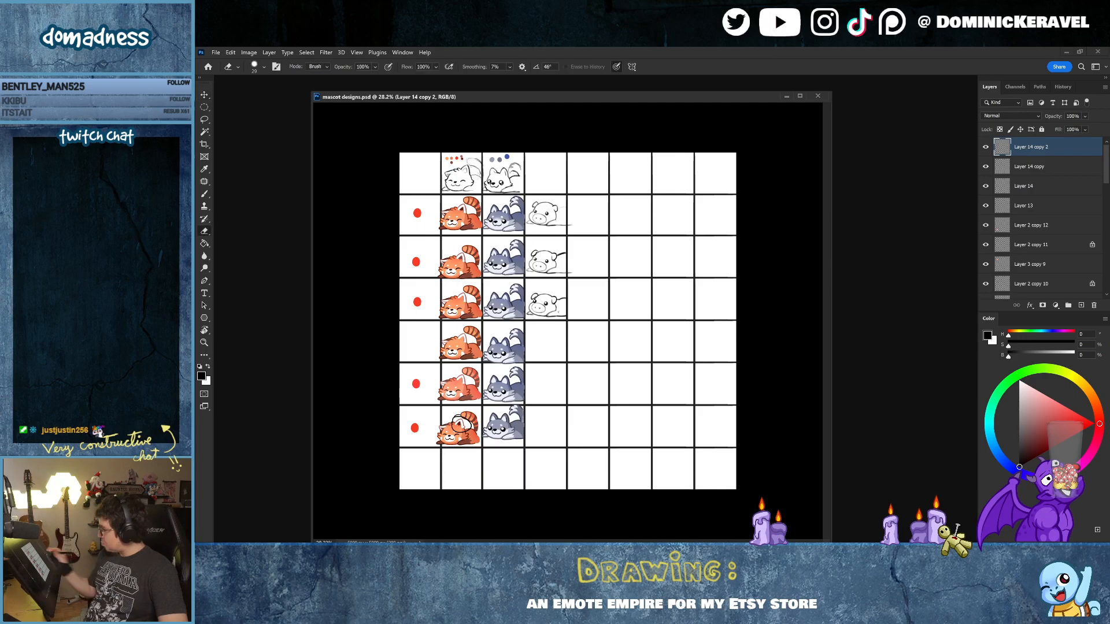
{"action": "left_click_drag", "start_coordinate": [549, 306], "coordinate": [548, 347]}
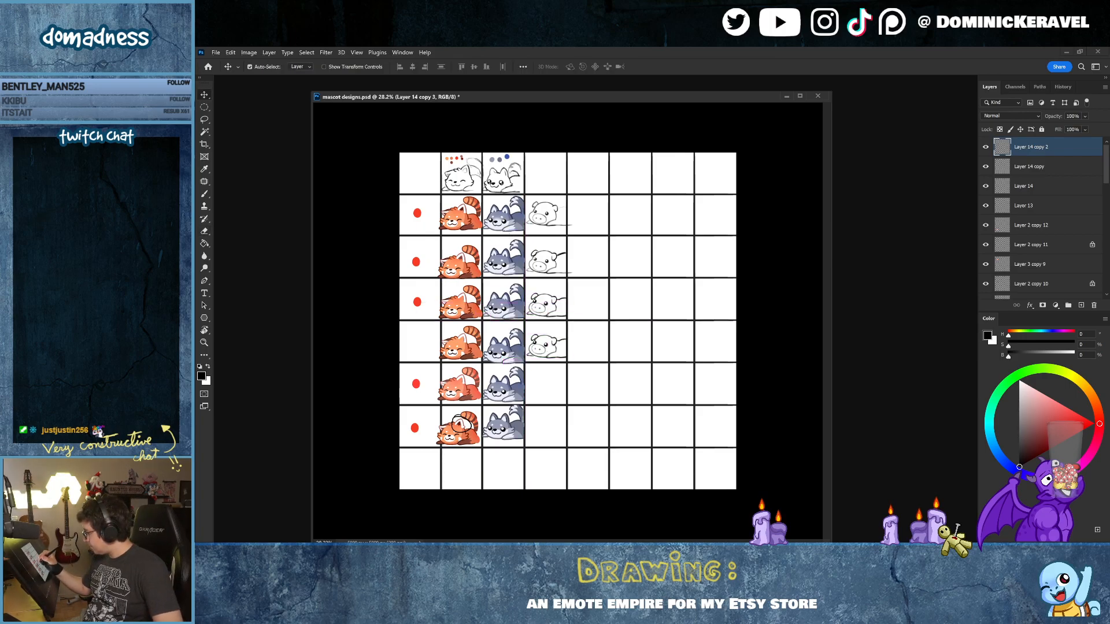
Step: Lasso the snout of the duplicated pig and make it slightly smaller with Free Transform
{"action": "scroll", "coordinate": [548, 347], "scroll_direction": "up", "scroll_amount": 5}
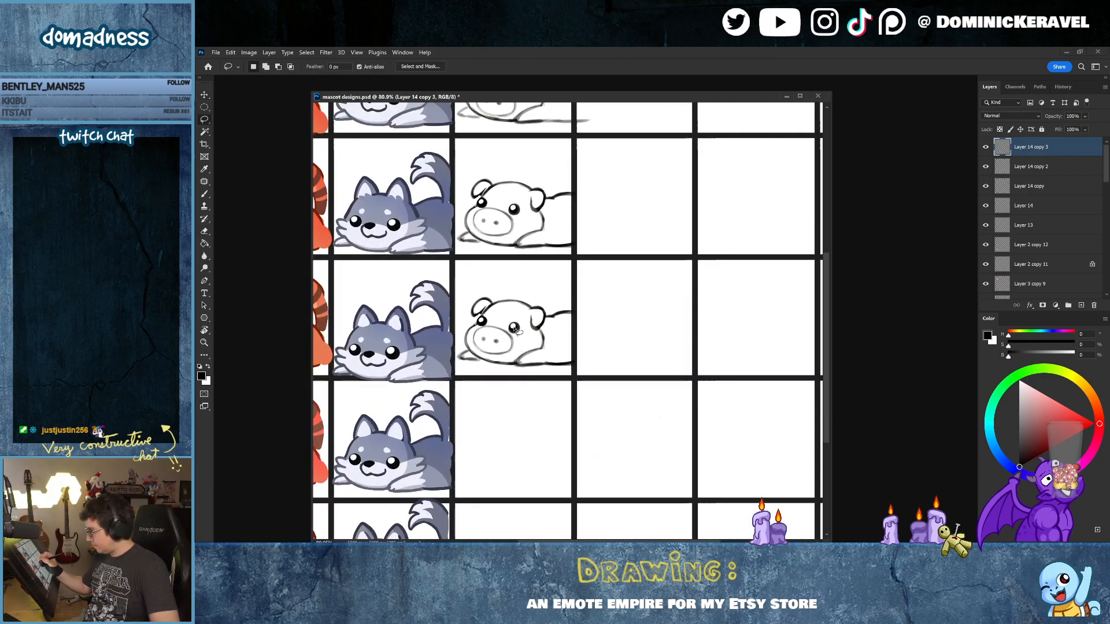
{"action": "key", "text": "l"}
{"action": "mouse_move", "coordinate": [516, 337]}
{"action": "left_mouse_down"}
{"action": "mouse_move", "coordinate": [493, 325]}
{"action": "mouse_move", "coordinate": [471, 341]}
{"action": "mouse_move", "coordinate": [479, 357]}
{"action": "mouse_move", "coordinate": [512, 357]}
{"action": "mouse_move", "coordinate": [534, 349]}
{"action": "left_mouse_up"}
{"action": "scroll", "coordinate": [538, 358], "scroll_direction": "down", "scroll_amount": 3}
{"action": "key", "text": "ctrl+t"}
{"action": "key", "text": "Return"}
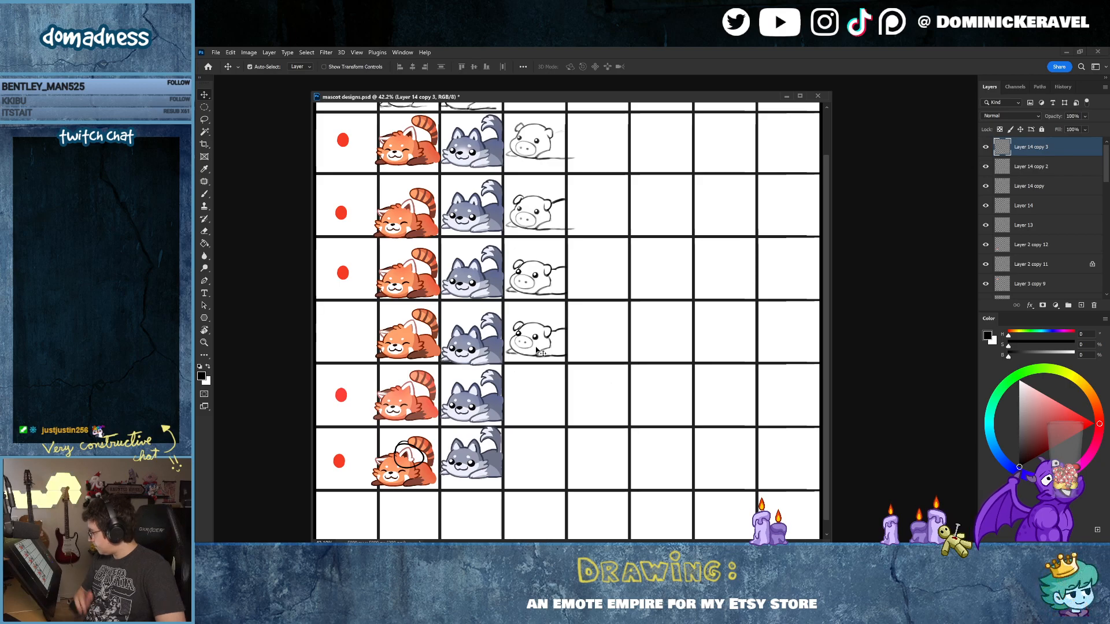
Step: Try sketching an open mouth below the duplicated pig's snout
{"action": "key", "text": "b"}
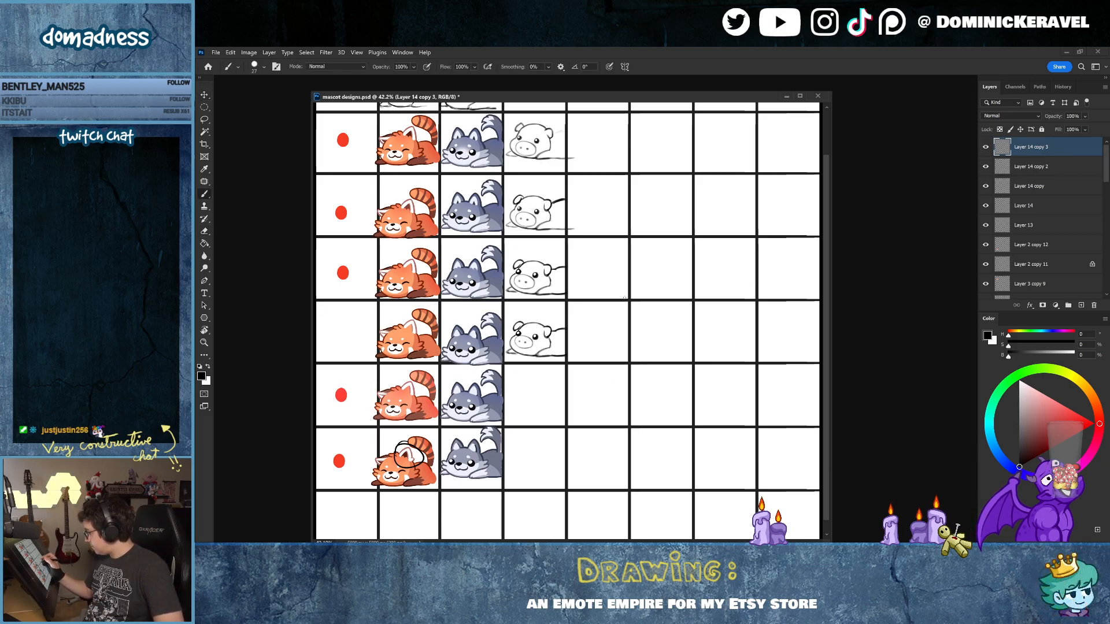
{"action": "key", "text": "v"}
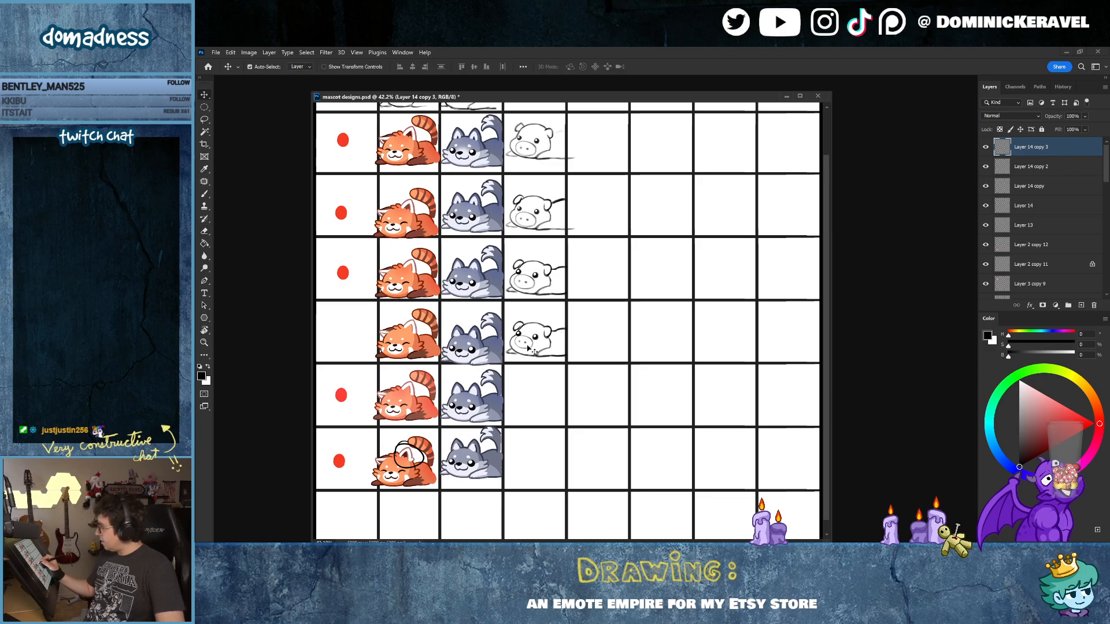
{"action": "left_click_drag", "start_coordinate": [542, 363], "coordinate": [569, 357], "text": "ctrl"}
{"action": "key", "text": "b"}
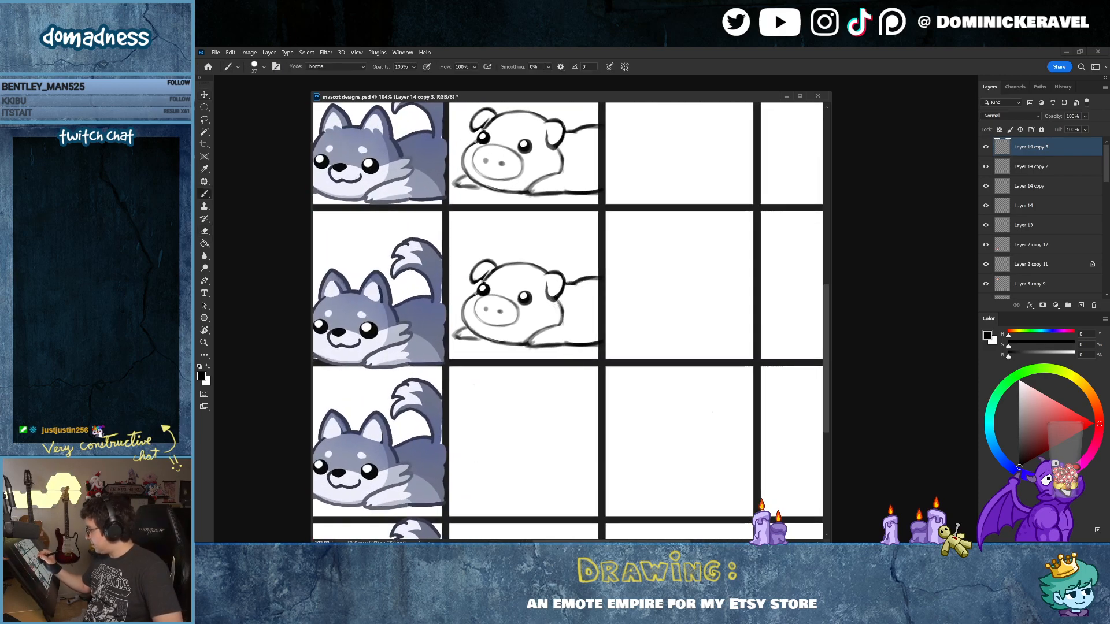
{"action": "key", "text": "e"}
{"action": "key", "text": "b"}
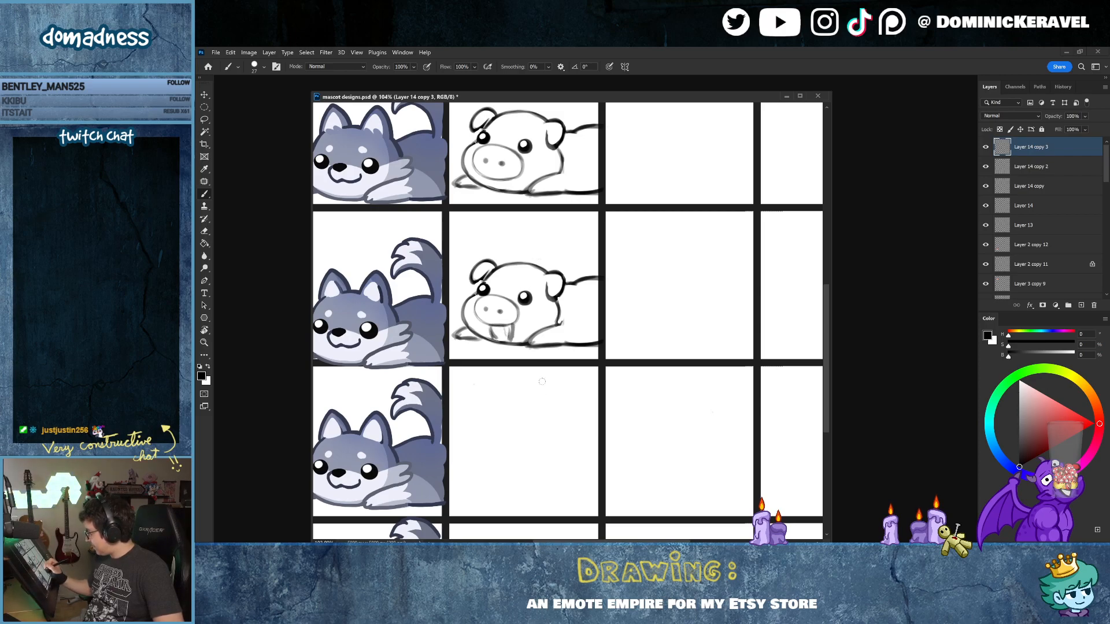
{"action": "left_click_drag", "start_coordinate": [537, 355], "coordinate": [604, 332]}
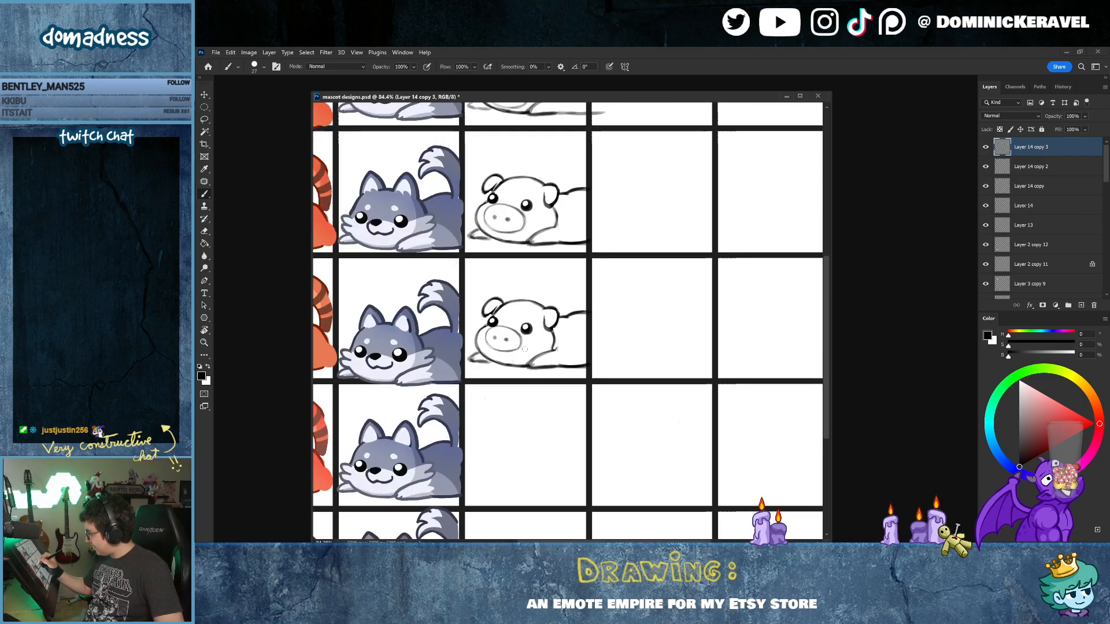
{"action": "left_click_drag", "start_coordinate": [501, 362], "coordinate": [515, 352]}
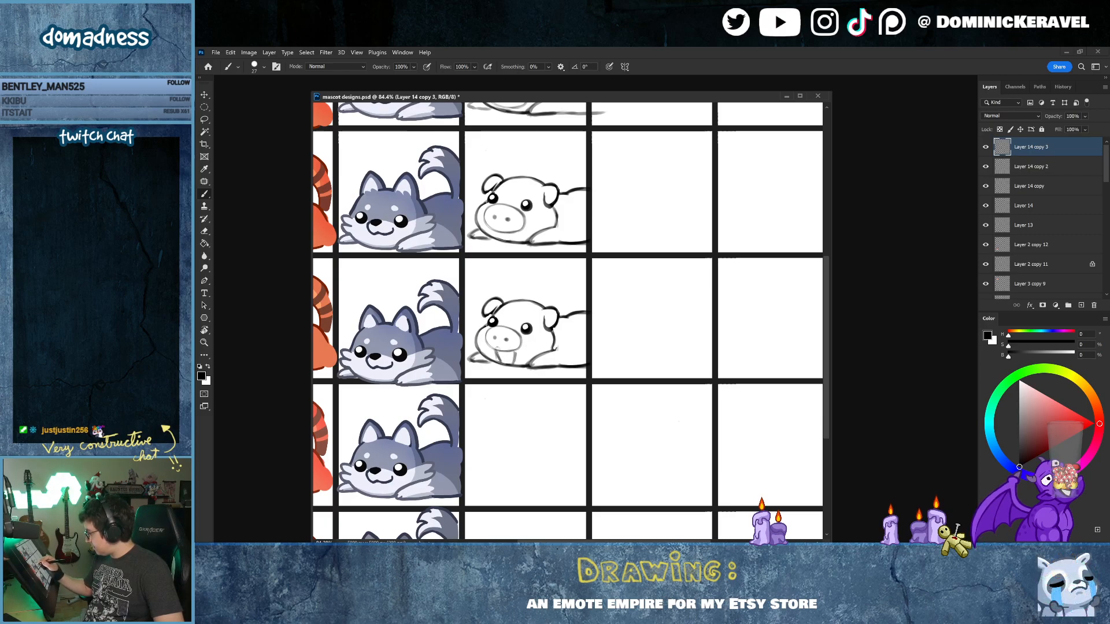
{"action": "key", "text": "ctrl+z"}
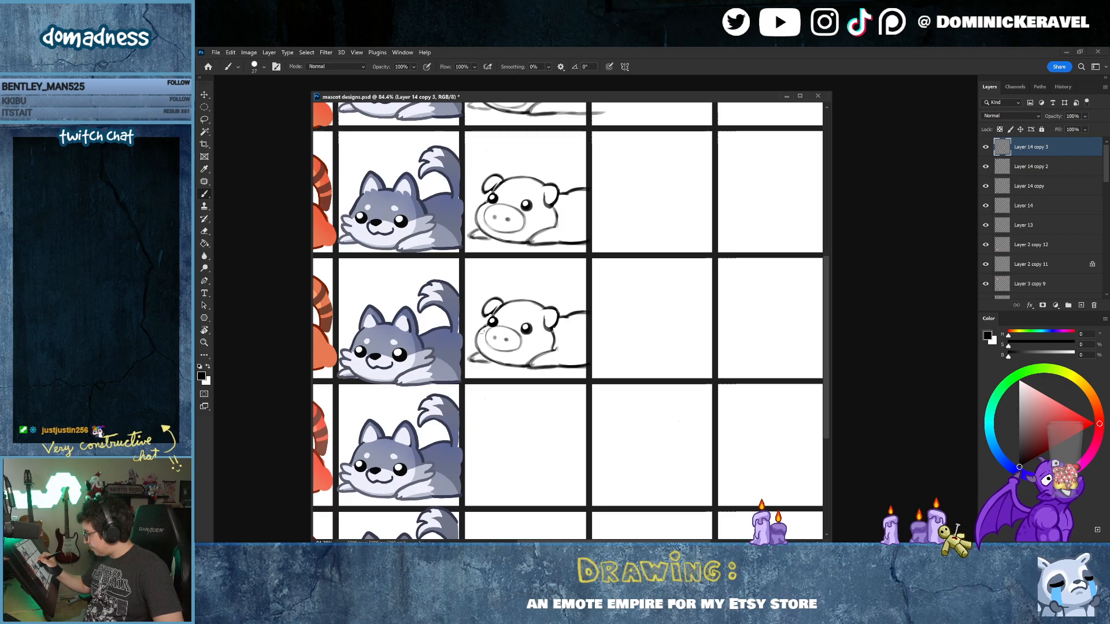
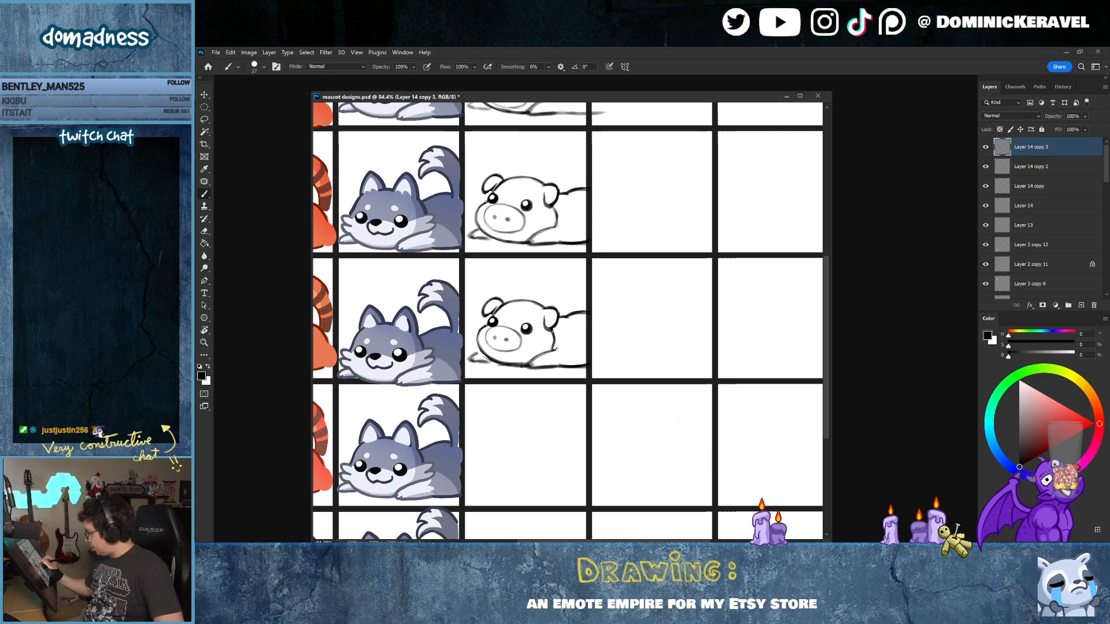
Step: Rework the duplicated pig's chin and bottom line under the snout with alternating Eraser and Brush strokes, and save the file
{"action": "key", "text": "e"}
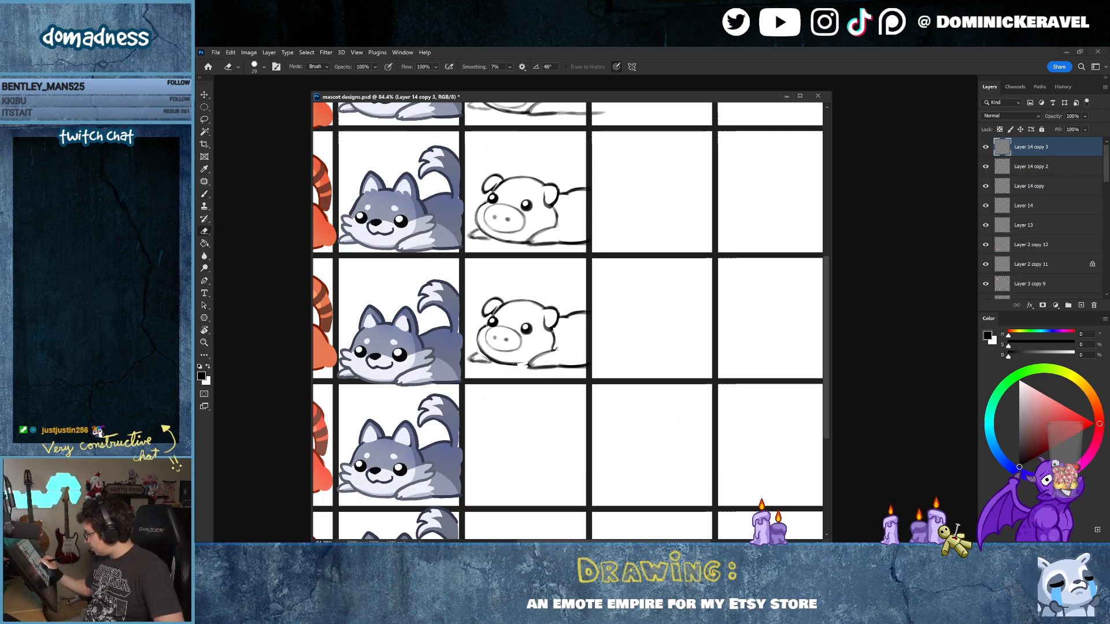
{"action": "key", "text": "b"}
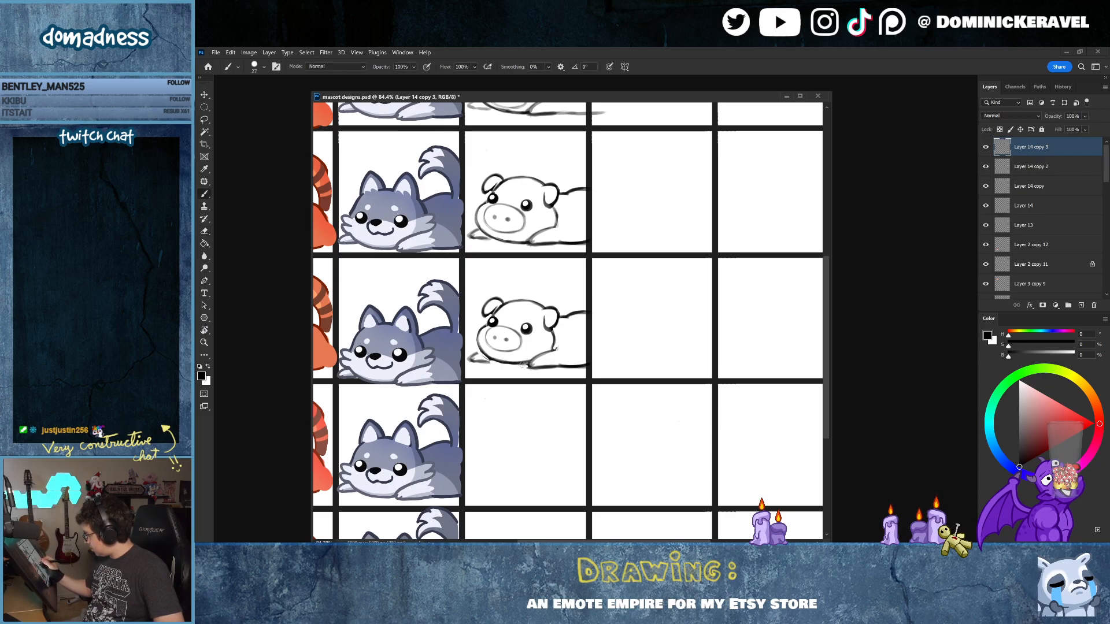
{"action": "key", "text": "e"}
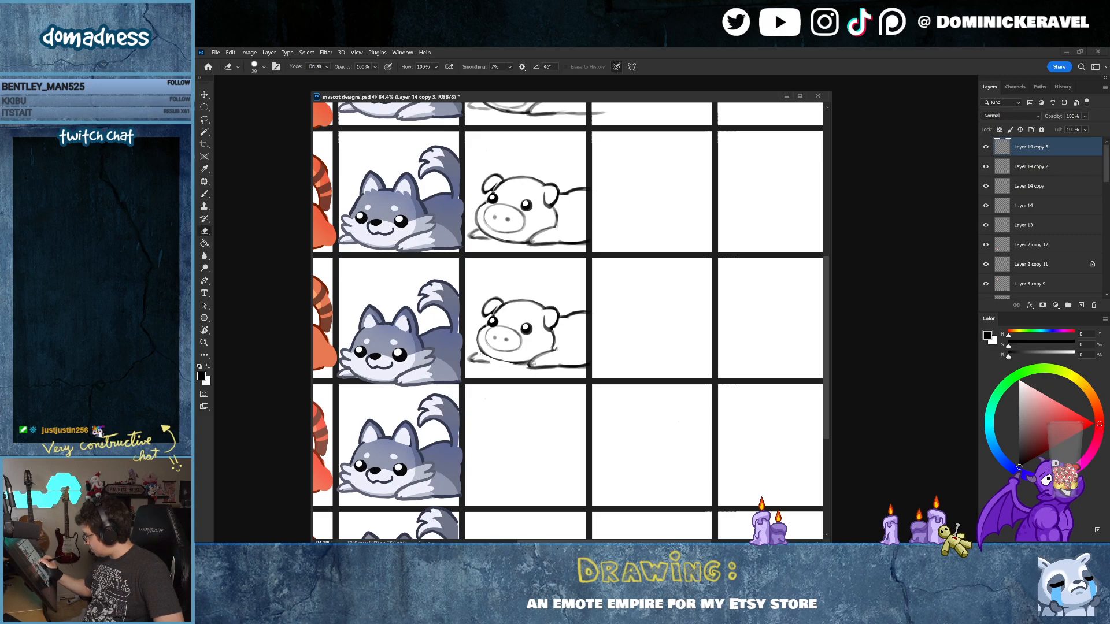
{"action": "key", "text": "b"}
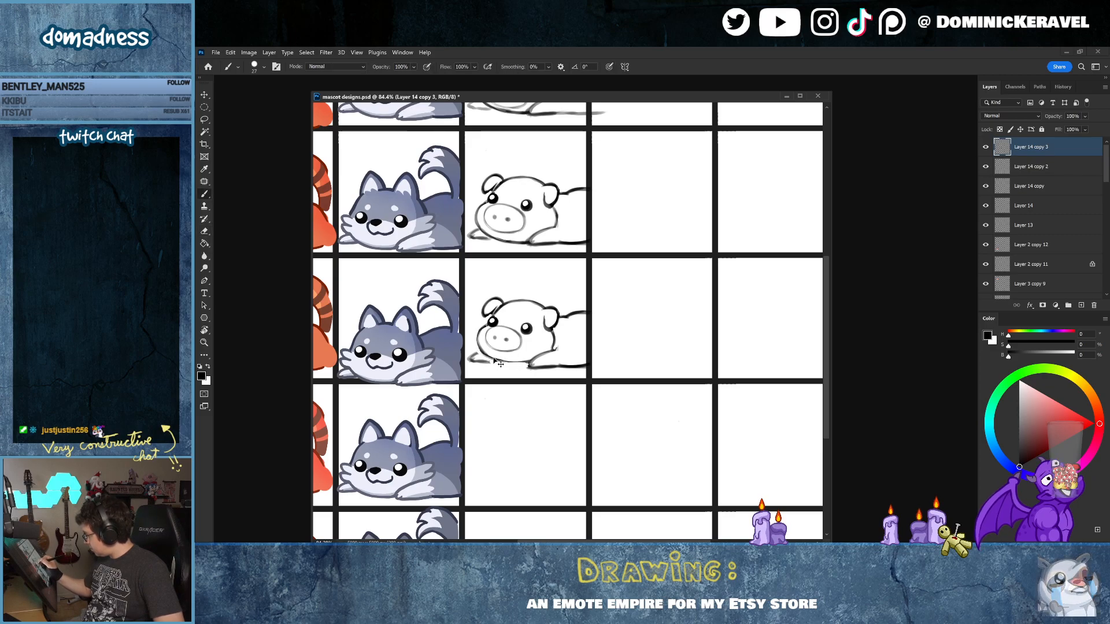
{"action": "left_click_drag", "start_coordinate": [488, 362], "coordinate": [514, 355]}
{"action": "key", "text": "ctrl+z"}
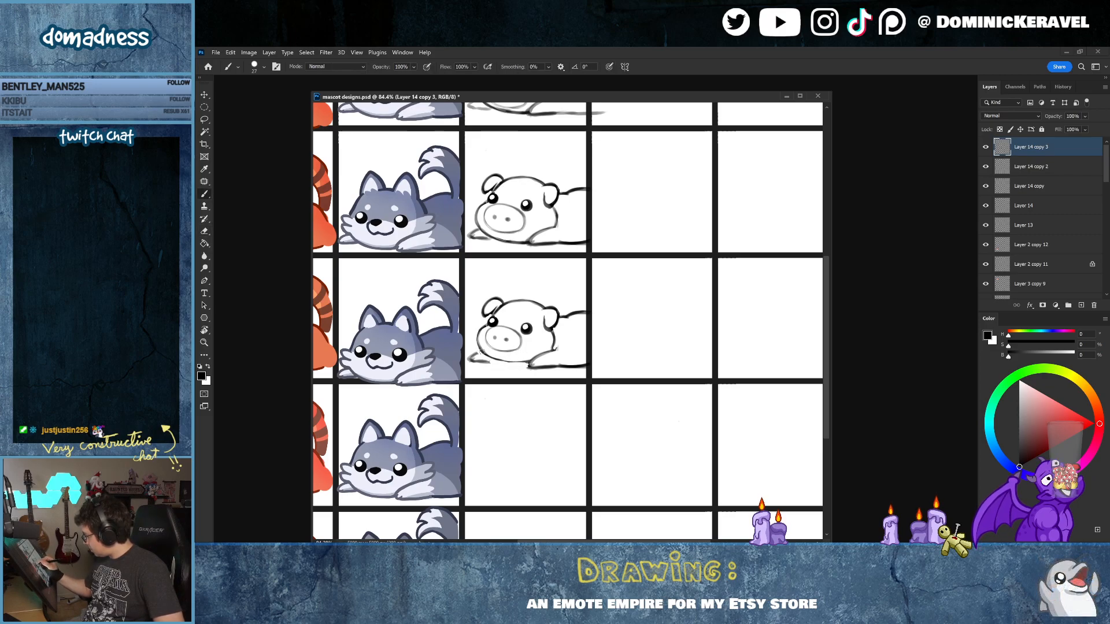
{"action": "key", "text": "e"}
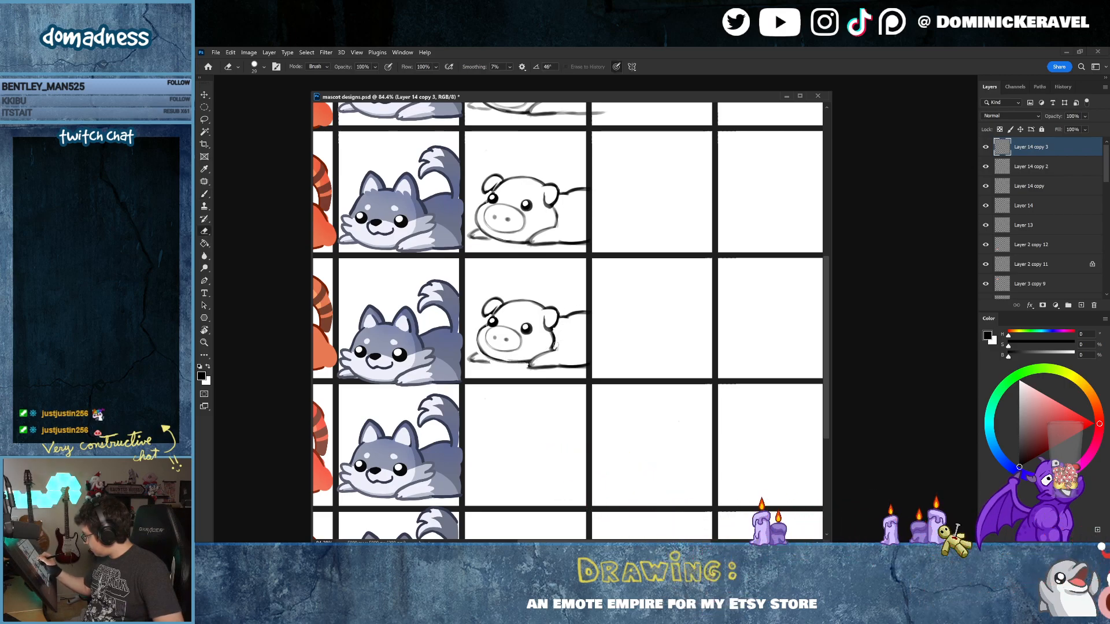
{"action": "key", "text": "e"}
{"action": "key", "text": "ctrl+s"}
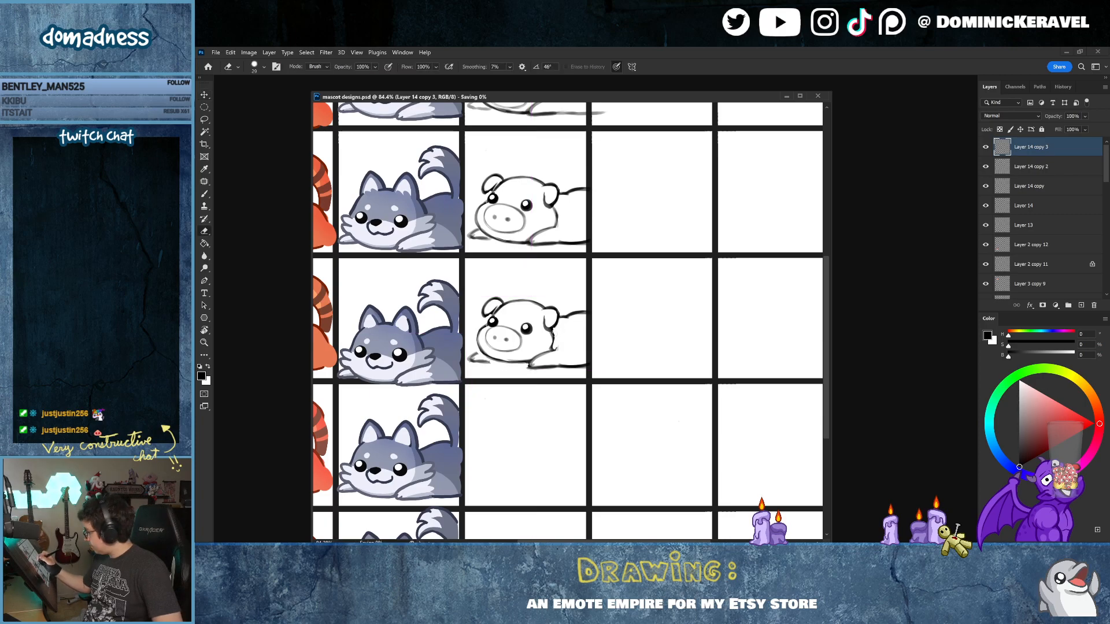
Step: Redraw the duplicated pig's lower right cheek where it meets the front leg, clean up the surrounding lines, and save the file
{"action": "key", "text": "b"}
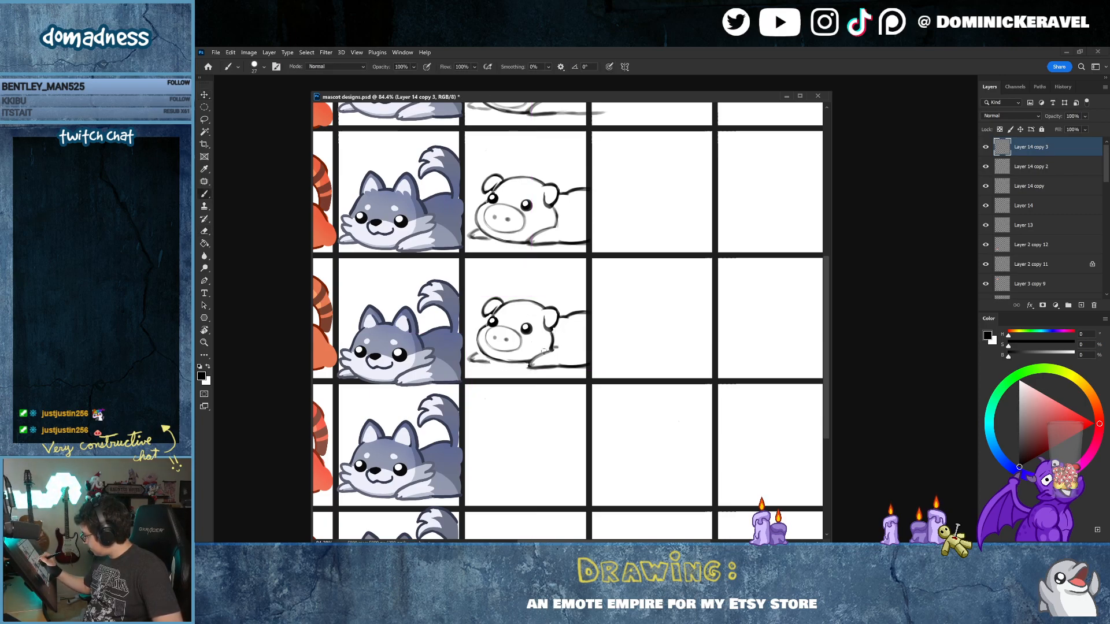
{"action": "left_click_drag", "start_coordinate": [532, 361], "coordinate": [553, 349]}
{"action": "key", "text": "e"}
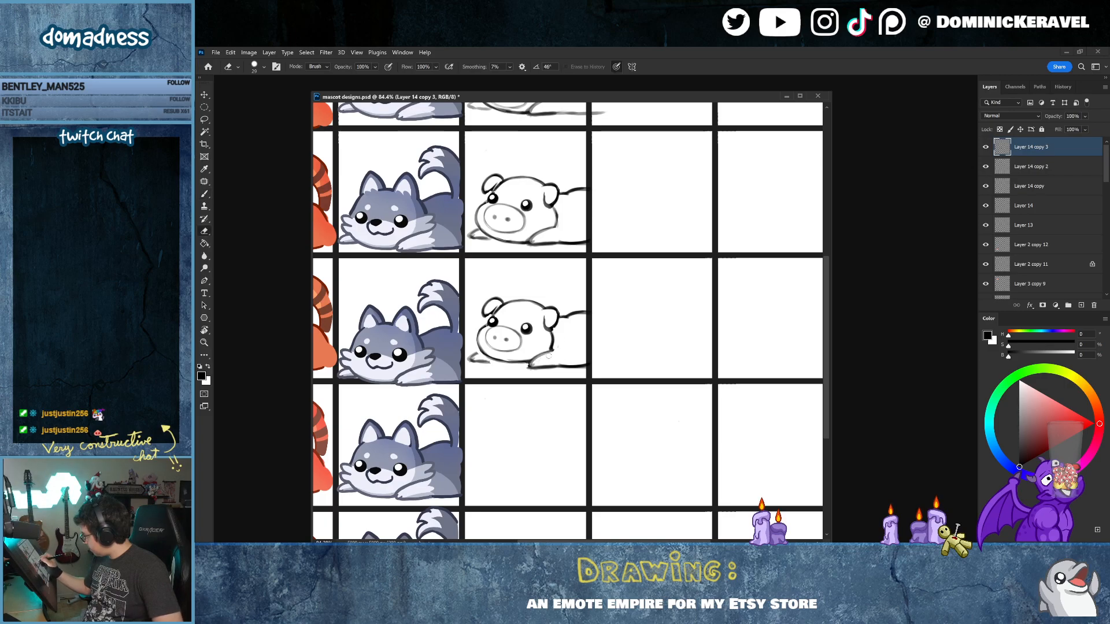
{"action": "key", "text": "b"}
{"action": "key", "text": "e"}
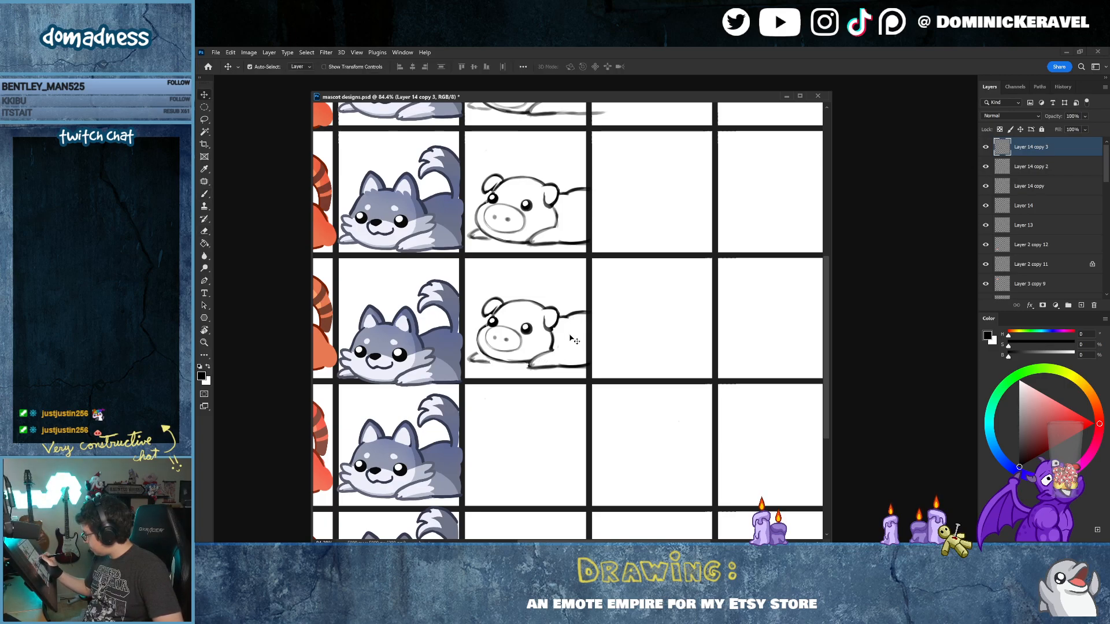
{"action": "key", "text": "b"}
{"action": "key", "text": "e"}
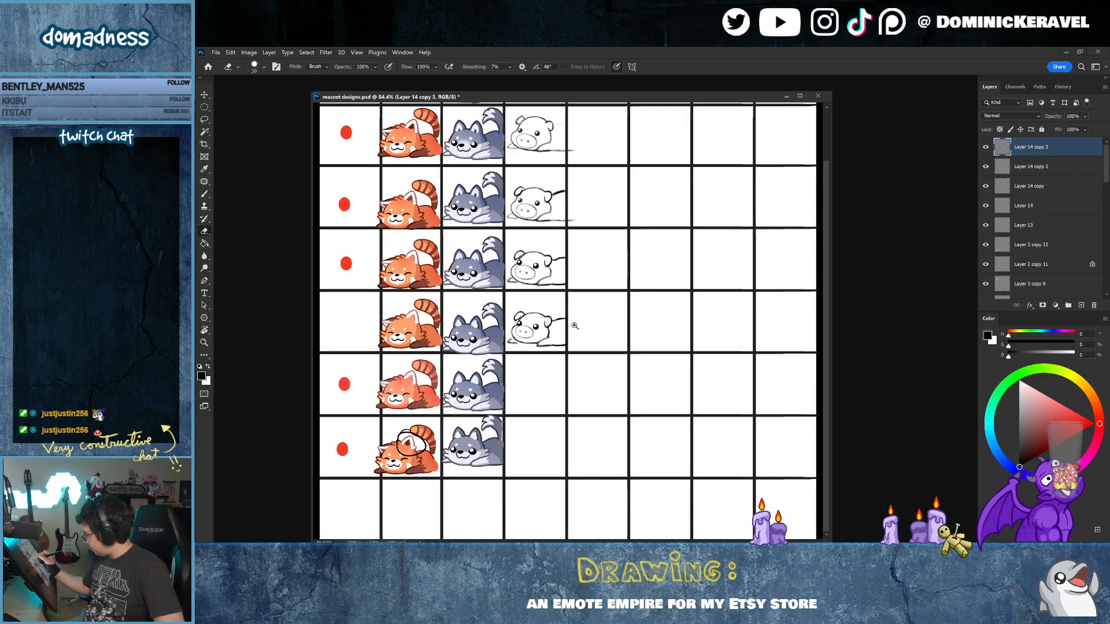
{"action": "scroll", "coordinate": [576, 327], "scroll_direction": "down", "scroll_amount": 3}
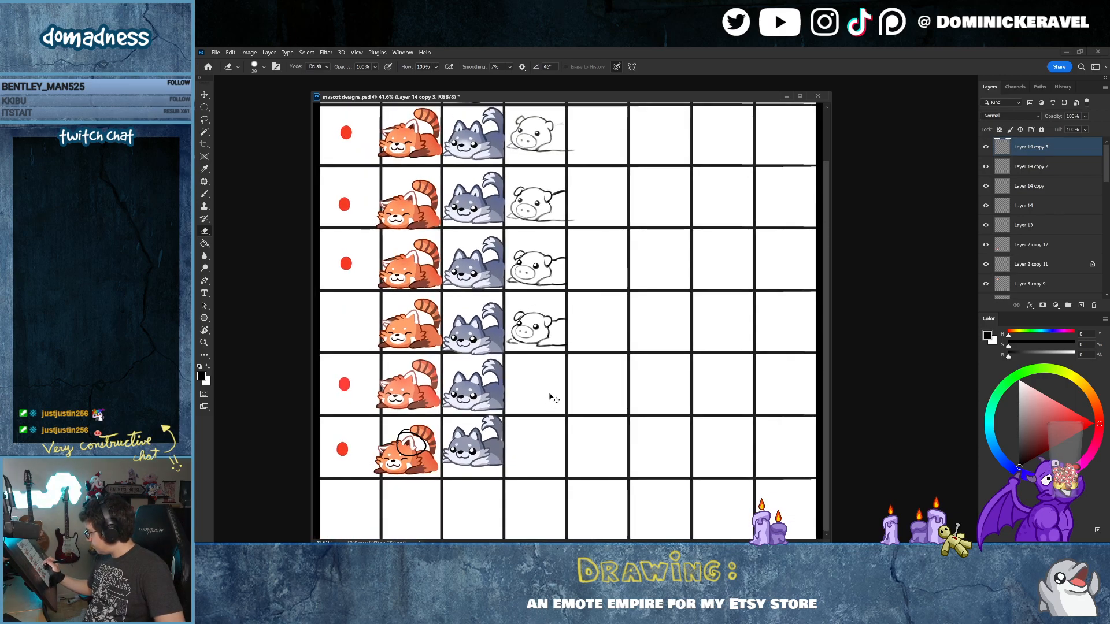
{"action": "key", "text": "v"}
{"action": "left_click_drag", "start_coordinate": [575, 365], "coordinate": [565, 351]}
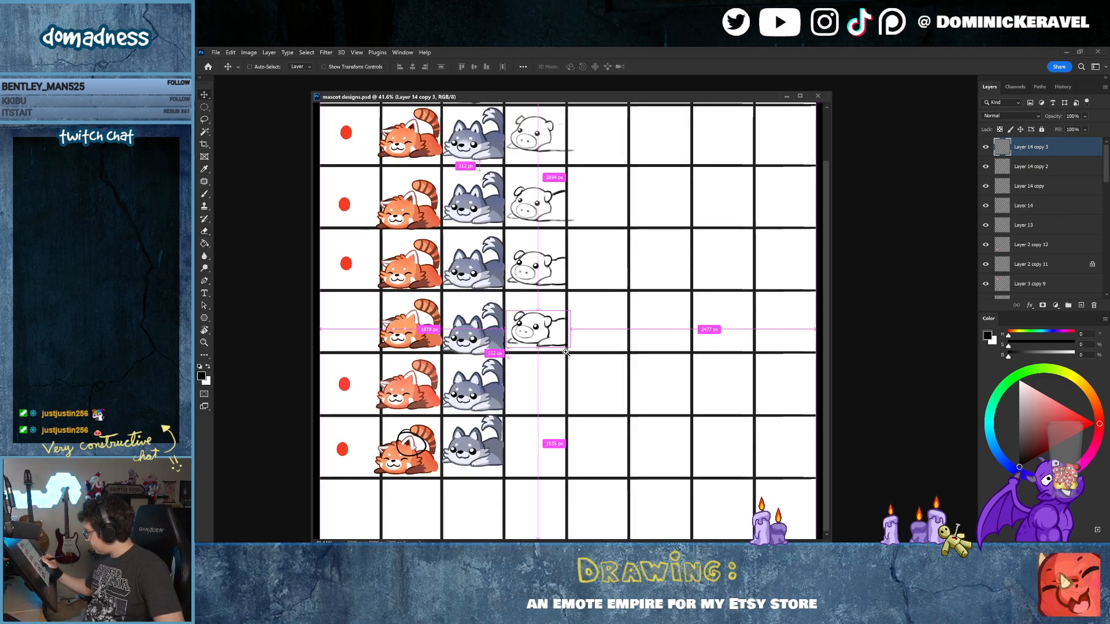
{"action": "scroll", "coordinate": [565, 352], "scroll_direction": "up", "scroll_amount": 3}
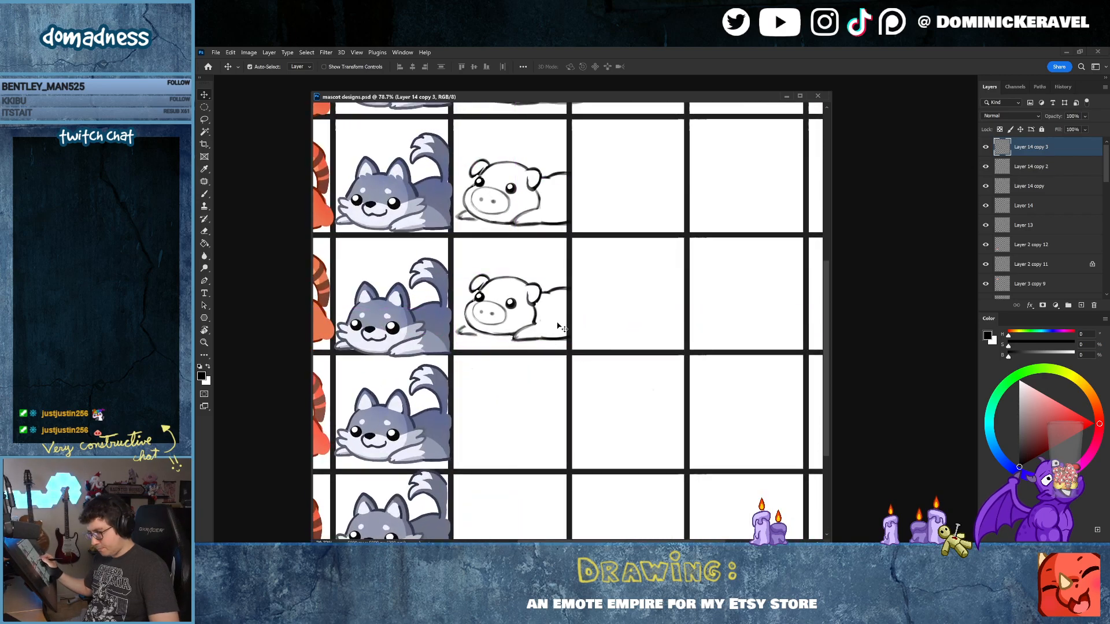
Step: Lasso the front leg of the lower pig and shift it slightly, tidy the joining lines with Eraser and Brush, and save the file
{"action": "key", "text": "l"}
{"action": "mouse_move", "coordinate": [528, 324]}
{"action": "left_mouse_down"}
{"action": "mouse_move", "coordinate": [515, 347]}
{"action": "mouse_move", "coordinate": [570, 344]}
{"action": "mouse_move", "coordinate": [561, 337]}
{"action": "left_mouse_up"}
{"action": "key", "text": "ctrl+d"}
{"action": "key", "text": "e"}
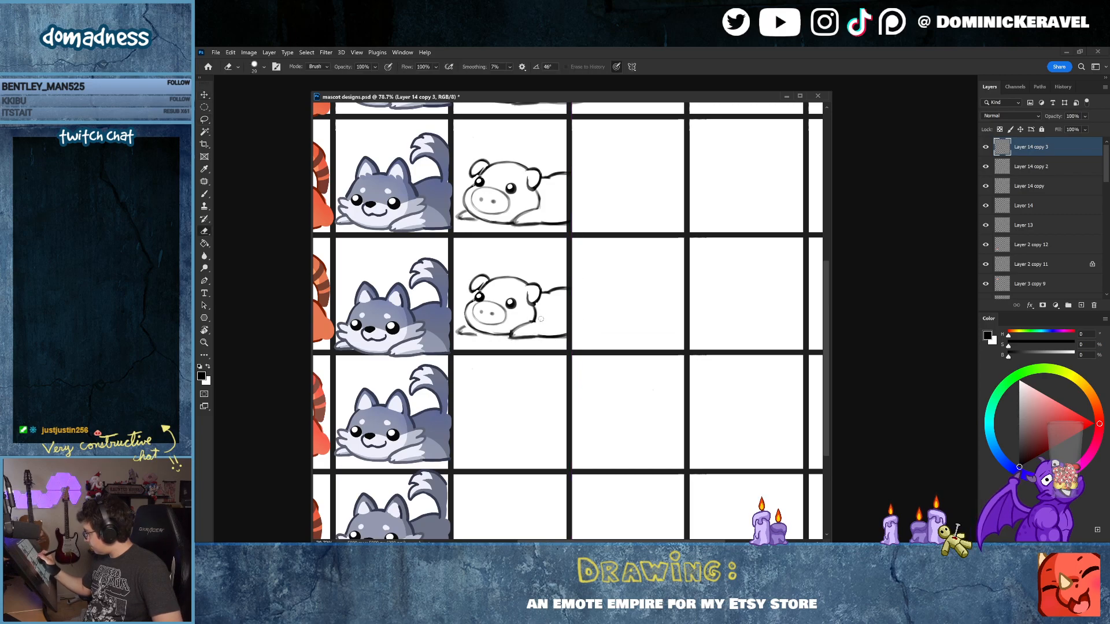
{"action": "key", "text": "b"}
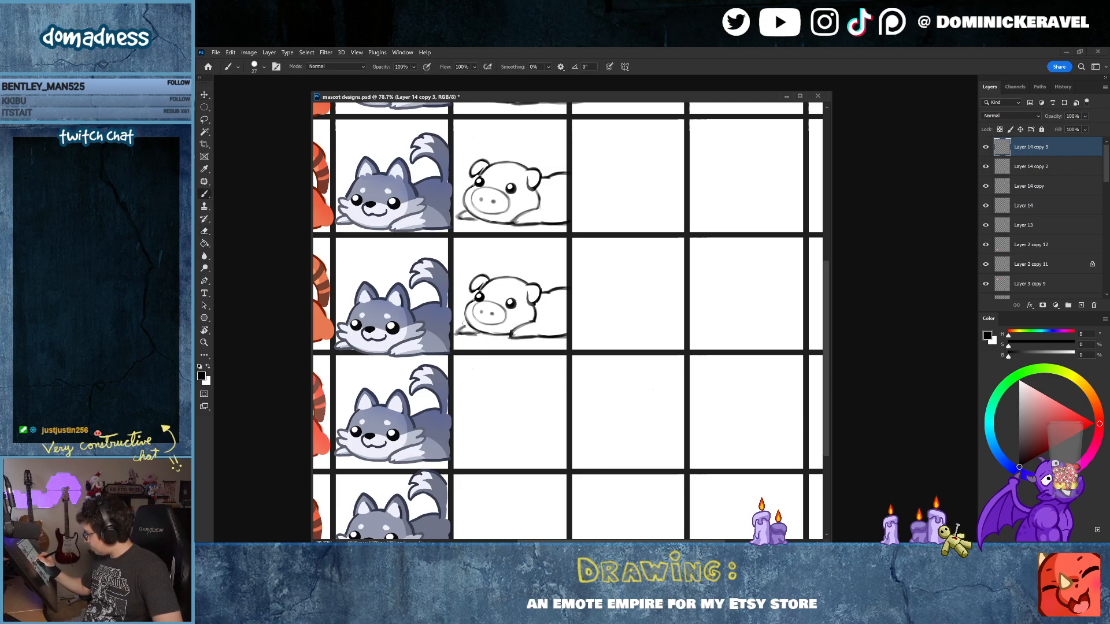
{"action": "key", "text": "e"}
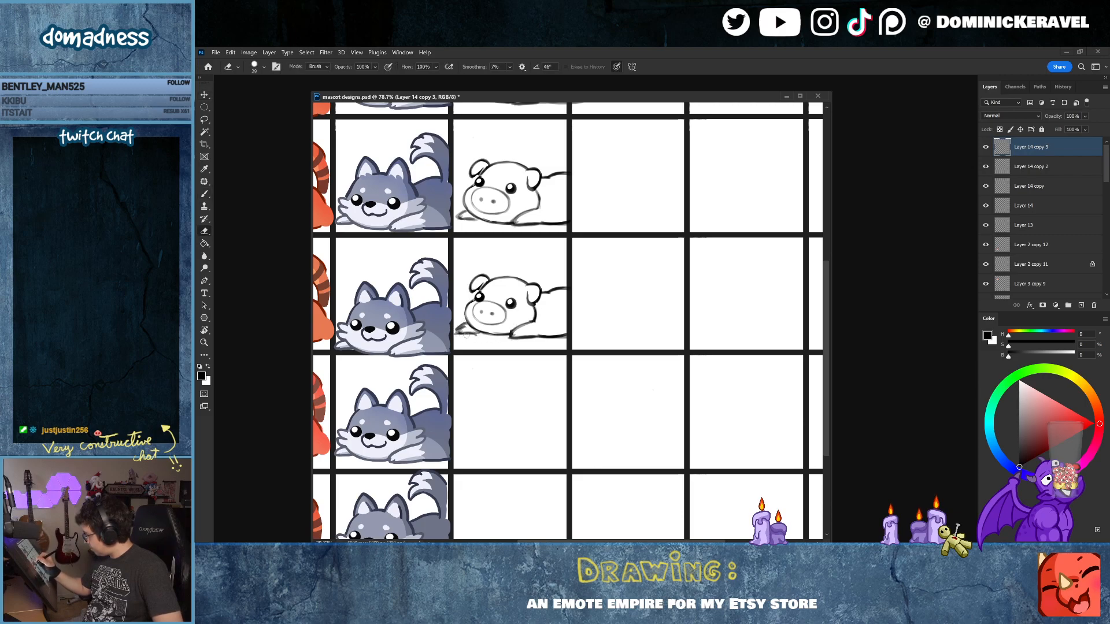
{"action": "key", "text": "v"}
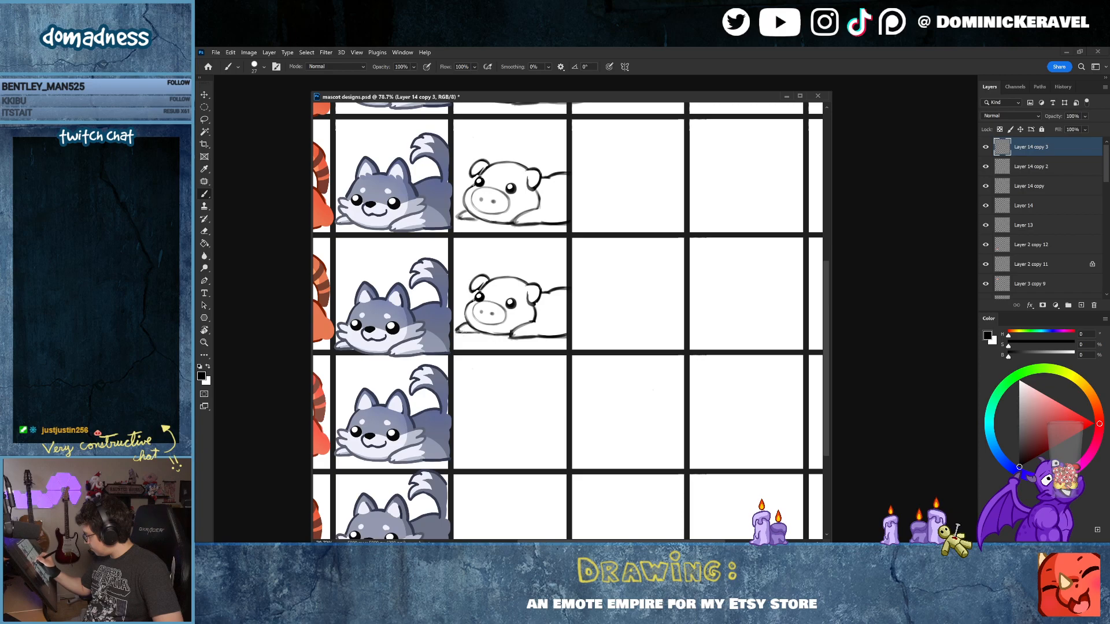
{"action": "left_click_drag", "start_coordinate": [533, 328], "coordinate": [534, 329]}
{"action": "key", "text": "ctrl+s"}
Step: Delete the older pig sketch in the fourth grid row and move the refined pig from the row below into its cell
{"action": "left_click_drag", "start_coordinate": [578, 294], "coordinate": [567, 327]}
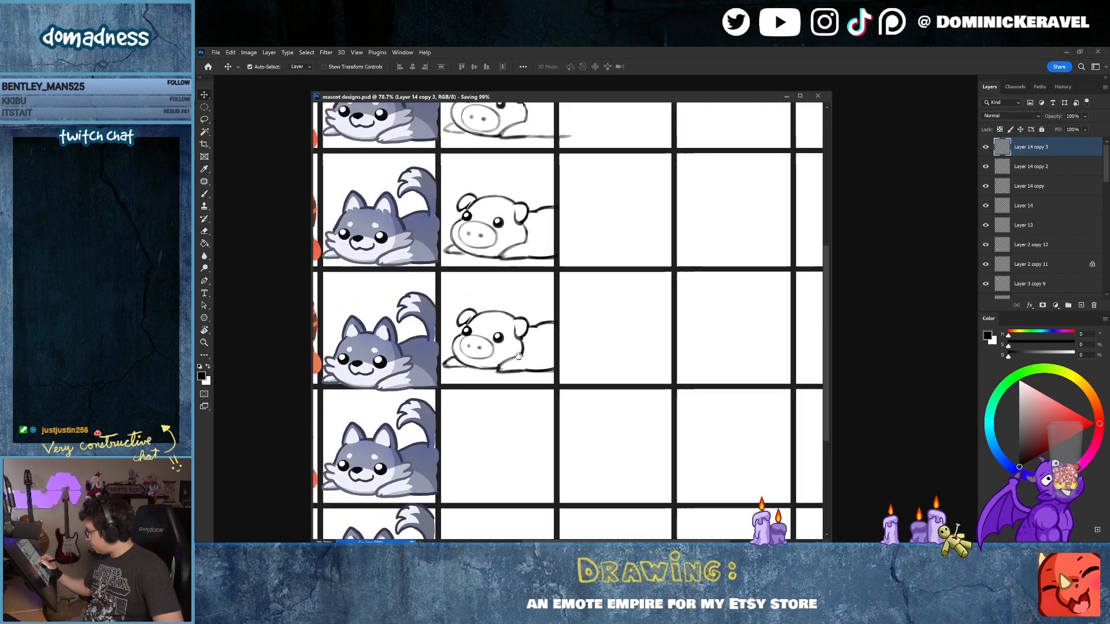
{"action": "left_click_drag", "start_coordinate": [687, 315], "coordinate": [621, 303]}
{"action": "key", "text": "ctrl"}
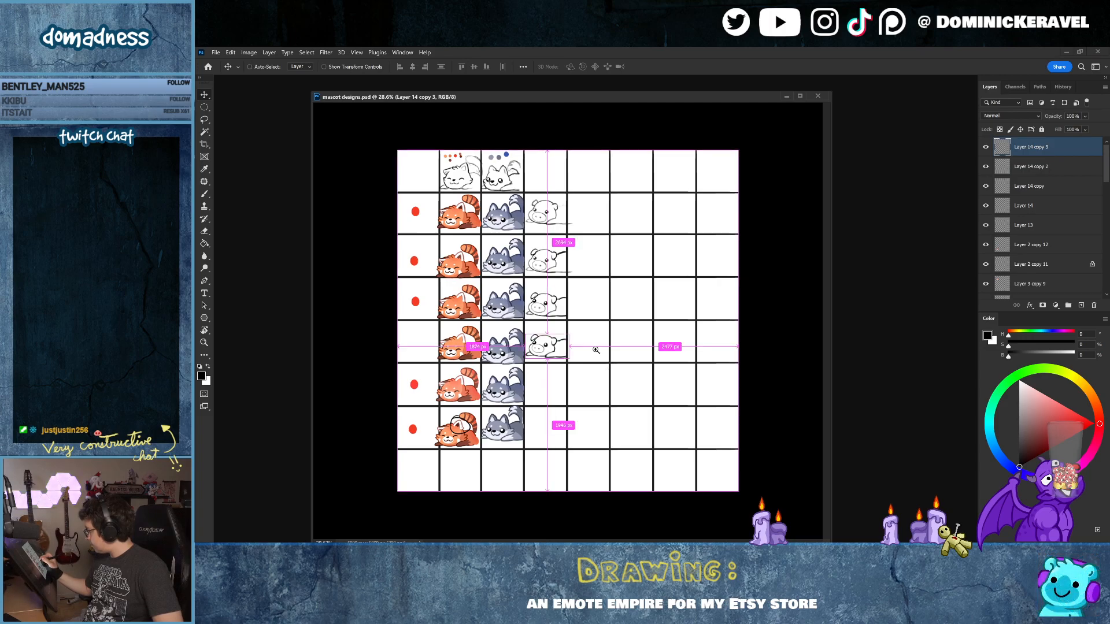
{"action": "key", "text": "ctrl"}
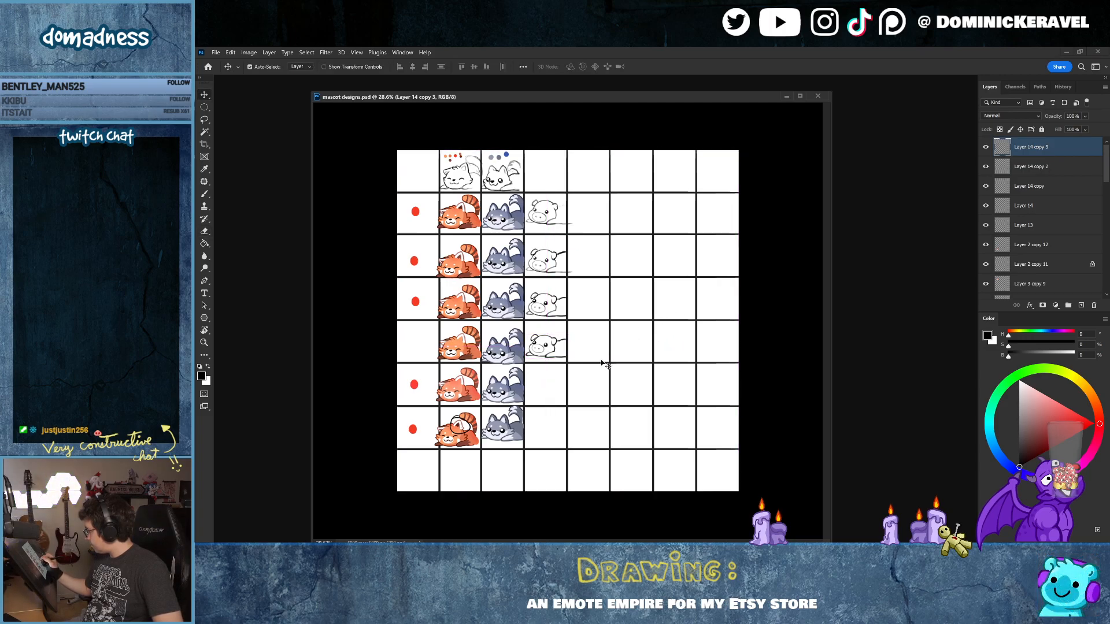
{"action": "key", "text": "ctrl+space"}
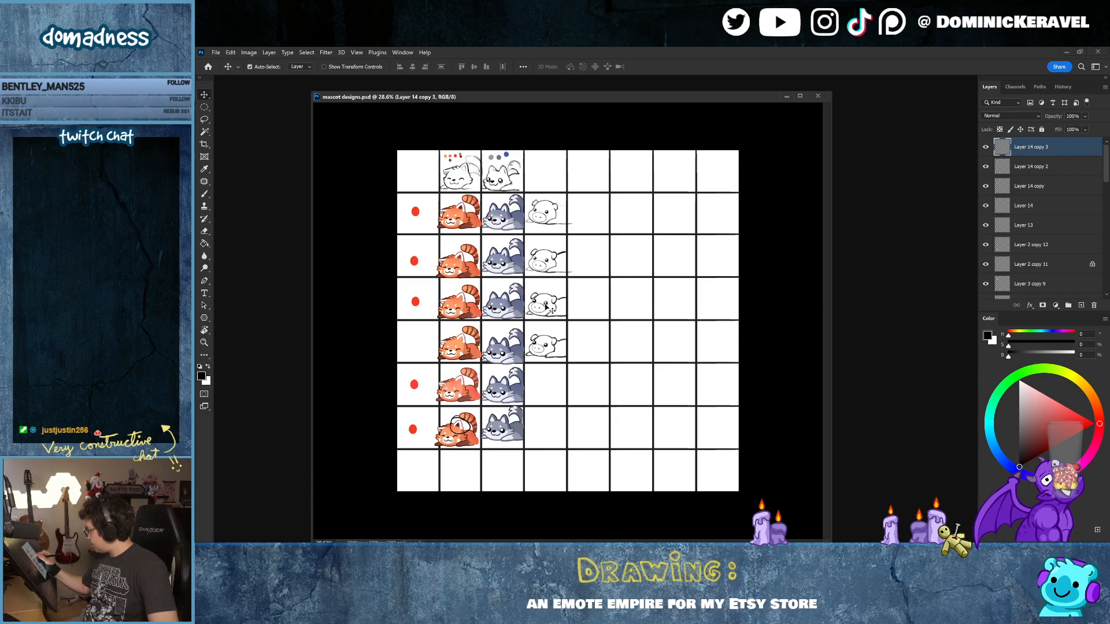
{"action": "left_click", "coordinate": [549, 306]}
{"action": "key", "text": "Delete"}
{"action": "left_click_drag", "start_coordinate": [546, 344], "coordinate": [547, 298]}
{"action": "key", "text": "ctrl+z"}
{"action": "left_click_drag", "start_coordinate": [547, 347], "coordinate": [600, 322]}
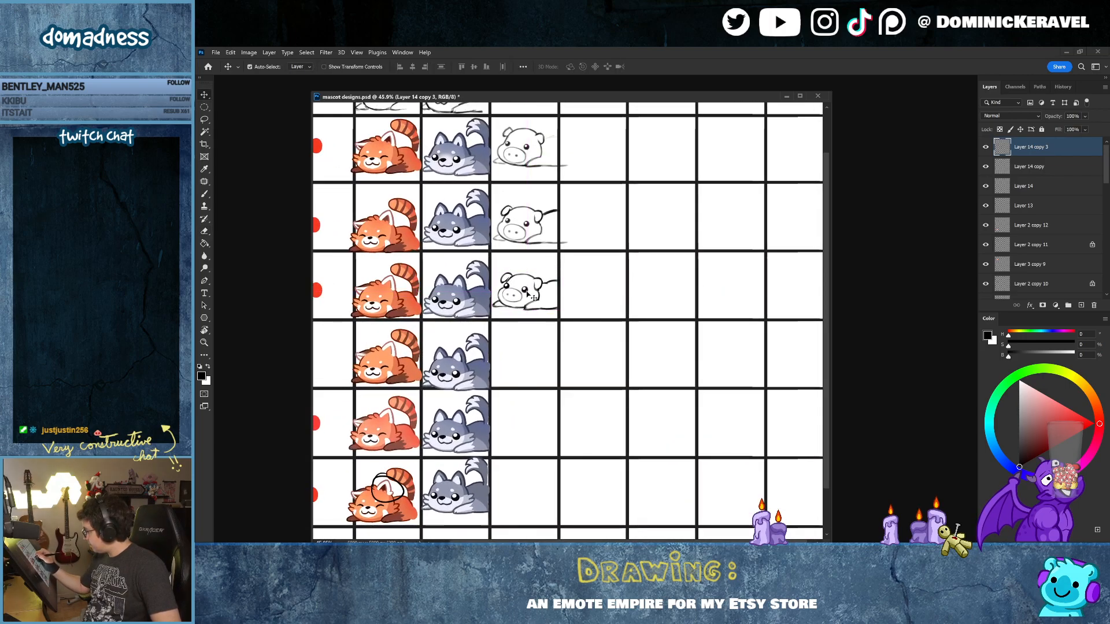
Step: Duplicate the refined pig into the empty cell beside it and scale the copy's snout to 89.50% with Free Transform
{"action": "mouse_move", "coordinate": [528, 295]}
{"action": "left_mouse_down"}
{"action": "mouse_move", "coordinate": [608, 299]}
{"action": "mouse_move", "coordinate": [534, 295]}
{"action": "left_mouse_up"}
{"action": "key", "text": "e"}
{"action": "key", "text": "l"}
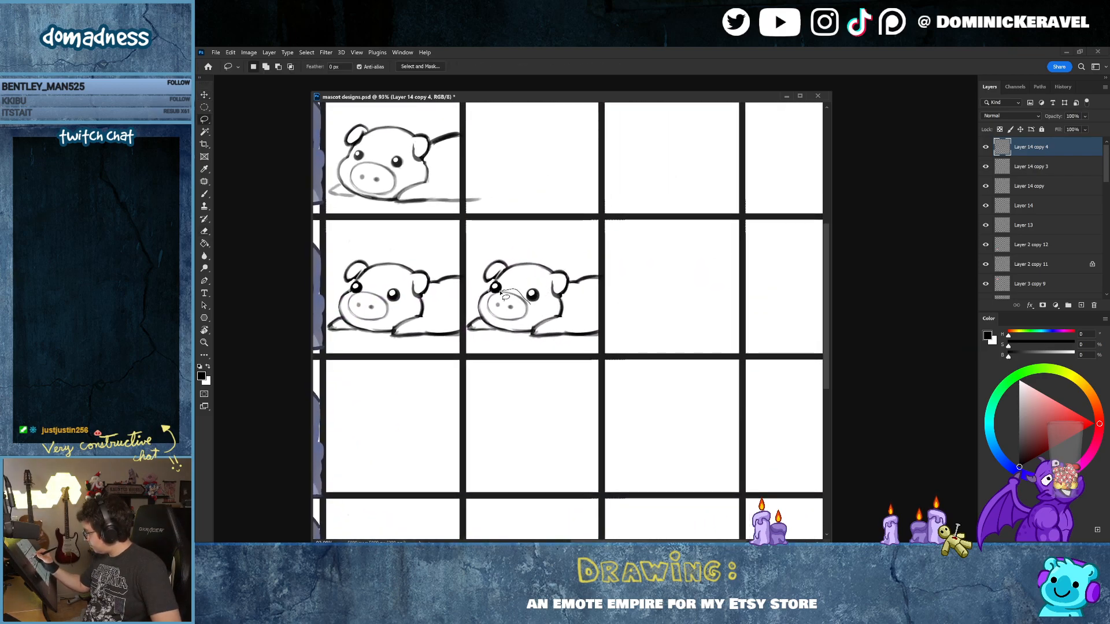
{"action": "mouse_move", "coordinate": [501, 292]}
{"action": "left_mouse_down"}
{"action": "mouse_move", "coordinate": [485, 308]}
{"action": "mouse_move", "coordinate": [498, 325]}
{"action": "mouse_move", "coordinate": [530, 319]}
{"action": "left_mouse_up"}
{"action": "key", "text": "ctrl+t"}
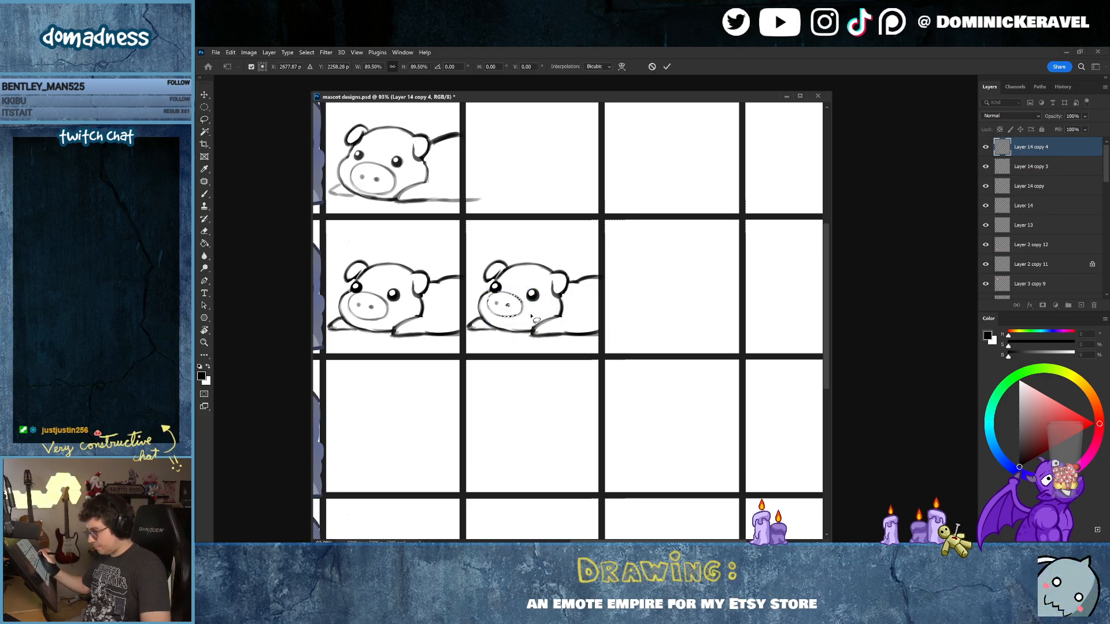
{"action": "key", "text": "Return"}
{"action": "key", "text": "ctrl+d"}
Step: Try sketching an open mouth under the smaller snout of the copied pig
{"action": "key", "text": "b"}
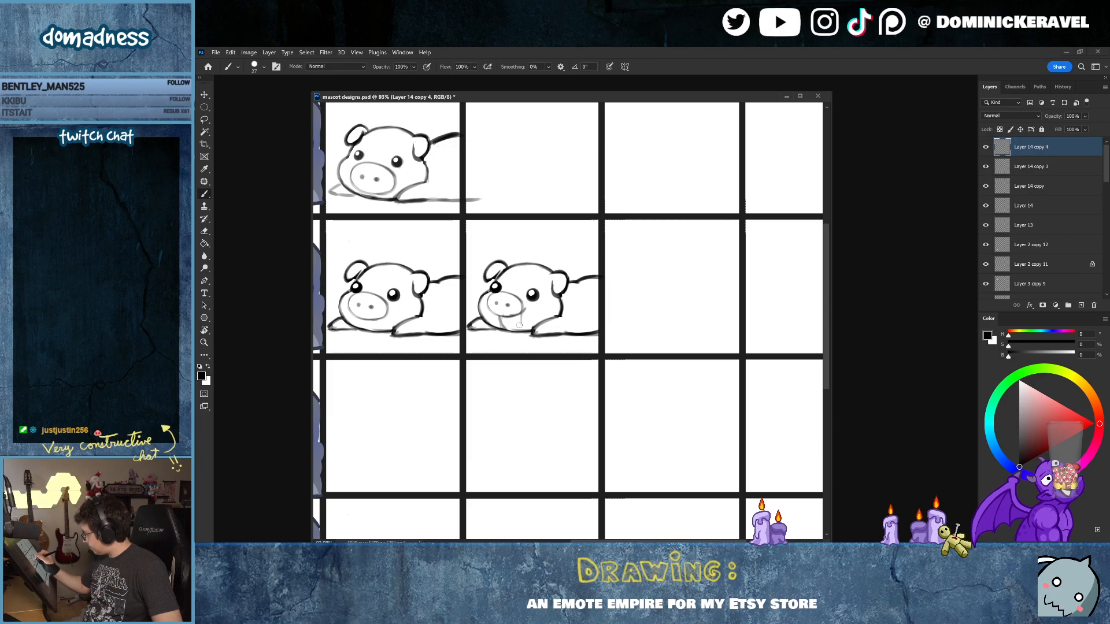
{"action": "mouse_move", "coordinate": [505, 317]}
{"action": "left_mouse_down"}
{"action": "mouse_move", "coordinate": [523, 318]}
{"action": "mouse_move", "coordinate": [520, 331]}
{"action": "mouse_move", "coordinate": [457, 327]}
{"action": "left_mouse_up"}
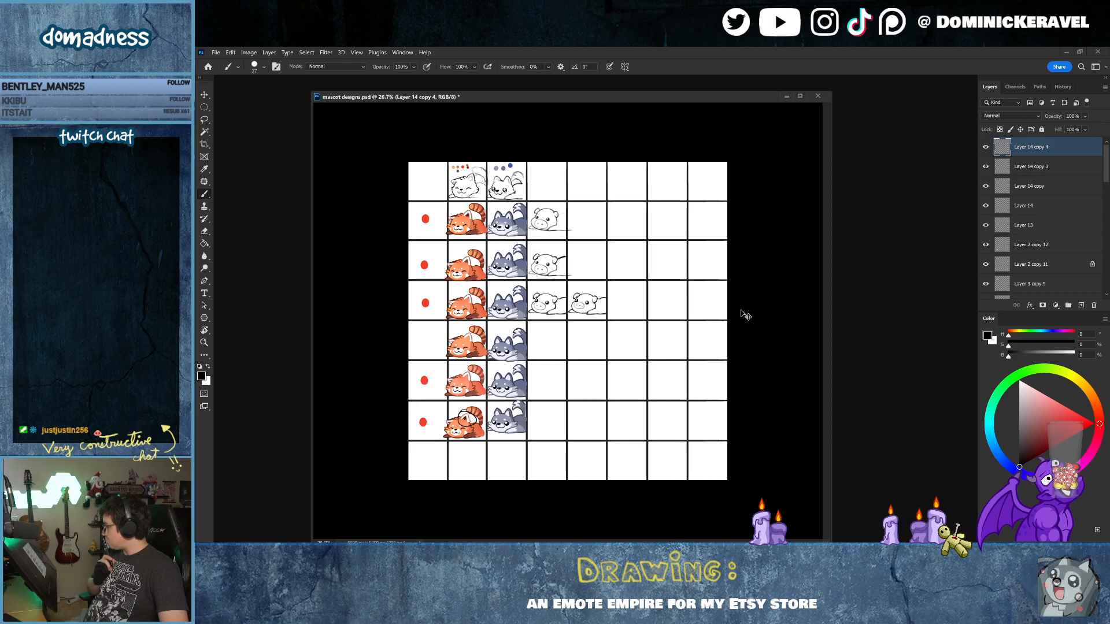
{"action": "key", "text": "v"}
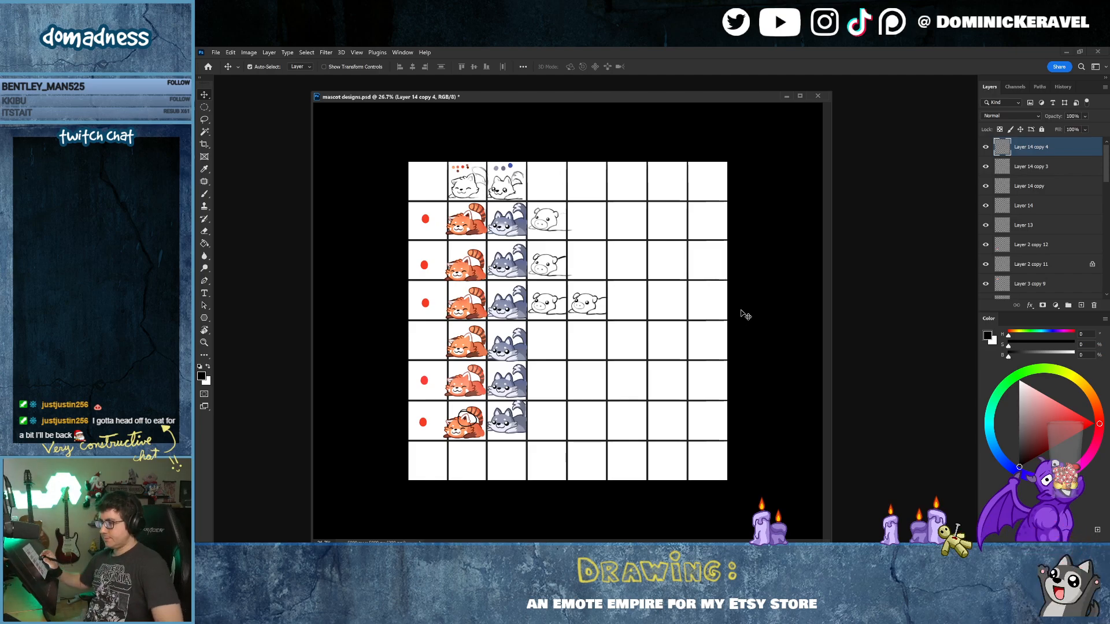
{"action": "scroll", "coordinate": [610, 306], "scroll_direction": "up", "scroll_amount": 5}
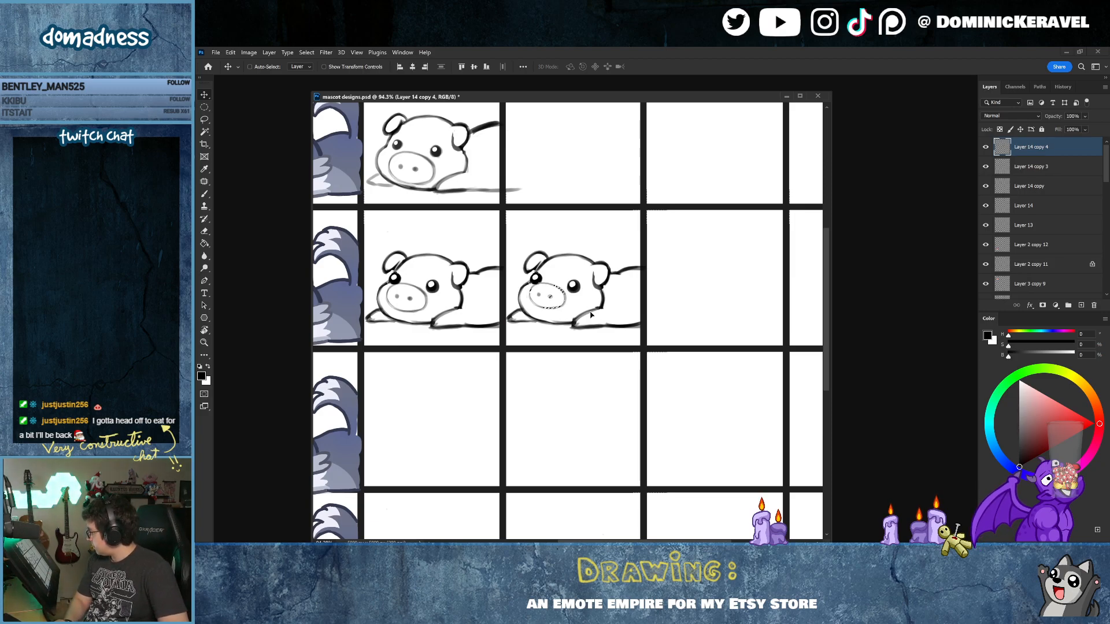
Step: Clear the snout selection, touch up the copied pig's chin and front leg lines with Eraser and Brush, and save the file
{"action": "key", "text": "ctrl+d"}
{"action": "left_click_drag", "start_coordinate": [592, 331], "coordinate": [574, 338]}
{"action": "key", "text": "e"}
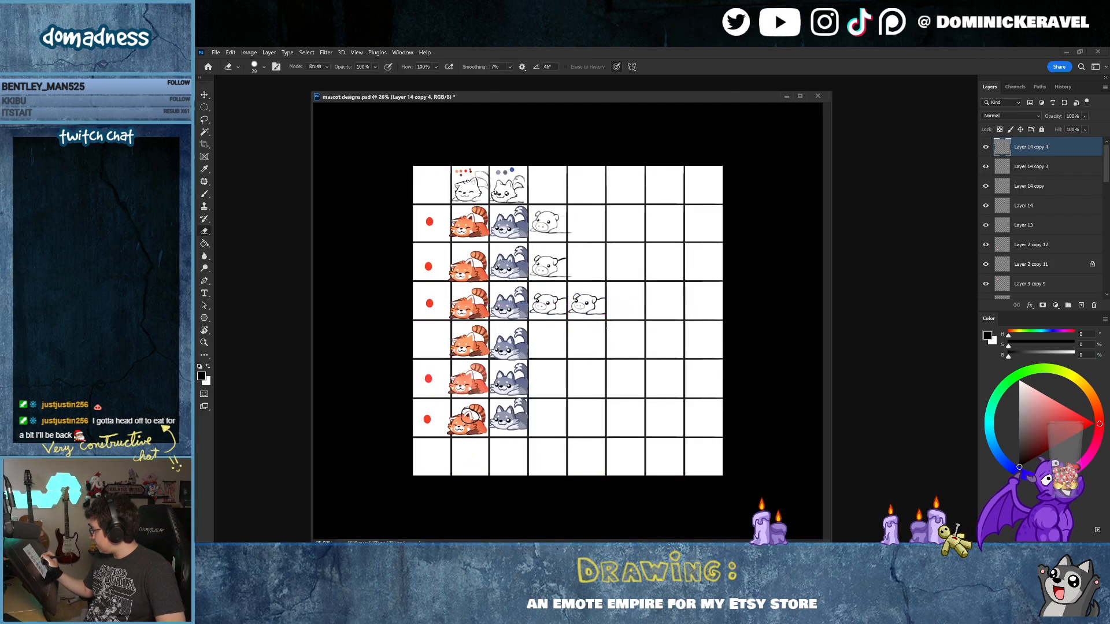
{"action": "key", "text": "v"}
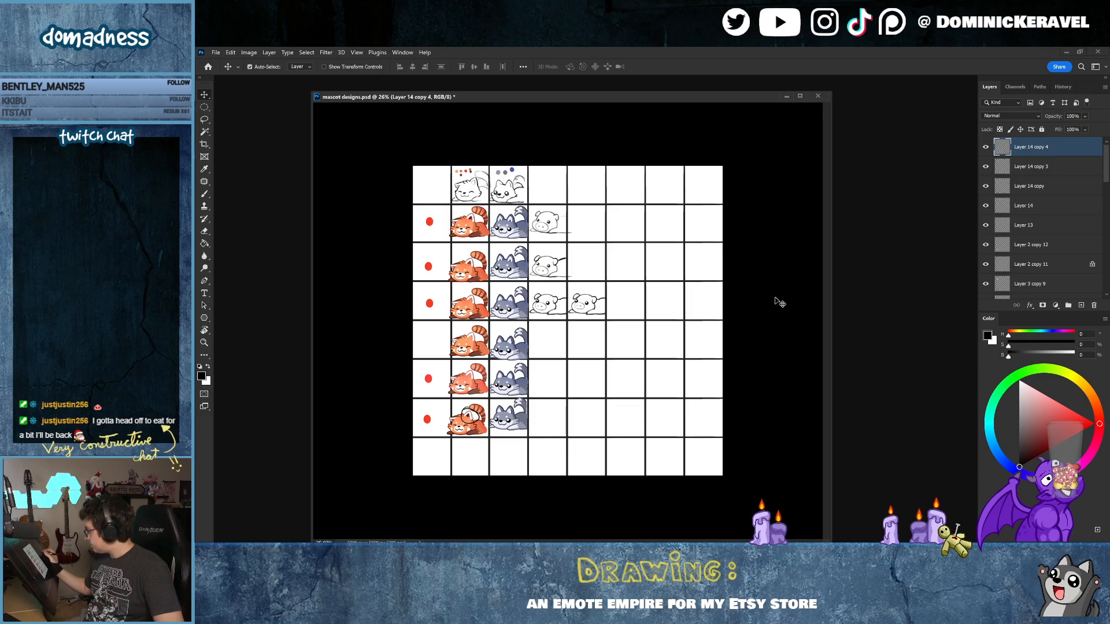
{"action": "left_click_drag", "start_coordinate": [634, 328], "coordinate": [667, 337]}
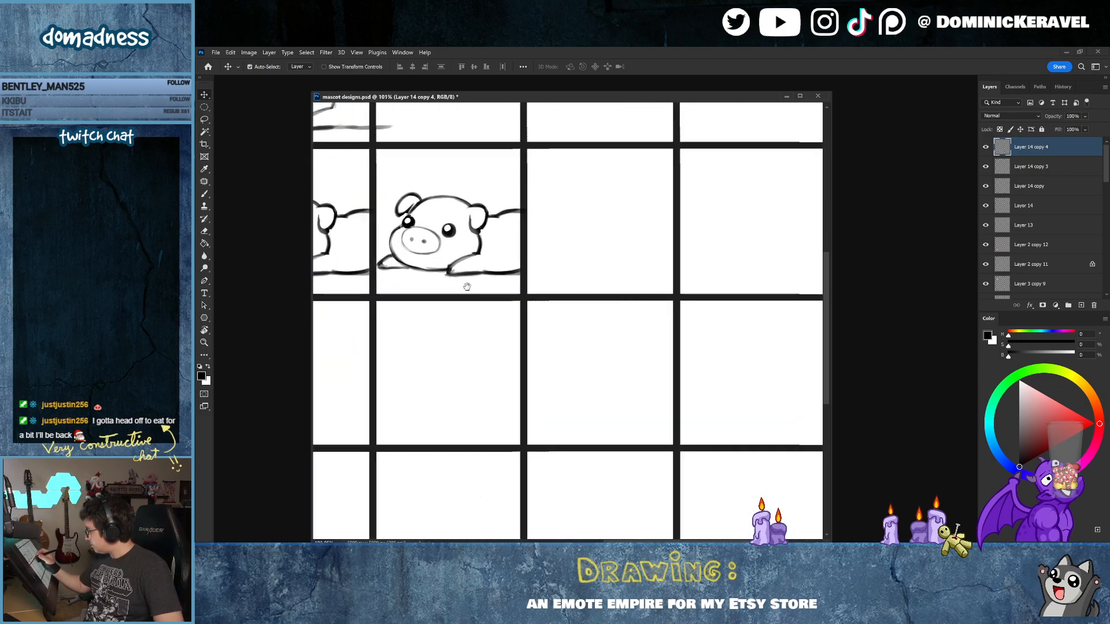
{"action": "left_click_drag", "start_coordinate": [467, 288], "coordinate": [615, 389]}
{"action": "key", "text": "e"}
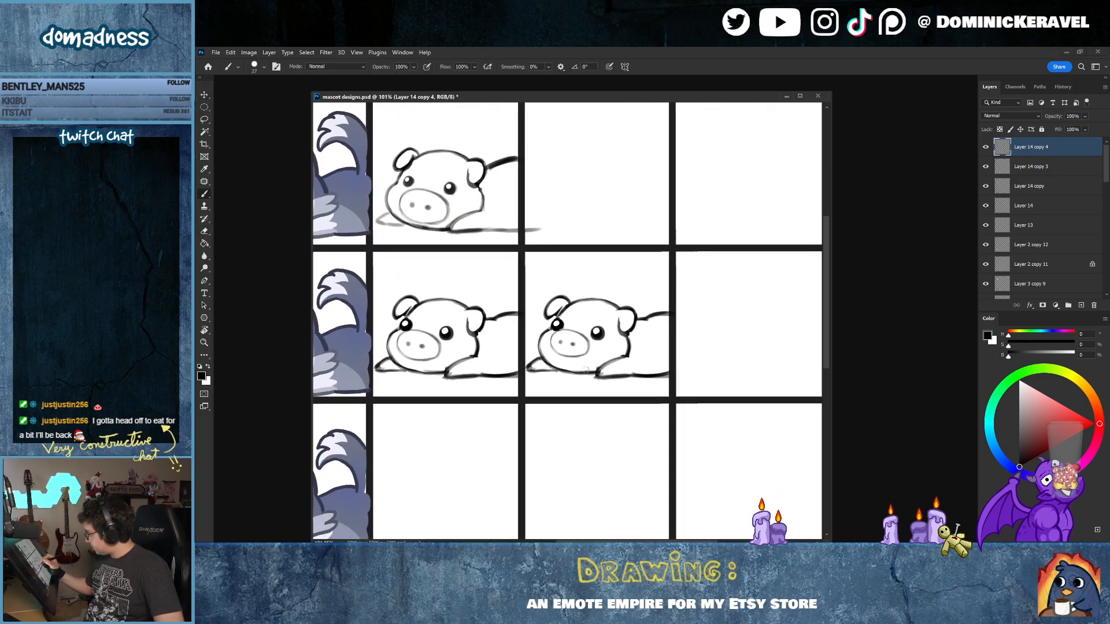
{"action": "key", "text": "v"}
{"action": "key", "text": "b"}
{"action": "key", "text": "ctrl+s"}
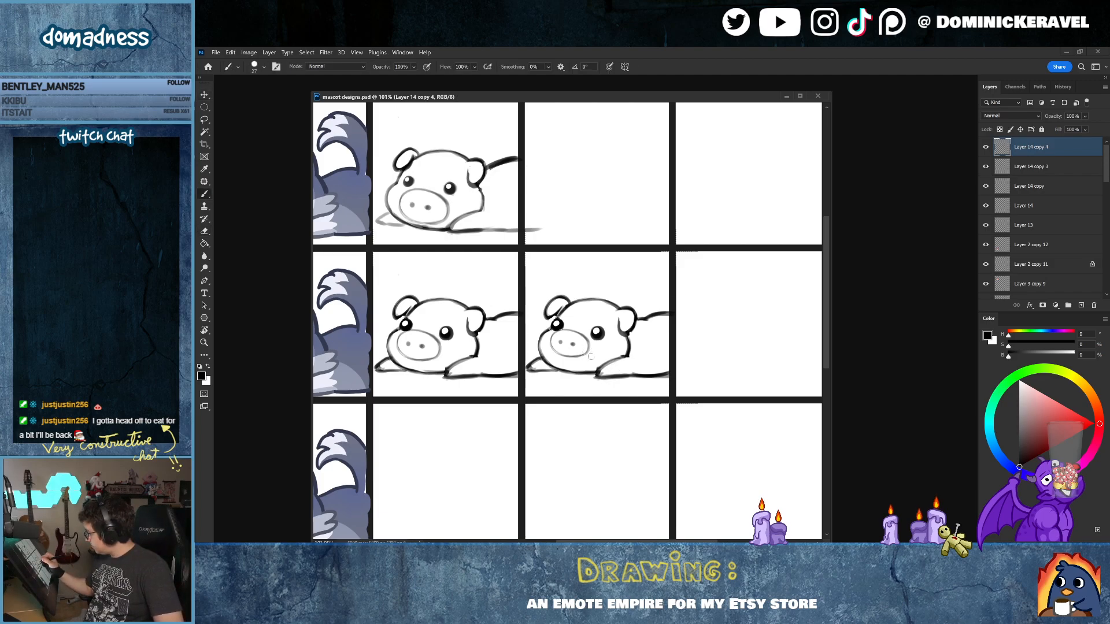
Step: Try a mouth stroke between the copied pig's snout and cheek, and undo it
{"action": "key", "text": "ctrl+z"}
{"action": "left_click", "coordinate": [616, 332], "text": "ctrl"}
{"action": "key", "text": "v"}
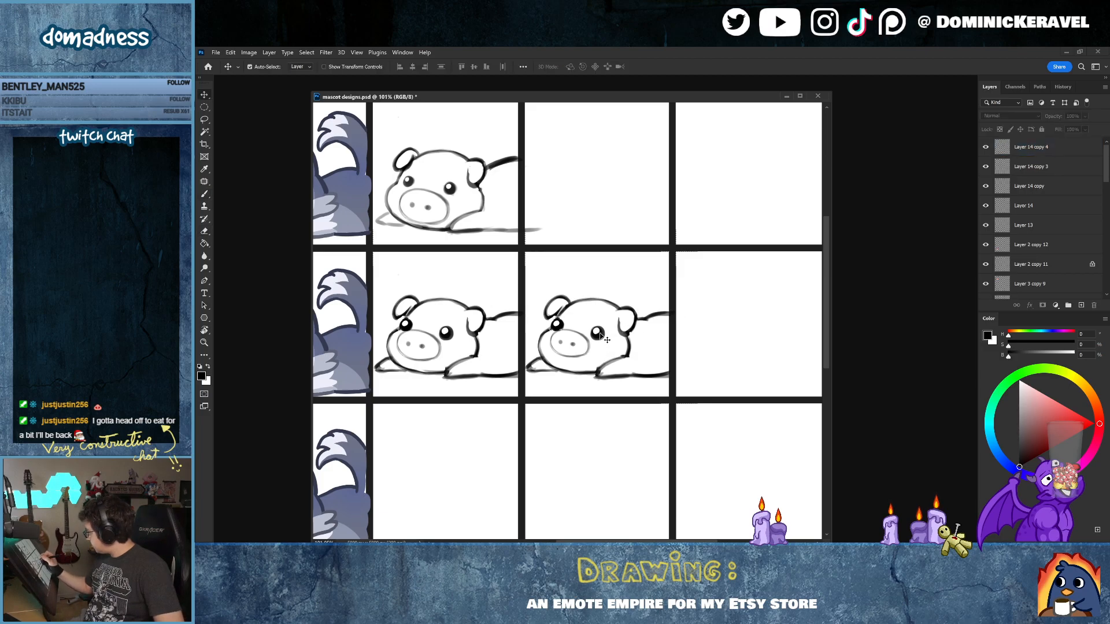
{"action": "left_click", "coordinate": [605, 339]}
{"action": "key", "text": "b"}
{"action": "mouse_move", "coordinate": [596, 351]}
{"action": "left_mouse_down"}
{"action": "mouse_move", "coordinate": [568, 372]}
{"action": "mouse_move", "coordinate": [586, 370]}
{"action": "left_mouse_up"}
{"action": "key", "text": "ctrl+z"}
{"action": "key", "text": "ctrl+z"}
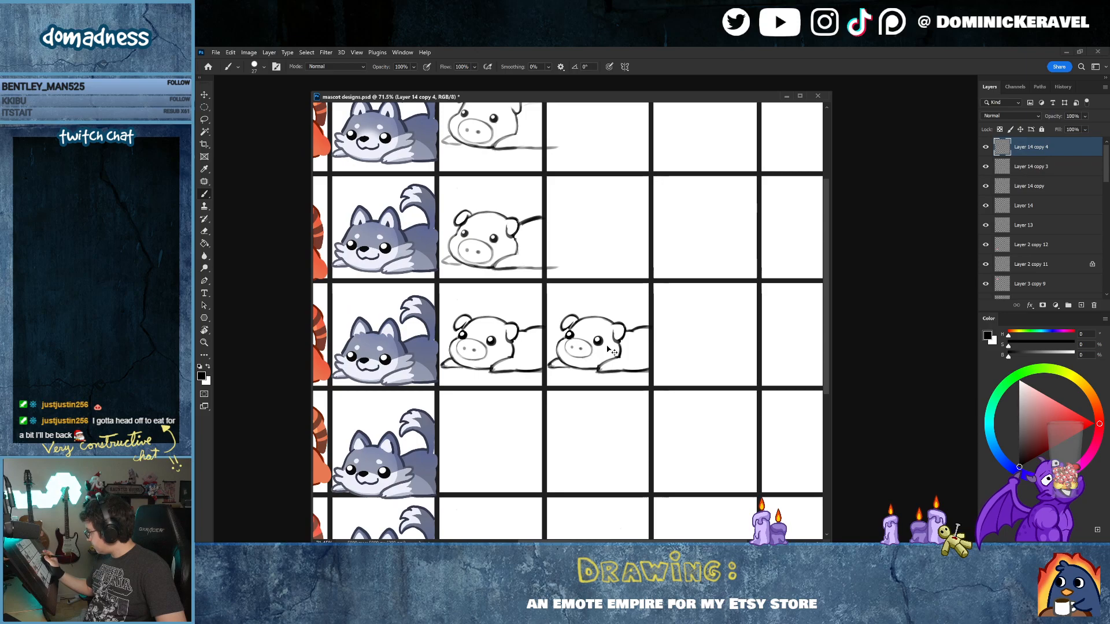
{"action": "key", "text": "ctrl+z"}
Step: Try sketching an open mouth directly beneath the copied pig's snout, compare it within the whole grid, and save the file
{"action": "key", "text": "e"}
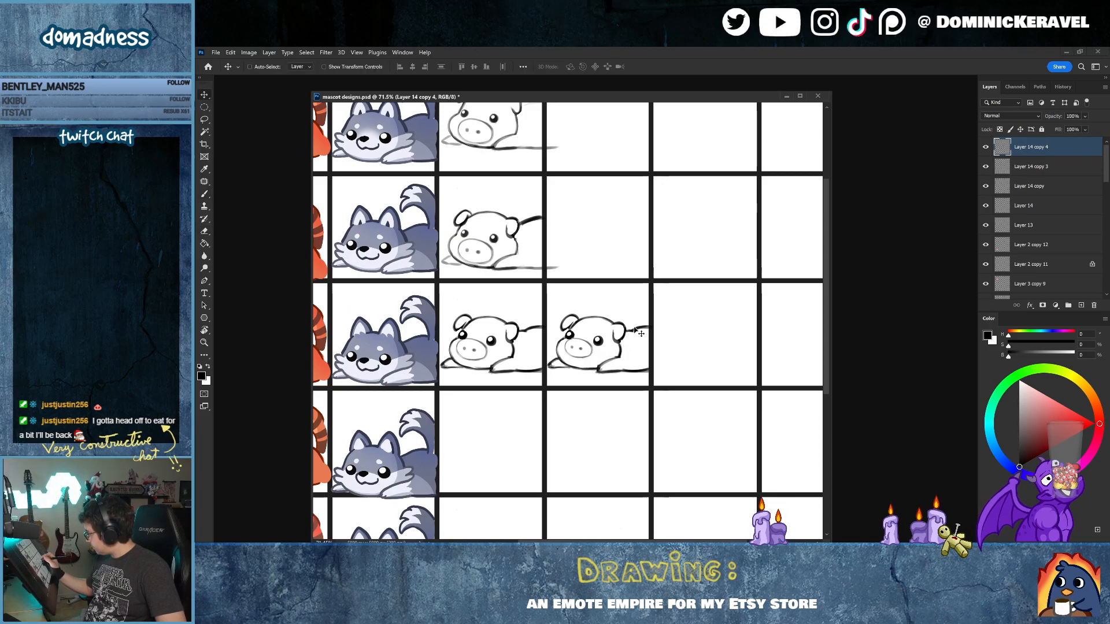
{"action": "key", "text": "b"}
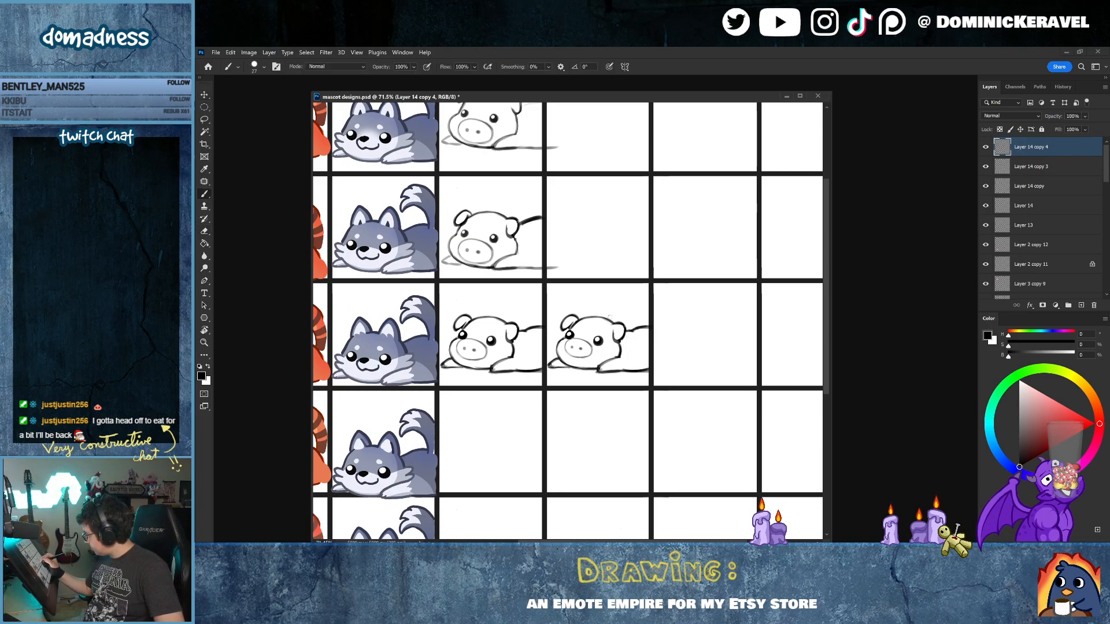
{"action": "left_click_drag", "start_coordinate": [575, 358], "coordinate": [587, 363]}
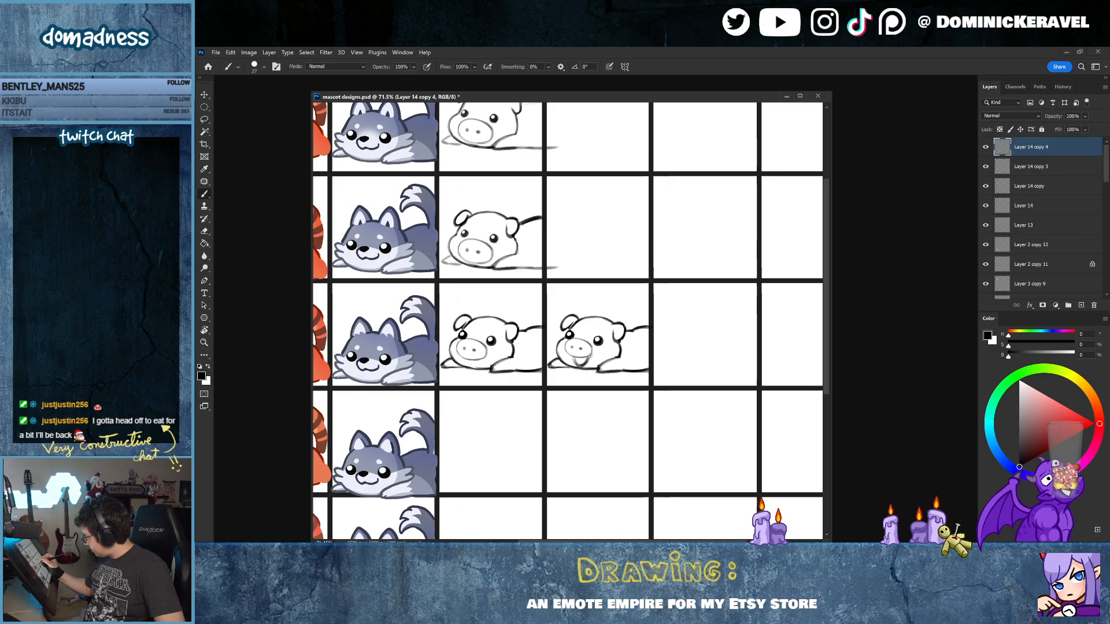
{"action": "left_click_drag", "start_coordinate": [645, 372], "coordinate": [624, 384]}
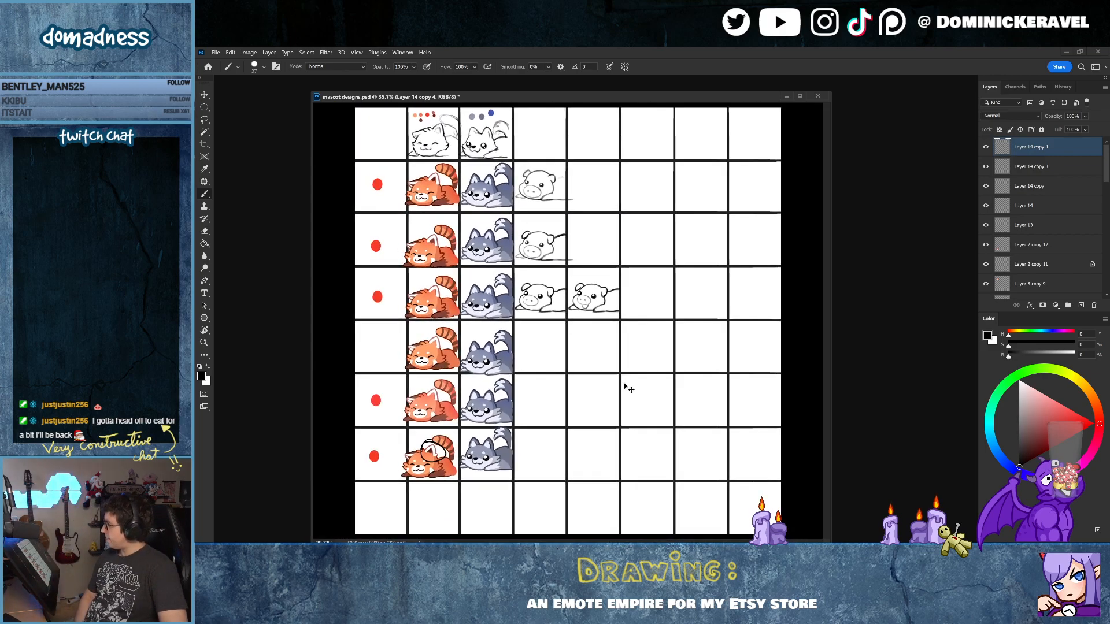
{"action": "key", "text": "ctrl+s"}
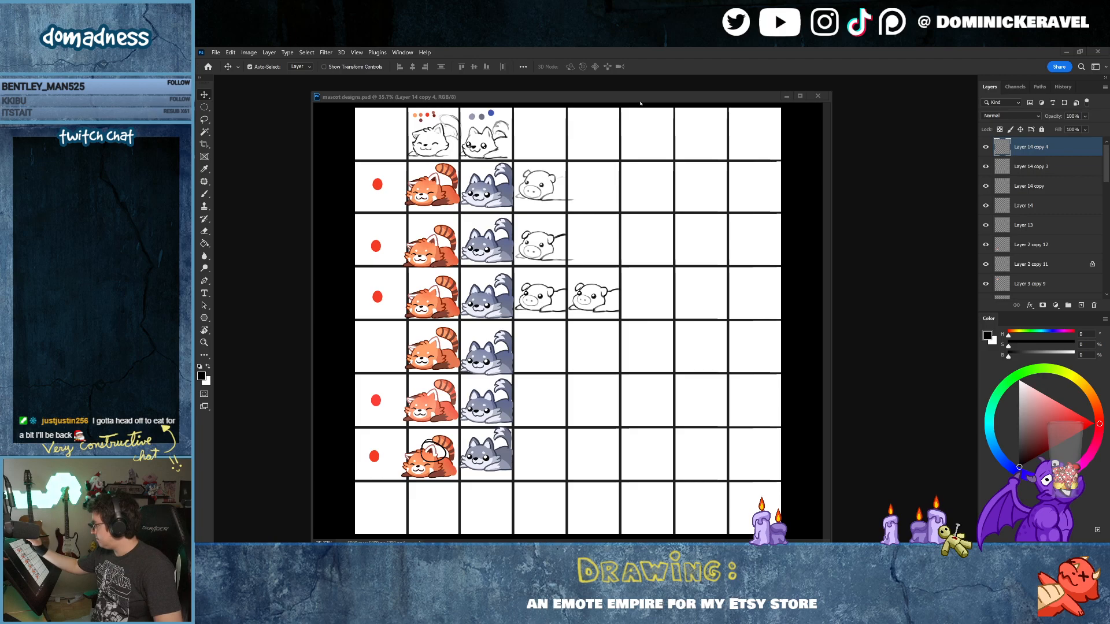
{"action": "key", "text": "b"}
{"action": "scroll", "coordinate": [611, 328], "scroll_direction": "up", "scroll_amount": 2}
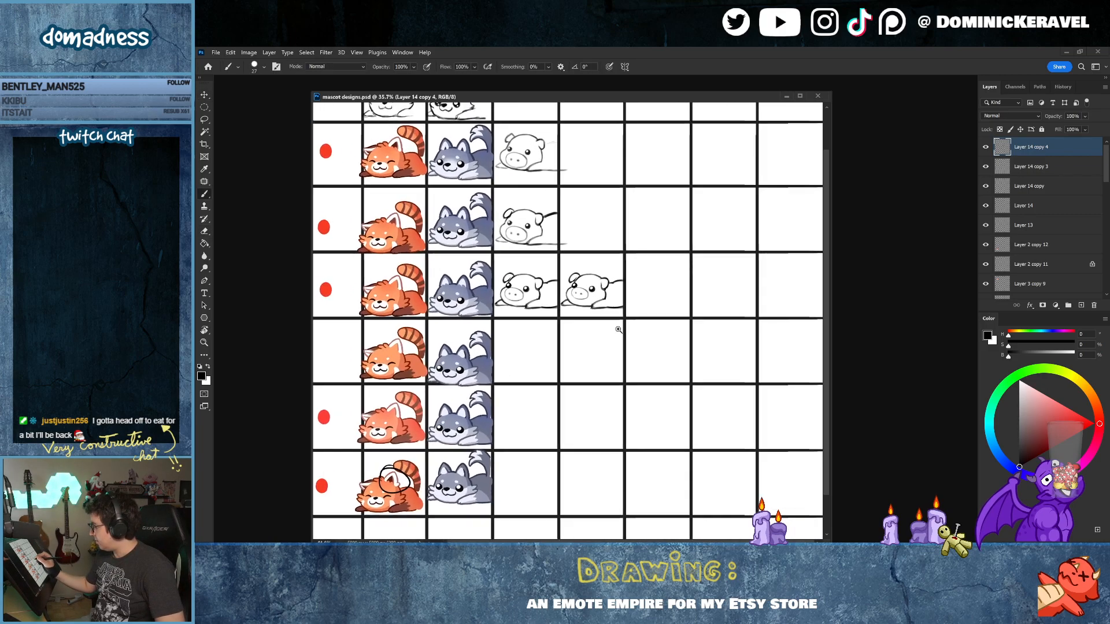
{"action": "scroll", "coordinate": [619, 329], "scroll_direction": "down", "scroll_amount": 3}
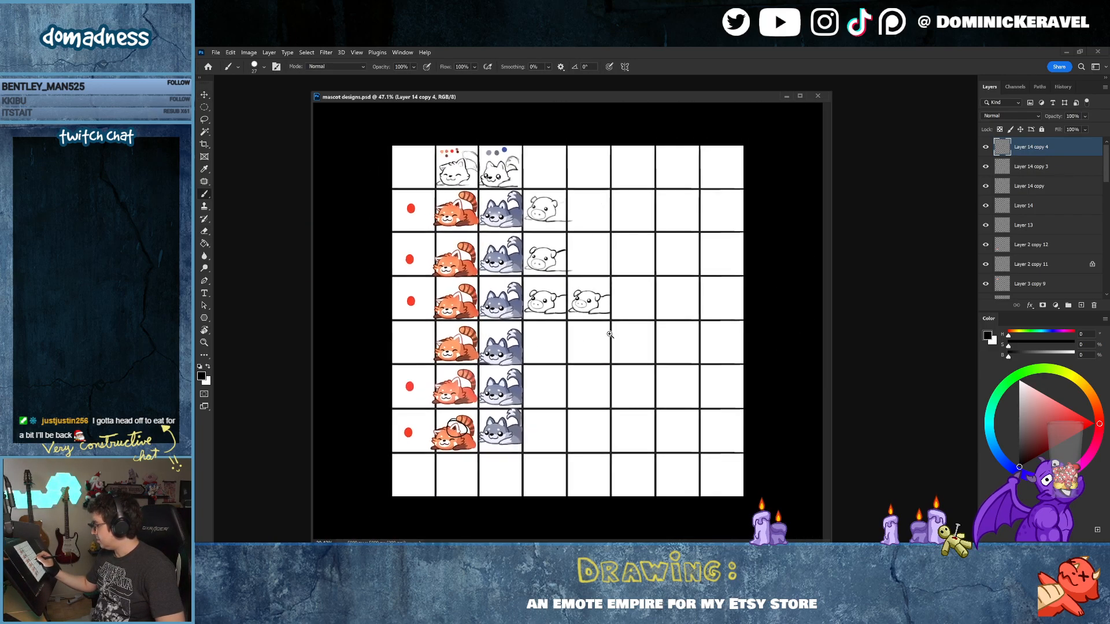
{"action": "key", "text": "v"}
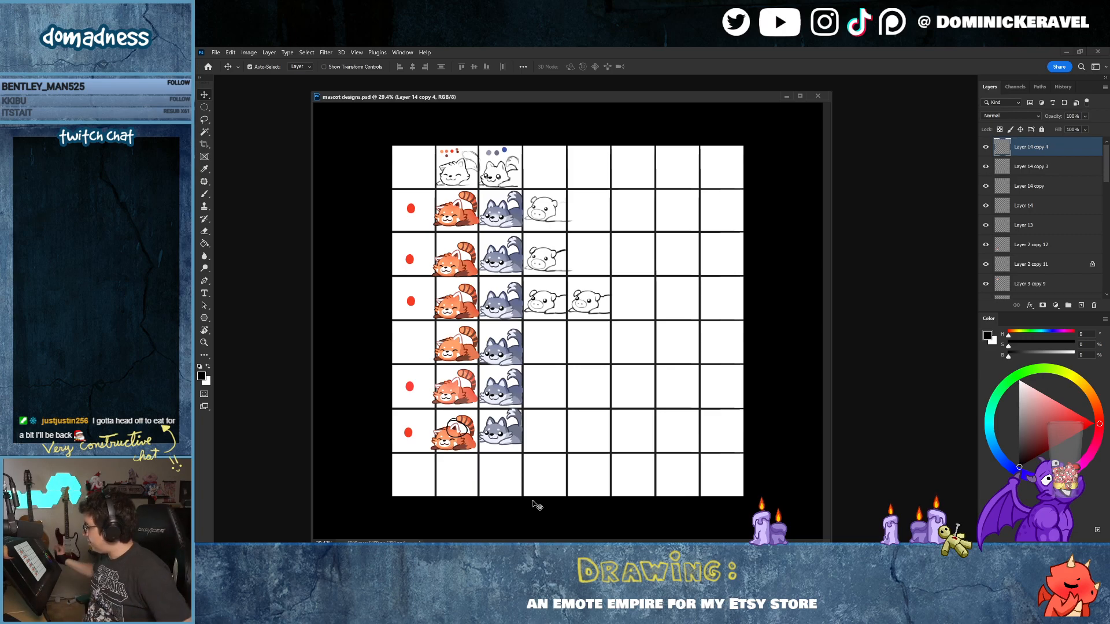
{"action": "left_click_drag", "start_coordinate": [676, 98], "coordinate": [672, 91]}
Step: Sketch a small smiling open mouth under the copied pig's snout with the Brush
{"action": "key", "text": "b"}
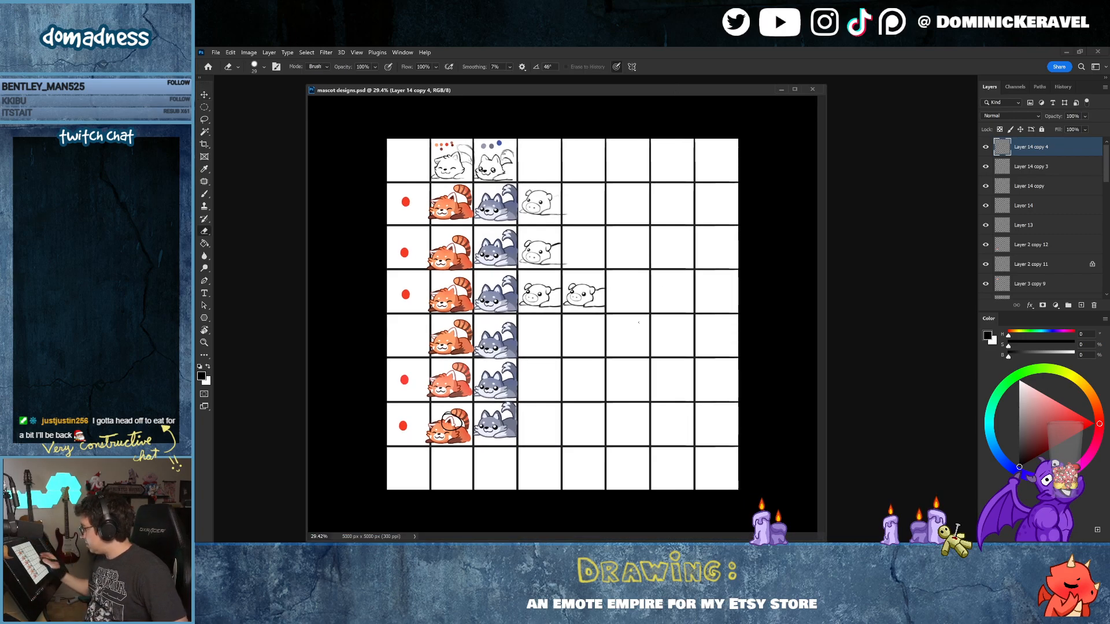
{"action": "left_click_drag", "start_coordinate": [593, 309], "coordinate": [611, 297]}
{"action": "key", "text": "b"}
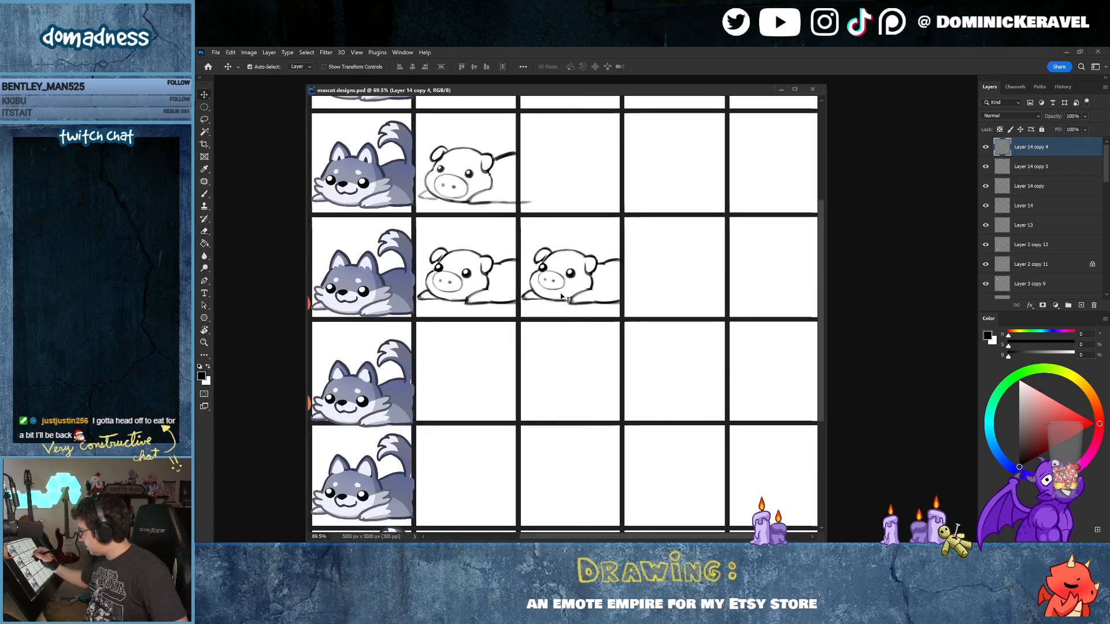
{"action": "key", "text": "b"}
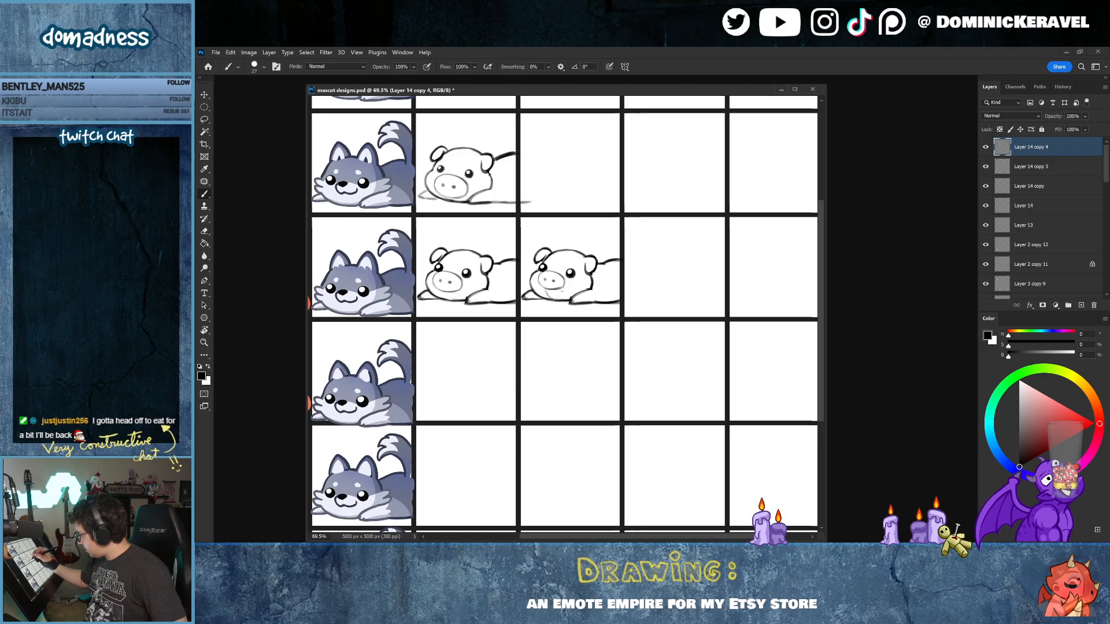
{"action": "mouse_move", "coordinate": [562, 290]}
{"action": "left_mouse_down"}
{"action": "mouse_move", "coordinate": [557, 300]}
{"action": "mouse_move", "coordinate": [588, 286]}
{"action": "mouse_move", "coordinate": [607, 368]}
{"action": "left_mouse_up"}
{"action": "left_click_drag", "start_coordinate": [589, 327], "coordinate": [615, 325]}
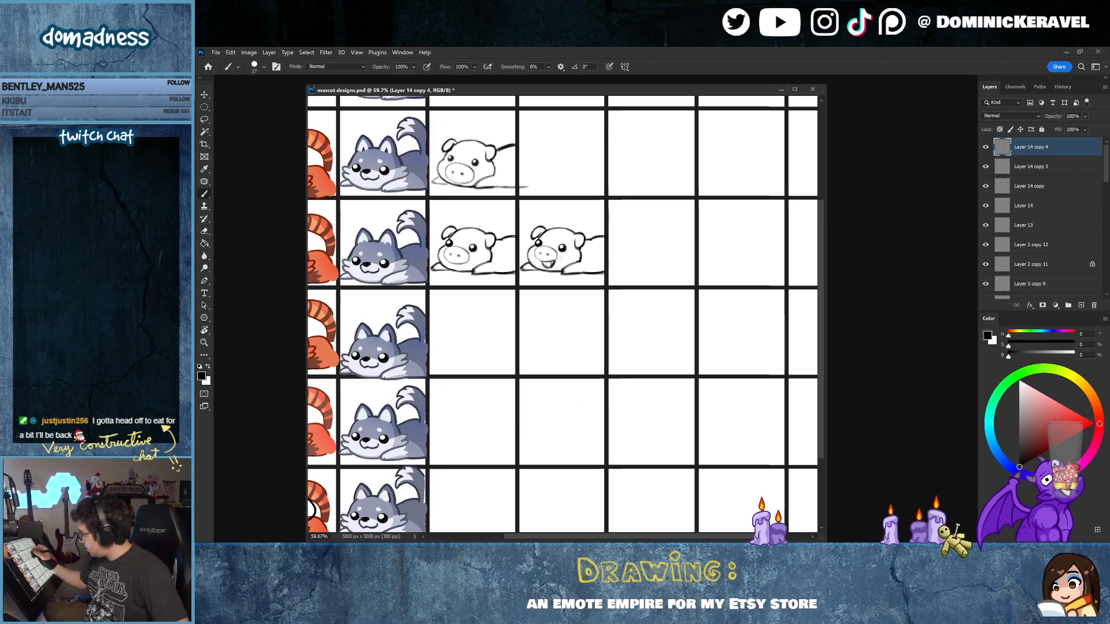
{"action": "left_click_drag", "start_coordinate": [601, 278], "coordinate": [568, 284]}
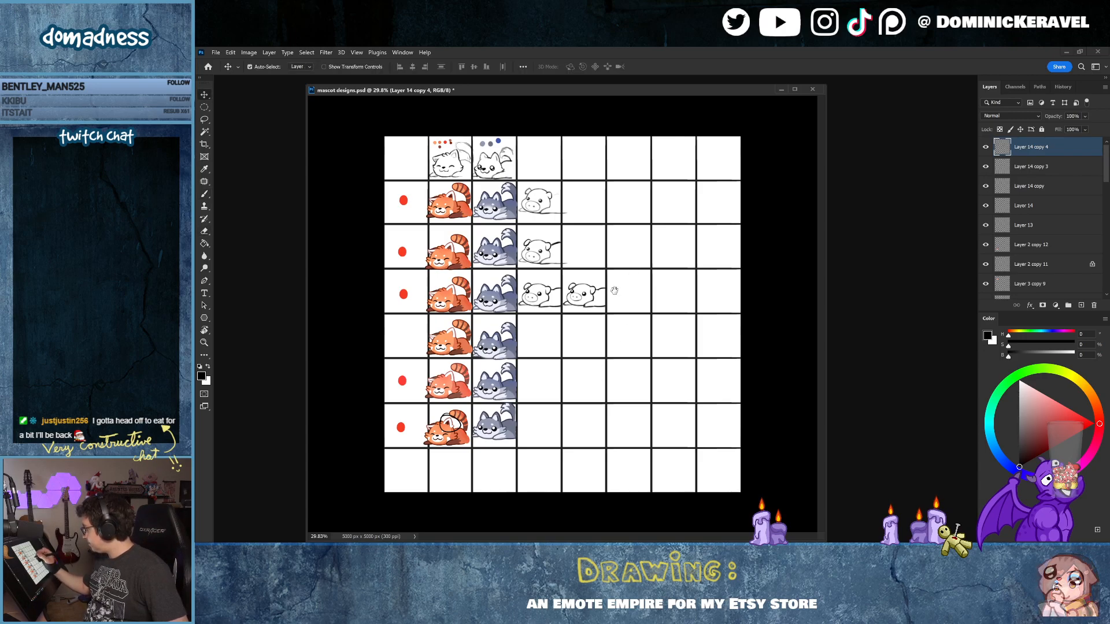
Step: Rework the small mouth beneath the copied pig's snout with the Eraser and Brush, and compare it within the whole grid
{"action": "left_click_drag", "start_coordinate": [614, 291], "coordinate": [653, 292]}
{"action": "key", "text": "e"}
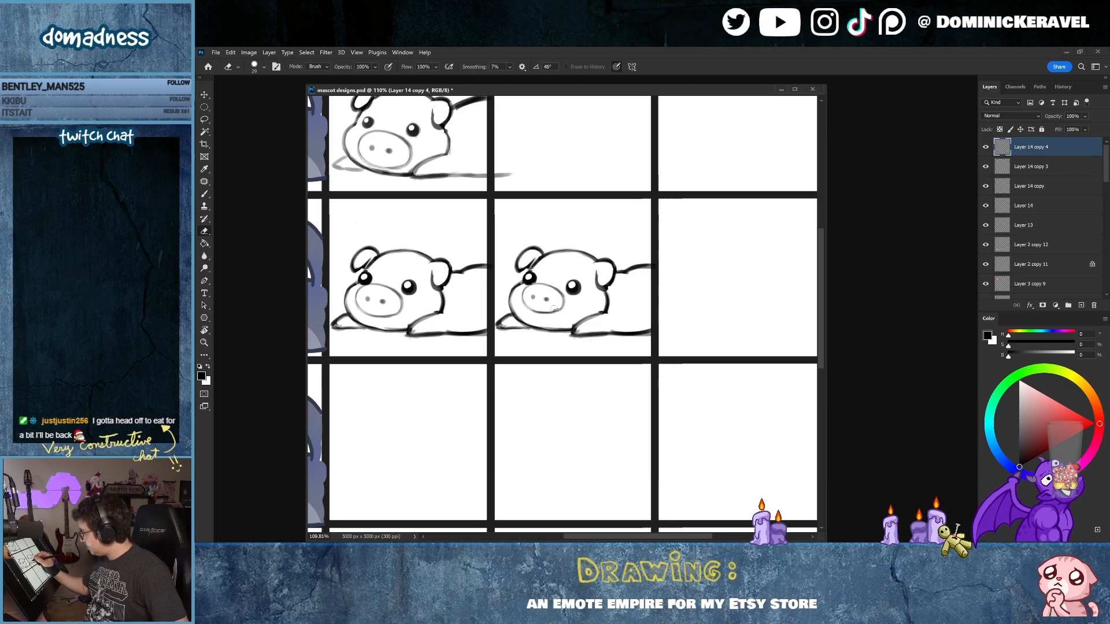
{"action": "key", "text": "b"}
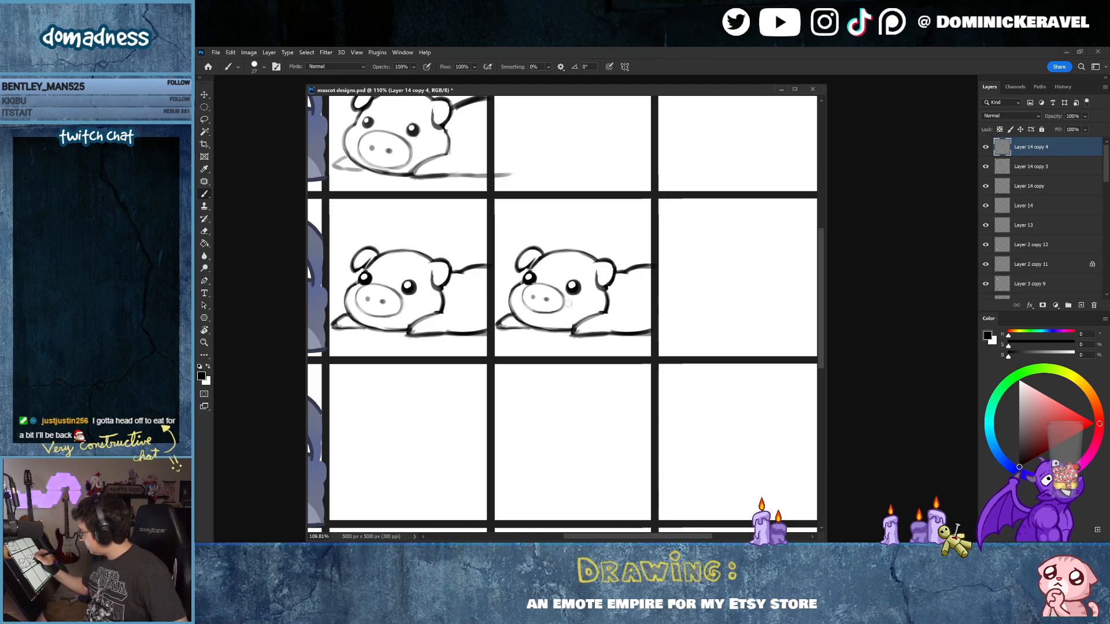
{"action": "mouse_move", "coordinate": [567, 304]}
{"action": "left_mouse_down"}
{"action": "mouse_move", "coordinate": [544, 315]}
{"action": "mouse_move", "coordinate": [553, 370]}
{"action": "left_mouse_up"}
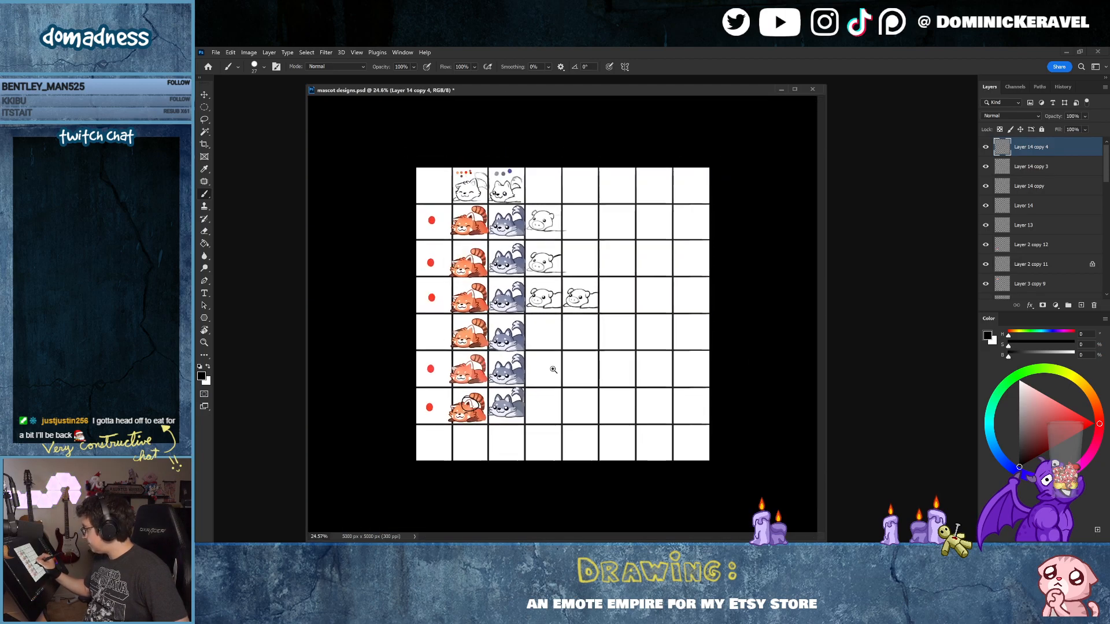
{"action": "left_click_drag", "start_coordinate": [581, 308], "coordinate": [602, 293]}
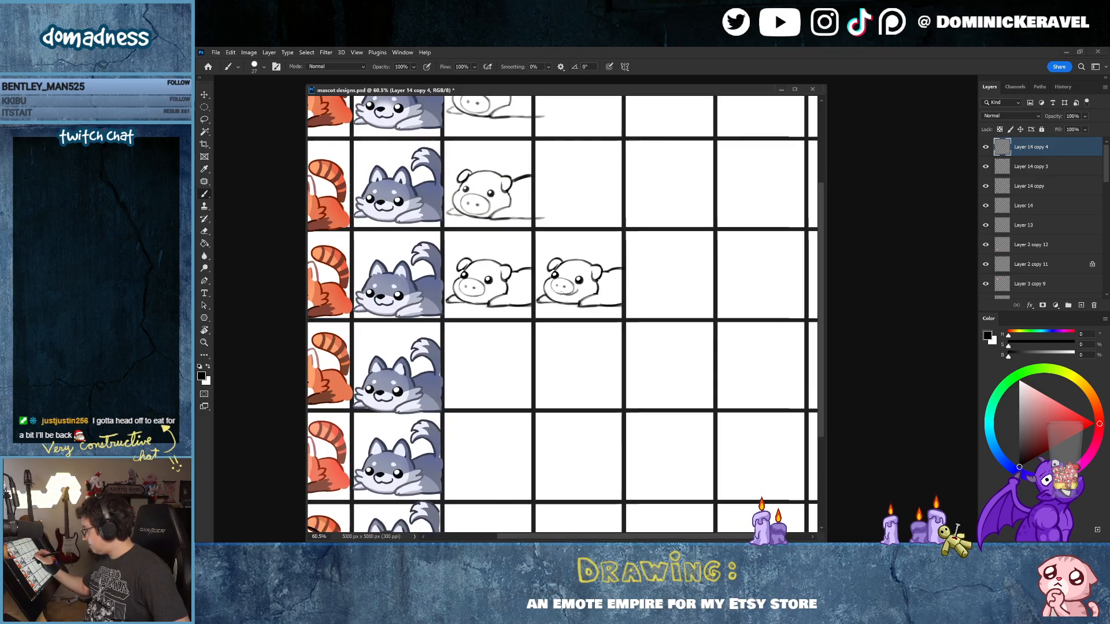
{"action": "left_click_drag", "start_coordinate": [559, 292], "coordinate": [548, 422]}
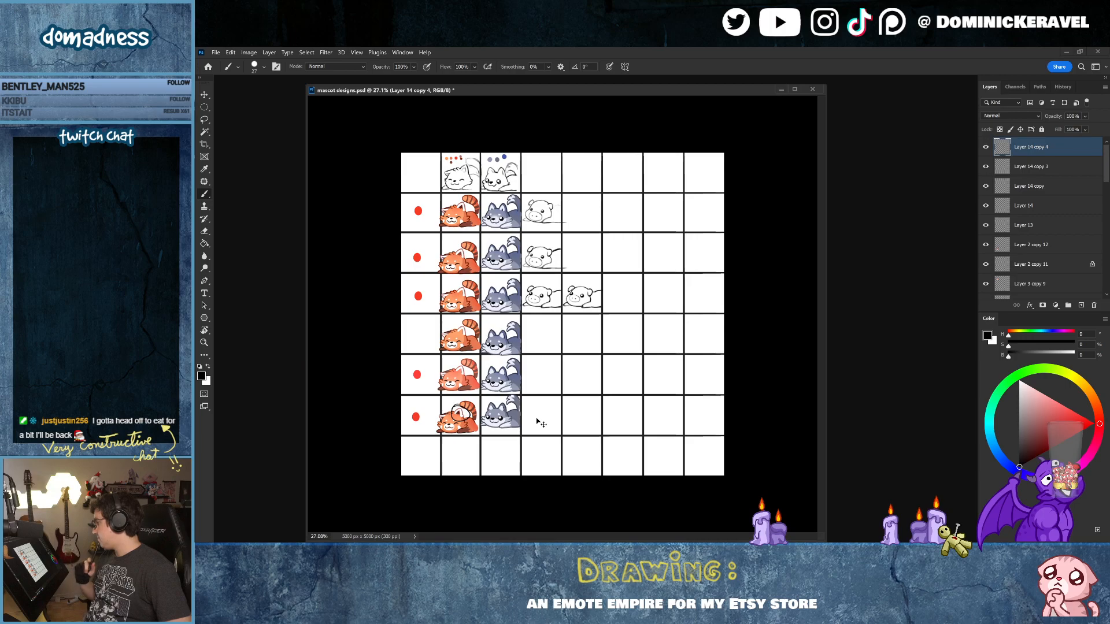
Step: Duplicate the copied pig sketch into the next empty cell of the same row
{"action": "key", "text": "v"}
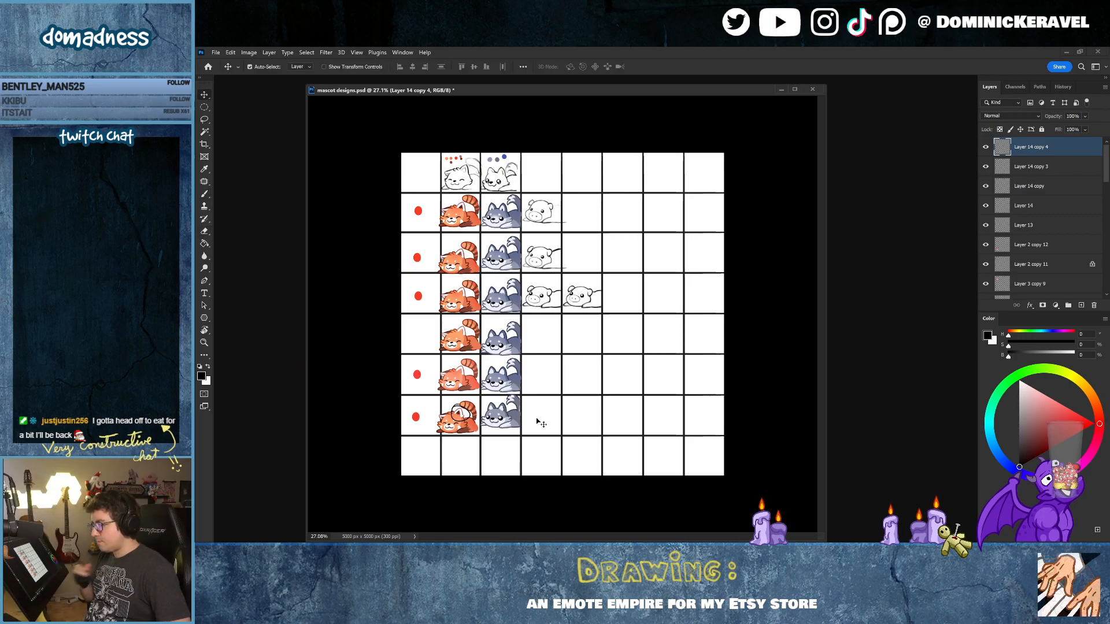
{"action": "left_click", "coordinate": [615, 289]}
{"action": "left_click_drag", "start_coordinate": [604, 303], "coordinate": [625, 267]}
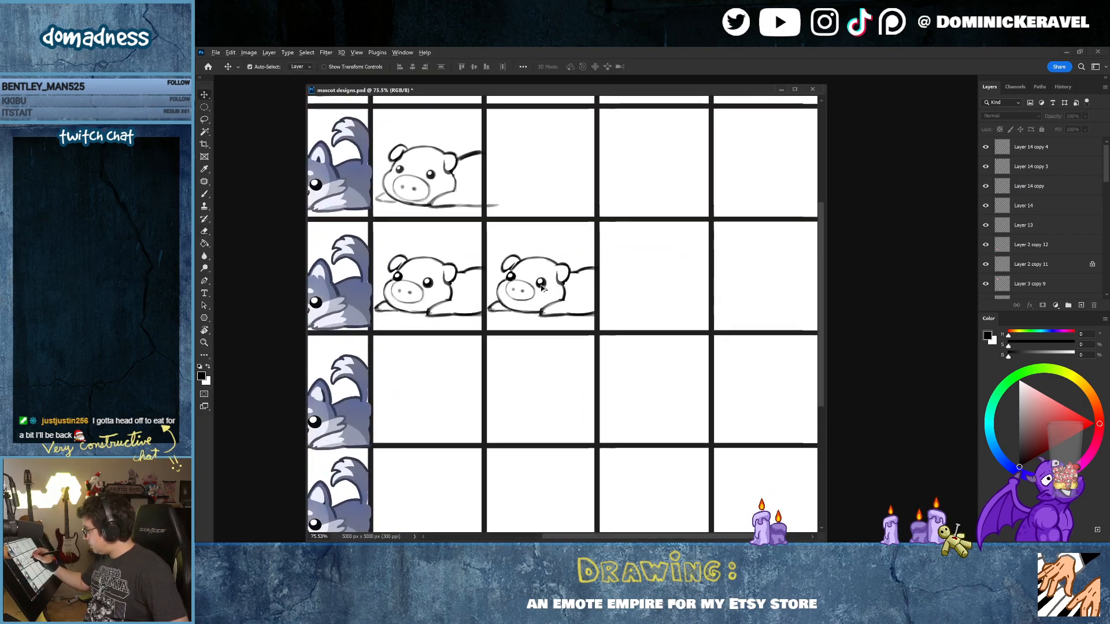
{"action": "left_click_drag", "start_coordinate": [544, 284], "coordinate": [649, 284]}
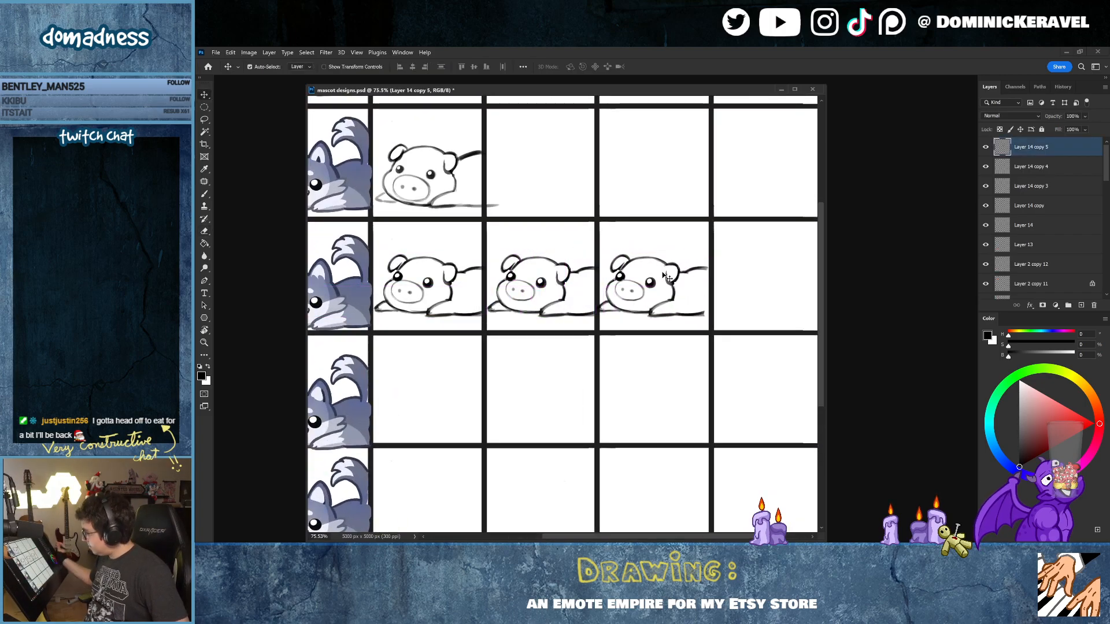
Step: Lasso and adjust part of the third pig's face, and clear the selection
{"action": "scroll", "coordinate": [664, 276], "scroll_direction": "up", "scroll_amount": 3}
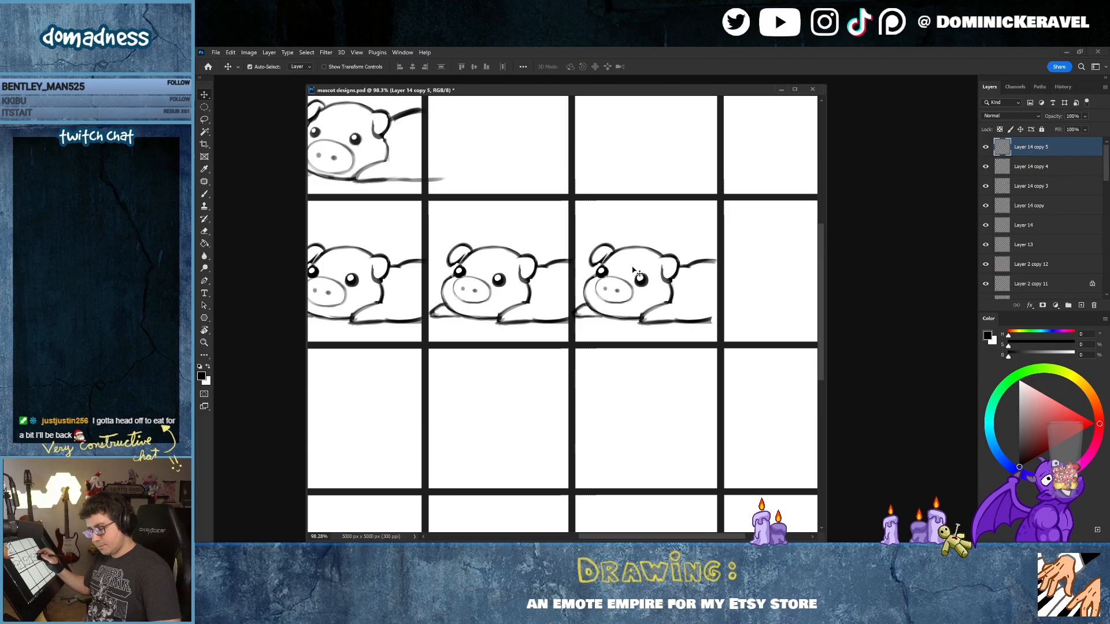
{"action": "key", "text": "l"}
{"action": "mouse_move", "coordinate": [625, 275]}
{"action": "left_mouse_down"}
{"action": "mouse_move", "coordinate": [619, 300]}
{"action": "mouse_move", "coordinate": [643, 312]}
{"action": "mouse_move", "coordinate": [631, 271]}
{"action": "left_mouse_up"}
{"action": "scroll", "coordinate": [634, 273], "scroll_direction": "down", "scroll_amount": 3}
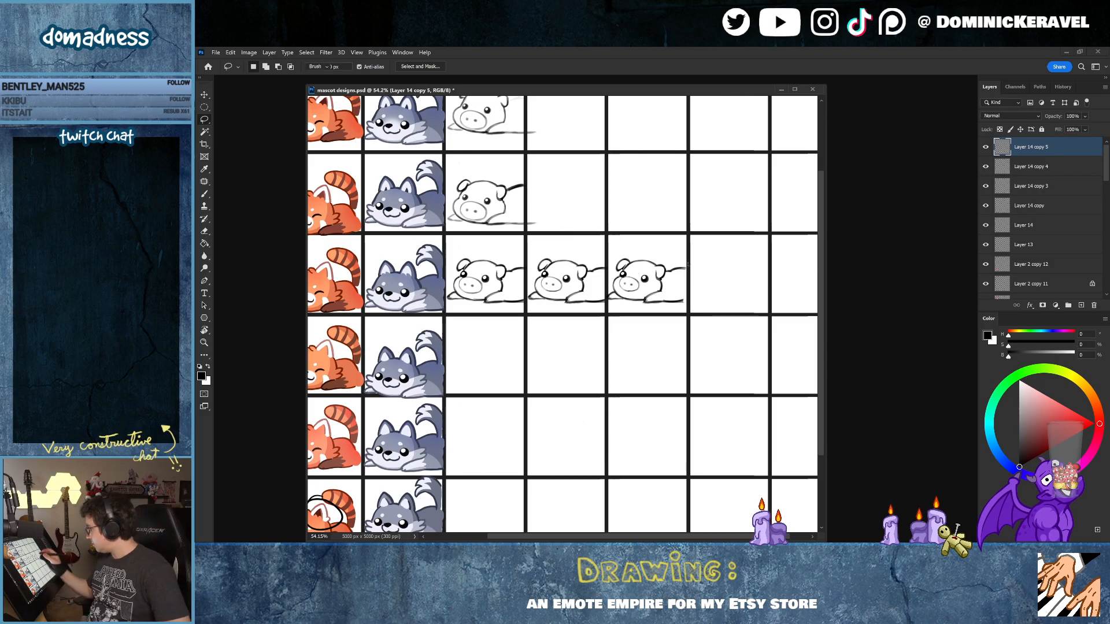
{"action": "key", "text": "ctrl+d"}
Step: Brush a short smile line beneath the third pig's snout and compare it within the whole grid
{"action": "key", "text": "b"}
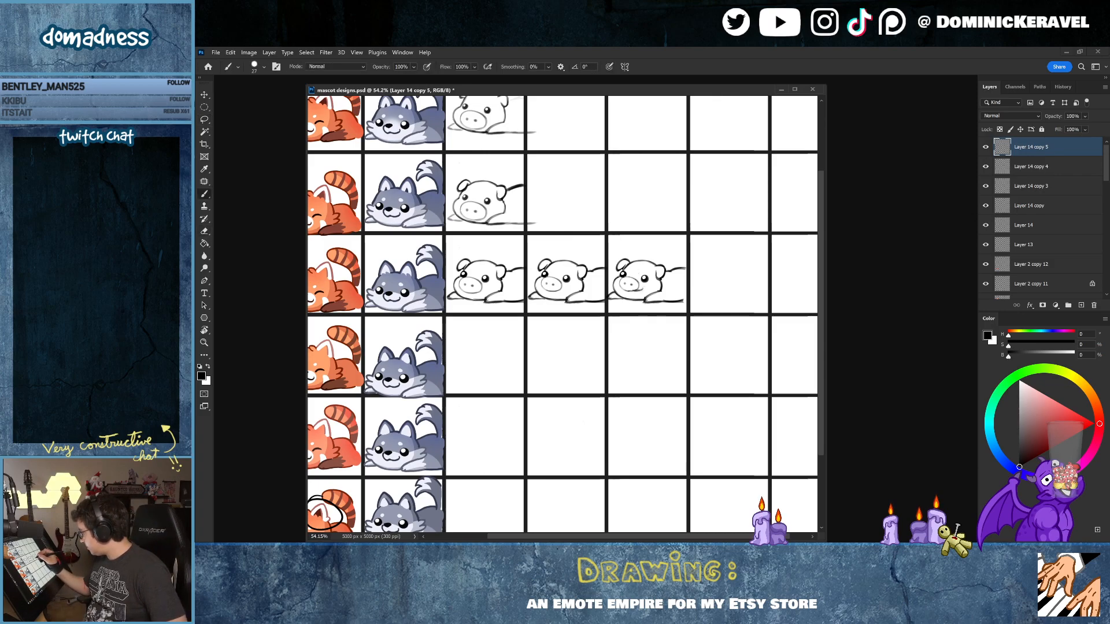
{"action": "scroll", "coordinate": [648, 295], "scroll_direction": "down", "scroll_amount": 5}
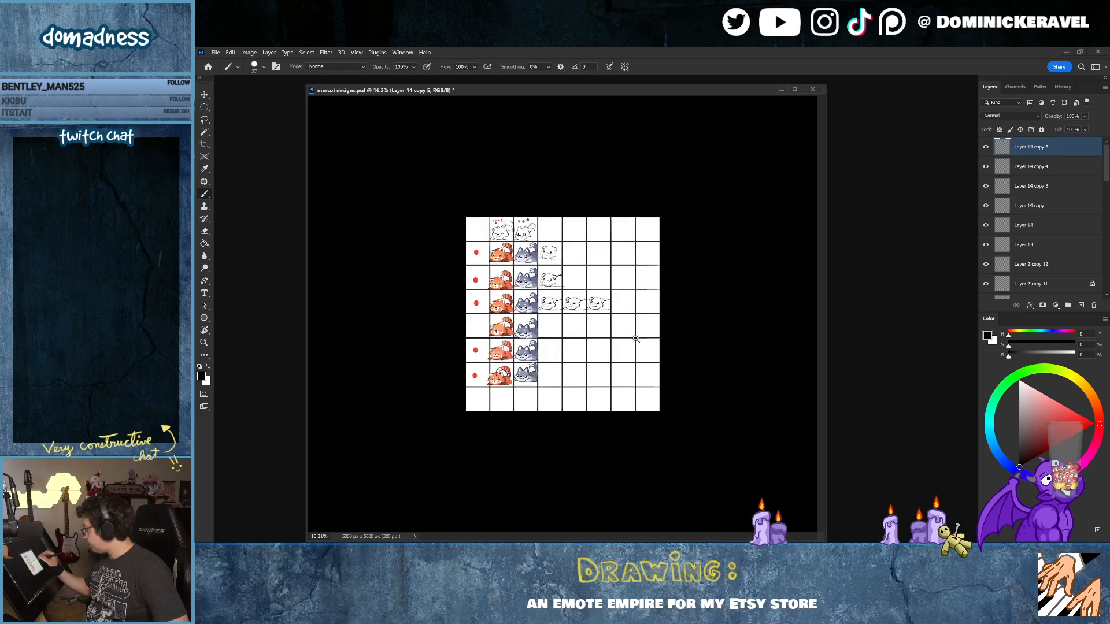
{"action": "scroll", "coordinate": [601, 333], "scroll_direction": "up", "scroll_amount": 6}
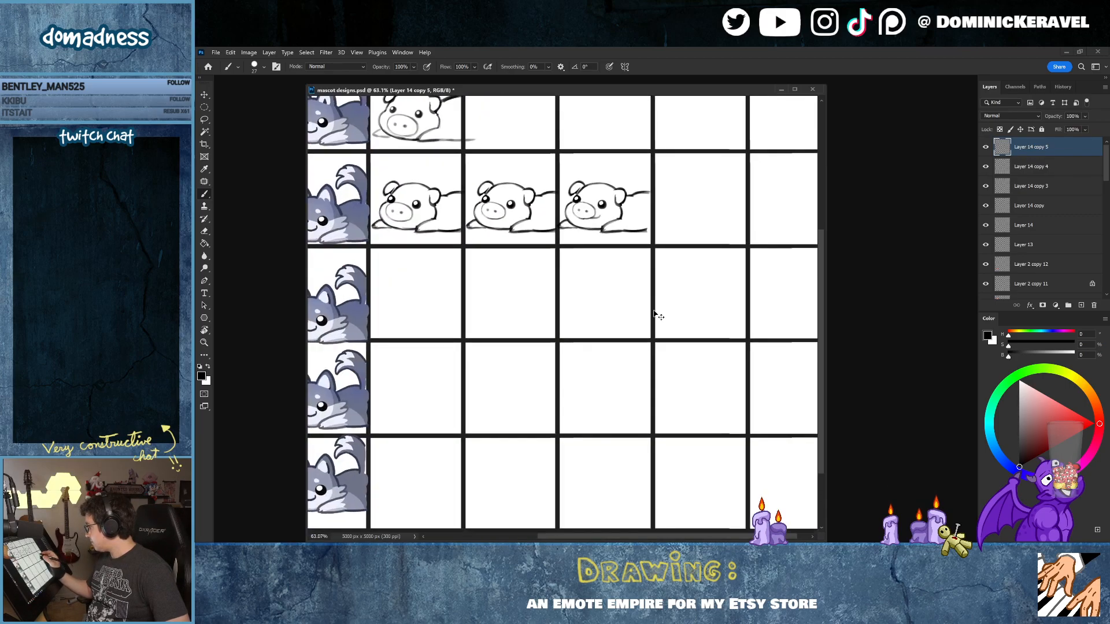
{"action": "scroll", "coordinate": [590, 289], "scroll_direction": "down", "scroll_amount": 3}
{"action": "scroll", "coordinate": [579, 319], "scroll_direction": "down", "scroll_amount": 4}
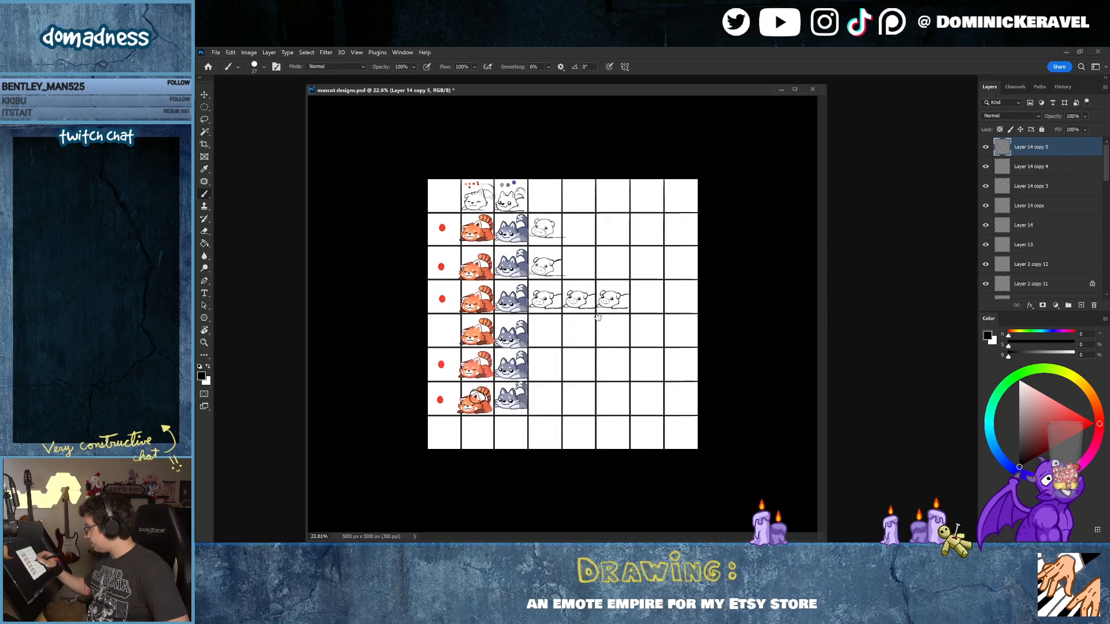
{"action": "key", "text": "v"}
{"action": "scroll", "coordinate": [638, 302], "scroll_direction": "up", "scroll_amount": 6}
{"action": "key", "text": "e"}
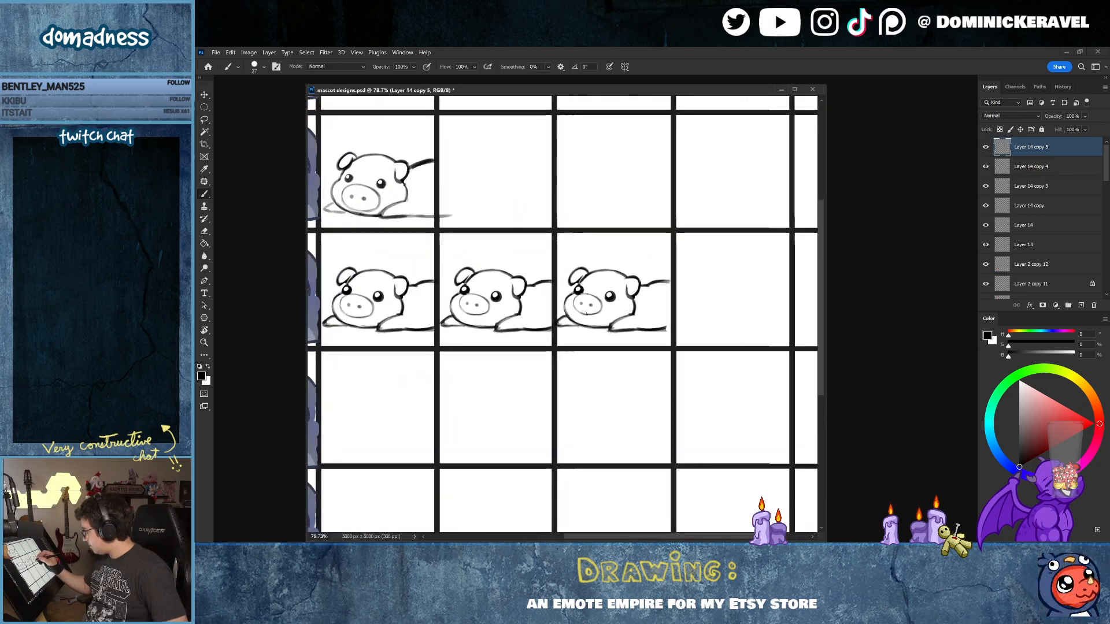
Step: Sketch an open laughing mouth under the third pig's snout, clean its edges with the Eraser, and check it within the whole grid
{"action": "key", "text": "b"}
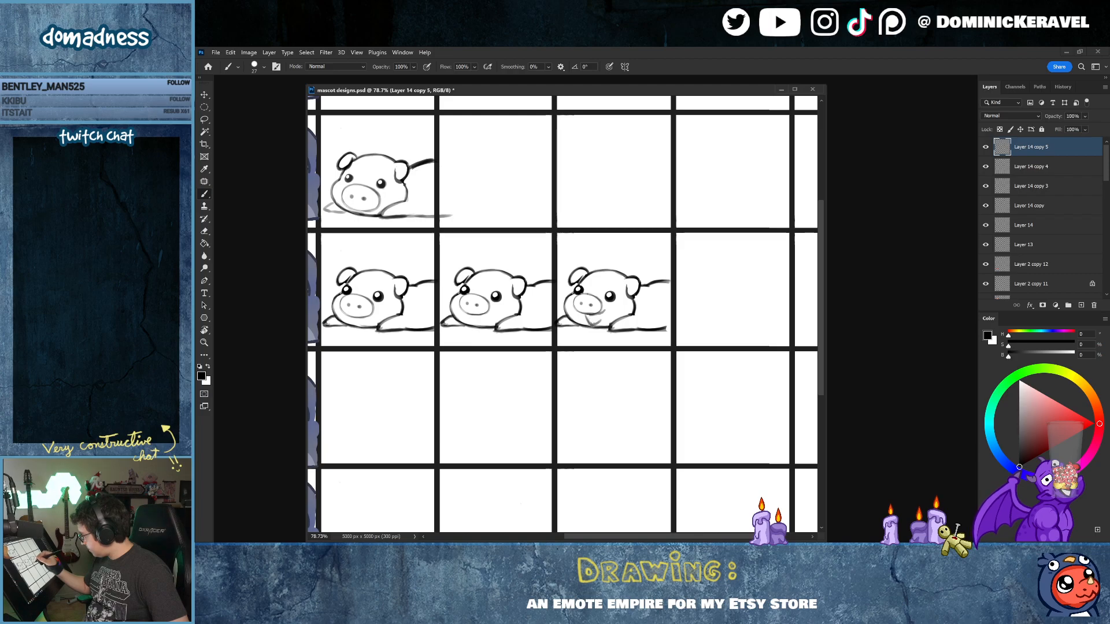
{"action": "left_click_drag", "start_coordinate": [588, 317], "coordinate": [603, 314]}
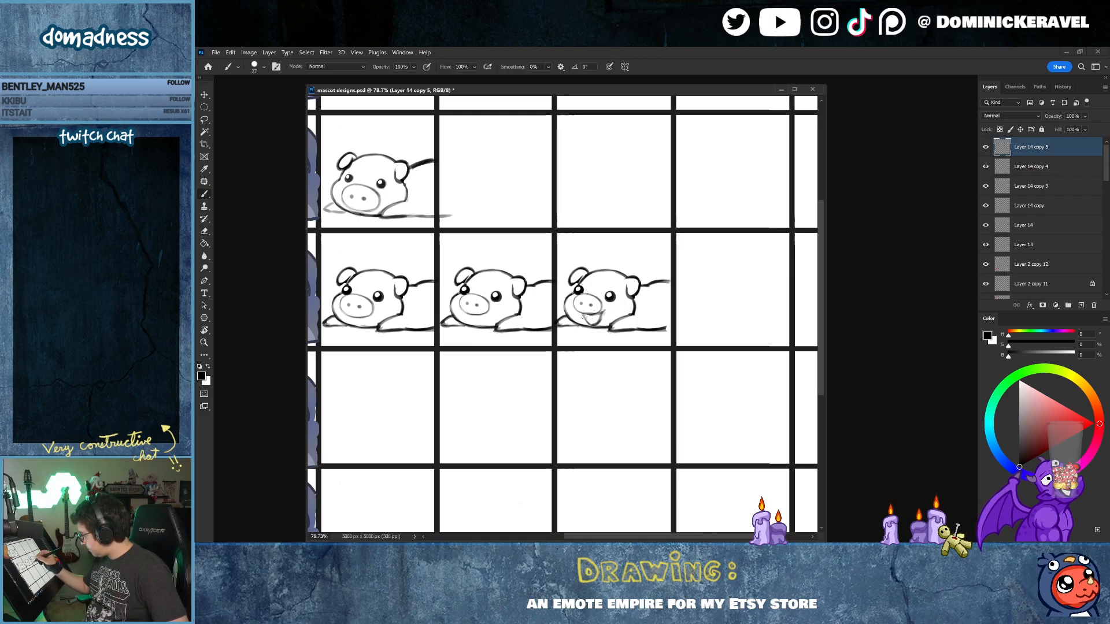
{"action": "key", "text": "e"}
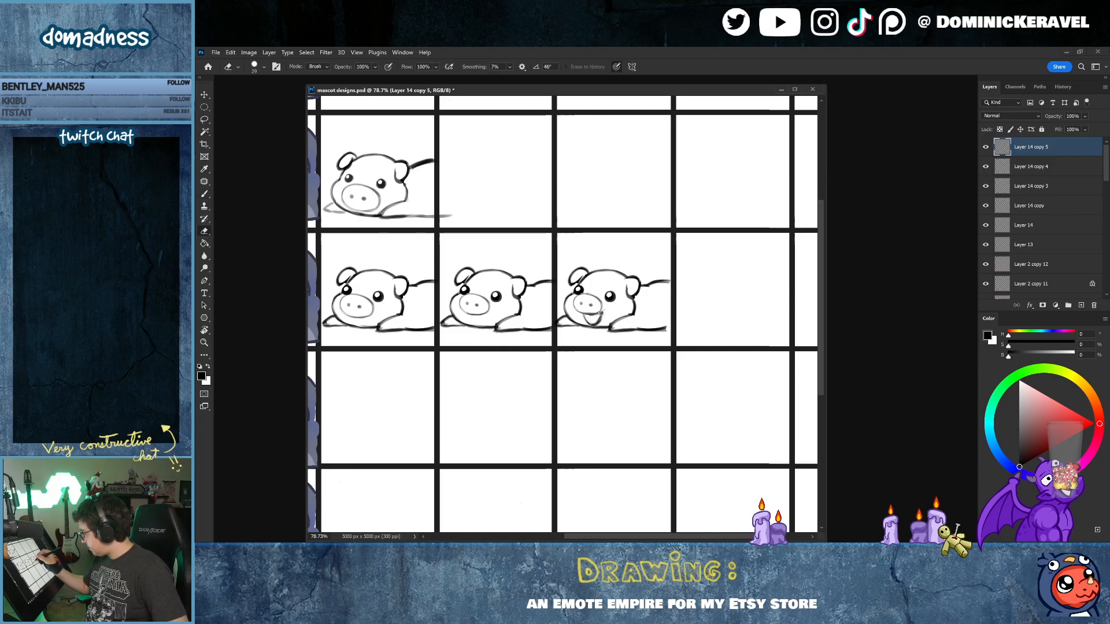
{"action": "key", "text": "b"}
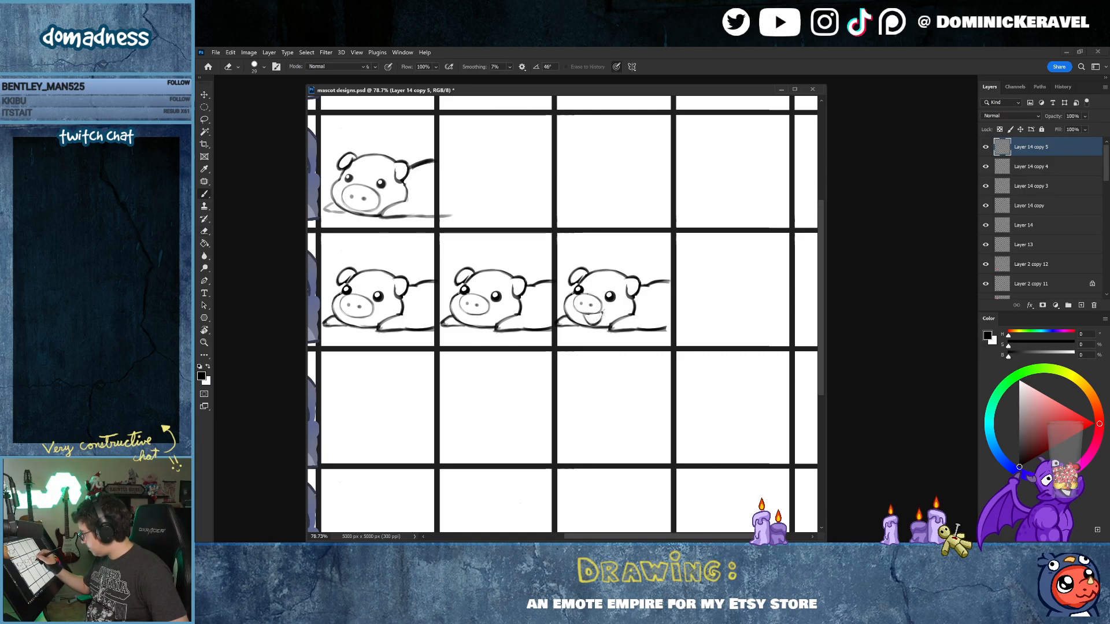
{"action": "key", "text": "e"}
{"action": "left_click_drag", "start_coordinate": [640, 313], "coordinate": [570, 312]}
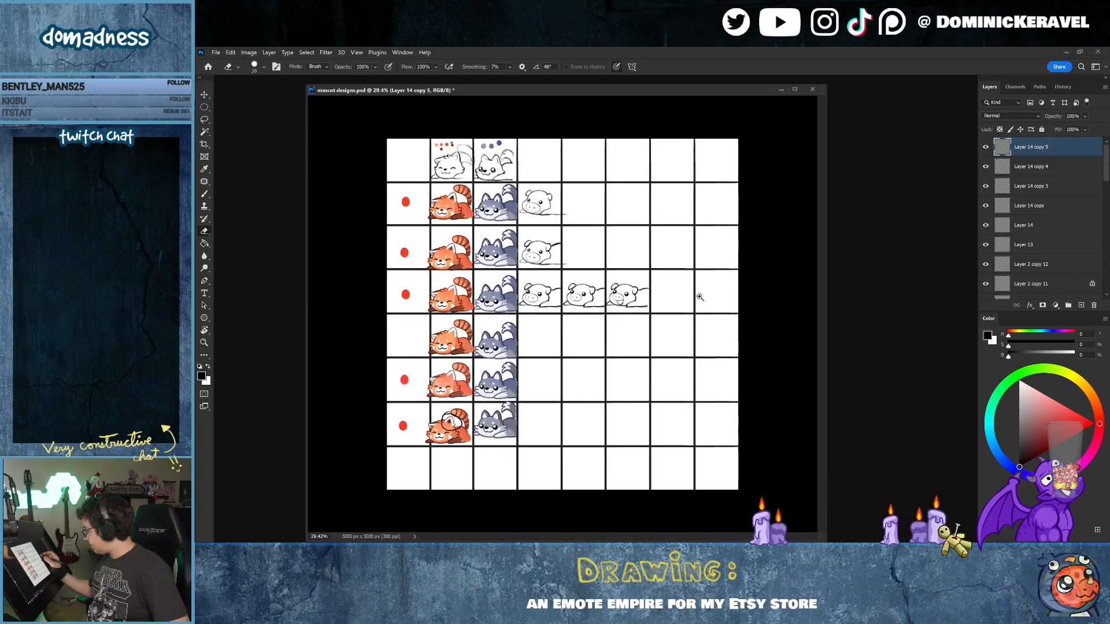
{"action": "key", "text": "b"}
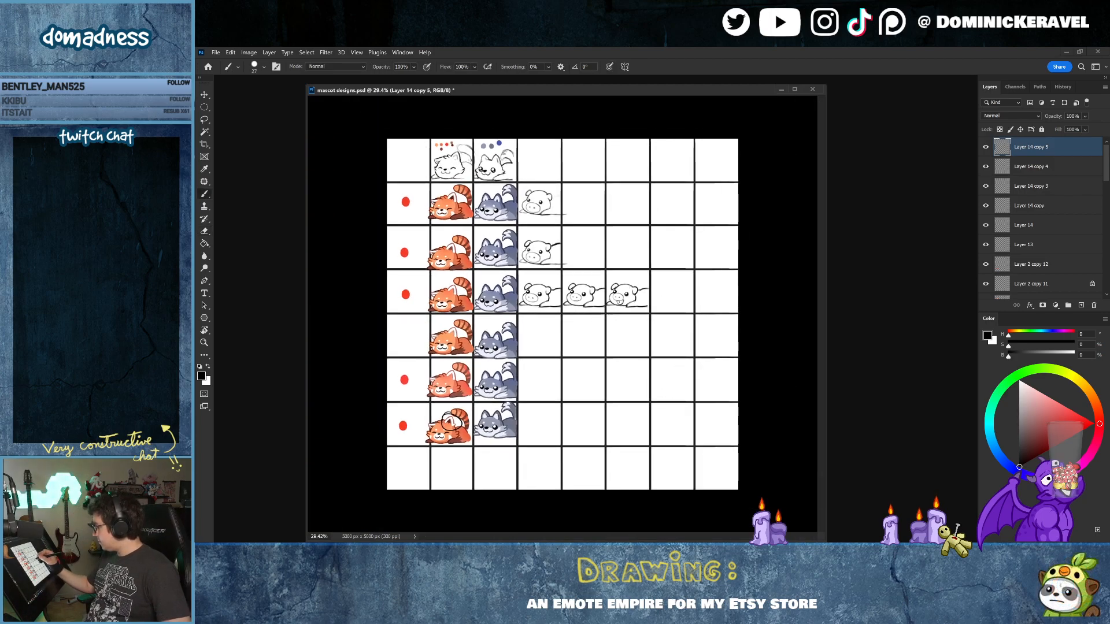
{"action": "key", "text": "v"}
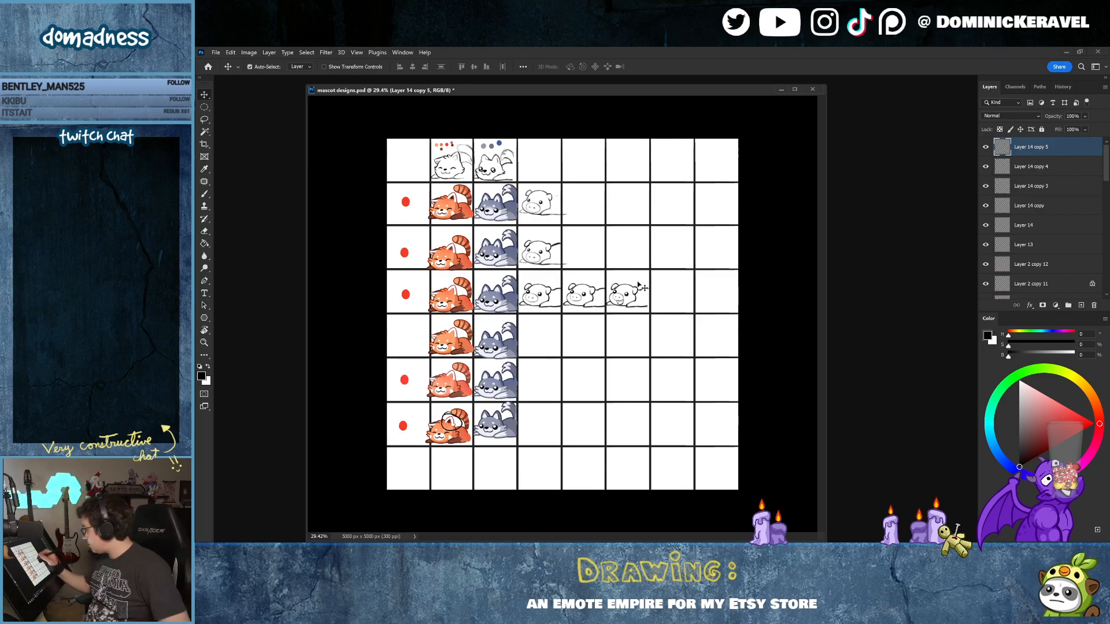
Step: Erase the third pig's round eyes and brush in curved, happily closed eyes
{"action": "key", "text": "e"}
{"action": "scroll", "coordinate": [641, 287], "scroll_direction": "up", "scroll_amount": 4}
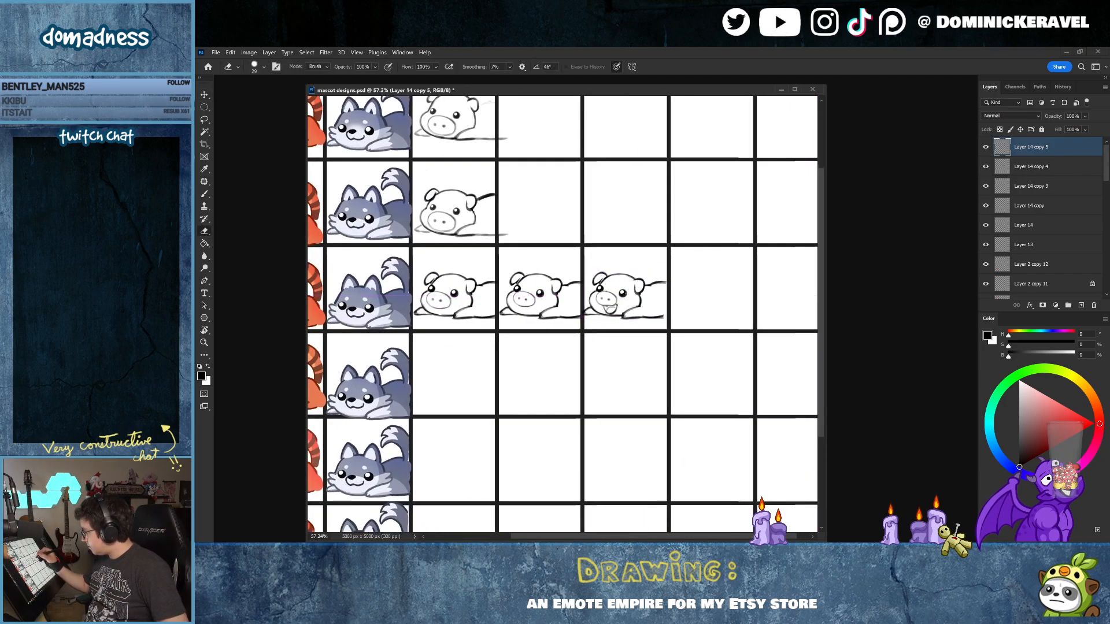
{"action": "left_click_drag", "start_coordinate": [625, 291], "coordinate": [628, 296]}
{"action": "key", "text": "b"}
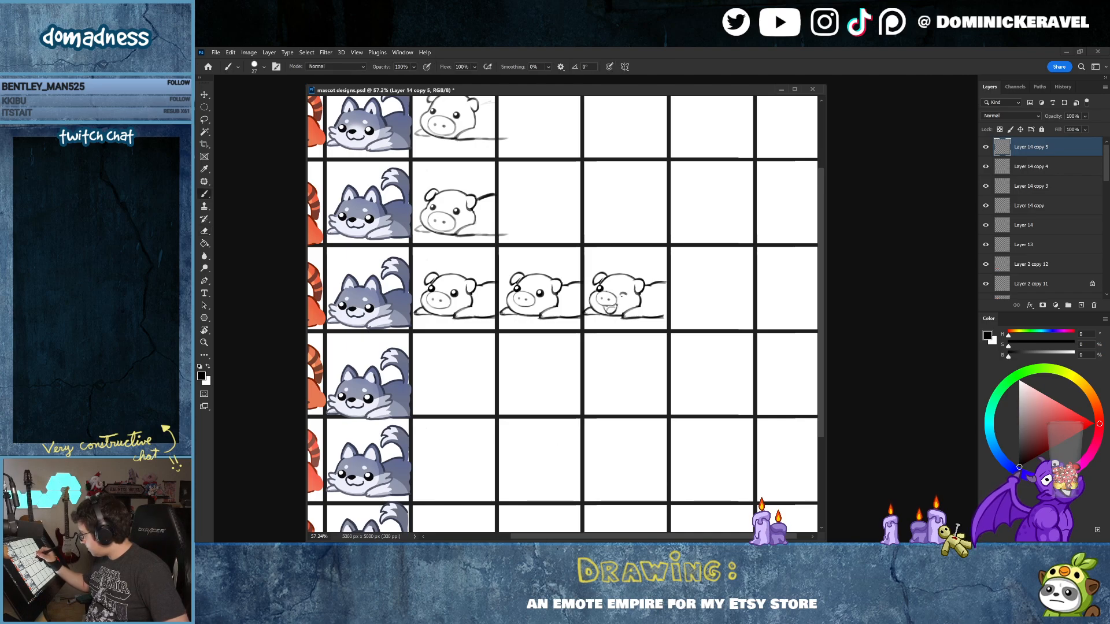
{"action": "key", "text": "e"}
{"action": "left_click_drag", "start_coordinate": [599, 286], "coordinate": [601, 286]}
{"action": "key", "text": "b"}
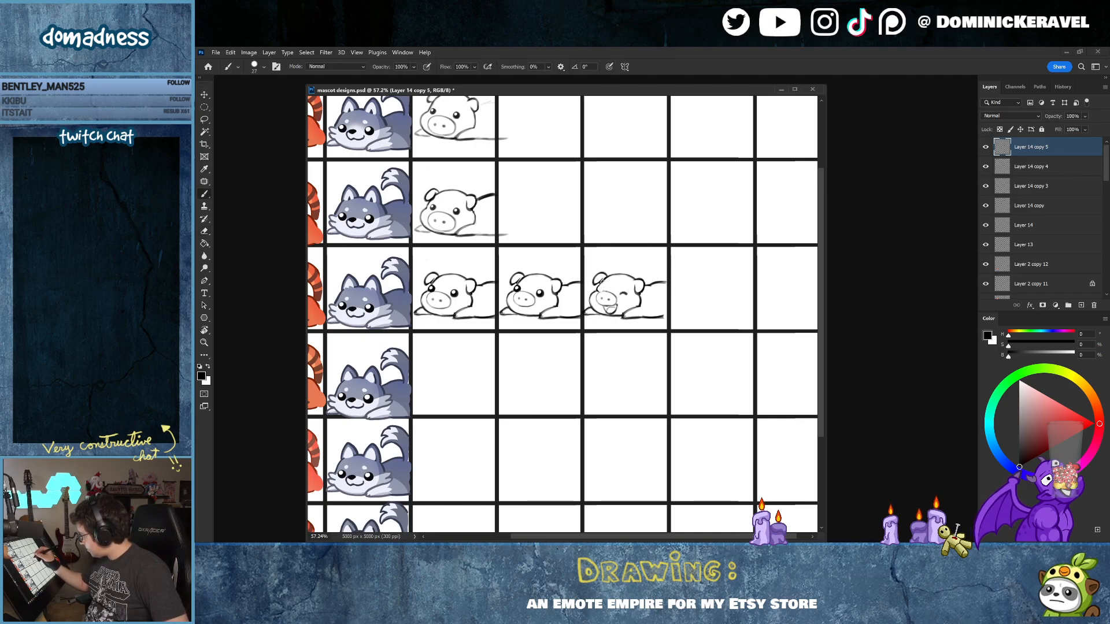
Step: Refine the third pig's closed-eye lines by alternating Eraser and Brush strokes
{"action": "key", "text": "e"}
{"action": "key", "text": "b"}
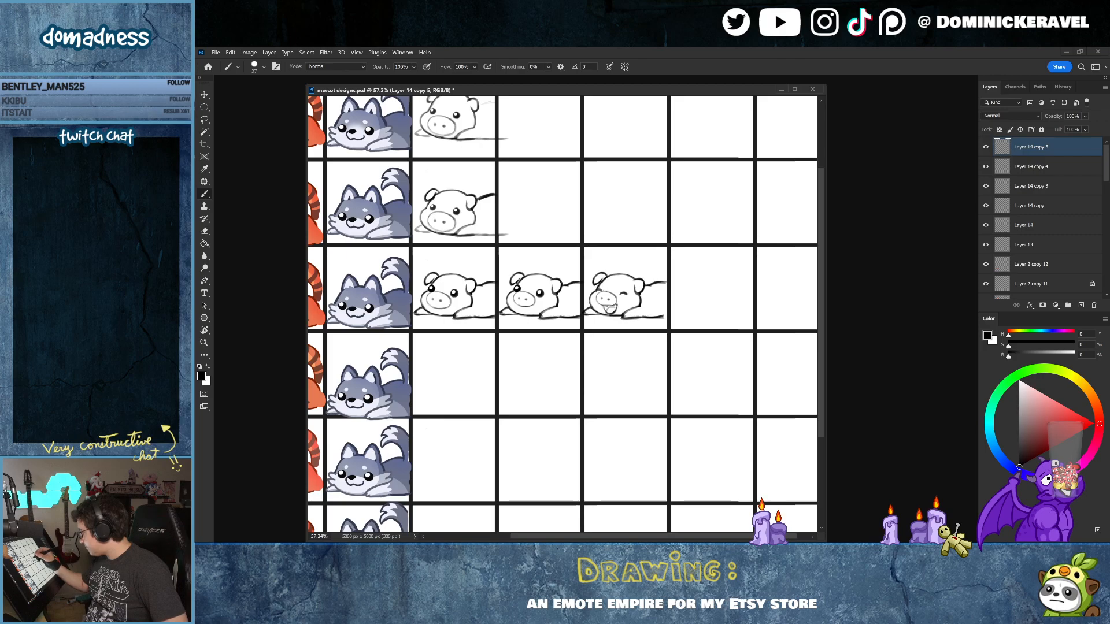
{"action": "key", "text": "e"}
{"action": "key", "text": "b"}
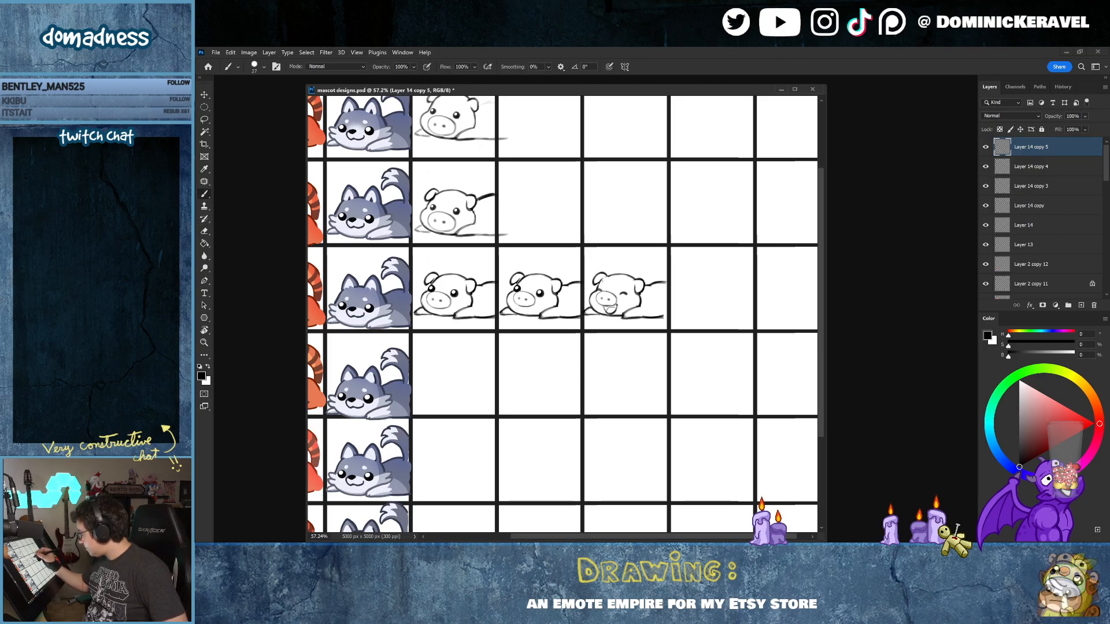
{"action": "key", "text": "e"}
{"action": "key", "text": "b"}
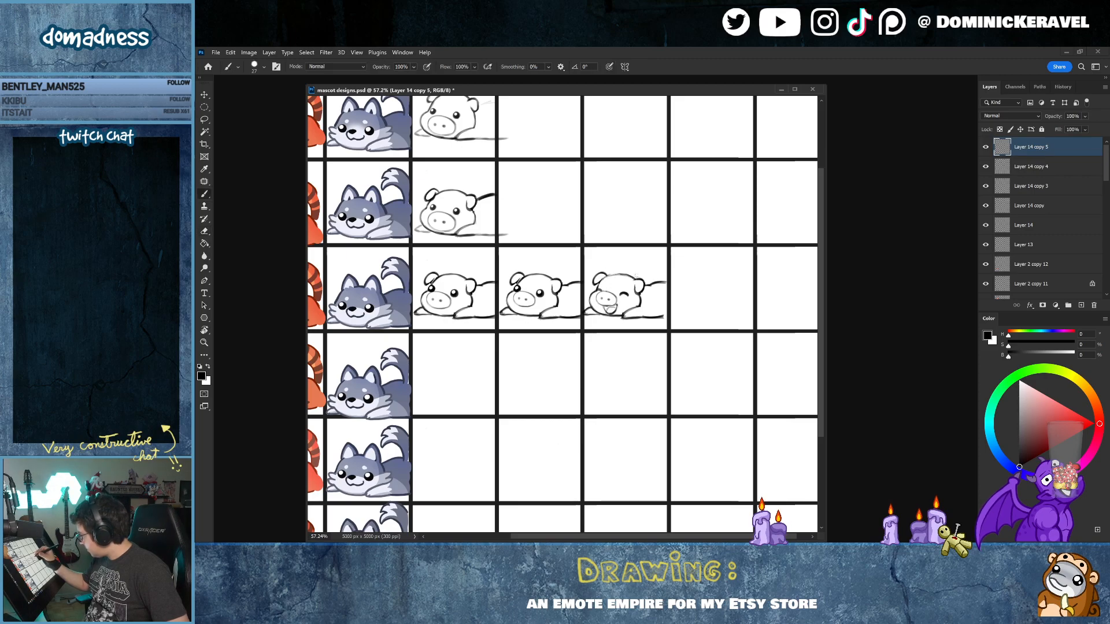
Step: Erase and redraw parts of the third pig's forehead and head outline
{"action": "key", "text": "e"}
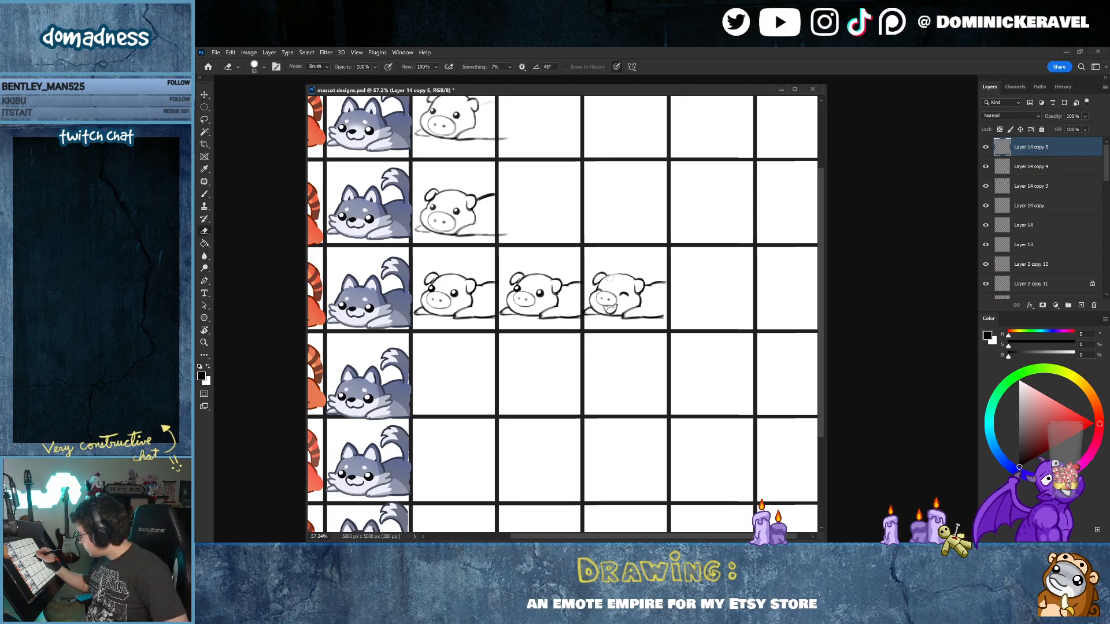
{"action": "key", "text": "b"}
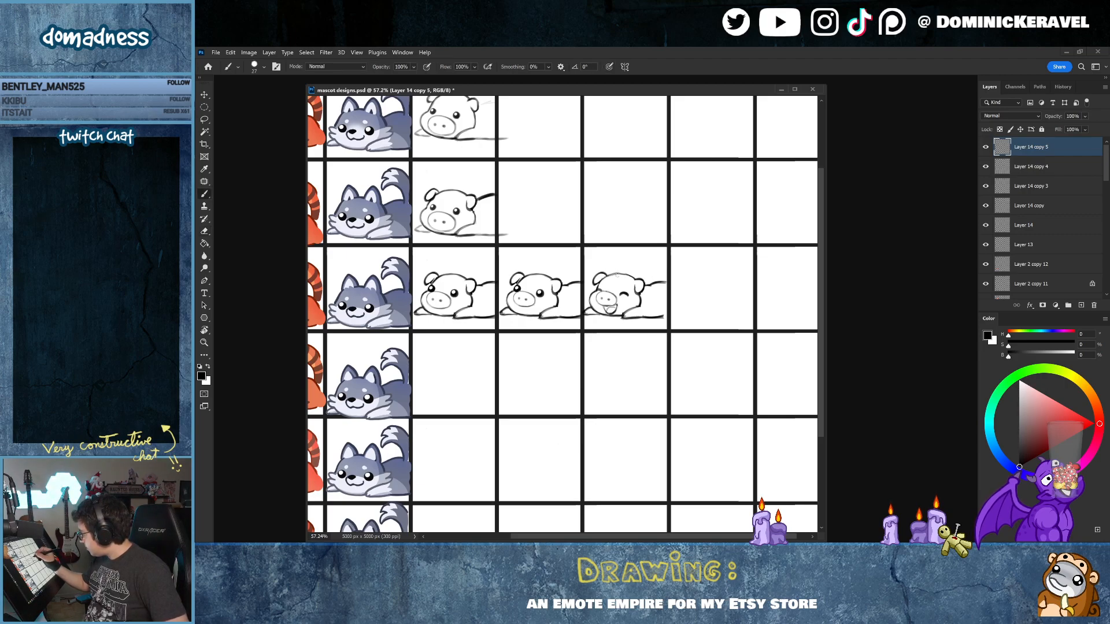
{"action": "key", "text": "e"}
{"action": "key", "text": "b"}
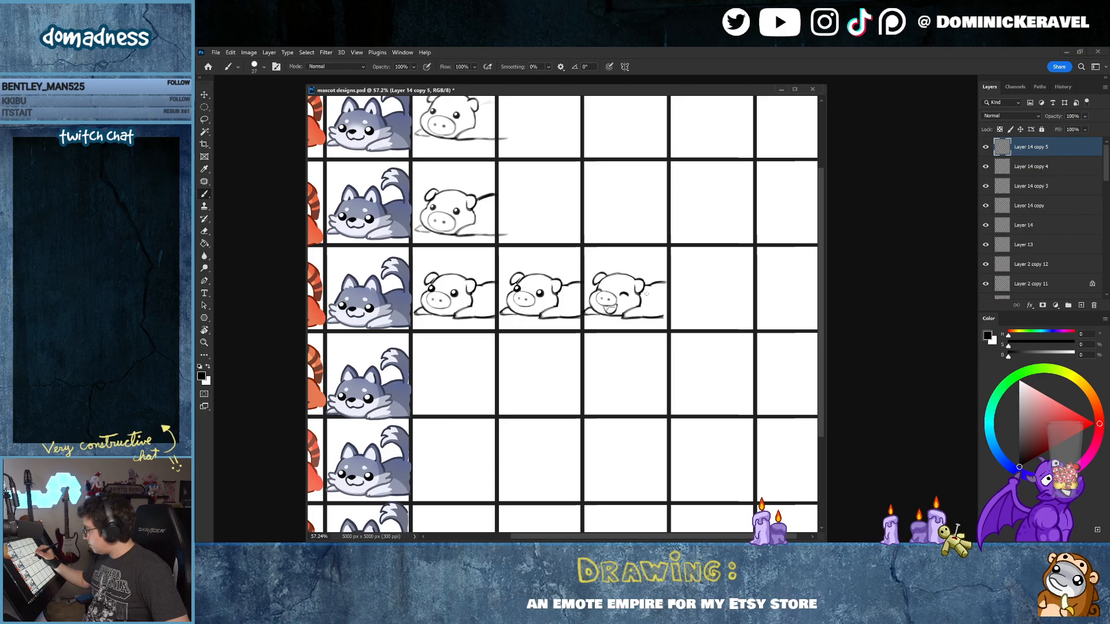
{"action": "key", "text": "e"}
{"action": "key", "text": "b"}
Step: Touch up the remaining lines of the laughing pig with the Eraser and Brush
{"action": "left_click_drag", "start_coordinate": [662, 277], "coordinate": [676, 280]}
{"action": "key", "text": "e"}
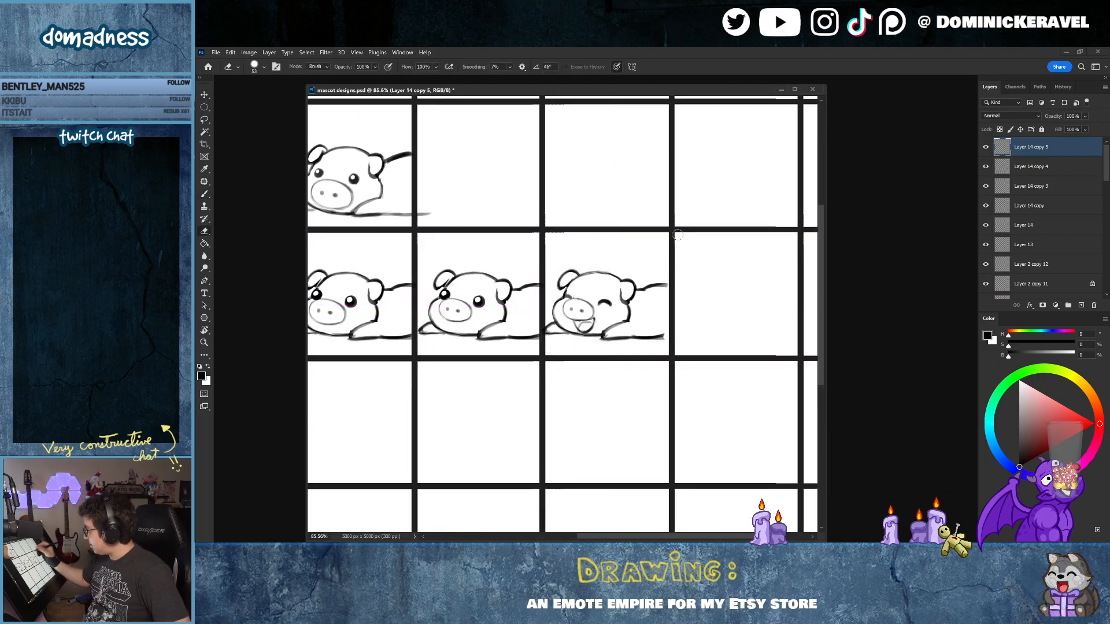
{"action": "key", "text": "b"}
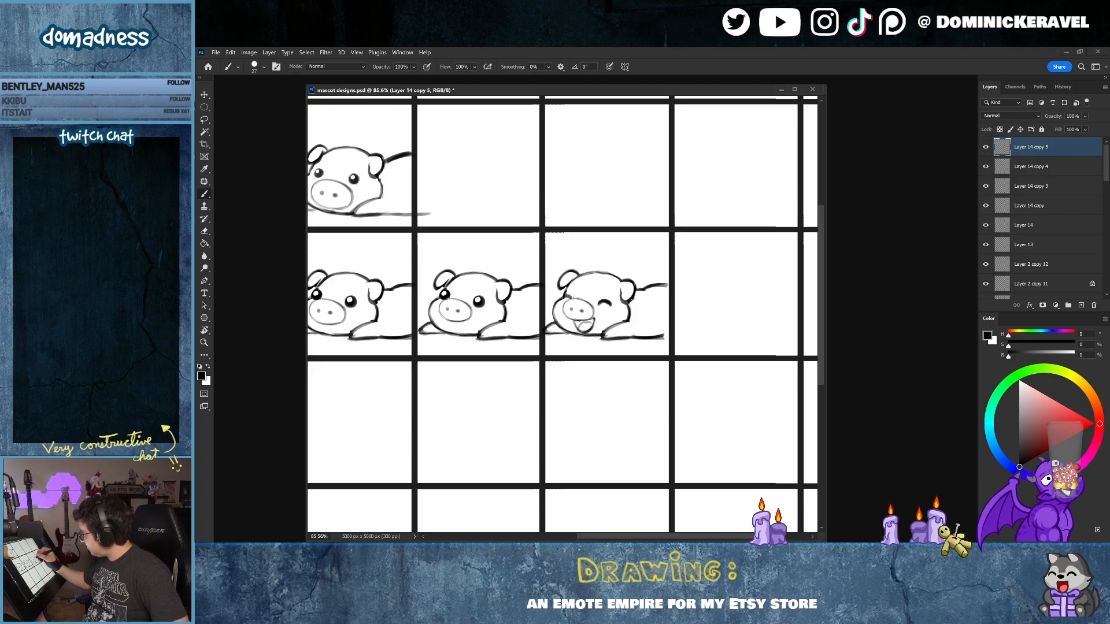
{"action": "key", "text": "e"}
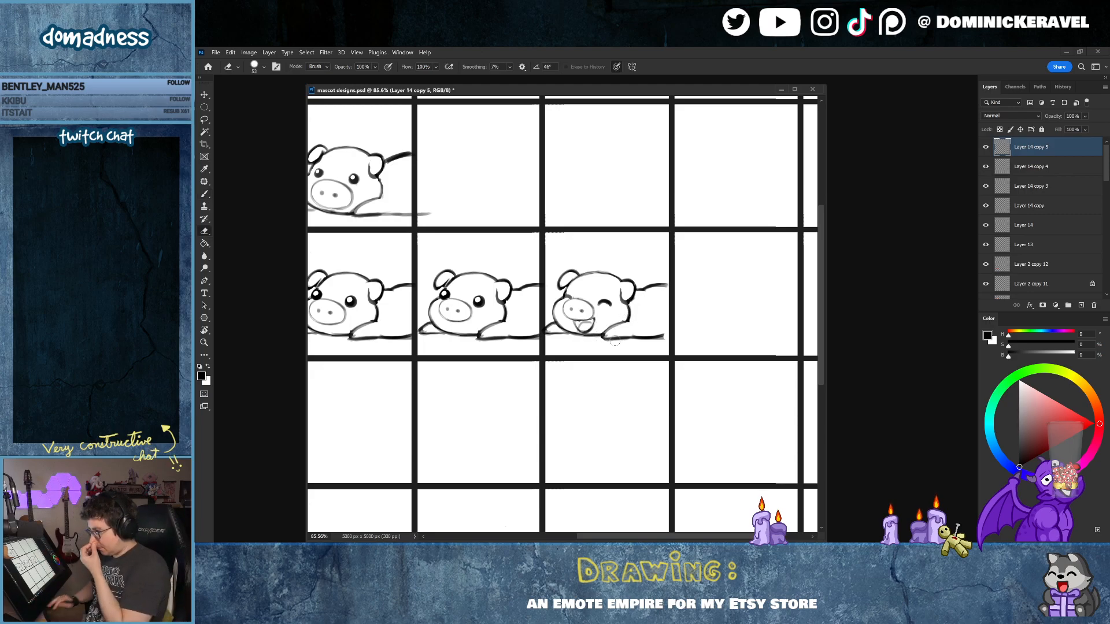
{"action": "key", "text": "v"}
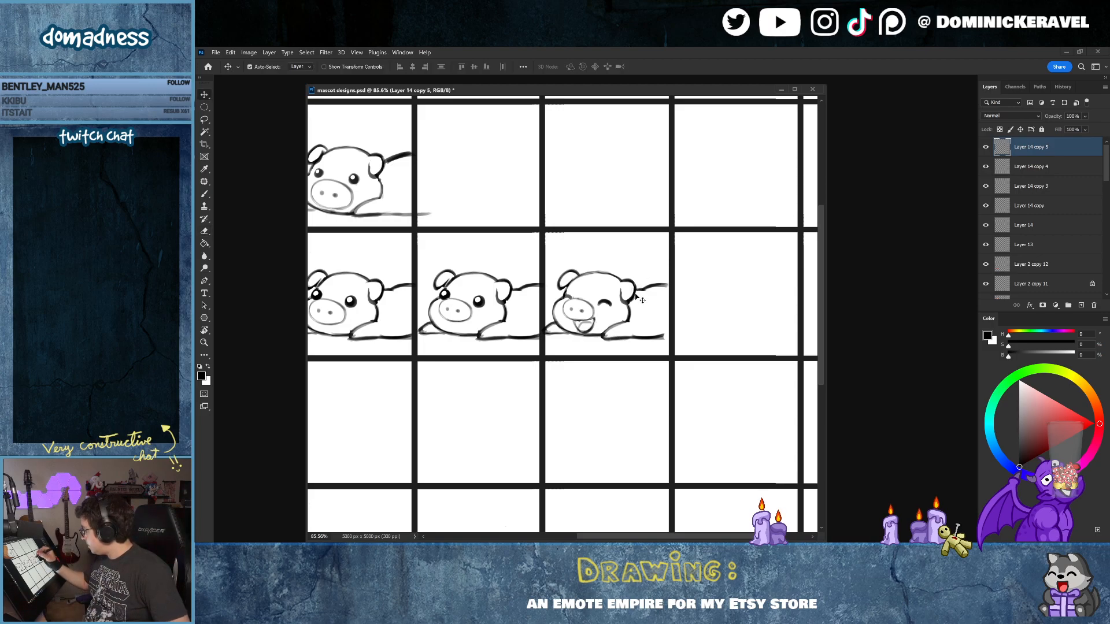
{"action": "key", "text": "b"}
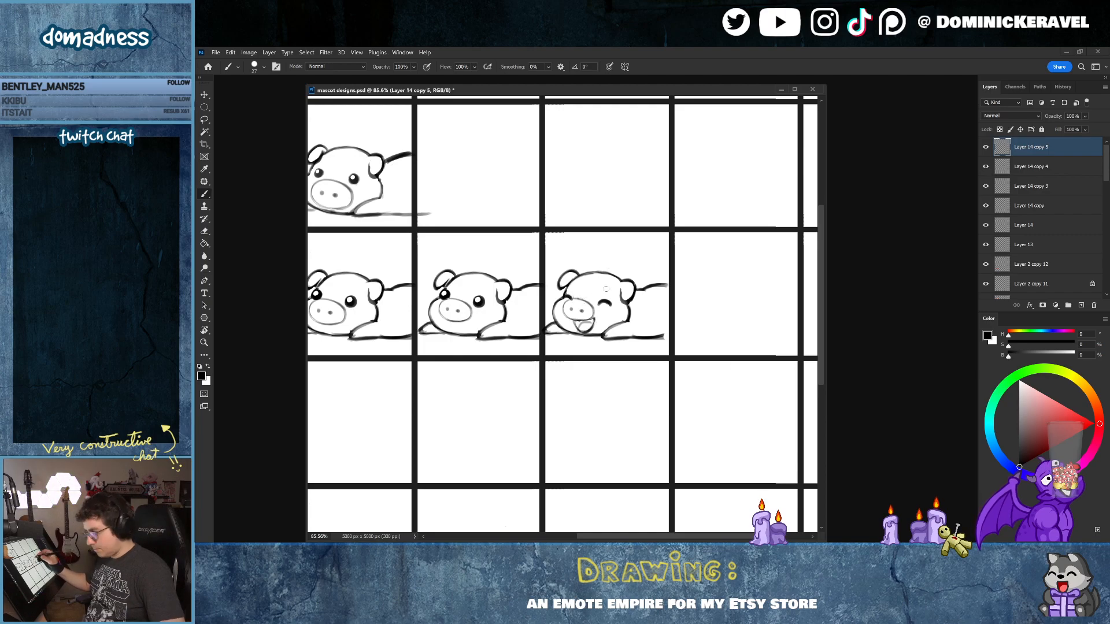
{"action": "key", "text": "l"}
{"action": "mouse_move", "coordinate": [580, 298]}
{"action": "left_mouse_down"}
{"action": "mouse_move", "coordinate": [564, 310]}
{"action": "mouse_move", "coordinate": [592, 339]}
{"action": "mouse_move", "coordinate": [604, 315]}
{"action": "mouse_move", "coordinate": [583, 296]}
{"action": "mouse_move", "coordinate": [591, 311]}
{"action": "left_mouse_up"}
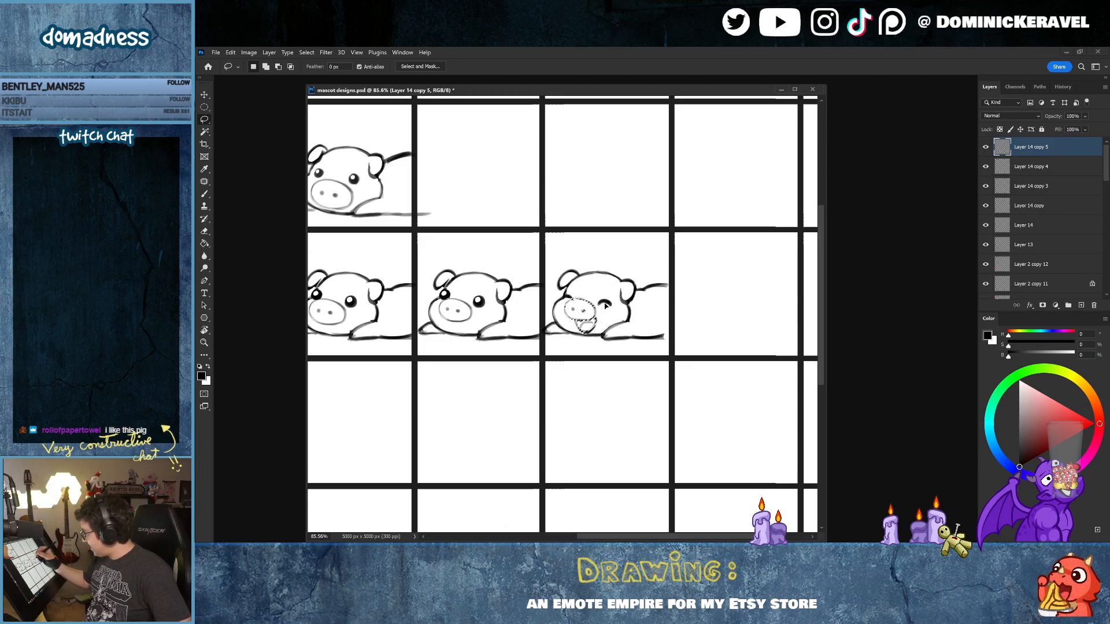
{"action": "key", "text": "ctrl+d"}
{"action": "key", "text": "b"}
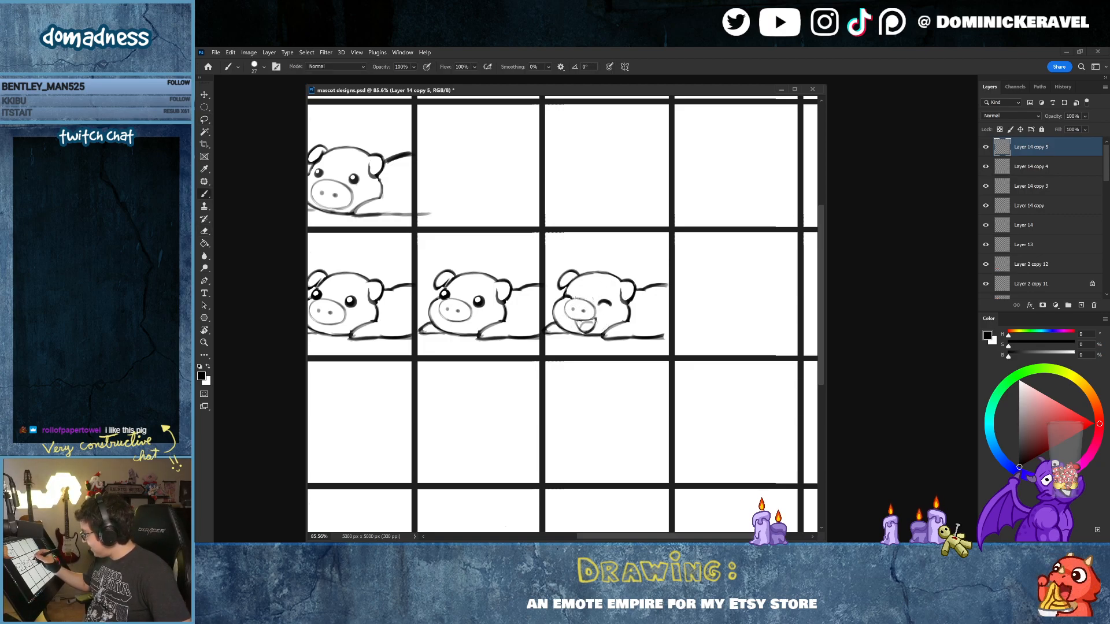
Step: Compare the laughing pig sketch with the other pigs and the finished red panda and wolf mascots across the grid
{"action": "scroll", "coordinate": [640, 368], "scroll_direction": "down", "scroll_amount": 6}
{"action": "key", "text": "v"}
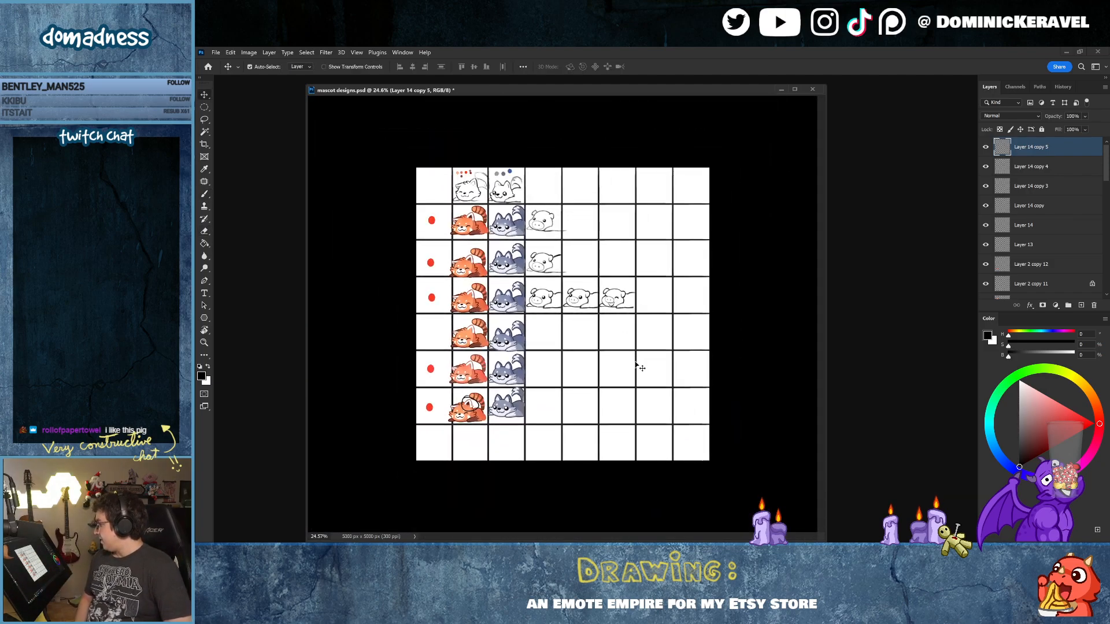
{"action": "key", "text": "e"}
{"action": "key", "text": "v"}
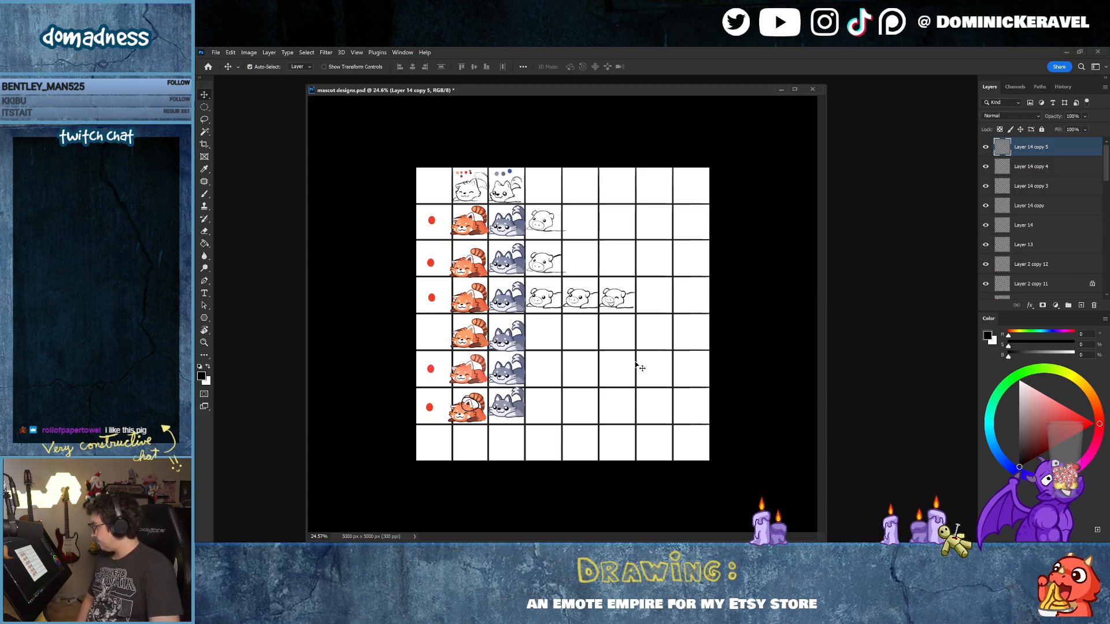
{"action": "left_click_drag", "start_coordinate": [636, 296], "coordinate": [789, 239]}
{"action": "key", "text": "ctrl"}
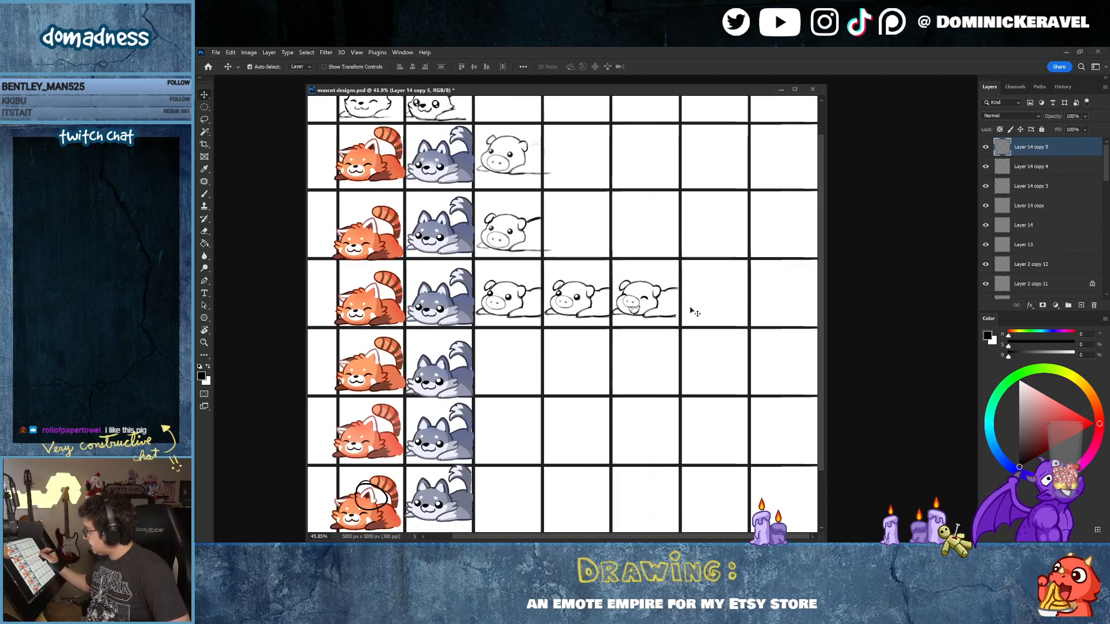
{"action": "left_click_drag", "start_coordinate": [672, 312], "coordinate": [714, 311]}
{"action": "key", "text": "e"}
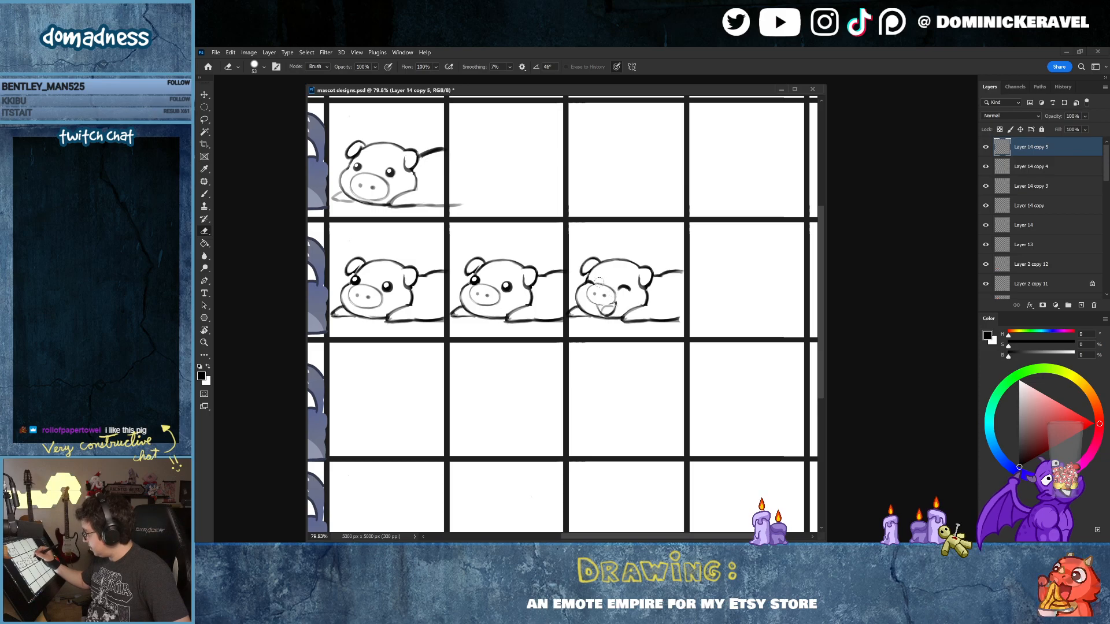
{"action": "key", "text": "b"}
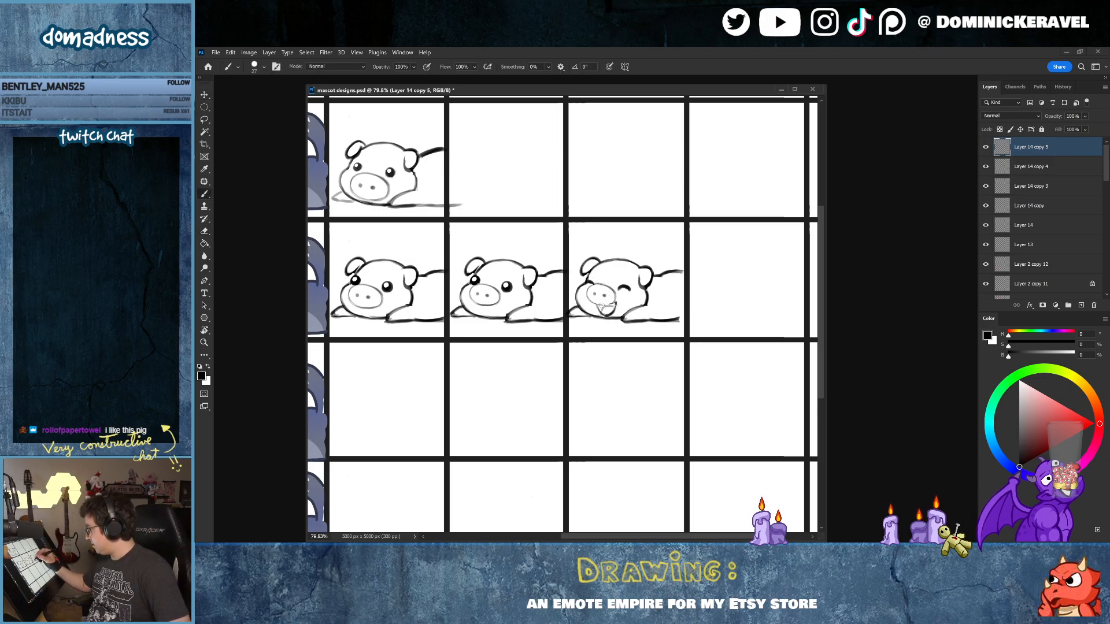
{"action": "mouse_move", "coordinate": [647, 310]}
{"action": "left_mouse_down"}
{"action": "mouse_move", "coordinate": [567, 310]}
{"action": "mouse_move", "coordinate": [581, 314]}
{"action": "left_mouse_up"}
{"action": "key", "text": "v"}
{"action": "key", "text": "b"}
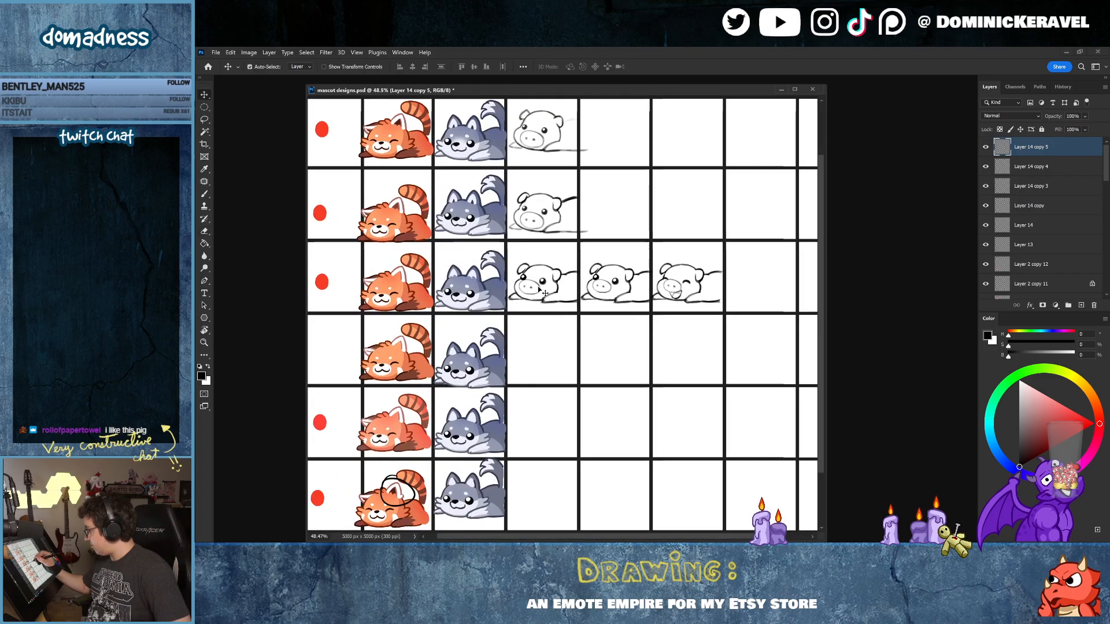
{"action": "left_click_drag", "start_coordinate": [527, 266], "coordinate": [529, 265]}
{"action": "key", "text": "ctrl+z"}
{"action": "key", "text": "v"}
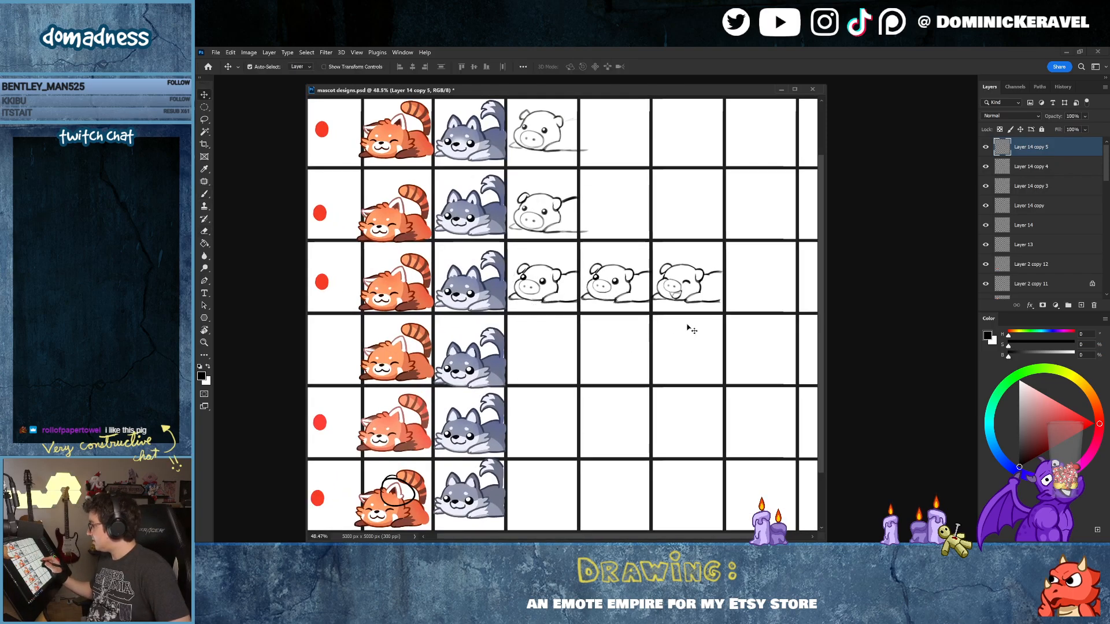
{"action": "left_click_drag", "start_coordinate": [720, 319], "coordinate": [668, 335]}
Step: Sketch a small curly tail above the laughing pig's rump with the Brush
{"action": "key", "text": "b"}
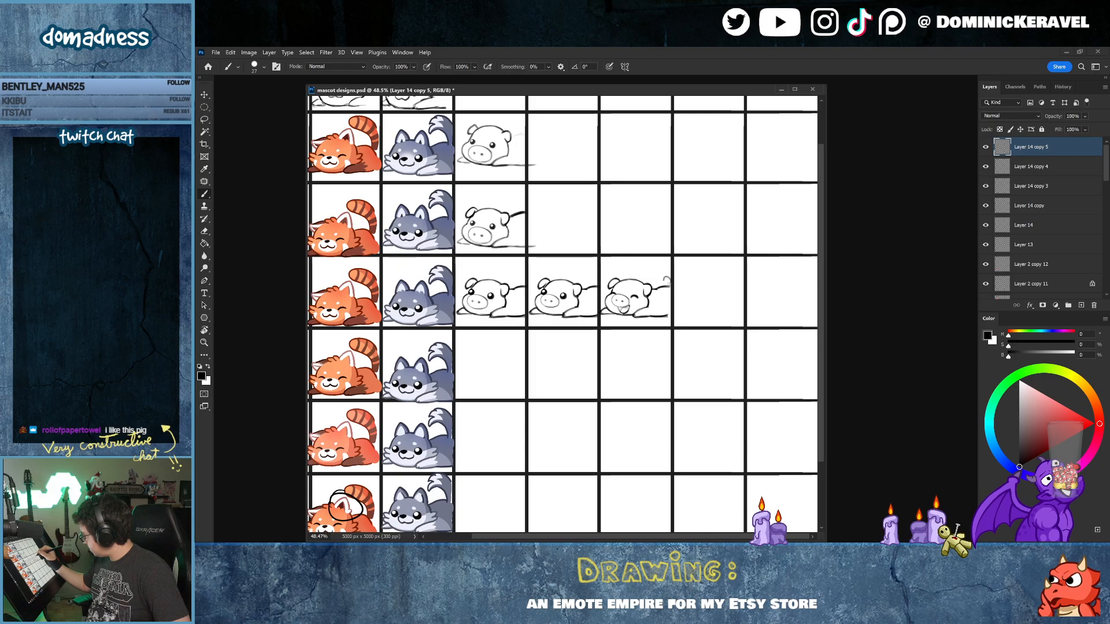
{"action": "key", "text": "e"}
{"action": "key", "text": "b"}
{"action": "left_click_drag", "start_coordinate": [664, 276], "coordinate": [668, 282]}
{"action": "key", "text": "e"}
{"action": "key", "text": "b"}
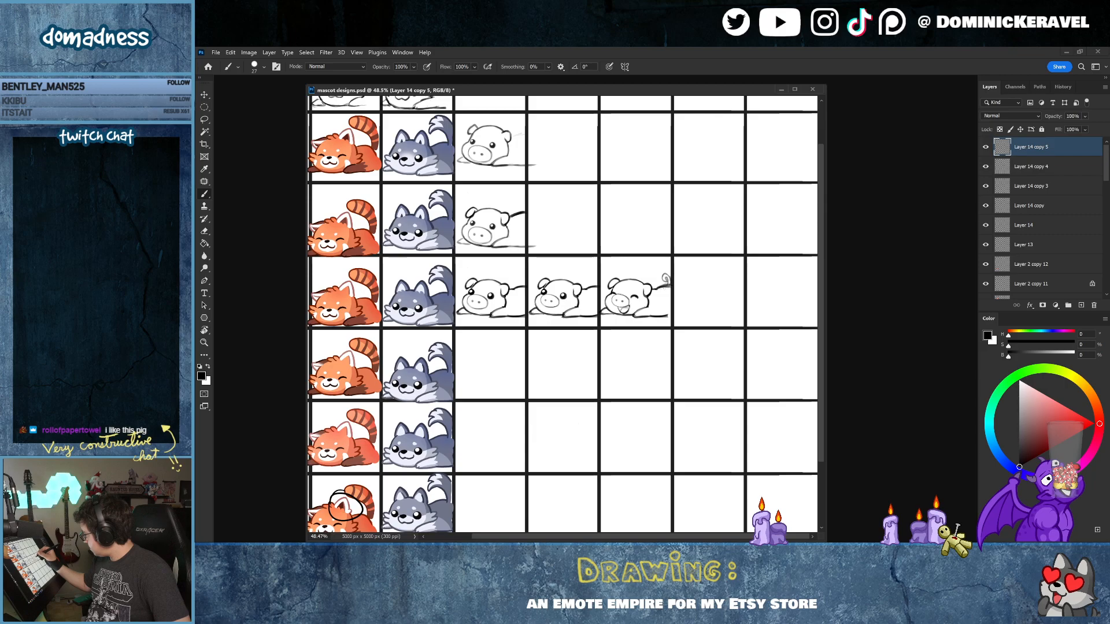
Step: Clean up the laughing pig's curly tail and the back line beneath it by alternating Eraser and Brush
{"action": "key", "text": "e"}
{"action": "left_click_drag", "start_coordinate": [668, 278], "coordinate": [660, 291]}
{"action": "key", "text": "b"}
{"action": "key", "text": "e"}
{"action": "key", "text": "b"}
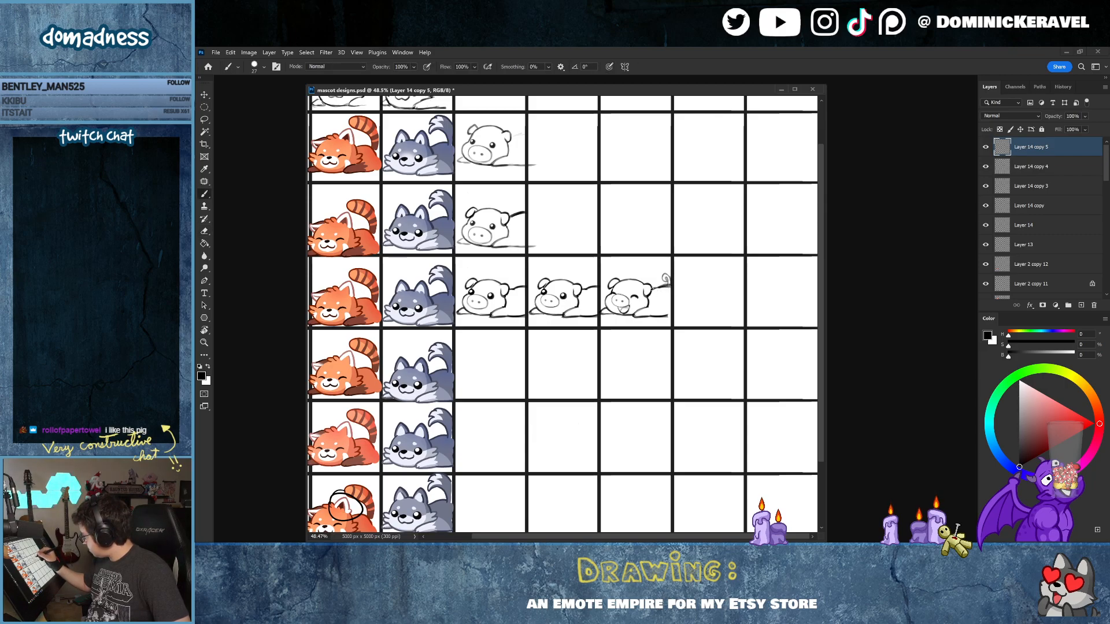
{"action": "key", "text": "e"}
{"action": "key", "text": "b"}
{"action": "key", "text": "e"}
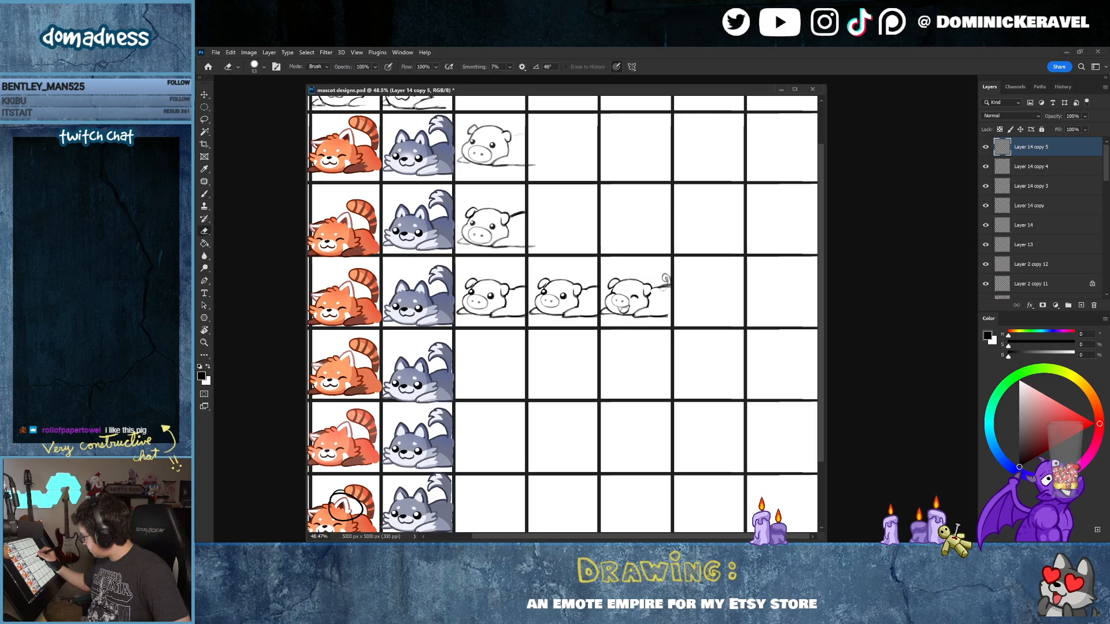
{"action": "key", "text": "b"}
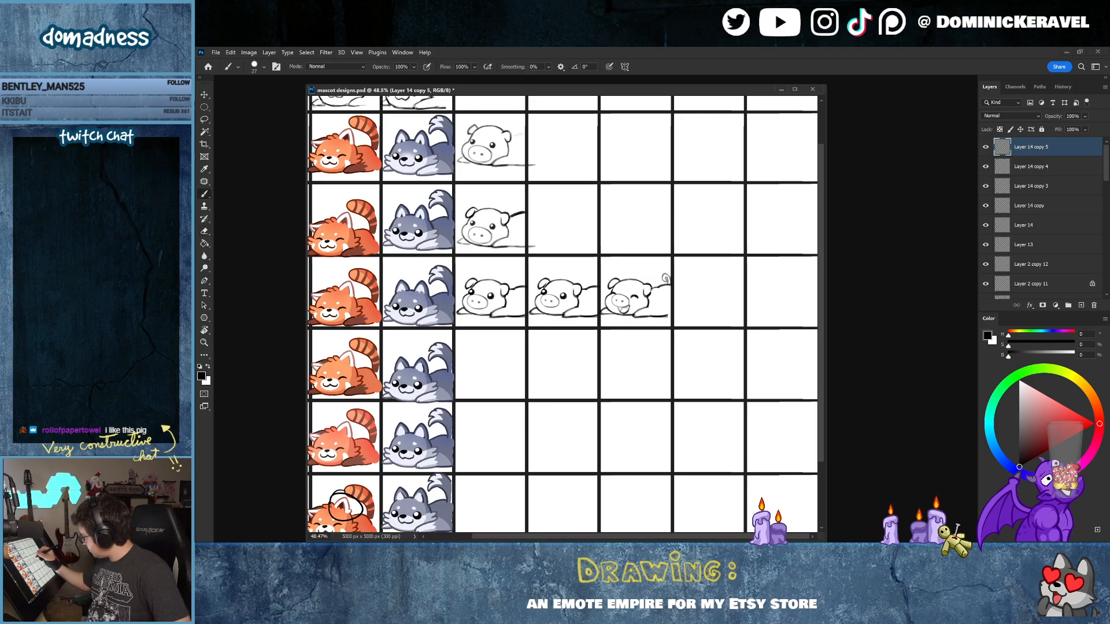
{"action": "key", "text": "e"}
{"action": "key", "text": "b"}
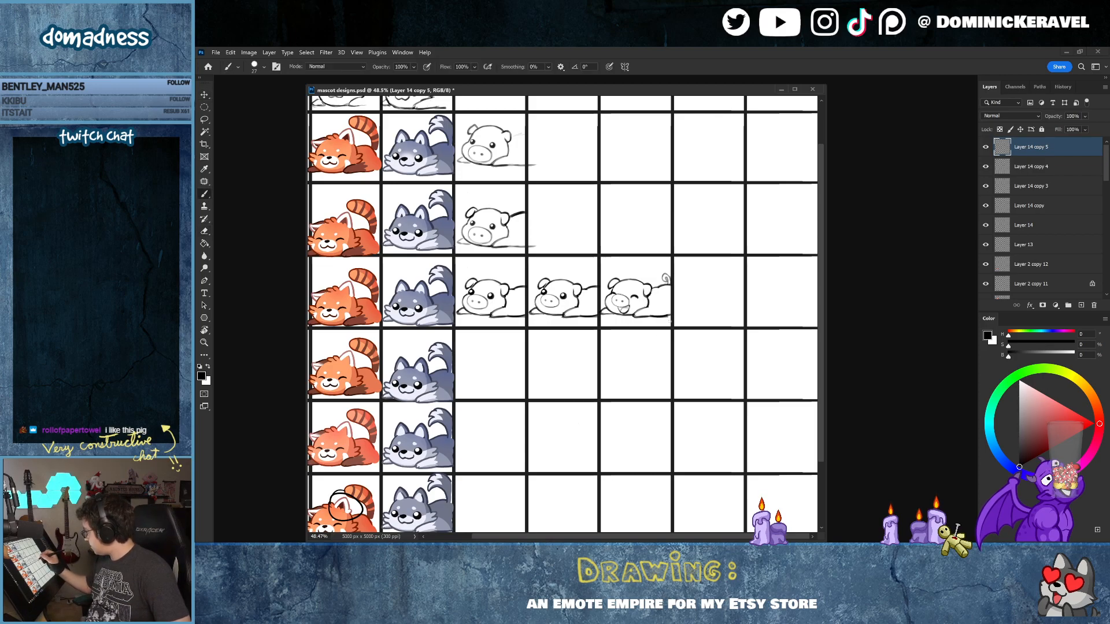
{"action": "key", "text": "v"}
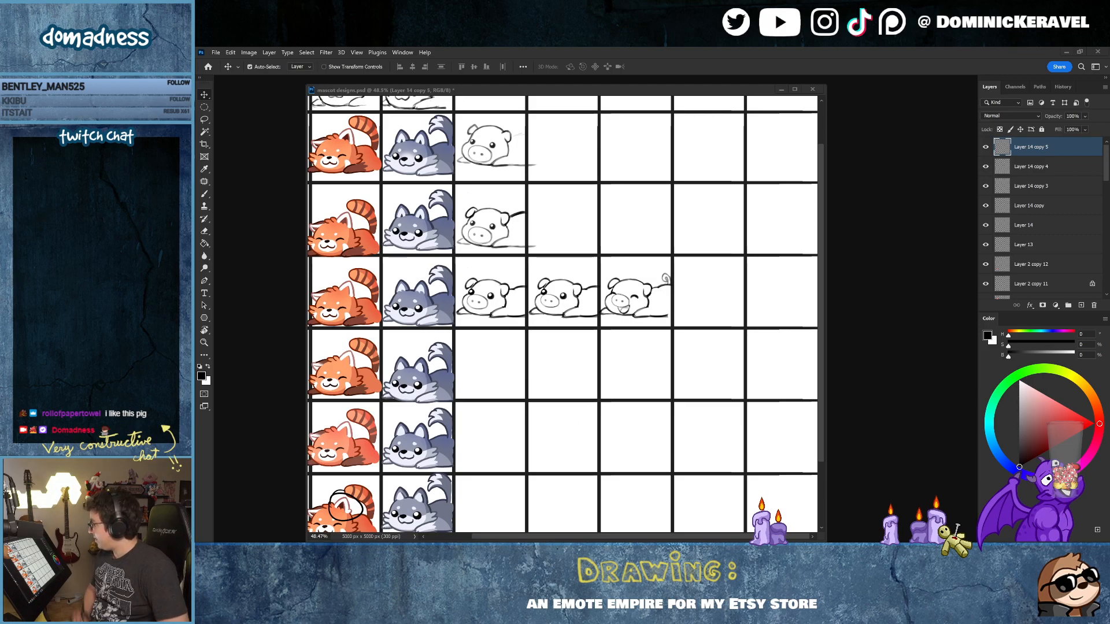
Step: Extend the laughing pig's belly line with the Brush so it reaches the cell's right border
{"action": "key", "text": "e"}
{"action": "left_click_drag", "start_coordinate": [658, 301], "coordinate": [714, 301]}
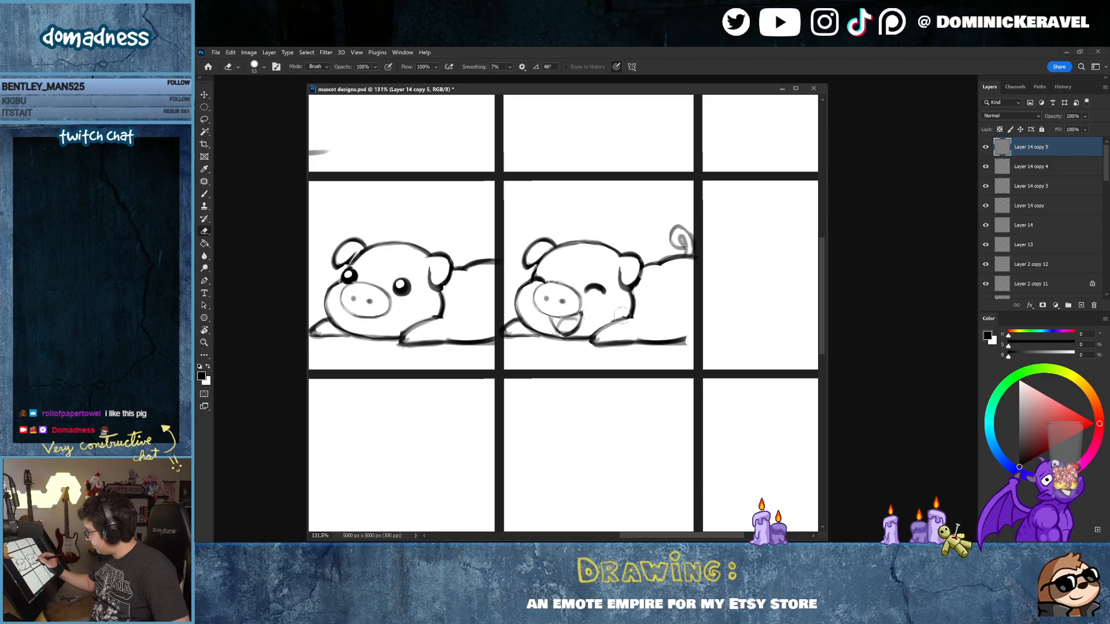
{"action": "key", "text": "b"}
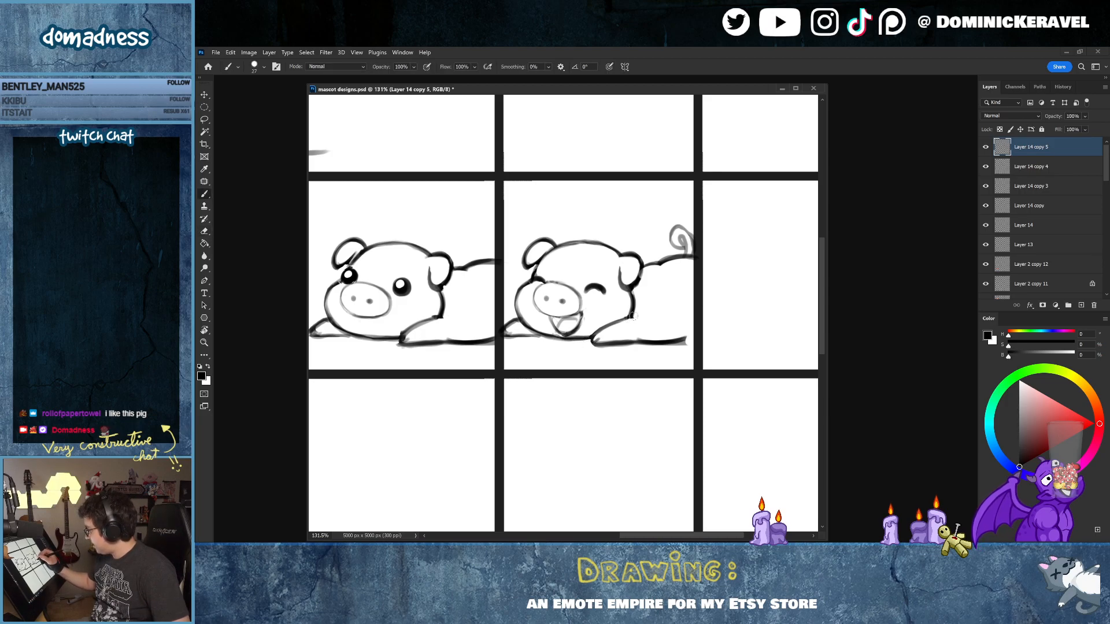
{"action": "key", "text": "v"}
{"action": "key", "text": "b"}
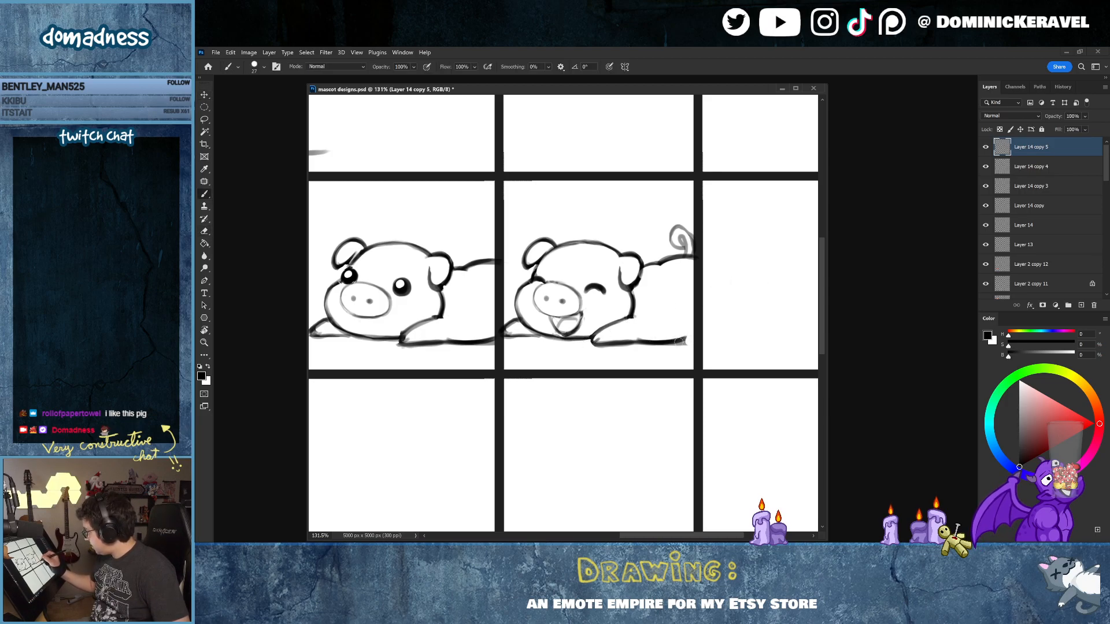
{"action": "left_click_drag", "start_coordinate": [681, 341], "coordinate": [693, 338]}
{"action": "key", "text": "e"}
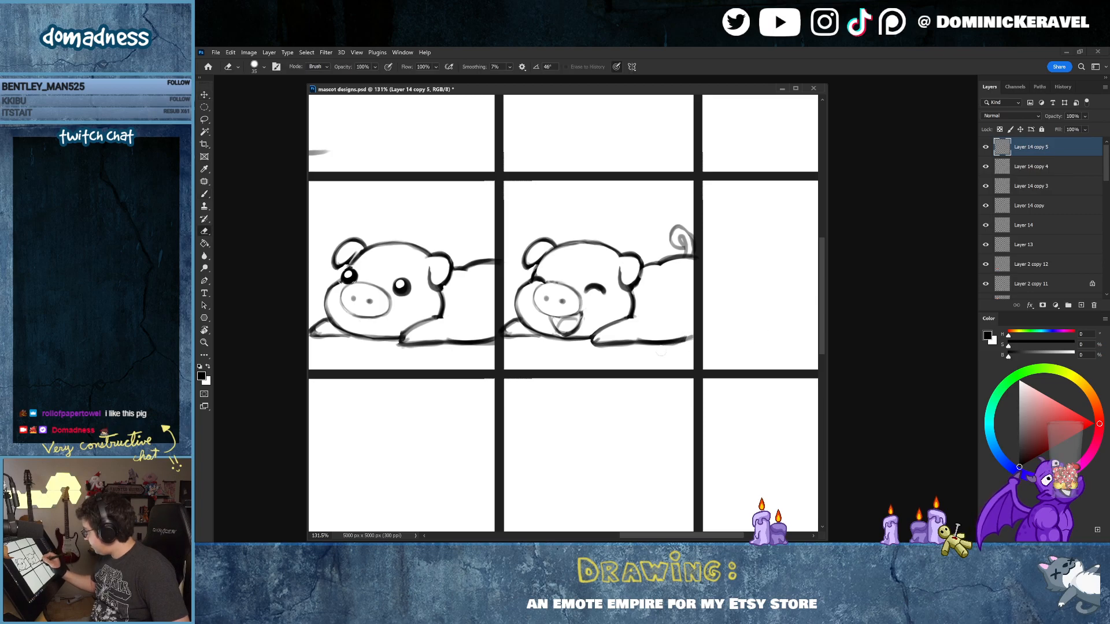
{"action": "key", "text": "v"}
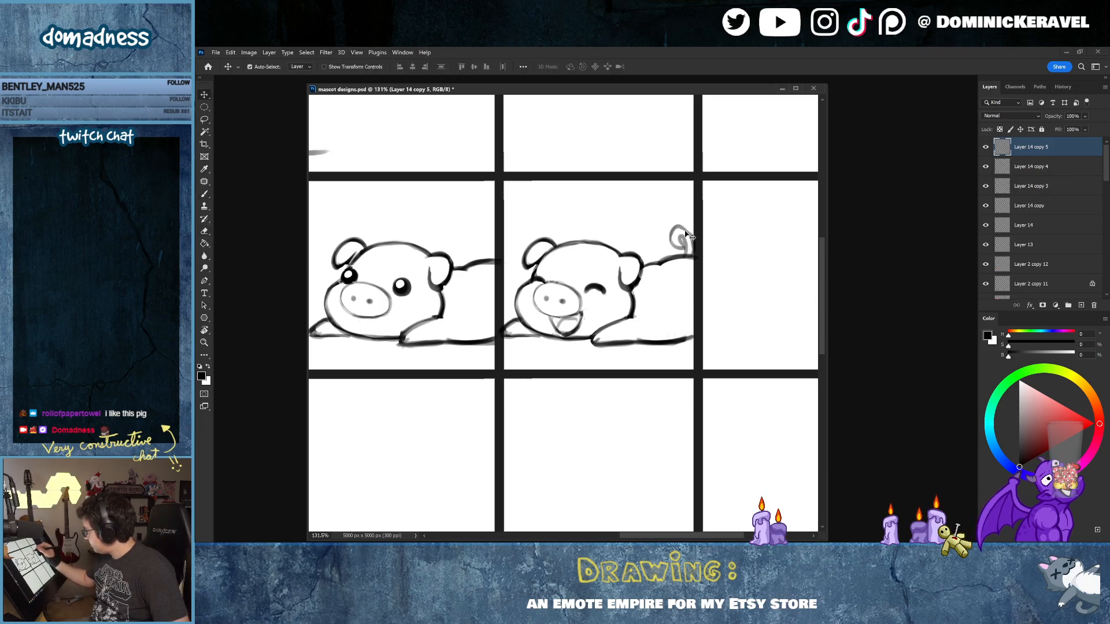
{"action": "key", "text": "e"}
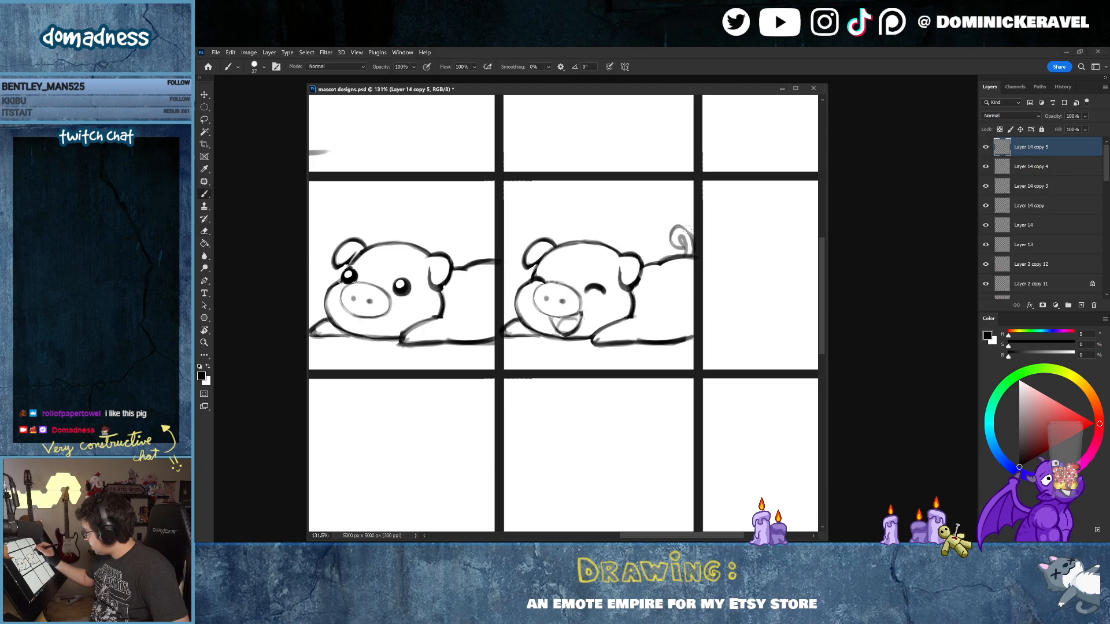
{"action": "key", "text": "v"}
Step: Refine the outline of the laughing pig's front paw beside its chin with alternating Eraser and Brush strokes
{"action": "key", "text": "e"}
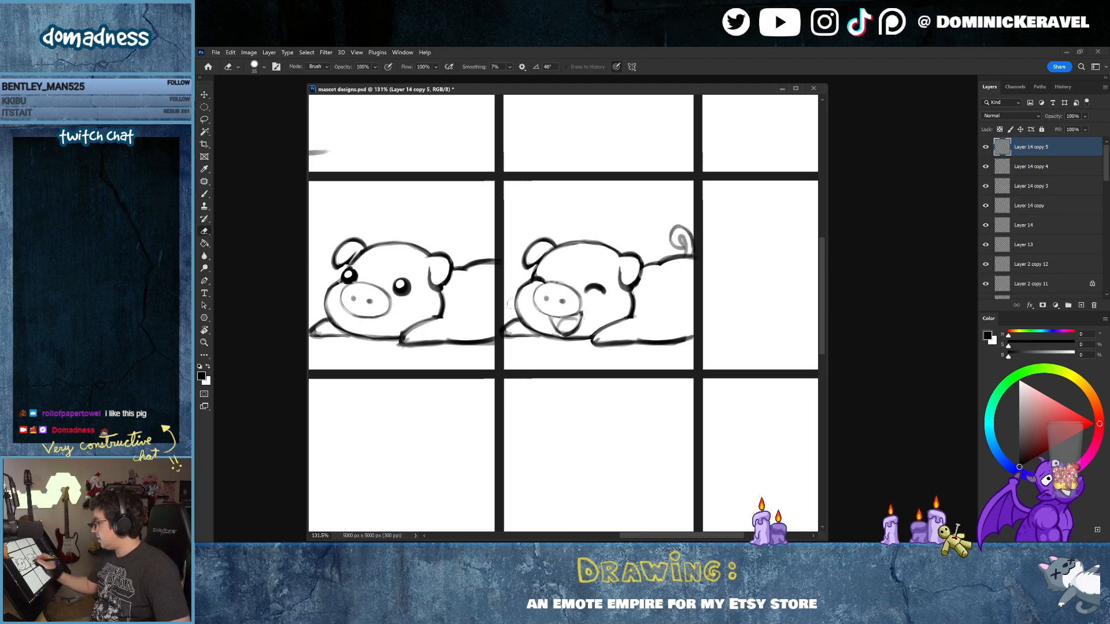
{"action": "key", "text": "b"}
{"action": "key", "text": "e"}
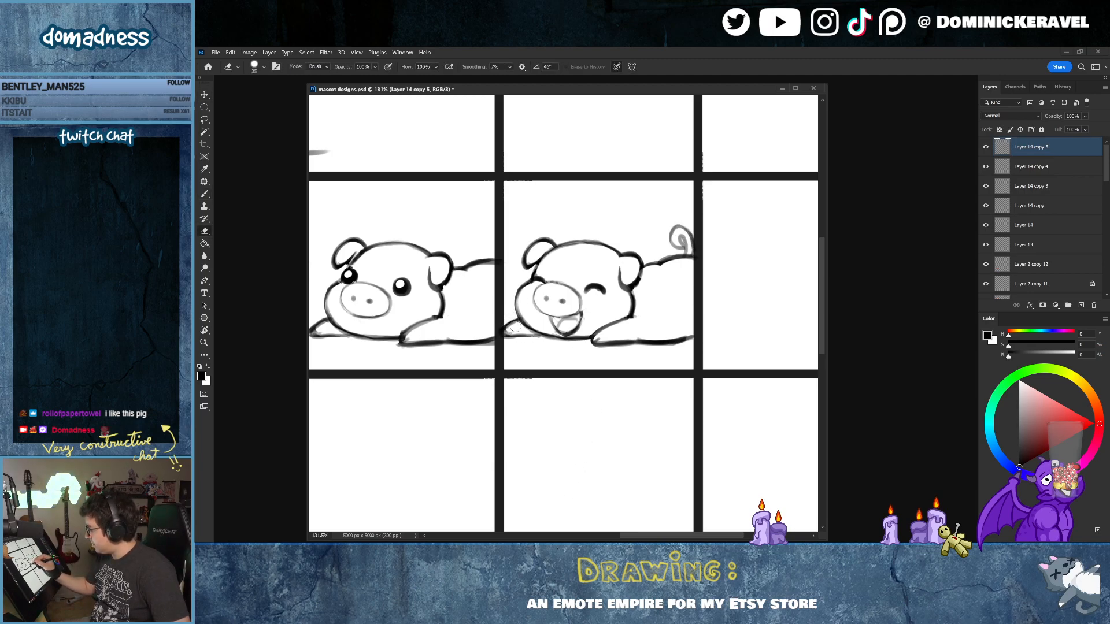
{"action": "key", "text": "b"}
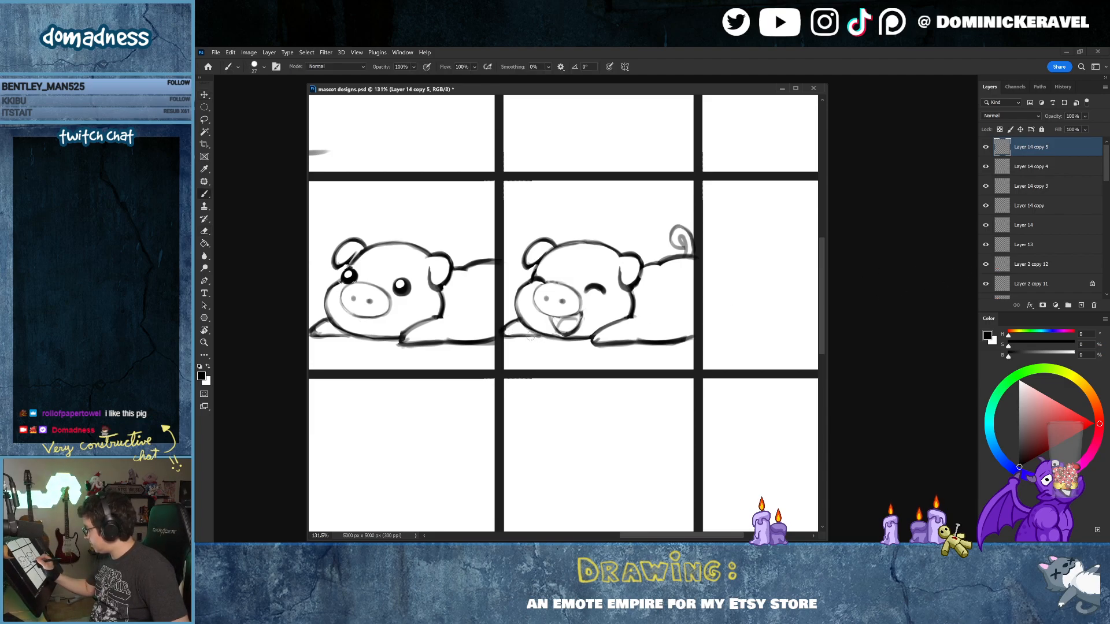
{"action": "key", "text": "e"}
{"action": "key", "text": "b"}
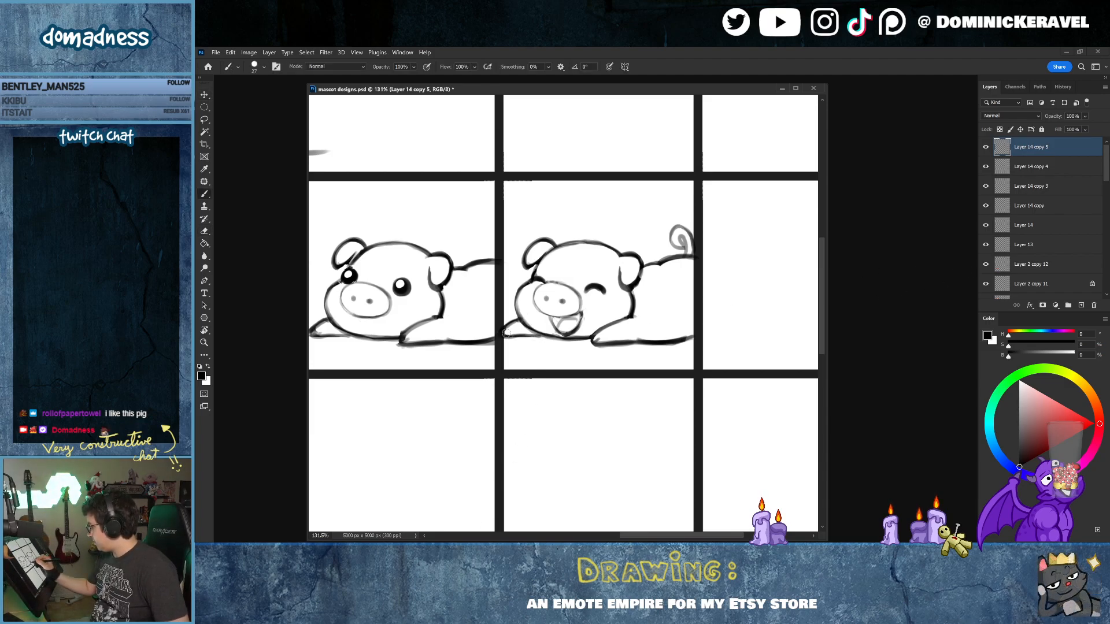
{"action": "key", "text": "e"}
{"action": "key", "text": "b"}
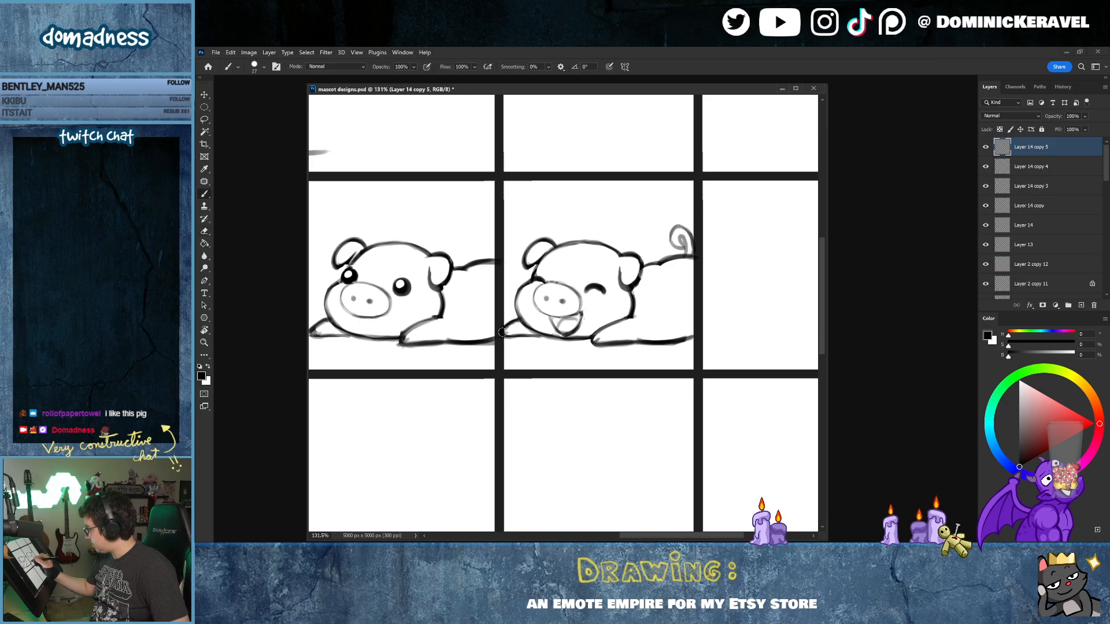
{"action": "key", "text": "e"}
{"action": "key", "text": "b"}
{"action": "key", "text": "v"}
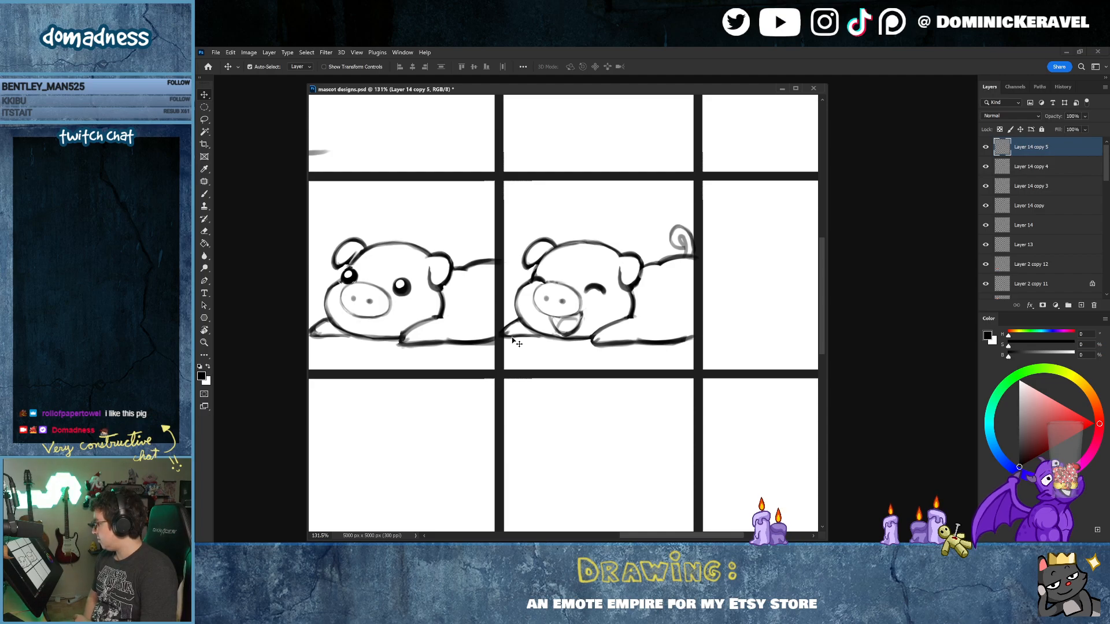
{"action": "key", "text": "b"}
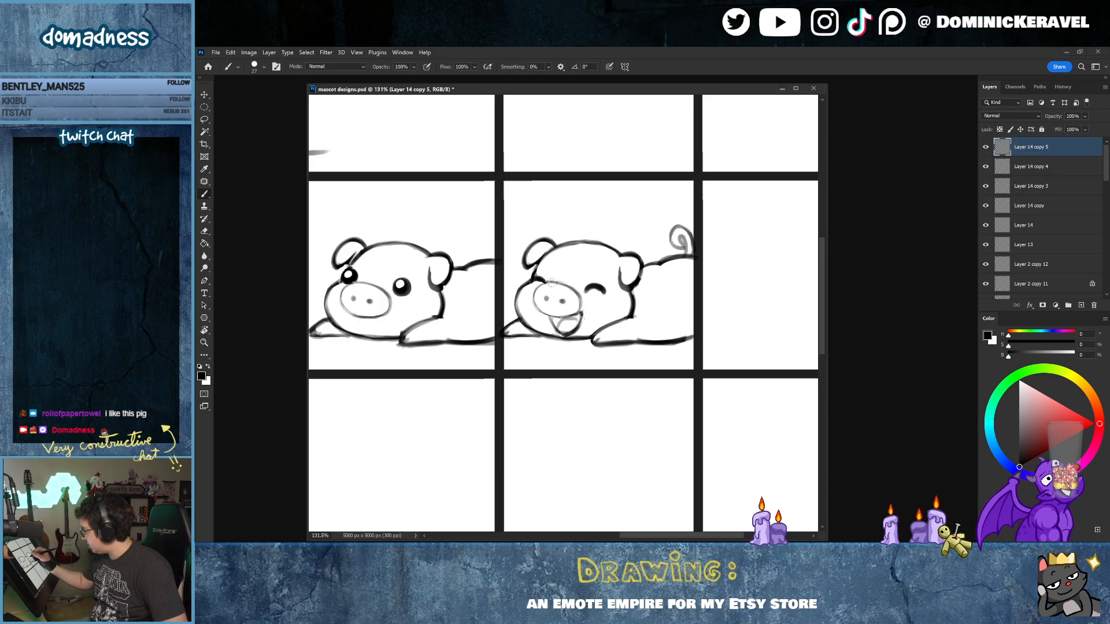
{"action": "key", "text": "v"}
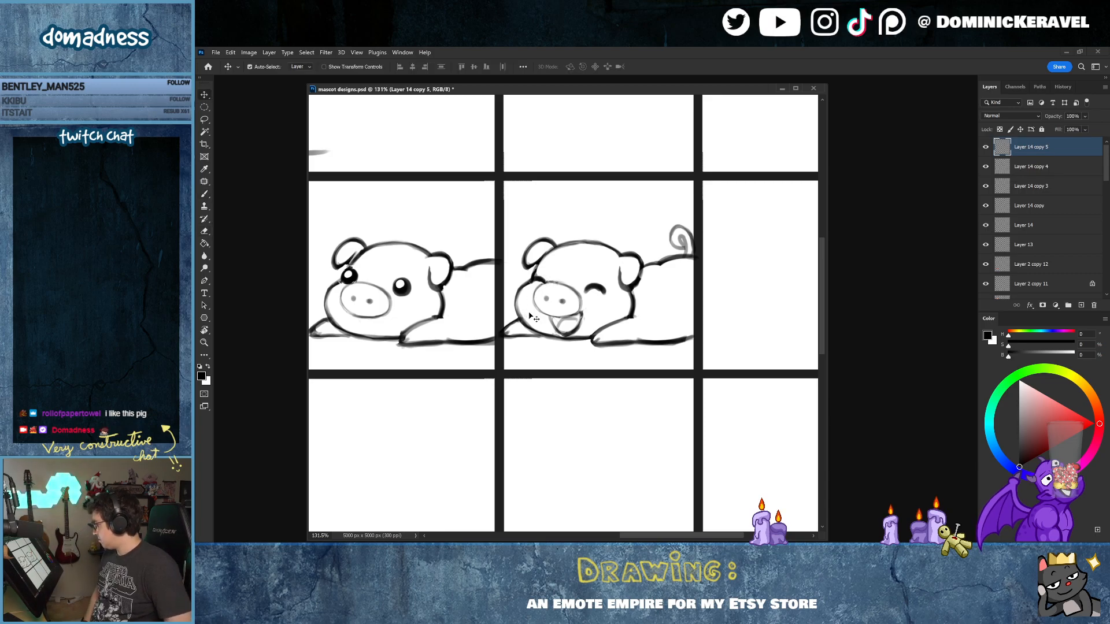
{"action": "key", "text": "e"}
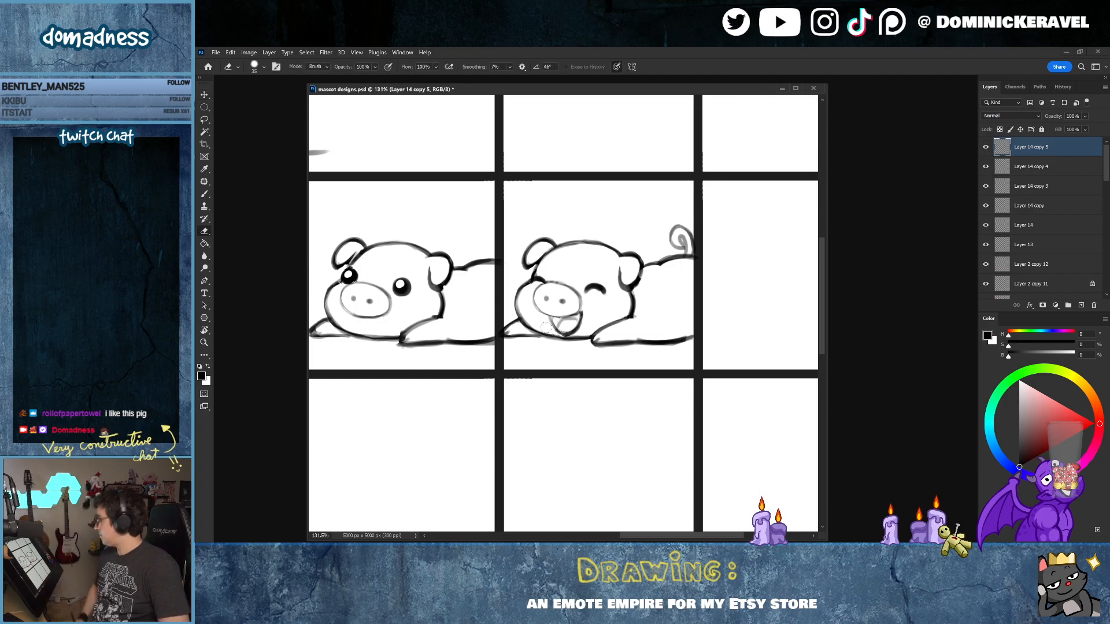
Step: Save the mascot designs document and switch to the YouTube playlist randomizer page in the browser
{"action": "key", "text": "ctrl+s"}
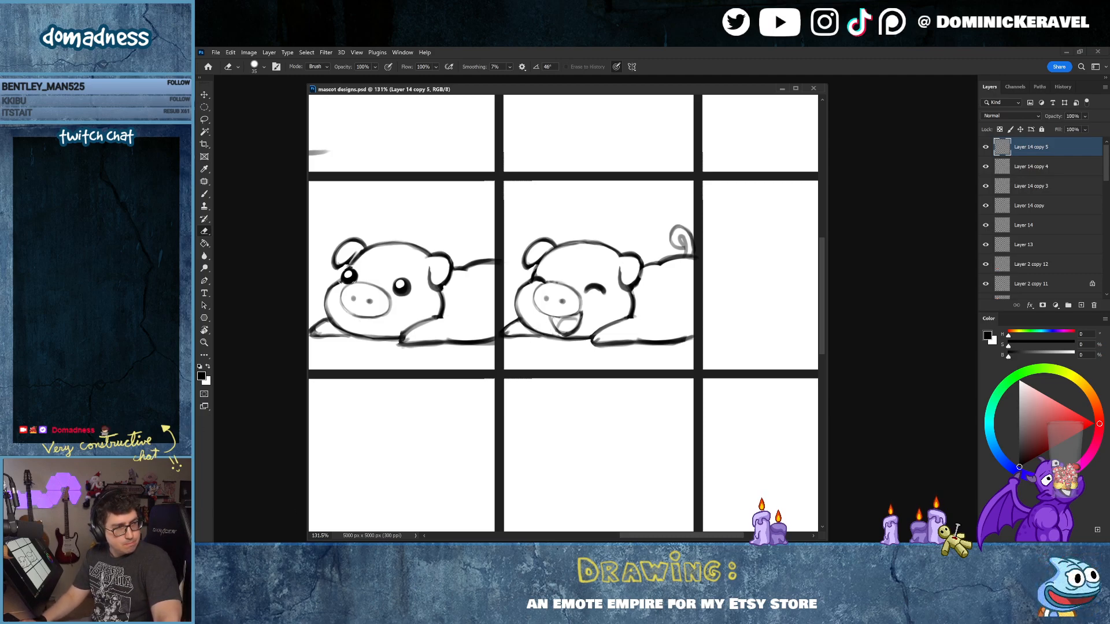
{"action": "key", "text": "alt+Tab"}
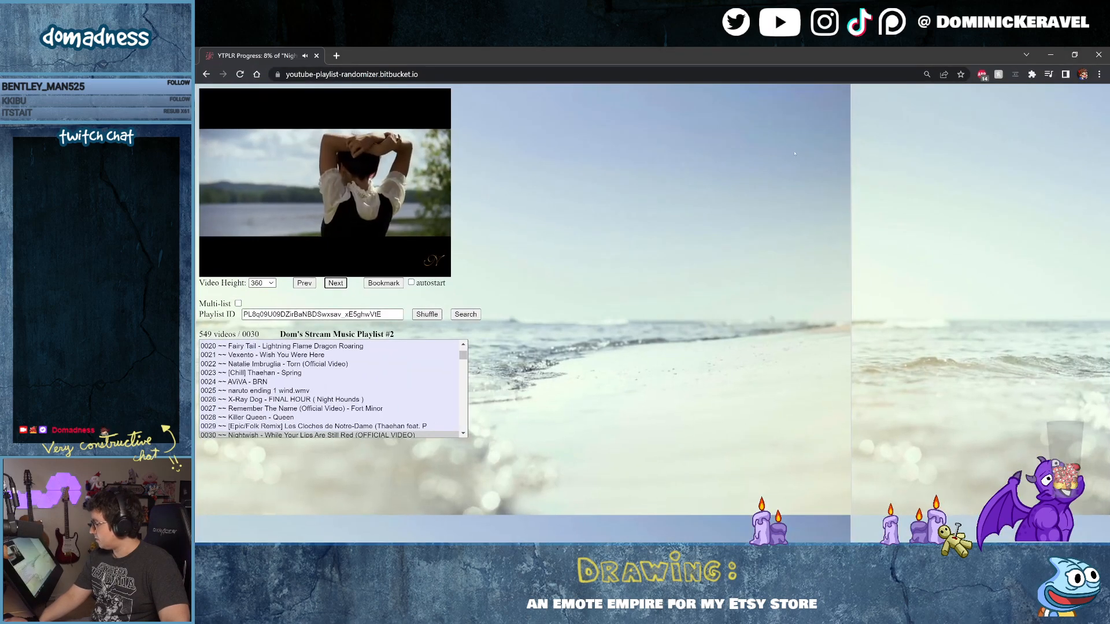
{"action": "mouse_move", "coordinate": [243, 269]}
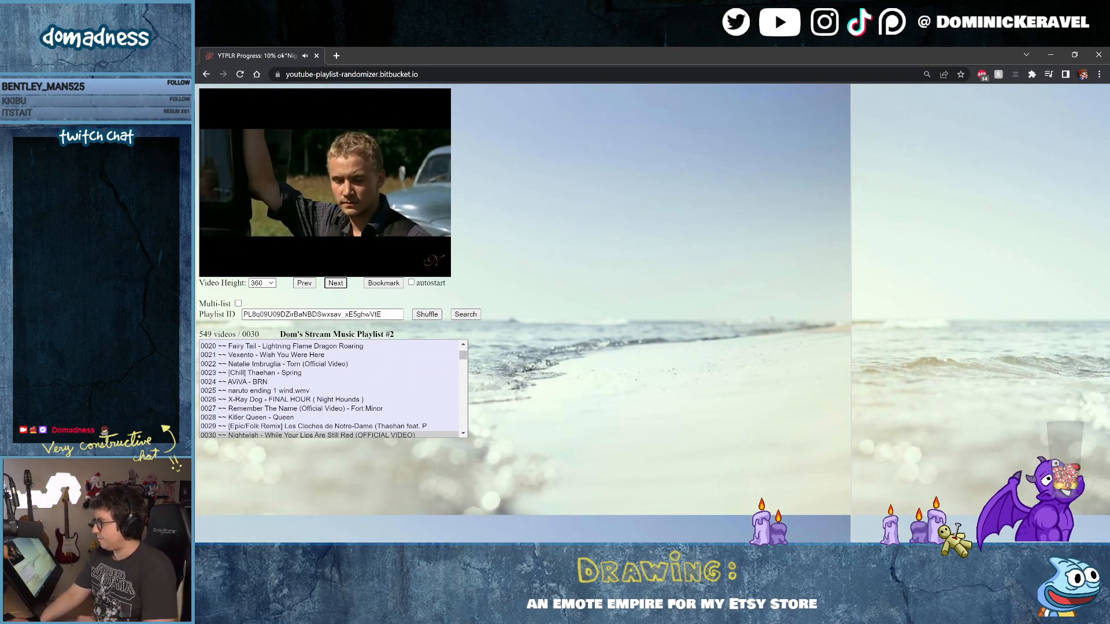
Step: Switch from the browser back to the mascot designs document in Photoshop and bring the pig sketches into view
{"action": "key", "text": "alt+Tab"}
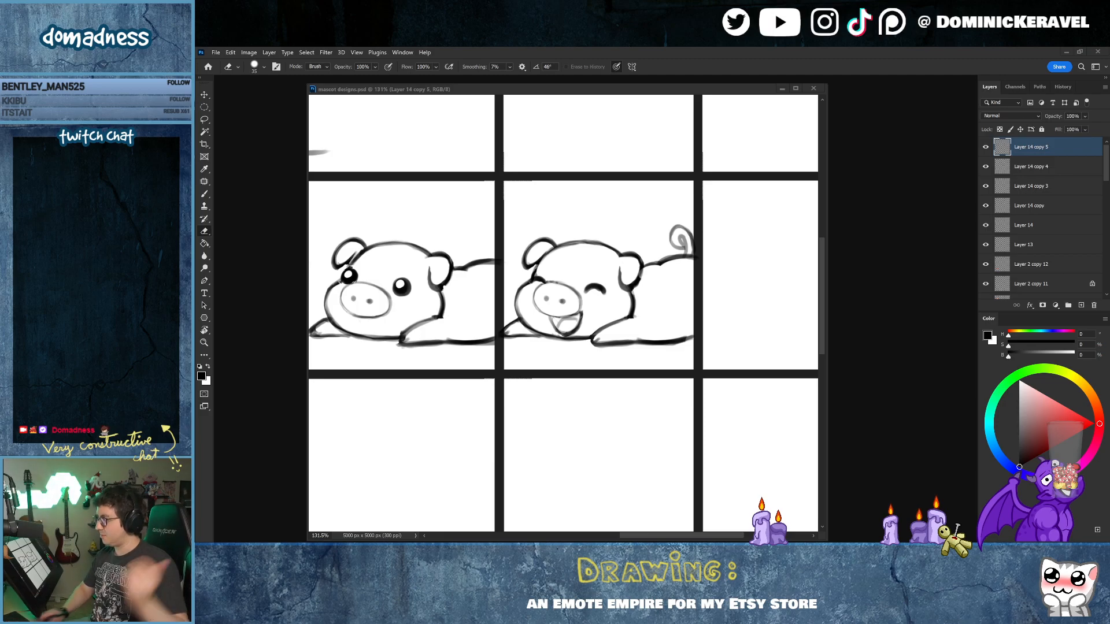
{"action": "left_click", "coordinate": [636, 90]}
{"action": "mouse_move", "coordinate": [650, 302]}
{"action": "left_mouse_down"}
{"action": "mouse_move", "coordinate": [631, 317]}
{"action": "mouse_move", "coordinate": [656, 317]}
{"action": "left_mouse_up"}
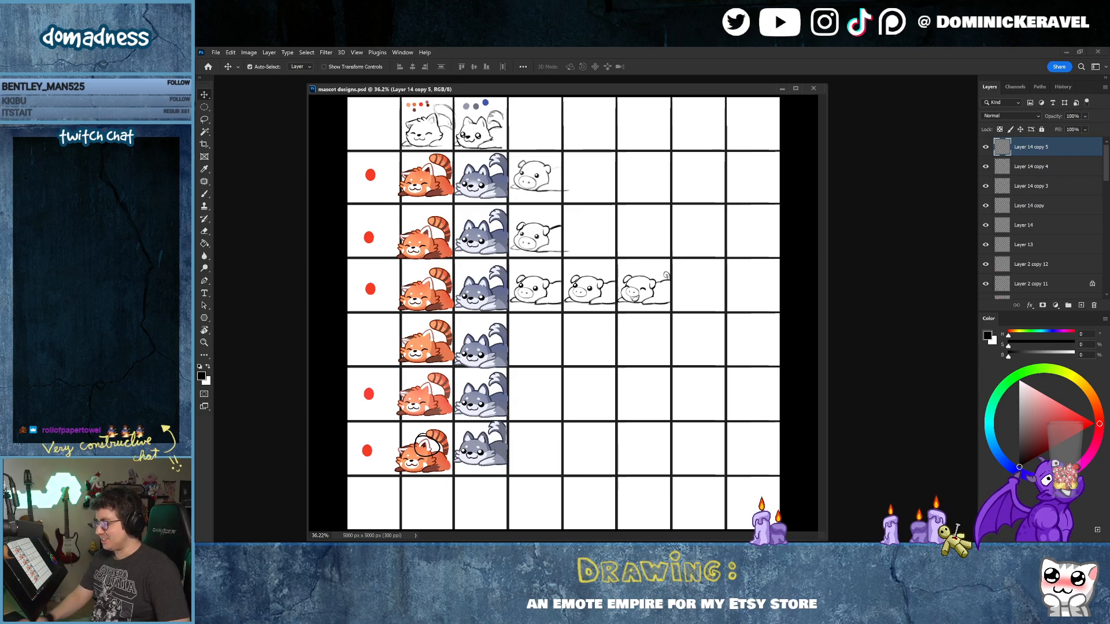
{"action": "left_click", "coordinate": [807, 323]}
{"action": "key", "text": "e"}
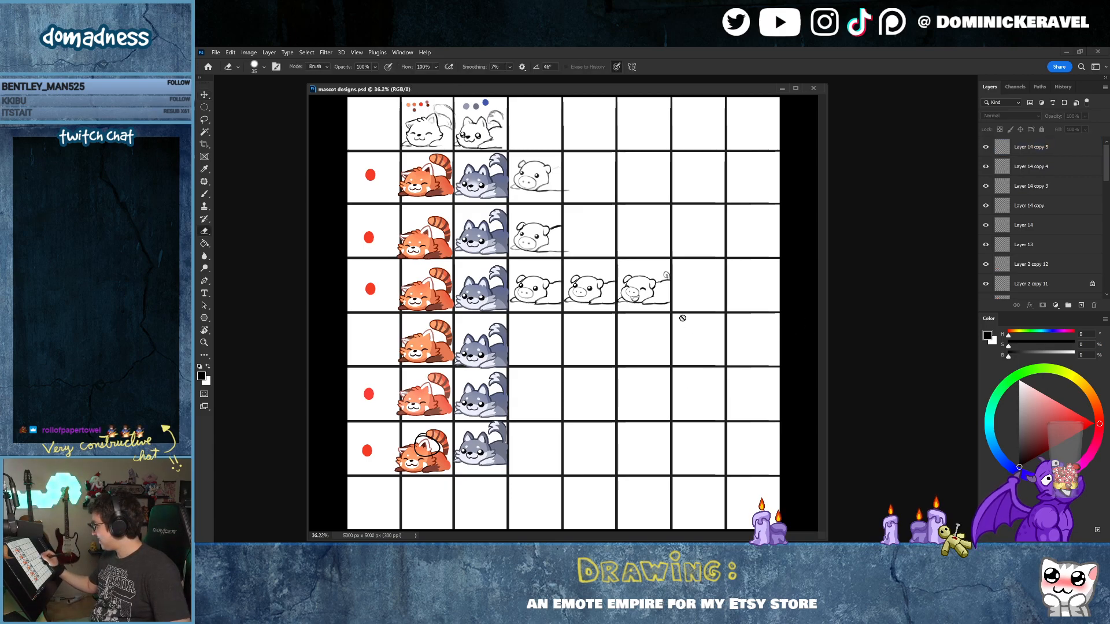
{"action": "key", "text": "v"}
{"action": "left_click_drag", "start_coordinate": [663, 306], "coordinate": [691, 303]}
{"action": "key", "text": "e"}
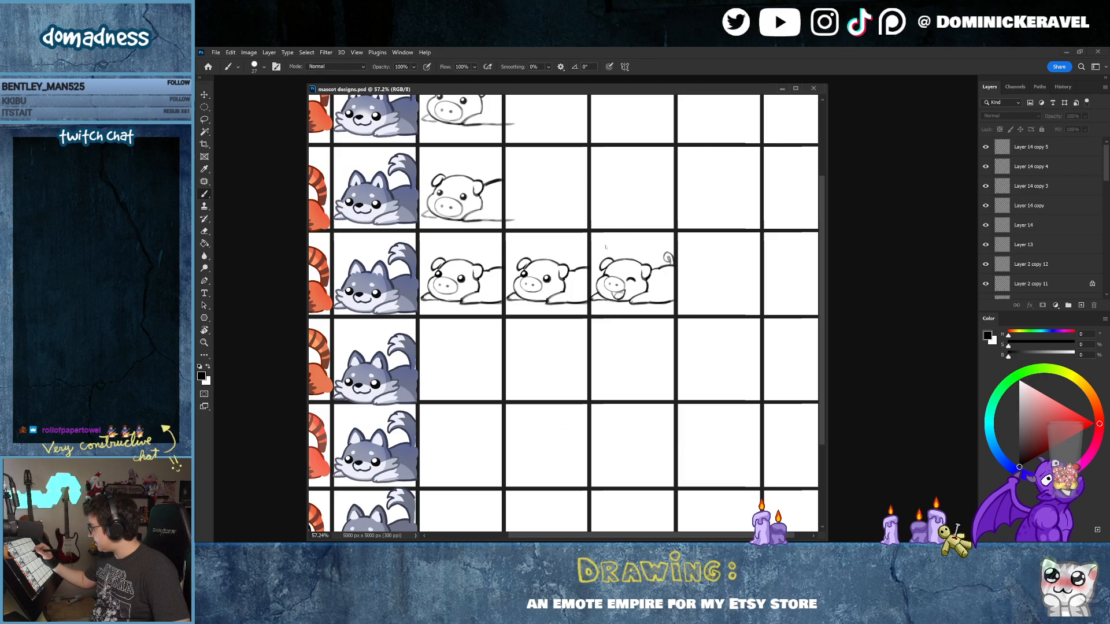
{"action": "left_click", "coordinate": [669, 258]}
{"action": "key", "text": "Return"}
Step: Circle the laughing pig with a freehand Brush stroke on its own layer and undo the stroke
{"action": "key", "text": "v"}
{"action": "left_click", "coordinate": [635, 283]}
{"action": "key", "text": "b"}
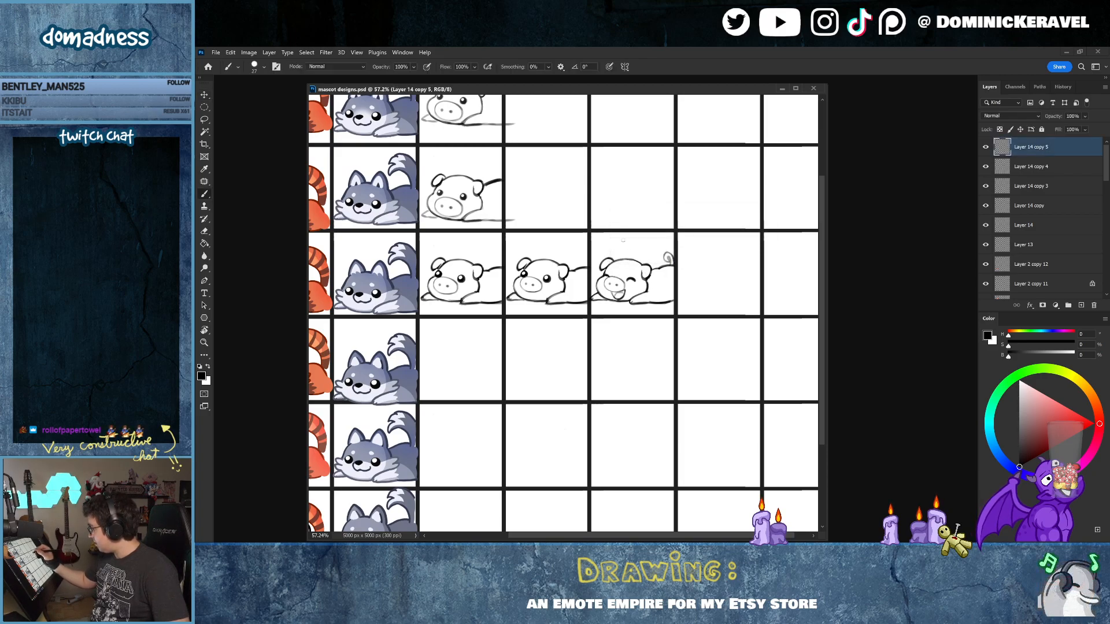
{"action": "mouse_move", "coordinate": [617, 240]}
{"action": "left_mouse_down"}
{"action": "mouse_move", "coordinate": [697, 293]}
{"action": "mouse_move", "coordinate": [617, 234]}
{"action": "left_mouse_up"}
{"action": "left_click_drag", "start_coordinate": [697, 330], "coordinate": [677, 340]}
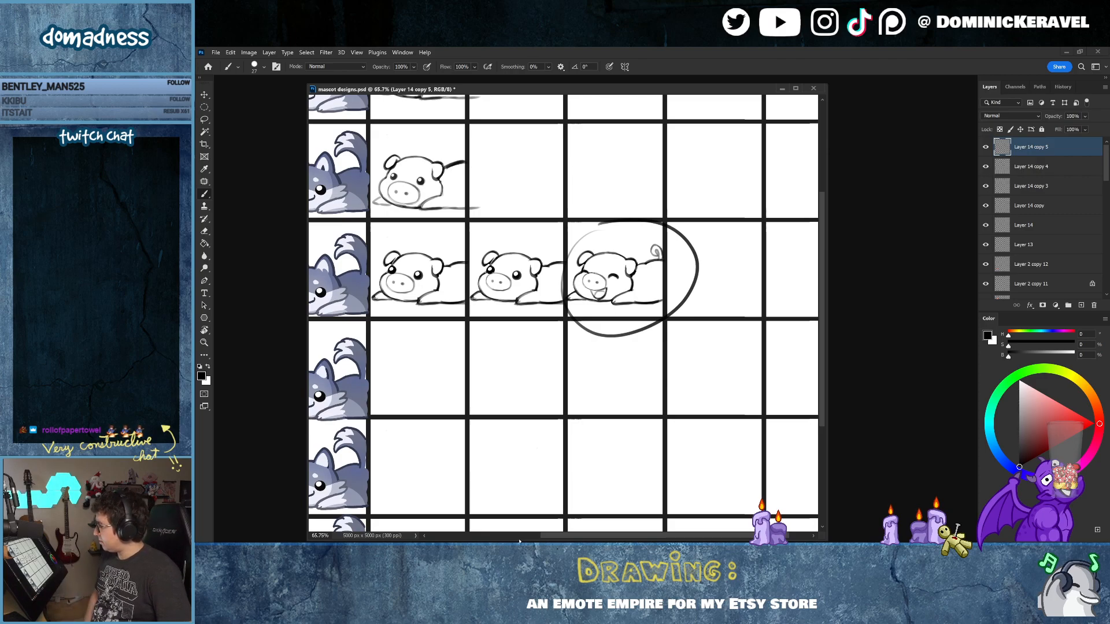
{"action": "key", "text": "ctrl+z"}
{"action": "key", "text": "ctrl+shift+z"}
{"action": "key", "text": "ctrl+0"}
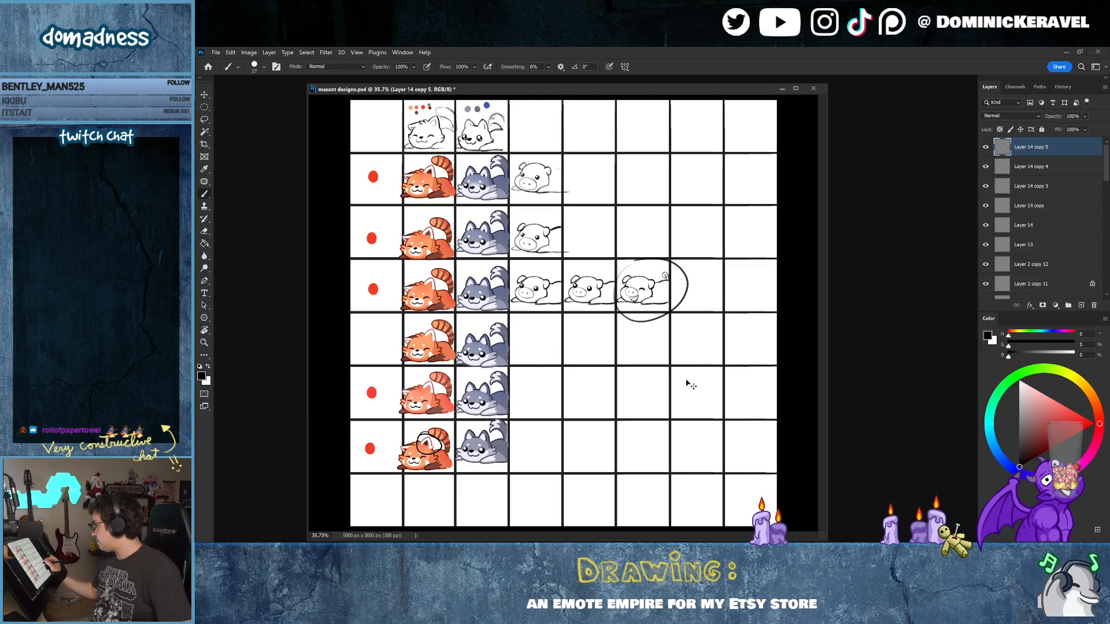
{"action": "key", "text": "ctrl+z"}
Step: Circle the rough pig sketch in the third row with the Brush and undo the stroke
{"action": "key", "text": "v"}
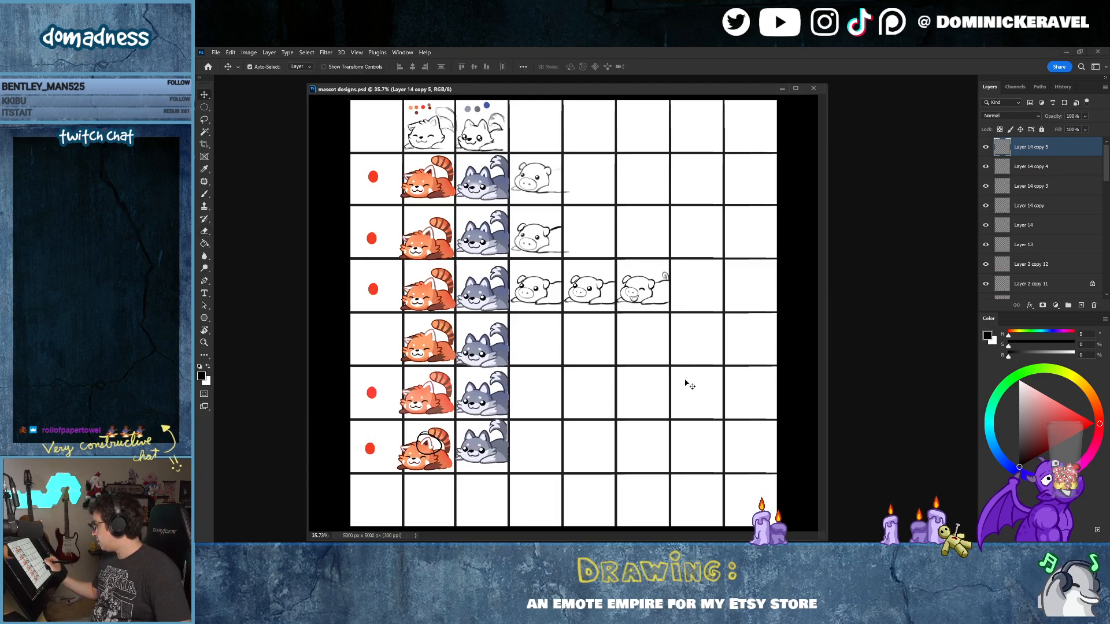
{"action": "key", "text": "b"}
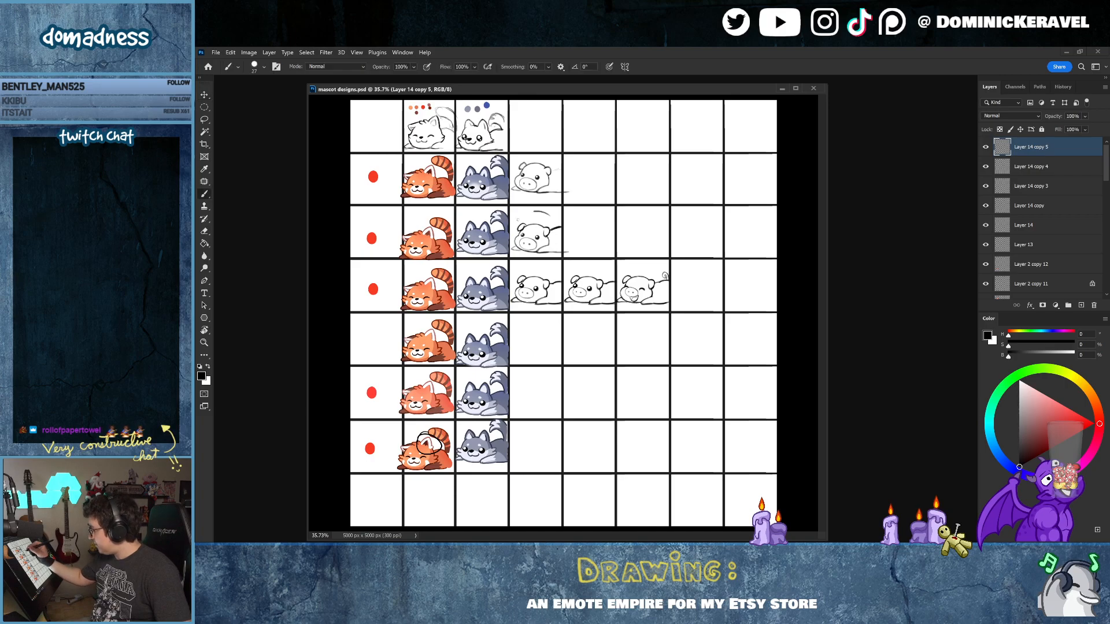
{"action": "mouse_move", "coordinate": [517, 220]}
{"action": "left_mouse_down"}
{"action": "mouse_move", "coordinate": [563, 207]}
{"action": "mouse_move", "coordinate": [481, 223]}
{"action": "mouse_move", "coordinate": [589, 226]}
{"action": "mouse_move", "coordinate": [500, 216]}
{"action": "left_mouse_up"}
{"action": "key", "text": "ctrl+z"}
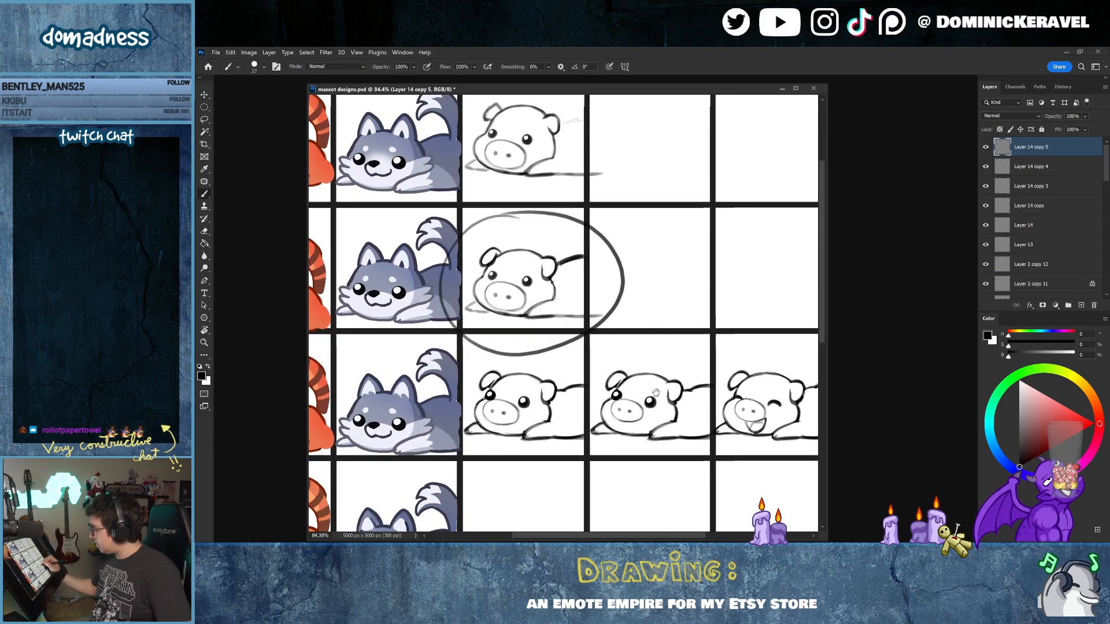
{"action": "left_click_drag", "start_coordinate": [656, 392], "coordinate": [589, 360]}
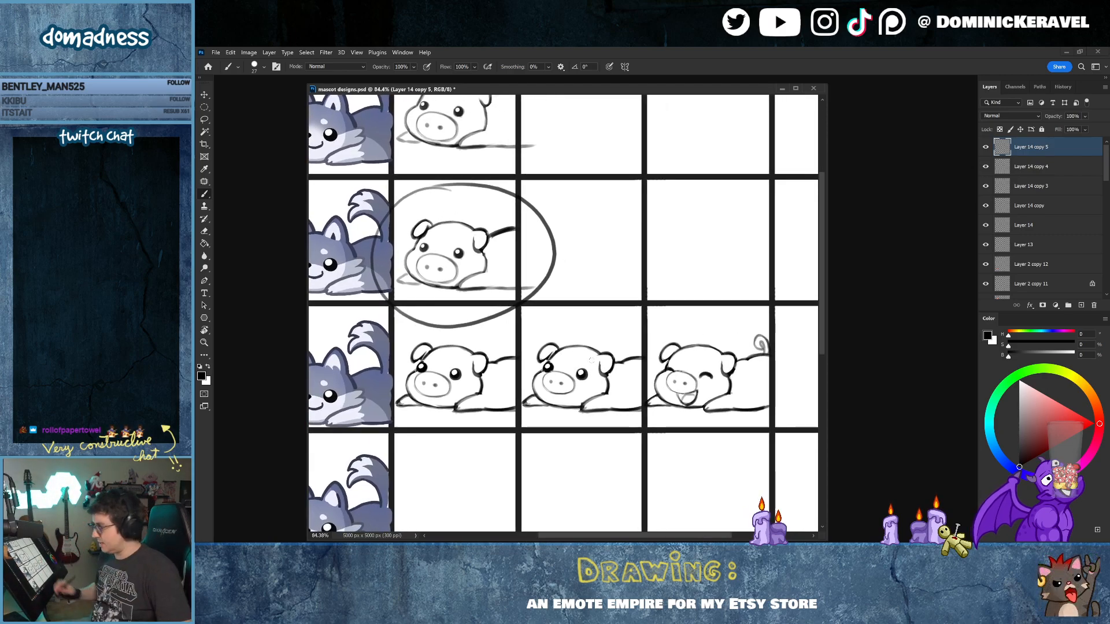
{"action": "key", "text": "ctrl+z"}
Step: Select the laughing pig's layer, draw another Brush loop around that pig and undo it
{"action": "left_click_drag", "start_coordinate": [736, 428], "coordinate": [715, 426]}
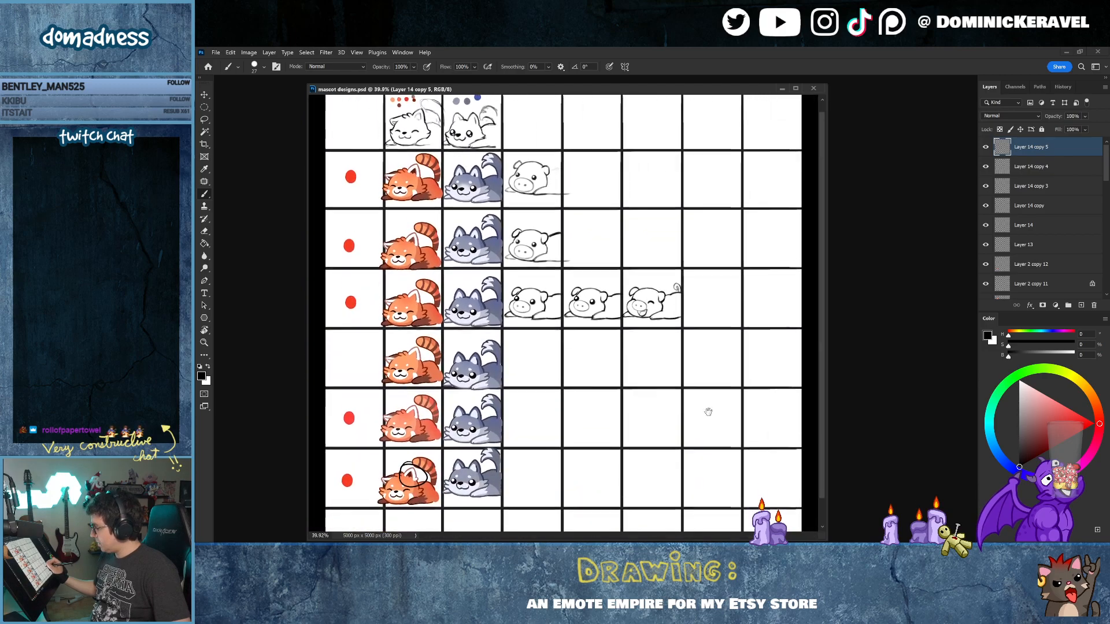
{"action": "scroll", "coordinate": [708, 412], "scroll_direction": "down", "scroll_amount": 2}
{"action": "key", "text": "v"}
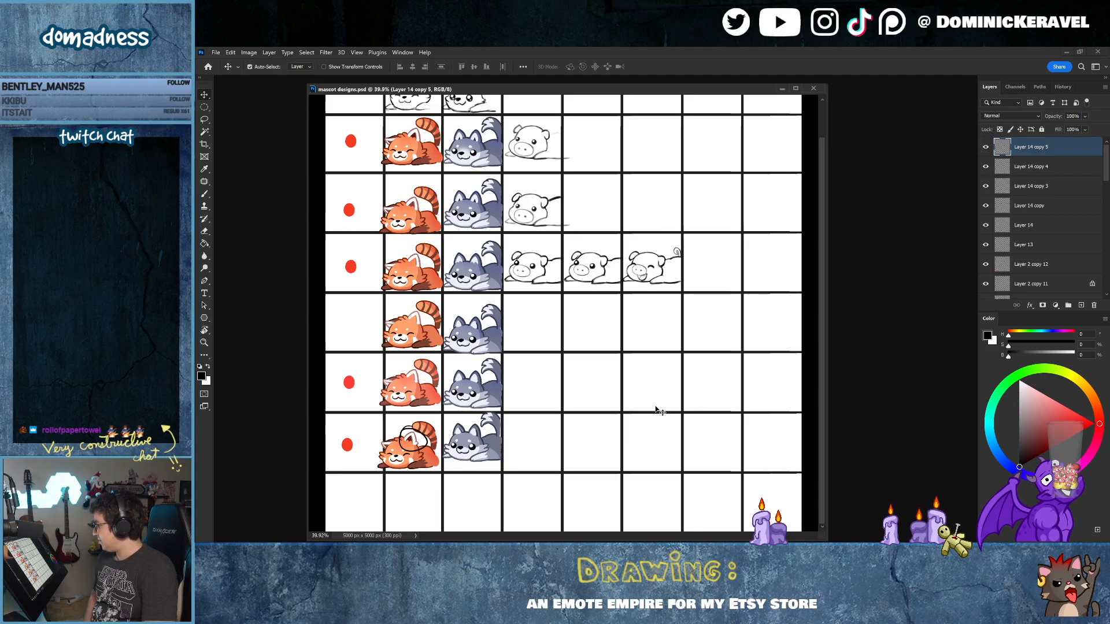
{"action": "left_click", "coordinate": [710, 281]}
{"action": "key", "text": "b"}
{"action": "left_click", "coordinate": [655, 264]}
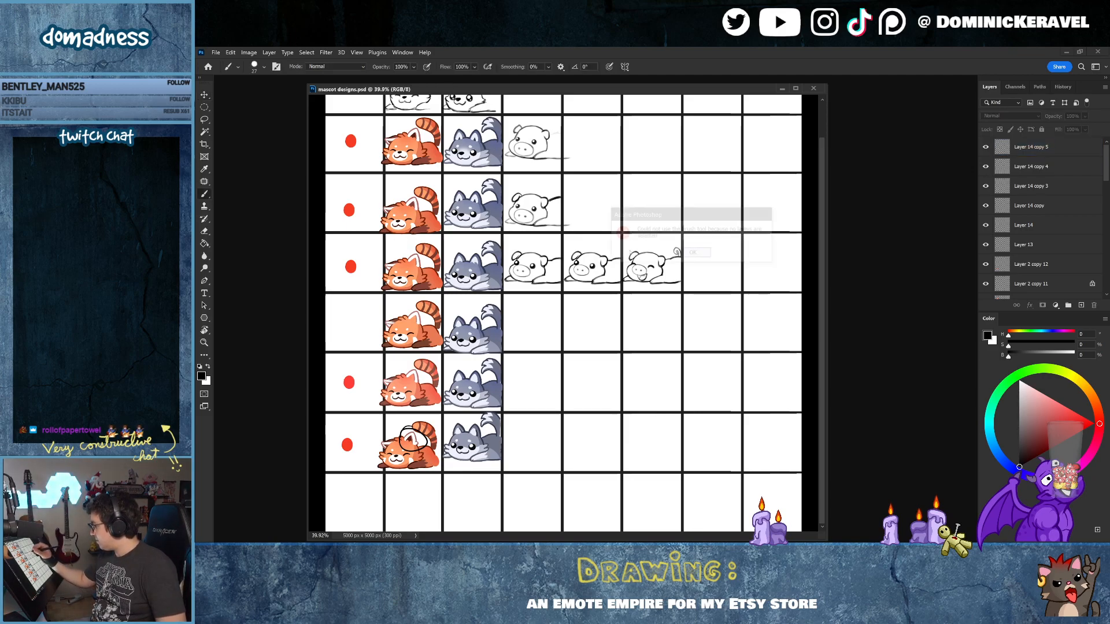
{"action": "key", "text": "v"}
{"action": "left_click", "coordinate": [657, 271]}
{"action": "key", "text": "b"}
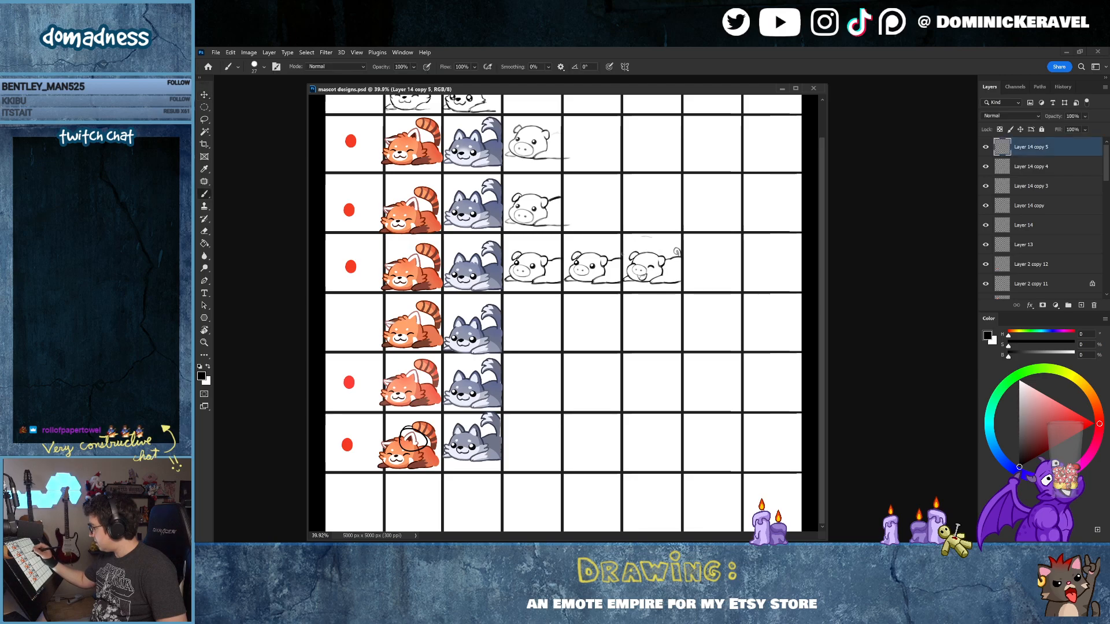
{"action": "left_click_drag", "start_coordinate": [652, 238], "coordinate": [669, 229]}
{"action": "key", "text": "ctrl+z"}
{"action": "key", "text": "ctrl+shift+z"}
{"action": "key", "text": "v"}
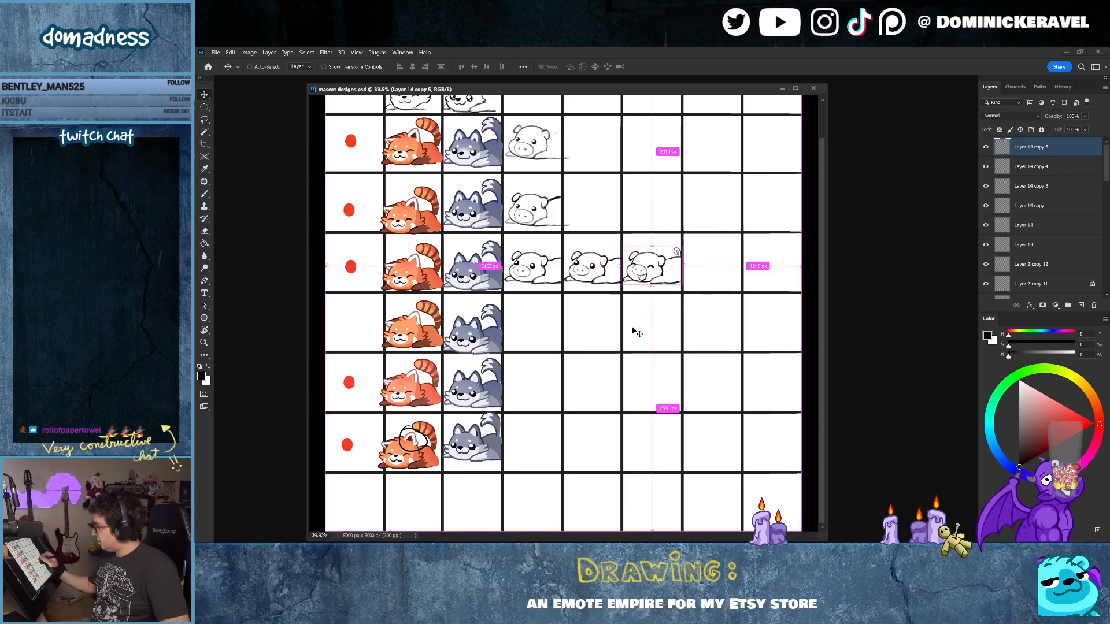
Step: Sketch sample eyes in the empty cell below the middle pig: a small dot, a curved eye and a large eye with a highlight
{"action": "scroll", "coordinate": [634, 330], "scroll_direction": "up", "scroll_amount": 3}
{"action": "key", "text": "b"}
{"action": "left_click", "coordinate": [562, 321]}
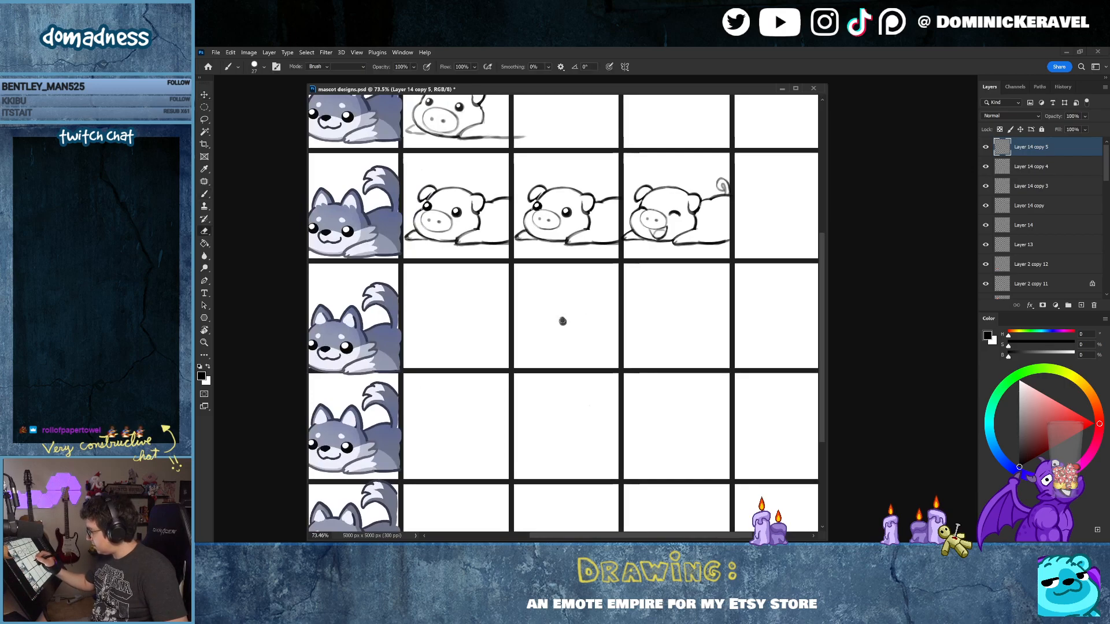
{"action": "left_click_drag", "start_coordinate": [586, 322], "coordinate": [601, 322]}
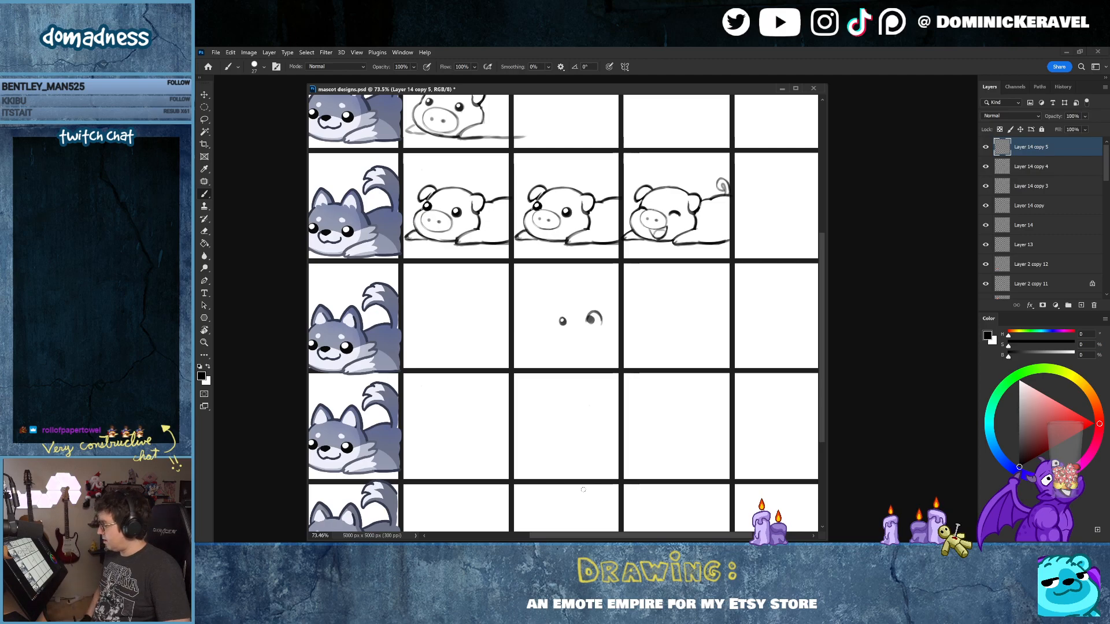
{"action": "key", "text": "v"}
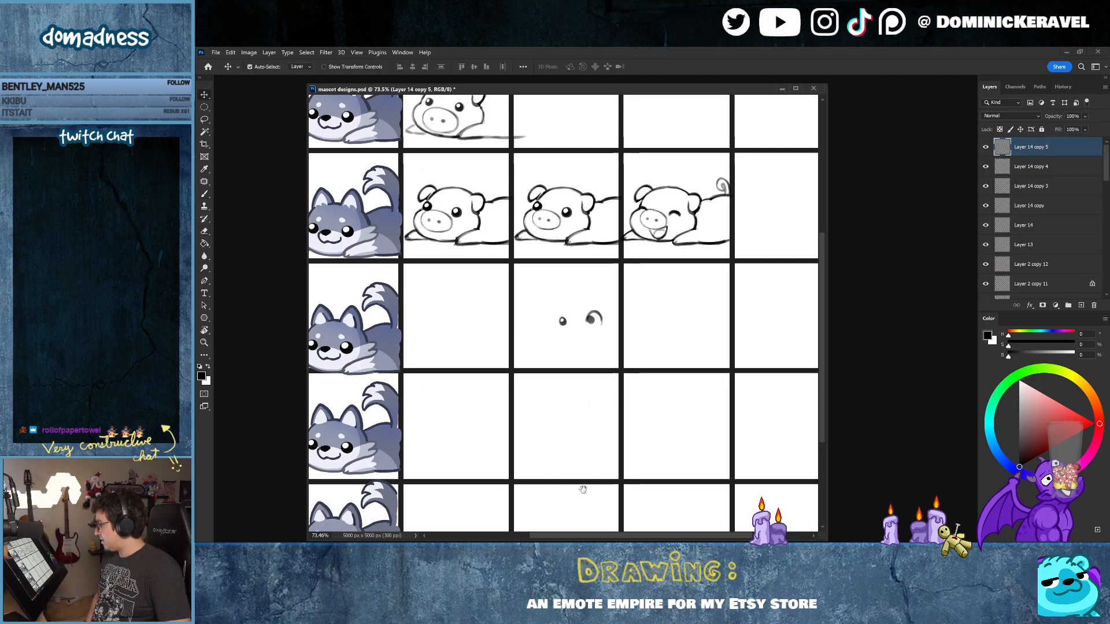
{"action": "key", "text": "b"}
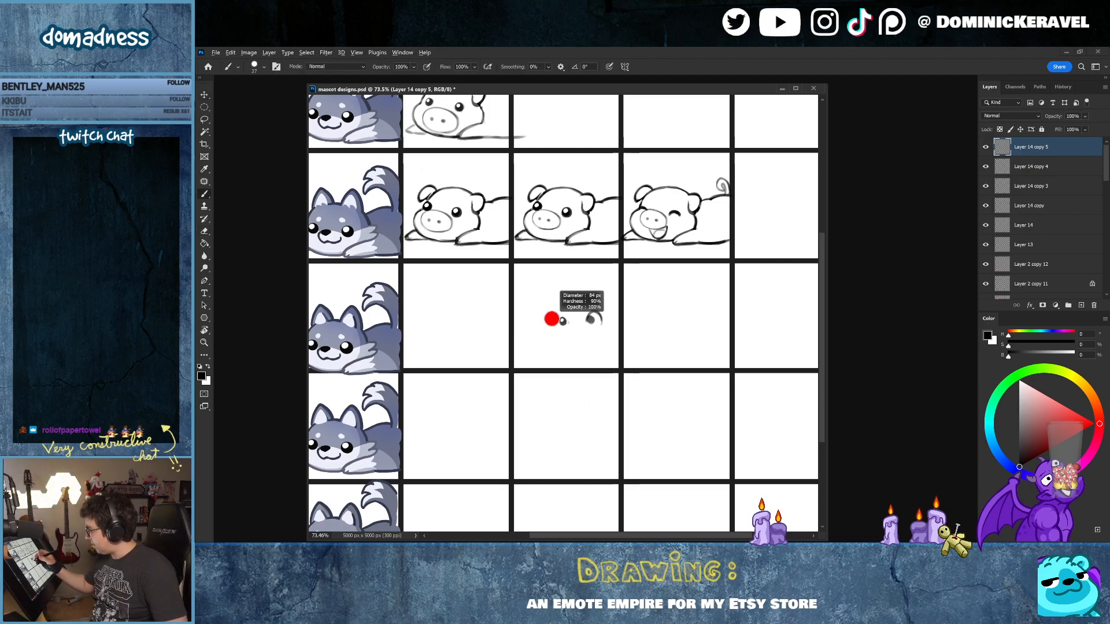
{"action": "mouse_move", "coordinate": [535, 309]}
{"action": "left_mouse_down"}
{"action": "mouse_move", "coordinate": [541, 327]}
{"action": "mouse_move", "coordinate": [538, 315]}
{"action": "left_mouse_up"}
{"action": "key", "text": "e"}
{"action": "left_click", "coordinate": [538, 313]}
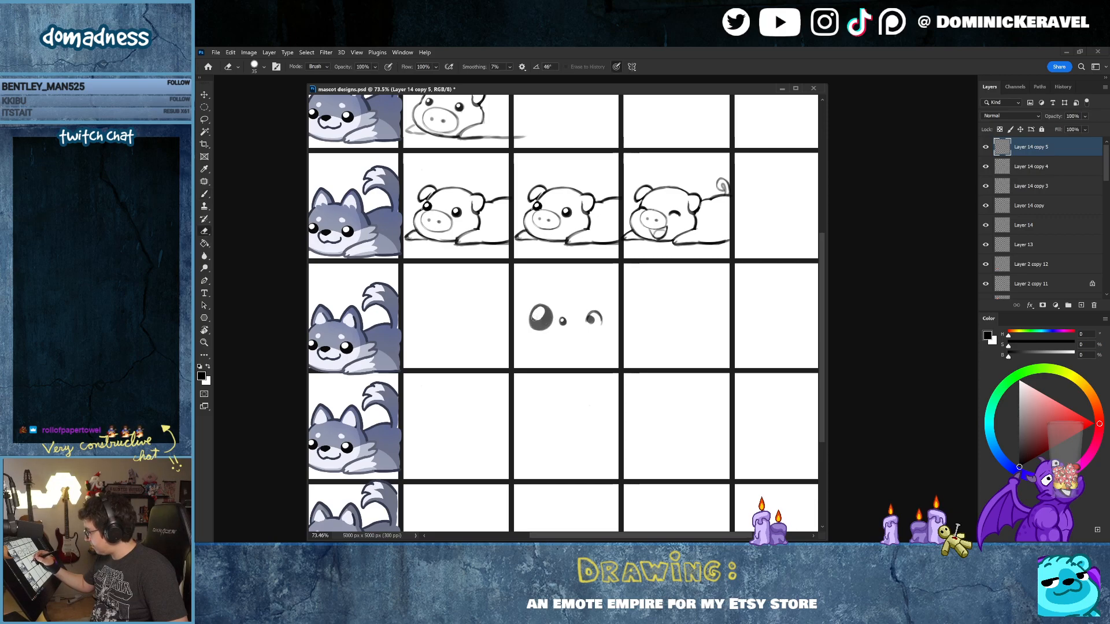
Step: Lasso the sample eyes in the empty cell, delete them and clear the selection
{"action": "scroll", "coordinate": [610, 352], "scroll_direction": "down", "scroll_amount": 5}
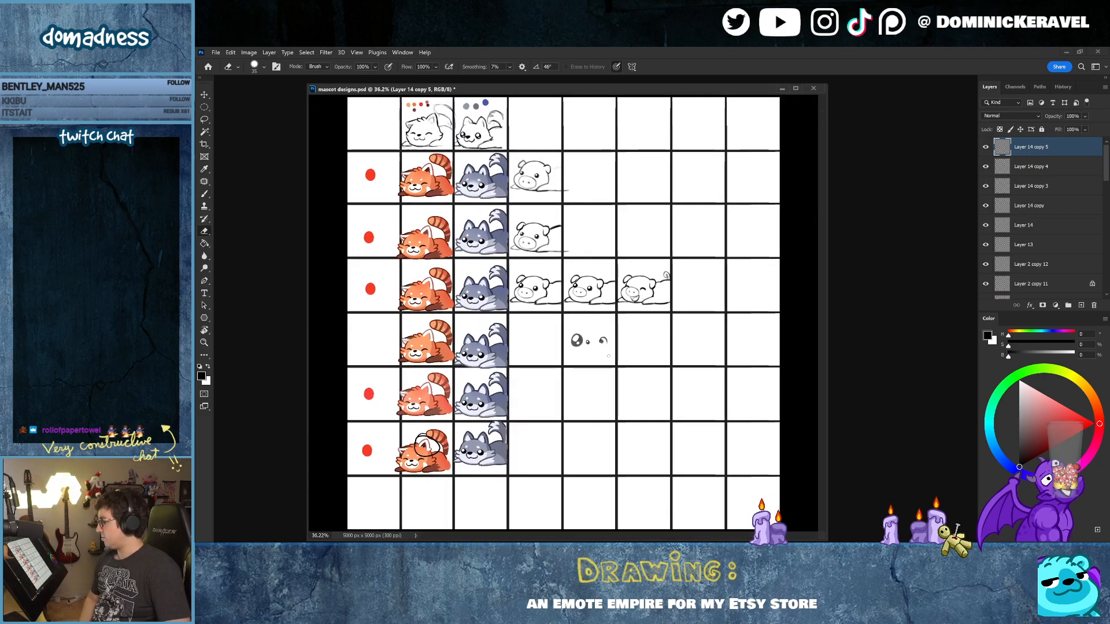
{"action": "key", "text": "v"}
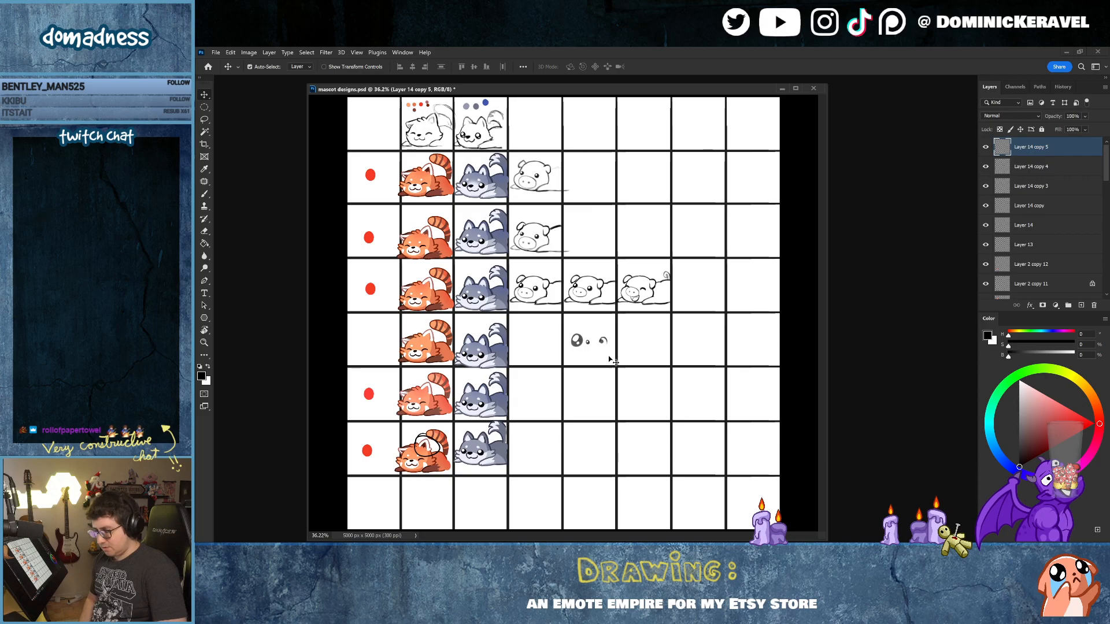
{"action": "key", "text": "l"}
{"action": "mouse_move", "coordinate": [595, 323]}
{"action": "left_mouse_down"}
{"action": "mouse_move", "coordinate": [601, 365]}
{"action": "mouse_move", "coordinate": [604, 325]}
{"action": "left_mouse_up"}
{"action": "key", "text": "Delete"}
{"action": "key", "text": "ctrl+d"}
{"action": "key", "text": "e"}
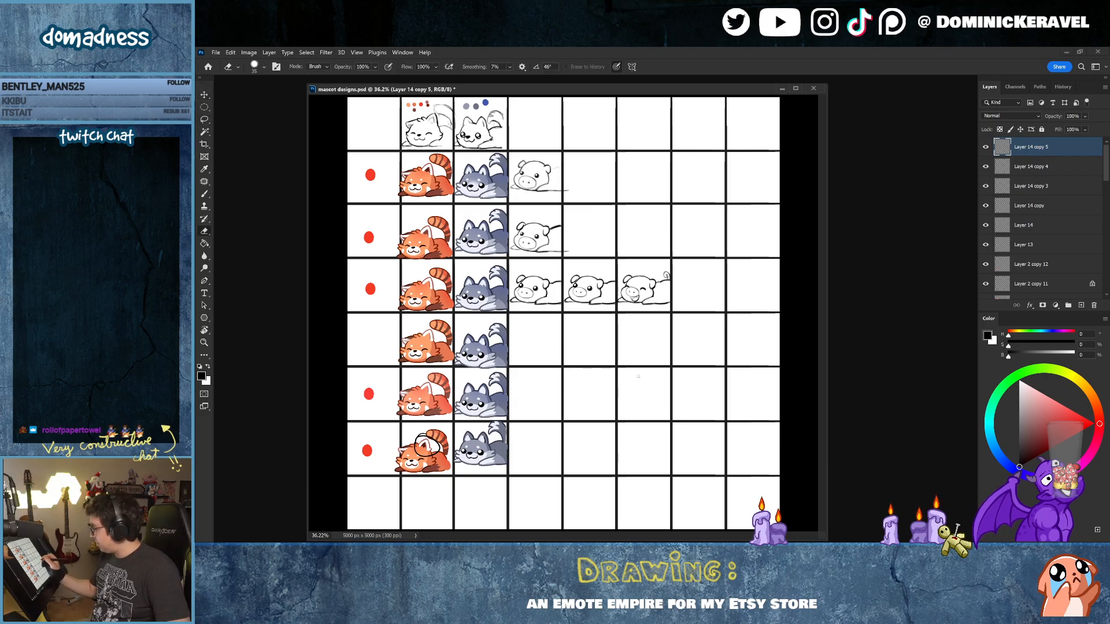
Step: Reposition the document window, check the laughing pig up close and save the mascot designs document
{"action": "key", "text": "v"}
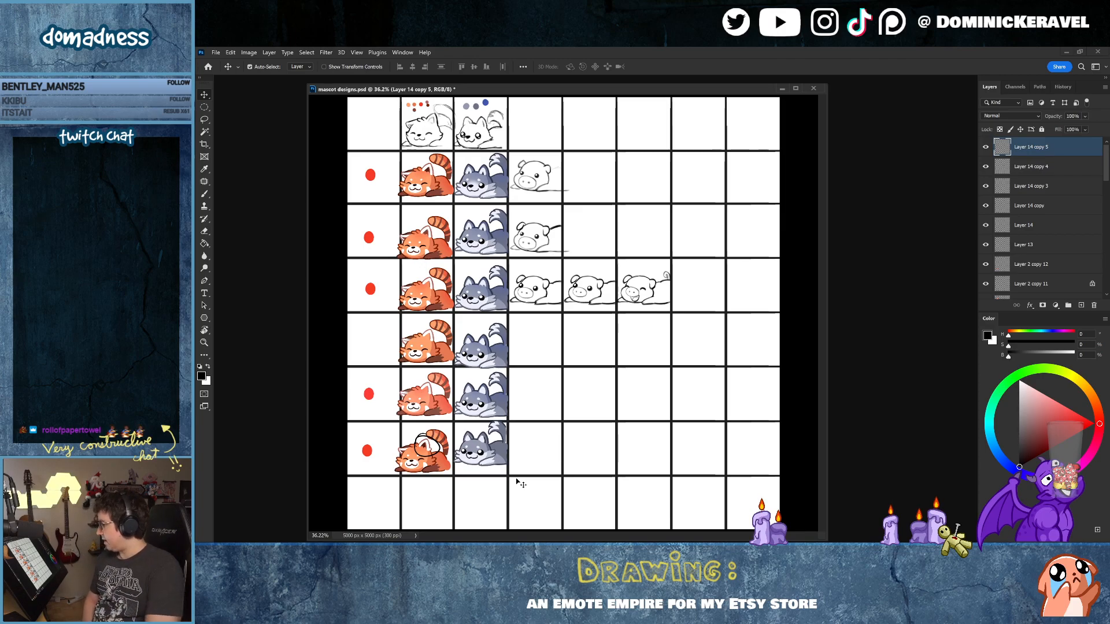
{"action": "left_click_drag", "start_coordinate": [571, 92], "coordinate": [555, 88]}
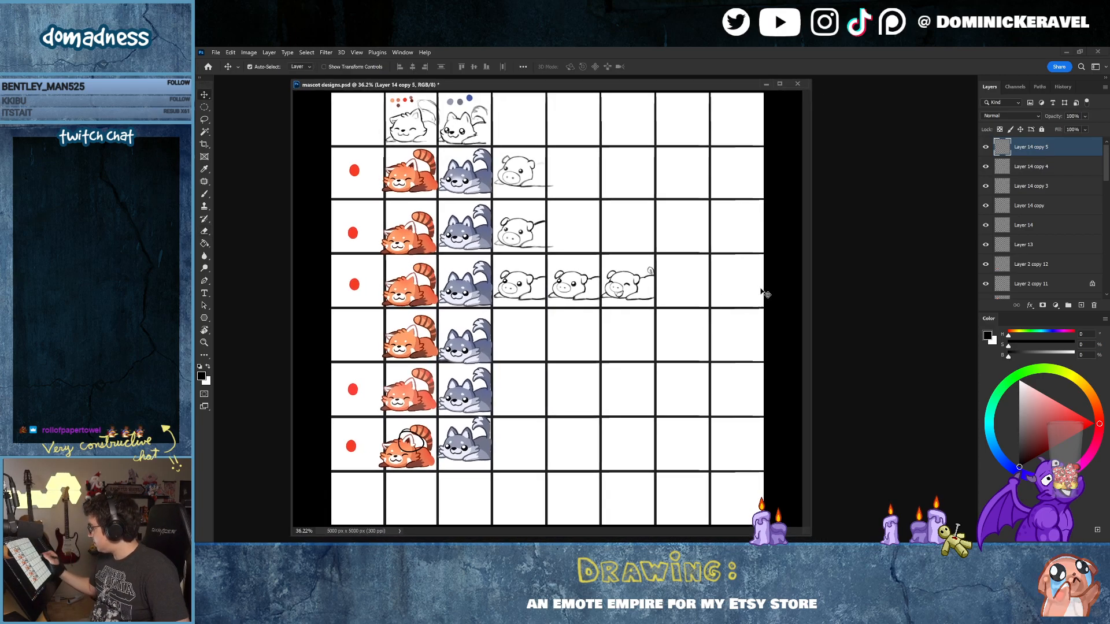
{"action": "left_click_drag", "start_coordinate": [656, 283], "coordinate": [685, 283]}
{"action": "key", "text": "e"}
{"action": "left_click_drag", "start_coordinate": [606, 284], "coordinate": [643, 283]}
{"action": "key", "text": "b"}
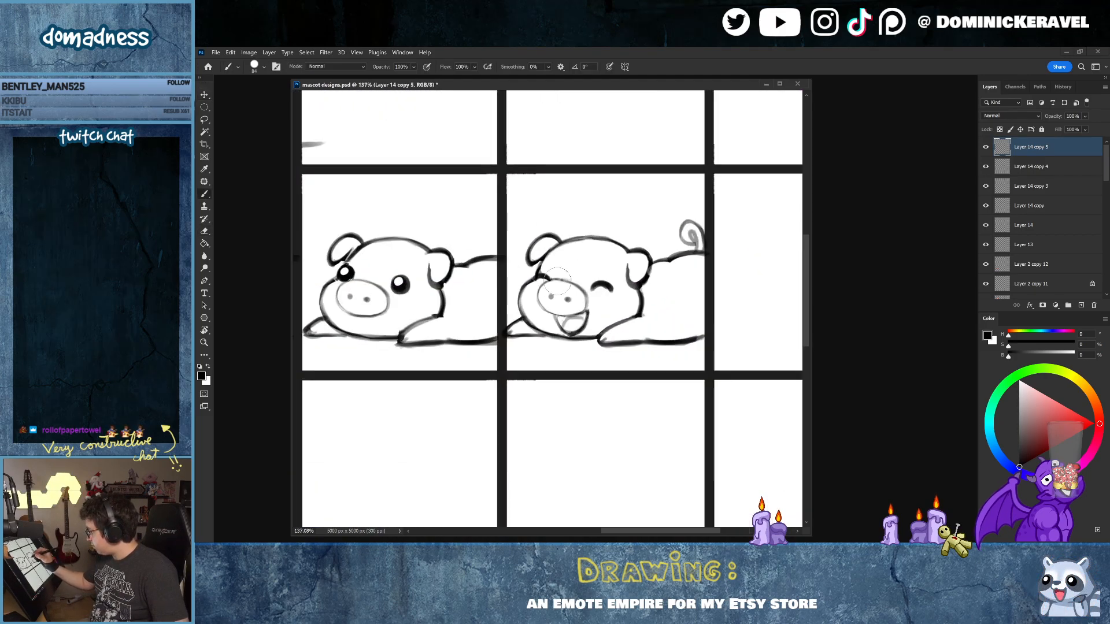
{"action": "left_click_drag", "start_coordinate": [572, 278], "coordinate": [568, 278]}
{"action": "left_click_drag", "start_coordinate": [685, 295], "coordinate": [612, 296]}
{"action": "key", "text": "v"}
{"action": "key", "text": "ctrl+s"}
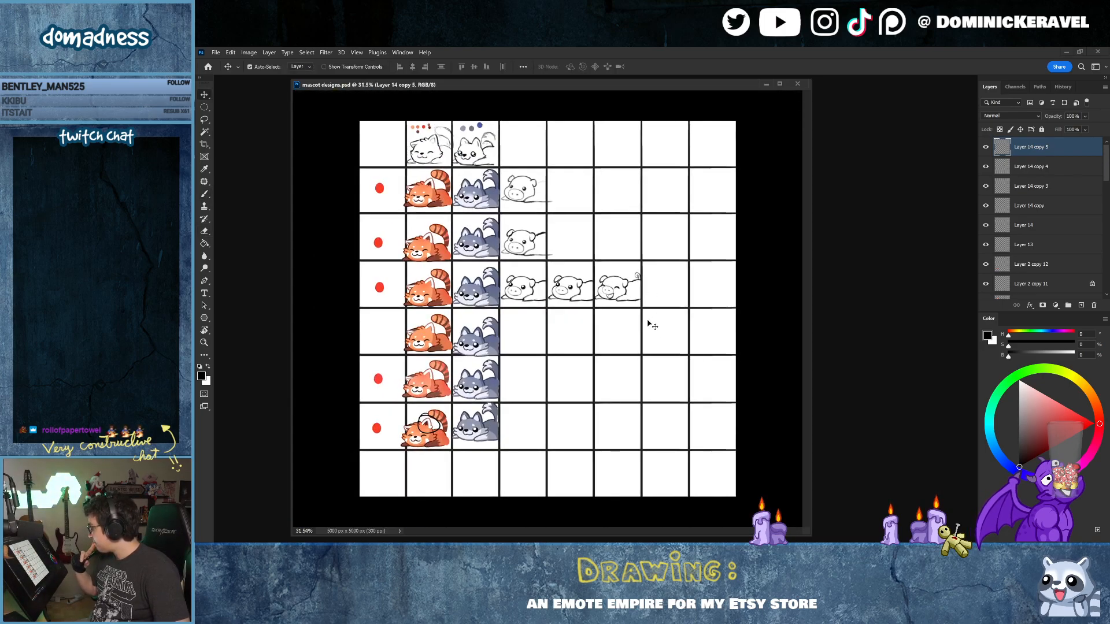
Step: Circle the two rightmost pigs of the fourth row with the Brush and undo the stroke
{"action": "key", "text": "b"}
{"action": "mouse_move", "coordinate": [616, 248]}
{"action": "left_mouse_down"}
{"action": "mouse_move", "coordinate": [550, 275]}
{"action": "mouse_move", "coordinate": [641, 243]}
{"action": "left_mouse_up"}
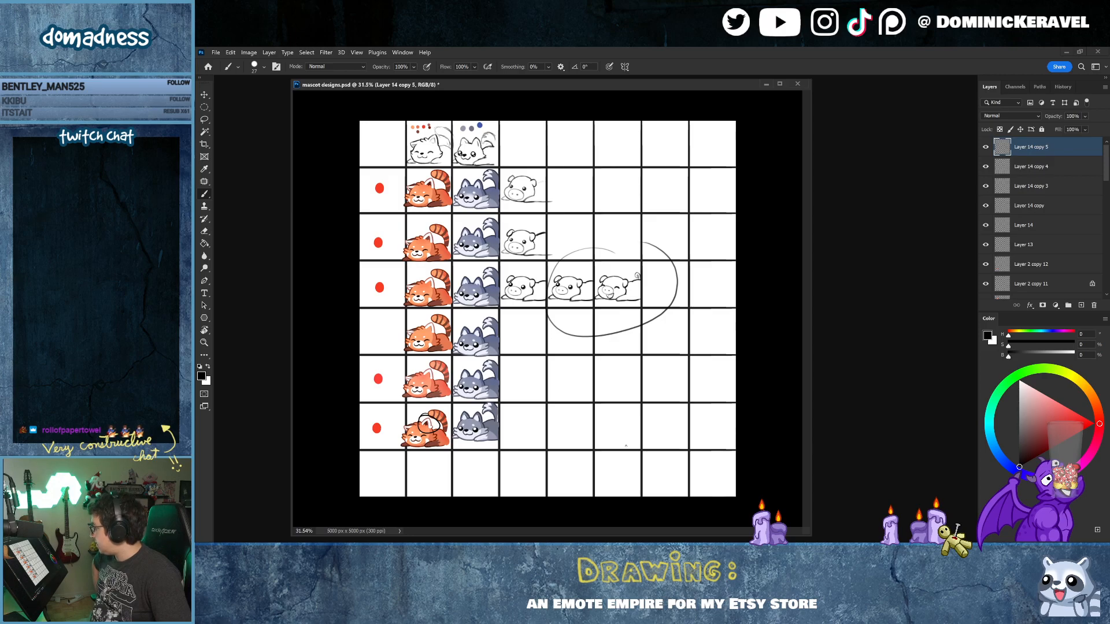
{"action": "key", "text": "v"}
{"action": "key", "text": "ctrl+z"}
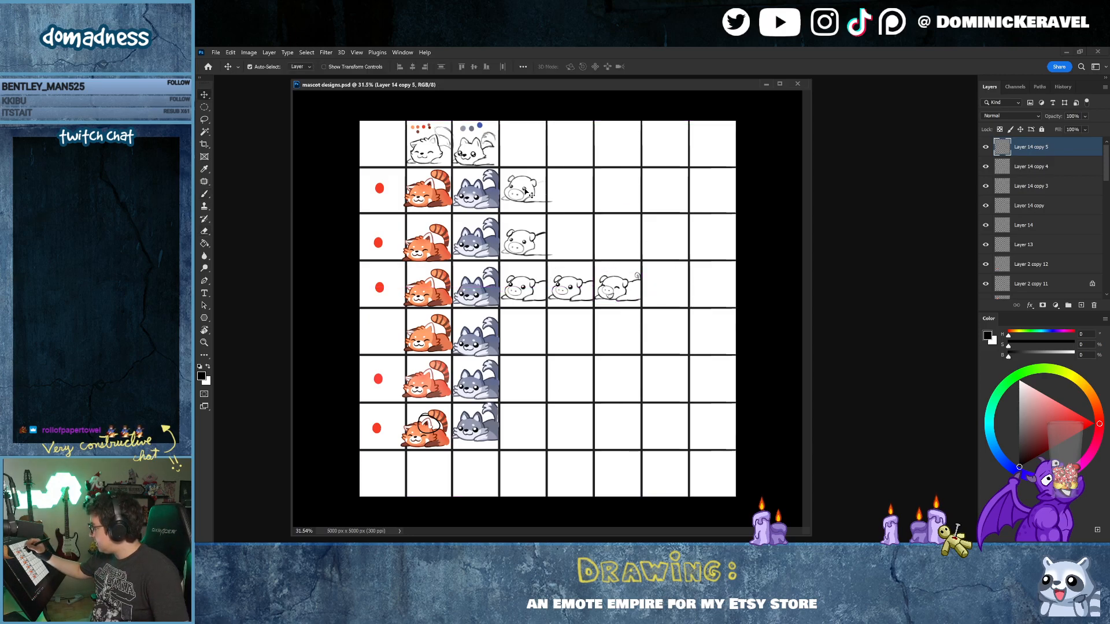
Step: Delete the faint pig sketch in the second row and move the rough third-row pig into the top row beside the wolf sketch
{"action": "left_click", "coordinate": [526, 193]}
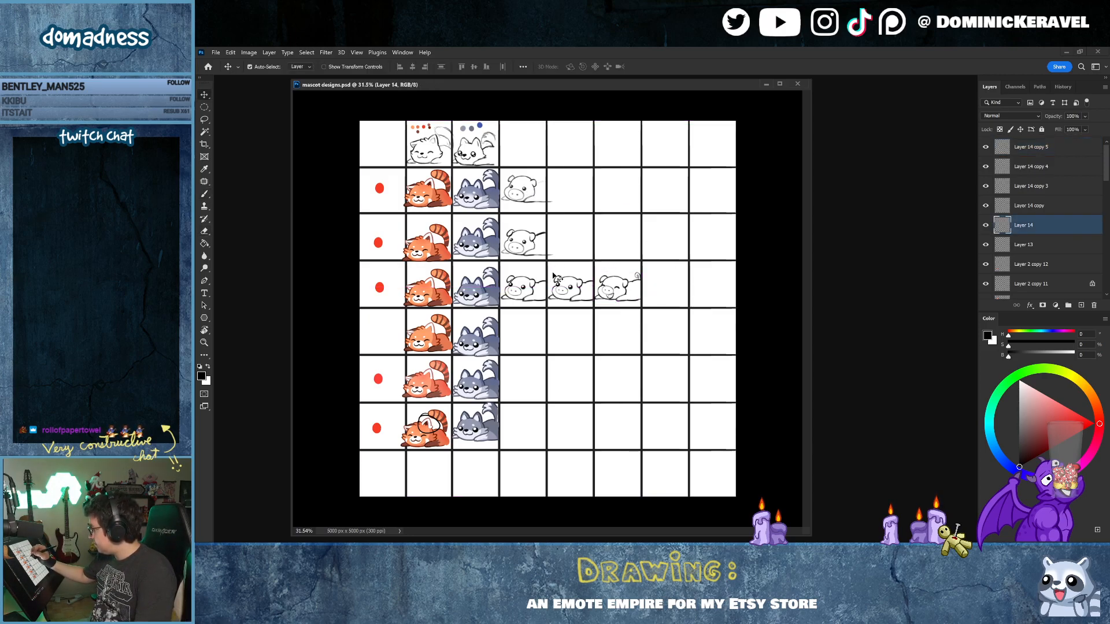
{"action": "key", "text": "Delete"}
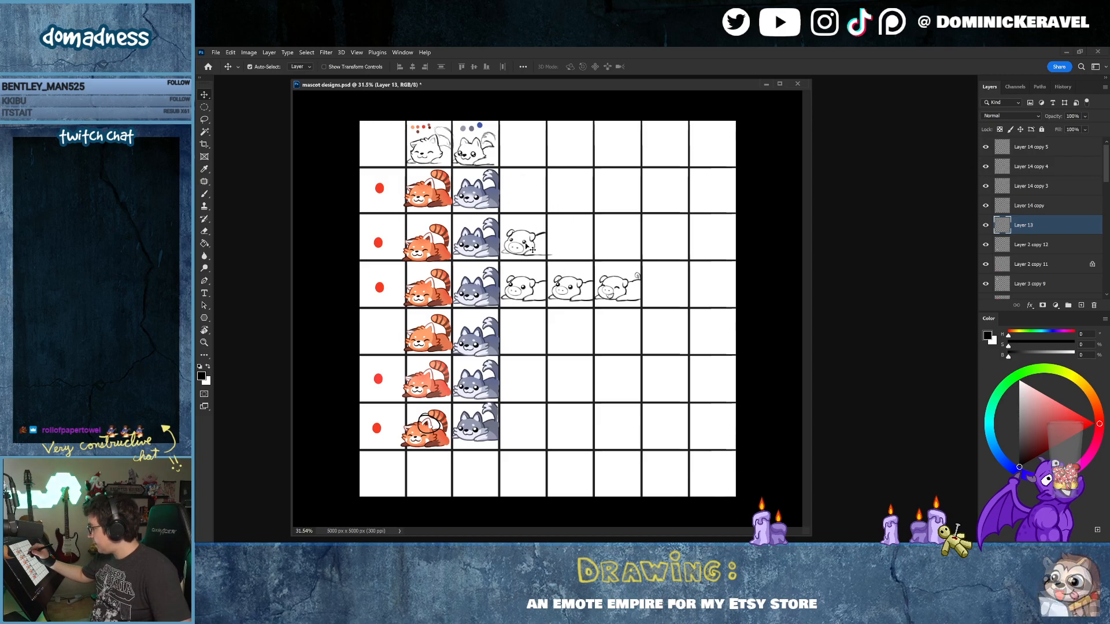
{"action": "left_click_drag", "start_coordinate": [524, 246], "coordinate": [525, 154]}
Step: Move the three lying pigs from the fourth row into the column beside the wolves, occupying rows two, three and four
{"action": "left_click_drag", "start_coordinate": [525, 286], "coordinate": [525, 192]}
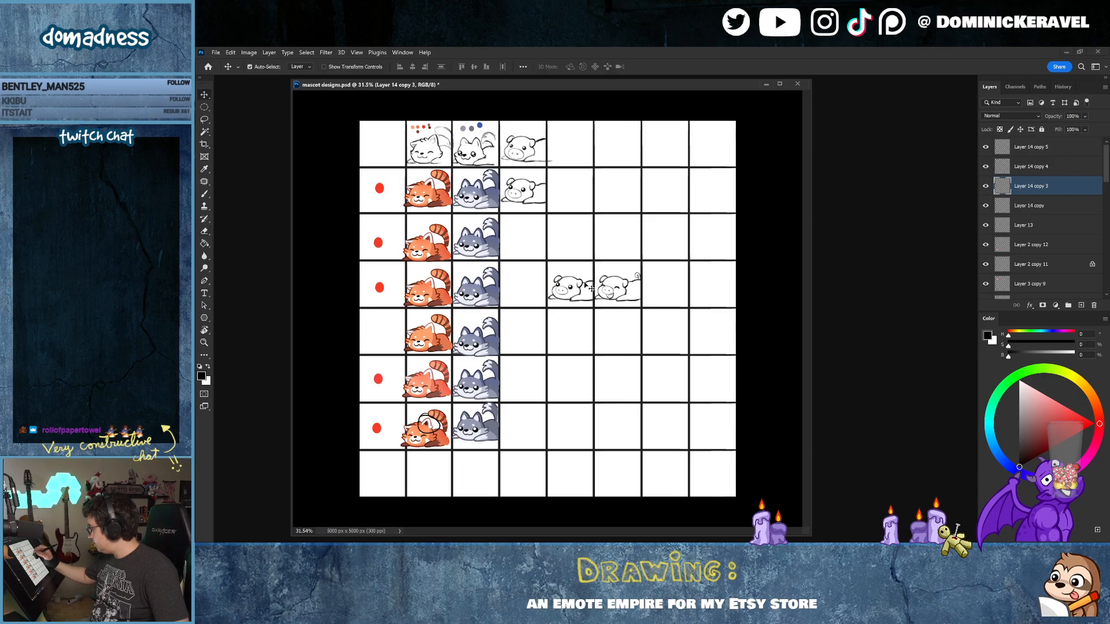
{"action": "left_click_drag", "start_coordinate": [575, 289], "coordinate": [526, 244]}
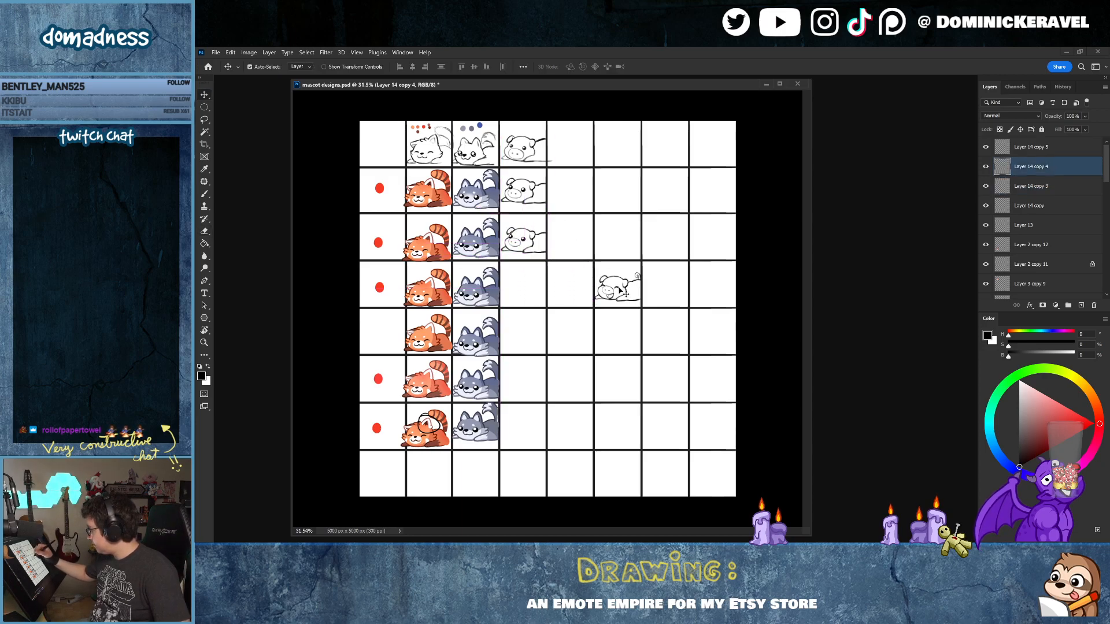
{"action": "left_click_drag", "start_coordinate": [617, 286], "coordinate": [526, 287]}
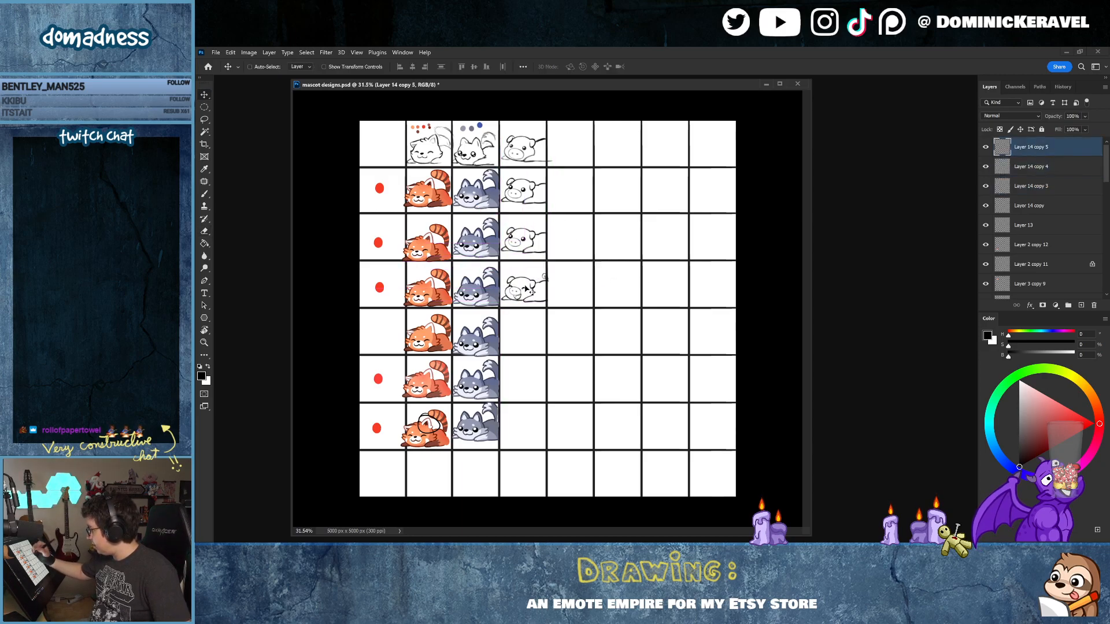
Step: Save the mascot designs document and clear the selection around the whole canvas
{"action": "key", "text": "ctrl+s"}
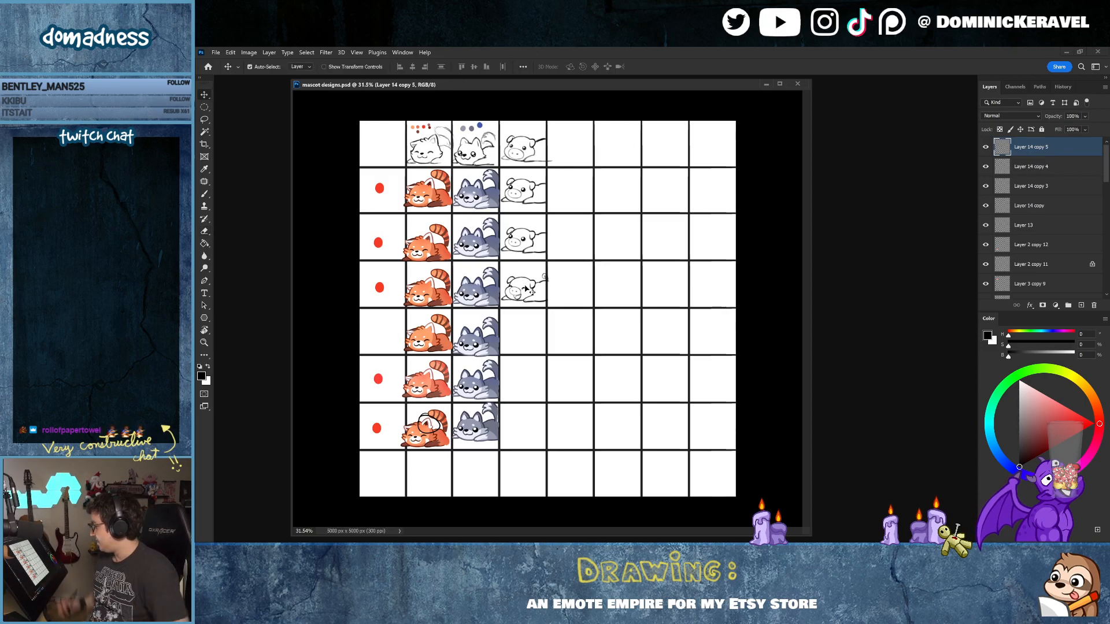
{"action": "key", "text": "e"}
{"action": "left_click", "coordinate": [547, 338], "text": "ctrl"}
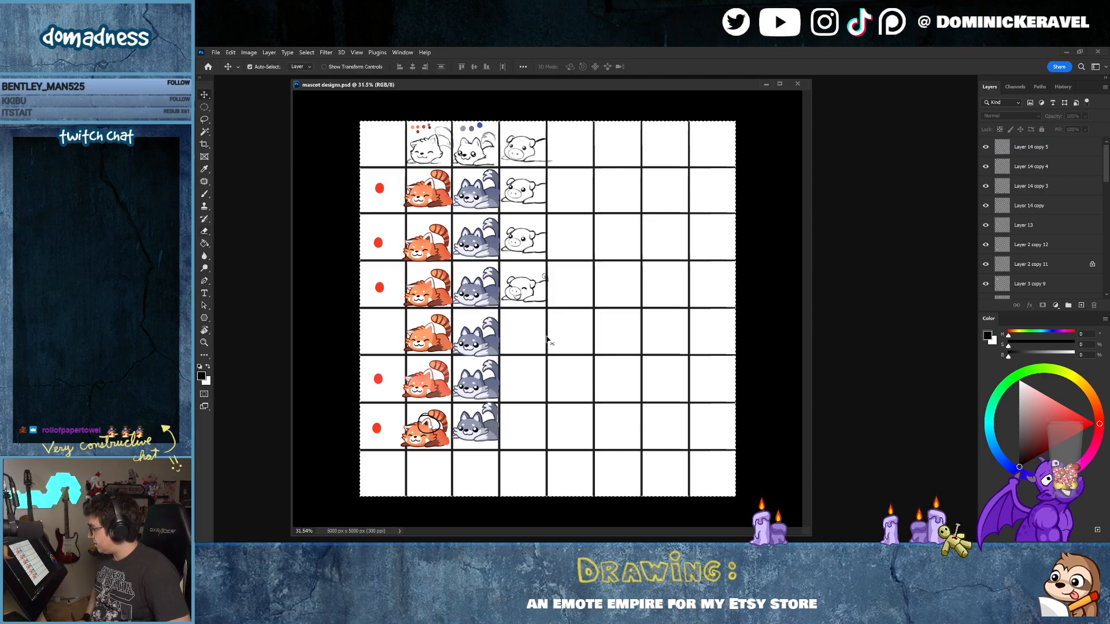
{"action": "key", "text": "ctrl+d"}
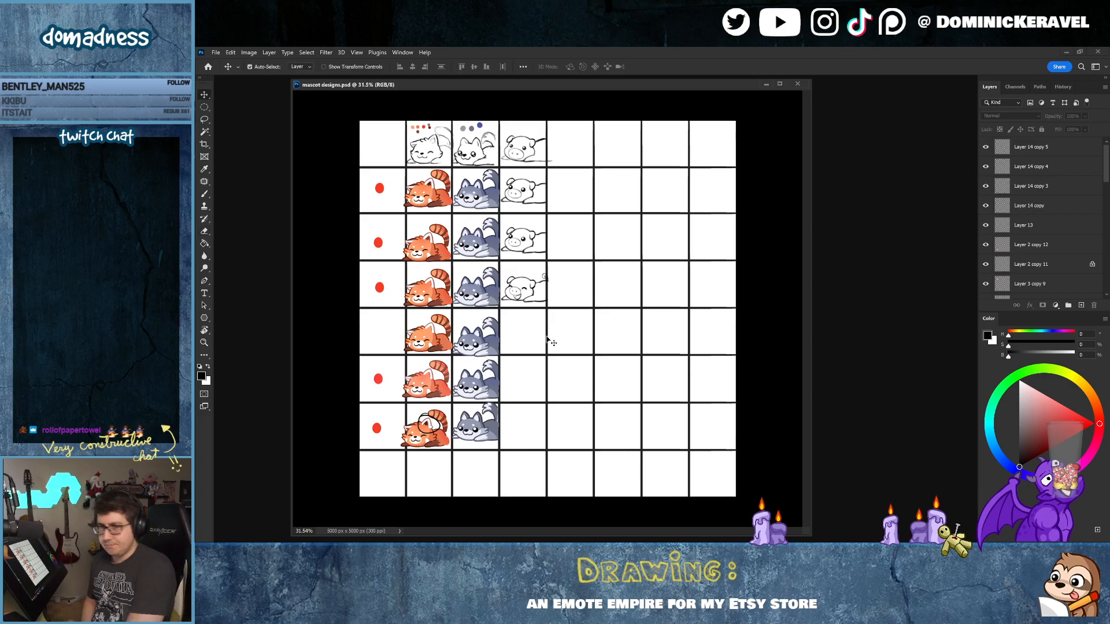
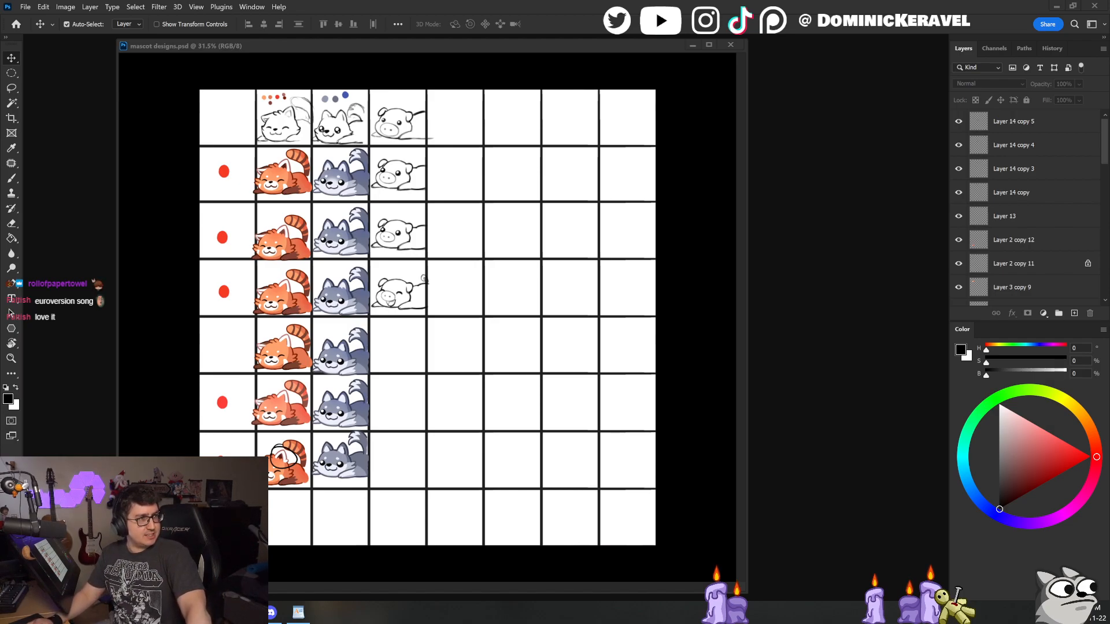
Step: Switch to the browser's playlist page, view the Run Away music video full screen and skip through it, including to 1:05
{"action": "left_click_drag", "start_coordinate": [1109, 9], "coordinate": [477, 1]}
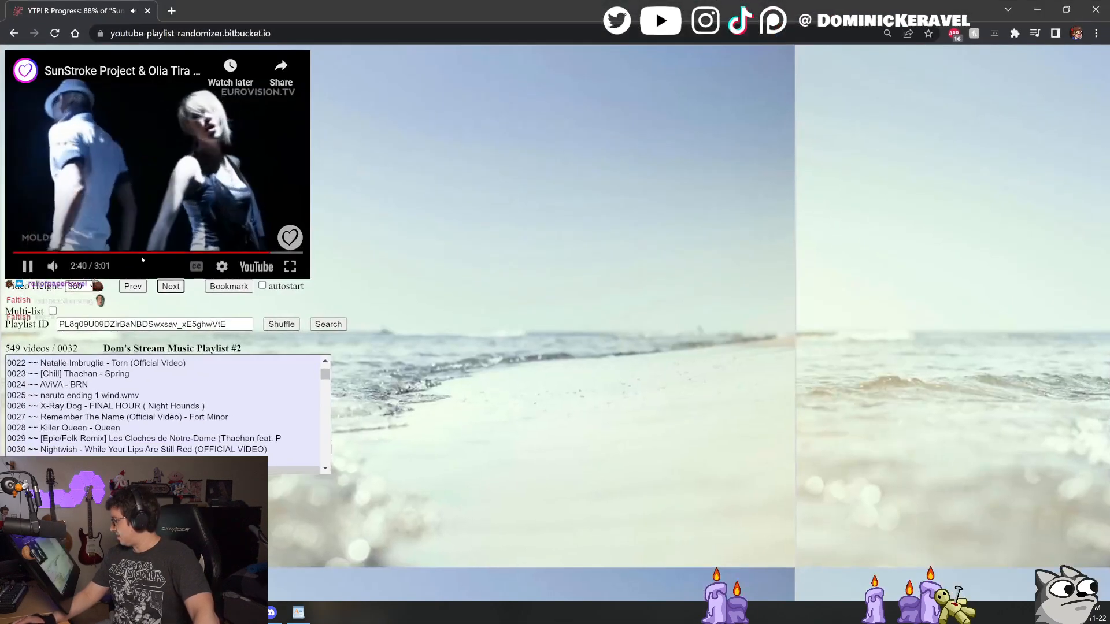
{"action": "left_click", "coordinate": [291, 267]}
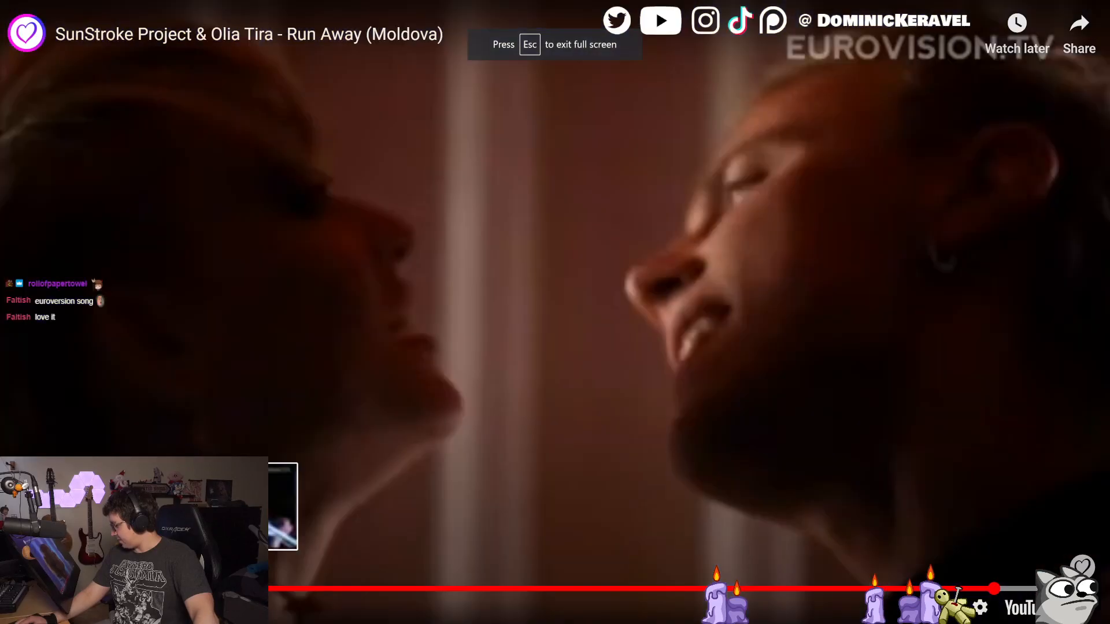
{"action": "left_click_drag", "start_coordinate": [231, 588], "coordinate": [15, 588]}
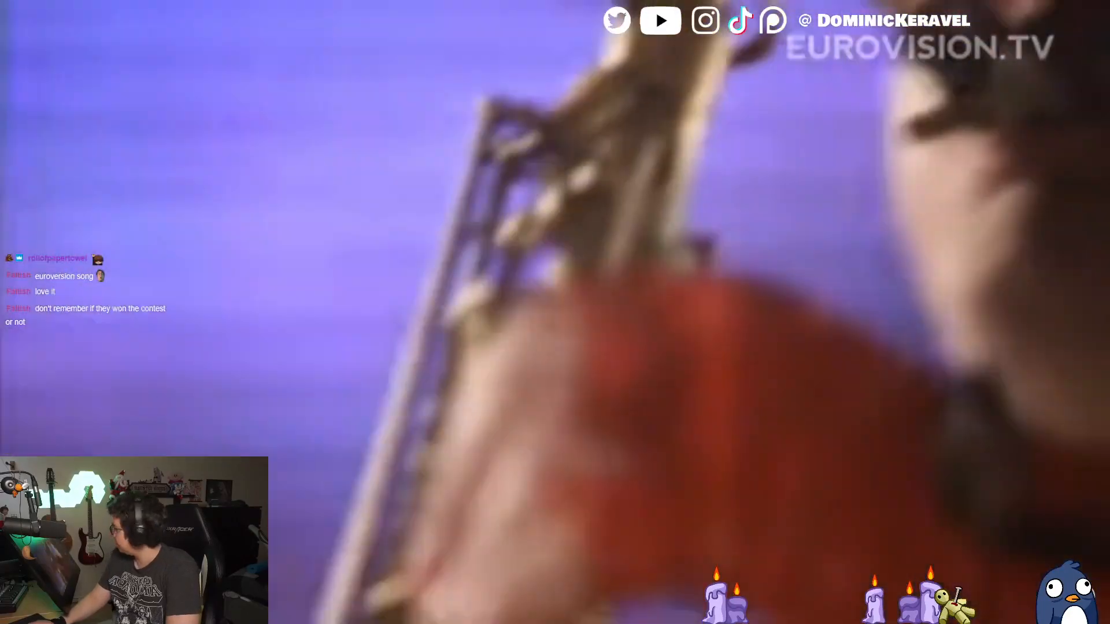
{"action": "mouse_move", "coordinate": [454, 334]}
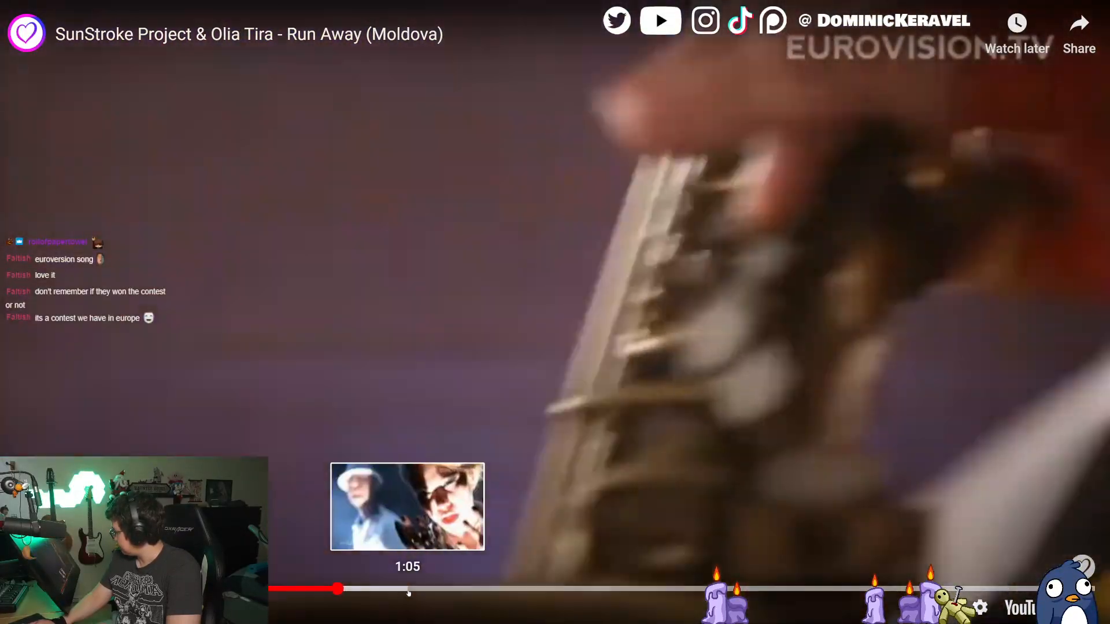
{"action": "left_click", "coordinate": [408, 589]}
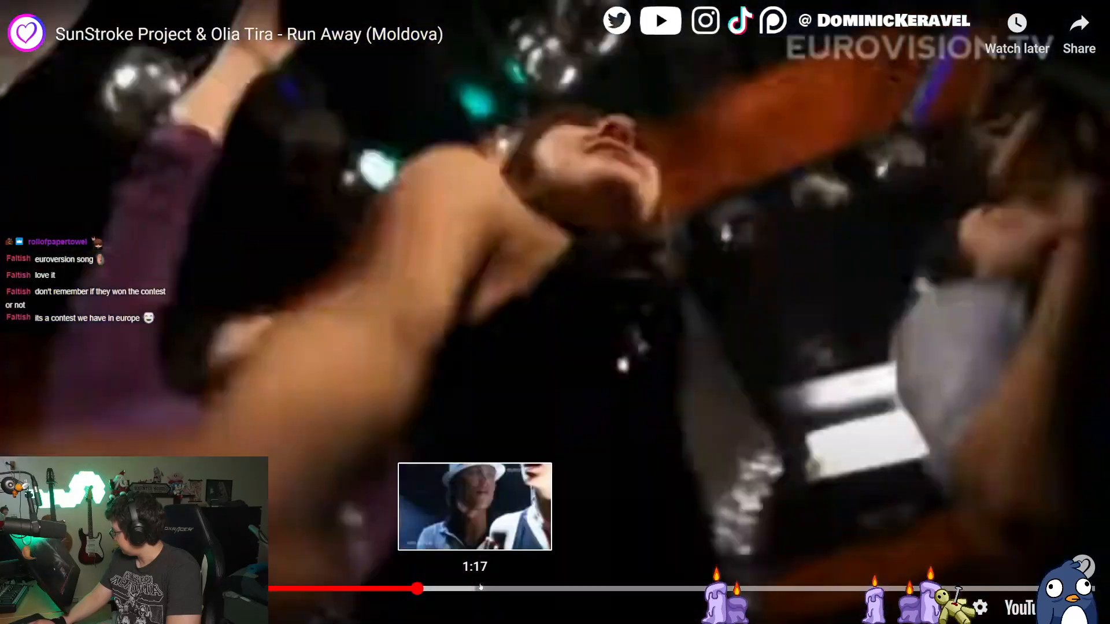
{"action": "left_click", "coordinate": [486, 589]}
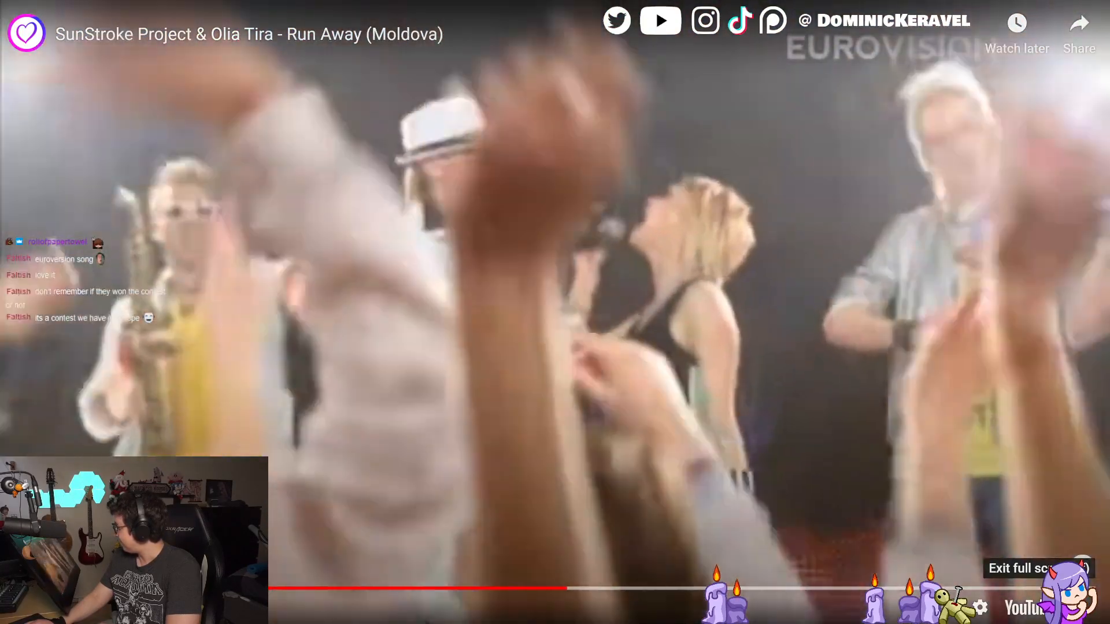
Step: Exit the full-screen video and return to Photoshop, repositioning the mascot designs window in the workspace
{"action": "left_click", "coordinate": [1084, 607]}
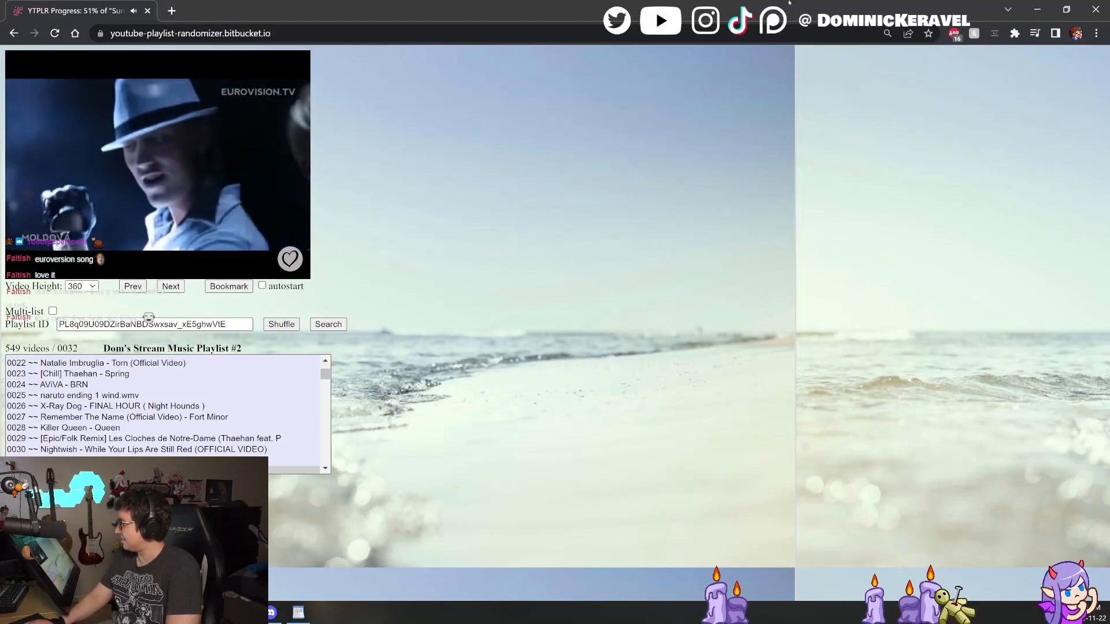
{"action": "left_click_drag", "start_coordinate": [77, 12], "coordinate": [0, 27]}
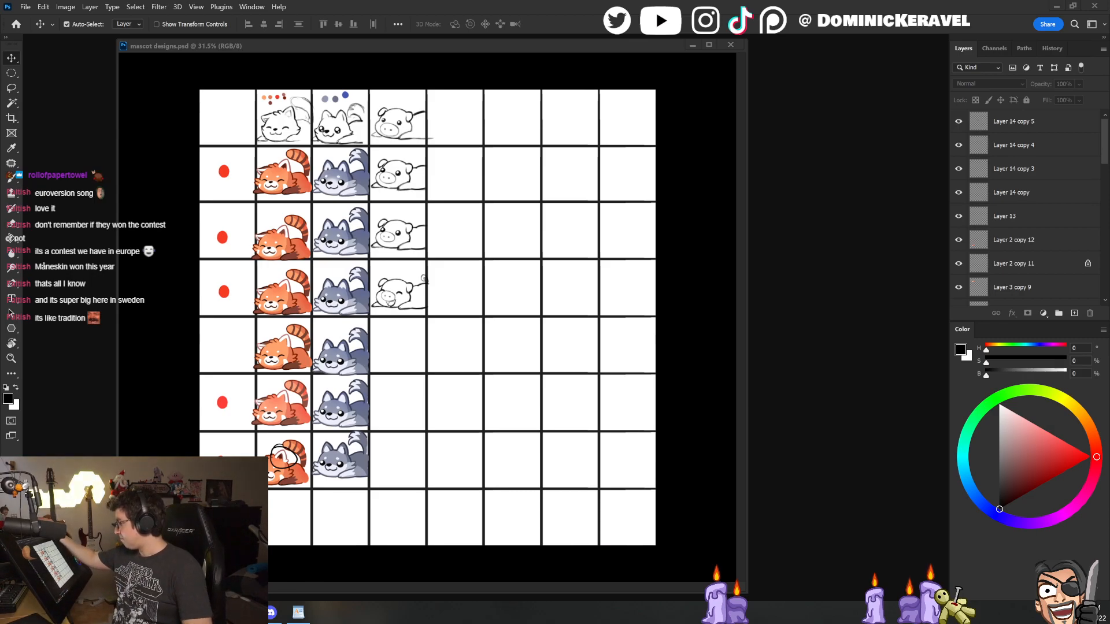
{"action": "left_click_drag", "start_coordinate": [481, 45], "coordinate": [543, 50]}
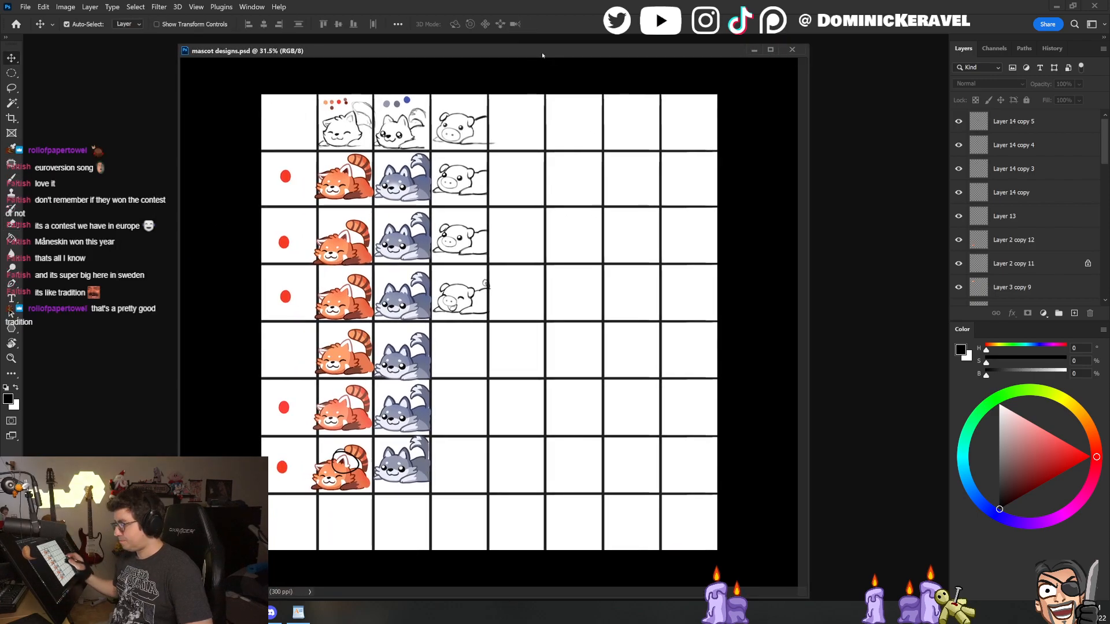
Step: Duplicate the laughing pig from the fourth row into the fifth-row cell directly below it, beside the wolf
{"action": "key", "text": "b"}
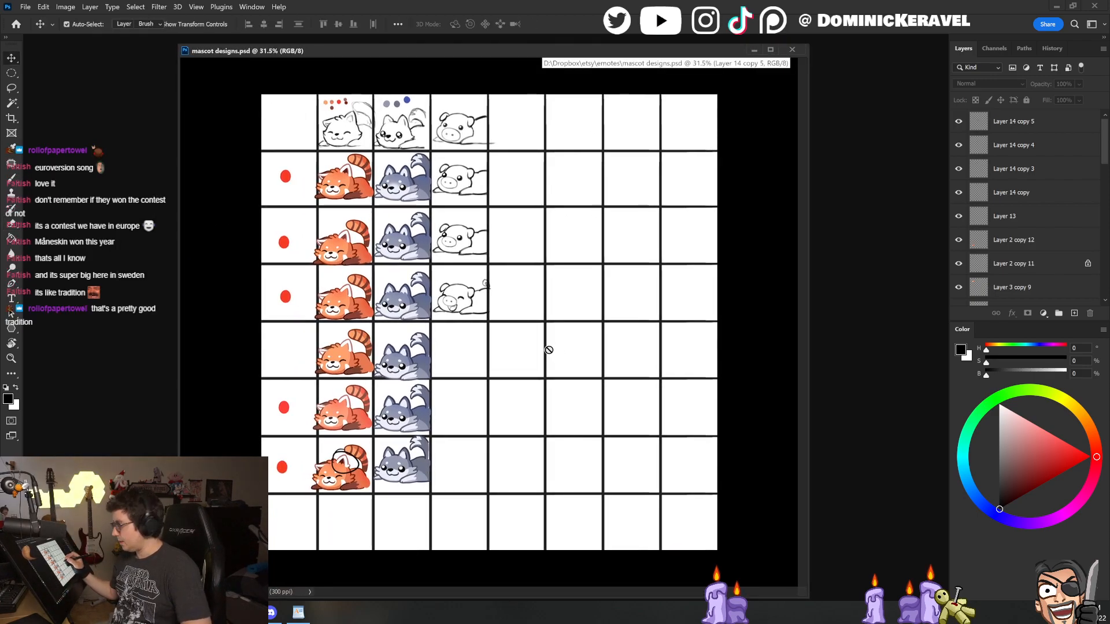
{"action": "left_click_drag", "start_coordinate": [525, 350], "coordinate": [543, 362]}
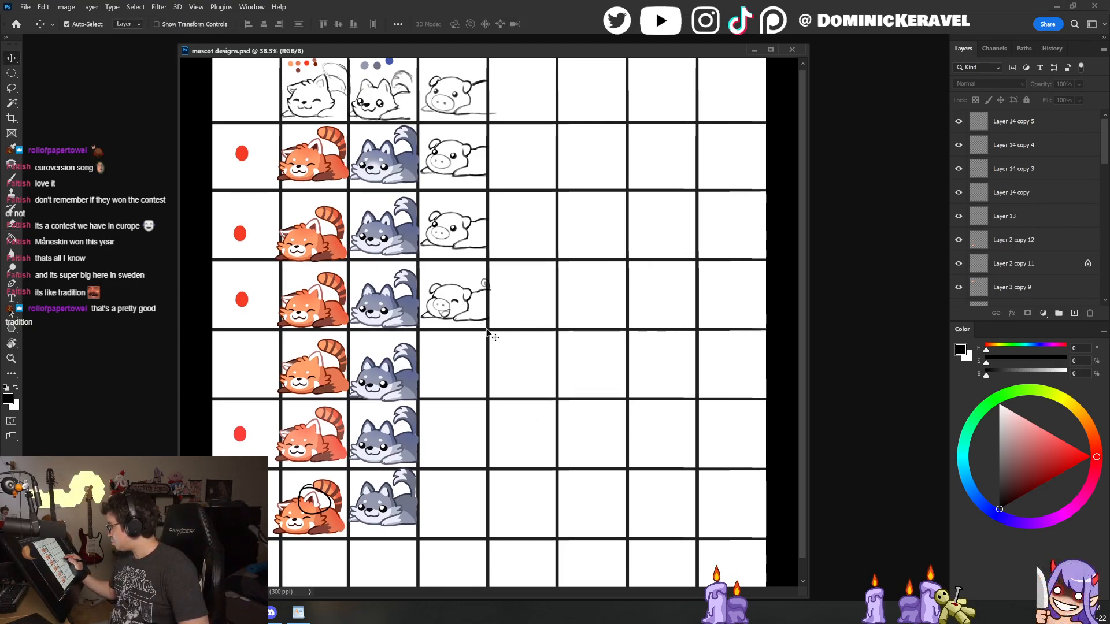
{"action": "left_click_drag", "start_coordinate": [480, 303], "coordinate": [498, 307]}
{"action": "left_click", "coordinate": [455, 302]}
{"action": "key", "text": "e"}
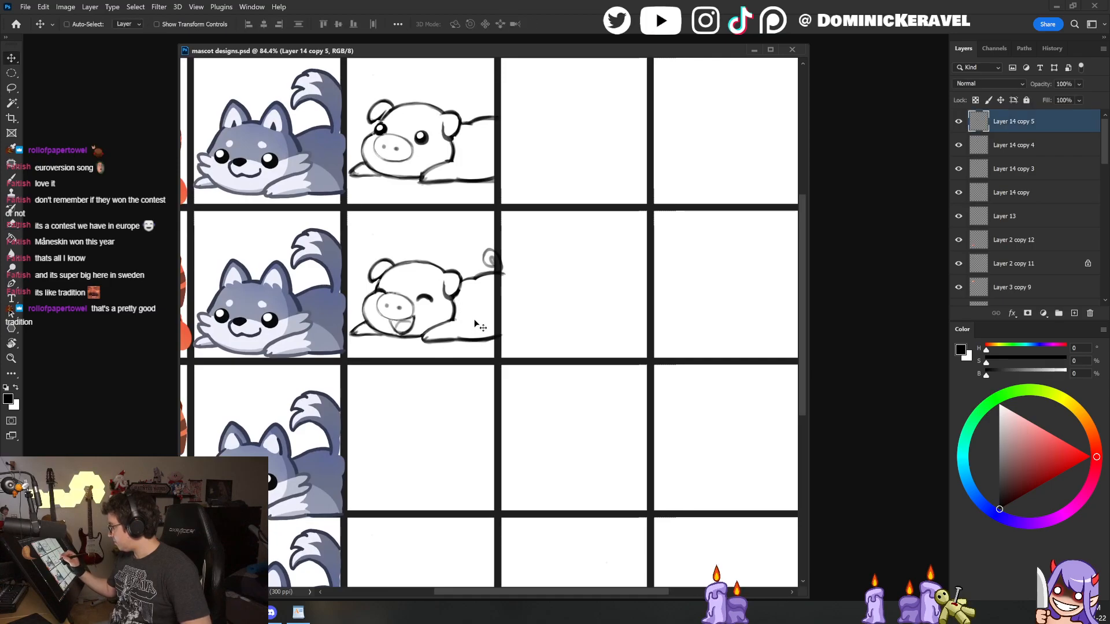
{"action": "key", "text": "l"}
{"action": "mouse_move", "coordinate": [378, 241]}
{"action": "left_mouse_down"}
{"action": "mouse_move", "coordinate": [405, 396]}
{"action": "mouse_move", "coordinate": [555, 324]}
{"action": "mouse_move", "coordinate": [382, 242]}
{"action": "left_mouse_up"}
{"action": "key", "text": "v"}
{"action": "left_click_drag", "start_coordinate": [453, 328], "coordinate": [453, 475]}
{"action": "mouse_move", "coordinate": [451, 423]}
{"action": "left_mouse_down"}
{"action": "mouse_move", "coordinate": [427, 341]}
{"action": "mouse_move", "coordinate": [387, 315]}
{"action": "left_mouse_up"}
Step: Erase parts of the fifth-row pig's ears and redraw their outlines with the Brush
{"action": "key", "text": "e"}
{"action": "key", "text": "b"}
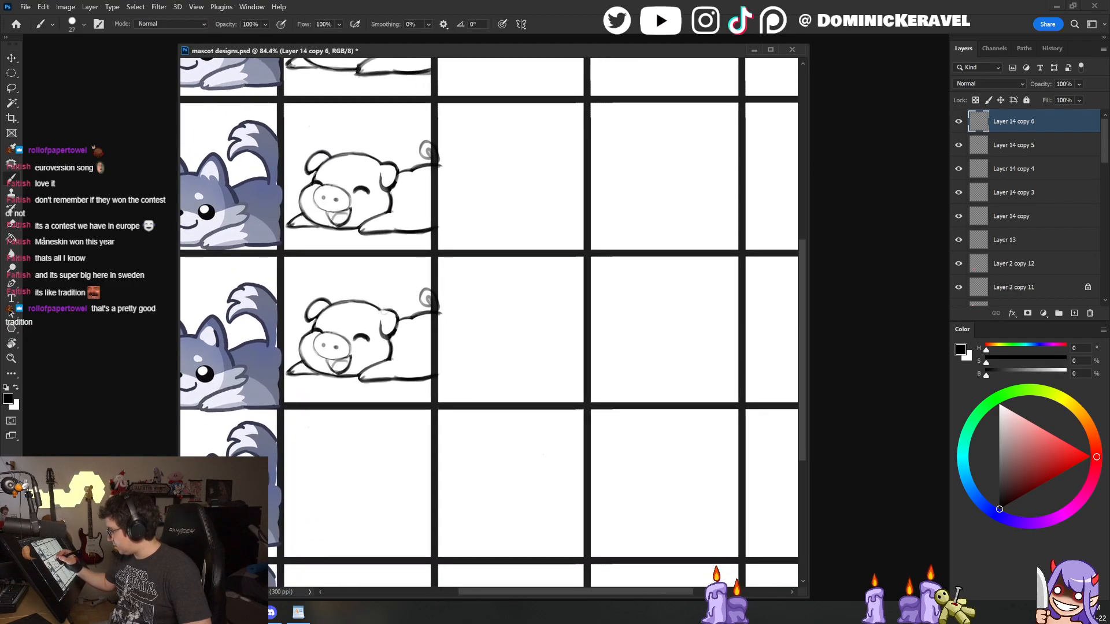
{"action": "key", "text": "e"}
{"action": "left_click_drag", "start_coordinate": [382, 322], "coordinate": [395, 328]}
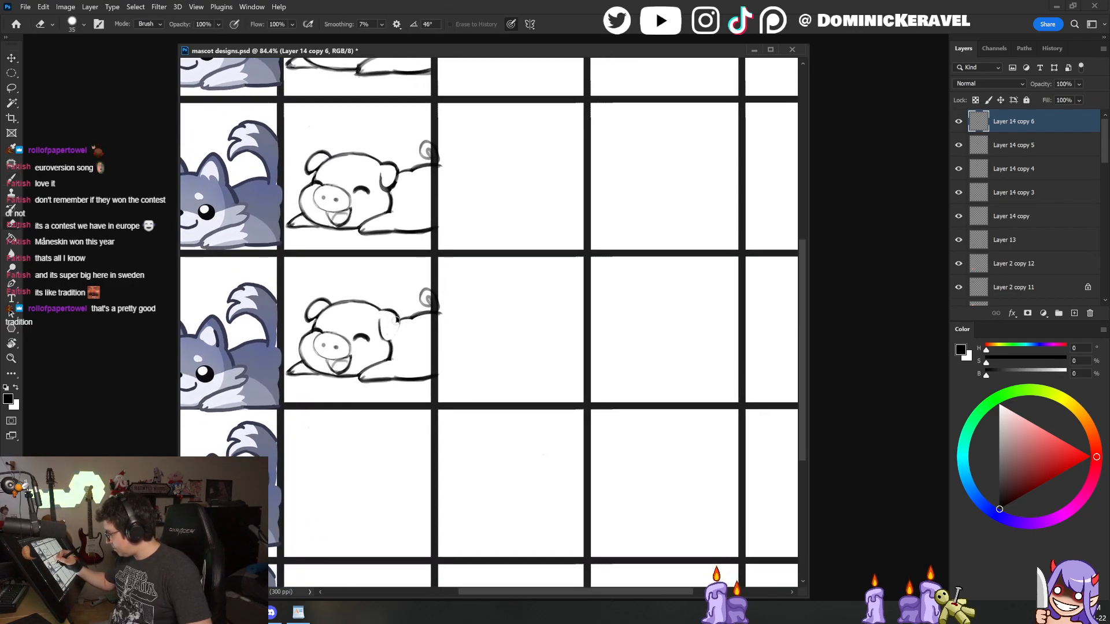
{"action": "key", "text": "b"}
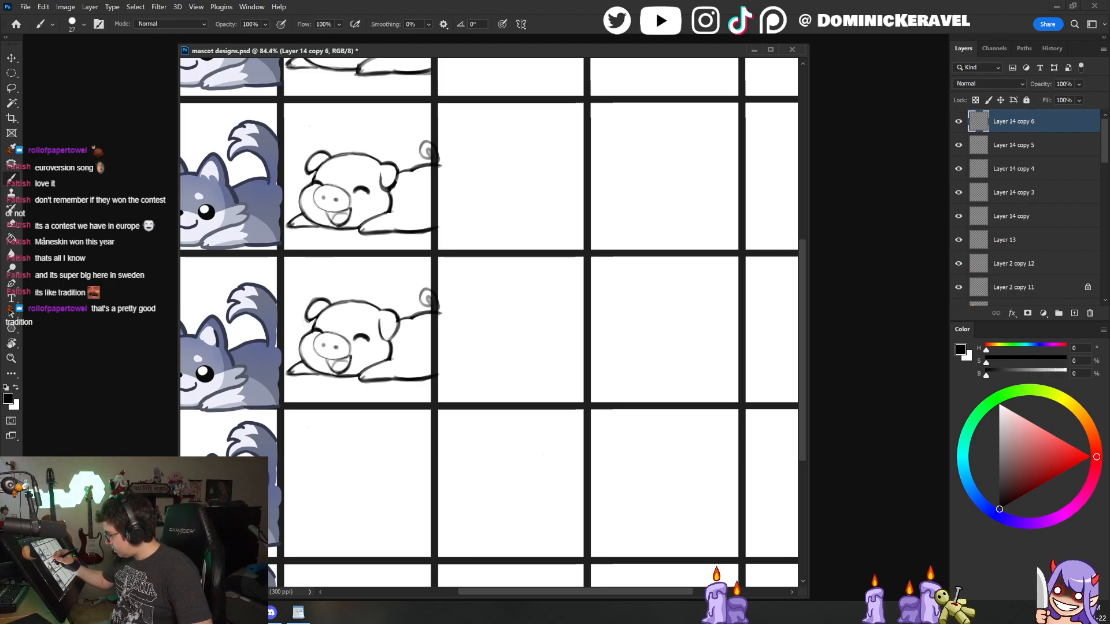
{"action": "key", "text": "e"}
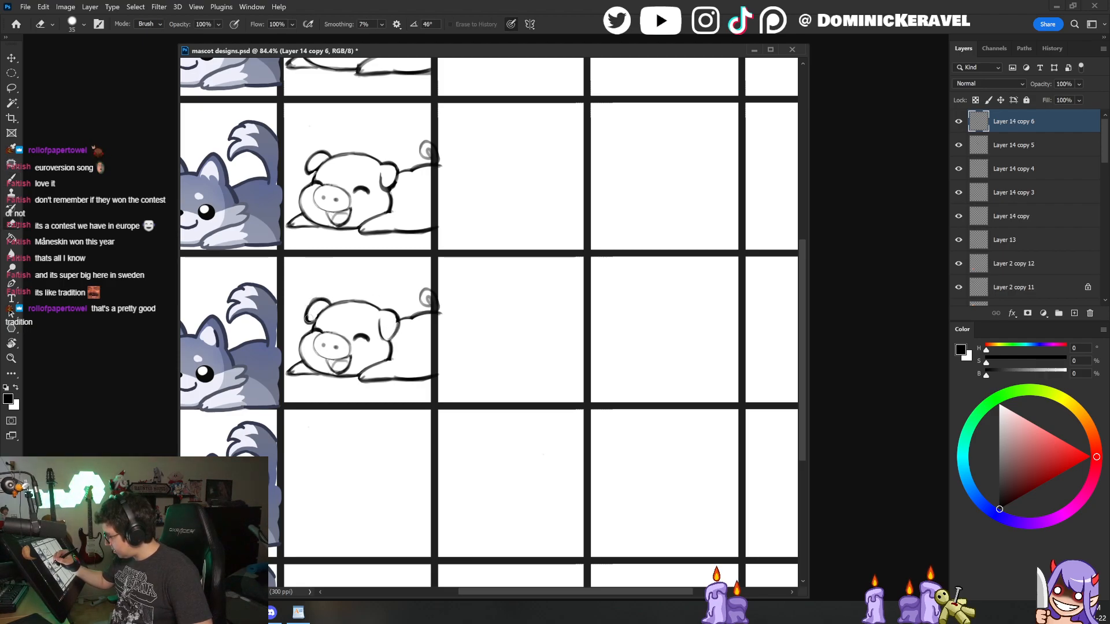
{"action": "key", "text": "b"}
{"action": "key", "text": "e"}
{"action": "key", "text": "b"}
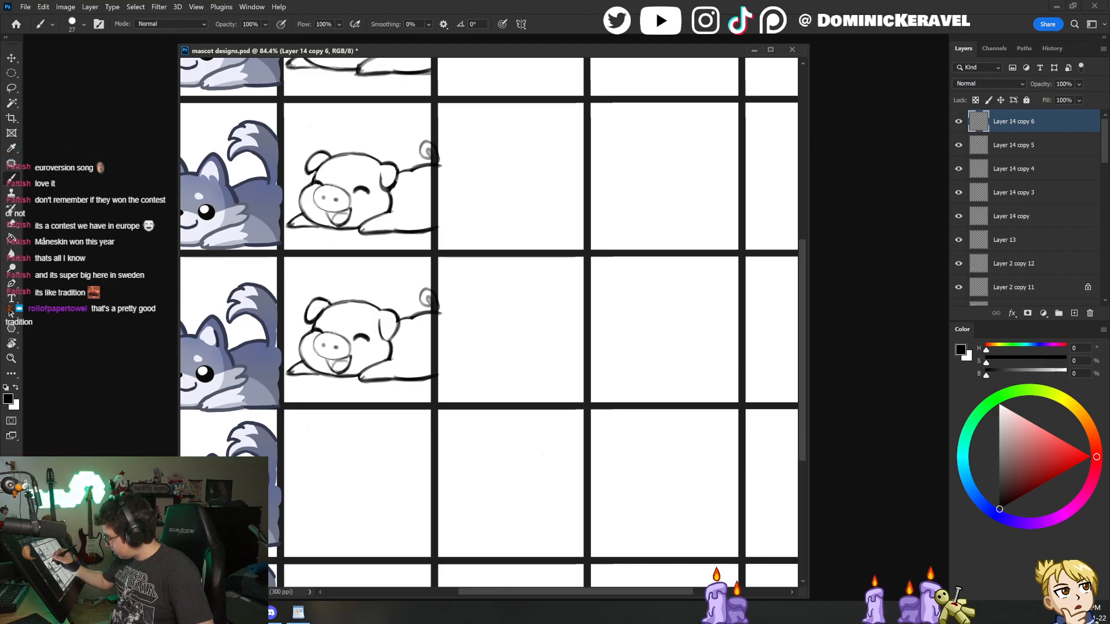
Step: Examine the fifth-row pig's ears and pose close up and against the other mascots in the grid
{"action": "left_click_drag", "start_coordinate": [682, 307], "coordinate": [573, 305]}
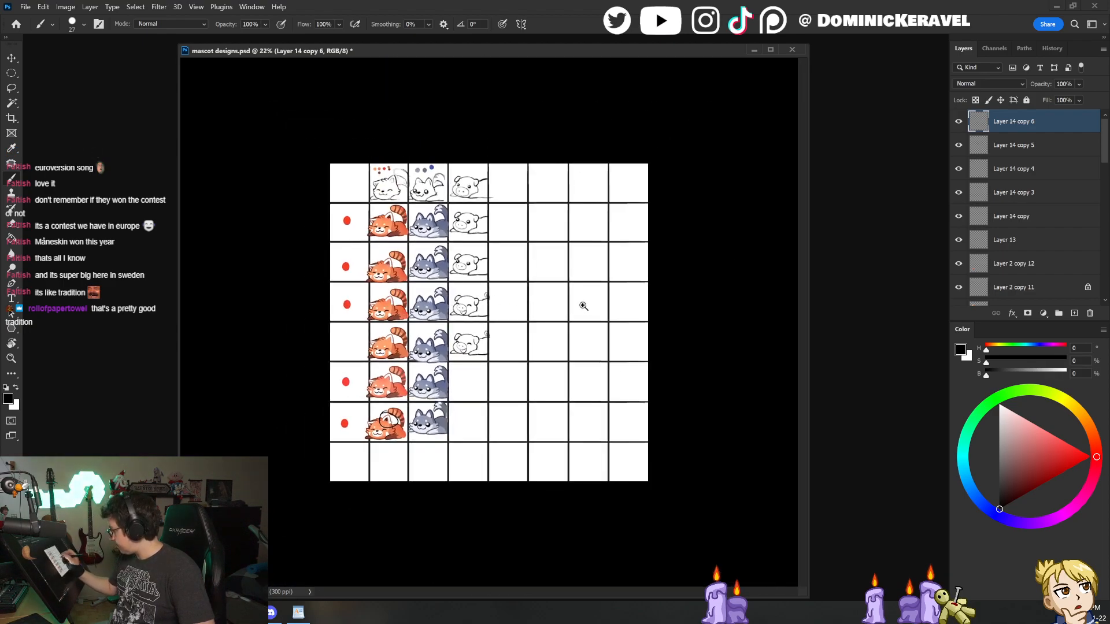
{"action": "left_click_drag", "start_coordinate": [555, 379], "coordinate": [545, 309]}
{"action": "key", "text": "e"}
{"action": "key", "text": "v"}
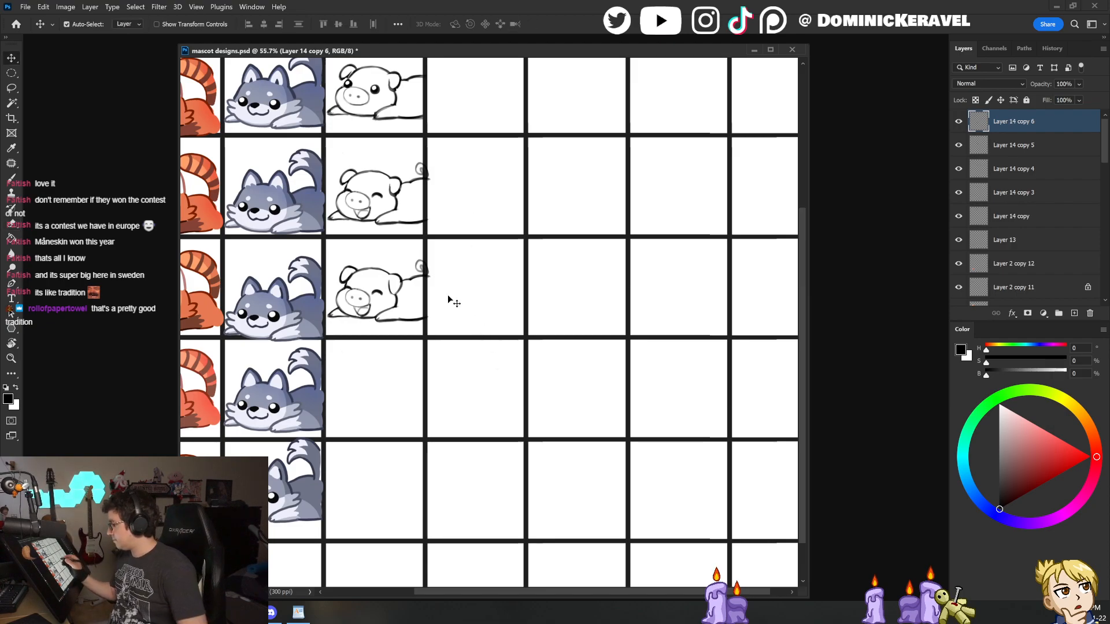
{"action": "key", "text": "e"}
{"action": "key", "text": "b"}
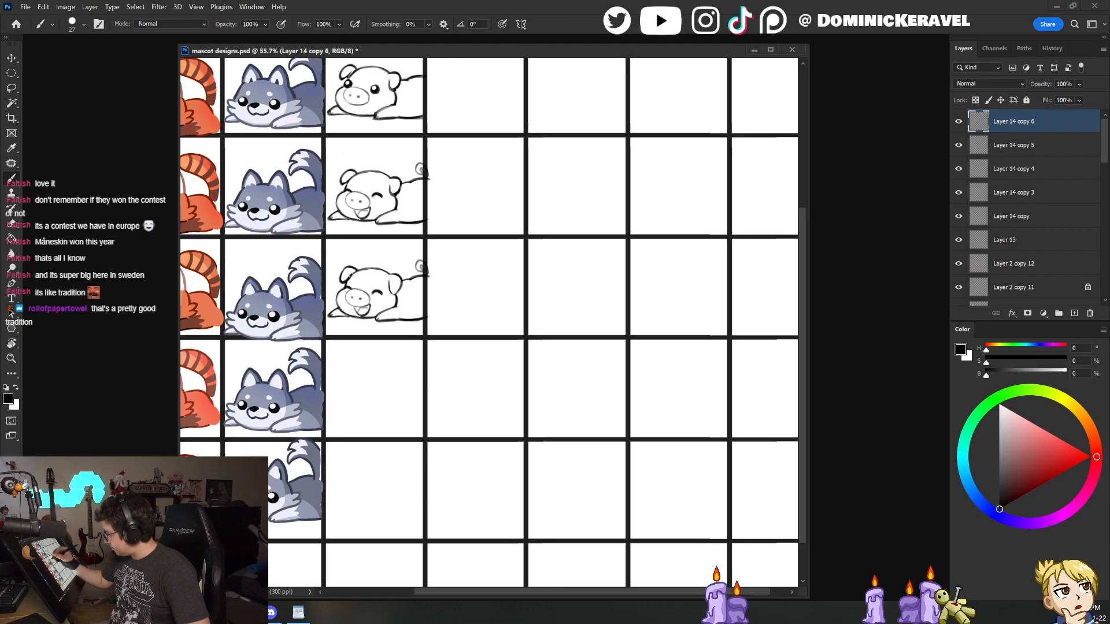
{"action": "key", "text": "v"}
{"action": "left_click_drag", "start_coordinate": [446, 226], "coordinate": [438, 255]}
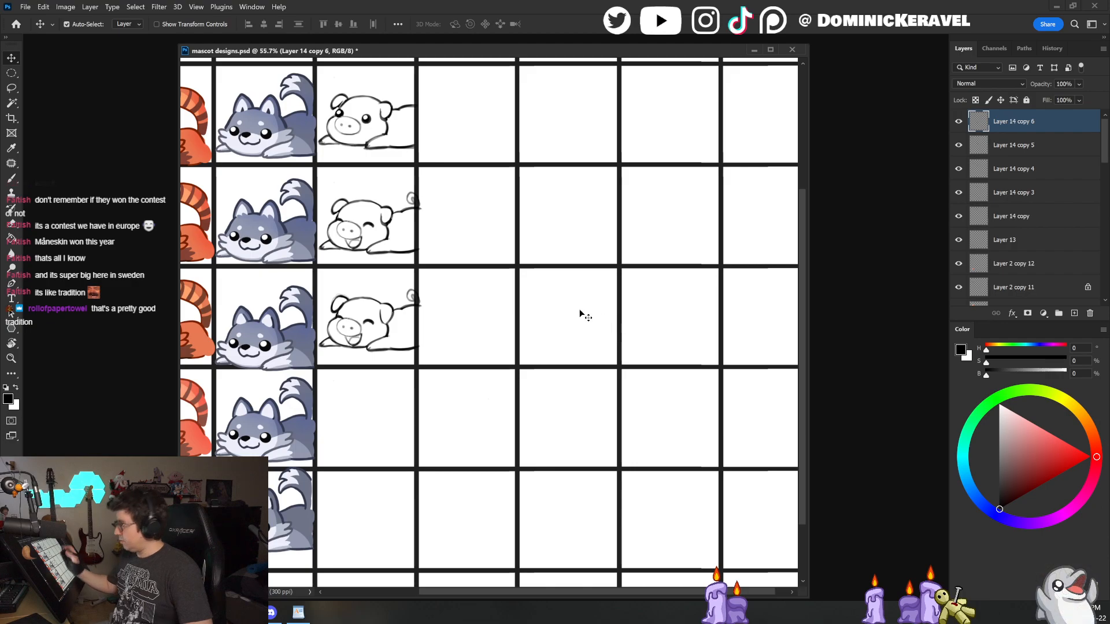
{"action": "key", "text": "e"}
{"action": "scroll", "coordinate": [428, 290], "scroll_direction": "up", "scroll_amount": 5}
{"action": "key", "text": "v"}
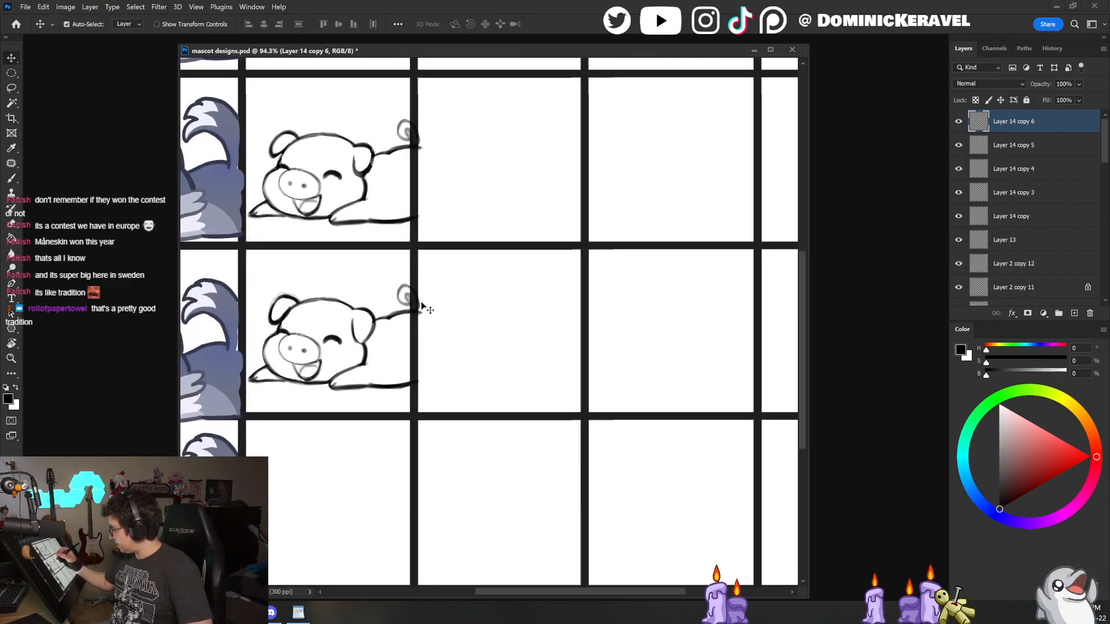
{"action": "scroll", "coordinate": [411, 243], "scroll_direction": "down", "scroll_amount": 6}
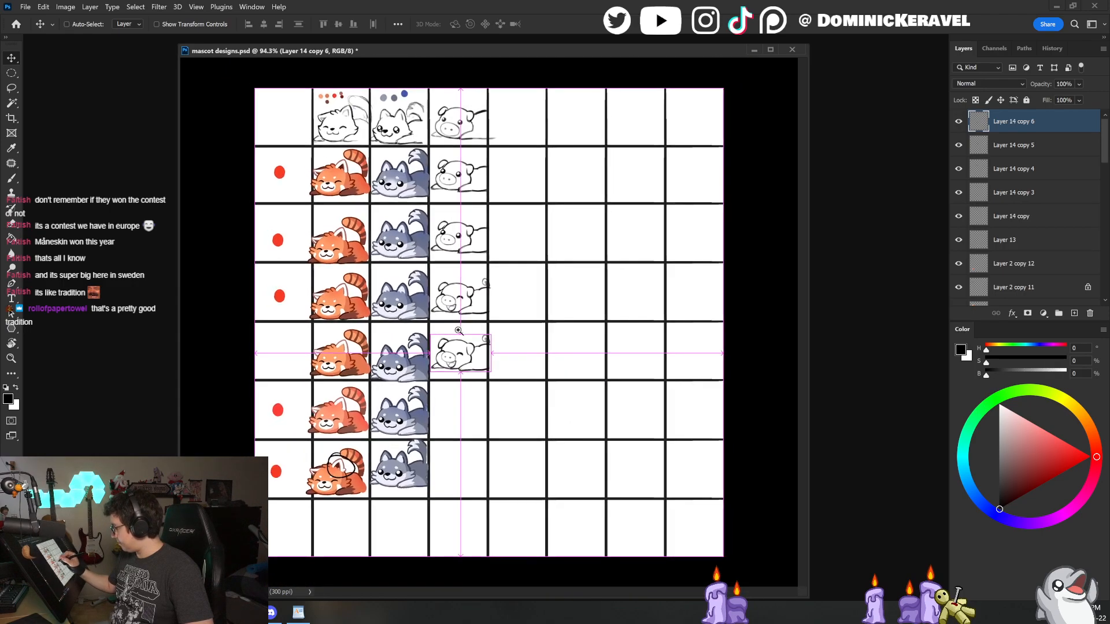
{"action": "scroll", "coordinate": [497, 316], "scroll_direction": "up", "scroll_amount": 4}
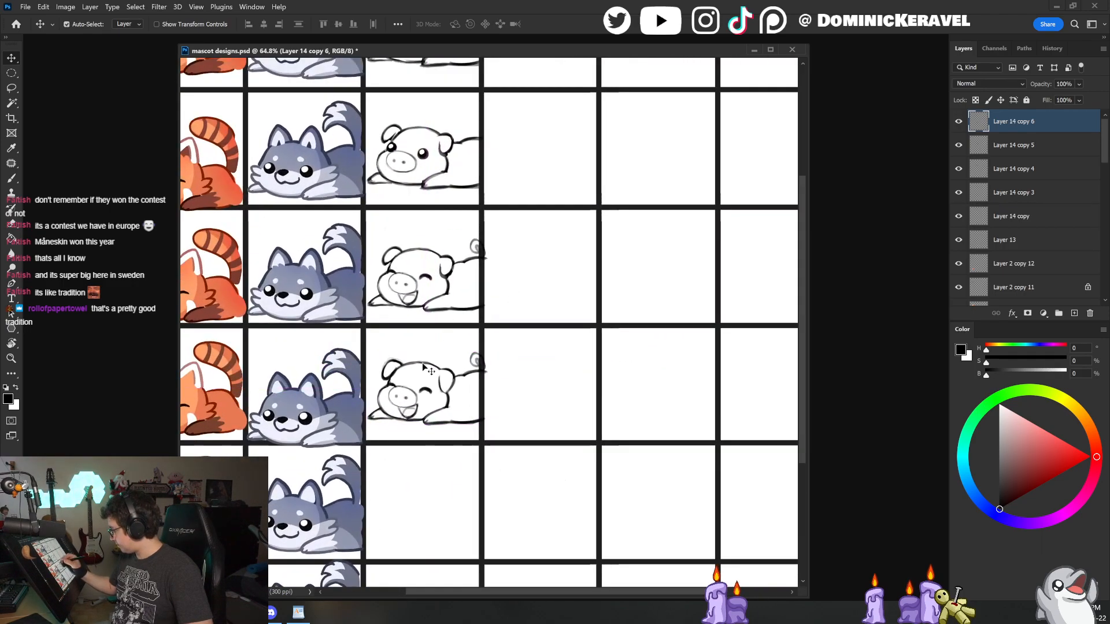
Step: Select the outline of the fifth-row pig's left ear with the Lasso
{"action": "key", "text": "e"}
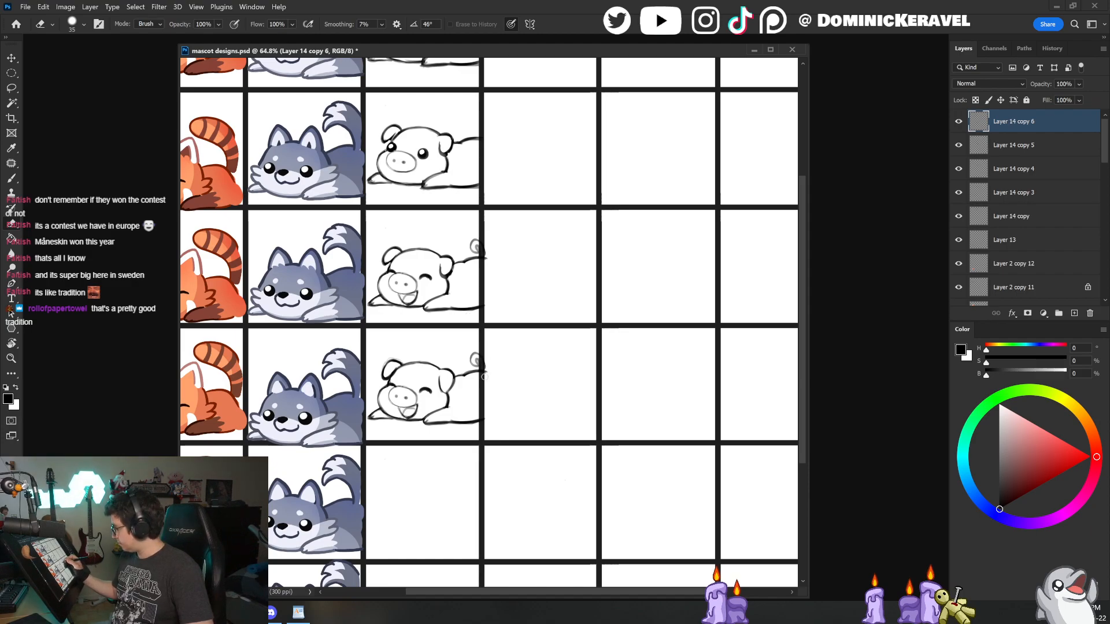
{"action": "key", "text": "l"}
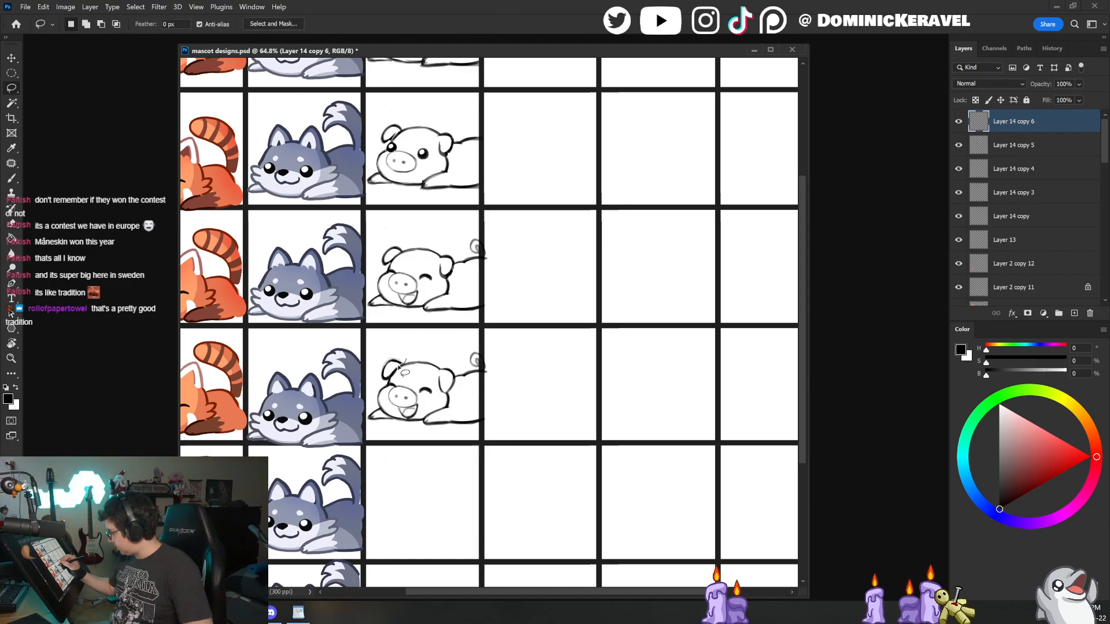
{"action": "mouse_move", "coordinate": [382, 383]}
{"action": "left_mouse_down"}
{"action": "mouse_move", "coordinate": [410, 348]}
{"action": "mouse_move", "coordinate": [399, 375]}
{"action": "left_mouse_up"}
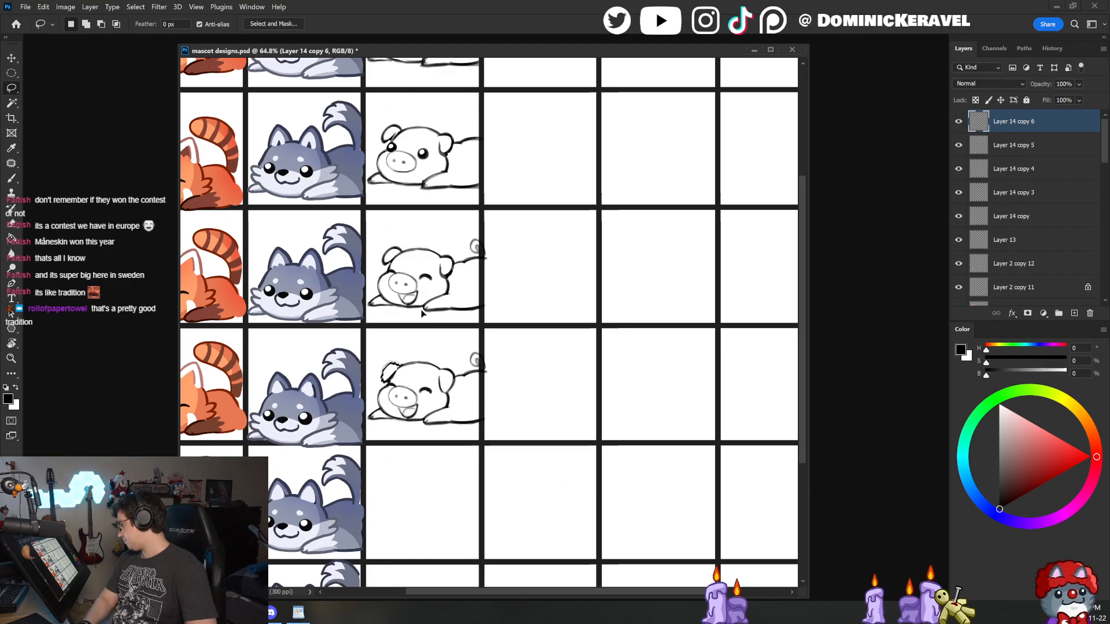
Step: Flip the canvas horizontally and check the pig sketches against the other mascots in mirrored view
{"action": "left_click_drag", "start_coordinate": [521, 412], "coordinate": [516, 415]}
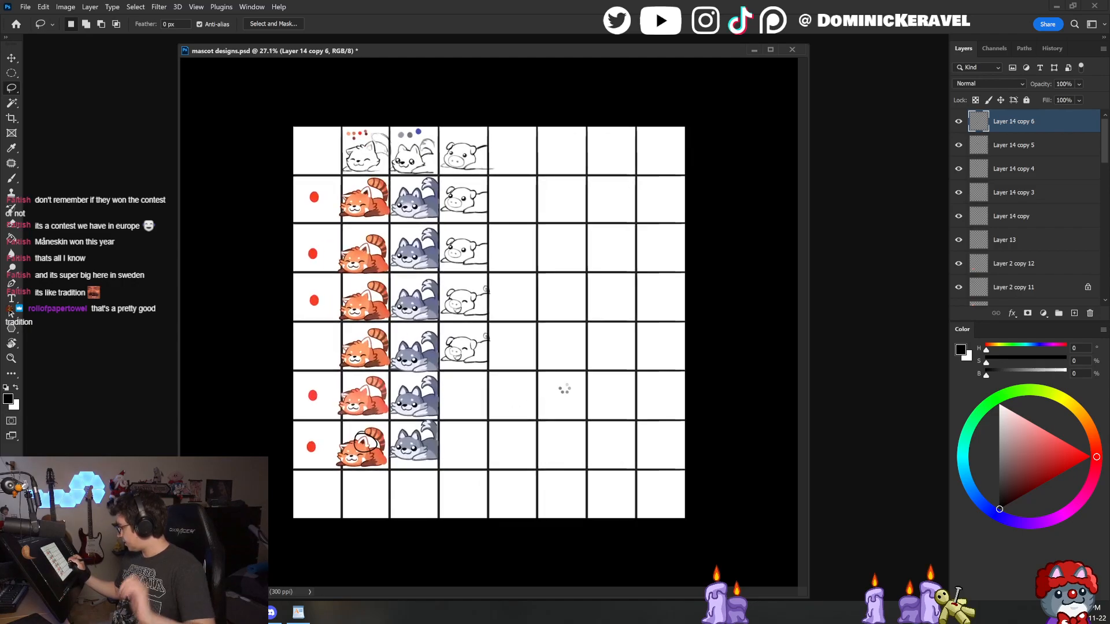
{"action": "key", "text": "ctrl+shift+h"}
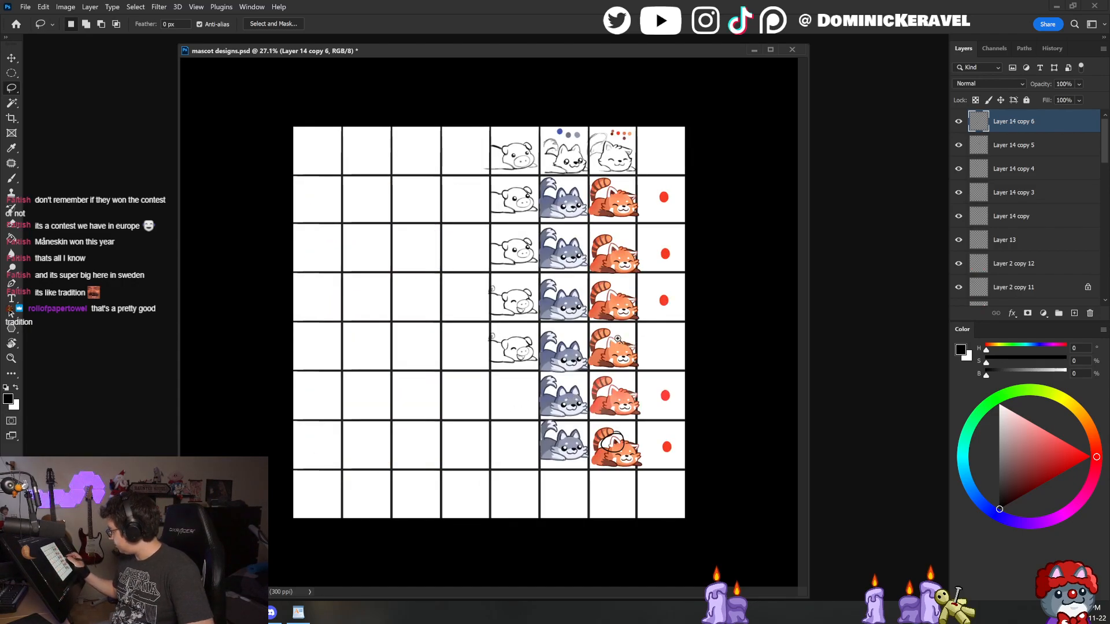
{"action": "mouse_move", "coordinate": [581, 359]}
{"action": "left_mouse_down"}
{"action": "mouse_move", "coordinate": [621, 361]}
{"action": "mouse_move", "coordinate": [581, 364]}
{"action": "left_mouse_up"}
Step: Erase and redraw the outline of the fifth-row pig's ear nearest the wolf with the Eraser and Brush
{"action": "key", "text": "v"}
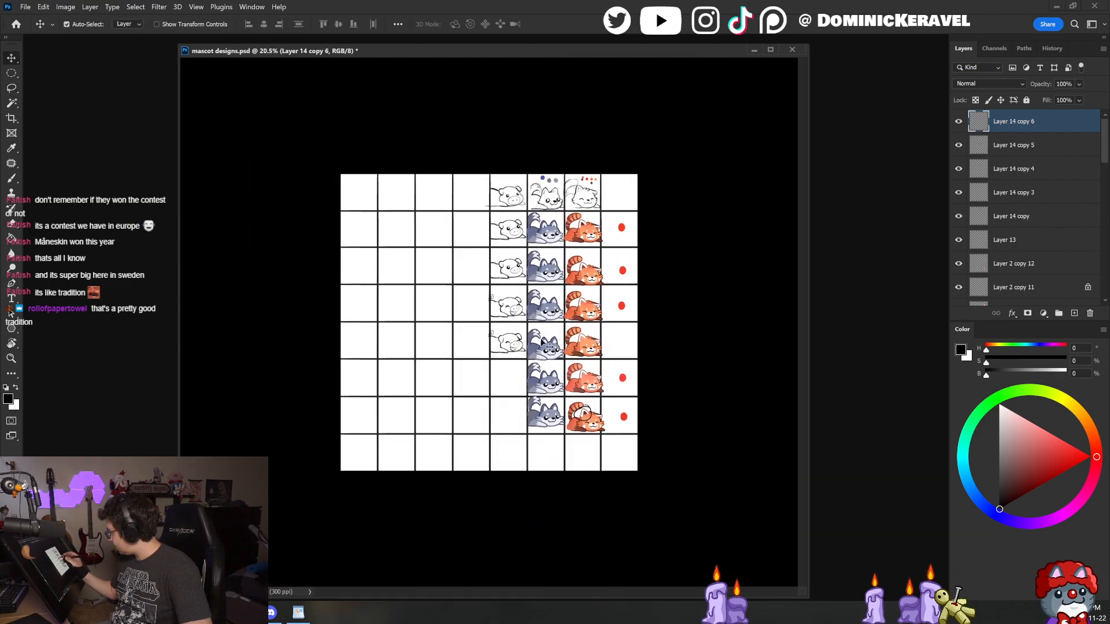
{"action": "left_click_drag", "start_coordinate": [524, 345], "coordinate": [565, 345]}
{"action": "key", "text": "e"}
{"action": "key", "text": "b"}
{"action": "key", "text": "e"}
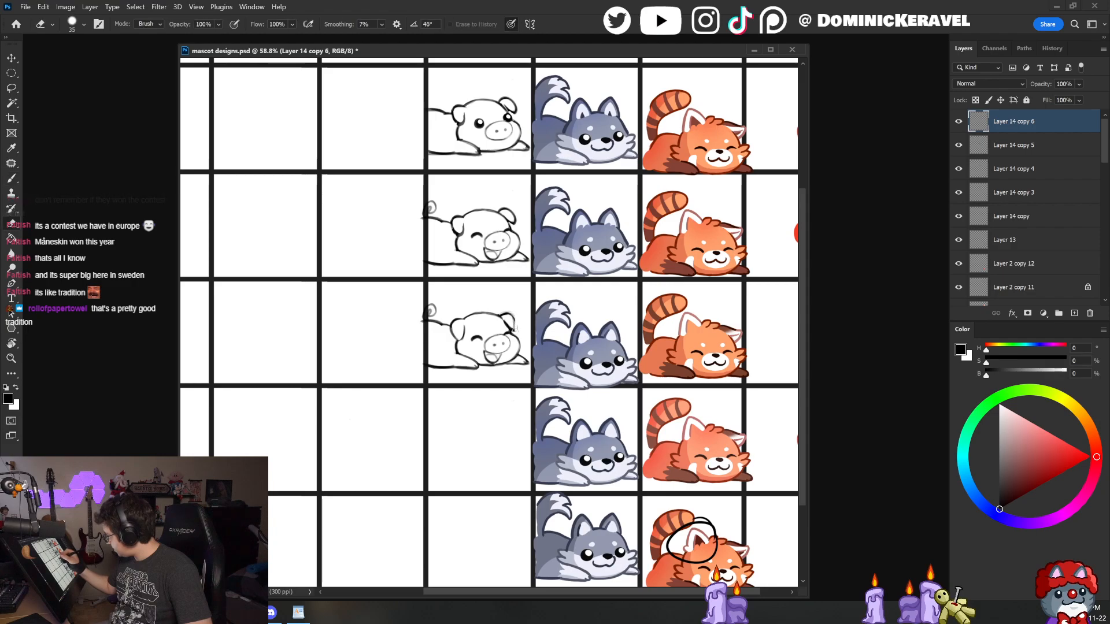
{"action": "key", "text": "b"}
{"action": "key", "text": "e"}
{"action": "left_click_drag", "start_coordinate": [508, 319], "coordinate": [513, 331]}
{"action": "key", "text": "b"}
{"action": "key", "text": "e"}
{"action": "key", "text": "b"}
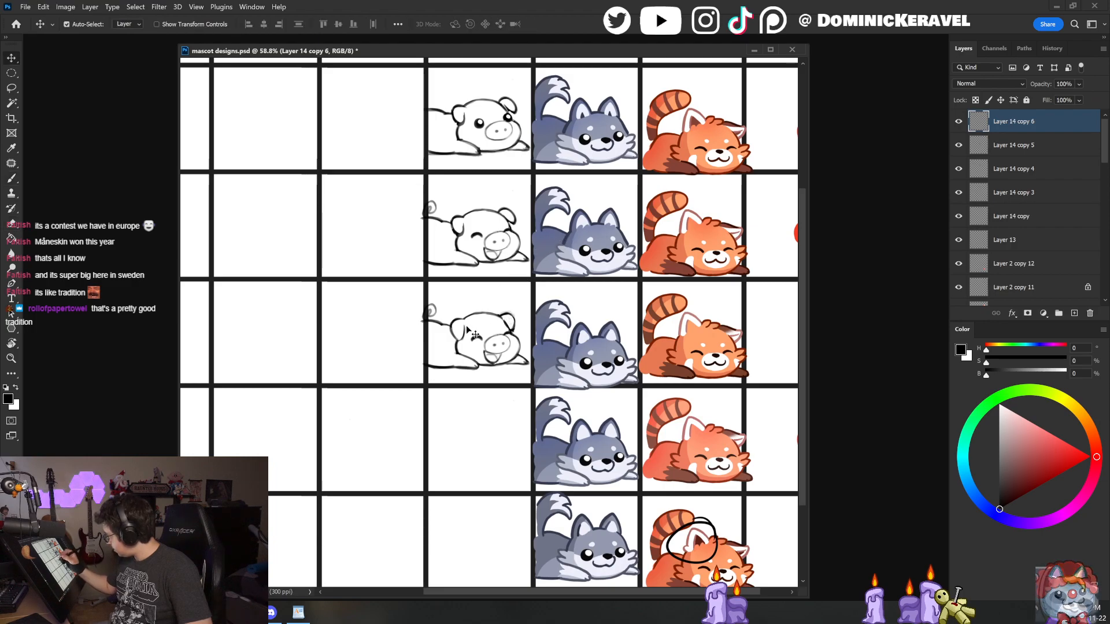
Step: Lasso the fifth-row pig's tail-side ear, adjust it with Free Transform and deselect it
{"action": "key", "text": "l"}
{"action": "mouse_move", "coordinate": [471, 334]}
{"action": "left_mouse_down"}
{"action": "mouse_move", "coordinate": [460, 346]}
{"action": "mouse_move", "coordinate": [460, 317]}
{"action": "mouse_move", "coordinate": [494, 305]}
{"action": "left_mouse_up"}
{"action": "key", "text": "ctrl+t"}
{"action": "key", "text": "Return"}
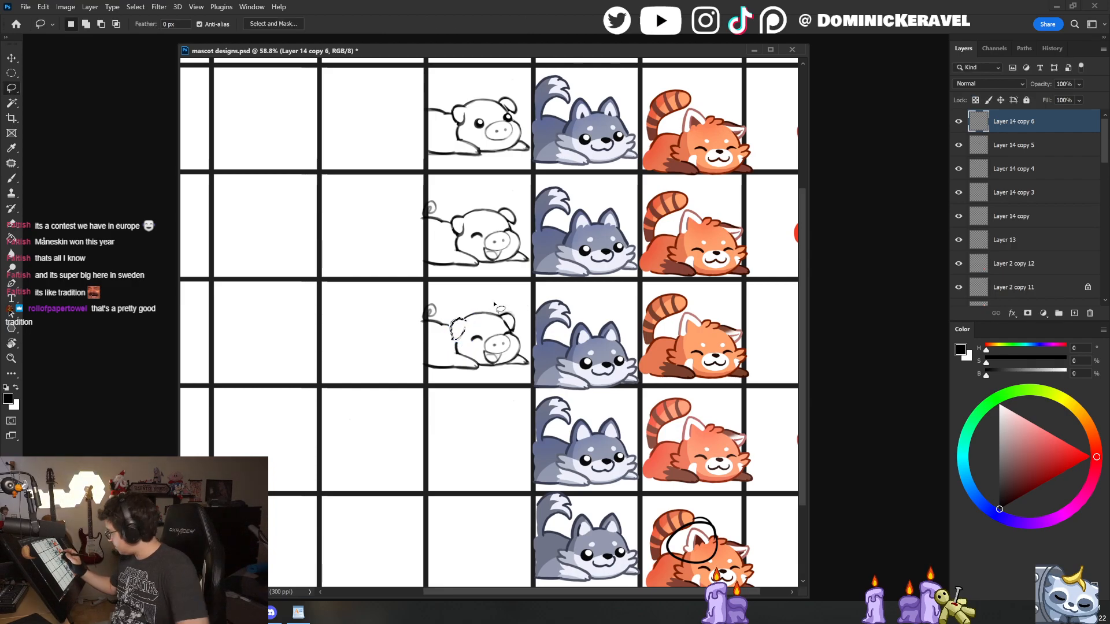
{"action": "key", "text": "ctrl+d"}
Step: Erase stray lines and redraw the fifth-row pig's head outline around the transformed tail-side ear
{"action": "key", "text": "e"}
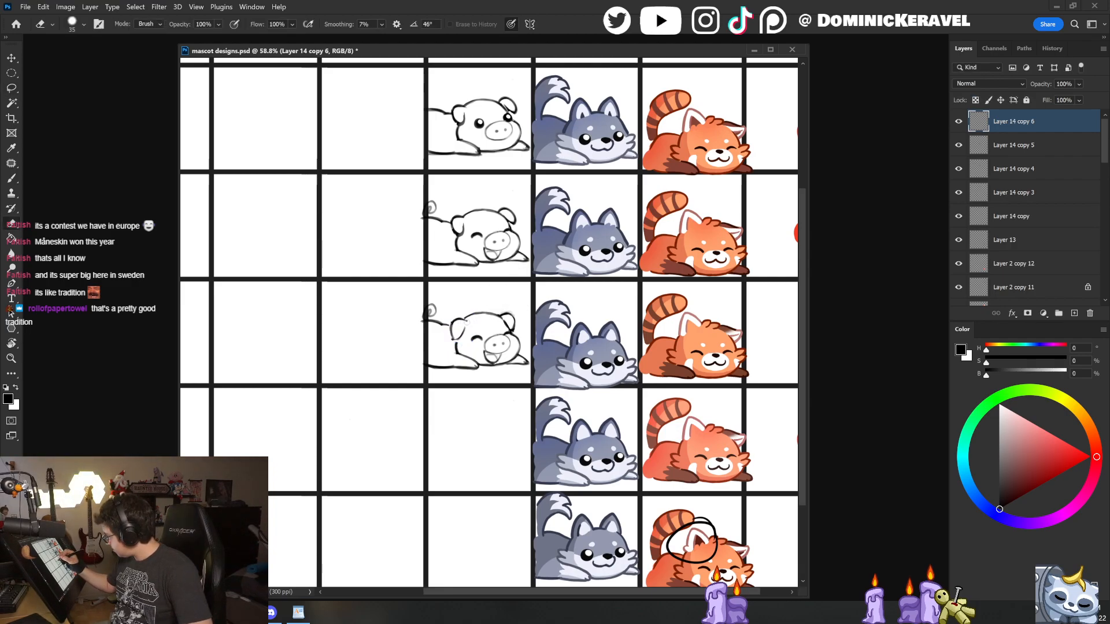
{"action": "key", "text": "b"}
{"action": "key", "text": "e"}
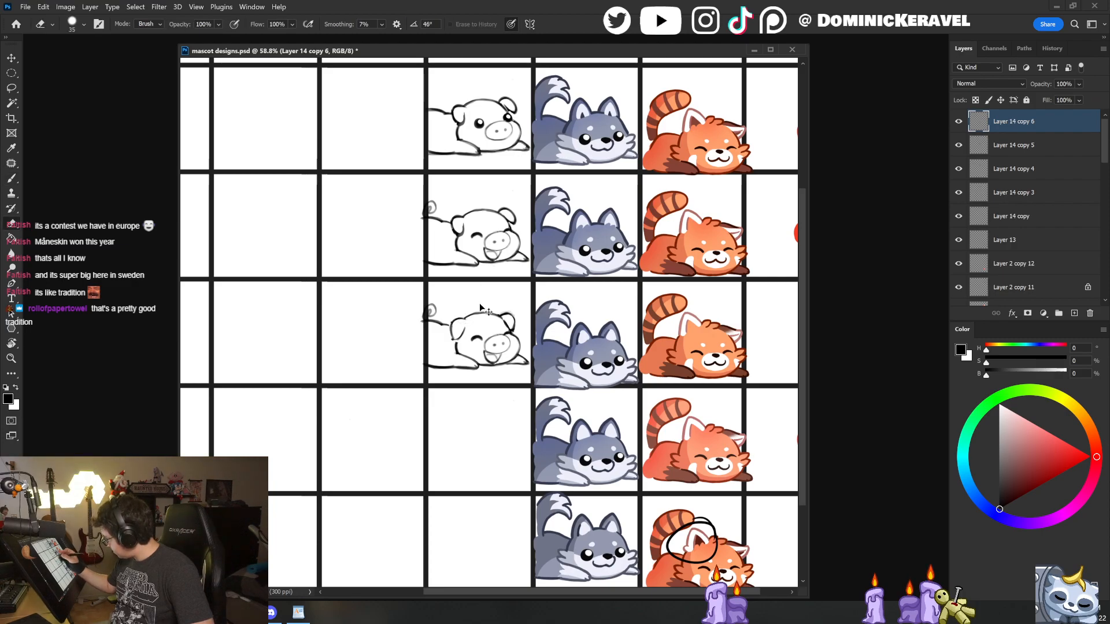
{"action": "key", "text": "b"}
{"action": "mouse_move", "coordinate": [532, 341]}
{"action": "left_mouse_down"}
{"action": "mouse_move", "coordinate": [526, 290]}
{"action": "mouse_move", "coordinate": [474, 304]}
{"action": "left_mouse_up"}
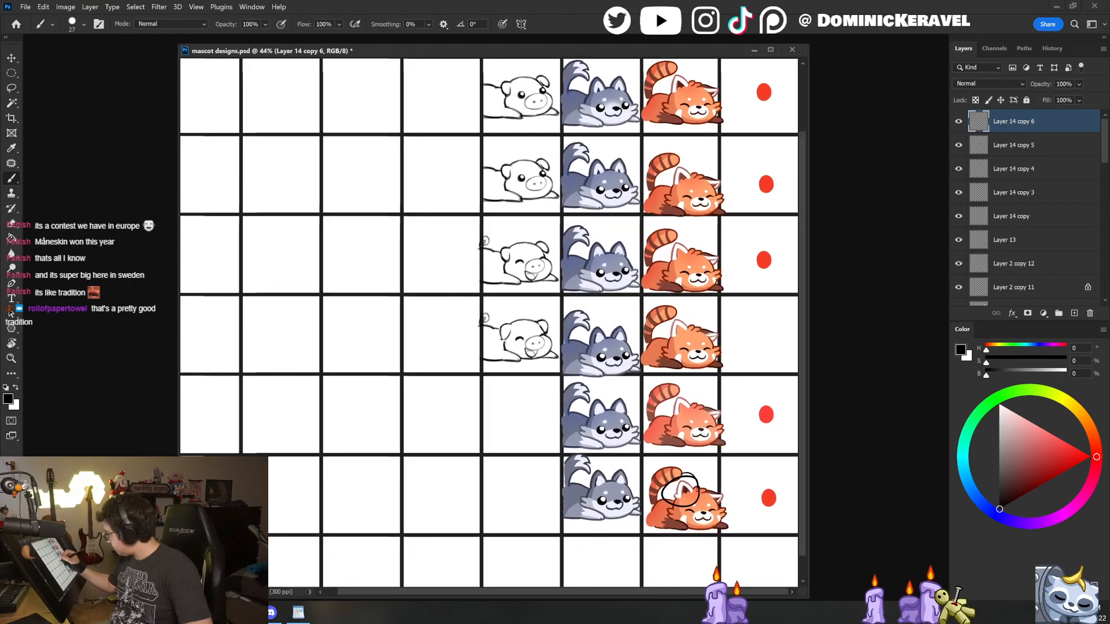
{"action": "key", "text": "e"}
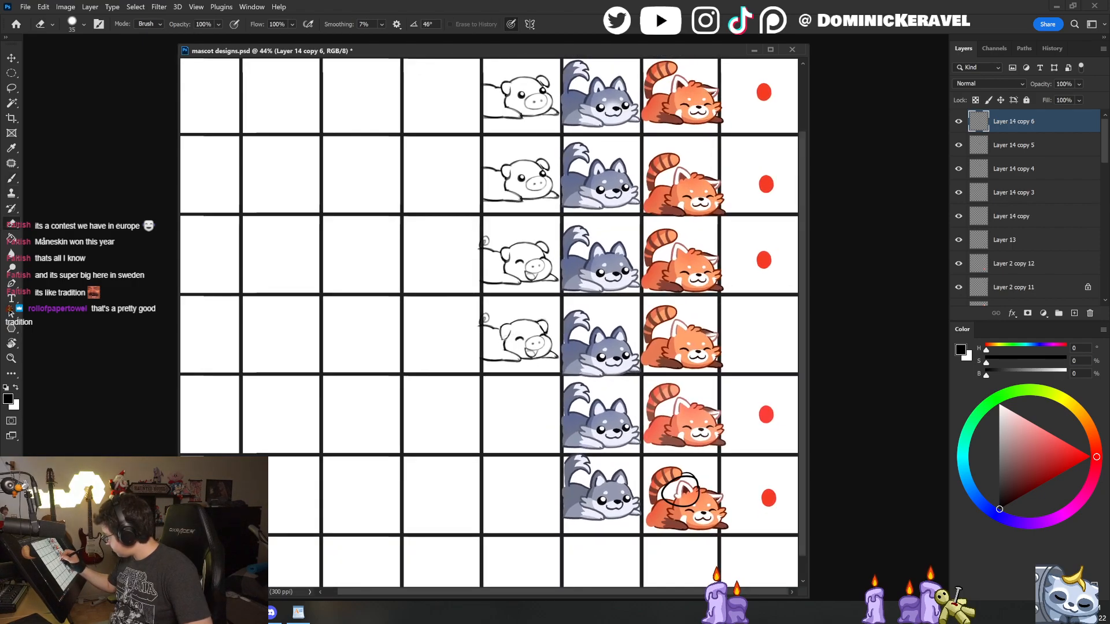
Step: Touch up the fifth-row pig's ears and head outline with the Eraser and Brush, and save the document
{"action": "mouse_move", "coordinate": [580, 360]}
{"action": "left_mouse_down"}
{"action": "mouse_move", "coordinate": [554, 359]}
{"action": "mouse_move", "coordinate": [583, 382]}
{"action": "left_mouse_up"}
{"action": "key", "text": "v"}
{"action": "left_click_drag", "start_coordinate": [449, 363], "coordinate": [463, 395]}
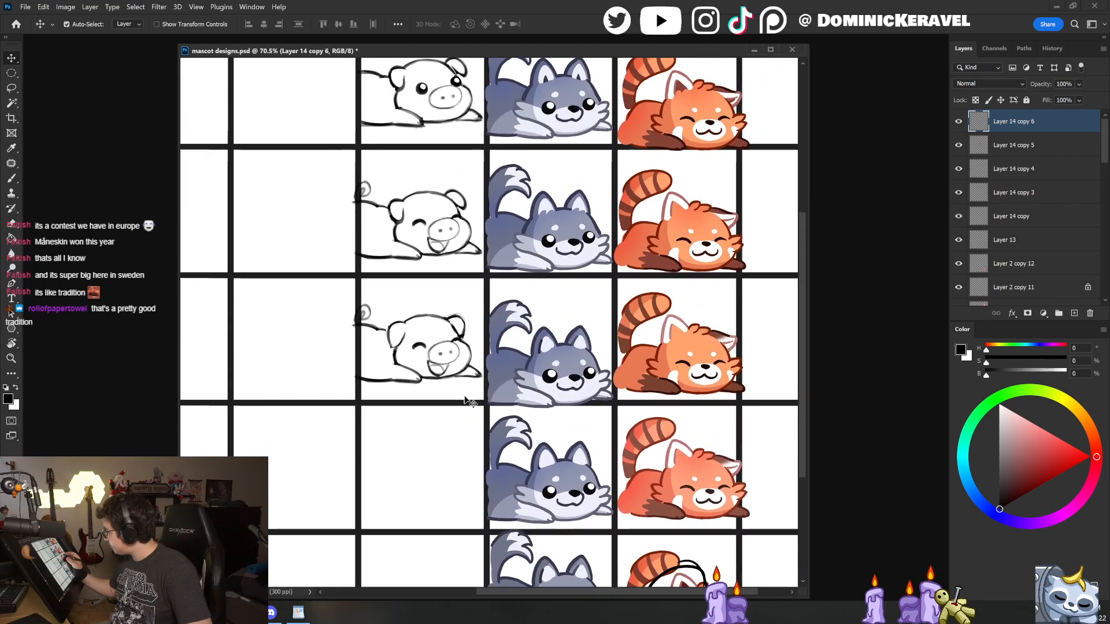
{"action": "key", "text": "e"}
{"action": "key", "text": "b"}
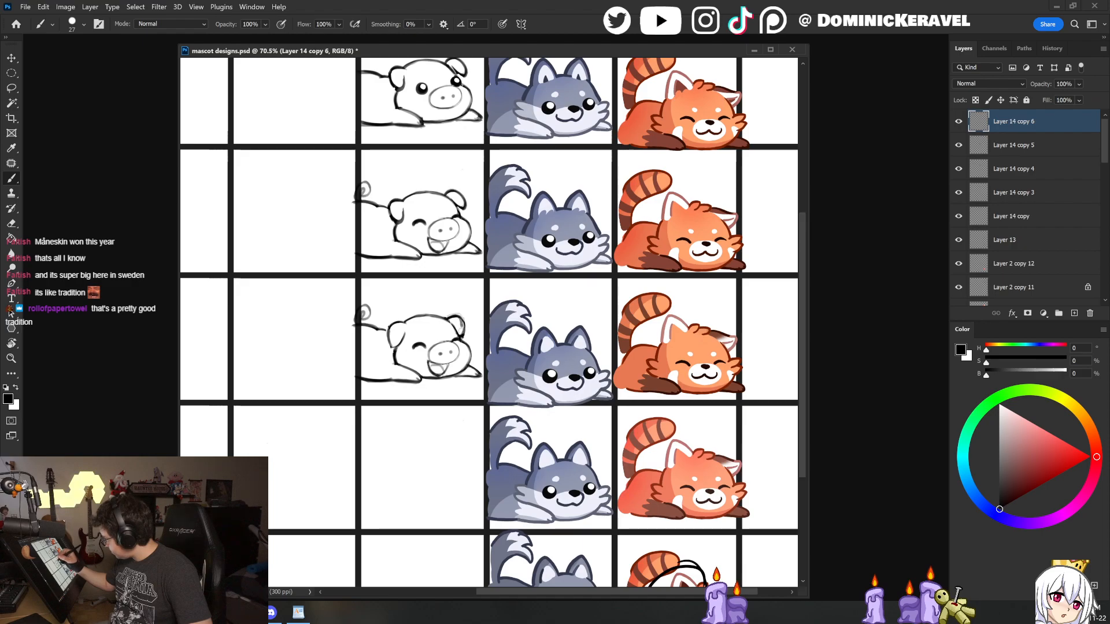
{"action": "key", "text": "e"}
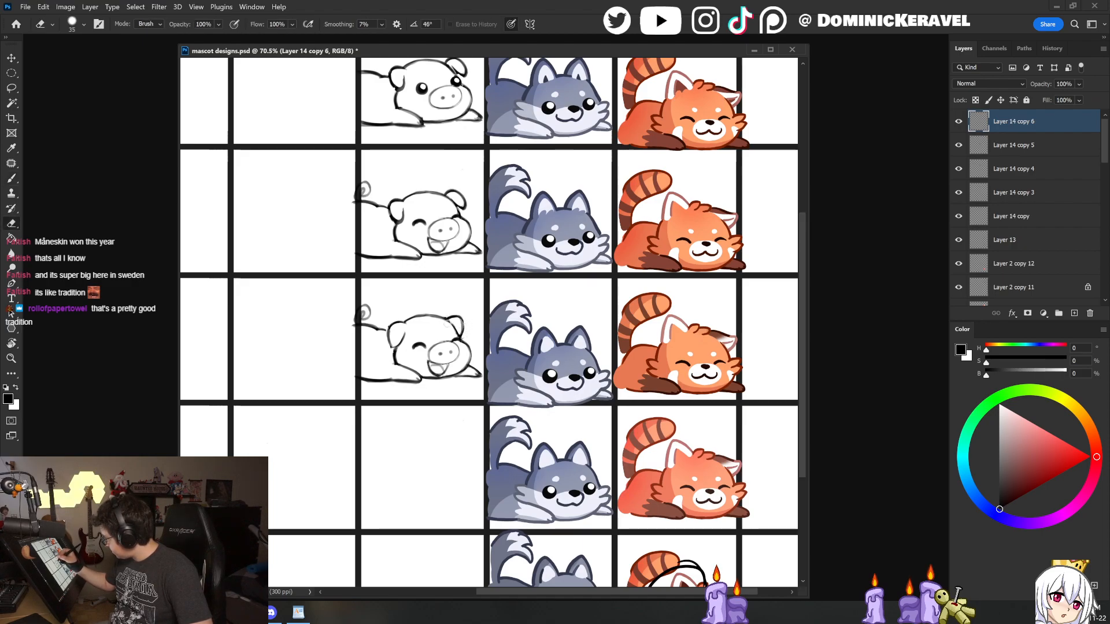
{"action": "key", "text": "b"}
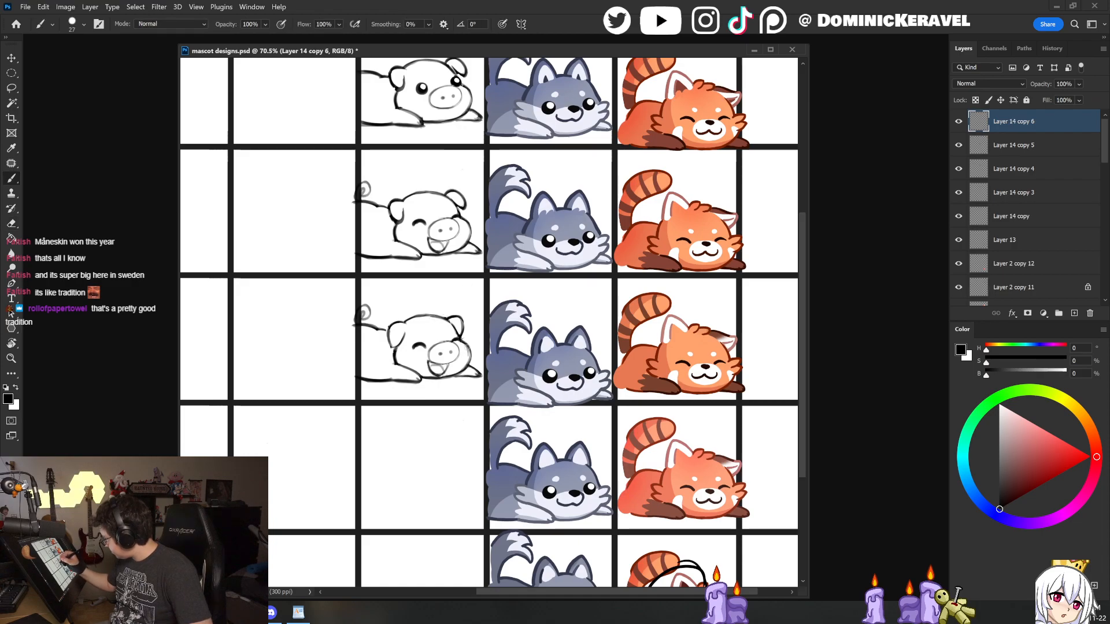
{"action": "scroll", "coordinate": [492, 351], "scroll_direction": "down", "scroll_amount": 5}
{"action": "key", "text": "v"}
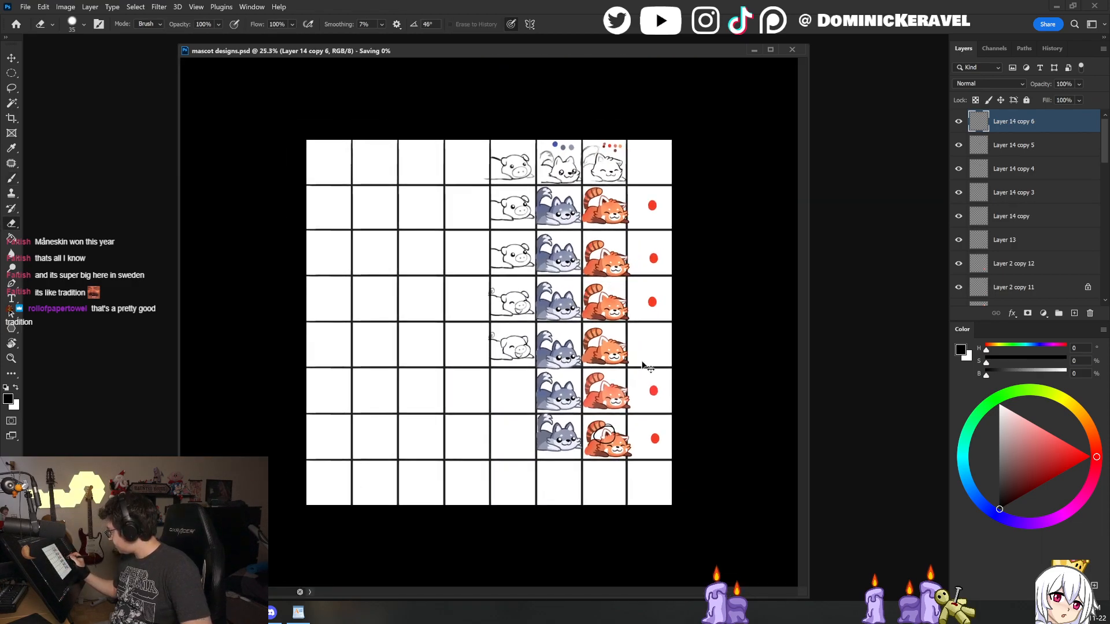
Step: Erase and redraw the outline of the fifth-row pig's front paw beneath its chin
{"action": "scroll", "coordinate": [612, 393], "scroll_direction": "up", "scroll_amount": 4}
{"action": "key", "text": "b"}
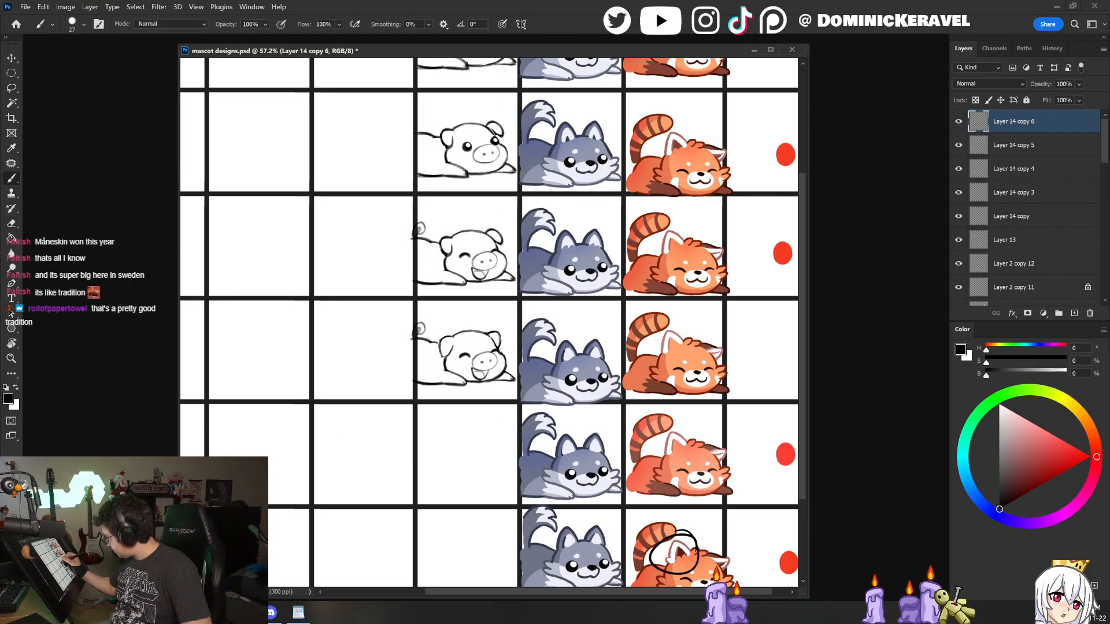
{"action": "key", "text": "e"}
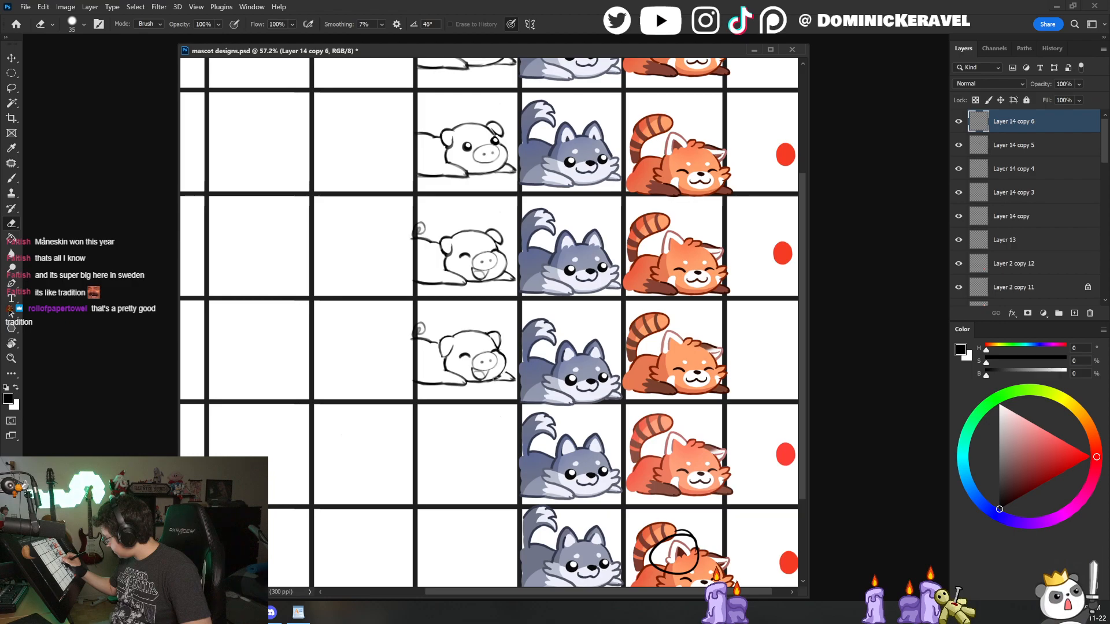
{"action": "key", "text": "b"}
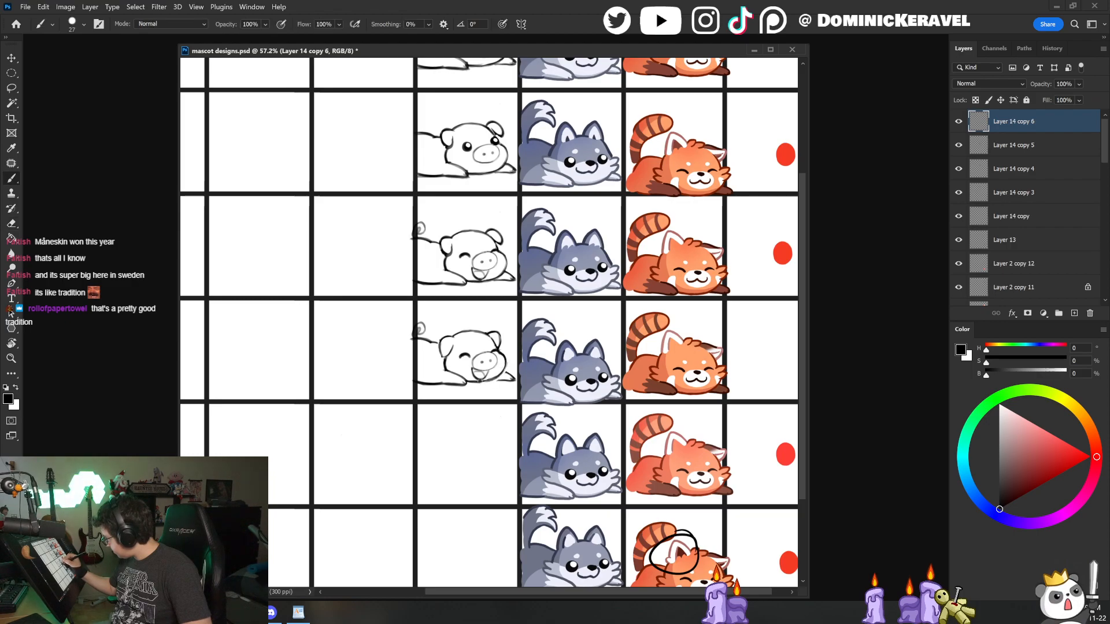
{"action": "key", "text": "e"}
{"action": "key", "text": "b"}
{"action": "left_click_drag", "start_coordinate": [506, 374], "coordinate": [474, 382]}
{"action": "key", "text": "e"}
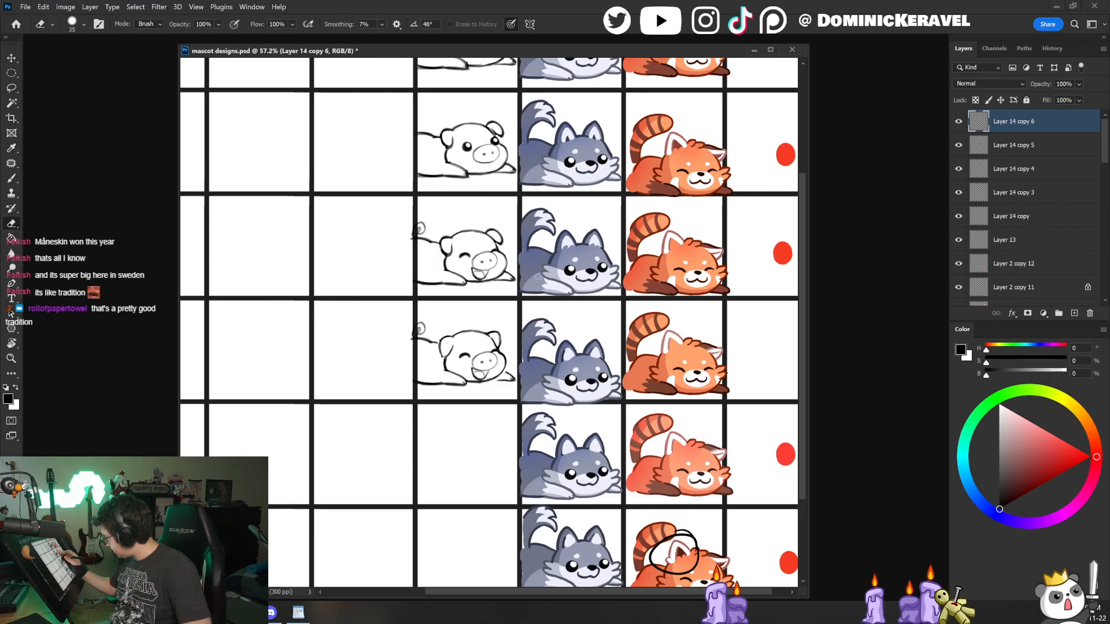
Step: Clean up the tip of the fifth-row pig's front paw and flip the canvas back horizontally
{"action": "key", "text": "b"}
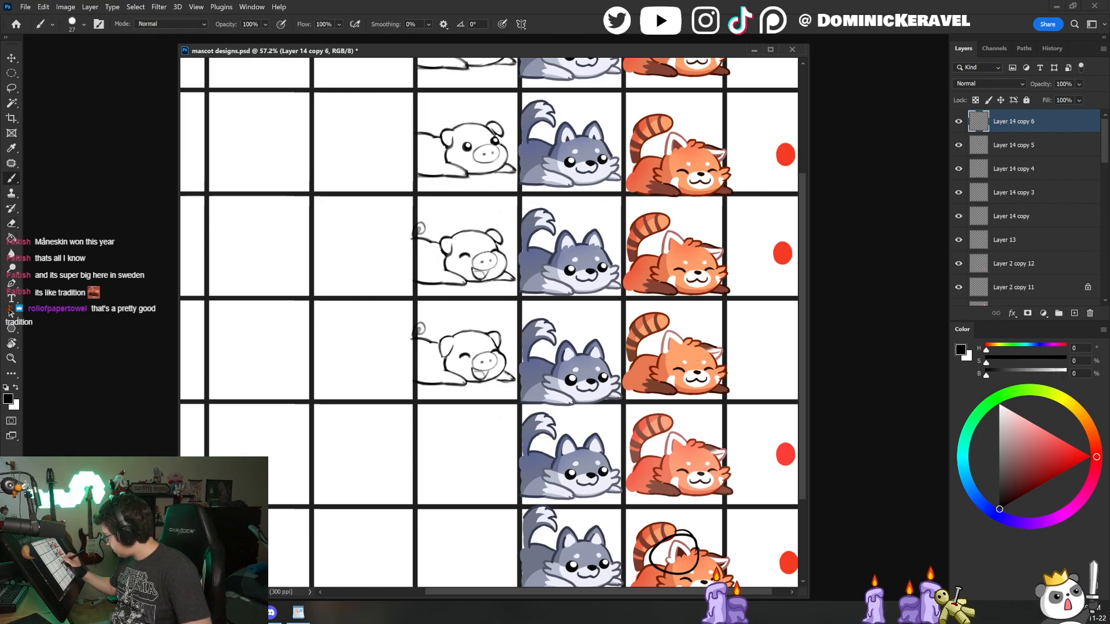
{"action": "key", "text": "e"}
{"action": "key", "text": "b"}
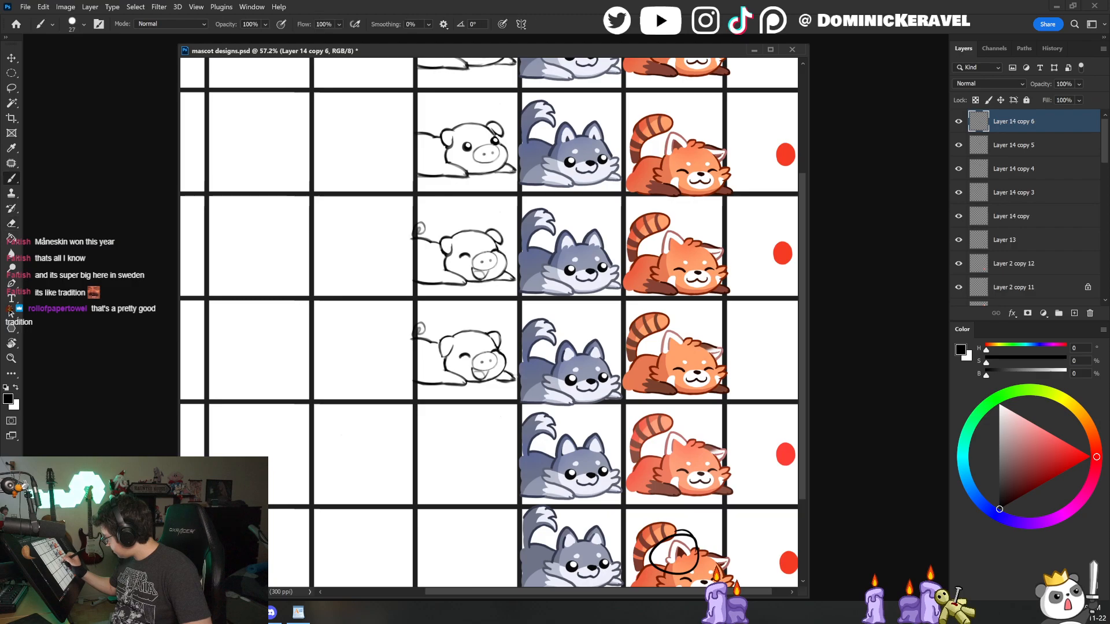
{"action": "key", "text": "e"}
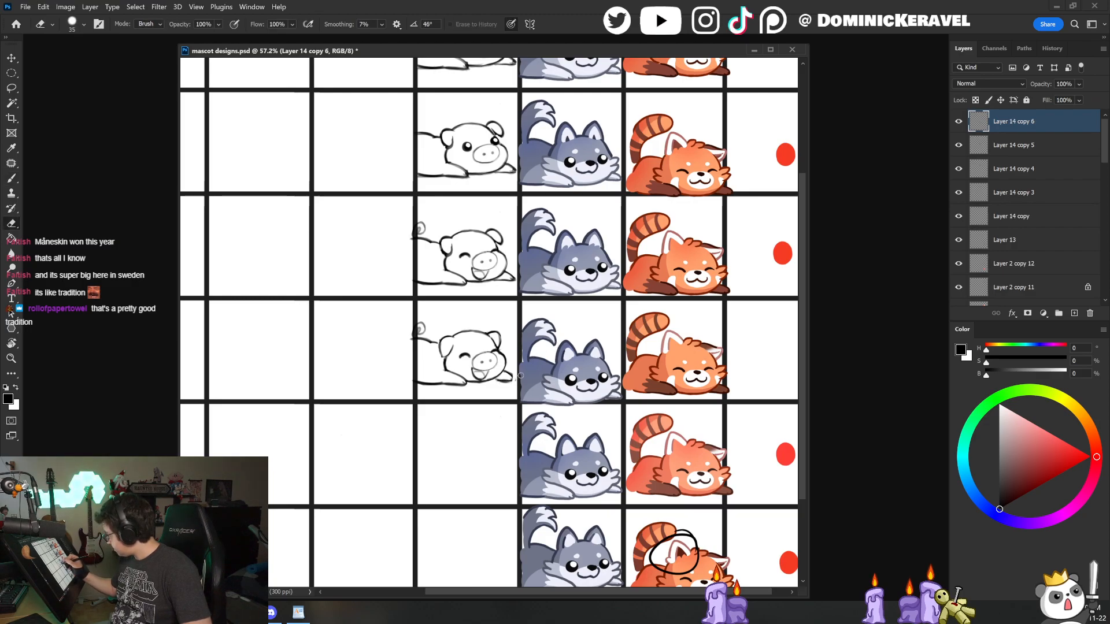
{"action": "key", "text": "b"}
{"action": "key", "text": "e"}
{"action": "key", "text": "v"}
{"action": "left_click_drag", "start_coordinate": [525, 379], "coordinate": [518, 389]}
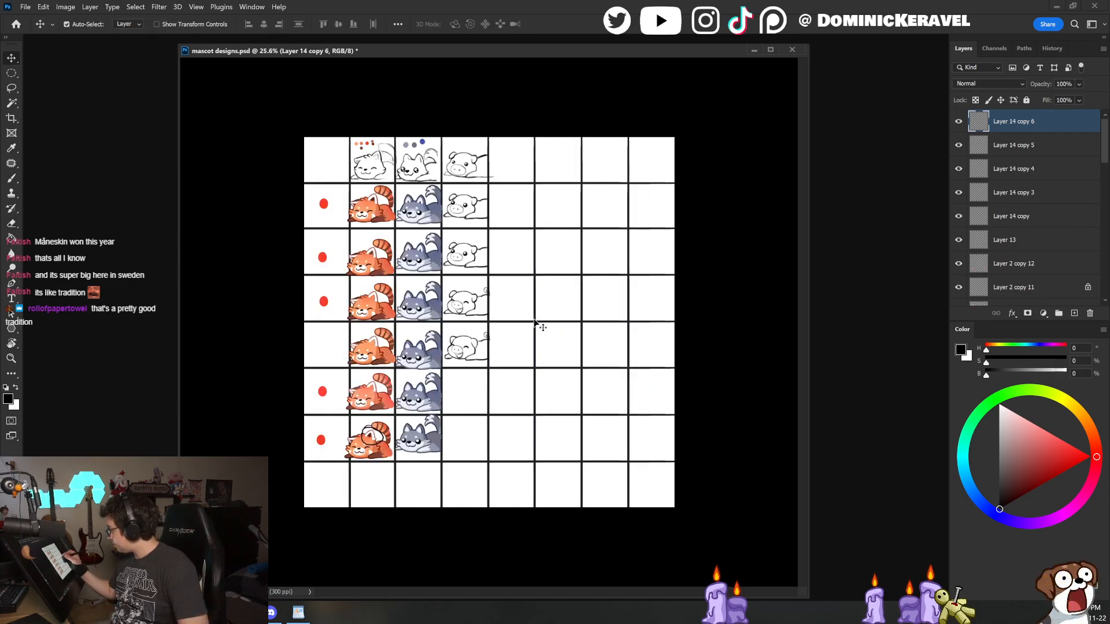
Step: Lasso the tail-side ear of the laughing pig in the fourth row, adjust it with Free Transform and deselect it
{"action": "left_click", "coordinate": [514, 312], "text": "ctrl"}
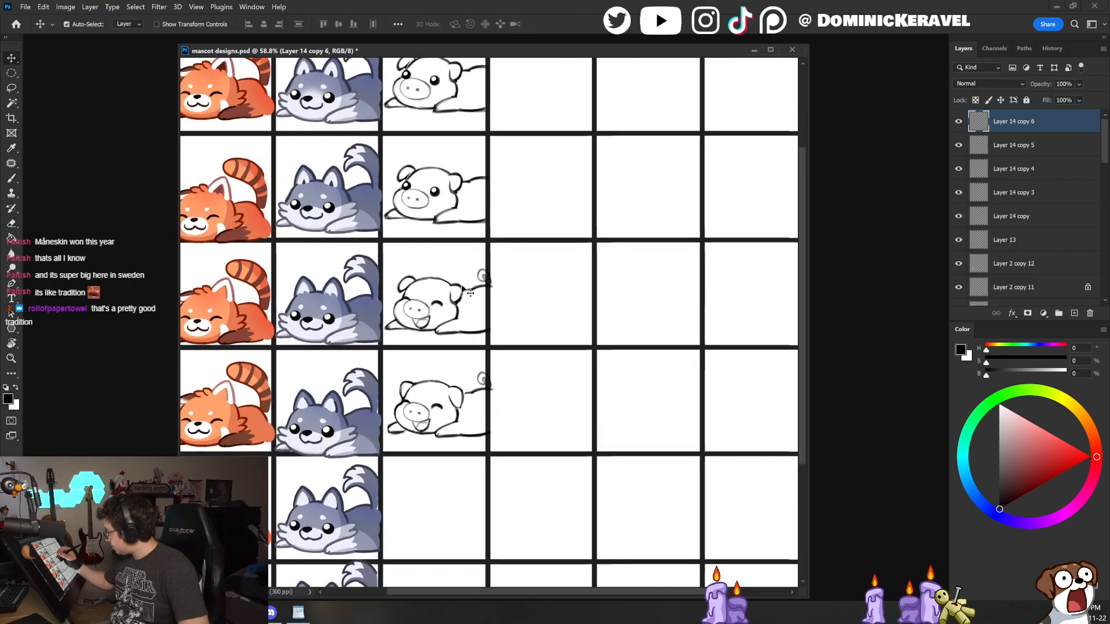
{"action": "left_click", "coordinate": [462, 289]}
{"action": "key", "text": "l"}
{"action": "mouse_move", "coordinate": [455, 279]}
{"action": "left_mouse_down"}
{"action": "mouse_move", "coordinate": [447, 307]}
{"action": "mouse_move", "coordinate": [463, 298]}
{"action": "mouse_move", "coordinate": [461, 283]}
{"action": "mouse_move", "coordinate": [455, 290]}
{"action": "mouse_move", "coordinate": [479, 302]}
{"action": "left_mouse_up"}
{"action": "key", "text": "ctrl+t"}
{"action": "key", "text": "Return"}
{"action": "key", "text": "ctrl+d"}
Step: Touch up the fourth-row pig's outline around the tail-side ear with the Eraser and Brush, and save the document
{"action": "left_click_drag", "start_coordinate": [555, 324], "coordinate": [539, 330]}
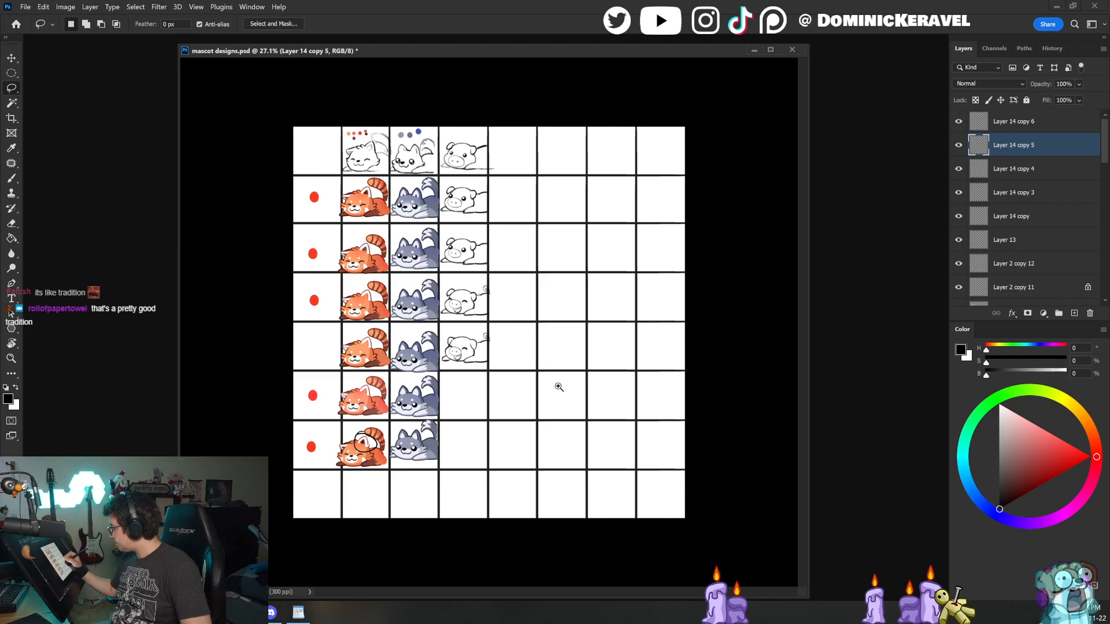
{"action": "left_click_drag", "start_coordinate": [568, 373], "coordinate": [555, 370]}
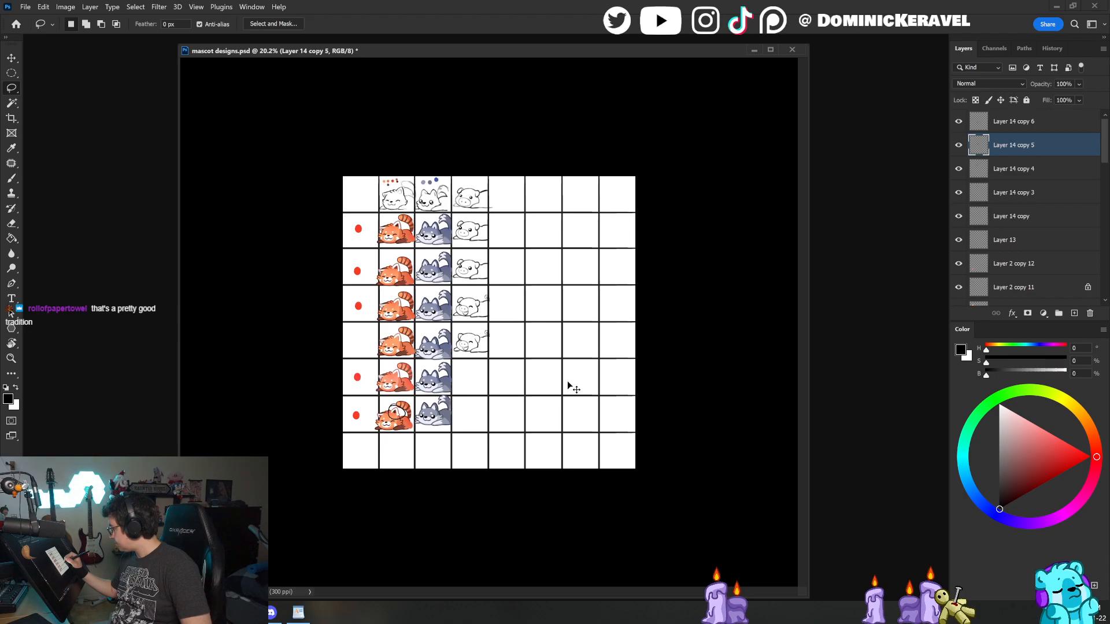
{"action": "left_click_drag", "start_coordinate": [520, 331], "coordinate": [554, 344]}
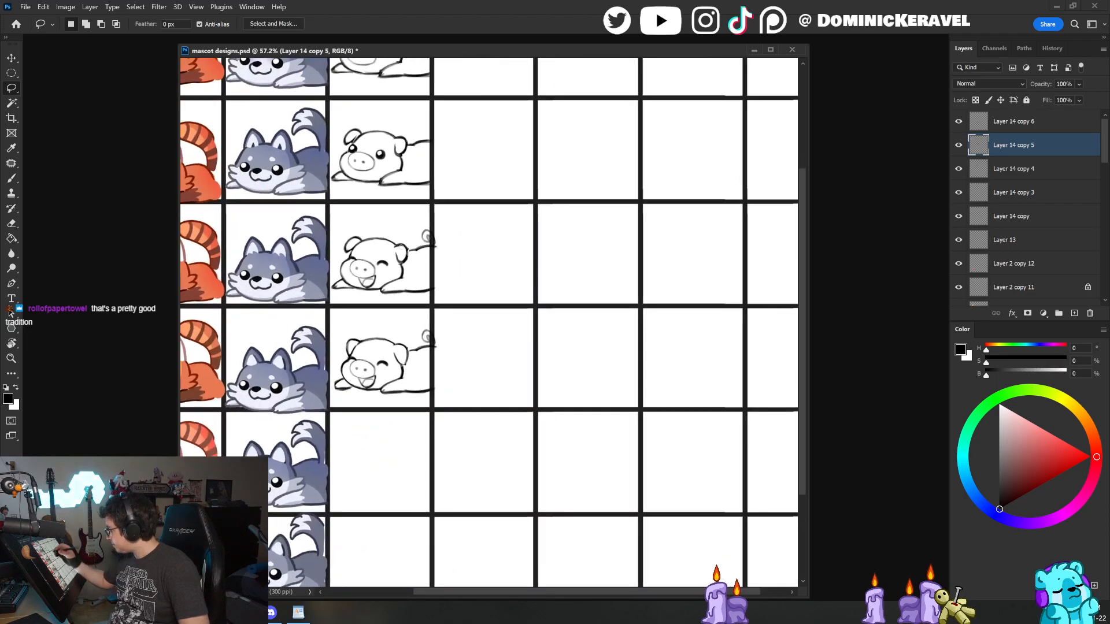
{"action": "key", "text": "b"}
{"action": "key", "text": "e"}
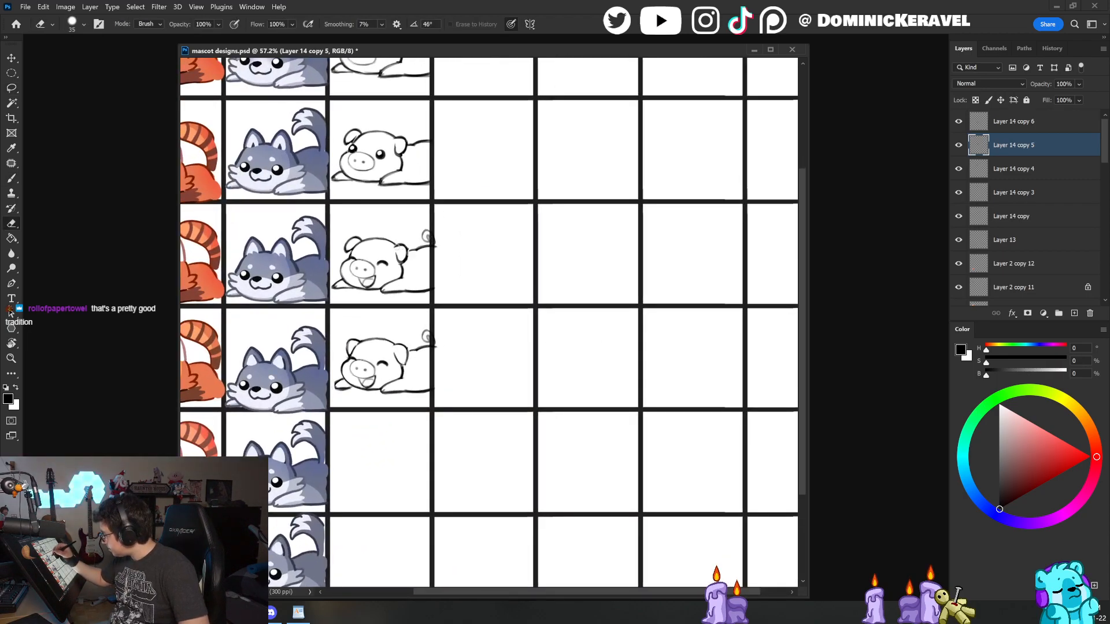
{"action": "key", "text": "b"}
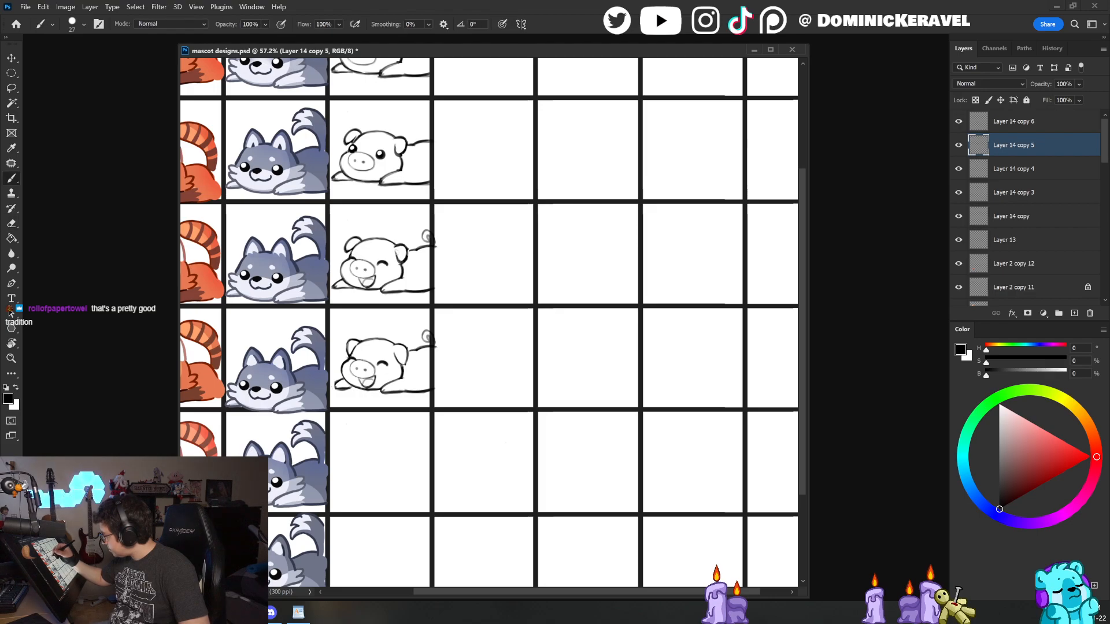
{"action": "key", "text": "ctrl+0"}
{"action": "key", "text": "ctrl+s"}
Step: Activate the fifth-row pig's layer and touch up its outline with the Eraser and Brush
{"action": "key", "text": "v"}
{"action": "left_click_drag", "start_coordinate": [510, 350], "coordinate": [531, 347]}
{"action": "left_click", "coordinate": [414, 352], "text": "ctrl"}
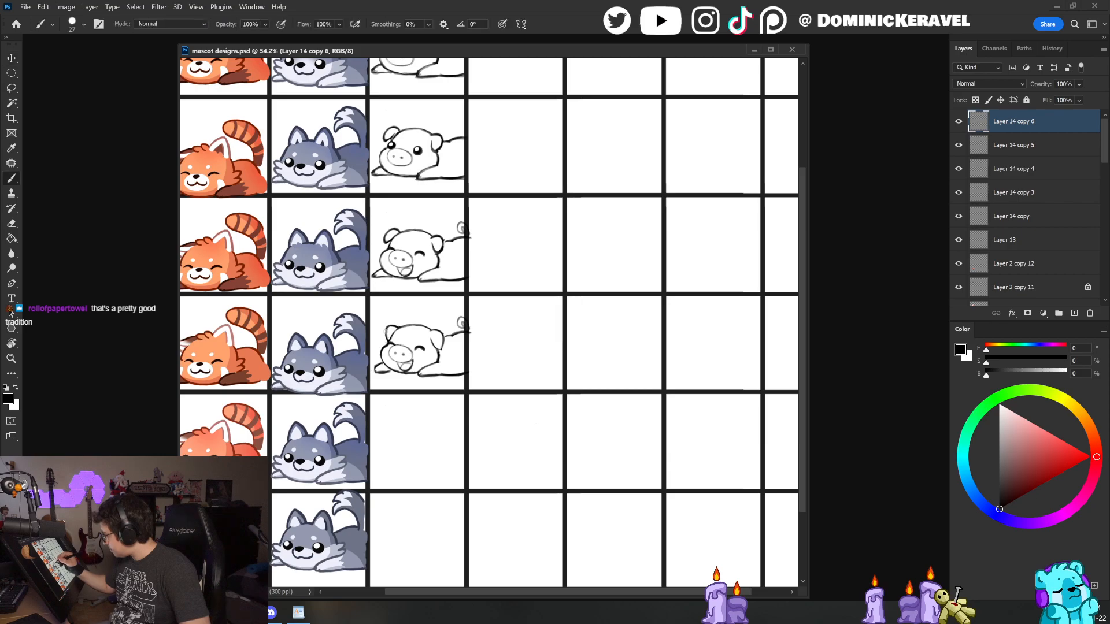
{"action": "key", "text": "e"}
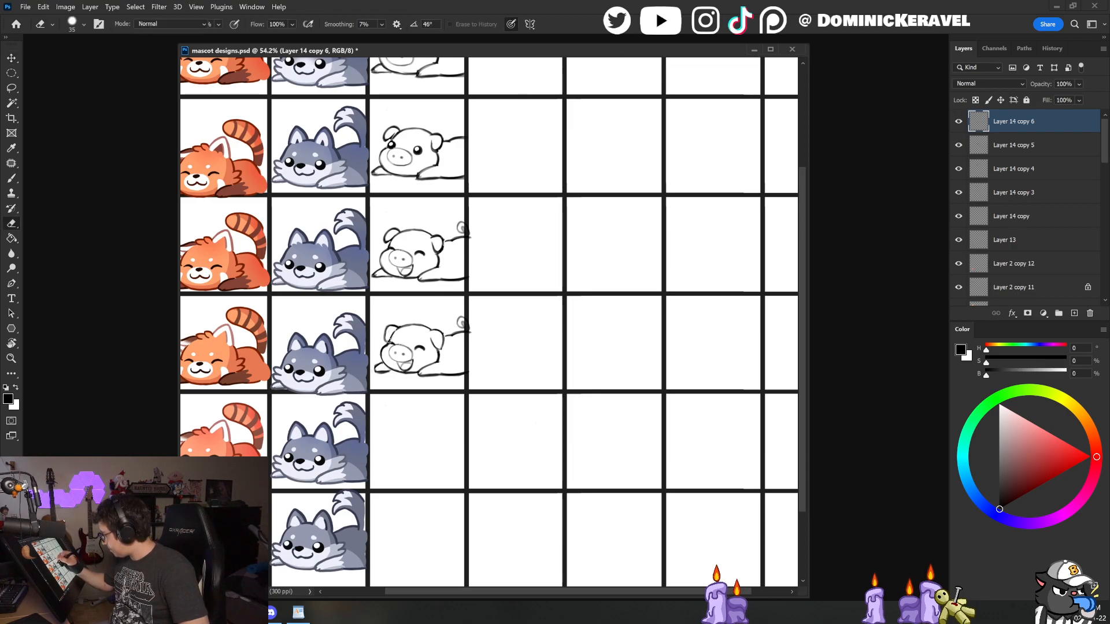
{"action": "key", "text": "b"}
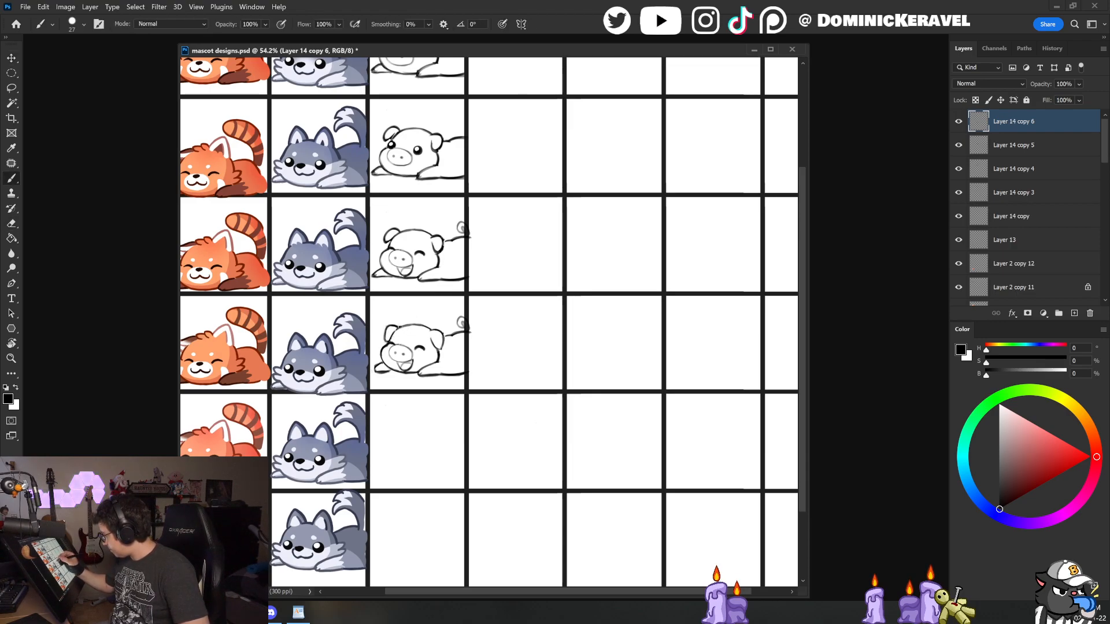
Step: Examine the fifth-row pig across the whole grid and close up against the neighbouring mascots
{"action": "key", "text": "v"}
{"action": "scroll", "coordinate": [581, 308], "scroll_direction": "down", "scroll_amount": 3}
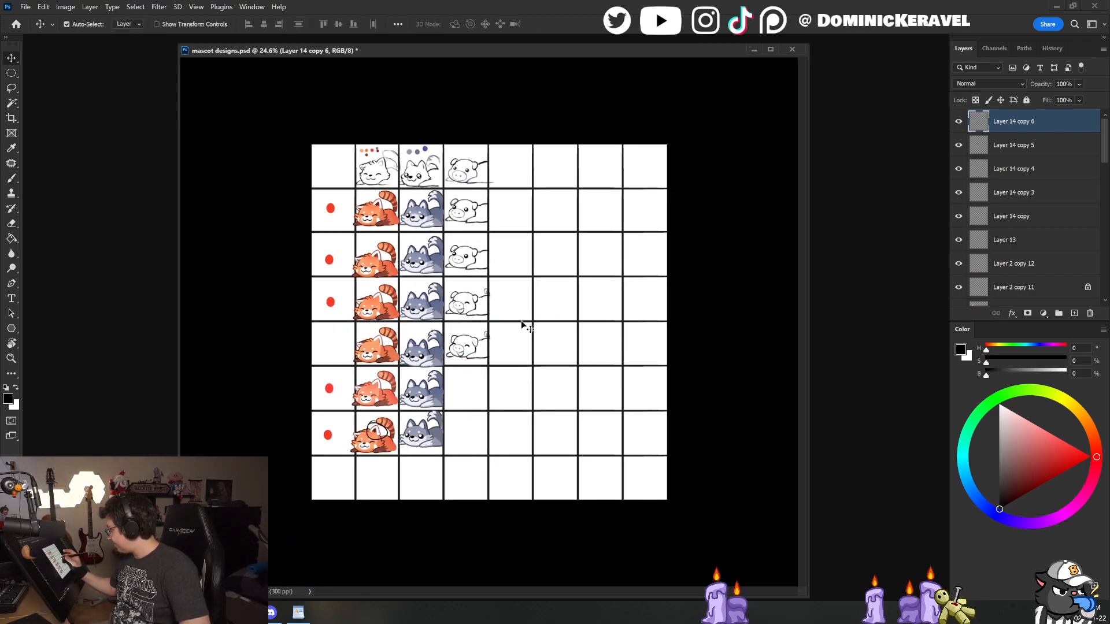
{"action": "scroll", "coordinate": [517, 363], "scroll_direction": "down", "scroll_amount": 2}
{"action": "scroll", "coordinate": [517, 364], "scroll_direction": "up", "scroll_amount": 1}
{"action": "left_click_drag", "start_coordinate": [517, 363], "coordinate": [528, 363]}
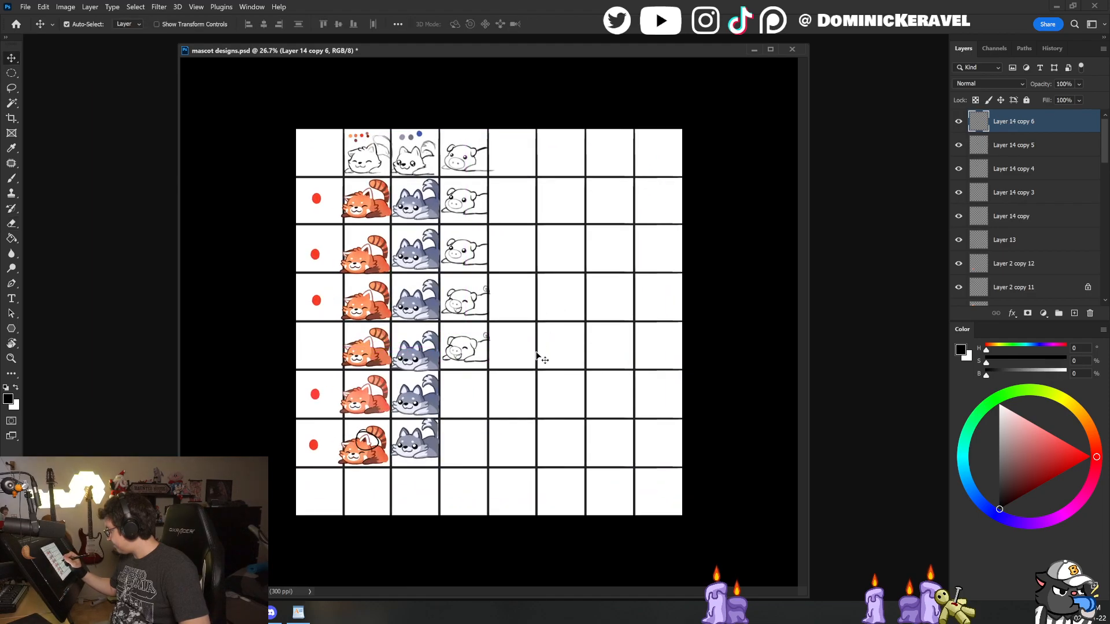
{"action": "left_click_drag", "start_coordinate": [507, 353], "coordinate": [508, 364]}
{"action": "key", "text": "e"}
{"action": "key", "text": "b"}
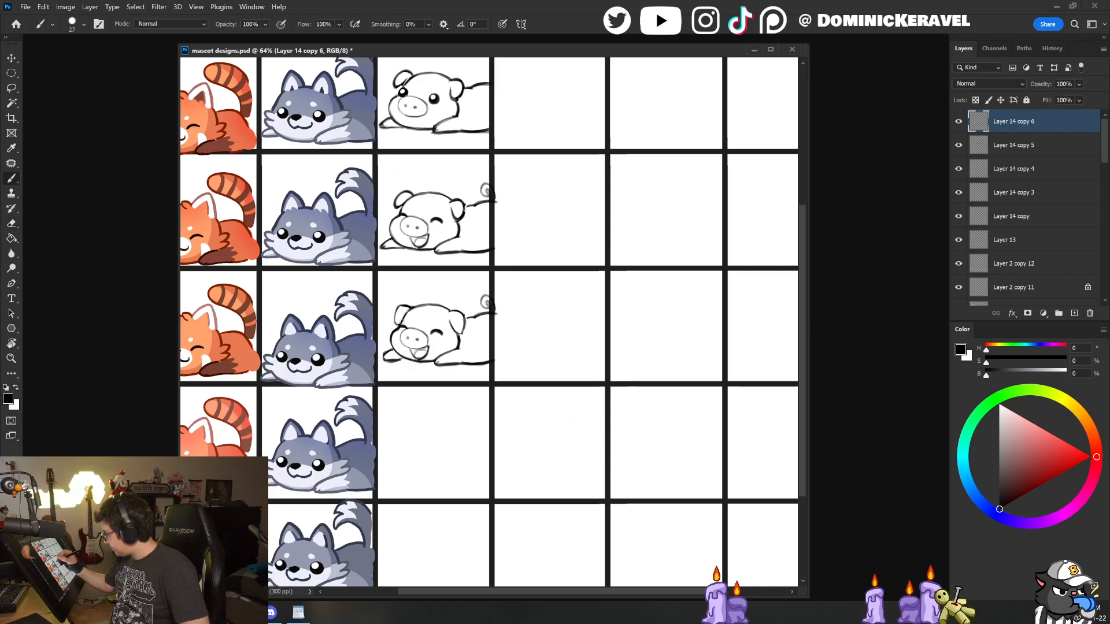
{"action": "key", "text": "v"}
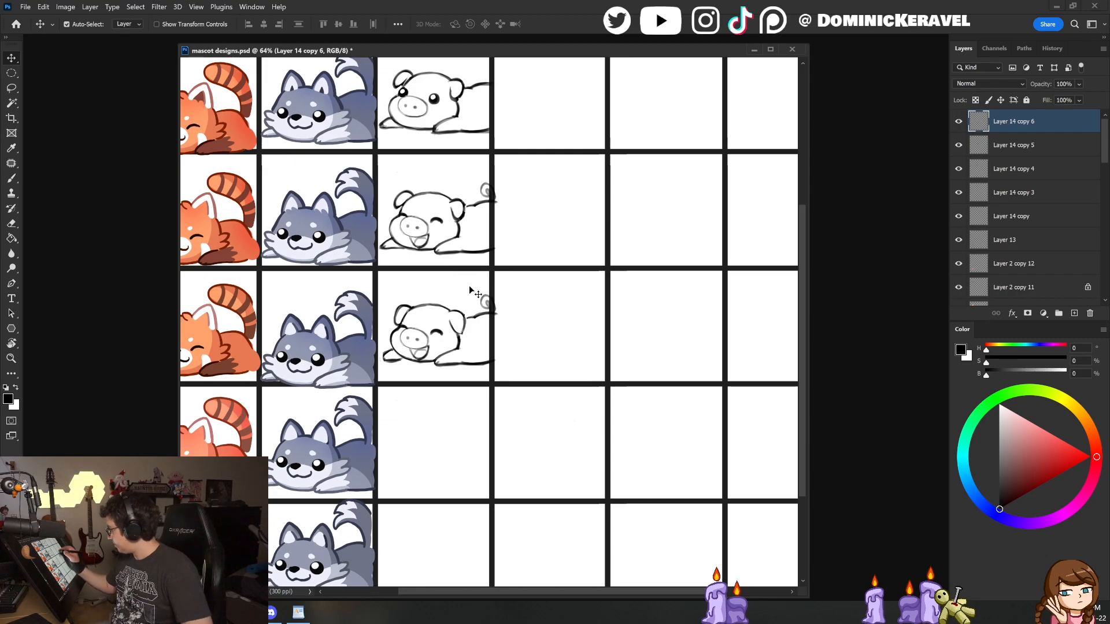
{"action": "key", "text": "e"}
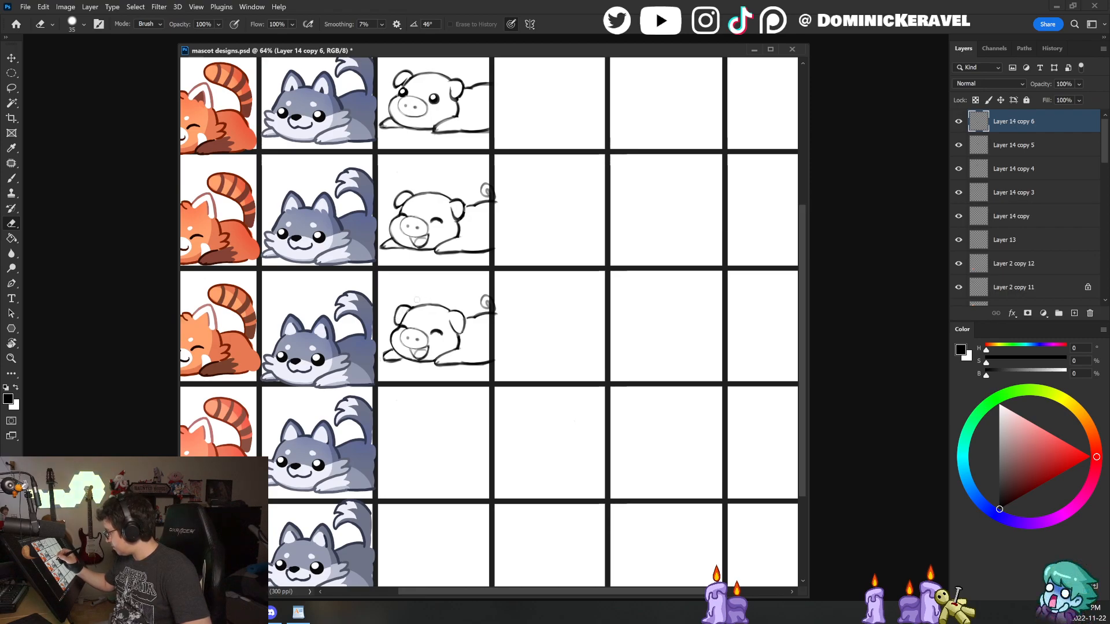
{"action": "key", "text": "b"}
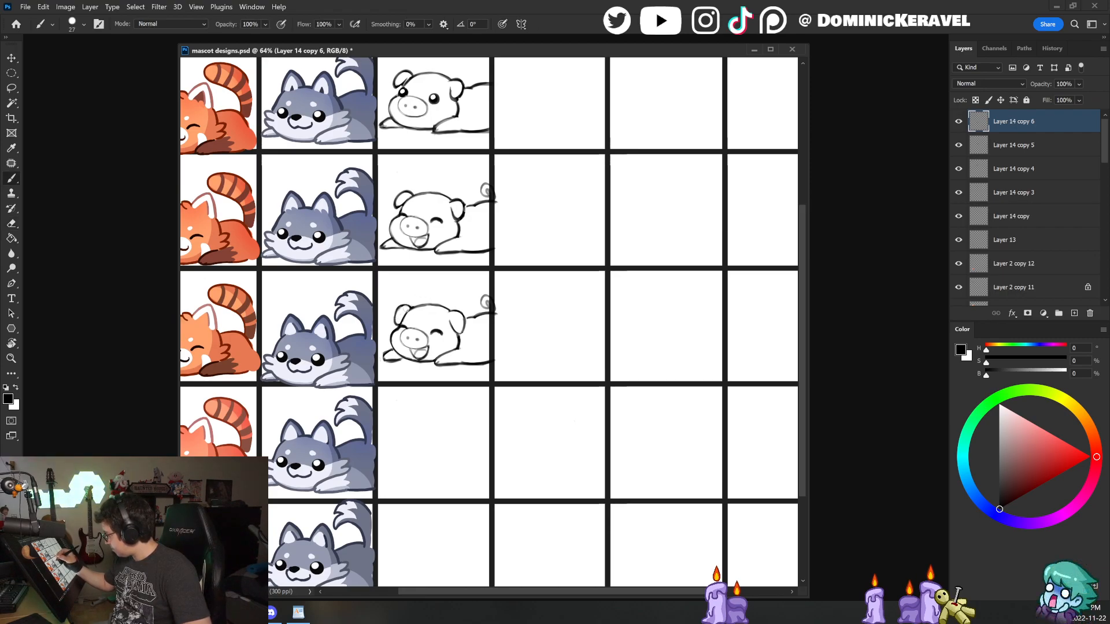
Step: Write the number 1 beside the third-row pig and 2 beside the fifth-row pig with the Brush
{"action": "key", "text": "ctrl+0"}
{"action": "key", "text": "v"}
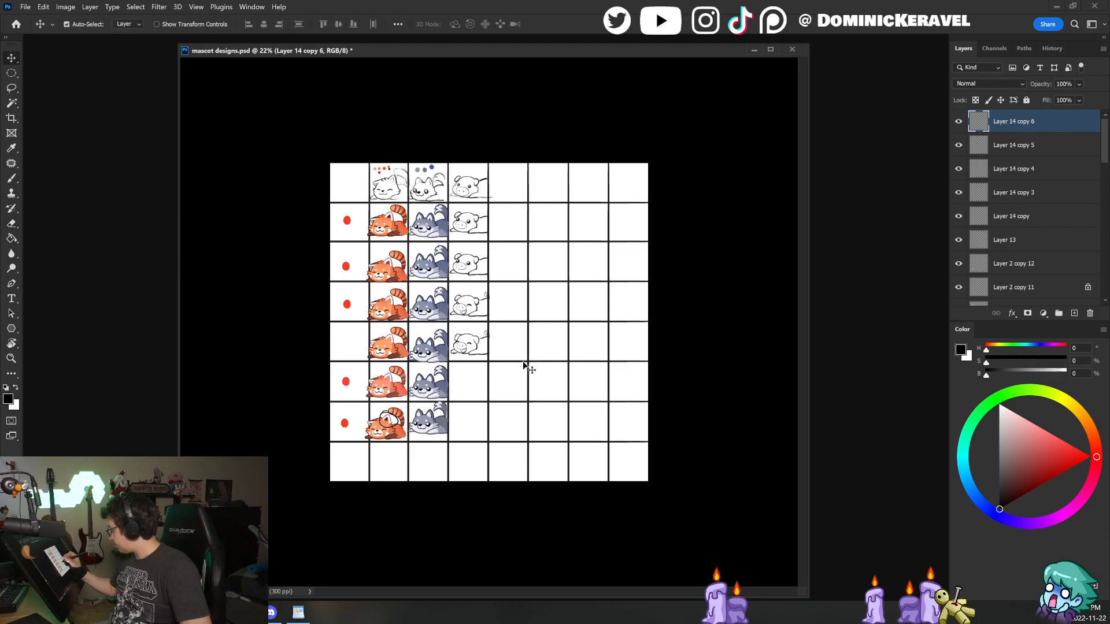
{"action": "left_click_drag", "start_coordinate": [501, 358], "coordinate": [533, 335]}
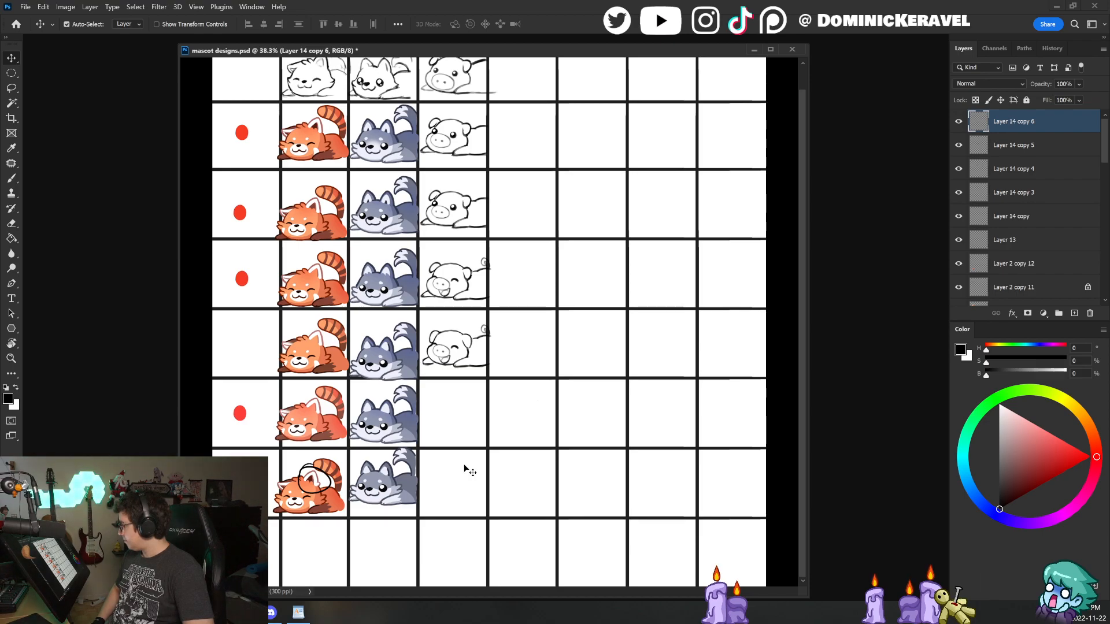
{"action": "key", "text": "b"}
{"action": "left_click_drag", "start_coordinate": [518, 191], "coordinate": [514, 220]}
{"action": "mouse_move", "coordinate": [504, 328]}
{"action": "left_mouse_down"}
{"action": "mouse_move", "coordinate": [530, 353]}
{"action": "mouse_move", "coordinate": [579, 366]}
{"action": "mouse_move", "coordinate": [490, 384]}
{"action": "left_mouse_up"}
{"action": "left_click", "coordinate": [587, 345], "text": "ctrl"}
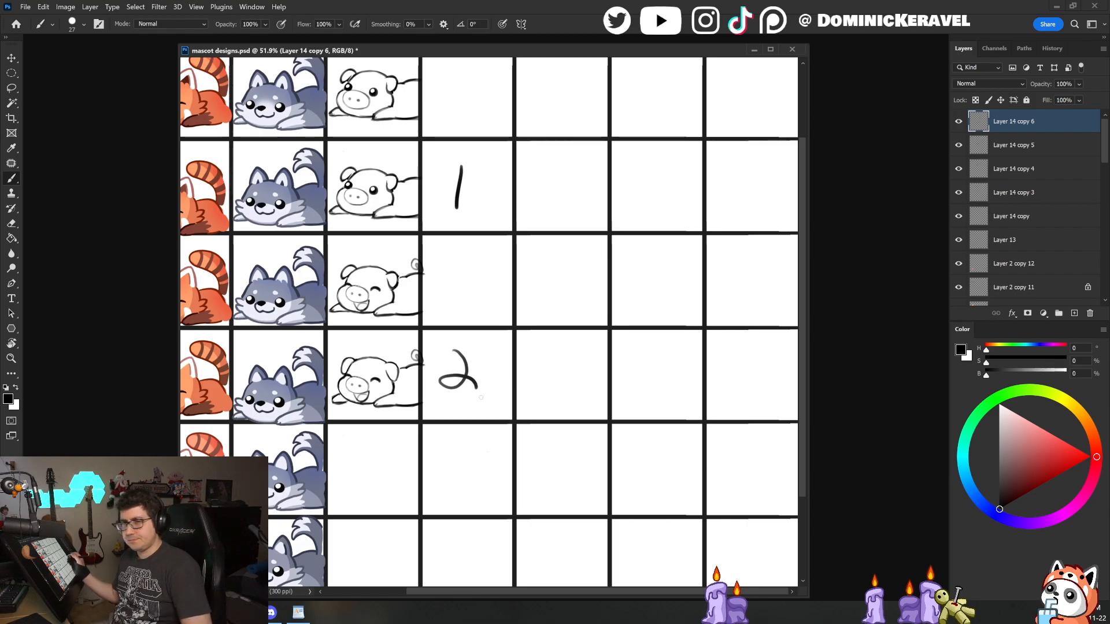
{"action": "key", "text": "v"}
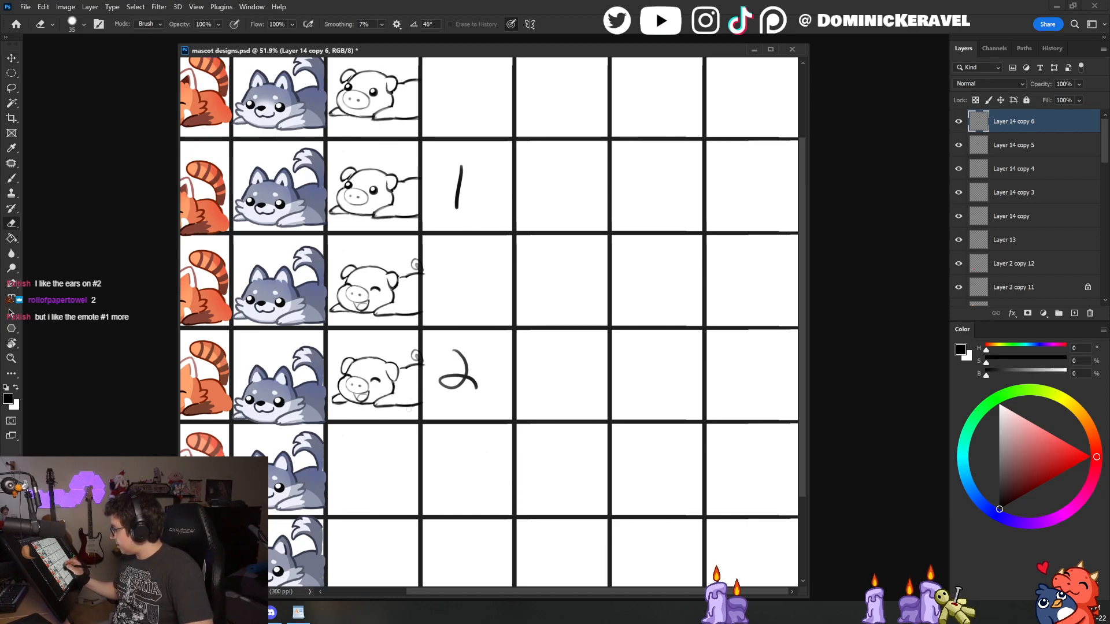
{"action": "key", "text": "b"}
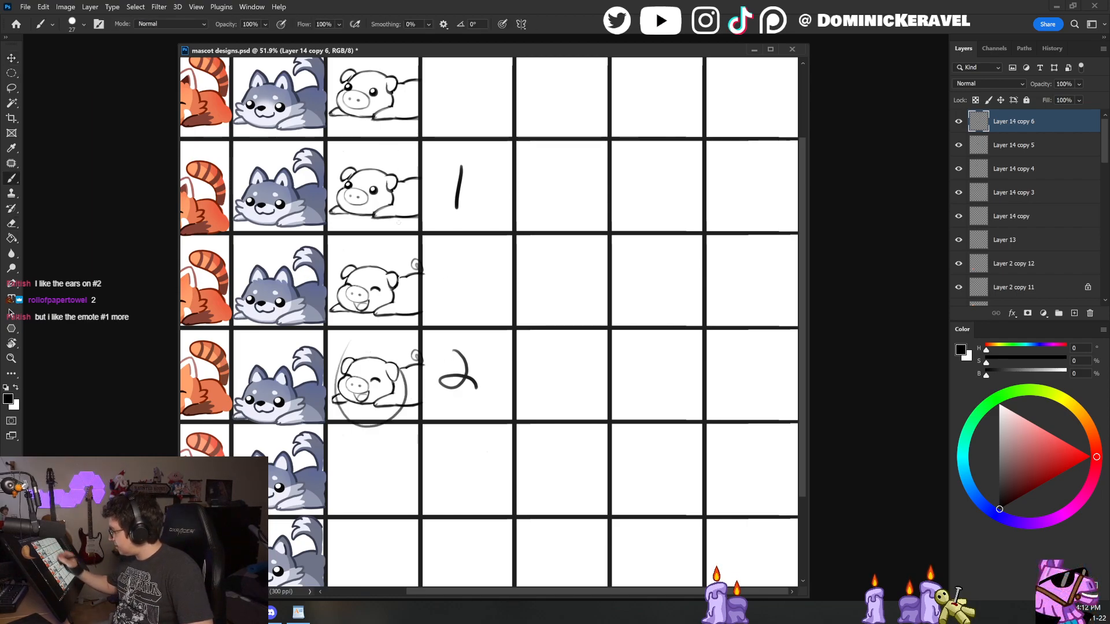
{"action": "key", "text": "v"}
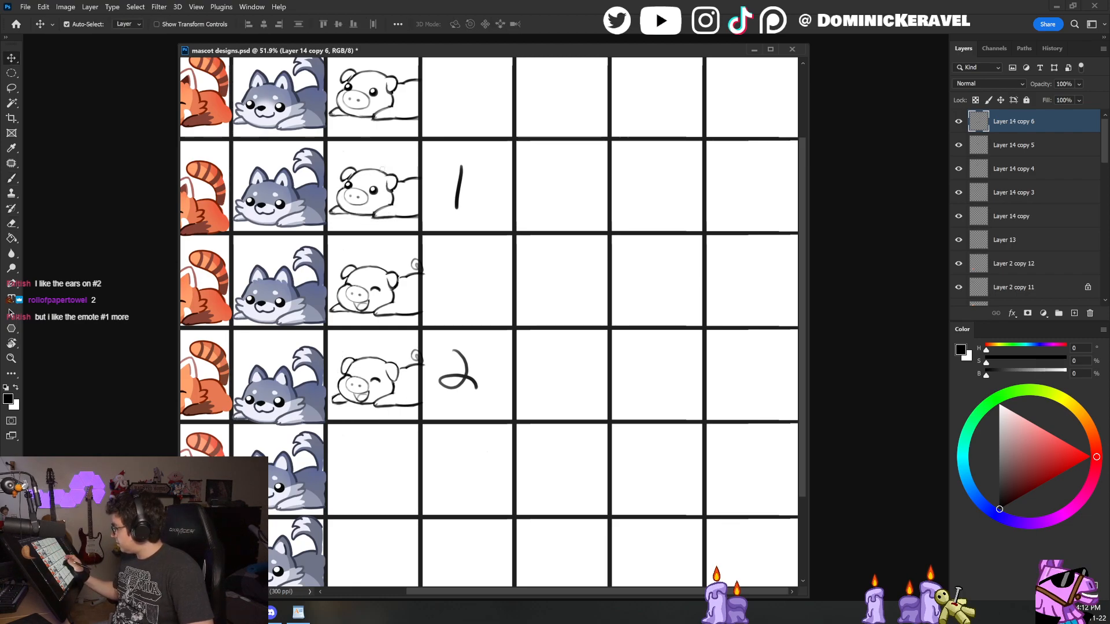
{"action": "left_click_drag", "start_coordinate": [538, 391], "coordinate": [582, 411]}
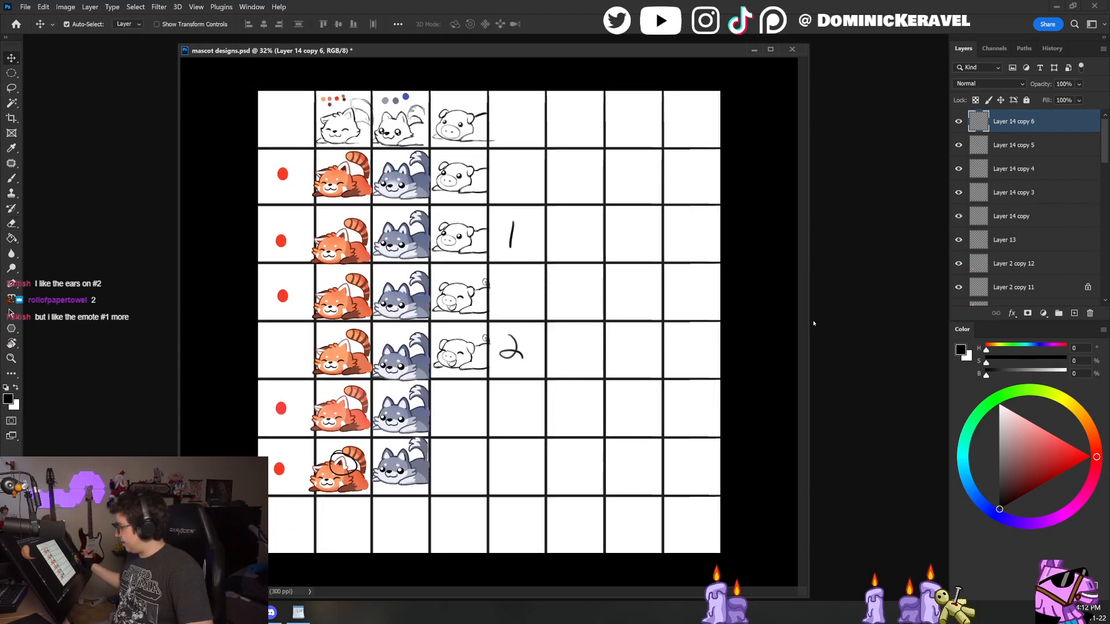
Step: Erase the number labels 1 and 2 beside the pigs and save the document
{"action": "key", "text": "e"}
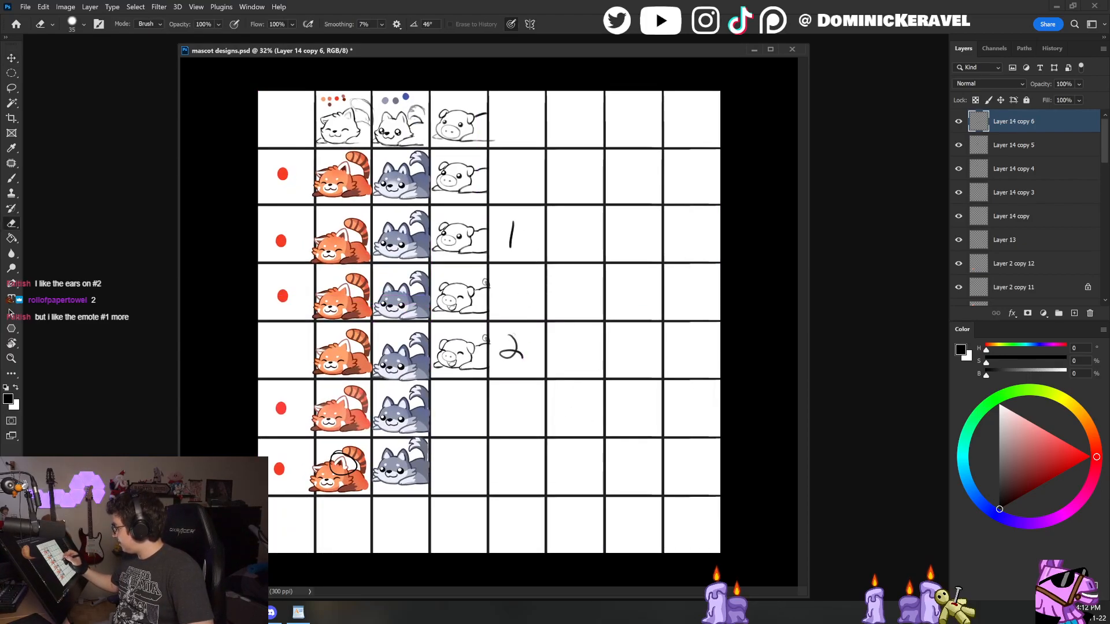
{"action": "left_click_drag", "start_coordinate": [496, 340], "coordinate": [517, 363]}
{"action": "left_click_drag", "start_coordinate": [510, 221], "coordinate": [511, 247]}
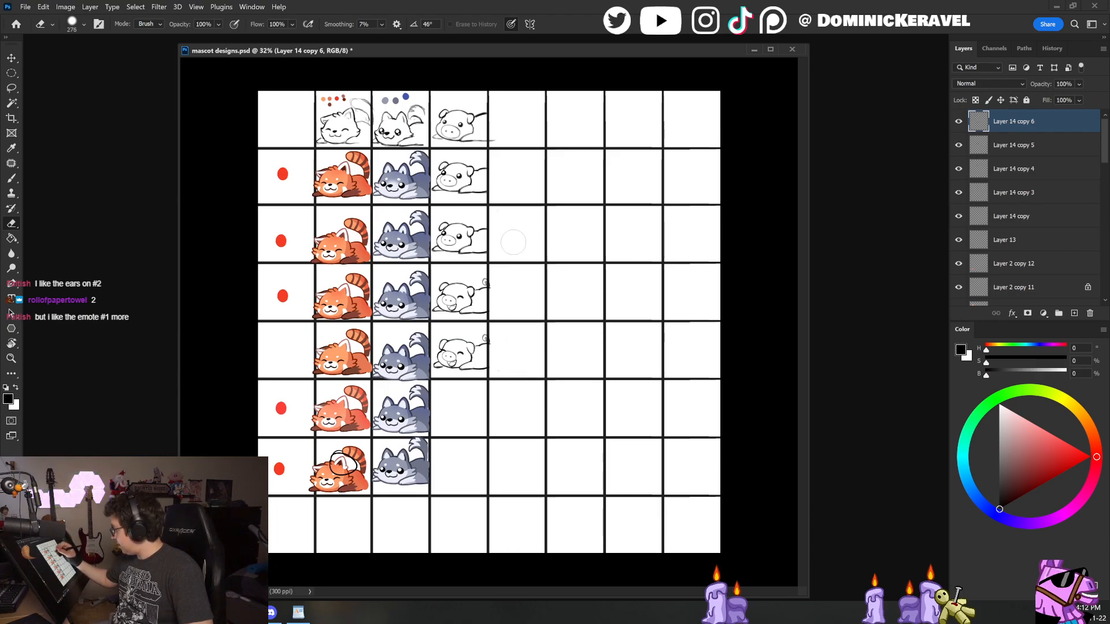
{"action": "key", "text": "v"}
{"action": "scroll", "coordinate": [500, 355], "scroll_direction": "up", "scroll_amount": 4}
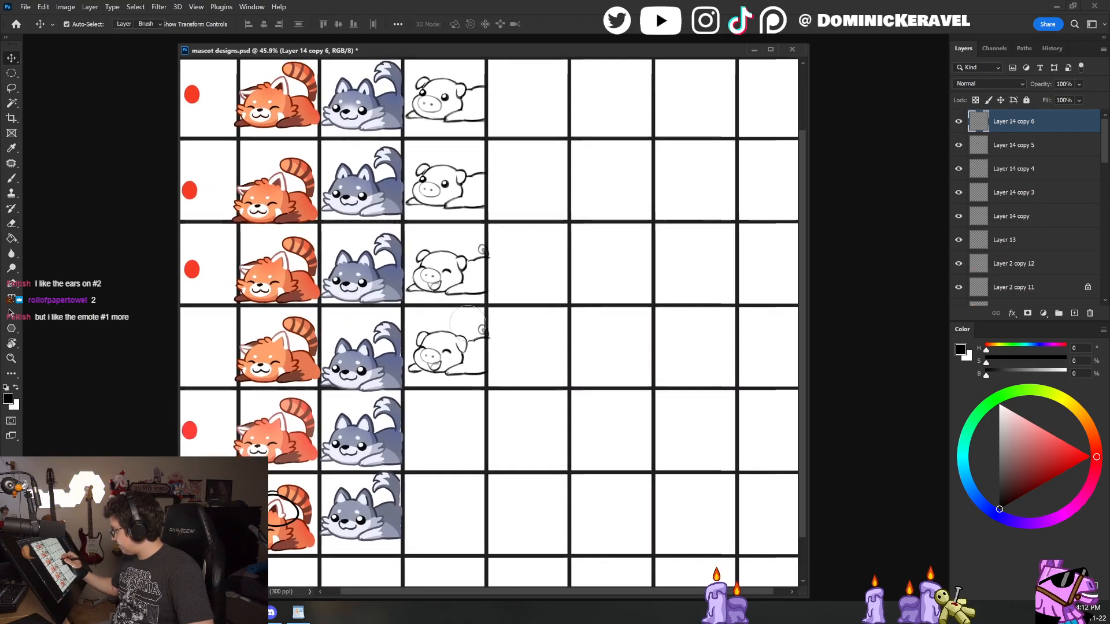
{"action": "key", "text": "ctrl+s"}
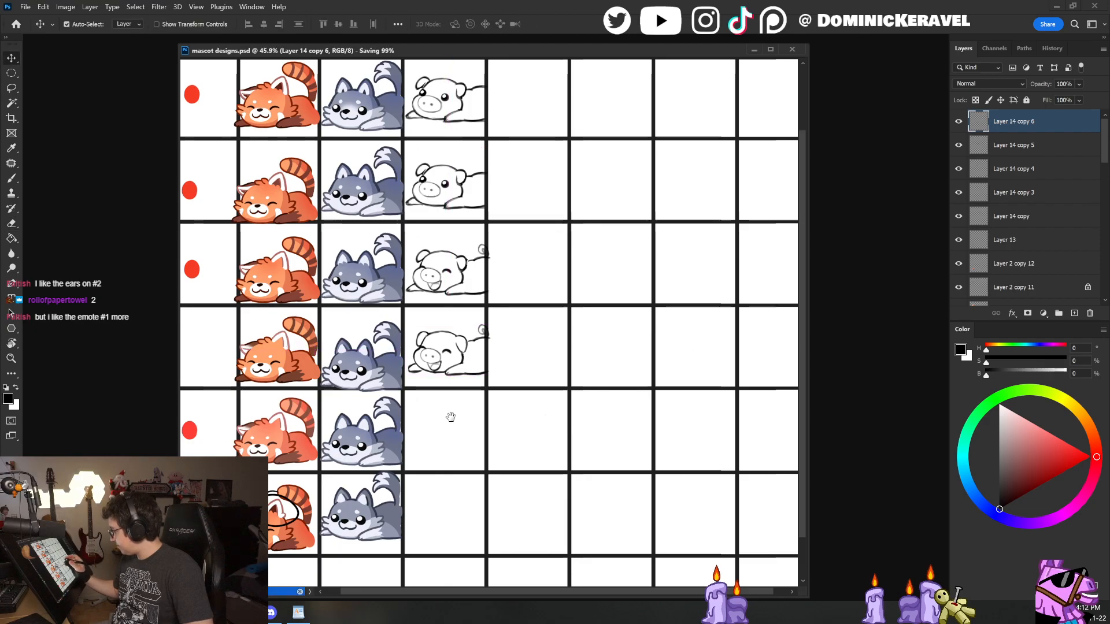
Step: Try copying the fifth-row pig into the row below, and undo back to before the number labels were erased
{"action": "left_click_drag", "start_coordinate": [494, 389], "coordinate": [495, 395]}
{"action": "key", "text": "ctrl"}
{"action": "key", "text": "ctrl"}
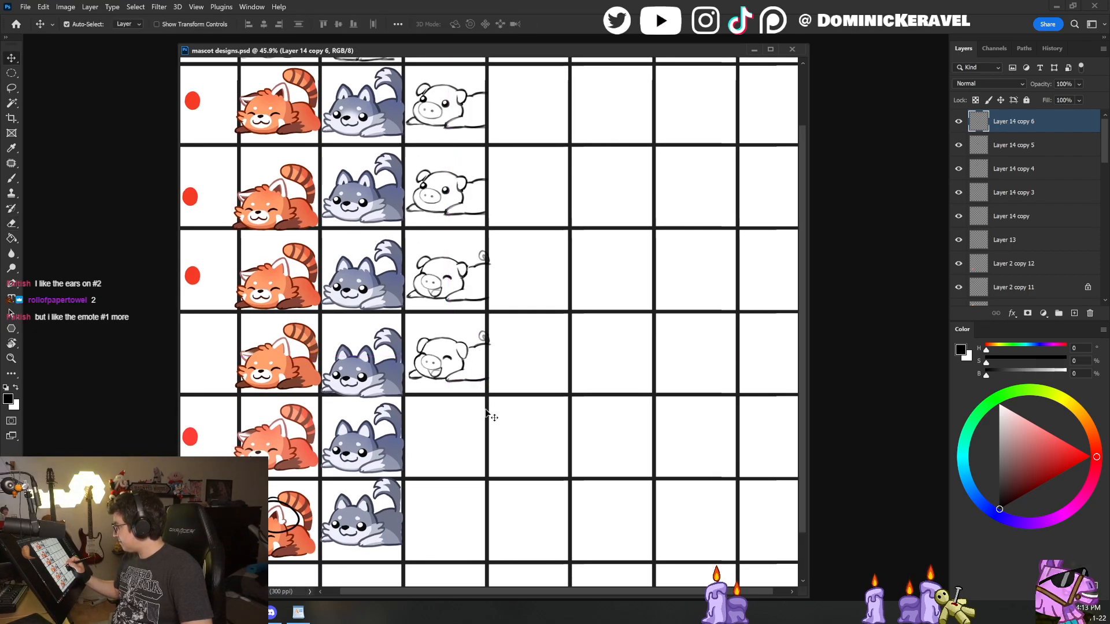
{"action": "key", "text": "ctrl"}
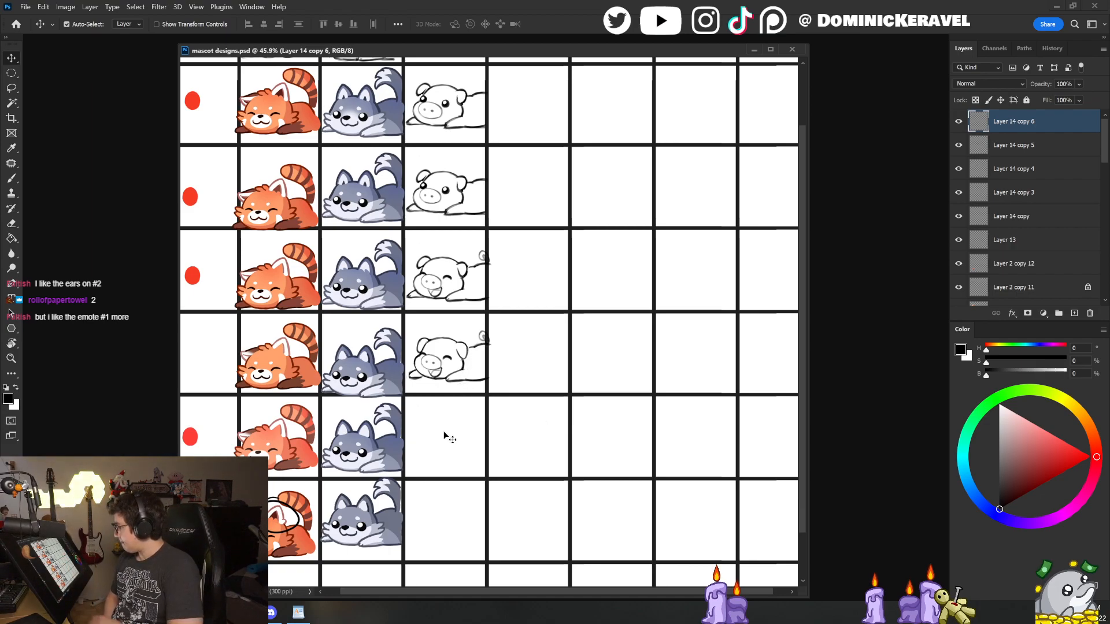
{"action": "mouse_move", "coordinate": [451, 357]}
{"action": "left_mouse_down"}
{"action": "mouse_move", "coordinate": [459, 457]}
{"action": "mouse_move", "coordinate": [446, 457]}
{"action": "left_mouse_up"}
{"action": "key", "text": "ctrl+z"}
{"action": "key", "text": "ctrl+z"}
Step: Duplicate the fifth-row pig into the empty sixth-row cell and delete the number labels copied along with it
{"action": "key", "text": "ctrl+space"}
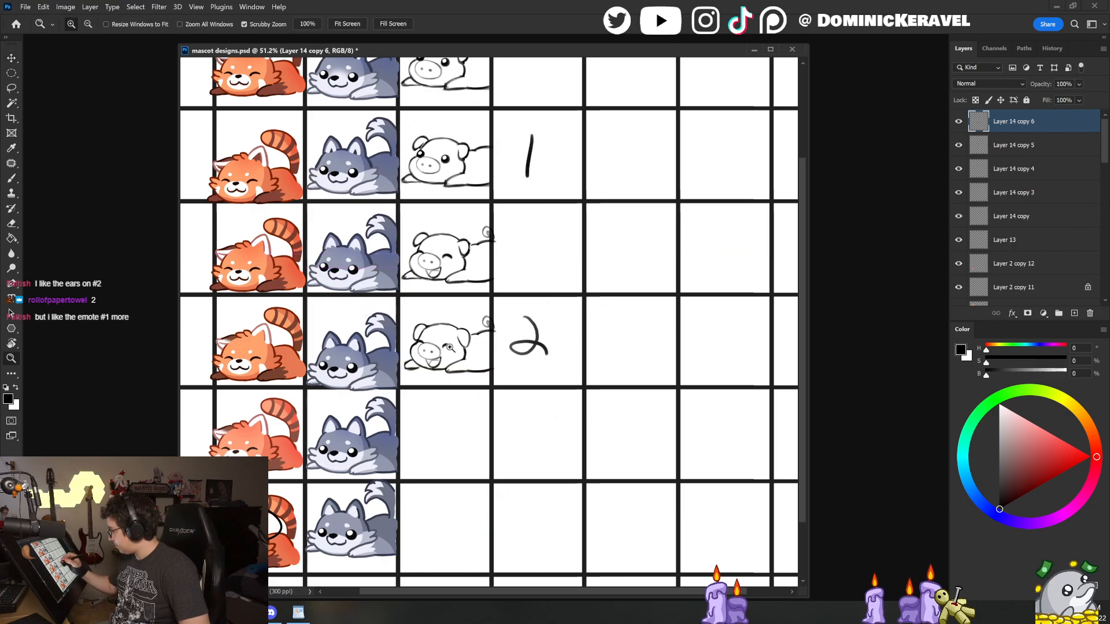
{"action": "left_click_drag", "start_coordinate": [450, 348], "coordinate": [454, 445]}
{"action": "key", "text": "l"}
{"action": "left_click_drag", "start_coordinate": [503, 386], "coordinate": [523, 118]}
{"action": "key", "text": "Delete"}
{"action": "key", "text": "ctrl+d"}
{"action": "key", "text": "v"}
{"action": "mouse_move", "coordinate": [470, 444]}
{"action": "left_mouse_down"}
{"action": "mouse_move", "coordinate": [463, 432]}
{"action": "mouse_move", "coordinate": [497, 451]}
{"action": "mouse_move", "coordinate": [450, 457]}
{"action": "left_mouse_up"}
Step: Erase the closed eyes and open mouth from the sixth-row pig, leaving its snout and outline
{"action": "key", "text": "e"}
{"action": "mouse_move", "coordinate": [445, 417]}
{"action": "left_mouse_down"}
{"action": "mouse_move", "coordinate": [443, 428]}
{"action": "mouse_move", "coordinate": [447, 416]}
{"action": "left_mouse_up"}
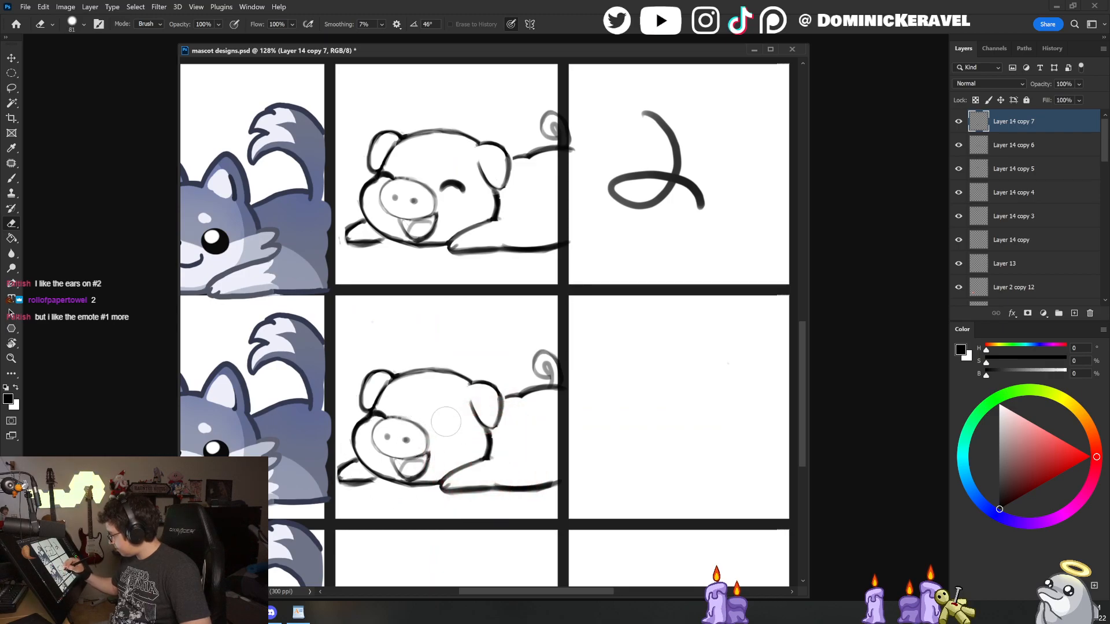
{"action": "mouse_move", "coordinate": [395, 463]}
{"action": "left_mouse_down"}
{"action": "mouse_move", "coordinate": [418, 471]}
{"action": "mouse_move", "coordinate": [434, 453]}
{"action": "mouse_move", "coordinate": [408, 480]}
{"action": "mouse_move", "coordinate": [416, 475]}
{"action": "left_mouse_up"}
{"action": "left_click_drag", "start_coordinate": [386, 402], "coordinate": [374, 419]}
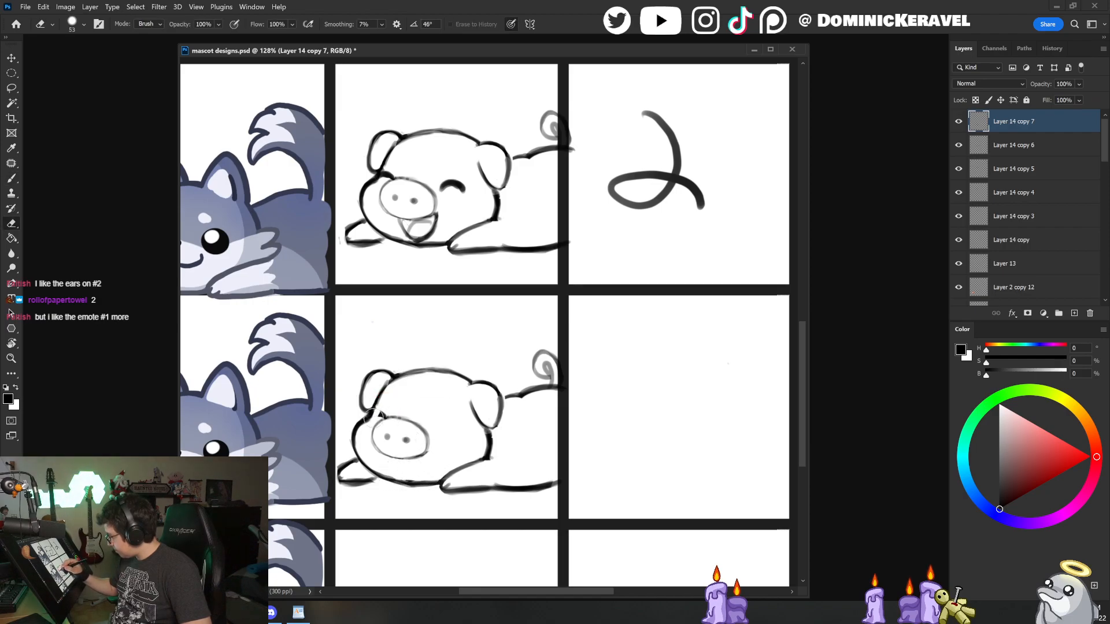
{"action": "key", "text": "b"}
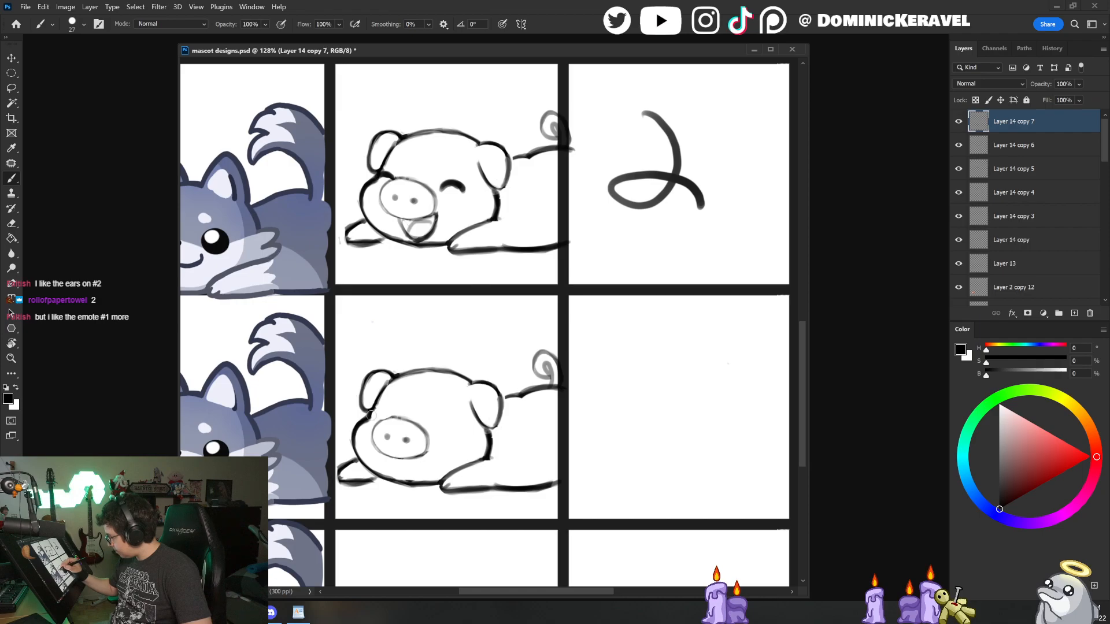
Step: Lasso the third-row pig's open round eyes, copy them to a new layer, and place them on the sixth-row pig's face
{"action": "scroll", "coordinate": [371, 415], "scroll_direction": "down", "scroll_amount": 5}
{"action": "key", "text": "v"}
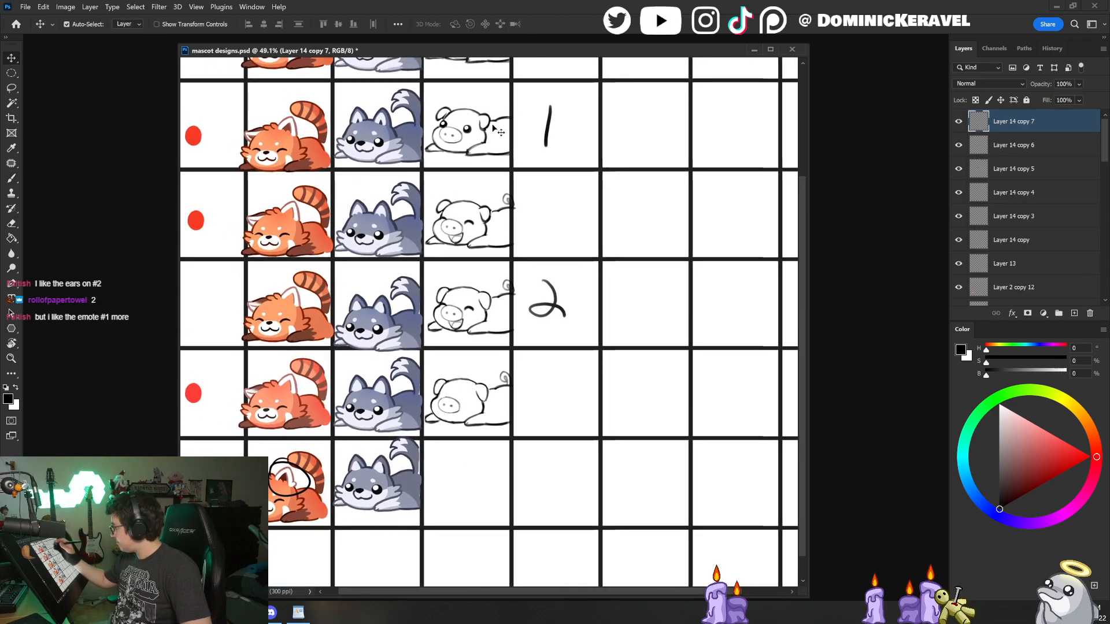
{"action": "left_click", "coordinate": [471, 133]}
{"action": "left_click_drag", "start_coordinate": [488, 107], "coordinate": [474, 187]}
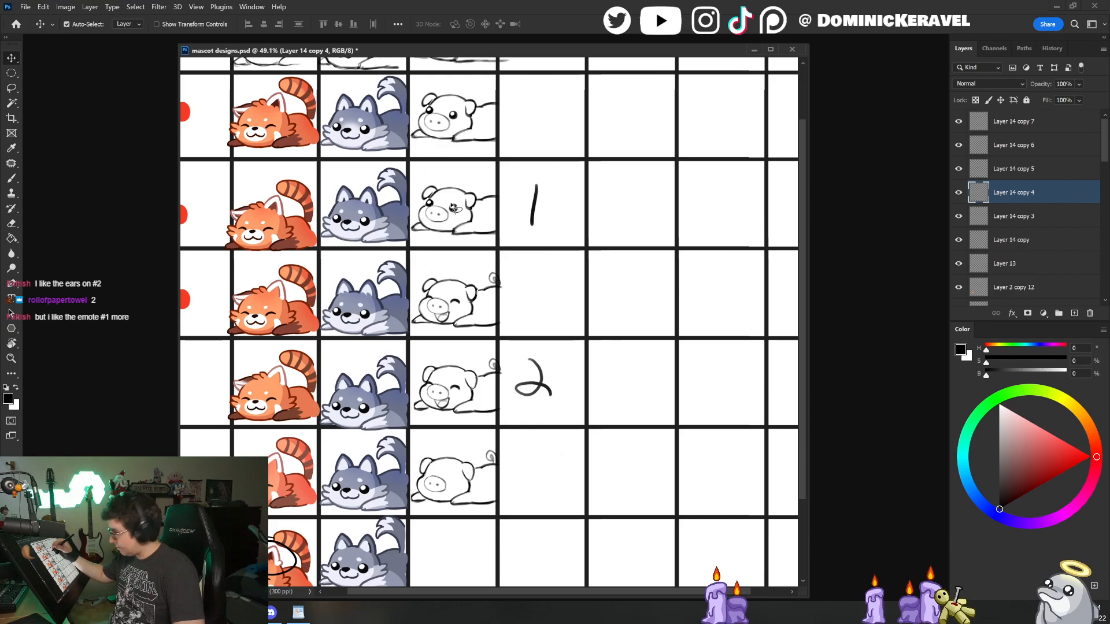
{"action": "key", "text": "l"}
{"action": "mouse_move", "coordinate": [449, 206]}
{"action": "left_mouse_down"}
{"action": "mouse_move", "coordinate": [460, 210]}
{"action": "mouse_move", "coordinate": [432, 203]}
{"action": "left_mouse_up"}
{"action": "key", "text": "ctrl+j"}
{"action": "key", "text": "v"}
{"action": "left_click_drag", "start_coordinate": [452, 213], "coordinate": [452, 480]}
Step: Nudge the copied round eyes into alignment with the sixth-row pig's snout and head
{"action": "key", "text": "Left"}
{"action": "key", "text": "Left"}
{"action": "key", "text": "Left"}
{"action": "key", "text": "Left"}
{"action": "key", "text": "Down"}
{"action": "key", "text": "Down"}
{"action": "key", "text": "Down"}
{"action": "key", "text": "Down"}
{"action": "key", "text": "Down"}
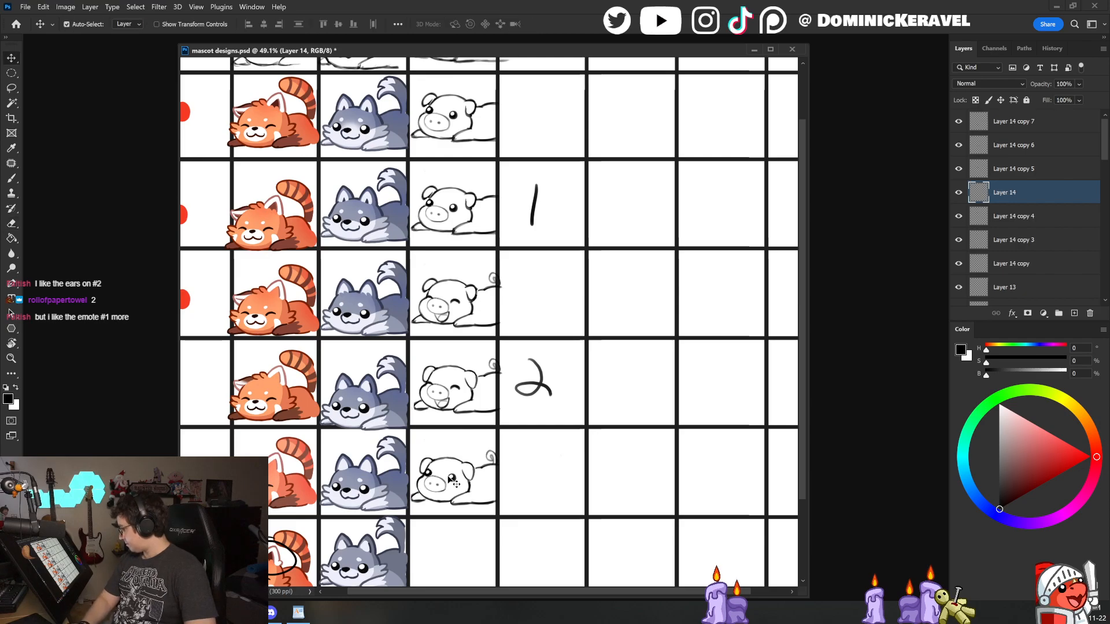
{"action": "key", "text": "Down"}
{"action": "key", "text": "Down"}
{"action": "key", "text": "Up"}
{"action": "key", "text": "Up"}
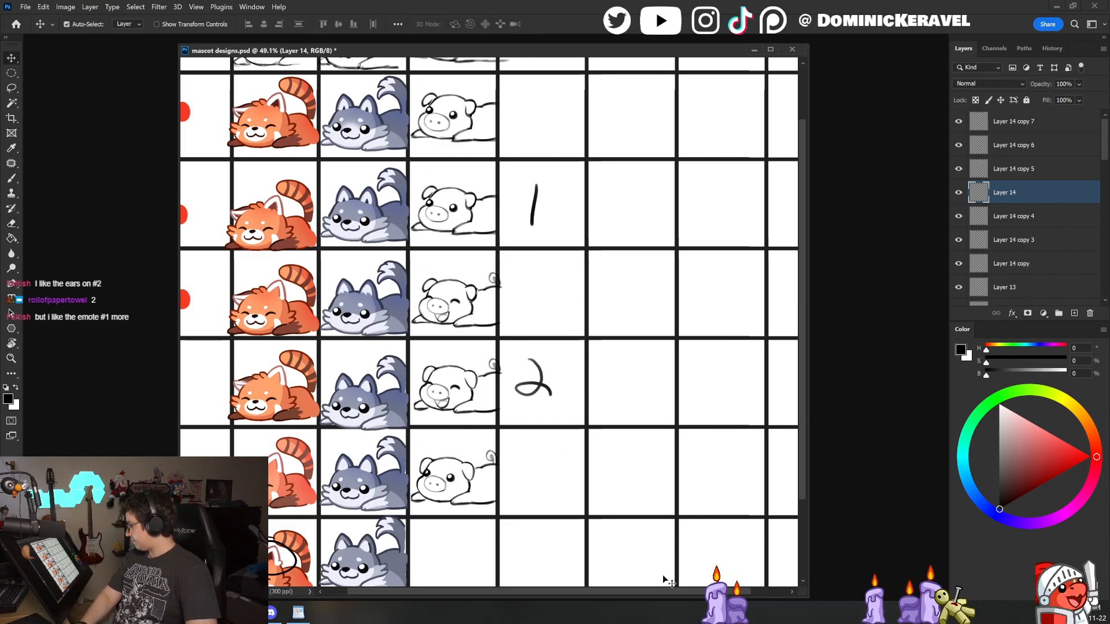
{"action": "key", "text": "Right"}
{"action": "key", "text": "Right"}
{"action": "key", "text": "Right"}
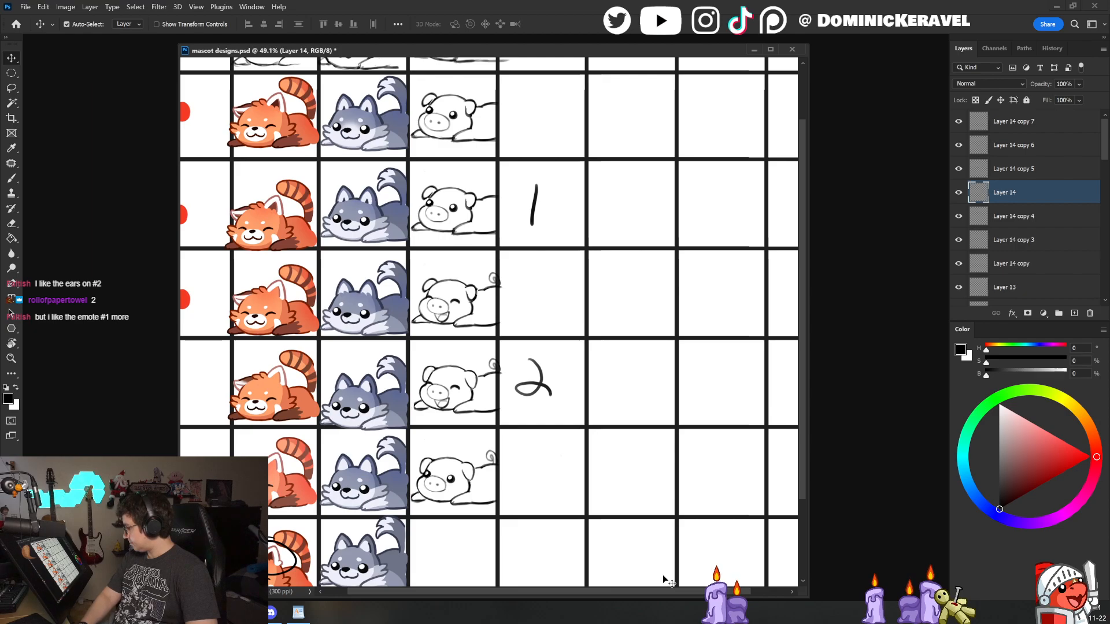
{"action": "key", "text": "Right"}
{"action": "key", "text": "Right"}
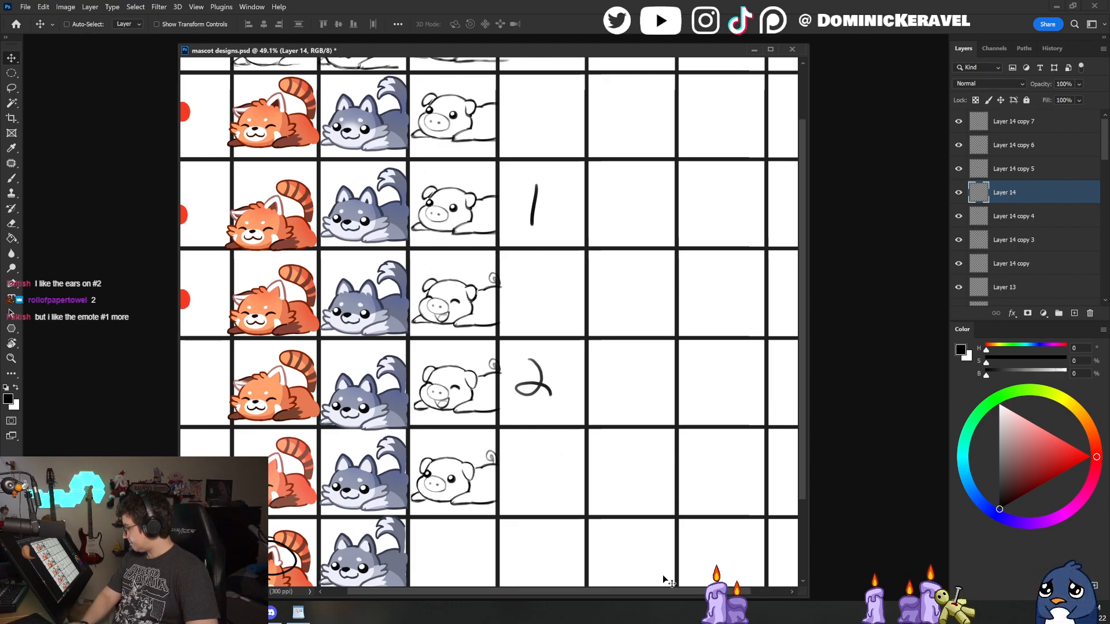
Step: Examine the whole mascot grid in a horizontally flipped view and check the sixth-row pig's eye placement close up
{"action": "left_click_drag", "start_coordinate": [663, 574], "coordinate": [527, 479], "text": "ctrl"}
{"action": "left_click_drag", "start_coordinate": [520, 414], "coordinate": [538, 384], "text": "ctrl"}
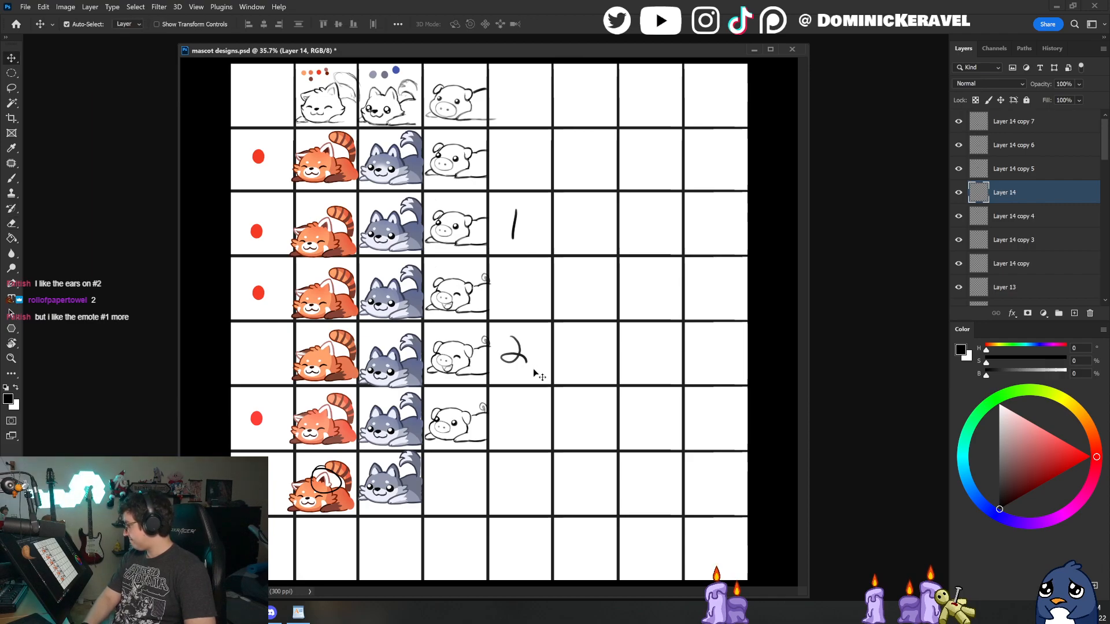
{"action": "left_click_drag", "start_coordinate": [631, 449], "coordinate": [620, 452], "text": "ctrl"}
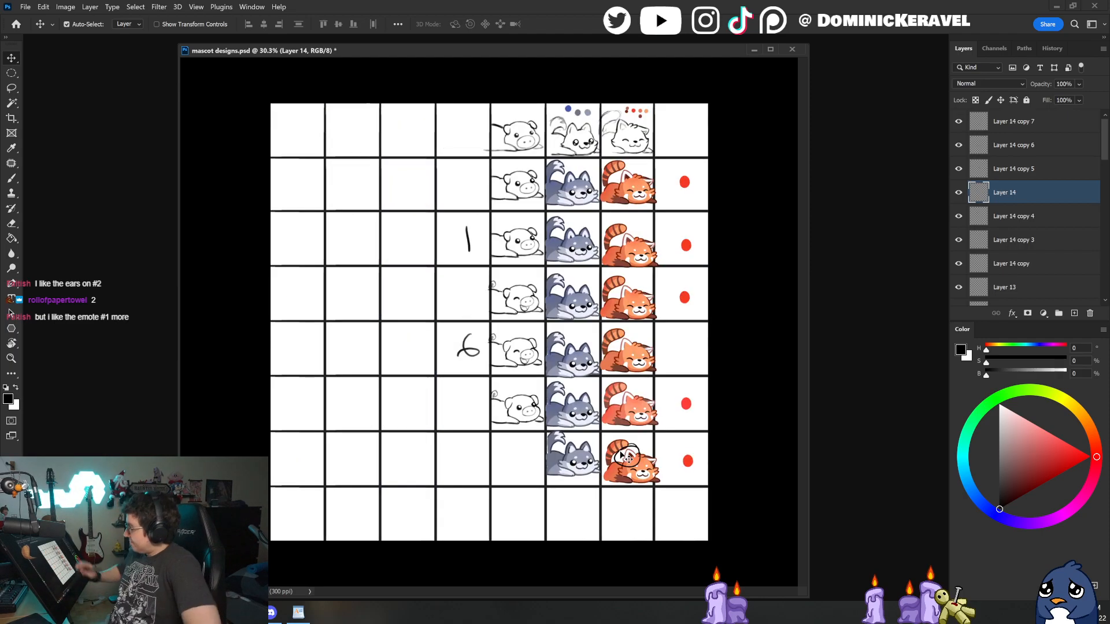
{"action": "left_click_drag", "start_coordinate": [579, 53], "coordinate": [528, 52]}
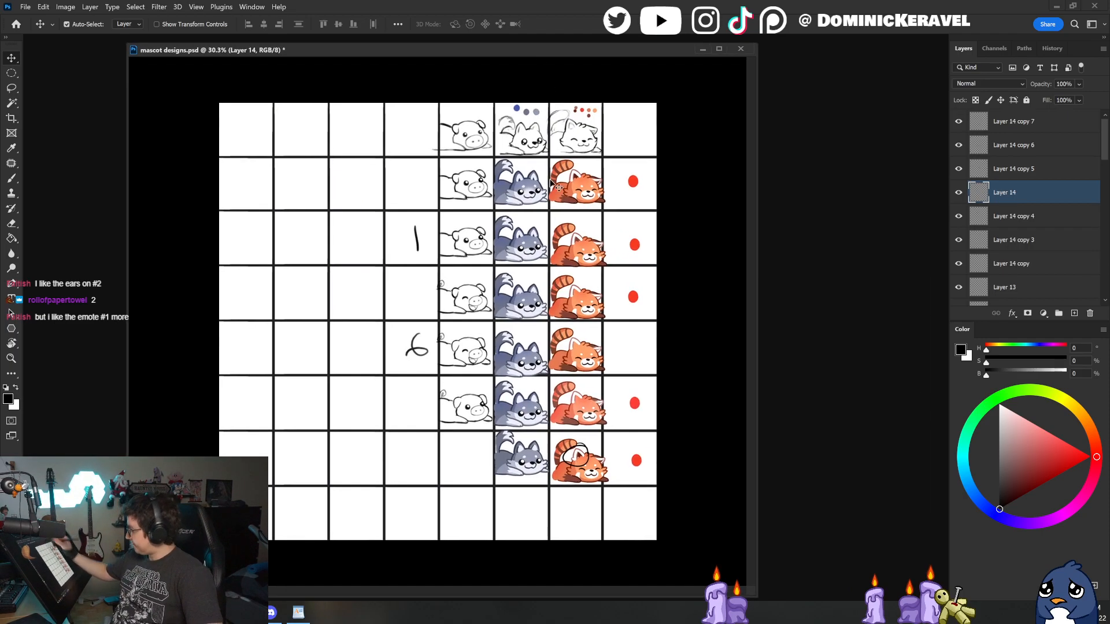
{"action": "left_click_drag", "start_coordinate": [523, 415], "coordinate": [568, 414], "text": "ctrl"}
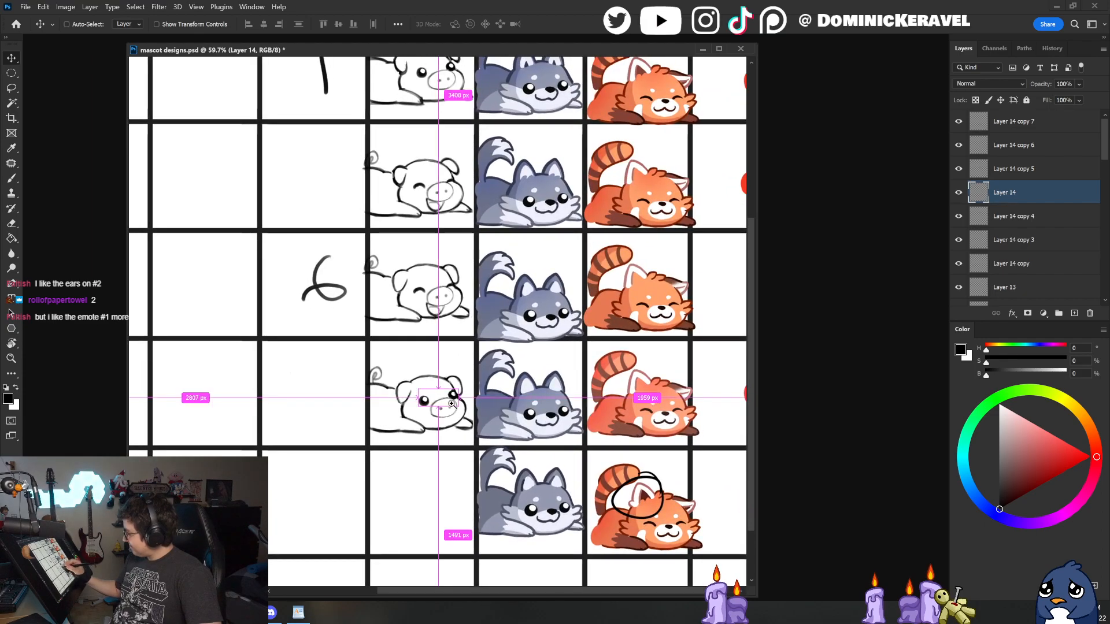
{"action": "left_click_drag", "start_coordinate": [431, 405], "coordinate": [446, 405], "text": "ctrl"}
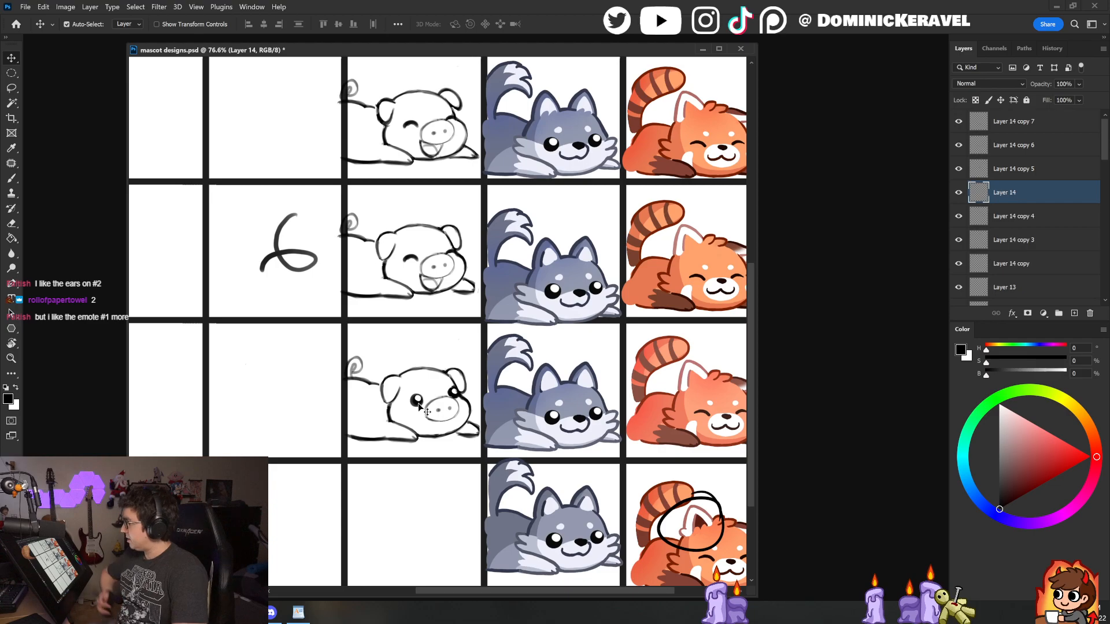
{"action": "left_click_drag", "start_coordinate": [460, 50], "coordinate": [456, 51]}
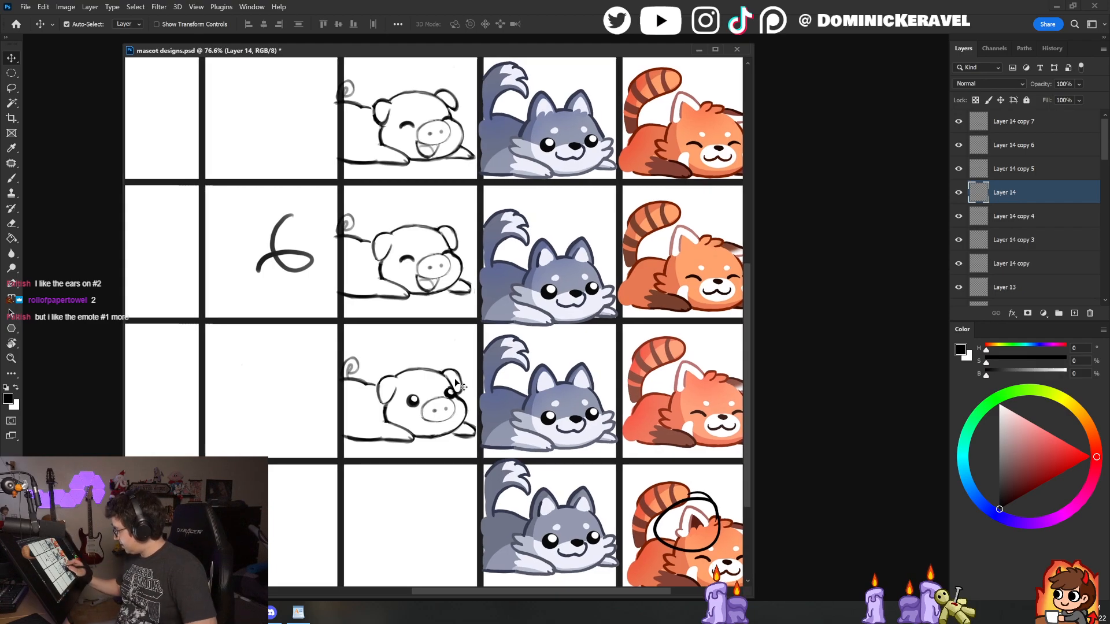
Step: Erase the excess marks around the sixth-row pig's far eye on the round-eyes layer
{"action": "scroll", "coordinate": [459, 386], "scroll_direction": "up", "scroll_amount": 5}
{"action": "key", "text": "e"}
{"action": "left_click_drag", "start_coordinate": [457, 382], "coordinate": [450, 383]}
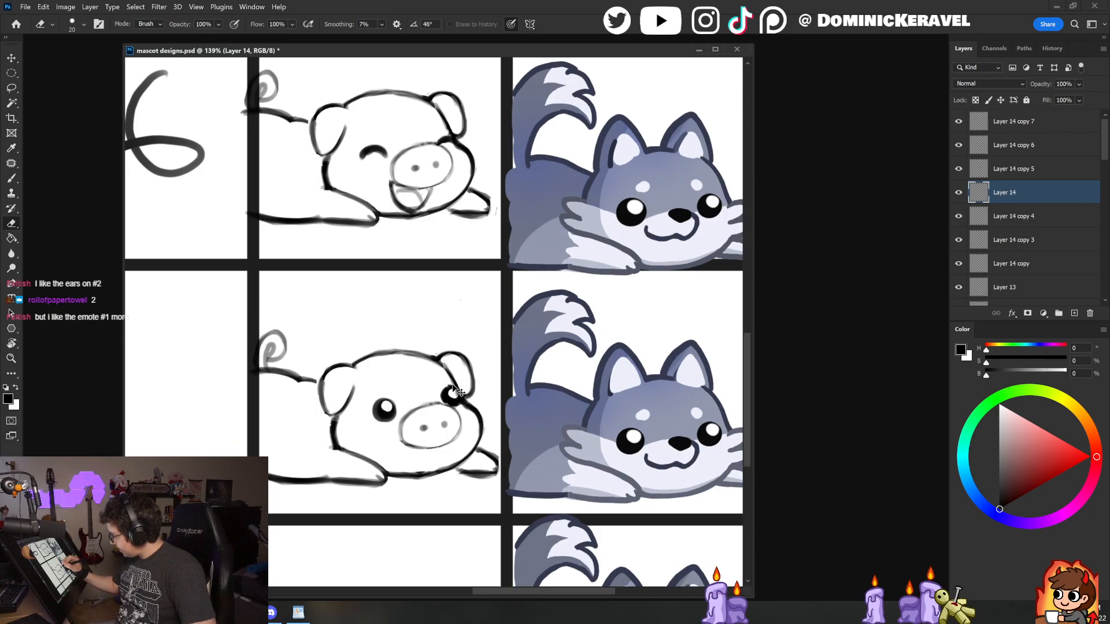
{"action": "key", "text": "b"}
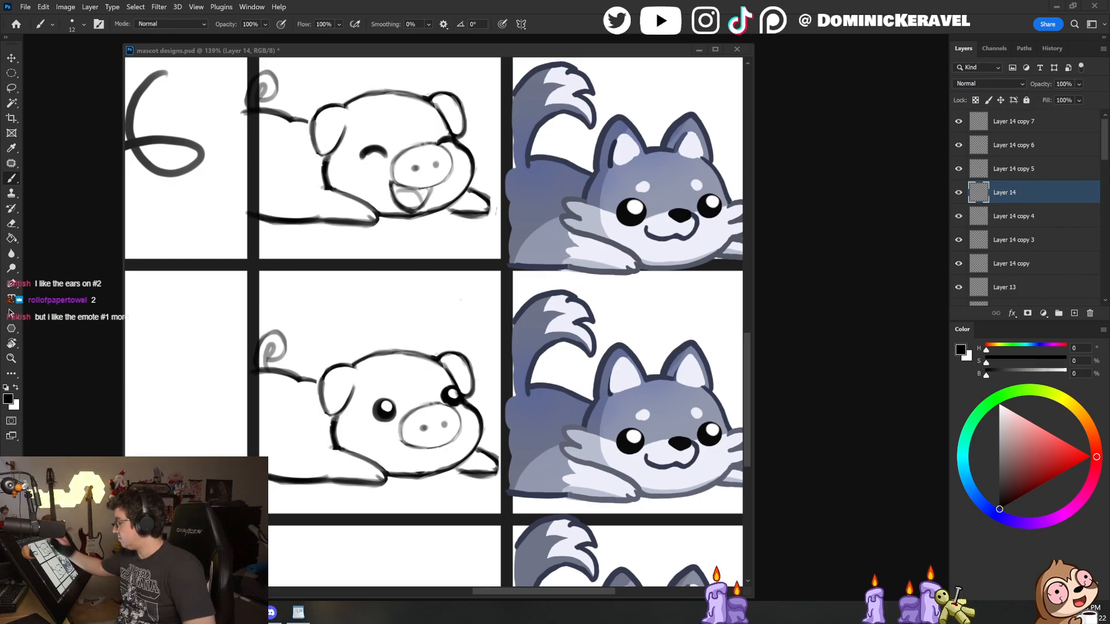
{"action": "left_click_drag", "start_coordinate": [408, 45], "coordinate": [407, 44]}
{"action": "key", "text": "e"}
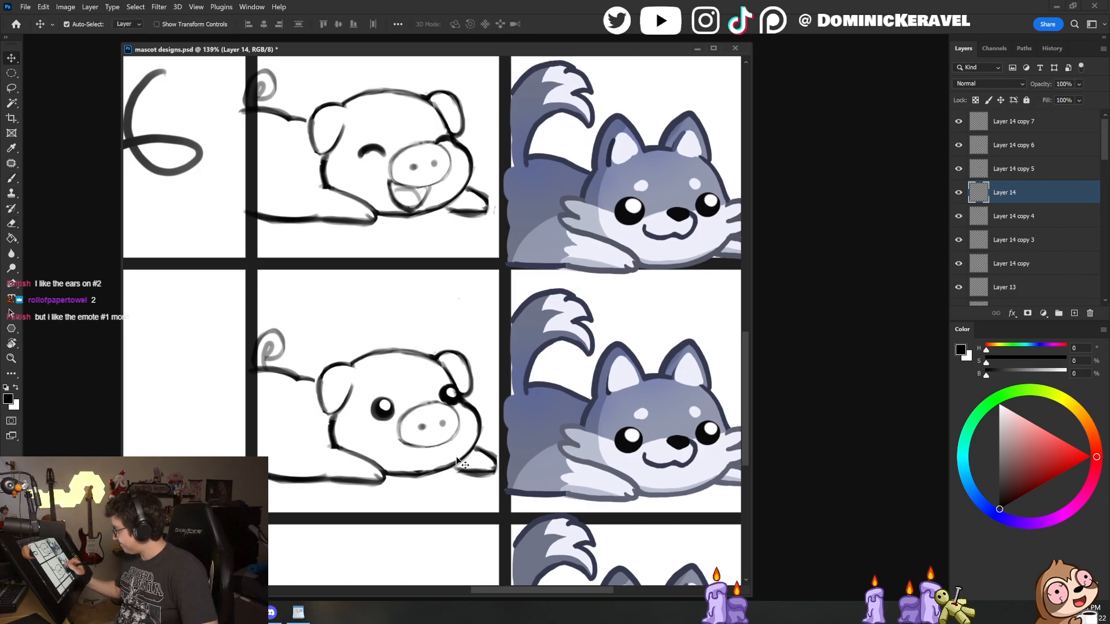
Step: Select the sixth-row pig's outline layer and clean up the head line beside the far eye and ear
{"action": "left_click", "coordinate": [431, 355], "text": "ctrl"}
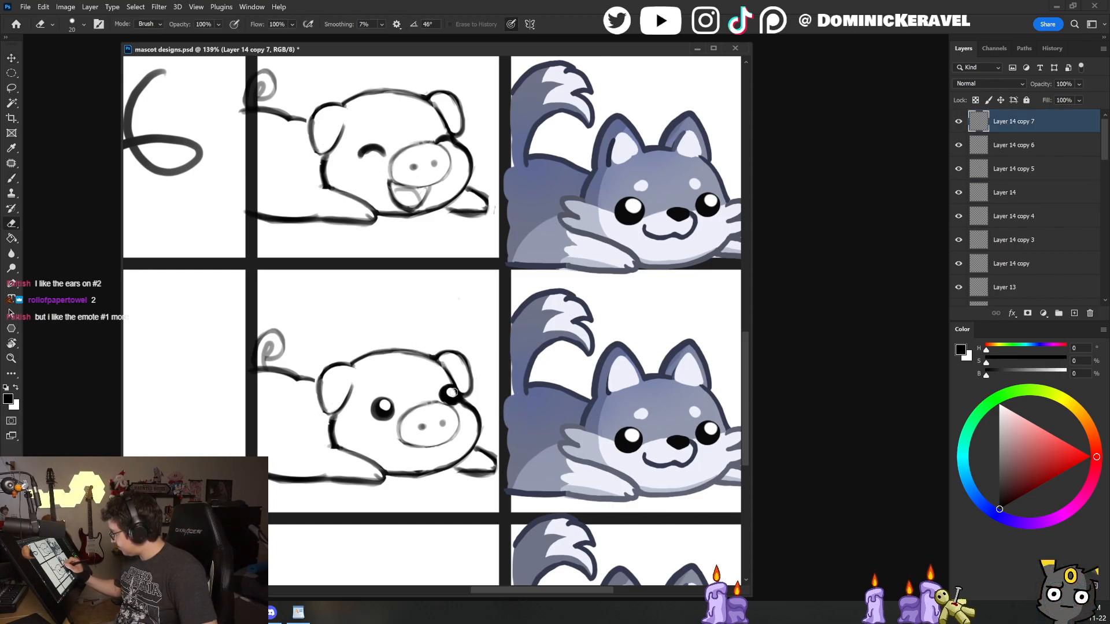
{"action": "key", "text": "b"}
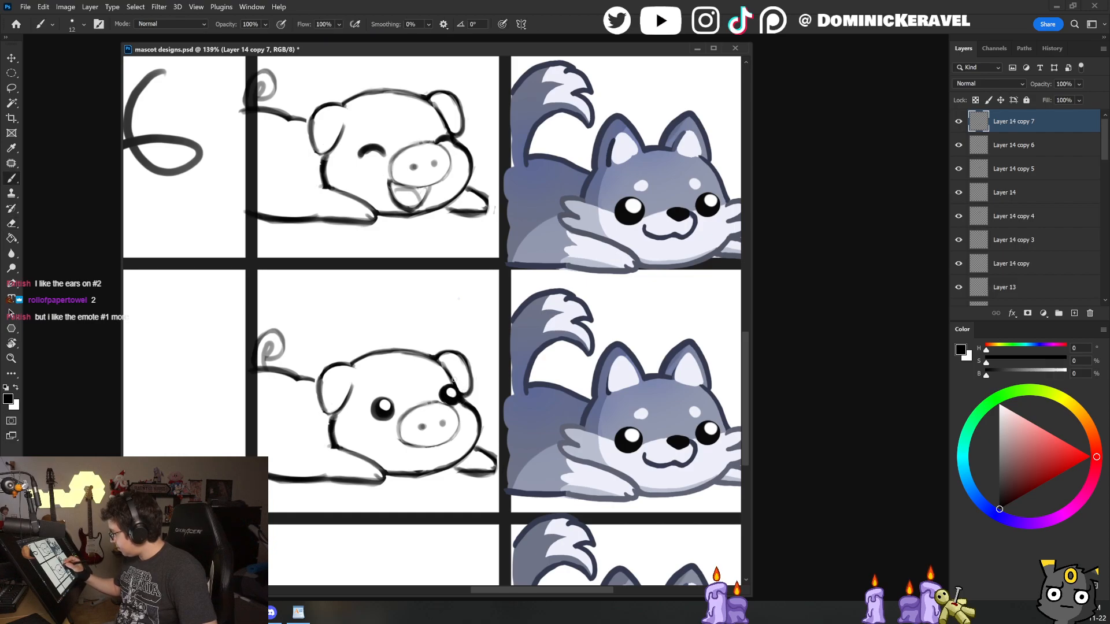
{"action": "key", "text": "e"}
{"action": "key", "text": "b"}
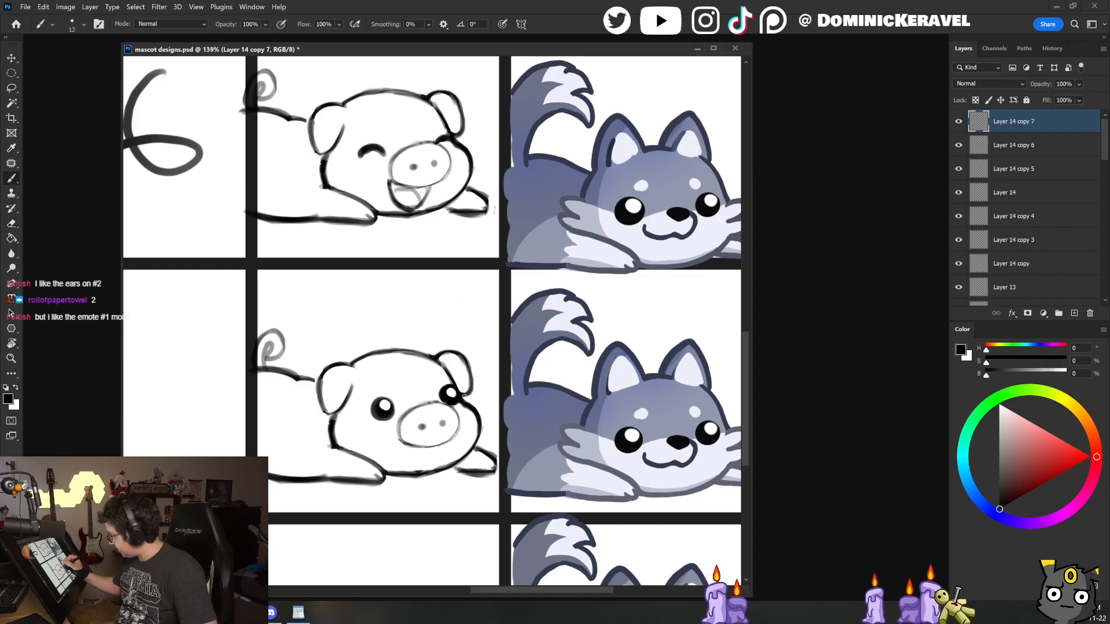
{"action": "key", "text": "e"}
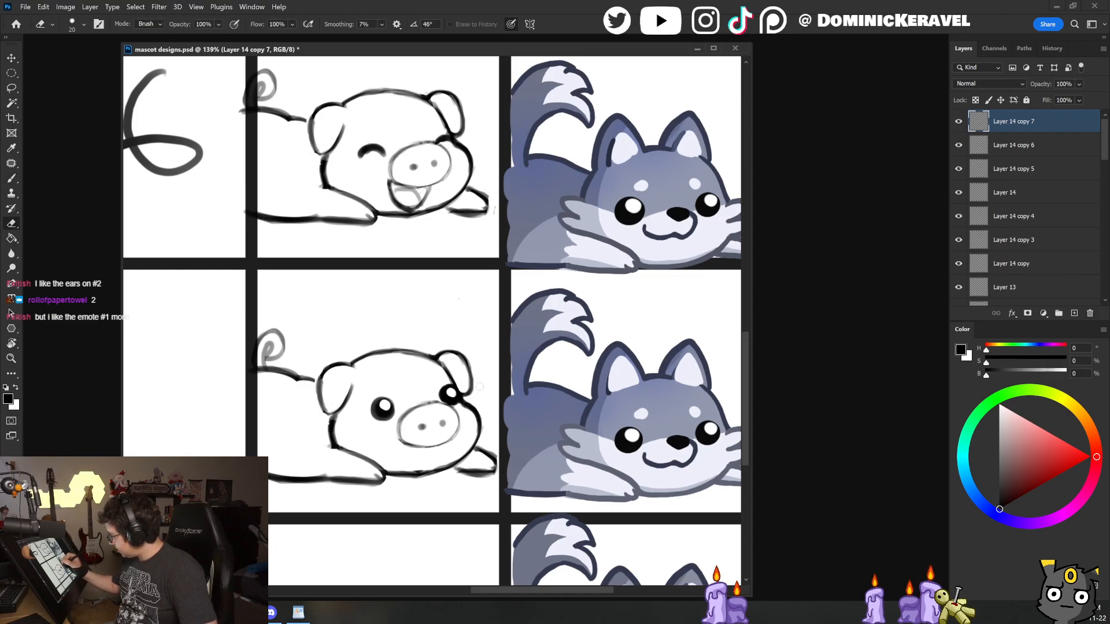
{"action": "key", "text": "v"}
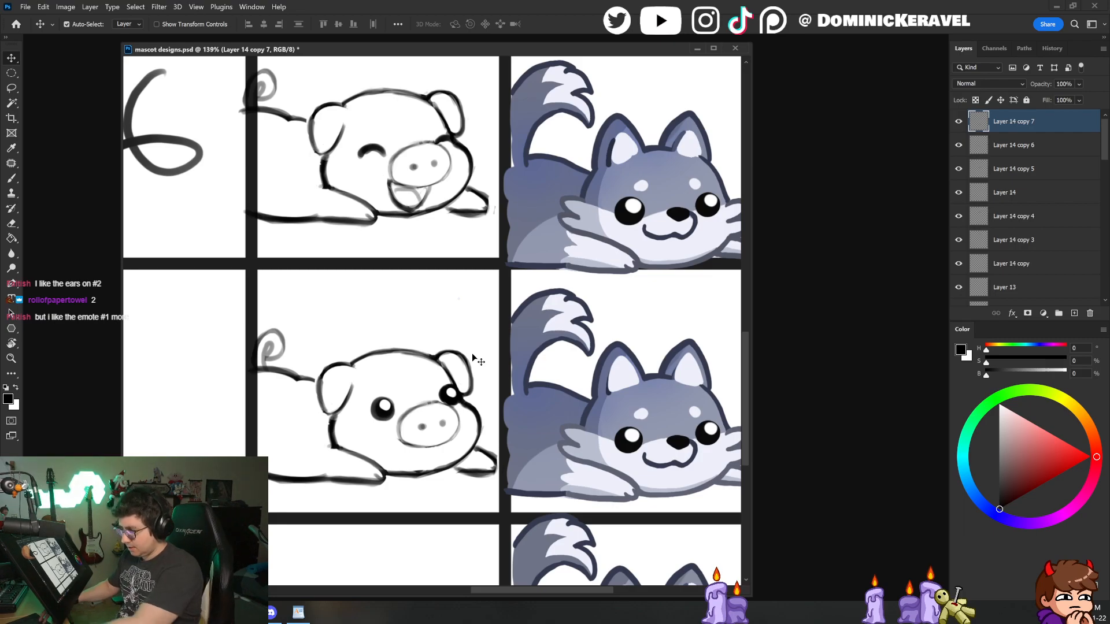
{"action": "left_click_drag", "start_coordinate": [453, 49], "coordinate": [447, 46]}
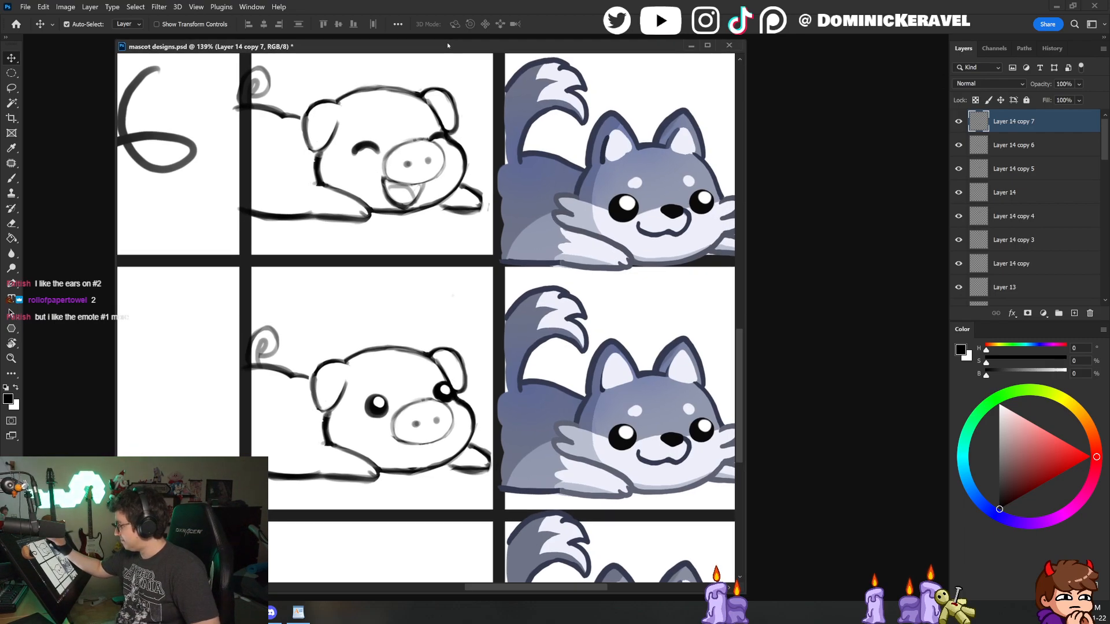
Step: Redraw the sixth-row pig's near-side cheek outline below the ear and erase its outer edge
{"action": "key", "text": "b"}
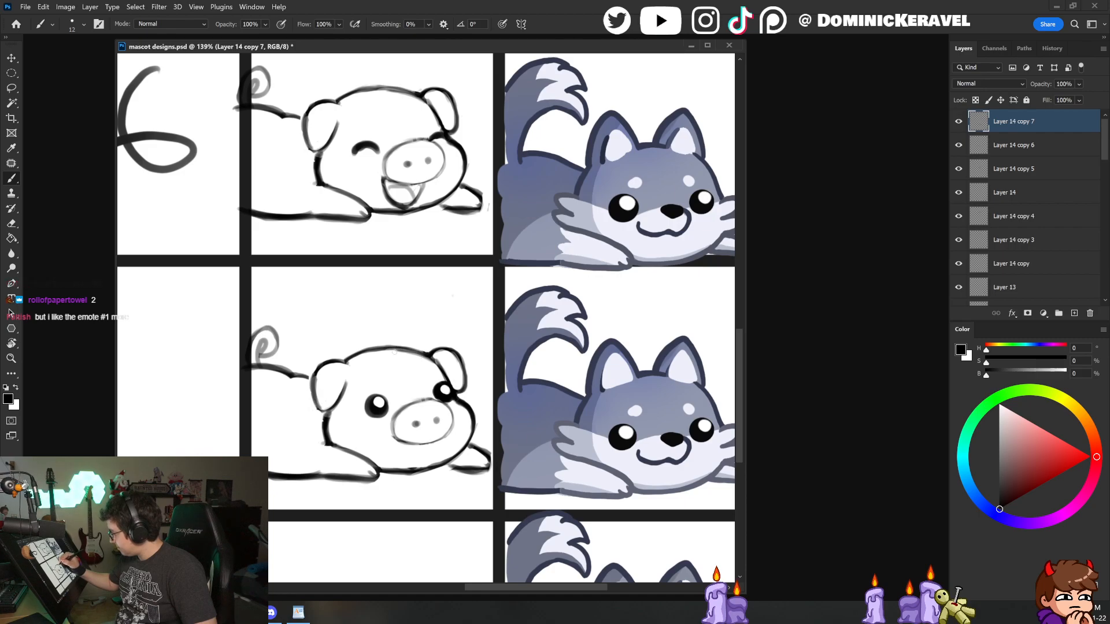
{"action": "key", "text": "e"}
{"action": "key", "text": "b"}
{"action": "left_click_drag", "start_coordinate": [329, 409], "coordinate": [327, 437]}
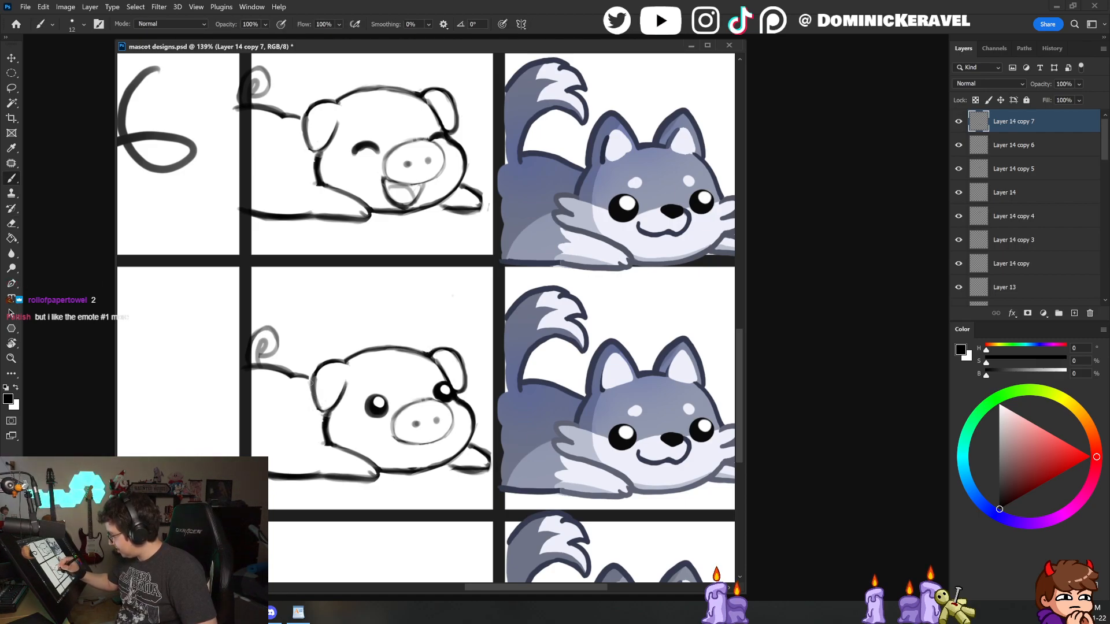
{"action": "key", "text": "e"}
{"action": "left_click_drag", "start_coordinate": [324, 411], "coordinate": [325, 419]}
{"action": "key", "text": "b"}
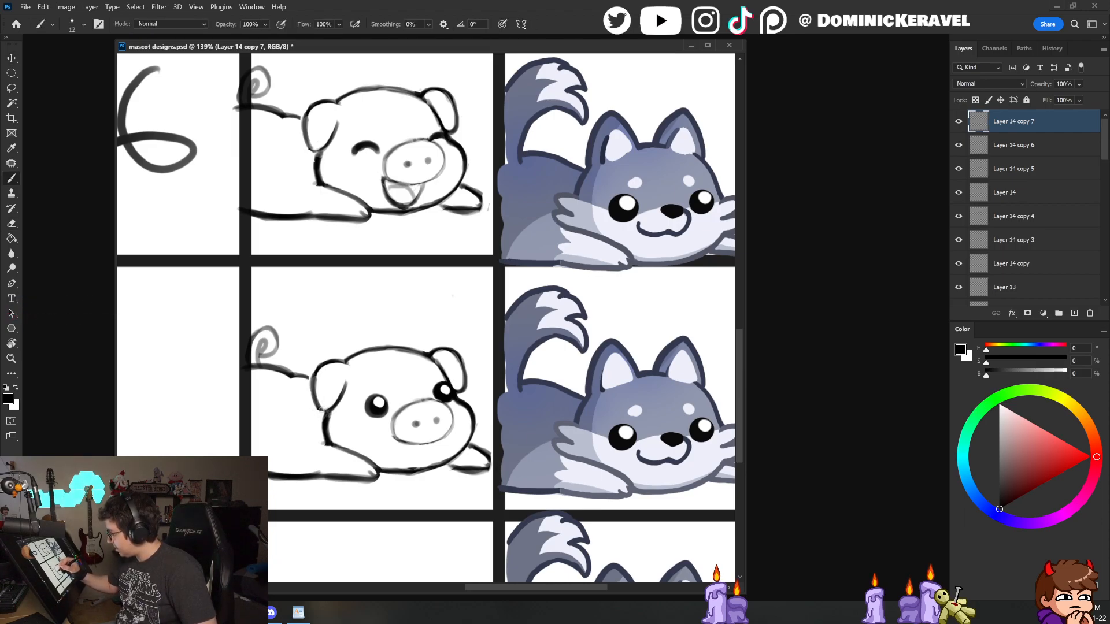
{"action": "key", "text": "v"}
Step: Touch up the sixth-row pig's chin line above the front paws and undo the last stroke
{"action": "key", "text": "e"}
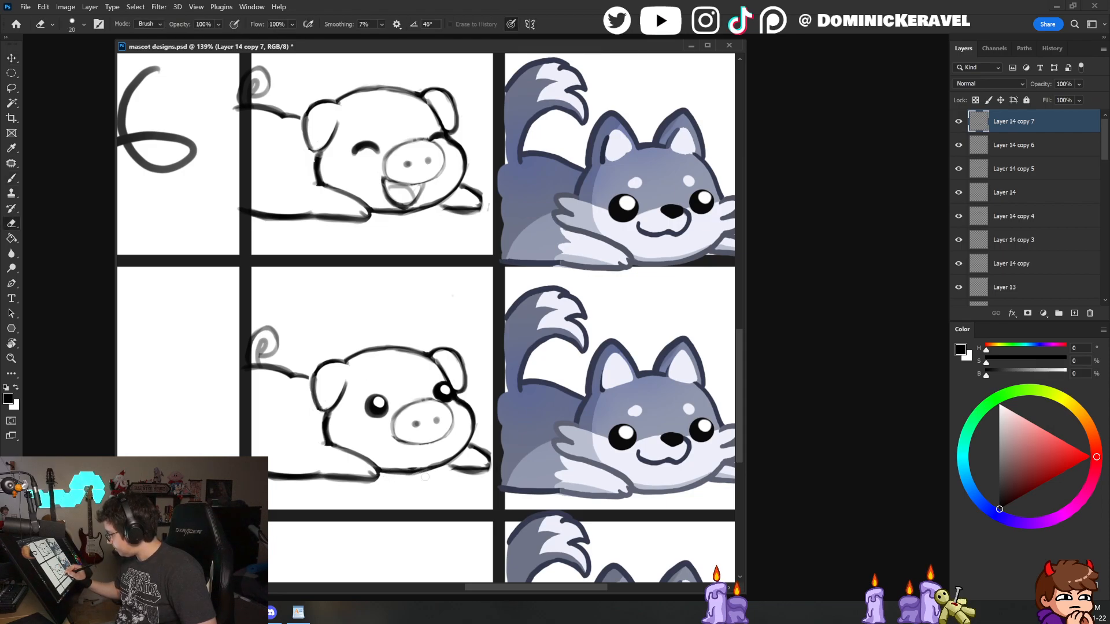
{"action": "key", "text": "b"}
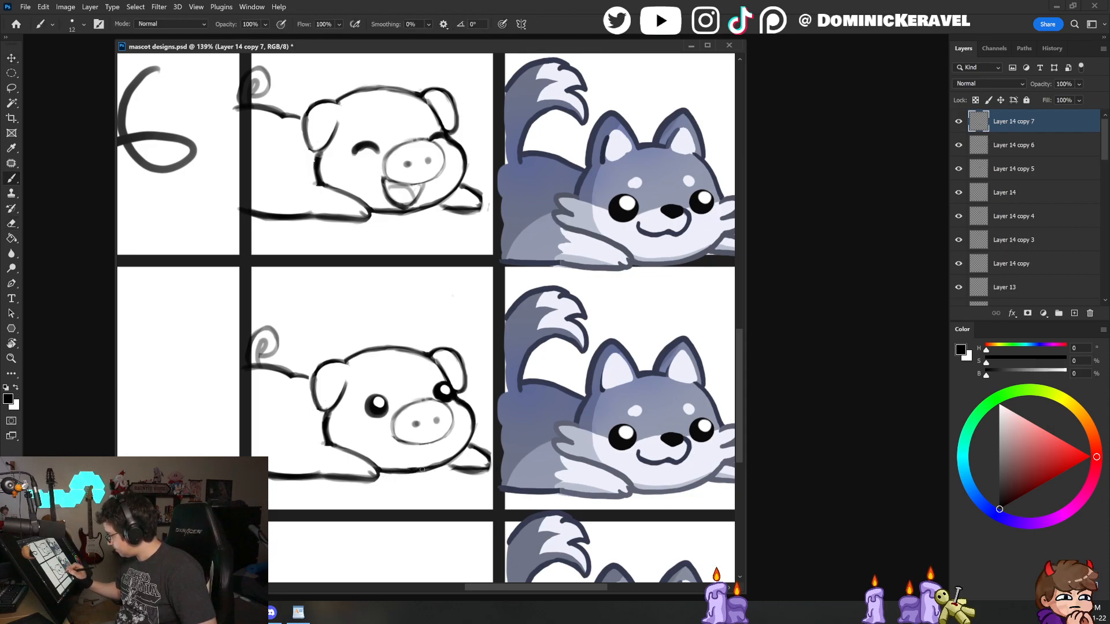
{"action": "key", "text": "e"}
{"action": "key", "text": "ctrl+z"}
Step: Redraw the upper edge of the sixth-row pig's snout and trim the sketch line
{"action": "key", "text": "b"}
{"action": "left_click_drag", "start_coordinate": [427, 399], "coordinate": [409, 404]}
{"action": "key", "text": "e"}
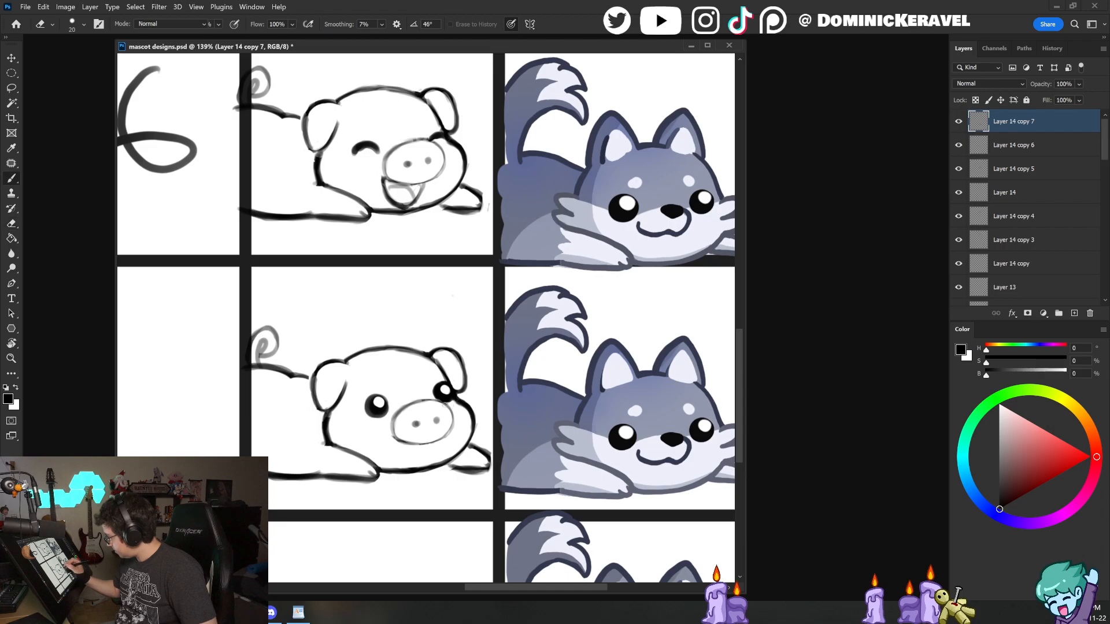
{"action": "key", "text": "b"}
{"action": "key", "text": "e"}
{"action": "key", "text": "b"}
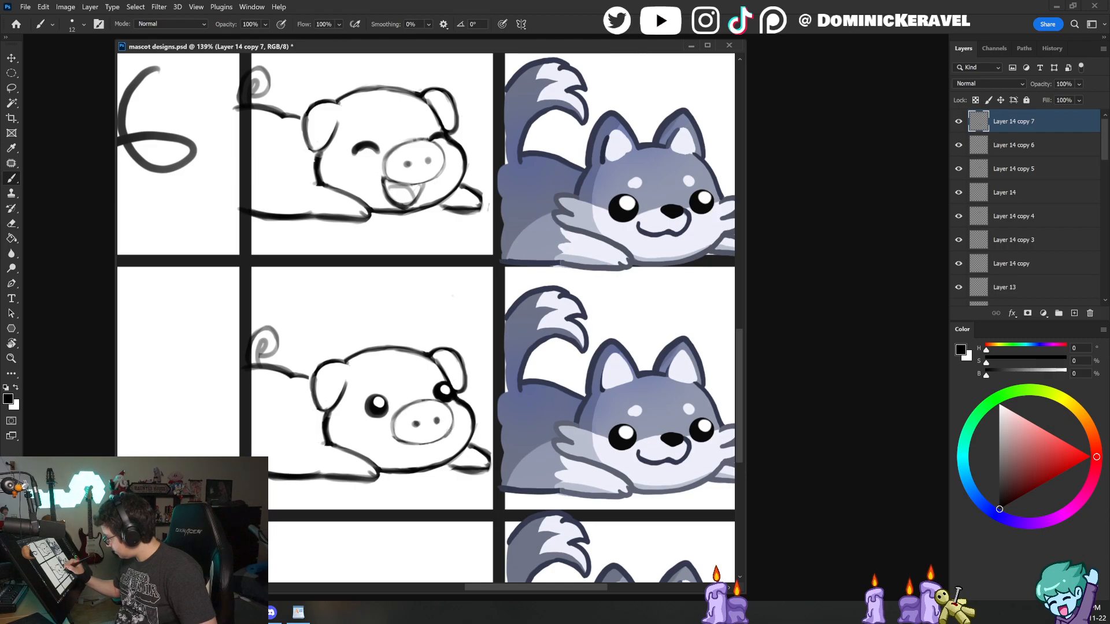
Step: Undo the last touch-up stroke on the sixth-row pig and save the mascot document
{"action": "key", "text": "e"}
{"action": "key", "text": "b"}
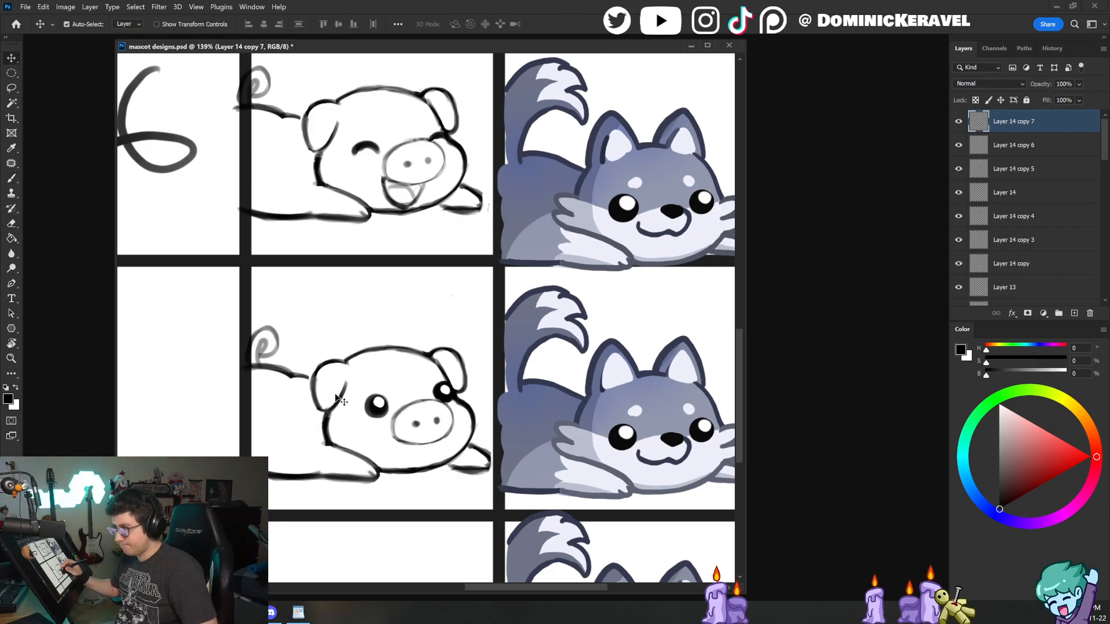
{"action": "key", "text": "ctrl+z"}
{"action": "key", "text": "e"}
{"action": "left_click_drag", "start_coordinate": [509, 417], "coordinate": [464, 421]}
{"action": "mouse_move", "coordinate": [529, 449]}
{"action": "left_mouse_down"}
{"action": "mouse_move", "coordinate": [512, 448]}
{"action": "mouse_move", "coordinate": [556, 439]}
{"action": "left_mouse_up"}
{"action": "key", "text": "ctrl+s"}
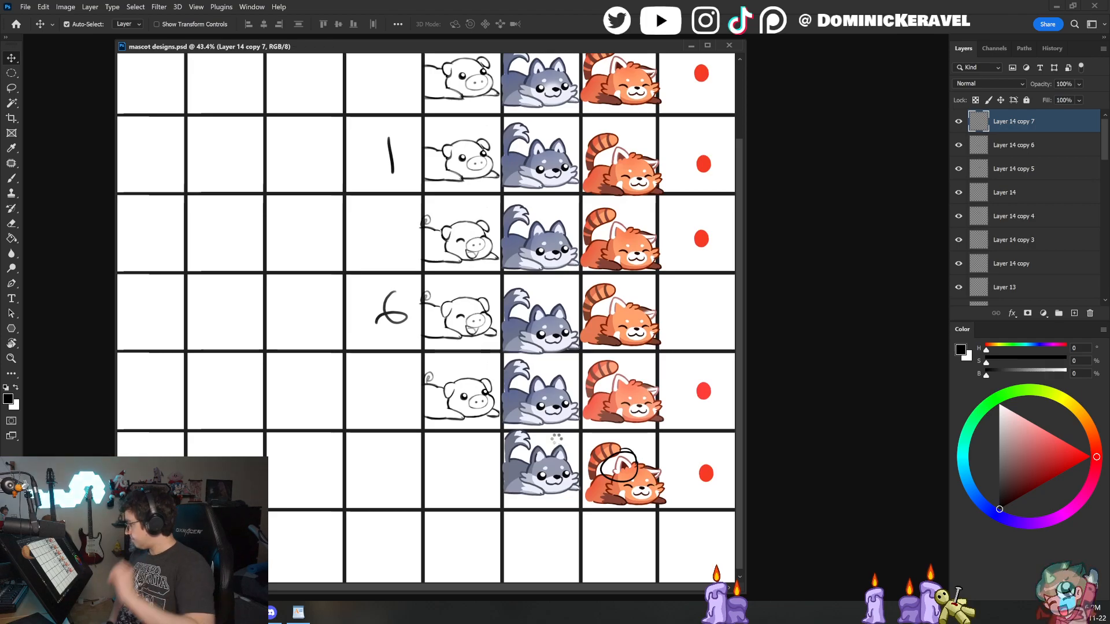
Step: Flip the whole mascot grid horizontally and save the document
{"action": "key", "text": "ctrl+shift+h"}
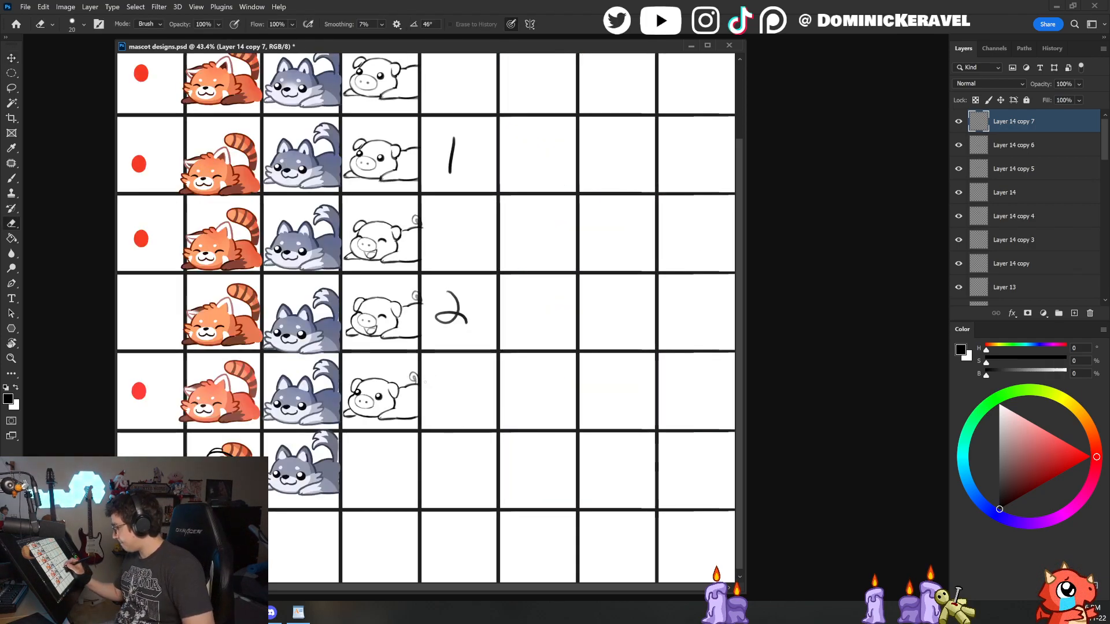
{"action": "left_click_drag", "start_coordinate": [429, 382], "coordinate": [495, 371]}
{"action": "key", "text": "ctrl+s"}
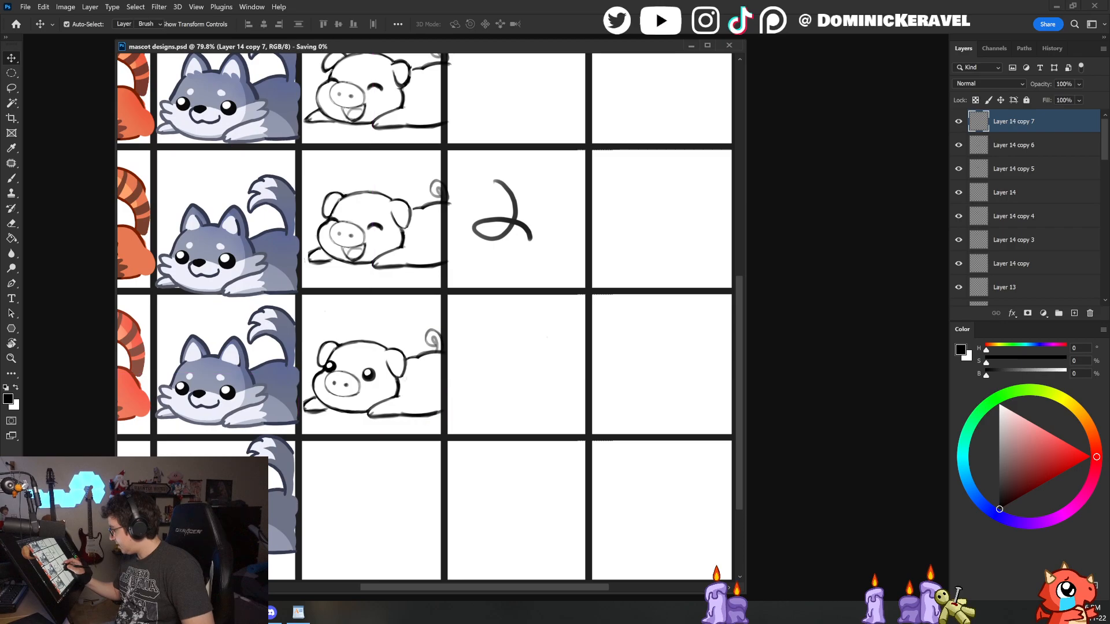
{"action": "left_click", "coordinate": [392, 392], "text": "ctrl"}
{"action": "key", "text": "l"}
{"action": "mouse_move", "coordinate": [351, 313]}
{"action": "left_mouse_down"}
{"action": "mouse_move", "coordinate": [445, 450]}
{"action": "mouse_move", "coordinate": [405, 294]}
{"action": "left_mouse_up"}
{"action": "key", "text": "ctrl+d"}
{"action": "scroll", "coordinate": [519, 371], "scroll_direction": "down", "scroll_amount": 5}
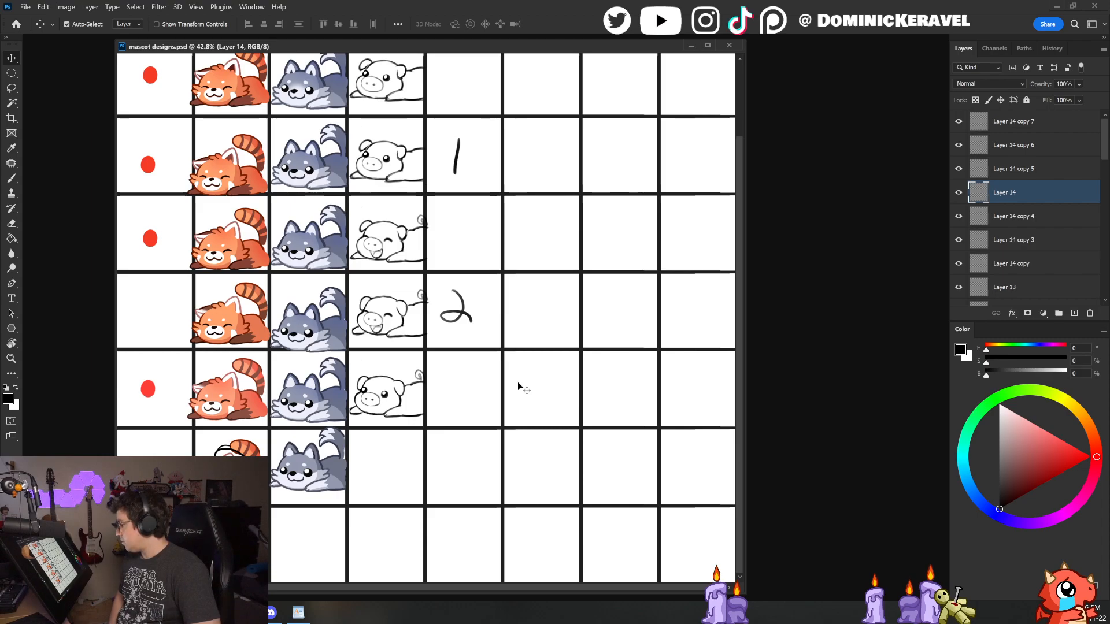
Step: Examine the fifth-row red panda's head and ears close up and compare them with the sixth-row pig
{"action": "left_click_drag", "start_coordinate": [386, 399], "coordinate": [488, 421]}
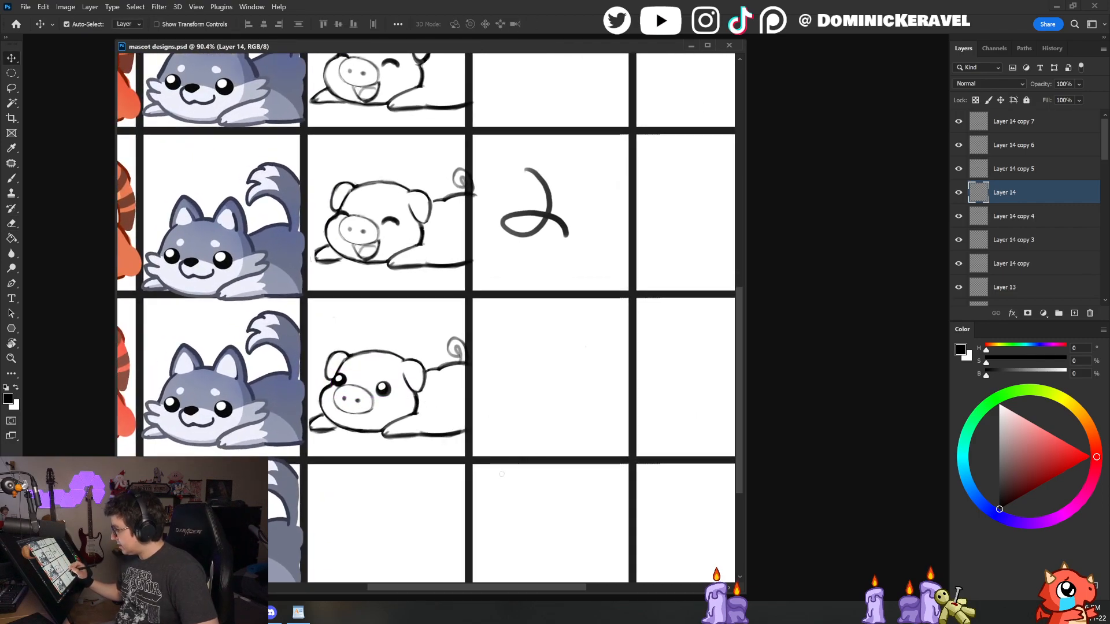
{"action": "left_click_drag", "start_coordinate": [453, 467], "coordinate": [549, 405]}
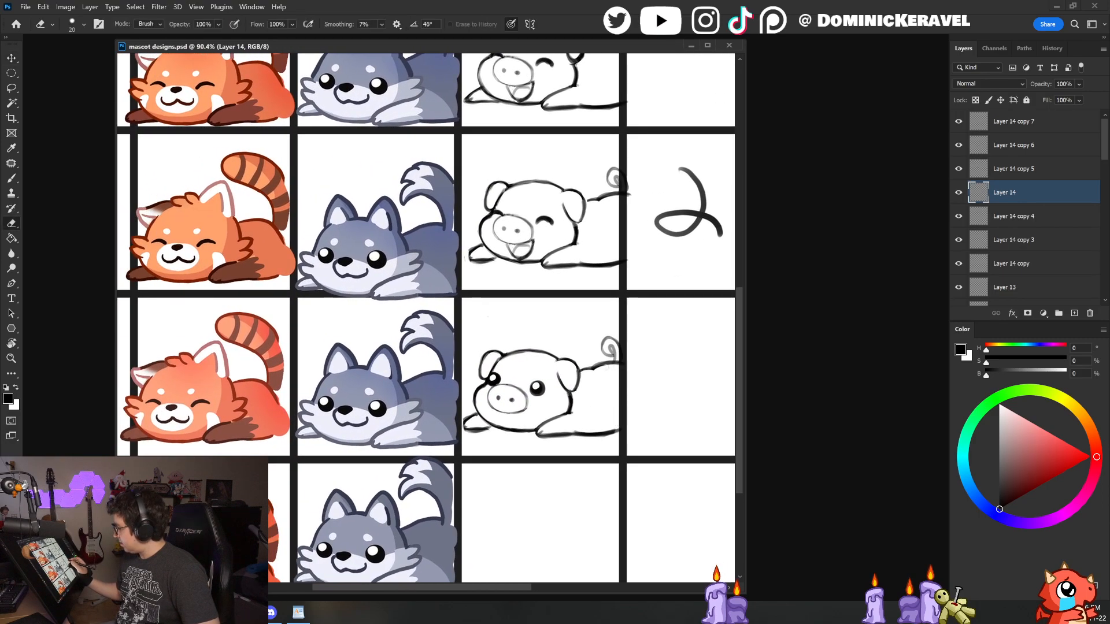
{"action": "key", "text": "b"}
{"action": "left_click_drag", "start_coordinate": [169, 214], "coordinate": [361, 306]}
{"action": "key", "text": "b"}
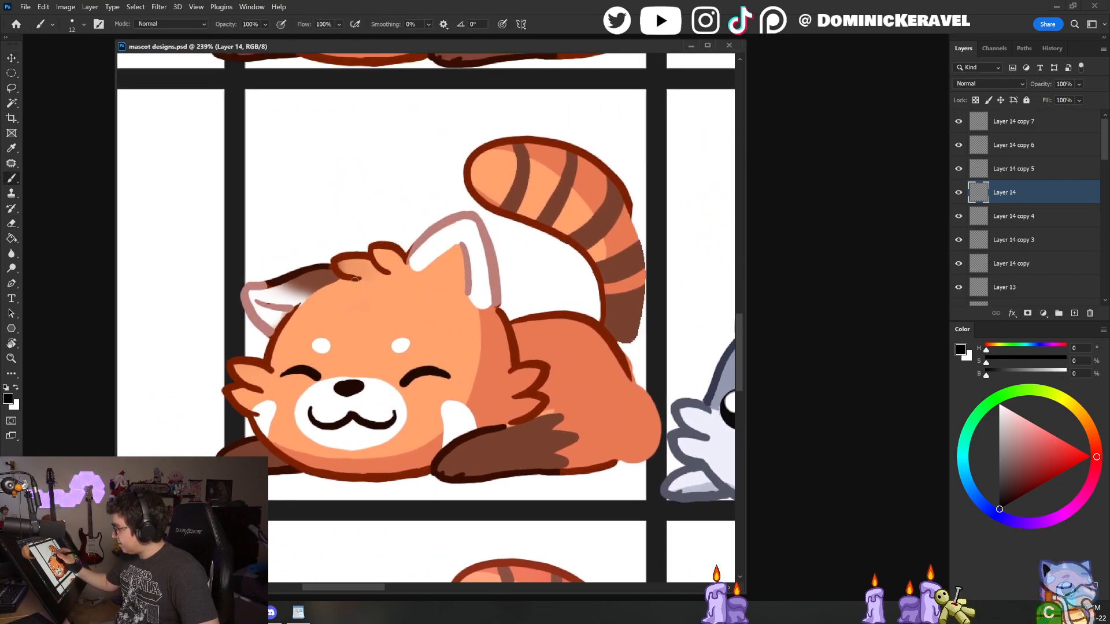
{"action": "key", "text": "v"}
{"action": "left_click_drag", "start_coordinate": [601, 498], "coordinate": [568, 499]}
{"action": "left_click_drag", "start_coordinate": [698, 533], "coordinate": [191, 255]}
{"action": "mouse_move", "coordinate": [679, 494]}
{"action": "left_mouse_down"}
{"action": "mouse_move", "coordinate": [528, 408]}
{"action": "mouse_move", "coordinate": [499, 442]}
{"action": "left_mouse_up"}
Step: Touch up the sixth-row pig's head outline below the near ear on its outline layer and save the document
{"action": "key", "text": "b"}
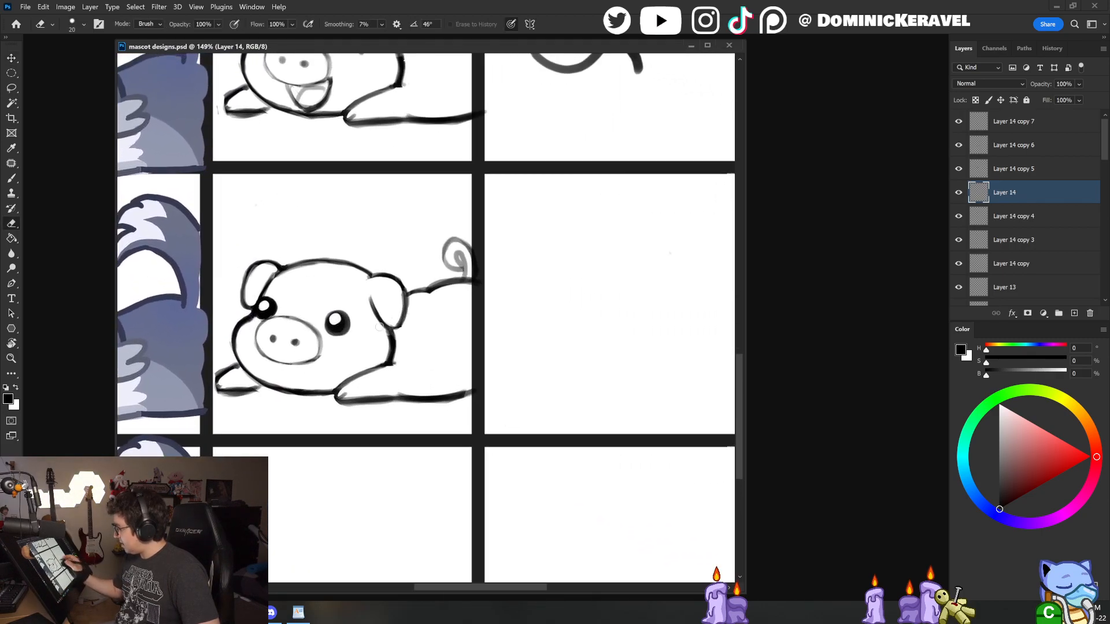
{"action": "key", "text": "v"}
{"action": "left_click", "coordinate": [406, 357]}
{"action": "key", "text": "b"}
{"action": "key", "text": "v"}
{"action": "key", "text": "e"}
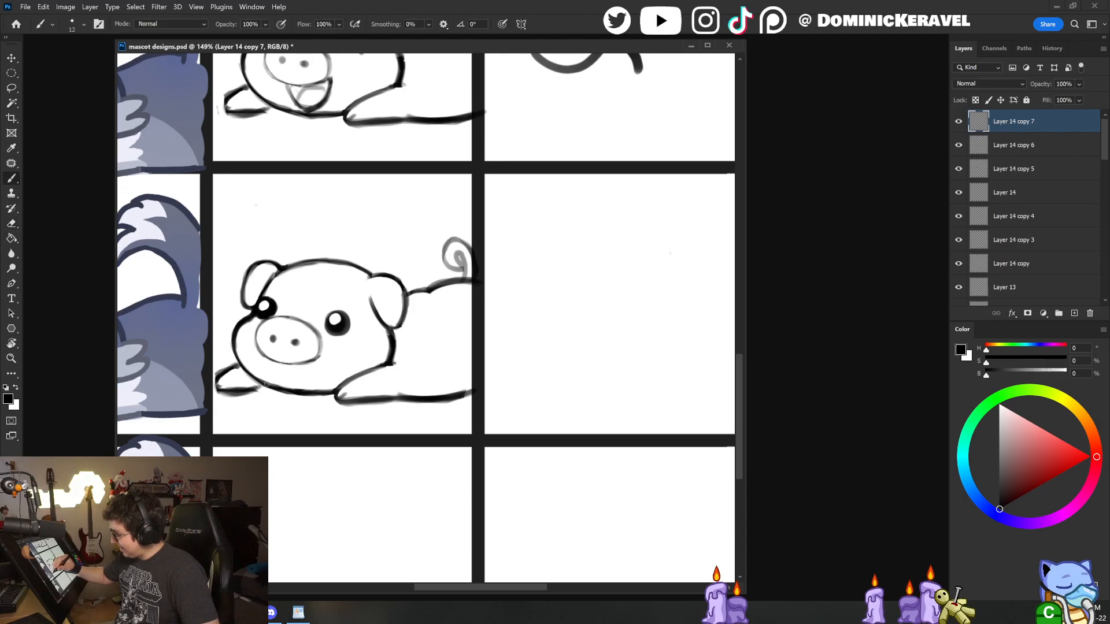
{"action": "left_click_drag", "start_coordinate": [409, 412], "coordinate": [332, 405]}
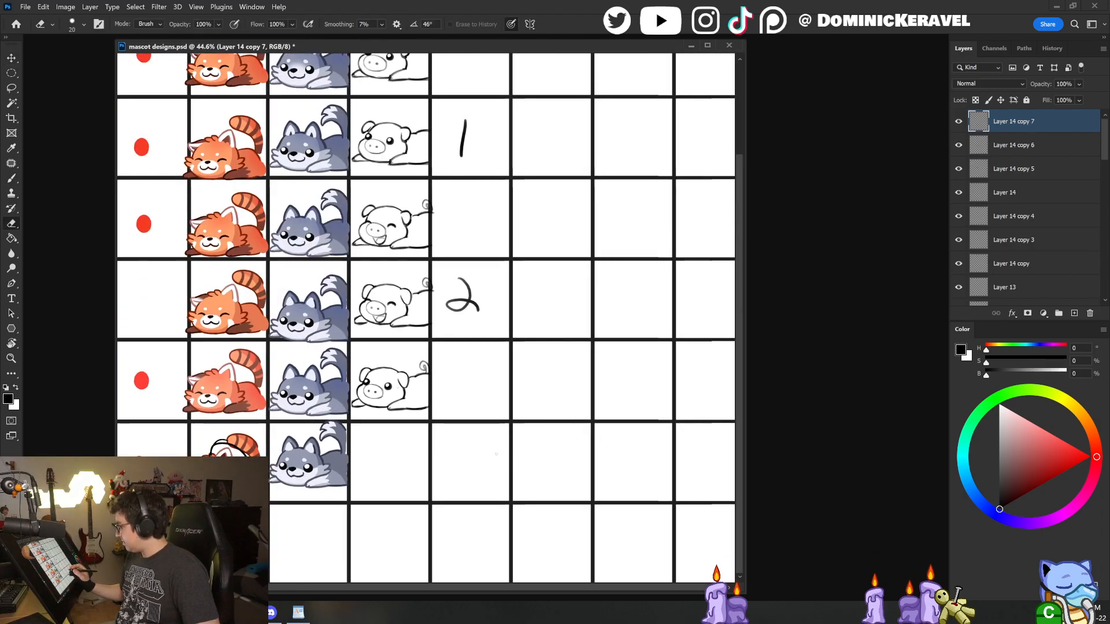
{"action": "key", "text": "v"}
{"action": "key", "text": "ctrl+s"}
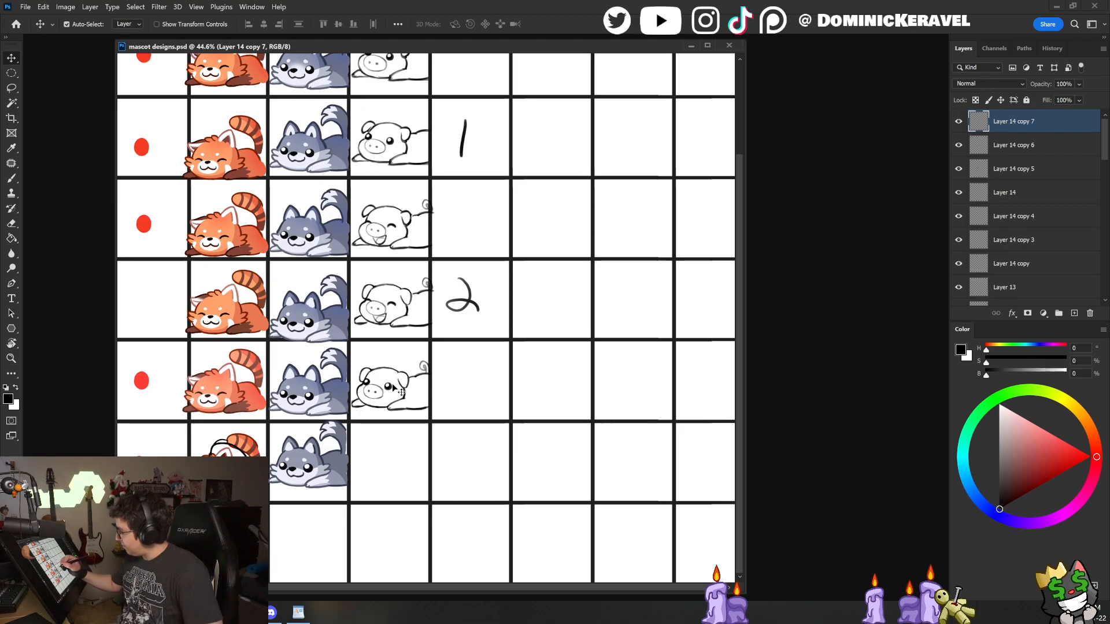
Step: Refine the line across the top of the sixth-row pig's head with brush and eraser, and save the document
{"action": "left_click", "coordinate": [399, 391]}
{"action": "key", "text": "e"}
{"action": "left_click_drag", "start_coordinate": [388, 372], "coordinate": [465, 376]}
{"action": "key", "text": "b"}
{"action": "key", "text": "e"}
{"action": "left_click", "coordinate": [504, 434], "text": "ctrl"}
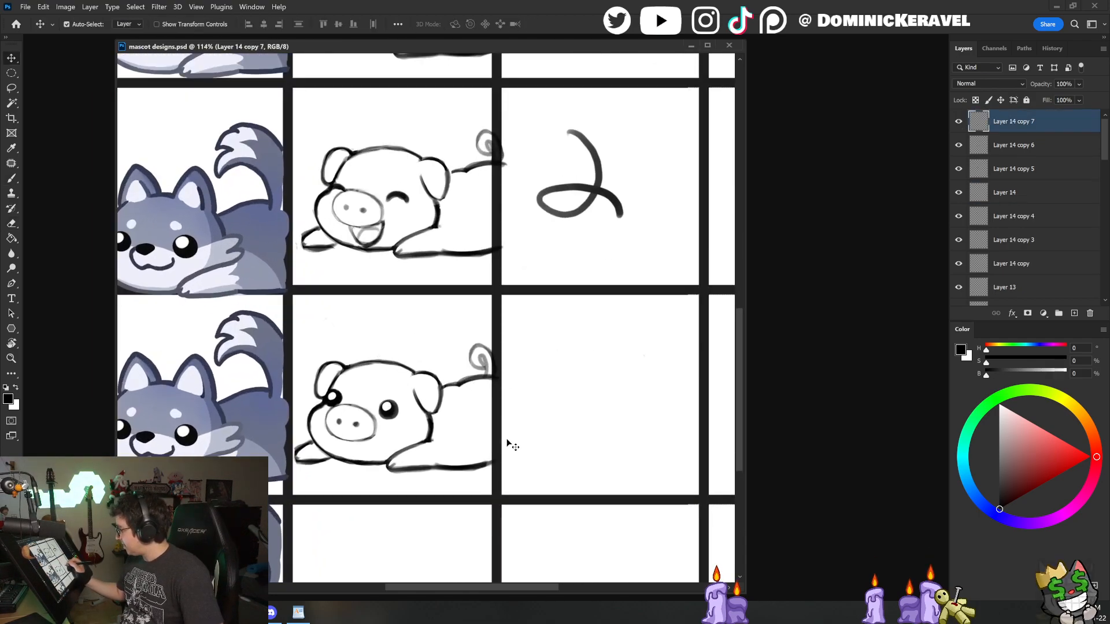
{"action": "key", "text": "b"}
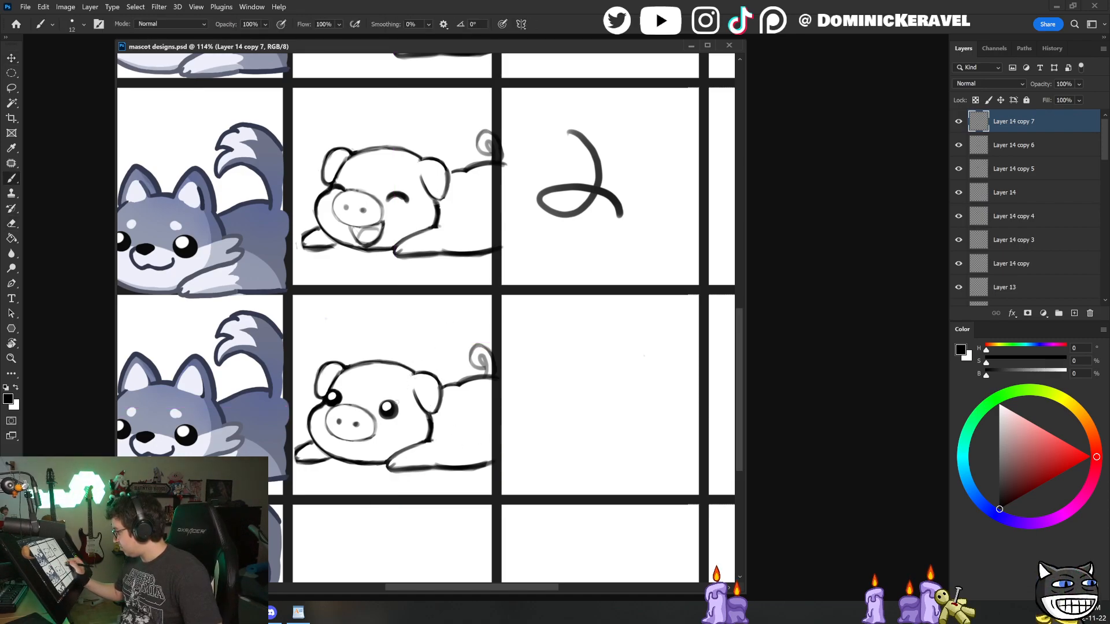
{"action": "key", "text": "space"}
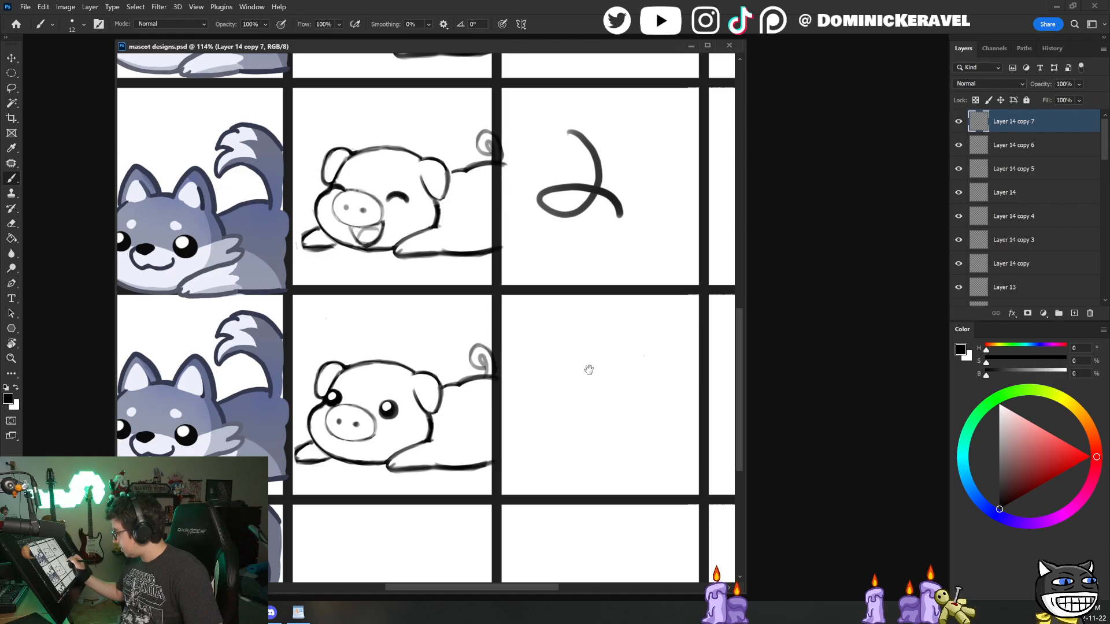
{"action": "left_click_drag", "start_coordinate": [374, 360], "coordinate": [392, 355]}
{"action": "mouse_move", "coordinate": [358, 361]}
{"action": "left_mouse_down"}
{"action": "mouse_move", "coordinate": [386, 351]}
{"action": "mouse_move", "coordinate": [377, 364]}
{"action": "mouse_move", "coordinate": [452, 381]}
{"action": "left_mouse_up"}
{"action": "key", "text": "e"}
{"action": "key", "text": "b"}
{"action": "key", "text": "ctrl+space"}
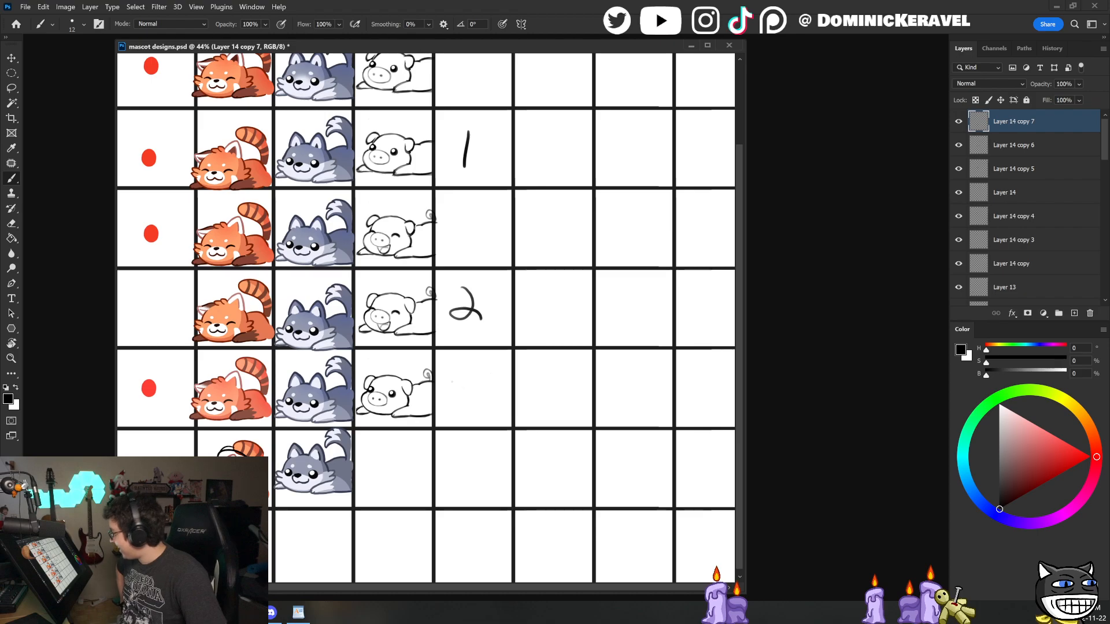
{"action": "key", "text": "ctrl+s"}
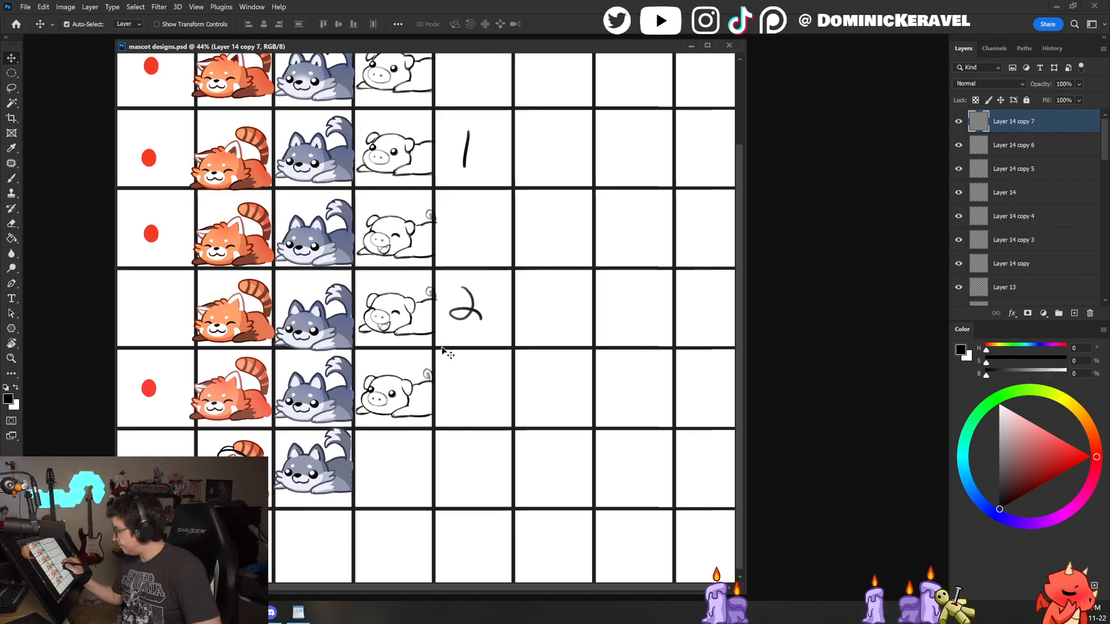
Step: Select the sixth-row pig's round-eyes layer and undo a trial stroke above its head
{"action": "left_click", "coordinate": [400, 400]}
{"action": "key", "text": "e"}
{"action": "key", "text": "v"}
{"action": "mouse_move", "coordinate": [410, 416]}
{"action": "left_mouse_down"}
{"action": "mouse_move", "coordinate": [421, 419]}
{"action": "mouse_move", "coordinate": [396, 426]}
{"action": "mouse_move", "coordinate": [472, 400]}
{"action": "left_mouse_up"}
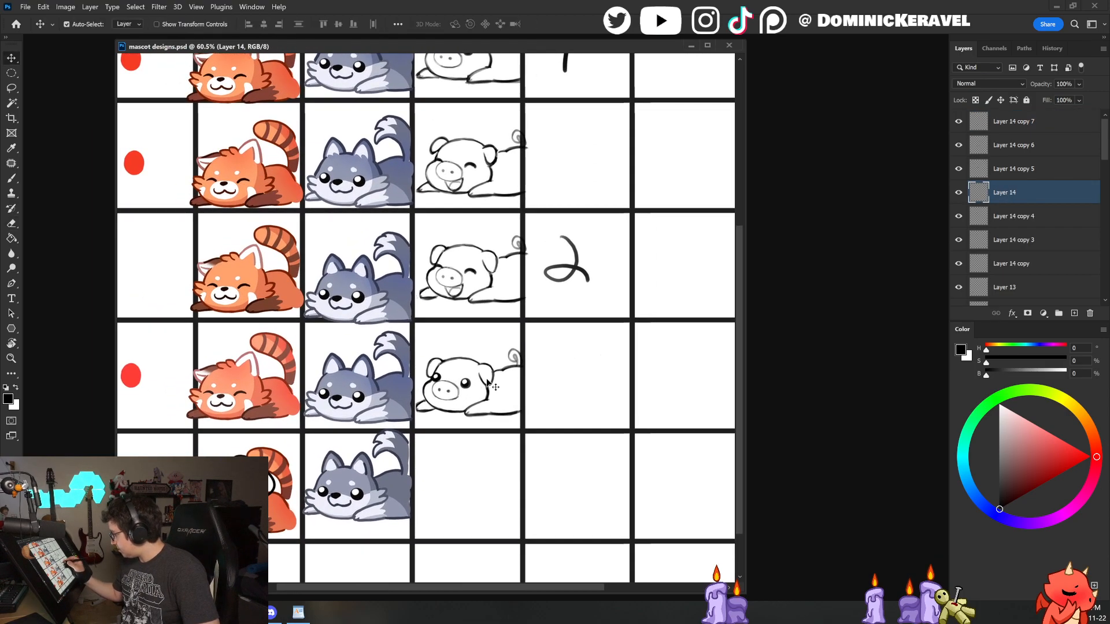
{"action": "key", "text": "b"}
{"action": "mouse_move", "coordinate": [398, 346]}
{"action": "left_mouse_down"}
{"action": "mouse_move", "coordinate": [212, 445]}
{"action": "mouse_move", "coordinate": [440, 332]}
{"action": "left_mouse_up"}
{"action": "key", "text": "ctrl+z"}
{"action": "key", "text": "v"}
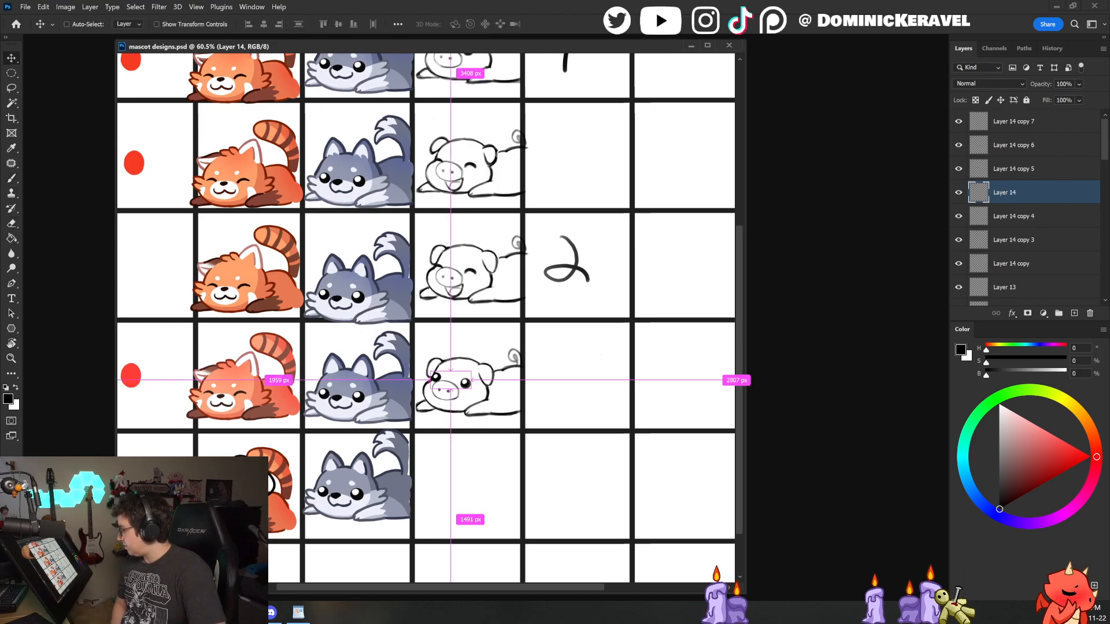
Step: Circle the sixth-row red panda and wolf with a trial brush stroke and undo it
{"action": "key", "text": "b"}
{"action": "mouse_move", "coordinate": [254, 327]}
{"action": "left_mouse_down"}
{"action": "mouse_move", "coordinate": [225, 444]}
{"action": "mouse_move", "coordinate": [393, 333]}
{"action": "mouse_move", "coordinate": [347, 322]}
{"action": "left_mouse_up"}
{"action": "scroll", "coordinate": [327, 448], "scroll_direction": "up", "scroll_amount": 1}
{"action": "scroll", "coordinate": [328, 448], "scroll_direction": "up", "scroll_amount": 2}
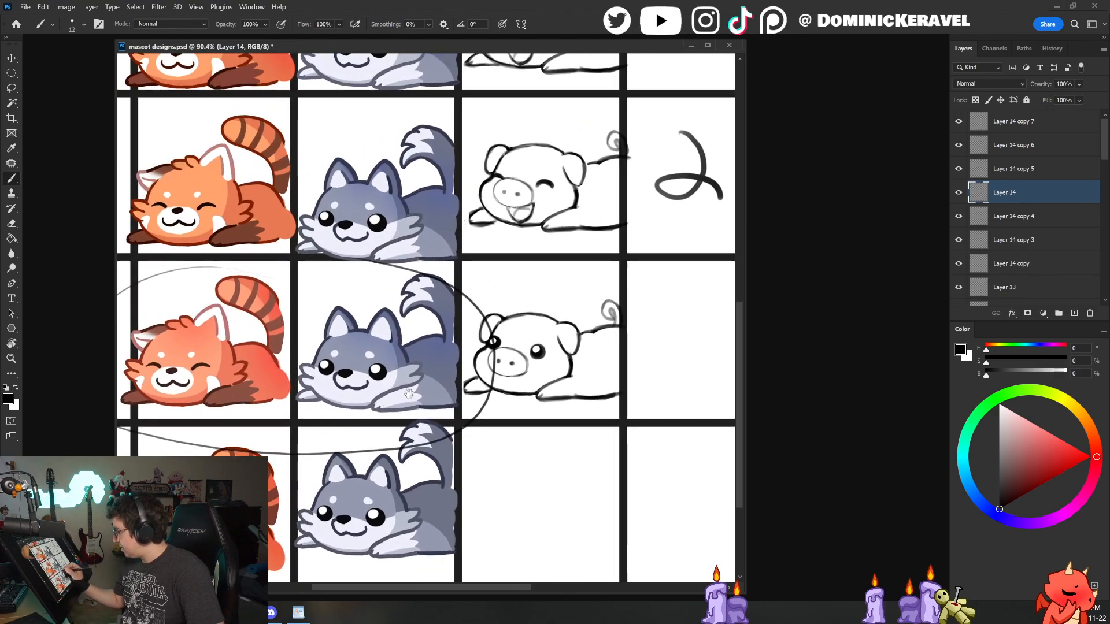
{"action": "left_click_drag", "start_coordinate": [370, 388], "coordinate": [392, 396]}
{"action": "key", "text": "v"}
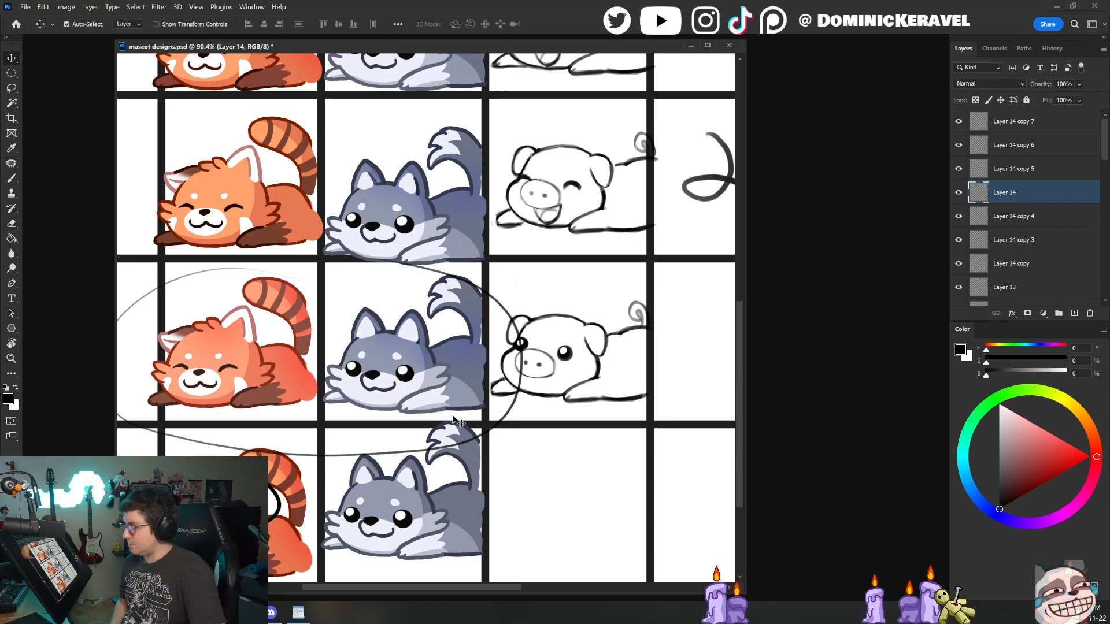
{"action": "key", "text": "ctrl+z"}
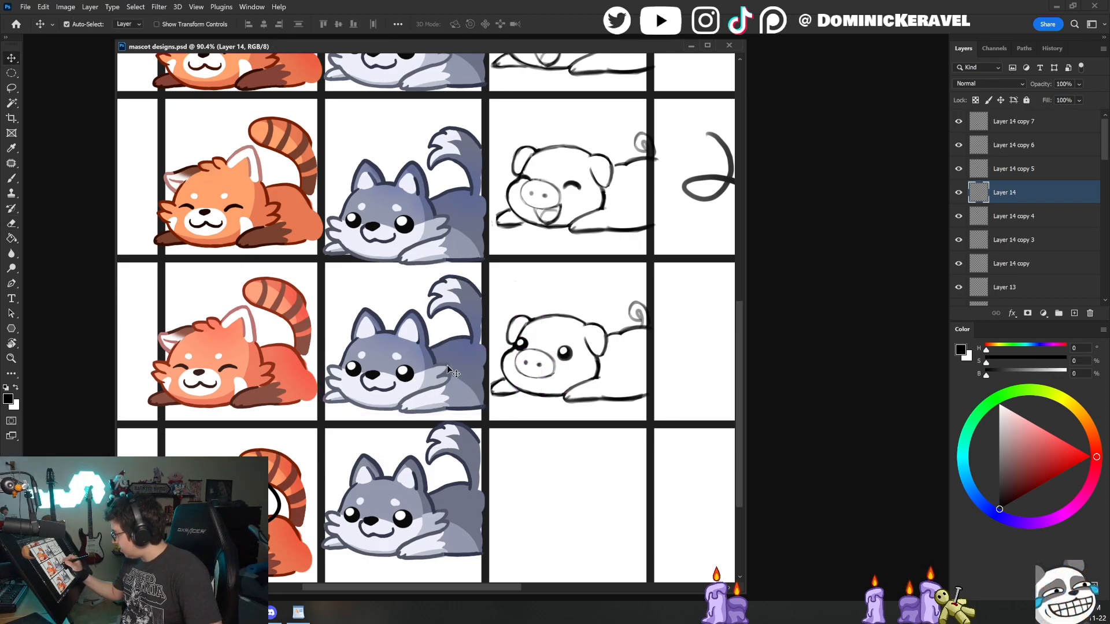
Step: Touch up the sixth-row wolf's body between cheek and tail with brush colors sampled from its fur
{"action": "left_click", "coordinate": [454, 357]}
{"action": "key", "text": "b"}
{"action": "left_click", "coordinate": [451, 365], "text": "alt"}
{"action": "right_click", "coordinate": [448, 366], "text": "alt"}
{"action": "left_click_drag", "start_coordinate": [453, 369], "coordinate": [448, 374]}
{"action": "left_click", "coordinate": [448, 382], "text": "alt"}
{"action": "left_click", "coordinate": [450, 367], "text": "alt"}
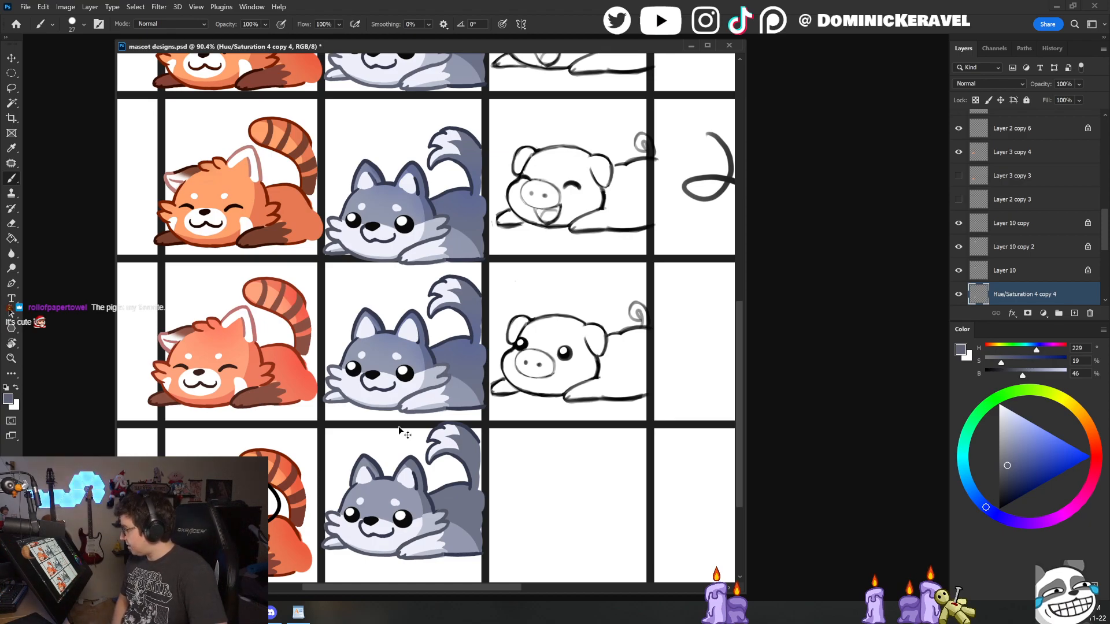
Step: Save the document and review the red panda, wolf and pig designs across the whole grid
{"action": "key", "text": "v"}
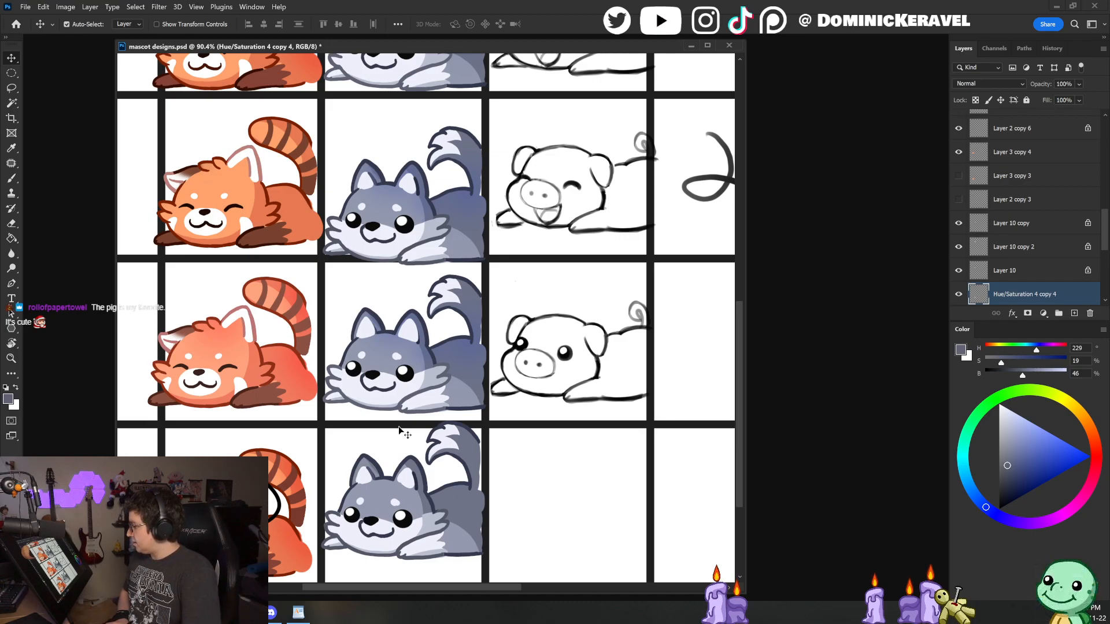
{"action": "key", "text": "b"}
{"action": "key", "text": "v"}
{"action": "mouse_move", "coordinate": [629, 388]}
{"action": "left_mouse_down"}
{"action": "mouse_move", "coordinate": [498, 382]}
{"action": "mouse_move", "coordinate": [551, 390]}
{"action": "mouse_move", "coordinate": [526, 436]}
{"action": "left_mouse_up"}
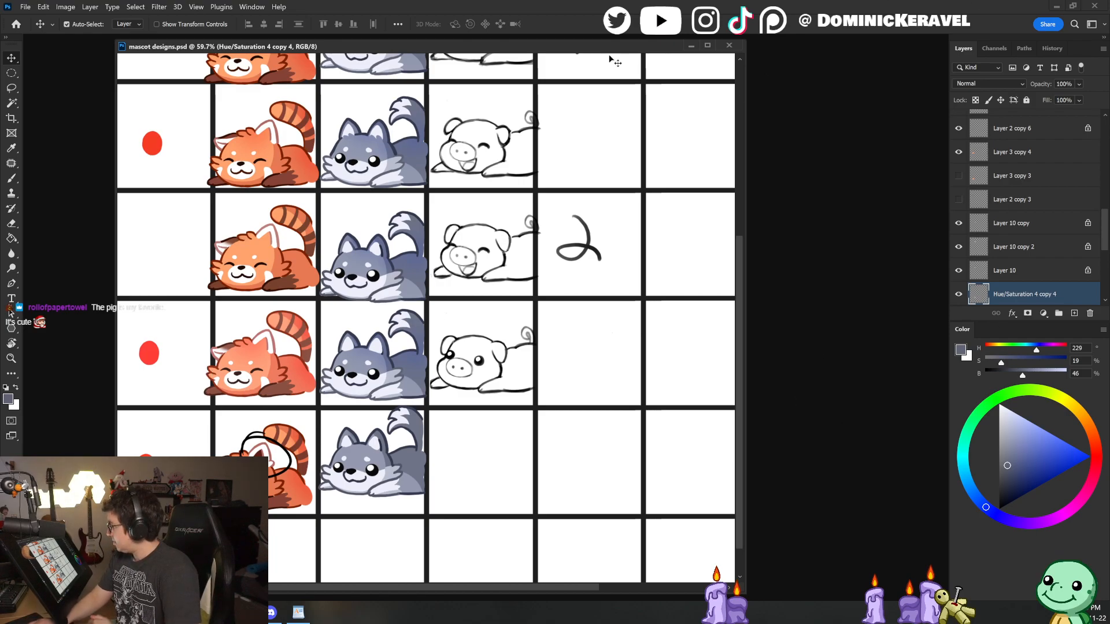
{"action": "left_click_drag", "start_coordinate": [398, 44], "coordinate": [392, 43]}
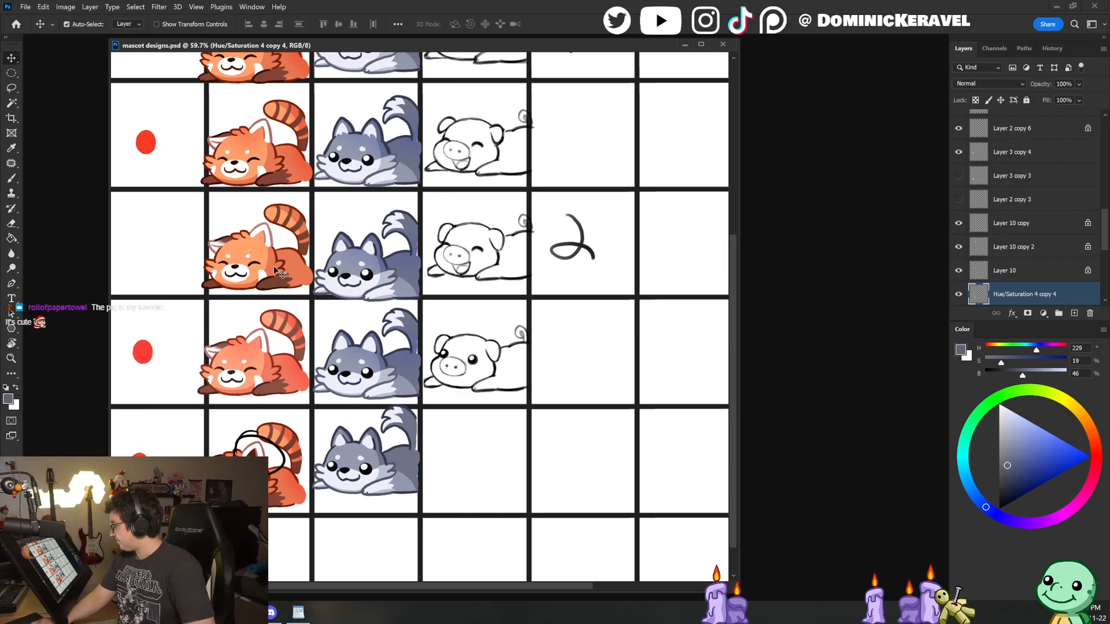
{"action": "key", "text": "ctrl+s"}
{"action": "left_click_drag", "start_coordinate": [300, 260], "coordinate": [257, 273]}
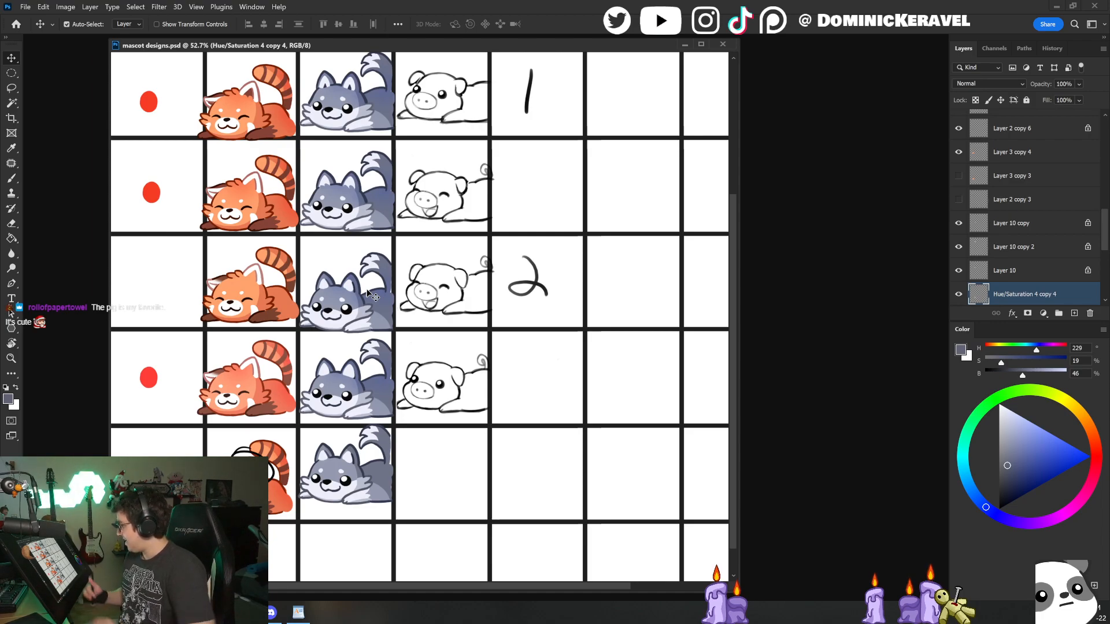
Step: Inspect the sixth-row pig beside the wolf and select its round-eyes layer, Layer 14
{"action": "left_click", "coordinate": [478, 373]}
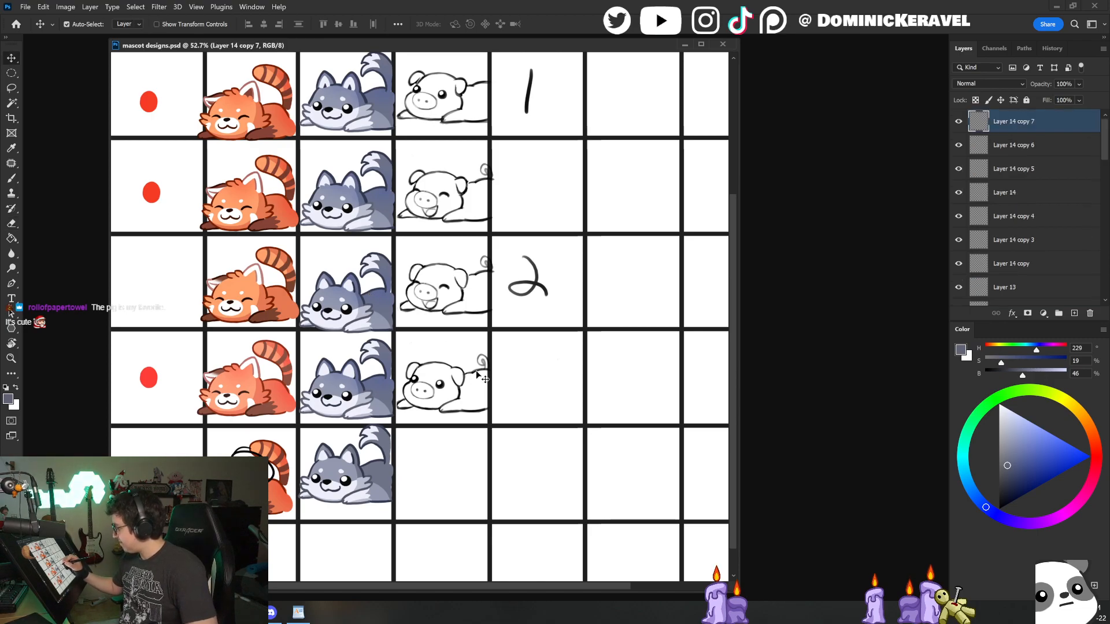
{"action": "left_click_drag", "start_coordinate": [476, 376], "coordinate": [527, 359]}
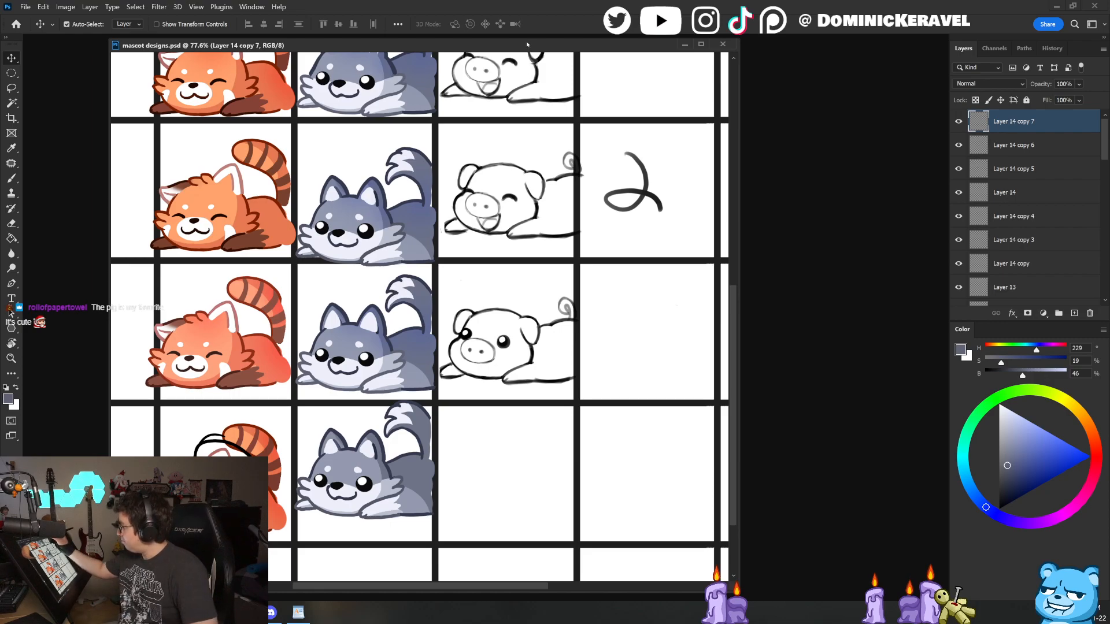
{"action": "left_click_drag", "start_coordinate": [522, 45], "coordinate": [517, 42]}
{"action": "left_click_drag", "start_coordinate": [541, 293], "coordinate": [509, 300]}
{"action": "left_click", "coordinate": [466, 347]}
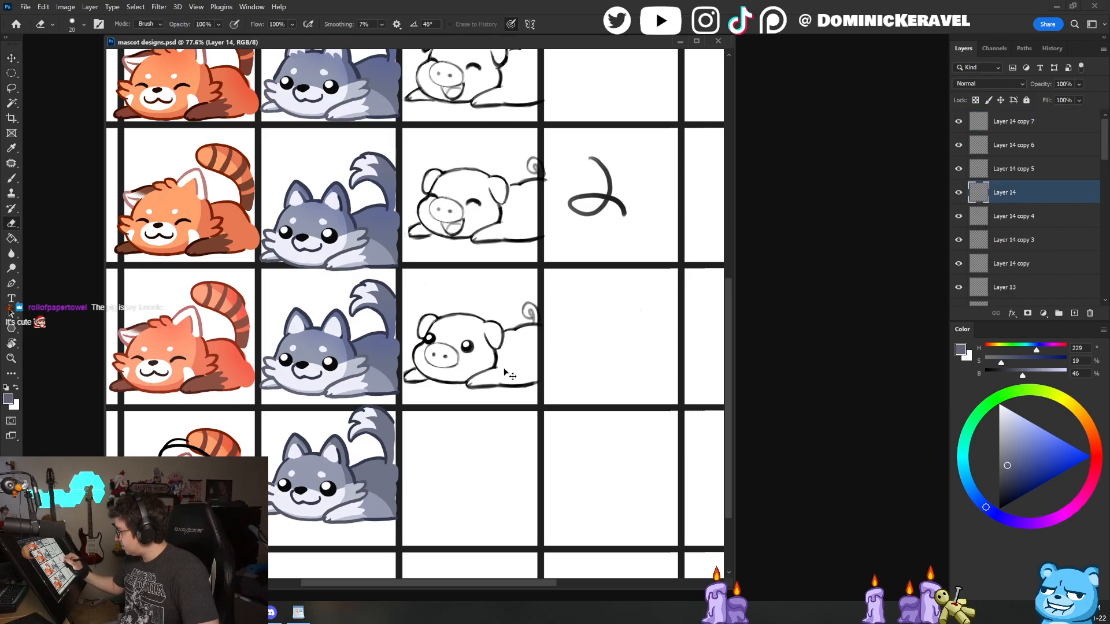
{"action": "mouse_move", "coordinate": [536, 375]}
{"action": "left_mouse_down"}
{"action": "mouse_move", "coordinate": [567, 403]}
{"action": "mouse_move", "coordinate": [595, 395]}
{"action": "mouse_move", "coordinate": [538, 397]}
{"action": "mouse_move", "coordinate": [566, 398]}
{"action": "left_mouse_up"}
{"action": "key", "text": "e"}
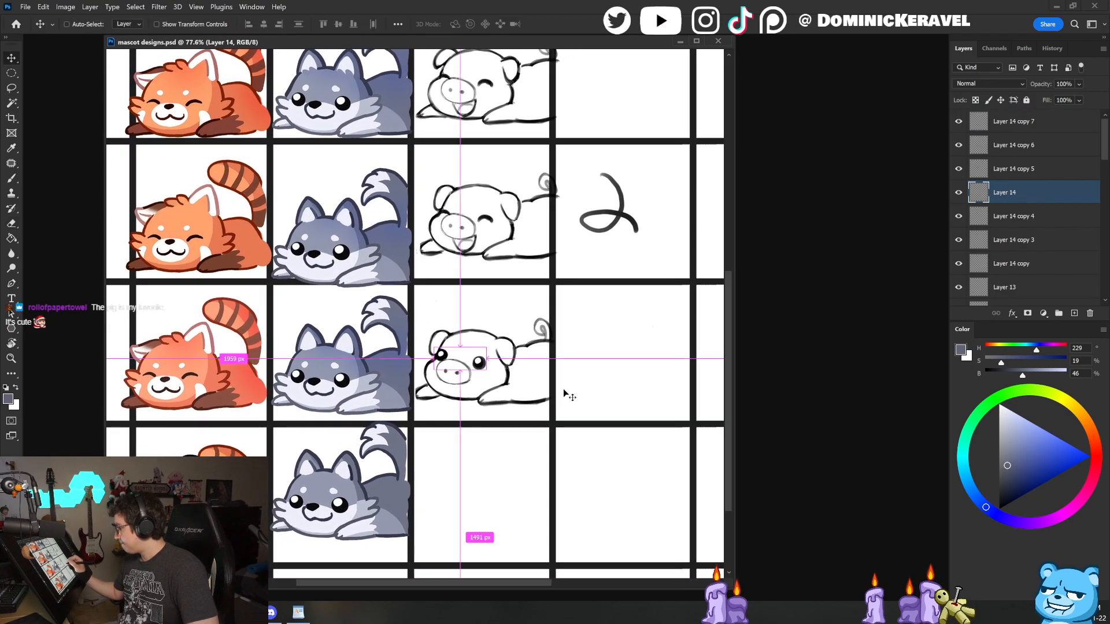
{"action": "key", "text": "v"}
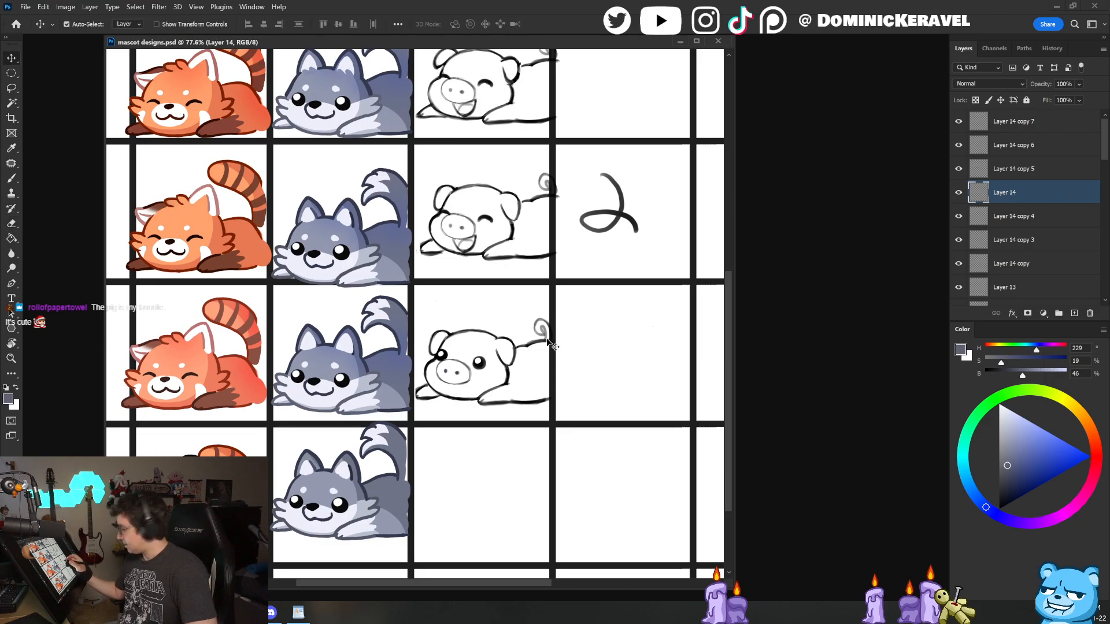
{"action": "left_click_drag", "start_coordinate": [553, 431], "coordinate": [555, 431]}
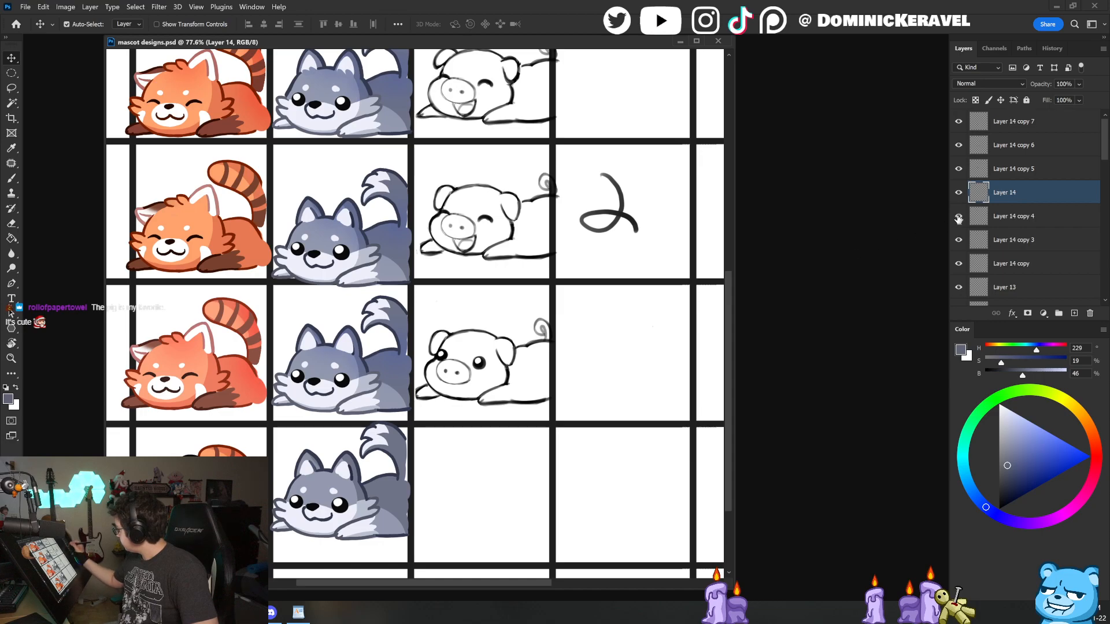
Step: Reorder the sixth-row pig's round-eyes layer to sit directly beneath its outline layer, Layer 14 copy 7
{"action": "left_click", "coordinate": [959, 216]}
{"action": "left_click", "coordinate": [960, 217]}
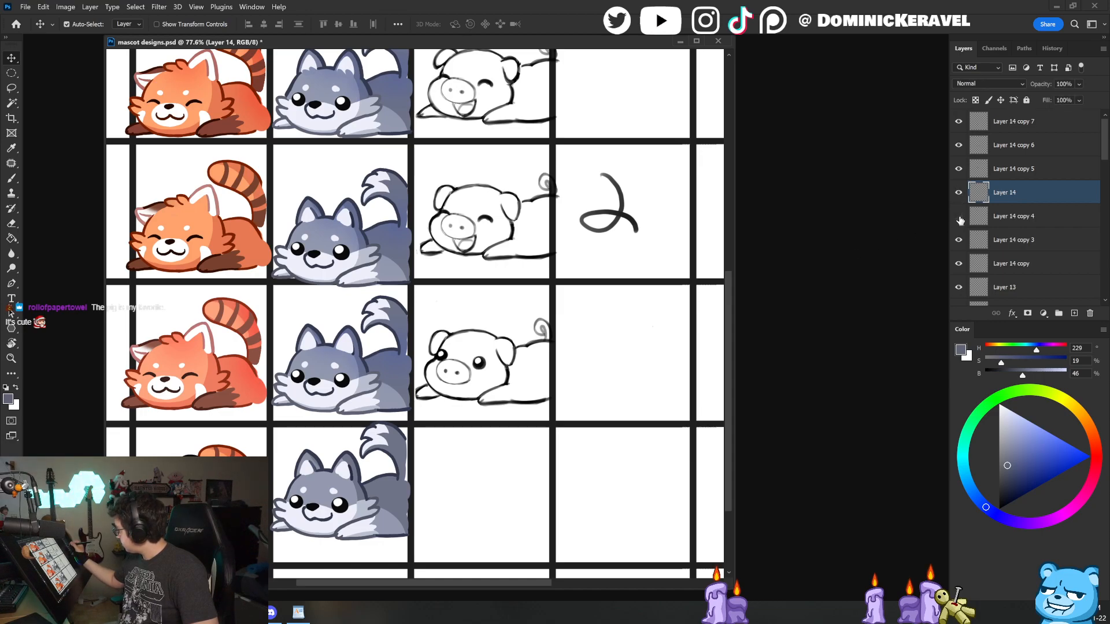
{"action": "left_click", "coordinate": [959, 170]}
{"action": "left_click", "coordinate": [959, 170]}
{"action": "left_click_drag", "start_coordinate": [510, 318], "coordinate": [469, 386]}
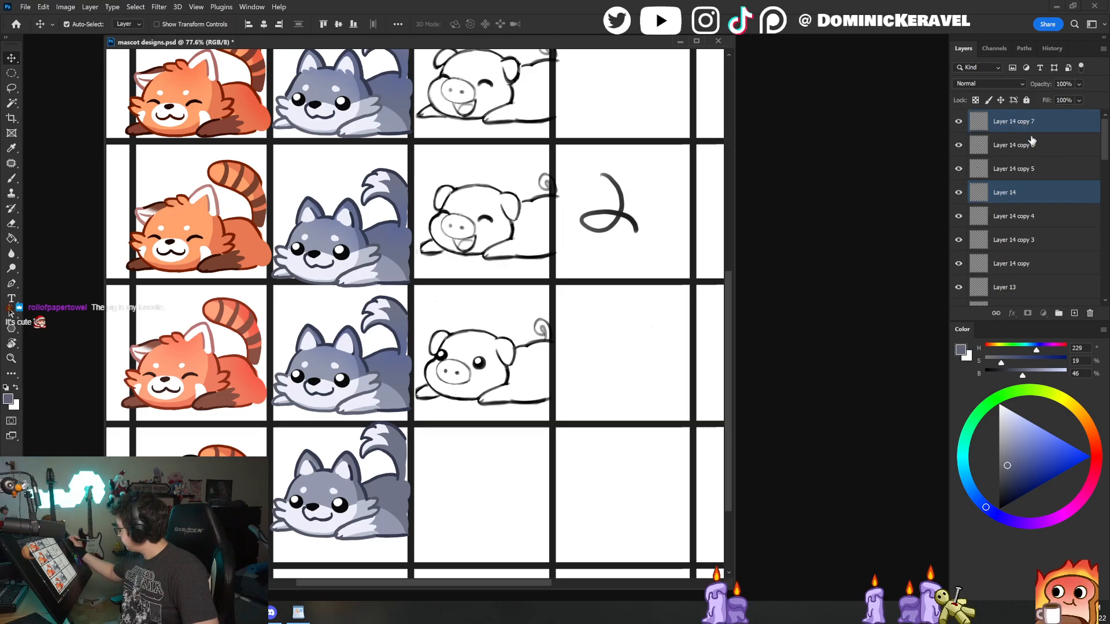
{"action": "left_click", "coordinate": [1032, 192]}
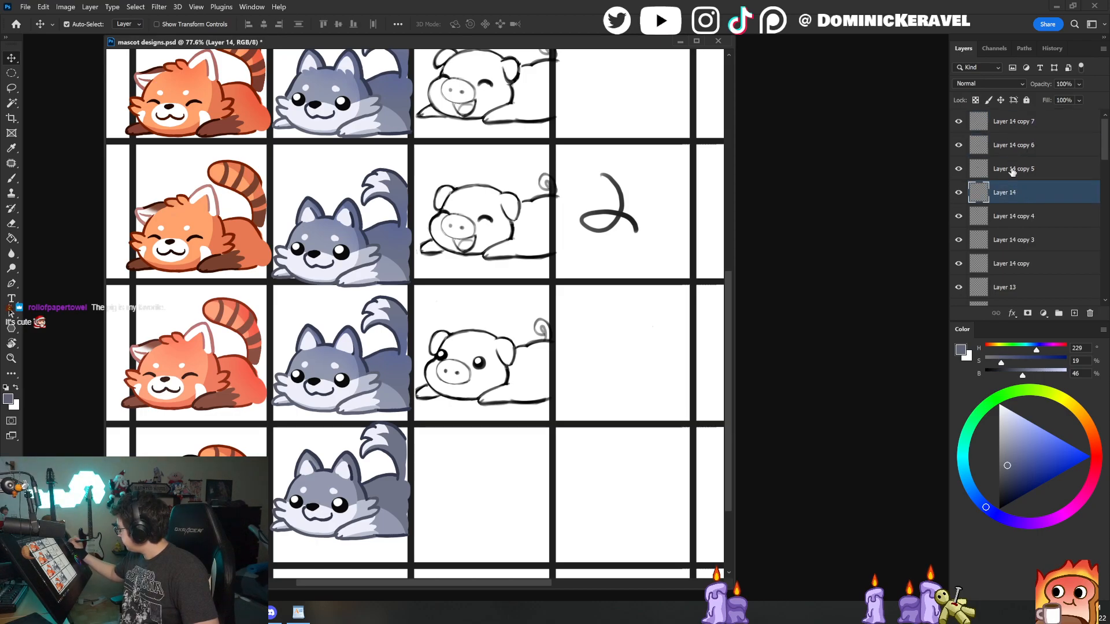
{"action": "double_click", "coordinate": [1013, 177]}
{"action": "left_click", "coordinate": [1014, 179]}
{"action": "left_click_drag", "start_coordinate": [1013, 176], "coordinate": [1009, 134]}
{"action": "left_click", "coordinate": [967, 126]}
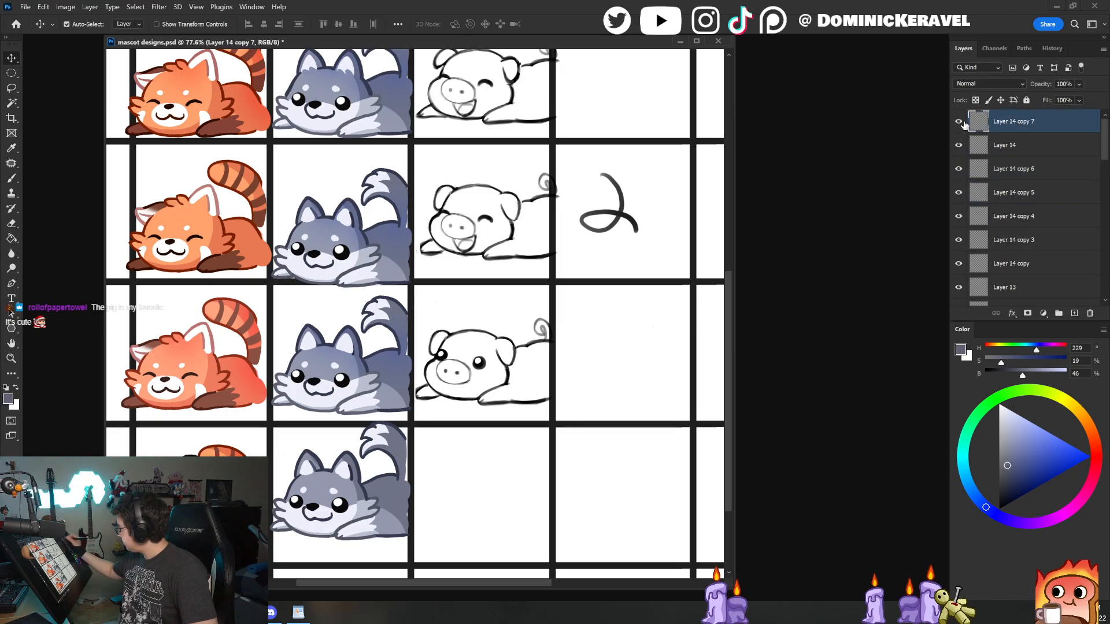
{"action": "double_click", "coordinate": [961, 125]}
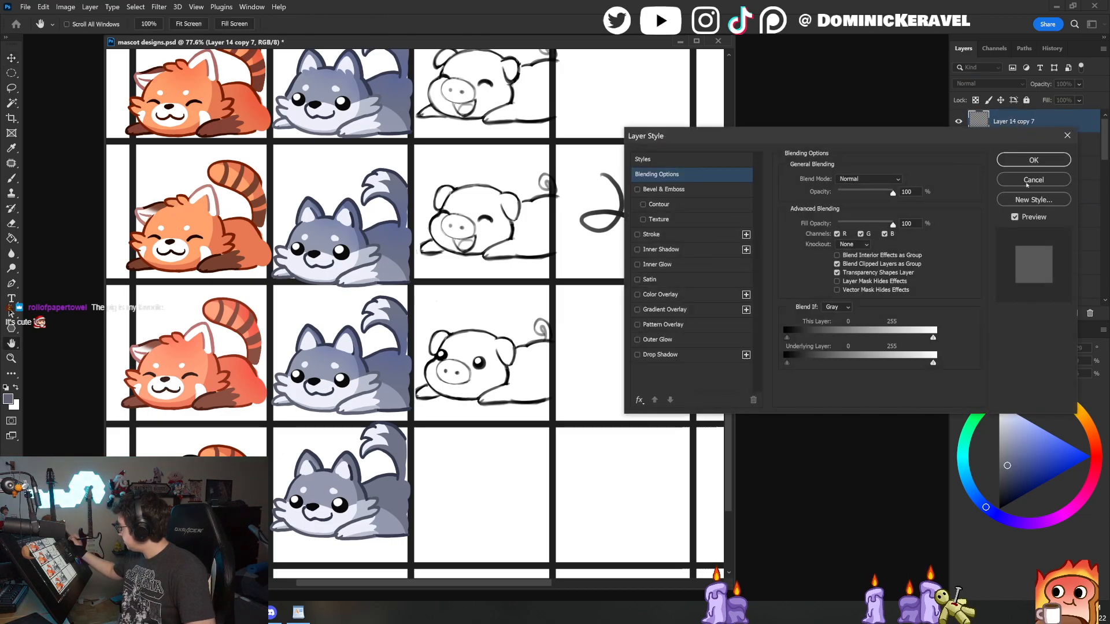
{"action": "left_click", "coordinate": [1058, 163]}
Step: Merge the sixth-row pig's round-eyes and outline layers after checking their visibility, and save the document
{"action": "left_click", "coordinate": [597, 340]}
{"action": "left_click_drag", "start_coordinate": [601, 333], "coordinate": [435, 373]}
{"action": "left_click_drag", "start_coordinate": [424, 386], "coordinate": [376, 426]}
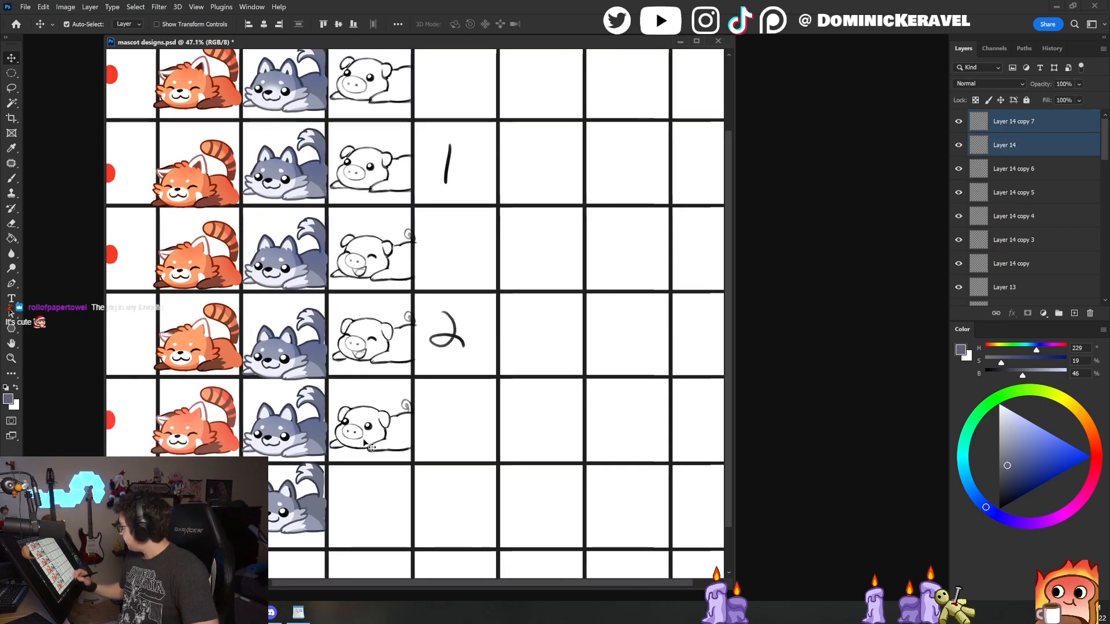
{"action": "left_click", "coordinate": [958, 146]}
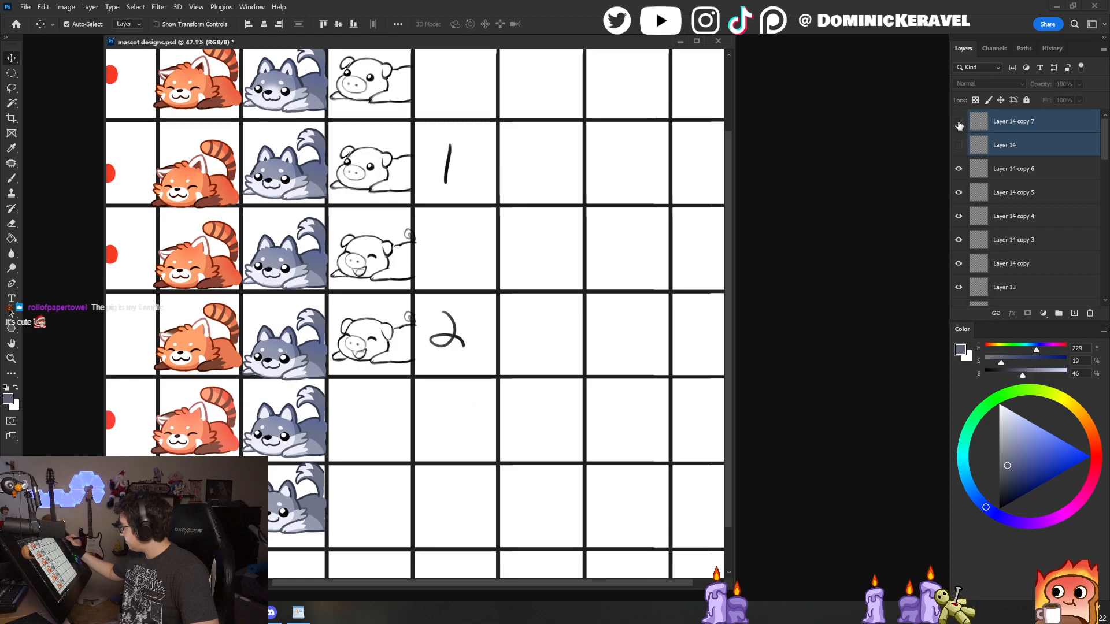
{"action": "left_click", "coordinate": [958, 121]}
{"action": "left_click", "coordinate": [959, 145]}
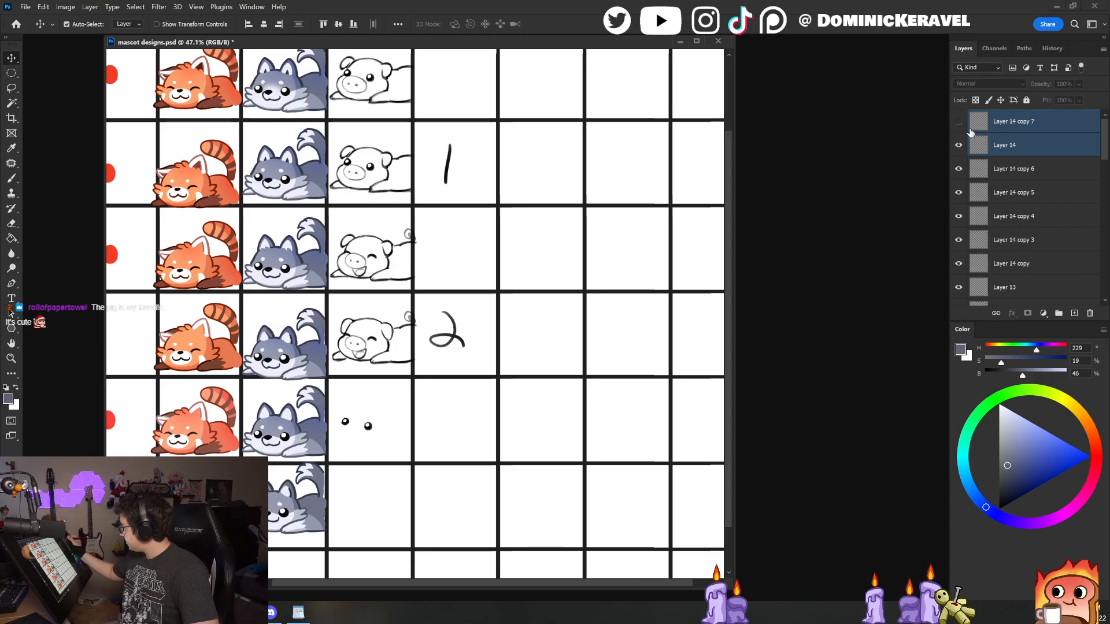
{"action": "left_click", "coordinate": [958, 121]}
{"action": "key", "text": "ctrl+e"}
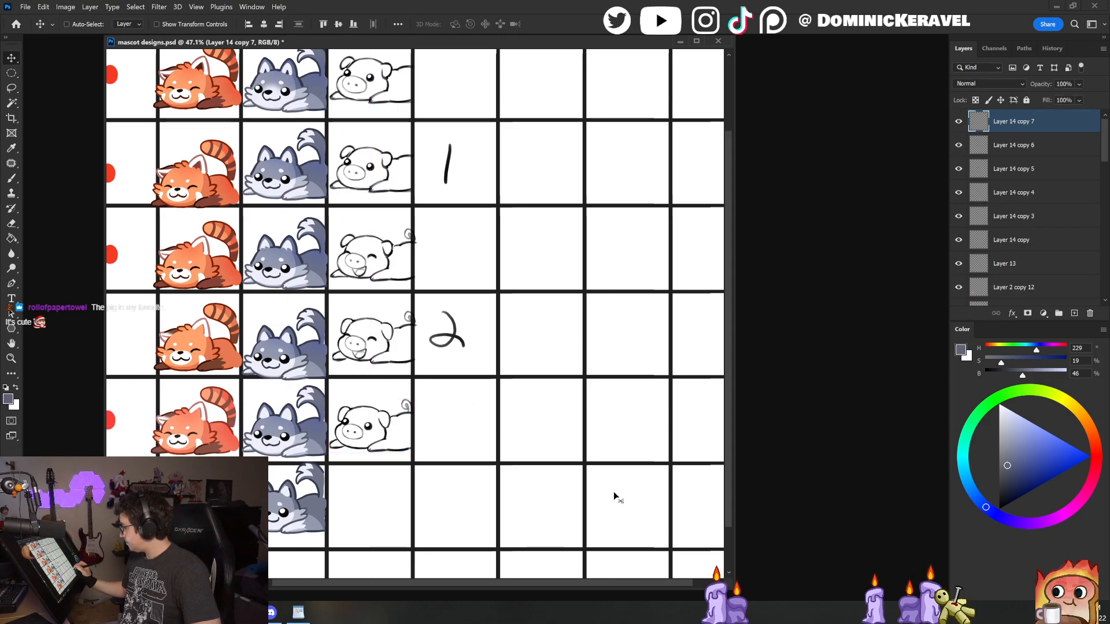
{"action": "key", "text": "ctrl+t"}
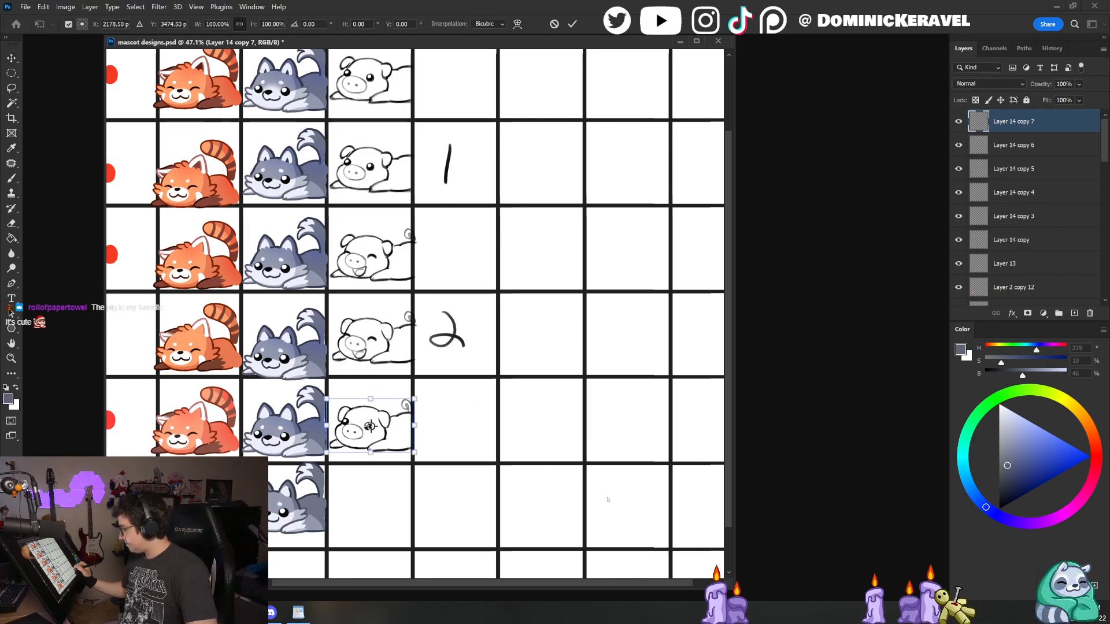
{"action": "key", "text": "Return"}
{"action": "key", "text": "ctrl+s"}
Step: Lasso the handwritten numbers 1 and 2 beside the pig column on Layer 14 copy 6 and cut them out
{"action": "key", "text": "l"}
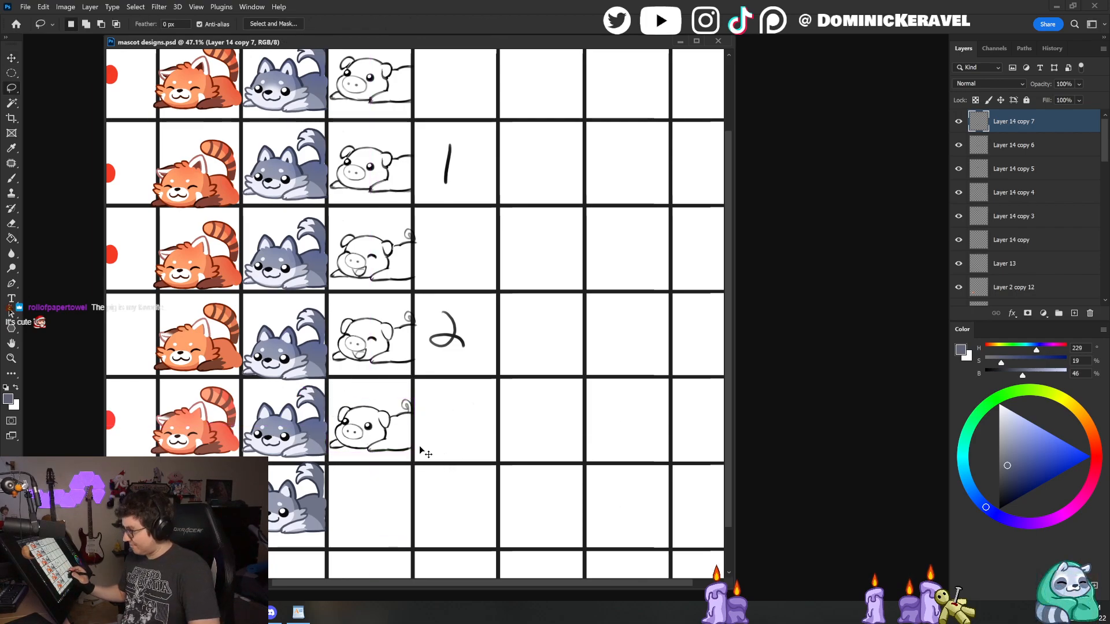
{"action": "key", "text": "v"}
{"action": "key", "text": "alt+bracketleft"}
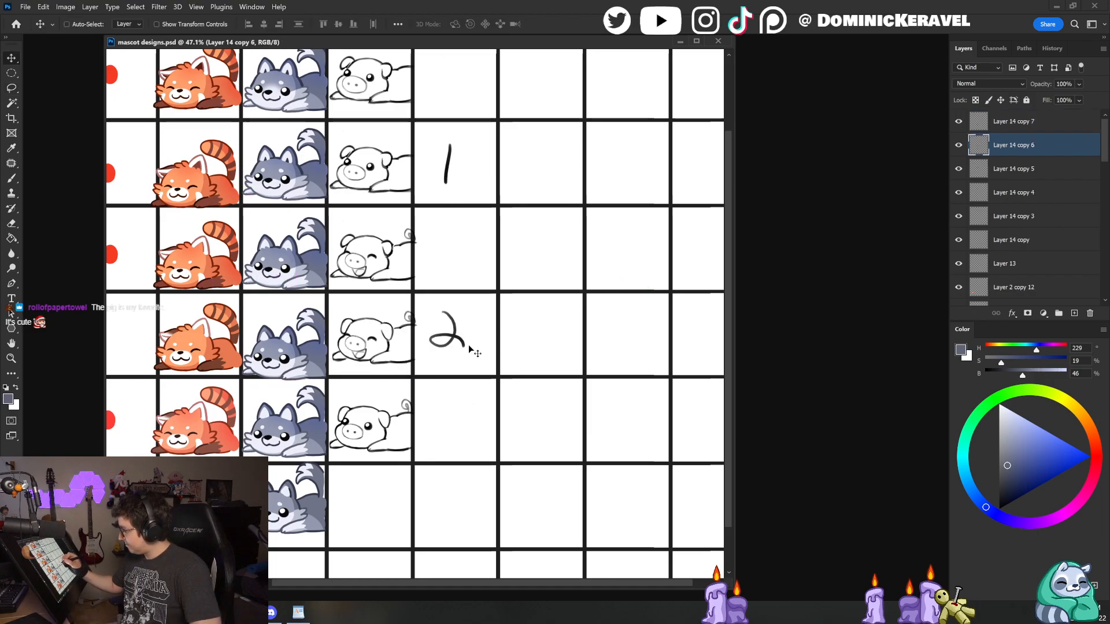
{"action": "key", "text": "l"}
{"action": "mouse_move", "coordinate": [429, 303]}
{"action": "left_mouse_down"}
{"action": "mouse_move", "coordinate": [506, 240]}
{"action": "mouse_move", "coordinate": [429, 224]}
{"action": "left_mouse_up"}
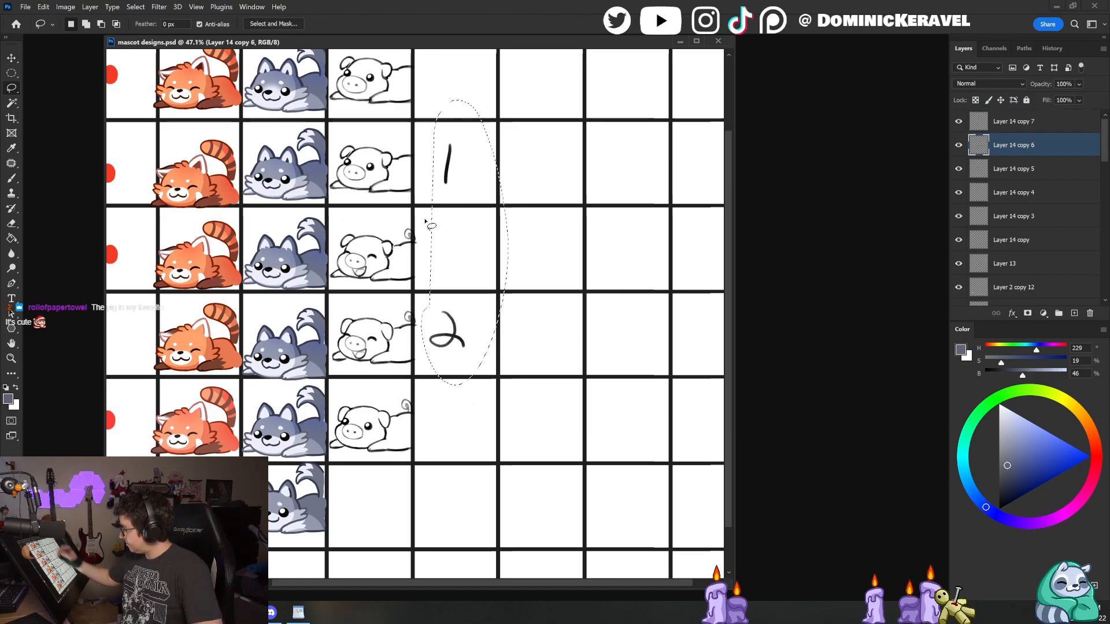
{"action": "key", "text": "ctrl+x"}
{"action": "key", "text": "v"}
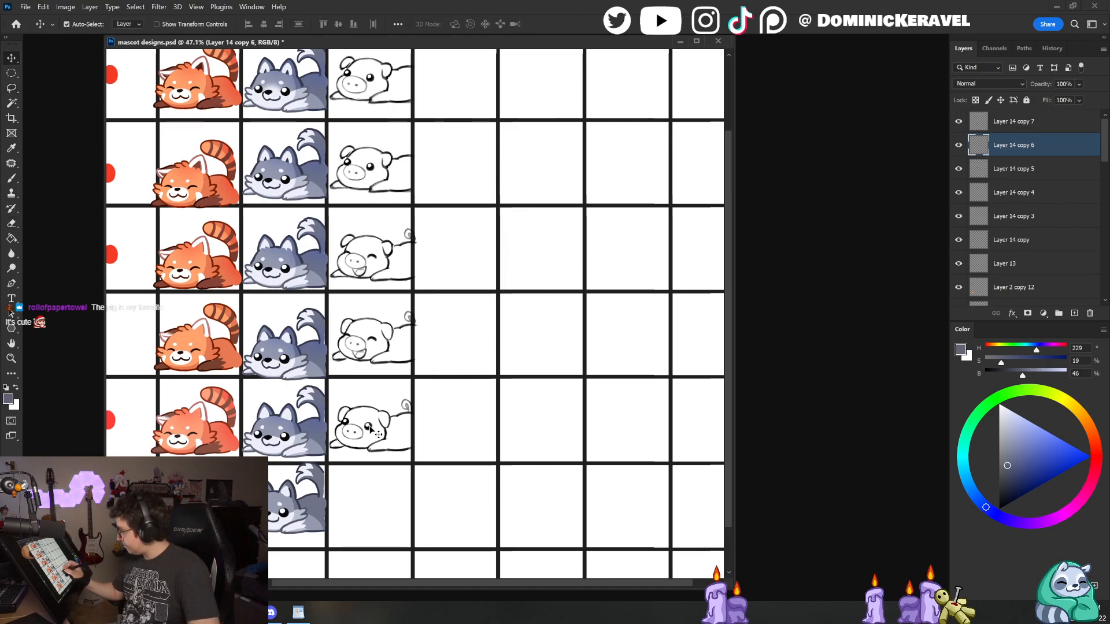
{"action": "left_click", "coordinate": [373, 431]}
{"action": "key", "text": "l"}
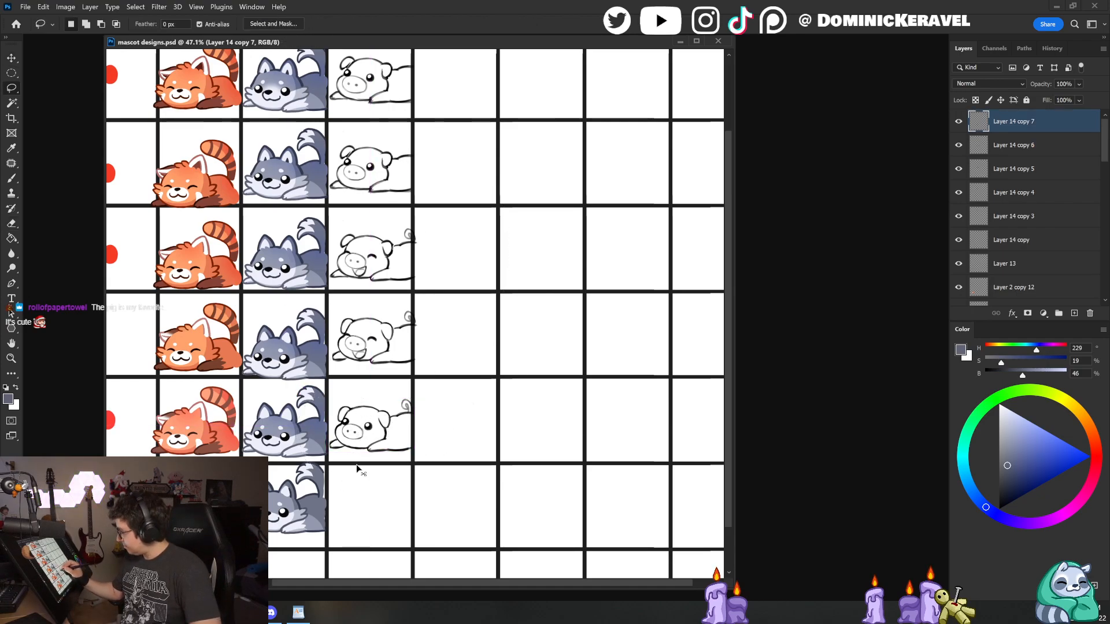
{"action": "key", "text": "ctrl+n"}
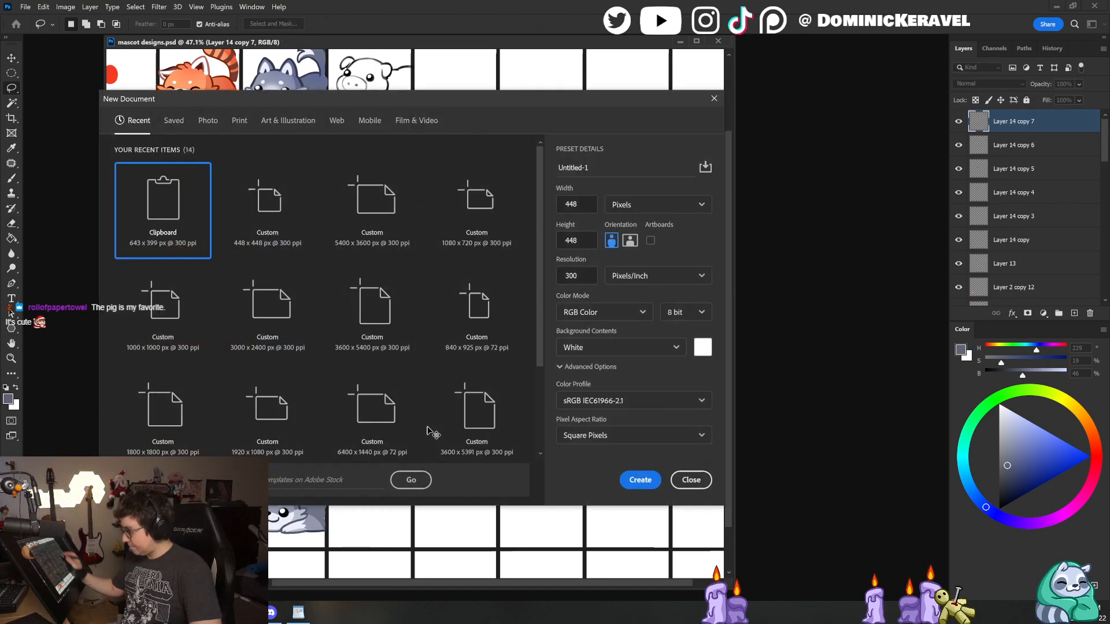
{"action": "double_click", "coordinate": [267, 205]}
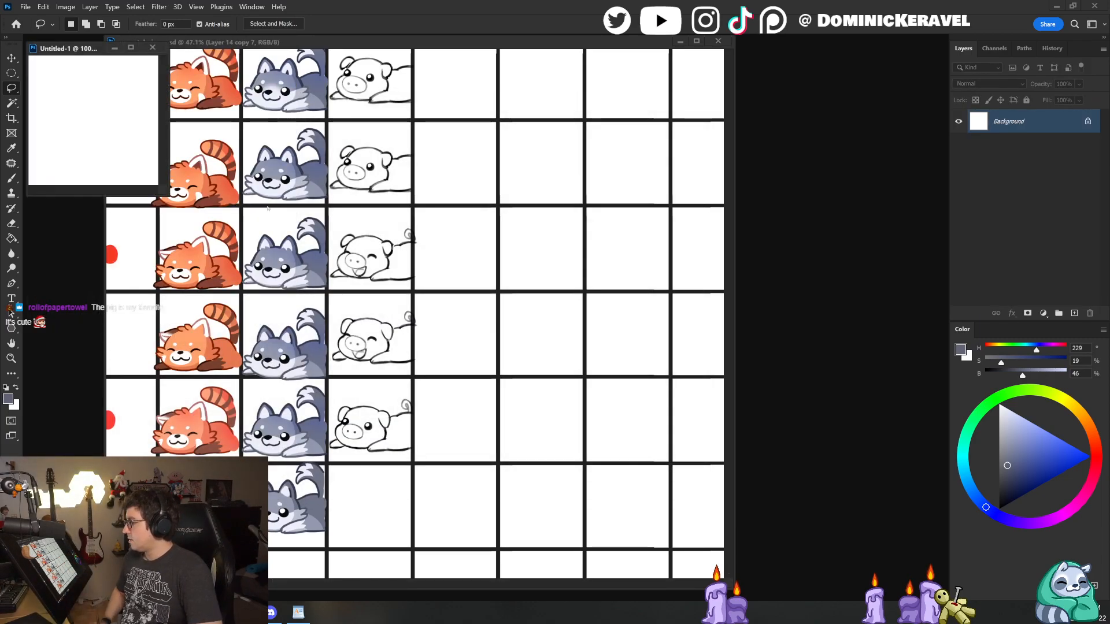
{"action": "left_click", "coordinate": [152, 48]}
Step: Duplicate the sixth-row pig into the empty seventh-row cell below and set the copy's opacity to 50%
{"action": "key", "text": "v"}
{"action": "left_click_drag", "start_coordinate": [419, 428], "coordinate": [453, 427]}
{"action": "left_click_drag", "start_coordinate": [356, 460], "coordinate": [507, 342]}
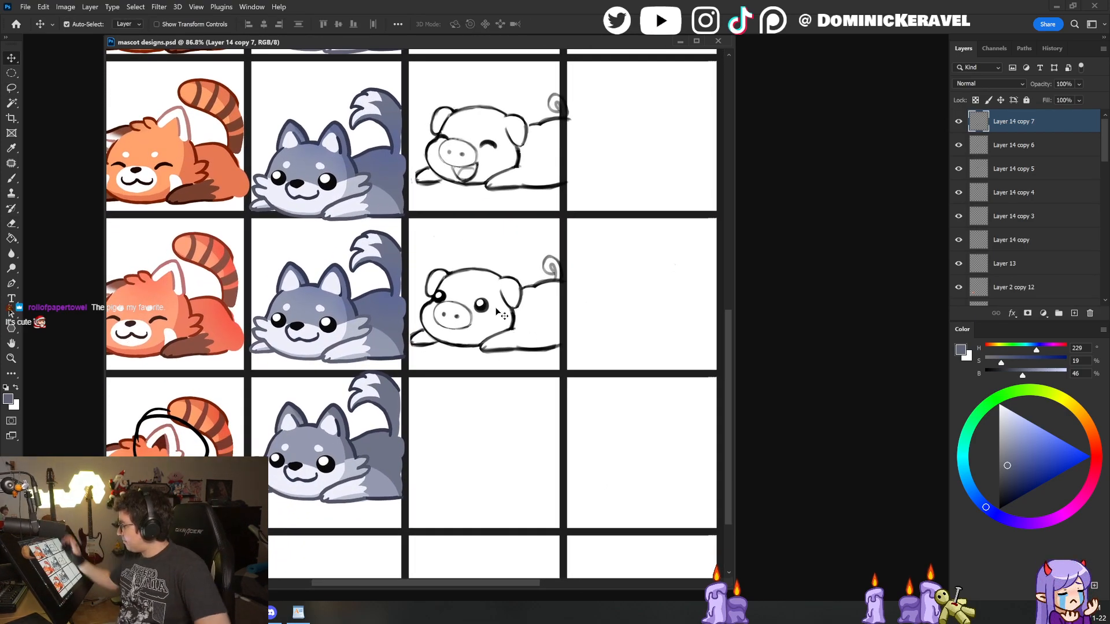
{"action": "left_click_drag", "start_coordinate": [496, 308], "coordinate": [485, 473]}
{"action": "left_click", "coordinate": [1078, 101]}
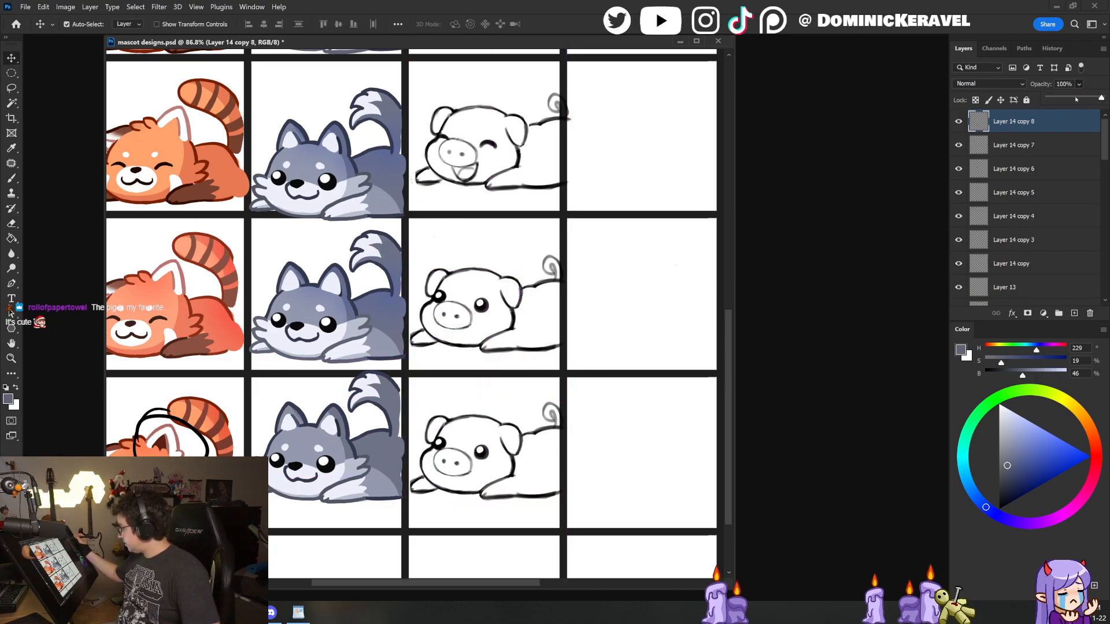
{"action": "left_click_drag", "start_coordinate": [1076, 99], "coordinate": [1068, 101]}
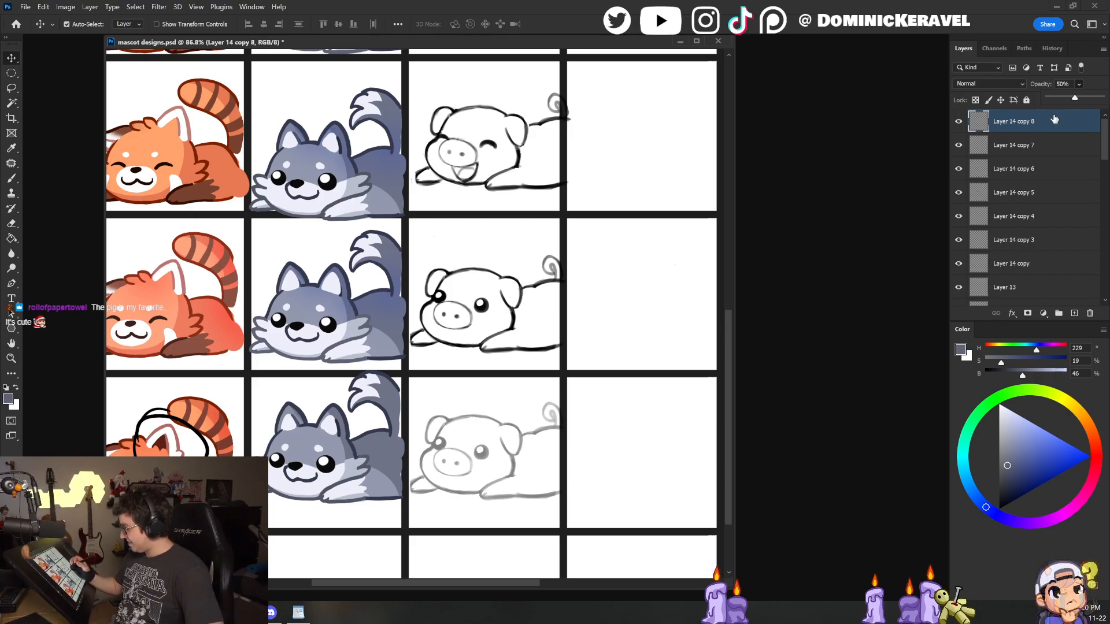
Step: Save the document and add a new layer above the faded seventh-row pig
{"action": "left_click", "coordinate": [430, 395]}
{"action": "left_click", "coordinate": [430, 395]}
{"action": "left_click_drag", "start_coordinate": [453, 390], "coordinate": [404, 282]}
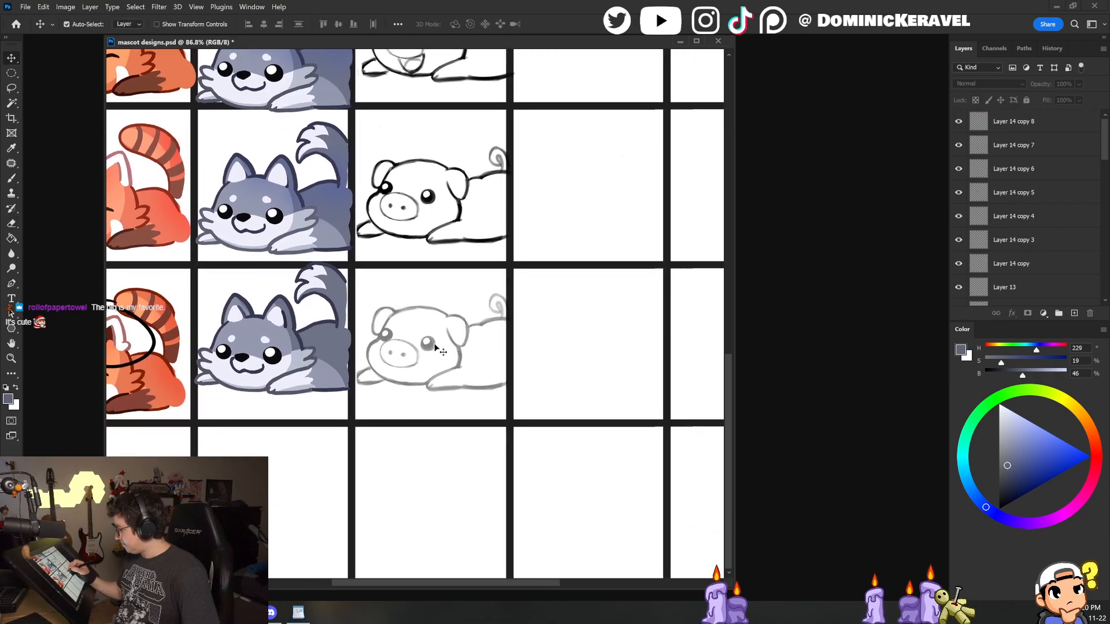
{"action": "key", "text": "ctrl+s"}
{"action": "left_click", "coordinate": [467, 344]}
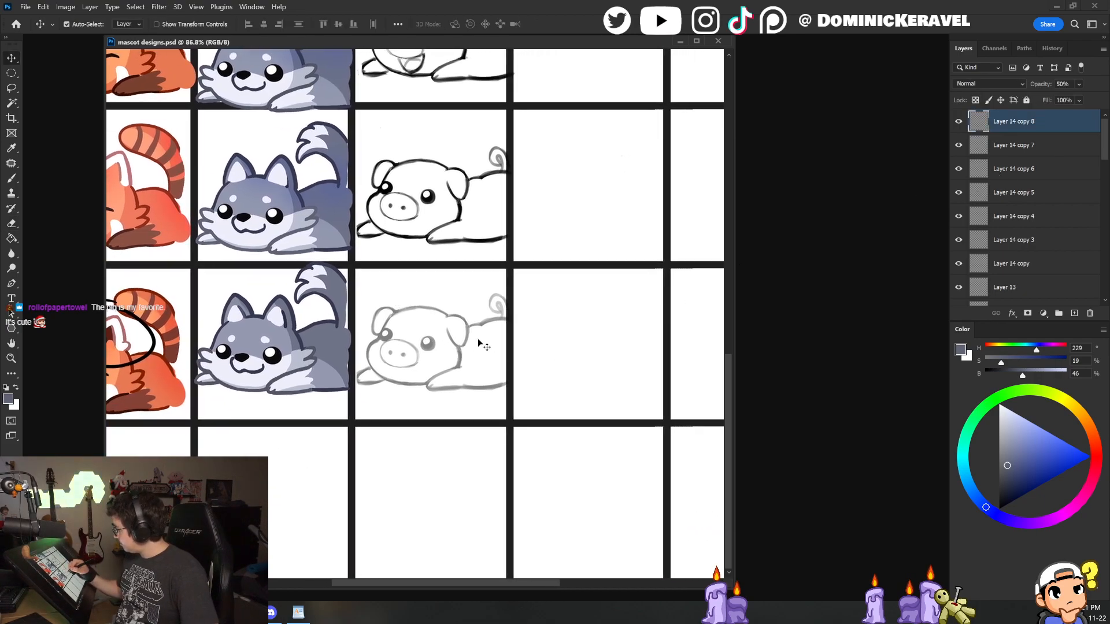
{"action": "key", "text": "ctrl+shift+n"}
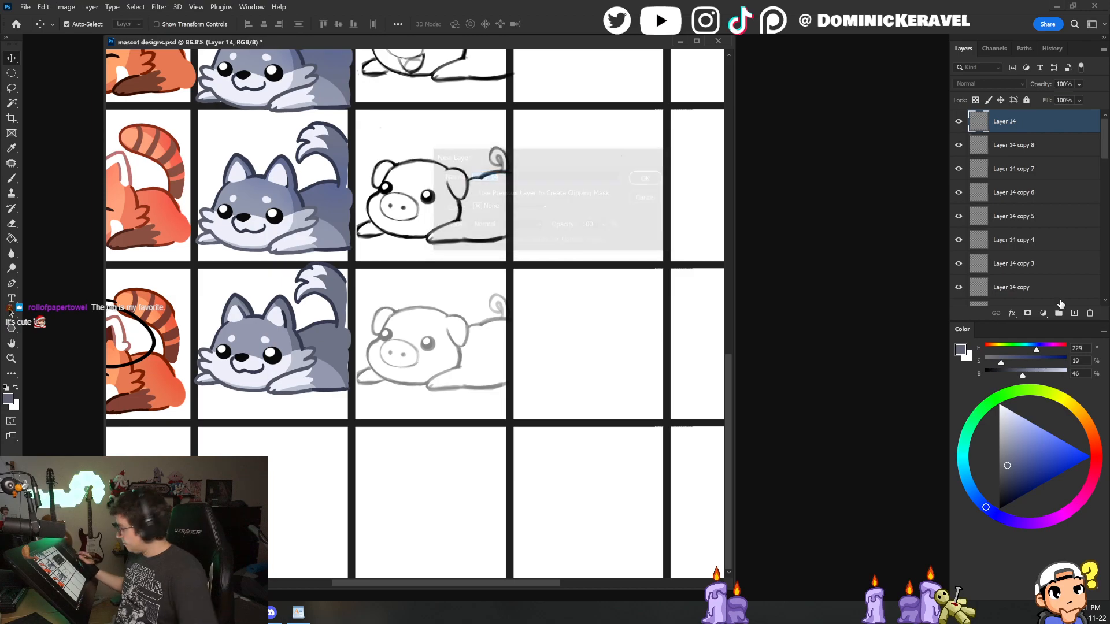
Step: Add a new layer, reset the colours to black and white, choose the Clean Line Broosh brush, and save the document
{"action": "key", "text": "Return"}
{"action": "key", "text": "d"}
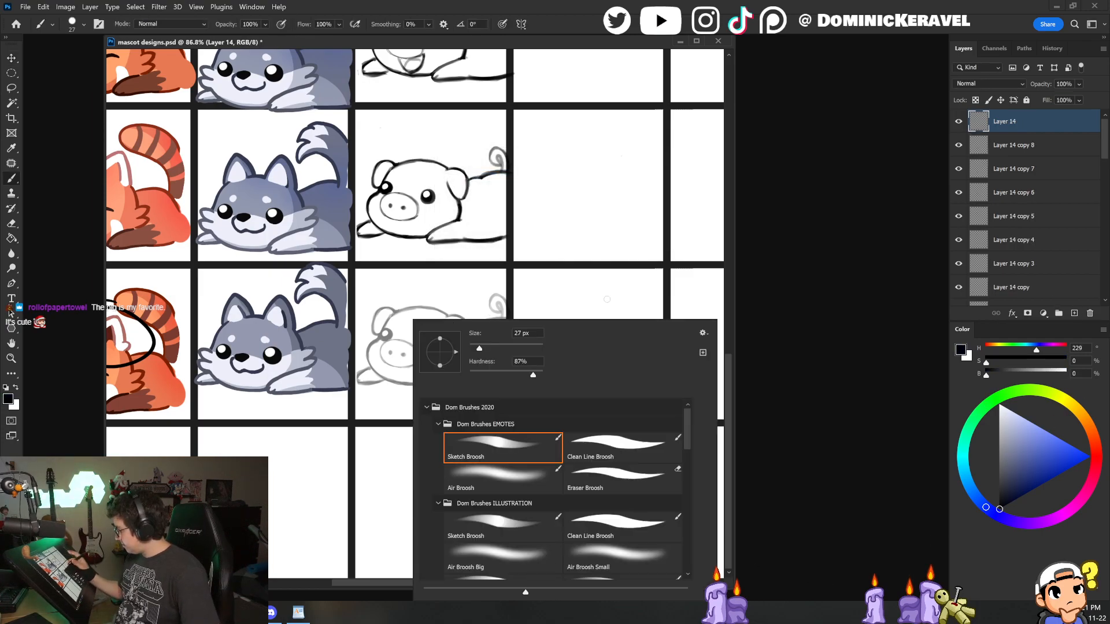
{"action": "double_click", "coordinate": [600, 453]}
{"action": "mouse_move", "coordinate": [546, 315]}
{"action": "left_mouse_down"}
{"action": "mouse_move", "coordinate": [559, 326]}
{"action": "mouse_move", "coordinate": [531, 368]}
{"action": "left_mouse_up"}
{"action": "key", "text": "ctrl+z"}
{"action": "key", "text": "v"}
{"action": "key", "text": "ctrl+s"}
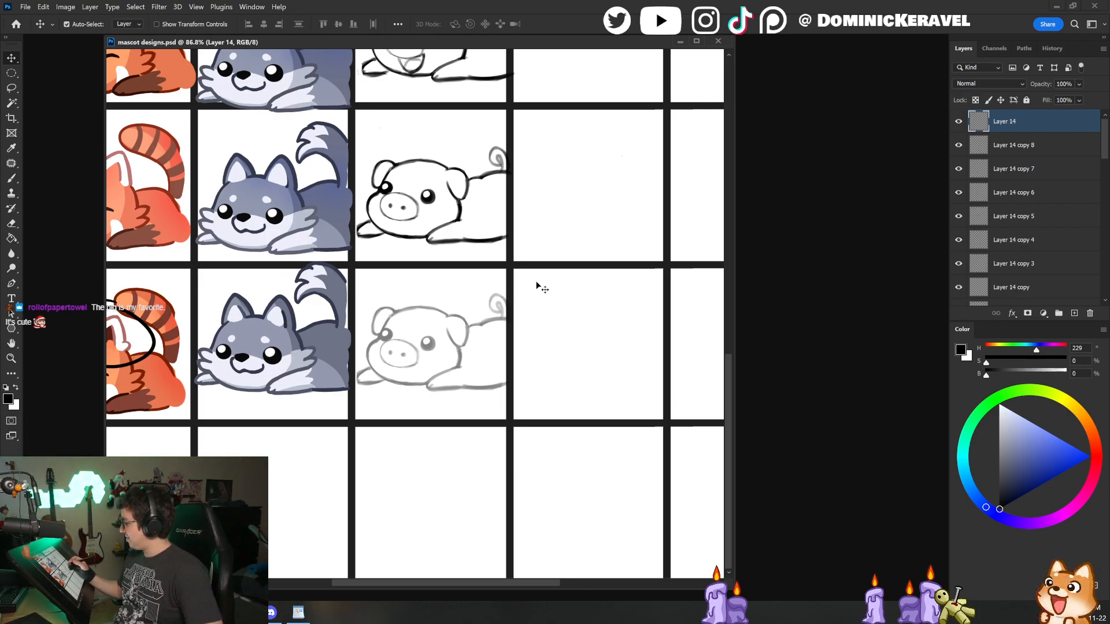
{"action": "key", "text": "b"}
{"action": "left_click_drag", "start_coordinate": [456, 346], "coordinate": [456, 365]}
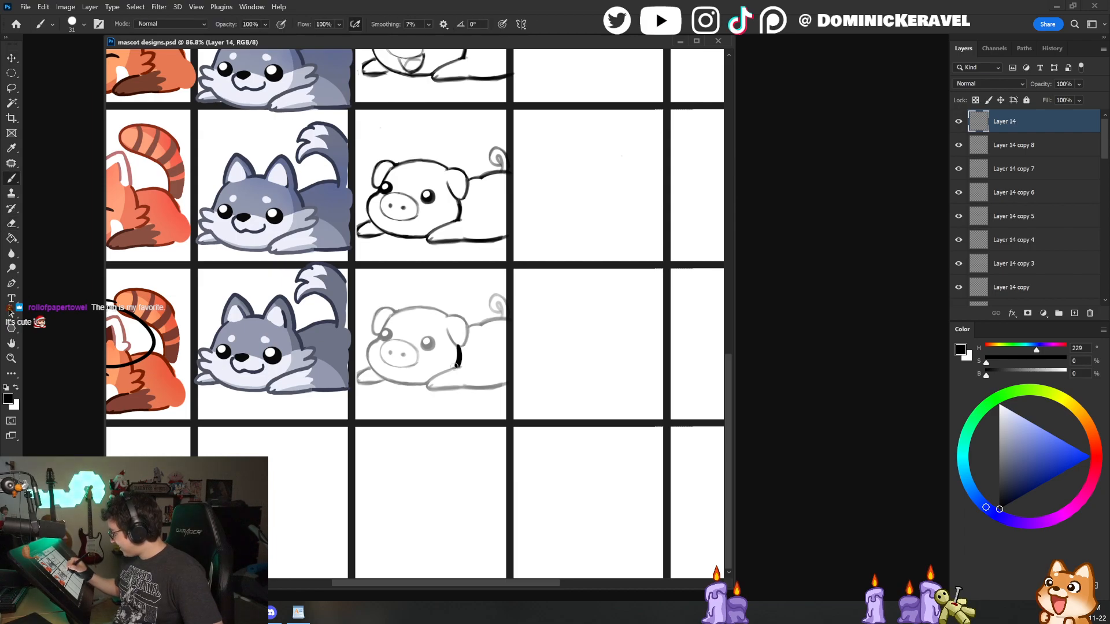
{"action": "left_click_drag", "start_coordinate": [504, 338], "coordinate": [550, 326]}
{"action": "key", "text": "v"}
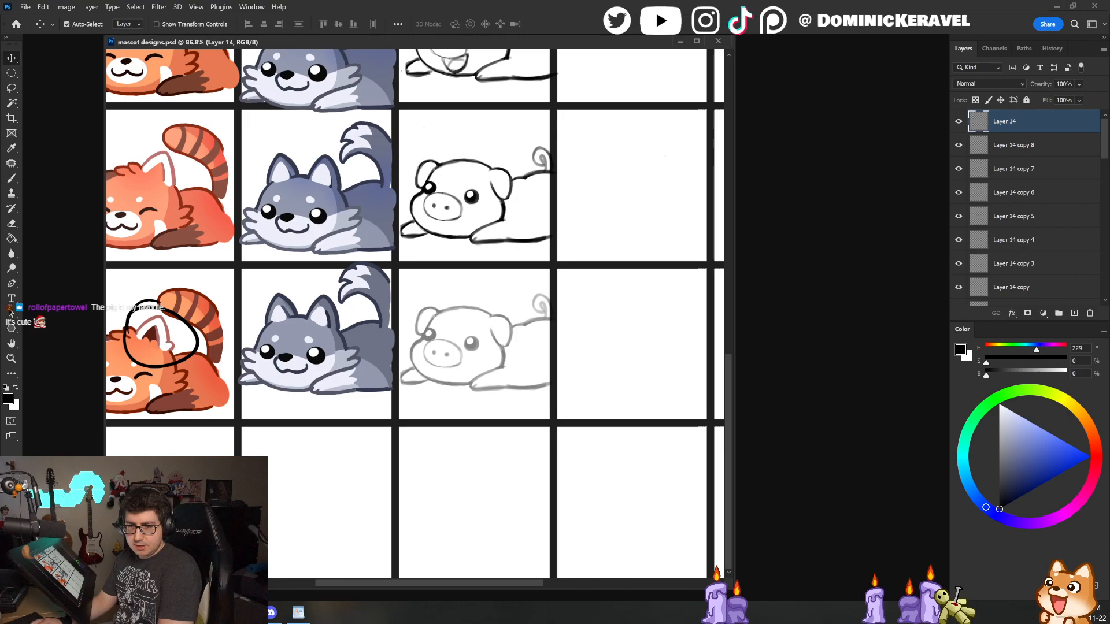
{"action": "double_click", "coordinate": [404, 44]}
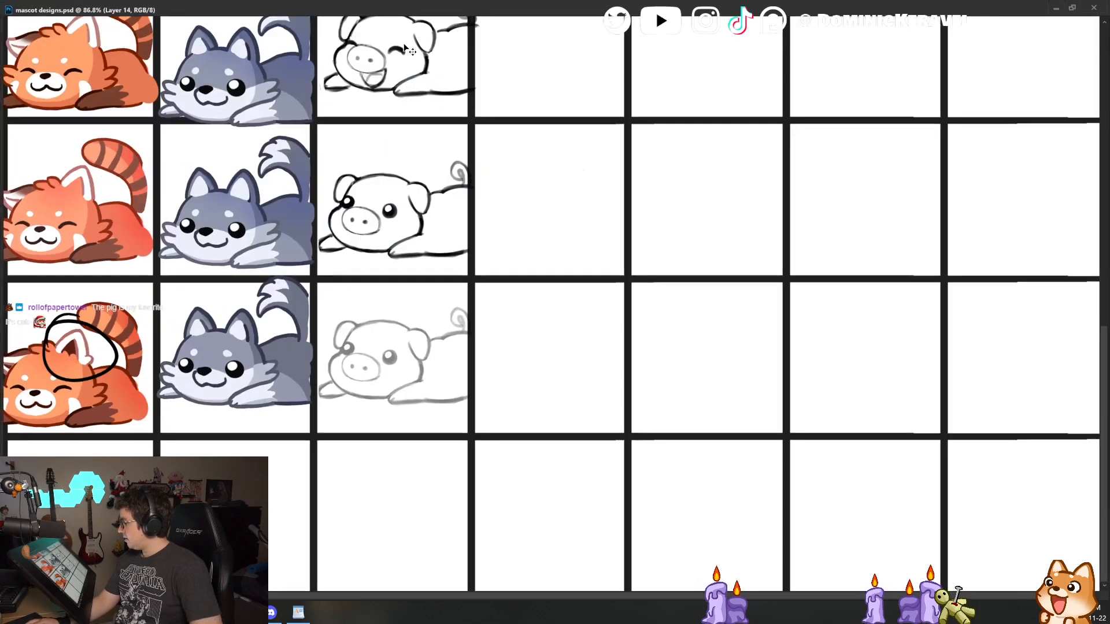
{"action": "double_click", "coordinate": [408, 12]}
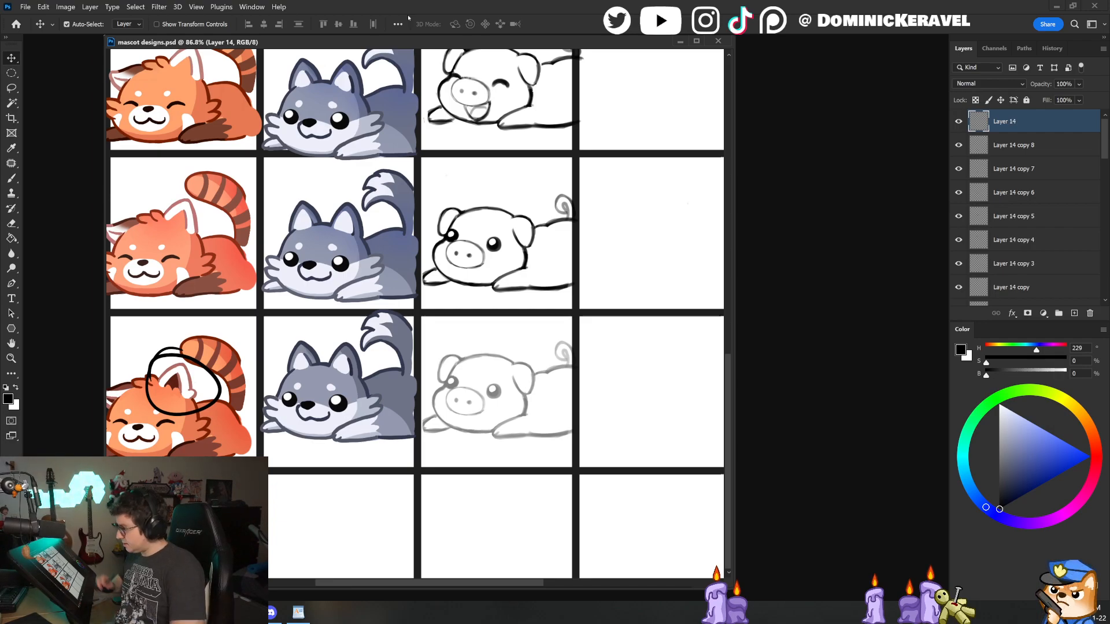
{"action": "left_click_drag", "start_coordinate": [569, 39], "coordinate": [571, 32]}
{"action": "key", "text": "e"}
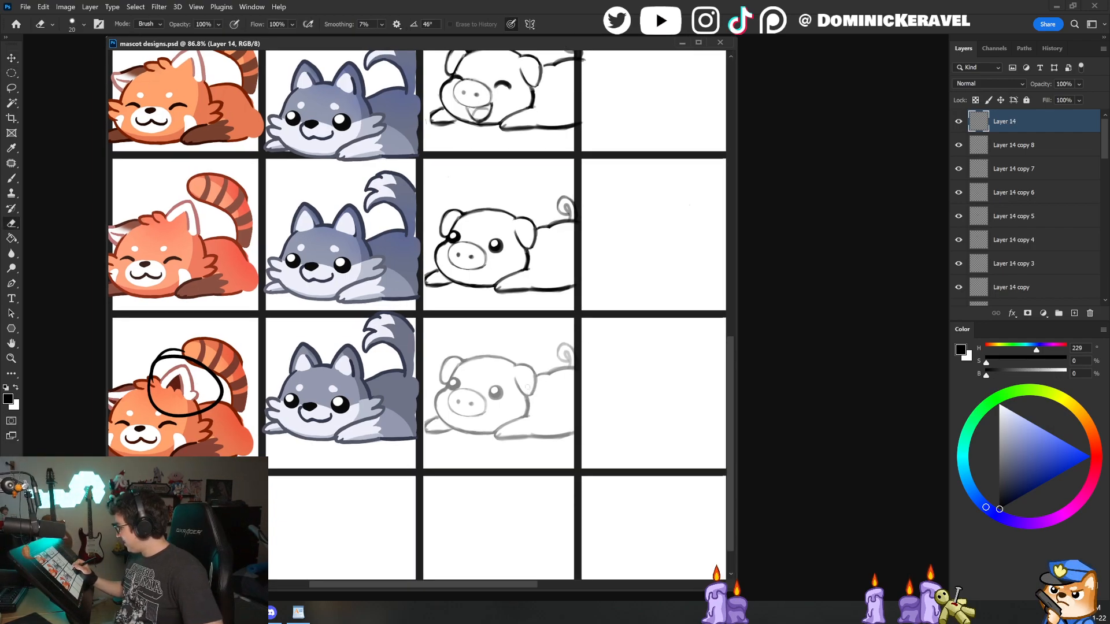
{"action": "key", "text": "v"}
{"action": "key", "text": "b"}
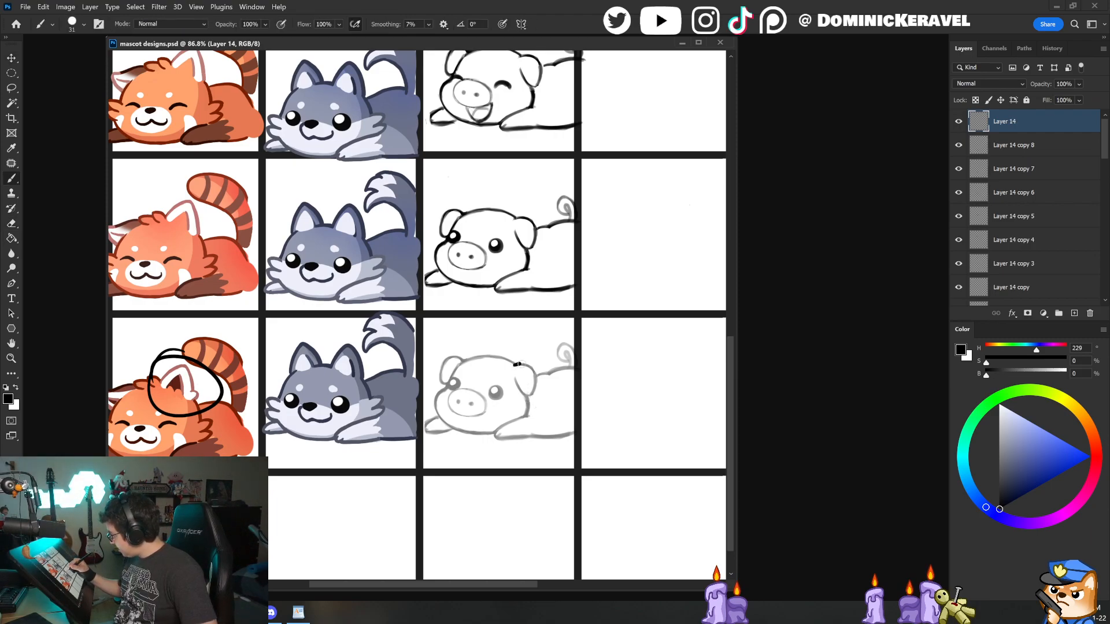
{"action": "key", "text": "ctrl+z"}
Step: Ink the right ear, cheek, outstretched front leg, back and curly tail over the faded pig sketch with black lines
{"action": "mouse_move", "coordinate": [521, 365]}
{"action": "left_mouse_down"}
{"action": "mouse_move", "coordinate": [533, 391]}
{"action": "mouse_move", "coordinate": [523, 416]}
{"action": "mouse_move", "coordinate": [496, 431]}
{"action": "mouse_move", "coordinate": [531, 435]}
{"action": "left_mouse_up"}
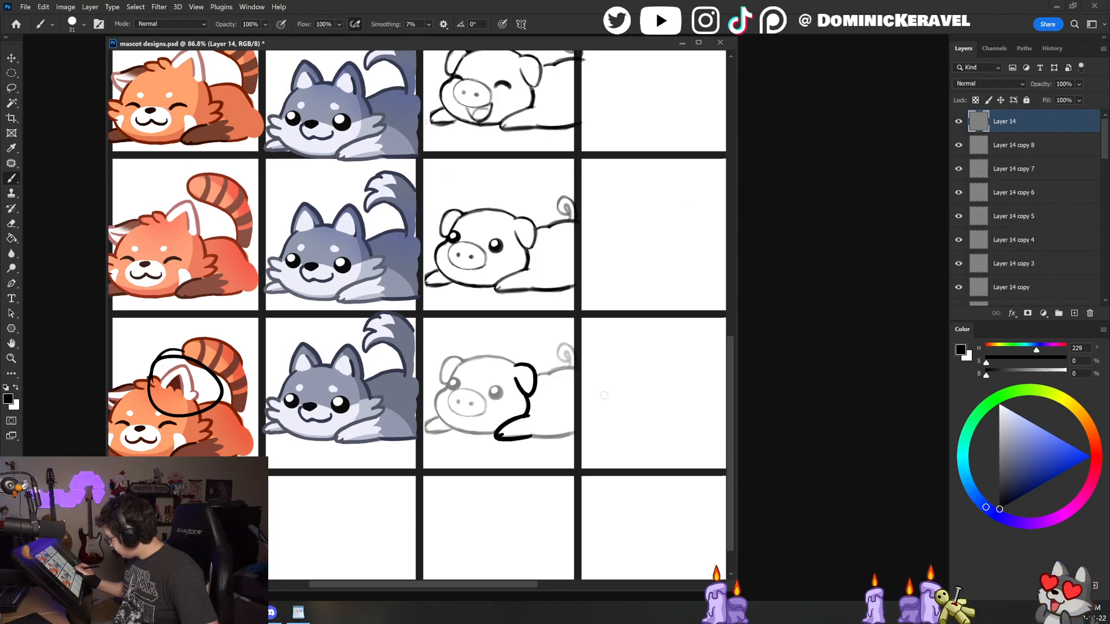
{"action": "left_click_drag", "start_coordinate": [572, 433], "coordinate": [538, 437]}
{"action": "mouse_move", "coordinate": [536, 376]}
{"action": "left_mouse_down"}
{"action": "mouse_move", "coordinate": [575, 369]}
{"action": "mouse_move", "coordinate": [548, 376]}
{"action": "left_mouse_up"}
{"action": "key", "text": "v"}
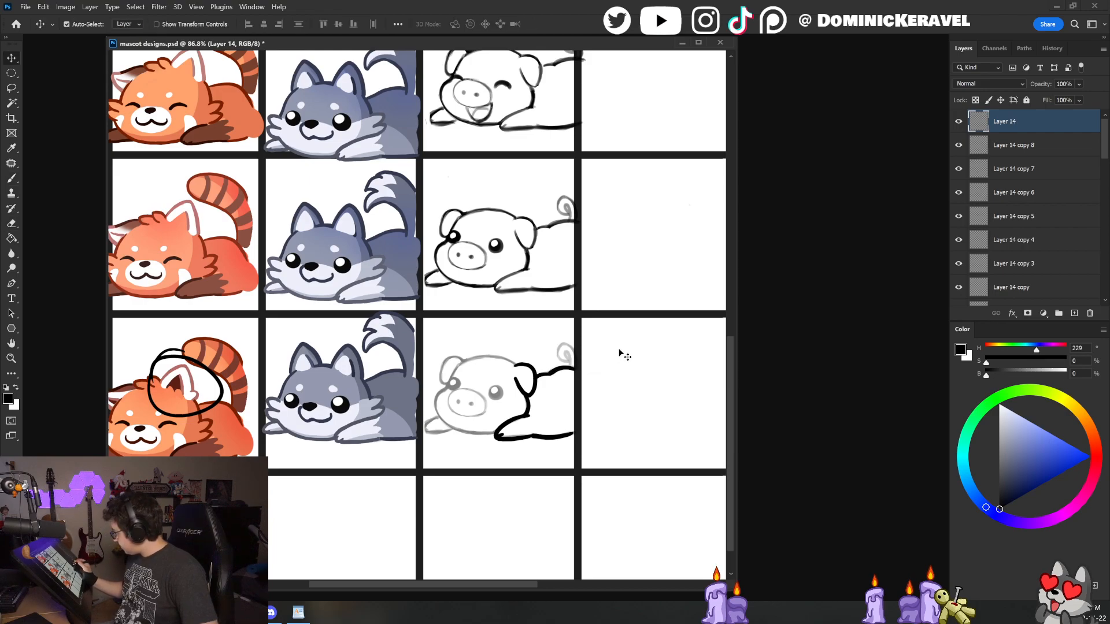
{"action": "key", "text": "b"}
{"action": "mouse_move", "coordinate": [565, 351]}
{"action": "left_mouse_down"}
{"action": "mouse_move", "coordinate": [572, 367]}
{"action": "mouse_move", "coordinate": [576, 348]}
{"action": "mouse_move", "coordinate": [558, 350]}
{"action": "mouse_move", "coordinate": [568, 356]}
{"action": "left_mouse_up"}
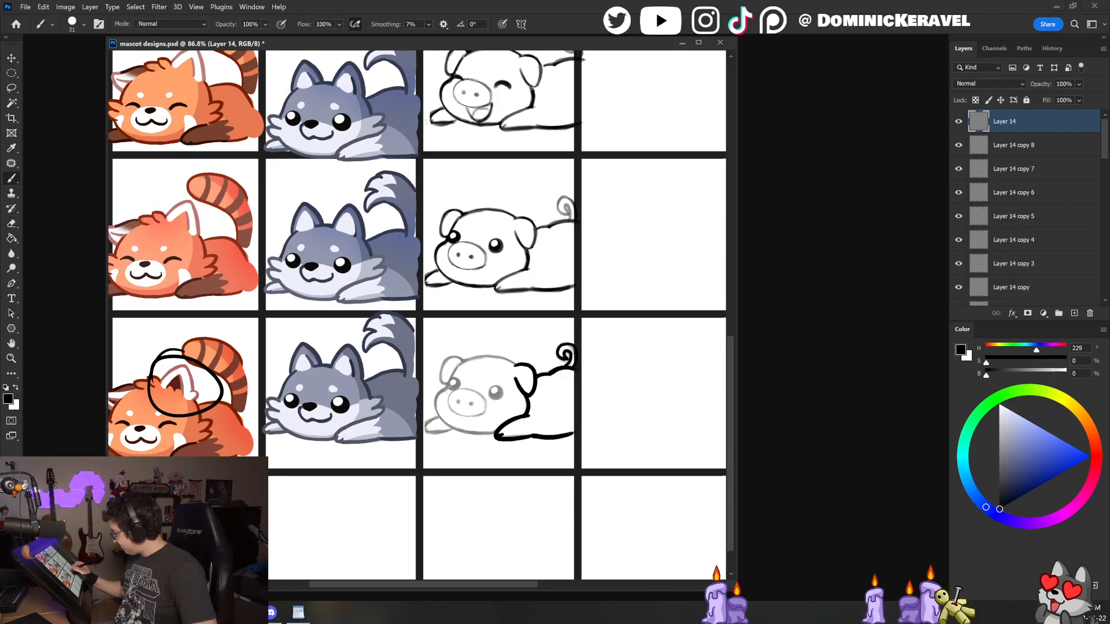
Step: Ink the lower outline of the pig's face from the left eye around the chin to the front leg
{"action": "mouse_move", "coordinate": [439, 390]}
{"action": "left_mouse_down"}
{"action": "mouse_move", "coordinate": [438, 416]}
{"action": "mouse_move", "coordinate": [490, 433]}
{"action": "left_mouse_up"}
{"action": "key", "text": "ctrl+z"}
{"action": "key", "text": "e"}
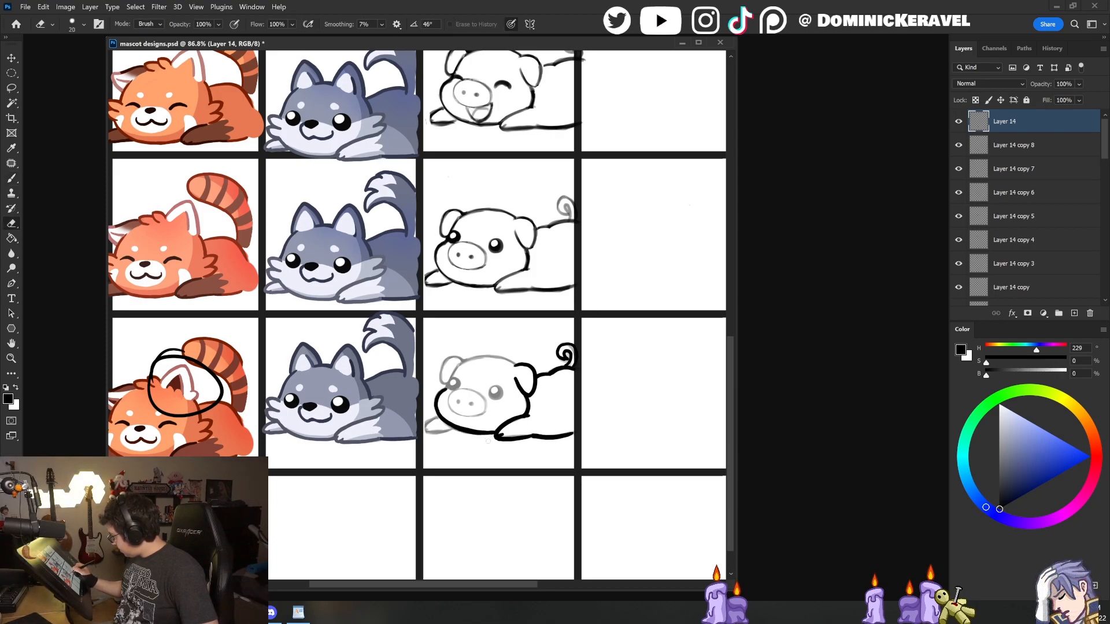
{"action": "key", "text": "space"}
{"action": "left_click_drag", "start_coordinate": [463, 396], "coordinate": [426, 222]}
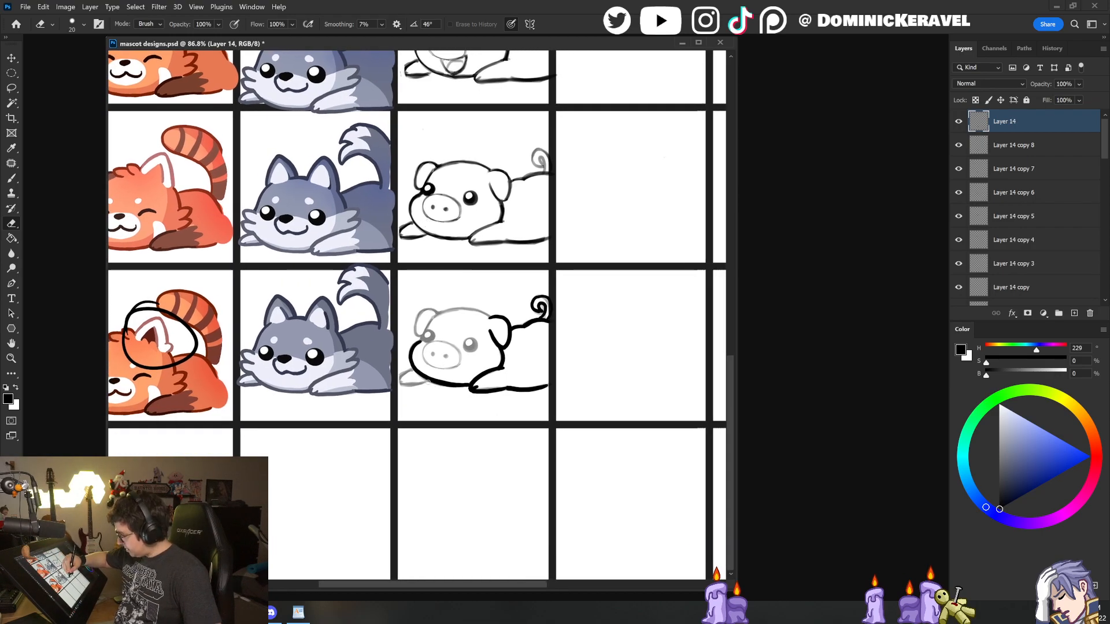
{"action": "left_click_drag", "start_coordinate": [427, 382], "coordinate": [460, 389]}
{"action": "key", "text": "b"}
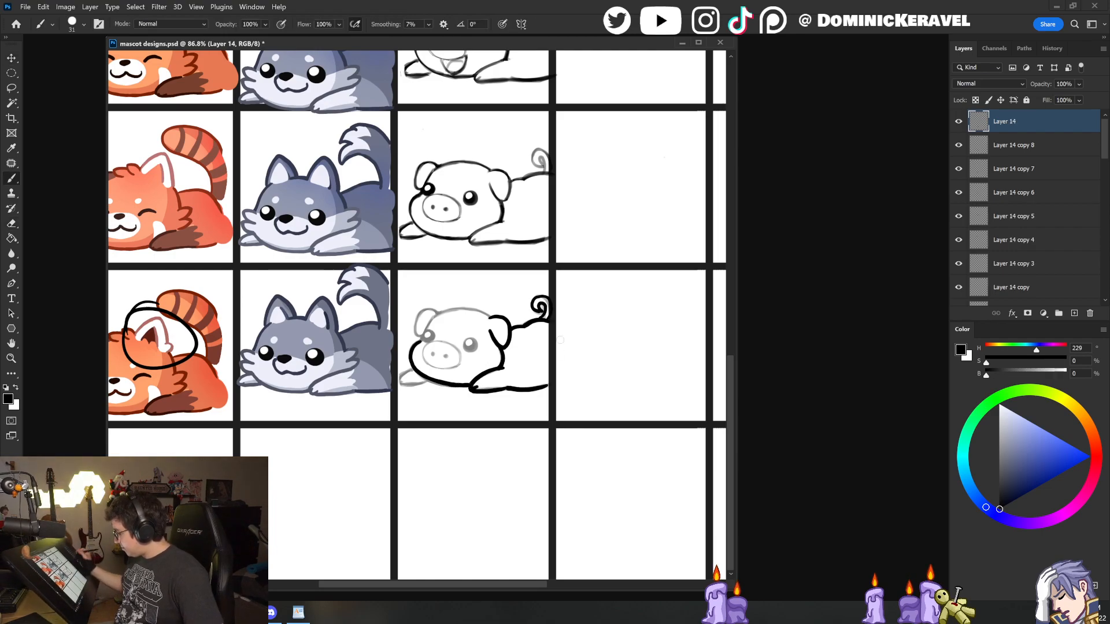
{"action": "key", "text": "e"}
{"action": "key", "text": "b"}
{"action": "mouse_move", "coordinate": [414, 368]}
{"action": "left_mouse_down"}
{"action": "mouse_move", "coordinate": [400, 379]}
{"action": "mouse_move", "coordinate": [428, 384]}
{"action": "left_mouse_up"}
{"action": "key", "text": "ctrl+z"}
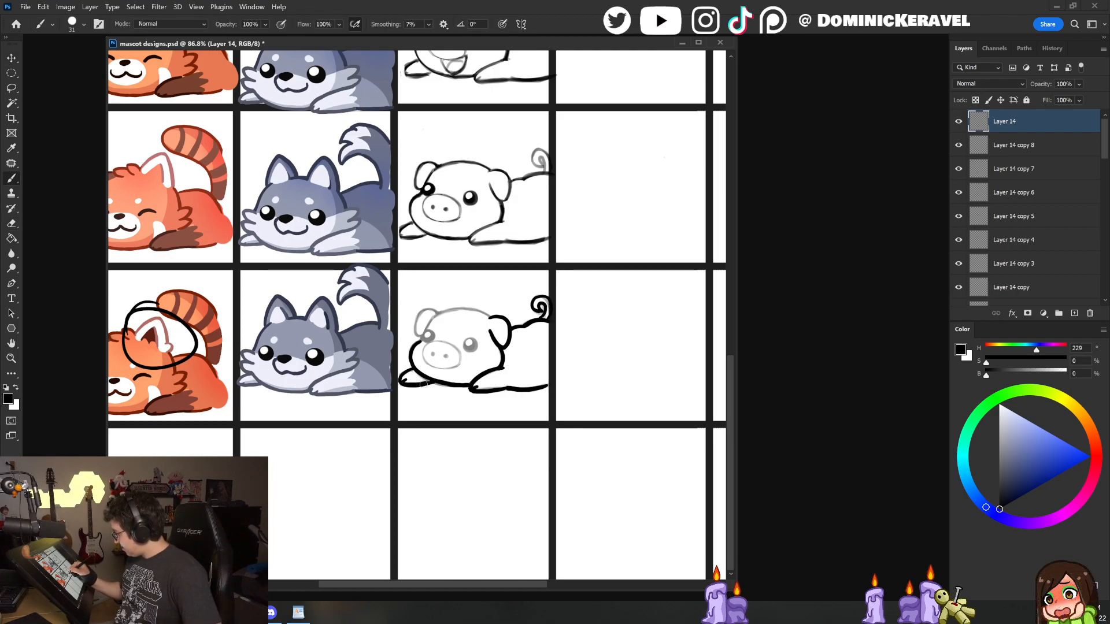
{"action": "key", "text": "v"}
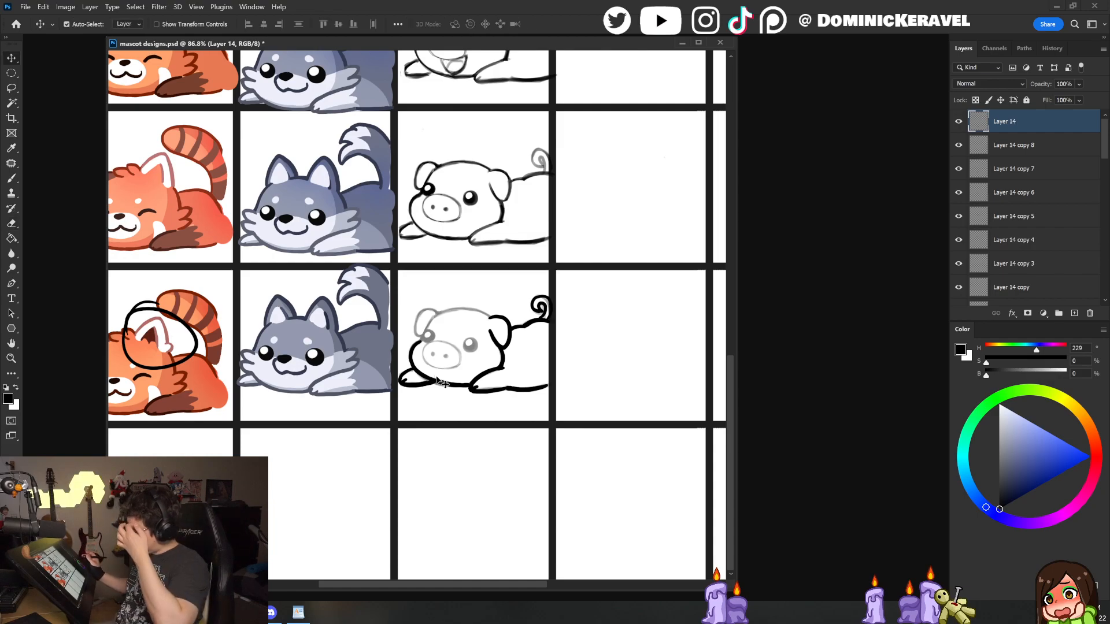
{"action": "key", "text": "l"}
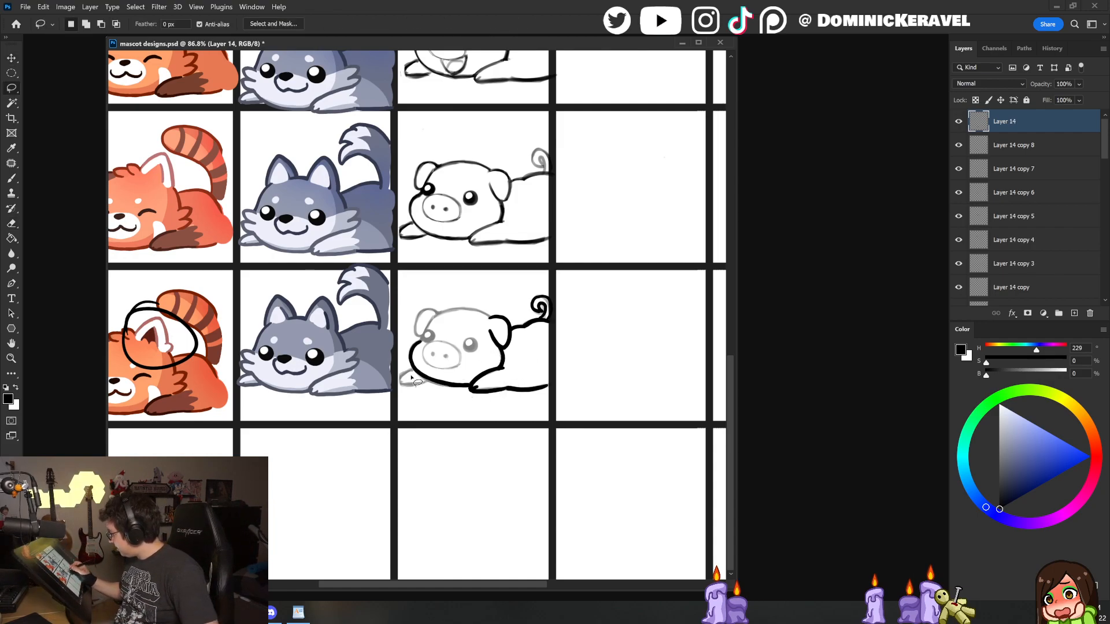
Step: Ink the small paw sticking out beneath the left side of the pig's face
{"action": "key", "text": "b"}
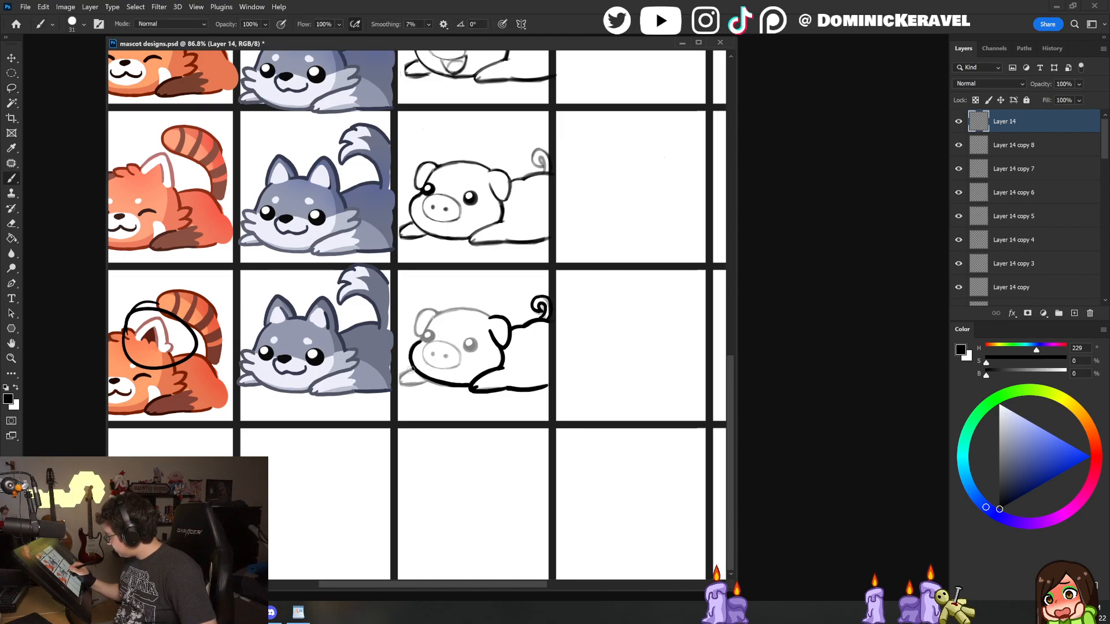
{"action": "left_click_drag", "start_coordinate": [400, 379], "coordinate": [429, 383]}
{"action": "key", "text": "ctrl+z"}
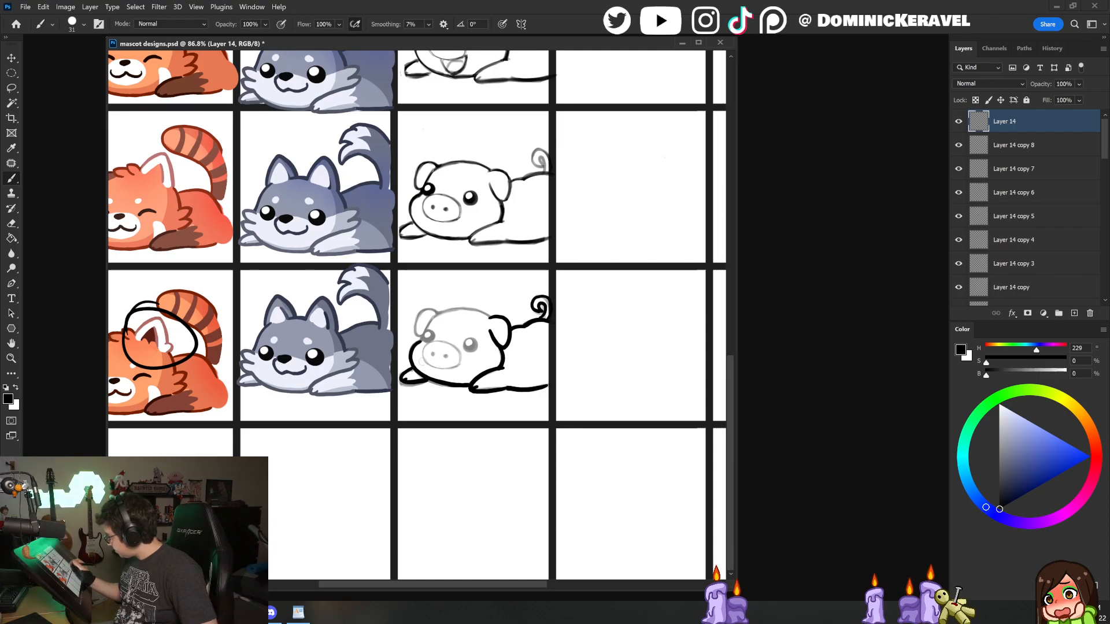
Step: Paint both of the pig's eyes solid black with a 62 px brush and erase small highlights in them
{"action": "right_click", "coordinate": [467, 342], "text": "alt"}
{"action": "left_click_drag", "start_coordinate": [469, 344], "coordinate": [428, 336]}
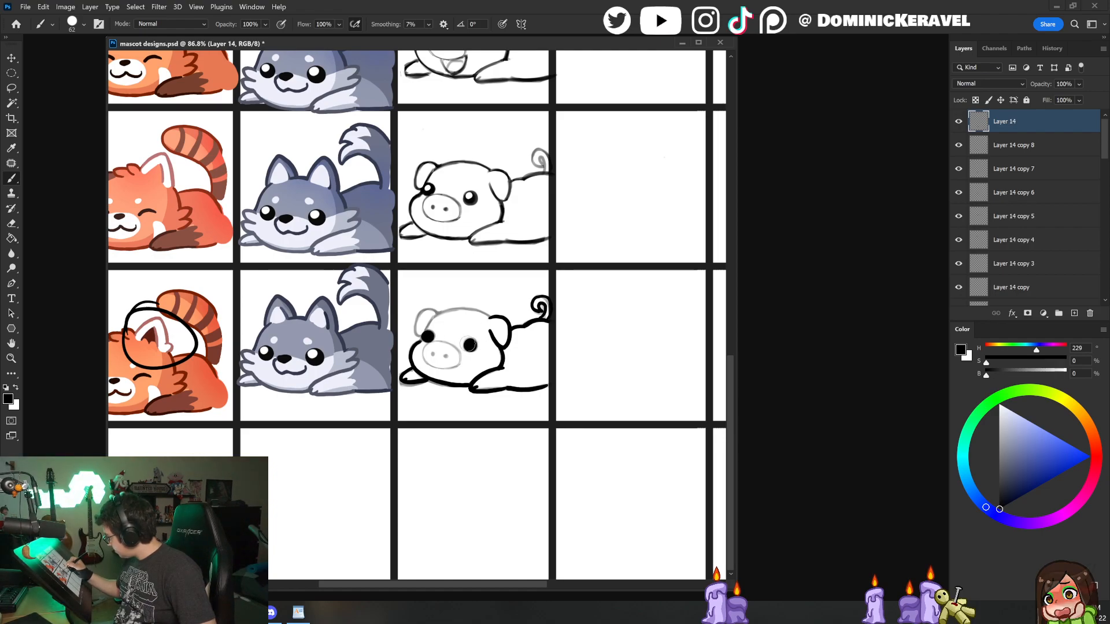
{"action": "key", "text": "e"}
{"action": "left_click", "coordinate": [431, 335]}
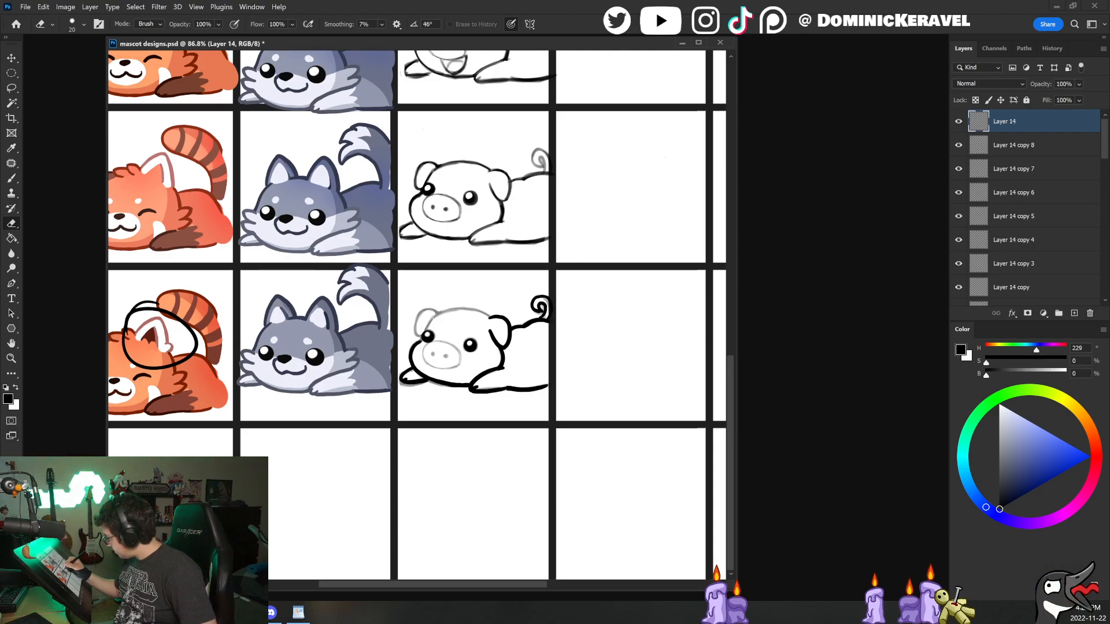
Step: Ink the top outline of the pig's head from the left eye towards the right ear with a 24 px brush
{"action": "key", "text": "b"}
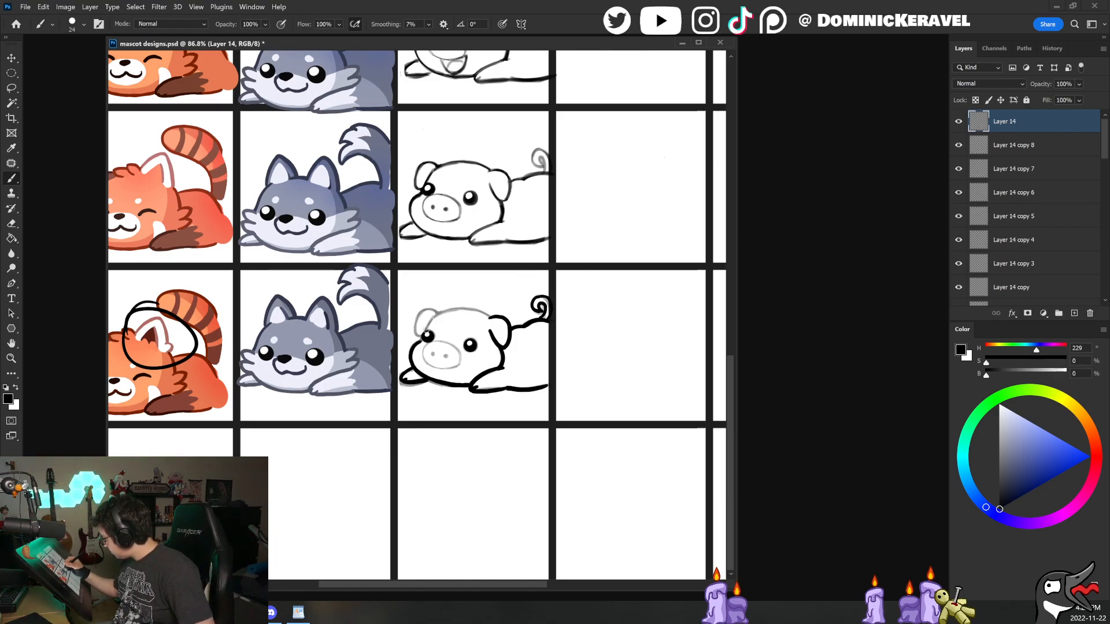
{"action": "left_click_drag", "start_coordinate": [439, 314], "coordinate": [479, 309]}
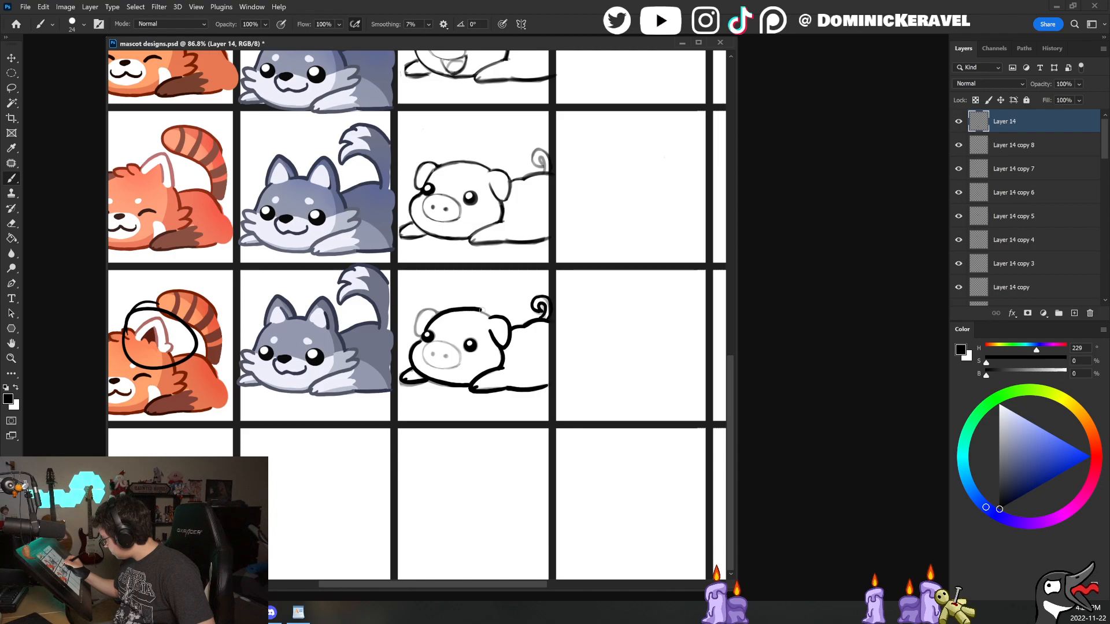
{"action": "key", "text": "e"}
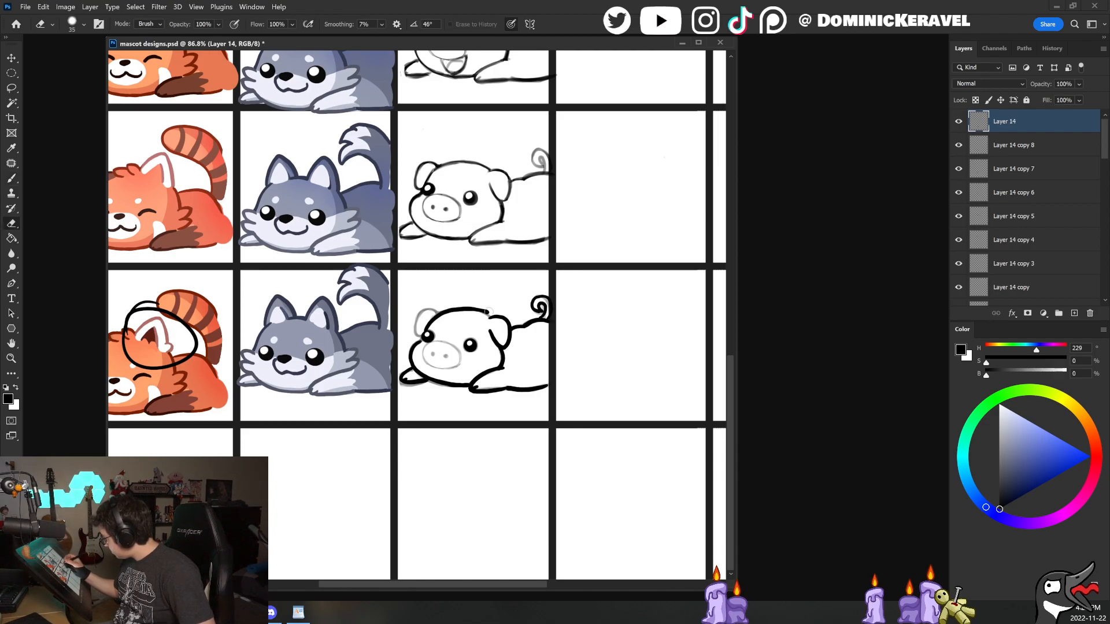
{"action": "key", "text": "b"}
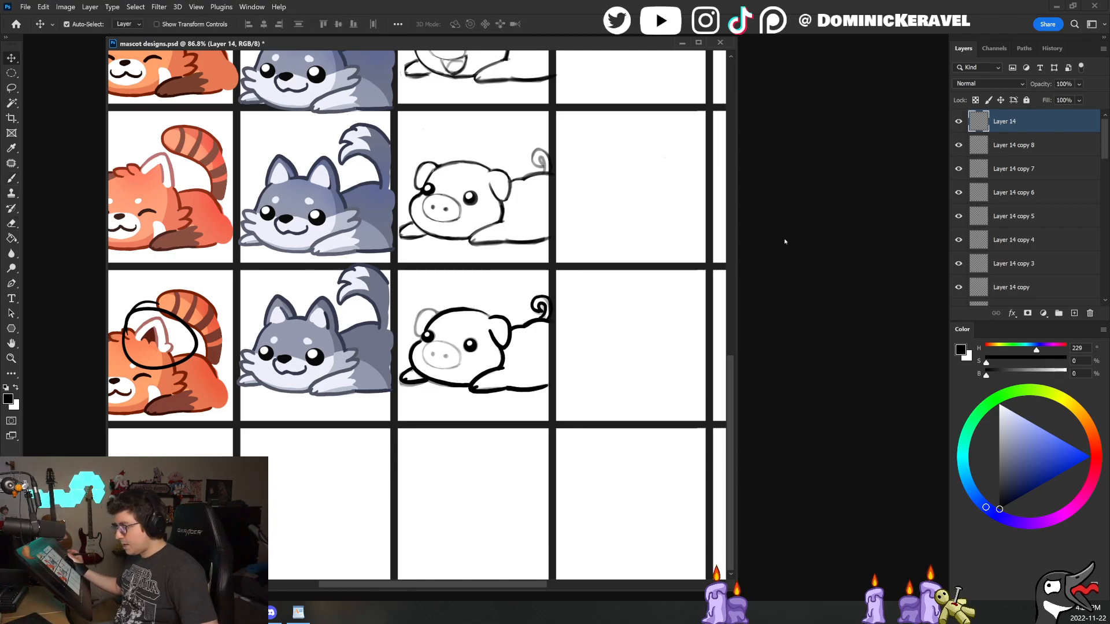
{"action": "left_click_drag", "start_coordinate": [493, 310], "coordinate": [493, 311]}
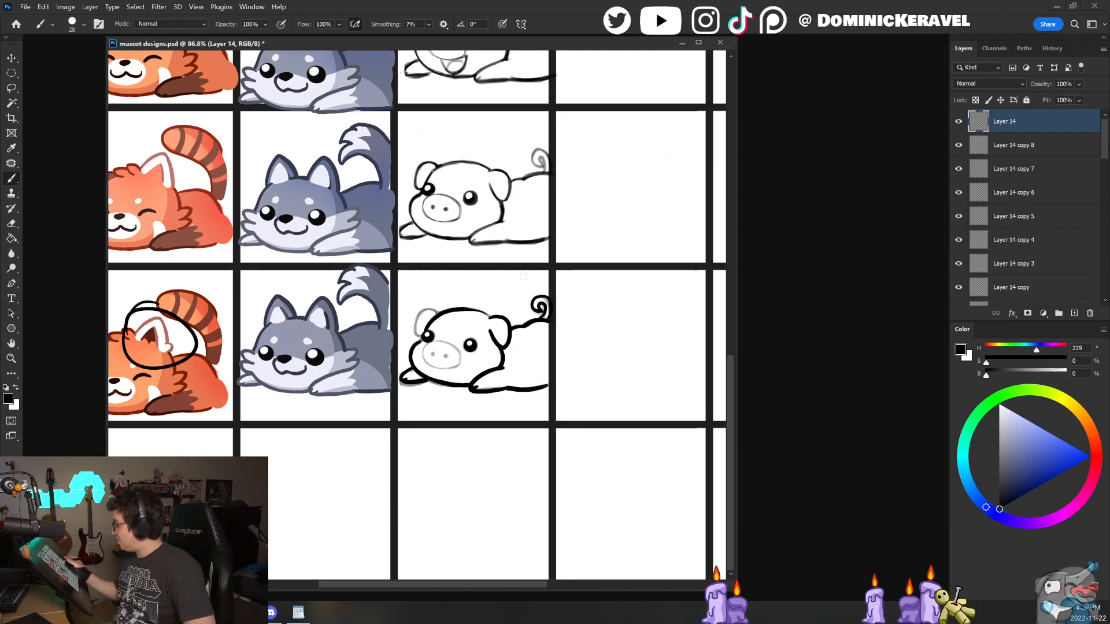
{"action": "key", "text": "v"}
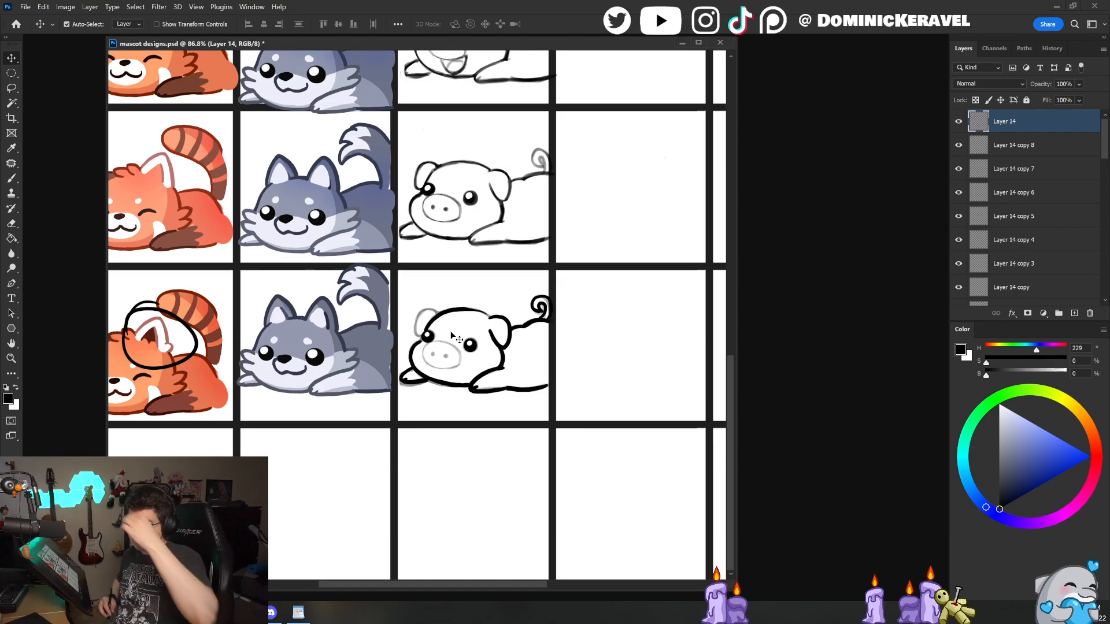
{"action": "key", "text": "b"}
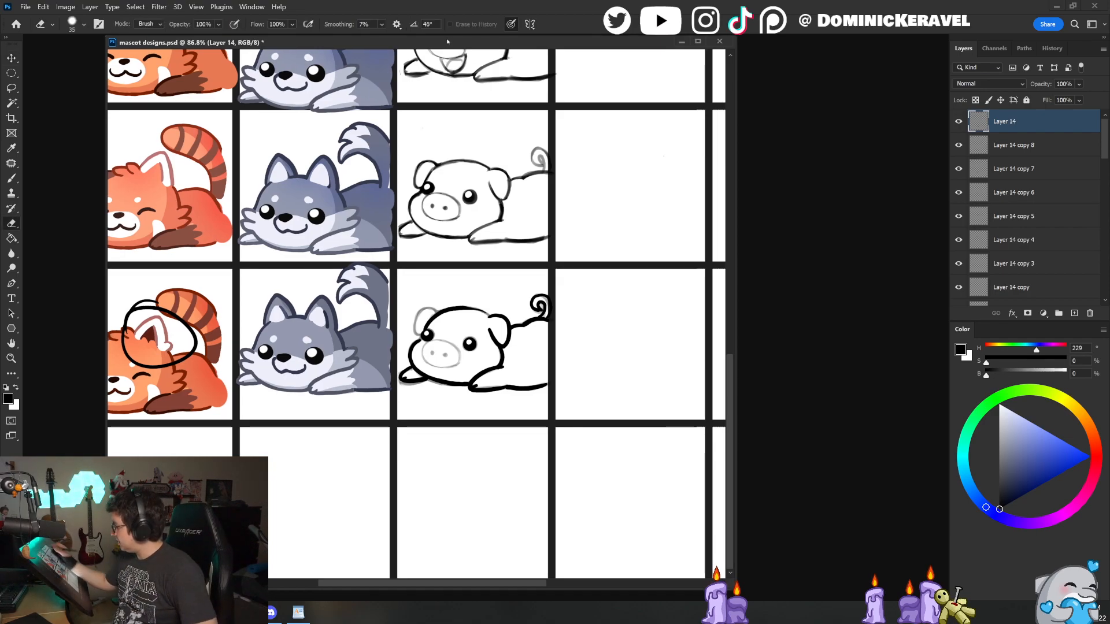
{"action": "mouse_move", "coordinate": [486, 320]}
{"action": "left_mouse_down"}
{"action": "mouse_move", "coordinate": [516, 308]}
{"action": "mouse_move", "coordinate": [435, 307]}
{"action": "mouse_move", "coordinate": [498, 305]}
{"action": "left_mouse_up"}
{"action": "key", "text": "ctrl+z"}
{"action": "key", "text": "ctrl+z"}
{"action": "key", "text": "e"}
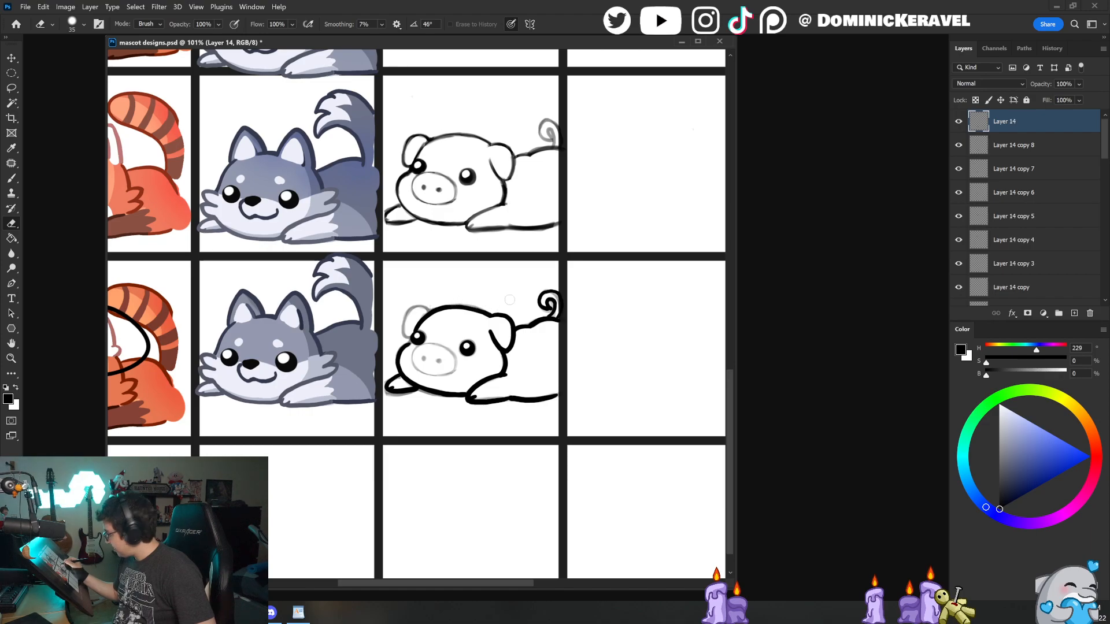
{"action": "key", "text": "v"}
{"action": "left_click", "coordinate": [520, 302]}
{"action": "key", "text": "e"}
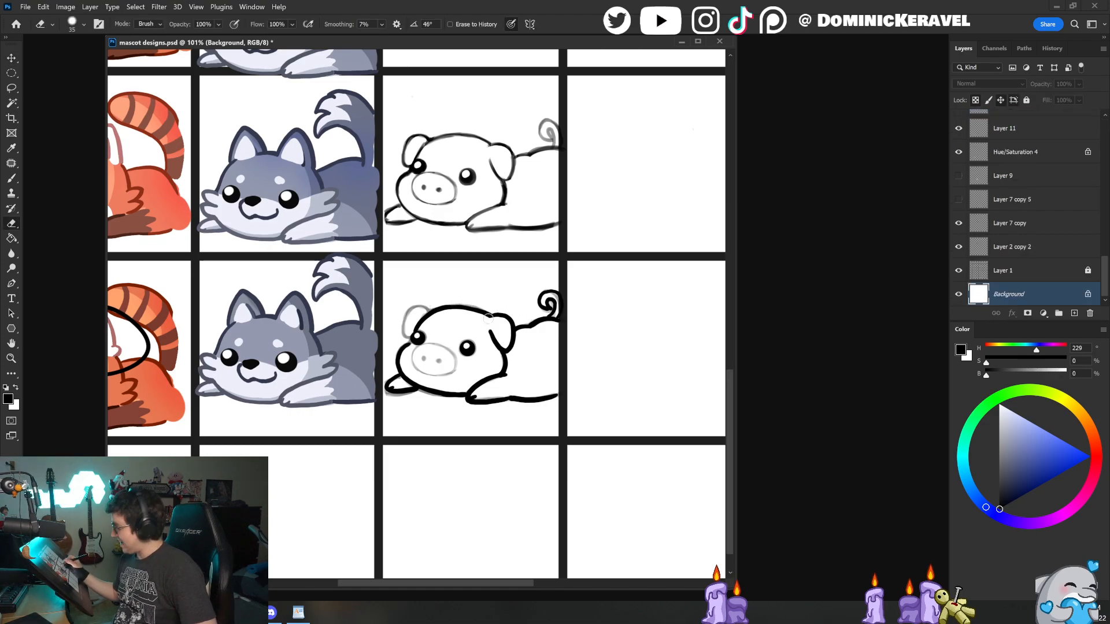
{"action": "key", "text": "v"}
{"action": "key", "text": "e"}
{"action": "key", "text": "v"}
{"action": "key", "text": "e"}
{"action": "key", "text": "b"}
{"action": "key", "text": "v"}
{"action": "left_click", "coordinate": [495, 317]}
{"action": "key", "text": "b"}
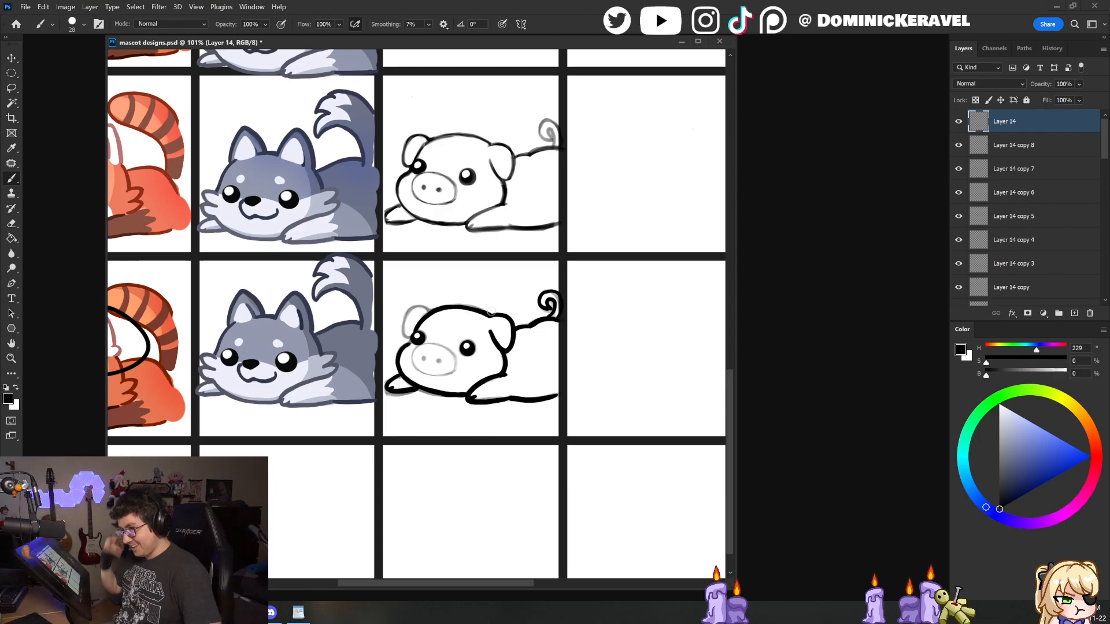
Step: Erase the head's top outline near the right ear and redraw that stretch with a 28 px brush
{"action": "key", "text": "v"}
{"action": "key", "text": "e"}
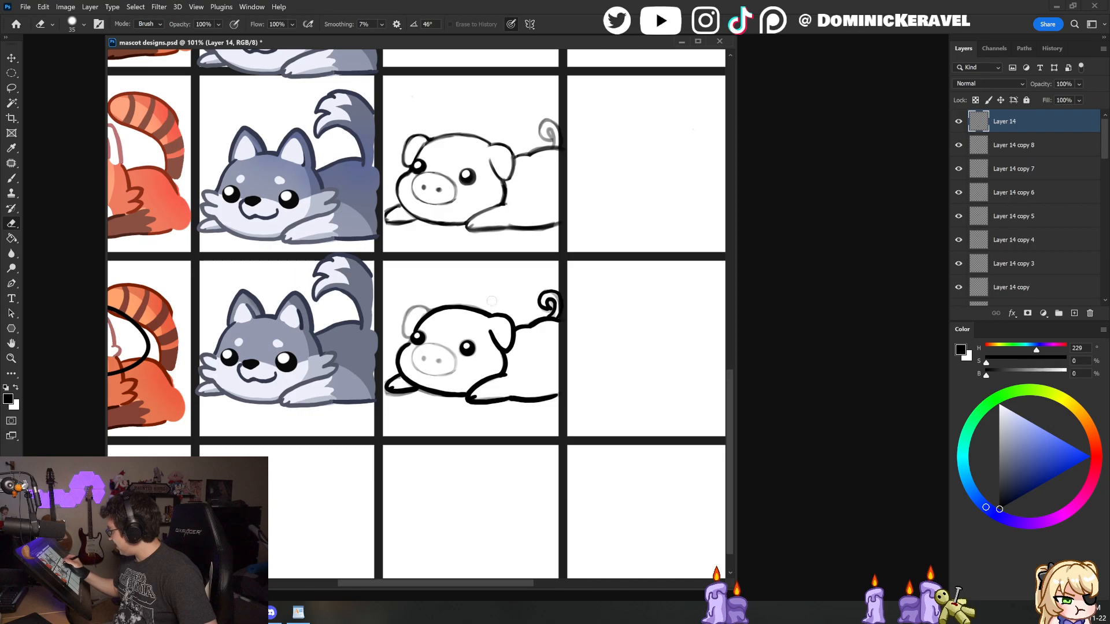
{"action": "left_click_drag", "start_coordinate": [463, 305], "coordinate": [487, 310]}
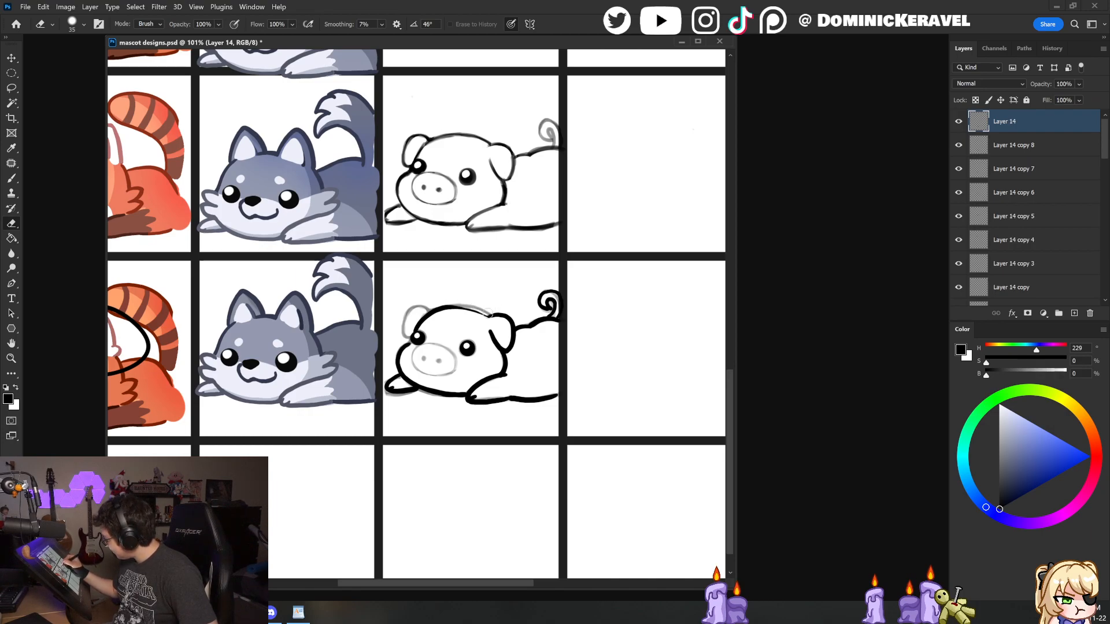
{"action": "key", "text": "b"}
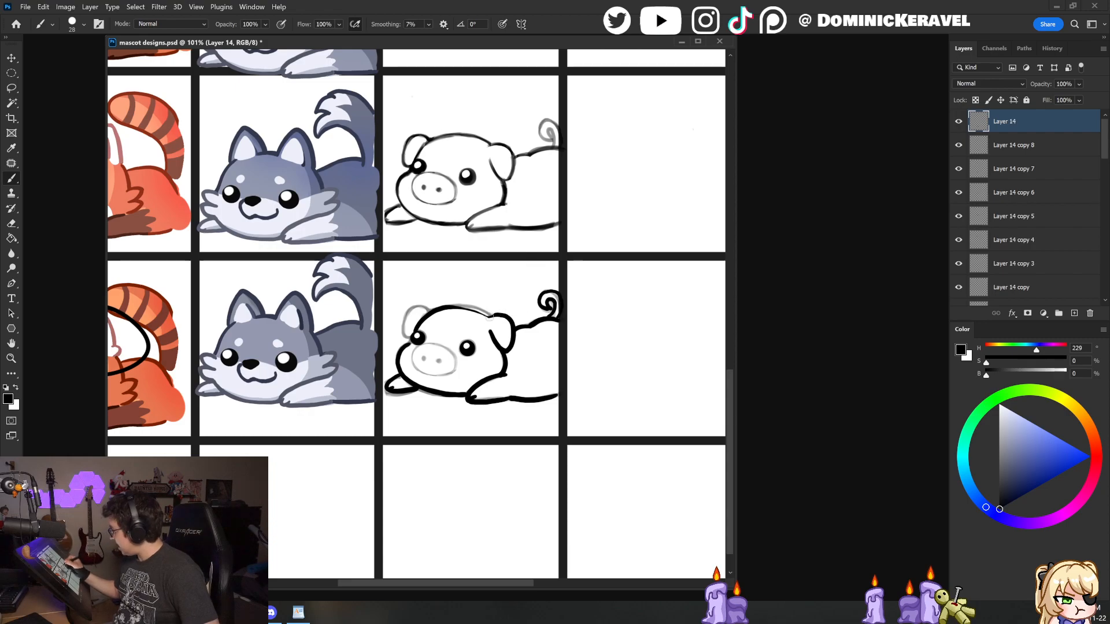
{"action": "key", "text": "e"}
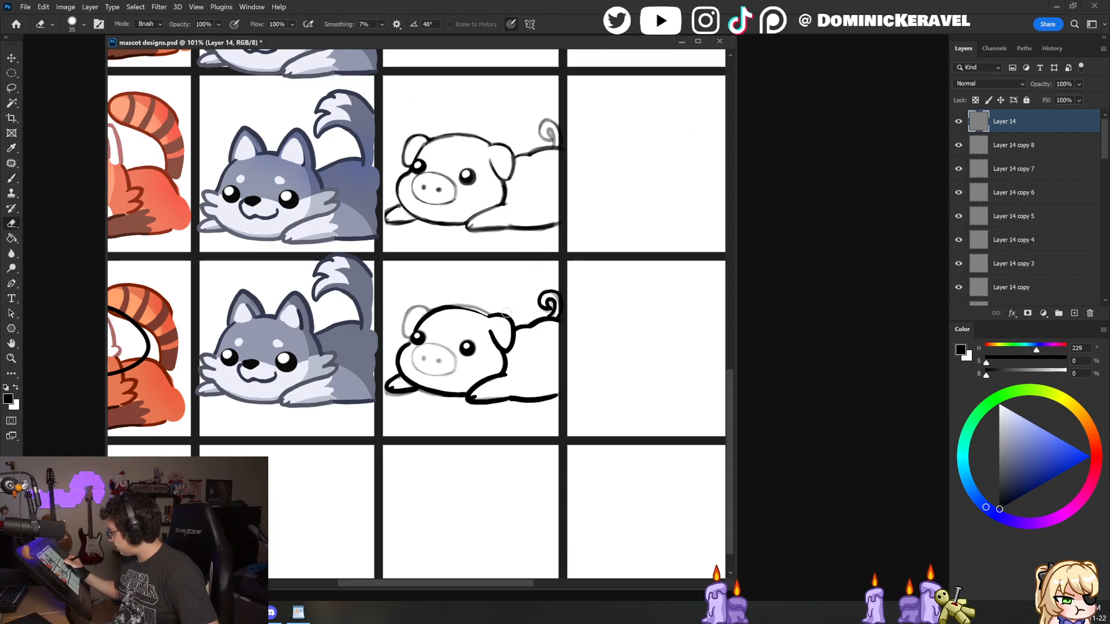
{"action": "key", "text": "b"}
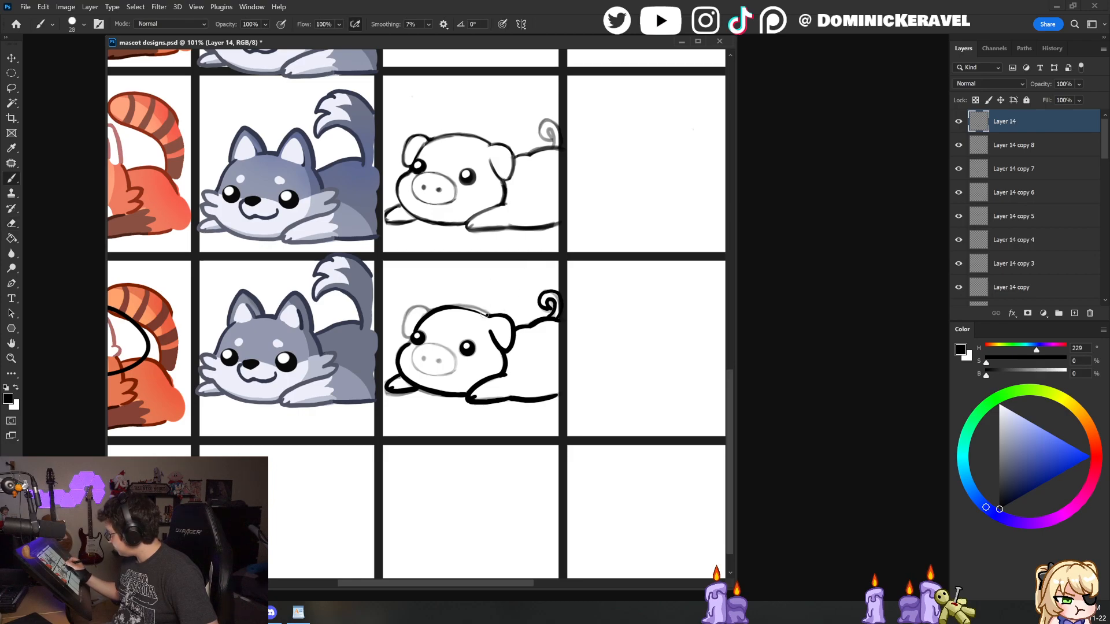
{"action": "left_click_drag", "start_coordinate": [487, 316], "coordinate": [457, 307]}
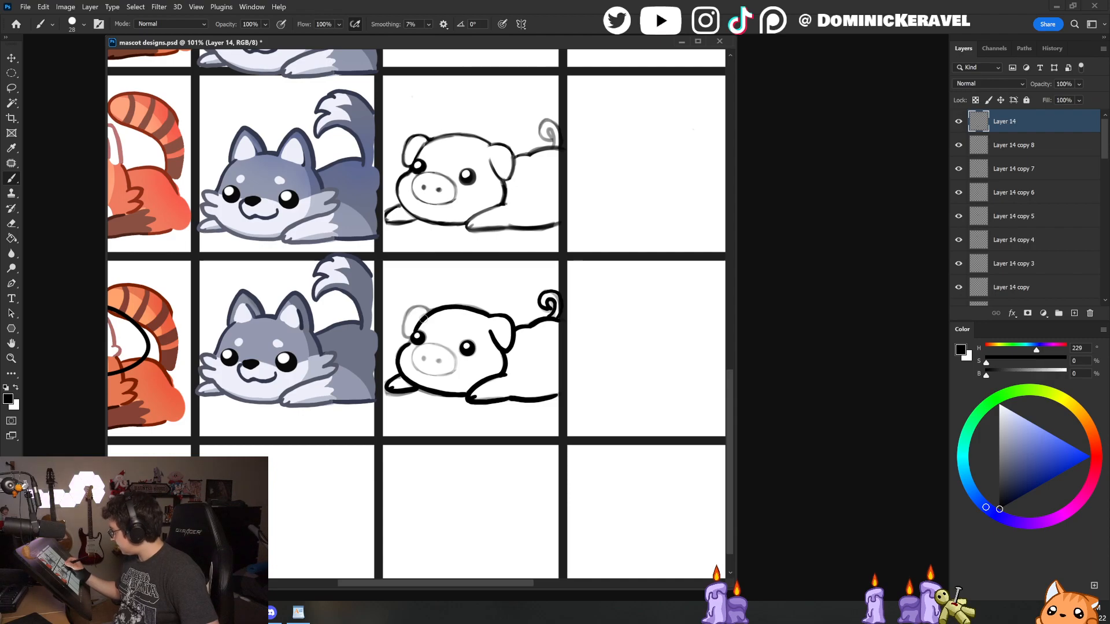
Step: Ink the outline of the pig's left ear from the top of the head down to the left eye
{"action": "key", "text": "v"}
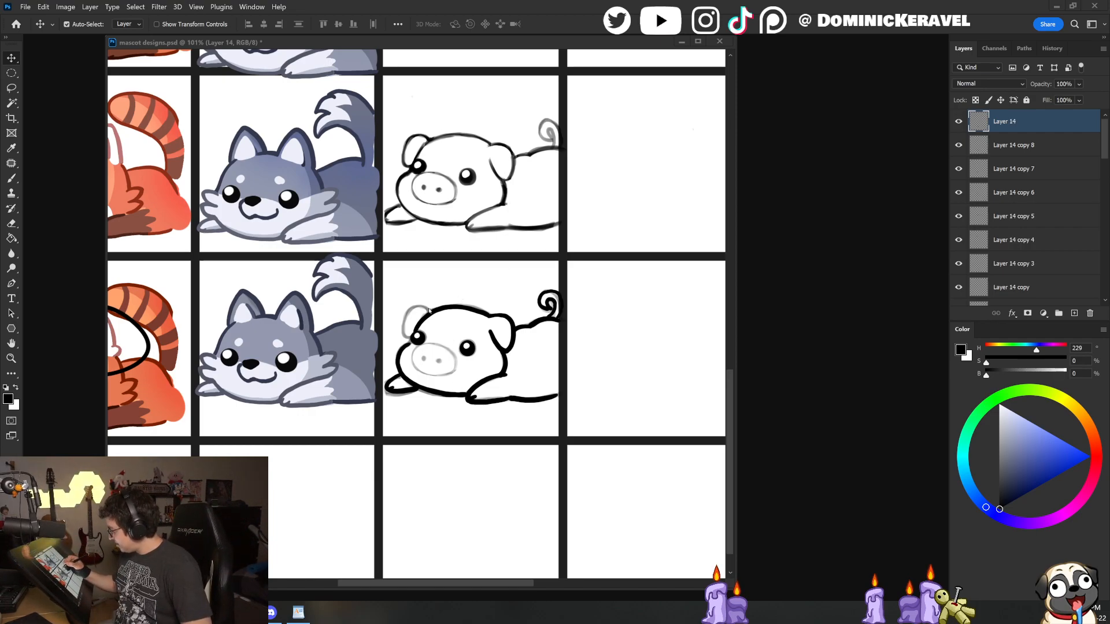
{"action": "key", "text": "b"}
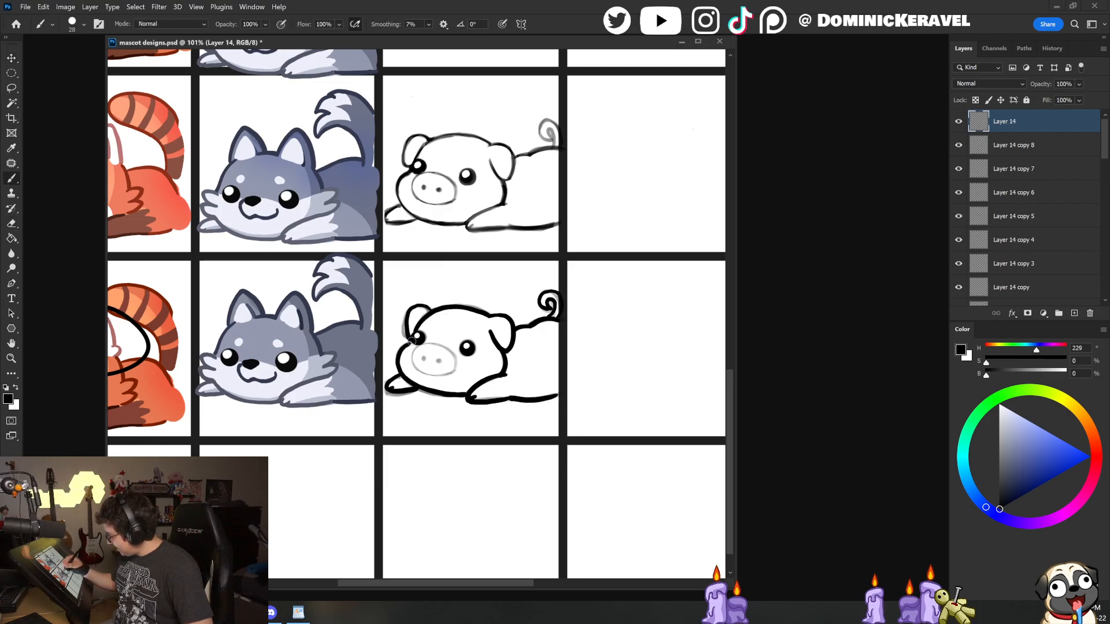
{"action": "mouse_move", "coordinate": [430, 311]}
{"action": "left_mouse_down"}
{"action": "mouse_move", "coordinate": [404, 320]}
{"action": "mouse_move", "coordinate": [415, 340]}
{"action": "left_mouse_up"}
{"action": "key", "text": "ctrl+z"}
{"action": "key", "text": "v"}
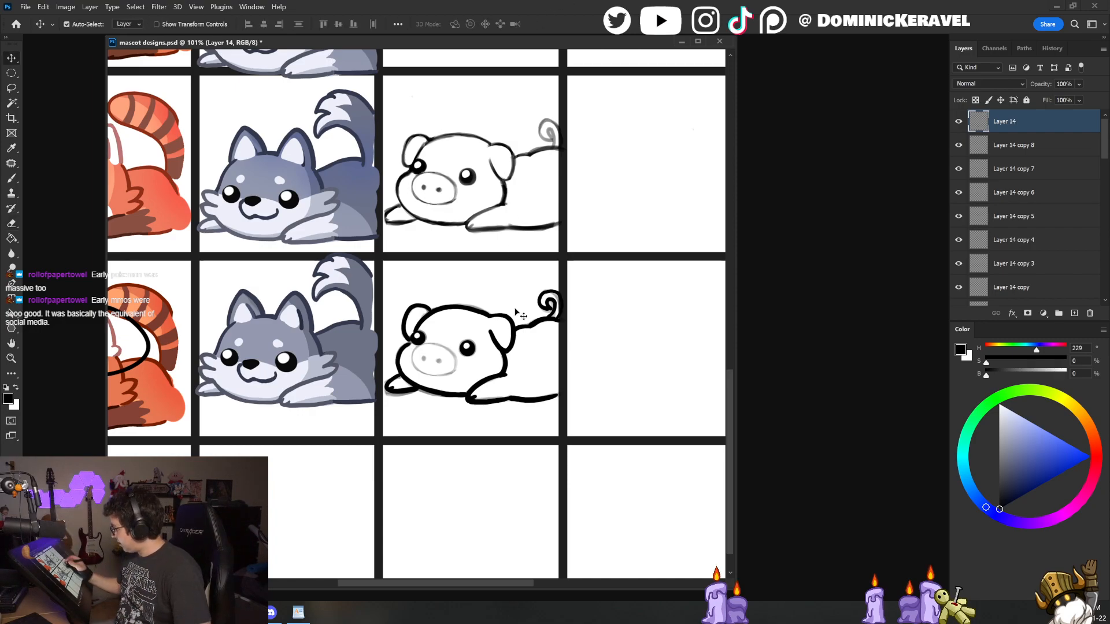
Step: Trim the lower edge of the pig's chin line beside the front leg with a 12 px eraser
{"action": "scroll", "coordinate": [488, 377], "scroll_direction": "up", "scroll_amount": 5}
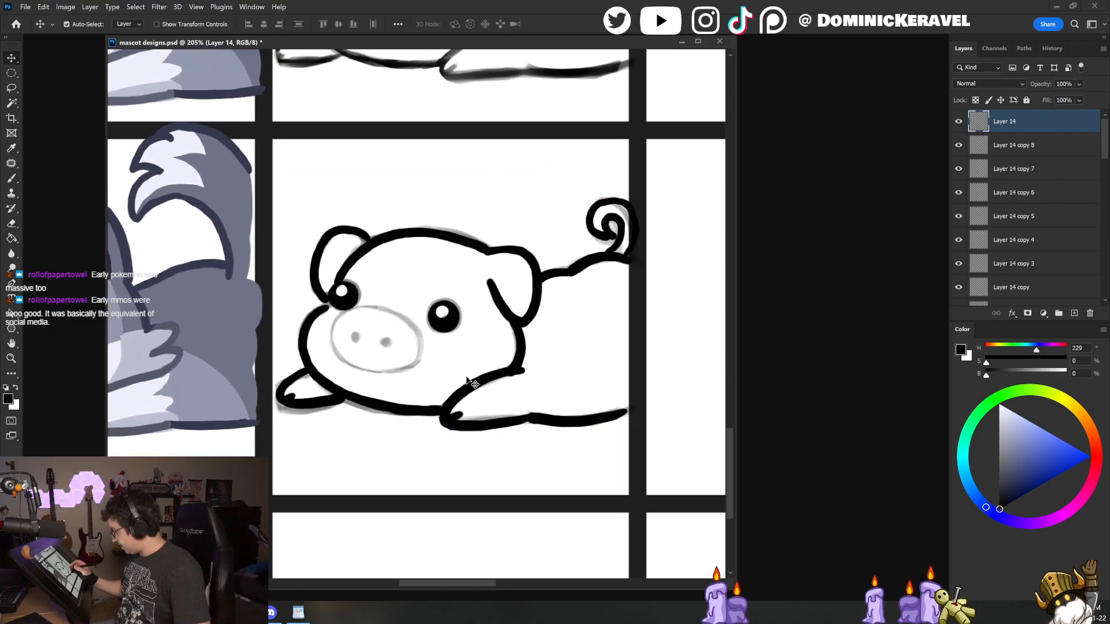
{"action": "key", "text": "e"}
{"action": "mouse_move", "coordinate": [446, 404]}
{"action": "left_mouse_down"}
{"action": "mouse_move", "coordinate": [520, 364]}
{"action": "mouse_move", "coordinate": [398, 411]}
{"action": "mouse_move", "coordinate": [421, 385]}
{"action": "mouse_move", "coordinate": [432, 395]}
{"action": "left_mouse_up"}
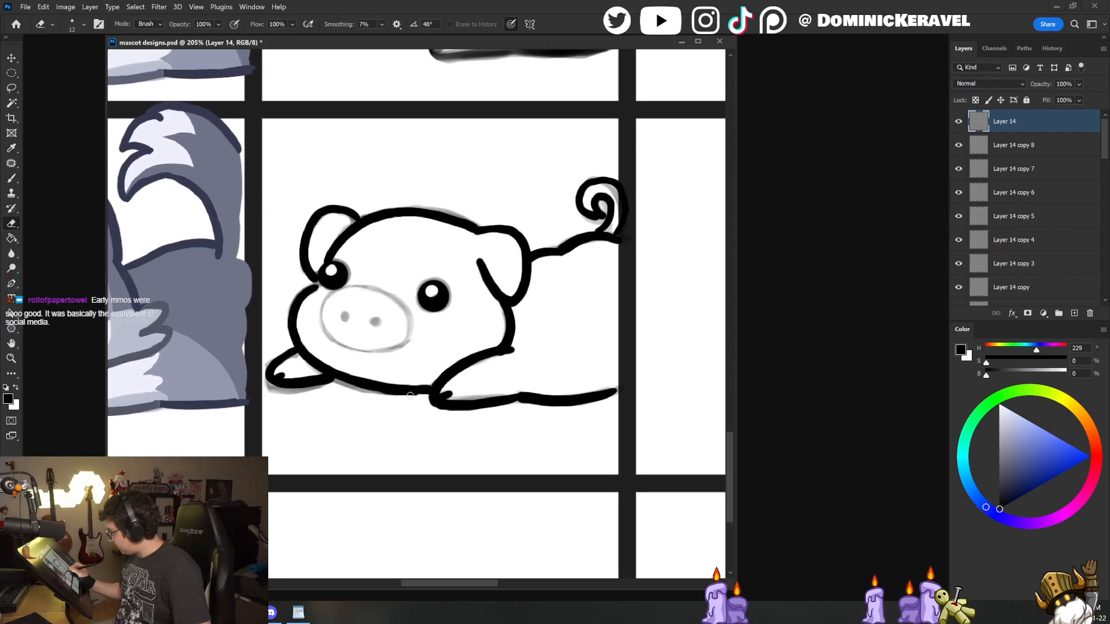
{"action": "right_click", "coordinate": [385, 395]}
{"action": "left_click", "coordinate": [375, 394]}
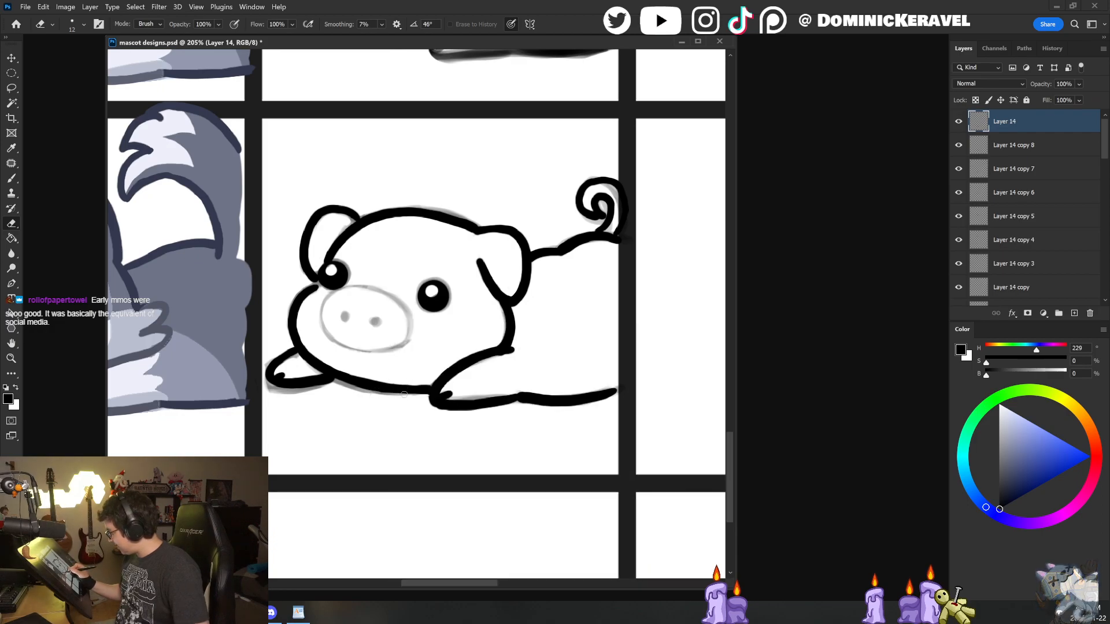
{"action": "mouse_move", "coordinate": [347, 387]}
{"action": "left_mouse_down"}
{"action": "mouse_move", "coordinate": [405, 396]}
{"action": "mouse_move", "coordinate": [395, 398]}
{"action": "left_mouse_up"}
{"action": "key", "text": "ctrl+z"}
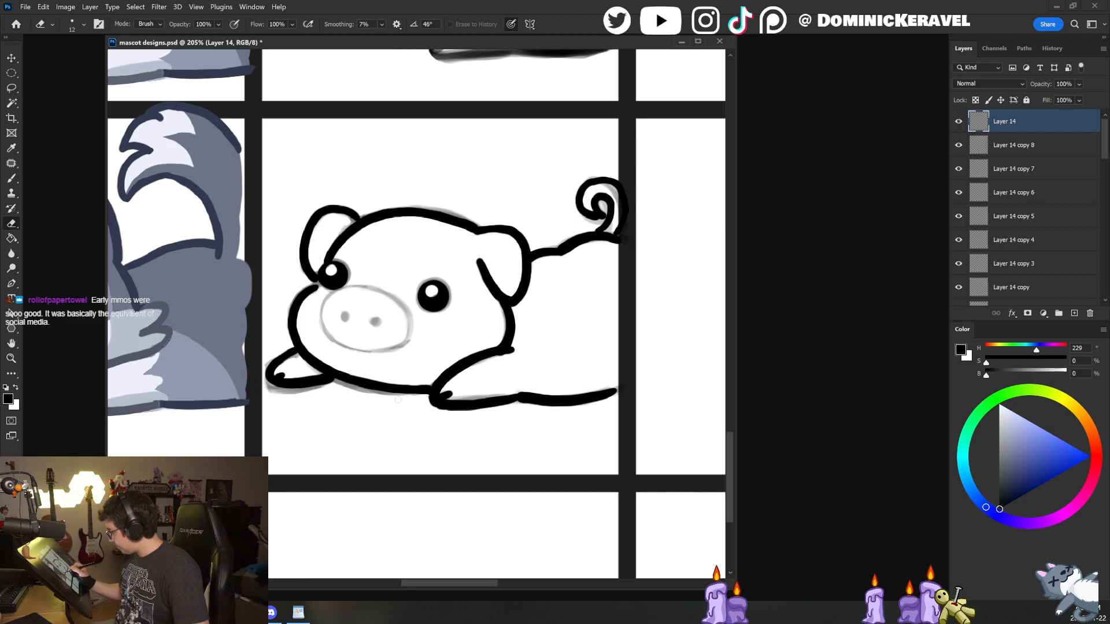
{"action": "key", "text": "b"}
{"action": "key", "text": "v"}
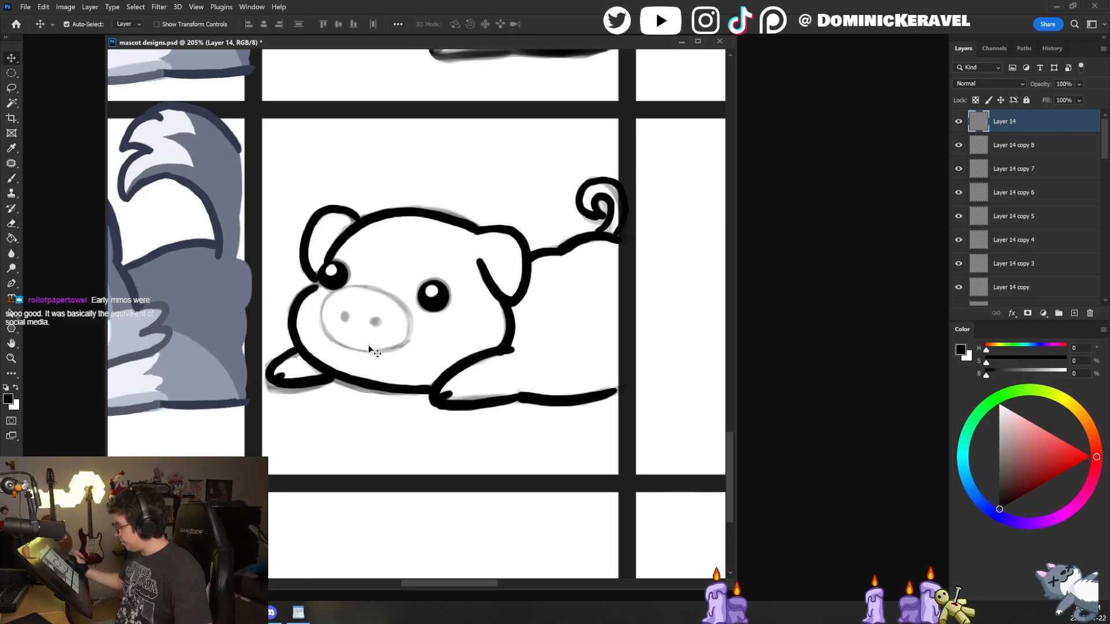
Step: Touch up the line art around the chin and both front paws with a 16 px brush and a 12 px eraser
{"action": "key", "text": "b"}
{"action": "left_click_drag", "start_coordinate": [297, 323], "coordinate": [292, 324], "text": "alt"}
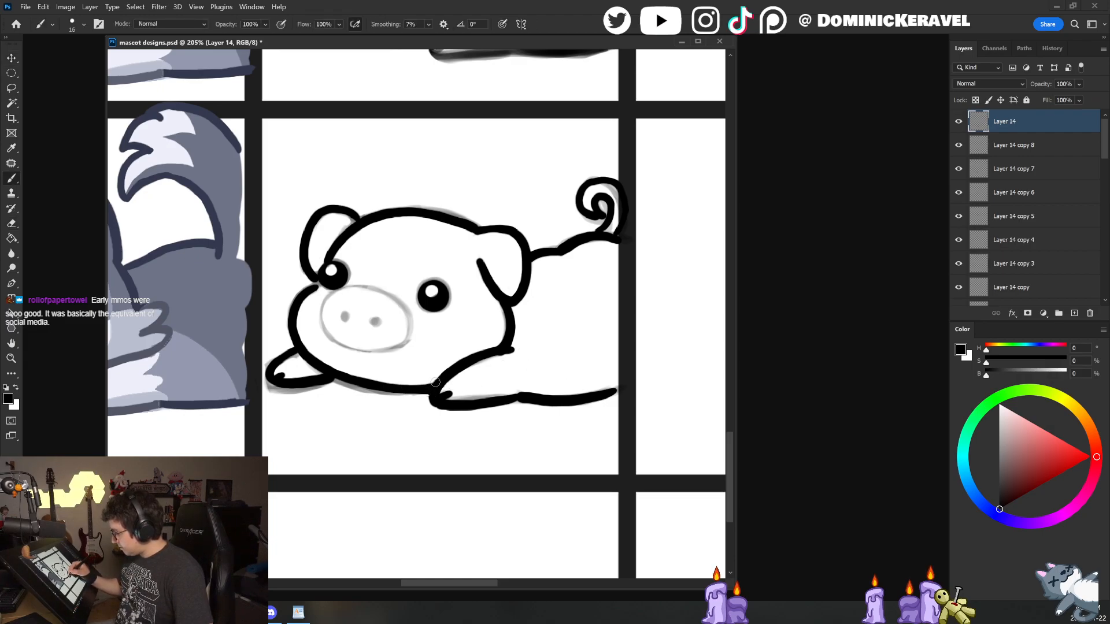
{"action": "key", "text": "e"}
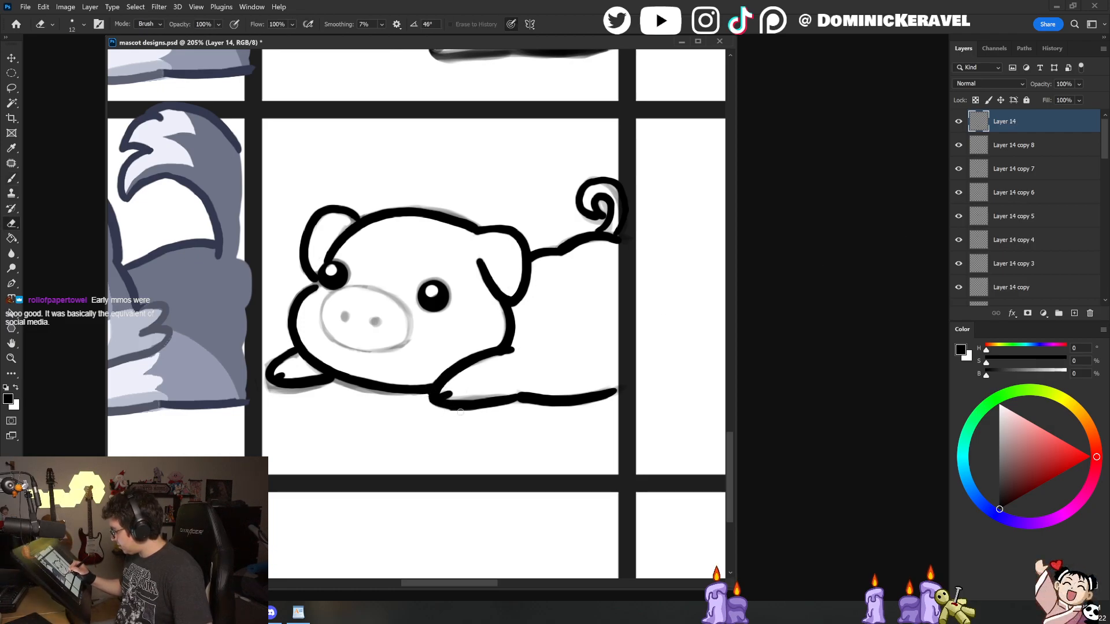
{"action": "key", "text": "b"}
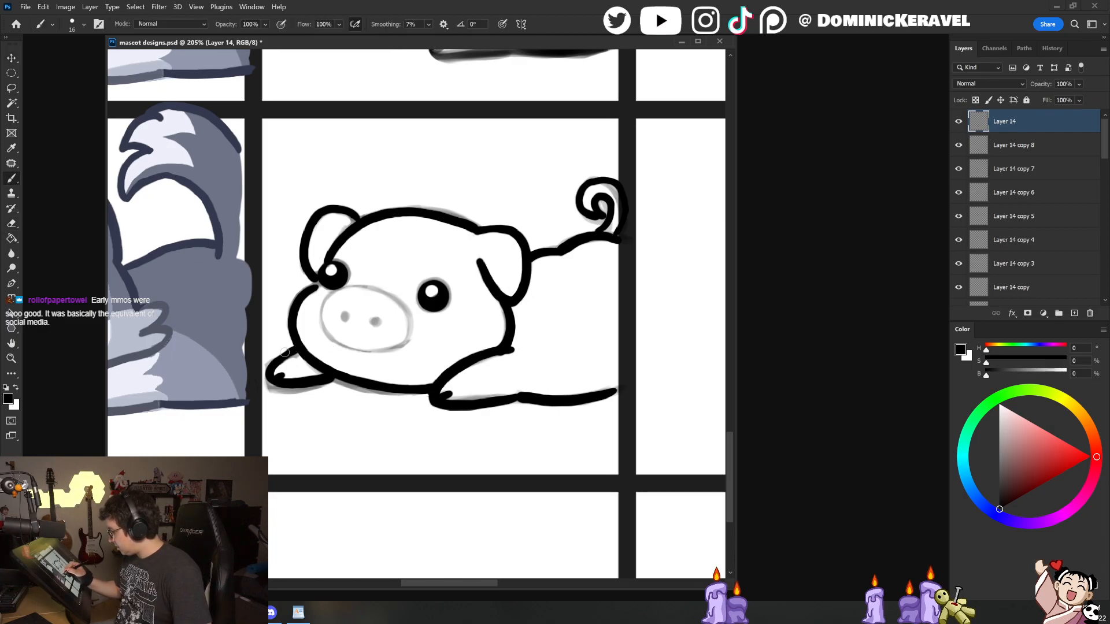
{"action": "key", "text": "e"}
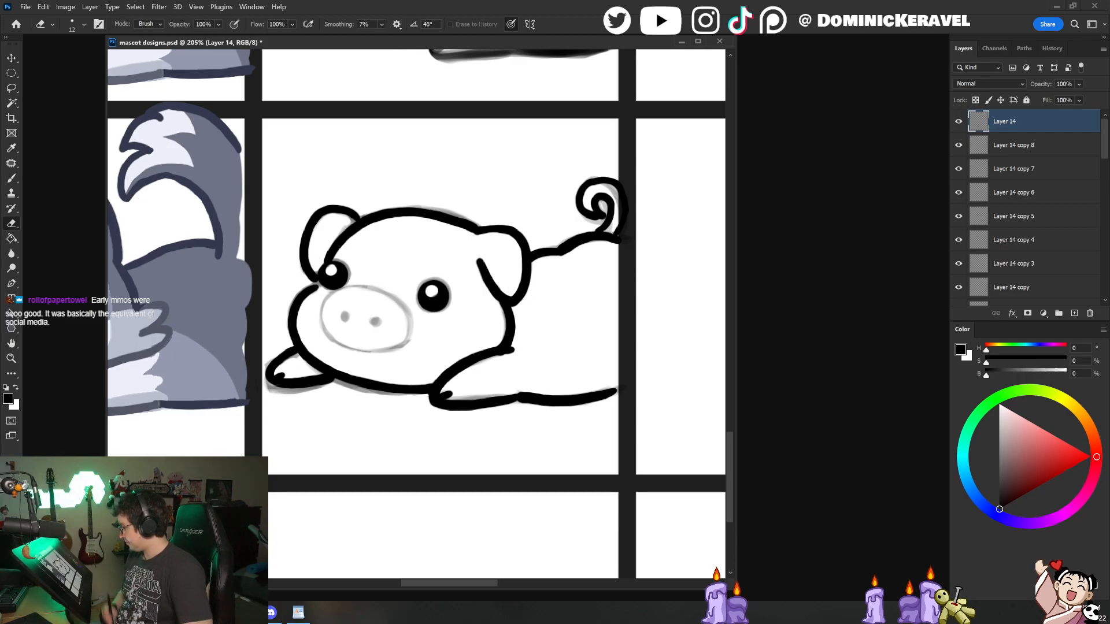
{"action": "key", "text": "v"}
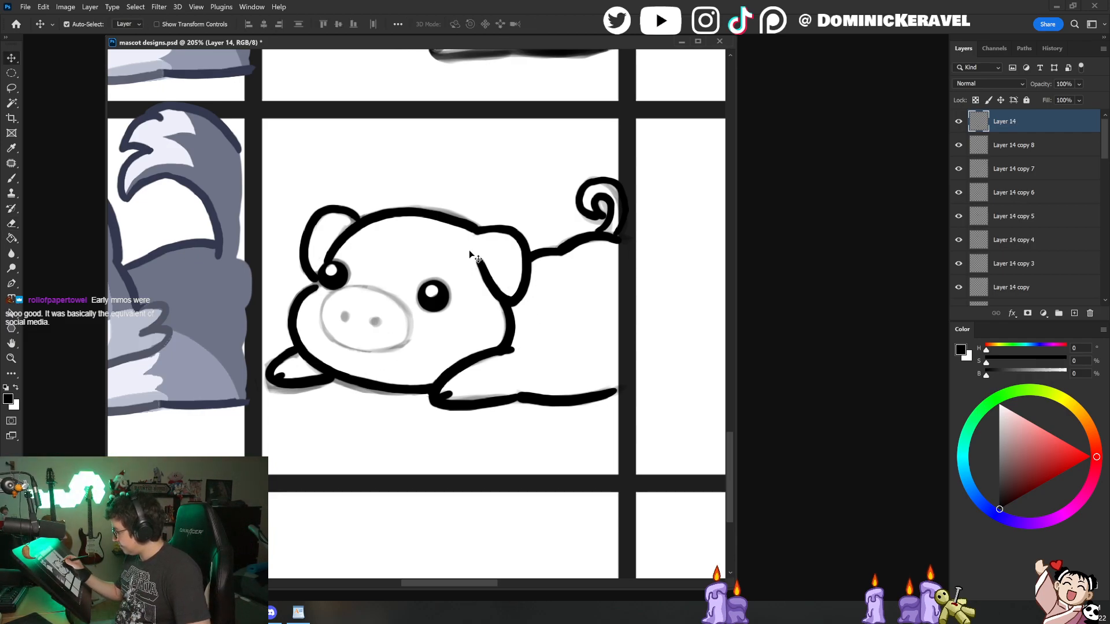
Step: Ink the oval outline of the pig's snout over the sketch with a 16 px brush
{"action": "key", "text": "b"}
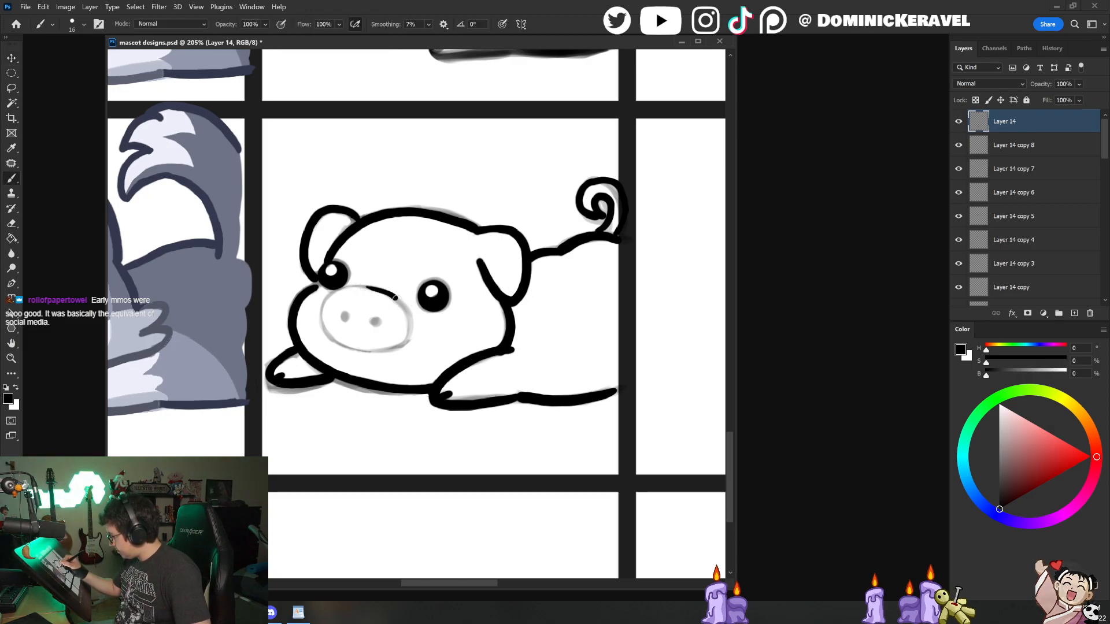
{"action": "mouse_move", "coordinate": [371, 287]}
{"action": "left_mouse_down"}
{"action": "mouse_move", "coordinate": [409, 316]}
{"action": "mouse_move", "coordinate": [404, 341]}
{"action": "left_mouse_up"}
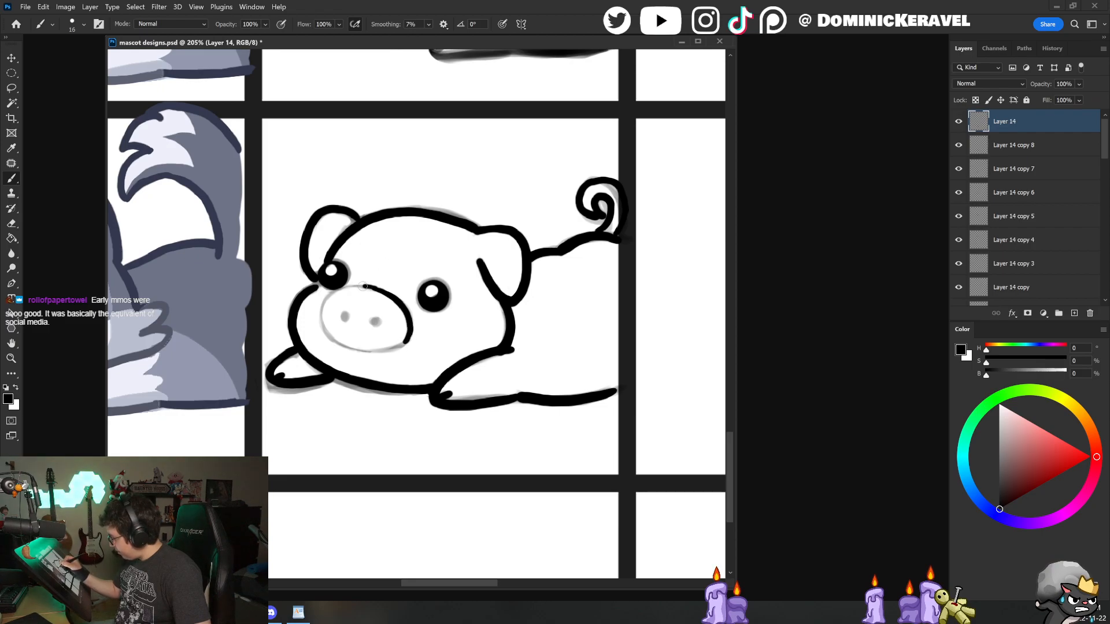
{"action": "mouse_move", "coordinate": [374, 288]}
{"action": "left_mouse_down"}
{"action": "mouse_move", "coordinate": [330, 296]}
{"action": "mouse_move", "coordinate": [322, 320]}
{"action": "mouse_move", "coordinate": [332, 340]}
{"action": "mouse_move", "coordinate": [372, 287]}
{"action": "mouse_move", "coordinate": [324, 301]}
{"action": "left_mouse_up"}
{"action": "key", "text": "ctrl+z"}
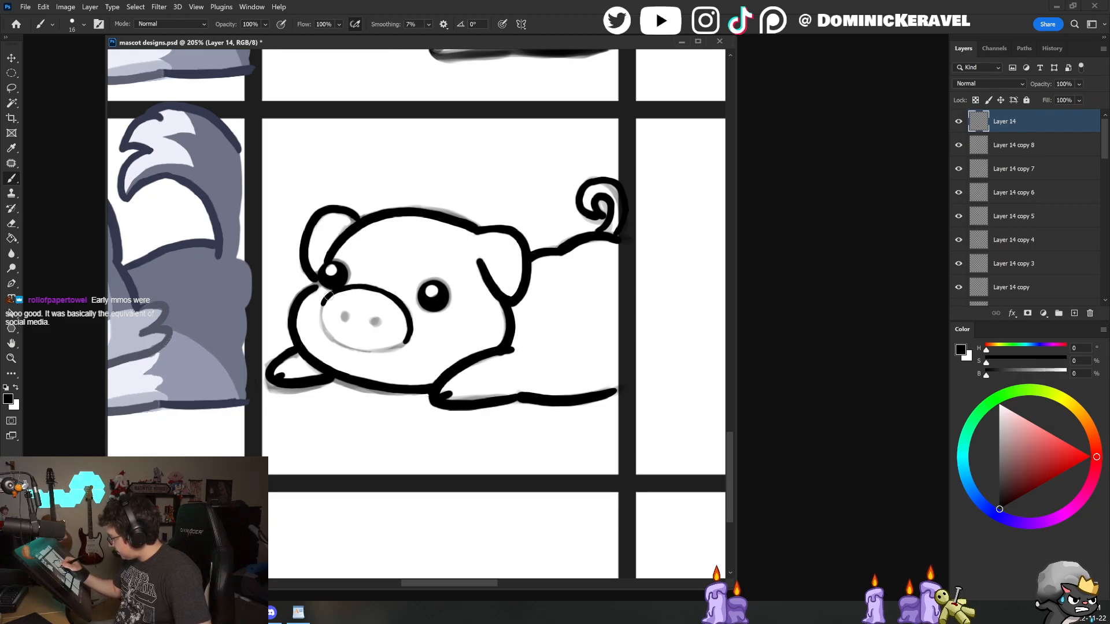
{"action": "mouse_move", "coordinate": [323, 301]}
{"action": "left_mouse_down"}
{"action": "mouse_move", "coordinate": [322, 328]}
{"action": "mouse_move", "coordinate": [329, 295]}
{"action": "mouse_move", "coordinate": [341, 348]}
{"action": "left_mouse_up"}
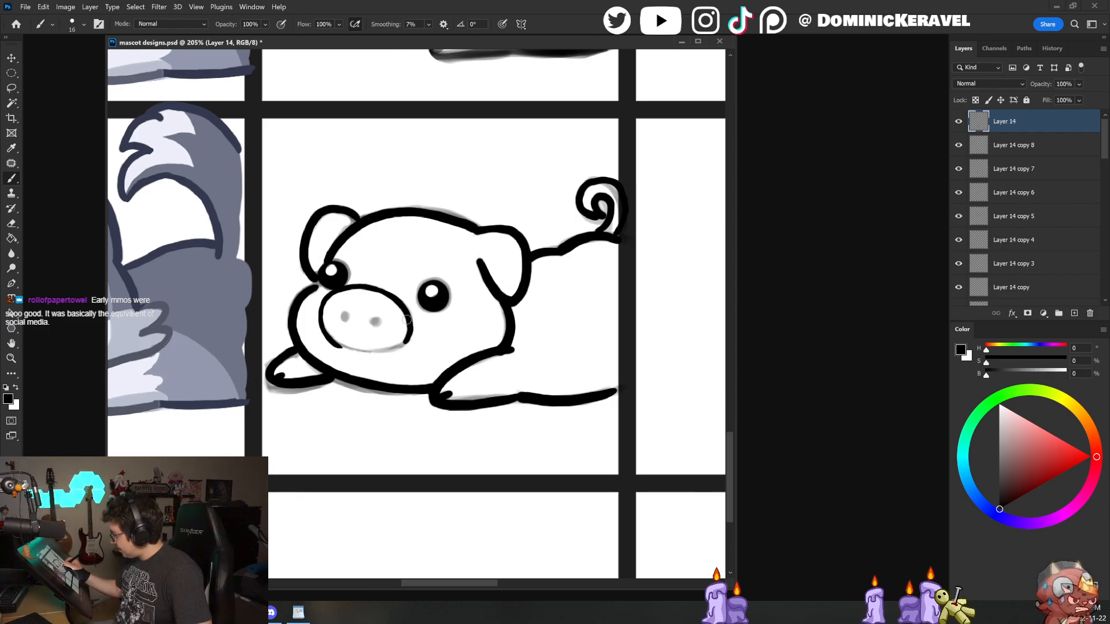
{"action": "mouse_move", "coordinate": [333, 342]}
{"action": "left_mouse_down"}
{"action": "mouse_move", "coordinate": [360, 350]}
{"action": "mouse_move", "coordinate": [332, 338]}
{"action": "mouse_move", "coordinate": [378, 352]}
{"action": "mouse_move", "coordinate": [327, 333]}
{"action": "mouse_move", "coordinate": [384, 354]}
{"action": "mouse_move", "coordinate": [410, 331]}
{"action": "mouse_move", "coordinate": [399, 346]}
{"action": "mouse_move", "coordinate": [329, 335]}
{"action": "mouse_move", "coordinate": [403, 342]}
{"action": "left_mouse_up"}
{"action": "key", "text": "ctrl+z"}
{"action": "key", "text": "ctrl+z"}
{"action": "key", "text": "ctrl+z"}
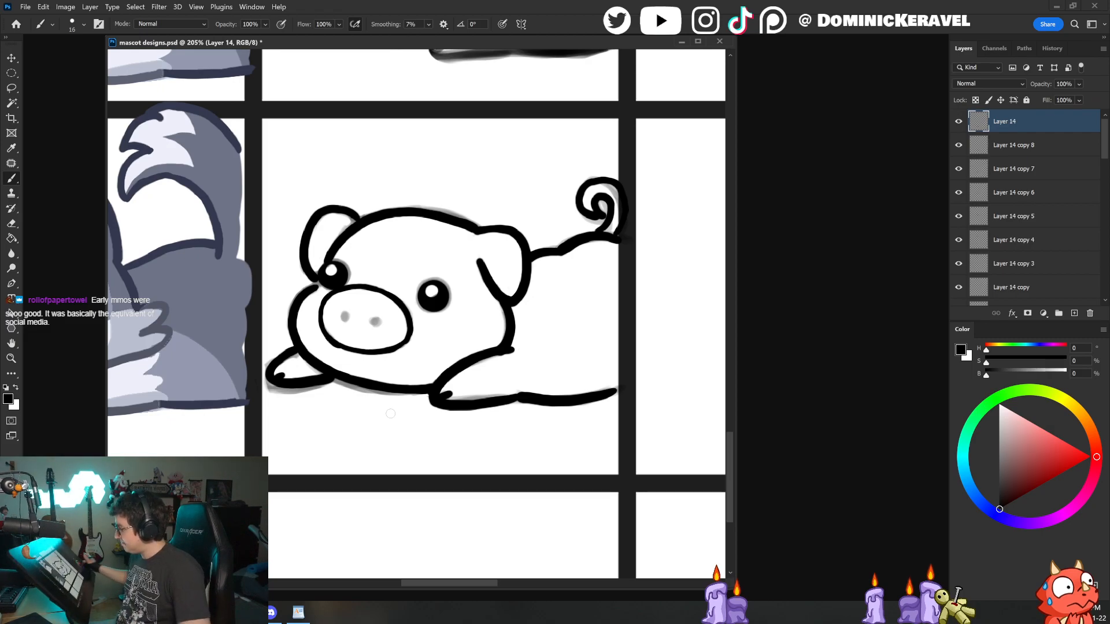
Step: Even out the left and lower edges of the snout outline, alternating a 12 px eraser and a 16 px brush
{"action": "key", "text": "e"}
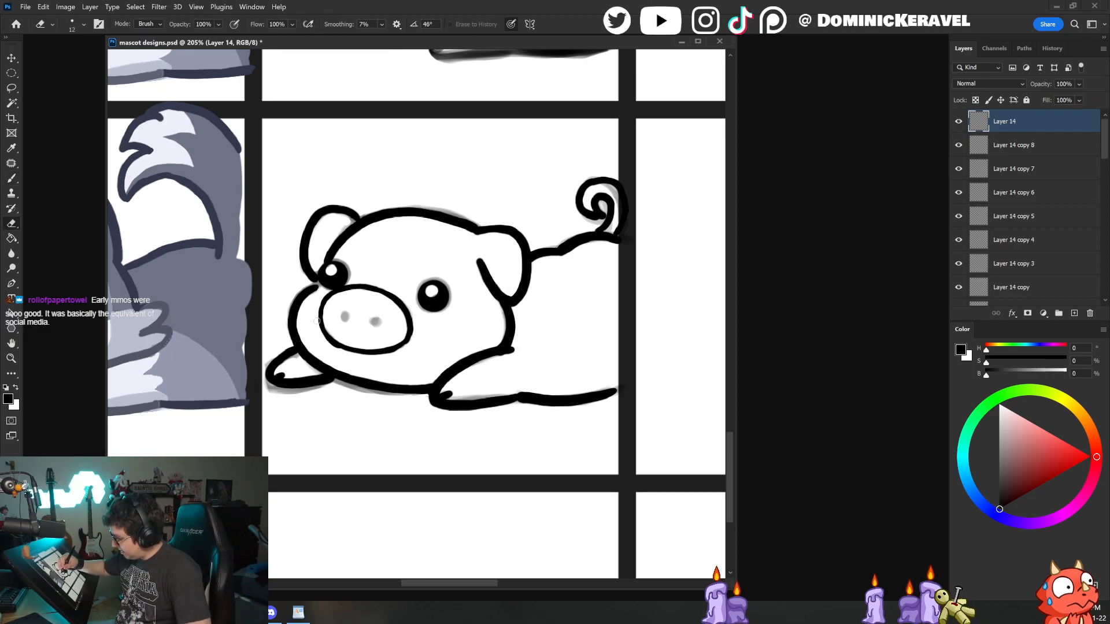
{"action": "key", "text": "b"}
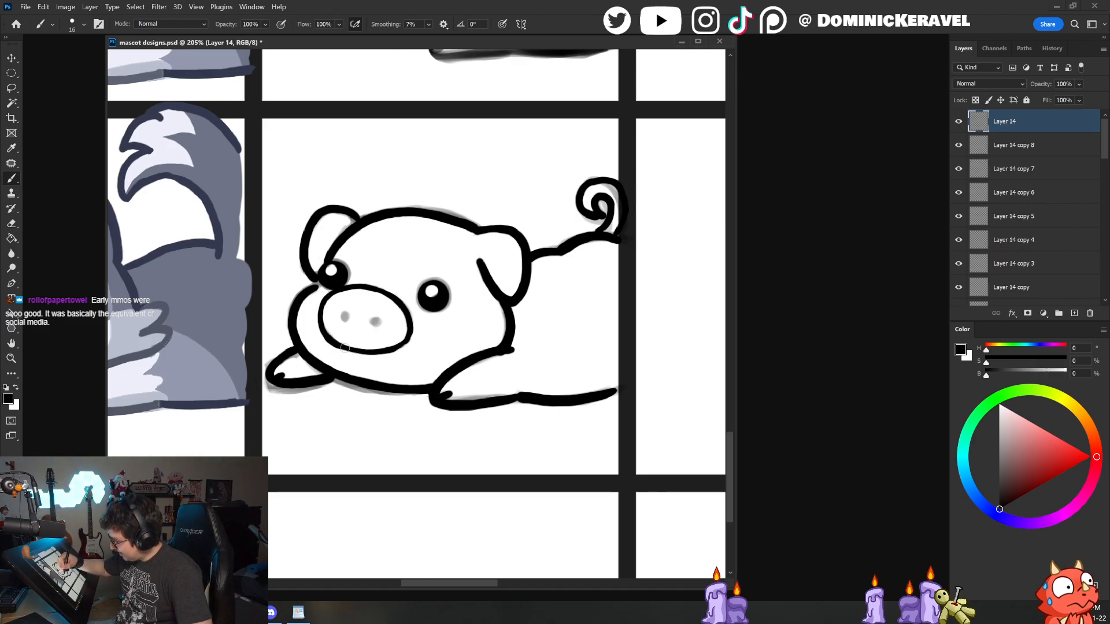
{"action": "left_click_drag", "start_coordinate": [321, 307], "coordinate": [347, 350]}
{"action": "key", "text": "e"}
{"action": "key", "text": "b"}
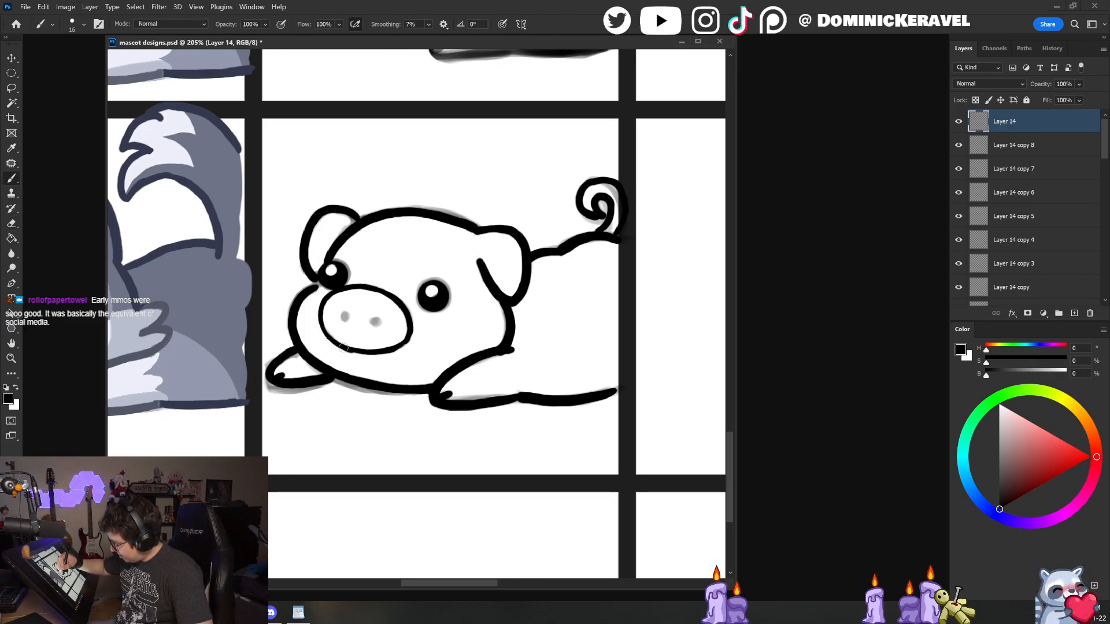
{"action": "key", "text": "e"}
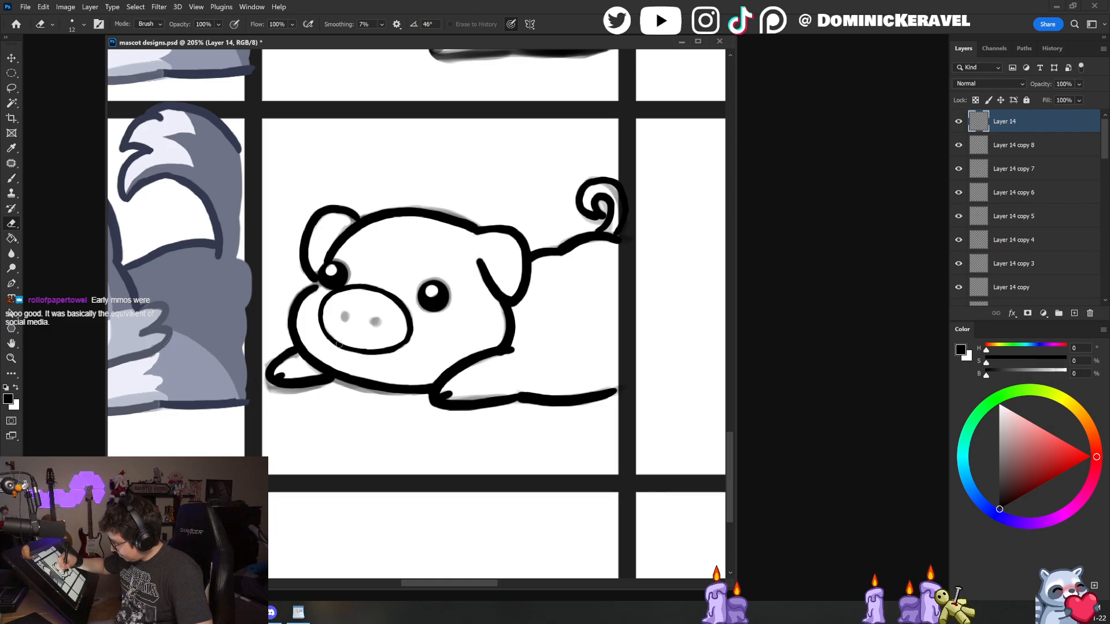
{"action": "key", "text": "b"}
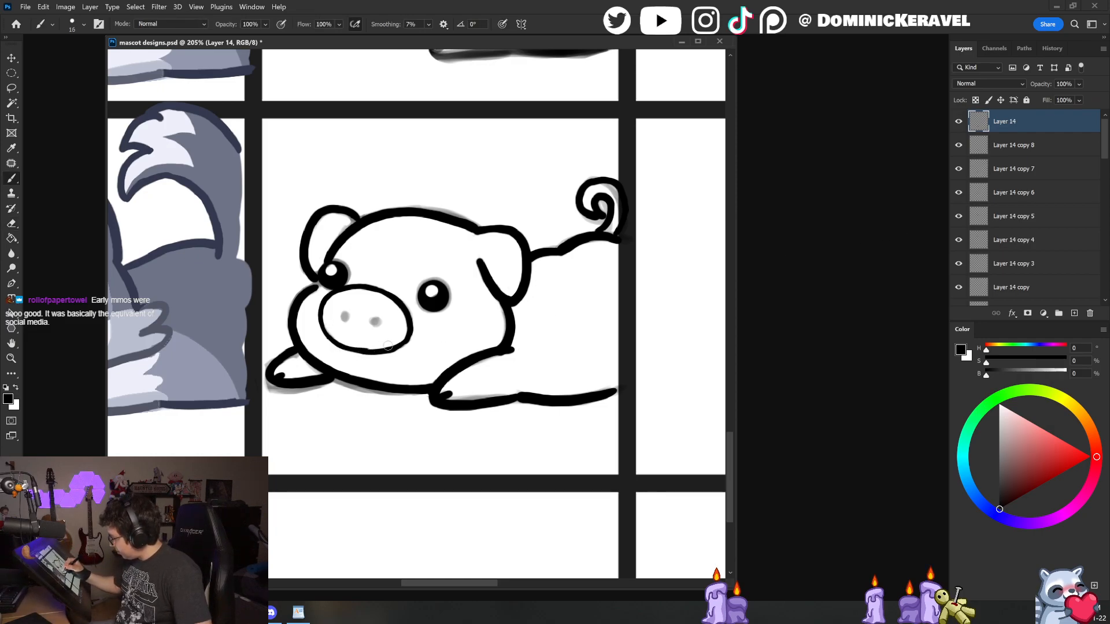
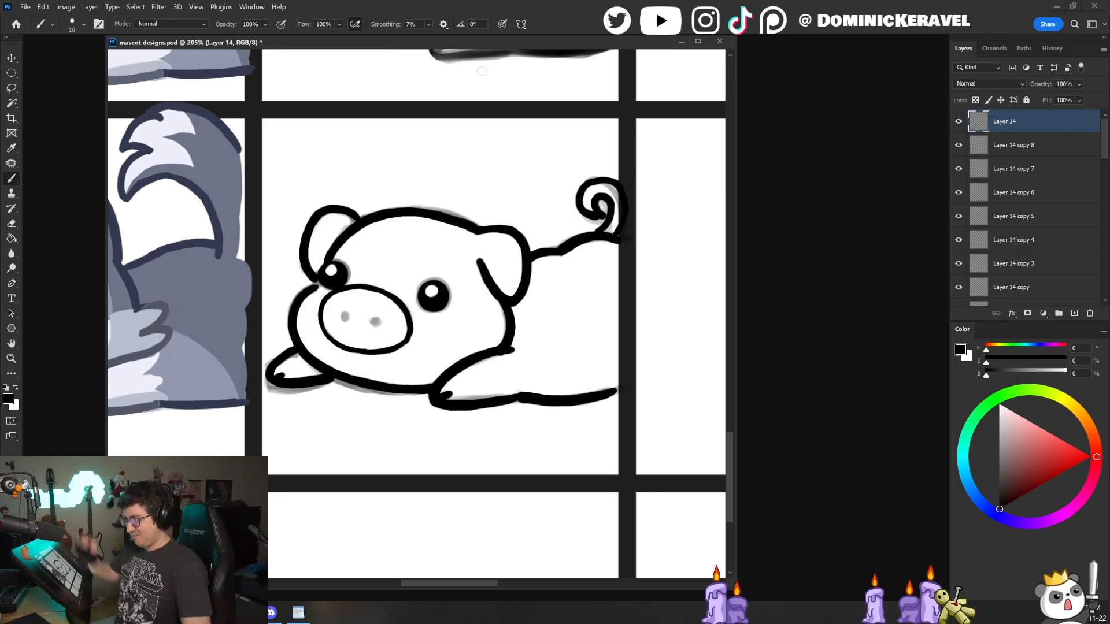
Step: Reposition the document window and ink the two nostrils as solid black dots inside the snout
{"action": "left_click_drag", "start_coordinate": [457, 42], "coordinate": [427, 65]}
{"action": "key", "text": "v"}
{"action": "key", "text": "e"}
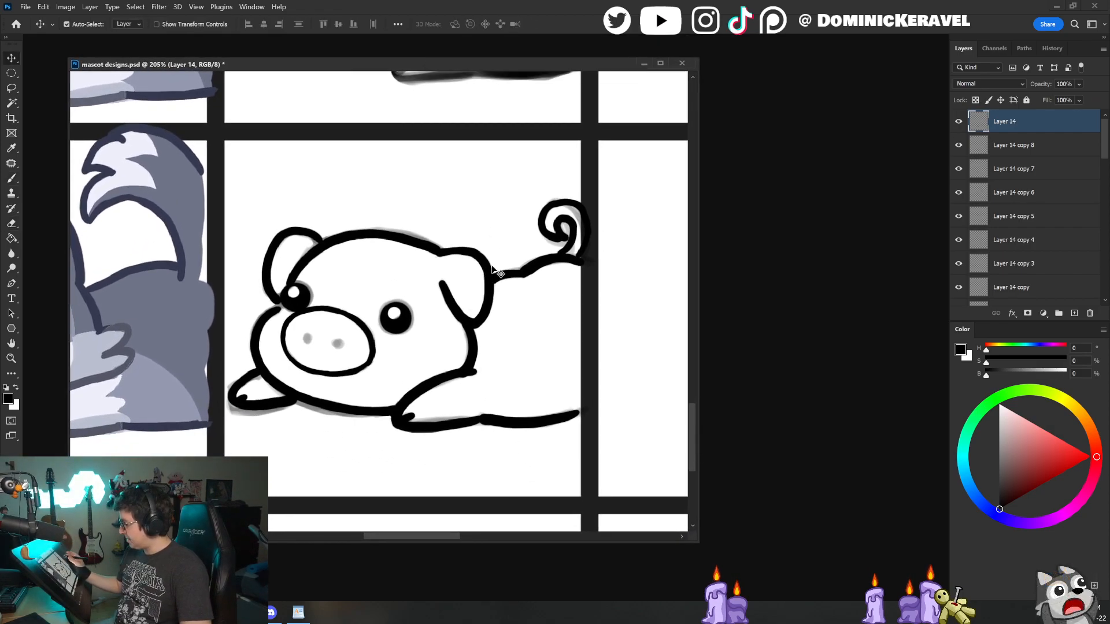
{"action": "key", "text": "v"}
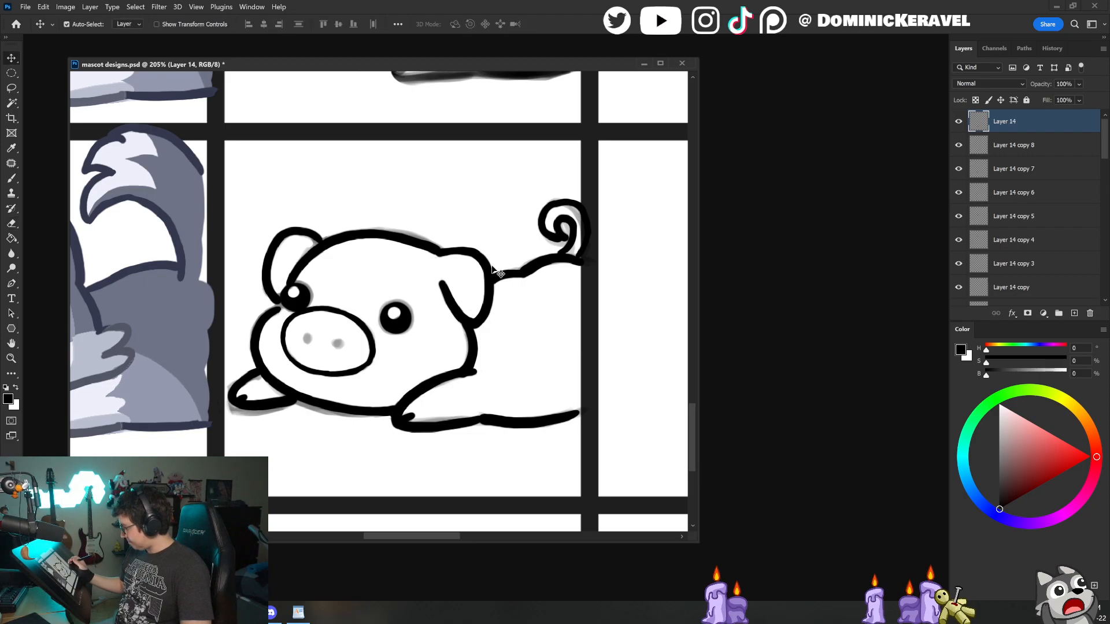
{"action": "key", "text": "b"}
{"action": "left_click_drag", "start_coordinate": [337, 342], "coordinate": [339, 345]}
{"action": "key", "text": "v"}
{"action": "key", "text": "ctrl+z"}
{"action": "key", "text": "b"}
{"action": "key", "text": "v"}
{"action": "key", "text": "b"}
{"action": "left_click", "coordinate": [338, 343]}
{"action": "left_click_drag", "start_coordinate": [338, 344], "coordinate": [309, 340]}
{"action": "key", "text": "ctrl+z"}
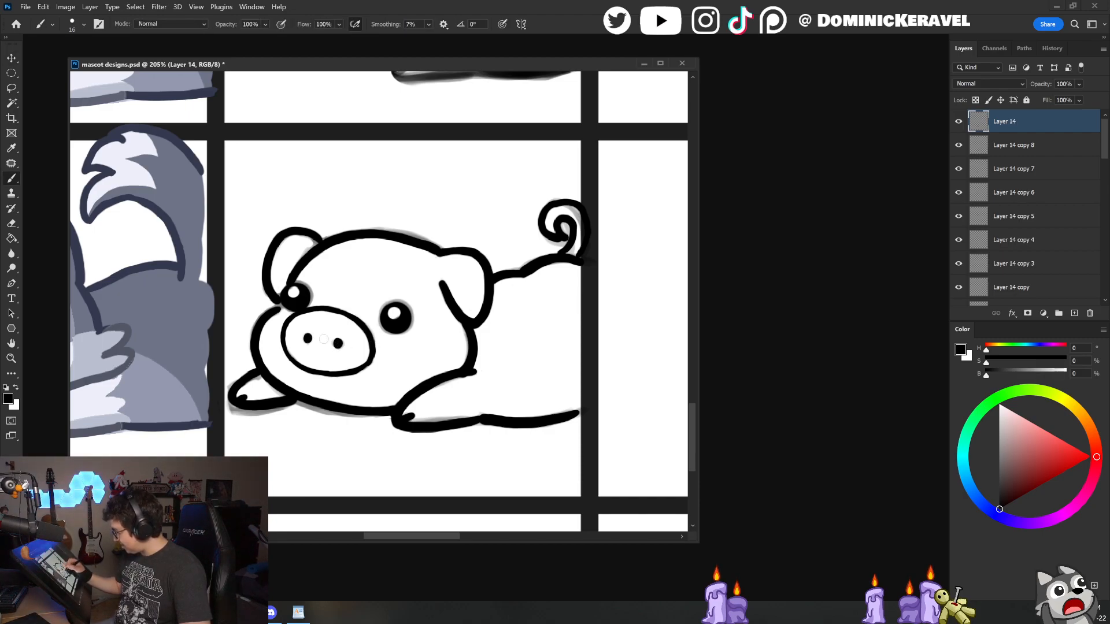
Step: Hide the sketch layer Layer 14 copy 8 and keep the line art layer, Layer 14, active
{"action": "key", "text": "v"}
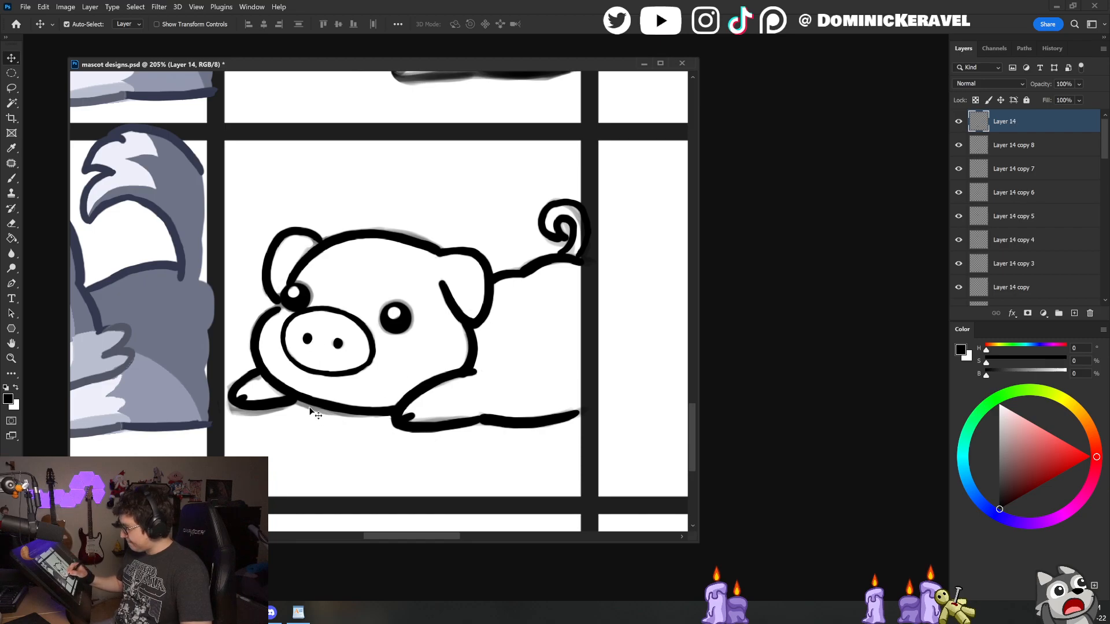
{"action": "key", "text": "alt+["}
{"action": "left_click", "coordinate": [958, 147]}
{"action": "key", "text": "alt+]"}
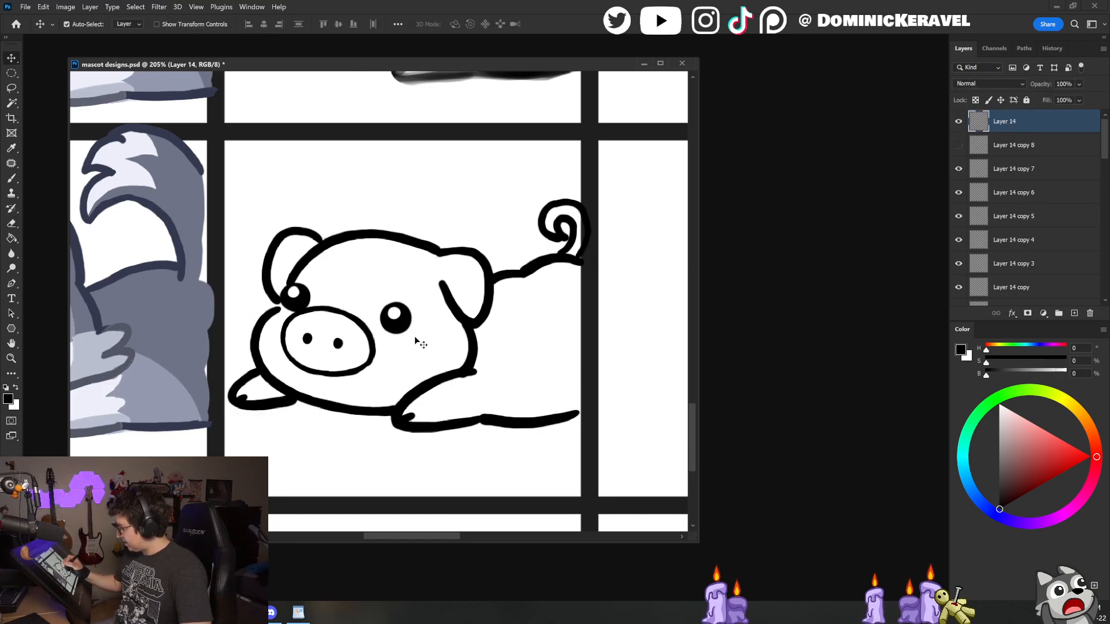
Step: Refine the right, top and left edges of the snout outline, alternating a 16 px brush and a 12 px eraser
{"action": "key", "text": "b"}
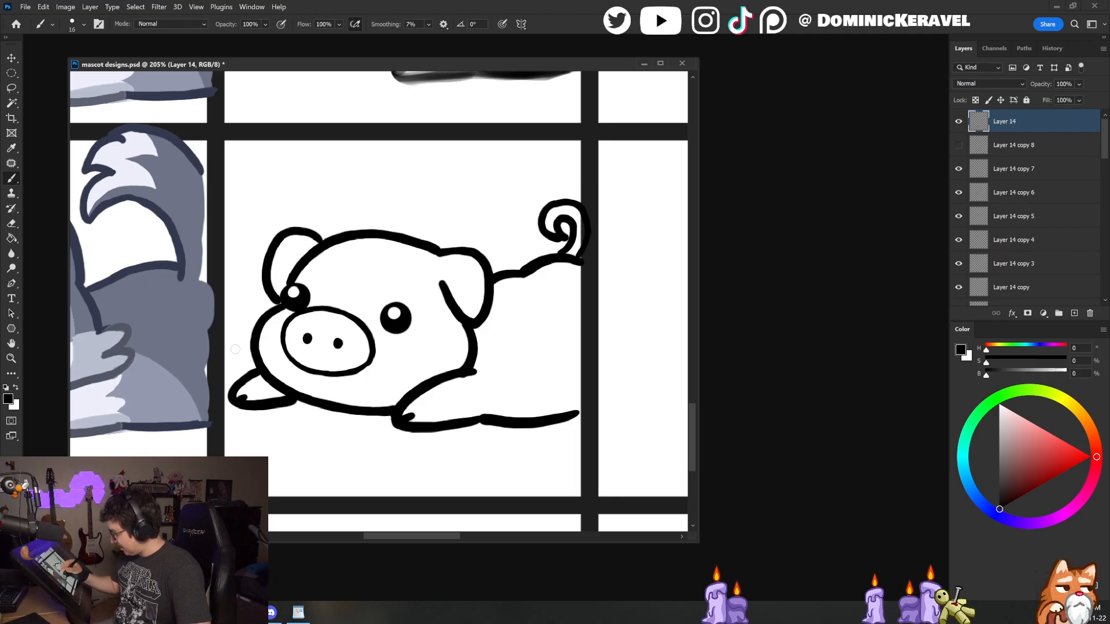
{"action": "key", "text": "e"}
{"action": "key", "text": "b"}
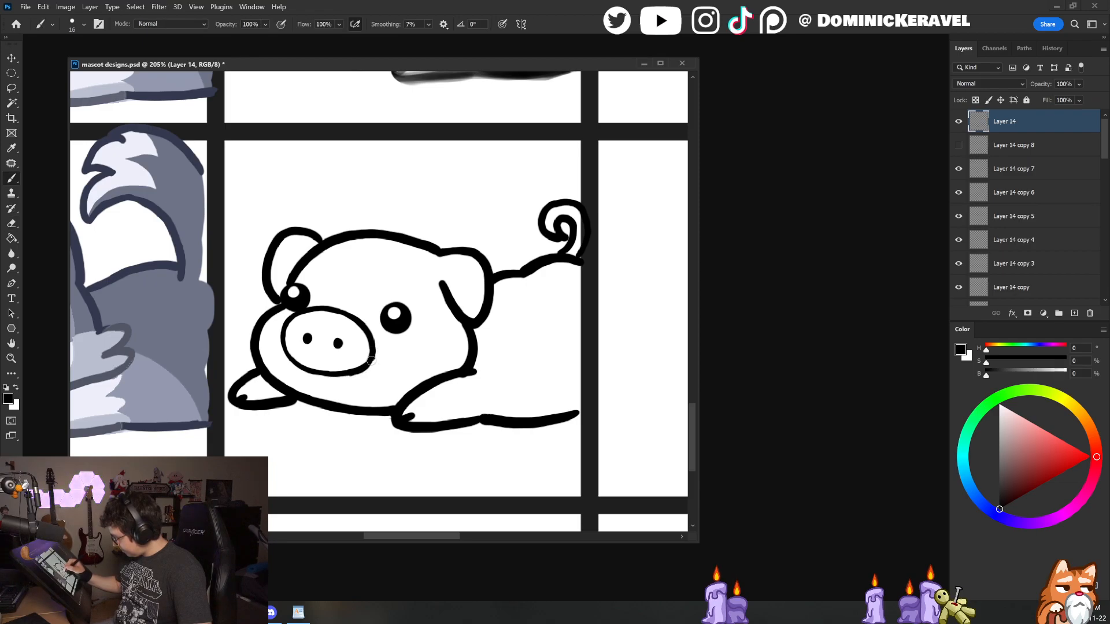
{"action": "key", "text": "e"}
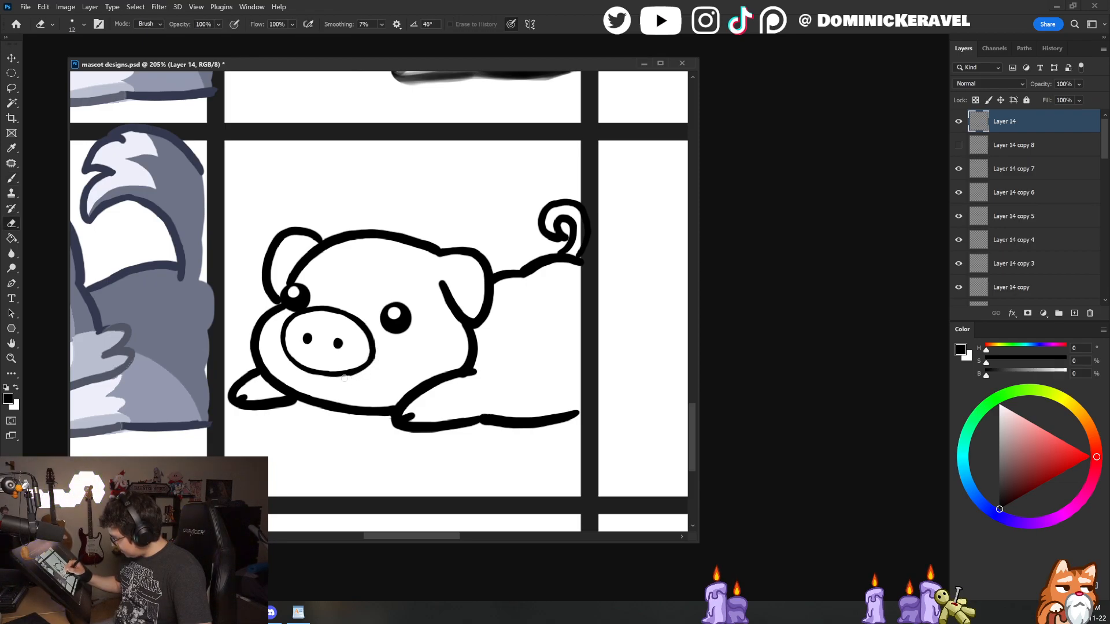
{"action": "key", "text": "b"}
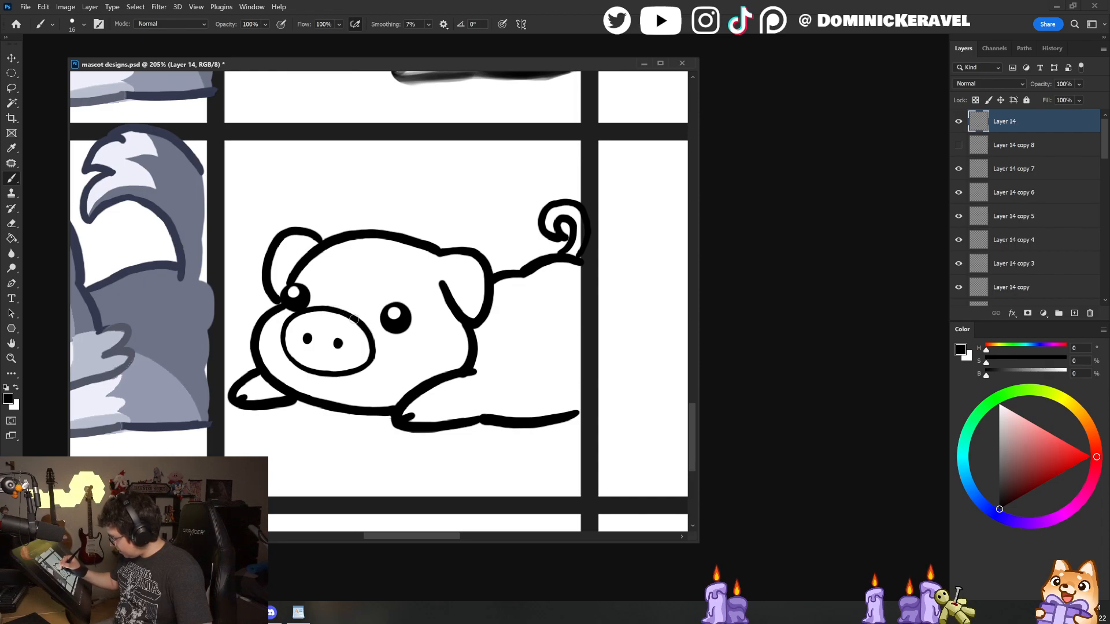
{"action": "key", "text": "e"}
{"action": "key", "text": "b"}
{"action": "key", "text": "e"}
{"action": "key", "text": "b"}
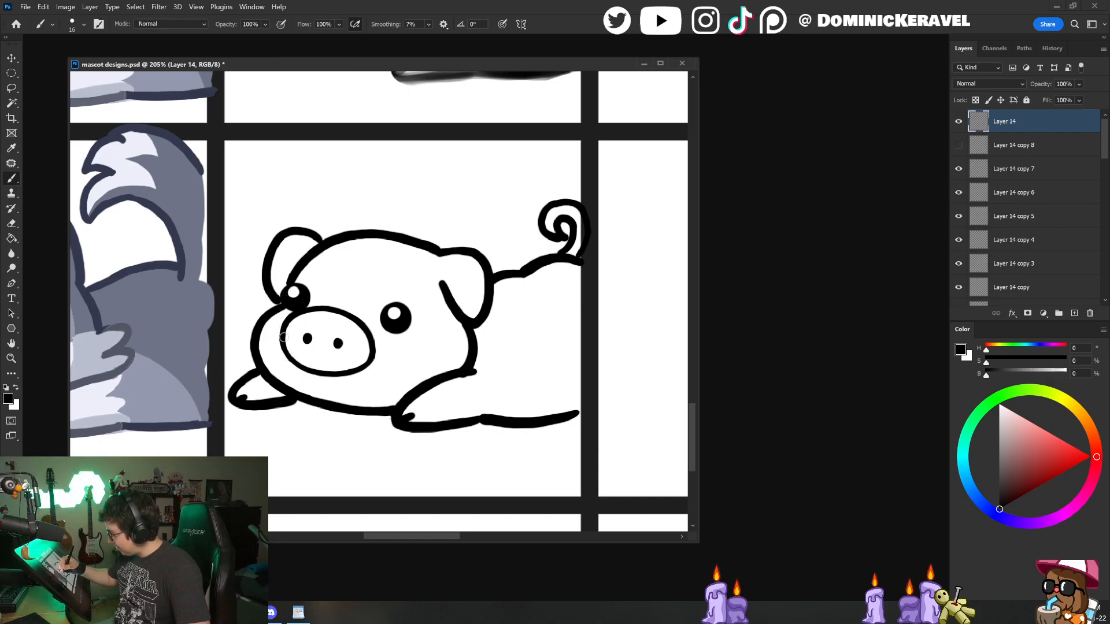
{"action": "key", "text": "v"}
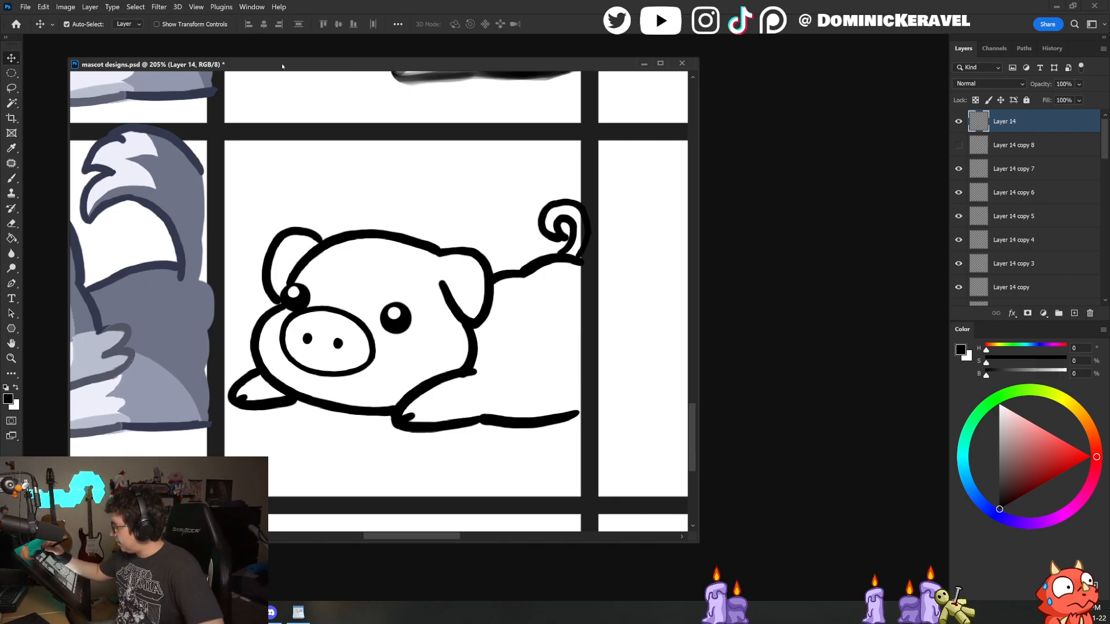
Step: Reposition the document window, touch up the outline beside the pig's far eye with the 16 px brush, and save the document
{"action": "left_click_drag", "start_coordinate": [281, 65], "coordinate": [261, 50]}
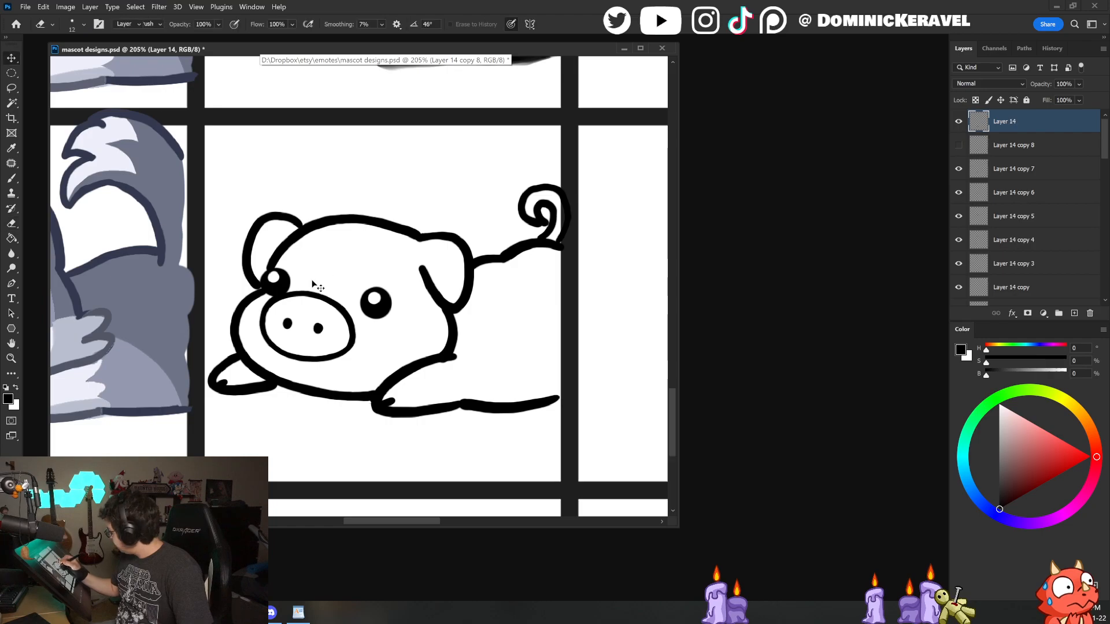
{"action": "key", "text": "b"}
{"action": "left_click_drag", "start_coordinate": [259, 287], "coordinate": [266, 281]}
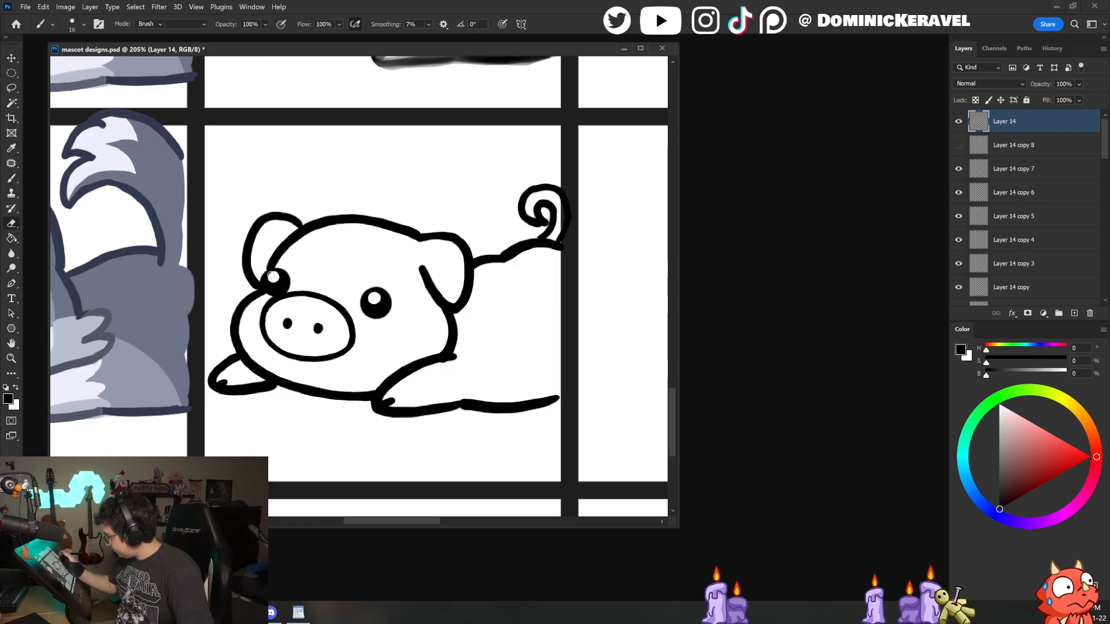
{"action": "key", "text": "v"}
{"action": "key", "text": "ctrl+s"}
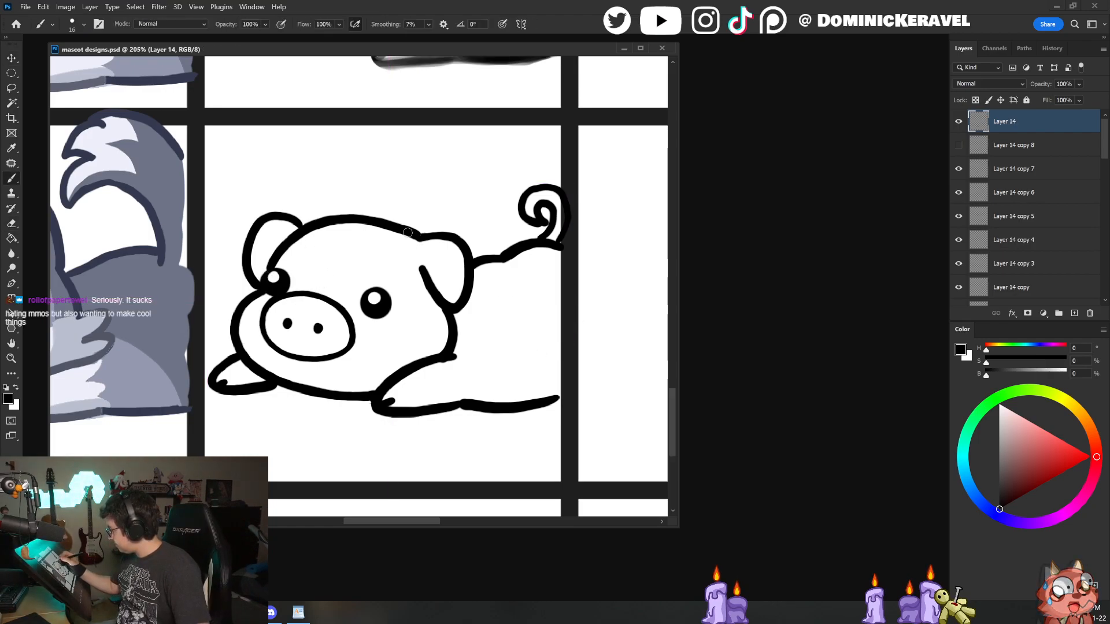
Step: Try trimming the top of the head outline near the near ear with the 12 px eraser, and undo the strokes
{"action": "key", "text": "e"}
{"action": "mouse_move", "coordinate": [398, 220]}
{"action": "left_mouse_down"}
{"action": "mouse_move", "coordinate": [422, 234]}
{"action": "mouse_move", "coordinate": [401, 223]}
{"action": "left_mouse_up"}
{"action": "key", "text": "ctrl+z"}
{"action": "key", "text": "ctrl+z"}
{"action": "key", "text": "ctrl+z"}
{"action": "key", "text": "ctrl+z"}
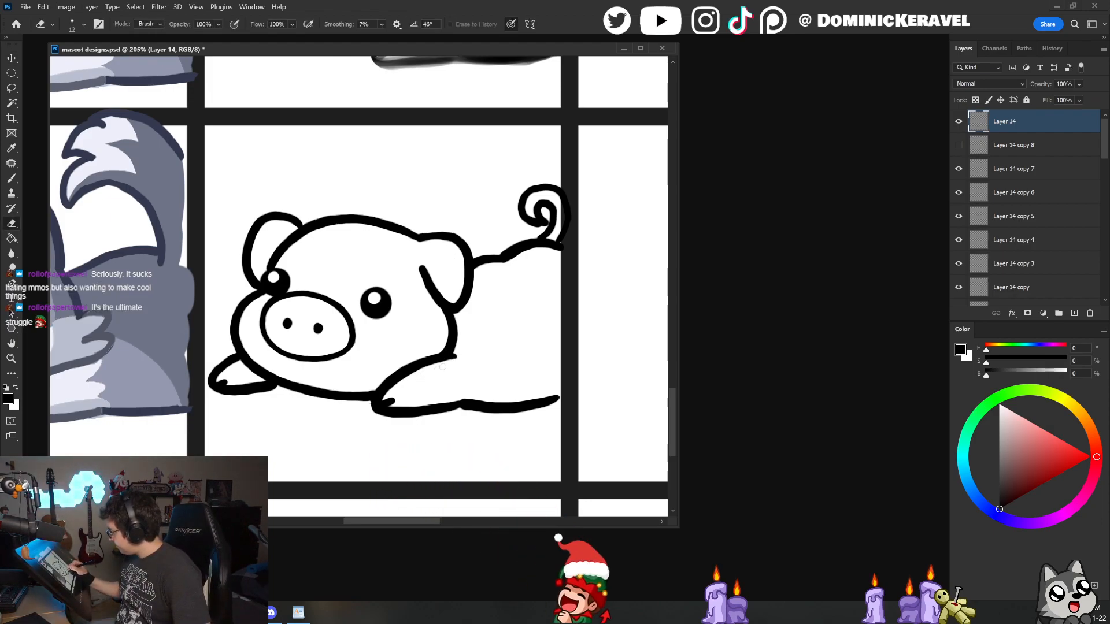
Step: Save the mascot designs document
{"action": "key", "text": "v"}
{"action": "key", "text": "ctrl+s"}
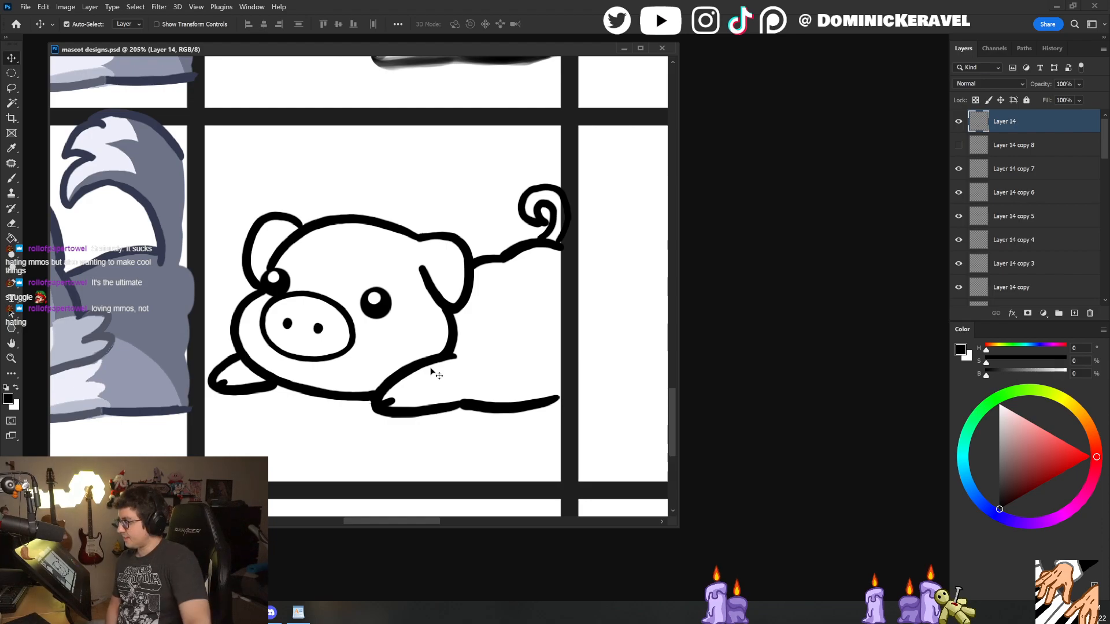
{"action": "key", "text": "e"}
{"action": "key", "text": "v"}
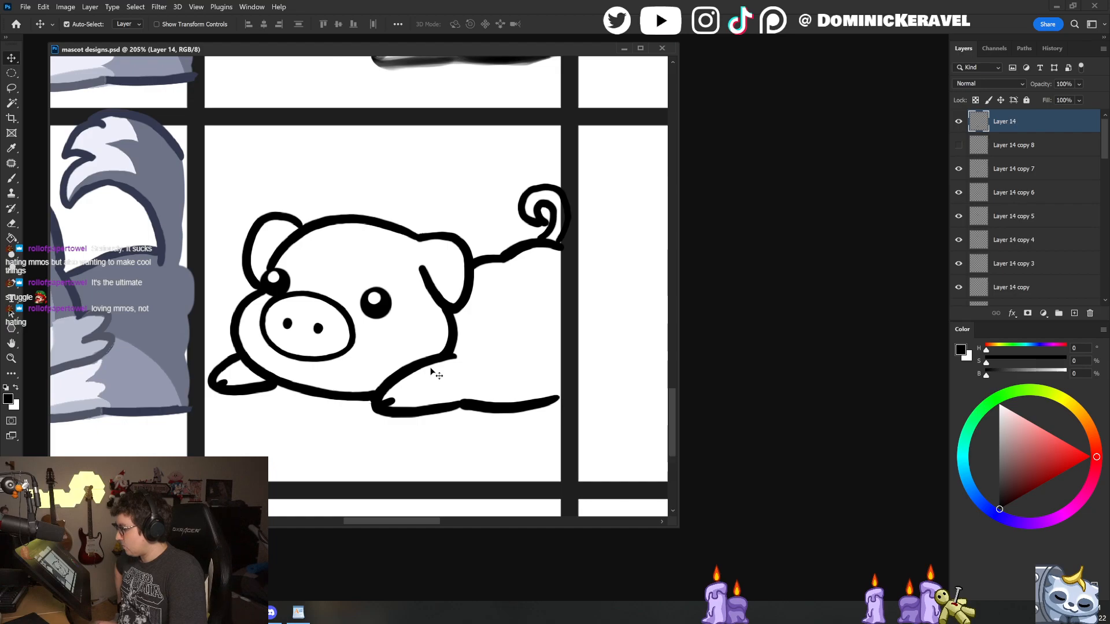
Step: Try reinking the head outline where it meets the near ear with the 16 px brush, and undo the strokes
{"action": "key", "text": "e"}
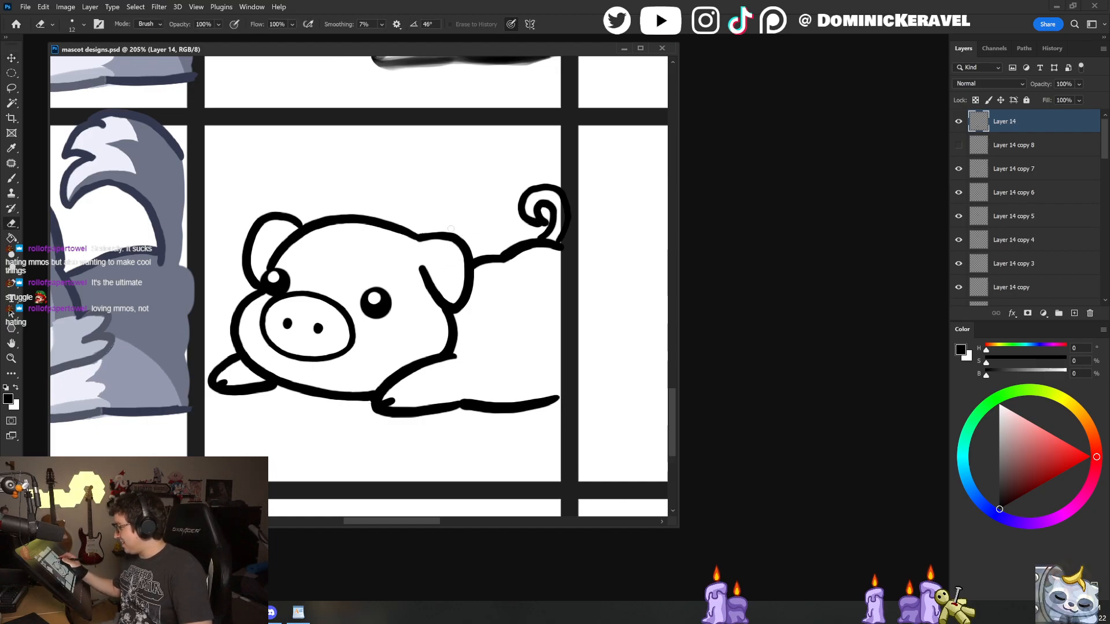
{"action": "scroll", "coordinate": [451, 228], "scroll_direction": "up", "scroll_amount": 3}
{"action": "key", "text": "b"}
{"action": "left_click_drag", "start_coordinate": [405, 234], "coordinate": [461, 233]}
{"action": "key", "text": "e"}
{"action": "key", "text": "b"}
{"action": "mouse_move", "coordinate": [328, 209]}
{"action": "left_mouse_down"}
{"action": "mouse_move", "coordinate": [400, 227]}
{"action": "mouse_move", "coordinate": [411, 235]}
{"action": "mouse_move", "coordinate": [373, 229]}
{"action": "mouse_move", "coordinate": [416, 246]}
{"action": "left_mouse_up"}
{"action": "key", "text": "ctrl+z"}
{"action": "key", "text": "e"}
{"action": "key", "text": "ctrl+z"}
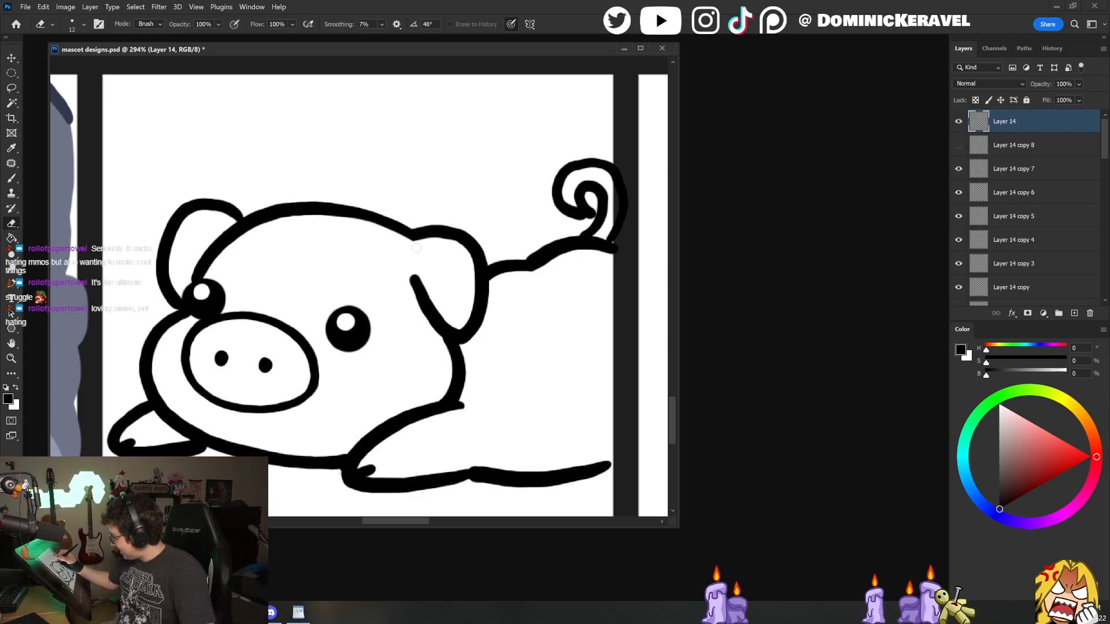
Step: Smooth the head's top line up to the near ear with the 16 px brush and 12 px eraser, and save the document
{"action": "key", "text": "b"}
{"action": "key", "text": "e"}
{"action": "key", "text": "b"}
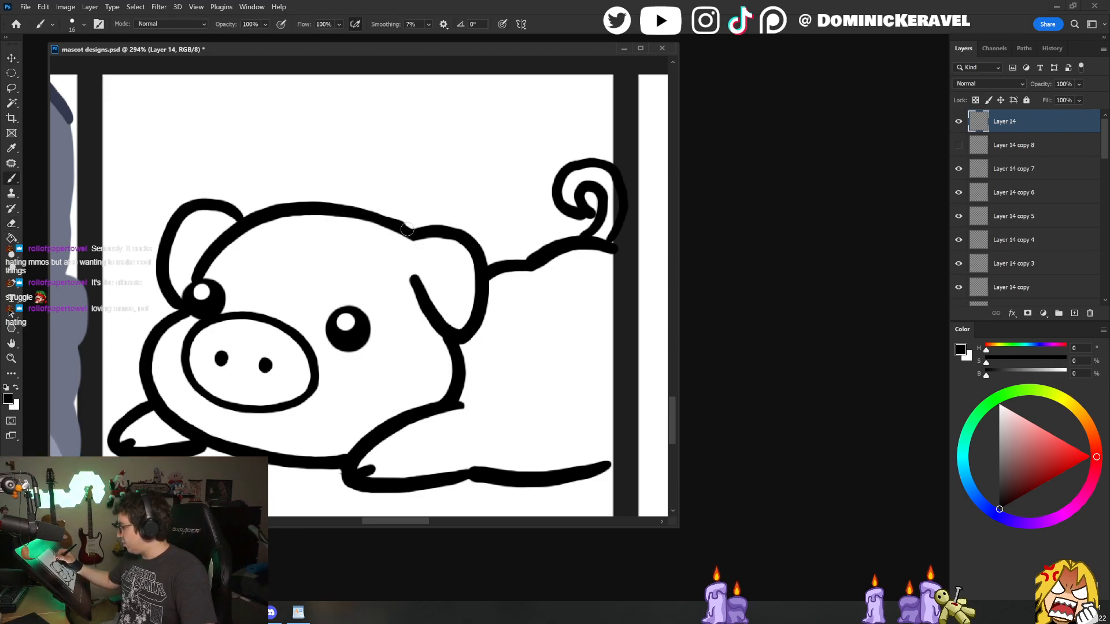
{"action": "left_click_drag", "start_coordinate": [330, 207], "coordinate": [413, 230]}
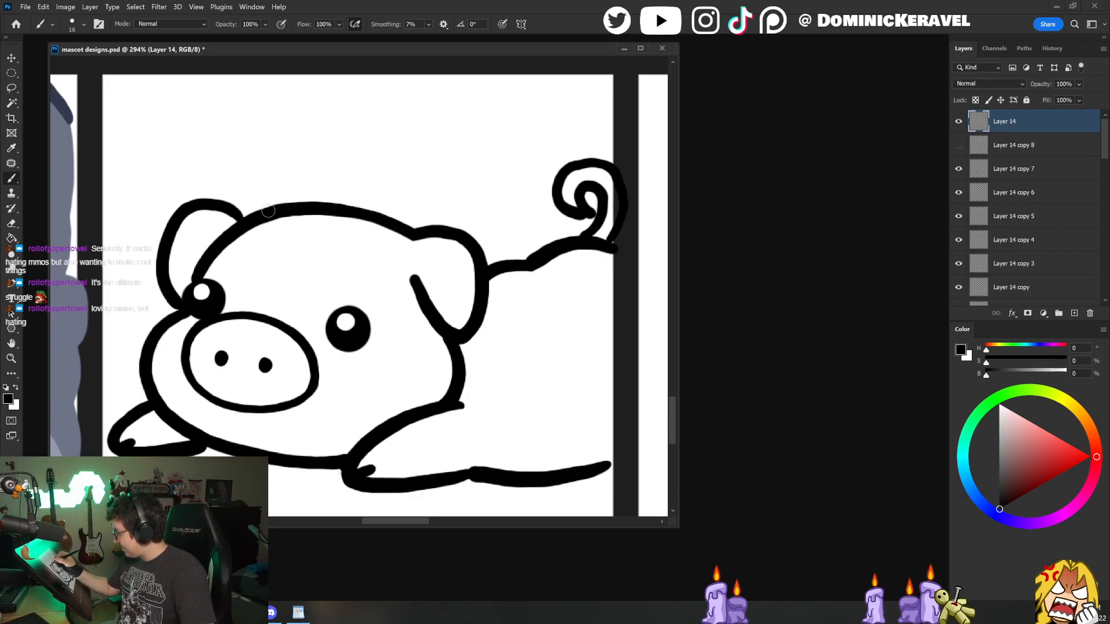
{"action": "key", "text": "e"}
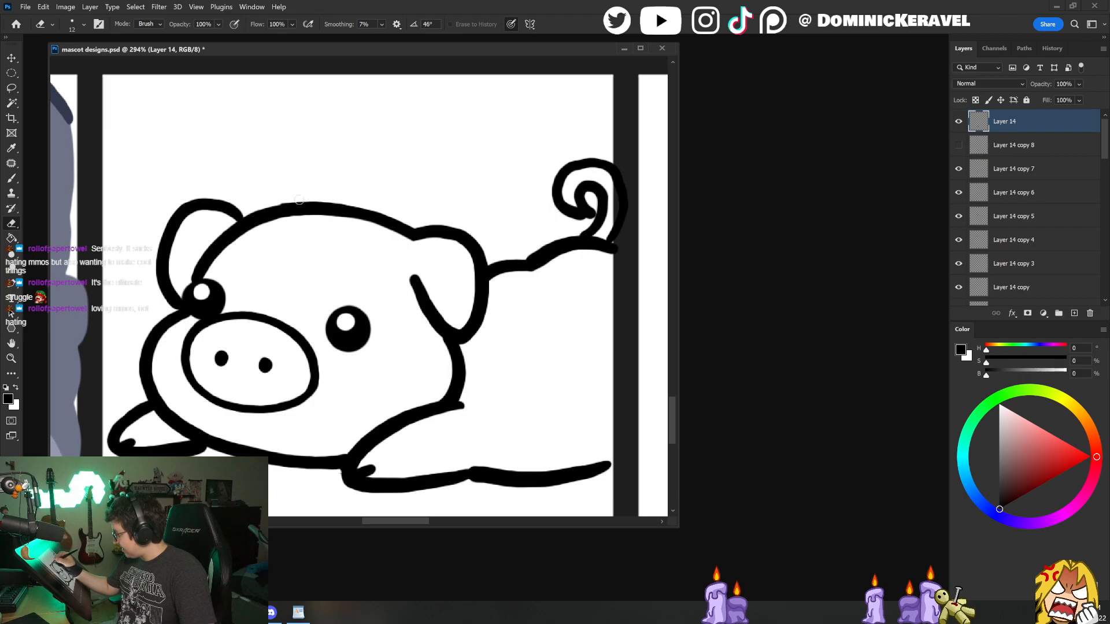
{"action": "key", "text": "ctrl+s"}
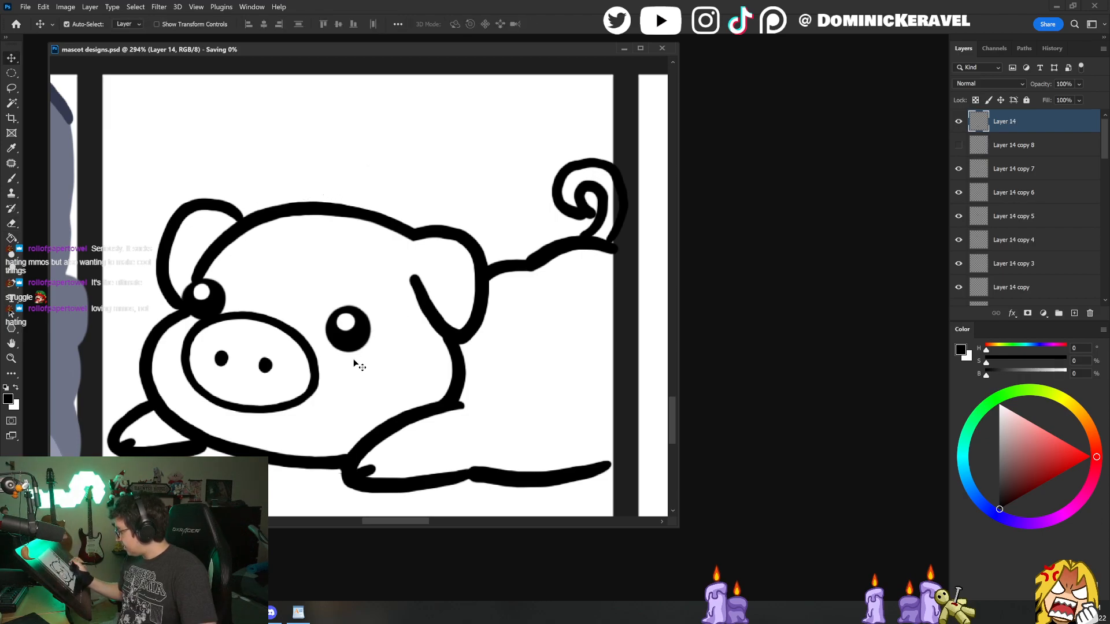
Step: Even out the right edge of the snout outline with the 16 px brush and 12 px eraser, and save the document
{"action": "left_click_drag", "start_coordinate": [504, 436], "coordinate": [471, 454]}
{"action": "left_click_drag", "start_coordinate": [534, 409], "coordinate": [380, 324]}
{"action": "left_click_drag", "start_coordinate": [282, 350], "coordinate": [315, 355]}
{"action": "key", "text": "b"}
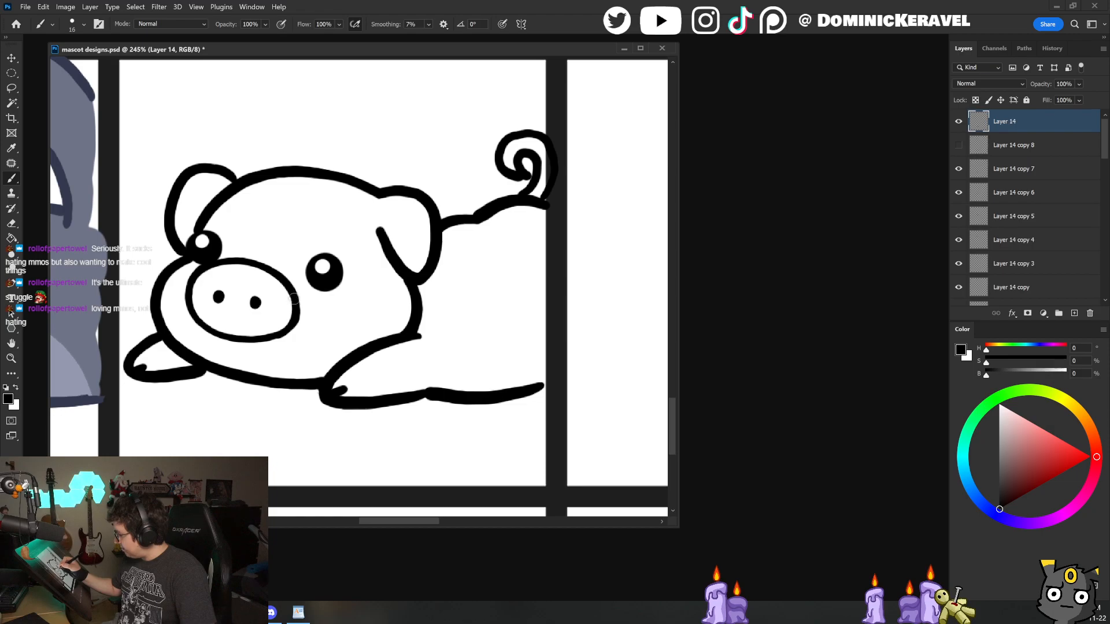
{"action": "key", "text": "e"}
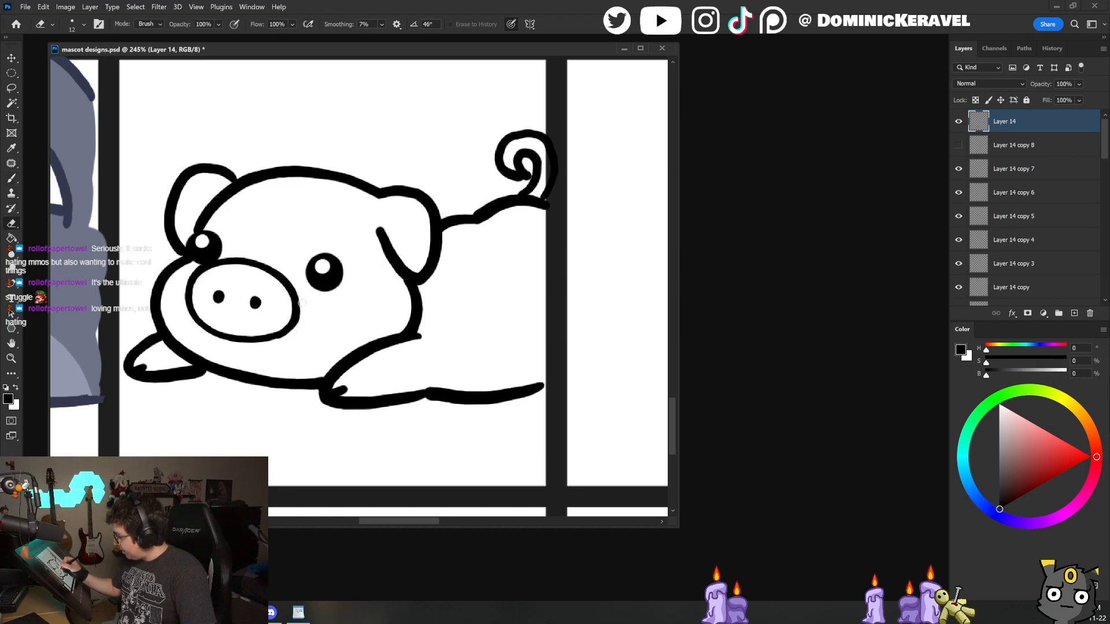
{"action": "key", "text": "b"}
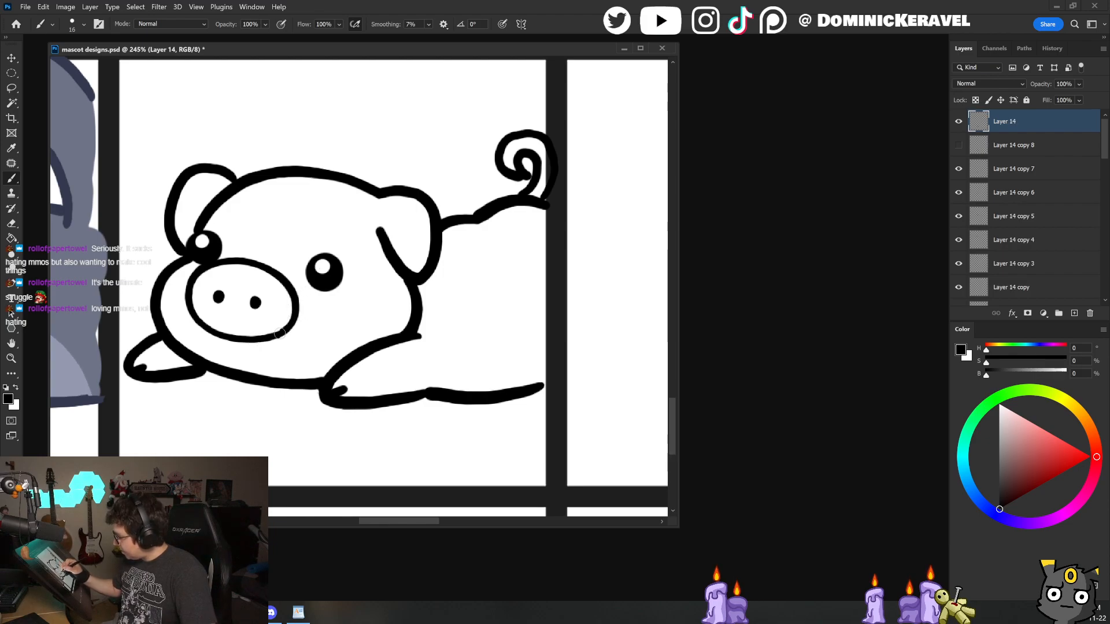
{"action": "key", "text": "v"}
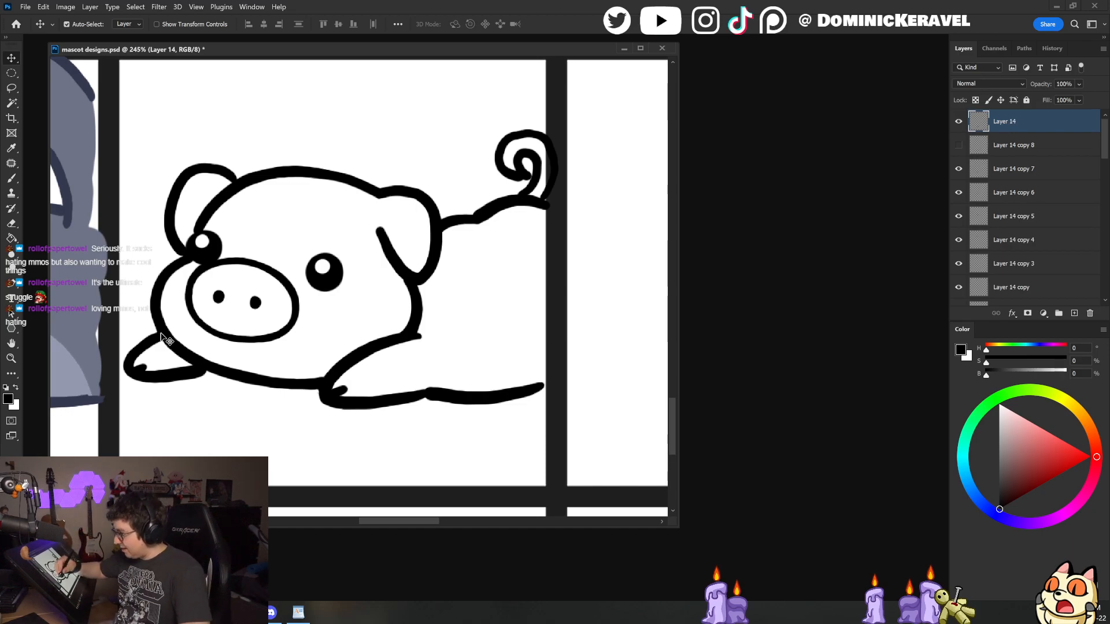
{"action": "key", "text": "b"}
{"action": "key", "text": "e"}
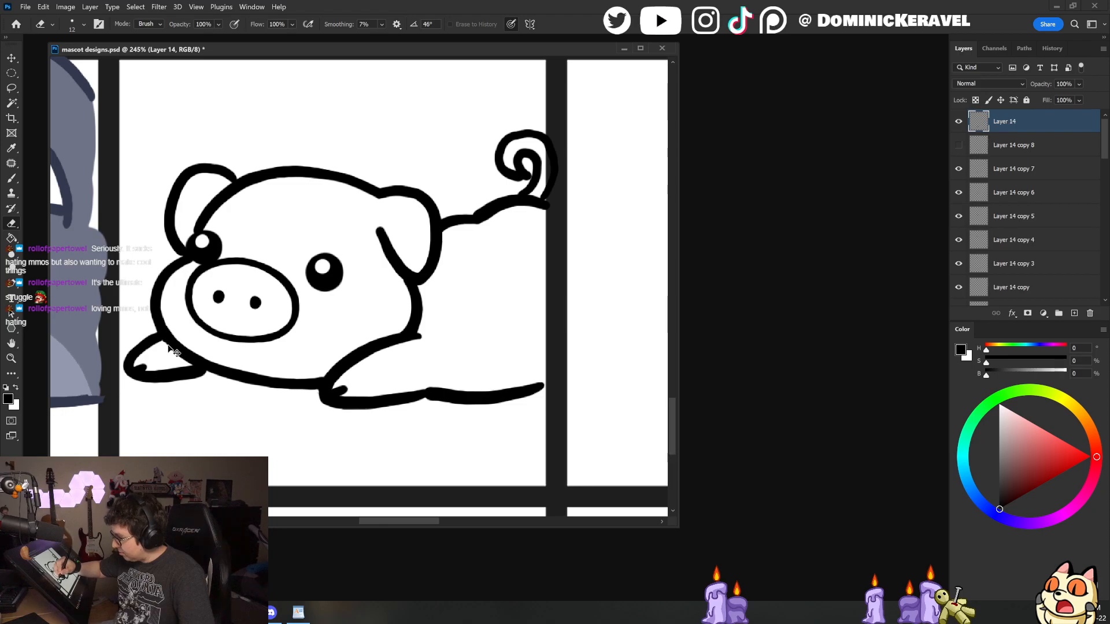
{"action": "key", "text": "v"}
{"action": "key", "text": "ctrl+s"}
Step: Add a new layer between the line art Layer 14 and the hidden sketch Layer 14 copy 8
{"action": "left_click_drag", "start_coordinate": [454, 291], "coordinate": [408, 290]}
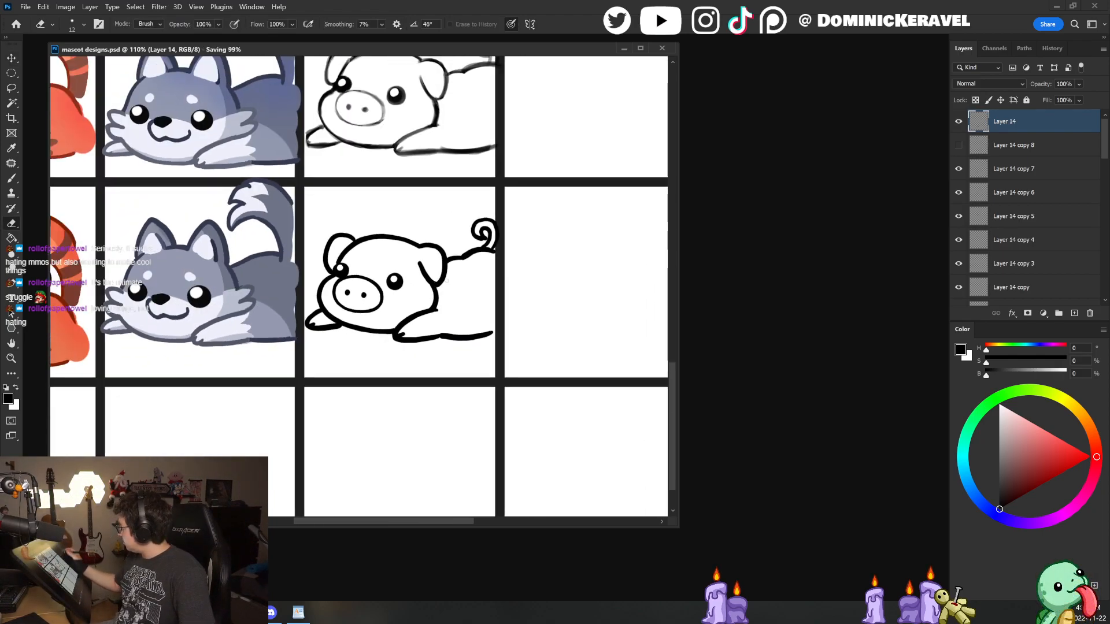
{"action": "left_click", "coordinate": [957, 124]}
{"action": "left_click", "coordinate": [958, 125]}
{"action": "left_click", "coordinate": [1018, 153]}
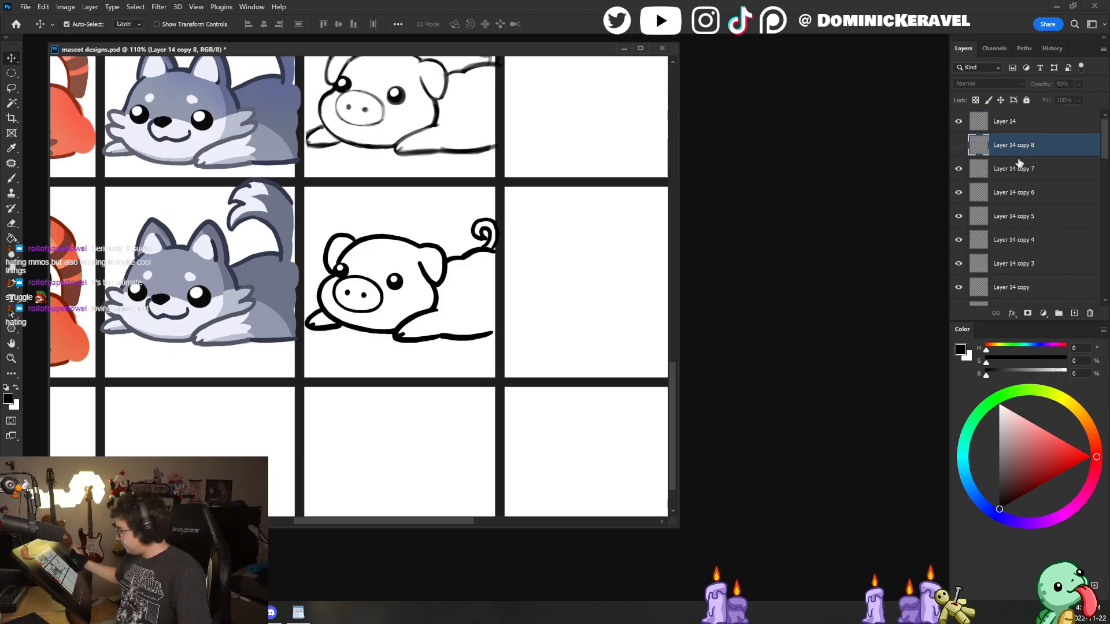
{"action": "key", "text": "ctrl+shift+n"}
{"action": "key", "text": "Return"}
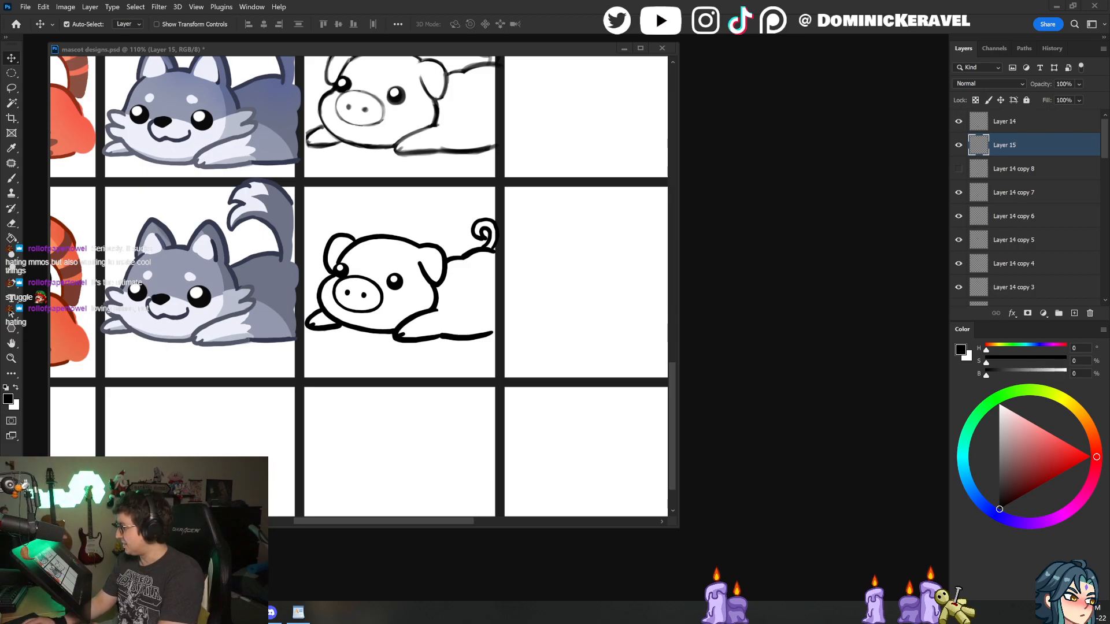
Step: Switch to the browser and look over the music playlist page
{"action": "left_click_drag", "start_coordinate": [10, 312], "coordinate": [500, 2]}
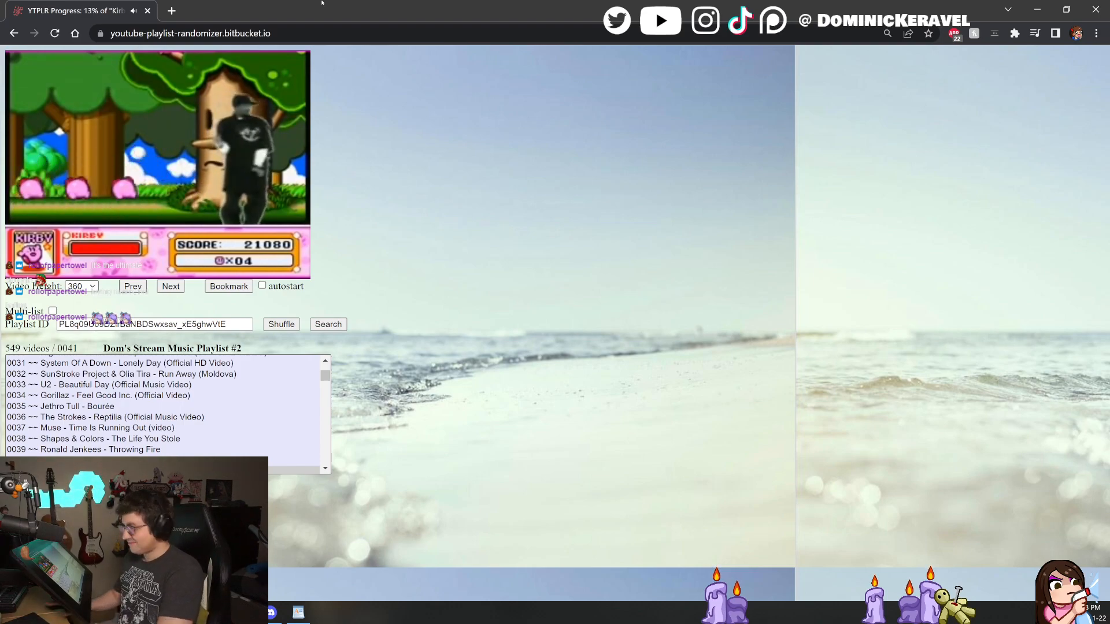
{"action": "mouse_move", "coordinate": [67, 168]}
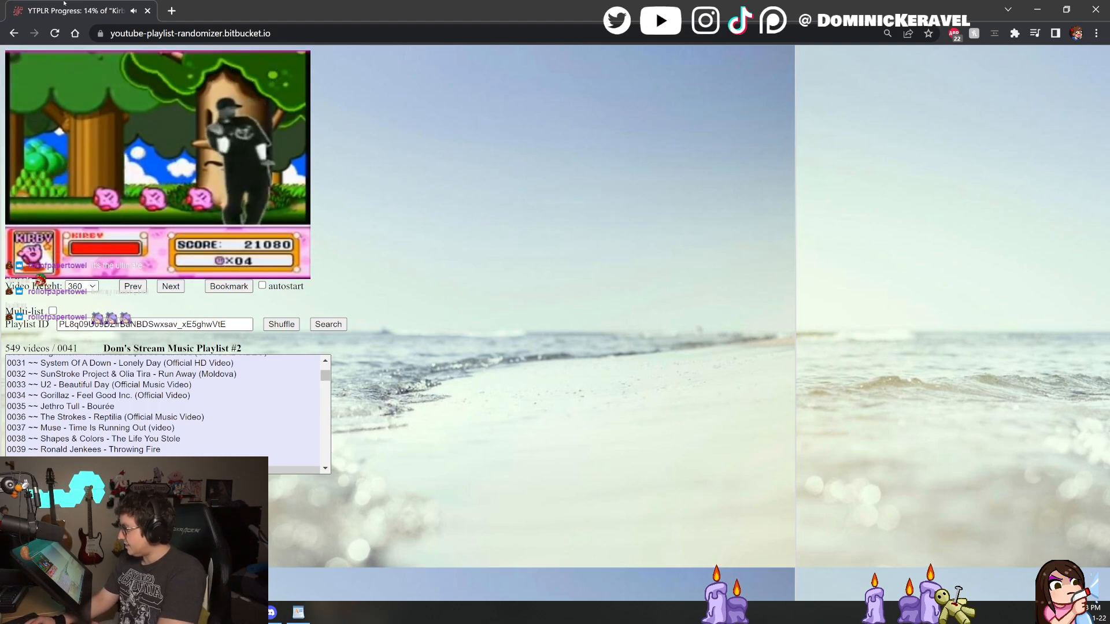
{"action": "left_click_drag", "start_coordinate": [80, 13], "coordinate": [0, 237]}
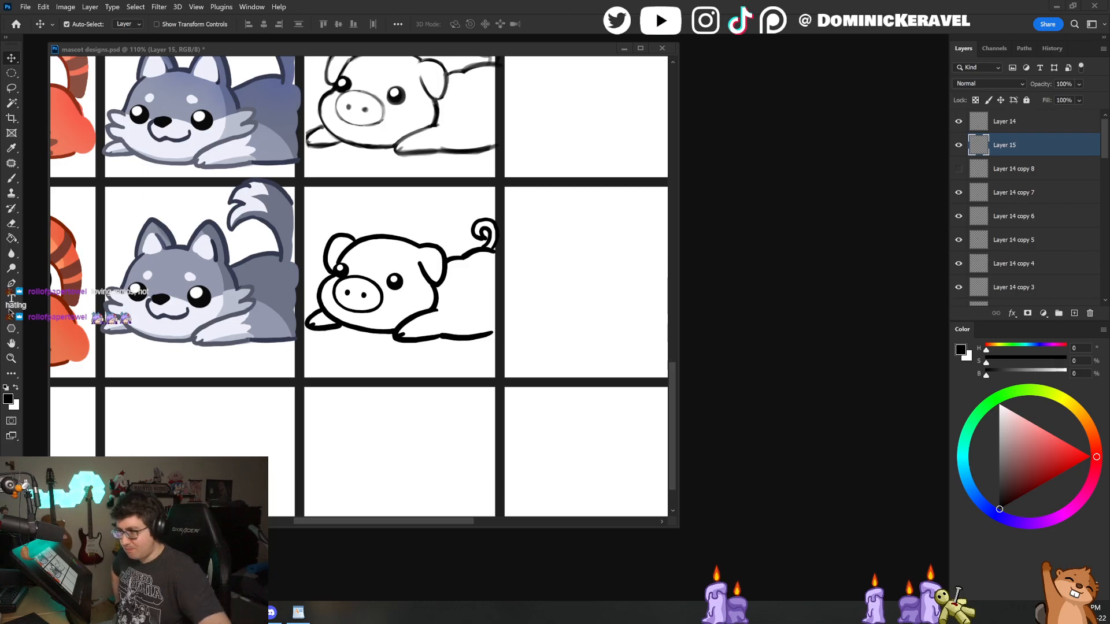
Step: Reposition and save the document in Photoshop, and choose a light pink foreground colour (H 333, S 38, B 100)
{"action": "left_click_drag", "start_coordinate": [433, 50], "coordinate": [428, 58]}
{"action": "key", "text": "ctrl+s"}
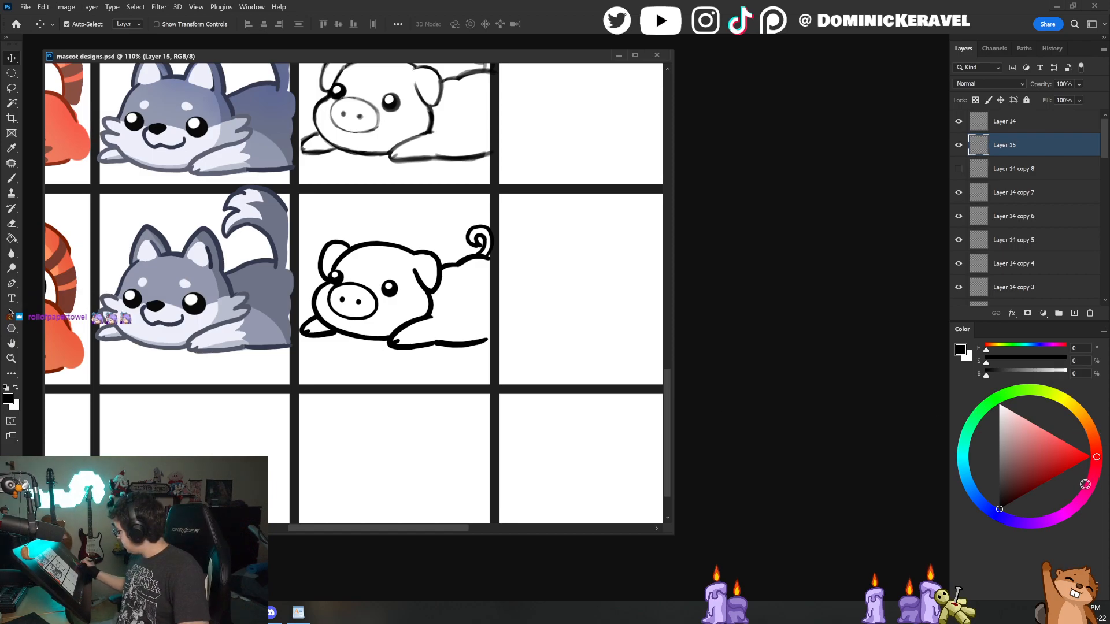
{"action": "left_click_drag", "start_coordinate": [1085, 484], "coordinate": [1077, 504]}
{"action": "left_click", "coordinate": [1089, 486]}
{"action": "left_click", "coordinate": [1039, 429]}
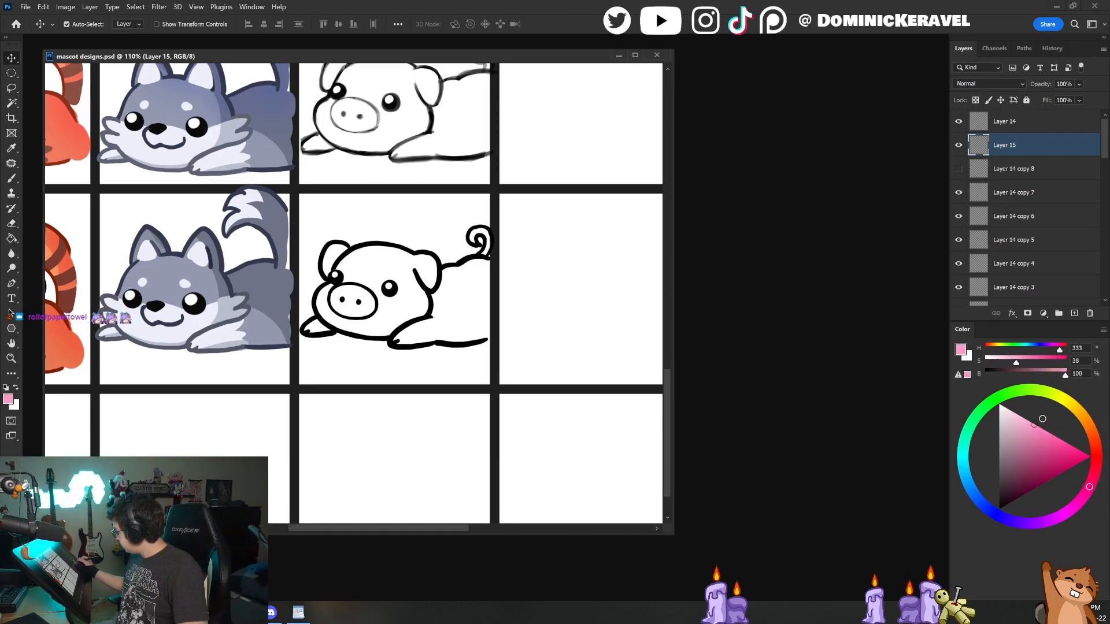
Step: Block in the pig's upper face with the brush and fill the head with a warmer pink (H 351, S 43, B 100)
{"action": "left_click", "coordinate": [1093, 478]}
{"action": "key", "text": "b"}
{"action": "mouse_move", "coordinate": [379, 277]}
{"action": "left_mouse_down"}
{"action": "mouse_move", "coordinate": [396, 278]}
{"action": "mouse_move", "coordinate": [386, 291]}
{"action": "mouse_move", "coordinate": [393, 282]}
{"action": "mouse_move", "coordinate": [415, 293]}
{"action": "mouse_move", "coordinate": [430, 279]}
{"action": "mouse_move", "coordinate": [387, 268]}
{"action": "mouse_move", "coordinate": [367, 283]}
{"action": "mouse_move", "coordinate": [379, 285]}
{"action": "mouse_move", "coordinate": [357, 265]}
{"action": "mouse_move", "coordinate": [350, 287]}
{"action": "mouse_move", "coordinate": [365, 296]}
{"action": "mouse_move", "coordinate": [353, 311]}
{"action": "left_mouse_up"}
{"action": "left_click", "coordinate": [1095, 468]}
{"action": "key", "text": "g"}
{"action": "left_click", "coordinate": [412, 289]}
{"action": "scroll", "coordinate": [415, 294], "scroll_direction": "down", "scroll_amount": 2}
{"action": "key", "text": "b"}
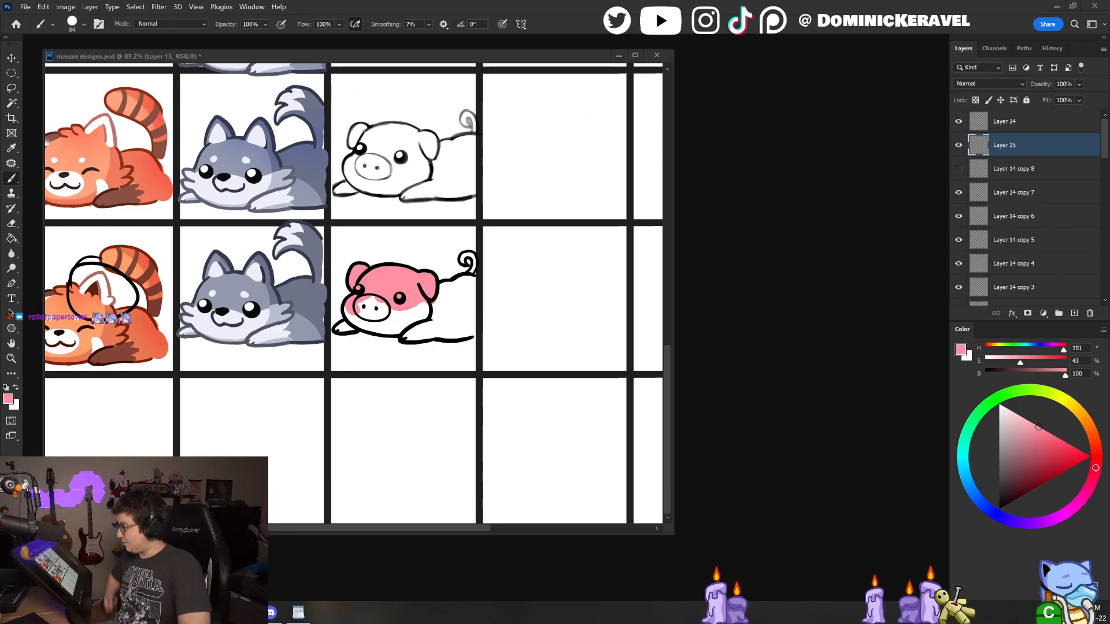
Step: Recolour the head fill with a softer pink (H 344, S 37, B 100)
{"action": "left_click", "coordinate": [1093, 474]}
{"action": "key", "text": "g"}
{"action": "left_click", "coordinate": [1032, 424]}
{"action": "left_click", "coordinate": [400, 289]}
Step: Paint the ears, snout, lower face and front paws in the same pink beneath the line art, extending it along the belly line
{"action": "key", "text": "b"}
{"action": "left_click_drag", "start_coordinate": [349, 303], "coordinate": [404, 305]}
{"action": "key", "text": "e"}
{"action": "key", "text": "b"}
{"action": "mouse_move", "coordinate": [373, 343]}
{"action": "left_mouse_down"}
{"action": "mouse_move", "coordinate": [332, 319]}
{"action": "mouse_move", "coordinate": [321, 363]}
{"action": "mouse_move", "coordinate": [338, 373]}
{"action": "mouse_move", "coordinate": [367, 360]}
{"action": "left_mouse_up"}
{"action": "left_click_drag", "start_coordinate": [427, 323], "coordinate": [382, 329]}
{"action": "left_click_drag", "start_coordinate": [395, 318], "coordinate": [404, 318]}
{"action": "mouse_move", "coordinate": [331, 306]}
{"action": "left_mouse_down"}
{"action": "mouse_move", "coordinate": [369, 302]}
{"action": "mouse_move", "coordinate": [347, 355]}
{"action": "mouse_move", "coordinate": [356, 376]}
{"action": "mouse_move", "coordinate": [404, 338]}
{"action": "mouse_move", "coordinate": [450, 324]}
{"action": "mouse_move", "coordinate": [451, 343]}
{"action": "mouse_move", "coordinate": [359, 347]}
{"action": "mouse_move", "coordinate": [362, 362]}
{"action": "mouse_move", "coordinate": [444, 370]}
{"action": "left_mouse_up"}
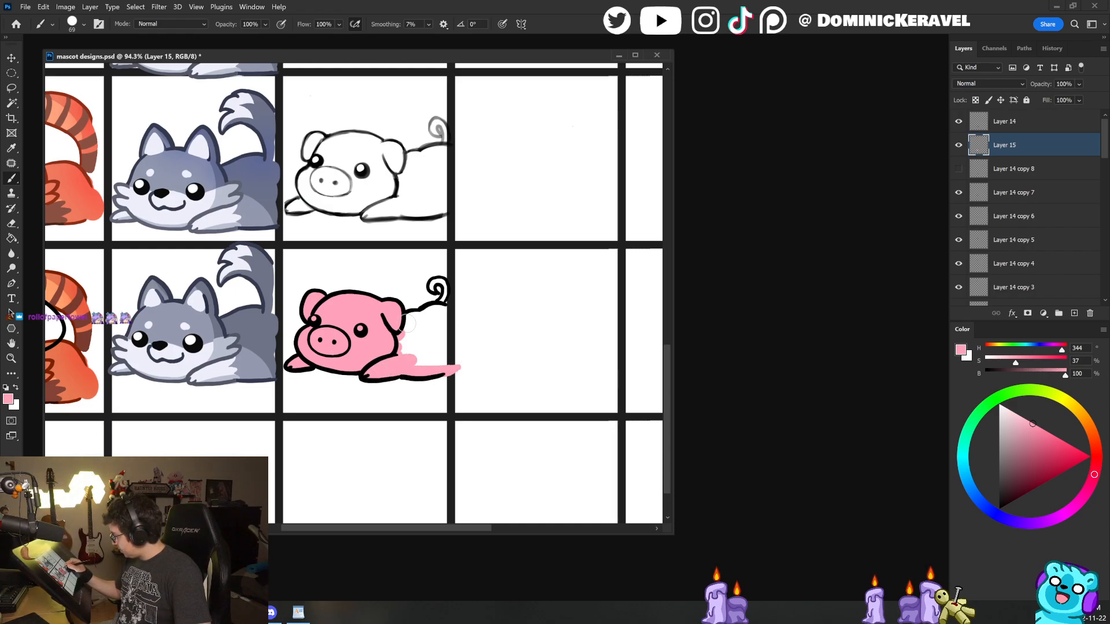
Step: Paint the pig's body and curly tail in the same pink beneath the line art, filling the white gaps behind the head
{"action": "mouse_move", "coordinate": [435, 314]}
{"action": "left_mouse_down"}
{"action": "mouse_move", "coordinate": [430, 238]}
{"action": "mouse_move", "coordinate": [441, 218]}
{"action": "mouse_move", "coordinate": [423, 233]}
{"action": "mouse_move", "coordinate": [445, 213]}
{"action": "mouse_move", "coordinate": [468, 241]}
{"action": "mouse_move", "coordinate": [450, 292]}
{"action": "mouse_move", "coordinate": [498, 296]}
{"action": "mouse_move", "coordinate": [469, 308]}
{"action": "mouse_move", "coordinate": [464, 300]}
{"action": "mouse_move", "coordinate": [469, 461]}
{"action": "left_mouse_up"}
{"action": "key", "text": "g"}
{"action": "left_click", "coordinate": [455, 420]}
{"action": "key", "text": "b"}
{"action": "left_click_drag", "start_coordinate": [369, 336], "coordinate": [374, 334]}
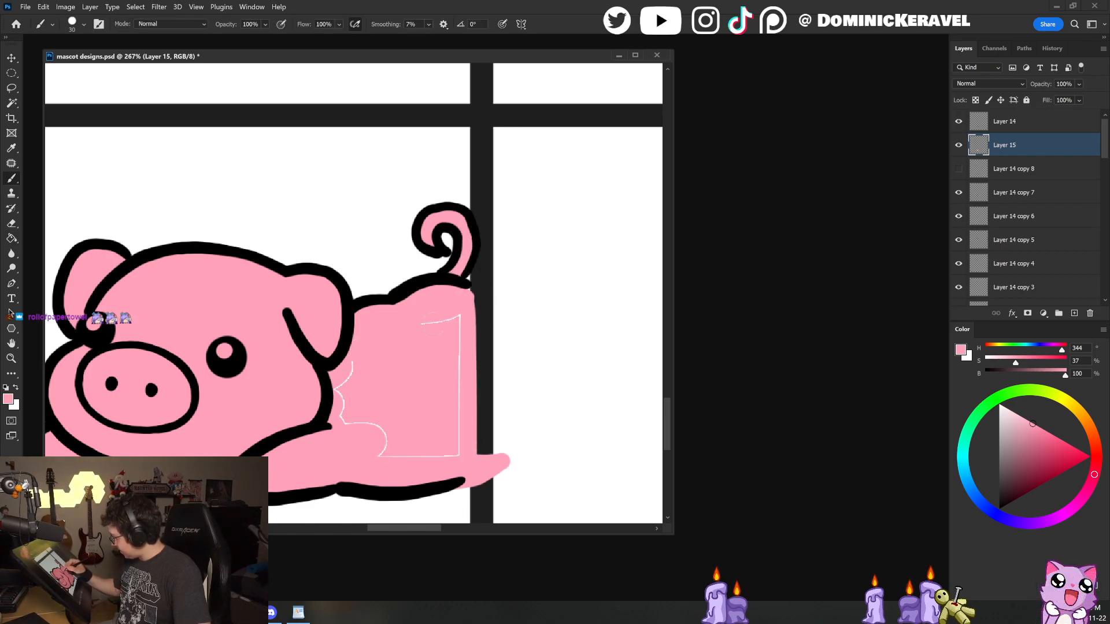
{"action": "mouse_move", "coordinate": [451, 331]}
{"action": "left_mouse_down"}
{"action": "mouse_move", "coordinate": [453, 452]}
{"action": "mouse_move", "coordinate": [457, 396]}
{"action": "mouse_move", "coordinate": [444, 459]}
{"action": "mouse_move", "coordinate": [379, 428]}
{"action": "left_mouse_up"}
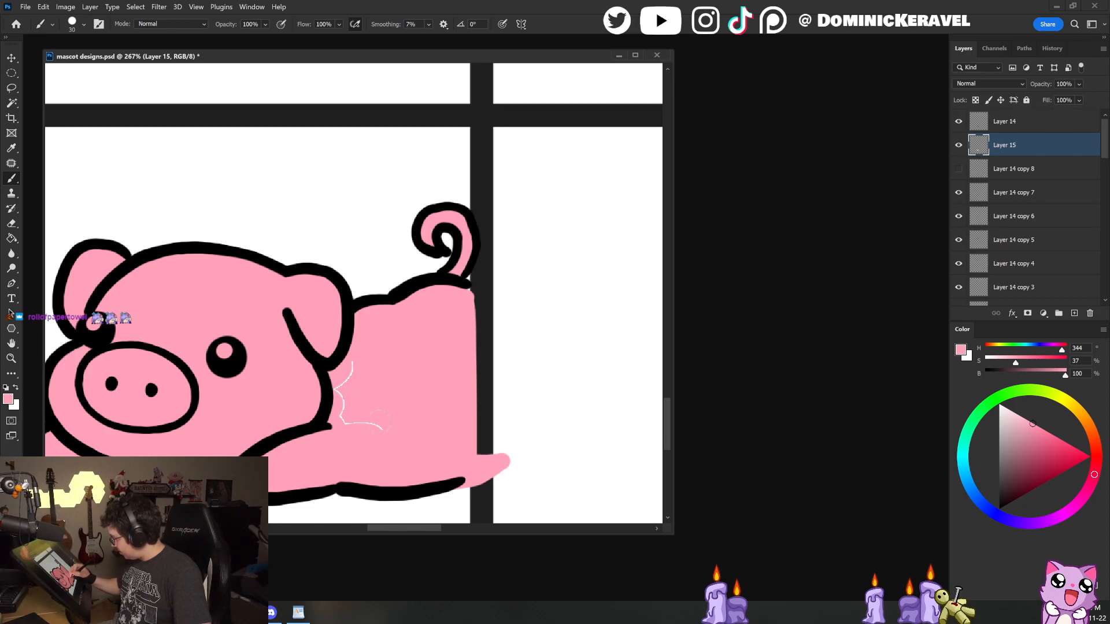
{"action": "left_click_drag", "start_coordinate": [351, 368], "coordinate": [332, 403]}
Step: Erase the pink spilling past the right edge of the pig's grid cell
{"action": "key", "text": "v"}
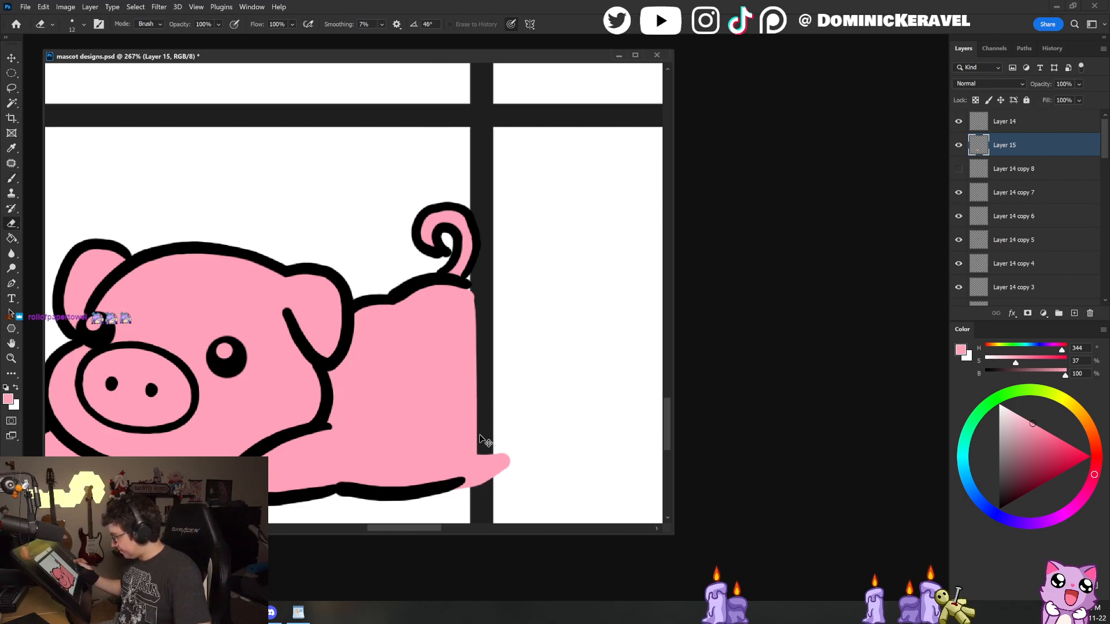
{"action": "mouse_move", "coordinate": [515, 447]}
{"action": "left_mouse_down"}
{"action": "mouse_move", "coordinate": [495, 454]}
{"action": "mouse_move", "coordinate": [495, 472]}
{"action": "mouse_move", "coordinate": [508, 469]}
{"action": "left_mouse_up"}
{"action": "key", "text": "e"}
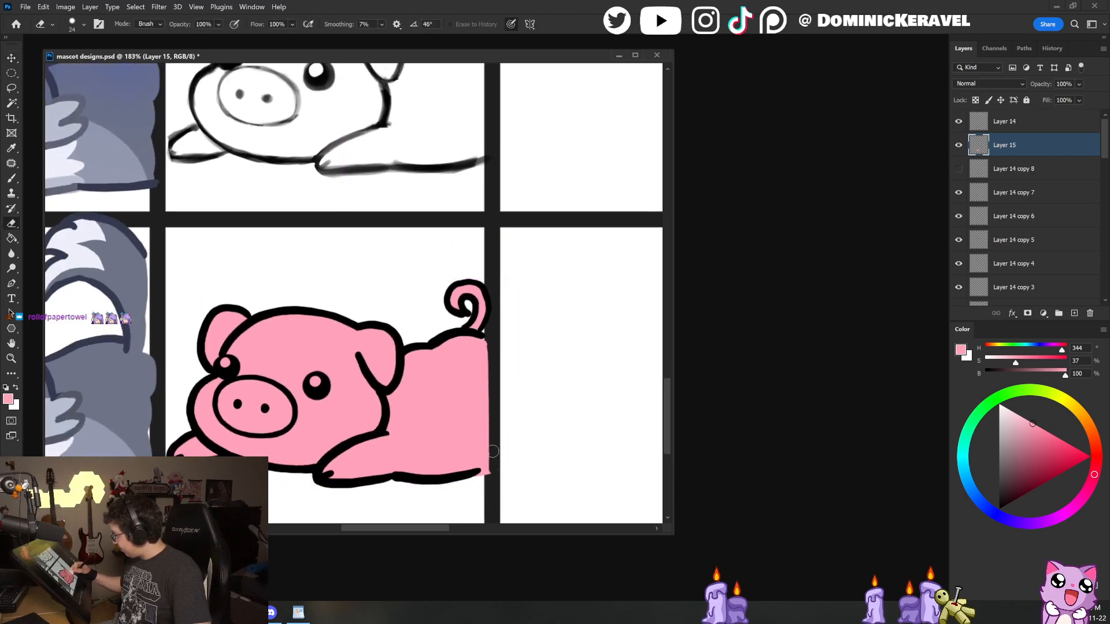
{"action": "key", "text": "v"}
{"action": "scroll", "coordinate": [453, 407], "scroll_direction": "down", "scroll_amount": 2}
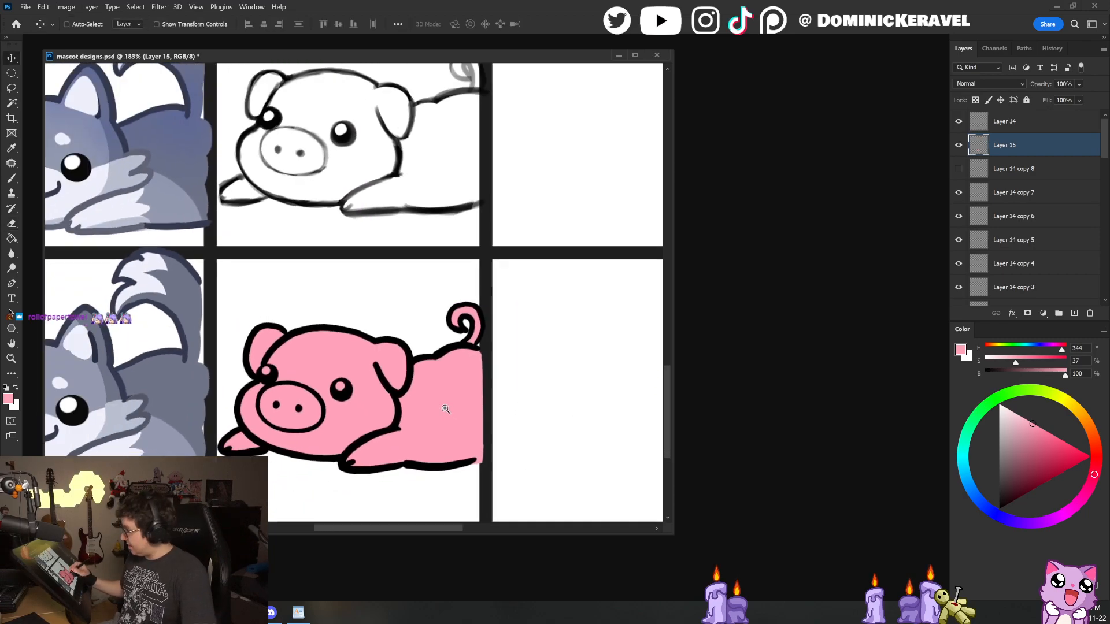
{"action": "key", "text": "b"}
{"action": "scroll", "coordinate": [485, 405], "scroll_direction": "down", "scroll_amount": 2}
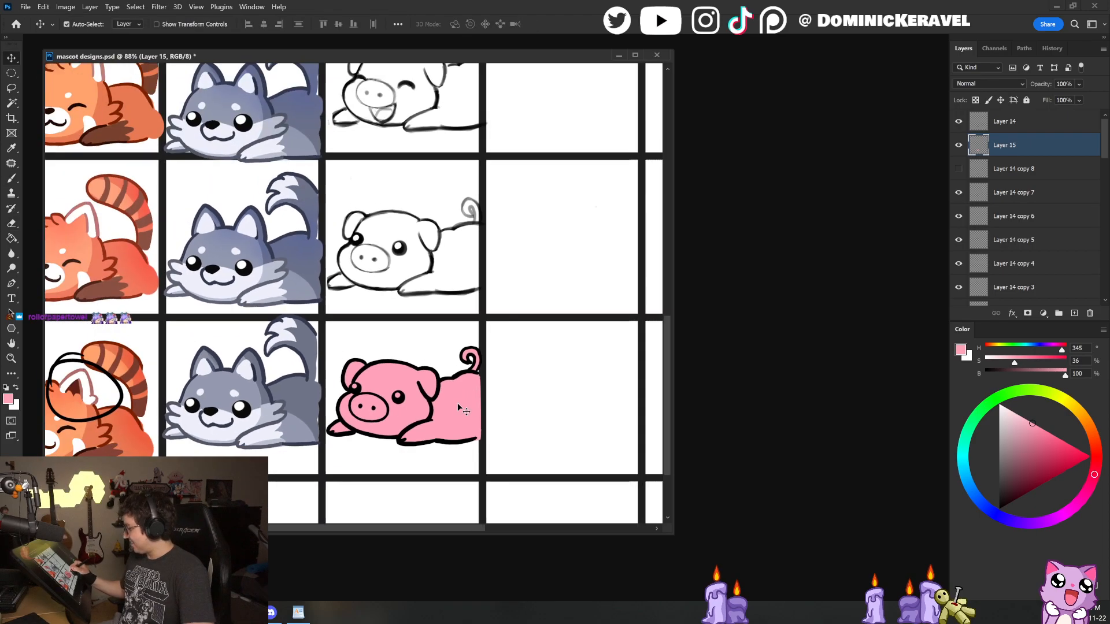
{"action": "scroll", "coordinate": [541, 440], "scroll_direction": "down", "scroll_amount": 3}
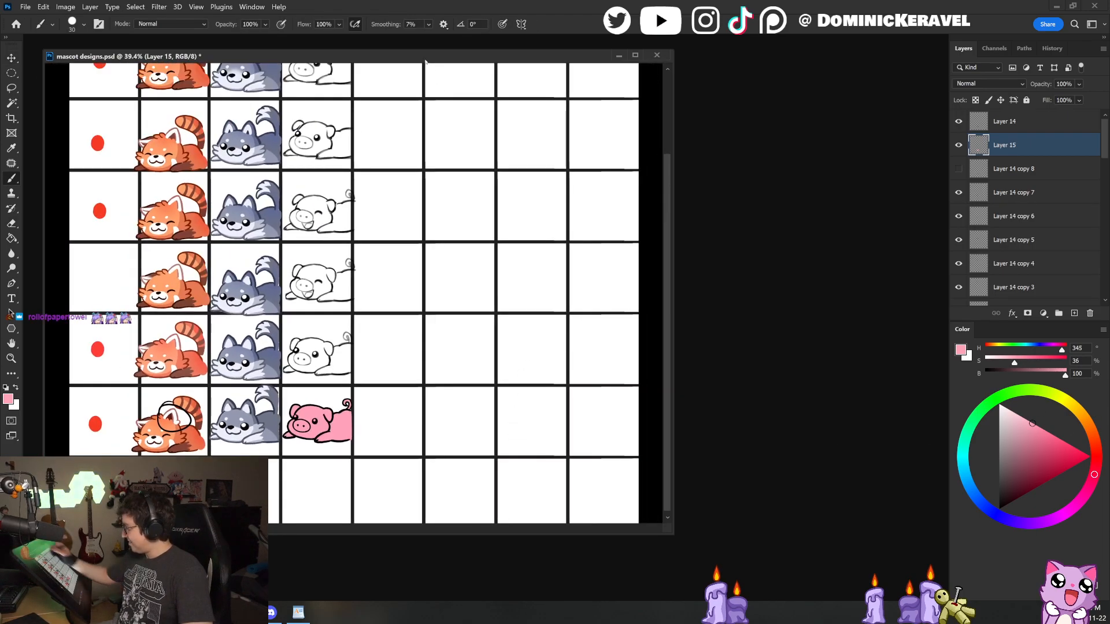
Step: Recolour the whole pig fill with a lighter, cooler pink (H 340, S 30, B 100)
{"action": "scroll", "coordinate": [462, 426], "scroll_direction": "up", "scroll_amount": 3}
{"action": "left_click", "coordinate": [1034, 416]}
{"action": "key", "text": "g"}
{"action": "scroll", "coordinate": [414, 446], "scroll_direction": "down", "scroll_amount": 2}
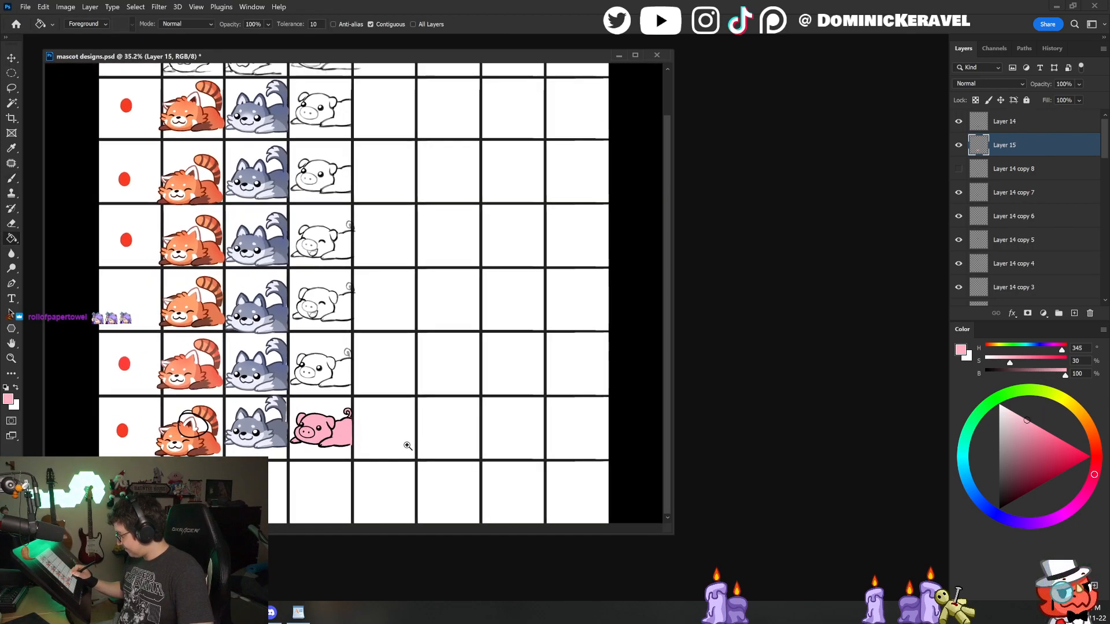
{"action": "key", "text": "b"}
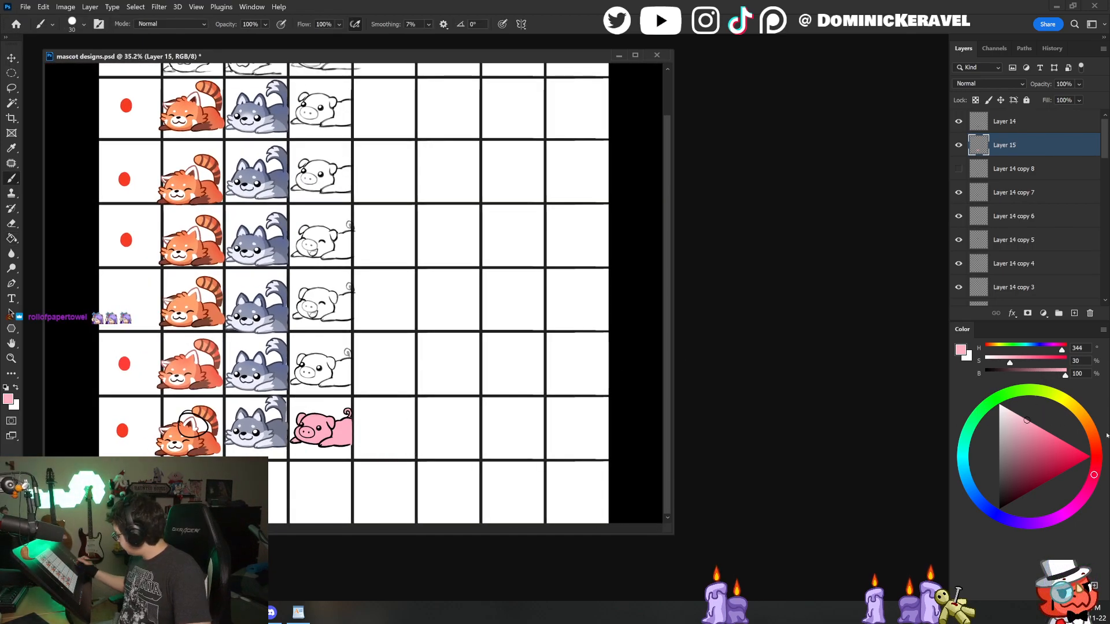
{"action": "left_click", "coordinate": [1092, 481]}
{"action": "key", "text": "g"}
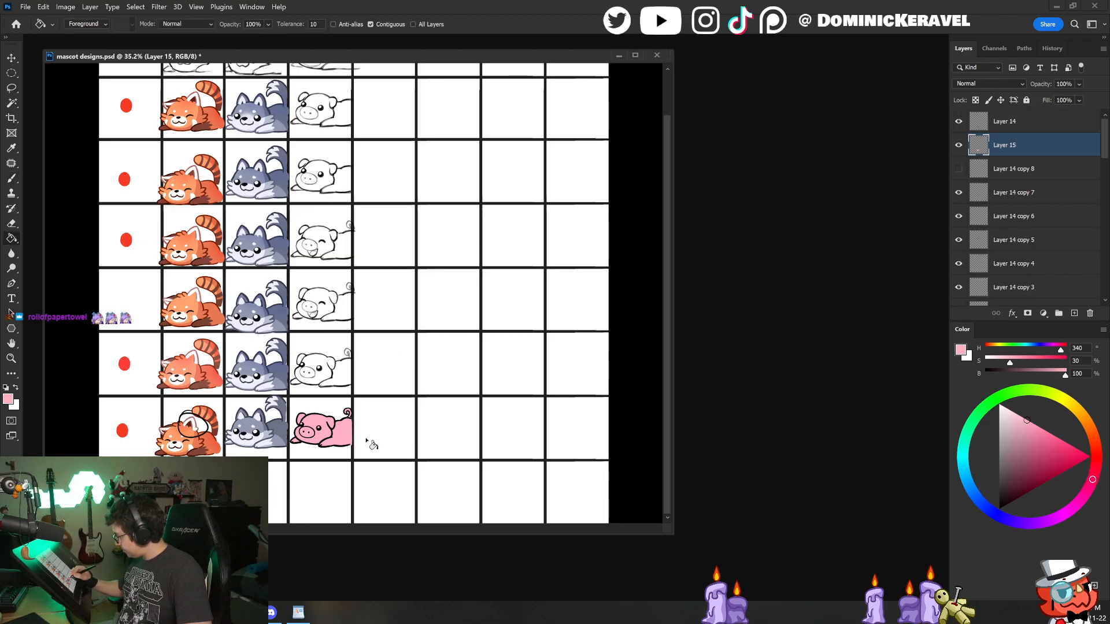
{"action": "scroll", "coordinate": [348, 442], "scroll_direction": "up", "scroll_amount": 3}
{"action": "key", "text": "v"}
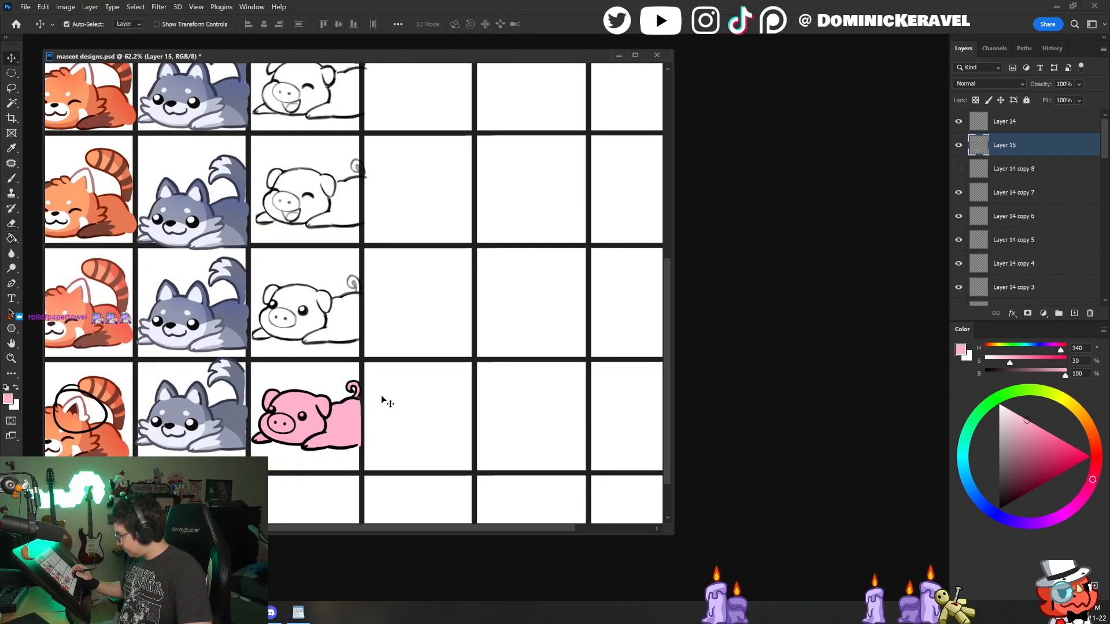
{"action": "left_click_drag", "start_coordinate": [394, 434], "coordinate": [220, 431]}
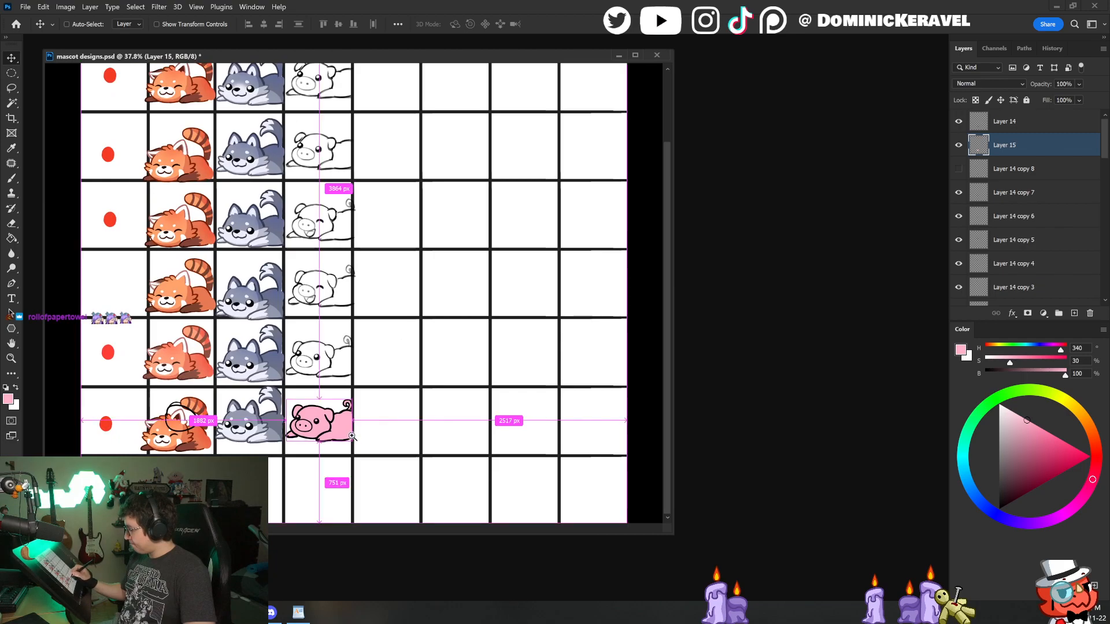
{"action": "left_click_drag", "start_coordinate": [350, 437], "coordinate": [638, 342]}
Step: Paint the pig's snout with a deeper pink (H 340, S 59, B 100)
{"action": "left_click", "coordinate": [1053, 435]}
{"action": "left_click_drag", "start_coordinate": [238, 425], "coordinate": [493, 404]}
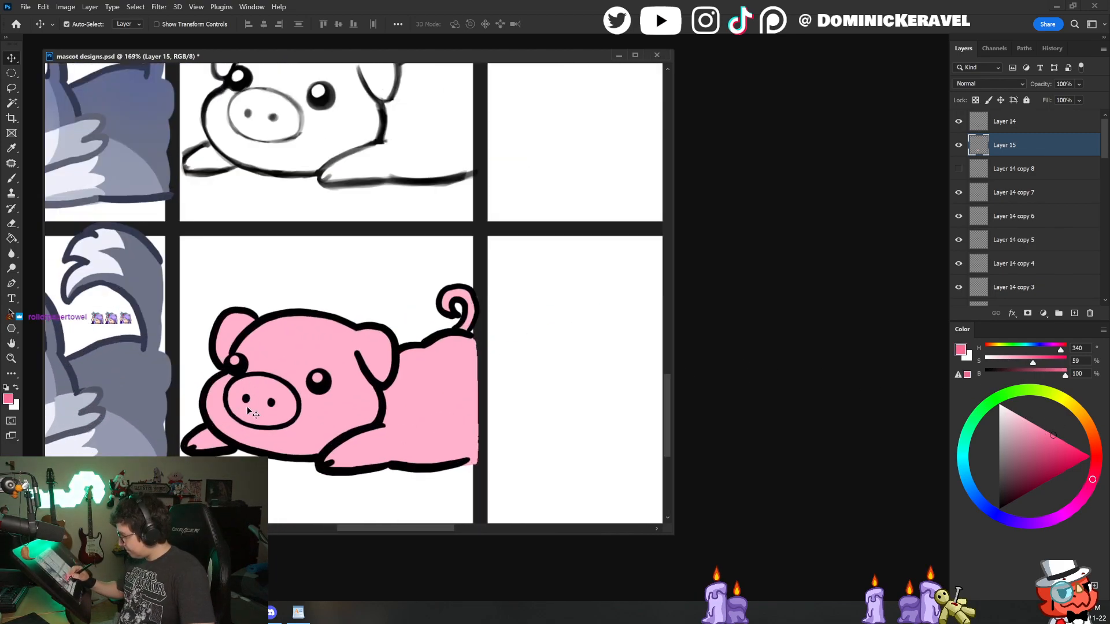
{"action": "key", "text": "b"}
{"action": "left_click_drag", "start_coordinate": [255, 396], "coordinate": [259, 405]}
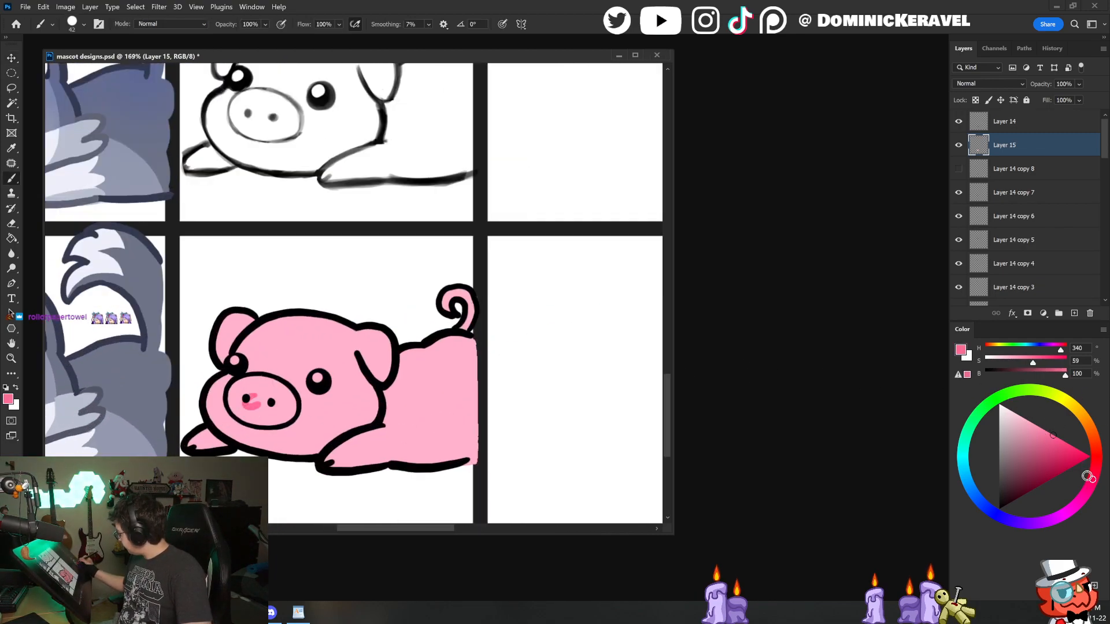
{"action": "mouse_move", "coordinate": [260, 404]}
{"action": "left_mouse_down"}
{"action": "mouse_move", "coordinate": [242, 398]}
{"action": "mouse_move", "coordinate": [257, 404]}
{"action": "left_mouse_up"}
{"action": "left_click_drag", "start_coordinate": [406, 438], "coordinate": [380, 431]}
{"action": "mouse_move", "coordinate": [275, 406]}
{"action": "left_mouse_down"}
{"action": "mouse_move", "coordinate": [281, 384]}
{"action": "mouse_move", "coordinate": [271, 382]}
{"action": "mouse_move", "coordinate": [321, 391]}
{"action": "mouse_move", "coordinate": [326, 421]}
{"action": "mouse_move", "coordinate": [296, 428]}
{"action": "mouse_move", "coordinate": [268, 419]}
{"action": "mouse_move", "coordinate": [264, 388]}
{"action": "mouse_move", "coordinate": [259, 413]}
{"action": "mouse_move", "coordinate": [277, 421]}
{"action": "mouse_move", "coordinate": [305, 398]}
{"action": "mouse_move", "coordinate": [290, 404]}
{"action": "mouse_move", "coordinate": [313, 406]}
{"action": "left_mouse_up"}
{"action": "left_click_drag", "start_coordinate": [397, 388], "coordinate": [350, 387]}
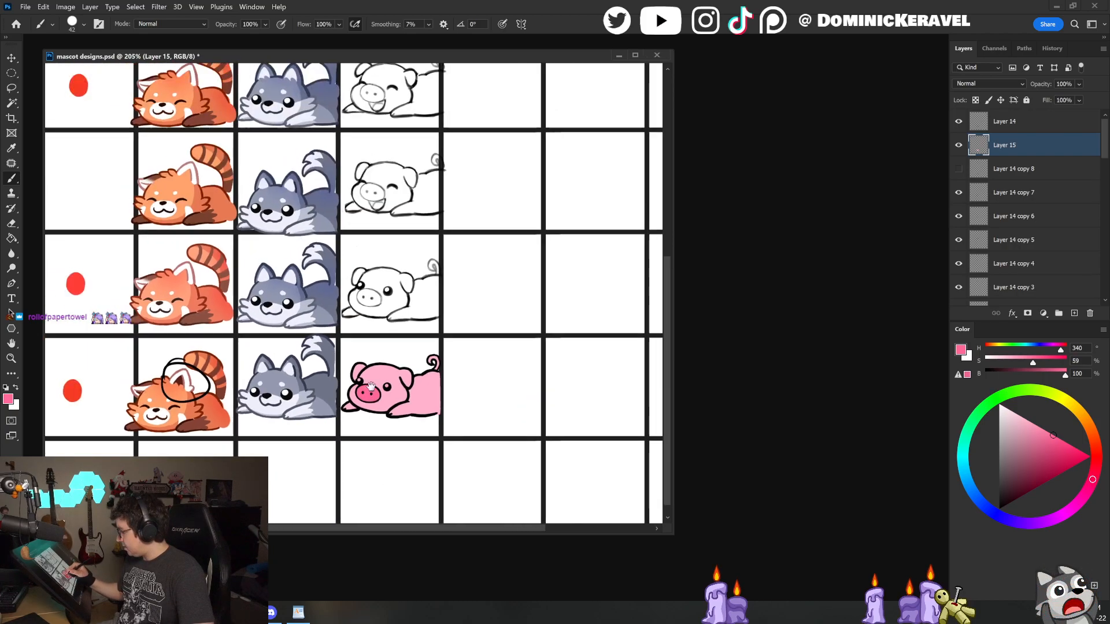
Step: Select the pig's line art and colour layers together and duplicate them into the empty grid cell directly below
{"action": "key", "text": "v"}
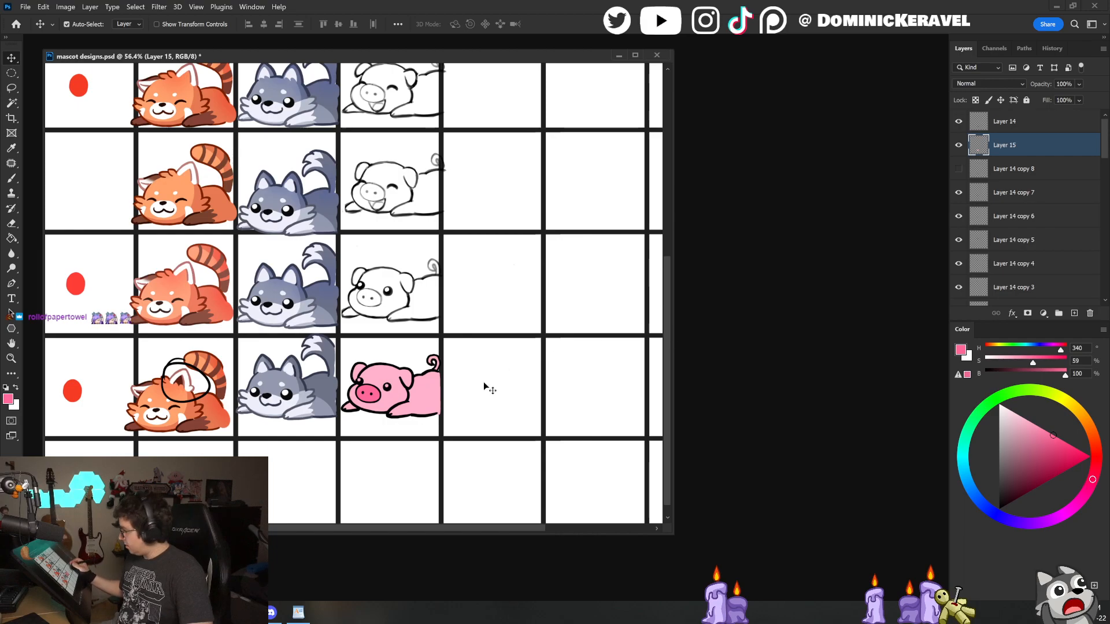
{"action": "key", "text": "b"}
{"action": "key", "text": "v"}
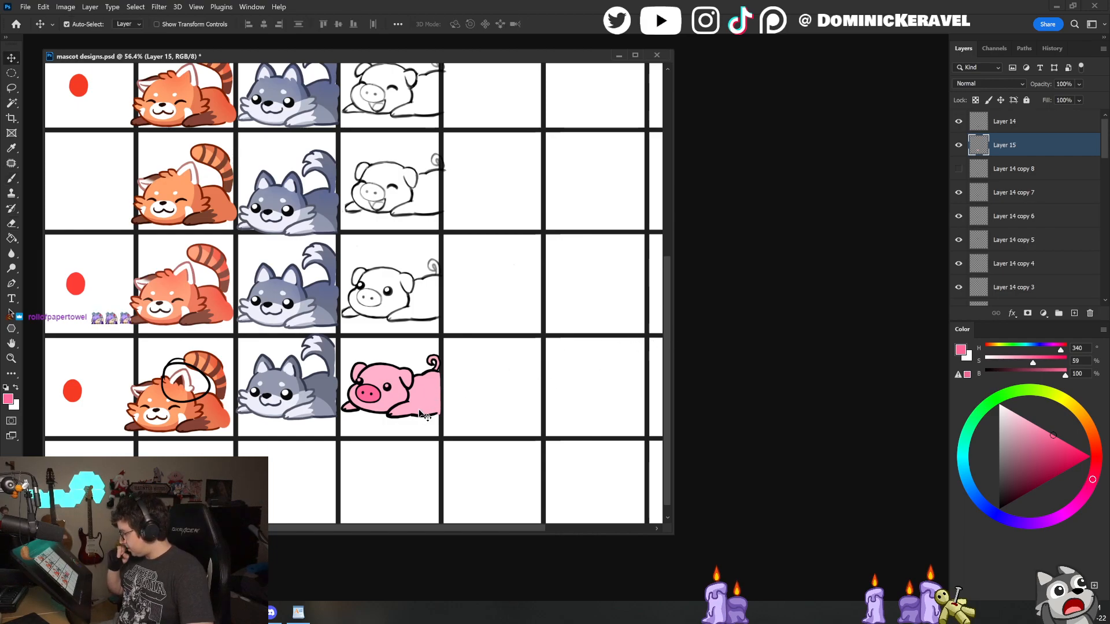
{"action": "key", "text": "b"}
{"action": "mouse_move", "coordinate": [476, 360]}
{"action": "left_mouse_down"}
{"action": "mouse_move", "coordinate": [392, 412]}
{"action": "mouse_move", "coordinate": [393, 487]}
{"action": "left_mouse_up"}
{"action": "key", "text": "ctrl+z"}
{"action": "key", "text": "v"}
{"action": "left_click", "coordinate": [393, 392], "text": "shift"}
{"action": "left_click_drag", "start_coordinate": [448, 331], "coordinate": [414, 315]}
{"action": "left_click_drag", "start_coordinate": [375, 483], "coordinate": [564, 421]}
Step: Try to fill the copied pig's body with a muted red while both copied layers are selected
{"action": "left_click", "coordinate": [1041, 445]}
{"action": "key", "text": "b"}
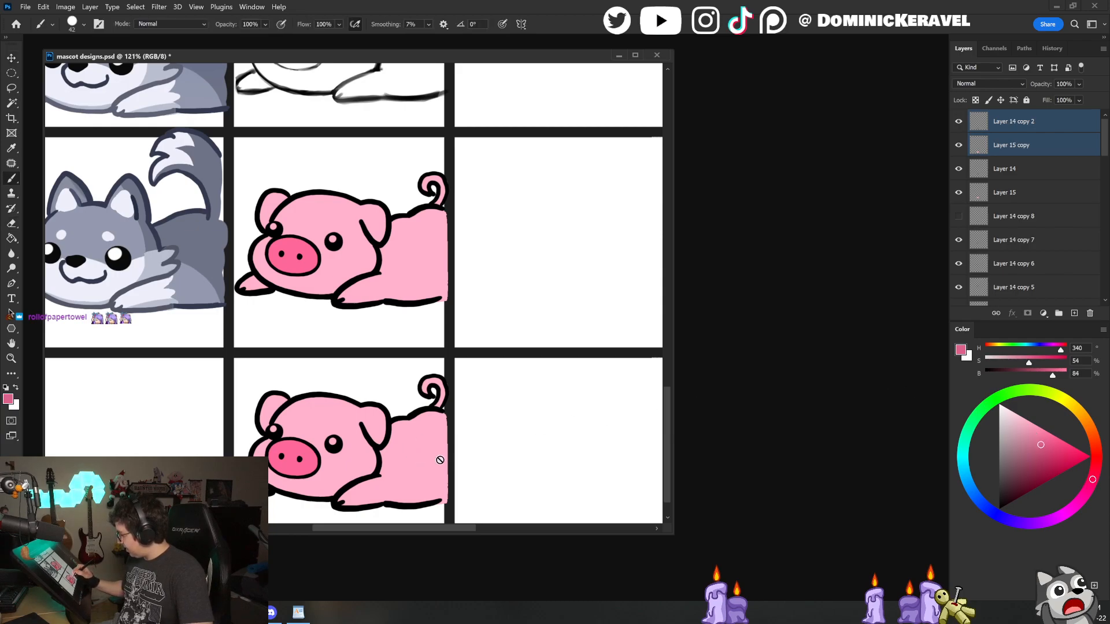
{"action": "left_click", "coordinate": [439, 453], "text": "alt"}
{"action": "key", "text": "g"}
{"action": "left_click", "coordinate": [1026, 443]}
{"action": "key", "text": "e"}
{"action": "key", "text": "v"}
{"action": "key", "text": "g"}
{"action": "left_click", "coordinate": [422, 466]}
{"action": "key", "text": "Return"}
Step: On the copied colour layer, fill the pig with muted red (H 0, S 38, B 78), and refill it with off-white (H 0, S 0, B 97)
{"action": "left_click", "coordinate": [1012, 216]}
{"action": "left_click", "coordinate": [1013, 148]}
{"action": "key", "text": "e"}
{"action": "key", "text": "v"}
{"action": "key", "text": "g"}
{"action": "left_click", "coordinate": [421, 459]}
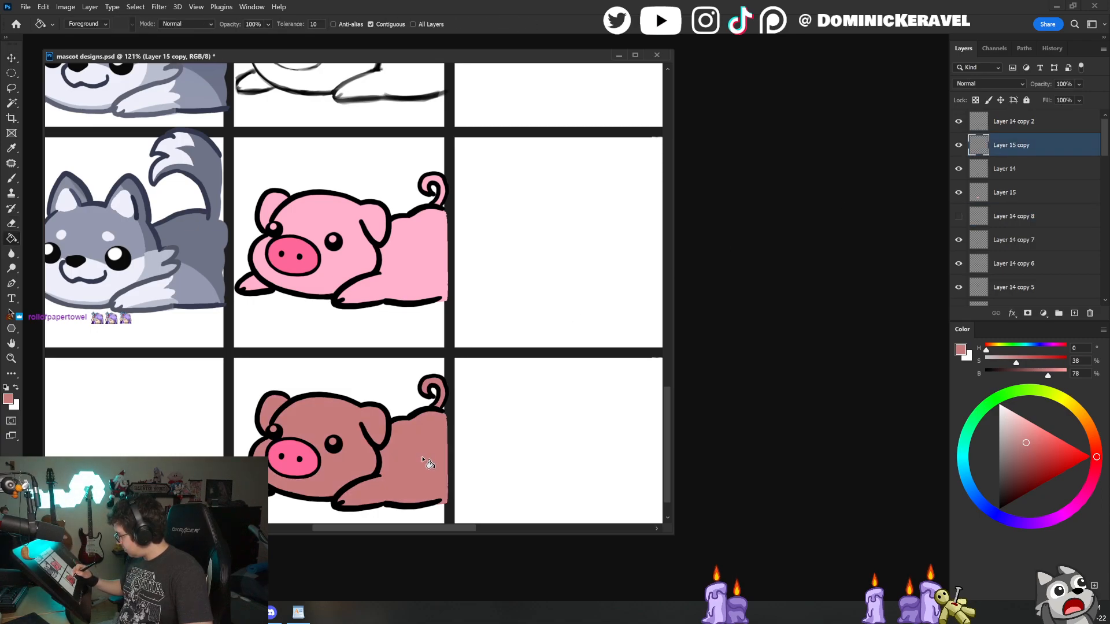
{"action": "left_click", "coordinate": [1000, 407]}
{"action": "left_click", "coordinate": [429, 468]}
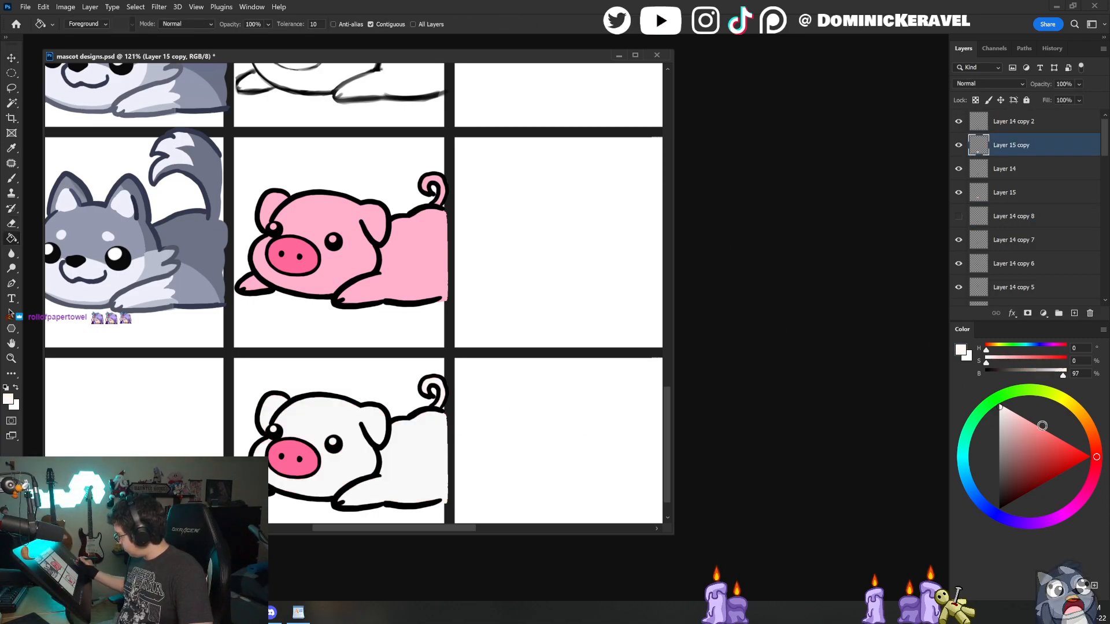
Step: Paint a round brown patch (H 27, S 35, B 47) over the copied pig's right eye and ear
{"action": "left_click", "coordinate": [1089, 426]}
{"action": "left_click", "coordinate": [1014, 468]}
{"action": "key", "text": "b"}
{"action": "mouse_move", "coordinate": [356, 427]}
{"action": "left_mouse_down"}
{"action": "mouse_move", "coordinate": [344, 442]}
{"action": "mouse_move", "coordinate": [364, 421]}
{"action": "mouse_move", "coordinate": [378, 445]}
{"action": "left_mouse_up"}
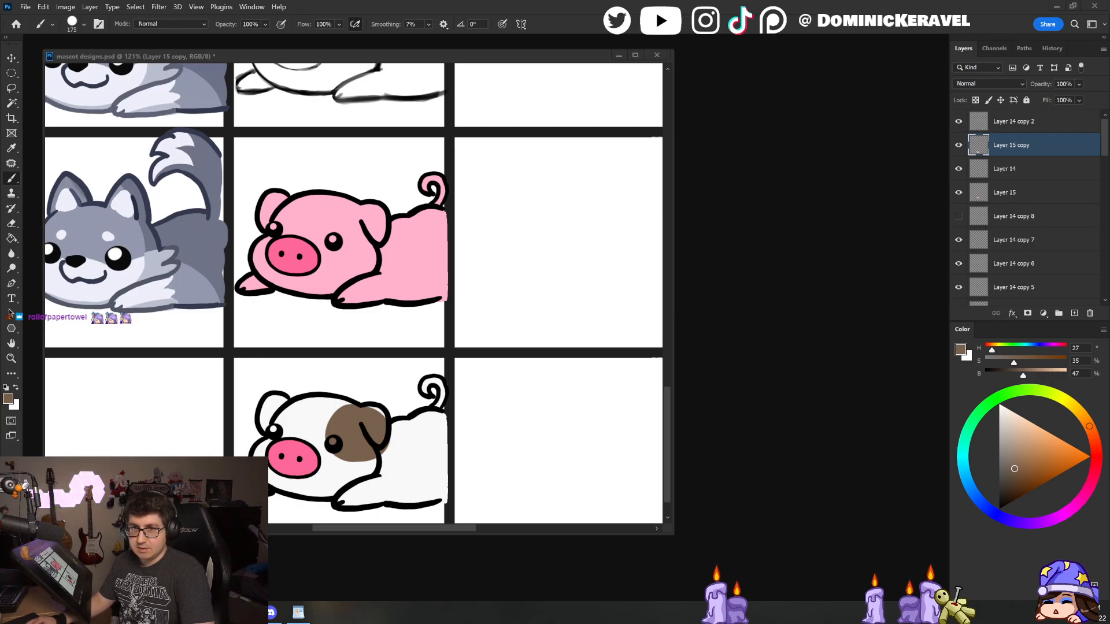
Step: Bring the browser window with the spotted pig photo into view as a colour reference, and move it away again
{"action": "left_click_drag", "start_coordinate": [0, 399], "coordinate": [162, 130]}
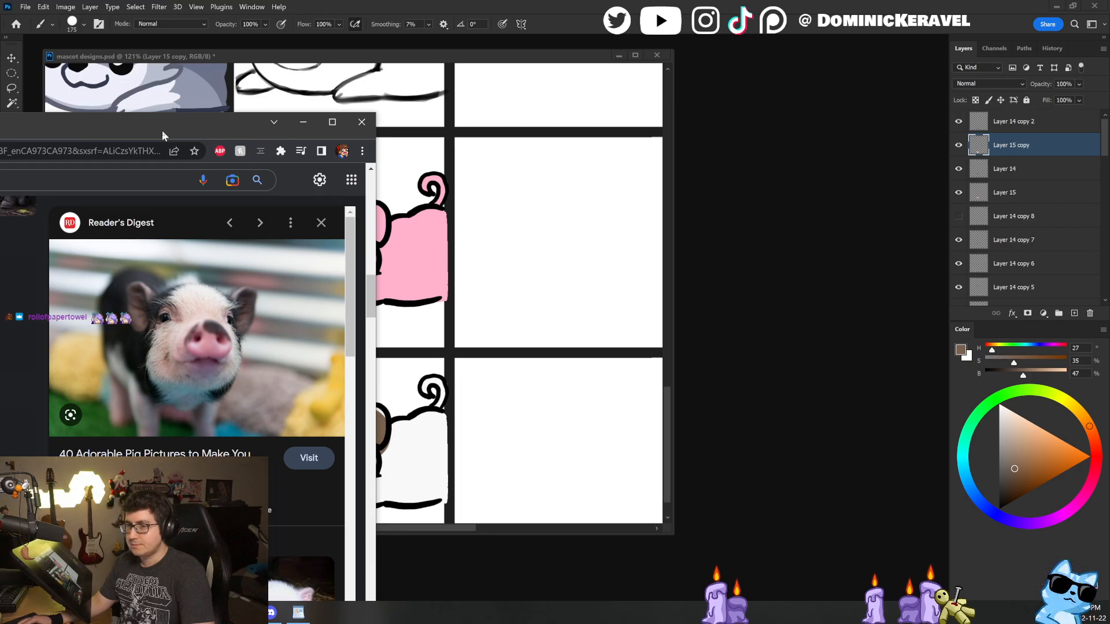
{"action": "left_click_drag", "start_coordinate": [162, 130], "coordinate": [0, 130]}
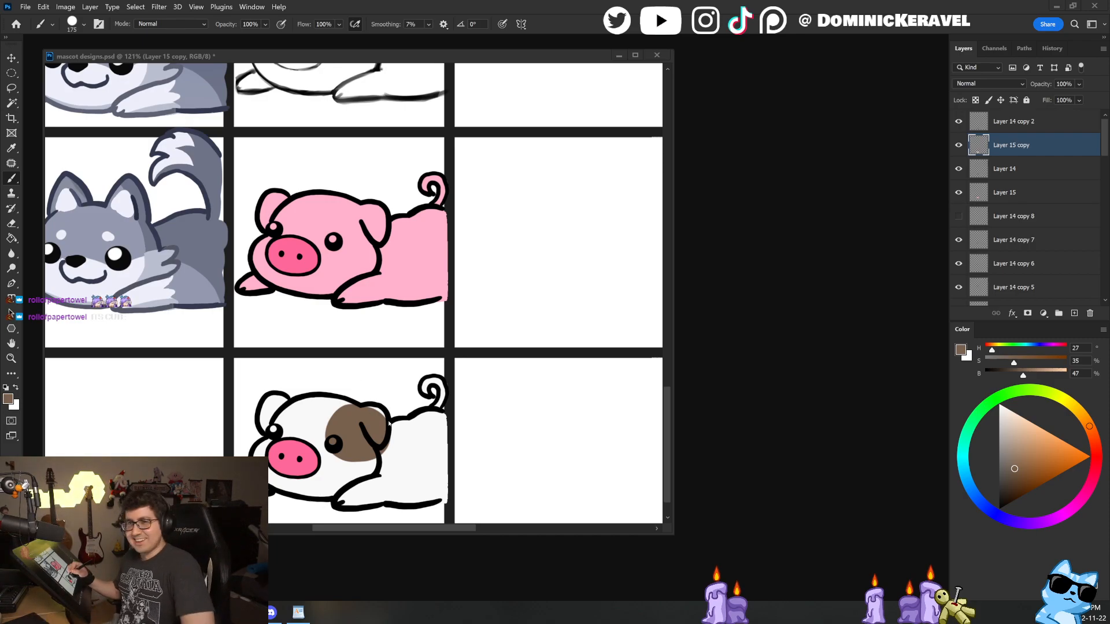
Step: Repaint the copied pig's head, snout and body with a warm light grey (H 27, S 2, B 93)
{"action": "key", "text": "v"}
{"action": "left_click_drag", "start_coordinate": [422, 454], "coordinate": [387, 413]}
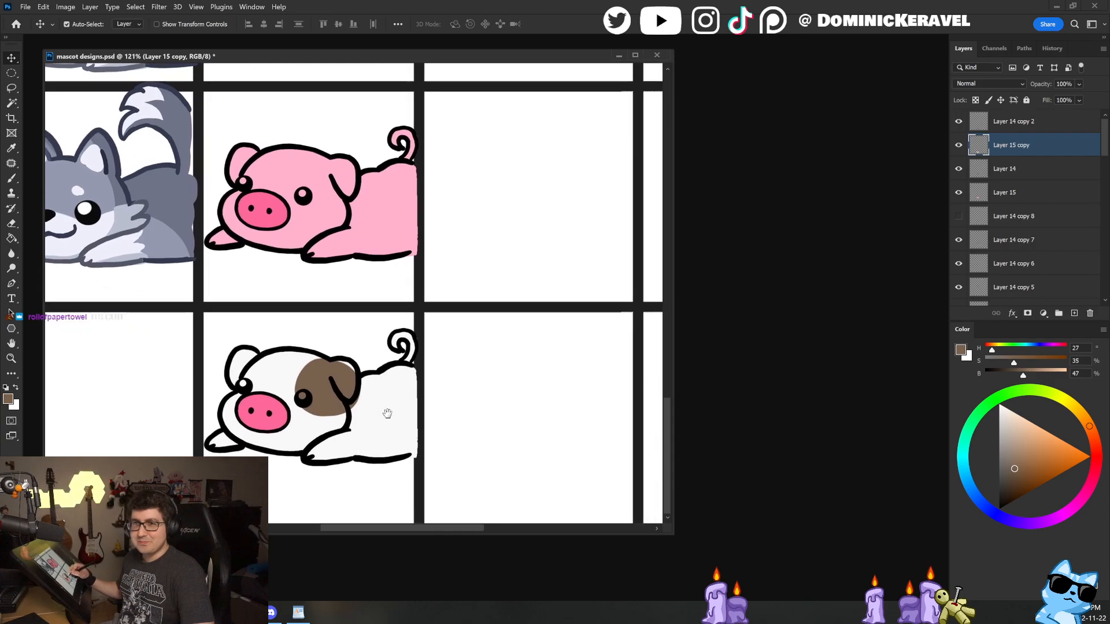
{"action": "key", "text": "b"}
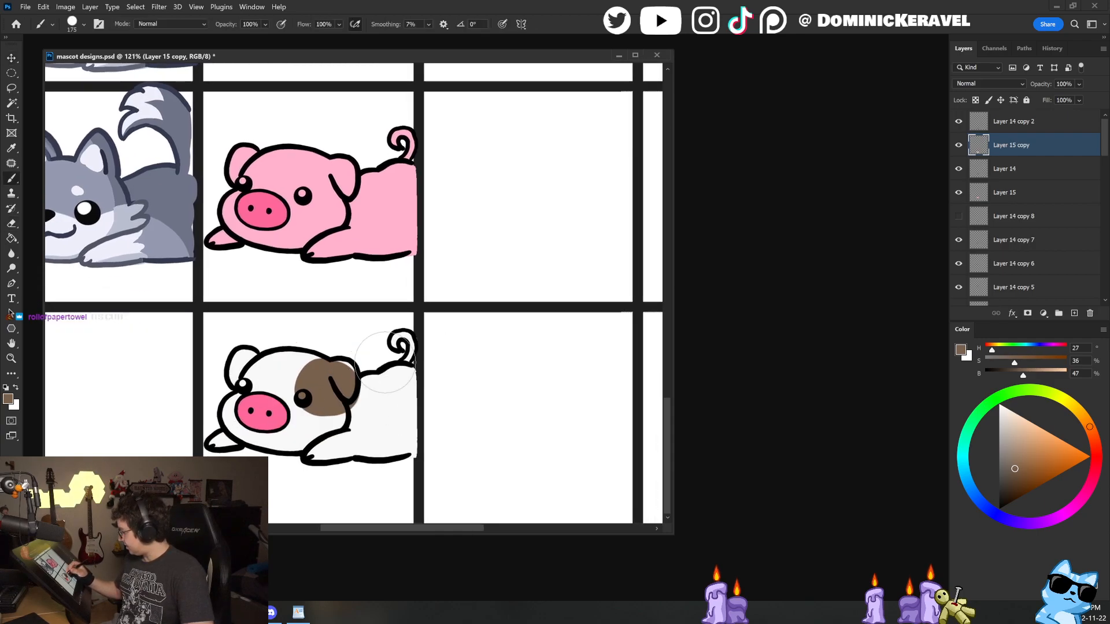
{"action": "left_click_drag", "start_coordinate": [1002, 427], "coordinate": [1001, 413]}
{"action": "mouse_move", "coordinate": [386, 386]}
{"action": "left_mouse_down"}
{"action": "mouse_move", "coordinate": [362, 400]}
{"action": "mouse_move", "coordinate": [413, 381]}
{"action": "mouse_move", "coordinate": [398, 386]}
{"action": "mouse_move", "coordinate": [400, 405]}
{"action": "mouse_move", "coordinate": [320, 451]}
{"action": "mouse_move", "coordinate": [370, 439]}
{"action": "mouse_move", "coordinate": [383, 414]}
{"action": "mouse_move", "coordinate": [326, 423]}
{"action": "left_mouse_up"}
{"action": "mouse_move", "coordinate": [317, 363]}
{"action": "left_mouse_down"}
{"action": "mouse_move", "coordinate": [257, 361]}
{"action": "mouse_move", "coordinate": [306, 371]}
{"action": "mouse_move", "coordinate": [237, 375]}
{"action": "mouse_move", "coordinate": [242, 362]}
{"action": "mouse_move", "coordinate": [234, 437]}
{"action": "mouse_move", "coordinate": [217, 440]}
{"action": "mouse_move", "coordinate": [261, 446]}
{"action": "mouse_move", "coordinate": [388, 425]}
{"action": "left_mouse_up"}
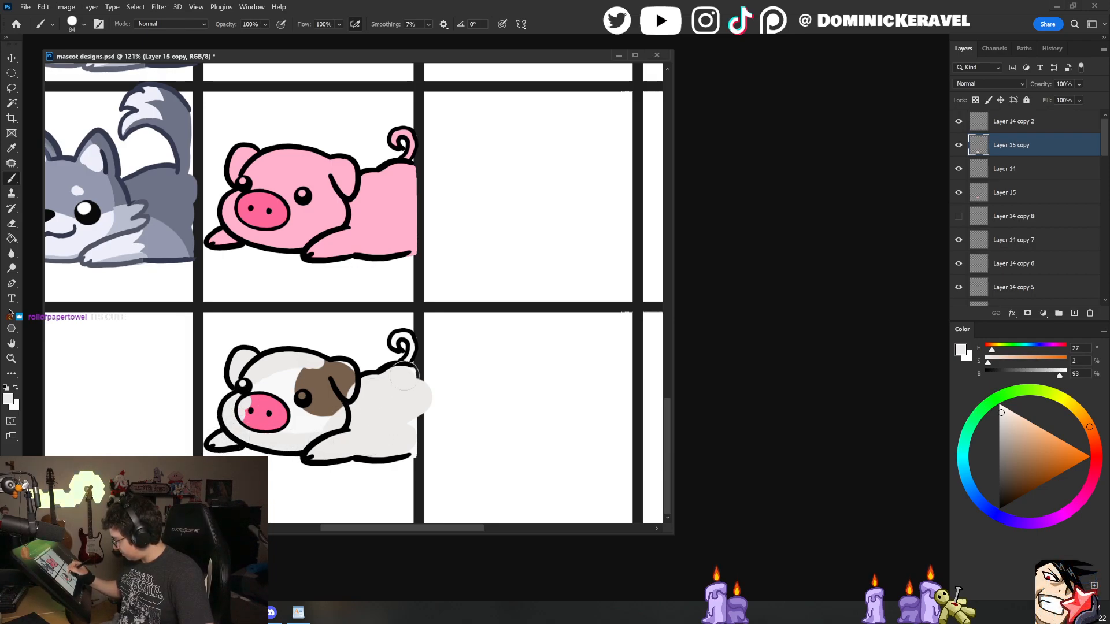
{"action": "left_click_drag", "start_coordinate": [379, 362], "coordinate": [373, 362]}
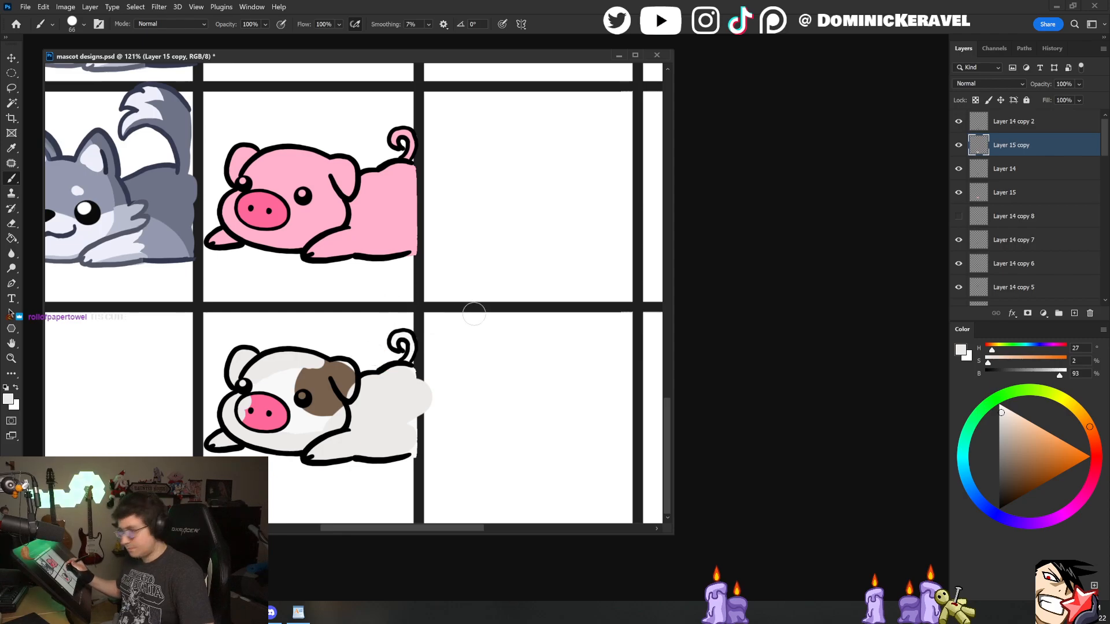
{"action": "mouse_move", "coordinate": [254, 386]}
{"action": "left_mouse_down"}
{"action": "mouse_move", "coordinate": [262, 408]}
{"action": "mouse_move", "coordinate": [283, 397]}
{"action": "mouse_move", "coordinate": [341, 422]}
{"action": "mouse_move", "coordinate": [262, 418]}
{"action": "left_mouse_up"}
Step: Reshape the brown patch around the copied pig's eye and ear, using colours sampled from the patch and the grey face
{"action": "left_click", "coordinate": [343, 373], "text": "alt"}
{"action": "mouse_move", "coordinate": [341, 375]}
{"action": "left_mouse_down"}
{"action": "mouse_move", "coordinate": [302, 391]}
{"action": "mouse_move", "coordinate": [317, 377]}
{"action": "mouse_move", "coordinate": [306, 374]}
{"action": "mouse_move", "coordinate": [333, 404]}
{"action": "mouse_move", "coordinate": [346, 398]}
{"action": "mouse_move", "coordinate": [335, 407]}
{"action": "mouse_move", "coordinate": [298, 392]}
{"action": "left_mouse_up"}
{"action": "left_click", "coordinate": [288, 393], "text": "alt"}
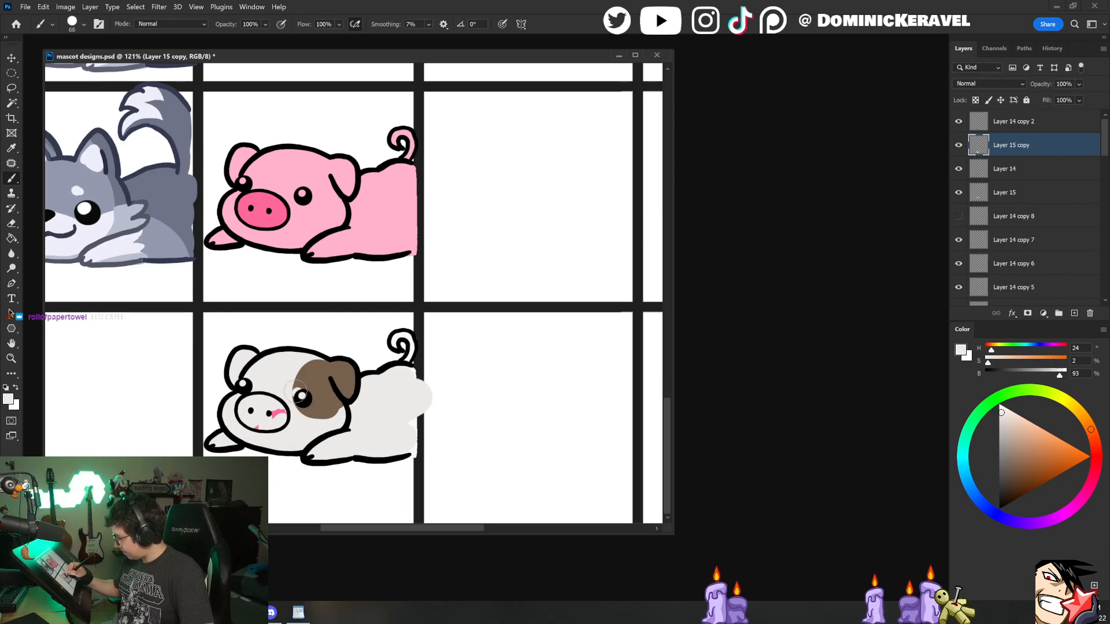
{"action": "left_click", "coordinate": [304, 382], "text": "alt"}
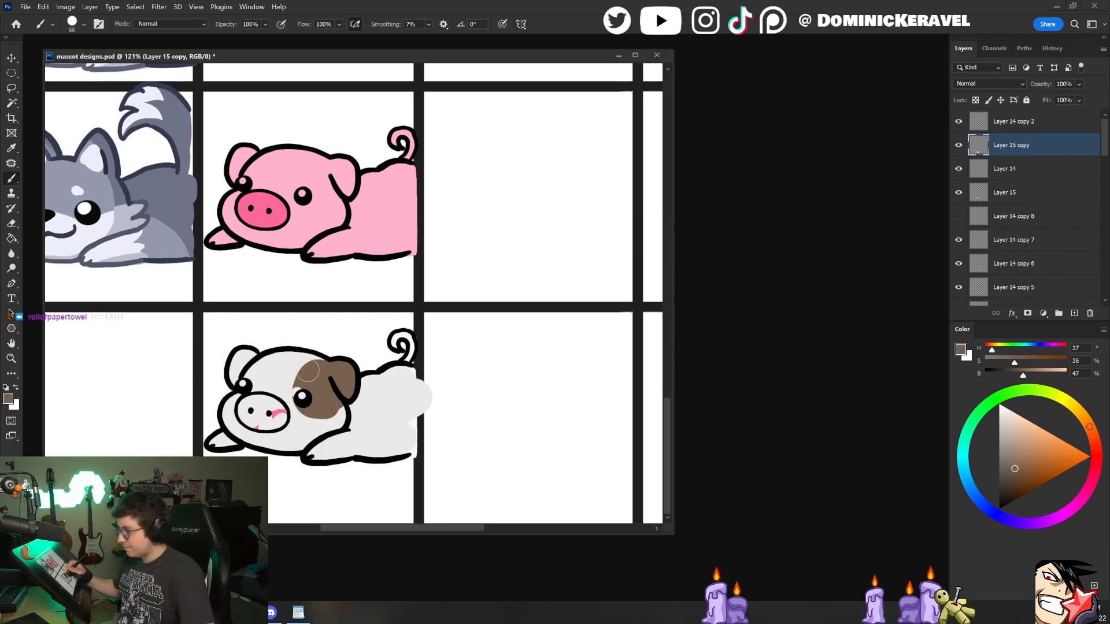
{"action": "mouse_move", "coordinate": [321, 366]}
{"action": "left_mouse_down"}
{"action": "mouse_move", "coordinate": [300, 394]}
{"action": "mouse_move", "coordinate": [330, 409]}
{"action": "left_mouse_up"}
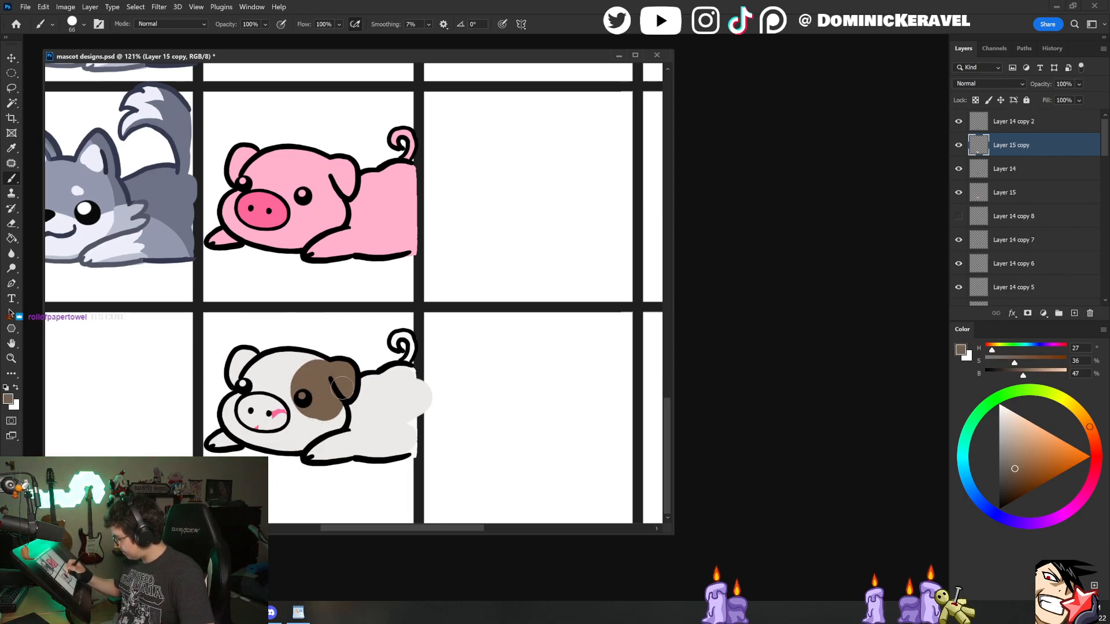
{"action": "key", "text": "e"}
{"action": "key", "text": "b"}
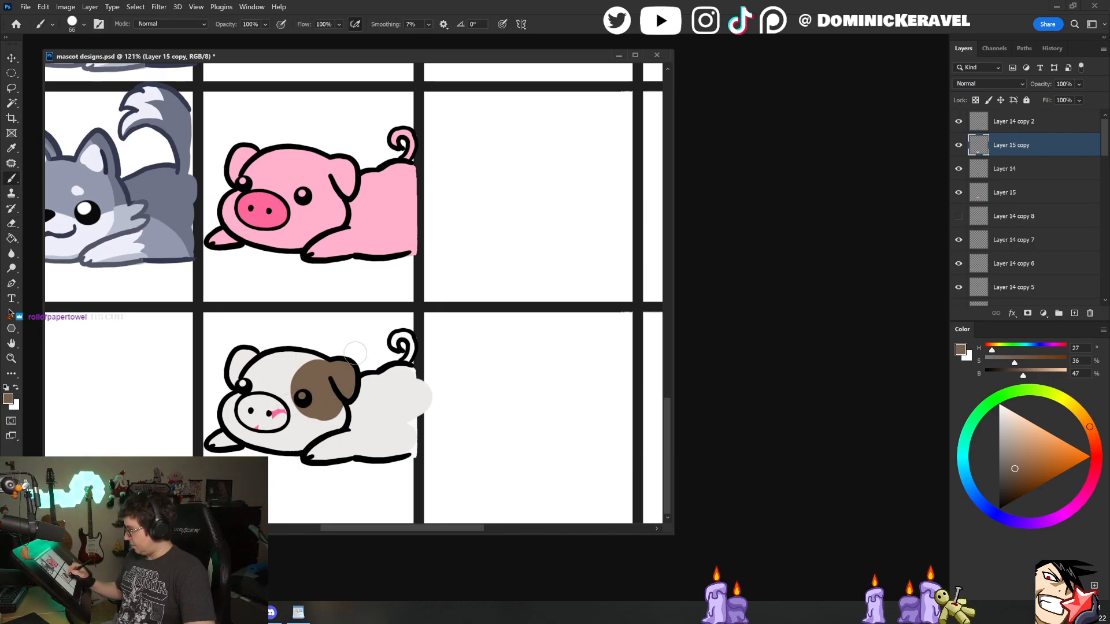
Step: Paint the copied pig's snout with the upper pig's light body pink and tidy its edge with the face grey
{"action": "left_click", "coordinate": [291, 202], "text": "alt"}
{"action": "mouse_move", "coordinate": [249, 406]}
{"action": "left_mouse_down"}
{"action": "mouse_move", "coordinate": [262, 417]}
{"action": "mouse_move", "coordinate": [241, 396]}
{"action": "mouse_move", "coordinate": [257, 428]}
{"action": "mouse_move", "coordinate": [273, 415]}
{"action": "left_mouse_up"}
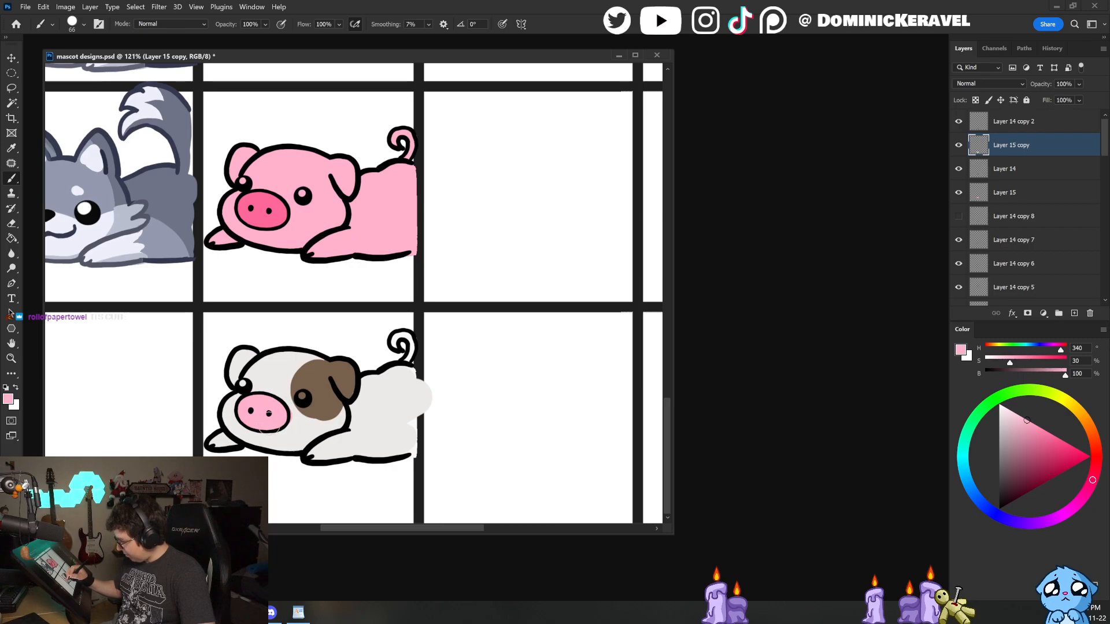
{"action": "left_click", "coordinate": [289, 401], "text": "alt"}
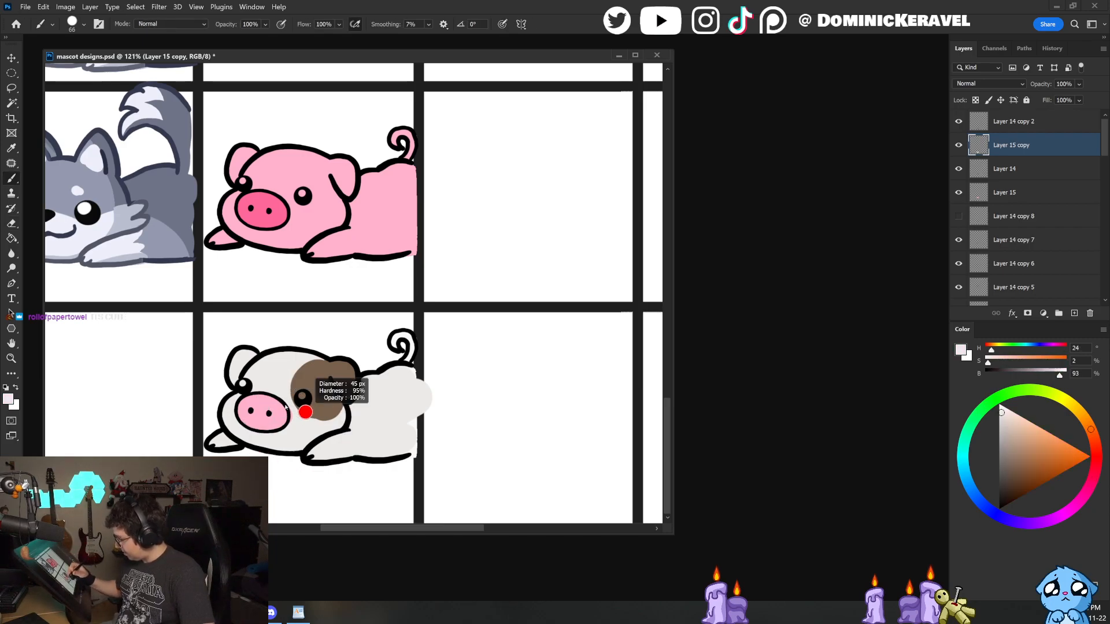
{"action": "left_click_drag", "start_coordinate": [290, 403], "coordinate": [293, 416]}
Step: Paint the highlight in the copied pig's right eye with the light face grey (H 24, S 2, B 93)
{"action": "key", "text": "e"}
{"action": "key", "text": "v"}
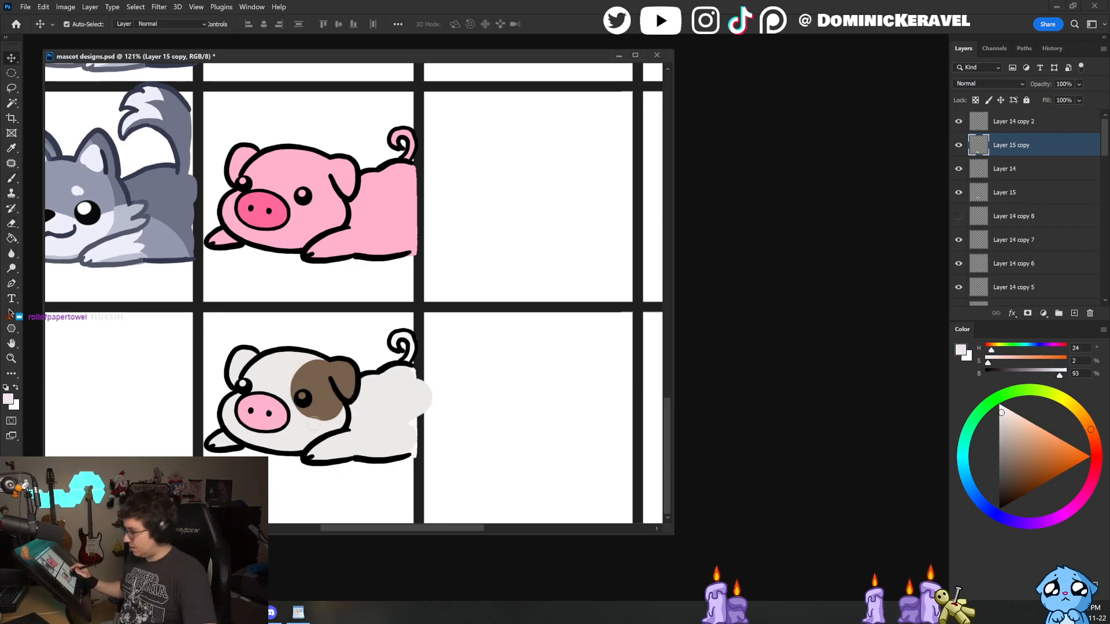
{"action": "key", "text": "b"}
{"action": "left_click", "coordinate": [281, 408], "text": "alt"}
{"action": "left_click", "coordinate": [306, 396], "text": "alt"}
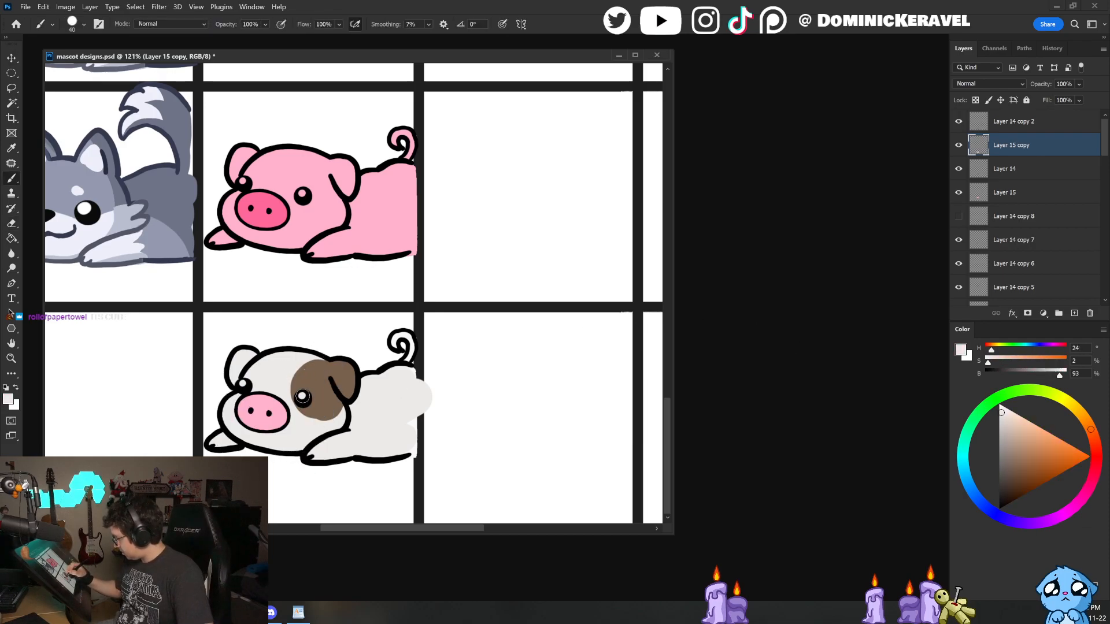
Step: Select the copied pig's coloured area on its colour layer with the Magic Wand
{"action": "left_click_drag", "start_coordinate": [446, 411], "coordinate": [425, 408]}
{"action": "key", "text": "e"}
{"action": "left_click_drag", "start_coordinate": [421, 490], "coordinate": [441, 487]}
{"action": "key", "text": "w"}
{"action": "left_click", "coordinate": [426, 470]}
{"action": "key", "text": "b"}
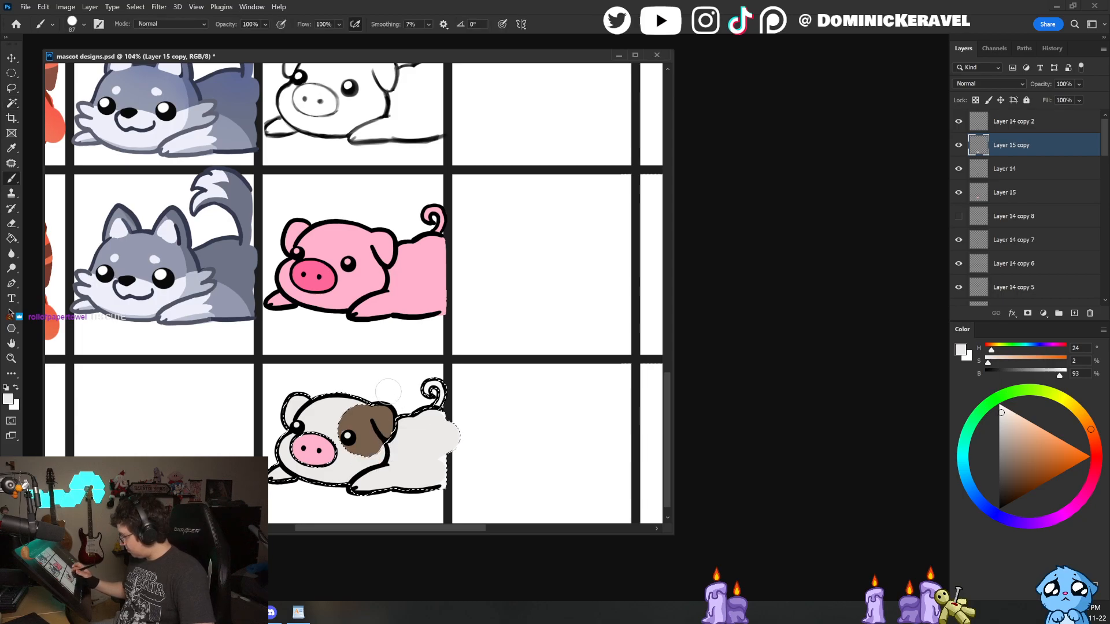
Step: Paint a round patch on the copied pig's rump and fill it with the eye patch's brown (H 27, S 36, B 47)
{"action": "left_click", "coordinate": [372, 447], "text": "alt"}
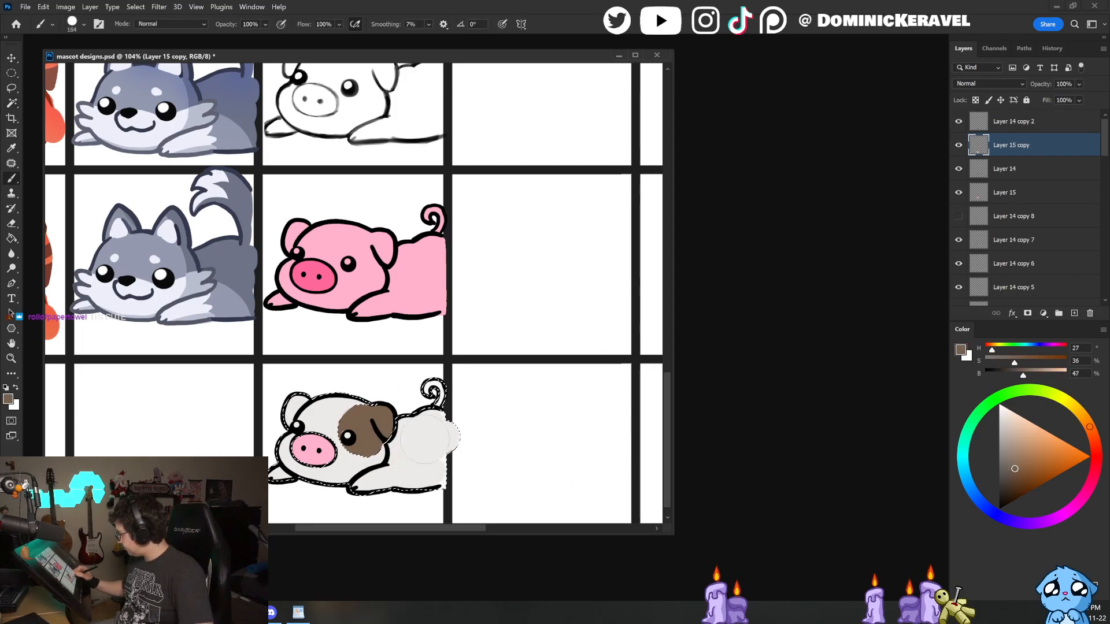
{"action": "left_click", "coordinate": [1094, 443]}
{"action": "left_click", "coordinate": [1010, 475]}
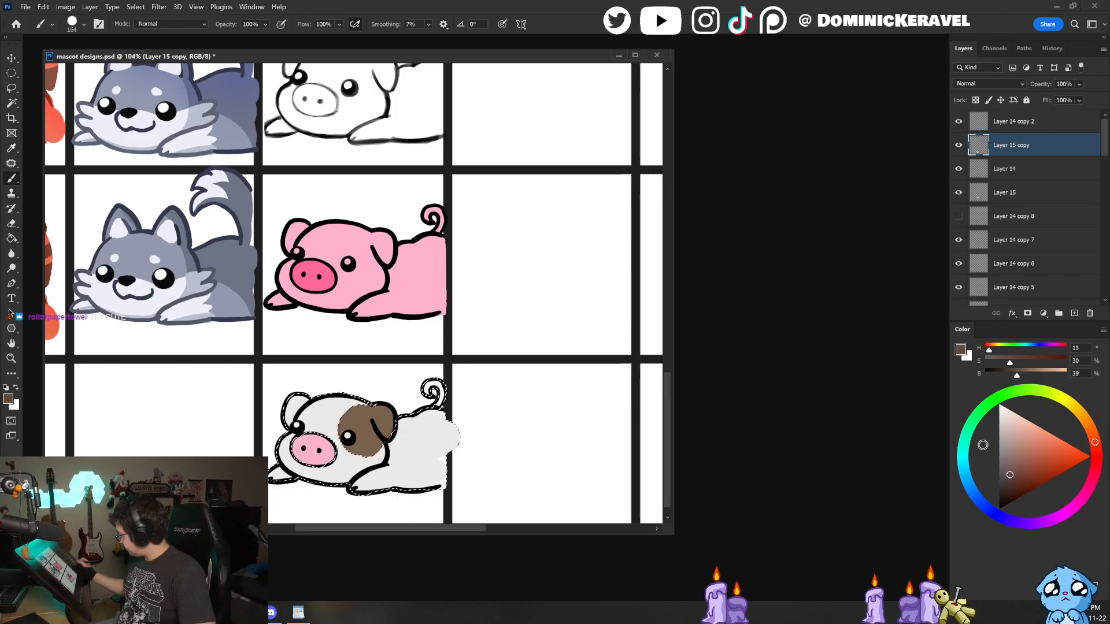
{"action": "left_click", "coordinate": [1007, 467]}
{"action": "left_click_drag", "start_coordinate": [407, 459], "coordinate": [448, 438]}
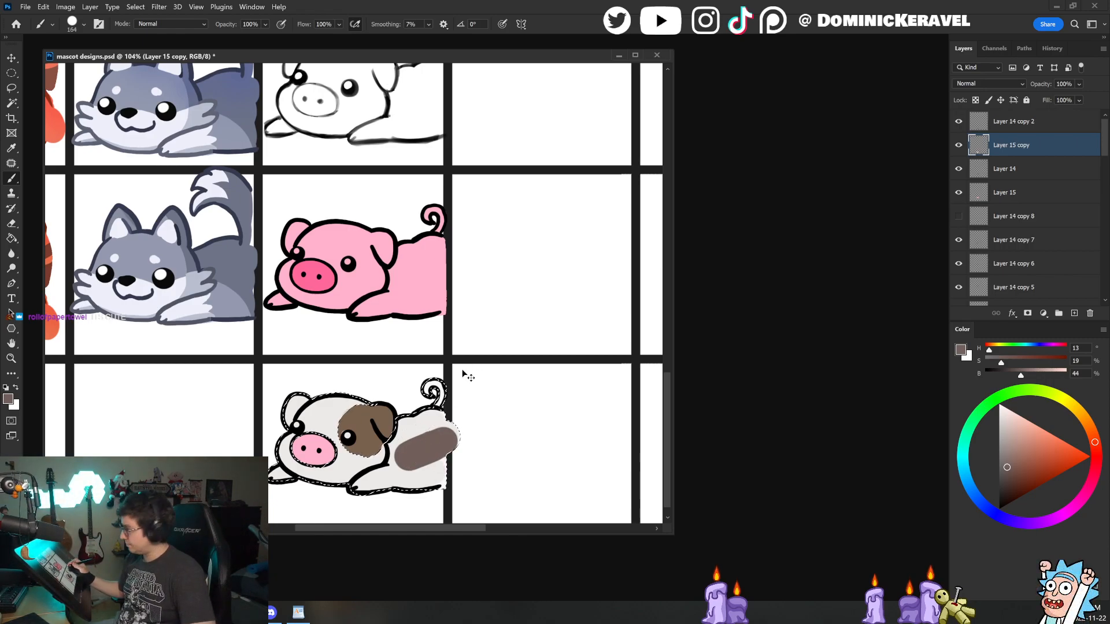
{"action": "left_click", "coordinate": [428, 425]}
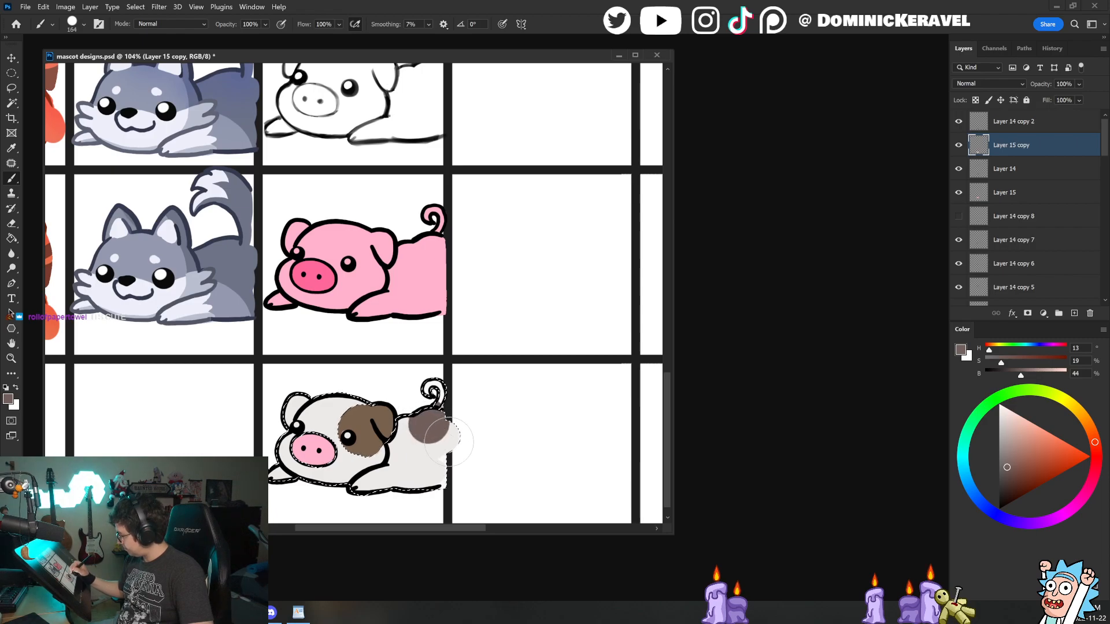
{"action": "left_click", "coordinate": [374, 432], "text": "alt"}
{"action": "key", "text": "g"}
{"action": "left_click", "coordinate": [429, 427]}
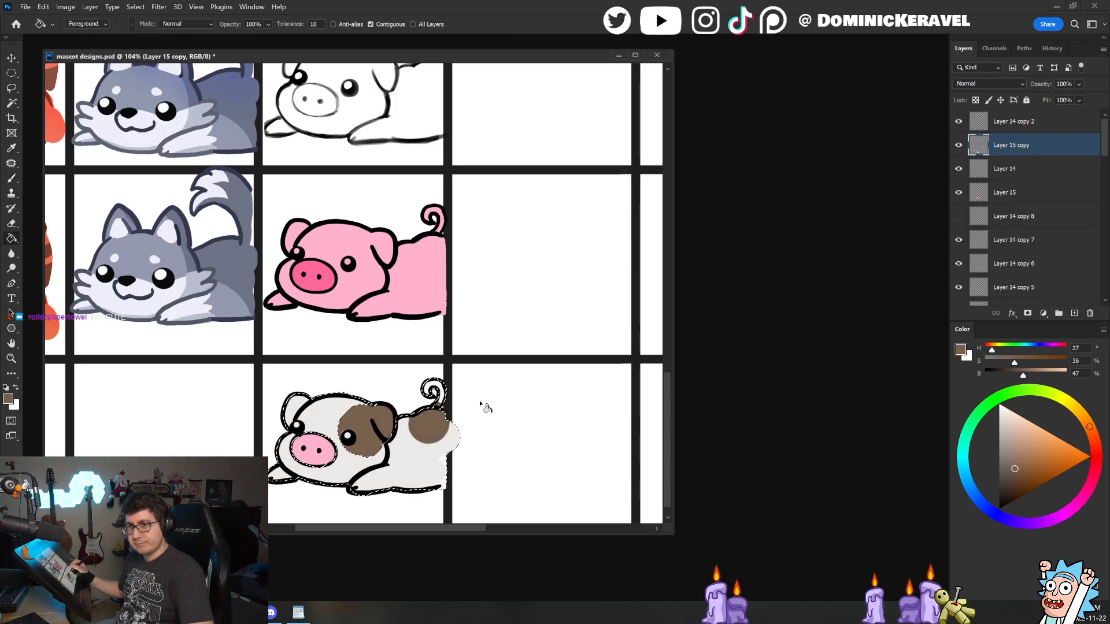
Step: Try painting the copied pig's other ear with the patch brown (H 27, S 36, B 47)
{"action": "key", "text": "b"}
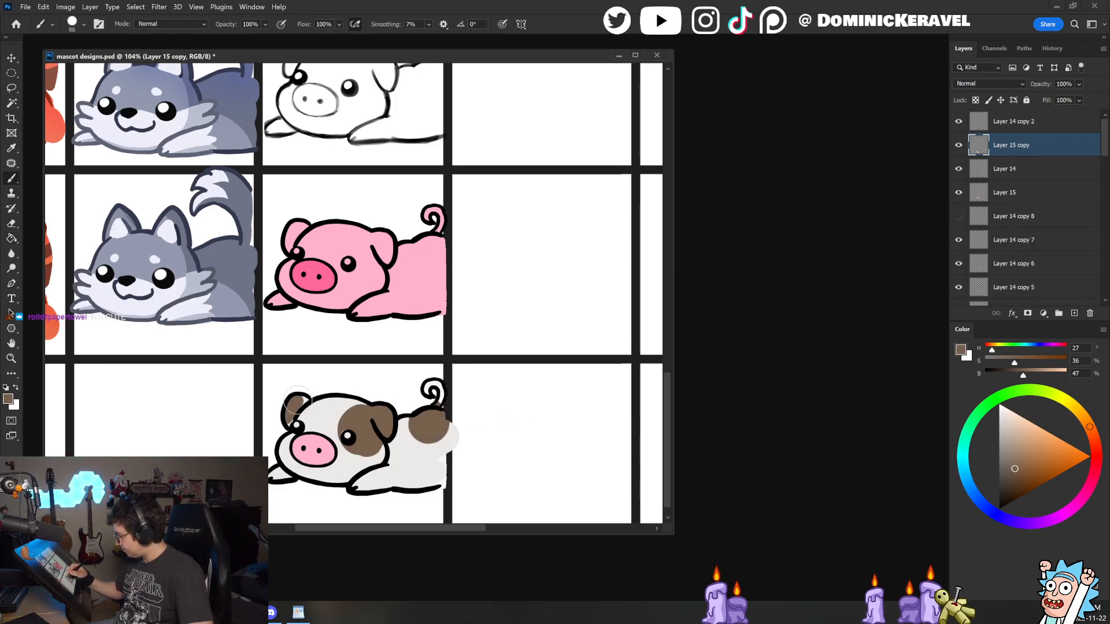
{"action": "key", "text": "e"}
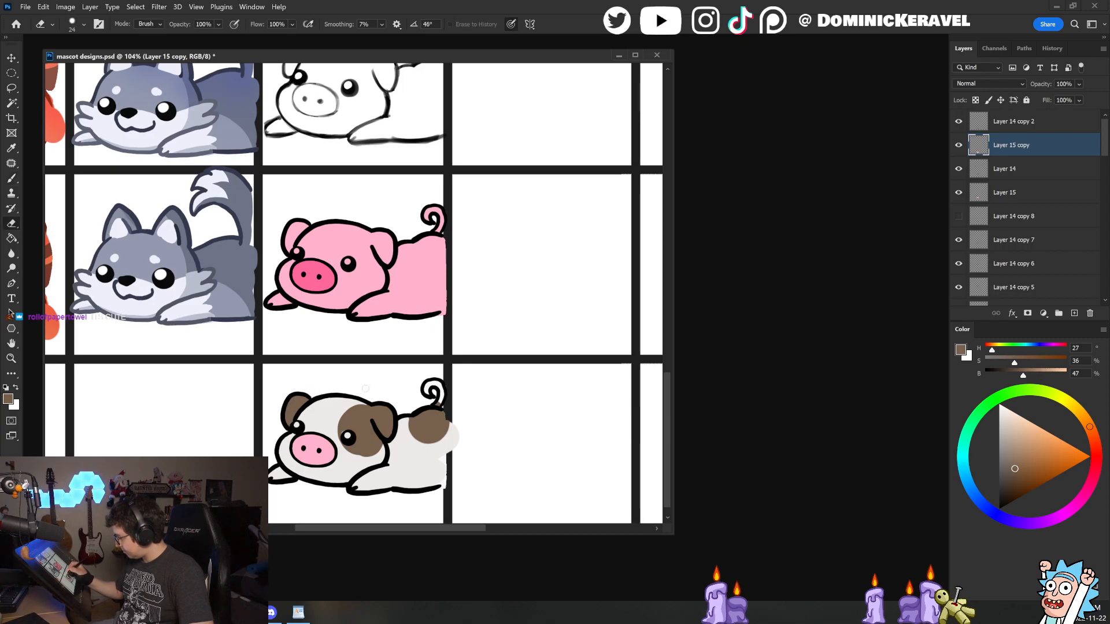
{"action": "left_click_drag", "start_coordinate": [453, 392], "coordinate": [434, 411]}
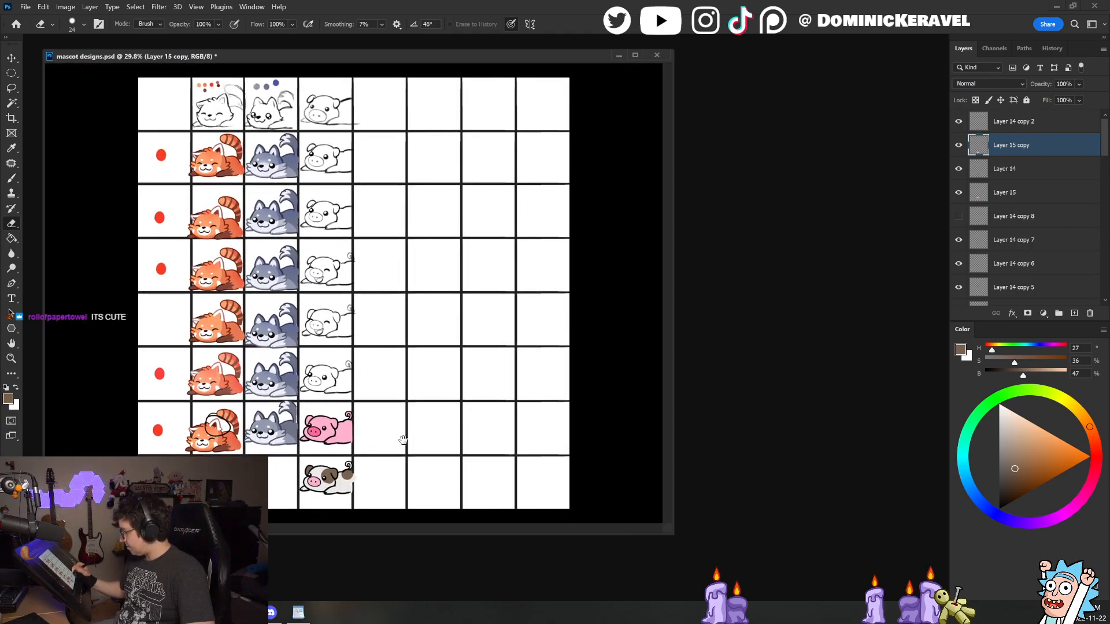
{"action": "key", "text": "v"}
{"action": "left_click_drag", "start_coordinate": [374, 470], "coordinate": [401, 490]}
{"action": "left_click_drag", "start_coordinate": [331, 463], "coordinate": [399, 445]}
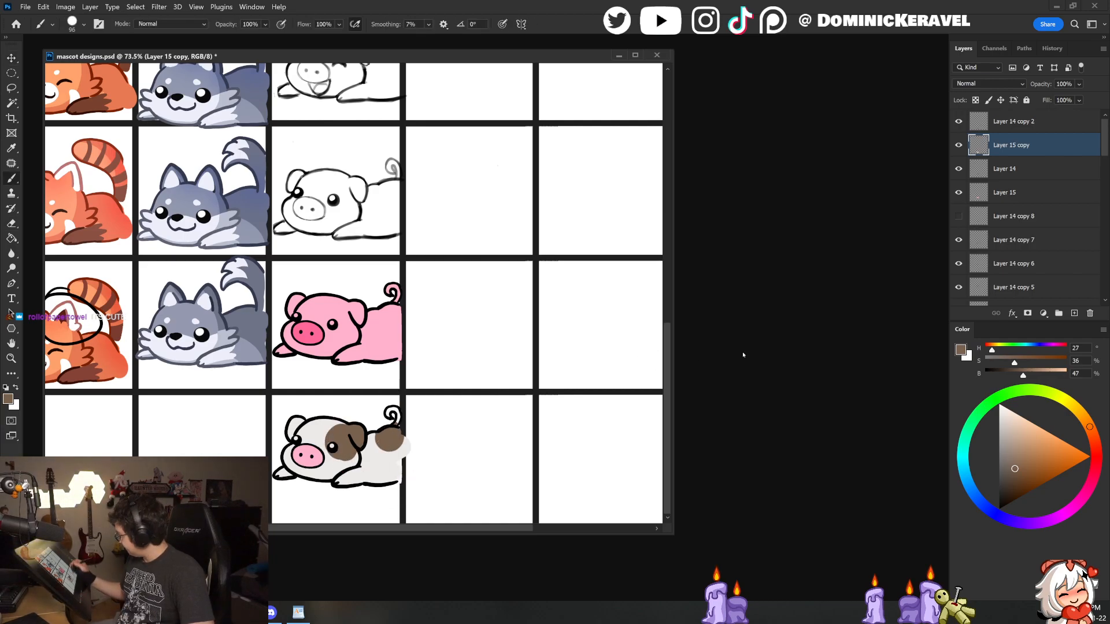
Step: Fill the copied pig's eye and rump patches with a darker, duller brown (H 27, S 26, B 40)
{"action": "left_click", "coordinate": [1008, 473]}
{"action": "key", "text": "g"}
{"action": "left_click", "coordinate": [389, 441]}
{"action": "left_click", "coordinate": [342, 446]}
{"action": "mouse_move", "coordinate": [457, 445]}
{"action": "left_mouse_down"}
{"action": "mouse_move", "coordinate": [423, 446]}
{"action": "mouse_move", "coordinate": [364, 491]}
{"action": "mouse_move", "coordinate": [360, 451]}
{"action": "left_mouse_up"}
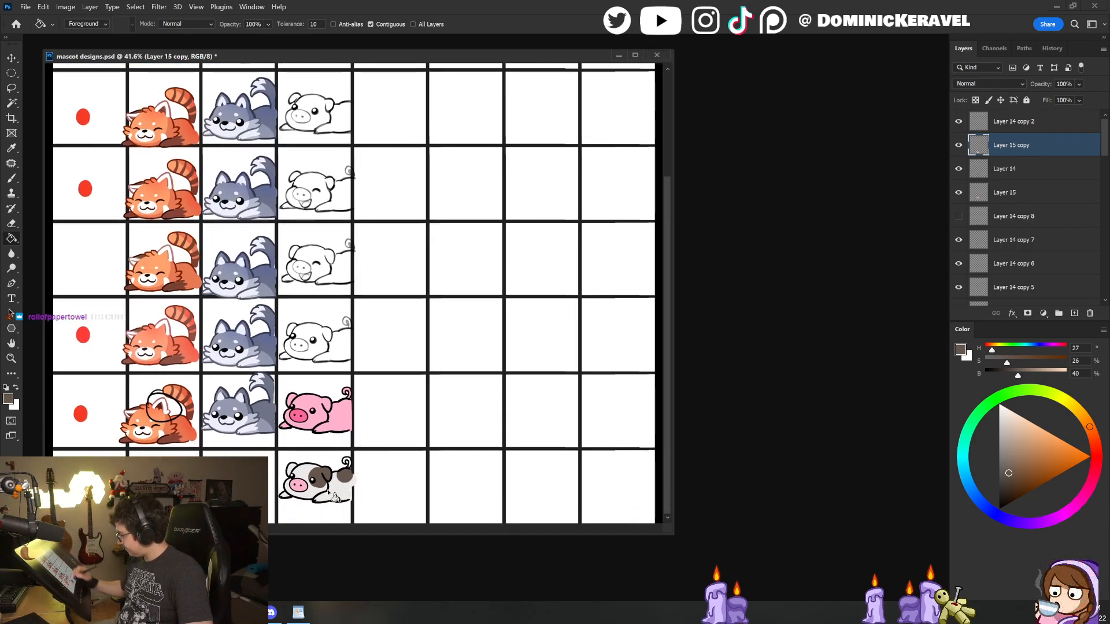
Step: Duplicate the brown-patched pig's line and colour layers into the adjacent empty cell and switch the canvas to full-screen display
{"action": "left_click_drag", "start_coordinate": [343, 473], "coordinate": [376, 474]}
{"action": "left_click_drag", "start_coordinate": [309, 520], "coordinate": [432, 434]}
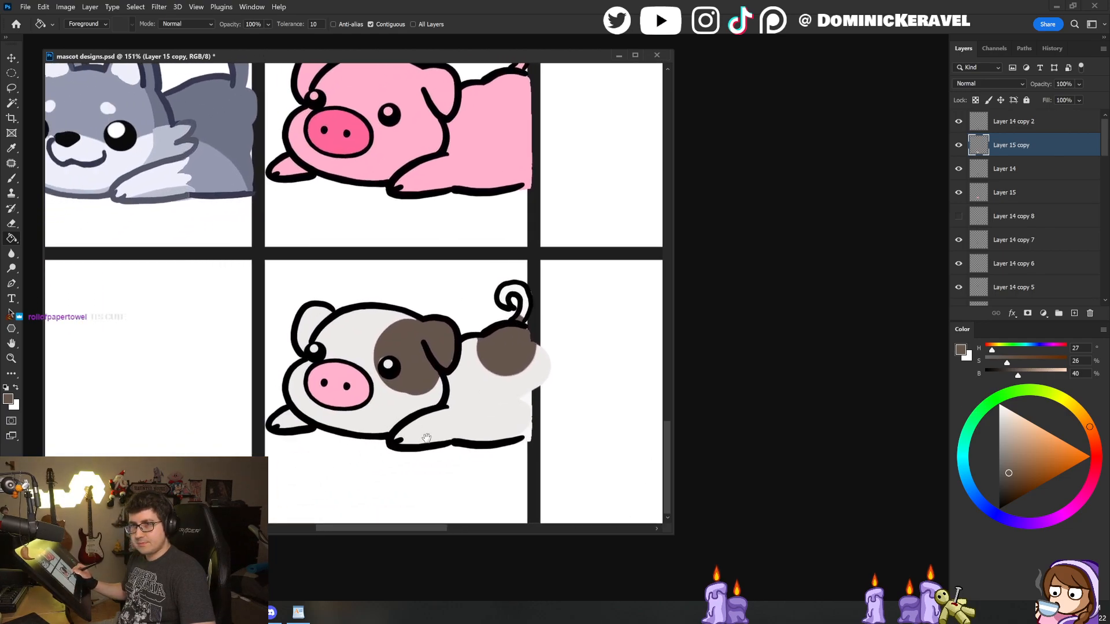
{"action": "left_click_drag", "start_coordinate": [454, 424], "coordinate": [418, 442]}
{"action": "key", "text": "v"}
{"action": "left_click_drag", "start_coordinate": [324, 473], "coordinate": [417, 467]}
{"action": "key", "text": "f"}
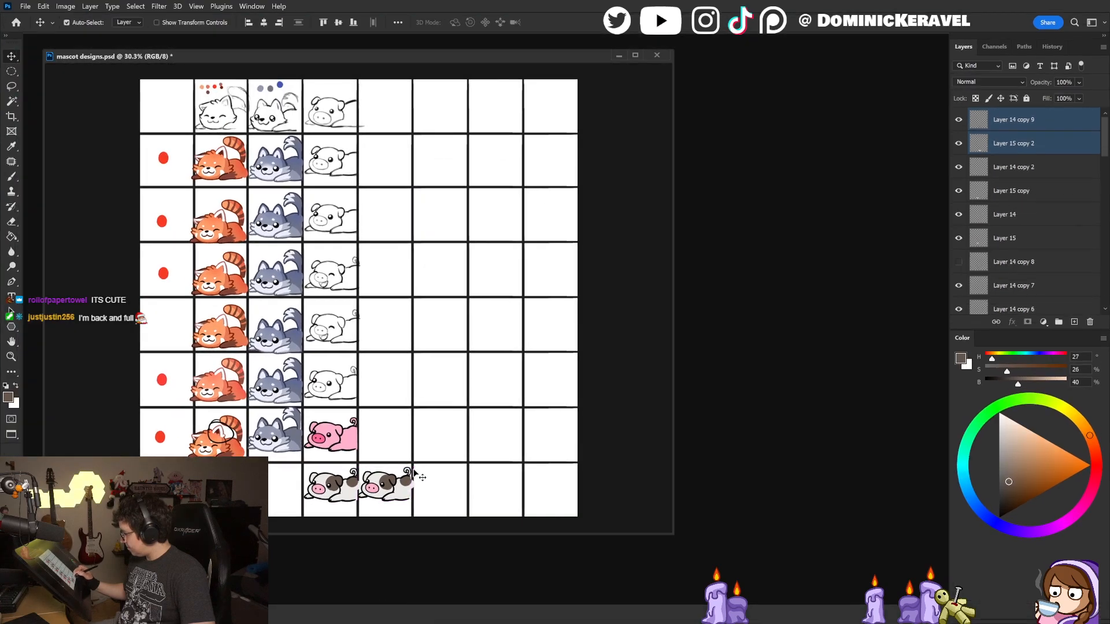
{"action": "left_click_drag", "start_coordinate": [551, 523], "coordinate": [317, 480]}
{"action": "left_click_drag", "start_coordinate": [328, 397], "coordinate": [365, 407]}
{"action": "left_click_drag", "start_coordinate": [333, 399], "coordinate": [354, 475]}
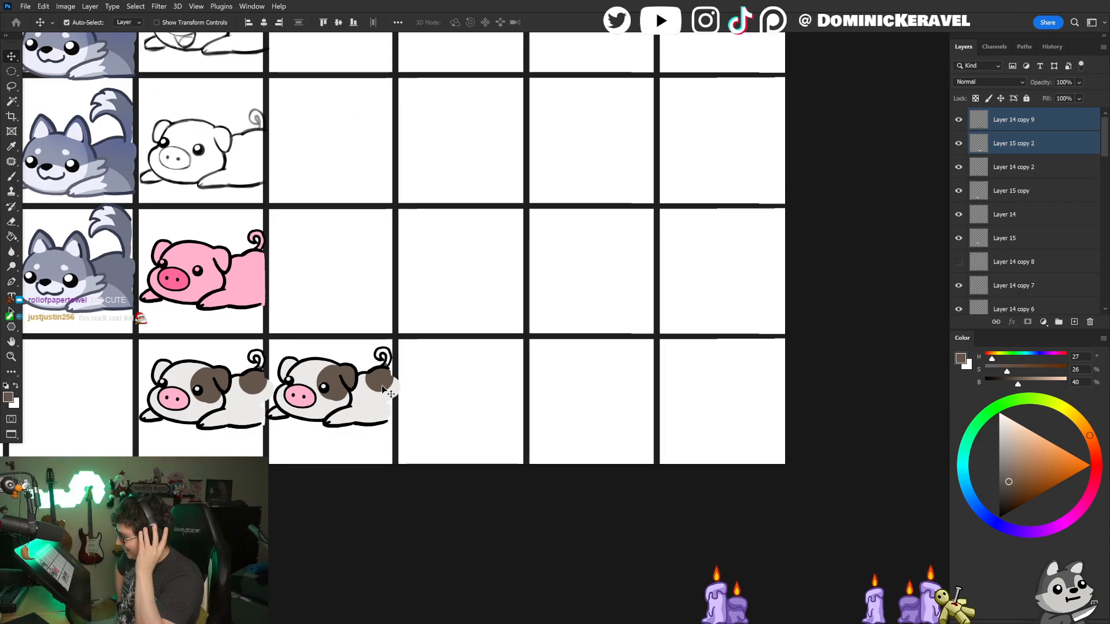
Step: Make only the duplicated pig's colour layer active and reduce the brush size
{"action": "key", "text": "e"}
{"action": "key", "text": "b"}
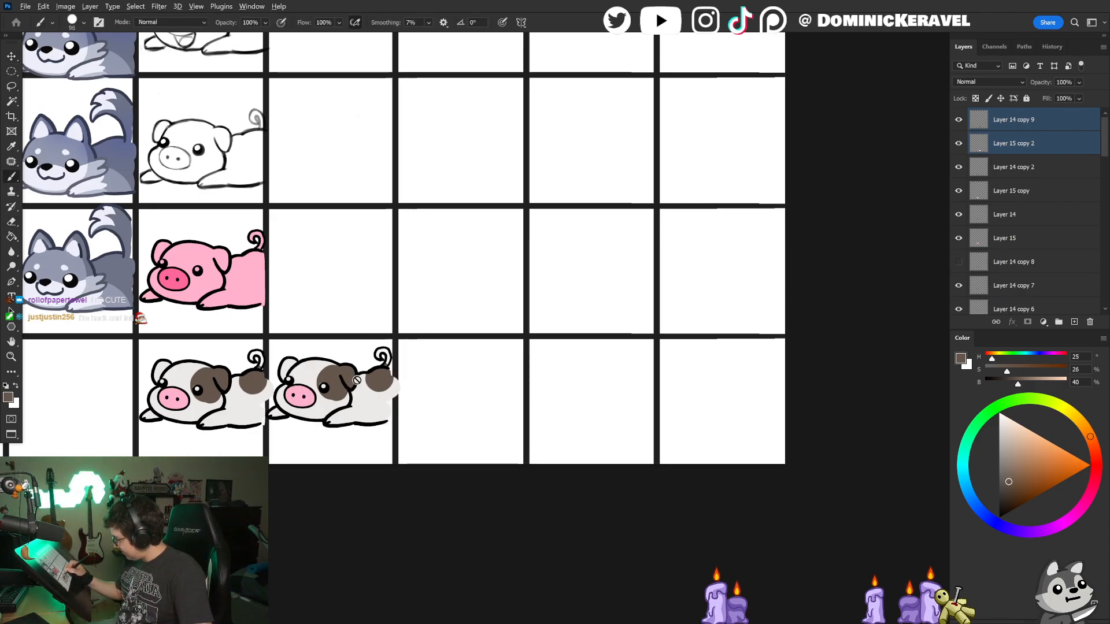
{"action": "left_click", "coordinate": [1036, 221]}
{"action": "key", "text": "e"}
{"action": "key", "text": "v"}
{"action": "left_click", "coordinate": [351, 379]}
{"action": "key", "text": "b"}
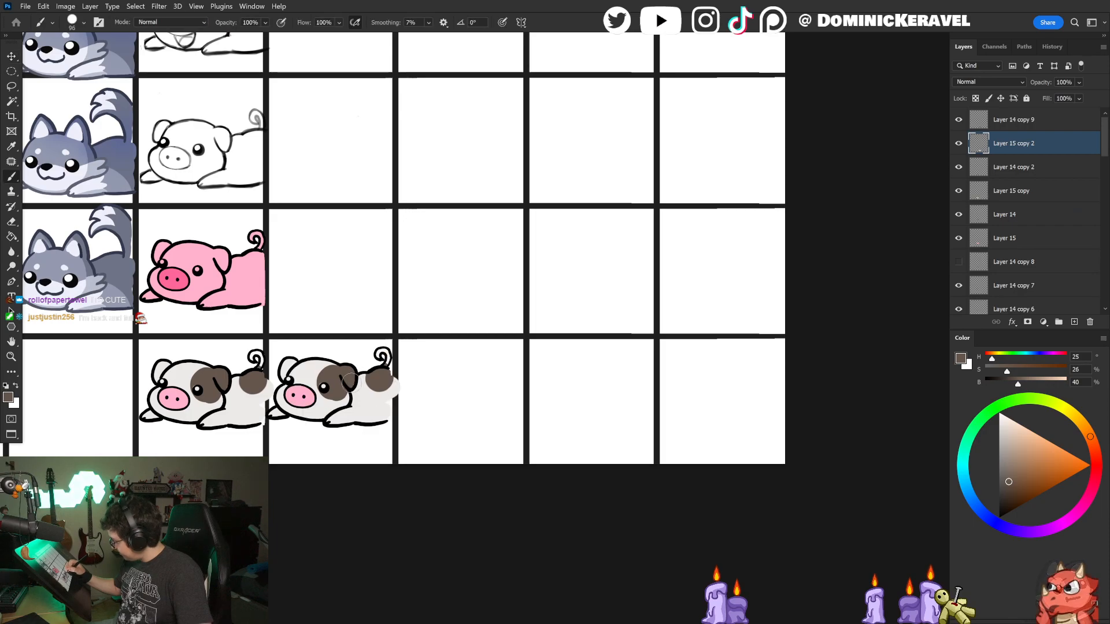
{"action": "key", "text": "bracketleft"}
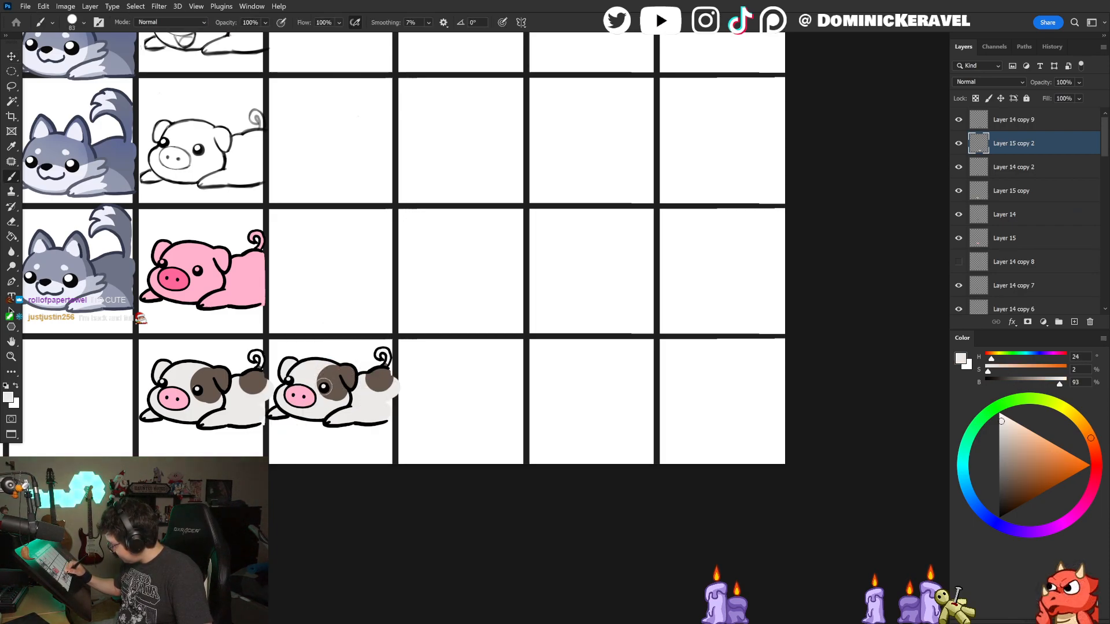
{"action": "key", "text": "v"}
{"action": "left_click_drag", "start_coordinate": [385, 387], "coordinate": [355, 381]}
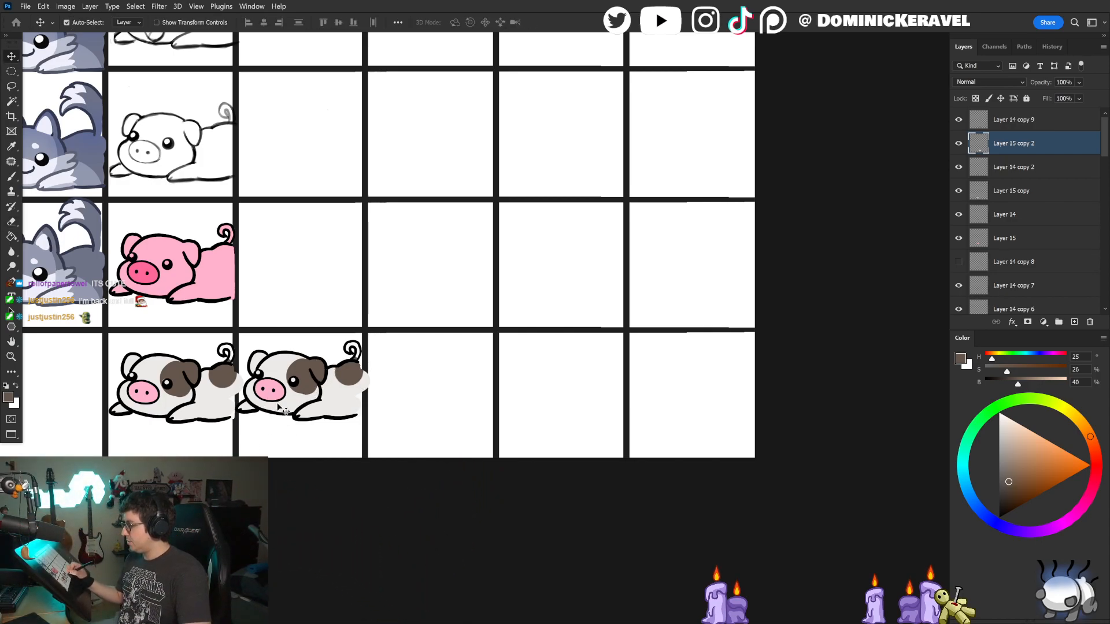
{"action": "key", "text": "e"}
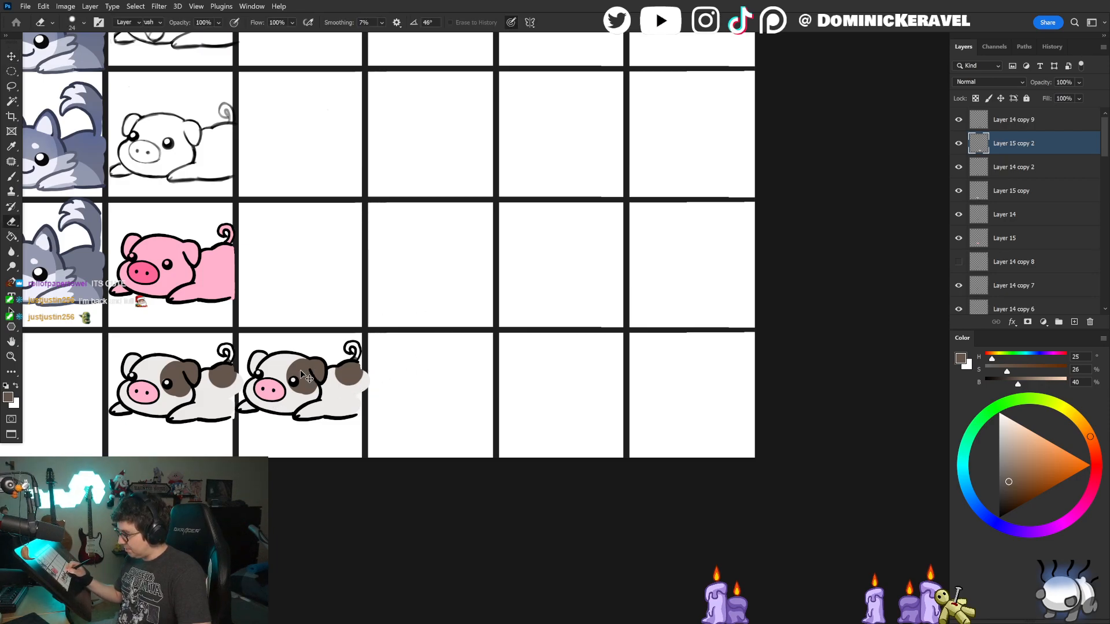
{"action": "left_click_drag", "start_coordinate": [399, 389], "coordinate": [373, 391]}
{"action": "left_click", "coordinate": [373, 390], "text": "alt"}
{"action": "key", "text": "e"}
{"action": "key", "text": "v"}
{"action": "left_click_drag", "start_coordinate": [403, 404], "coordinate": [484, 390]}
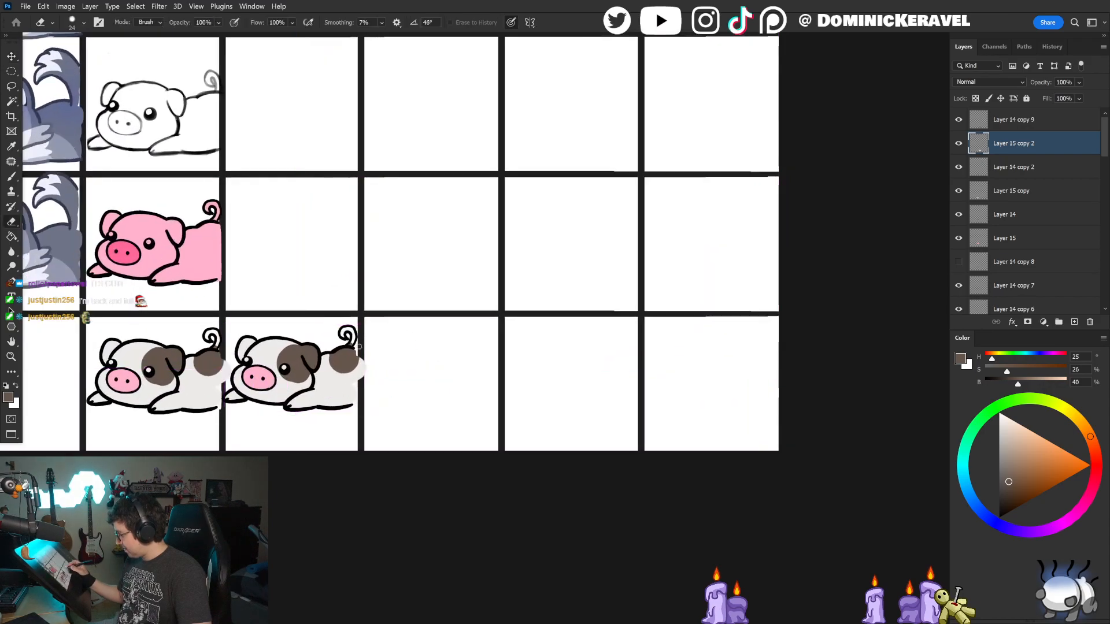
Step: Paint over the duplicated pig's brown eye and rump patches with its light body grey (H 24, S 2, B 93)
{"action": "left_click_drag", "start_coordinate": [393, 377], "coordinate": [401, 378]}
{"action": "key", "text": "b"}
{"action": "left_click", "coordinate": [345, 367], "text": "alt"}
{"action": "left_click_drag", "start_coordinate": [289, 362], "coordinate": [309, 376]}
{"action": "mouse_move", "coordinate": [327, 353]}
{"action": "left_mouse_down"}
{"action": "mouse_move", "coordinate": [312, 375]}
{"action": "mouse_move", "coordinate": [296, 352]}
{"action": "mouse_move", "coordinate": [320, 354]}
{"action": "mouse_move", "coordinate": [308, 385]}
{"action": "mouse_move", "coordinate": [340, 375]}
{"action": "mouse_move", "coordinate": [355, 363]}
{"action": "mouse_move", "coordinate": [346, 357]}
{"action": "mouse_move", "coordinate": [358, 366]}
{"action": "mouse_move", "coordinate": [341, 348]}
{"action": "left_mouse_up"}
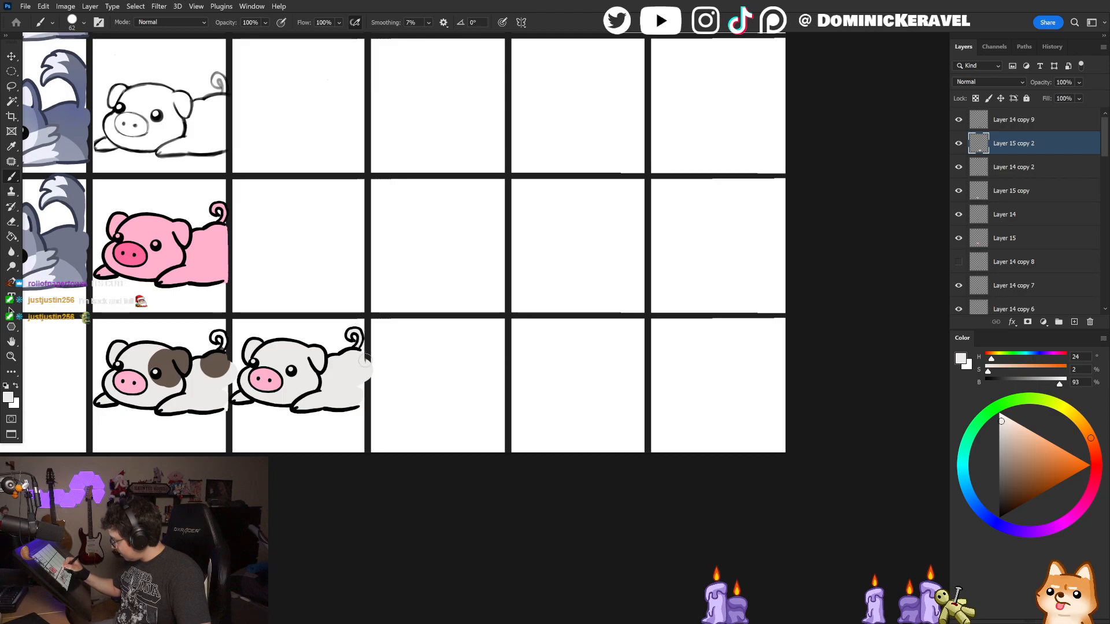
{"action": "left_click_drag", "start_coordinate": [342, 374], "coordinate": [396, 369]}
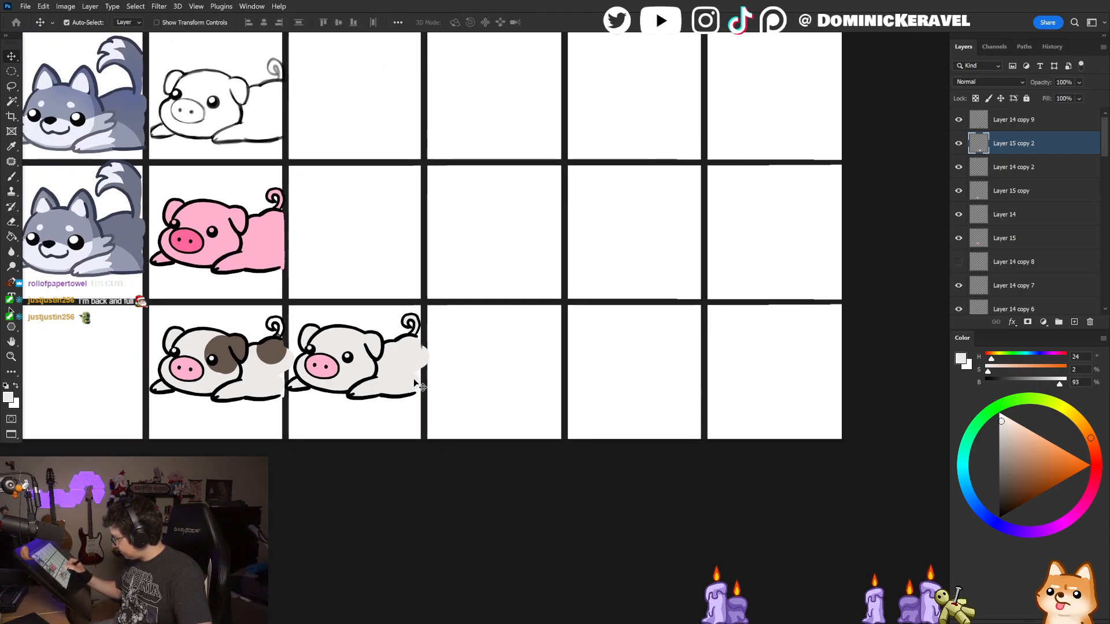
Step: Fill the duplicated pig's head and body with a very pale pink (H 340, S 7, B 100) based on its snout colour
{"action": "scroll", "coordinate": [407, 370], "scroll_direction": "down", "scroll_amount": 1}
{"action": "key", "text": "v"}
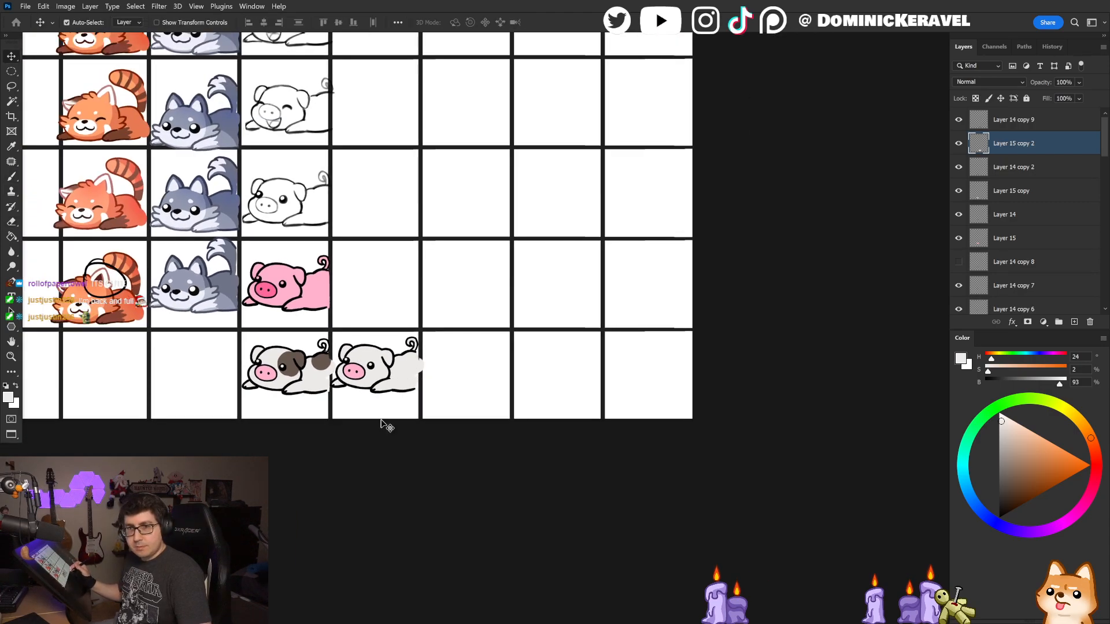
{"action": "key", "text": "b"}
{"action": "left_click", "coordinate": [353, 377], "text": "alt"}
{"action": "left_click_drag", "start_coordinate": [1010, 429], "coordinate": [1011, 420]}
{"action": "key", "text": "g"}
{"action": "left_click", "coordinate": [408, 378]}
{"action": "left_click", "coordinate": [1005, 417]}
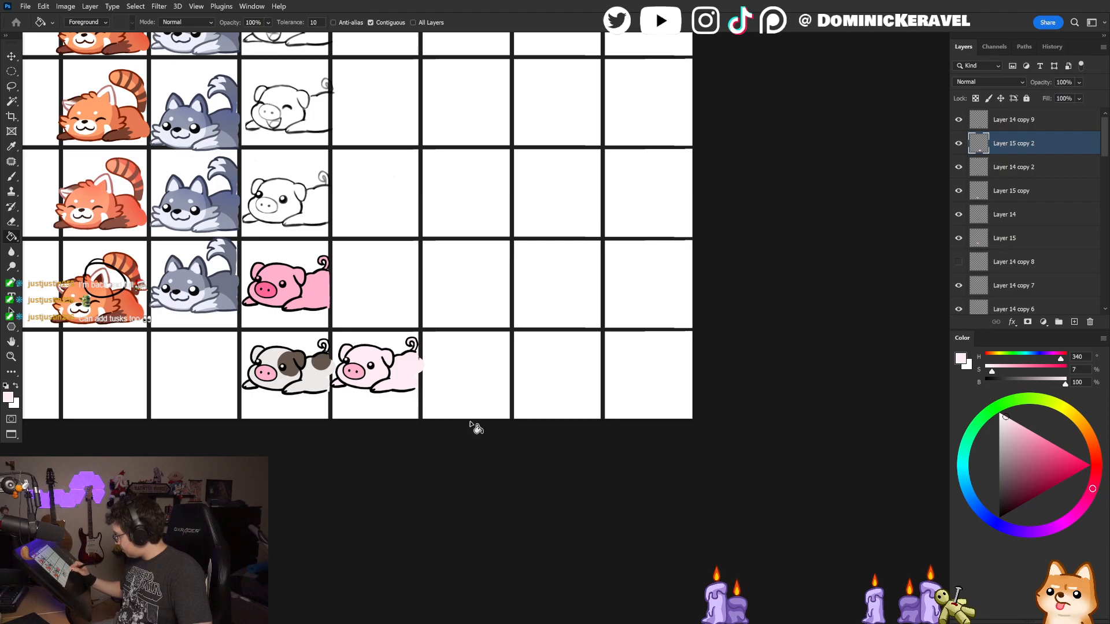
Step: Try filling the pale pink pig's body with white
{"action": "key", "text": "v"}
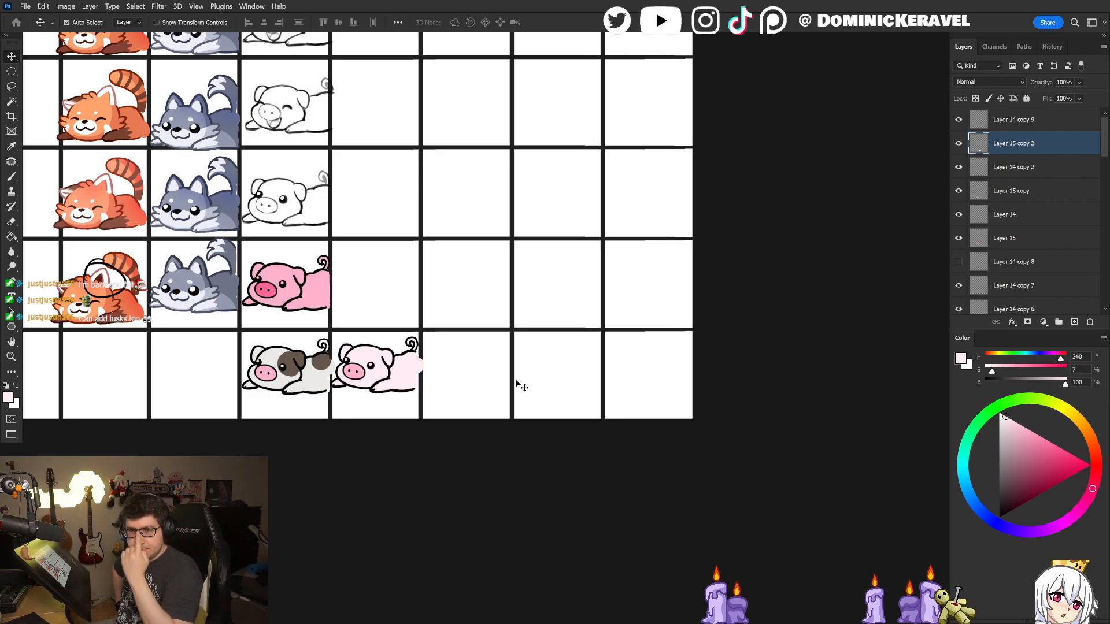
{"action": "key", "text": "b"}
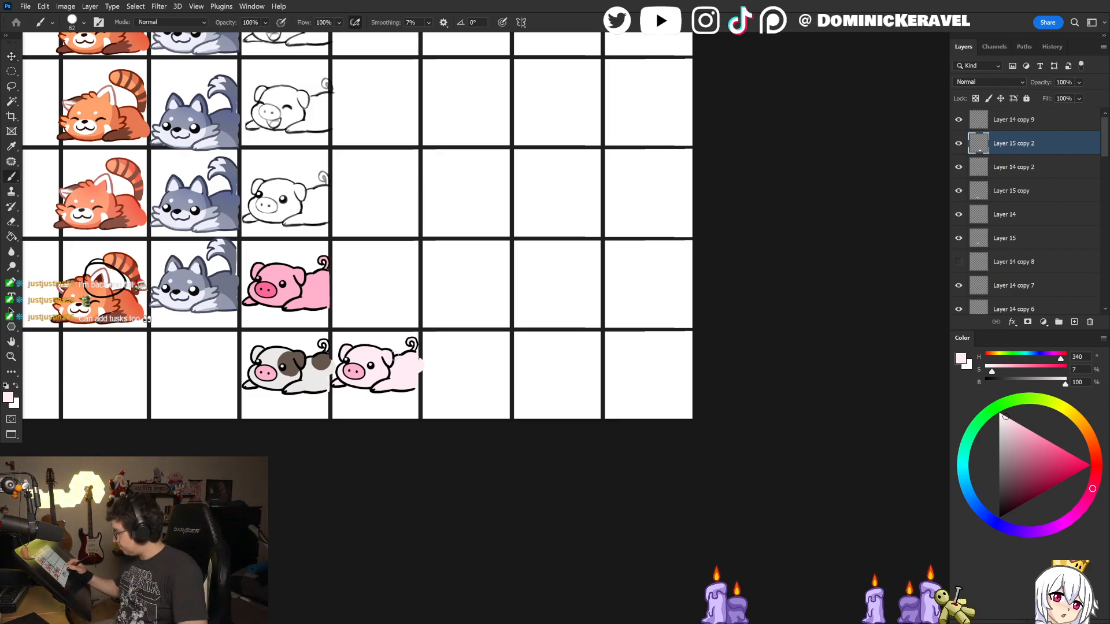
{"action": "left_click_drag", "start_coordinate": [1030, 445], "coordinate": [999, 411]}
{"action": "key", "text": "g"}
{"action": "left_click", "coordinate": [403, 367]}
{"action": "mouse_move", "coordinate": [467, 402]}
{"action": "left_mouse_down"}
{"action": "mouse_move", "coordinate": [442, 402]}
{"action": "mouse_move", "coordinate": [478, 386]}
{"action": "left_mouse_up"}
{"action": "key", "text": "ctrl+z"}
Step: Duplicate the white Background layer at the bottom of the layer stack
{"action": "key", "text": "b"}
{"action": "left_click", "coordinate": [511, 363], "text": "alt"}
{"action": "left_click_drag", "start_coordinate": [1102, 152], "coordinate": [1102, 303]}
{"action": "left_click", "coordinate": [993, 303]}
{"action": "key", "text": "ctrl+0"}
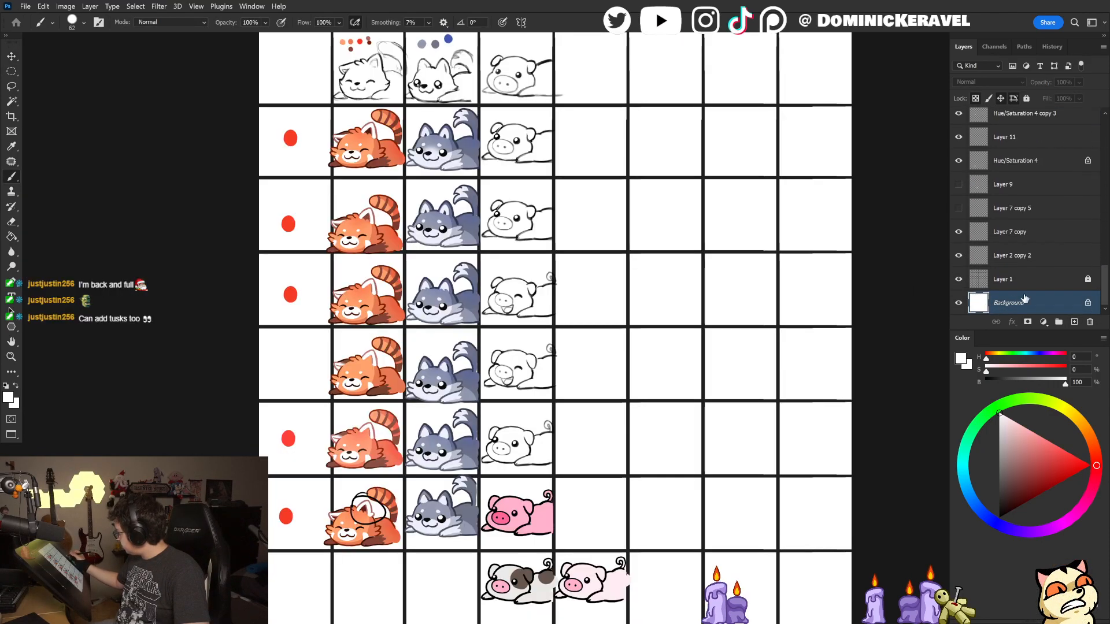
{"action": "key", "text": "ctrl+j"}
{"action": "key", "text": "v"}
{"action": "left_click", "coordinate": [1105, 308]}
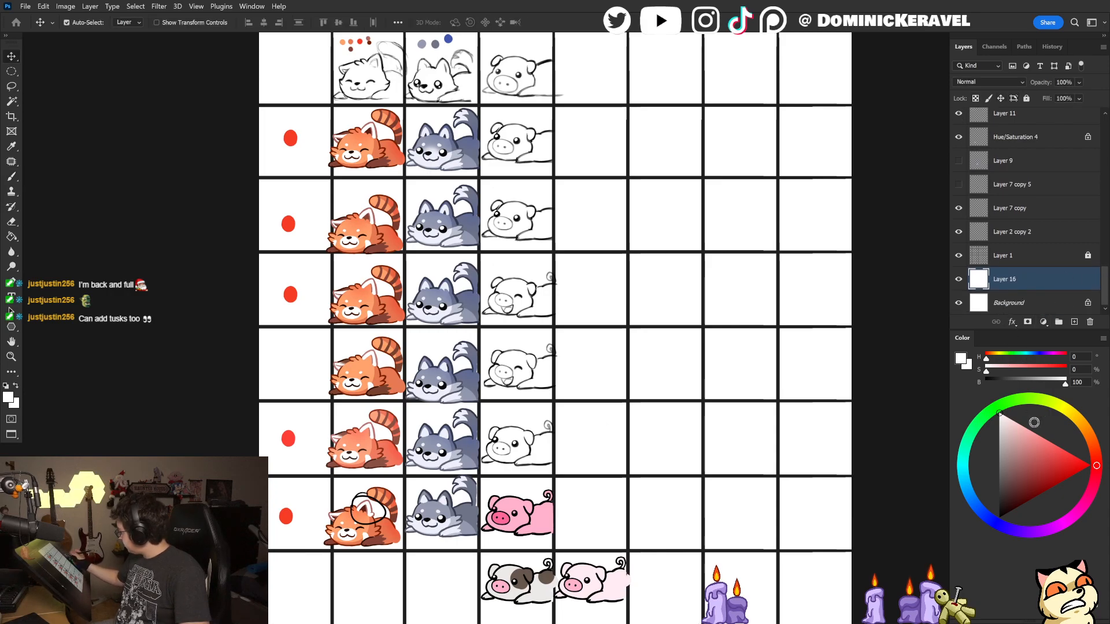
Step: Fill the duplicated background layer with a neutral mid grey (H 0, S 0, B 45)
{"action": "left_click_drag", "start_coordinate": [1020, 486], "coordinate": [989, 488]}
{"action": "key", "text": "g"}
{"action": "mouse_move", "coordinate": [1017, 454]}
{"action": "left_mouse_down"}
{"action": "mouse_move", "coordinate": [992, 454]}
{"action": "mouse_move", "coordinate": [990, 470]}
{"action": "left_mouse_up"}
{"action": "left_click", "coordinate": [716, 537]}
Step: Erase the stray pale pixels outside the outline along the pale pink pig's head and back
{"action": "left_click", "coordinate": [643, 584]}
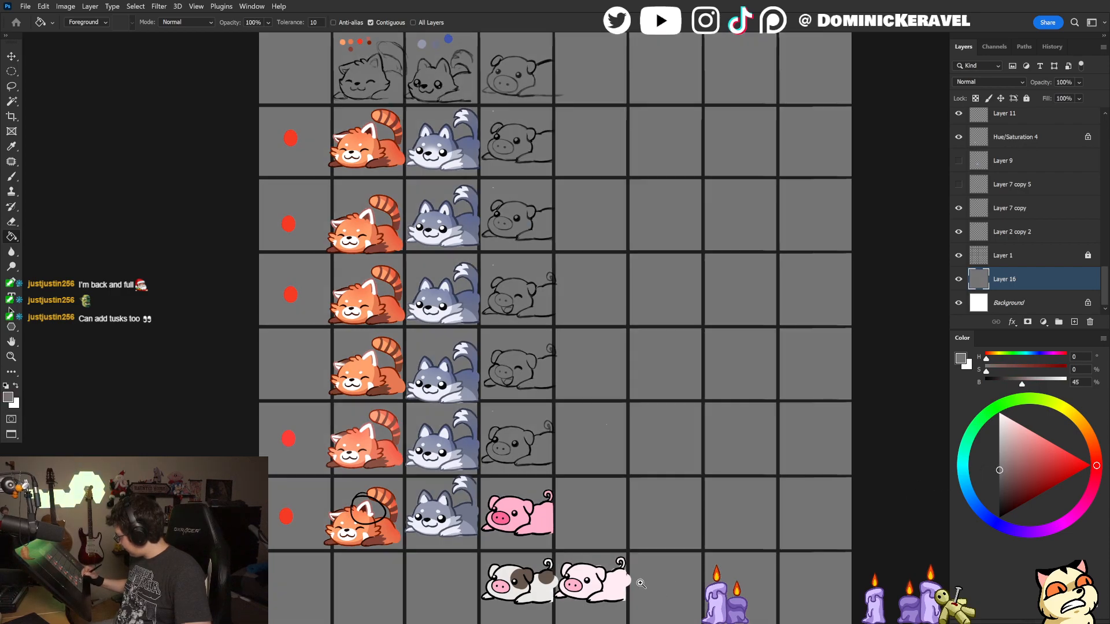
{"action": "left_click_drag", "start_coordinate": [644, 584], "coordinate": [661, 587]}
{"action": "mouse_move", "coordinate": [669, 546]}
{"action": "left_mouse_down"}
{"action": "mouse_move", "coordinate": [565, 402]}
{"action": "mouse_move", "coordinate": [555, 297]}
{"action": "left_mouse_up"}
{"action": "key", "text": "v"}
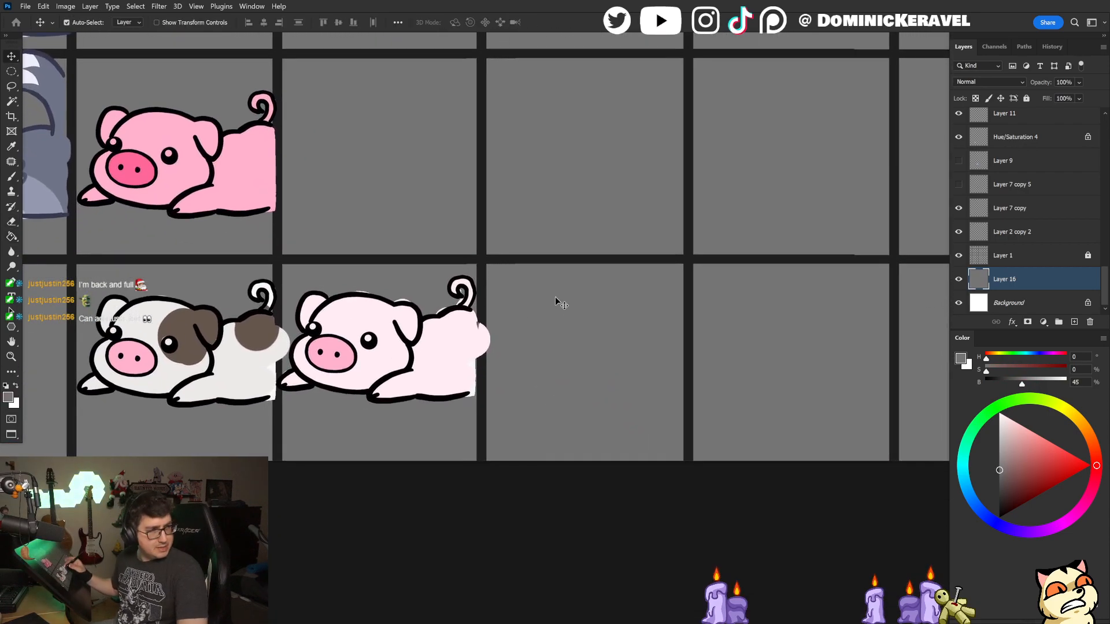
{"action": "scroll", "coordinate": [428, 318], "scroll_direction": "down", "scroll_amount": 2}
{"action": "left_click", "coordinate": [431, 312]}
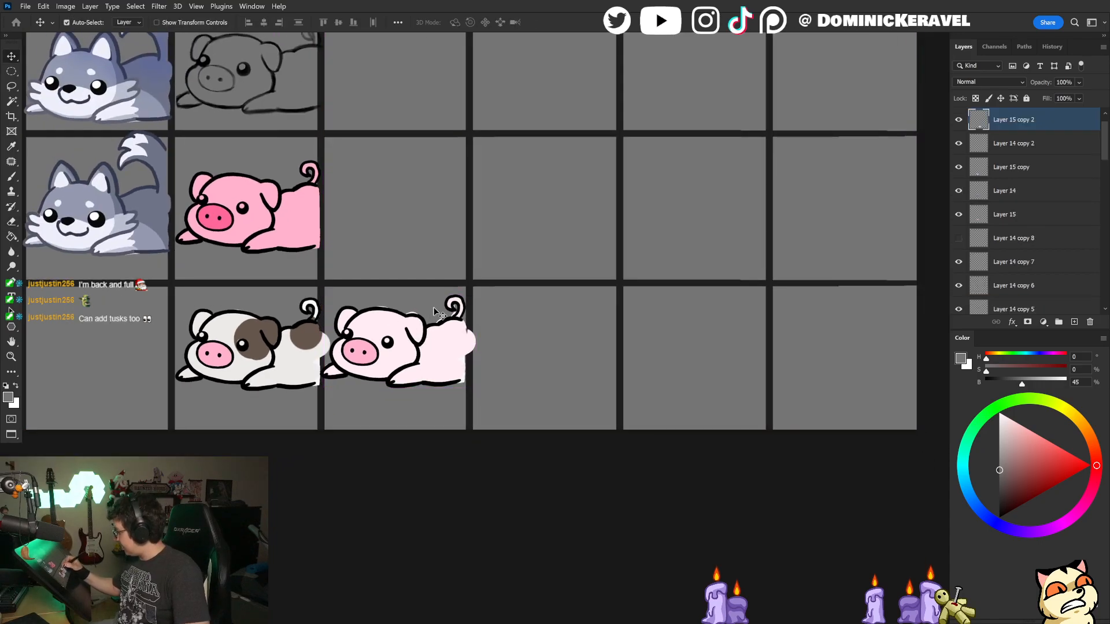
{"action": "key", "text": "e"}
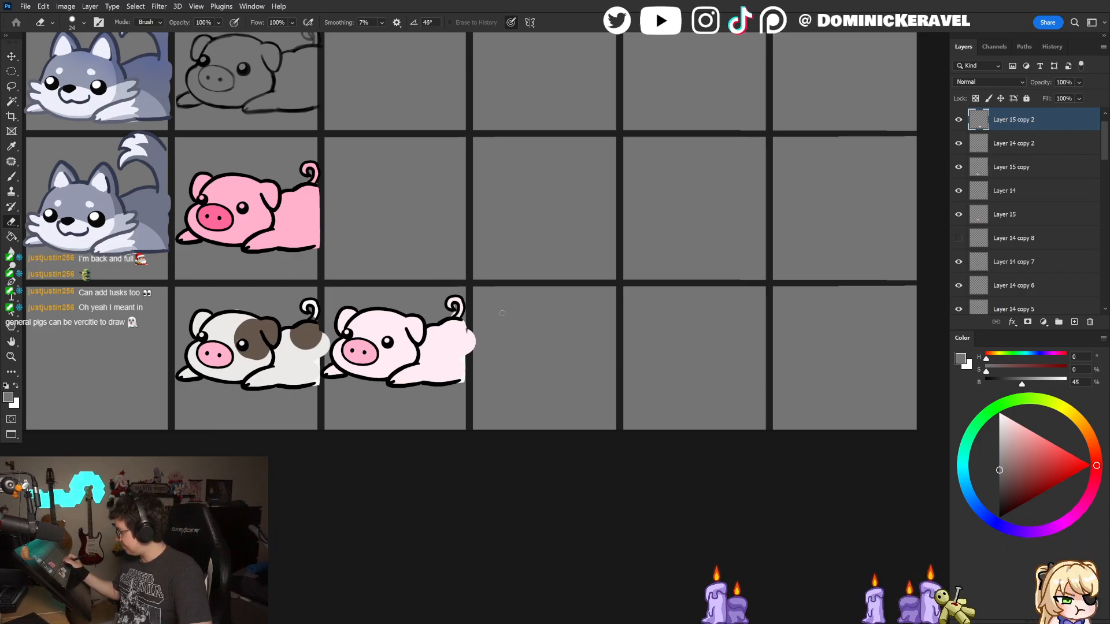
{"action": "left_click_drag", "start_coordinate": [425, 308], "coordinate": [366, 315]}
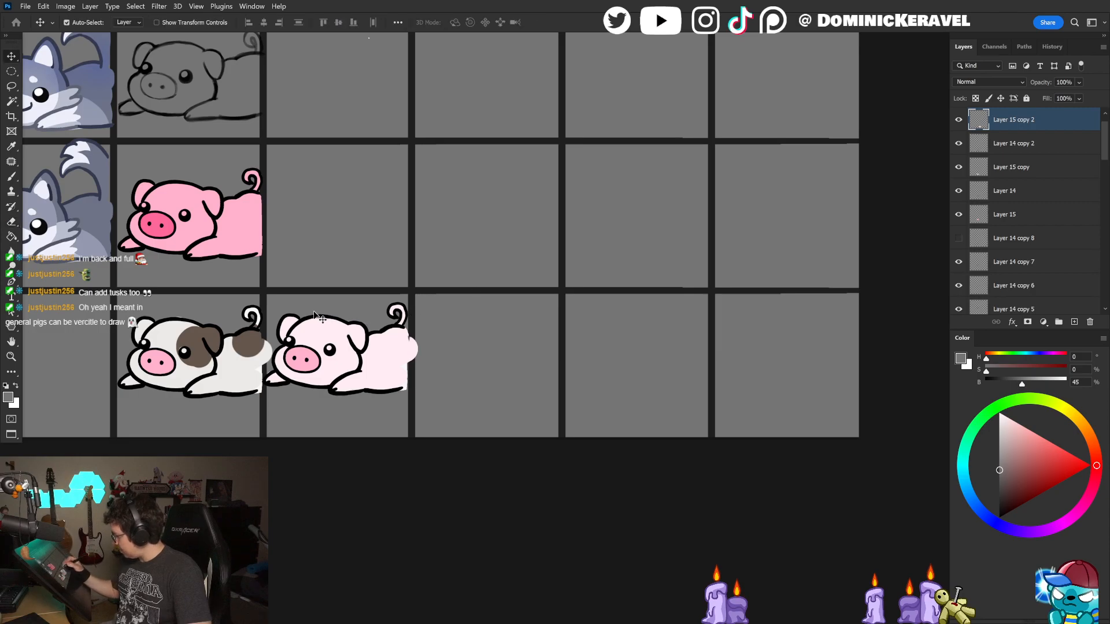
Step: Fill the pale pink pig's head and body with white (H 340, S 0, B 100)
{"action": "key", "text": "b"}
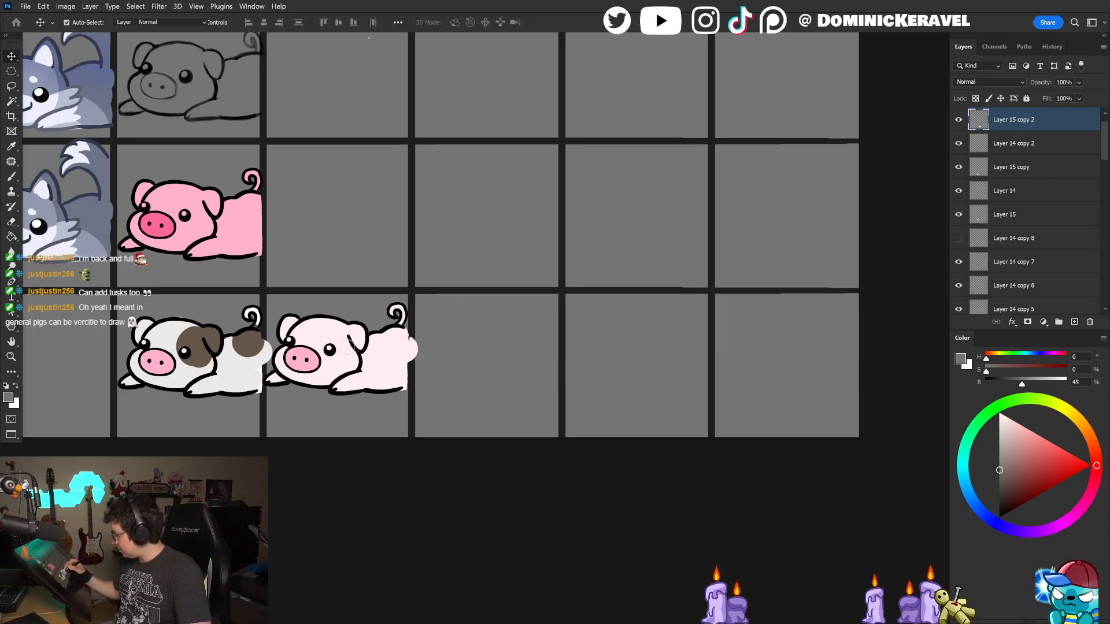
{"action": "left_click", "coordinate": [999, 412]}
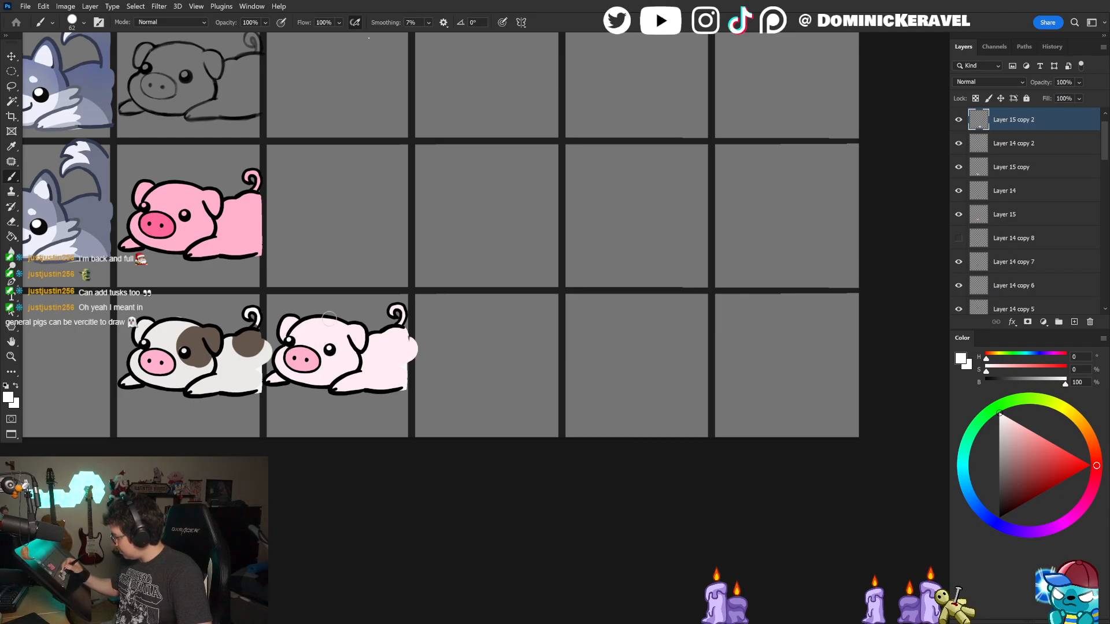
{"action": "key", "text": "v"}
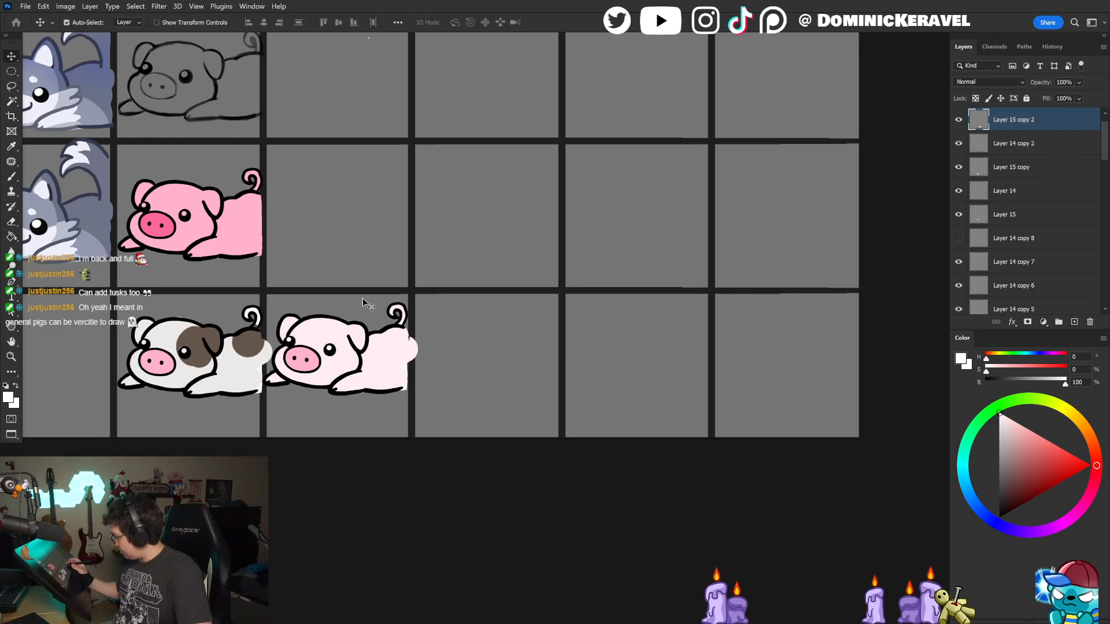
{"action": "key", "text": "b"}
{"action": "left_click", "coordinate": [389, 351], "text": "alt"}
{"action": "left_click_drag", "start_coordinate": [390, 350], "coordinate": [333, 353]}
{"action": "left_click", "coordinate": [1016, 429]}
{"action": "left_click_drag", "start_coordinate": [1014, 415], "coordinate": [999, 412]}
{"action": "key", "text": "g"}
{"action": "left_click", "coordinate": [321, 374]}
{"action": "key", "text": "e"}
{"action": "key", "text": "v"}
Step: Duplicate the white pig's line-art layer, lock its transparent pixels and fill the outline with light pink (H 340, S 21, B 100)
{"action": "key", "text": "b"}
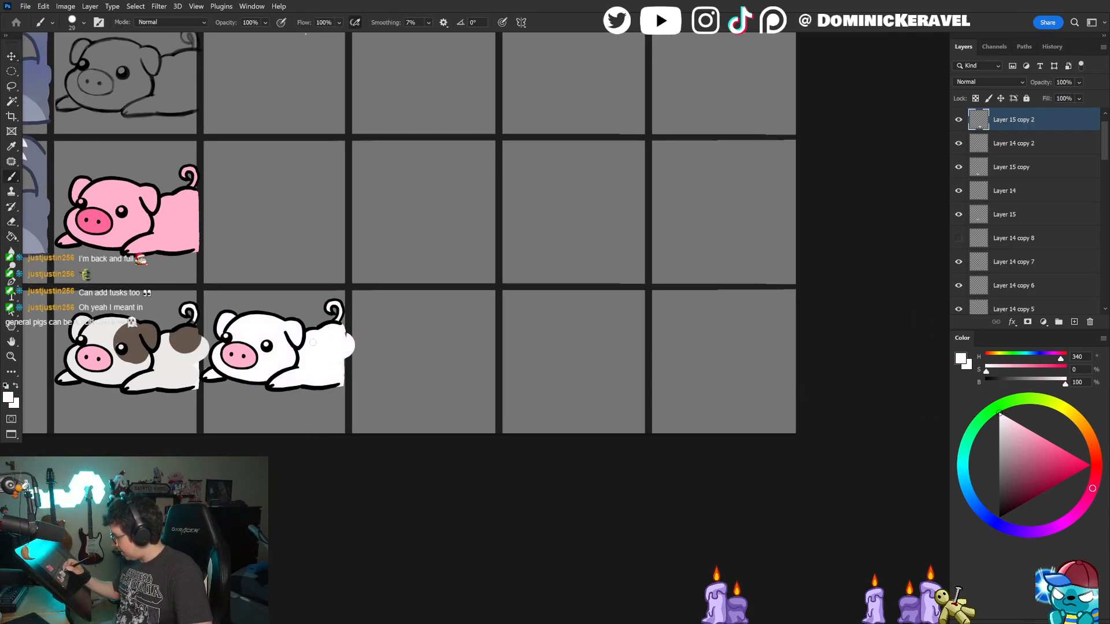
{"action": "left_click", "coordinate": [247, 346], "text": "alt"}
{"action": "key", "text": "v"}
{"action": "key", "text": "ctrl+v"}
{"action": "left_click", "coordinate": [976, 98]}
{"action": "left_click", "coordinate": [1018, 423]}
{"action": "key", "text": "b"}
{"action": "key", "text": "g"}
{"action": "left_click", "coordinate": [315, 332]}
{"action": "scroll", "coordinate": [353, 364], "scroll_direction": "down", "scroll_amount": 1}
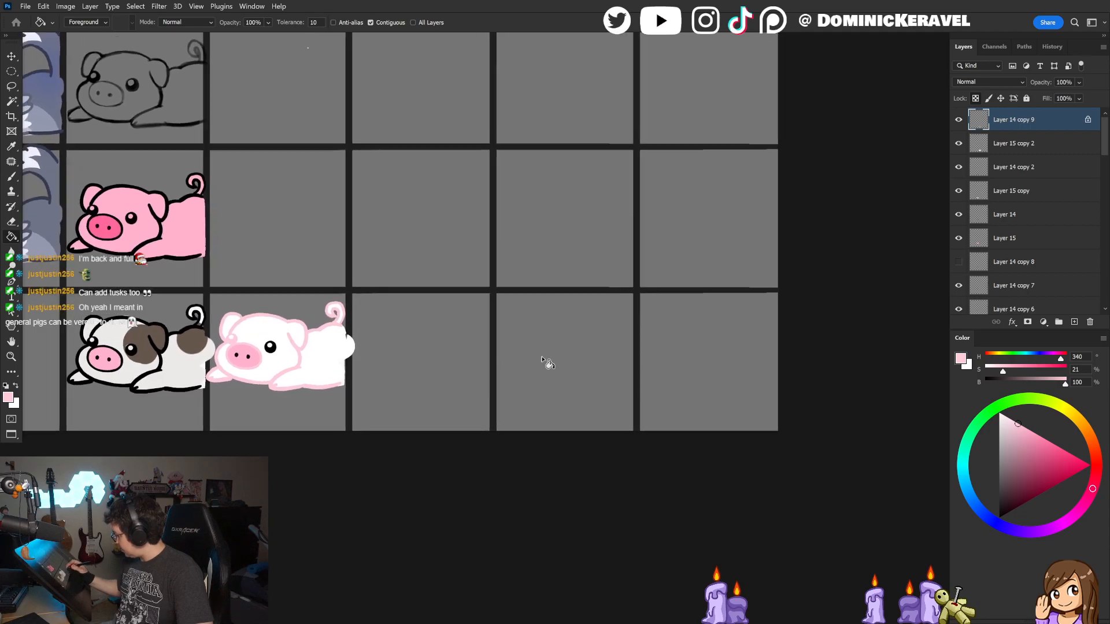
Step: Refill the white pig's outline with a dusty pink (H 340, S 26, B 85) and retouch its eye
{"action": "left_click", "coordinate": [1019, 441]}
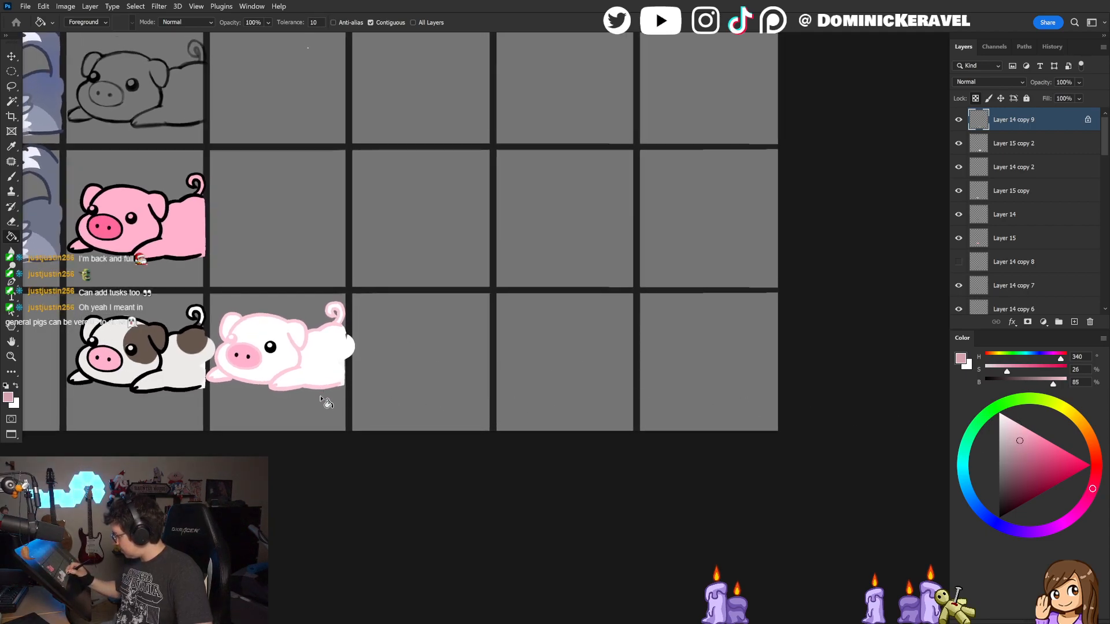
{"action": "left_click", "coordinate": [328, 387]}
{"action": "key", "text": "b"}
{"action": "scroll", "coordinate": [379, 377], "scroll_direction": "down", "scroll_amount": 3}
{"action": "scroll", "coordinate": [379, 377], "scroll_direction": "up", "scroll_amount": 3}
{"action": "left_click", "coordinate": [288, 359], "text": "alt"}
{"action": "left_click", "coordinate": [255, 350], "text": "alt"}
{"action": "key", "text": "bracketleft"}
{"action": "key", "text": "bracketleft"}
{"action": "key", "text": "bracketleft"}
{"action": "key", "text": "bracketleft"}
Step: Recolour the white pig's snout outline and nostrils with a darker pink (H 340, S 51, B 74), keeping the eyes black
{"action": "left_click", "coordinate": [1029, 451]}
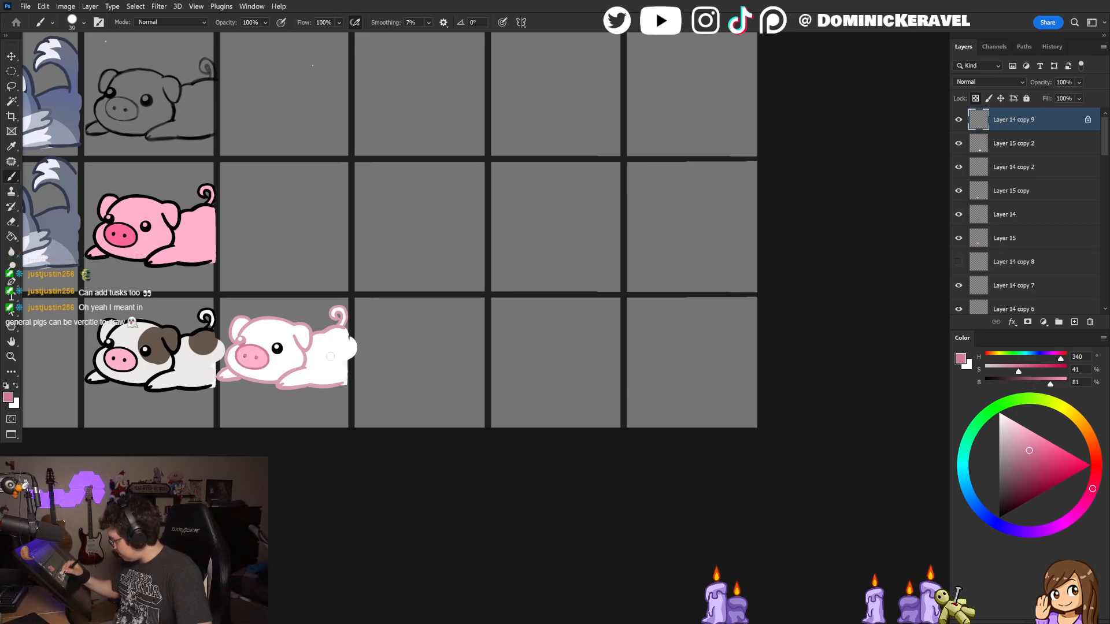
{"action": "left_click", "coordinate": [1033, 460]}
{"action": "key", "text": "g"}
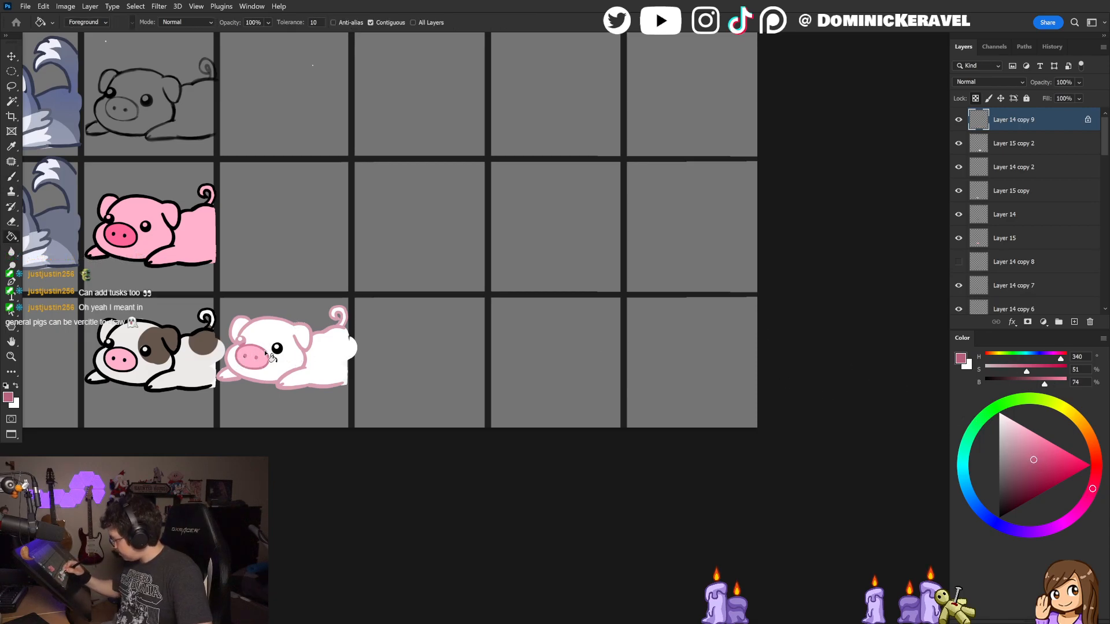
{"action": "key", "text": "b"}
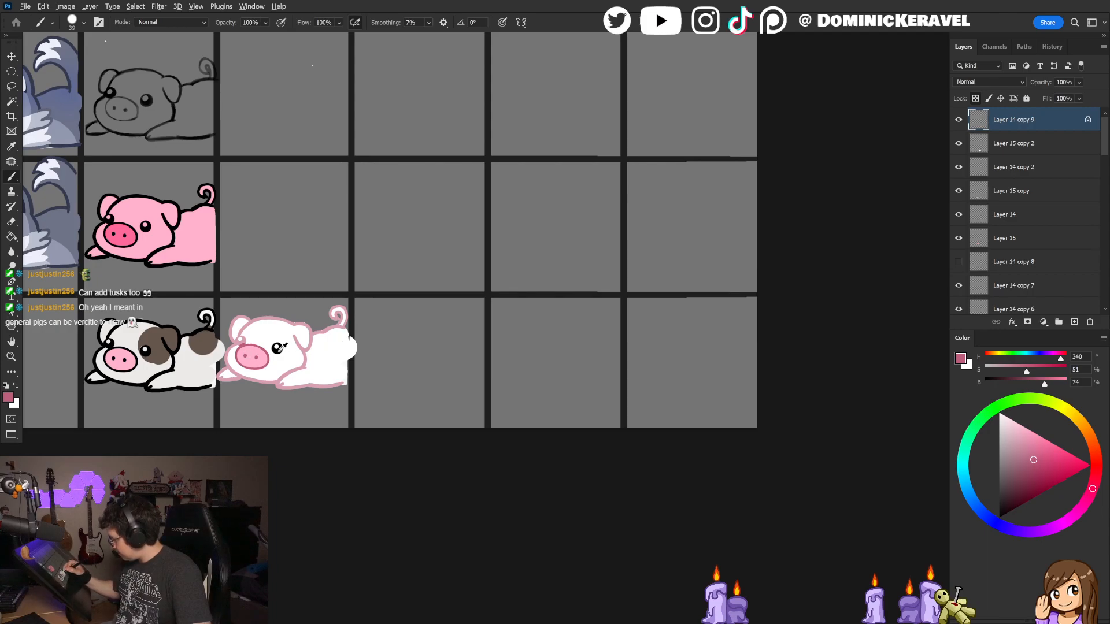
{"action": "key", "text": "d"}
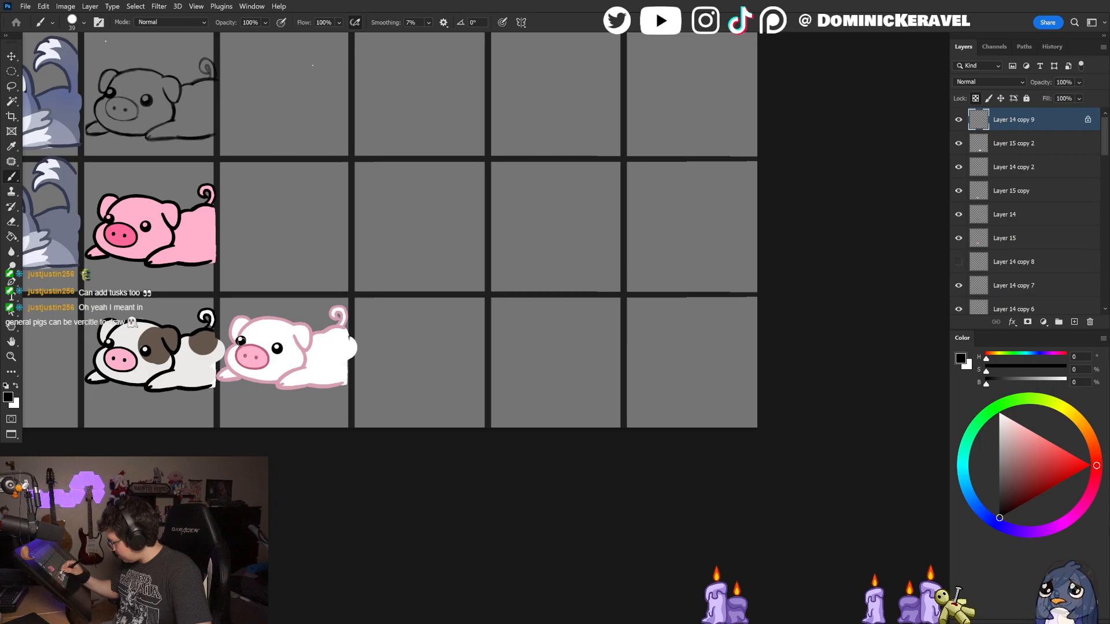
Step: Select the pig's white fill and paint pale pink shading (H 340, S 7, B 100) along its cheek, legs and belly
{"action": "left_click", "coordinate": [319, 355], "text": "alt"}
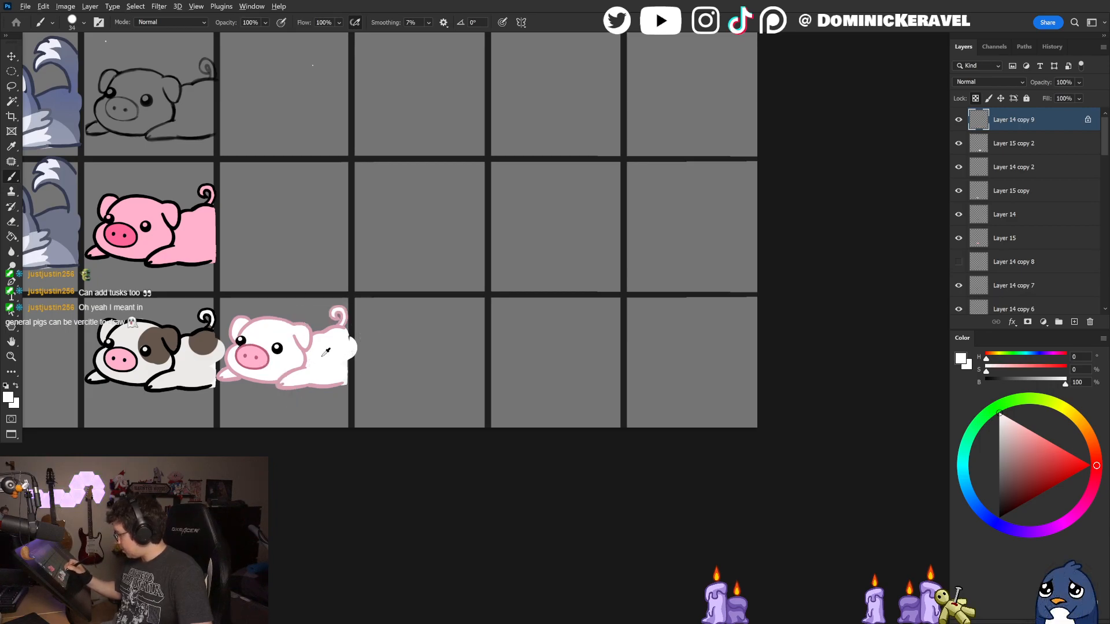
{"action": "left_click_drag", "start_coordinate": [1006, 420], "coordinate": [1025, 415]}
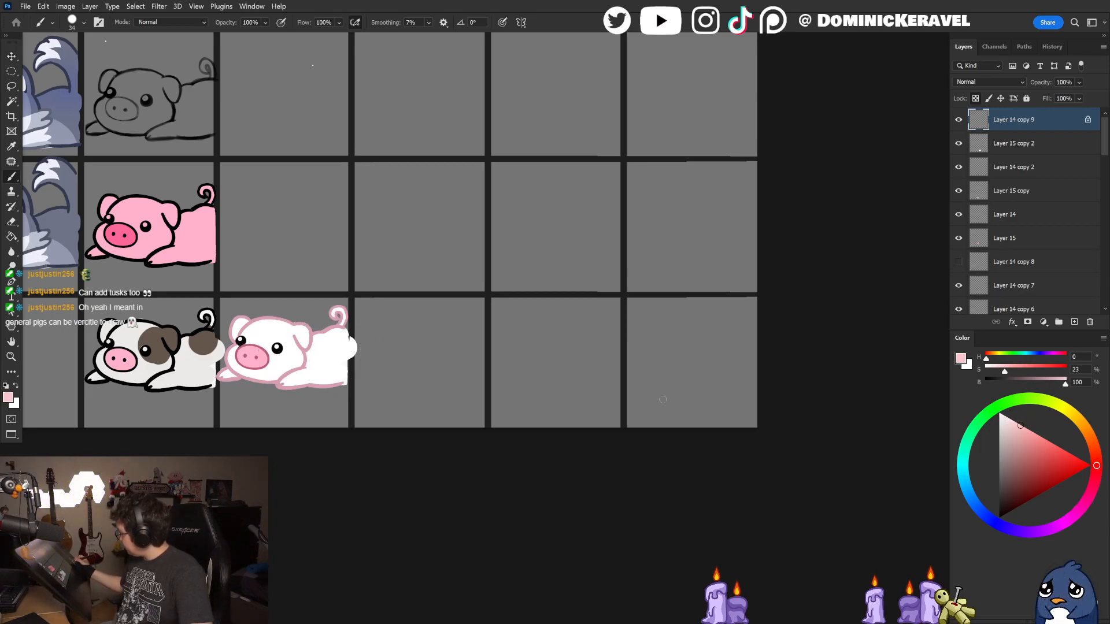
{"action": "key", "text": "w"}
{"action": "left_click", "coordinate": [331, 364]}
{"action": "key", "text": "ctrl+d"}
{"action": "left_click", "coordinate": [330, 363], "text": "ctrl"}
{"action": "left_click", "coordinate": [330, 362]}
{"action": "key", "text": "b"}
{"action": "key", "text": "ctrl+z"}
{"action": "left_click", "coordinate": [252, 352], "text": "alt"}
{"action": "left_click", "coordinate": [1009, 414]}
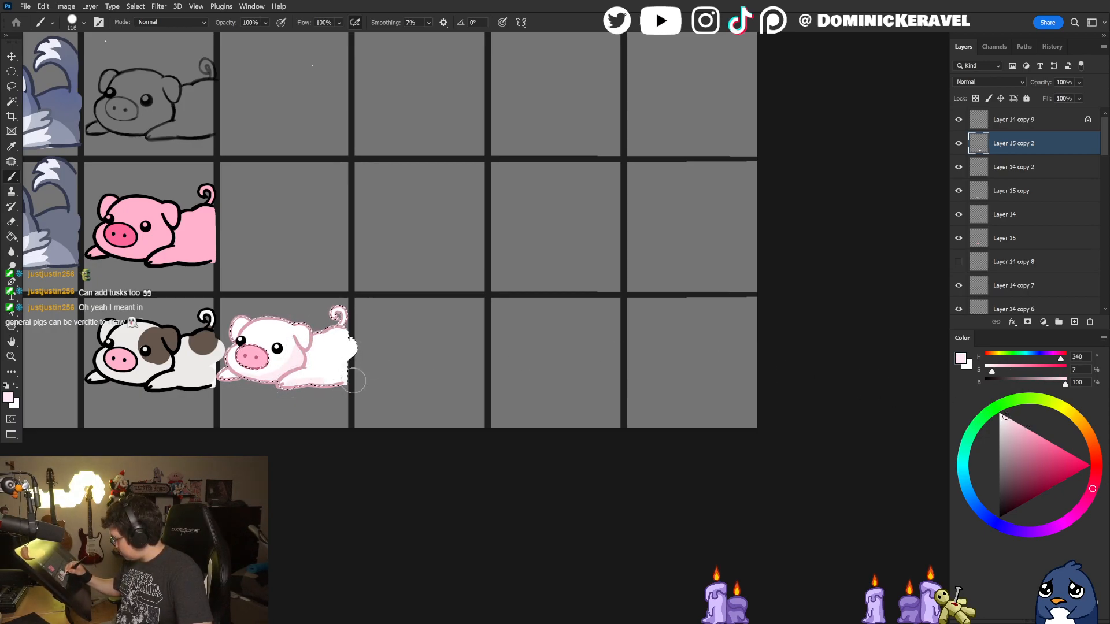
{"action": "left_click", "coordinate": [307, 333], "text": "alt"}
{"action": "left_click", "coordinate": [307, 357], "text": "alt"}
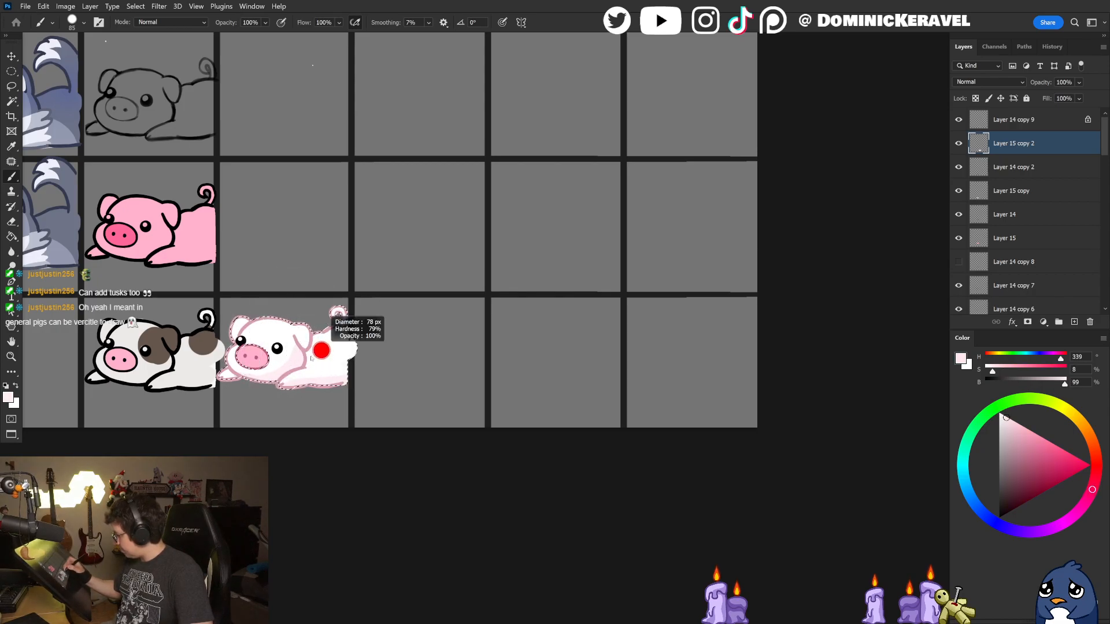
Step: Try a pale greyish pink (H 339, S 12, B 86) on the white pig's outline layer
{"action": "left_click", "coordinate": [1008, 434]}
{"action": "key", "text": "g"}
{"action": "left_click", "coordinate": [318, 357]}
{"action": "key", "text": "ctrl+z"}
{"action": "key", "text": "ctrl+d"}
{"action": "left_click", "coordinate": [308, 353], "text": "ctrl"}
{"action": "key", "text": "g"}
{"action": "scroll", "coordinate": [347, 364], "scroll_direction": "down", "scroll_amount": 2}
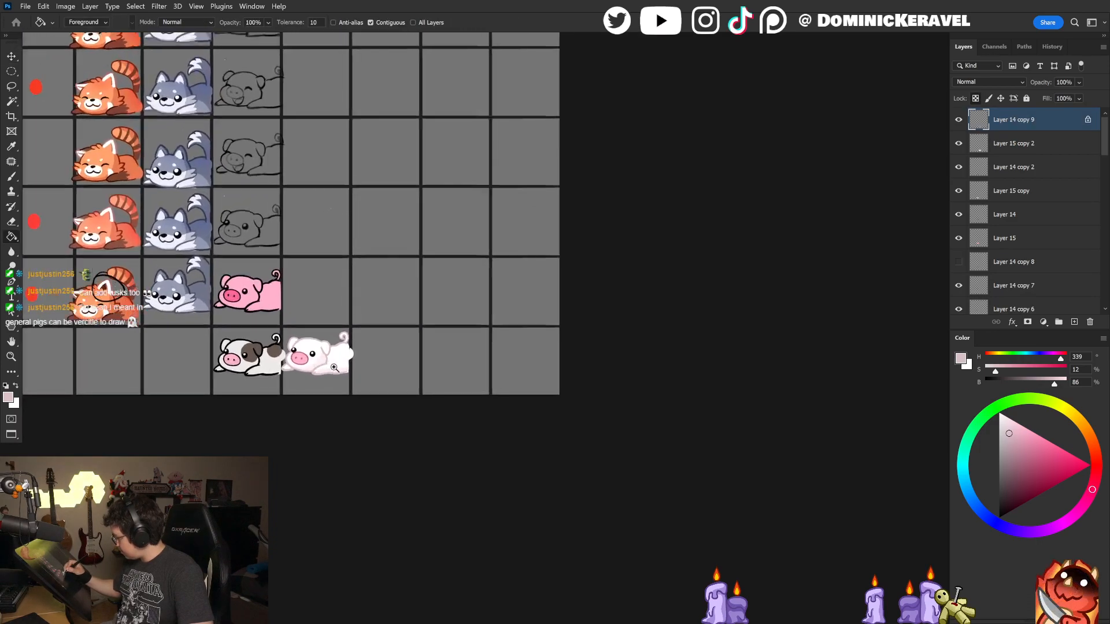
{"action": "scroll", "coordinate": [364, 393], "scroll_direction": "up", "scroll_amount": 3}
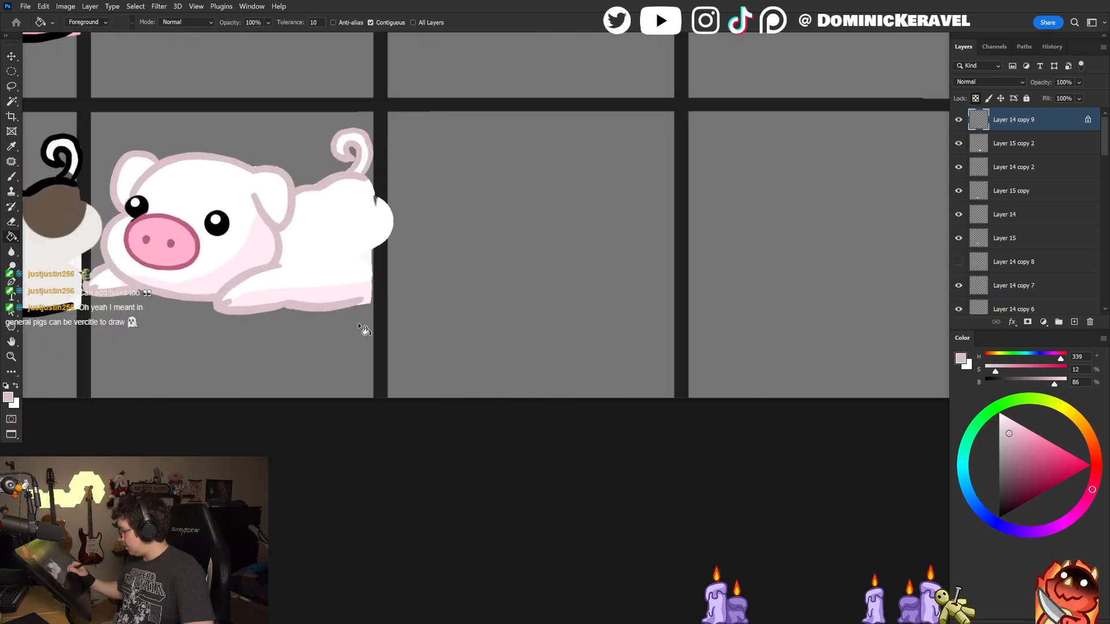
Step: Fill the white pig's outline with a muted greyish pink (H 340, S 14, B 76)
{"action": "key", "text": "b"}
{"action": "left_click", "coordinate": [1009, 443]}
{"action": "key", "text": "g"}
{"action": "left_click", "coordinate": [282, 264]}
{"action": "scroll", "coordinate": [383, 279], "scroll_direction": "down", "scroll_amount": 5}
{"action": "scroll", "coordinate": [402, 281], "scroll_direction": "up", "scroll_amount": 3}
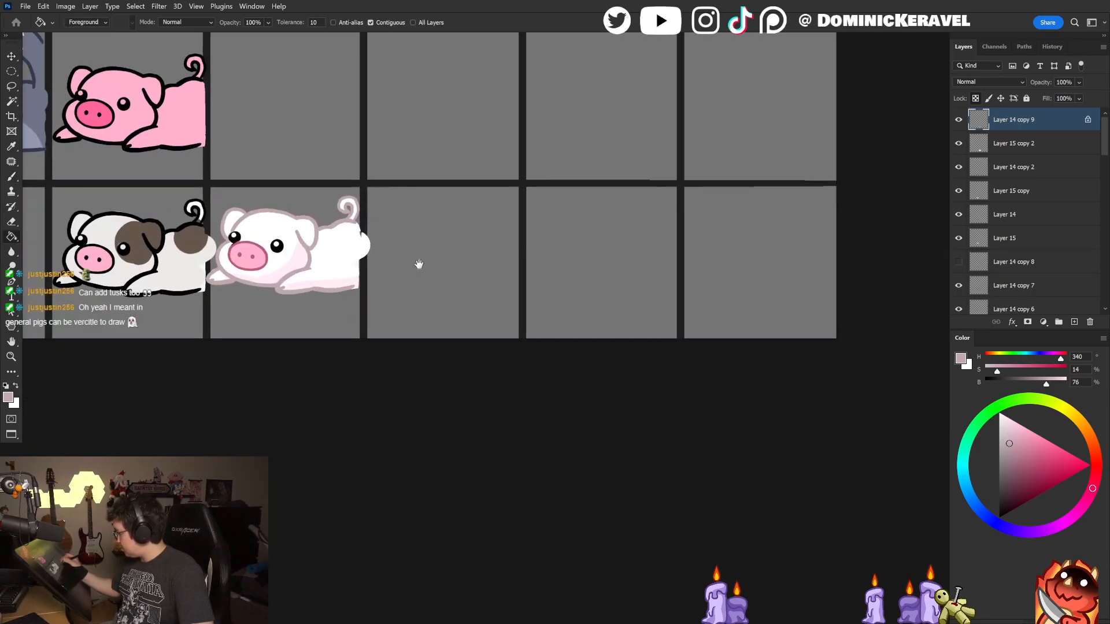
{"action": "key", "text": "b"}
{"action": "scroll", "coordinate": [416, 263], "scroll_direction": "up", "scroll_amount": 2}
{"action": "left_click_drag", "start_coordinate": [274, 258], "coordinate": [254, 283]}
{"action": "key", "text": "bracketleft"}
{"action": "key", "text": "bracketleft"}
{"action": "key", "text": "bracketleft"}
{"action": "key", "text": "bracketleft"}
{"action": "key", "text": "bracketleft"}
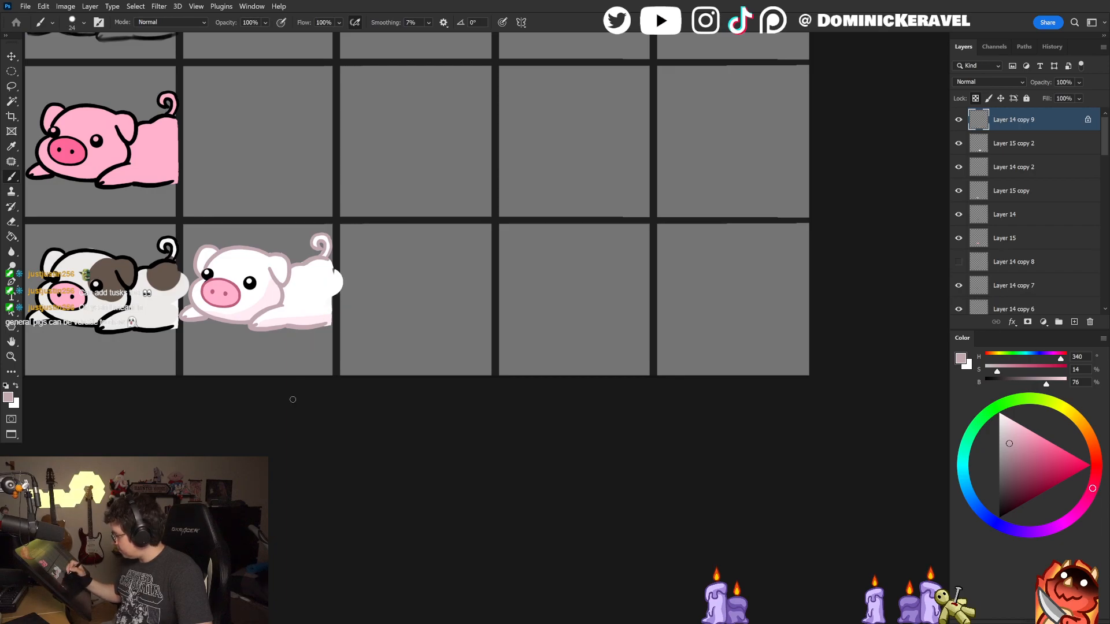
{"action": "left_click", "coordinate": [316, 315], "text": "alt"}
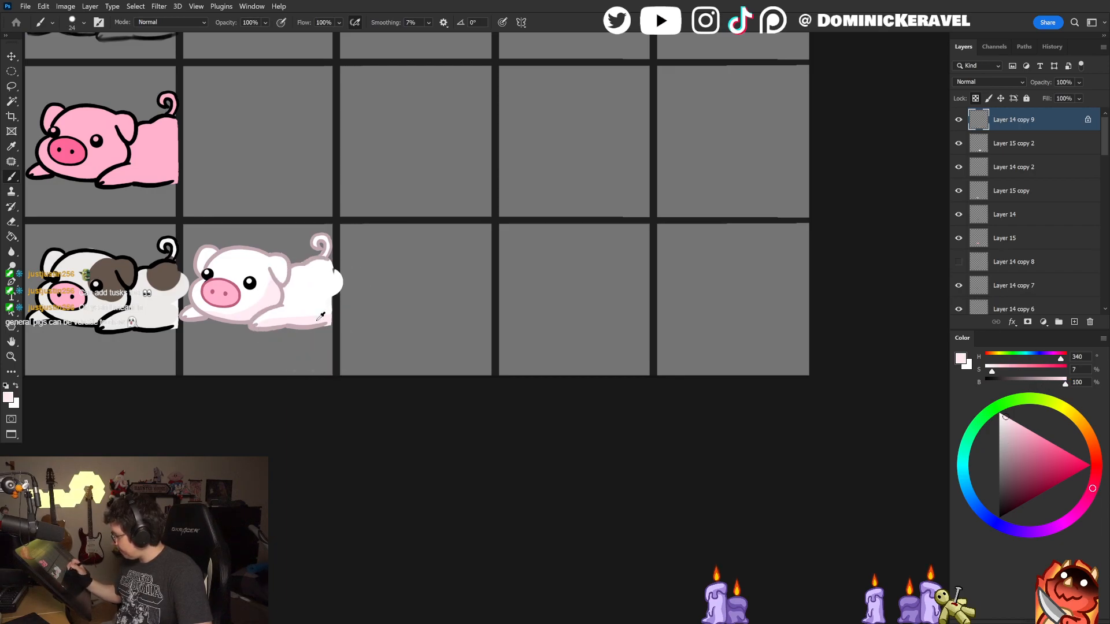
{"action": "left_click", "coordinate": [315, 284], "text": "alt"}
{"action": "left_click_drag", "start_coordinate": [317, 286], "coordinate": [325, 275]}
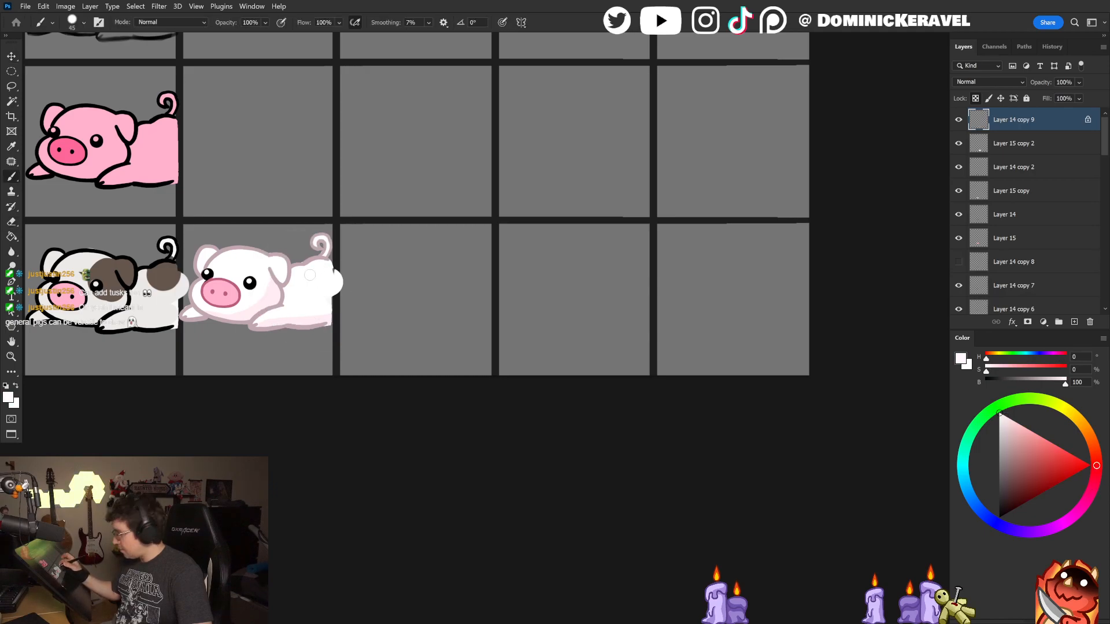
Step: Try painting a pale blue patch (H 218, S 22, B 97) on the white pig's head
{"action": "left_click", "coordinate": [977, 506]}
{"action": "left_click", "coordinate": [1019, 427]}
{"action": "key", "text": "w"}
{"action": "left_click", "coordinate": [255, 267]}
{"action": "key", "text": "b"}
{"action": "left_click_drag", "start_coordinate": [248, 272], "coordinate": [262, 267]}
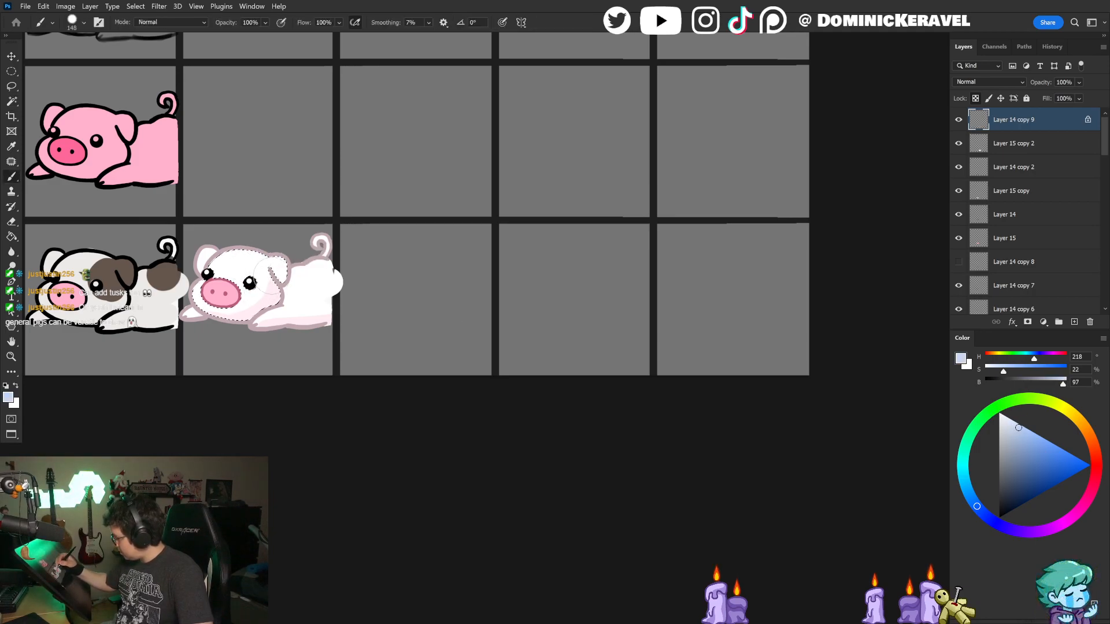
{"action": "key", "text": "ctrl+d"}
{"action": "key", "text": "c"}
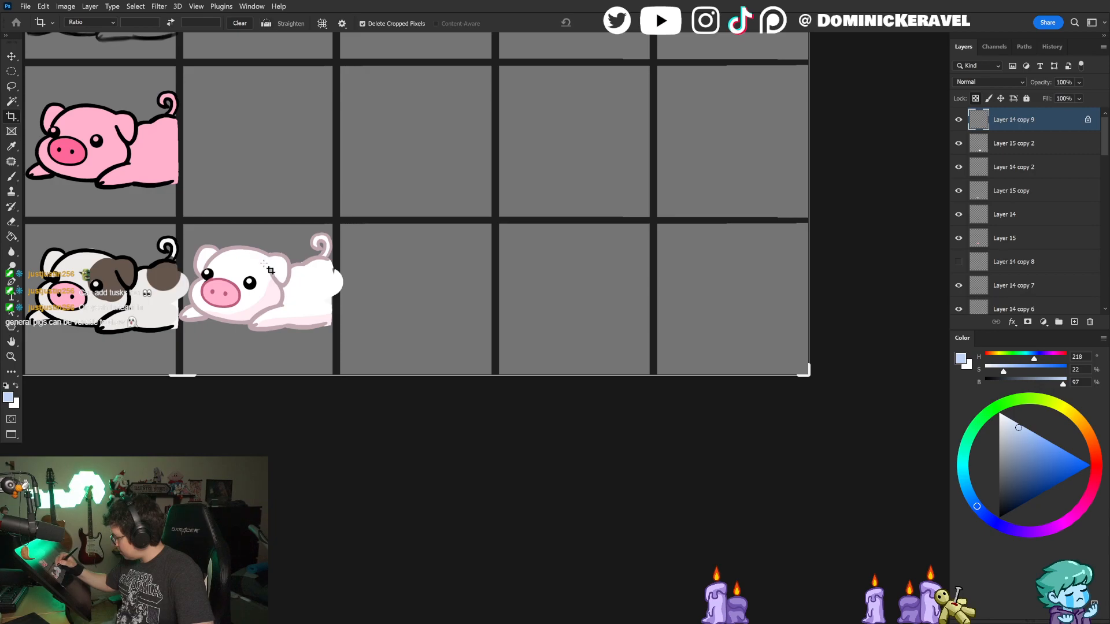
Step: Select the white pig's fill on its own layer and paint a cool grey patch (H 218, S 6, B 73) over its eye and ear
{"action": "key", "text": "v"}
{"action": "left_click", "coordinate": [265, 266]}
{"action": "key", "text": "w"}
{"action": "left_click", "coordinate": [263, 269]}
{"action": "key", "text": "b"}
{"action": "mouse_move", "coordinate": [260, 273]}
{"action": "left_mouse_down"}
{"action": "mouse_move", "coordinate": [278, 278]}
{"action": "mouse_move", "coordinate": [264, 276]}
{"action": "mouse_move", "coordinate": [260, 289]}
{"action": "mouse_move", "coordinate": [270, 278]}
{"action": "left_mouse_up"}
{"action": "key", "text": "ctrl+z"}
{"action": "left_click", "coordinate": [1003, 445]}
{"action": "key", "text": "ctrl+z"}
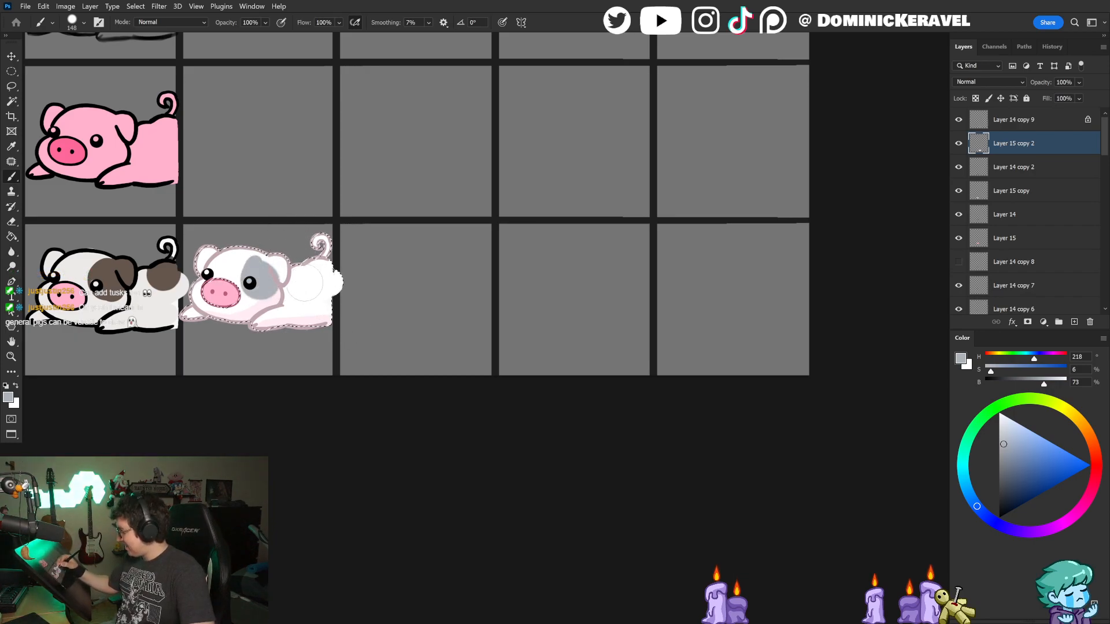
{"action": "right_click", "coordinate": [267, 266]}
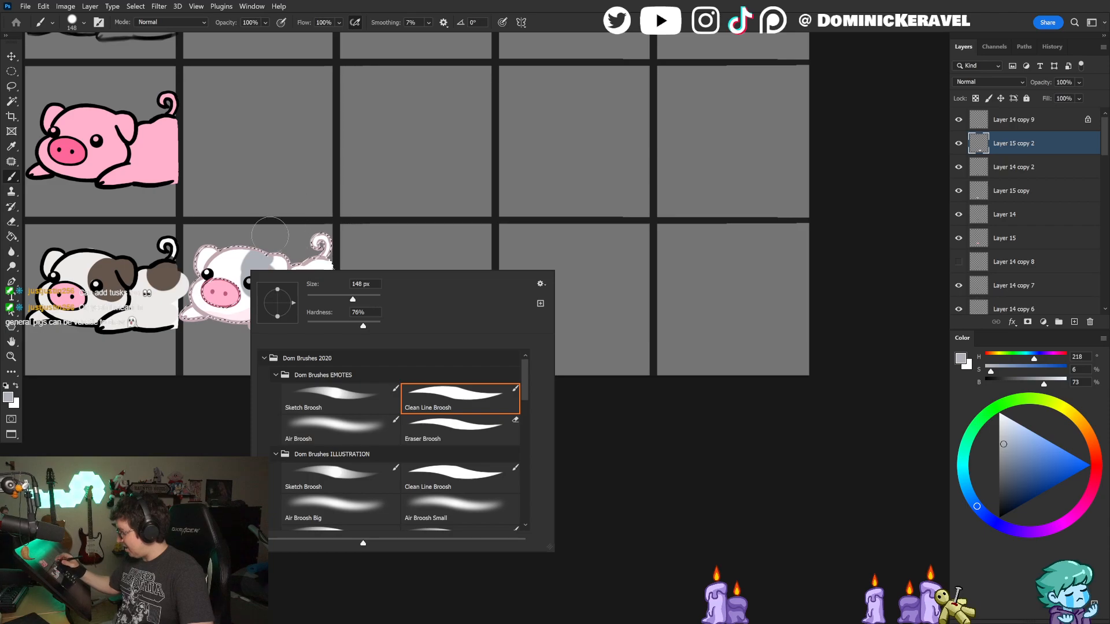
{"action": "left_click", "coordinate": [273, 234]}
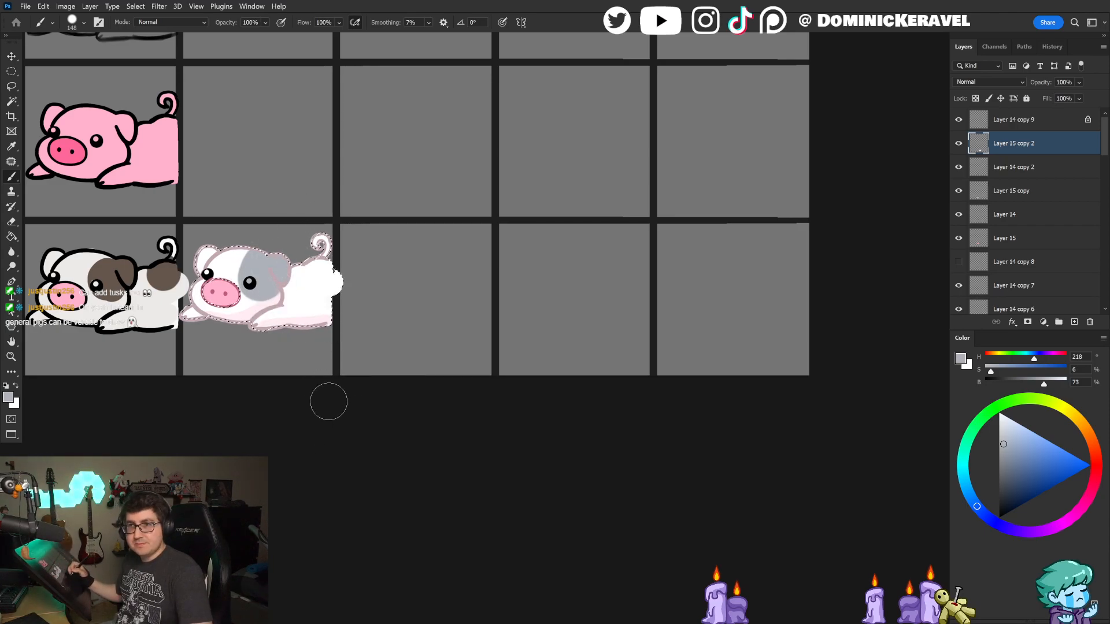
Step: Lock the mid-grey background layer and duplicate the grey-patched pig's fill and outline layers into the next empty grid cell
{"action": "mouse_move", "coordinate": [369, 341]}
{"action": "left_mouse_down"}
{"action": "mouse_move", "coordinate": [328, 352]}
{"action": "mouse_move", "coordinate": [362, 372]}
{"action": "left_mouse_up"}
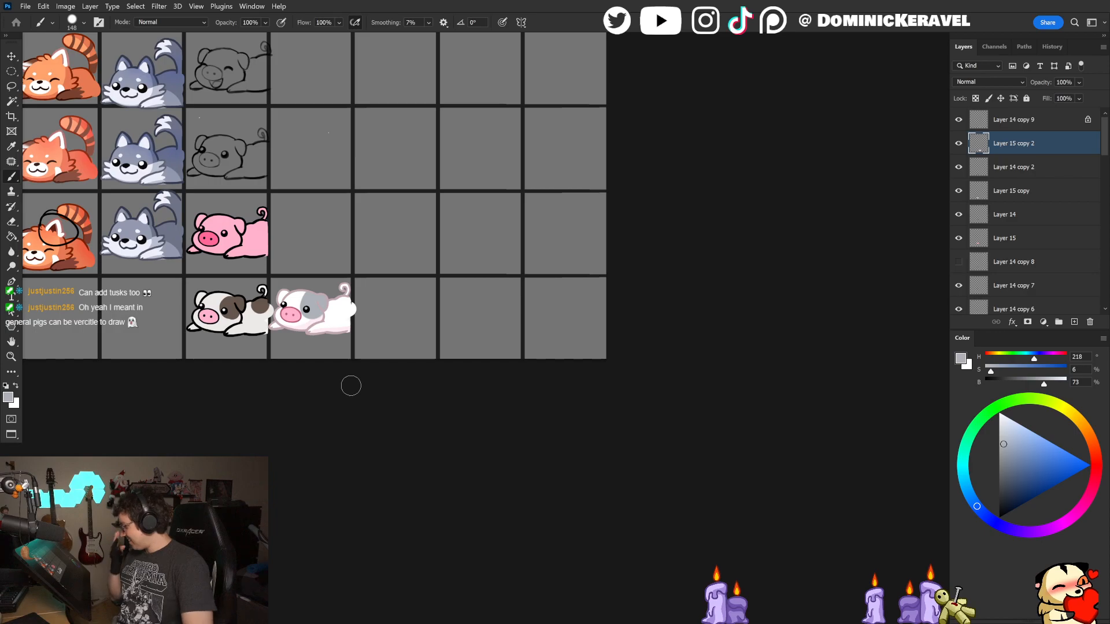
{"action": "key", "text": "v"}
{"action": "left_click_drag", "start_coordinate": [364, 299], "coordinate": [308, 322]}
{"action": "key", "text": "ctrl+z"}
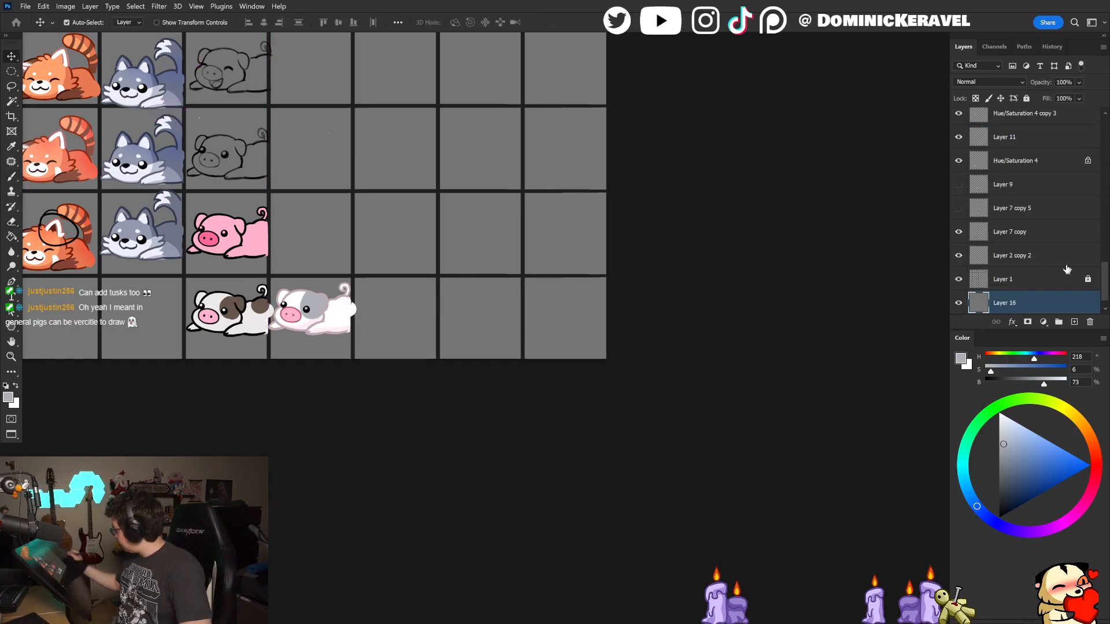
{"action": "left_click", "coordinate": [1026, 98]}
{"action": "left_click_drag", "start_coordinate": [367, 299], "coordinate": [292, 357]}
{"action": "left_click_drag", "start_coordinate": [300, 312], "coordinate": [399, 313]}
{"action": "scroll", "coordinate": [376, 329], "scroll_direction": "right", "scroll_amount": 5}
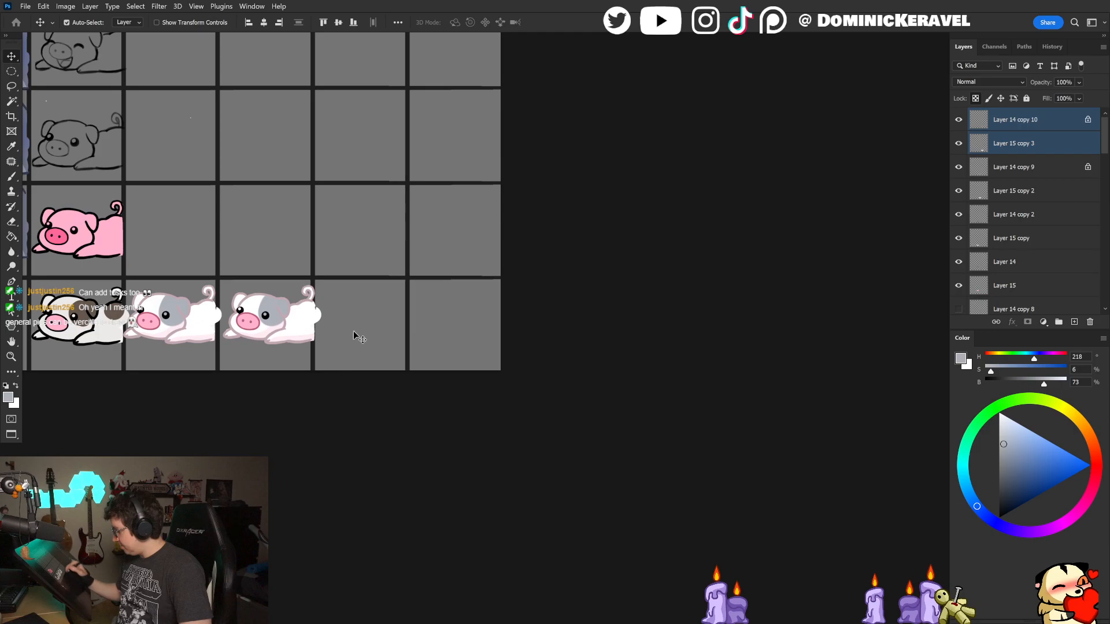
{"action": "scroll", "coordinate": [303, 329], "scroll_direction": "up", "scroll_amount": 2}
{"action": "key", "text": "e"}
{"action": "key", "text": "b"}
{"action": "left_click", "coordinate": [304, 316], "text": "alt"}
{"action": "left_click", "coordinate": [1034, 200]}
{"action": "key", "text": "v"}
{"action": "left_click_drag", "start_coordinate": [371, 398], "coordinate": [450, 392]}
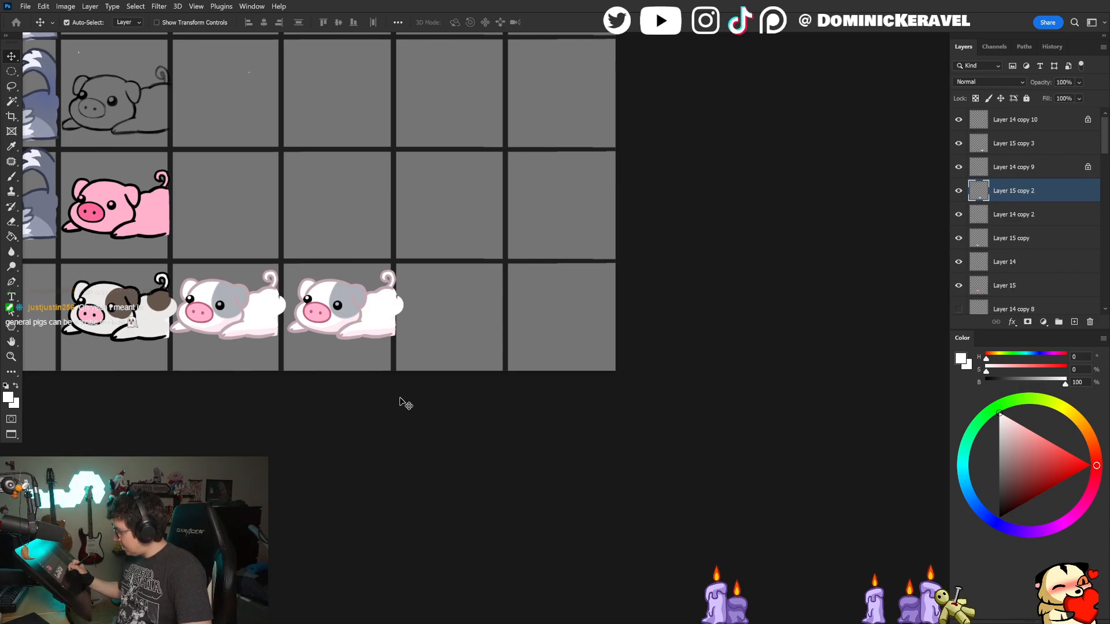
{"action": "key", "text": "b"}
{"action": "key", "text": "v"}
Step: Select the duplicated pig's white fill and paint a second cool grey patch (H 215, S 6, B 73) on its rump
{"action": "left_click", "coordinate": [353, 294]}
{"action": "key", "text": "b"}
{"action": "left_click", "coordinate": [347, 292], "text": "alt"}
{"action": "left_click_drag", "start_coordinate": [356, 284], "coordinate": [344, 291]}
{"action": "mouse_move", "coordinate": [349, 283]}
{"action": "left_mouse_down"}
{"action": "mouse_move", "coordinate": [338, 301]}
{"action": "mouse_move", "coordinate": [396, 297]}
{"action": "mouse_move", "coordinate": [405, 308]}
{"action": "mouse_move", "coordinate": [388, 292]}
{"action": "left_mouse_up"}
{"action": "left_click", "coordinate": [327, 294], "text": "alt"}
{"action": "left_click", "coordinate": [346, 291], "text": "alt"}
{"action": "key", "text": "w"}
{"action": "left_click", "coordinate": [380, 308]}
{"action": "key", "text": "b"}
{"action": "key", "text": "ctrl+d"}
{"action": "left_click_drag", "start_coordinate": [446, 352], "coordinate": [408, 377]}
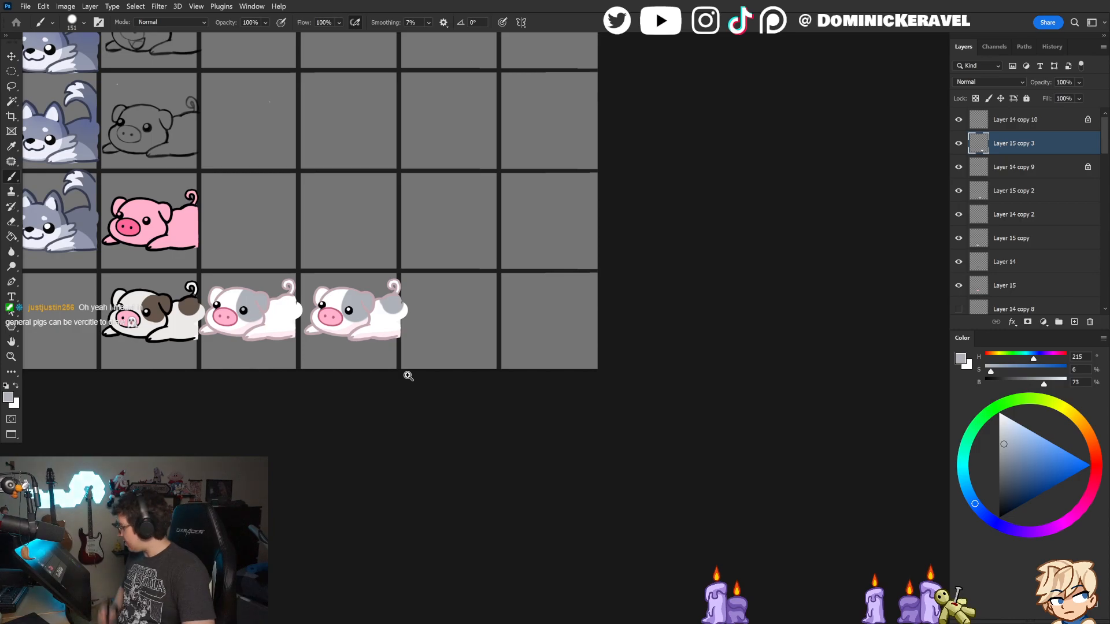
Step: Paint the rightmost pig's outline around its grey ear and rump patches a darker blue-grey (H 215, S 22, B 51) on its outline layer
{"action": "left_click_drag", "start_coordinate": [450, 337], "coordinate": [429, 338]}
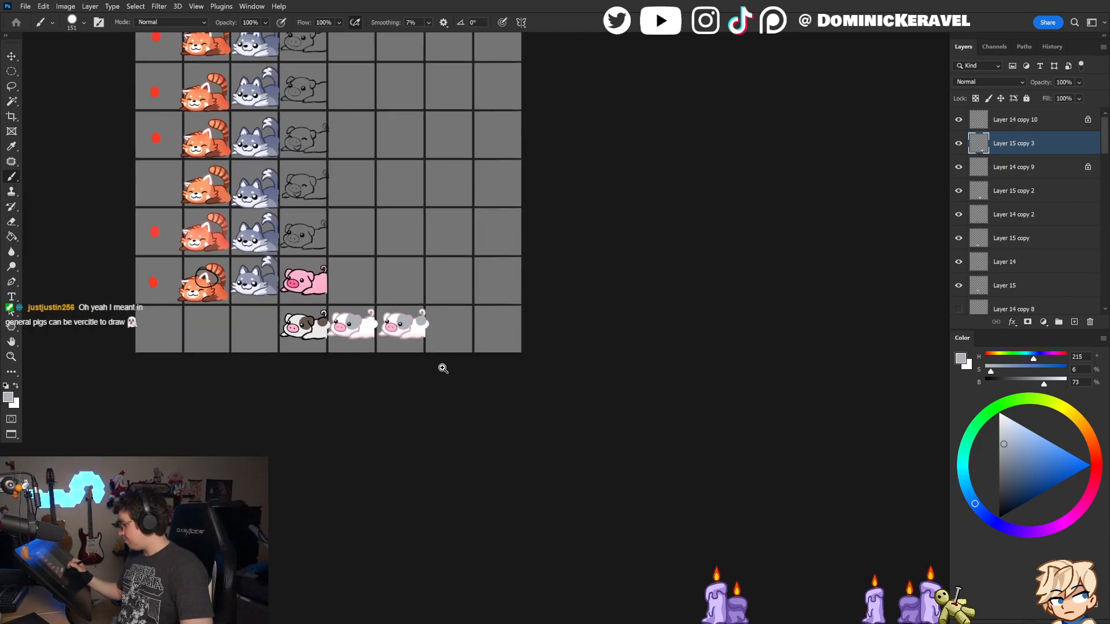
{"action": "left_click_drag", "start_coordinate": [436, 366], "coordinate": [460, 353]}
{"action": "key", "text": "v"}
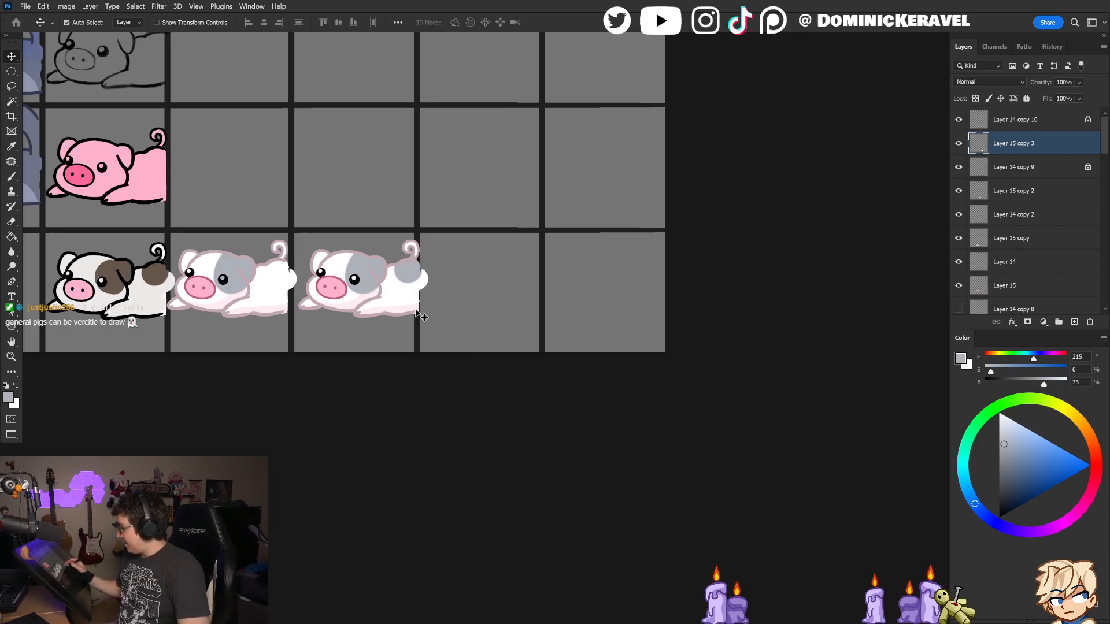
{"action": "key", "text": "b"}
{"action": "right_click", "coordinate": [377, 266], "text": "alt"}
{"action": "right_click", "coordinate": [375, 268], "text": "alt"}
{"action": "left_click", "coordinate": [1009, 470]}
{"action": "key", "text": "v"}
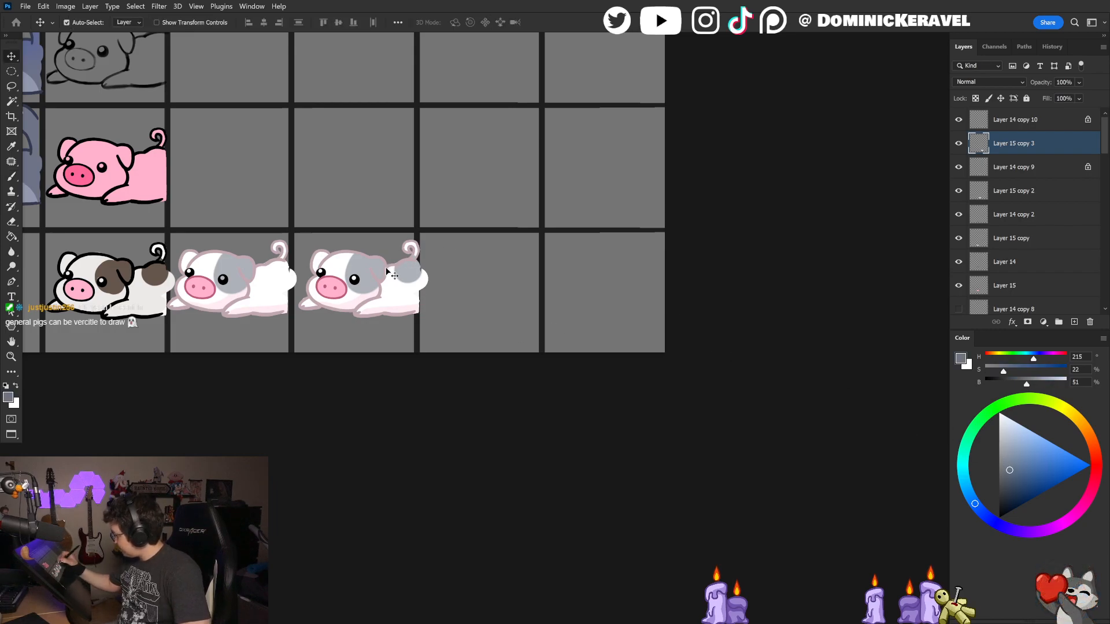
{"action": "key", "text": "alt+bracketright"}
{"action": "key", "text": "b"}
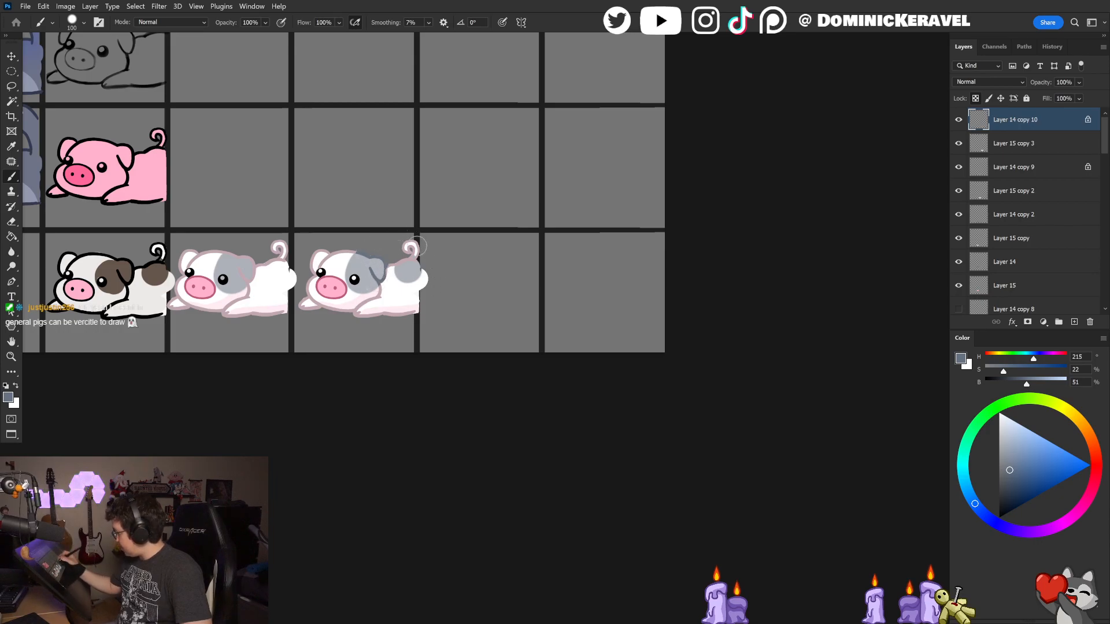
{"action": "left_click_drag", "start_coordinate": [425, 264], "coordinate": [405, 232]}
{"action": "key", "text": "ctrl+z"}
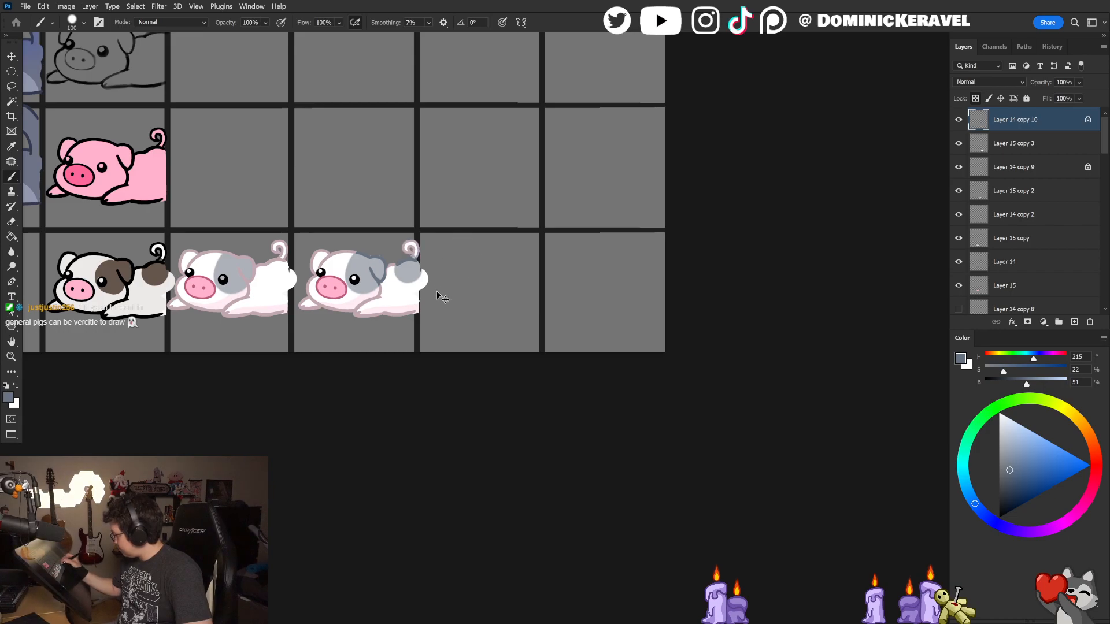
Step: Sample the pig's pink outline, darken the colour to H 340, S 23, B 69, and fill the remaining pink outline with it
{"action": "left_click_drag", "start_coordinate": [452, 289], "coordinate": [426, 325]}
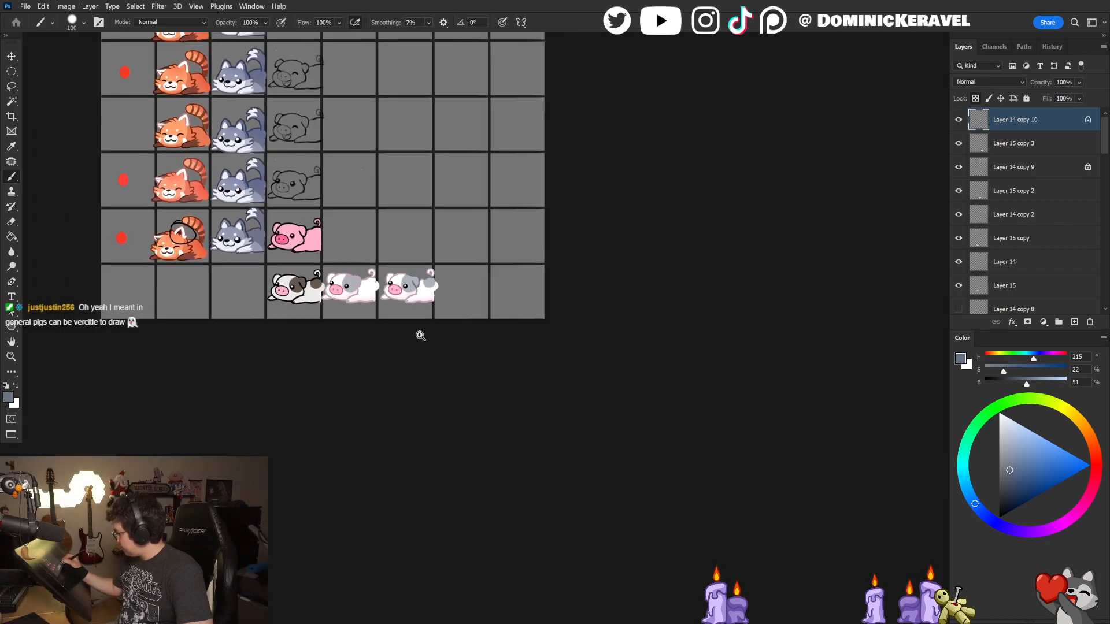
{"action": "key", "text": "e"}
{"action": "key", "text": "v"}
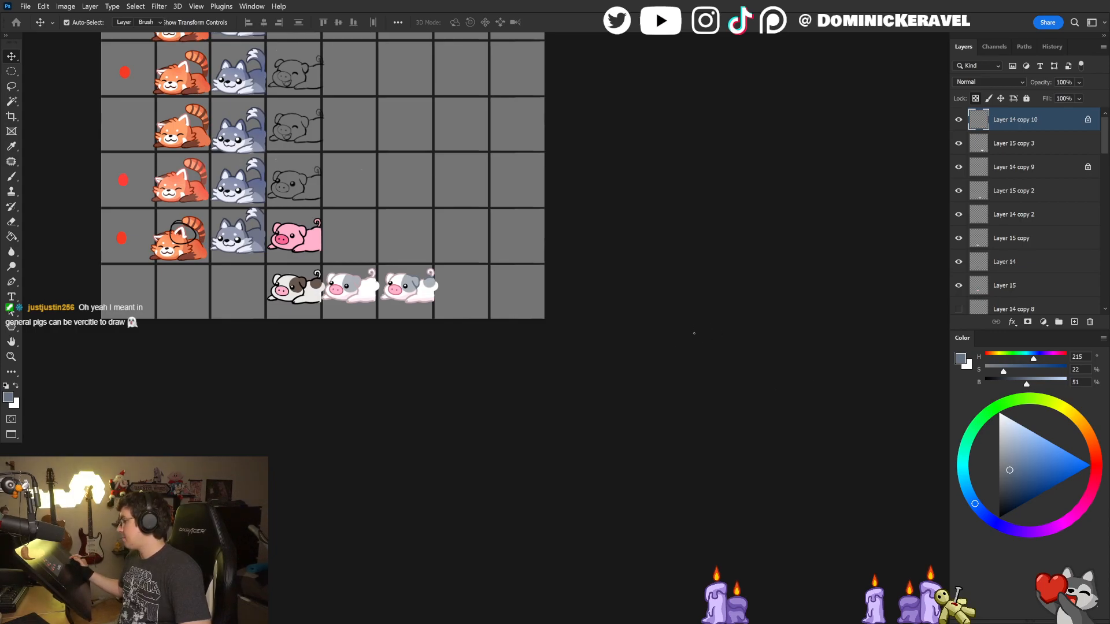
{"action": "left_click_drag", "start_coordinate": [434, 285], "coordinate": [458, 288]}
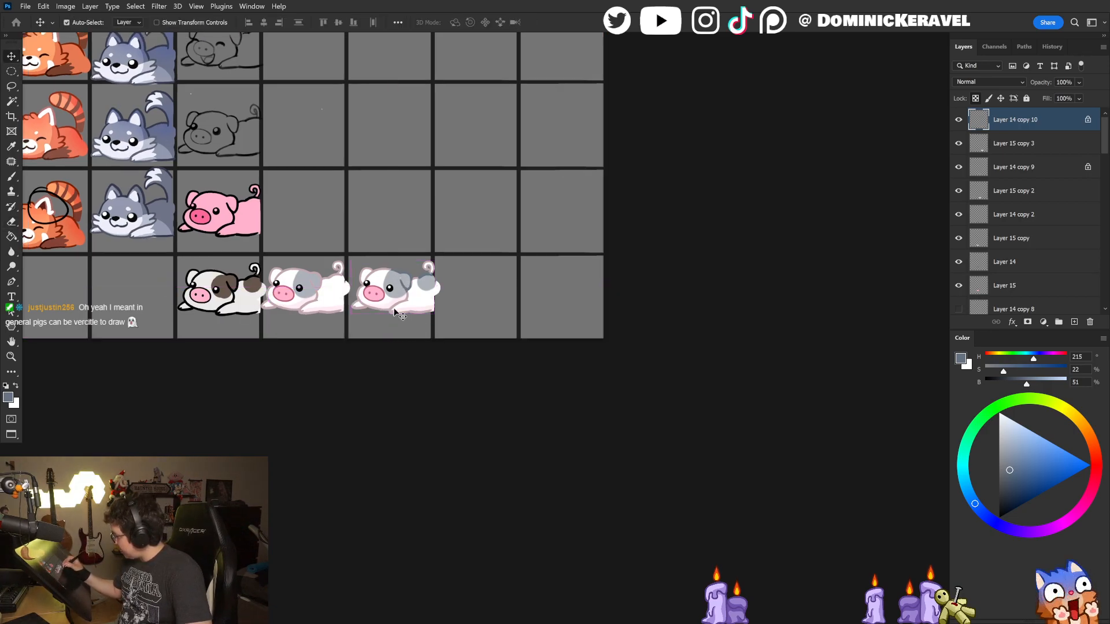
{"action": "key", "text": "b"}
{"action": "left_click", "coordinate": [421, 312], "text": "alt"}
{"action": "key", "text": "e"}
{"action": "mouse_move", "coordinate": [422, 313]}
{"action": "left_mouse_down"}
{"action": "mouse_move", "coordinate": [442, 312]}
{"action": "mouse_move", "coordinate": [411, 310]}
{"action": "left_mouse_up"}
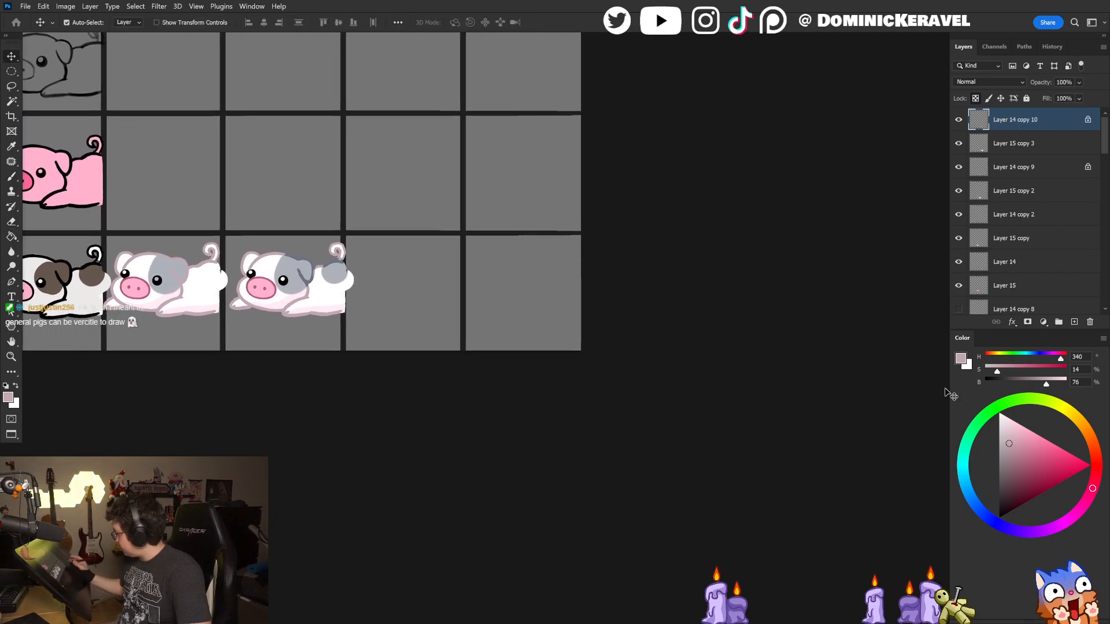
{"action": "left_click", "coordinate": [1013, 454]}
{"action": "key", "text": "g"}
{"action": "left_click", "coordinate": [291, 315]}
{"action": "mouse_move", "coordinate": [319, 335]}
{"action": "left_mouse_down"}
{"action": "mouse_move", "coordinate": [302, 336]}
{"action": "mouse_move", "coordinate": [309, 355]}
{"action": "mouse_move", "coordinate": [335, 378]}
{"action": "left_mouse_up"}
{"action": "key", "text": "e"}
{"action": "key", "text": "v"}
{"action": "left_click_drag", "start_coordinate": [305, 419], "coordinate": [297, 426]}
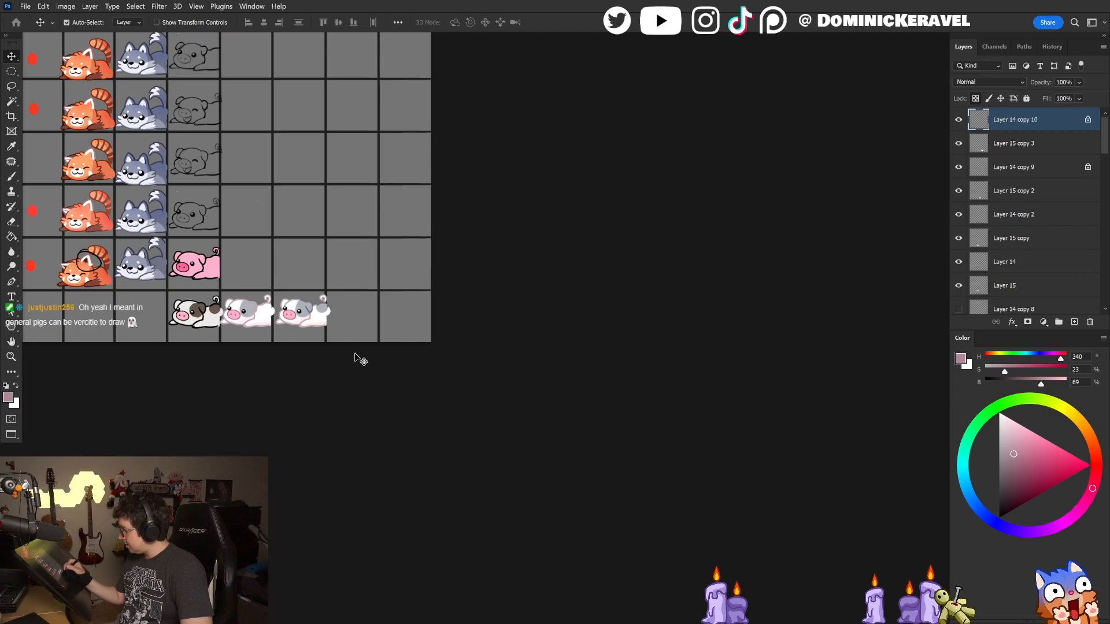
Step: Refill the rightmost pig's pink outline with a brighter, slightly cooler pink (H 334, S 25, B 82)
{"action": "left_click_drag", "start_coordinate": [328, 348], "coordinate": [418, 364]}
{"action": "left_click_drag", "start_coordinate": [407, 361], "coordinate": [369, 331]}
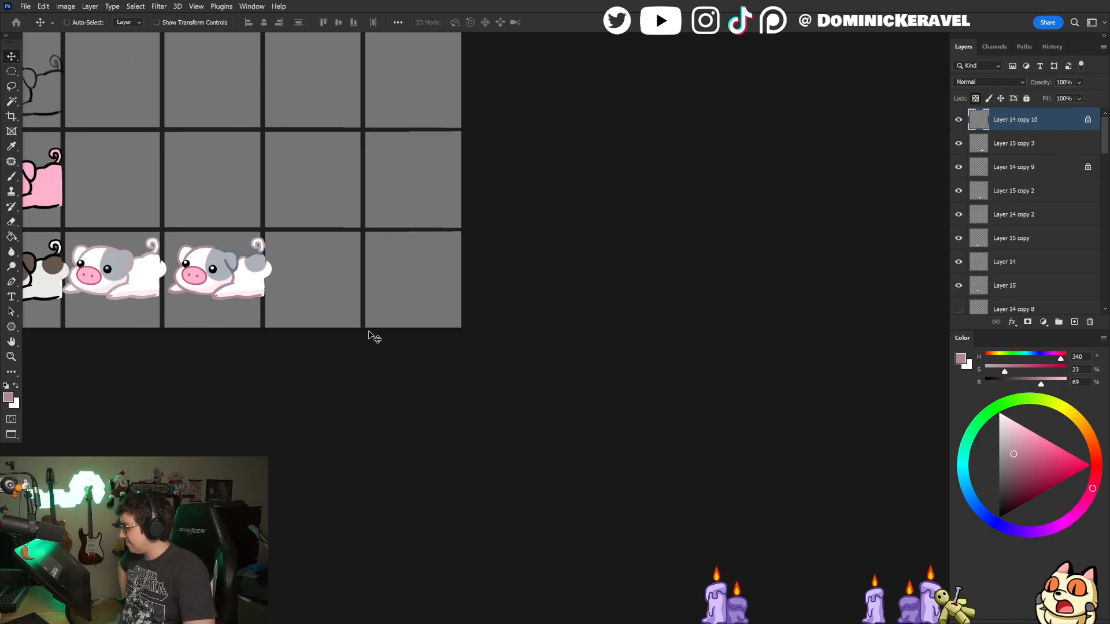
{"action": "left_click", "coordinate": [373, 373], "text": "alt"}
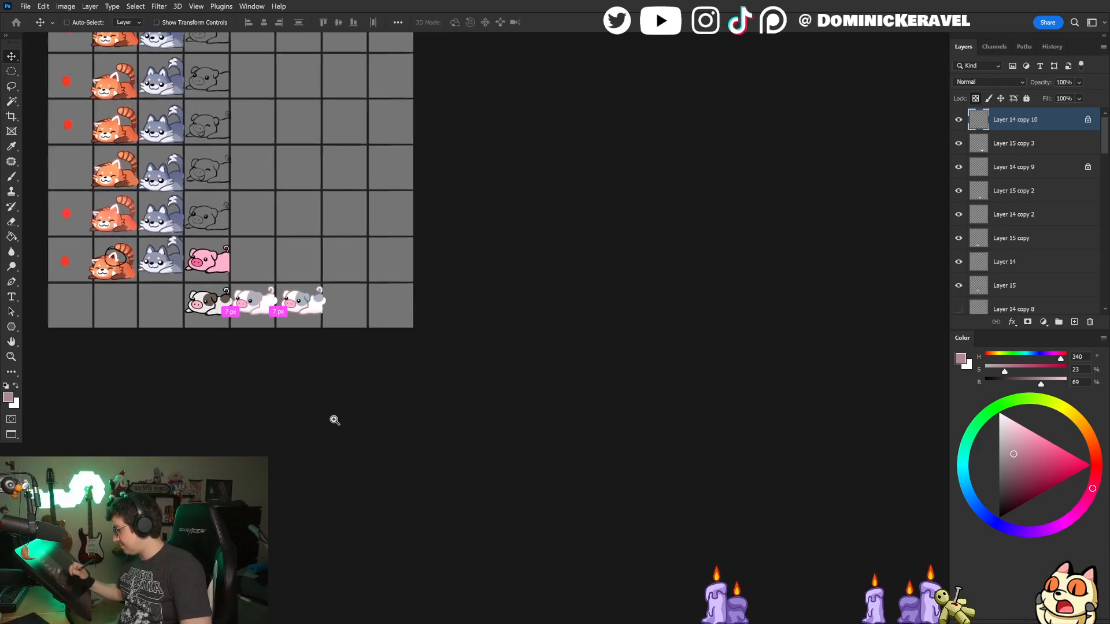
{"action": "key", "text": "ctrl"}
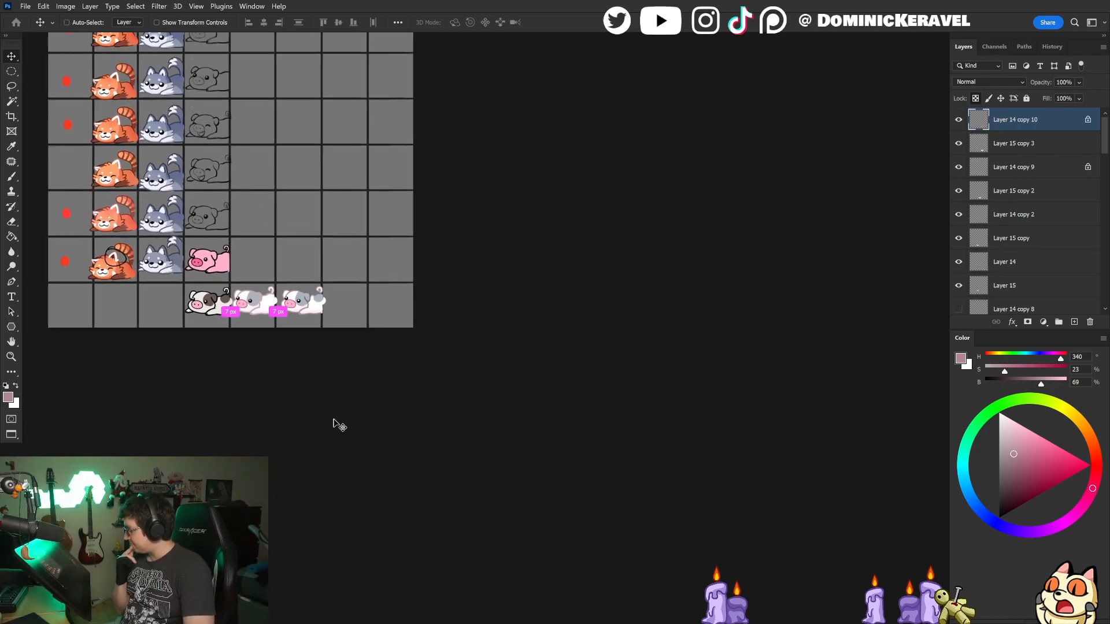
{"action": "key", "text": "ctrl"}
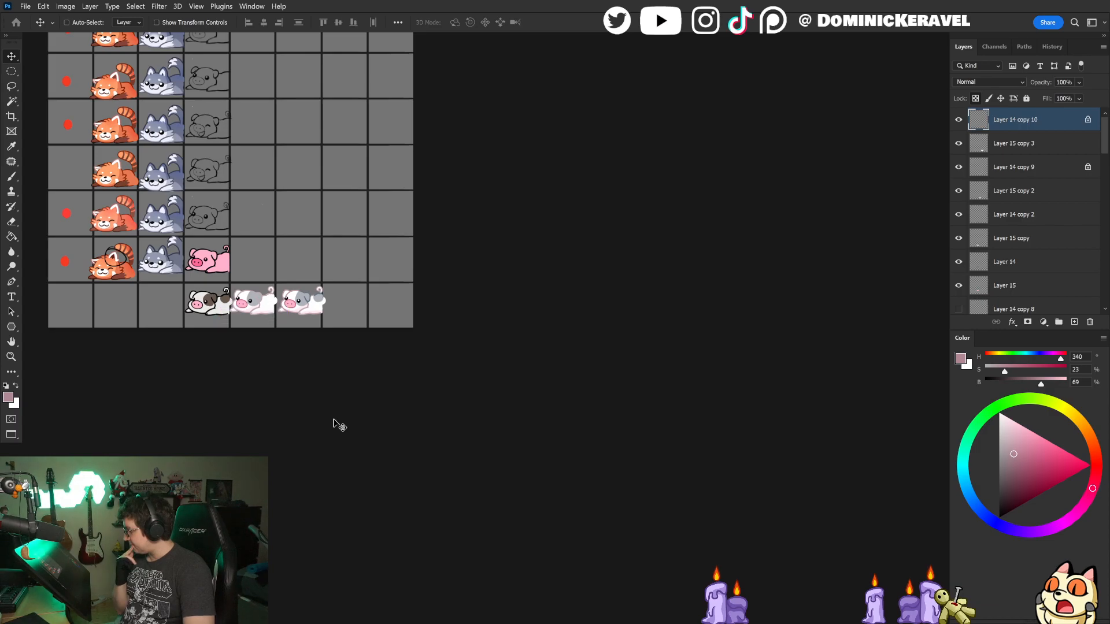
{"action": "left_click_drag", "start_coordinate": [312, 318], "coordinate": [381, 315]}
{"action": "key", "text": "b"}
{"action": "left_click", "coordinate": [293, 306], "text": "alt"}
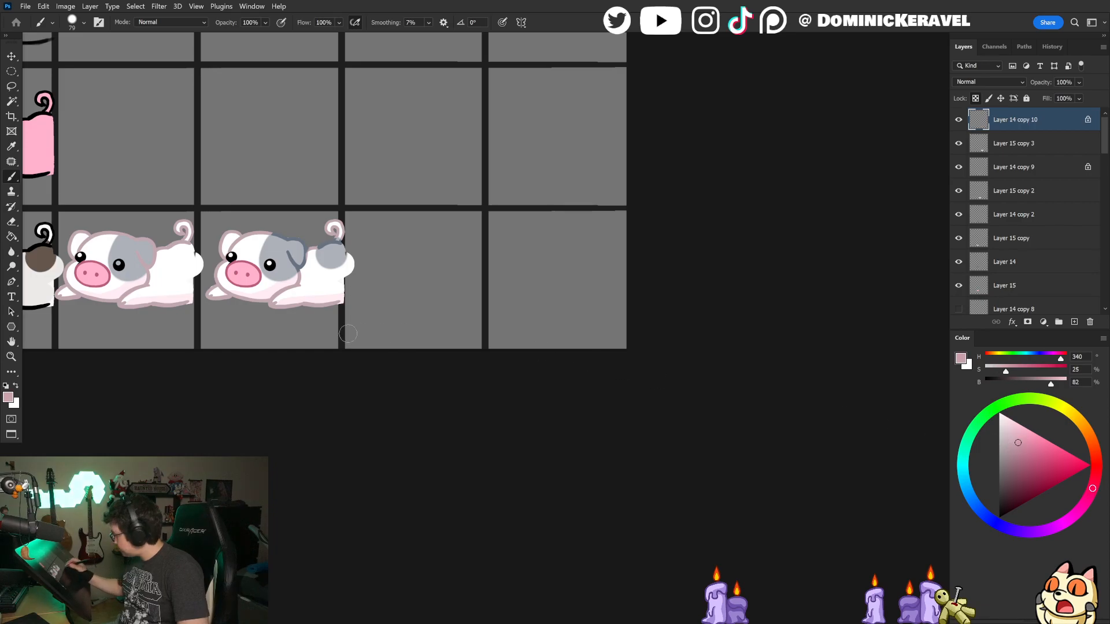
{"action": "key", "text": "g"}
{"action": "left_click_drag", "start_coordinate": [353, 319], "coordinate": [331, 336]}
{"action": "left_click_drag", "start_coordinate": [388, 361], "coordinate": [389, 367]}
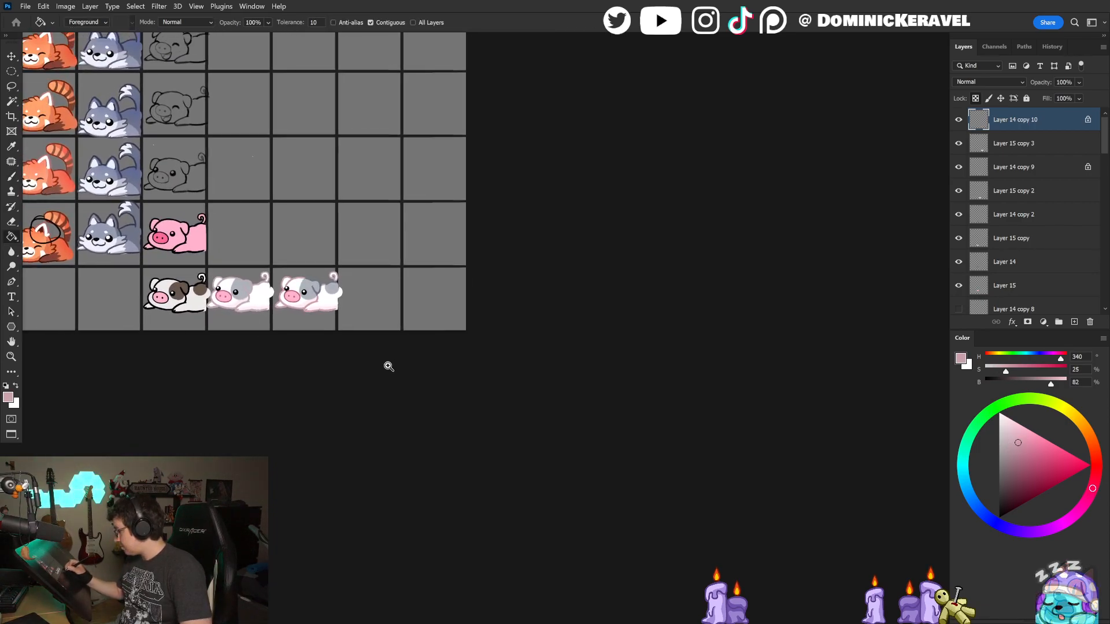
{"action": "left_click_drag", "start_coordinate": [1091, 488], "coordinate": [1090, 495]}
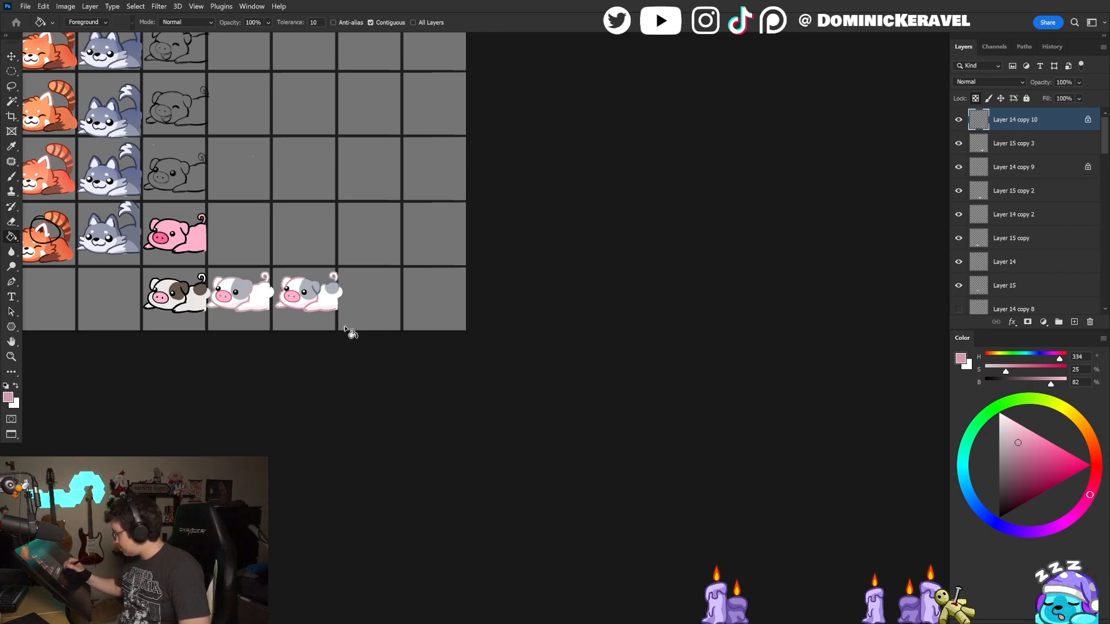
{"action": "left_click_drag", "start_coordinate": [380, 352], "coordinate": [376, 355]}
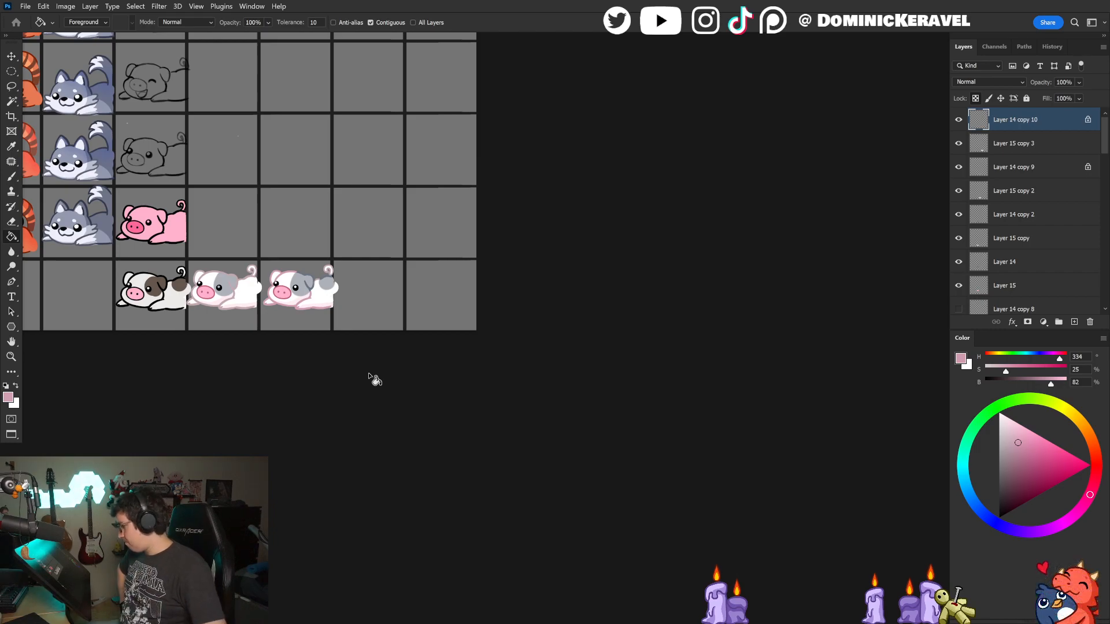
Step: Try copying the pig's grey patches onto a new layer and moving that layer above the outline, then undo it
{"action": "key", "text": "b"}
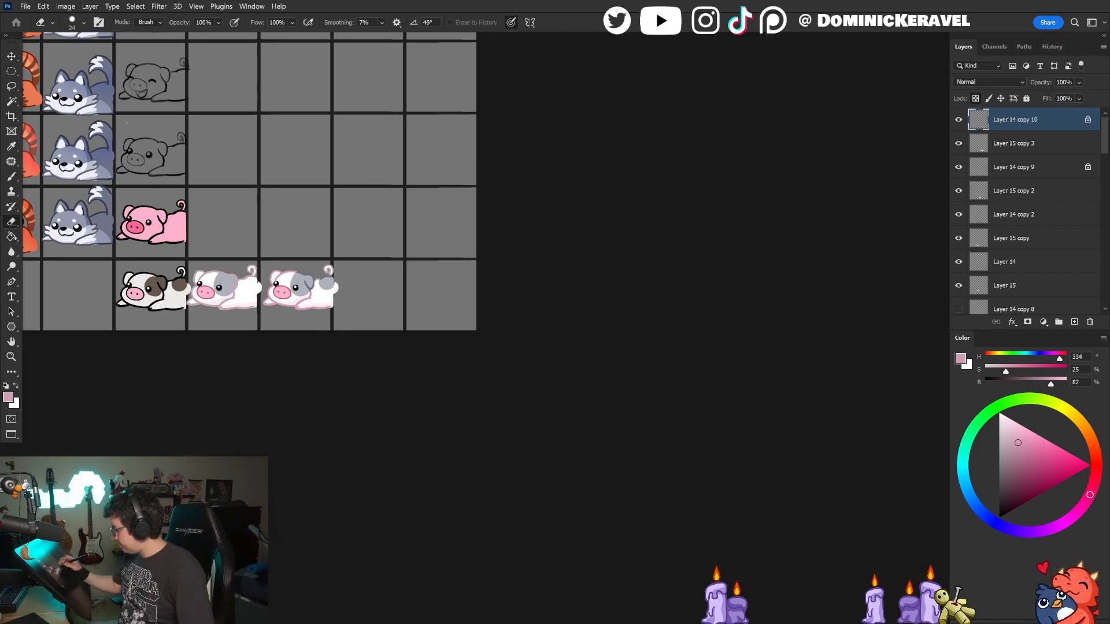
{"action": "key", "text": "alt+bracketleft"}
{"action": "left_click", "coordinate": [302, 275], "text": "alt"}
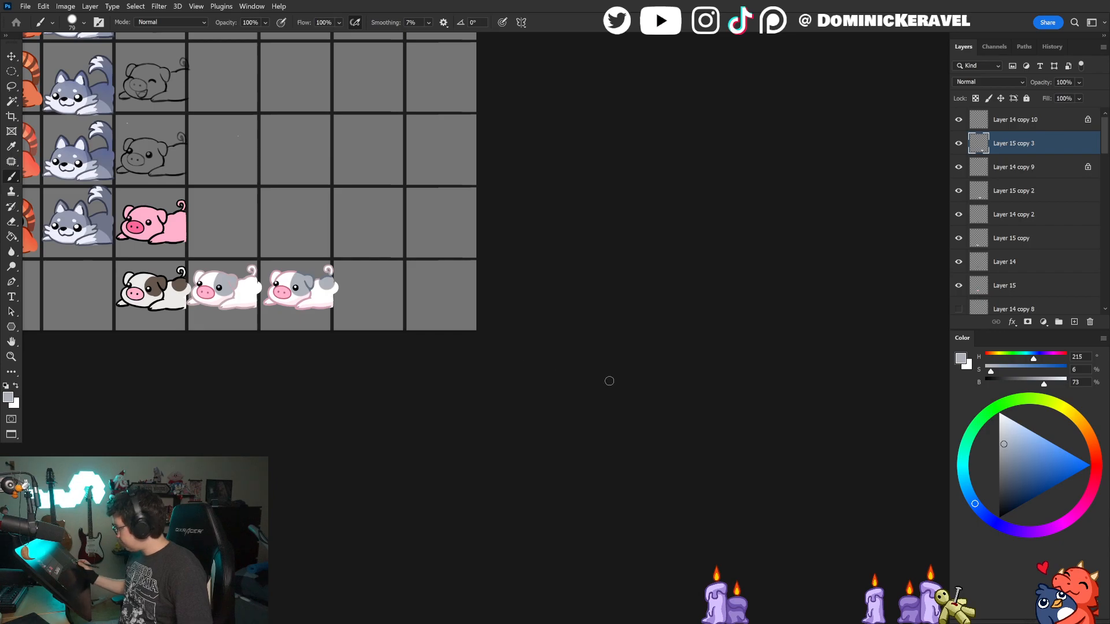
{"action": "key", "text": "w"}
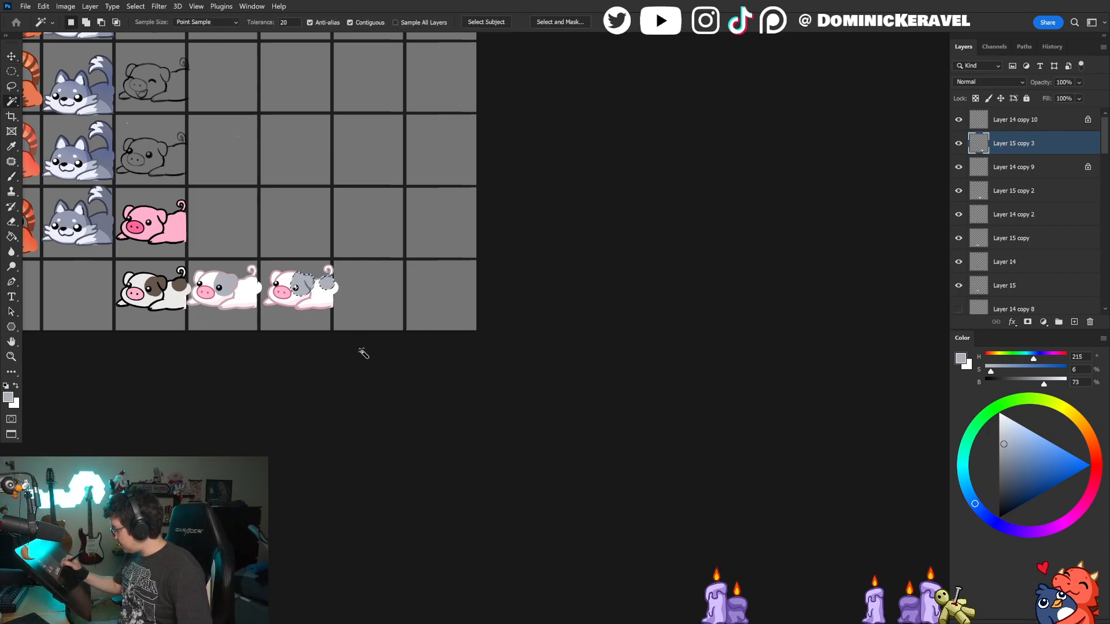
{"action": "key", "text": "ctrl+shift+alt+n"}
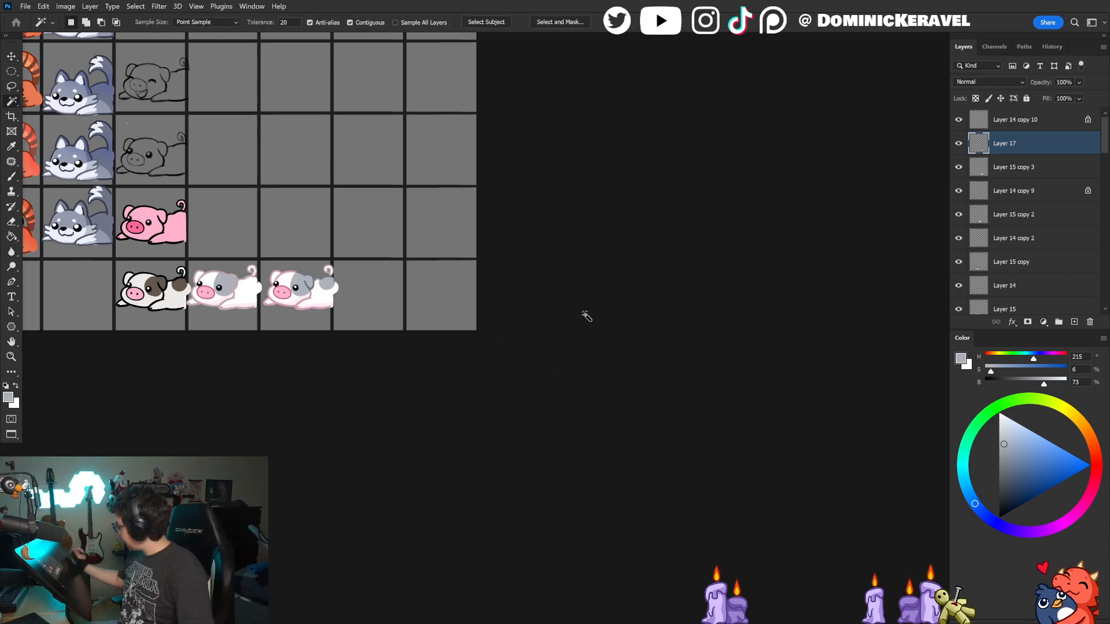
{"action": "left_click_drag", "start_coordinate": [1006, 145], "coordinate": [1004, 117]}
{"action": "key", "text": "v"}
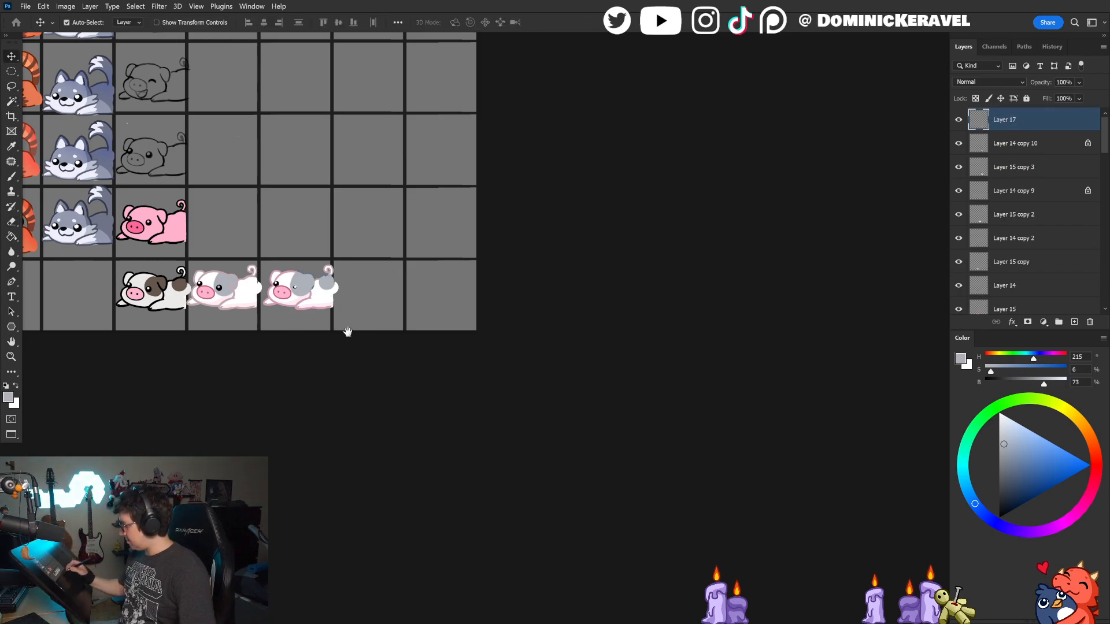
{"action": "left_click", "coordinate": [335, 333], "text": "ctrl"}
{"action": "key", "text": "ctrl+z"}
{"action": "key", "text": "ctrl+z"}
{"action": "left_click", "coordinate": [958, 143]}
{"action": "left_click", "coordinate": [959, 144]}
{"action": "left_click", "coordinate": [958, 120]}
{"action": "left_click", "coordinate": [959, 120]}
Step: Select both grey patches on the rightmost pig and copy them to their own layer beneath the outline
{"action": "key", "text": "w"}
{"action": "left_click", "coordinate": [297, 261]}
{"action": "left_click", "coordinate": [325, 267], "text": "shift"}
{"action": "key", "text": "ctrl+j"}
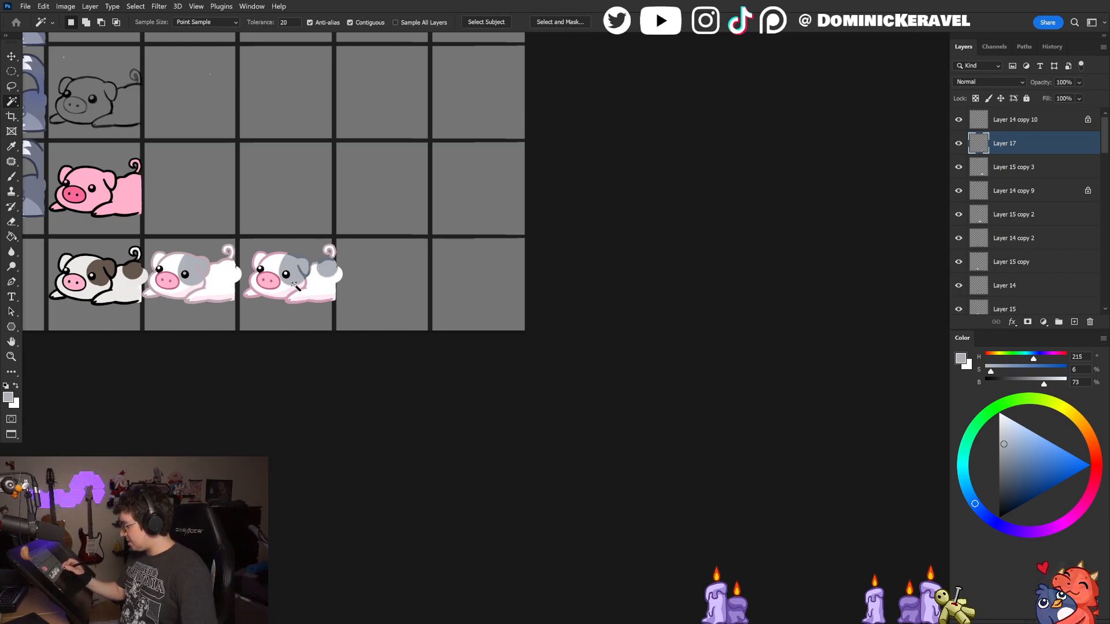
{"action": "key", "text": "v"}
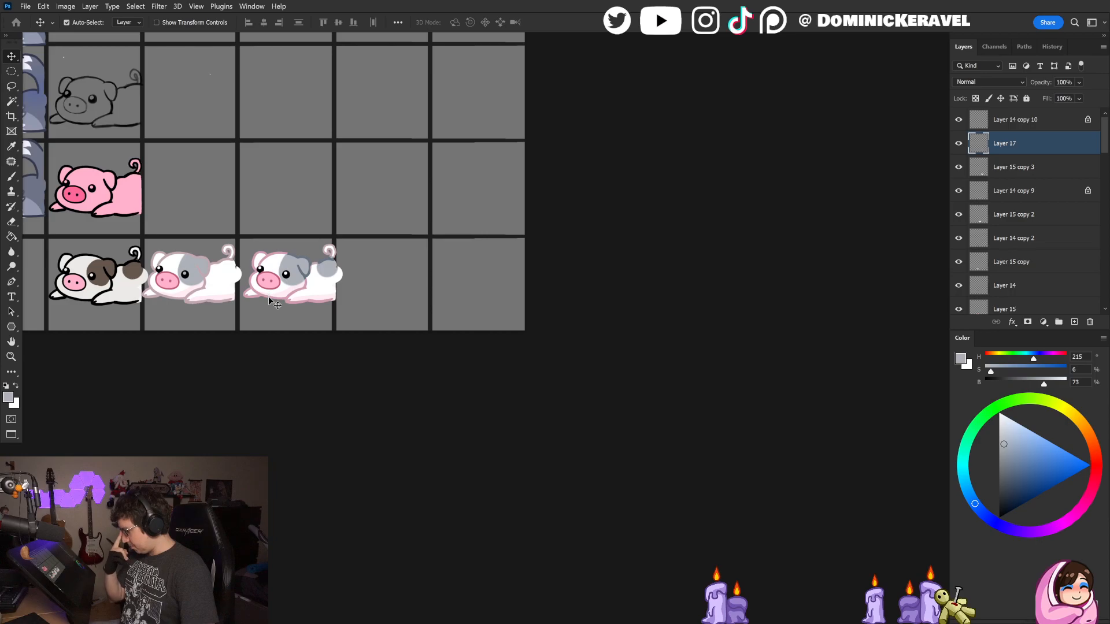
{"action": "key", "text": "e"}
{"action": "key", "text": "v"}
{"action": "left_click_drag", "start_coordinate": [300, 304], "coordinate": [309, 305]}
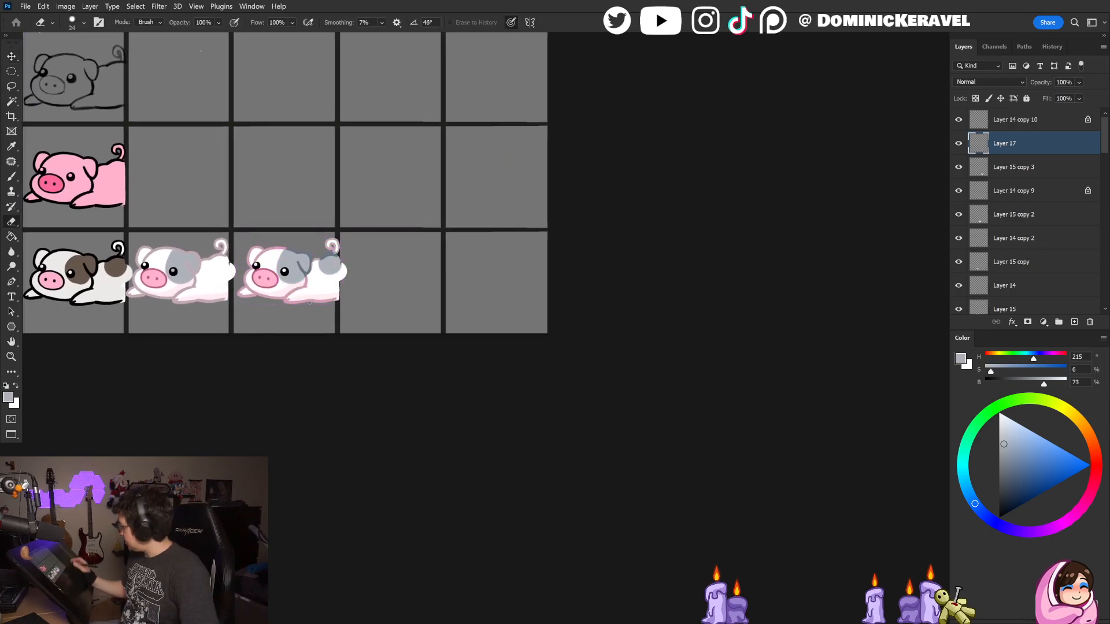
{"action": "left_click", "coordinate": [1044, 323]}
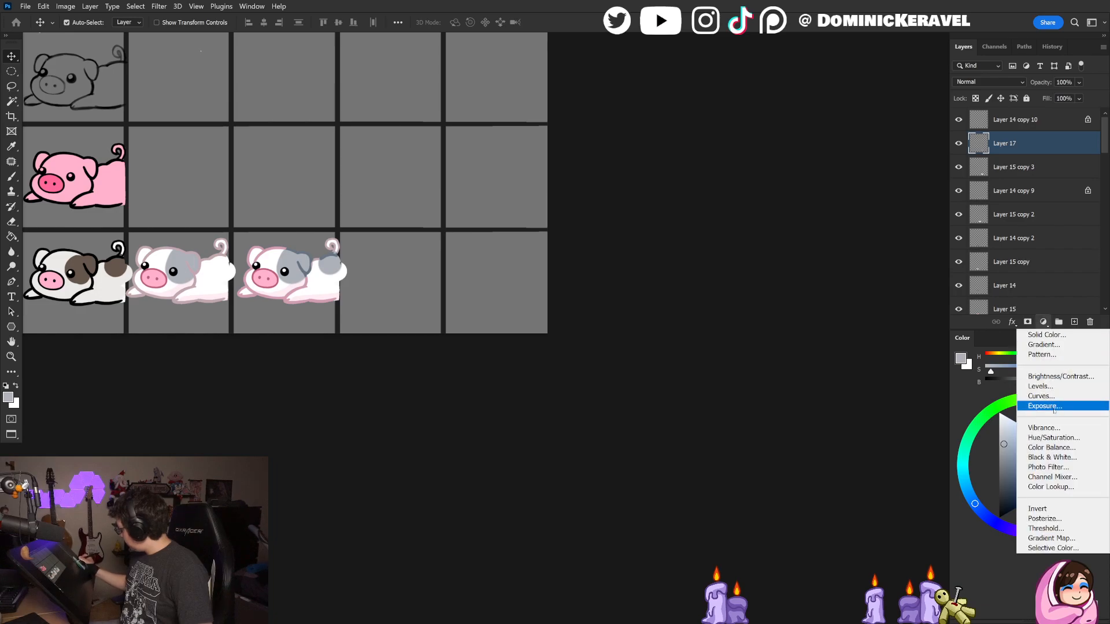
{"action": "left_click", "coordinate": [1040, 440]}
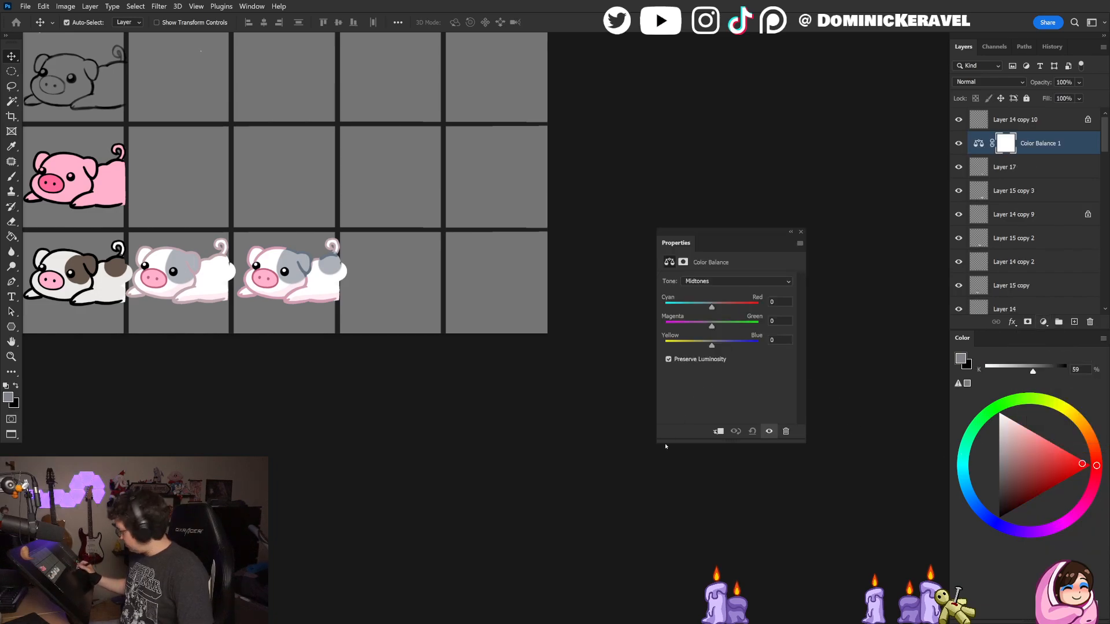
{"action": "key", "text": "ctrl"}
{"action": "key", "text": "ctrl+alt+g"}
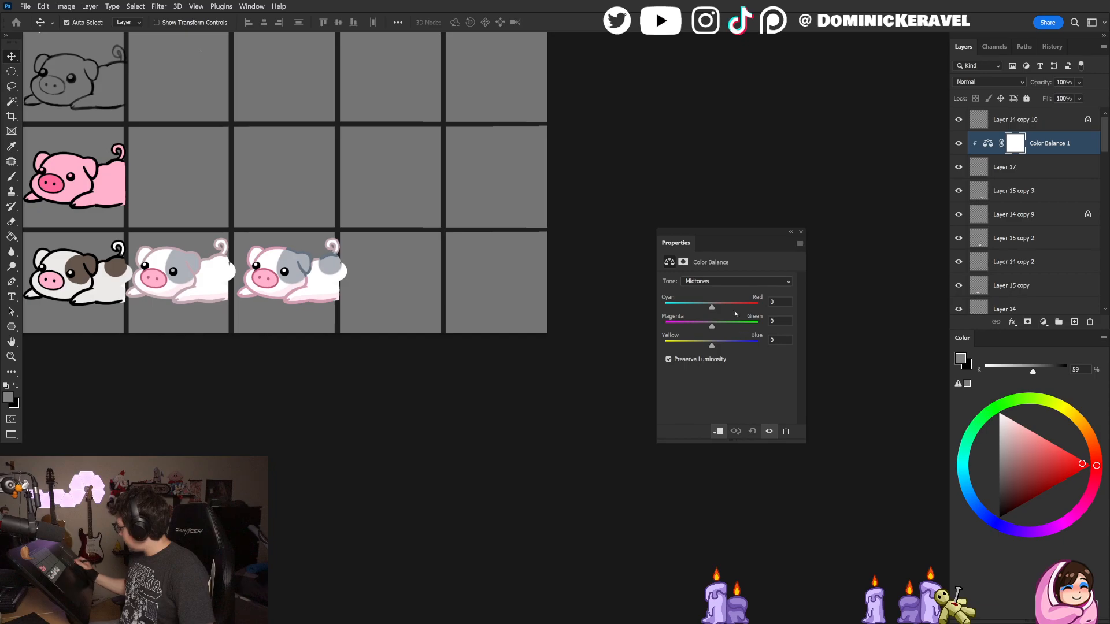
{"action": "key", "text": "Delete"}
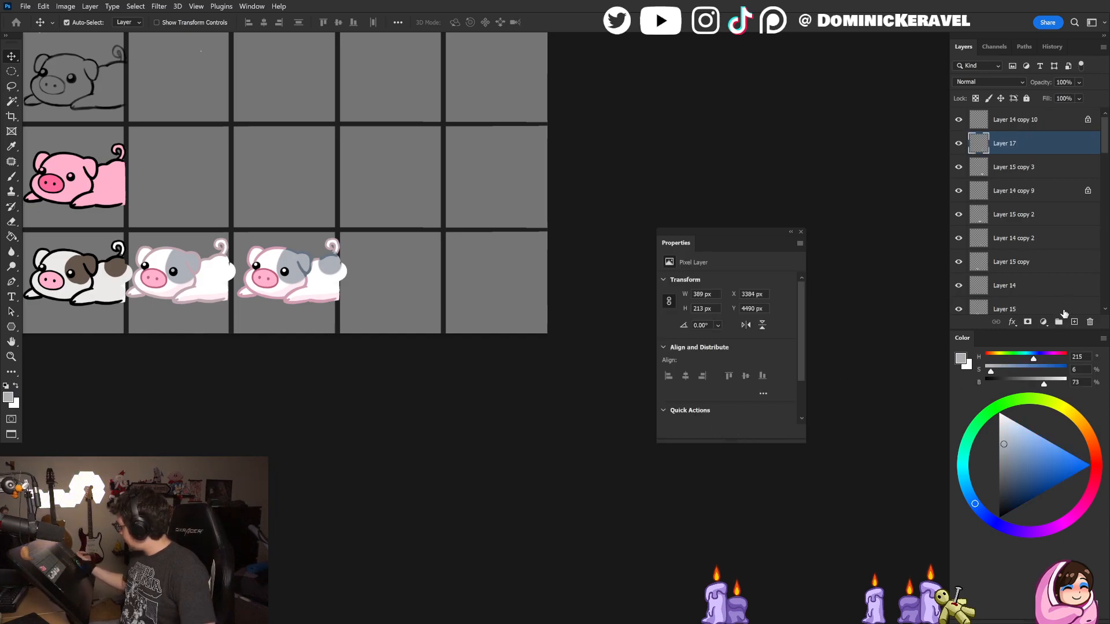
Step: Add a Hue/Saturation adjustment clipped to the copied grey patch layer
{"action": "left_click", "coordinate": [1044, 322]}
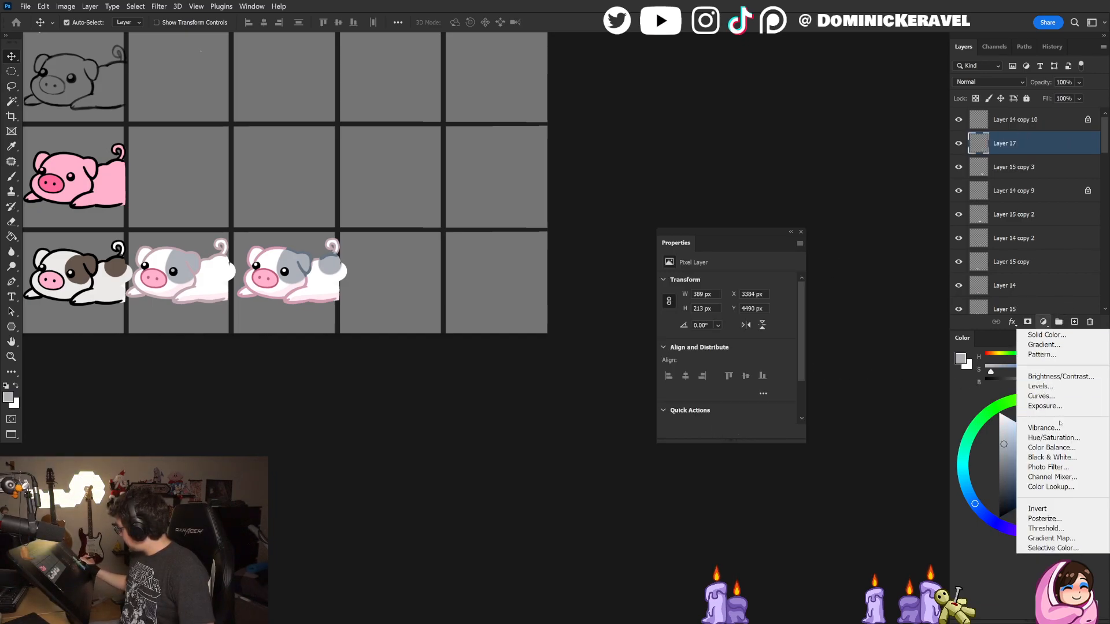
{"action": "left_click", "coordinate": [1053, 438]}
{"action": "left_click", "coordinate": [718, 431]}
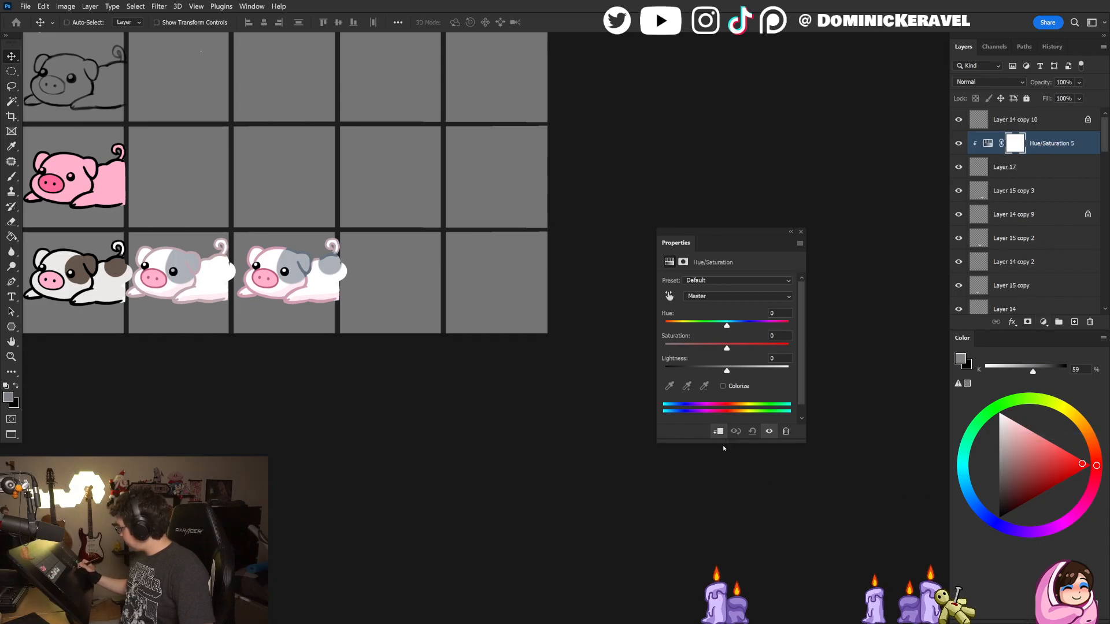
{"action": "left_click_drag", "start_coordinate": [735, 232], "coordinate": [674, 171]}
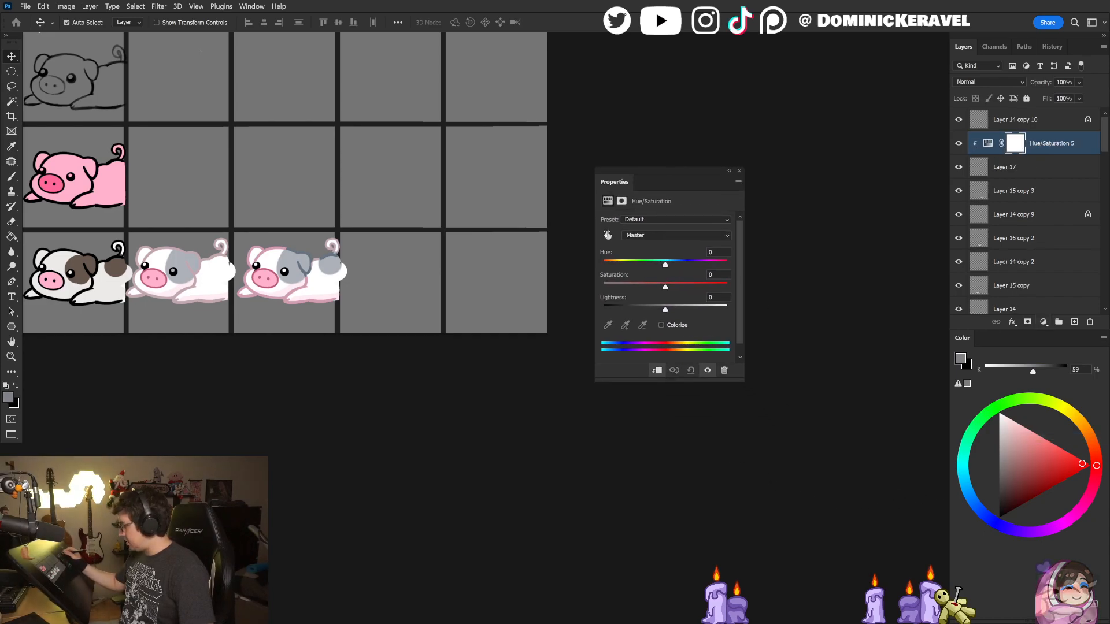
Step: Try different hue shifts on the grey patches and set the adjustment's hue to +36
{"action": "left_click_drag", "start_coordinate": [491, 355], "coordinate": [485, 355]}
{"action": "left_click_drag", "start_coordinate": [666, 265], "coordinate": [750, 269]}
{"action": "left_click_drag", "start_coordinate": [410, 334], "coordinate": [480, 312]}
{"action": "left_click_drag", "start_coordinate": [723, 264], "coordinate": [573, 265]}
{"action": "left_click_drag", "start_coordinate": [489, 333], "coordinate": [461, 330]}
{"action": "left_click_drag", "start_coordinate": [605, 266], "coordinate": [670, 269]}
{"action": "left_click_drag", "start_coordinate": [499, 352], "coordinate": [516, 341]}
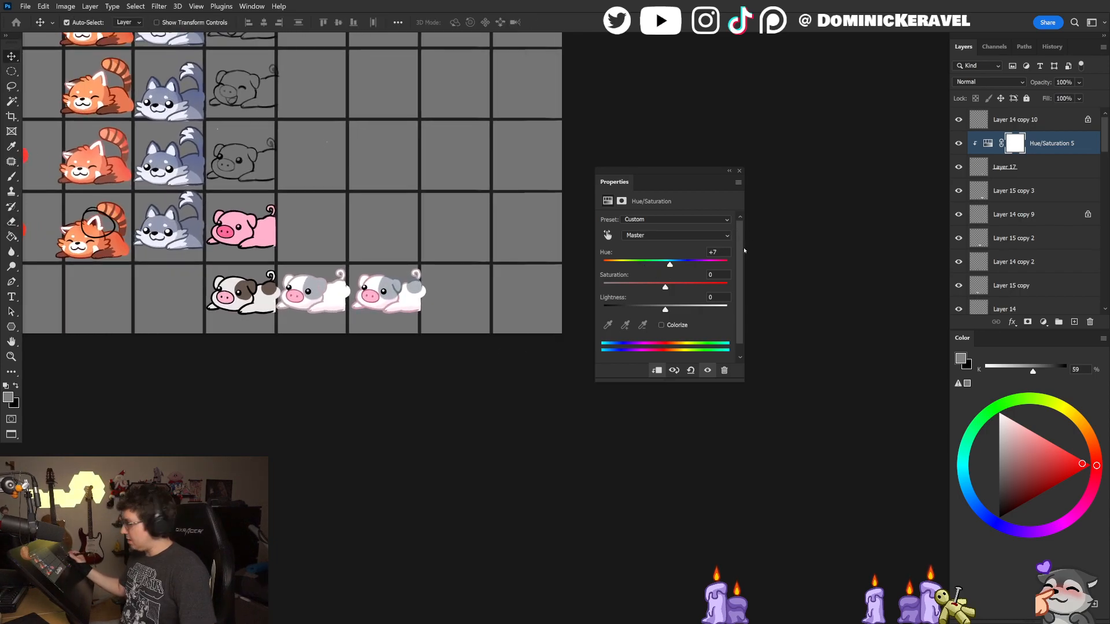
{"action": "left_click_drag", "start_coordinate": [670, 266], "coordinate": [688, 268]}
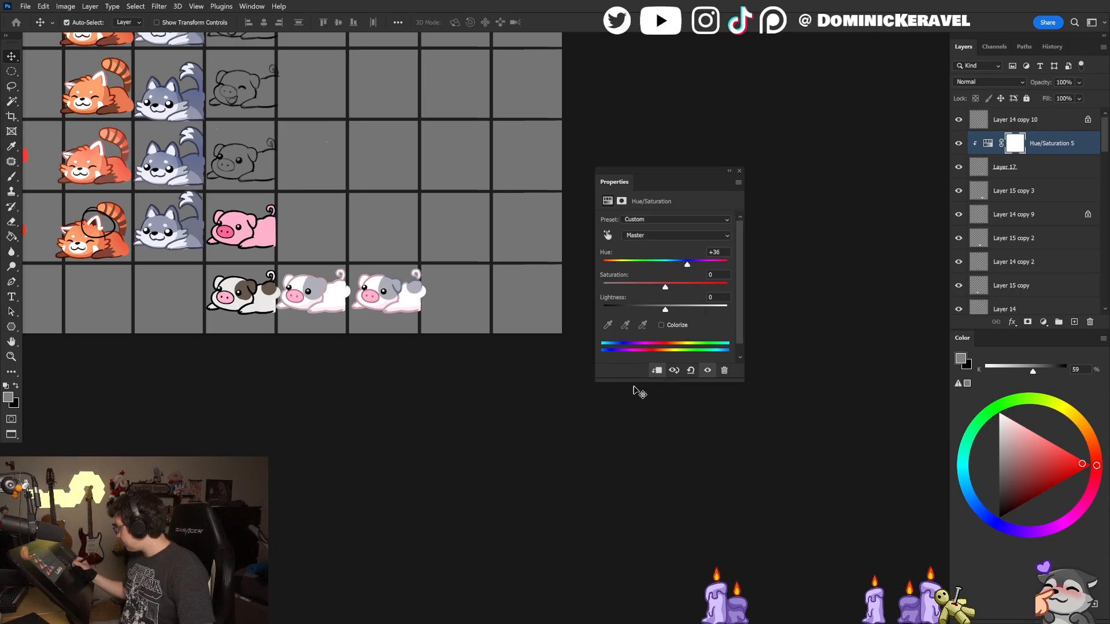
Step: Set the grey patch adjustment's saturation to +36, duplicate it as another clipped Hue/Saturation adjustment and hide the original
{"action": "left_click_drag", "start_coordinate": [666, 287], "coordinate": [672, 287]}
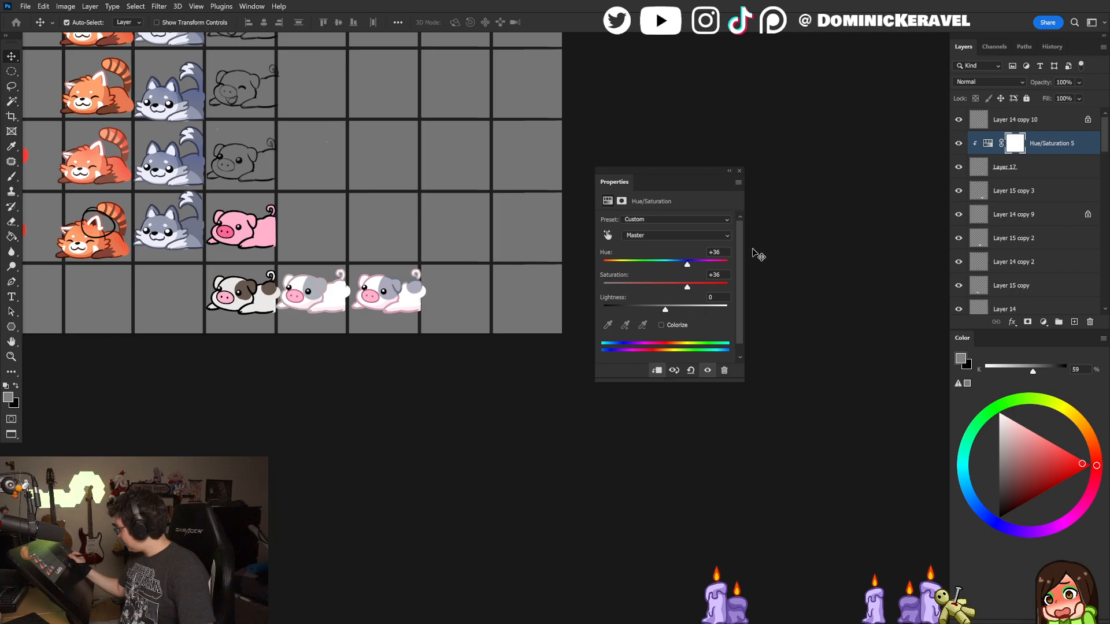
{"action": "left_click_drag", "start_coordinate": [1035, 151], "coordinate": [1047, 133], "text": "alt"}
{"action": "left_click", "coordinate": [959, 167]}
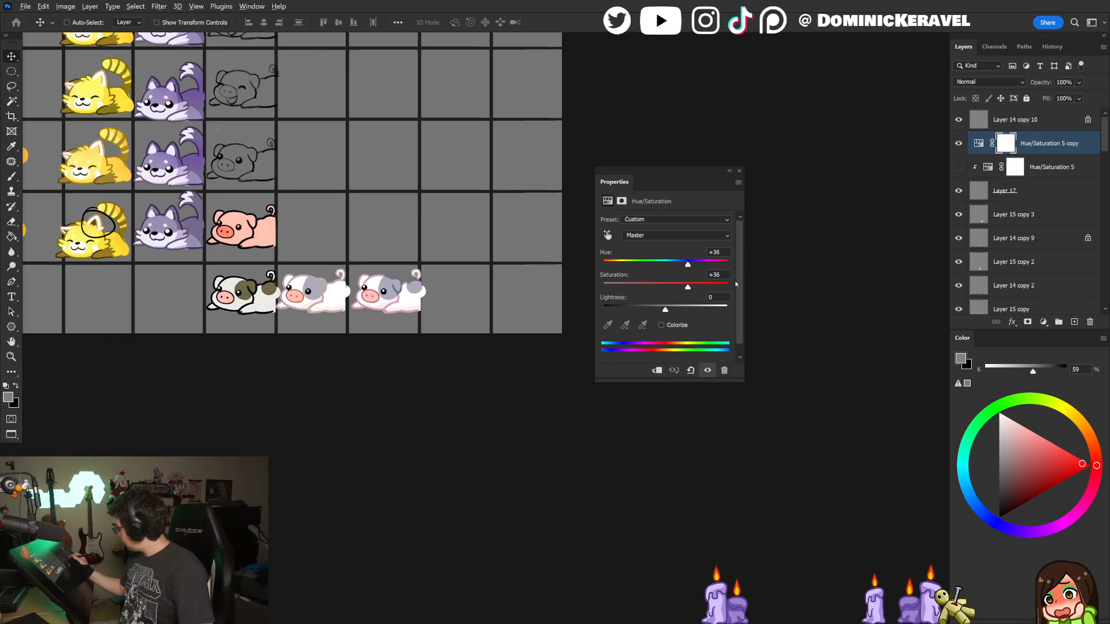
{"action": "key", "text": "ctrl+alt+g"}
Step: Try different hues on the duplicated patch adjustment and set its hue to -6 and lightness to -22
{"action": "left_click_drag", "start_coordinate": [688, 266], "coordinate": [730, 266]}
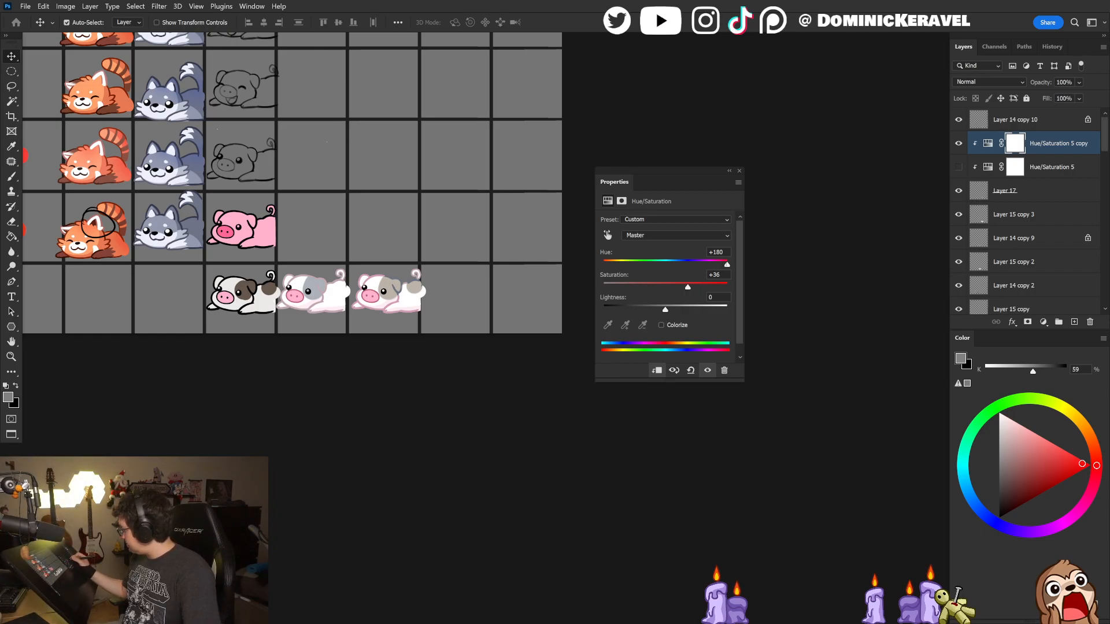
{"action": "left_click_drag", "start_coordinate": [727, 265], "coordinate": [597, 266]}
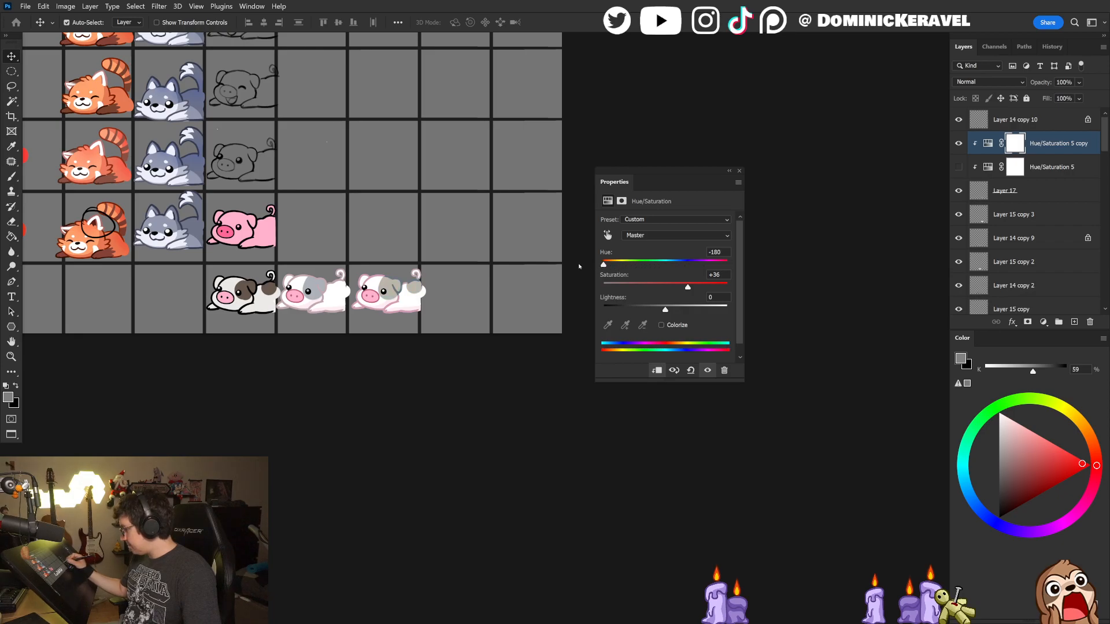
{"action": "mouse_move", "coordinate": [621, 264]}
{"action": "left_mouse_down"}
{"action": "mouse_move", "coordinate": [638, 265]}
{"action": "mouse_move", "coordinate": [610, 264]}
{"action": "left_mouse_up"}
{"action": "left_click_drag", "start_coordinate": [675, 310], "coordinate": [652, 311]}
{"action": "left_click_drag", "start_coordinate": [617, 265], "coordinate": [660, 268]}
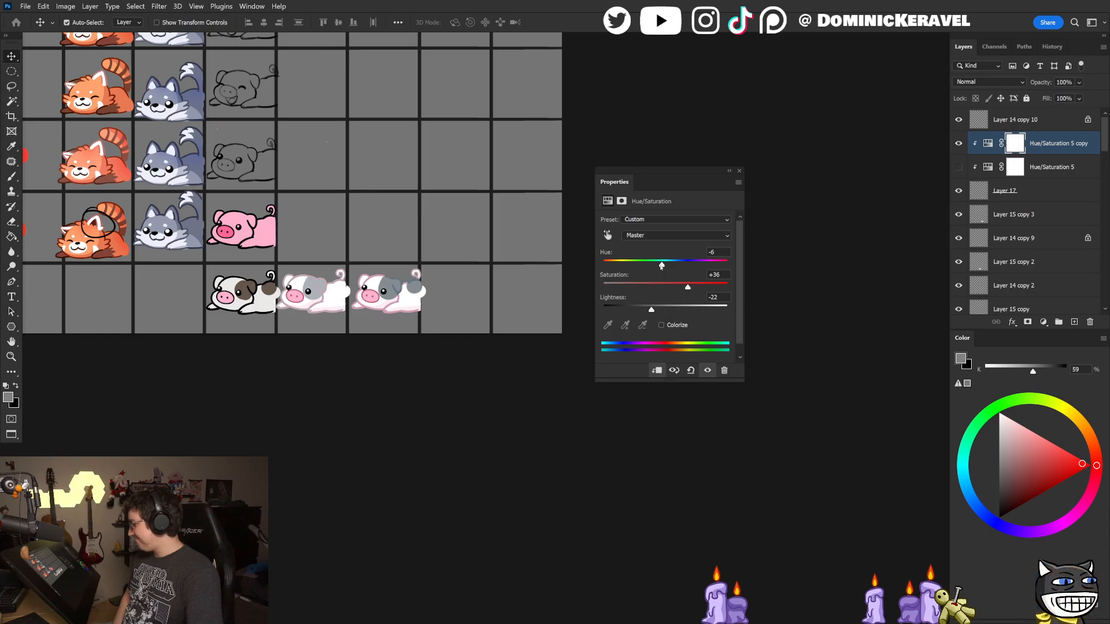
Step: Stamp the adjusted grey patches onto a separate merged layer while keeping the patch layer and its adjustments
{"action": "left_click", "coordinate": [1049, 193], "text": "shift"}
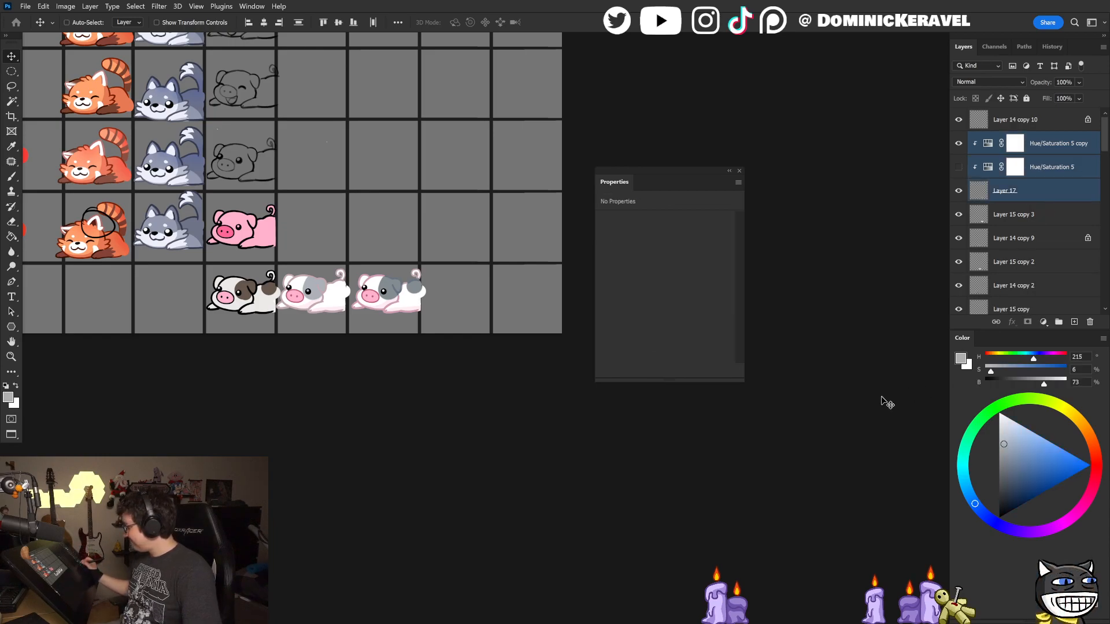
{"action": "key", "text": "ctrl+e"}
{"action": "key", "text": "ctrl+z"}
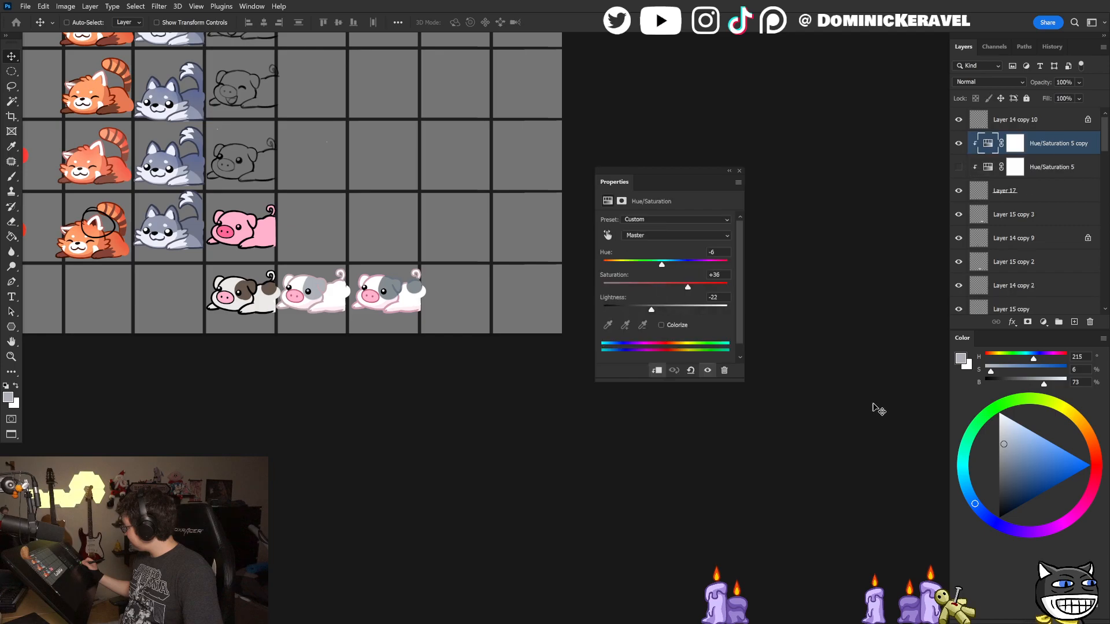
{"action": "key", "text": "ctrl+shift+alt+n"}
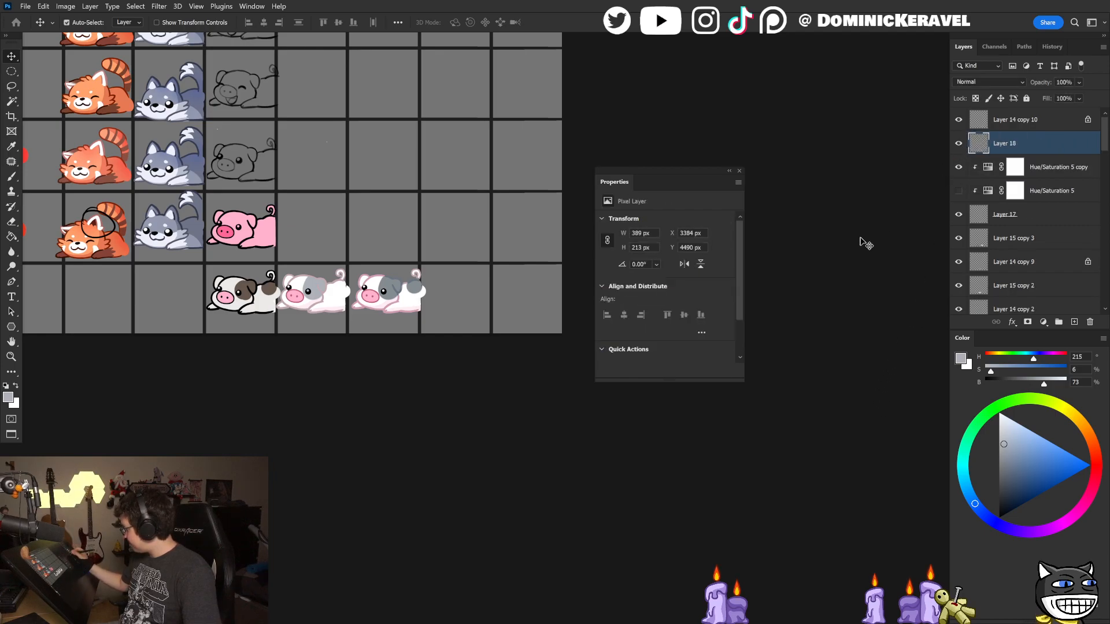
Step: Duplicate the rightmost pig's outline, patch and base layers into the cell directly above it
{"action": "left_click_drag", "start_coordinate": [413, 301], "coordinate": [468, 300]}
{"action": "key", "text": "ctrl+z"}
{"action": "key", "text": "e"}
{"action": "key", "text": "v"}
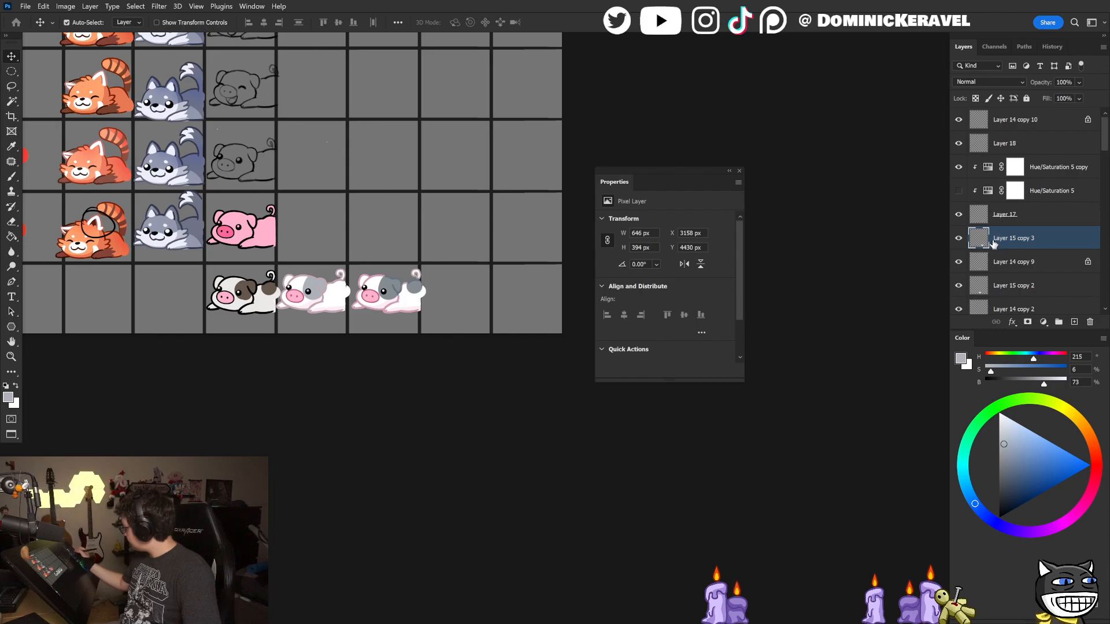
{"action": "key", "text": "e"}
{"action": "key", "text": "v"}
{"action": "left_click_drag", "start_coordinate": [391, 319], "coordinate": [405, 235]}
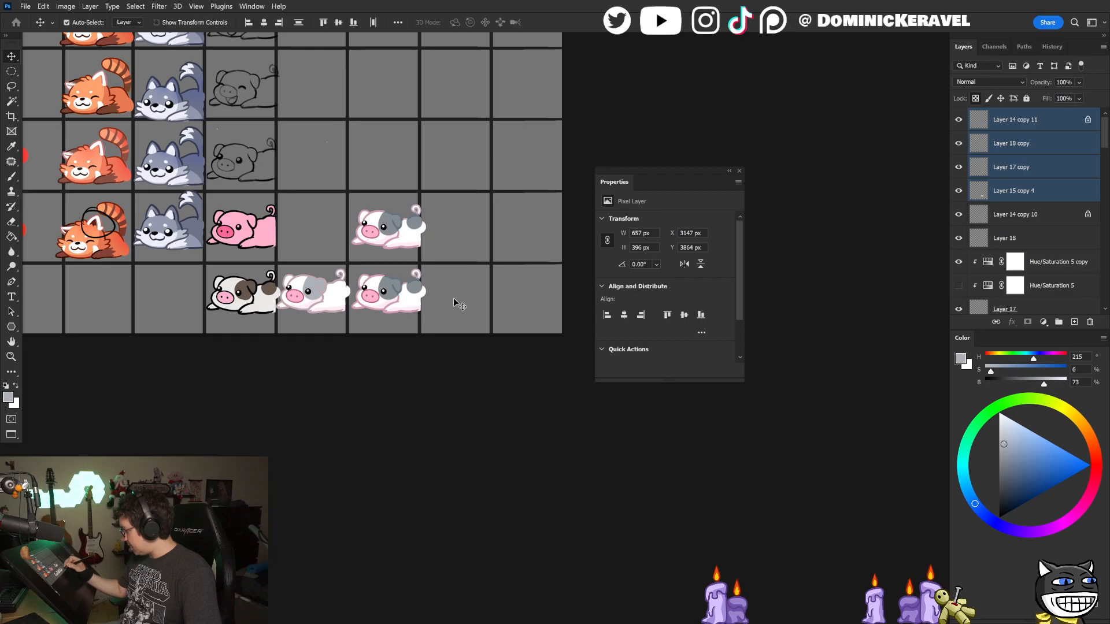
Step: Compare the lower right pig with its base colour and grey patch layers shown and hidden
{"action": "left_click", "coordinate": [419, 297]}
{"action": "scroll", "coordinate": [990, 208], "scroll_direction": "down", "scroll_amount": 3}
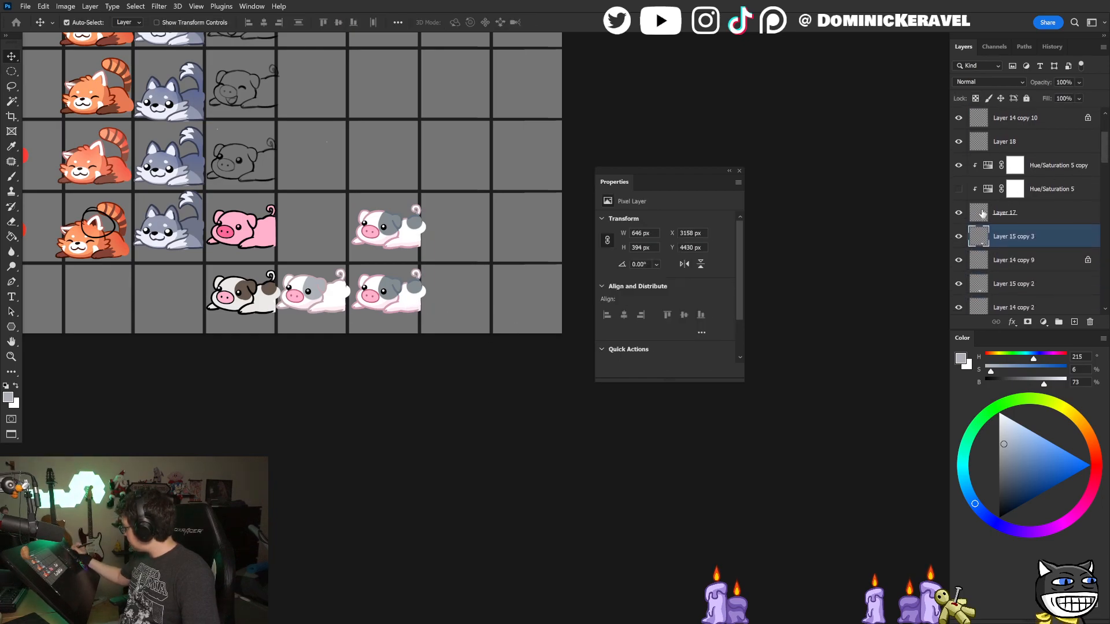
{"action": "left_click", "coordinate": [959, 237]}
{"action": "left_click_drag", "start_coordinate": [959, 214], "coordinate": [960, 235]}
{"action": "left_click", "coordinate": [960, 214]}
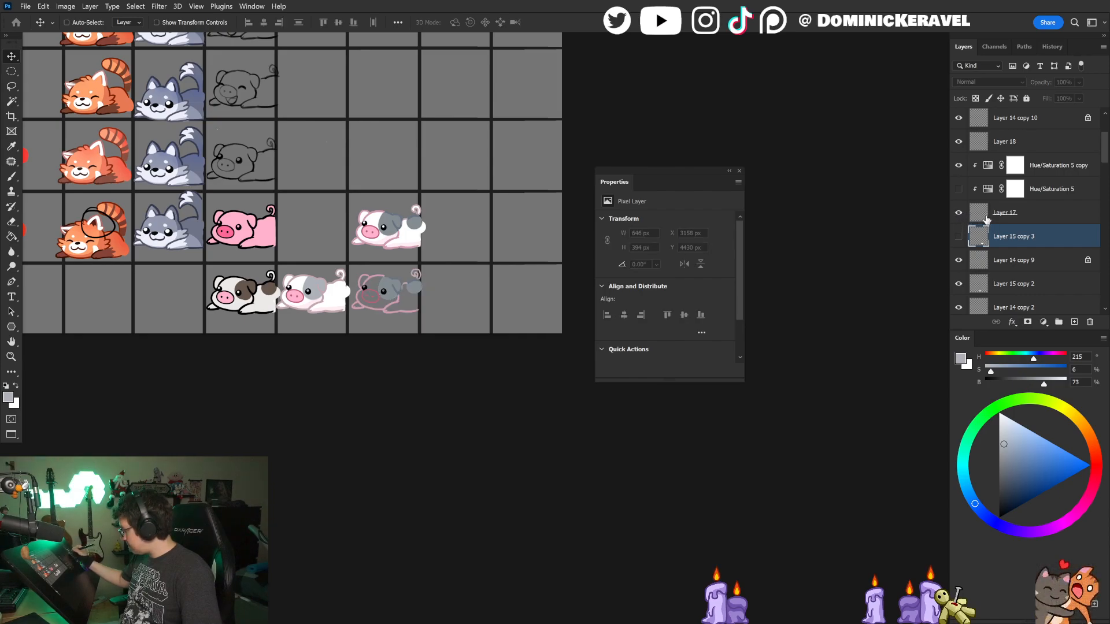
{"action": "left_click", "coordinate": [959, 236]}
{"action": "left_click", "coordinate": [1028, 214]}
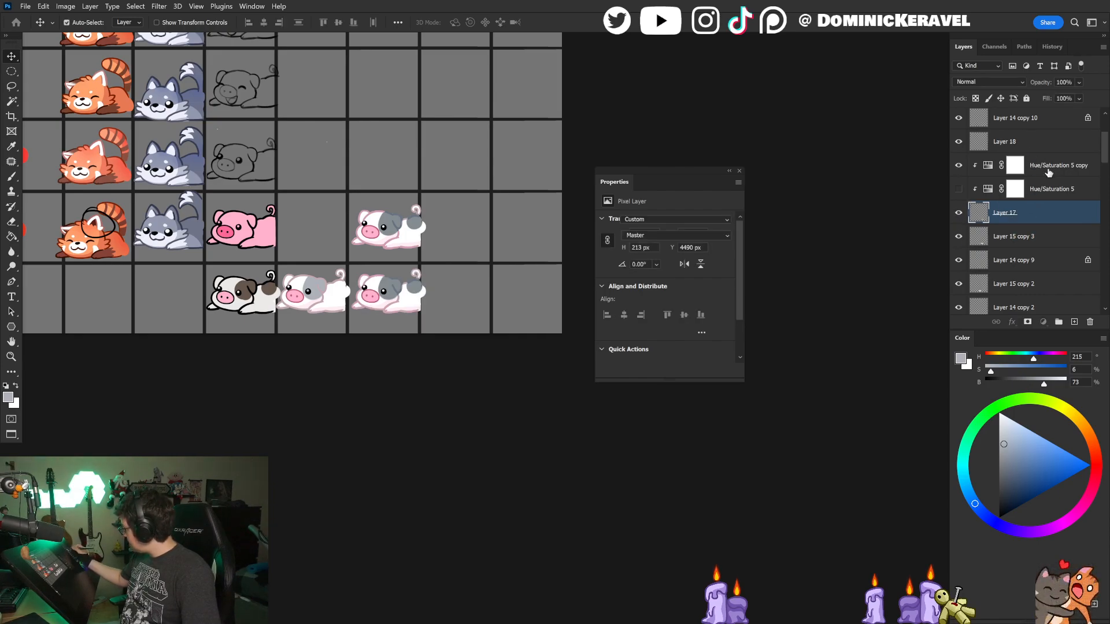
Step: Move the duplicated Hue/Saturation adjustment directly above the lower pig's patch layer and set its hue to -15
{"action": "left_click", "coordinate": [1051, 171]}
{"action": "left_click_drag", "start_coordinate": [679, 264], "coordinate": [652, 264]}
{"action": "left_click", "coordinate": [1048, 175], "text": "alt"}
{"action": "left_click", "coordinate": [1047, 175], "text": "alt"}
{"action": "left_click_drag", "start_coordinate": [652, 264], "coordinate": [661, 266]}
{"action": "left_click_drag", "start_coordinate": [1055, 167], "coordinate": [1052, 199]}
{"action": "left_click", "coordinate": [958, 192]}
{"action": "left_click", "coordinate": [958, 193]}
{"action": "left_click_drag", "start_coordinate": [663, 265], "coordinate": [655, 266]}
Step: Hide the lower pig's copied grey patch layer and delete its merged patch layer
{"action": "left_click", "coordinate": [960, 213]}
{"action": "left_click", "coordinate": [959, 214]}
{"action": "left_click", "coordinate": [961, 215]}
{"action": "left_click", "coordinate": [959, 215]}
{"action": "left_click", "coordinate": [961, 240]}
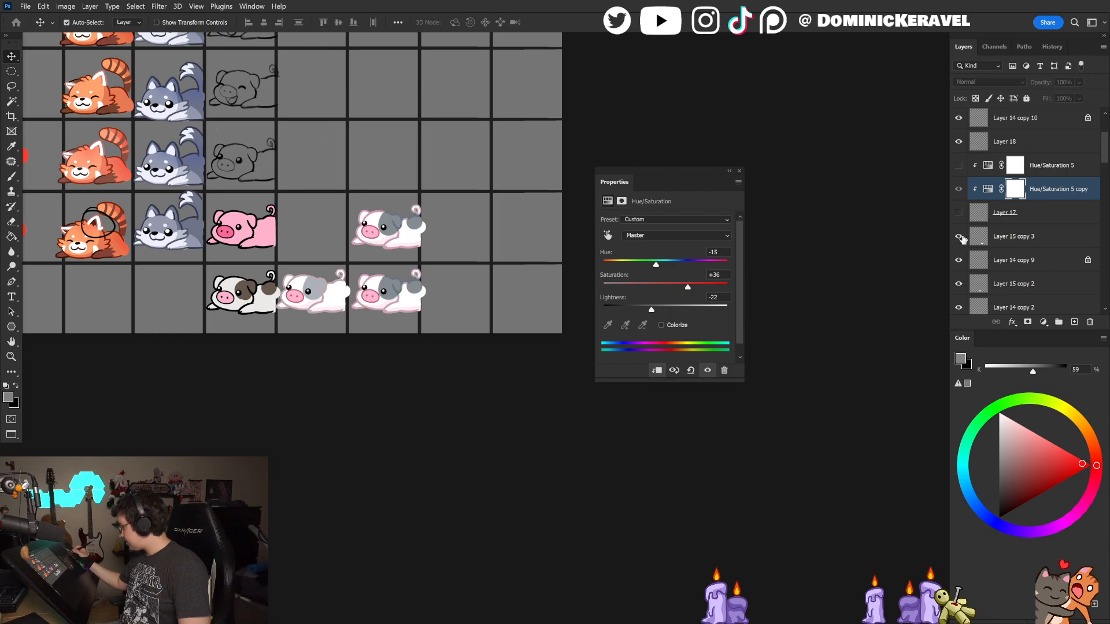
{"action": "left_click", "coordinate": [395, 290]}
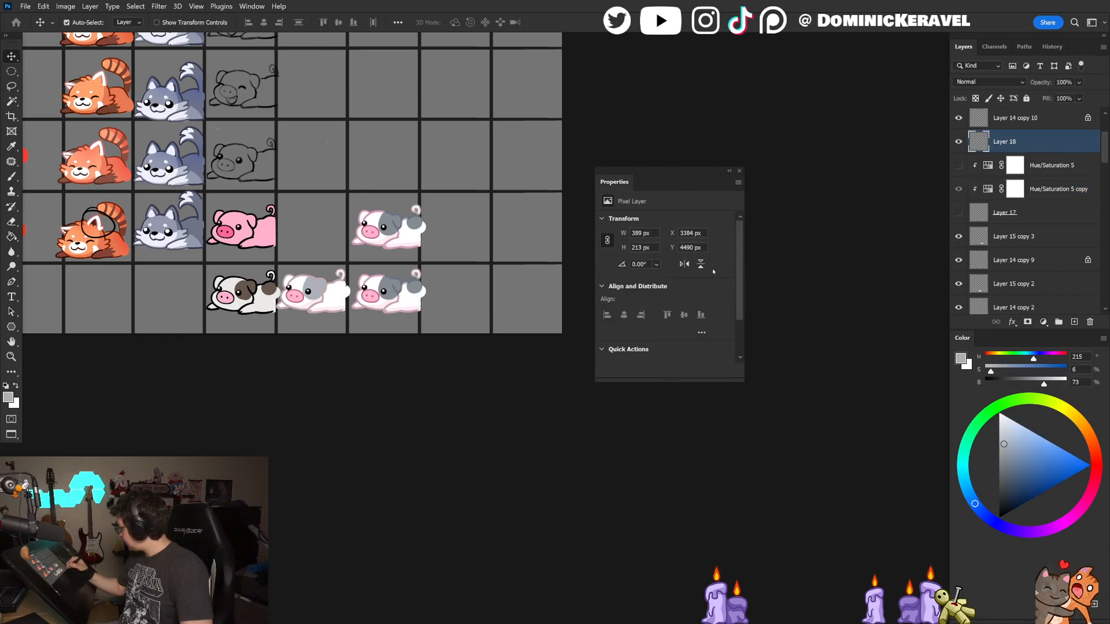
{"action": "left_click", "coordinate": [960, 143]}
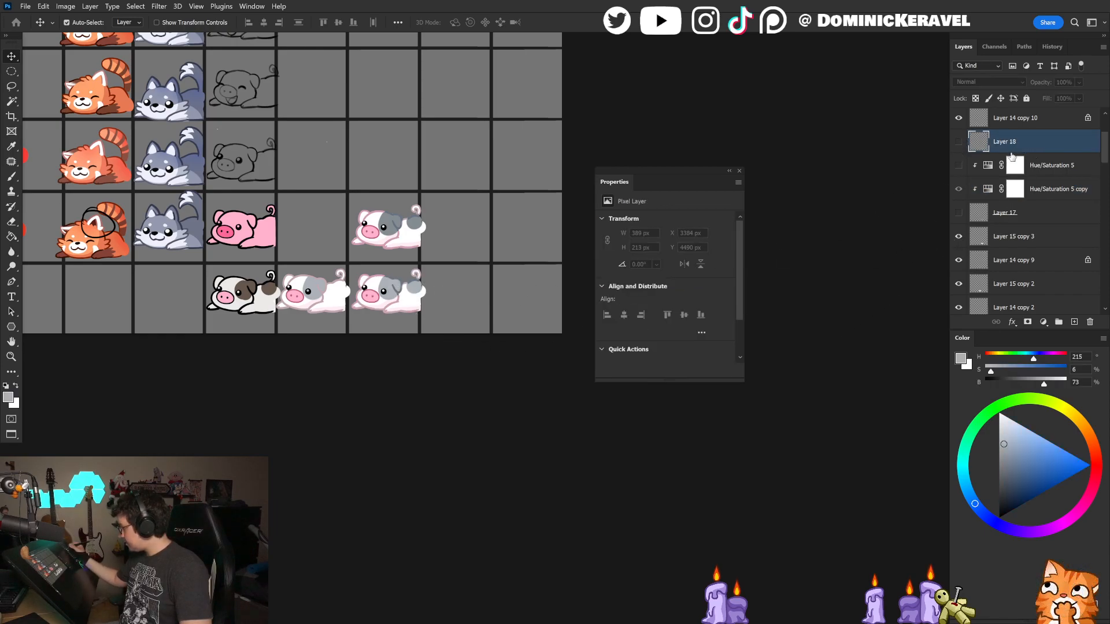
{"action": "key", "text": "Delete"}
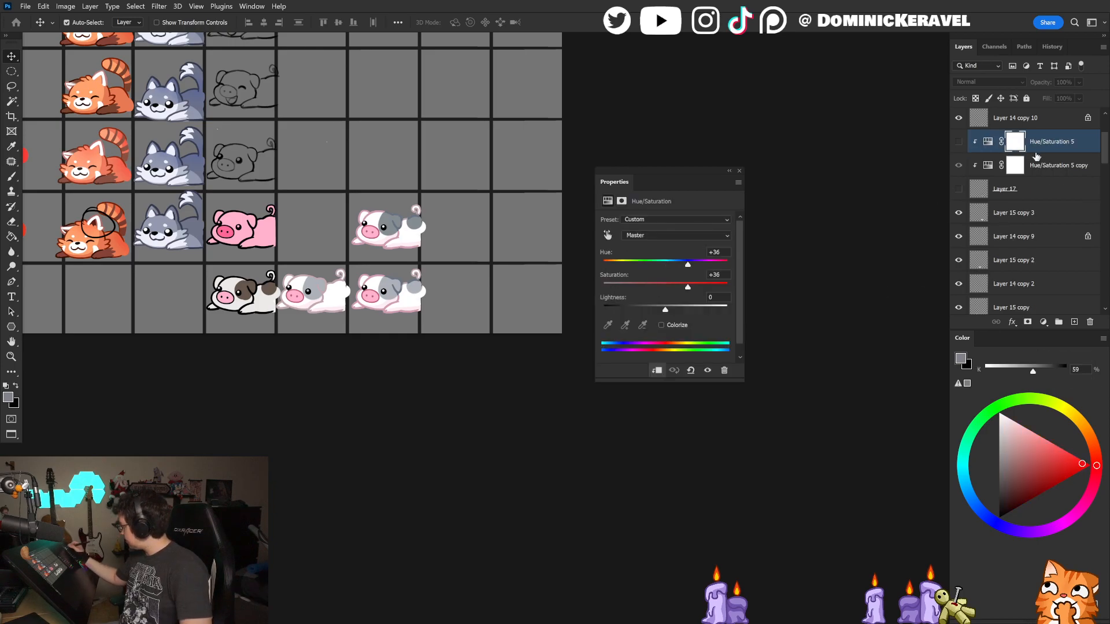
Step: Set the duplicated adjustment's hue to -31, move it below the hidden patch layer and clip it to the pig's base colours
{"action": "left_click", "coordinate": [1055, 167]}
{"action": "left_click_drag", "start_coordinate": [658, 269], "coordinate": [646, 266]}
{"action": "left_click_drag", "start_coordinate": [996, 172], "coordinate": [998, 208]}
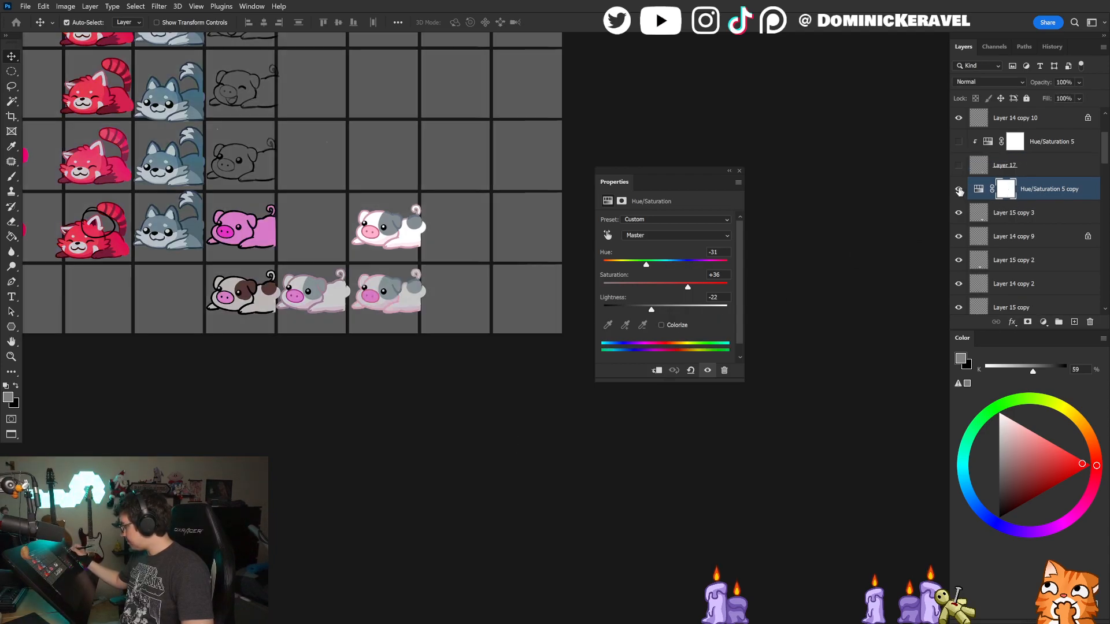
{"action": "key", "text": "ctrl+alt+g"}
{"action": "key", "text": "ctrl+z"}
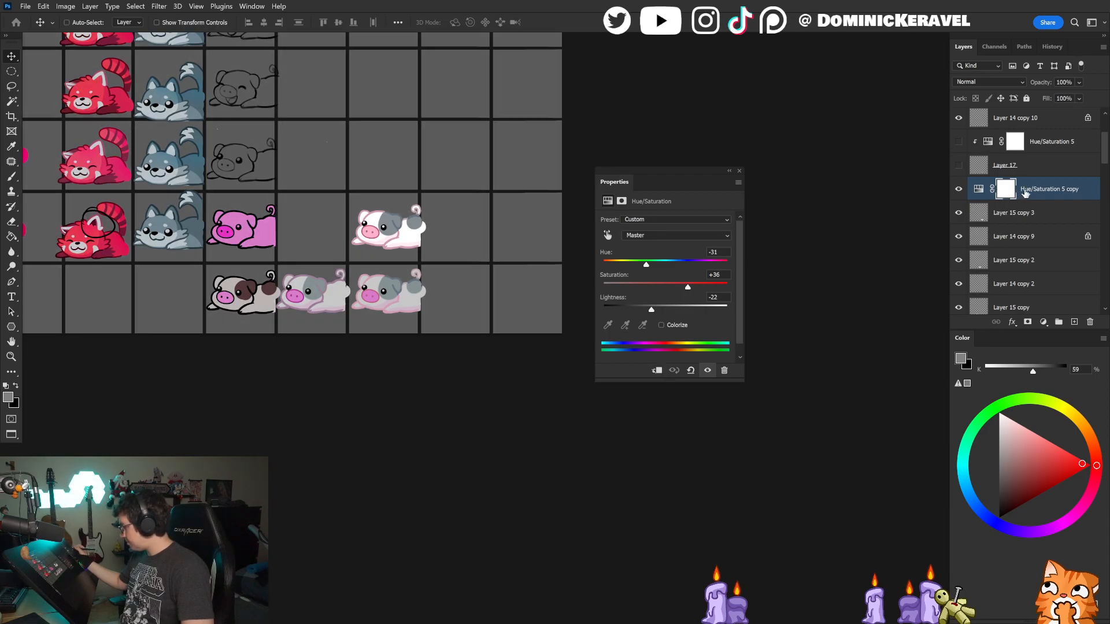
{"action": "key", "text": "ctrl+alt+g"}
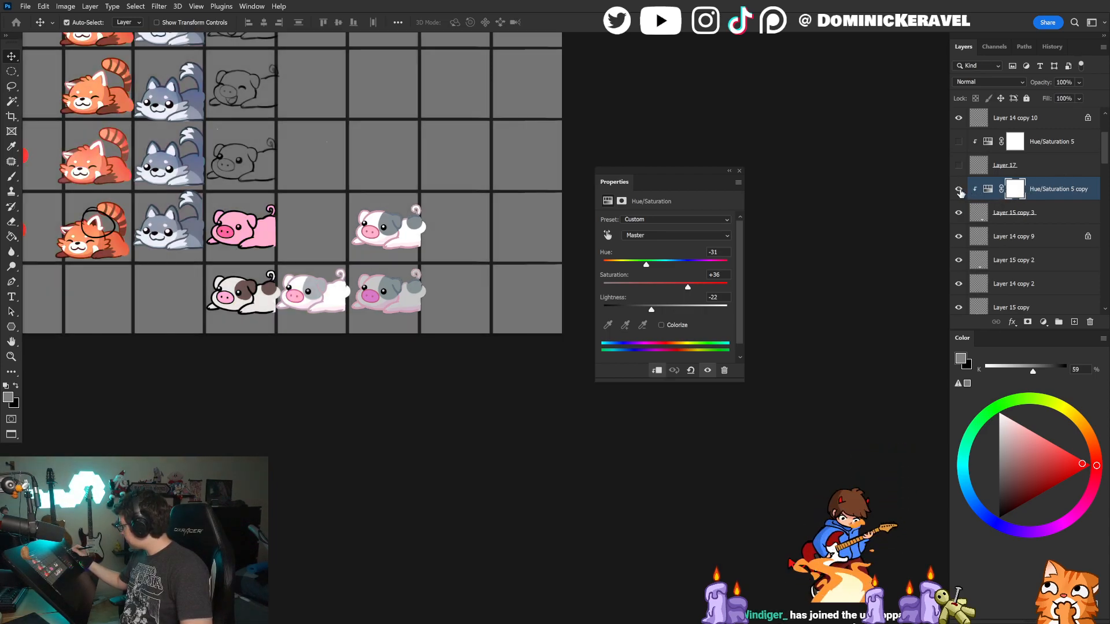
Step: Compare the lower pig with and without the clipped adjustment, leave the adjustment hidden and move its settings window aside
{"action": "left_click", "coordinate": [960, 191]}
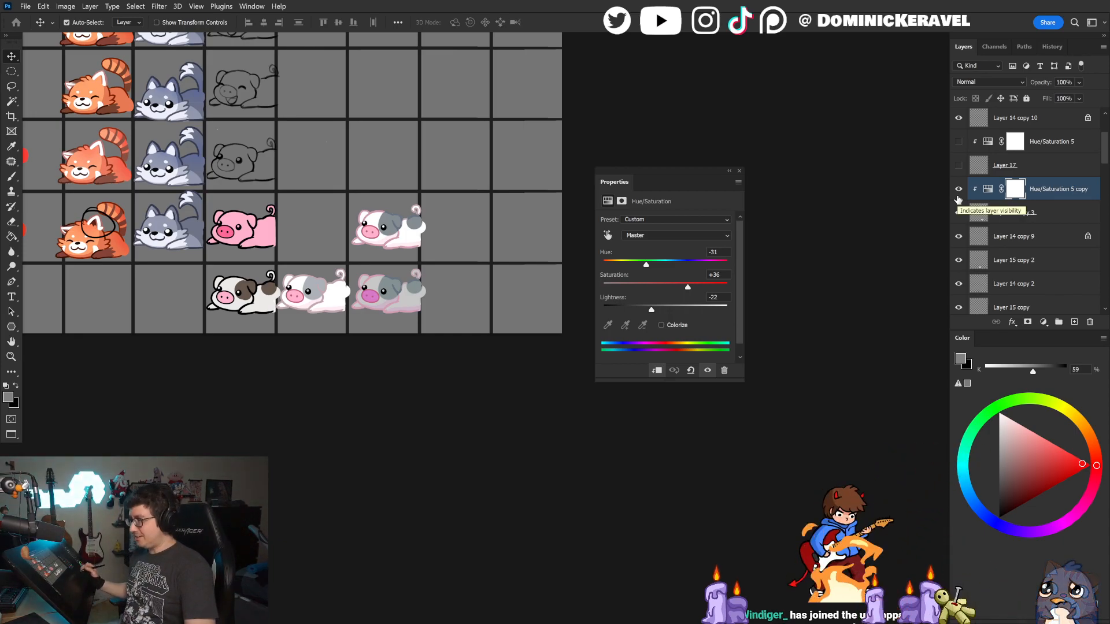
{"action": "left_click_drag", "start_coordinate": [686, 173], "coordinate": [677, 173]}
{"action": "key", "text": "ctrl+z"}
{"action": "key", "text": "ctrl+comma"}
{"action": "key", "text": "ctrl+comma"}
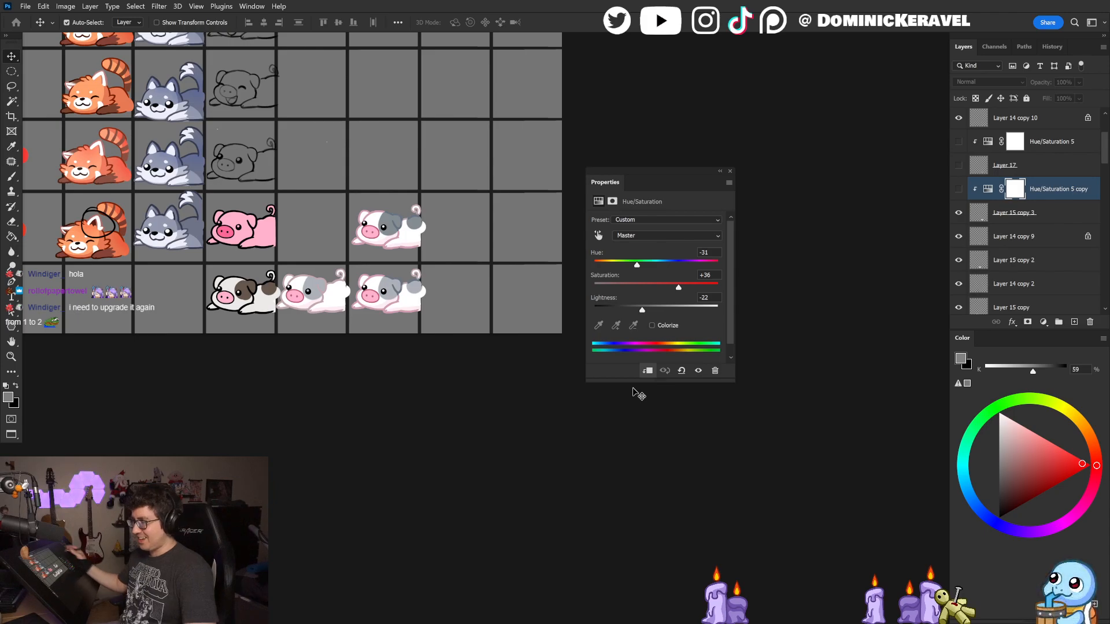
{"action": "left_click_drag", "start_coordinate": [645, 171], "coordinate": [636, 143]}
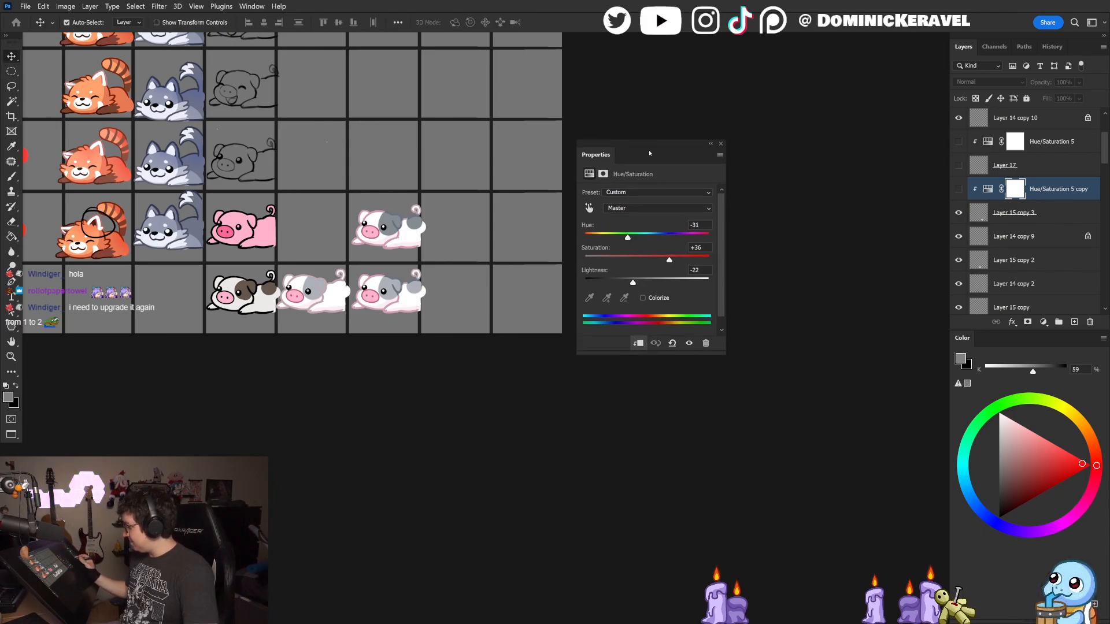
Step: Try a saturation of +3 and a lightness of +42 on the pig's clipped adjustment, then undo both changes
{"action": "left_click_drag", "start_coordinate": [669, 260], "coordinate": [648, 259]}
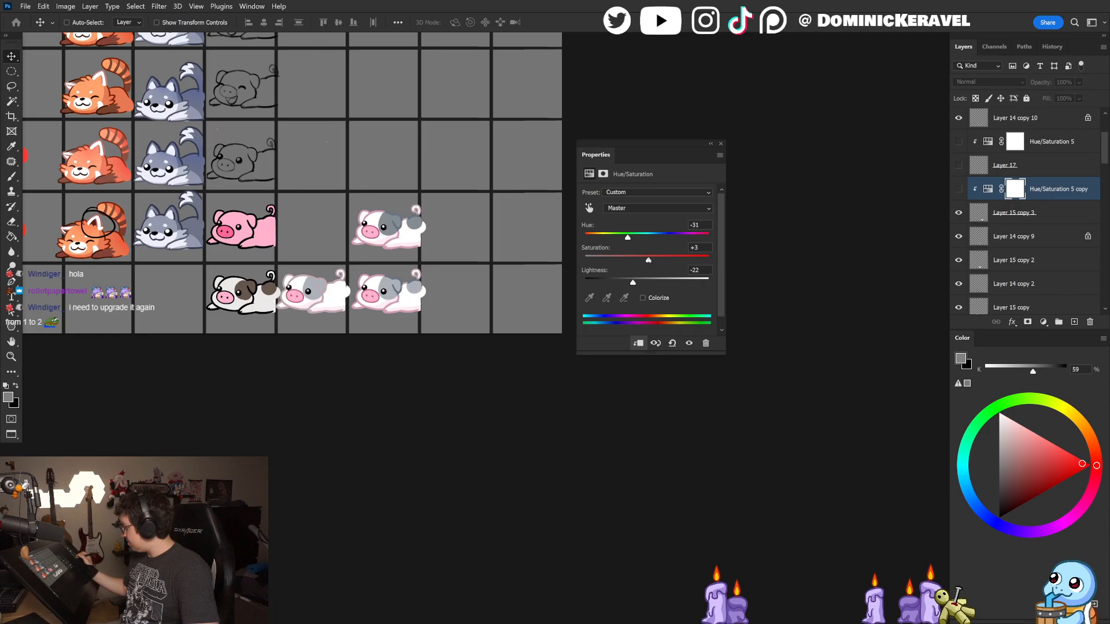
{"action": "left_click", "coordinate": [958, 189]}
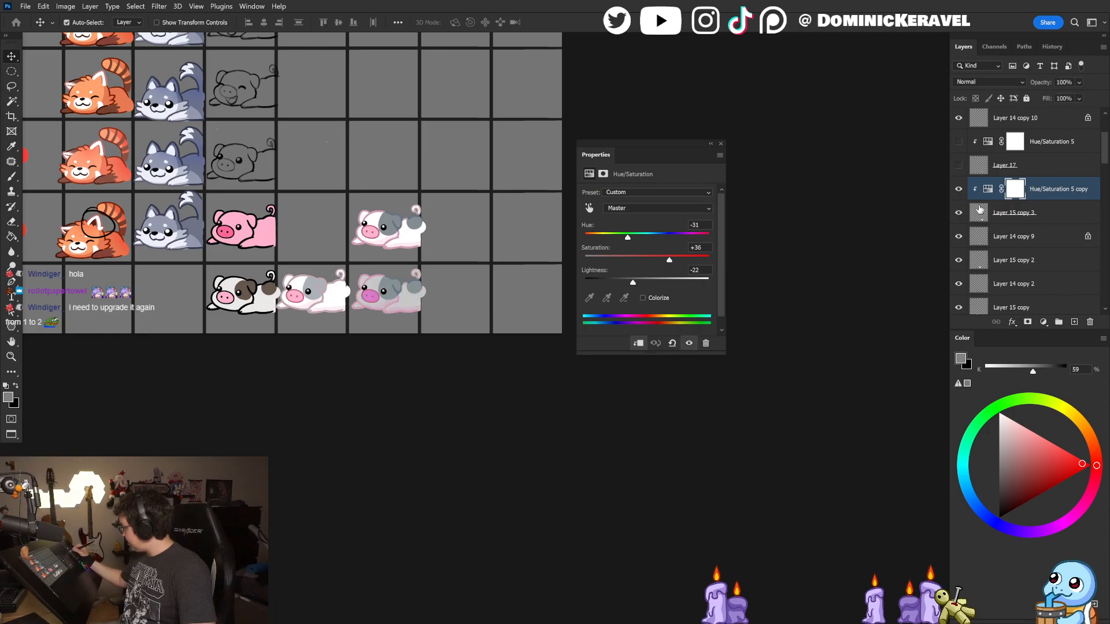
{"action": "left_click", "coordinate": [958, 188]}
{"action": "left_click", "coordinate": [958, 188]}
{"action": "left_click_drag", "start_coordinate": [633, 281], "coordinate": [663, 282]}
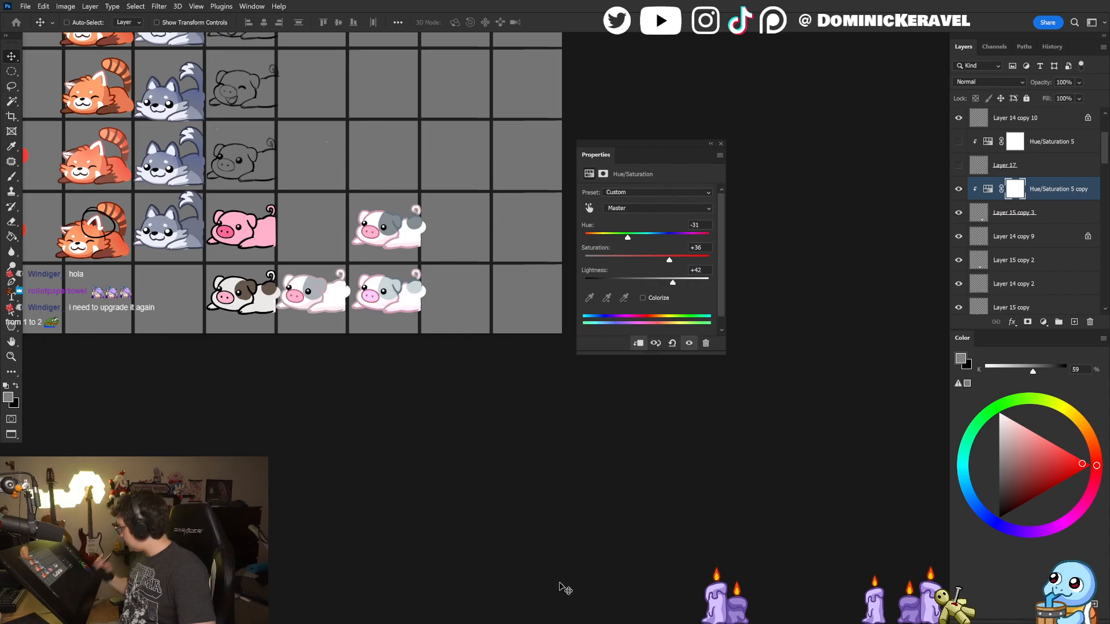
{"action": "key", "text": "ctrl+z"}
{"action": "key", "text": "ctrl+comma"}
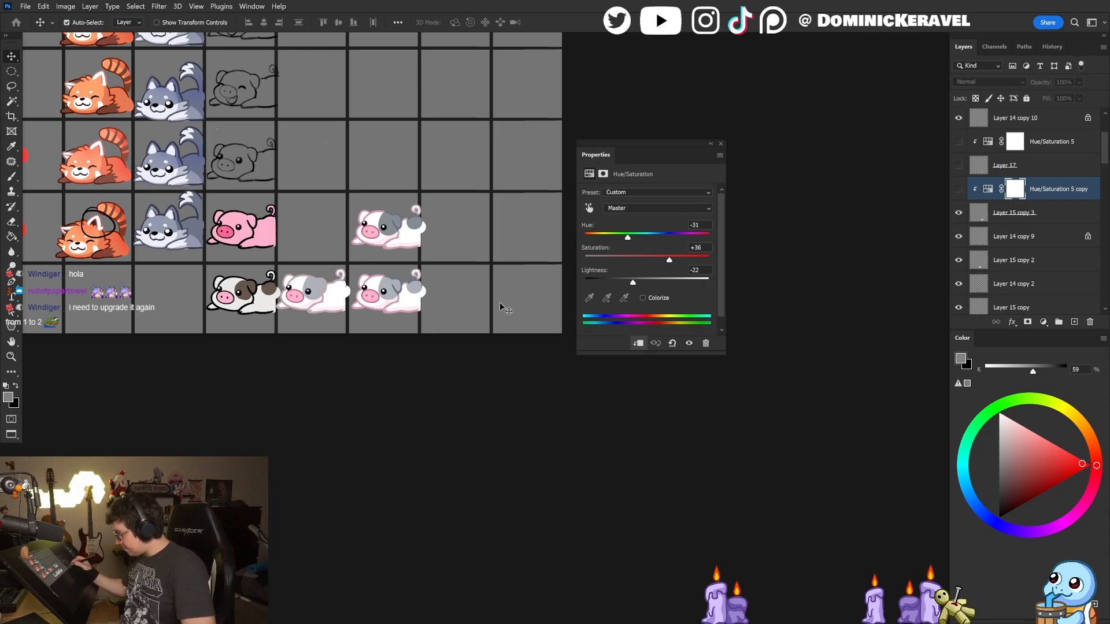
Step: Duplicate the upper white pig with darker grey patches into the next cell to its right
{"action": "left_click", "coordinate": [404, 292]}
{"action": "left_click_drag", "start_coordinate": [444, 284], "coordinate": [453, 322]}
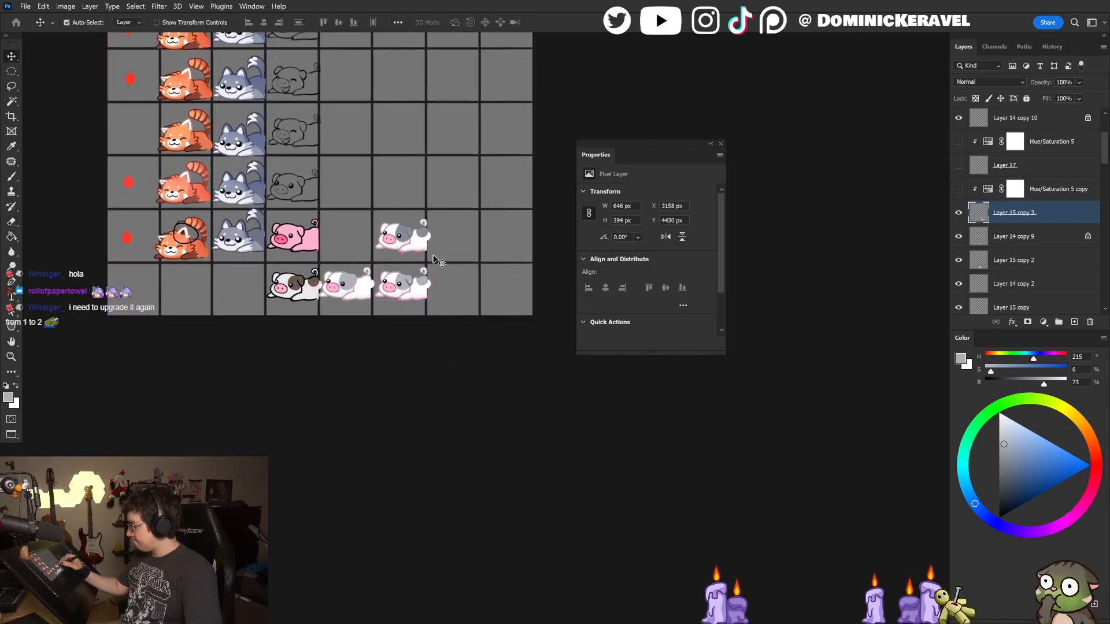
{"action": "left_click_drag", "start_coordinate": [432, 256], "coordinate": [339, 253]}
{"action": "left_click_drag", "start_coordinate": [408, 237], "coordinate": [461, 238]}
Step: Move the four white pigs into the first four rows of the column beside the pig sketches
{"action": "left_click_drag", "start_coordinate": [457, 310], "coordinate": [369, 458]}
{"action": "left_click_drag", "start_coordinate": [293, 428], "coordinate": [293, 71]}
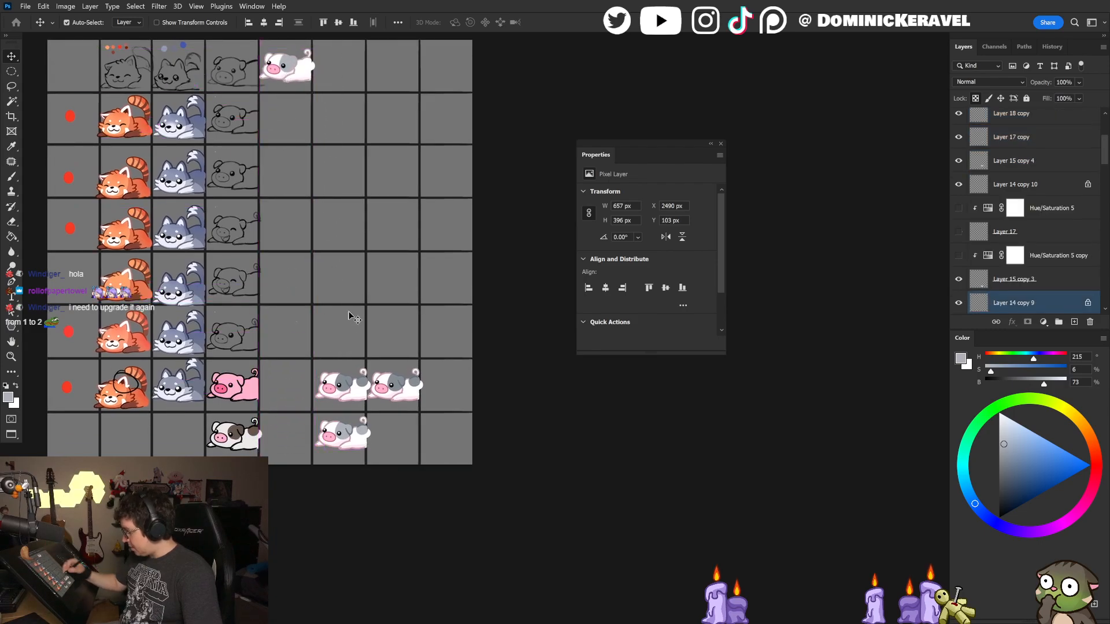
{"action": "left_click_drag", "start_coordinate": [345, 386], "coordinate": [291, 113]}
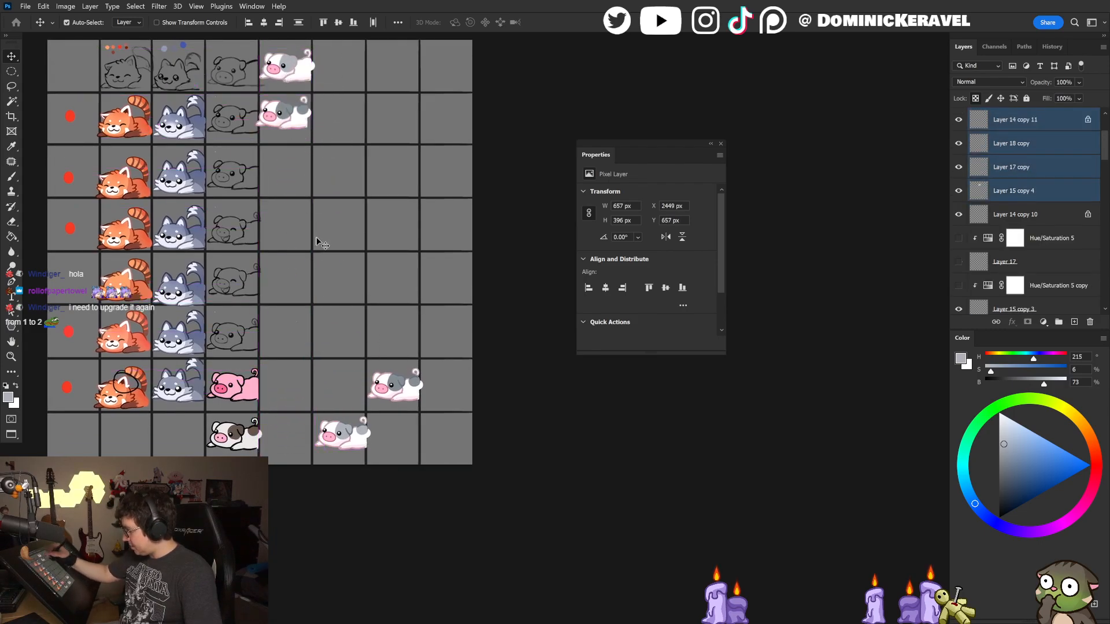
{"action": "left_click", "coordinate": [343, 444]}
{"action": "left_click_drag", "start_coordinate": [343, 444], "coordinate": [285, 176]}
{"action": "left_click_drag", "start_coordinate": [398, 397], "coordinate": [394, 360]}
{"action": "scroll", "coordinate": [440, 422], "scroll_direction": "down", "scroll_amount": 1}
{"action": "key", "text": "e"}
{"action": "left_click", "coordinate": [1012, 191]}
{"action": "key", "text": "v"}
Step: Try duplicating the fourth-row white pig into the fifth row, then undo it
{"action": "left_click_drag", "start_coordinate": [425, 441], "coordinate": [395, 460]}
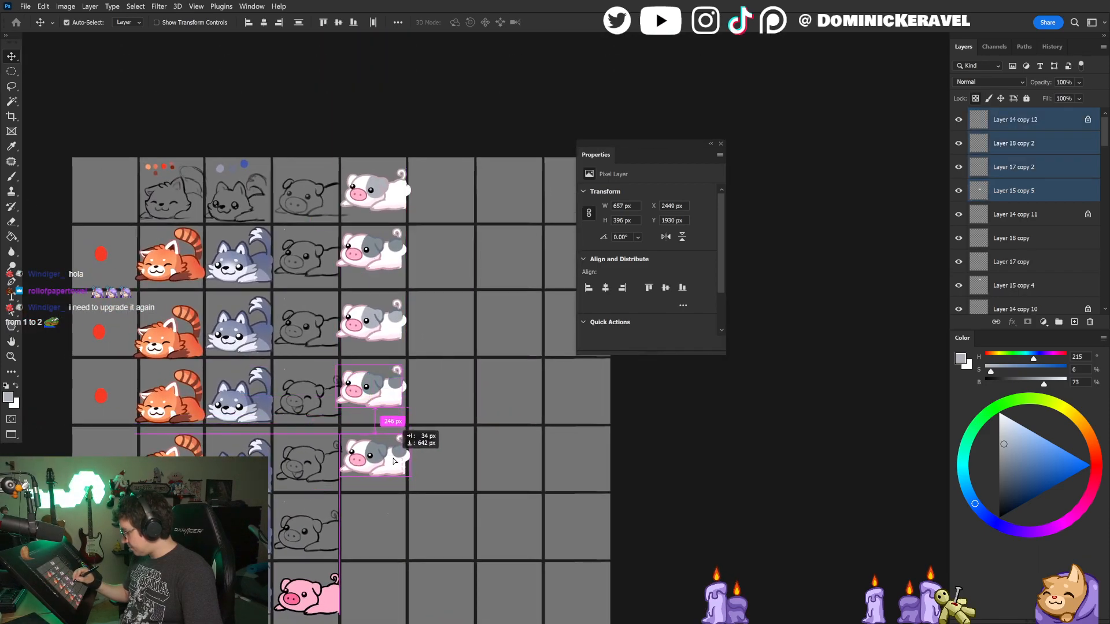
{"action": "left_click", "coordinate": [394, 265]}
{"action": "key", "text": "ctrl+z"}
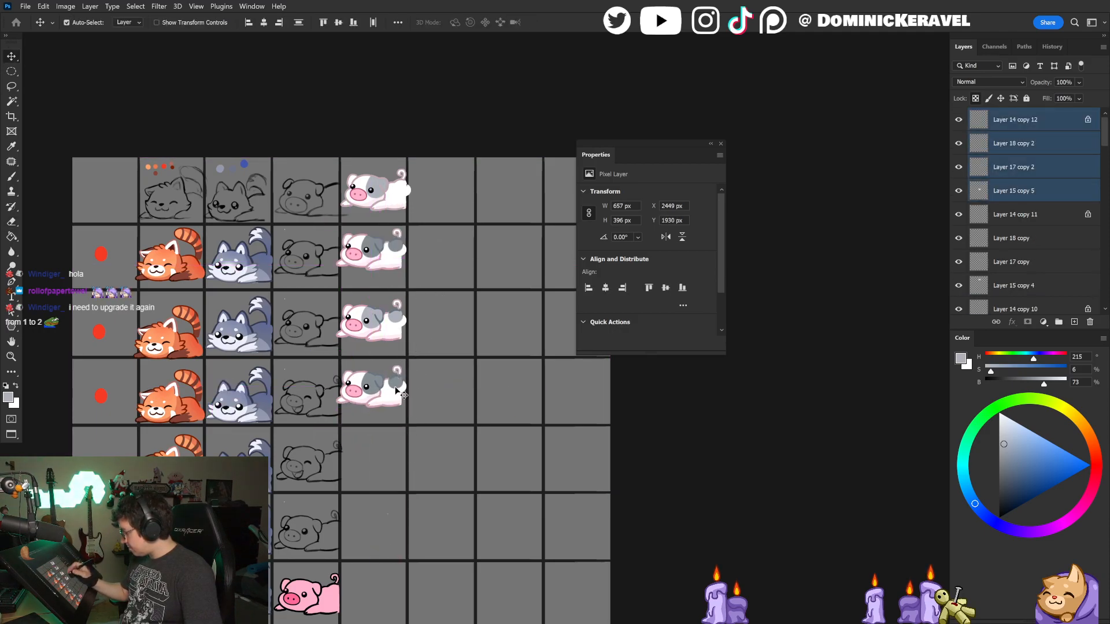
Step: Try a Hue/Saturation adjustment on the fourth-row white pig, then undo it
{"action": "left_click_drag", "start_coordinate": [403, 402], "coordinate": [416, 344]}
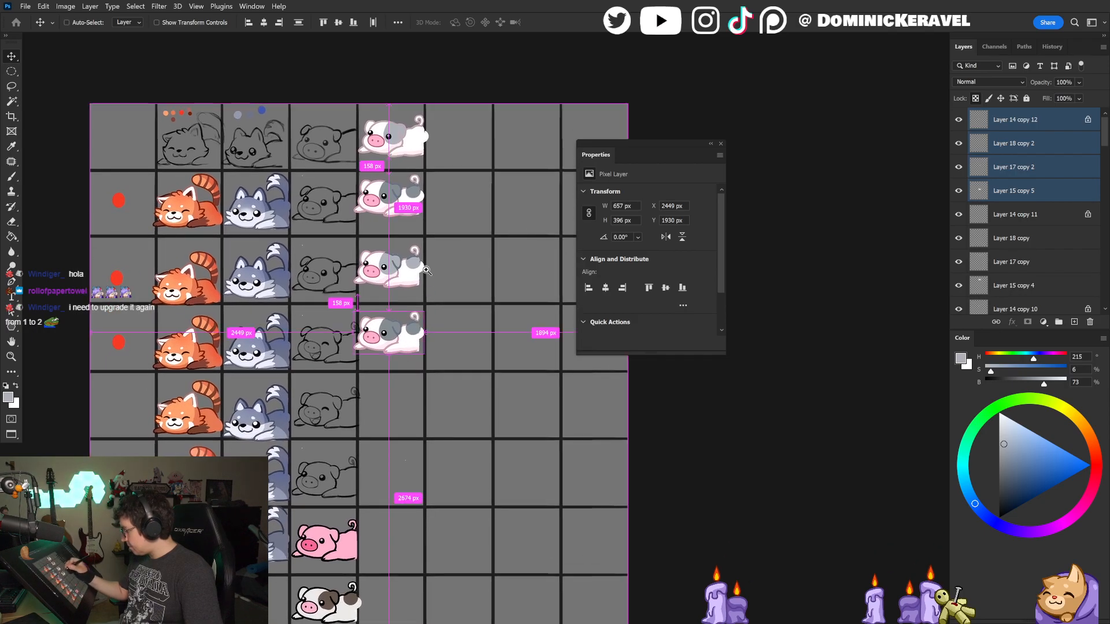
{"action": "key", "text": "b"}
{"action": "left_click", "coordinate": [396, 324], "text": "alt"}
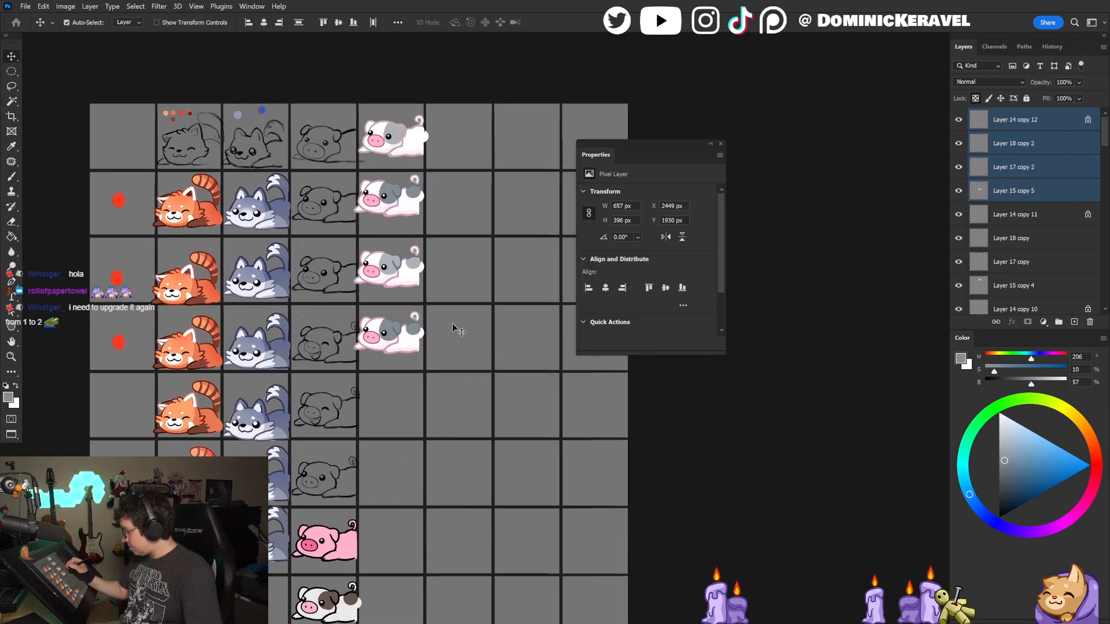
{"action": "left_click", "coordinate": [391, 318], "text": "ctrl"}
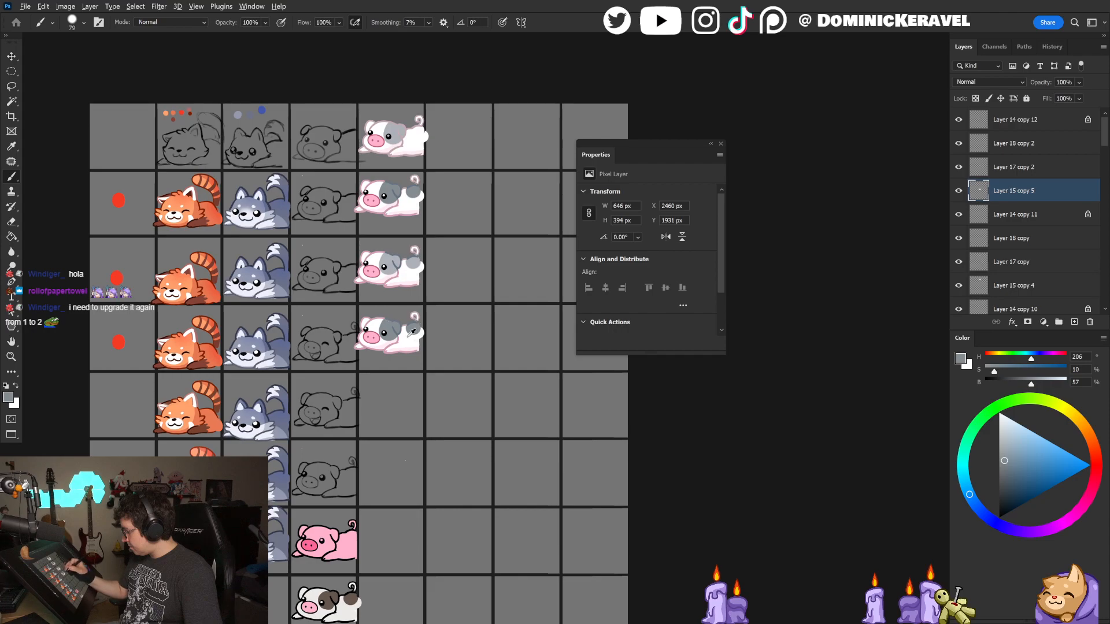
{"action": "left_click", "coordinate": [412, 331], "text": "alt"}
{"action": "key", "text": "v"}
{"action": "left_click", "coordinate": [1045, 322]}
{"action": "left_click", "coordinate": [1053, 437]}
{"action": "left_click_drag", "start_coordinate": [647, 237], "coordinate": [679, 252]}
{"action": "scroll", "coordinate": [483, 396], "scroll_direction": "down", "scroll_amount": 1}
{"action": "key", "text": "ctrl+z"}
{"action": "key", "text": "ctrl+z"}
{"action": "key", "text": "ctrl+z"}
{"action": "key", "text": "ctrl+z"}
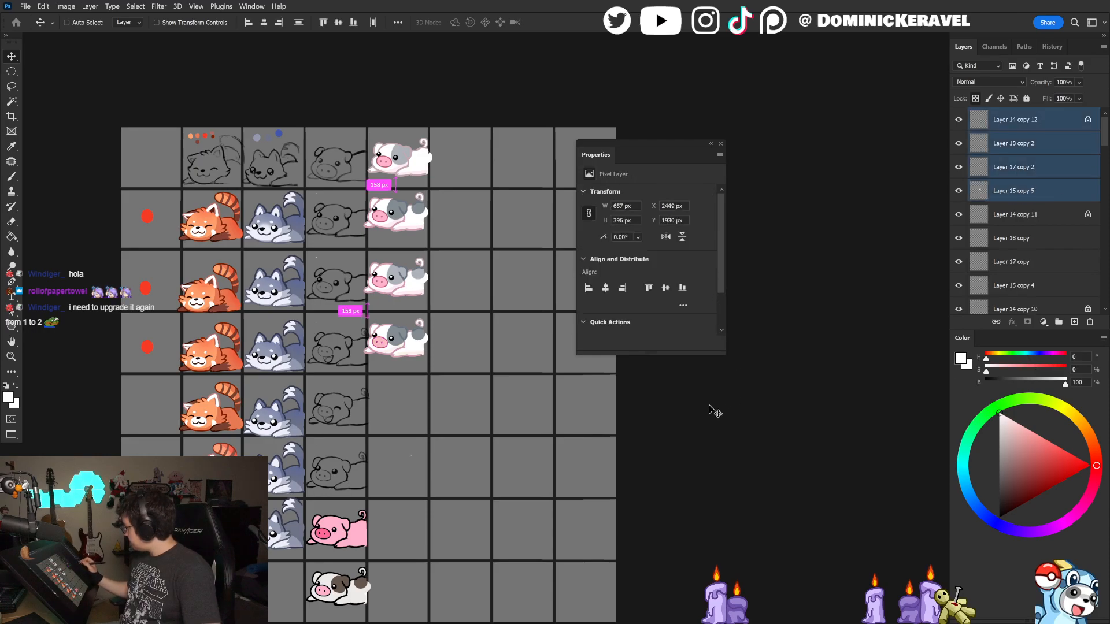
Step: Deselect the pig's layers and close the Properties panel
{"action": "left_click", "coordinate": [454, 340]}
{"action": "key", "text": "ctrl+alt+i"}
{"action": "key", "text": "Escape"}
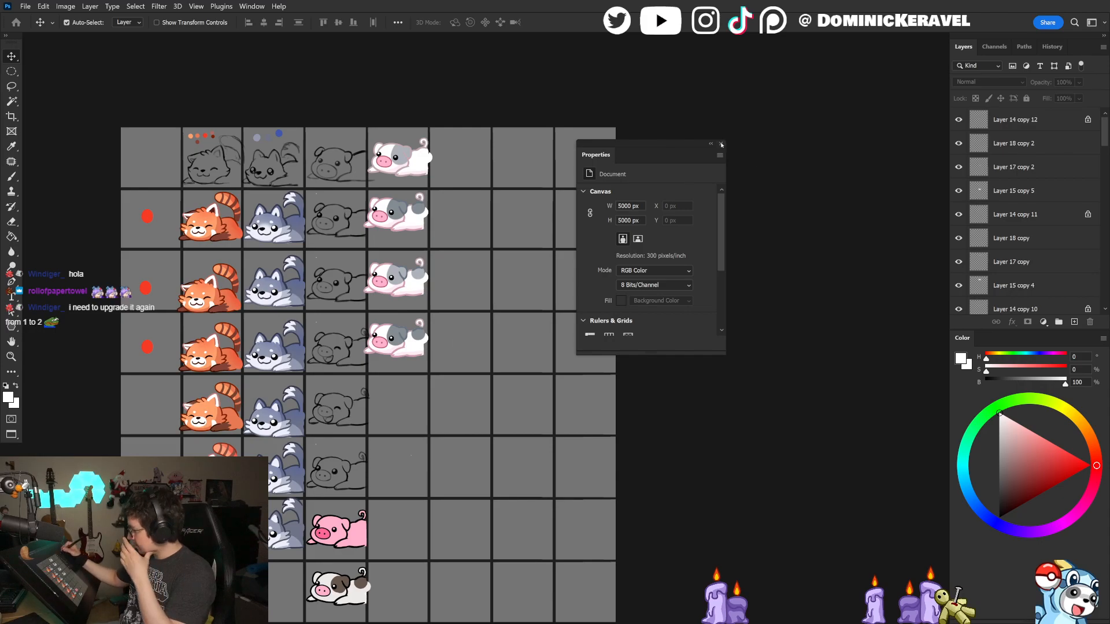
{"action": "left_click", "coordinate": [722, 144]}
Step: Fill the fourth-row pig's white body with a pale pink of H 0, S 8, B 100
{"action": "left_click", "coordinate": [421, 354]}
{"action": "left_click_drag", "start_coordinate": [421, 363], "coordinate": [456, 333]}
{"action": "key", "text": "b"}
{"action": "left_click", "coordinate": [1007, 418]}
{"action": "key", "text": "g"}
{"action": "left_click", "coordinate": [429, 339]}
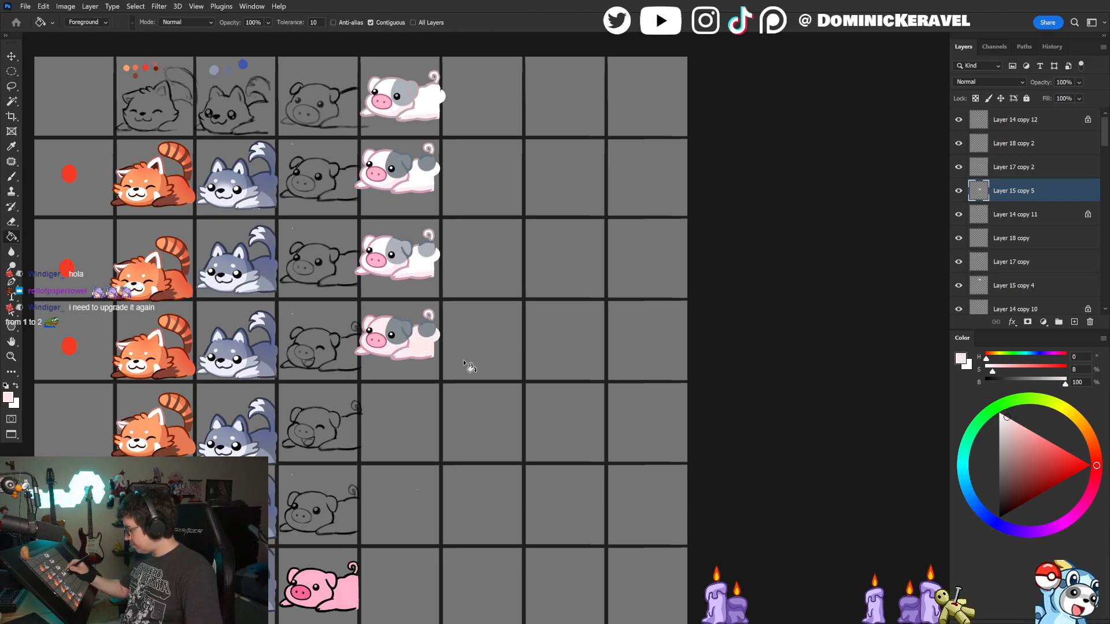
{"action": "left_click_drag", "start_coordinate": [517, 371], "coordinate": [496, 378]}
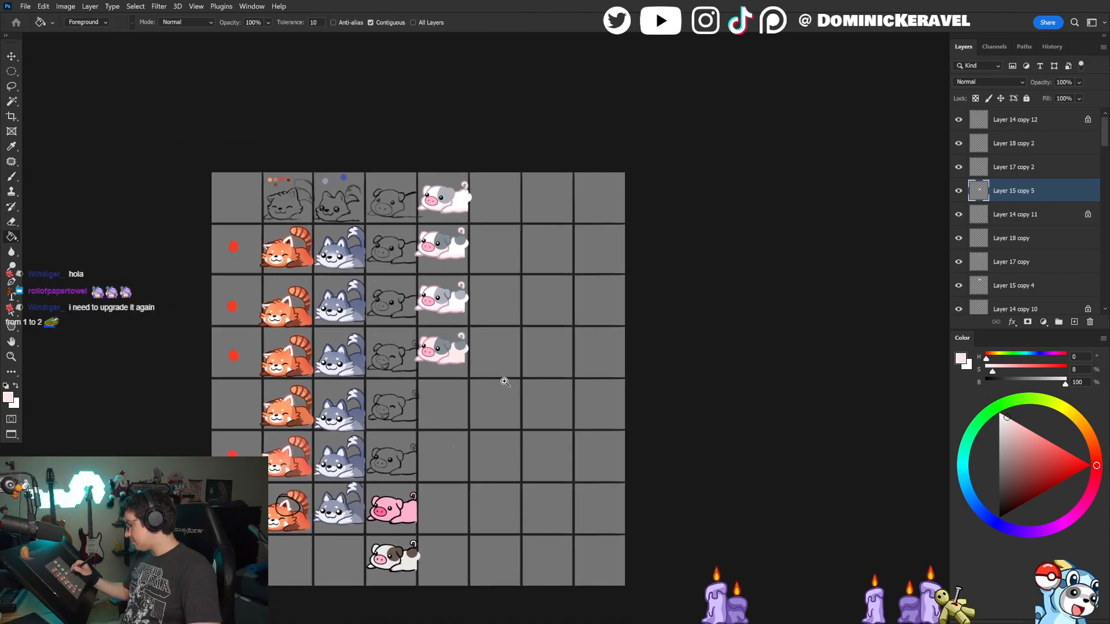
Step: Try filling the fourth-row pig's grey patches with light grey and white, then undo the fills
{"action": "left_click", "coordinate": [449, 325], "text": "alt"}
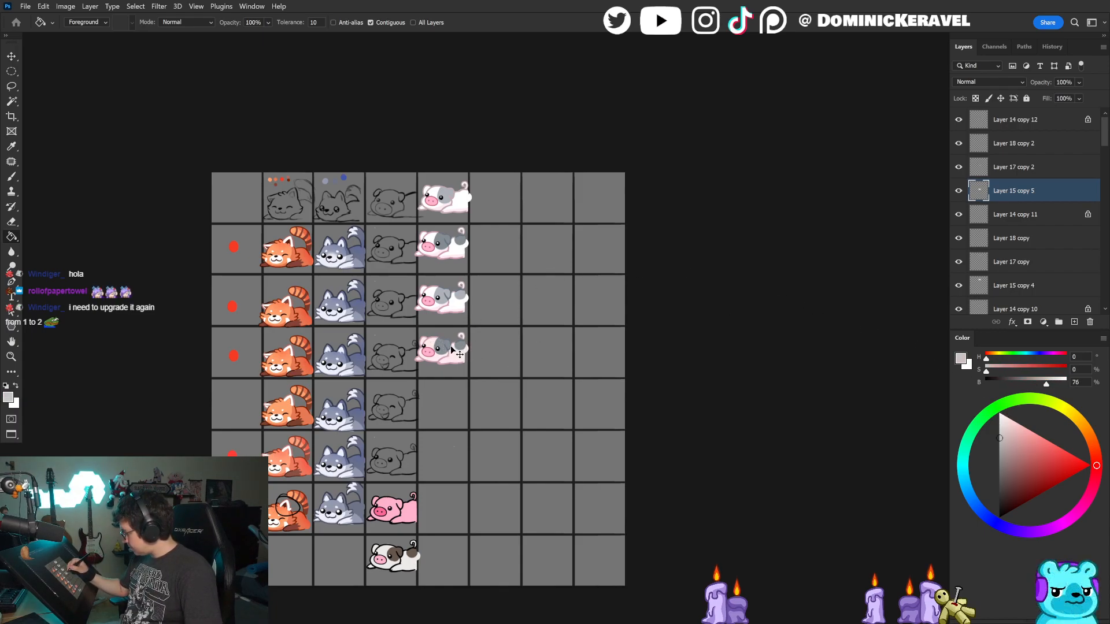
{"action": "left_click", "coordinate": [460, 348], "text": "ctrl"}
{"action": "left_click", "coordinate": [443, 345]}
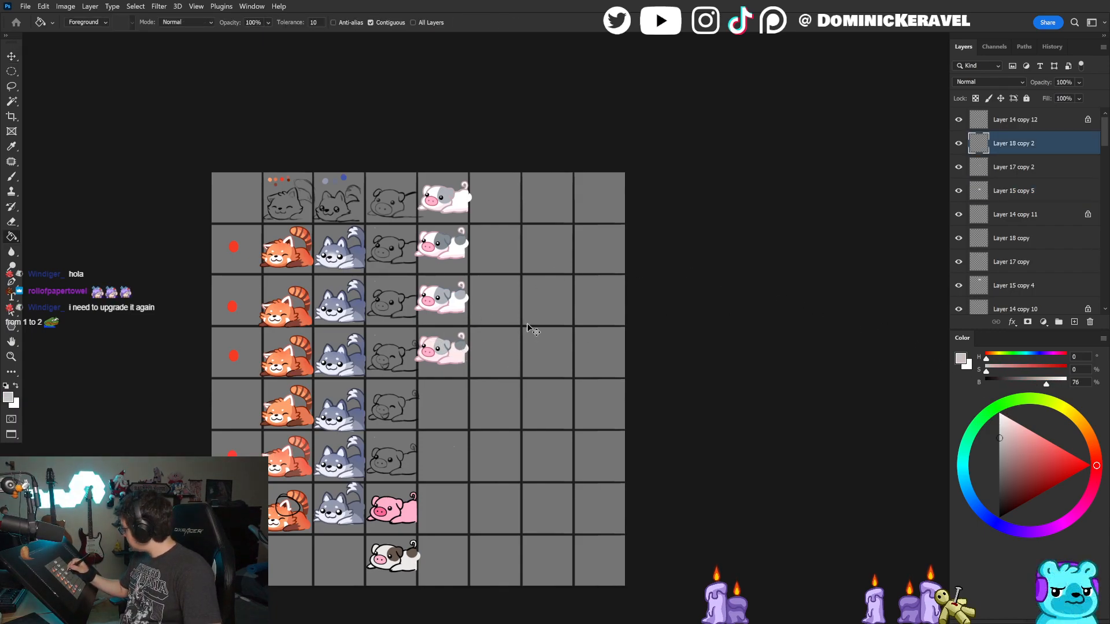
{"action": "key", "text": "ctrl+z"}
{"action": "left_click", "coordinate": [958, 145]}
{"action": "left_click", "coordinate": [959, 145]}
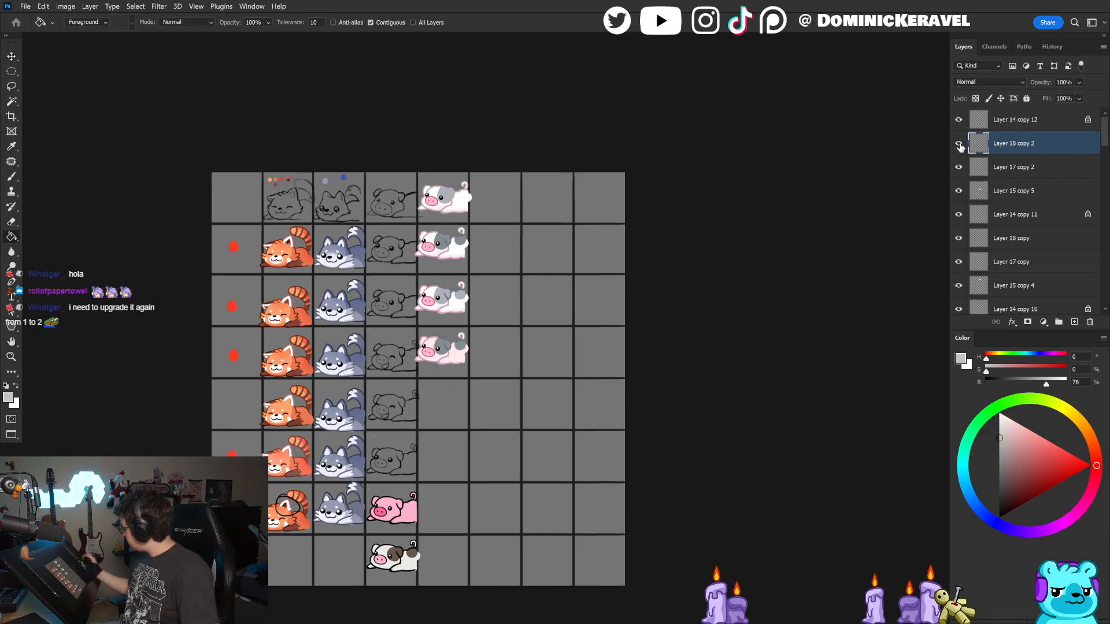
{"action": "left_click_drag", "start_coordinate": [1015, 441], "coordinate": [992, 405]}
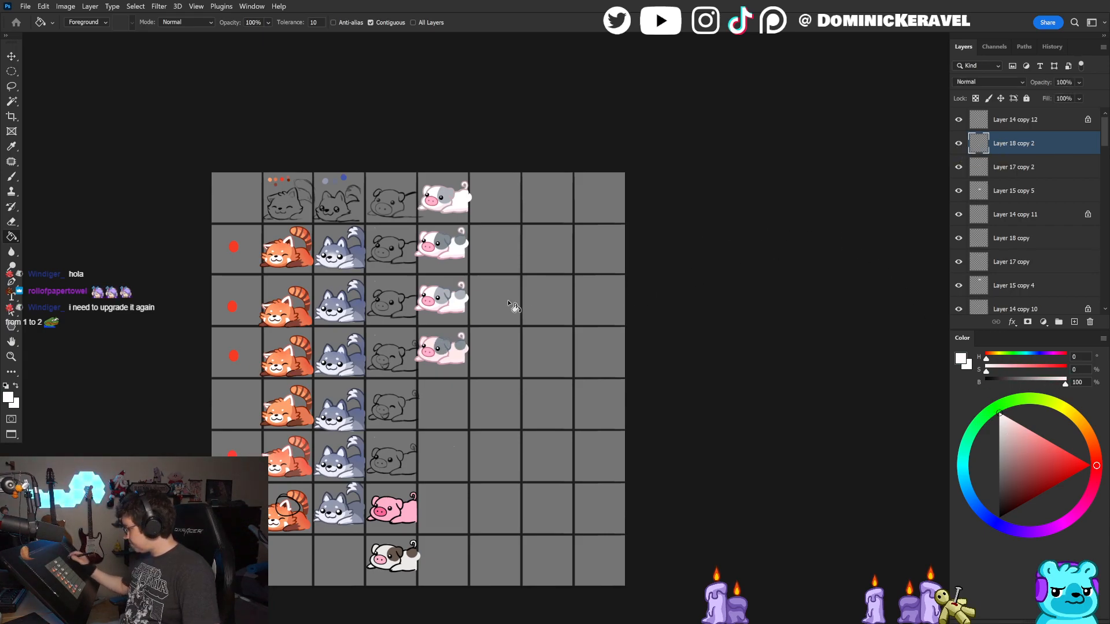
{"action": "left_click", "coordinate": [444, 347]}
{"action": "scroll", "coordinate": [514, 396], "scroll_direction": "down", "scroll_amount": 1}
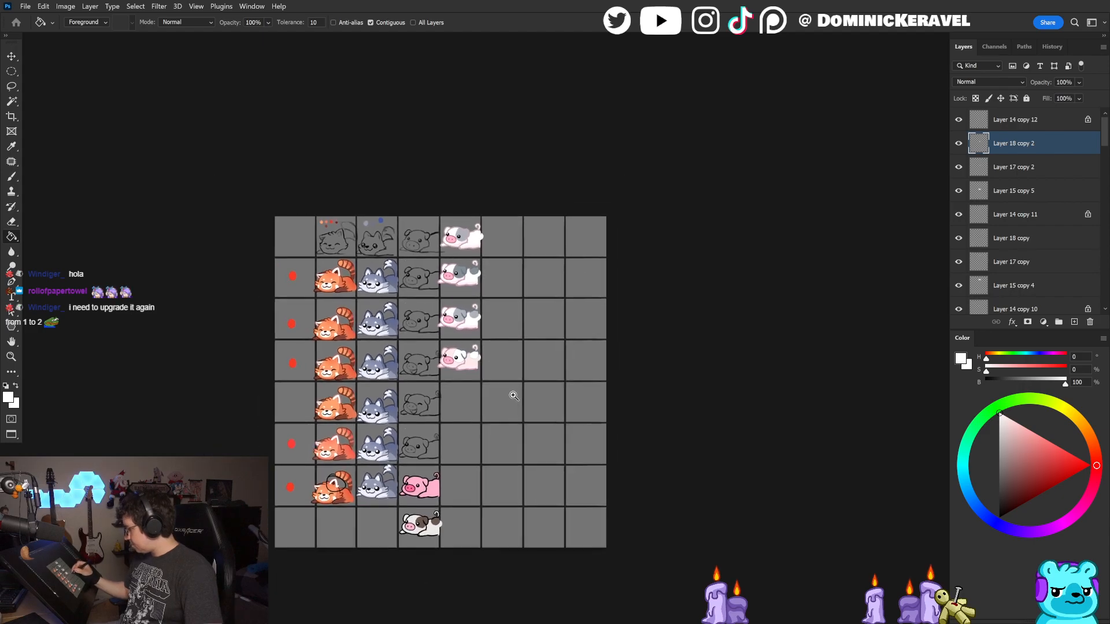
{"action": "key", "text": "v"}
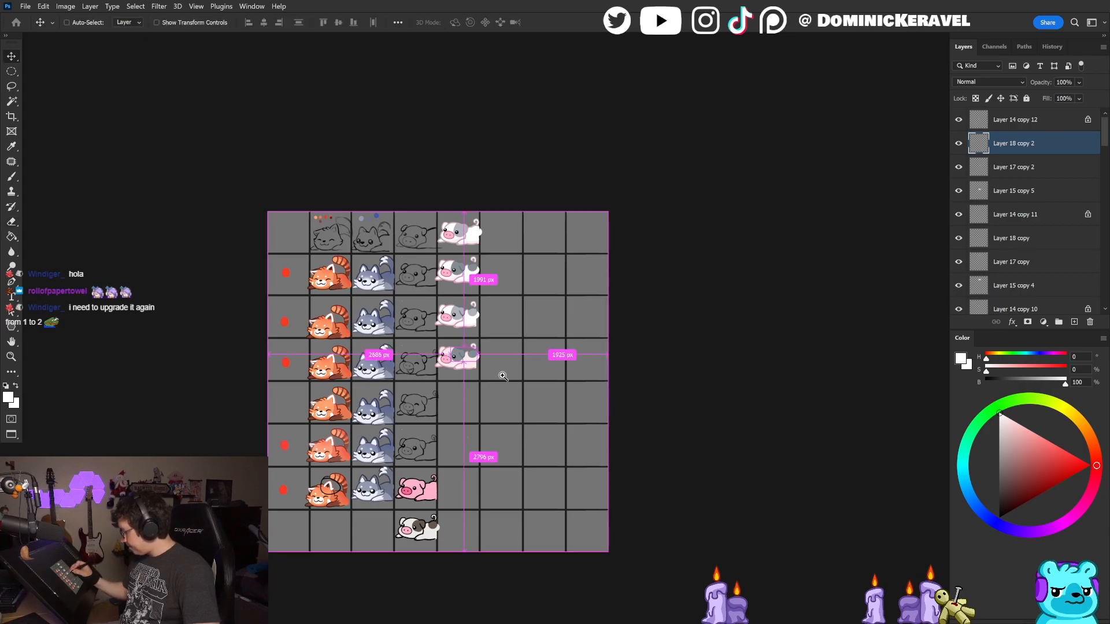
Step: Lock the transparency of Layer 18 copy 2 and try a deeper pink of H 335, S 53, B 71 on the fourth-row pig's outline
{"action": "scroll", "coordinate": [511, 367], "scroll_direction": "up", "scroll_amount": 2}
{"action": "key", "text": "b"}
{"action": "left_click", "coordinate": [428, 358], "text": "alt"}
{"action": "left_click", "coordinate": [1023, 449]}
{"action": "left_click", "coordinate": [975, 99]}
{"action": "key", "text": "g"}
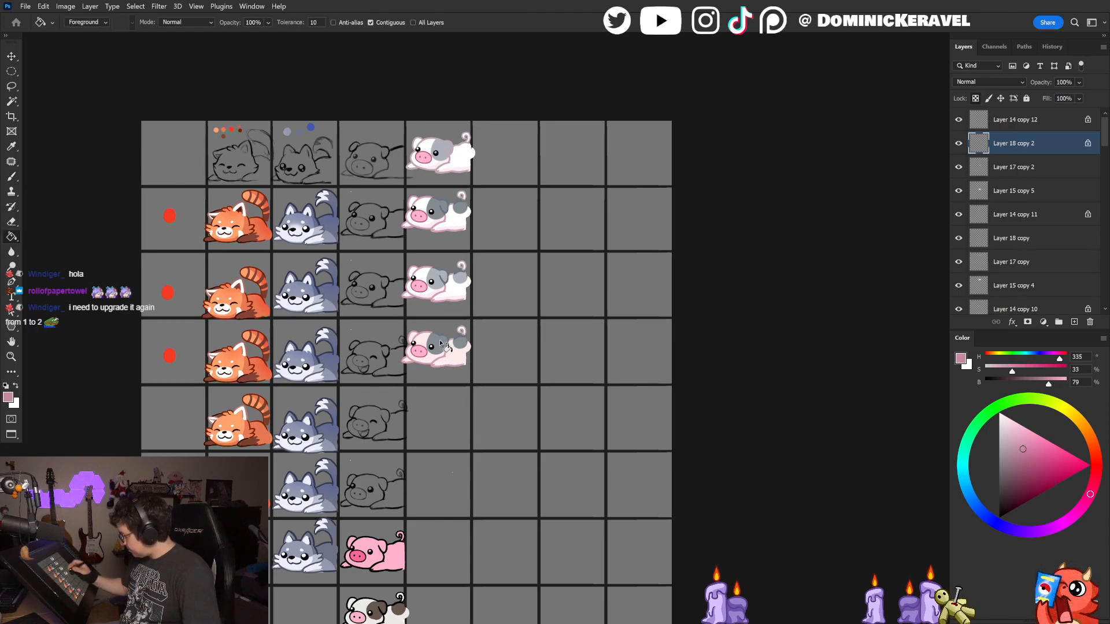
{"action": "left_click", "coordinate": [1033, 463]}
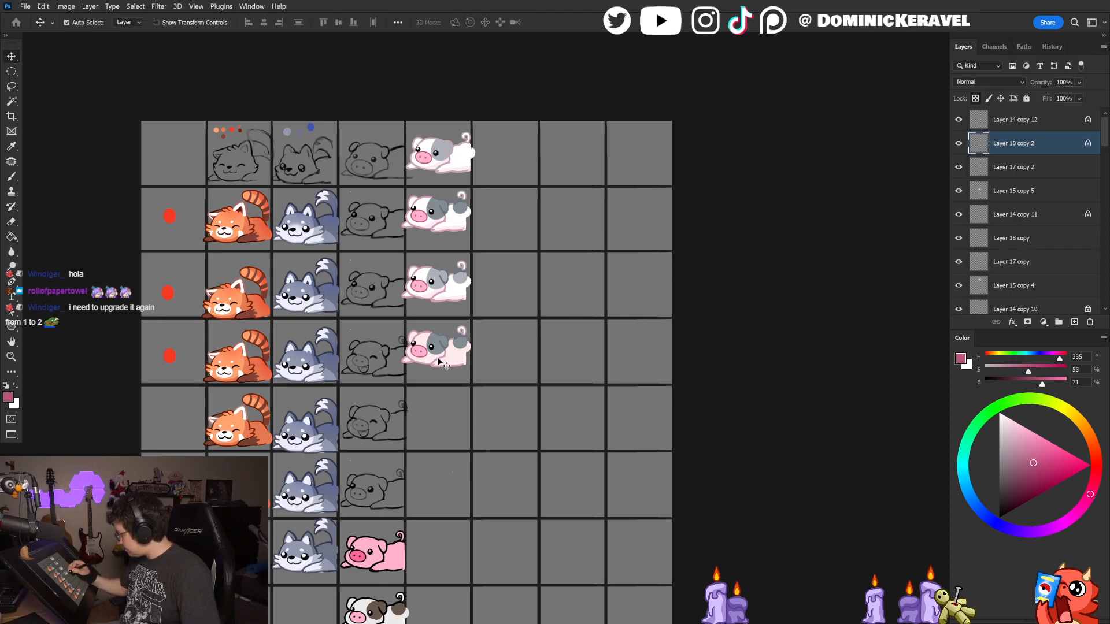
{"action": "key", "text": "alt+bracketright"}
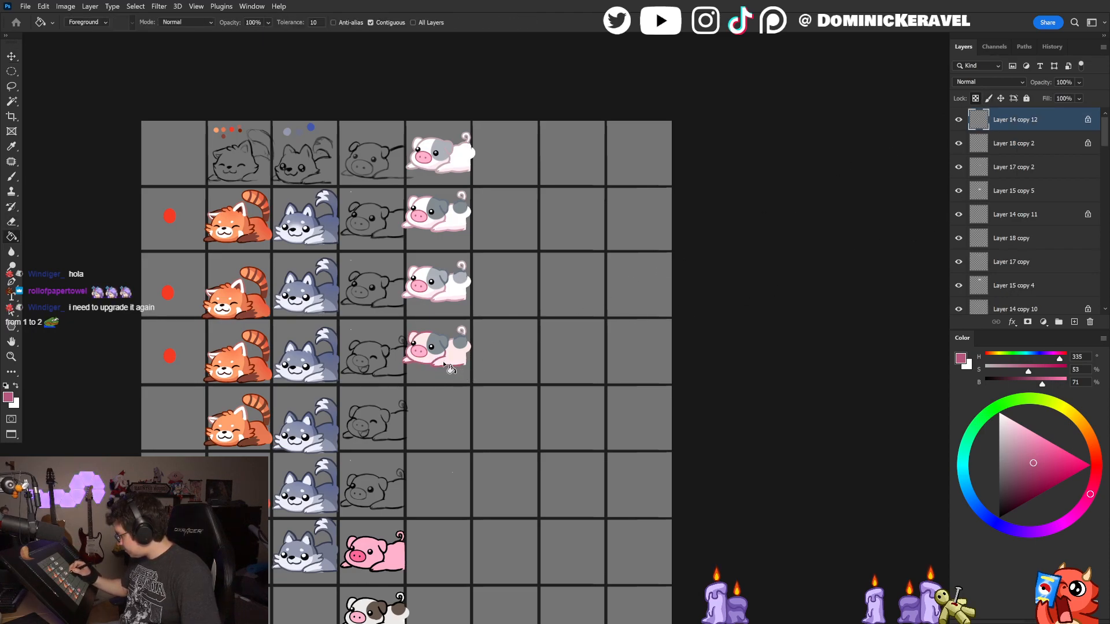
Step: Sample the fourth-row pig's outline, try a softer pink of H 335, S 31, B 80 for it, and compare the pig variants
{"action": "key", "text": "b"}
{"action": "left_click", "coordinate": [444, 363], "text": "alt"}
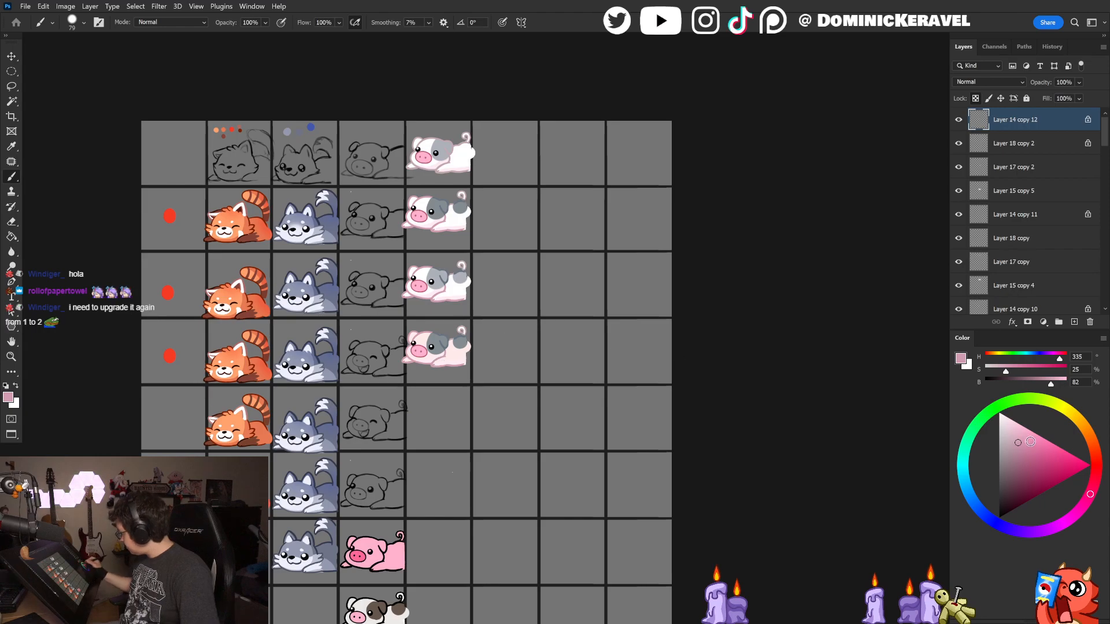
{"action": "left_click", "coordinate": [1022, 446]}
{"action": "key", "text": "g"}
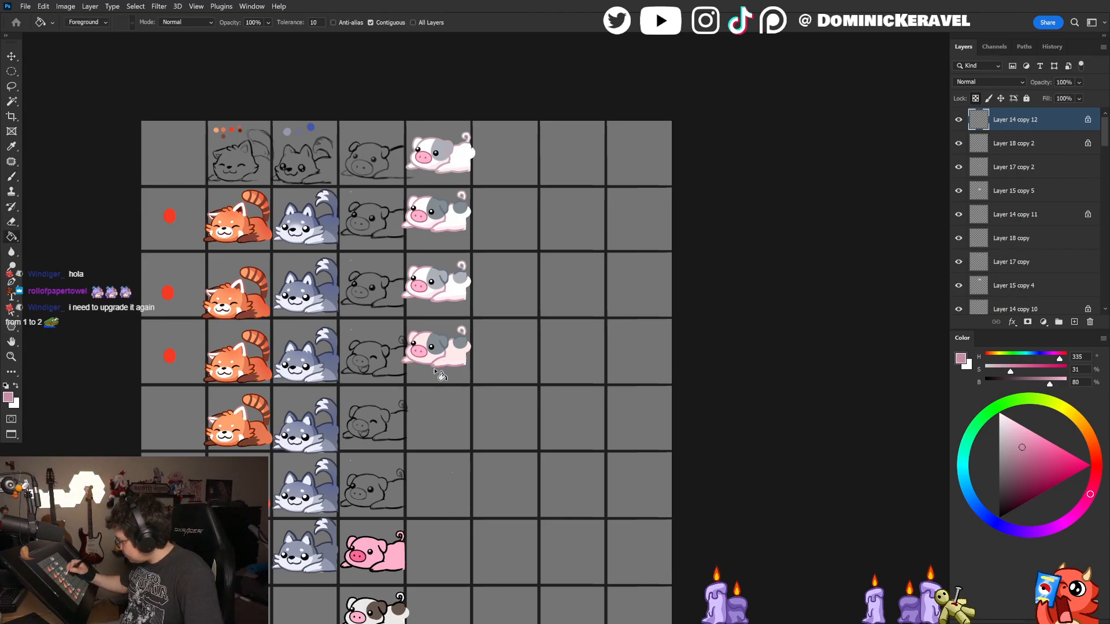
{"action": "scroll", "coordinate": [486, 369], "scroll_direction": "down", "scroll_amount": 4}
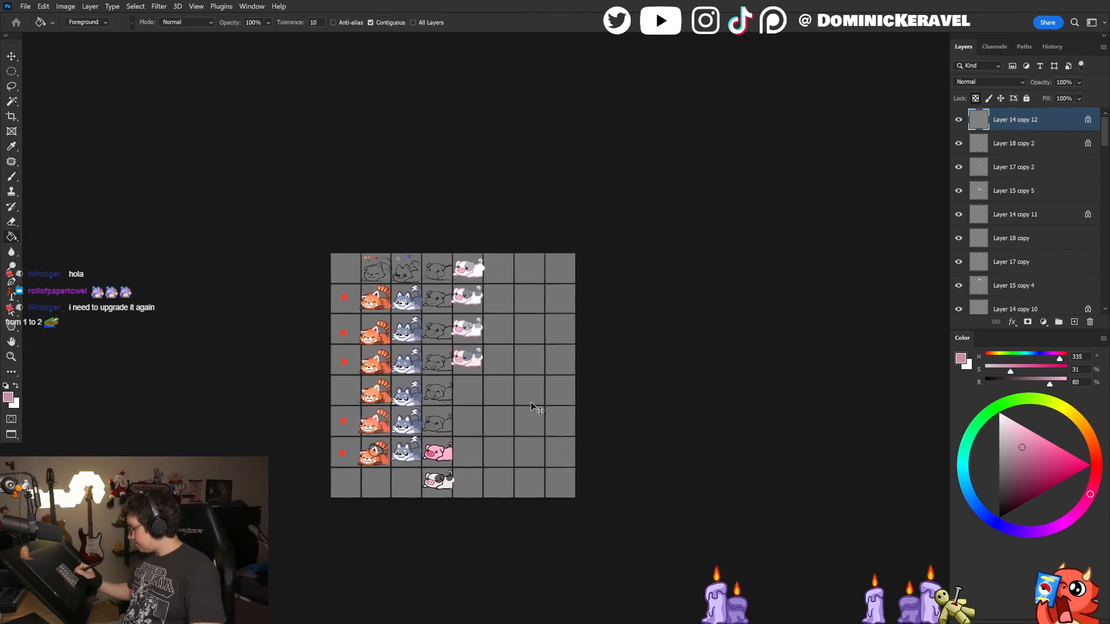
{"action": "key", "text": "v"}
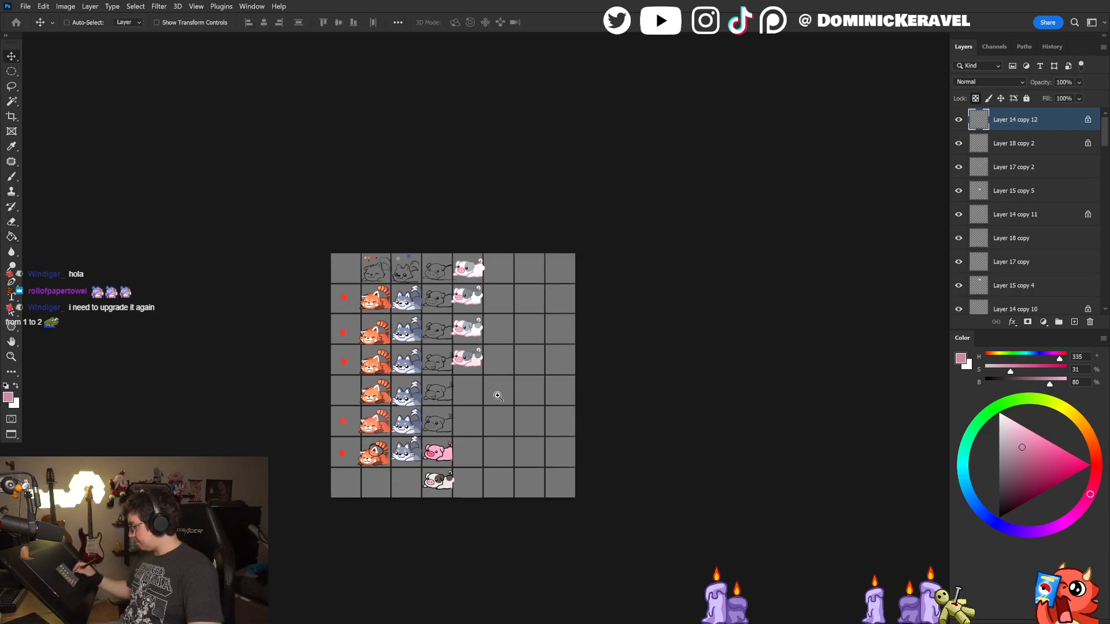
{"action": "scroll", "coordinate": [515, 400], "scroll_direction": "up", "scroll_amount": 4}
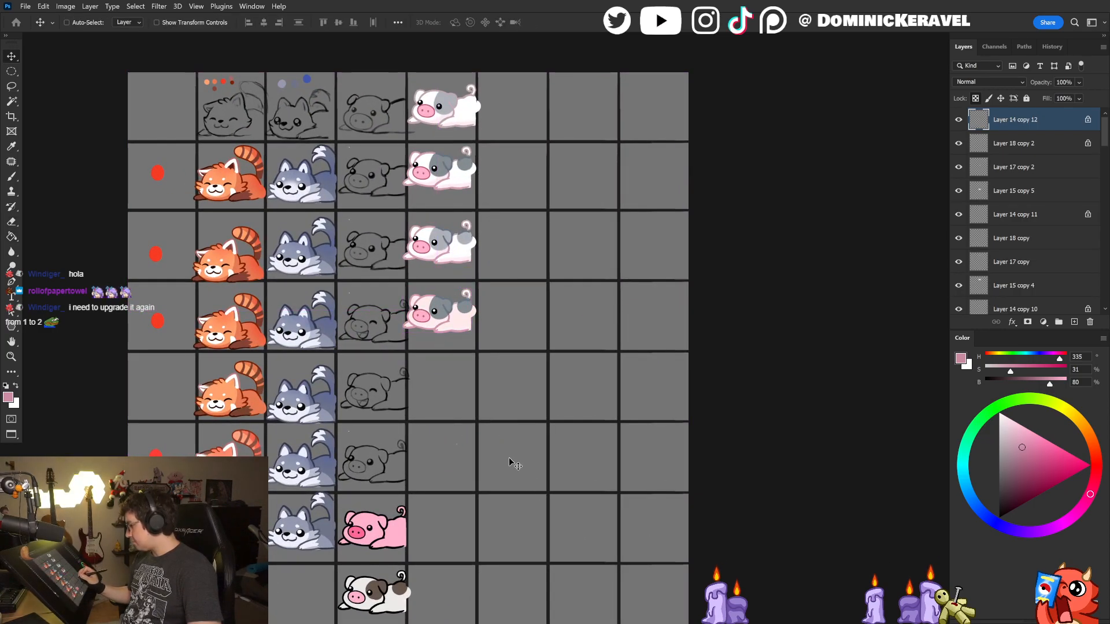
{"action": "scroll", "coordinate": [514, 440], "scroll_direction": "down", "scroll_amount": 2}
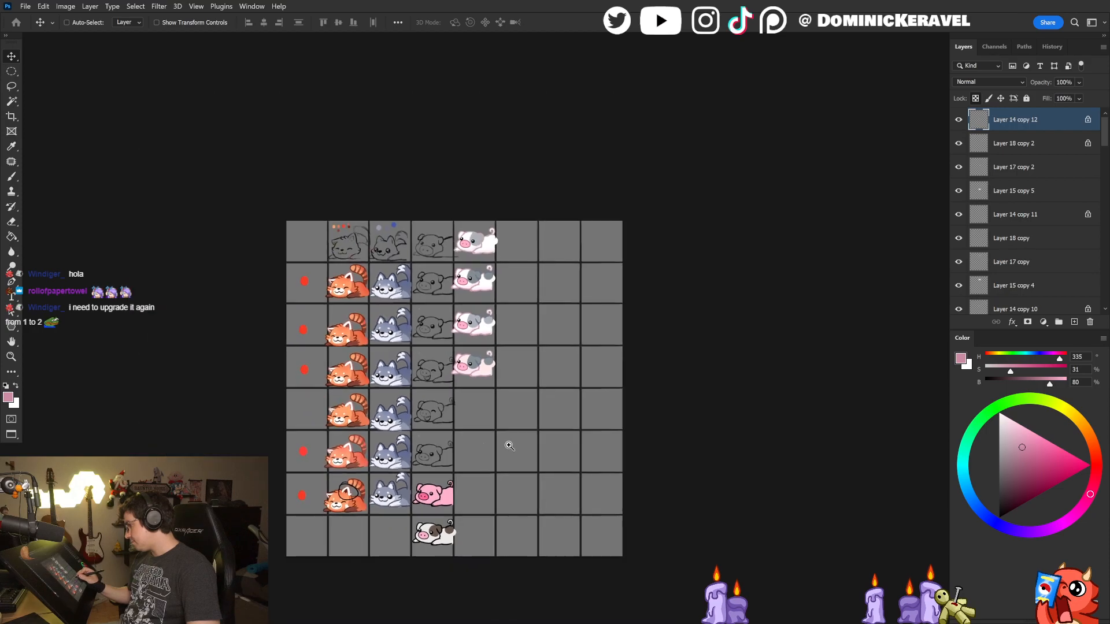
{"action": "scroll", "coordinate": [512, 454], "scroll_direction": "down", "scroll_amount": 1}
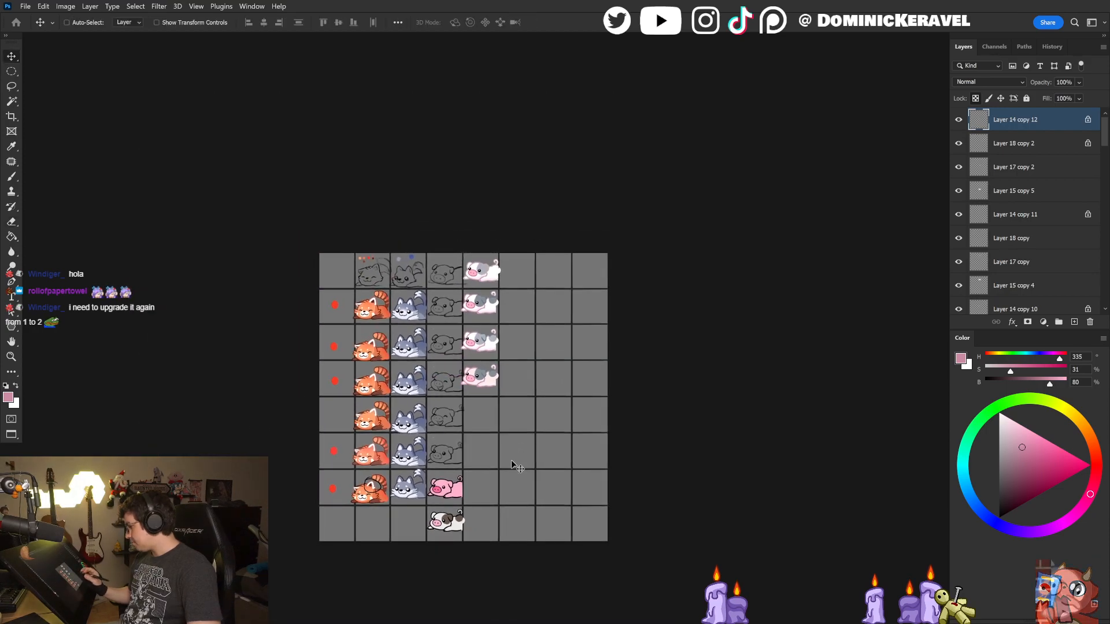
{"action": "key", "text": "ctrl"}
{"action": "key", "text": "b"}
{"action": "scroll", "coordinate": [515, 398], "scroll_direction": "up", "scroll_amount": 4}
{"action": "left_click", "coordinate": [486, 345], "text": "alt"}
{"action": "left_click", "coordinate": [441, 344], "text": "alt"}
{"action": "key", "text": "w"}
{"action": "left_click", "coordinate": [478, 355]}
{"action": "key", "text": "b"}
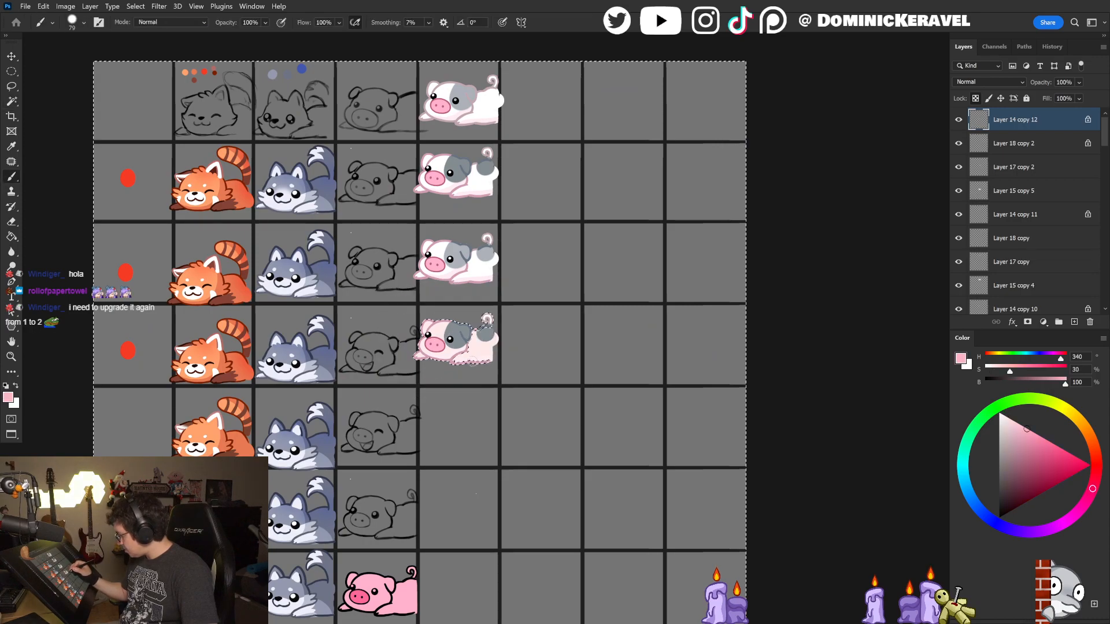
{"action": "left_click", "coordinate": [487, 359], "text": "ctrl"}
{"action": "key", "text": "w"}
{"action": "key", "text": "ctrl+d"}
Step: Select all layers of the fourth-row pale pink pig and merge them into one layer
{"action": "key", "text": "v"}
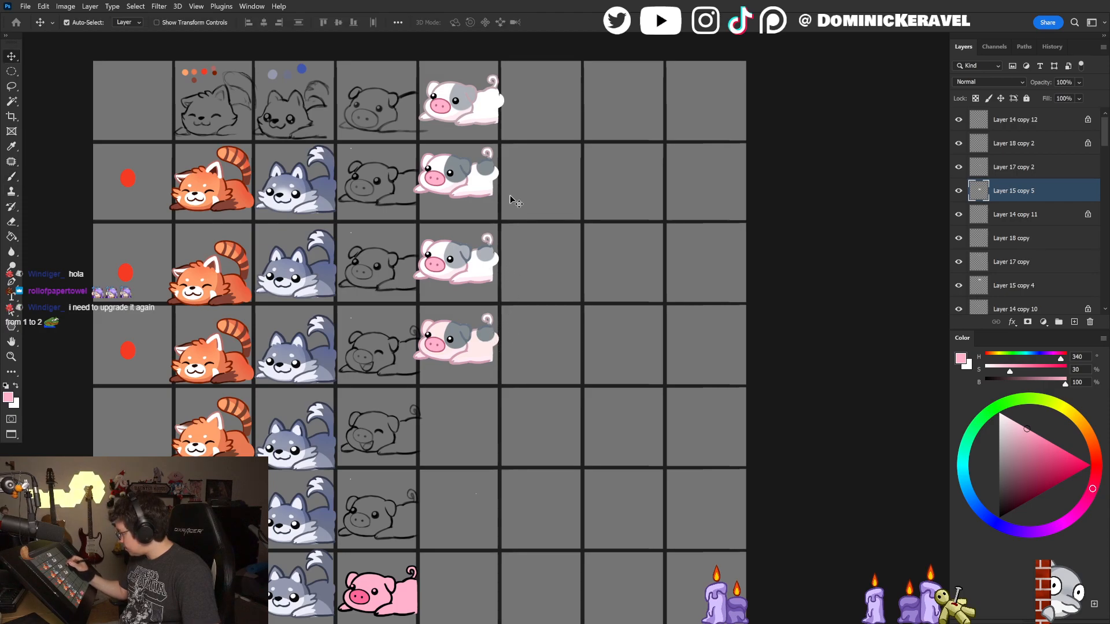
{"action": "left_click_drag", "start_coordinate": [520, 164], "coordinate": [439, 205]}
{"action": "left_click_drag", "start_coordinate": [522, 317], "coordinate": [462, 382]}
{"action": "key", "text": "ctrl+e"}
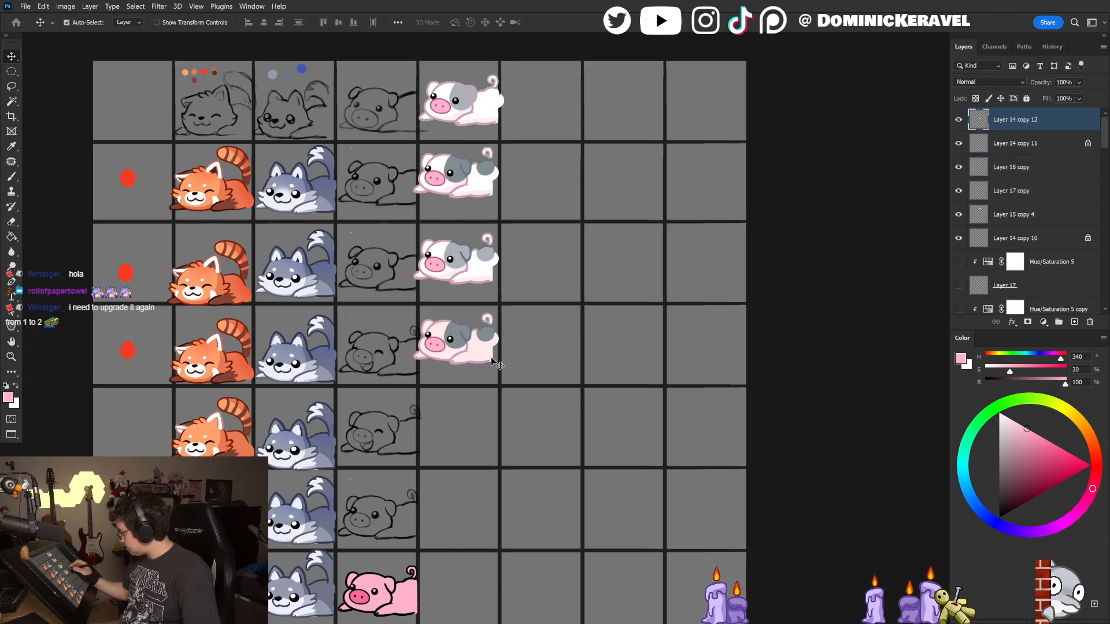
{"action": "key", "text": "b"}
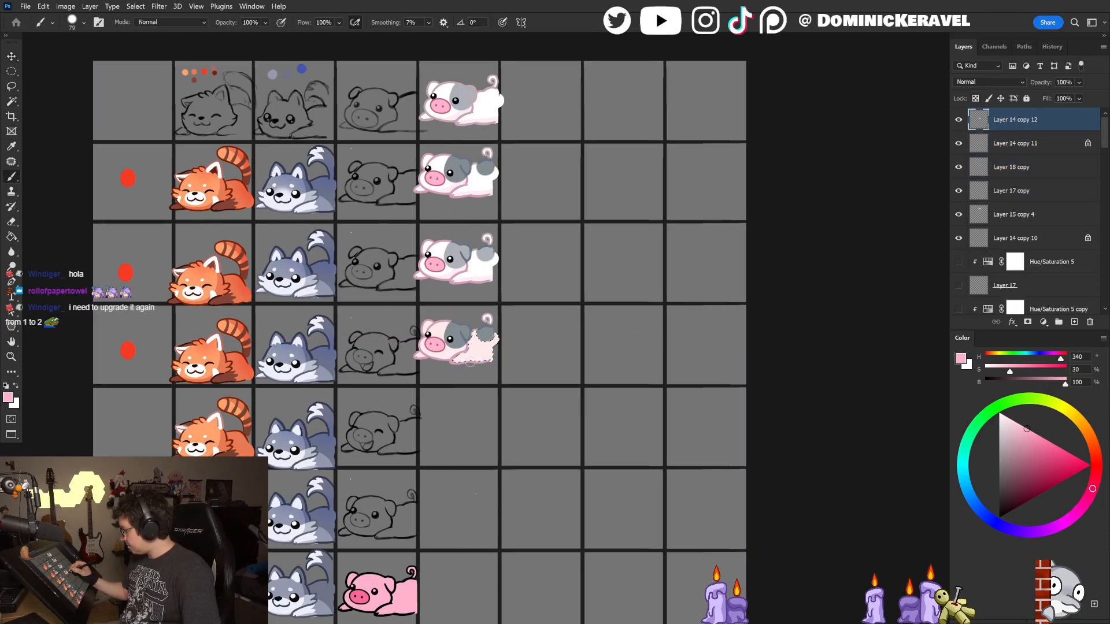
{"action": "left_click_drag", "start_coordinate": [509, 364], "coordinate": [533, 375]}
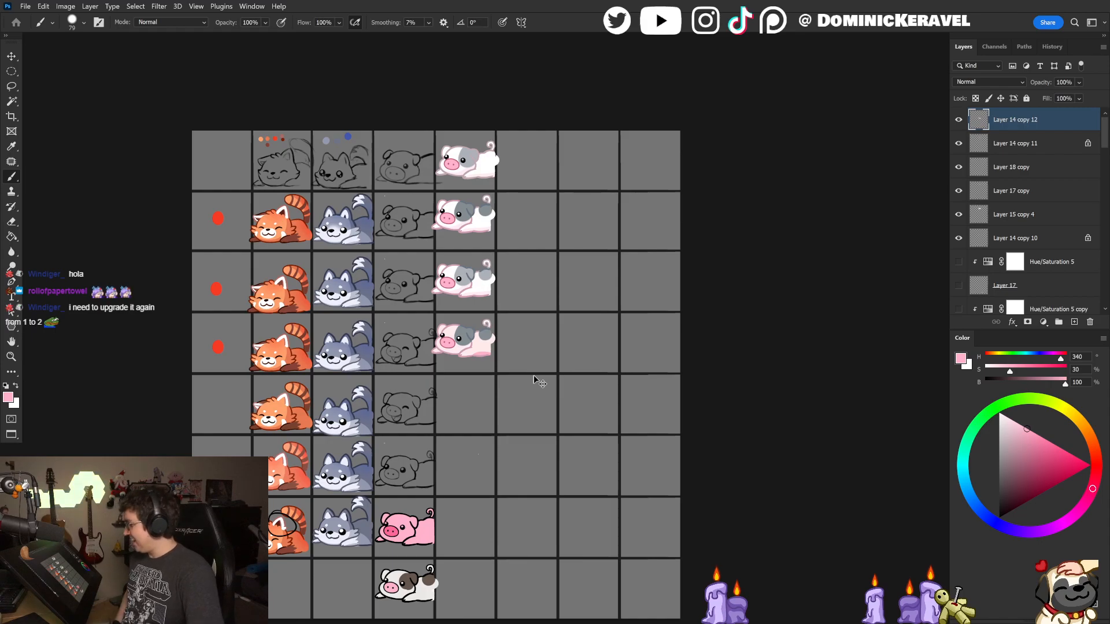
{"action": "key", "text": "ctrl+z"}
{"action": "key", "text": "ctrl+z"}
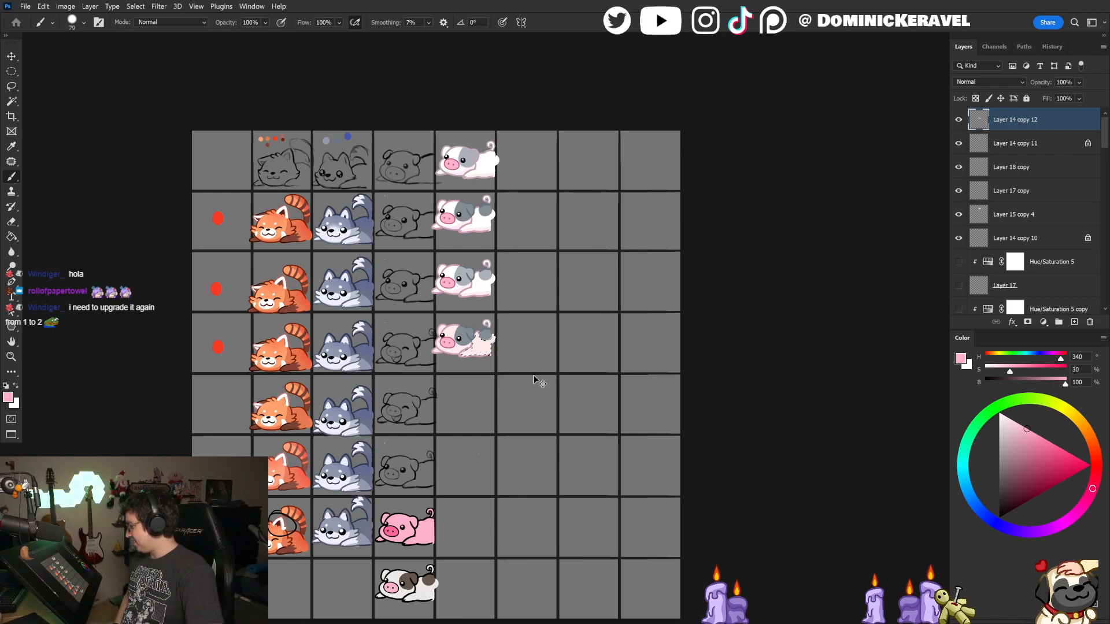
Step: Move the merged fourth-row pig slightly to the right within its grid cell
{"action": "key", "text": "v"}
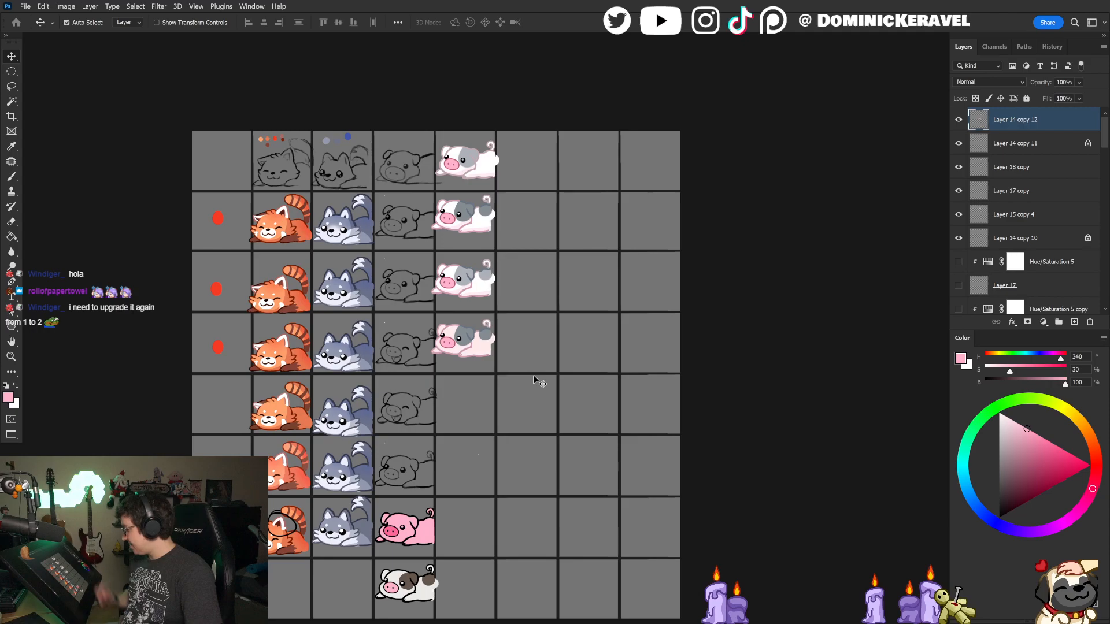
{"action": "left_click_drag", "start_coordinate": [492, 341], "coordinate": [496, 344]}
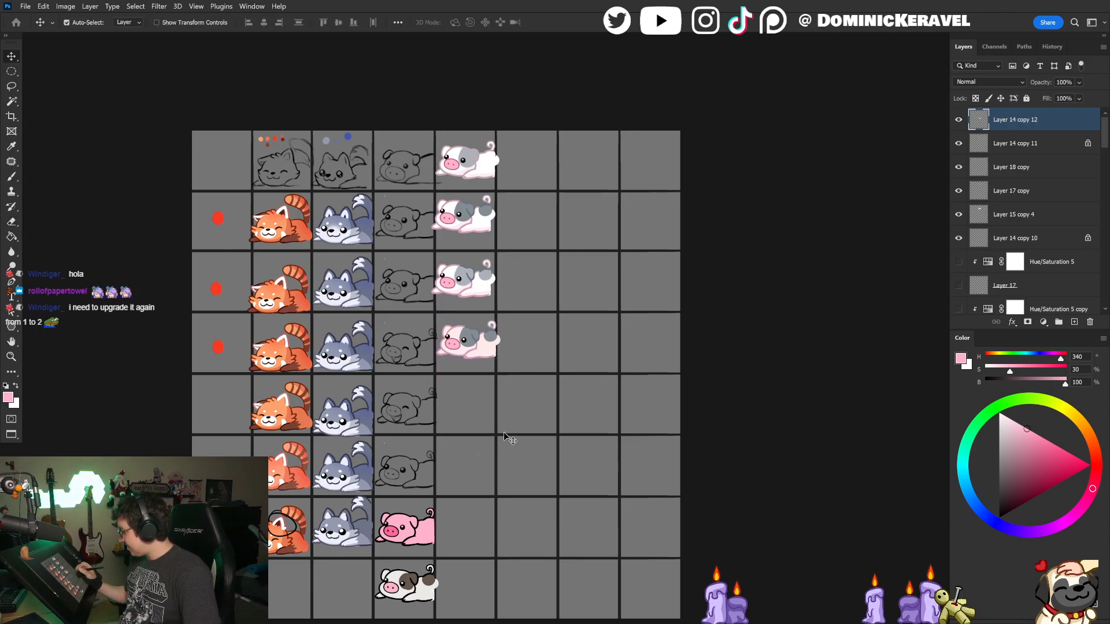
{"action": "key", "text": "ctrl+plus"}
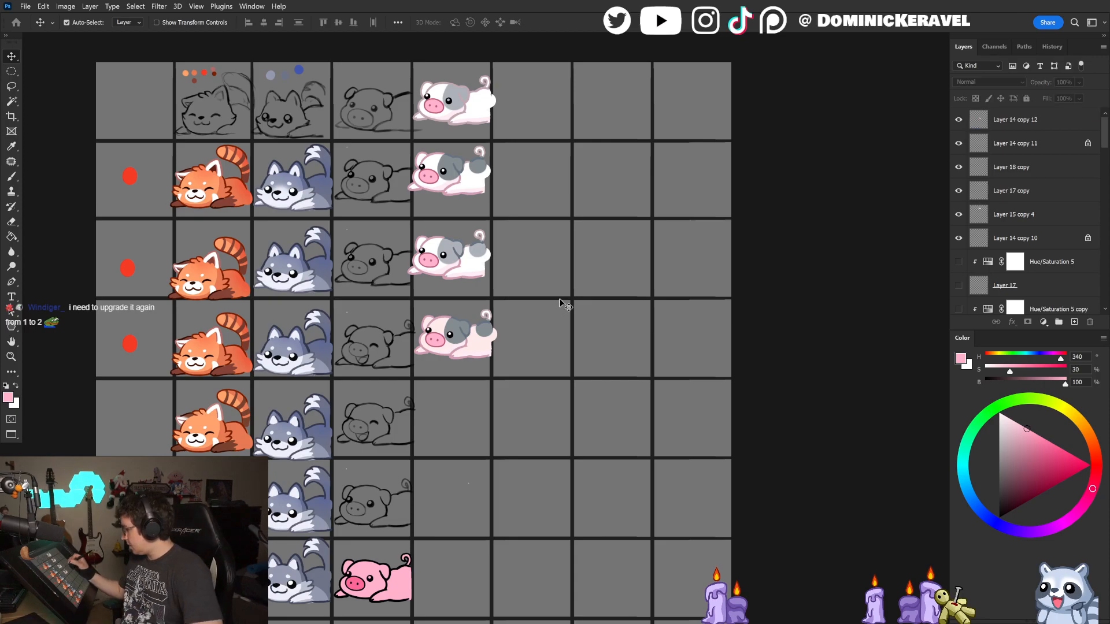
Step: Duplicate the fourth-row pig into the fifth row and fill the copy's grey head patch with pale pink, H 0, S 8, B 100
{"action": "mouse_move", "coordinate": [478, 351]}
{"action": "left_mouse_down"}
{"action": "mouse_move", "coordinate": [489, 429]}
{"action": "mouse_move", "coordinate": [506, 429]}
{"action": "left_mouse_up"}
{"action": "left_click", "coordinate": [492, 429], "text": "ctrl"}
{"action": "key", "text": "b"}
{"action": "left_click", "coordinate": [473, 422], "text": "alt"}
{"action": "key", "text": "g"}
{"action": "left_click", "coordinate": [449, 398]}
Step: Paint over the leftover grey edge on the fifth-row pig's head and recolour its head and ear outline pink
{"action": "key", "text": "b"}
{"action": "left_click_drag", "start_coordinate": [429, 387], "coordinate": [428, 390]}
{"action": "left_click_drag", "start_coordinate": [428, 389], "coordinate": [420, 395]}
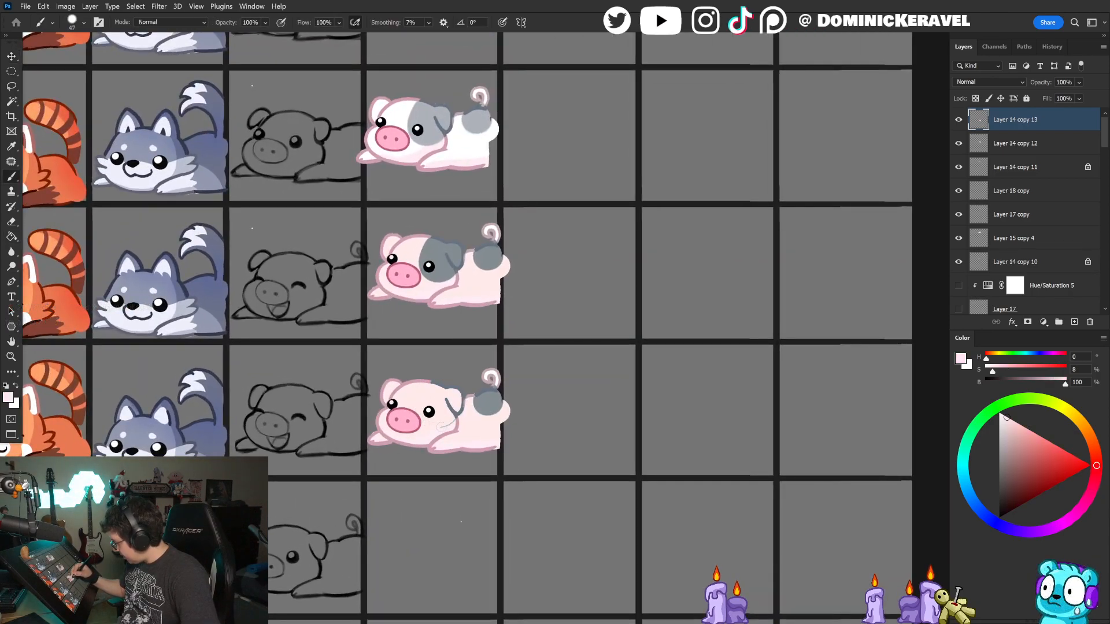
{"action": "left_click", "coordinate": [435, 378], "text": "alt"}
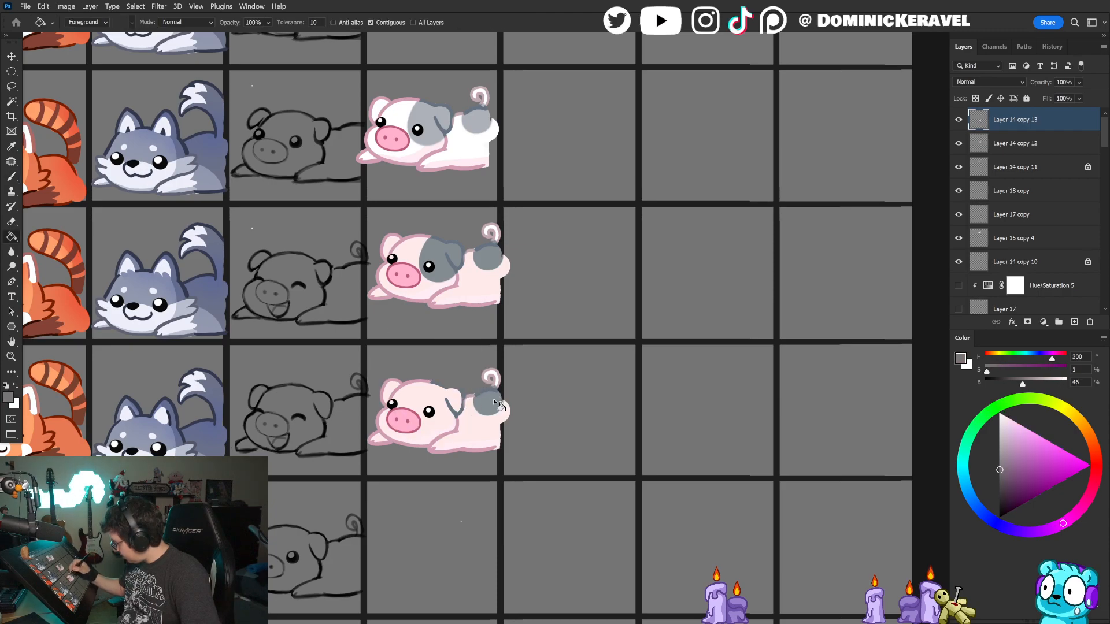
{"action": "left_click", "coordinate": [428, 380], "text": "alt"}
{"action": "key", "text": "g"}
{"action": "left_click", "coordinate": [445, 387]}
{"action": "key", "text": "b"}
Step: Recolour the remaining grey outlines around the fifth-row pig's ear and back with pink, H 335, S 25, B 82
{"action": "left_click_drag", "start_coordinate": [485, 390], "coordinate": [493, 389]}
{"action": "key", "text": "g"}
{"action": "left_click", "coordinate": [497, 393]}
{"action": "key", "text": "b"}
{"action": "key", "text": "g"}
{"action": "left_click", "coordinate": [475, 394]}
{"action": "key", "text": "b"}
{"action": "left_click", "coordinate": [460, 389], "text": "alt"}
{"action": "key", "text": "g"}
{"action": "left_click", "coordinate": [475, 397]}
{"action": "key", "text": "b"}
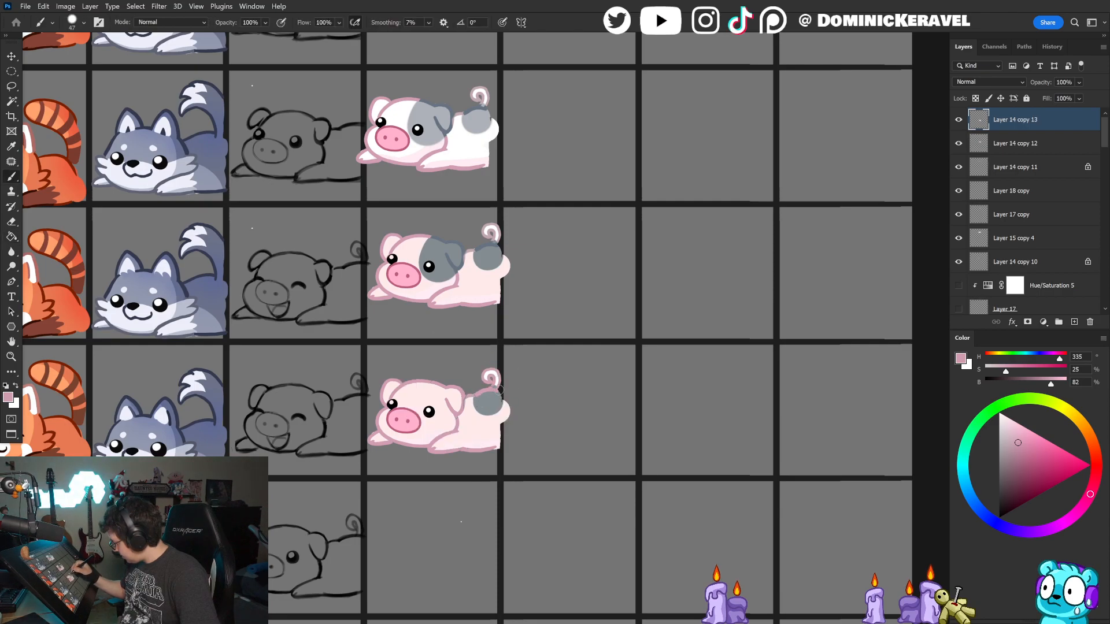
Step: Fill the fifth-row pig's grey rump patch with pale pink, H 0, S 8, B 100, and clean up its leftover edge
{"action": "left_click", "coordinate": [497, 381], "text": "alt"}
{"action": "left_click", "coordinate": [465, 422], "text": "alt"}
{"action": "key", "text": "g"}
{"action": "left_click", "coordinate": [496, 382]}
{"action": "key", "text": "b"}
{"action": "key", "text": "g"}
{"action": "key", "text": "b"}
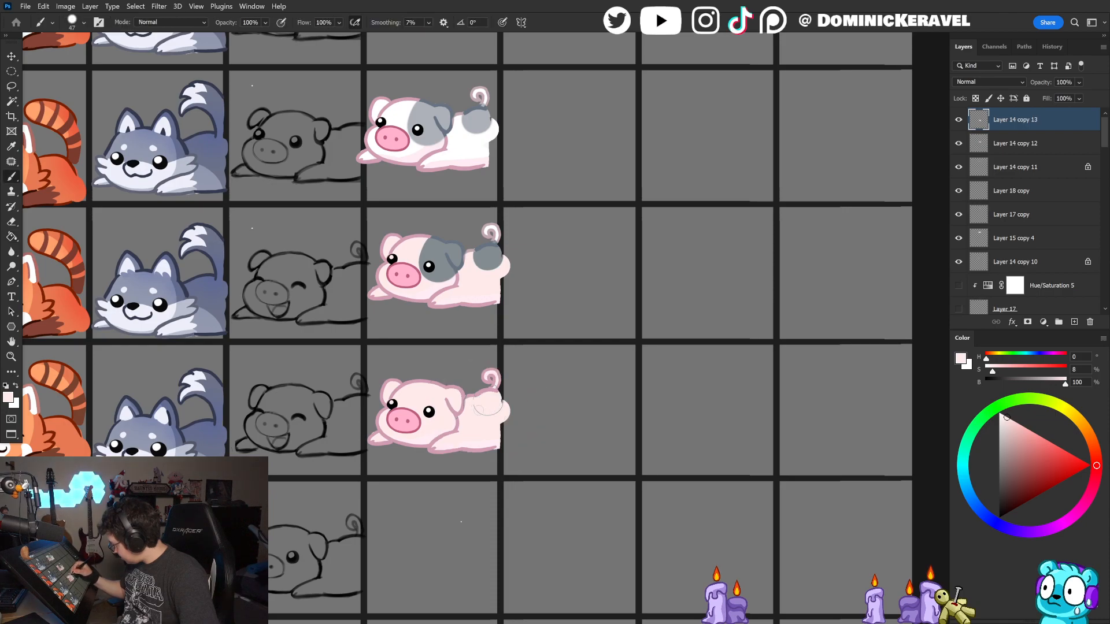
{"action": "left_click", "coordinate": [463, 393], "text": "alt"}
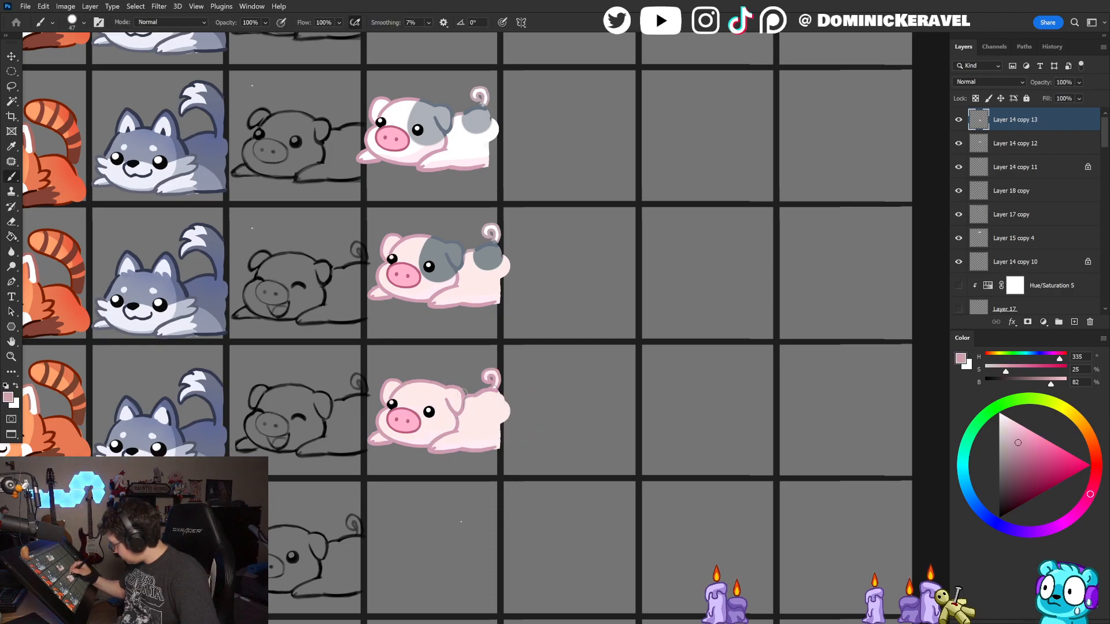
{"action": "left_click", "coordinate": [452, 397], "text": "alt"}
Step: Select the pale fills of the fifth-row pig's head and body and mix a shading pink of H 340, S 20, B 91
{"action": "left_click", "coordinate": [1009, 426]}
{"action": "key", "text": "w"}
{"action": "left_click", "coordinate": [478, 426]}
{"action": "left_click", "coordinate": [446, 424], "text": "shift"}
{"action": "key", "text": "b"}
{"action": "left_click_drag", "start_coordinate": [469, 421], "coordinate": [478, 420]}
{"action": "left_click", "coordinate": [1016, 434]}
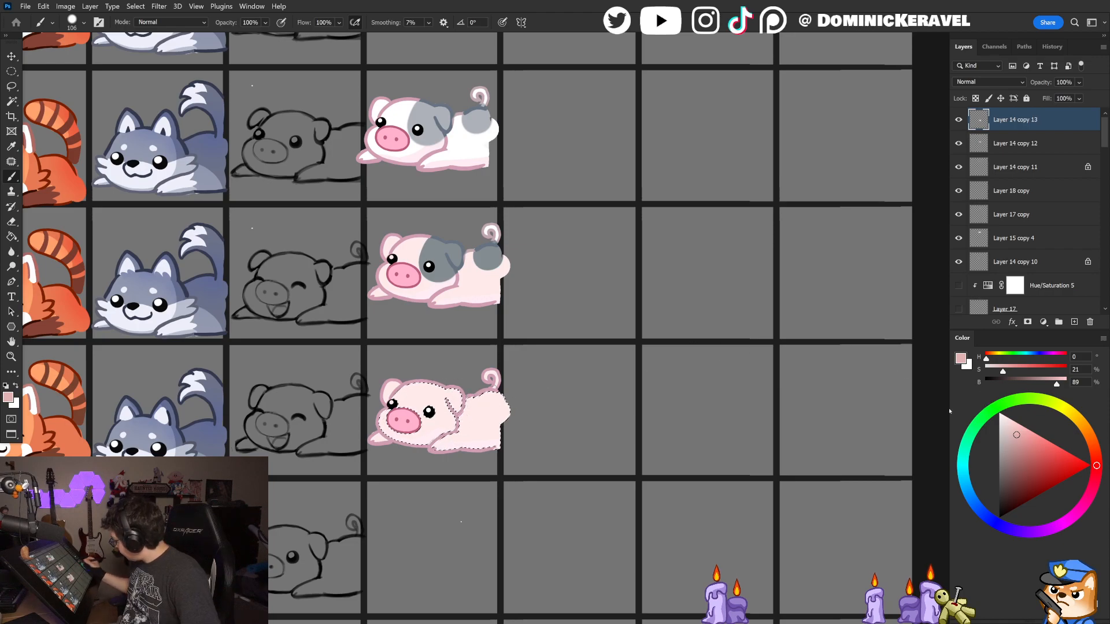
{"action": "left_click", "coordinate": [1014, 430]}
{"action": "left_click", "coordinate": [1016, 432]}
{"action": "left_click", "coordinate": [1094, 476]}
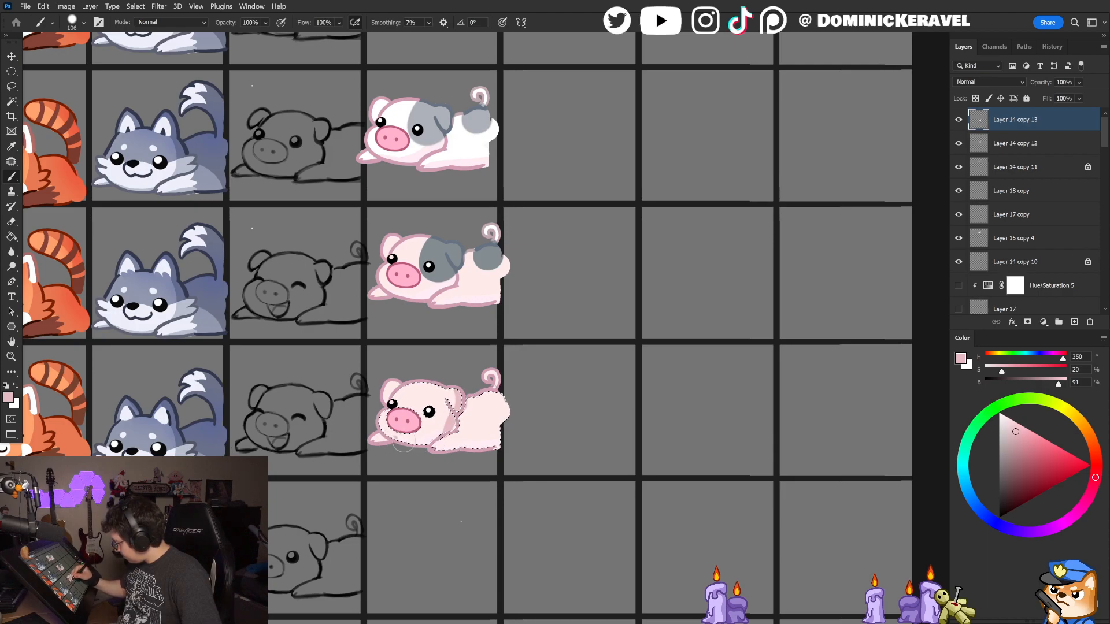
{"action": "left_click", "coordinate": [1092, 488]}
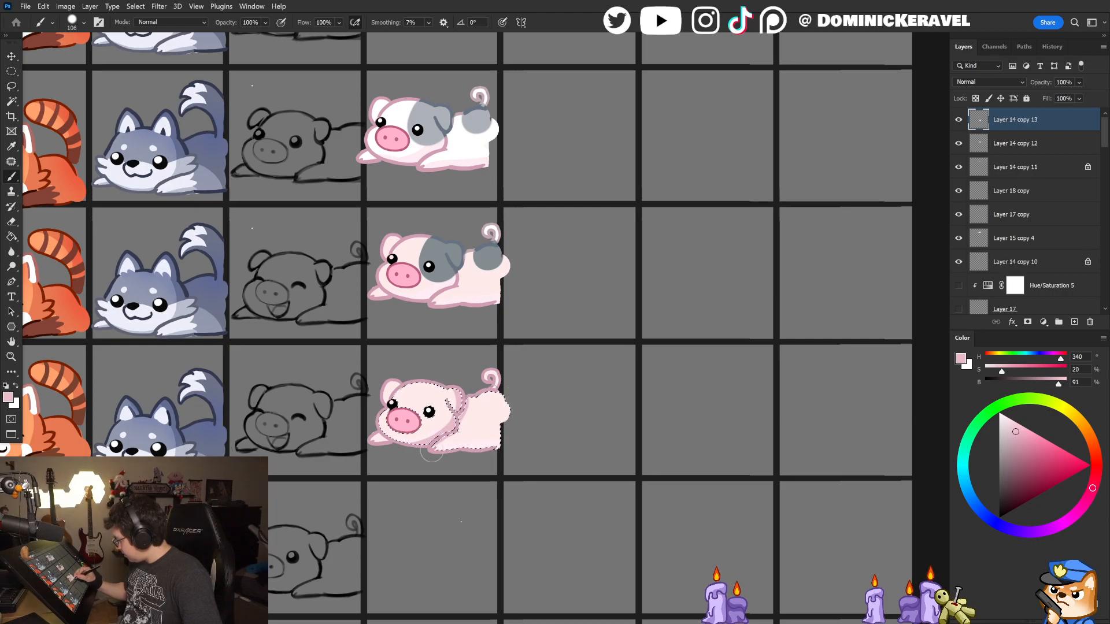
Step: Shade the fifth-row pig's rear body with the darker pink, leaving the foreleg pale, and clear the selection
{"action": "left_click_drag", "start_coordinate": [478, 416], "coordinate": [493, 416]}
{"action": "left_click_drag", "start_coordinate": [481, 416], "coordinate": [484, 413]}
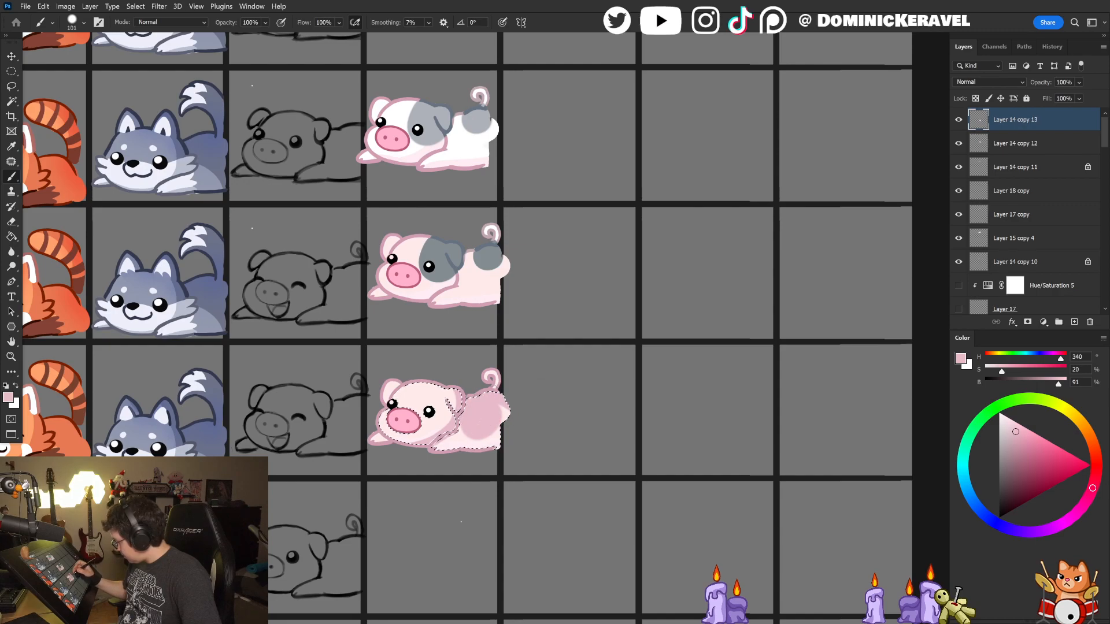
{"action": "left_click", "coordinate": [473, 438], "text": "alt"}
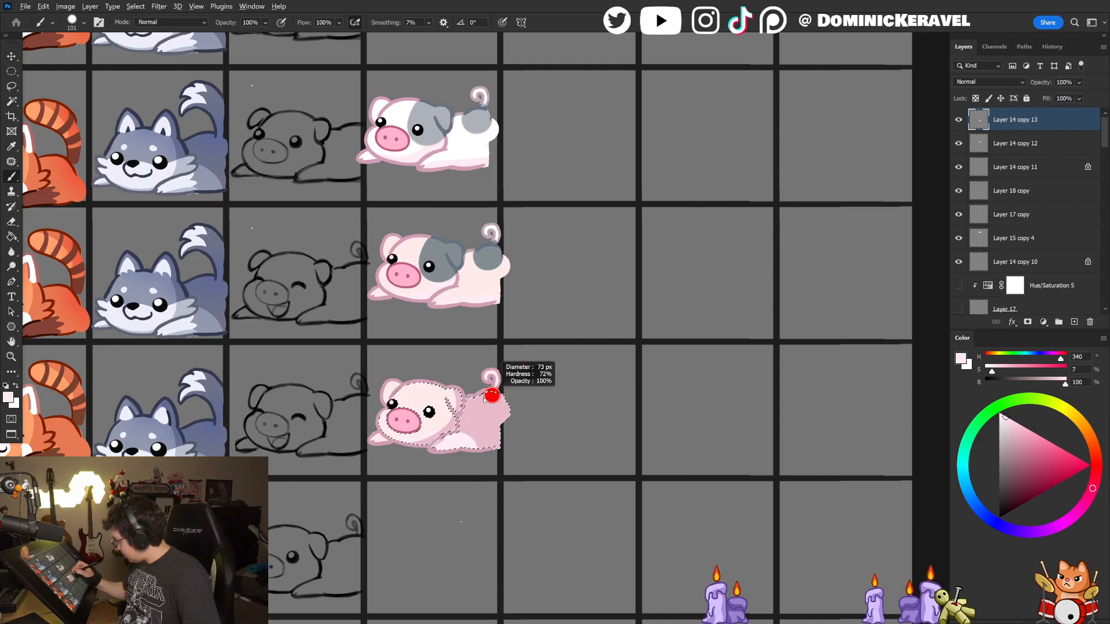
{"action": "key", "text": "ctrl+d"}
Step: Fill the fifth-row pig's body, head and tail outlines with a darker pink, H 335, S 33, B 76
{"action": "left_click_drag", "start_coordinate": [534, 432], "coordinate": [693, 431]}
{"action": "left_click", "coordinate": [425, 417], "text": "alt"}
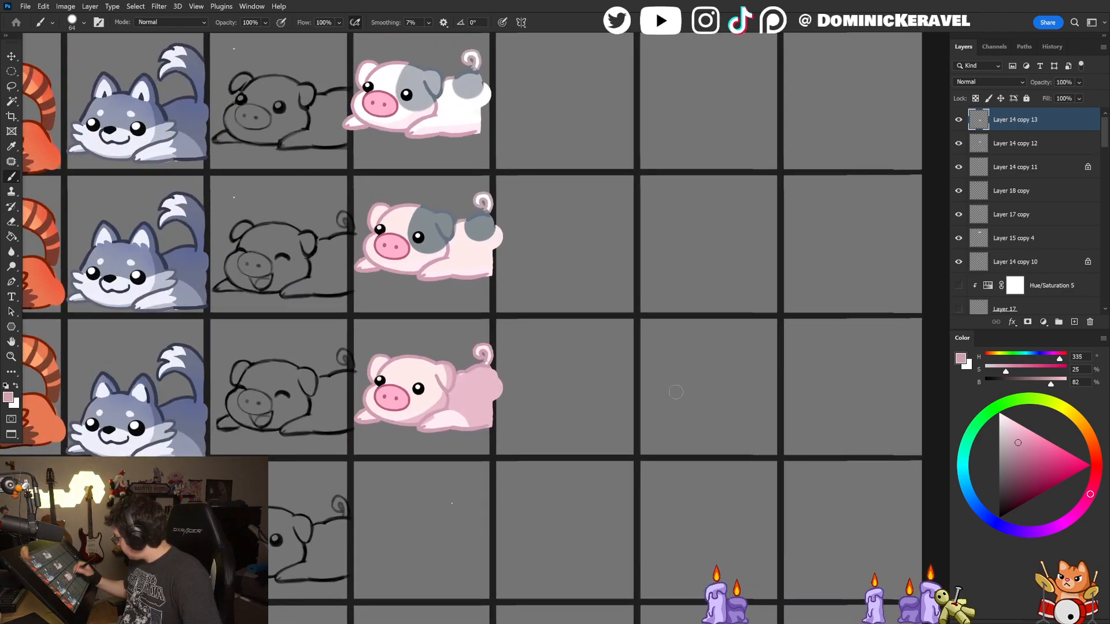
{"action": "key", "text": "g"}
{"action": "left_click", "coordinate": [475, 429]}
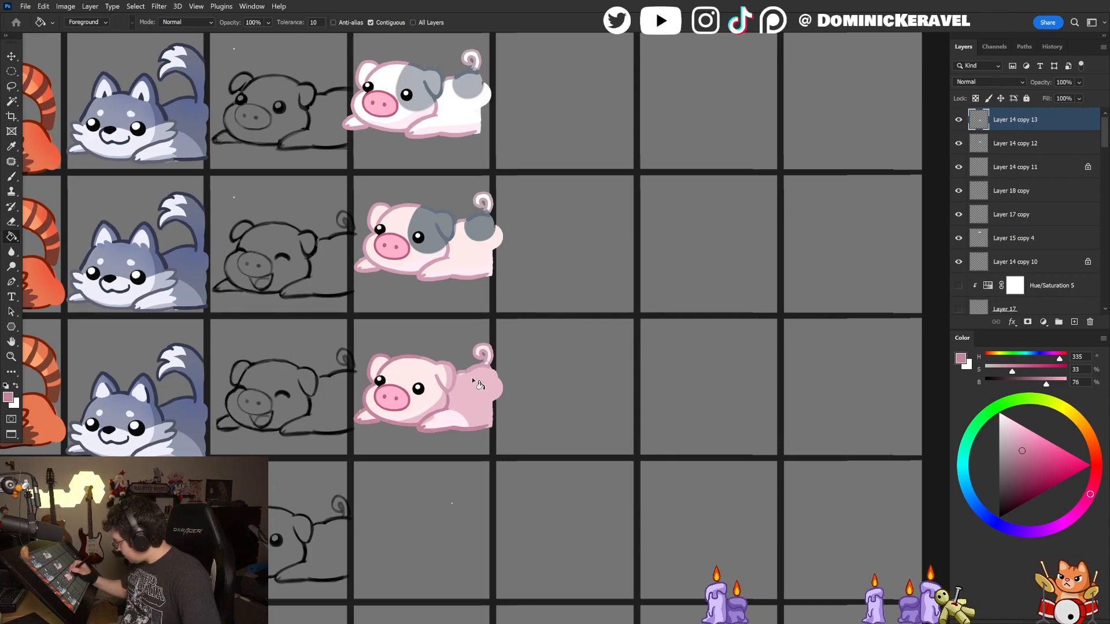
{"action": "left_click", "coordinate": [478, 367]}
{"action": "left_click", "coordinate": [492, 353]}
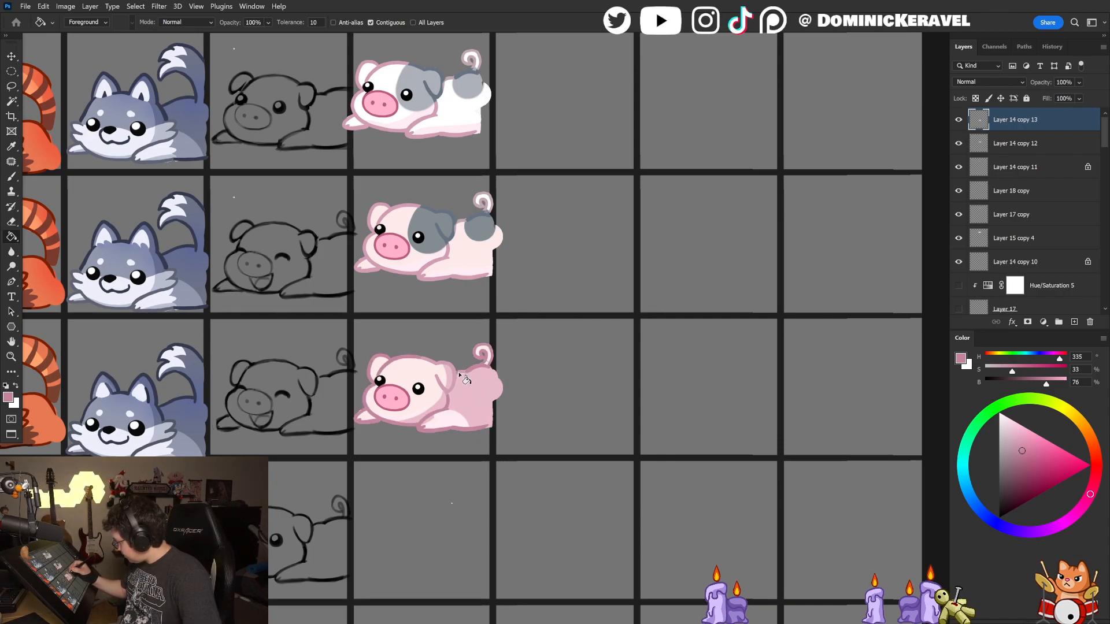
Step: Touch up the fifth-row pig's tail and rump using the outline pink and the shading pink, H 340, S 19, B 91
{"action": "mouse_move", "coordinate": [559, 432]}
{"action": "left_mouse_down"}
{"action": "mouse_move", "coordinate": [525, 441]}
{"action": "mouse_move", "coordinate": [563, 442]}
{"action": "mouse_move", "coordinate": [529, 414]}
{"action": "mouse_move", "coordinate": [496, 412]}
{"action": "left_mouse_up"}
{"action": "key", "text": "b"}
{"action": "left_click", "coordinate": [498, 410], "text": "alt"}
{"action": "key", "text": "g"}
{"action": "key", "text": "b"}
{"action": "left_click", "coordinate": [507, 385], "text": "alt"}
{"action": "key", "text": "e"}
{"action": "key", "text": "ctrl+z"}
{"action": "key", "text": "b"}
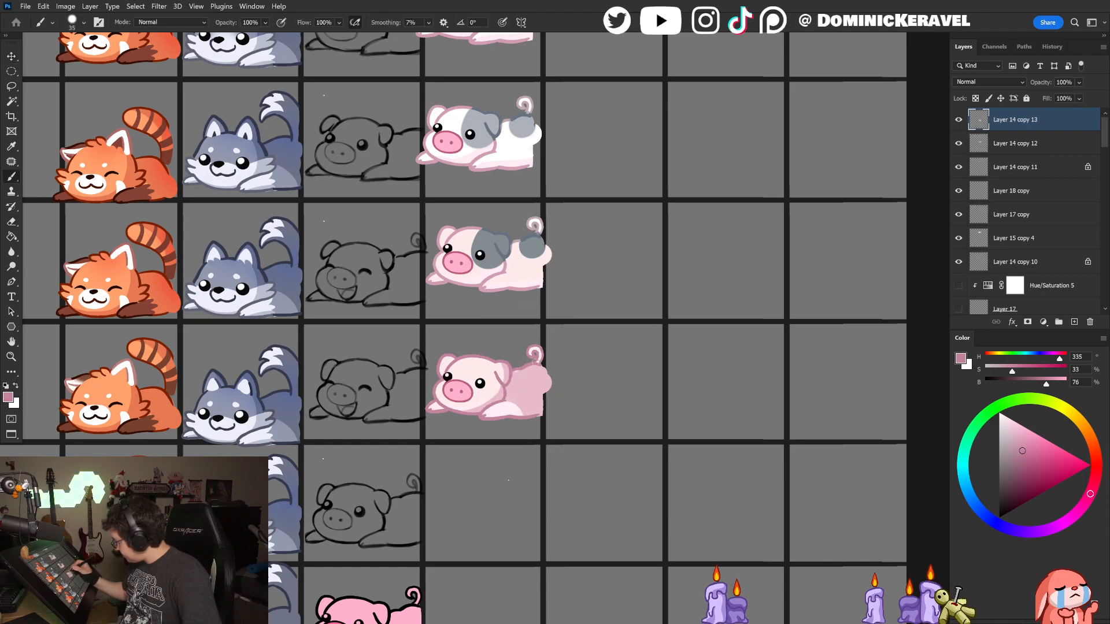
{"action": "left_click", "coordinate": [528, 367], "text": "alt"}
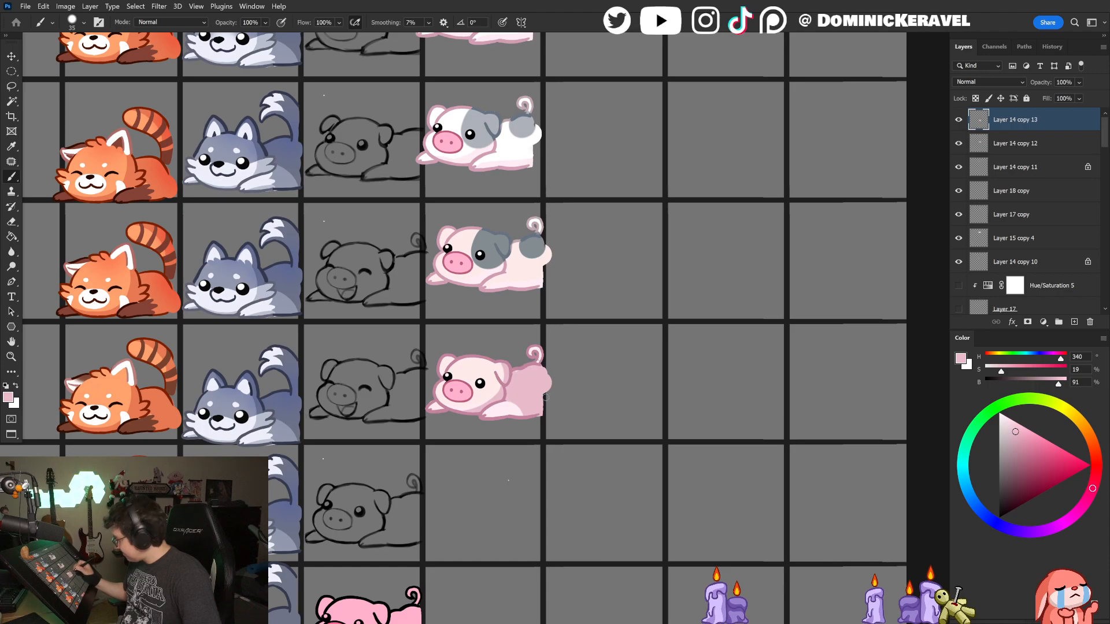
{"action": "key", "text": "e"}
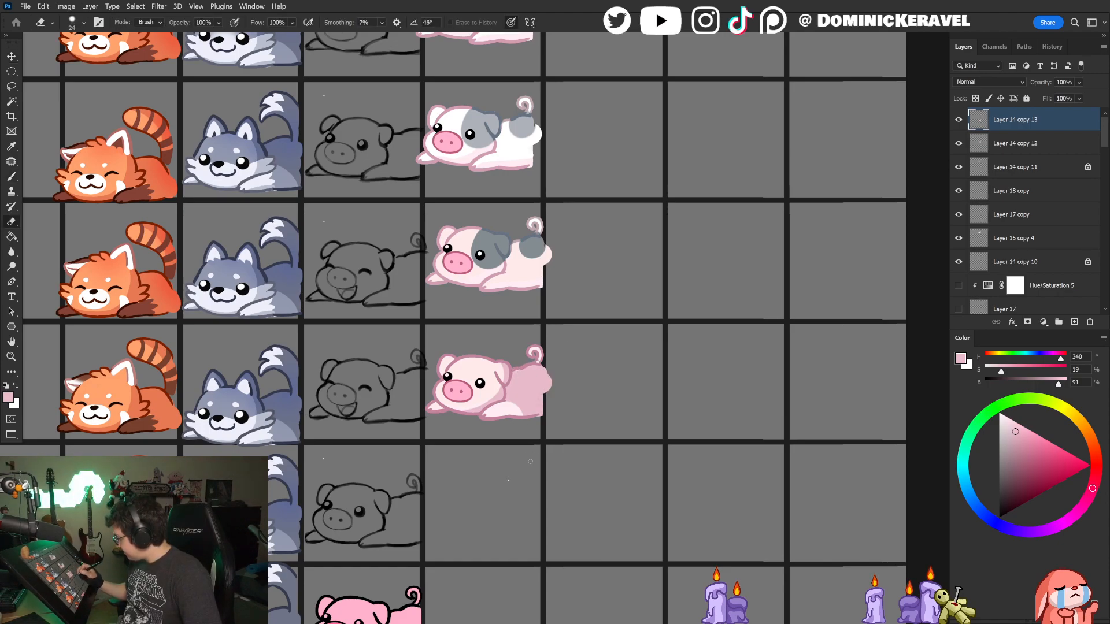
Step: Try to select the stray speck in the empty cell below the fifth-row pig
{"action": "key", "text": "v"}
{"action": "left_click", "coordinate": [513, 485]}
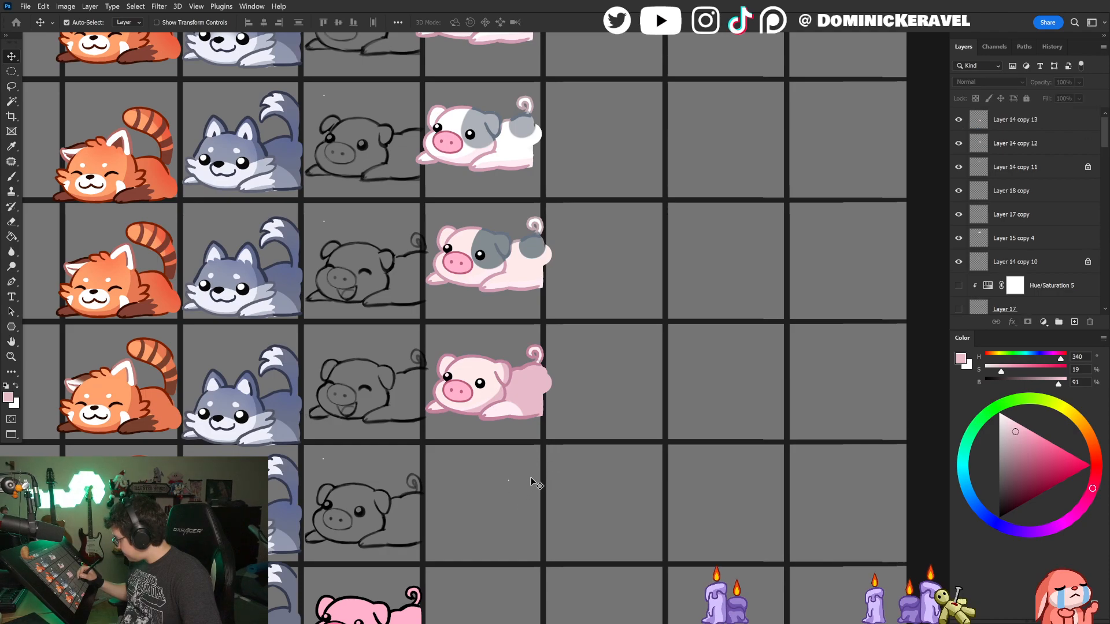
{"action": "scroll", "coordinate": [536, 484], "scroll_direction": "up", "scroll_amount": 5}
{"action": "left_click_drag", "start_coordinate": [585, 369], "coordinate": [688, 307]}
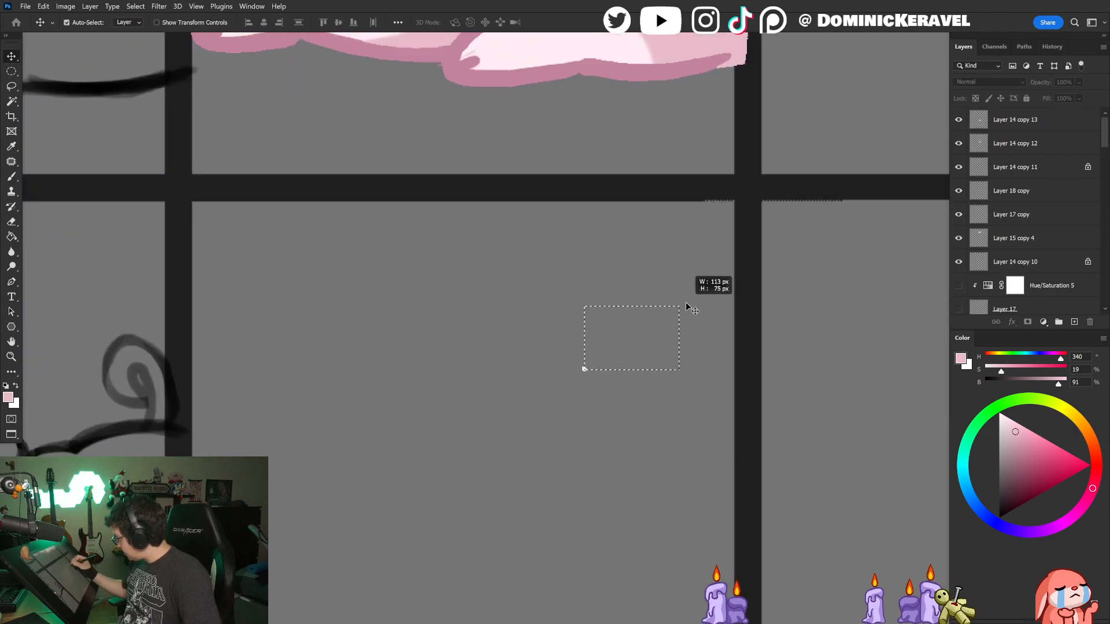
{"action": "left_click_drag", "start_coordinate": [606, 388], "coordinate": [575, 376]}
{"action": "mouse_move", "coordinate": [595, 292]}
{"action": "left_mouse_down"}
{"action": "mouse_move", "coordinate": [624, 287]}
{"action": "mouse_move", "coordinate": [518, 398]}
{"action": "mouse_move", "coordinate": [509, 442]}
{"action": "left_mouse_up"}
Step: Reselect the fifth-row pig's layer, isolate its pale head fill, paint a white highlight on it and clear the selection
{"action": "left_click", "coordinate": [537, 413], "text": "ctrl"}
{"action": "mouse_move", "coordinate": [617, 411]}
{"action": "left_mouse_down"}
{"action": "mouse_move", "coordinate": [538, 355]}
{"action": "mouse_move", "coordinate": [496, 359]}
{"action": "left_mouse_up"}
{"action": "key", "text": "e"}
{"action": "key", "text": "b"}
{"action": "left_click", "coordinate": [416, 357], "text": "alt"}
{"action": "key", "text": "w"}
{"action": "left_click", "coordinate": [381, 358]}
{"action": "key", "text": "b"}
{"action": "mouse_move", "coordinate": [369, 347]}
{"action": "left_mouse_down"}
{"action": "mouse_move", "coordinate": [379, 345]}
{"action": "mouse_move", "coordinate": [365, 339]}
{"action": "left_mouse_up"}
{"action": "key", "text": "ctrl+d"}
{"action": "left_click_drag", "start_coordinate": [456, 335], "coordinate": [490, 379]}
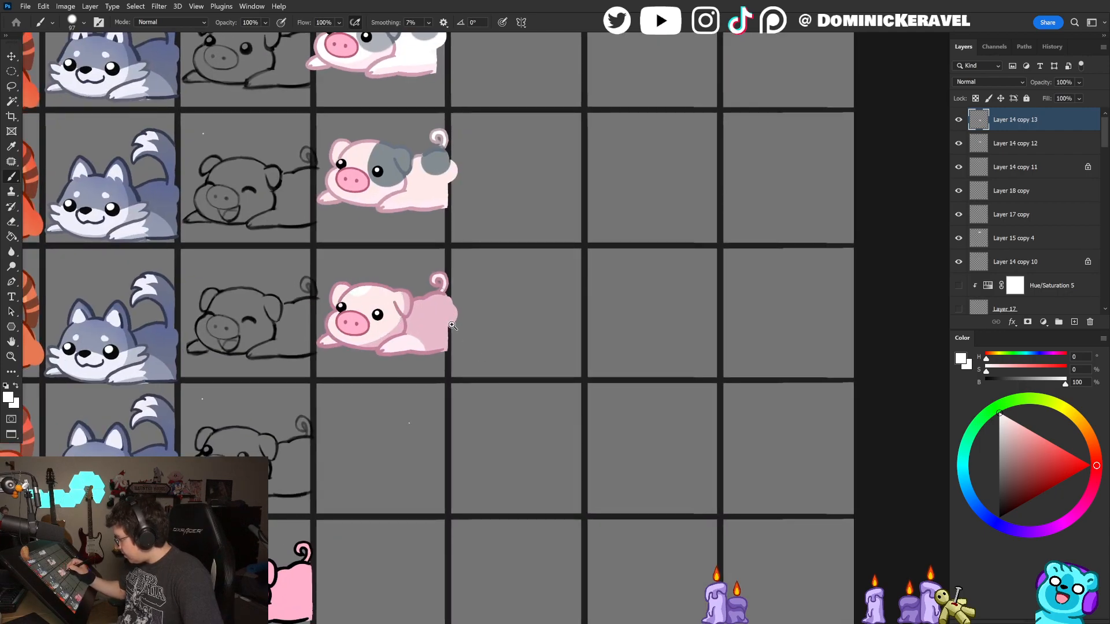
{"action": "left_click_drag", "start_coordinate": [452, 327], "coordinate": [428, 328]}
{"action": "key", "text": "v"}
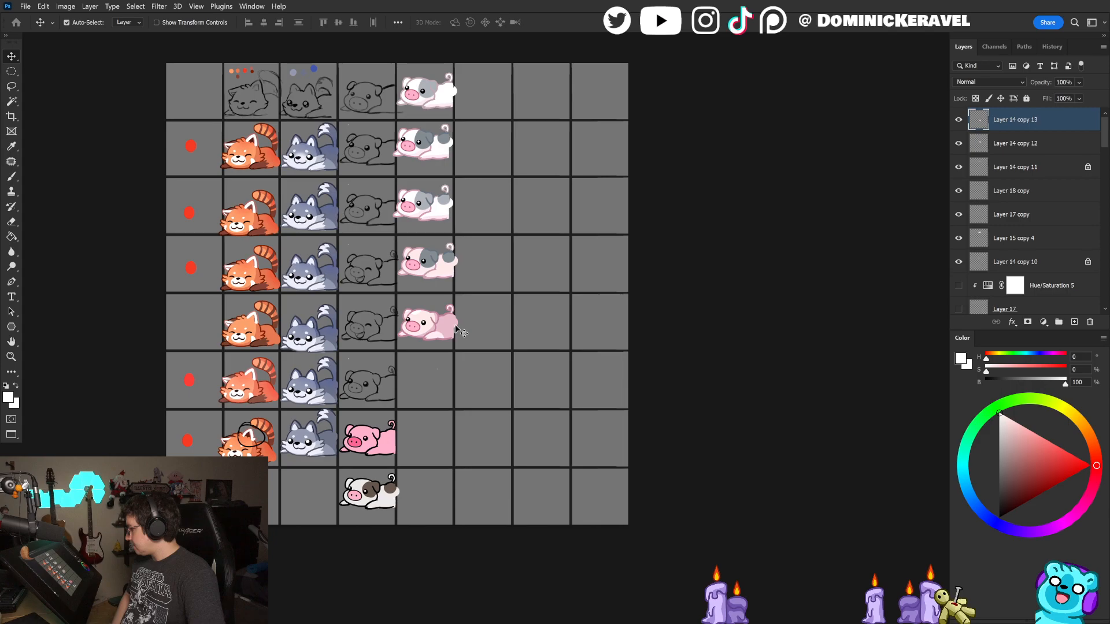
{"action": "key", "text": "ctrl"}
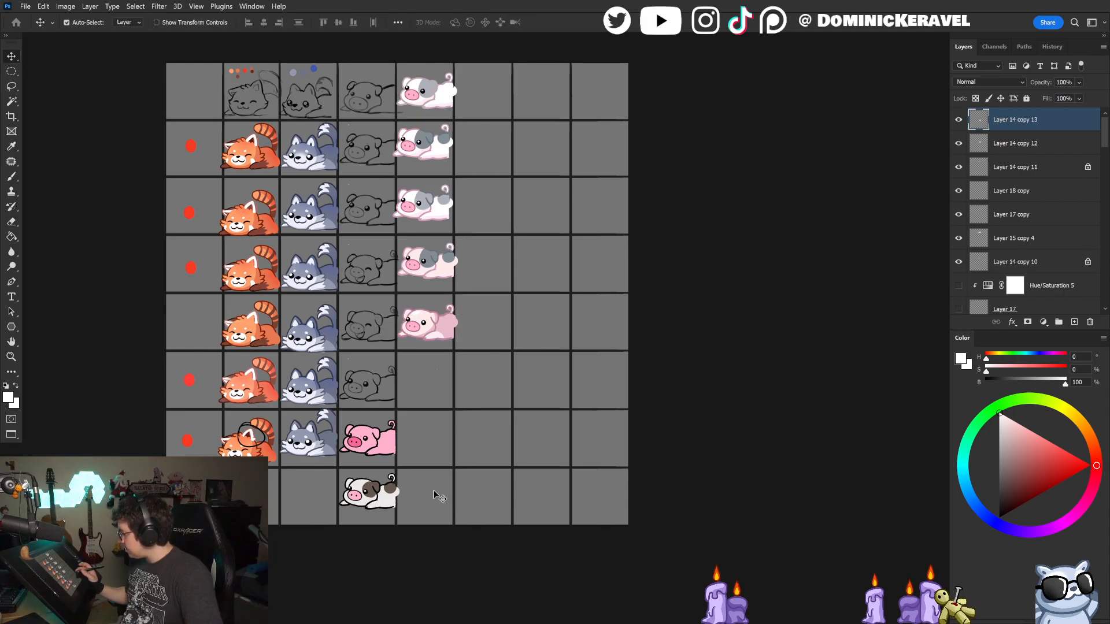
{"action": "left_click_drag", "start_coordinate": [490, 345], "coordinate": [459, 432]}
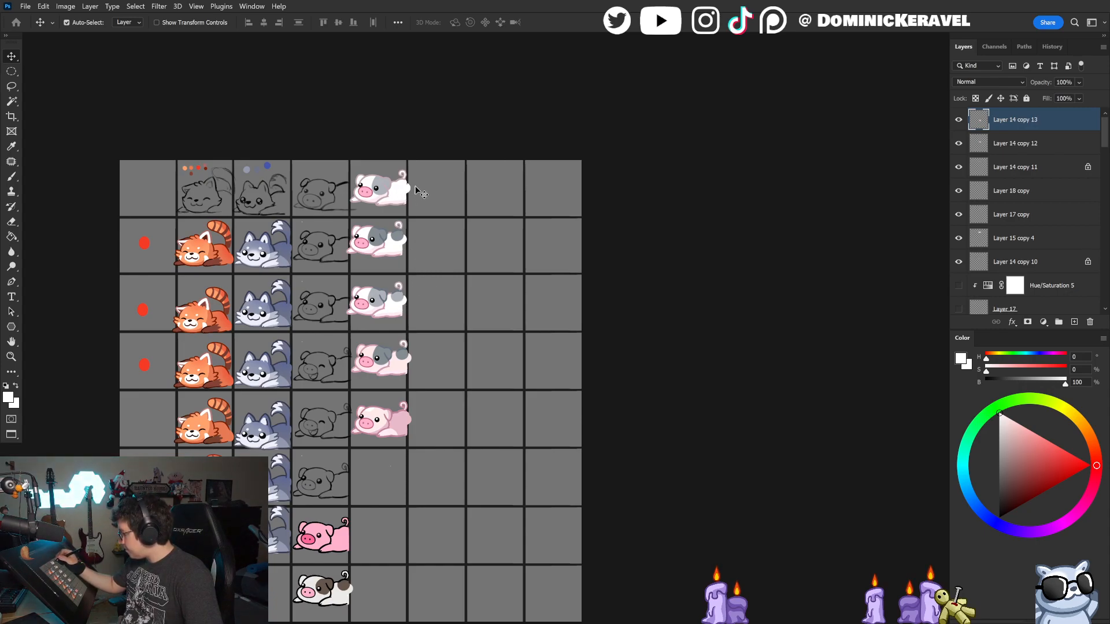
Step: Try deleting the grey-patched white pig in the top row, and undo the deletion
{"action": "left_click_drag", "start_coordinate": [412, 186], "coordinate": [413, 291]}
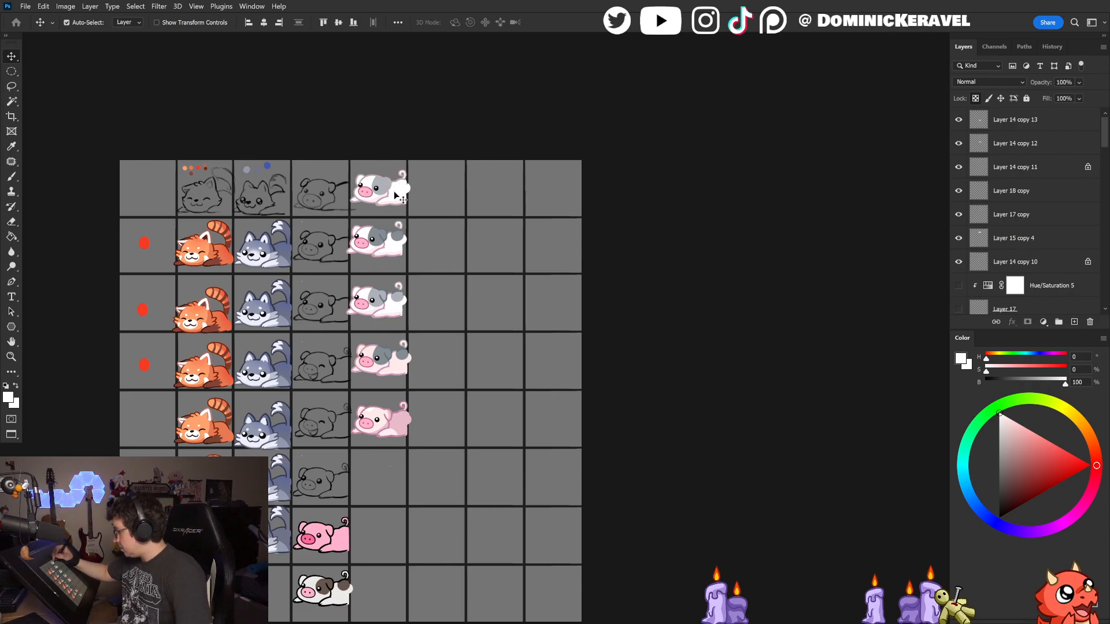
{"action": "left_click_drag", "start_coordinate": [356, 182], "coordinate": [435, 138]}
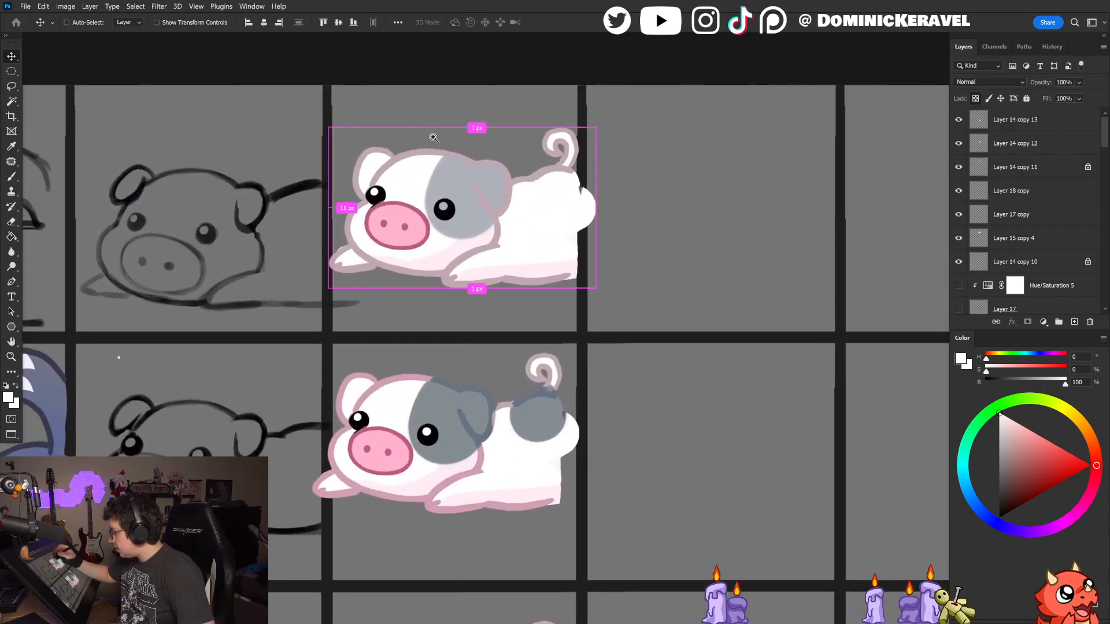
{"action": "left_click_drag", "start_coordinate": [645, 370], "coordinate": [577, 370]}
{"action": "left_click_drag", "start_coordinate": [662, 434], "coordinate": [508, 263]}
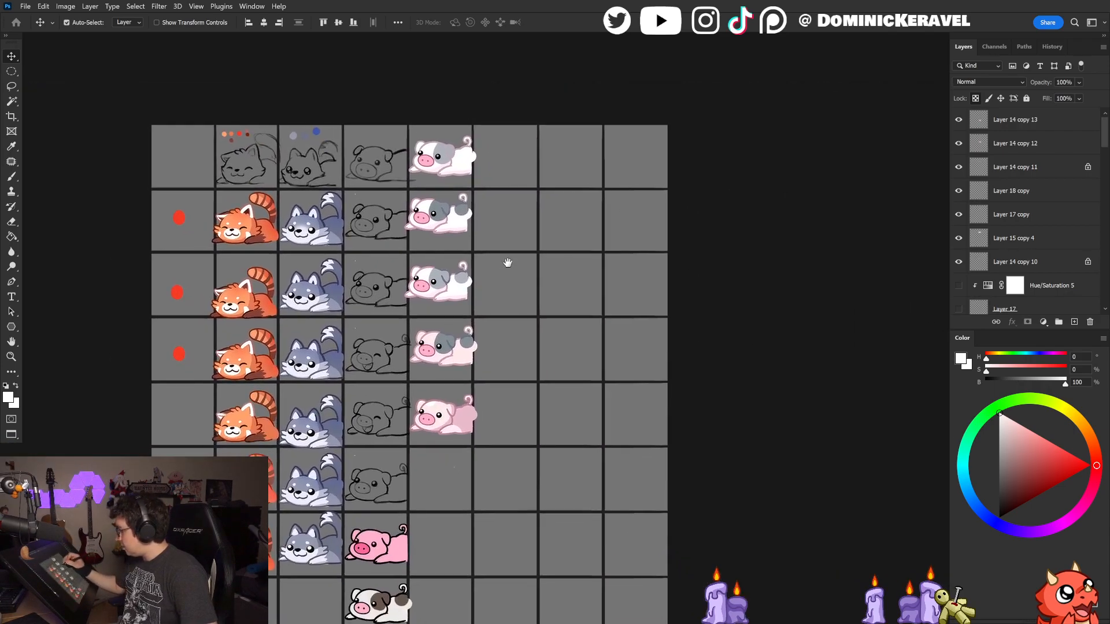
{"action": "mouse_move", "coordinate": [484, 146]}
{"action": "left_mouse_down"}
{"action": "mouse_move", "coordinate": [522, 160]}
{"action": "mouse_move", "coordinate": [493, 165]}
{"action": "left_mouse_up"}
{"action": "key", "text": "e"}
{"action": "key", "text": "v"}
{"action": "left_click", "coordinate": [454, 156]}
{"action": "key", "text": "Delete"}
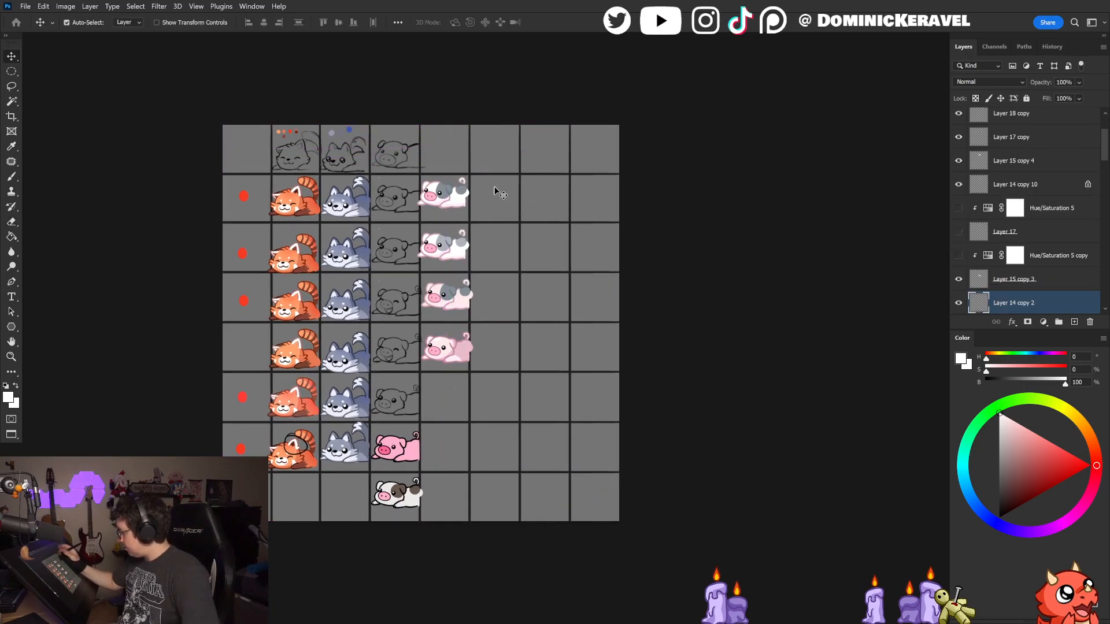
{"action": "key", "text": "ctrl+z"}
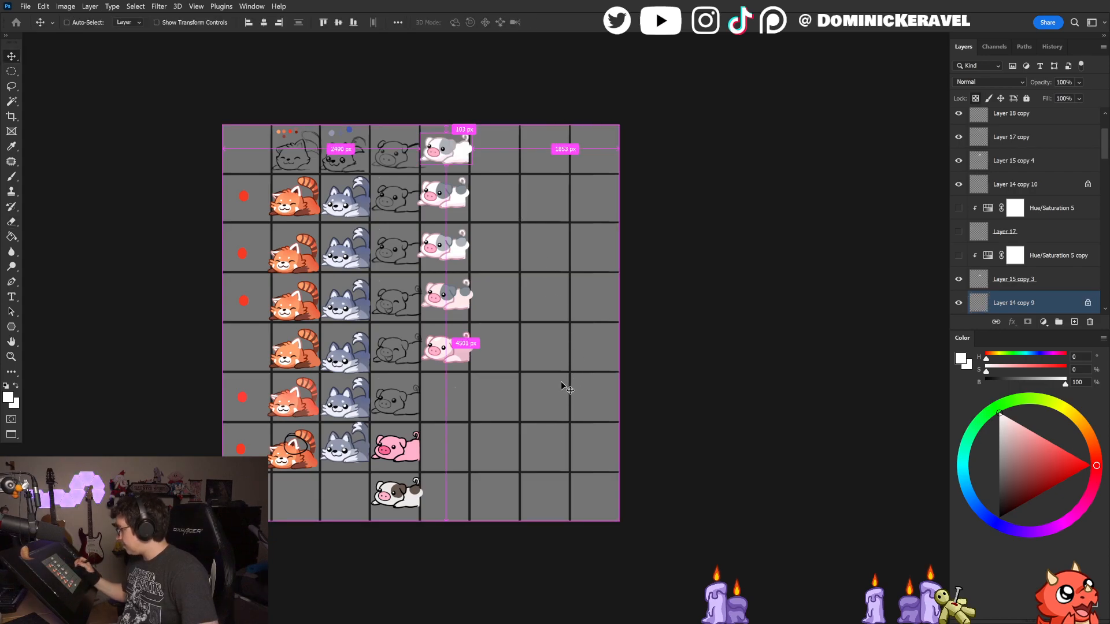
Step: Delete the white pig variant beside the top-row pig sketch
{"action": "key", "text": "e"}
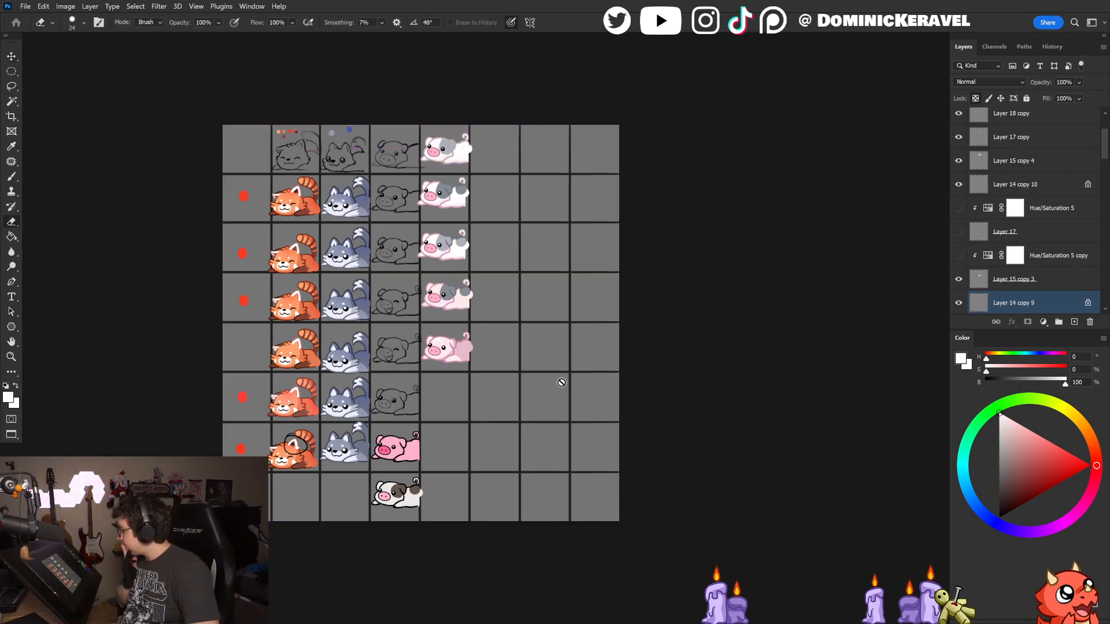
{"action": "key", "text": "v"}
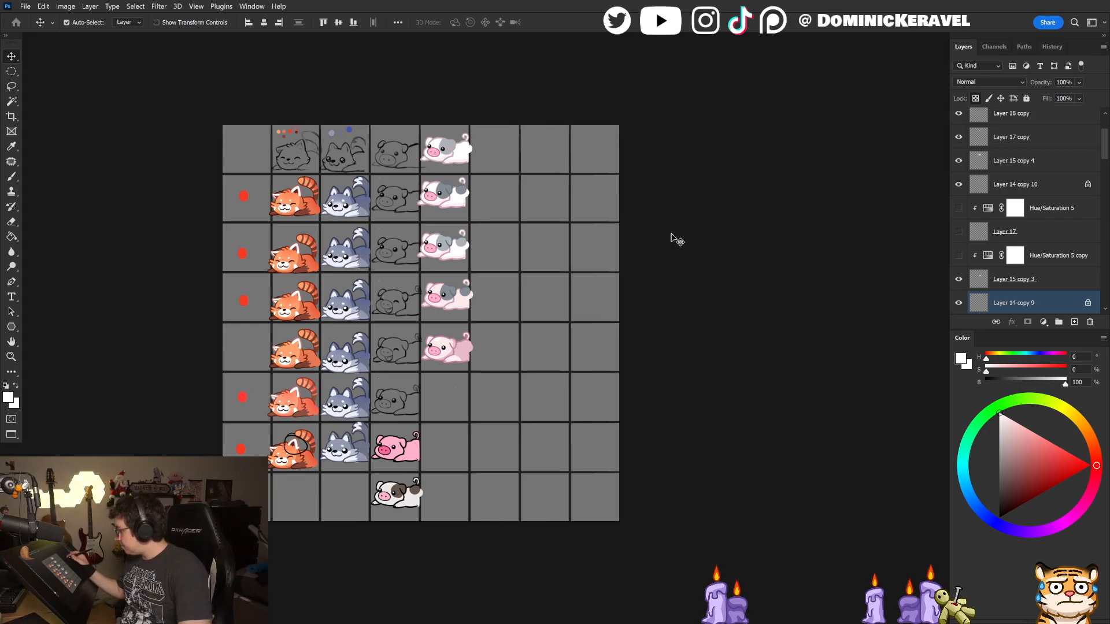
{"action": "key", "text": "e"}
{"action": "key", "text": "v"}
{"action": "left_click_drag", "start_coordinate": [487, 137], "coordinate": [473, 144]}
{"action": "key", "text": "Delete"}
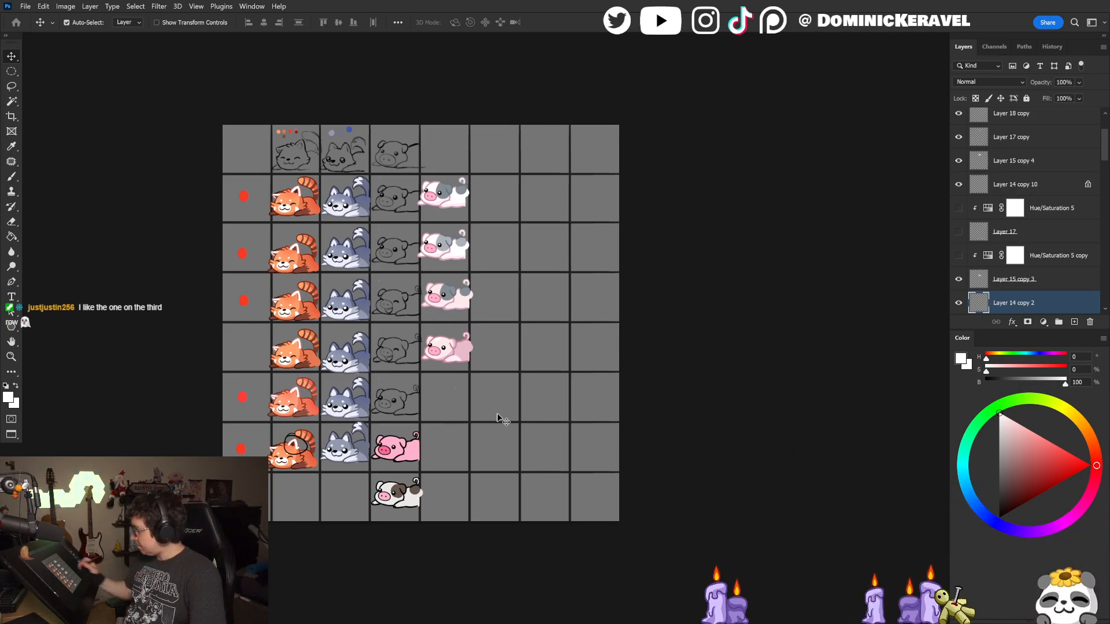
Step: Handwrite the numbers 1 to 4 in pale pink beside the four remaining pig variants, from the second row down
{"action": "key", "text": "b"}
{"action": "left_click", "coordinate": [452, 339], "text": "alt"}
{"action": "mouse_move", "coordinate": [498, 189]}
{"action": "left_mouse_down"}
{"action": "mouse_move", "coordinate": [488, 180]}
{"action": "mouse_move", "coordinate": [489, 195]}
{"action": "left_mouse_up"}
{"action": "mouse_move", "coordinate": [492, 244]}
{"action": "left_mouse_down"}
{"action": "mouse_move", "coordinate": [500, 255]}
{"action": "mouse_move", "coordinate": [488, 303]}
{"action": "left_mouse_up"}
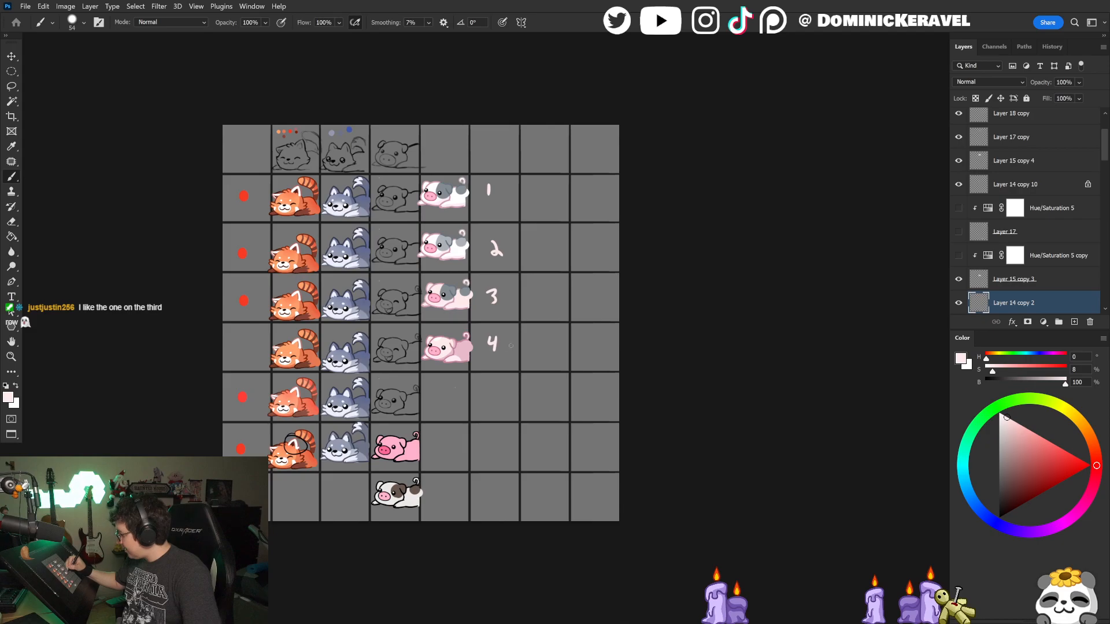
{"action": "left_click_drag", "start_coordinate": [564, 278], "coordinate": [581, 289]}
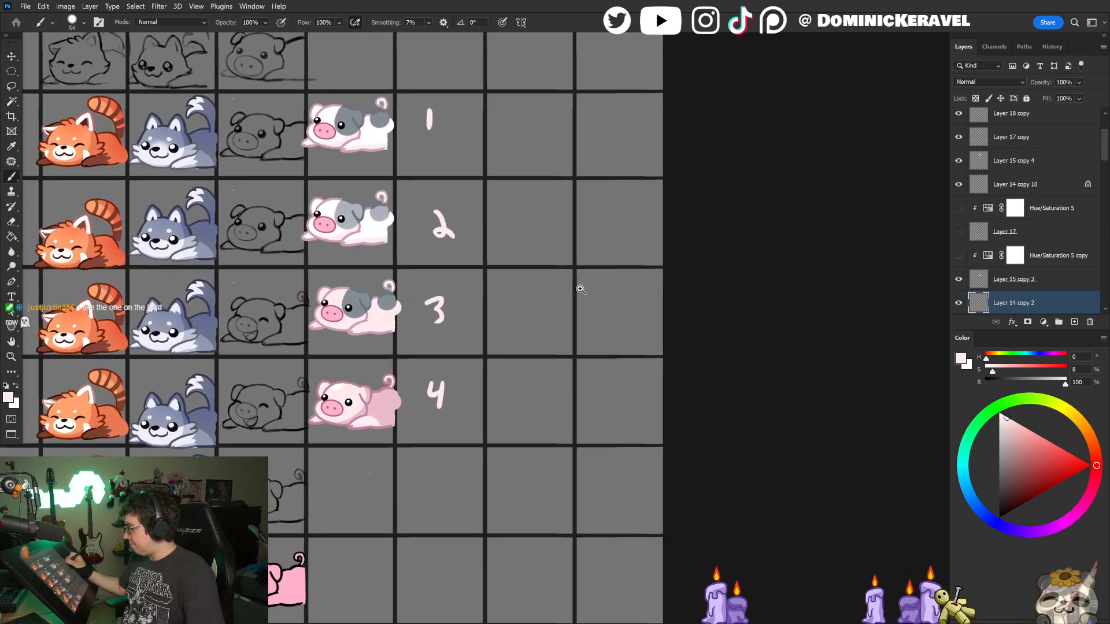
{"action": "key", "text": "e"}
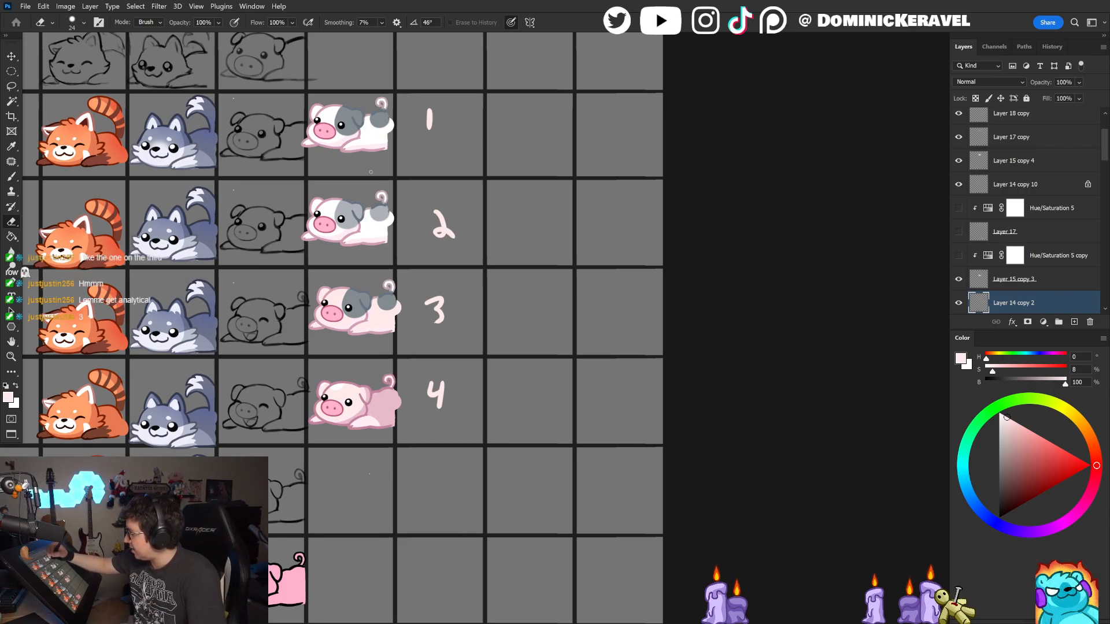
{"action": "key", "text": "v"}
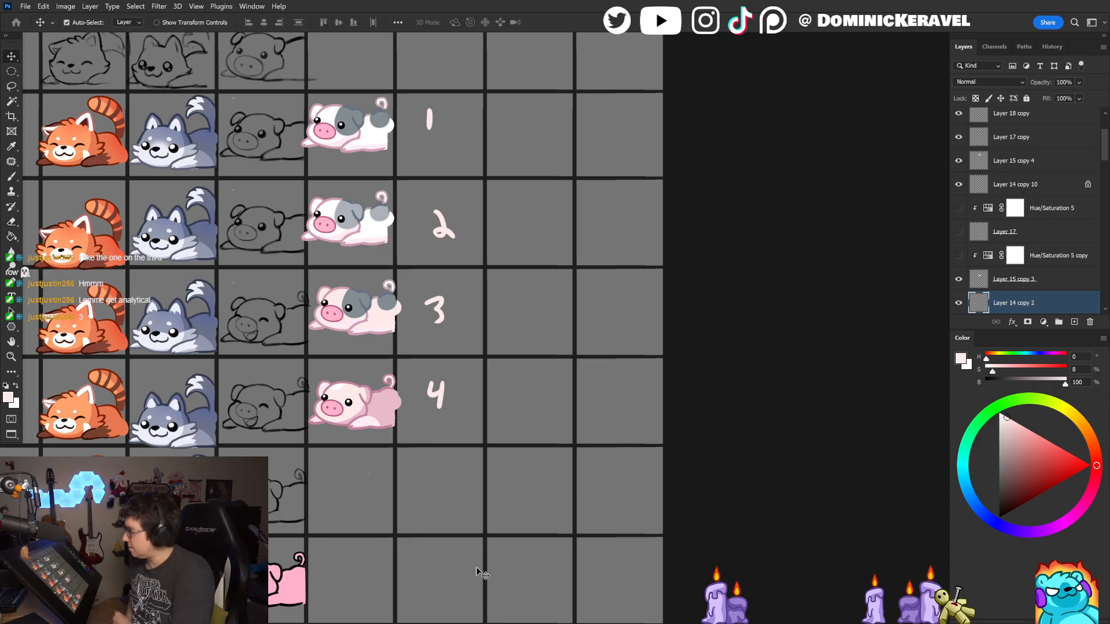
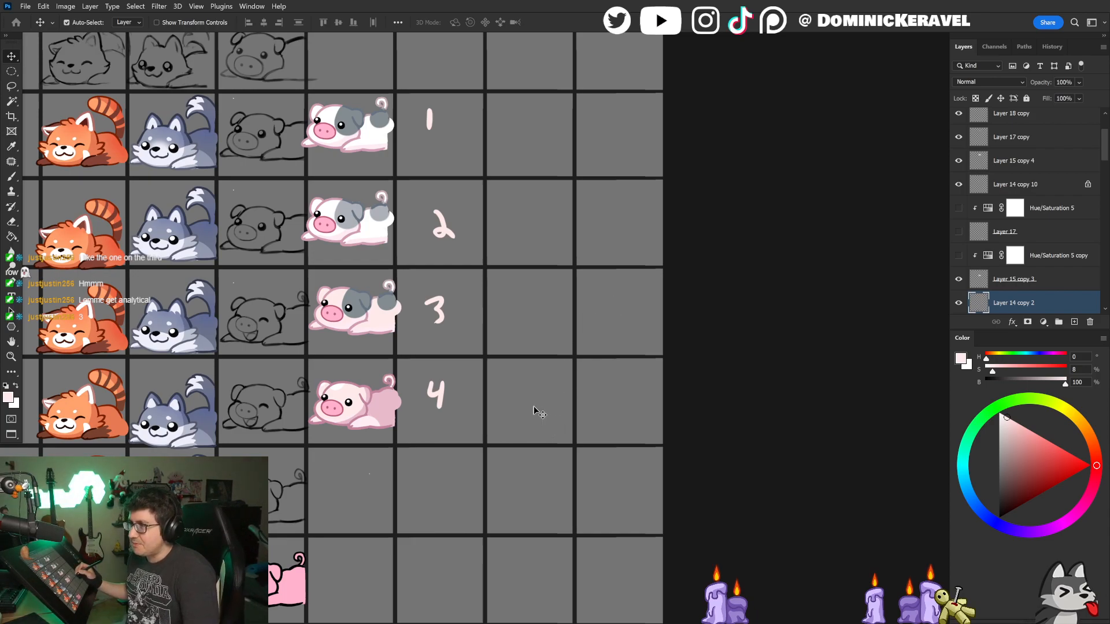
{"action": "left_click", "coordinate": [469, 322]}
{"action": "left_click_drag", "start_coordinate": [478, 321], "coordinate": [456, 370]}
{"action": "left_click", "coordinate": [363, 270], "text": "ctrl"}
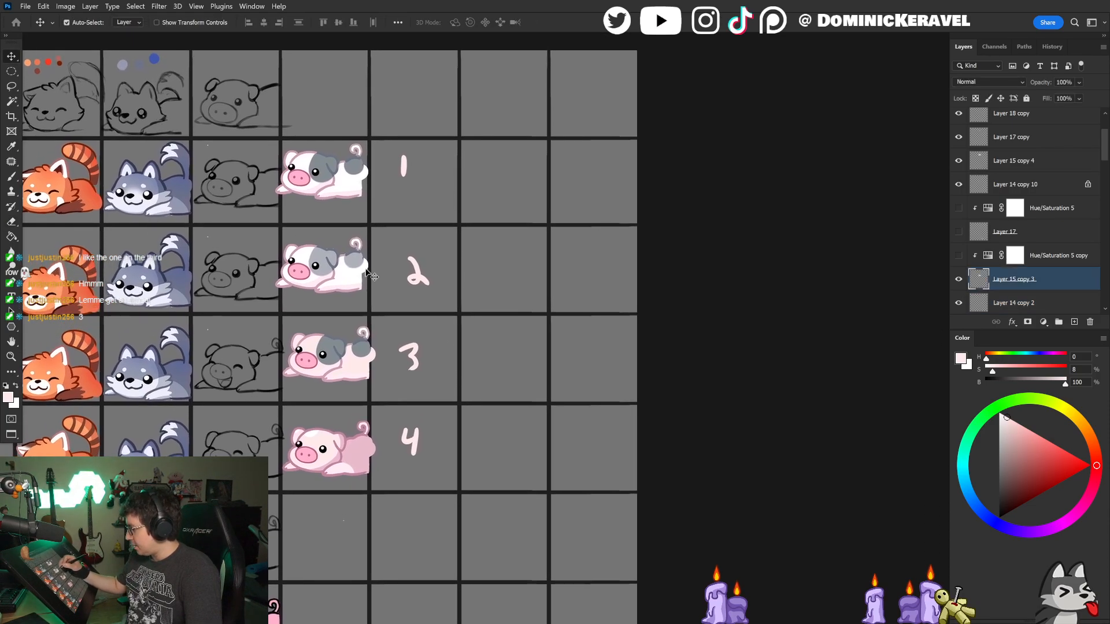
{"action": "left_click_drag", "start_coordinate": [371, 144], "coordinate": [348, 200]}
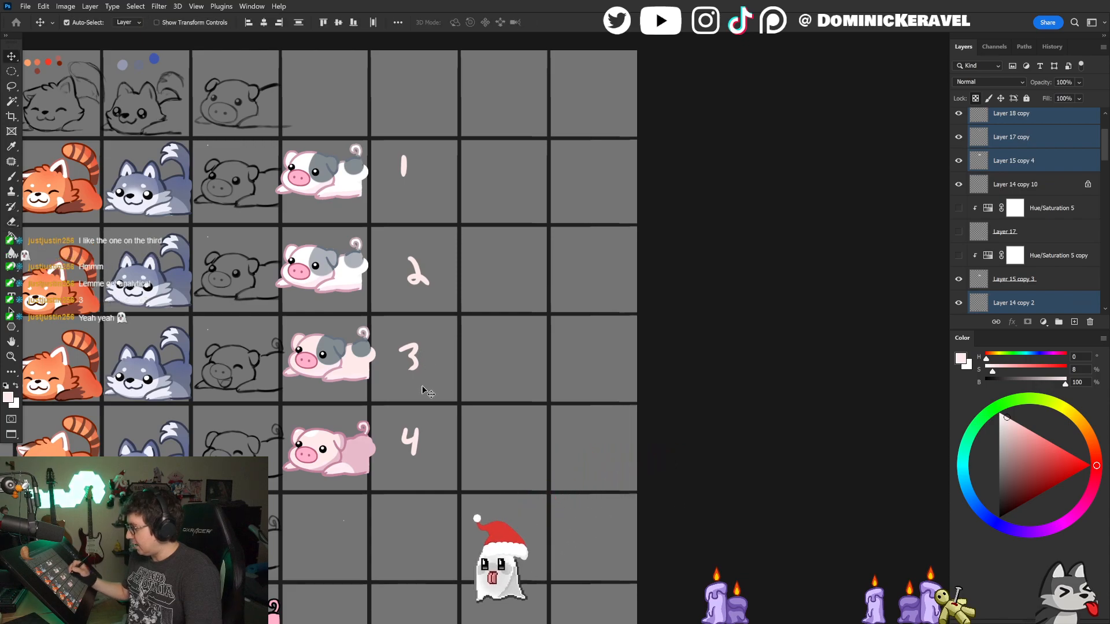
{"action": "left_click_drag", "start_coordinate": [381, 403], "coordinate": [402, 267]}
{"action": "left_click", "coordinate": [378, 323]}
{"action": "left_click_drag", "start_coordinate": [378, 321], "coordinate": [391, 328]}
{"action": "key", "text": "ctrl+z"}
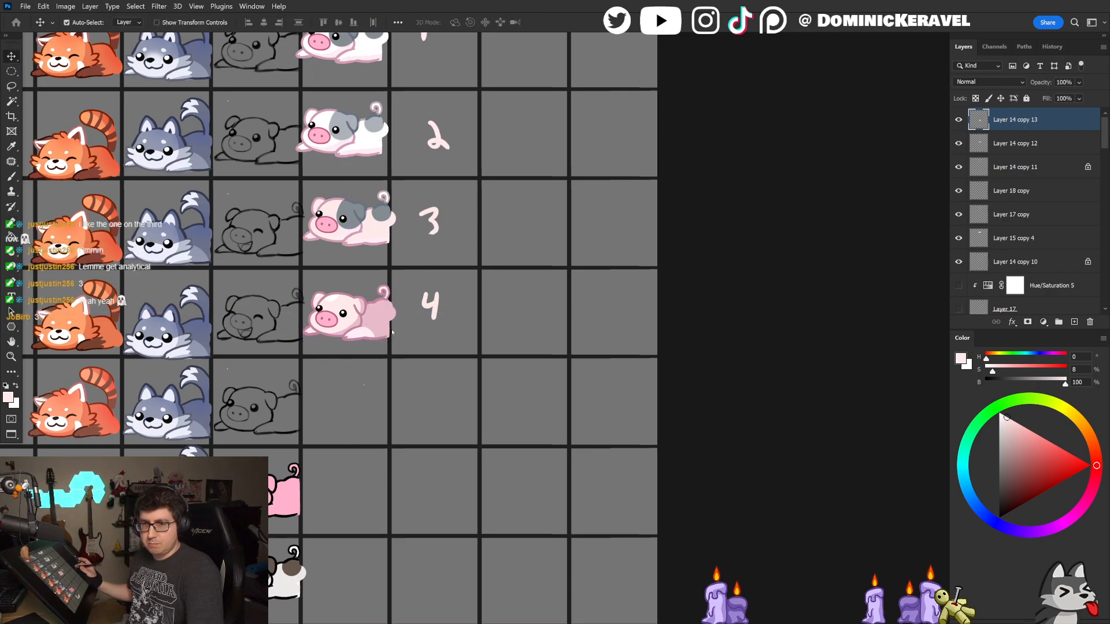
{"action": "left_click_drag", "start_coordinate": [502, 324], "coordinate": [497, 465]}
{"action": "left_click_drag", "start_coordinate": [385, 359], "coordinate": [406, 386]}
{"action": "key", "text": "ctrl+z"}
{"action": "key", "text": "b"}
{"action": "key", "text": "v"}
{"action": "key", "text": "ctrl+z"}
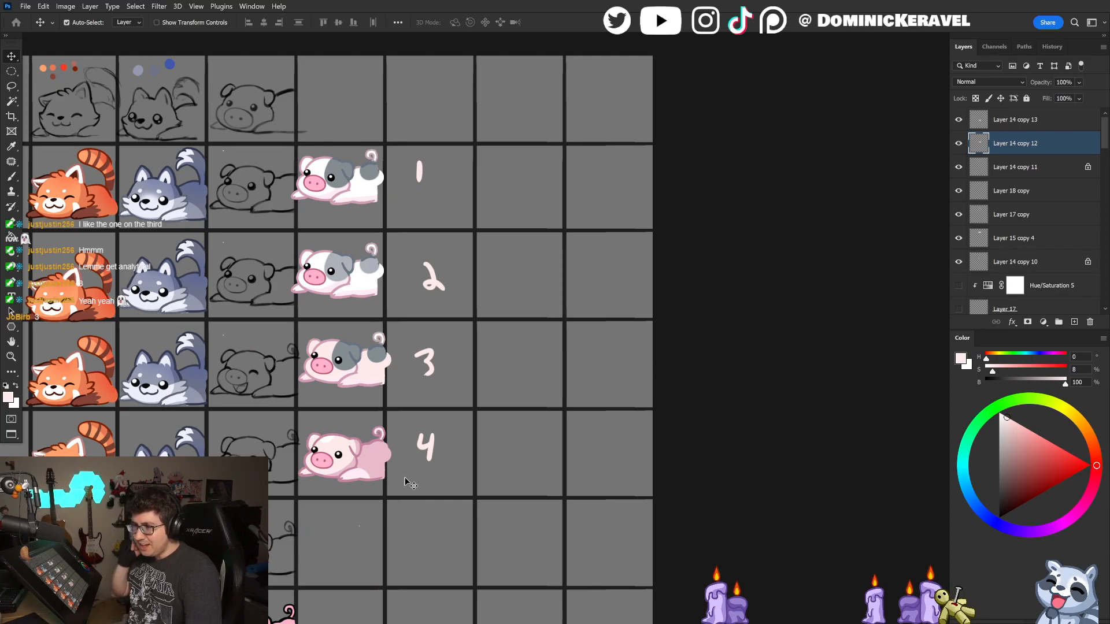
{"action": "key", "text": "b"}
{"action": "key", "text": "v"}
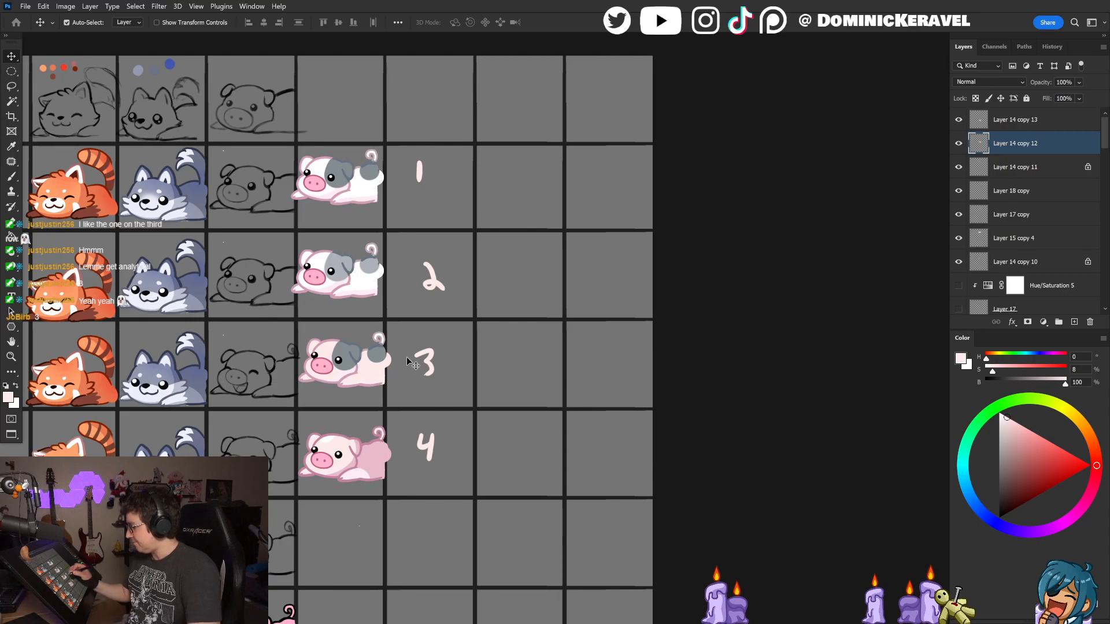
Step: Duplicate the pale pink, grey-patched pig numbered 3 into the empty sixth-row cell of the same column
{"action": "left_click", "coordinate": [502, 374]}
{"action": "left_click_drag", "start_coordinate": [503, 374], "coordinate": [484, 375]}
{"action": "left_click_drag", "start_coordinate": [412, 371], "coordinate": [413, 487]}
{"action": "left_click_drag", "start_coordinate": [465, 378], "coordinate": [442, 362]}
{"action": "key", "text": "ctrl+z"}
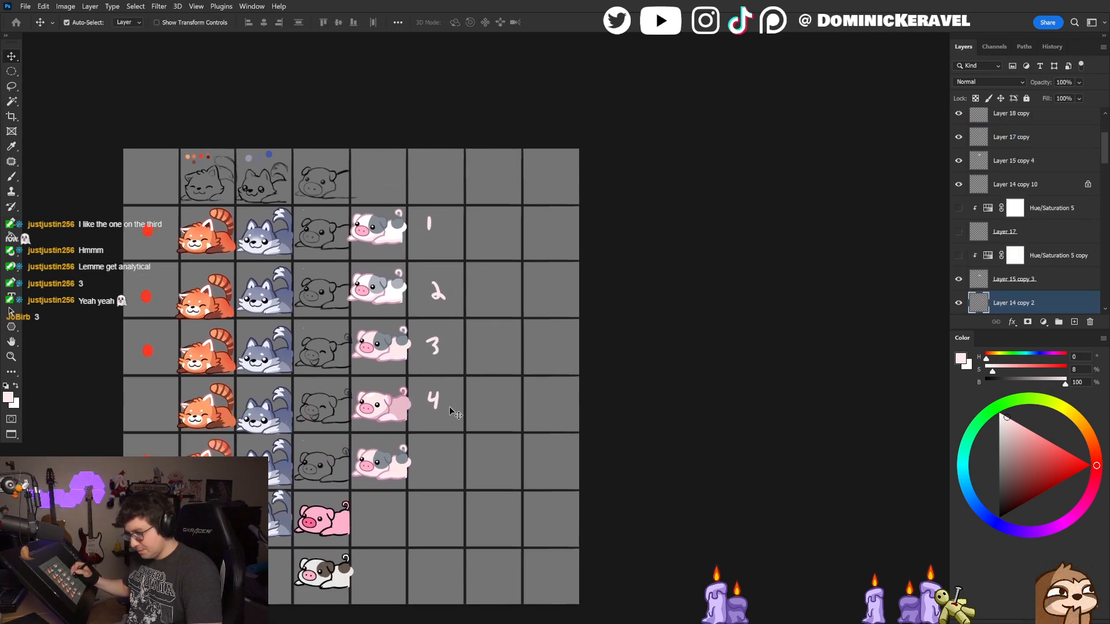
Step: Lasso the handwritten numbers 1 to 4, delete them and clear the selection
{"action": "key", "text": "l"}
{"action": "mouse_move", "coordinate": [458, 398]}
{"action": "left_mouse_down"}
{"action": "mouse_move", "coordinate": [421, 221]}
{"action": "mouse_move", "coordinate": [403, 351]}
{"action": "mouse_move", "coordinate": [421, 416]}
{"action": "mouse_move", "coordinate": [457, 419]}
{"action": "left_mouse_up"}
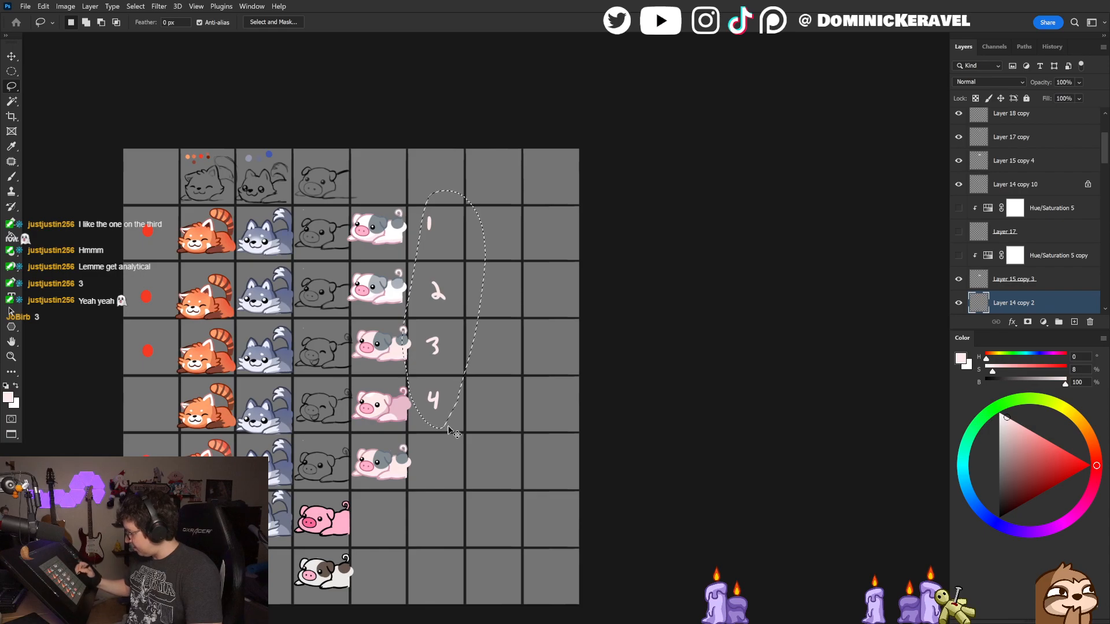
{"action": "key", "text": "Delete"}
{"action": "key", "text": "ctrl+d"}
{"action": "key", "text": "v"}
Step: Lock the sixth-row pig layer's transparent pixels and fill the grey-patch outlines with a darker blue-grey (H 214, S 32, B 44)
{"action": "left_click", "coordinate": [405, 467]}
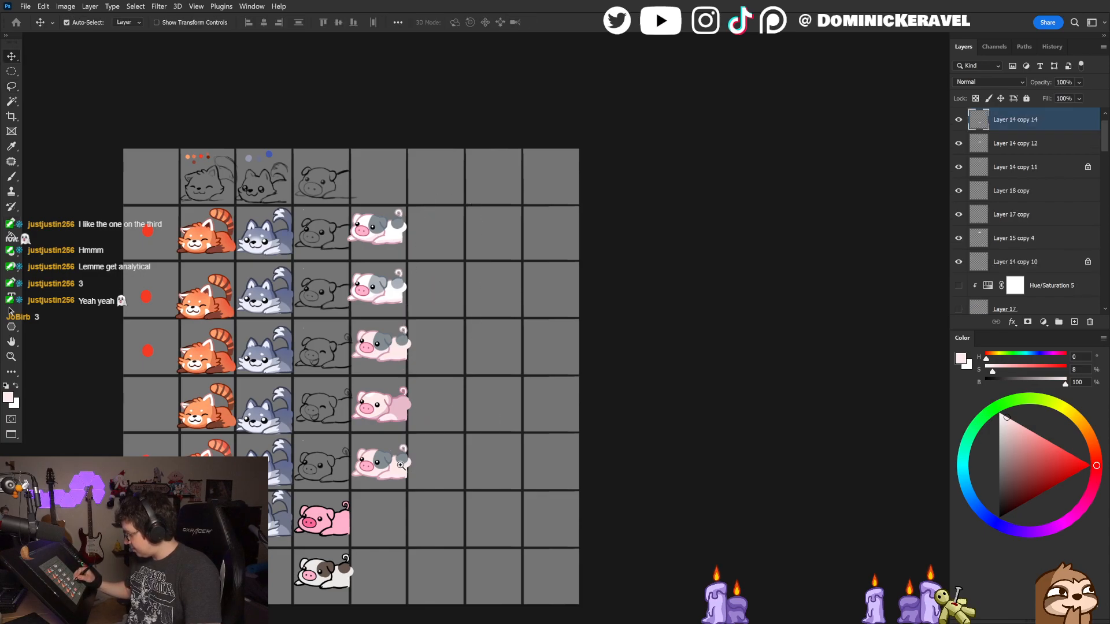
{"action": "scroll", "coordinate": [399, 462], "scroll_direction": "up", "scroll_amount": 5}
{"action": "key", "text": "e"}
{"action": "mouse_move", "coordinate": [407, 481]}
{"action": "left_mouse_down"}
{"action": "mouse_move", "coordinate": [437, 405]}
{"action": "mouse_move", "coordinate": [433, 376]}
{"action": "mouse_move", "coordinate": [434, 408]}
{"action": "left_mouse_up"}
{"action": "key", "text": "v"}
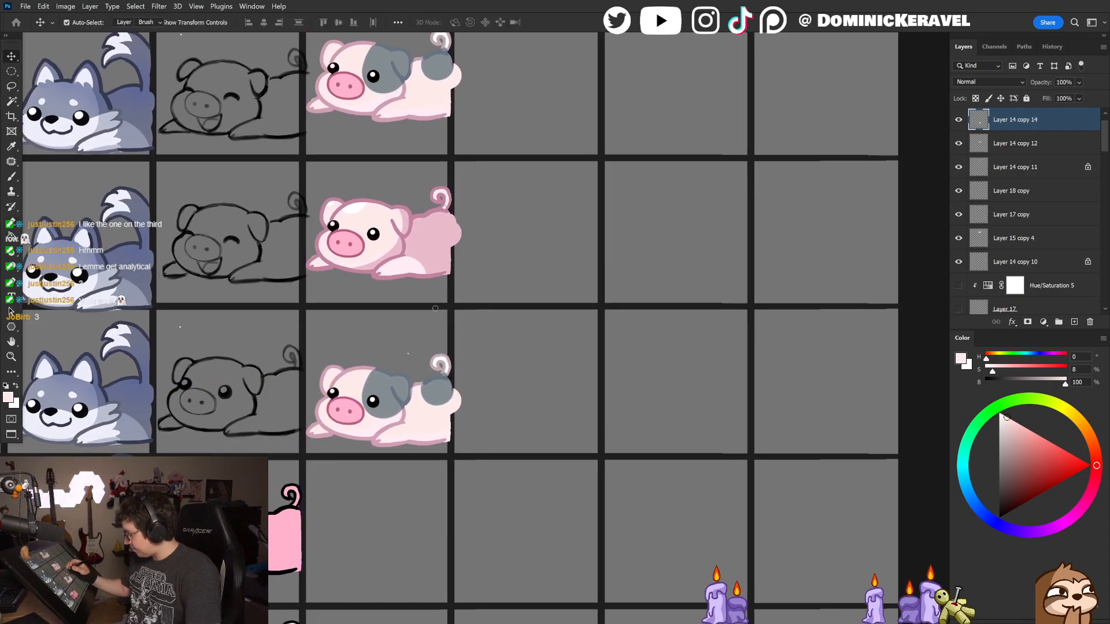
{"action": "key", "text": "b"}
{"action": "left_click", "coordinate": [404, 381], "text": "alt"}
{"action": "left_click", "coordinate": [413, 387], "text": "ctrl"}
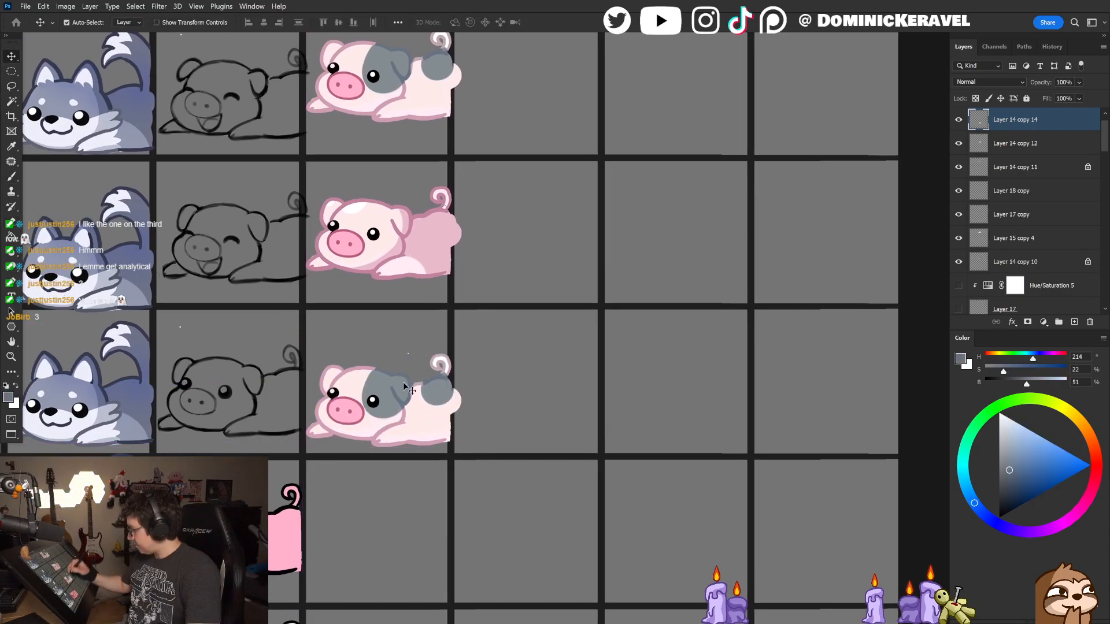
{"action": "left_click", "coordinate": [404, 374], "text": "alt"}
{"action": "left_click_drag", "start_coordinate": [406, 370], "coordinate": [404, 370]}
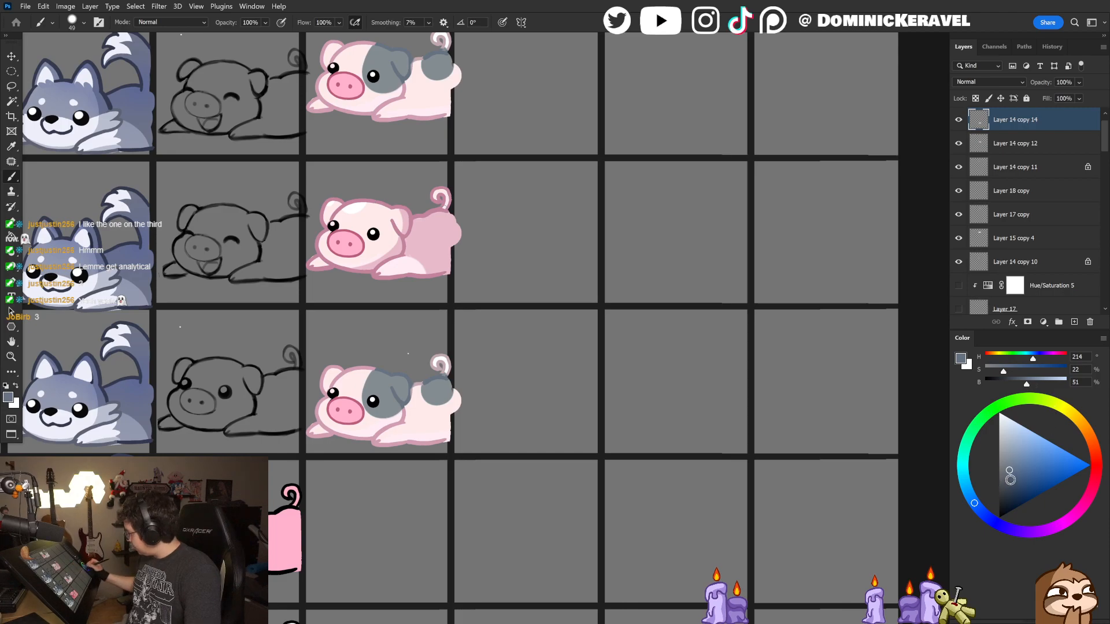
{"action": "left_click", "coordinate": [1012, 480]}
{"action": "left_click", "coordinate": [976, 99]}
{"action": "key", "text": "g"}
{"action": "left_click", "coordinate": [437, 394]}
{"action": "scroll", "coordinate": [456, 386], "scroll_direction": "down", "scroll_amount": 5}
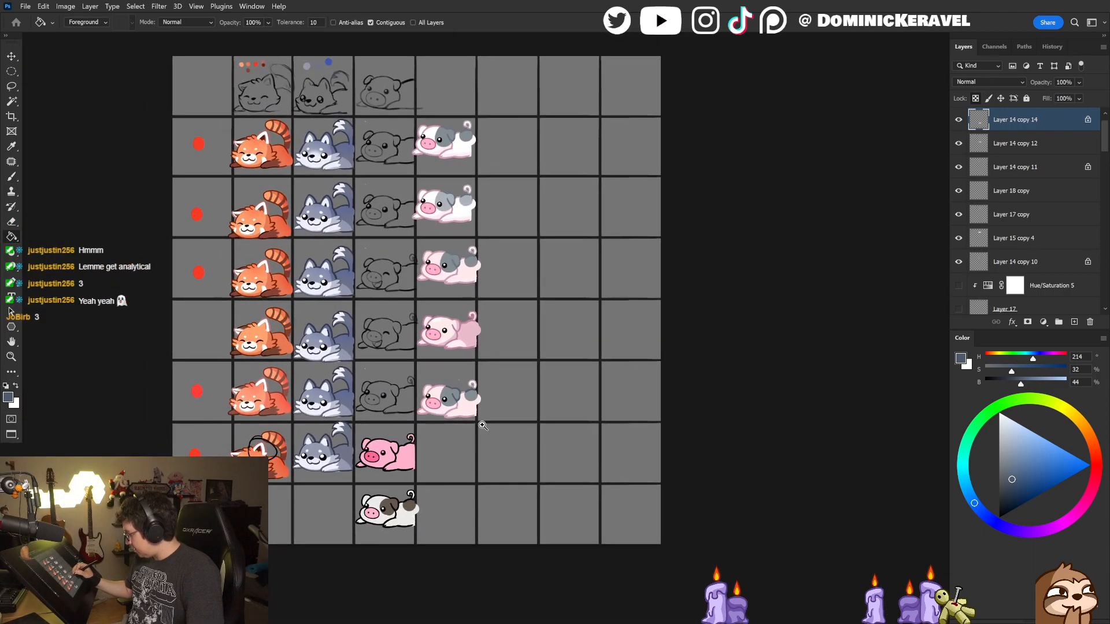
Step: Sample the fifth-row pig's pink shading and isolate the pale head and body fills of the sixth-row pig
{"action": "left_click_drag", "start_coordinate": [479, 405], "coordinate": [506, 408]}
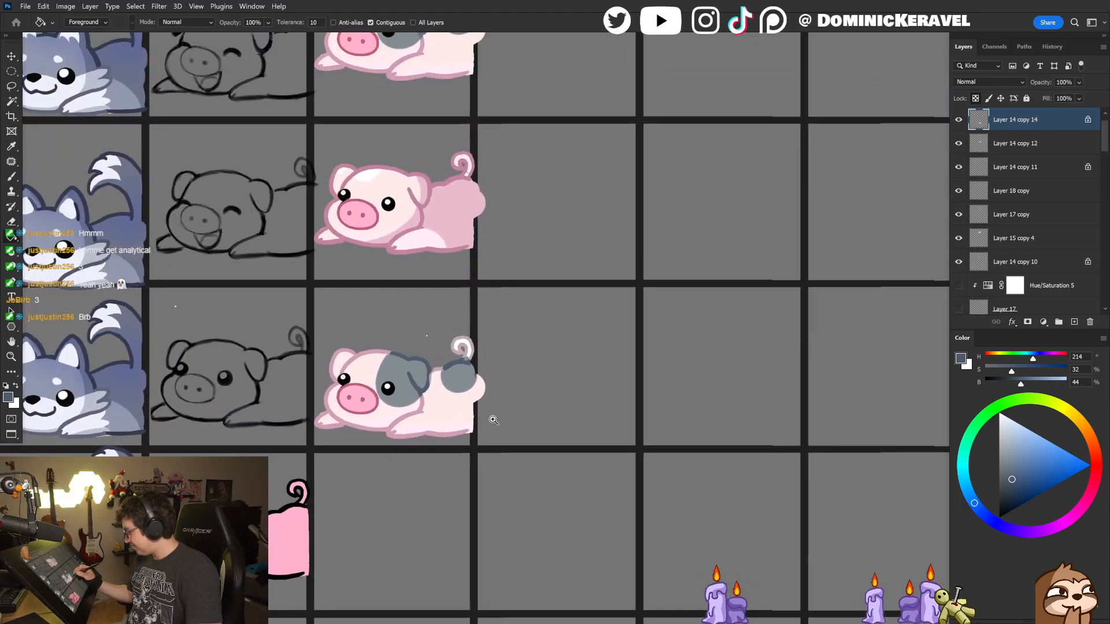
{"action": "key", "text": "b"}
{"action": "left_click", "coordinate": [387, 414], "text": "alt"}
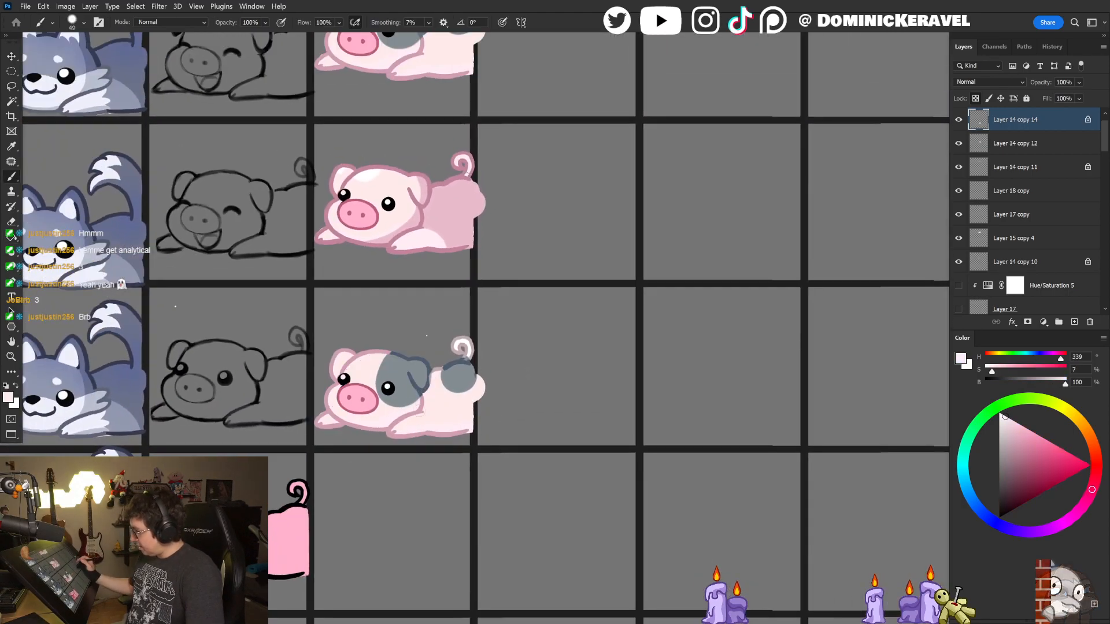
{"action": "left_click", "coordinate": [456, 407], "text": "alt"}
{"action": "left_click", "coordinate": [421, 215], "text": "alt"}
{"action": "key", "text": "w"}
{"action": "left_click", "coordinate": [387, 416]}
{"action": "left_click", "coordinate": [425, 420], "text": "shift"}
Step: Brighten the brush colour to pink (H 340, S 19, B 98) and shade the underside of the sixth-row pig's head
{"action": "key", "text": "b"}
{"action": "key", "text": "bracketright"}
{"action": "key", "text": "bracketright"}
{"action": "key", "text": "bracketright"}
{"action": "key", "text": "bracketright"}
{"action": "key", "text": "bracketright"}
{"action": "key", "text": "bracketright"}
{"action": "key", "text": "bracketright"}
{"action": "mouse_move", "coordinate": [375, 426]}
{"action": "left_mouse_down"}
{"action": "mouse_move", "coordinate": [414, 438]}
{"action": "mouse_move", "coordinate": [392, 431]}
{"action": "left_mouse_up"}
{"action": "key", "text": "ctrl+z"}
{"action": "left_click_drag", "start_coordinate": [1058, 384], "coordinate": [1063, 383]}
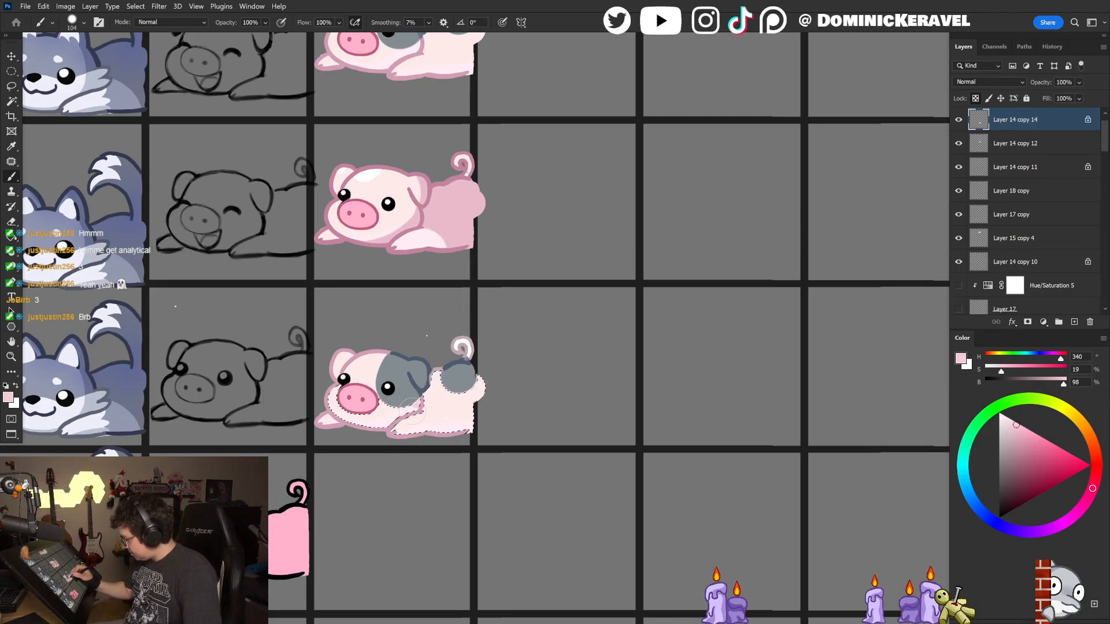
{"action": "left_click_drag", "start_coordinate": [372, 408], "coordinate": [364, 408]}
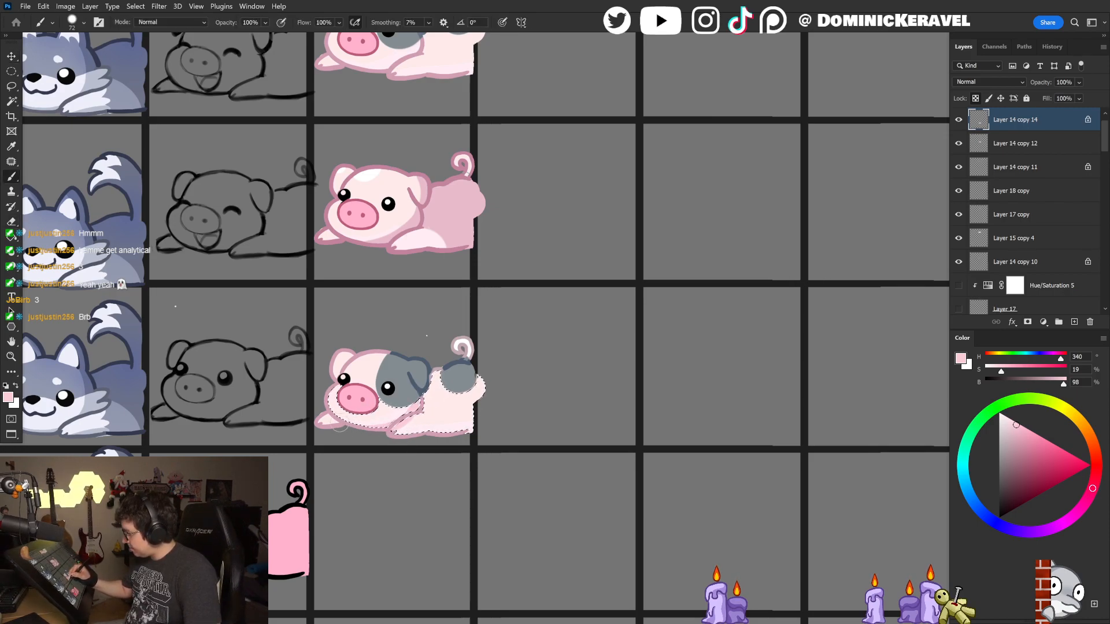
{"action": "key", "text": "ctrl+z"}
{"action": "key", "text": "ctrl+shift+z"}
Step: Enlarge the brush to 127 px and paint pink shading along the sixth-row pig's rump and belly
{"action": "key", "text": "bracketright"}
{"action": "key", "text": "bracketright"}
{"action": "key", "text": "bracketright"}
{"action": "key", "text": "bracketright"}
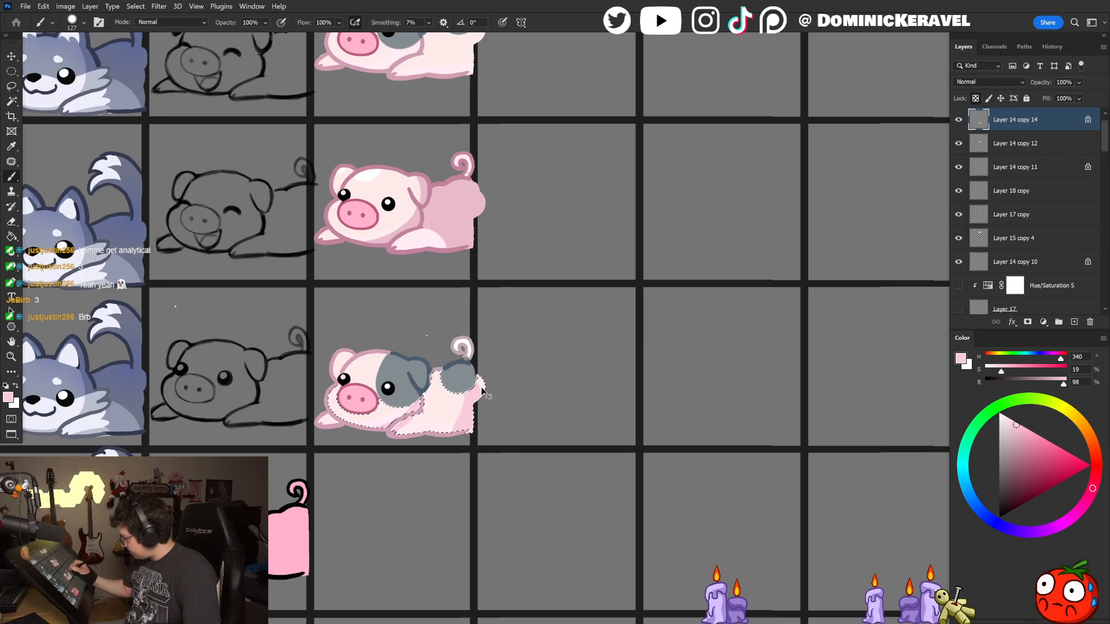
{"action": "mouse_move", "coordinate": [473, 394]}
{"action": "left_mouse_down"}
{"action": "mouse_move", "coordinate": [422, 459]}
{"action": "mouse_move", "coordinate": [481, 384]}
{"action": "mouse_move", "coordinate": [479, 410]}
{"action": "mouse_move", "coordinate": [472, 383]}
{"action": "mouse_move", "coordinate": [412, 389]}
{"action": "mouse_move", "coordinate": [476, 373]}
{"action": "mouse_move", "coordinate": [421, 393]}
{"action": "left_mouse_up"}
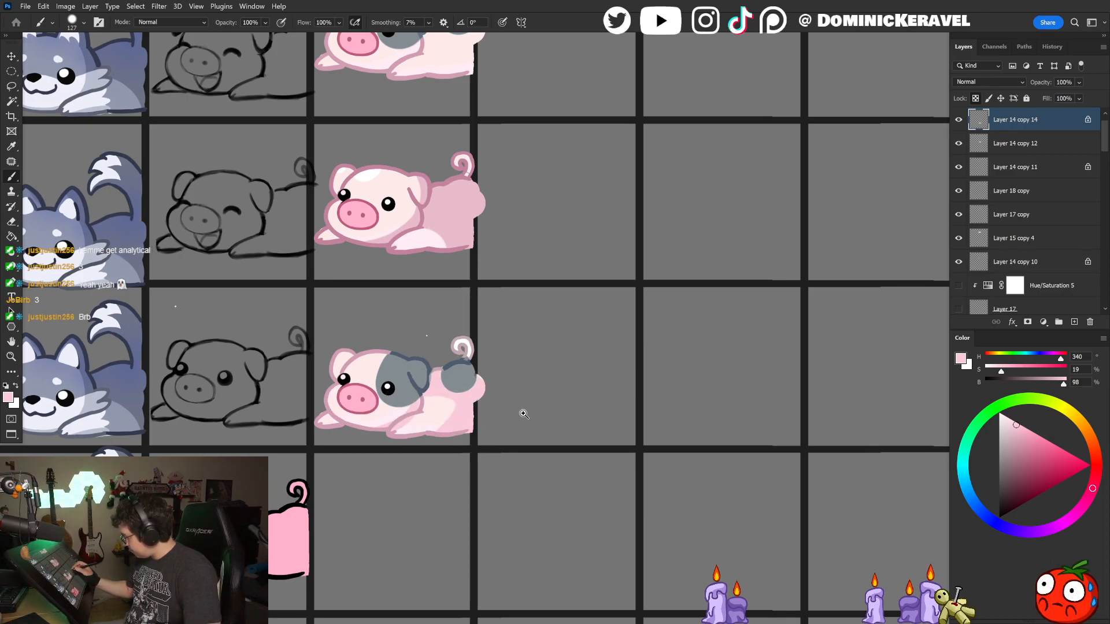
{"action": "scroll", "coordinate": [525, 409], "scroll_direction": "down", "scroll_amount": 3}
{"action": "scroll", "coordinate": [513, 426], "scroll_direction": "up", "scroll_amount": 2}
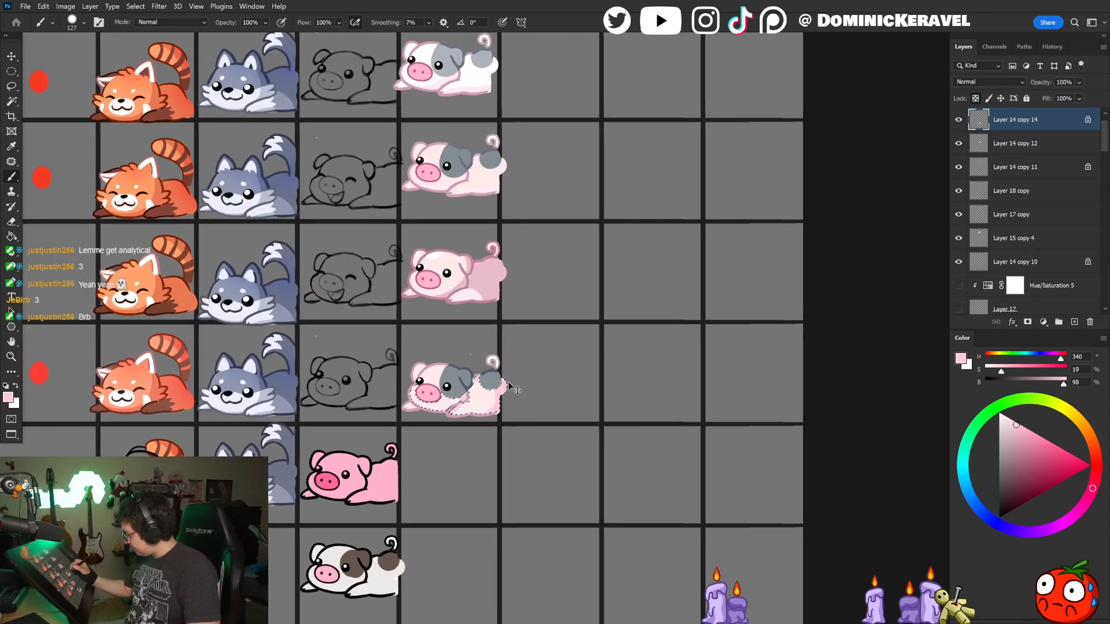
Step: Erase the sixth-row pig's rump overhang beyond the cell edge with a 42 px eraser, with transparent pixels unlocked
{"action": "mouse_move", "coordinate": [498, 397]}
{"action": "left_mouse_down"}
{"action": "mouse_move", "coordinate": [463, 417]}
{"action": "mouse_move", "coordinate": [519, 391]}
{"action": "left_mouse_up"}
{"action": "left_click", "coordinate": [474, 404], "text": "alt"}
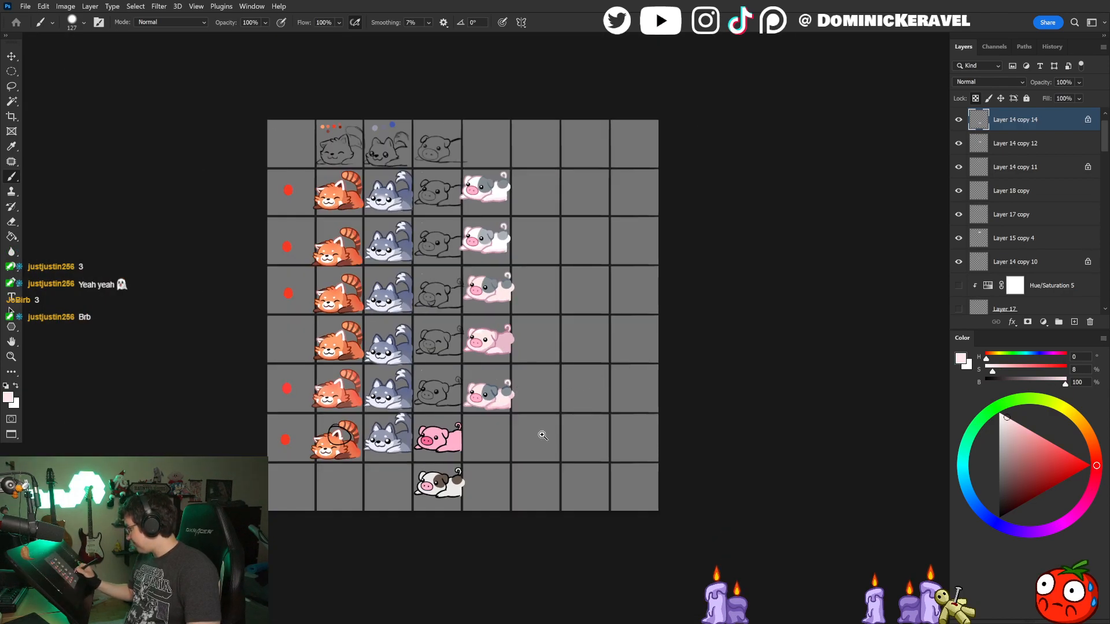
{"action": "left_click_drag", "start_coordinate": [539, 434], "coordinate": [550, 435]}
{"action": "key", "text": "e"}
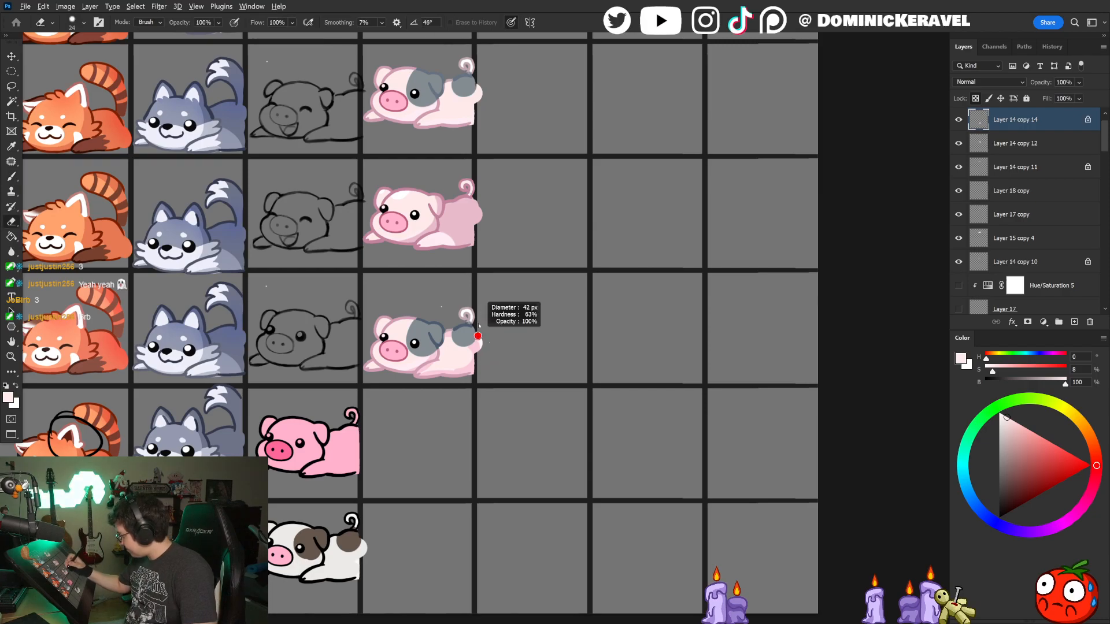
{"action": "key", "text": "v"}
{"action": "key", "text": "e"}
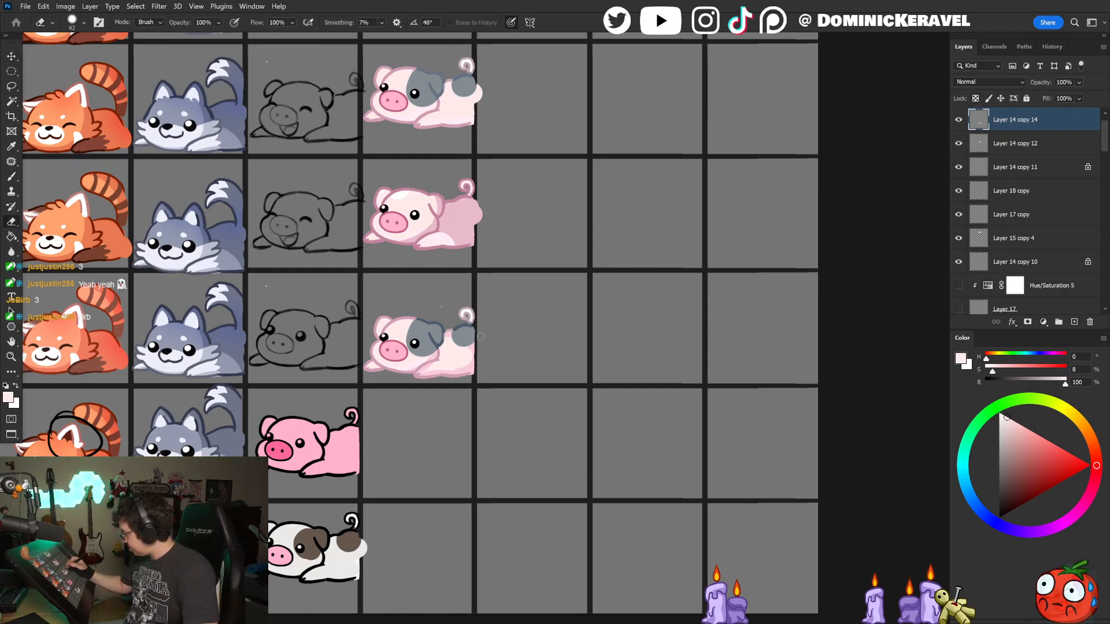
Step: Isolate the grey rump patch on the sixth-row pig and retouch it with a sampled grey
{"action": "key", "text": "b"}
{"action": "left_click", "coordinate": [426, 327], "text": "alt"}
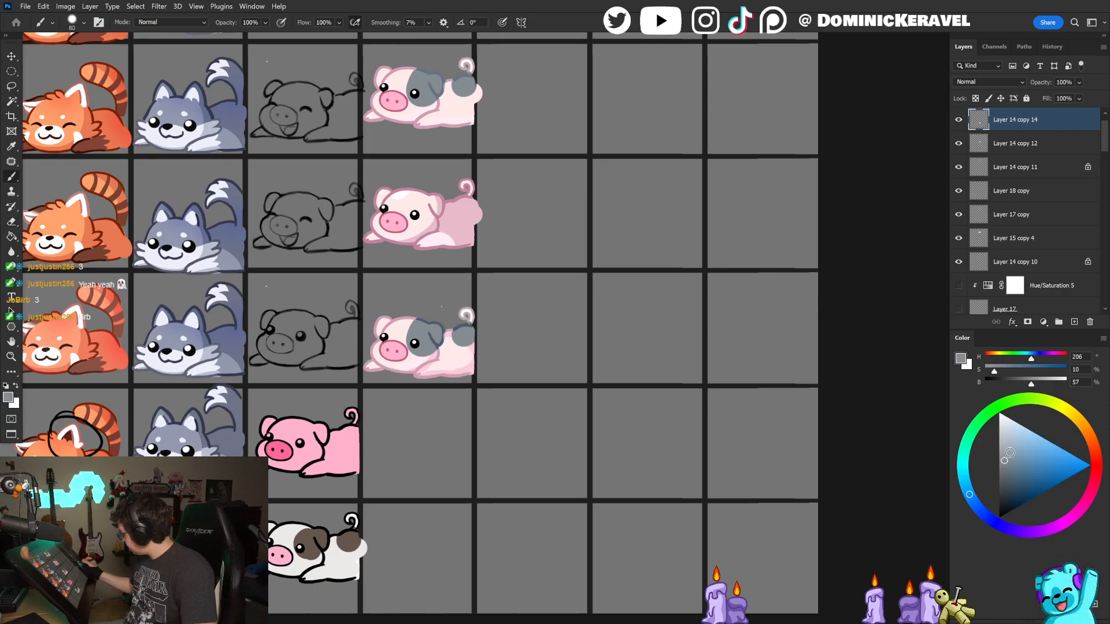
{"action": "key", "text": "w"}
{"action": "key", "text": "b"}
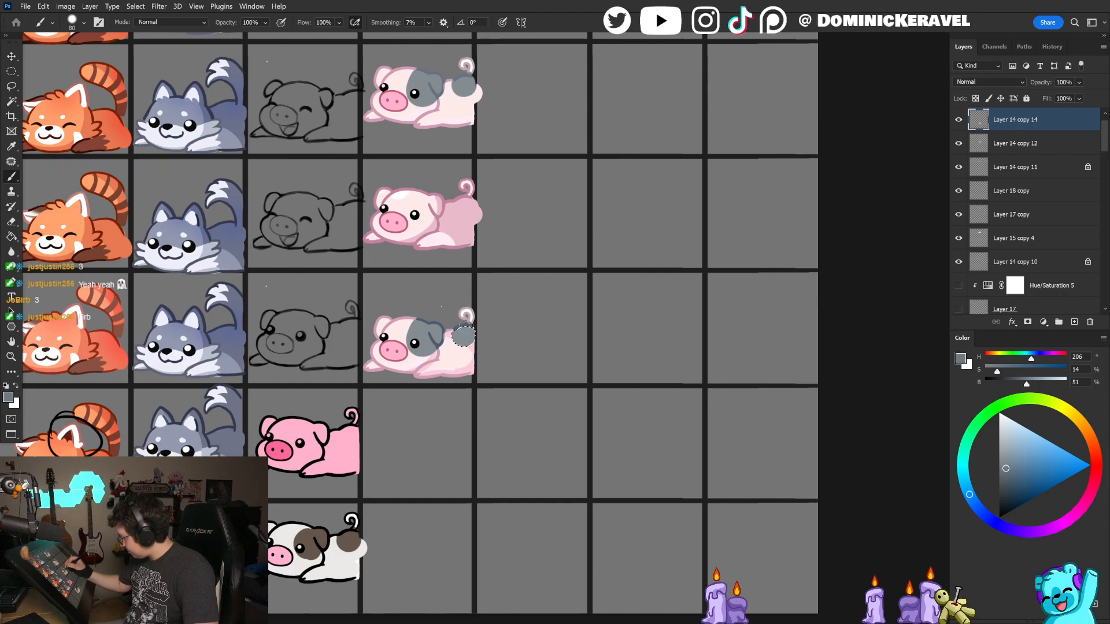
{"action": "left_click", "coordinate": [463, 334], "text": "alt"}
Step: Isolate the sixth-row pig's body fill, retouch its shading with sampled pale pink and pink (H 341, S 19, B 98), and clear the selection
{"action": "key", "text": "w"}
{"action": "left_click", "coordinate": [471, 355]}
{"action": "key", "text": "b"}
{"action": "key", "text": "x"}
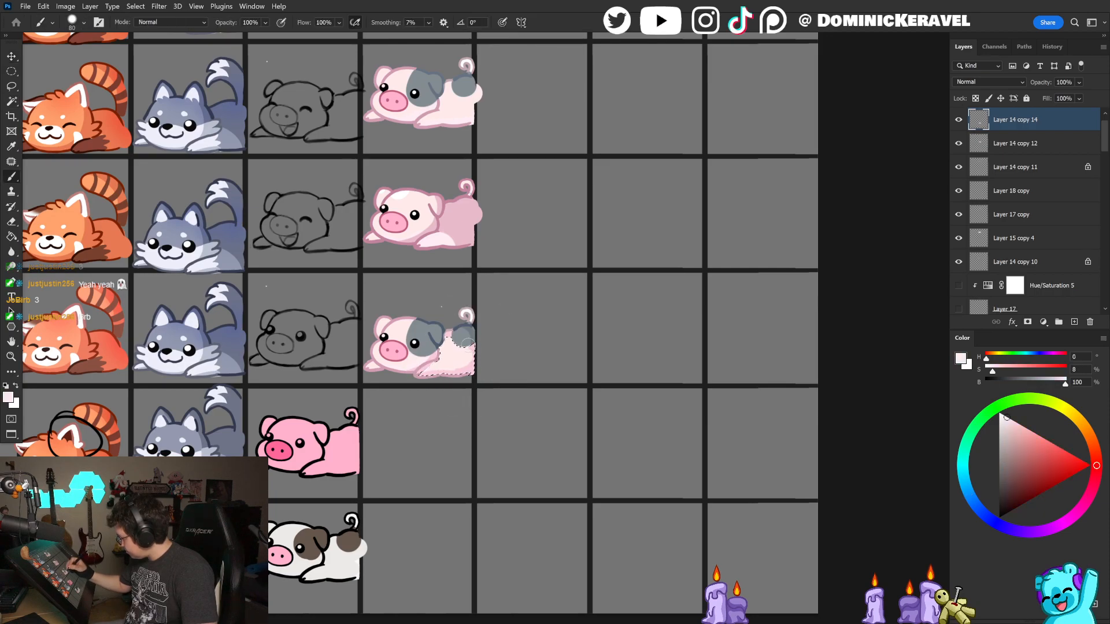
{"action": "right_click", "coordinate": [471, 360]}
{"action": "left_click", "coordinate": [474, 347], "text": "alt"}
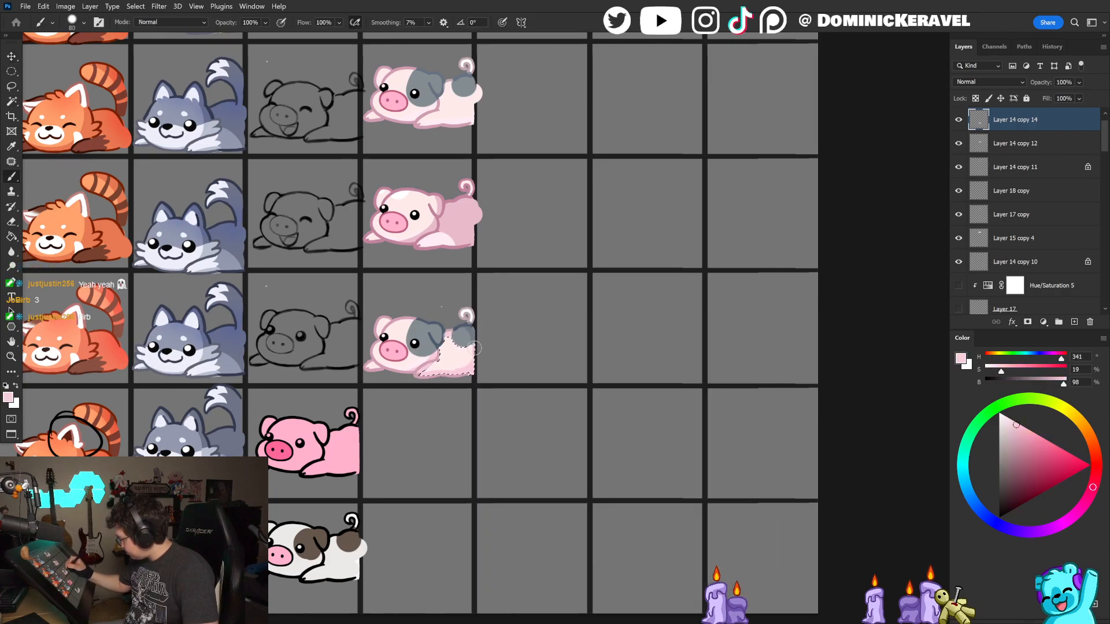
{"action": "left_click", "coordinate": [462, 358], "text": "alt"}
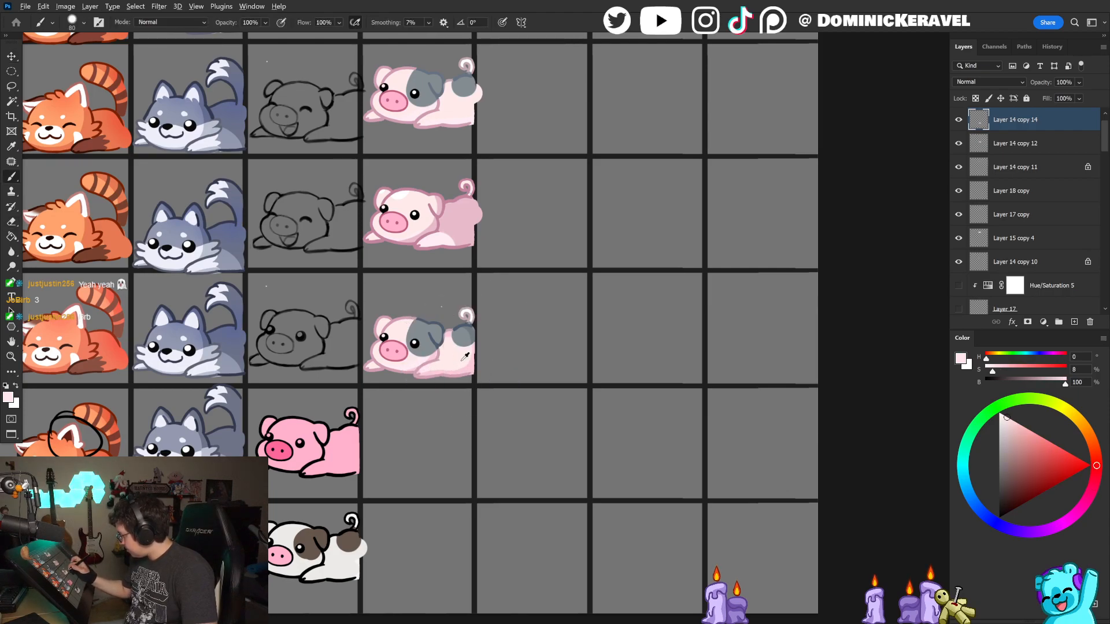
{"action": "left_click", "coordinate": [447, 349], "text": "alt"}
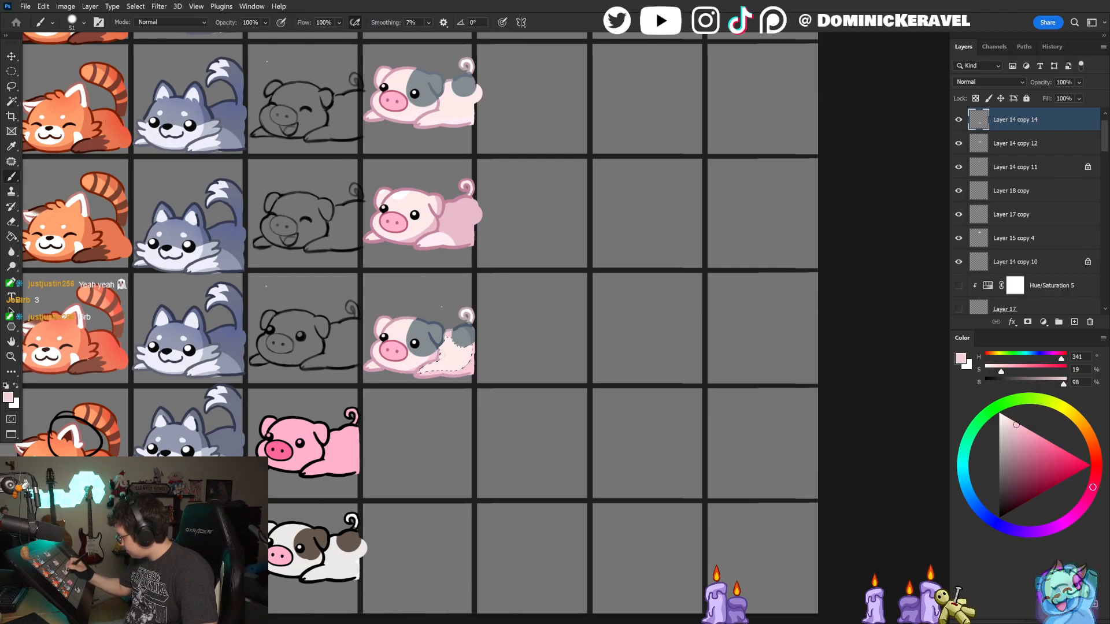
{"action": "key", "text": "ctrl+d"}
Step: Sample the sixth-row pig's pink outline, darken the colour to H 335, S 29, B 79, and lock the layer's transparent pixels for filling
{"action": "left_click_drag", "start_coordinate": [486, 360], "coordinate": [435, 370]}
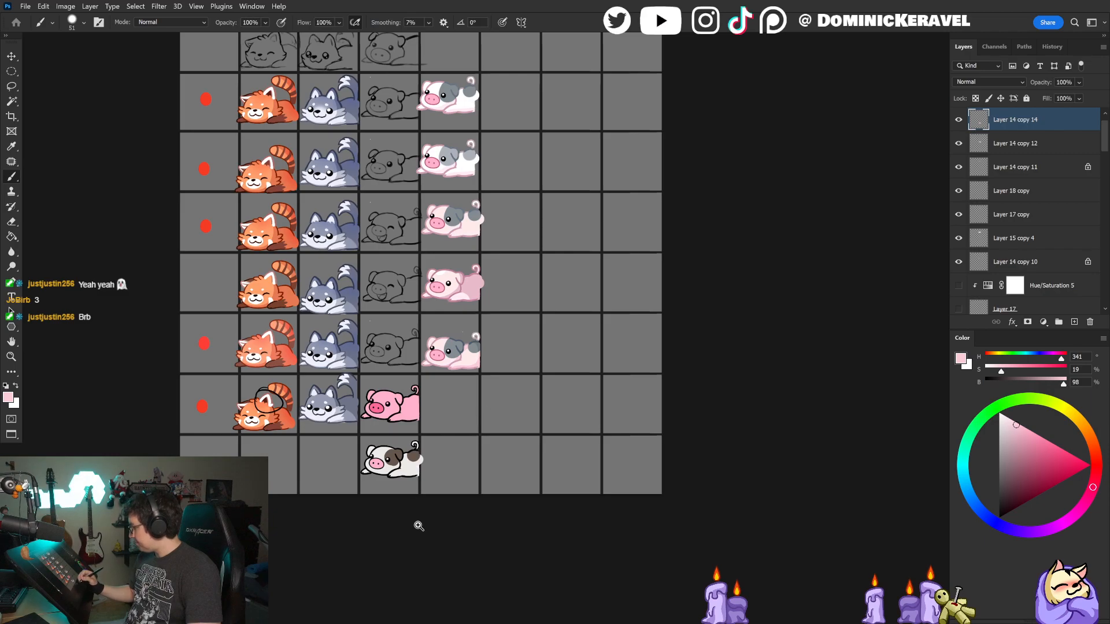
{"action": "key", "text": "v"}
{"action": "left_click_drag", "start_coordinate": [484, 371], "coordinate": [513, 376]}
{"action": "left_click_drag", "start_coordinate": [438, 374], "coordinate": [444, 373]}
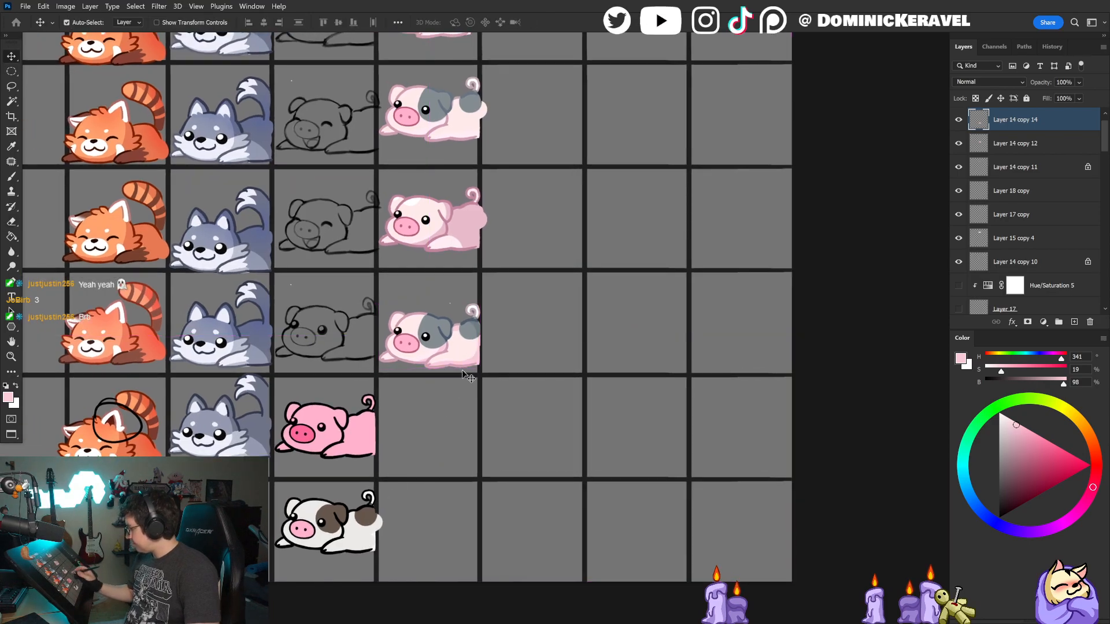
{"action": "key", "text": "b"}
{"action": "left_click", "coordinate": [449, 358], "text": "alt"}
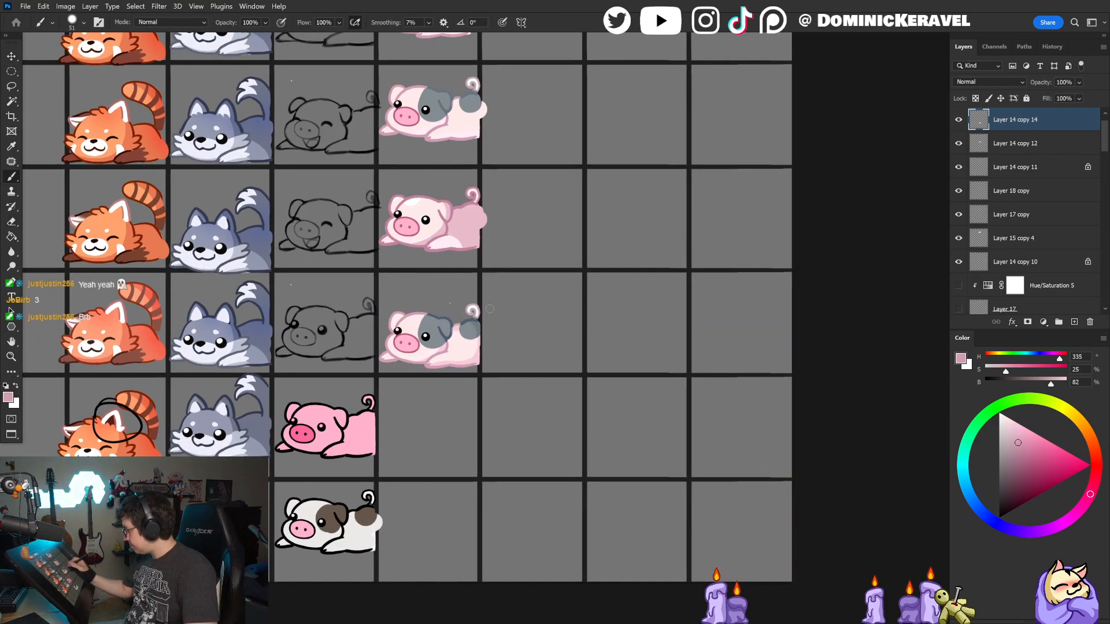
{"action": "left_click_drag", "start_coordinate": [432, 357], "coordinate": [407, 378]}
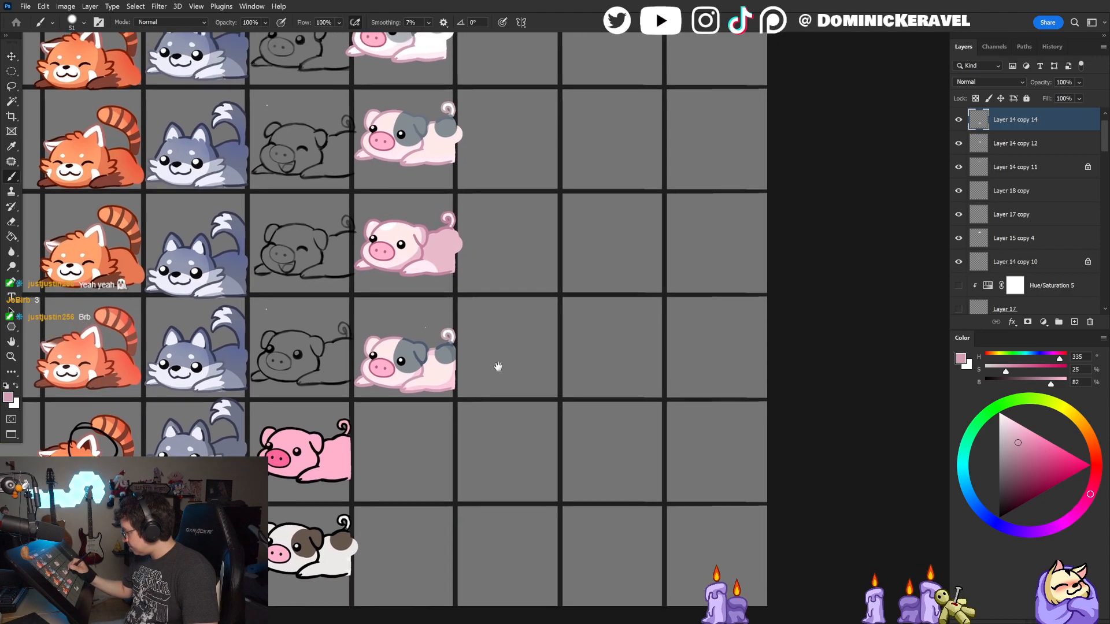
{"action": "key", "text": "v"}
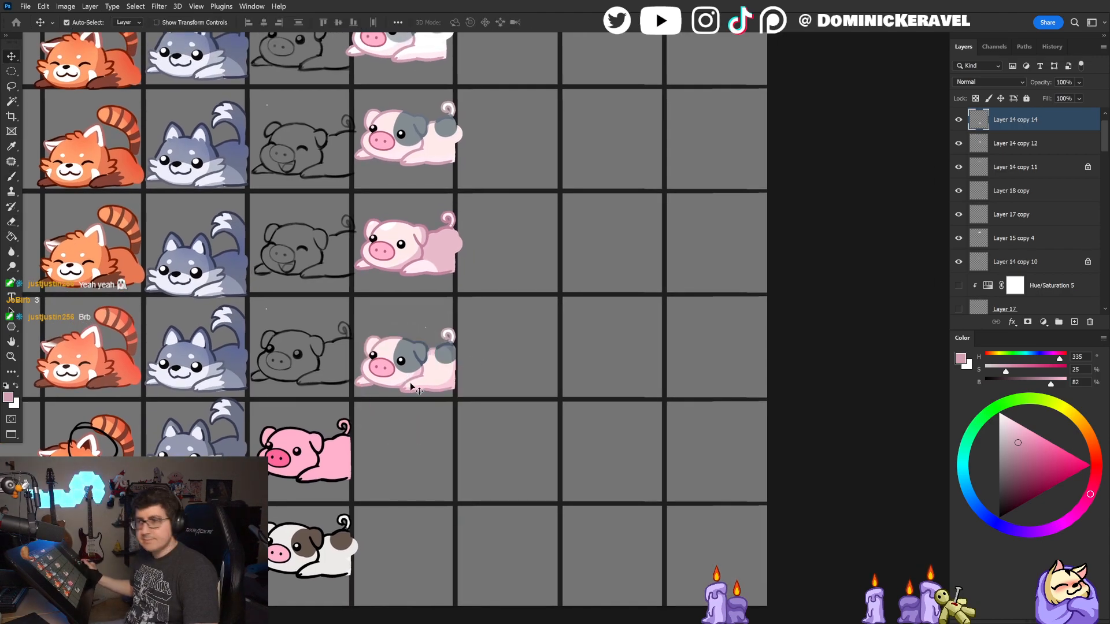
{"action": "left_click", "coordinate": [1019, 446]}
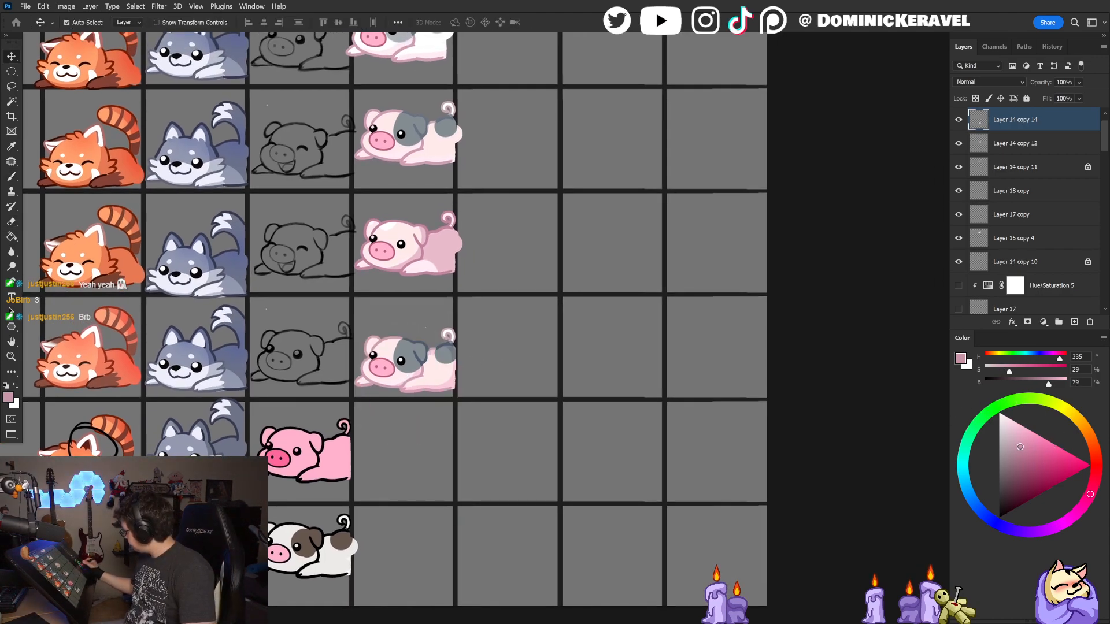
{"action": "key", "text": "g"}
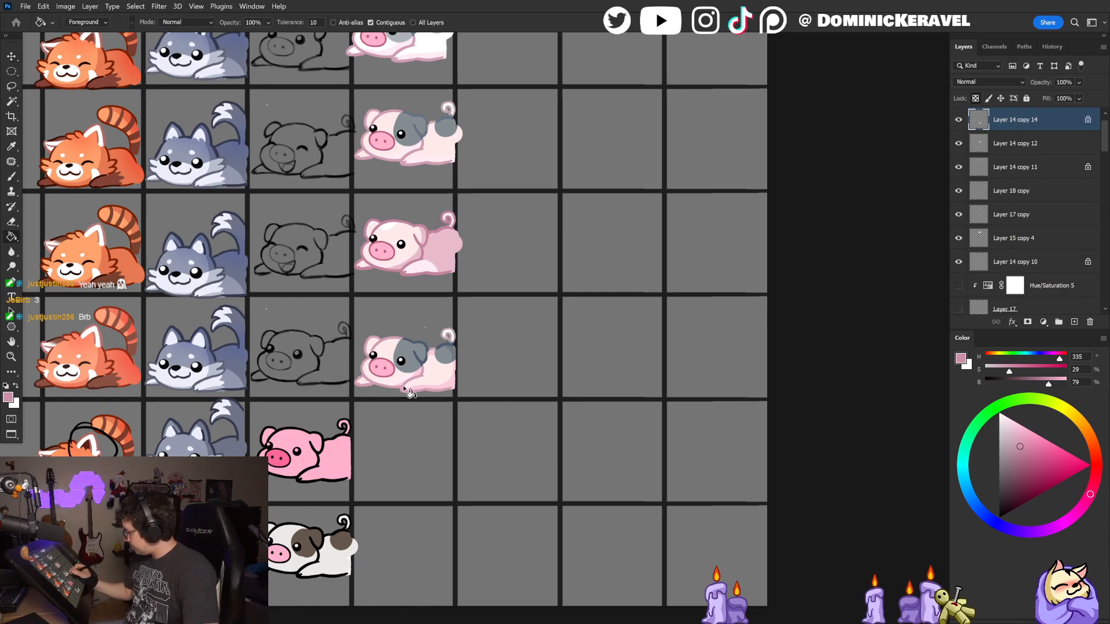
Step: Examine the sixth-row pig's outlines and shading up close and compare it with the other variants across the whole sheet
{"action": "scroll", "coordinate": [442, 421], "scroll_direction": "down", "scroll_amount": 2}
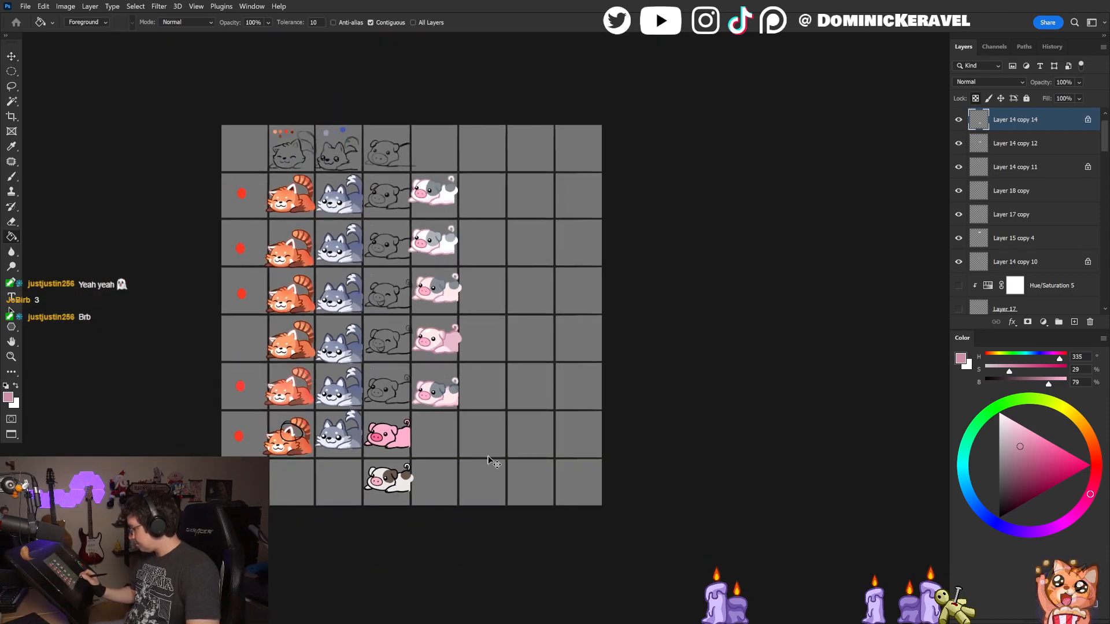
{"action": "scroll", "coordinate": [484, 429], "scroll_direction": "up", "scroll_amount": 3}
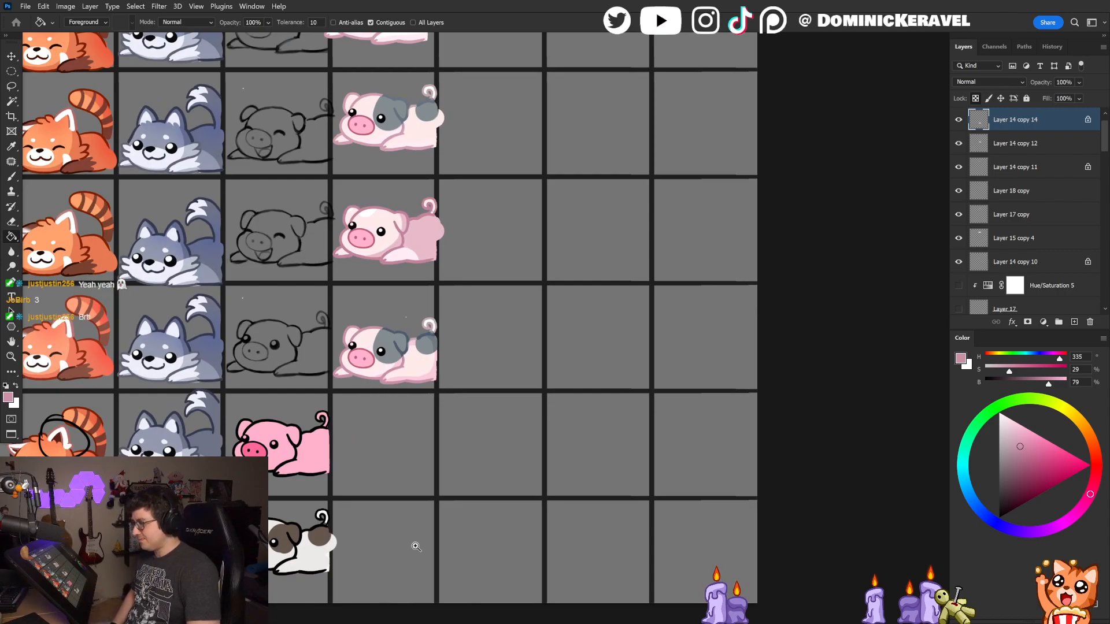
{"action": "scroll", "coordinate": [373, 388], "scroll_direction": "up", "scroll_amount": 5}
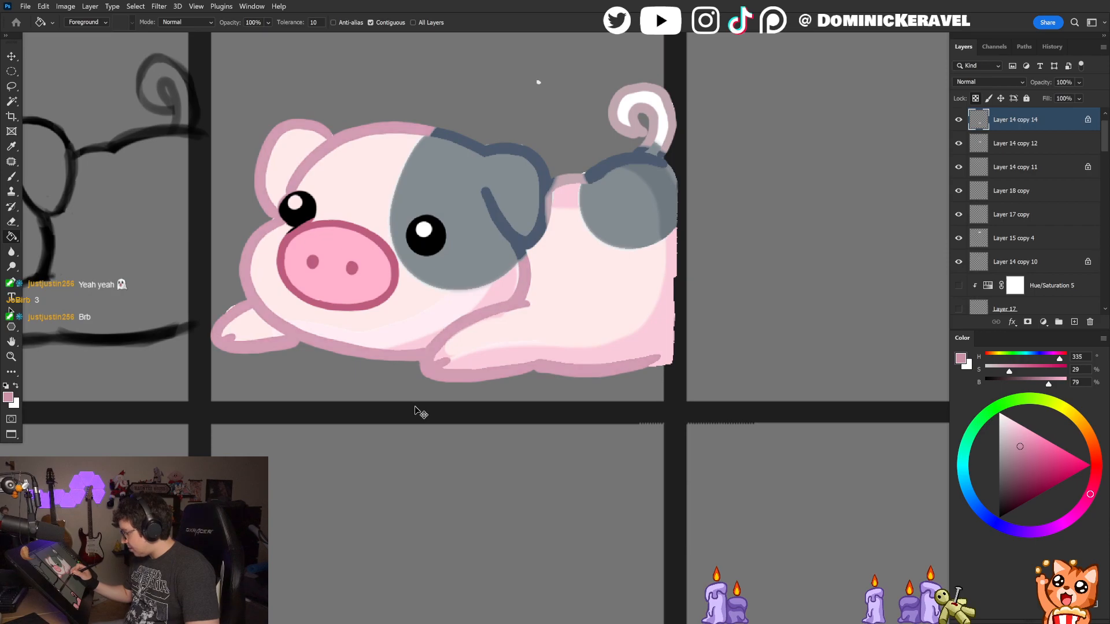
{"action": "scroll", "coordinate": [420, 413], "scroll_direction": "down", "scroll_amount": 5}
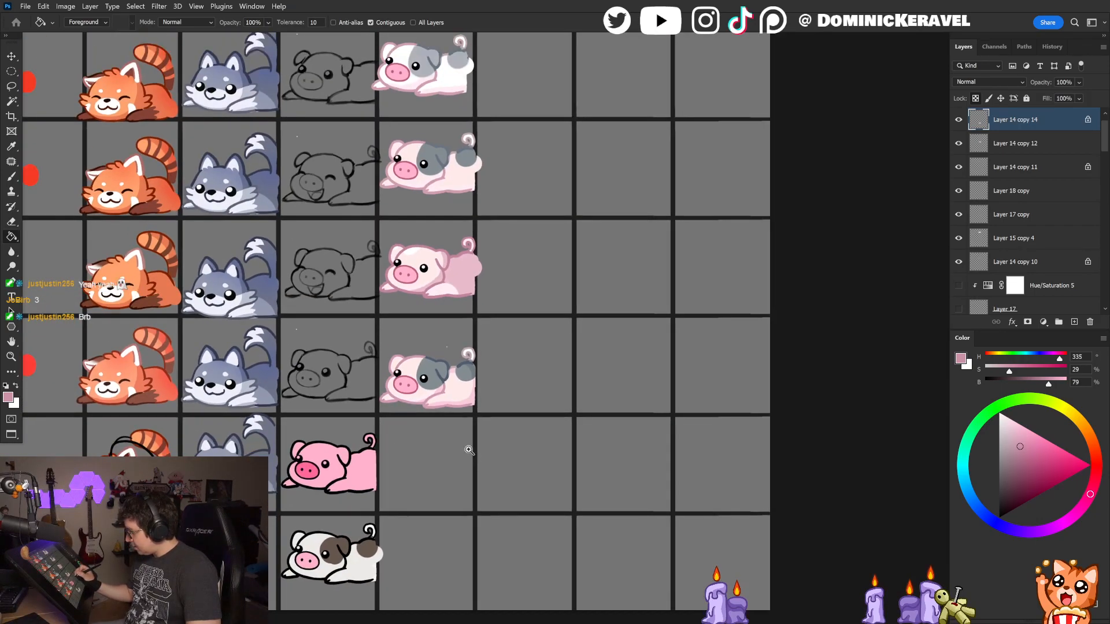
{"action": "scroll", "coordinate": [471, 453], "scroll_direction": "down", "scroll_amount": 3}
{"action": "scroll", "coordinate": [452, 439], "scroll_direction": "up", "scroll_amount": 1}
{"action": "key", "text": "v"}
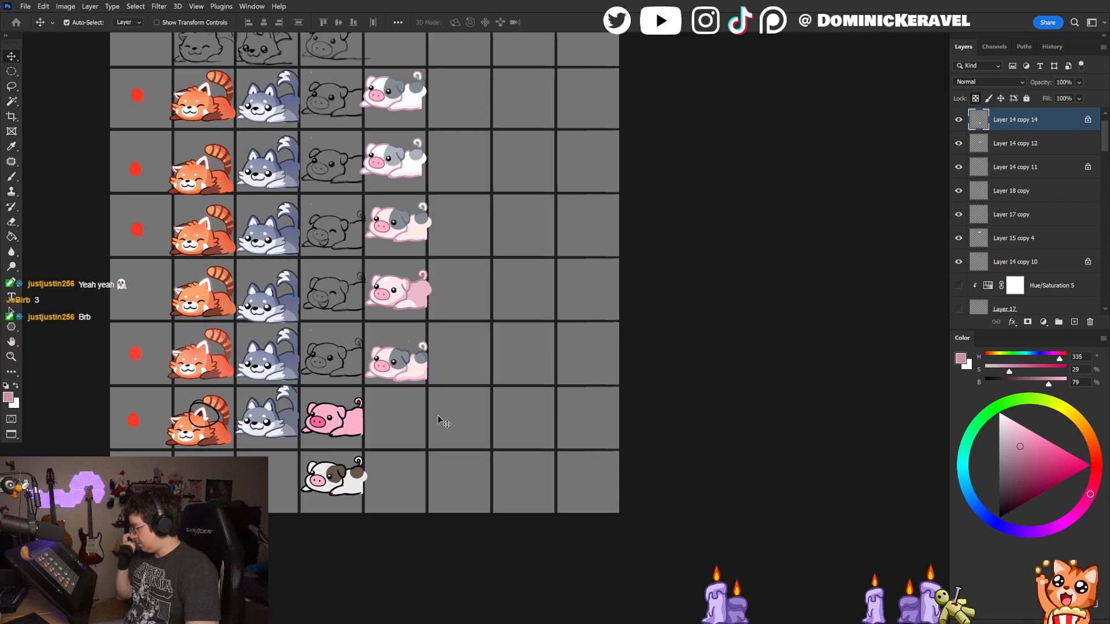
{"action": "key", "text": "ctrl"}
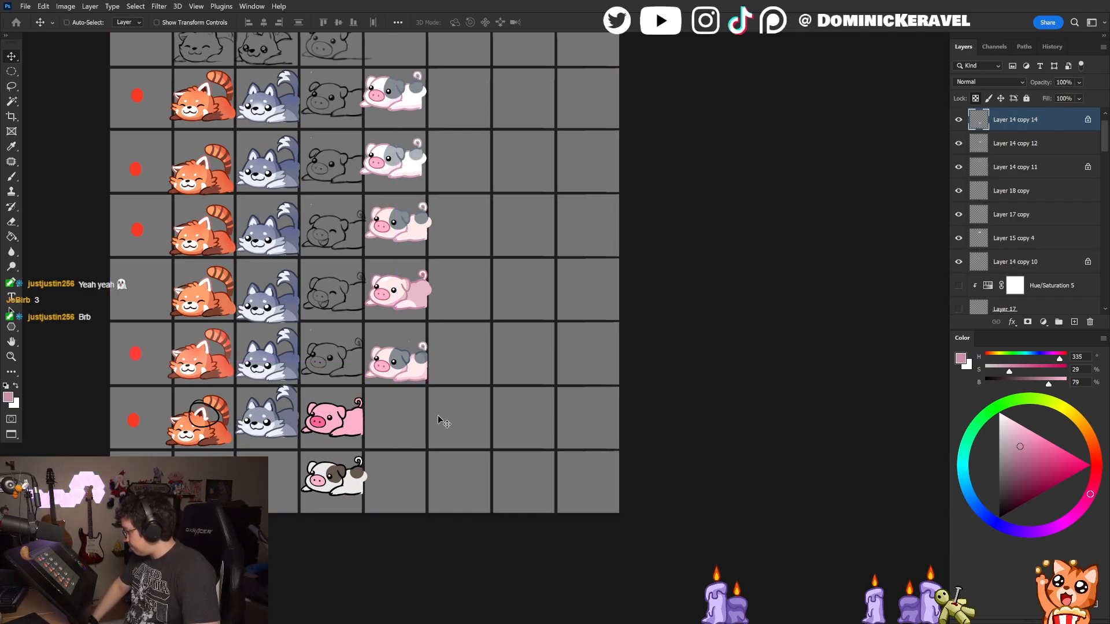
{"action": "key", "text": "ctrl"}
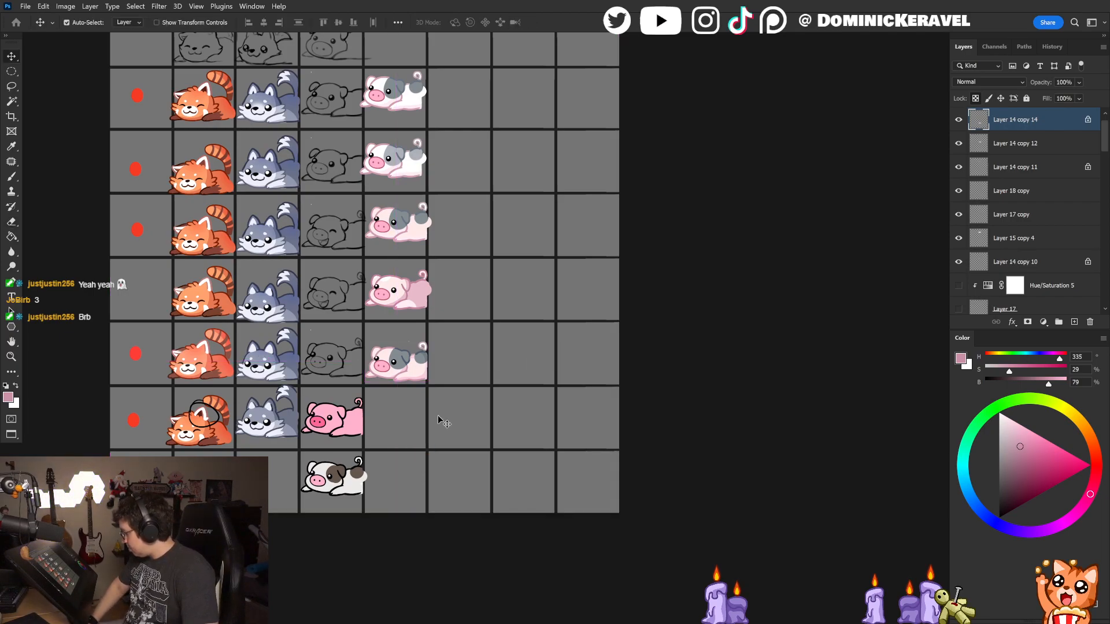
{"action": "scroll", "coordinate": [396, 364], "scroll_direction": "up", "scroll_amount": 3}
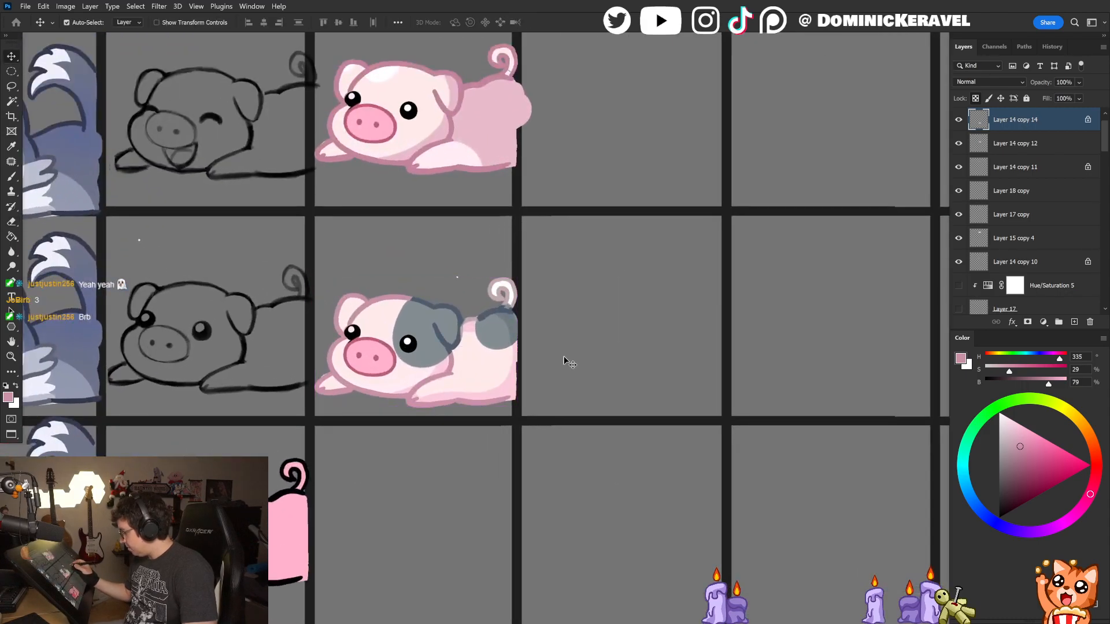
{"action": "left_click_drag", "start_coordinate": [543, 381], "coordinate": [518, 403]}
{"action": "scroll", "coordinate": [441, 364], "scroll_direction": "up", "scroll_amount": 3}
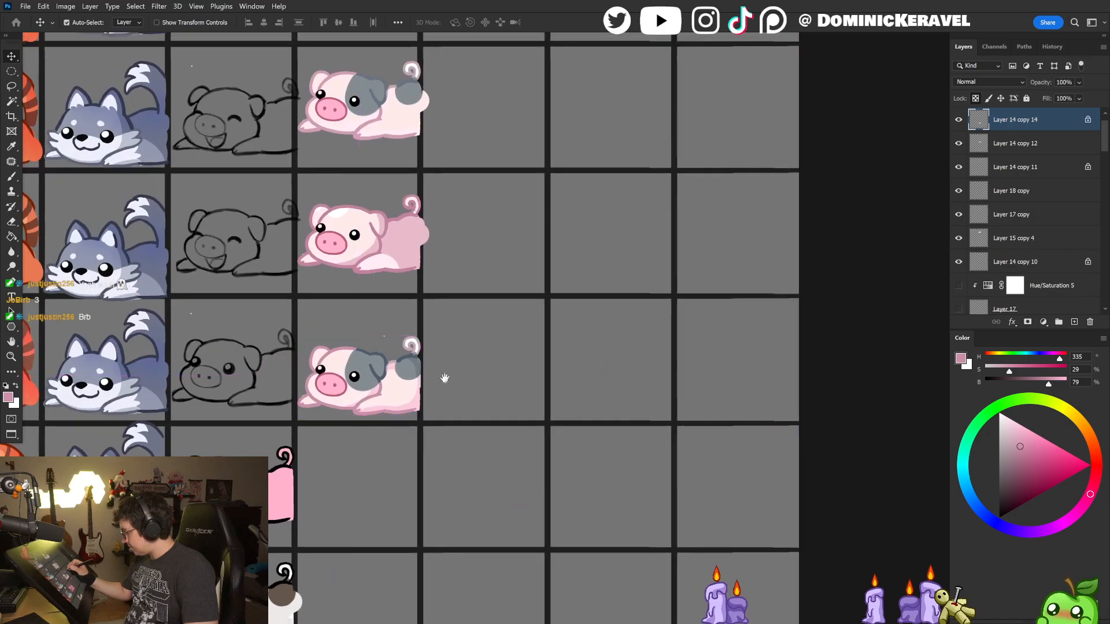
{"action": "scroll", "coordinate": [442, 367], "scroll_direction": "down", "scroll_amount": 4}
{"action": "mouse_move", "coordinate": [413, 444]}
{"action": "left_mouse_down"}
{"action": "mouse_move", "coordinate": [448, 443]}
{"action": "mouse_move", "coordinate": [406, 441]}
{"action": "mouse_move", "coordinate": [461, 348]}
{"action": "left_mouse_up"}
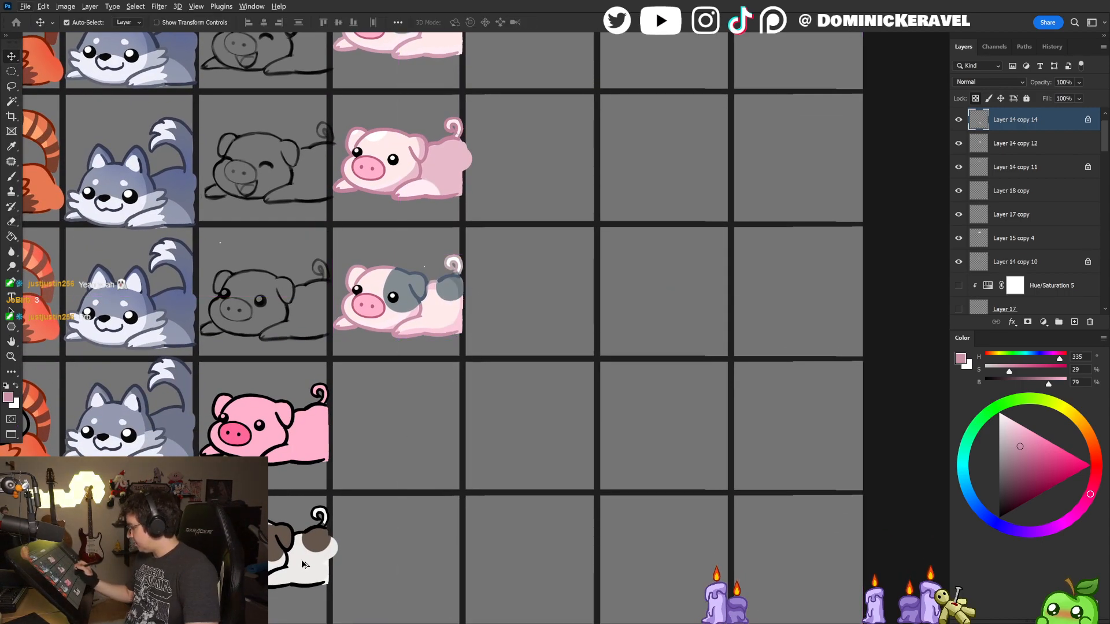
Step: Duplicate the sixth-row pig into the empty seventh-row cell below and sample the copy's patch grey (H 206, S 10, B 57)
{"action": "mouse_move", "coordinate": [432, 313]}
{"action": "left_mouse_down"}
{"action": "mouse_move", "coordinate": [423, 443]}
{"action": "mouse_move", "coordinate": [433, 454]}
{"action": "left_mouse_up"}
{"action": "key", "text": "b"}
{"action": "left_click", "coordinate": [393, 399], "text": "alt"}
{"action": "left_click_drag", "start_coordinate": [395, 398], "coordinate": [360, 395]}
{"action": "key", "text": "v"}
Step: Select the seventh-row pig's head and rump grey patches with the Magic Wand and copy them onto a new layer
{"action": "scroll", "coordinate": [423, 424], "scroll_direction": "up", "scroll_amount": 1}
{"action": "scroll", "coordinate": [426, 424], "scroll_direction": "up", "scroll_amount": 1}
{"action": "key", "text": "w"}
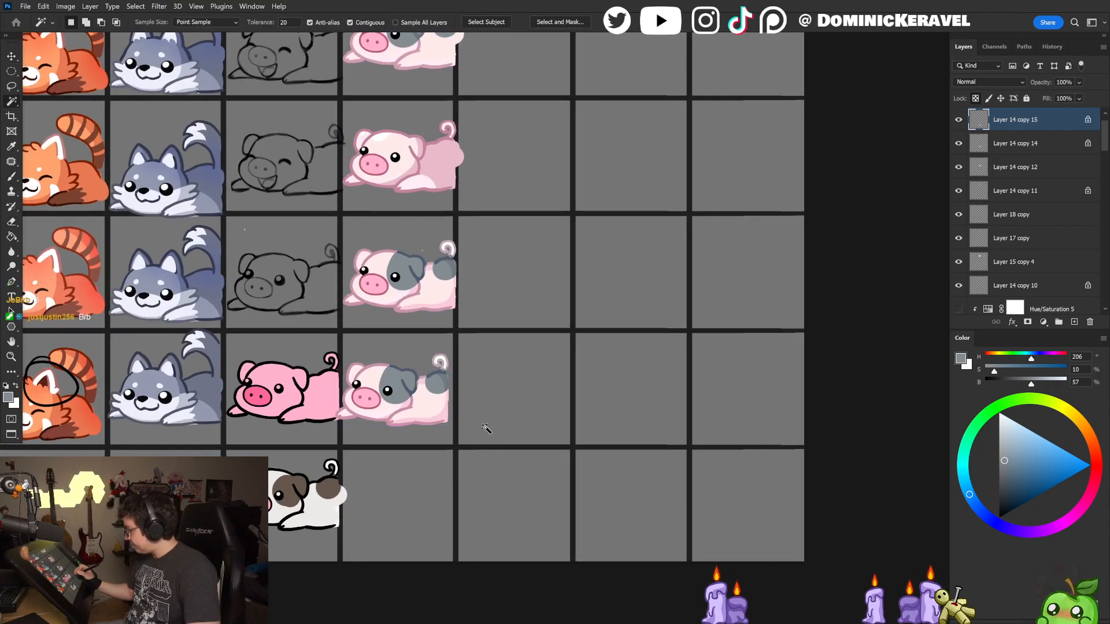
{"action": "left_click", "coordinate": [438, 382]}
{"action": "left_click", "coordinate": [399, 386], "text": "shift"}
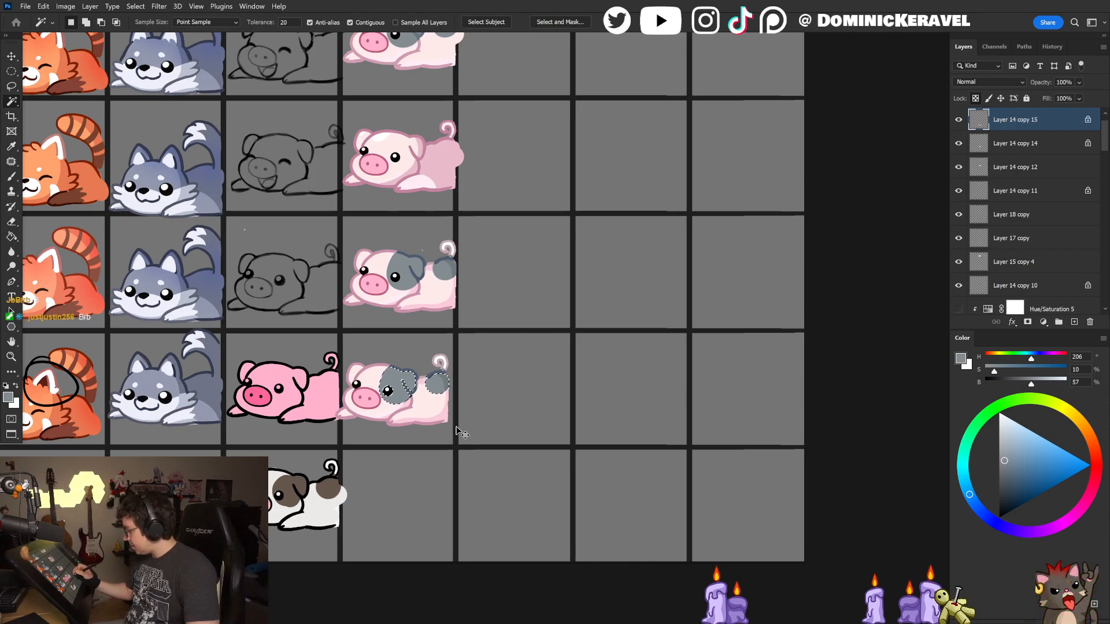
{"action": "key", "text": "ctrl+j"}
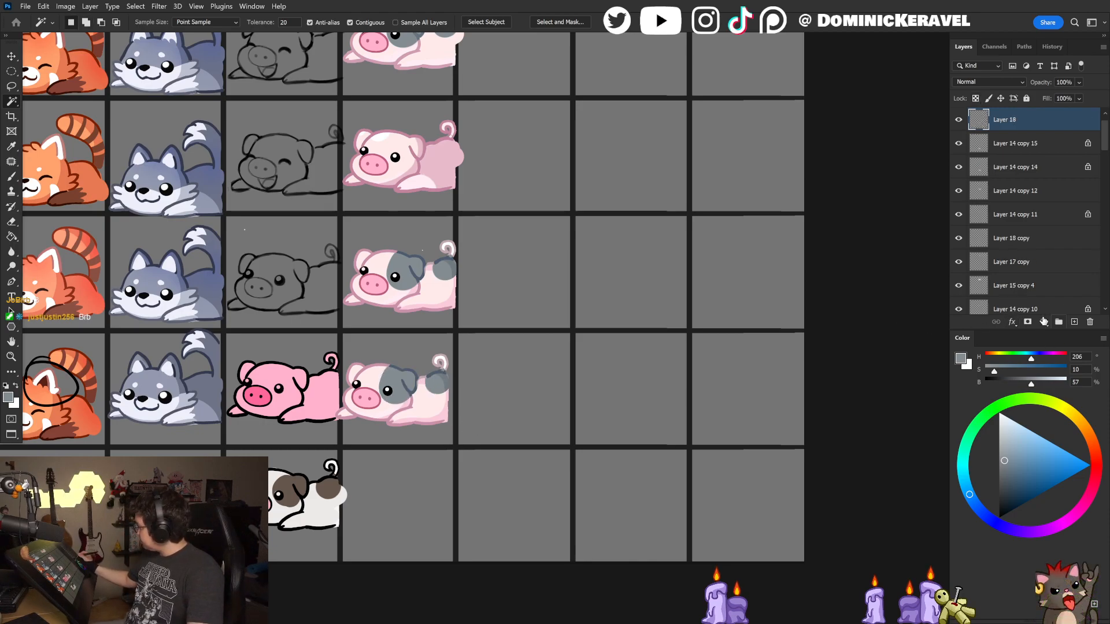
Step: Add a Hue/Saturation adjustment layer above the grey pig spots on Layer 18 and clip it to that layer
{"action": "left_click", "coordinate": [1044, 322]}
{"action": "left_click", "coordinate": [1034, 433]}
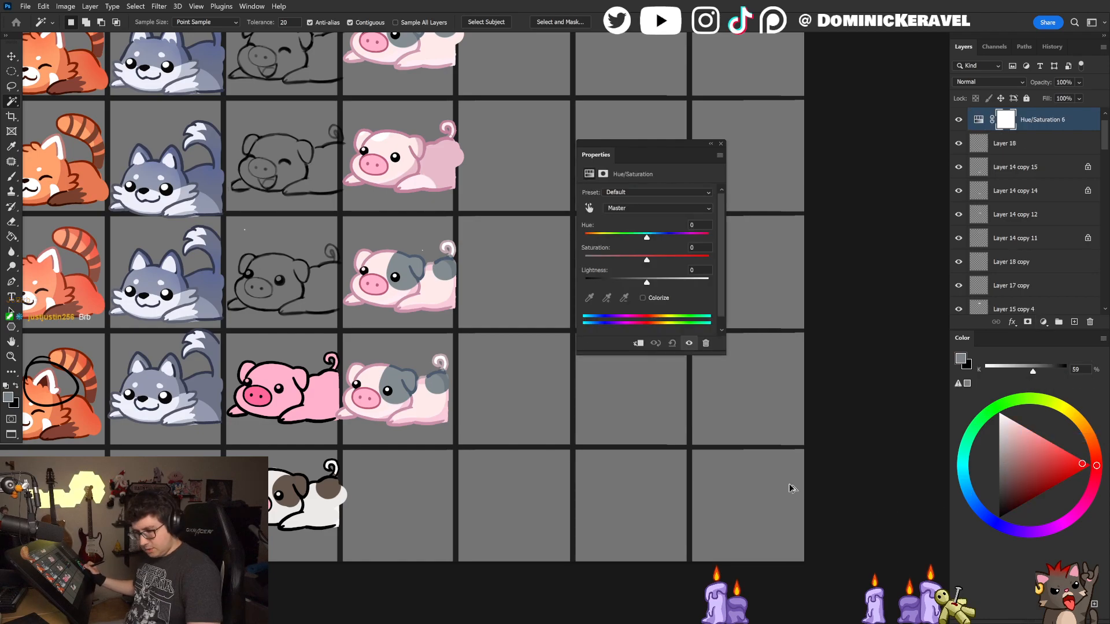
{"action": "left_click", "coordinate": [638, 343]}
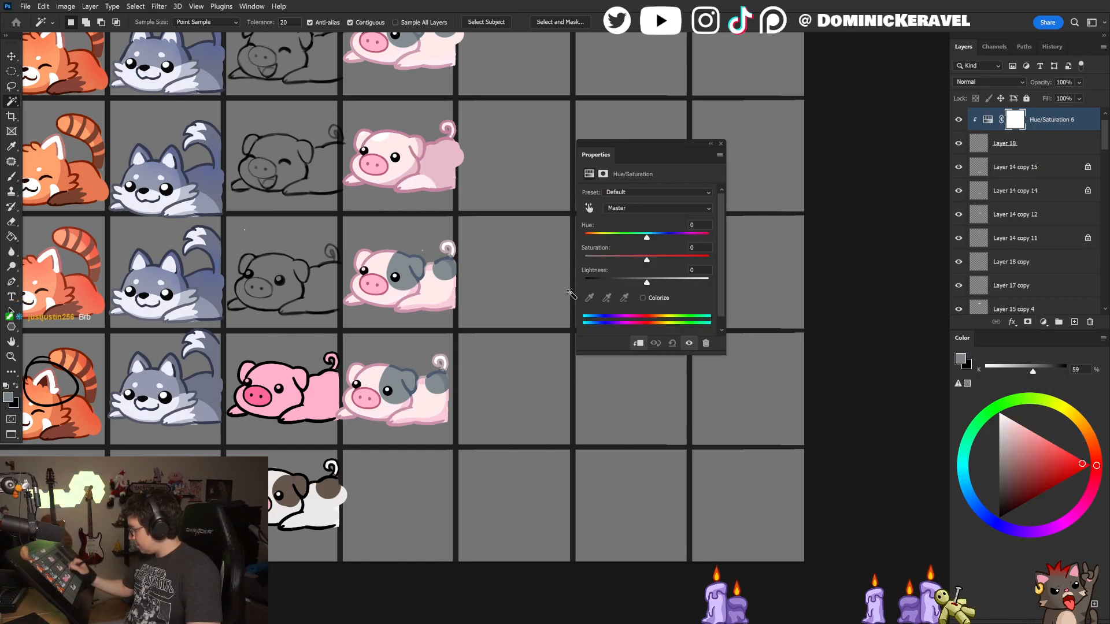
Step: Shift the spots' hue to -180 and move the recoloured pig beside the grey-spotted pig in the row above
{"action": "left_click_drag", "start_coordinate": [647, 240], "coordinate": [650, 238]}
{"action": "scroll", "coordinate": [405, 354], "scroll_direction": "down", "scroll_amount": 3}
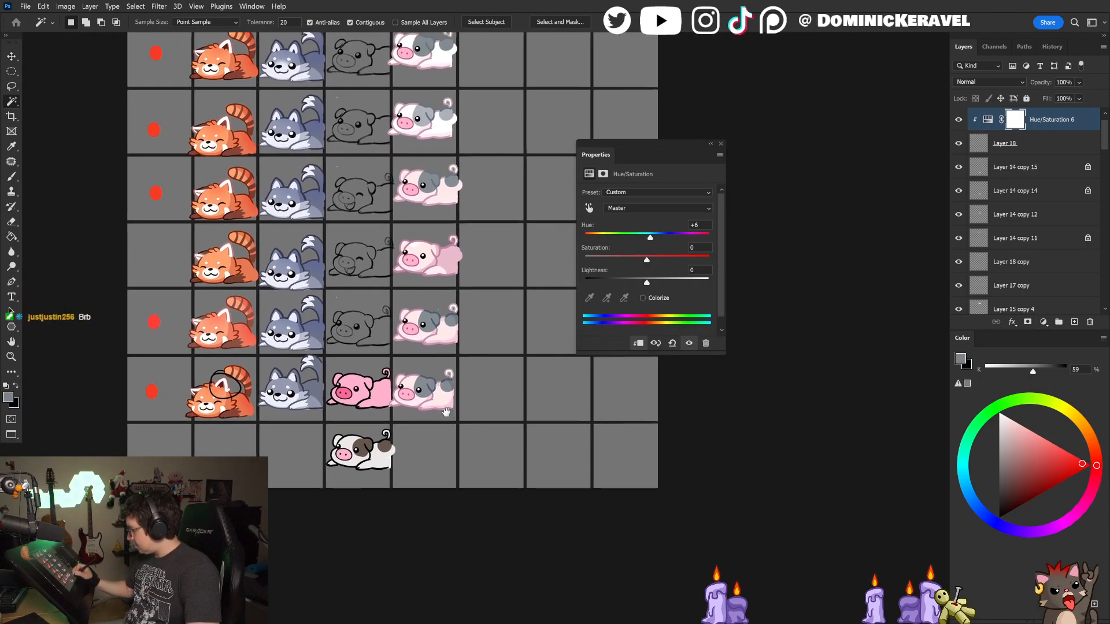
{"action": "scroll", "coordinate": [405, 354], "scroll_direction": "up", "scroll_amount": 2}
{"action": "scroll", "coordinate": [416, 340], "scroll_direction": "down", "scroll_amount": 1}
{"action": "key", "text": "v"}
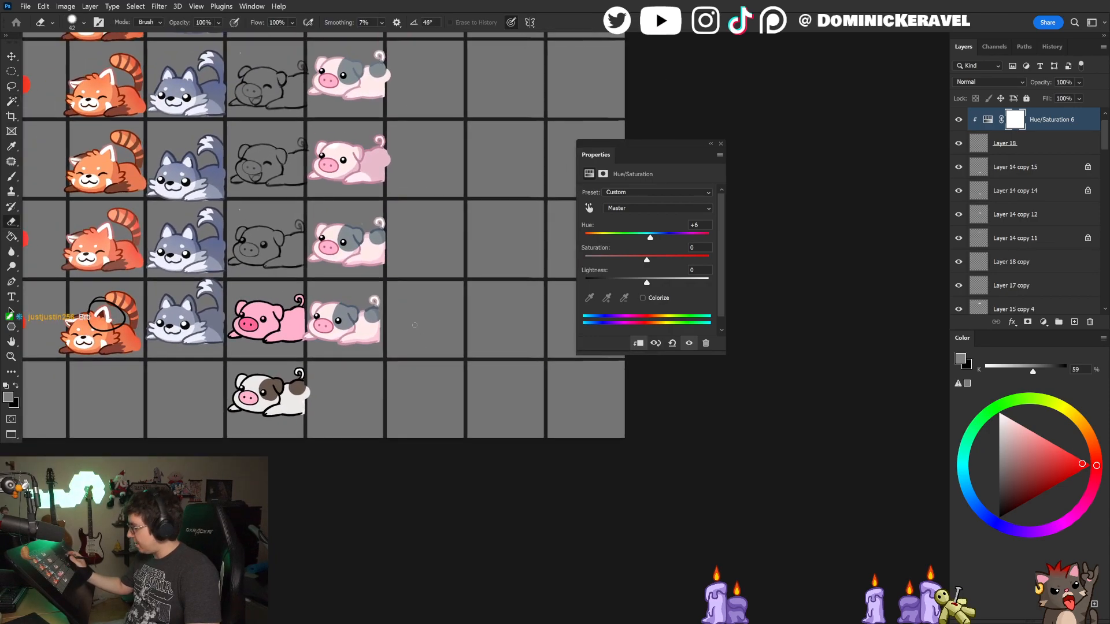
{"action": "left_click_drag", "start_coordinate": [644, 238], "coordinate": [680, 240]}
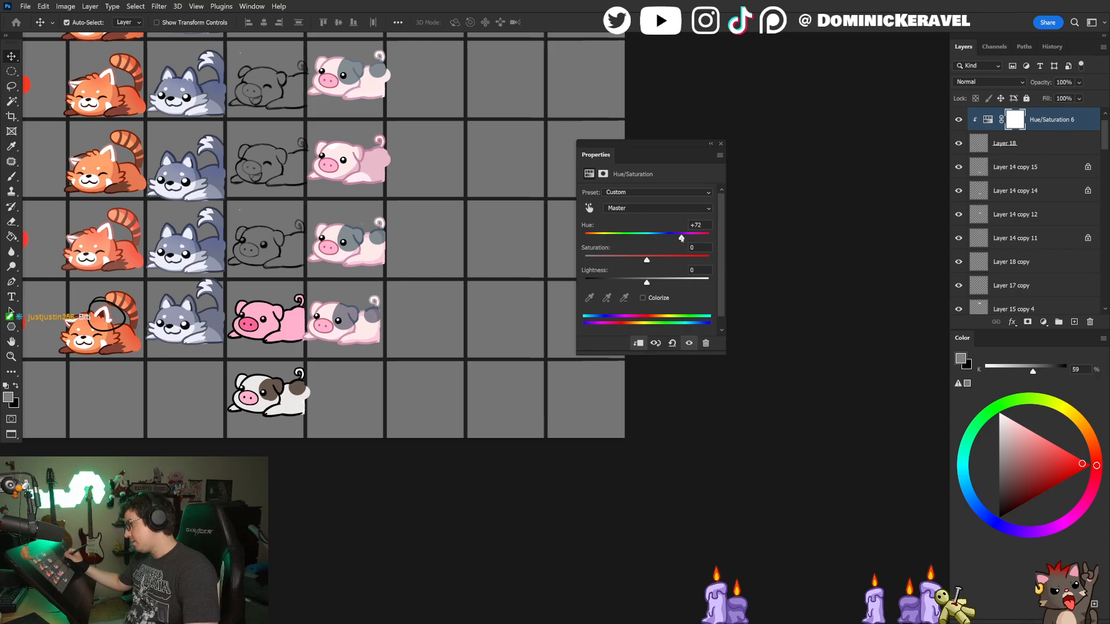
{"action": "scroll", "coordinate": [502, 442], "scroll_direction": "down", "scroll_amount": 2}
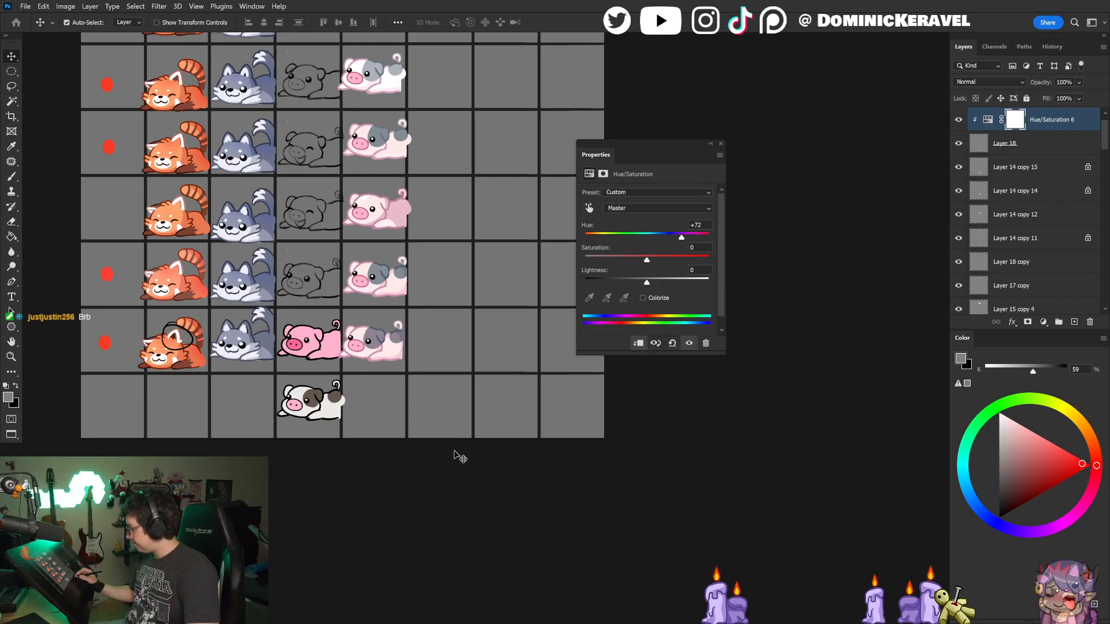
{"action": "left_click_drag", "start_coordinate": [680, 237], "coordinate": [707, 238]}
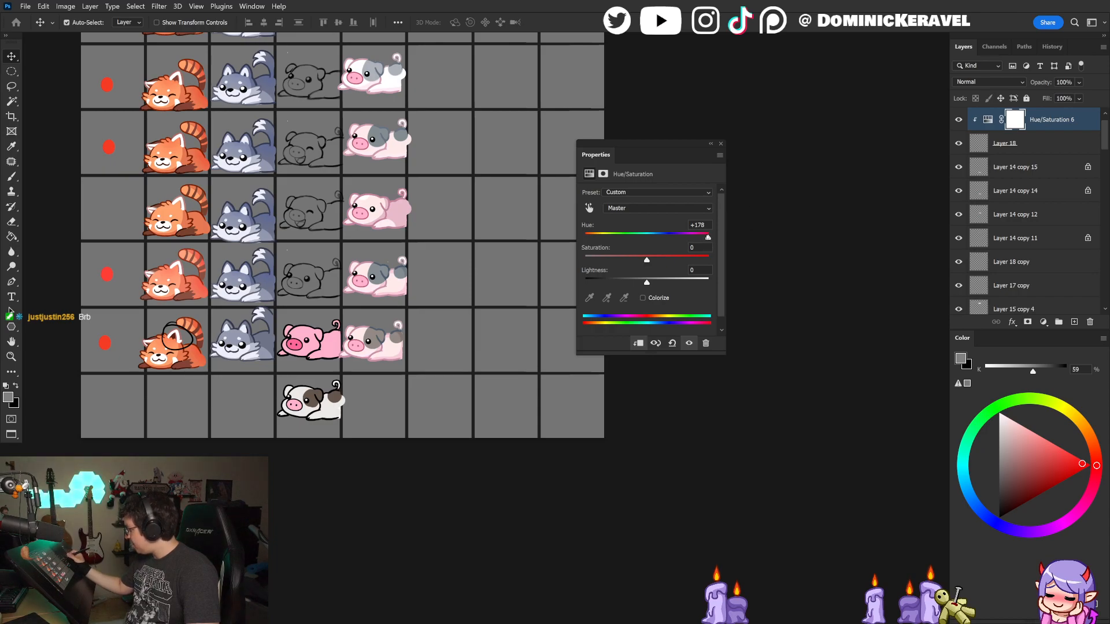
{"action": "left_click_drag", "start_coordinate": [706, 238], "coordinate": [575, 238]}
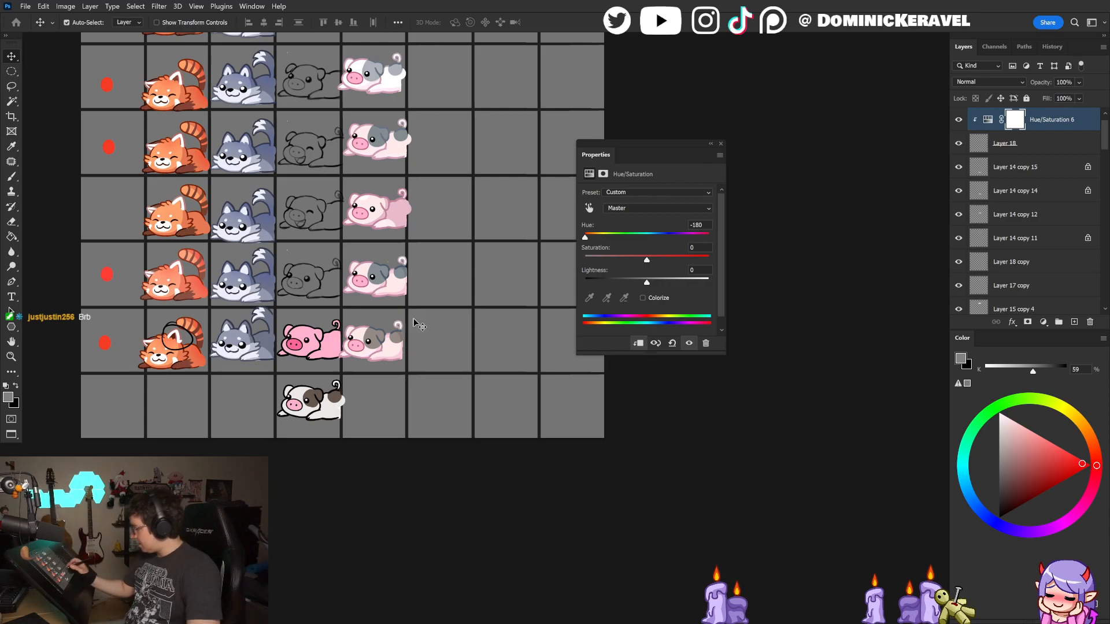
{"action": "left_click_drag", "start_coordinate": [418, 327], "coordinate": [471, 262]}
{"action": "left_click_drag", "start_coordinate": [471, 314], "coordinate": [431, 349]}
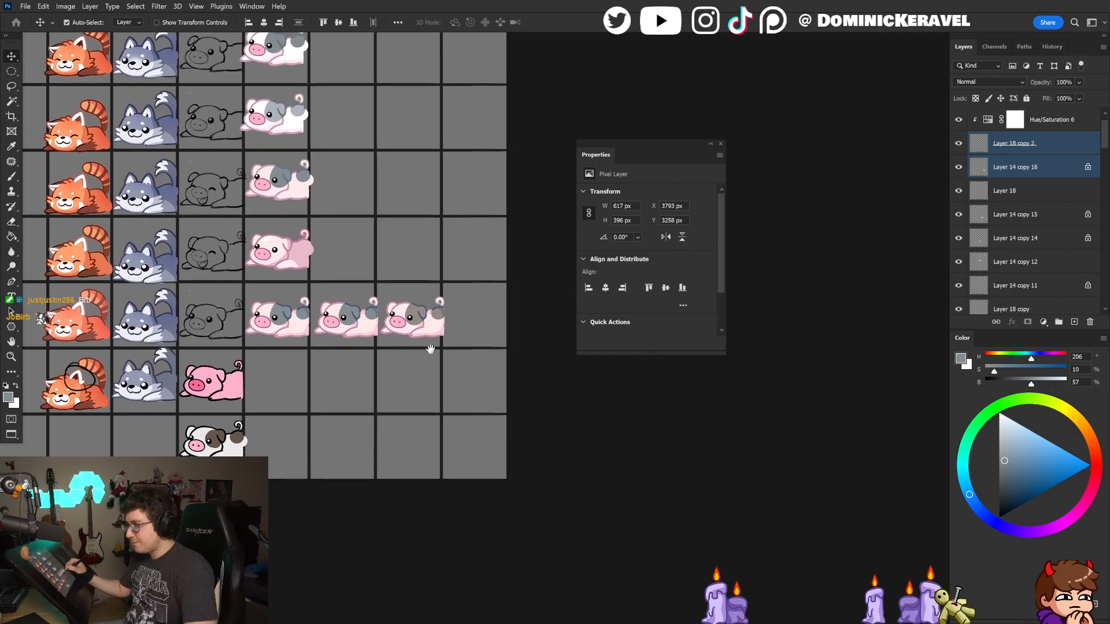
{"action": "left_click", "coordinate": [1027, 167], "text": "ctrl"}
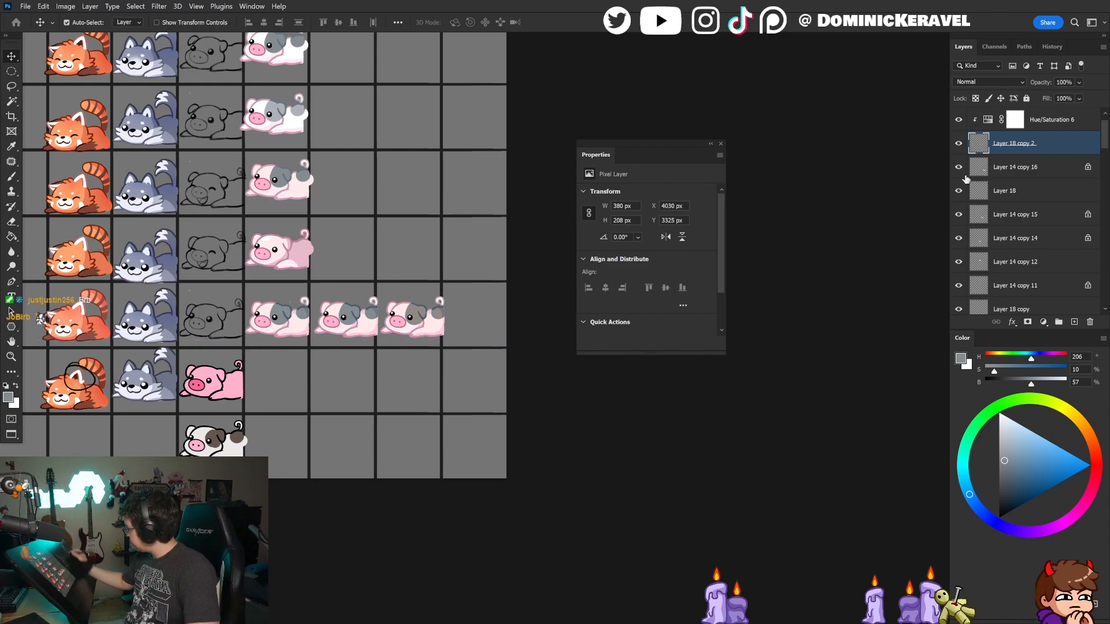
{"action": "left_click", "coordinate": [1062, 120]}
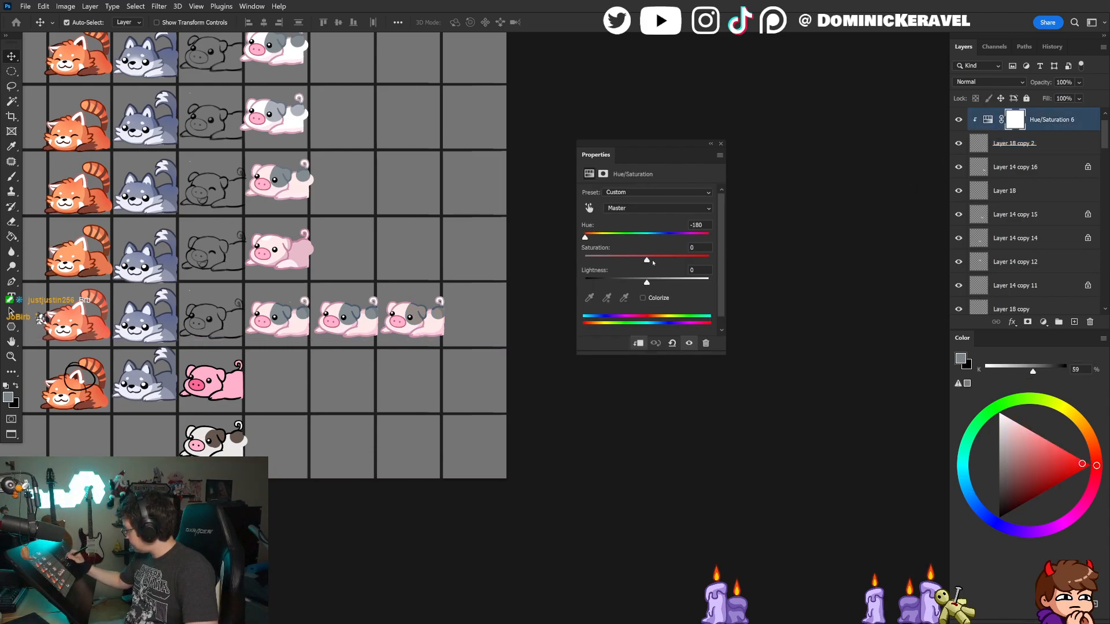
{"action": "left_click_drag", "start_coordinate": [595, 242], "coordinate": [632, 241]}
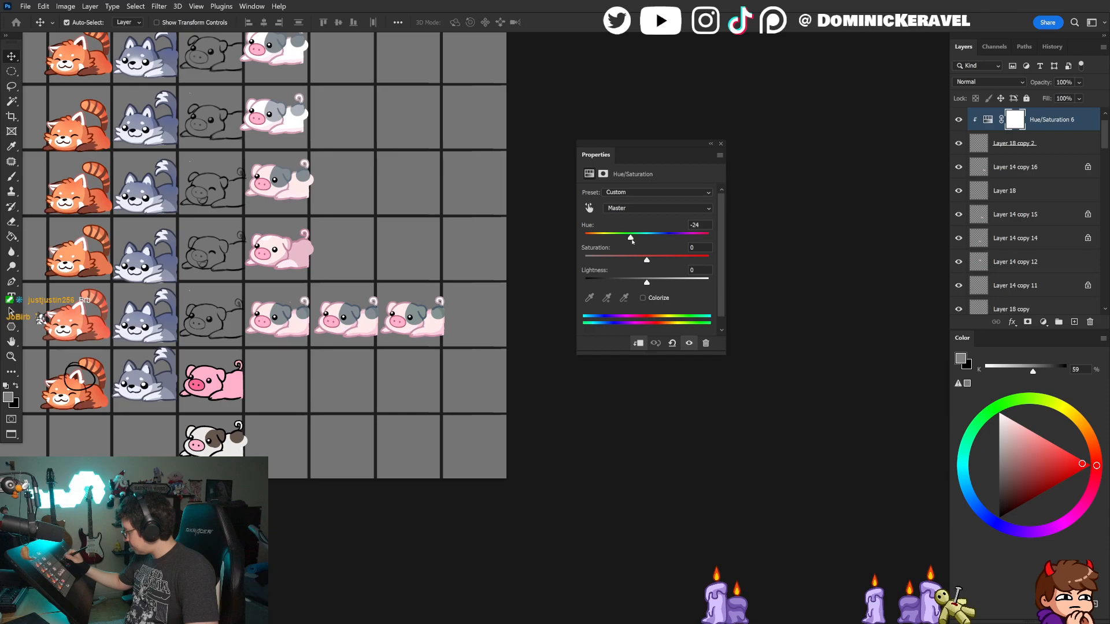
{"action": "left_click_drag", "start_coordinate": [475, 387], "coordinate": [464, 385]}
{"action": "key", "text": "ctrl+z"}
{"action": "key", "text": "ctrl+z"}
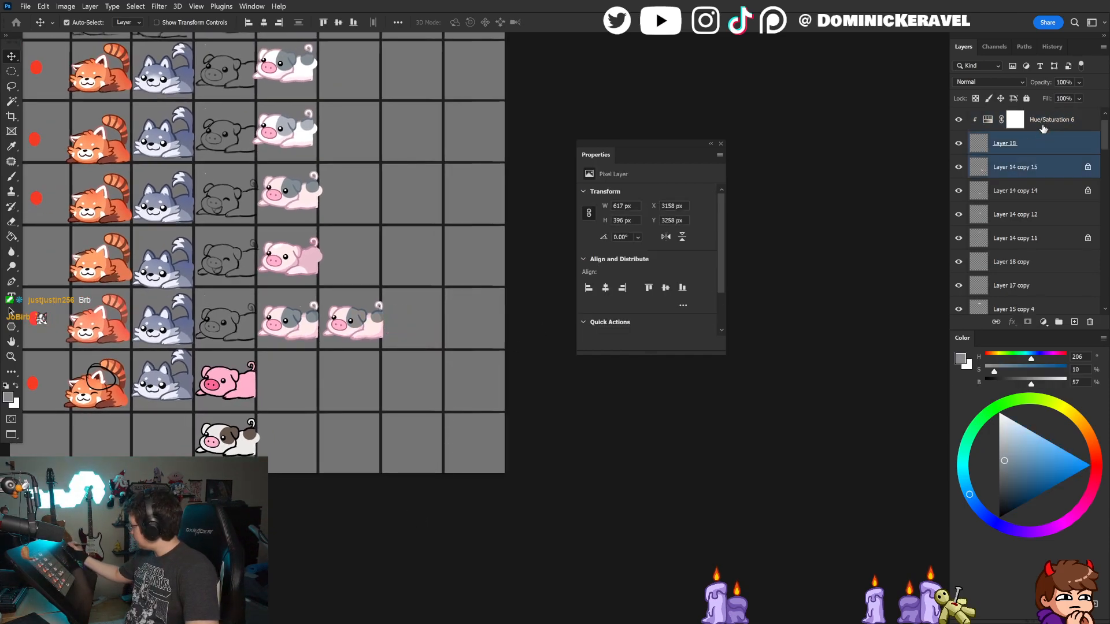
{"action": "left_click", "coordinate": [1027, 147], "text": "ctrl"}
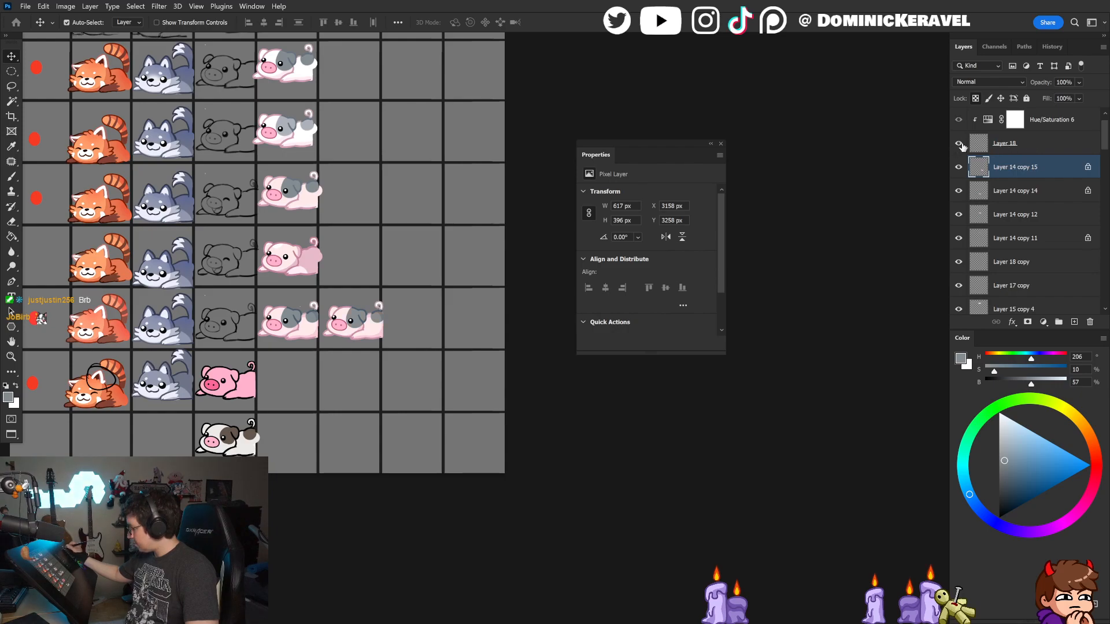
{"action": "left_click", "coordinate": [1052, 149]}
{"action": "left_click", "coordinate": [1049, 129], "text": "shift"}
{"action": "key", "text": "ctrl+e"}
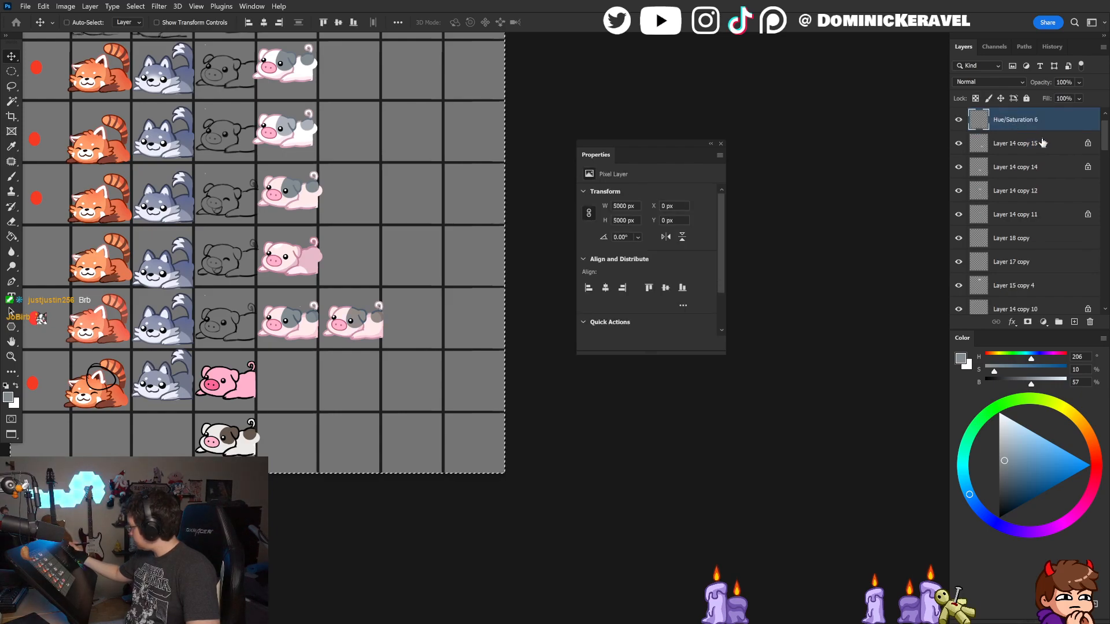
{"action": "key", "text": "ctrl+z"}
Step: Hide the Hue/Saturation adjustment and add a new layer clipped to Layer 18 that keeps the spots brown
{"action": "left_click", "coordinate": [1053, 141]}
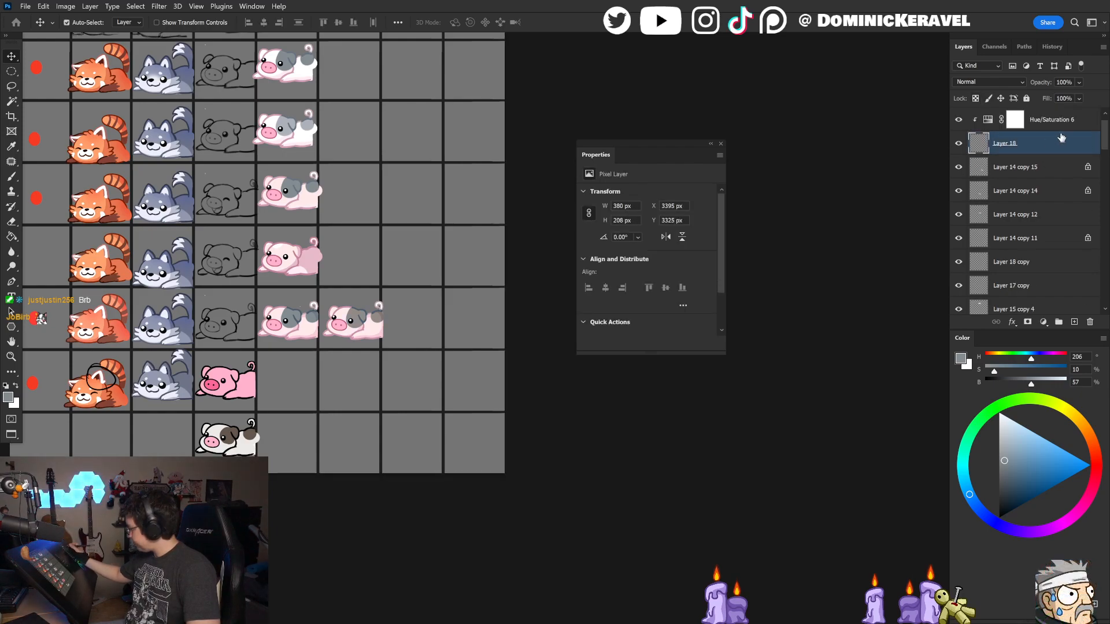
{"action": "left_click", "coordinate": [958, 119]}
{"action": "key", "text": "ctrl+shift+alt+n"}
{"action": "left_click", "coordinate": [960, 168]}
{"action": "left_click", "coordinate": [960, 169]}
{"action": "left_click", "coordinate": [959, 193]}
{"action": "left_click", "coordinate": [959, 193]}
Step: Move the Hue/Saturation adjustment to the top of the layer stack and merge the brown-spotted pig's three layers into one
{"action": "left_click", "coordinate": [1013, 195]}
{"action": "left_click", "coordinate": [1026, 148], "text": "shift"}
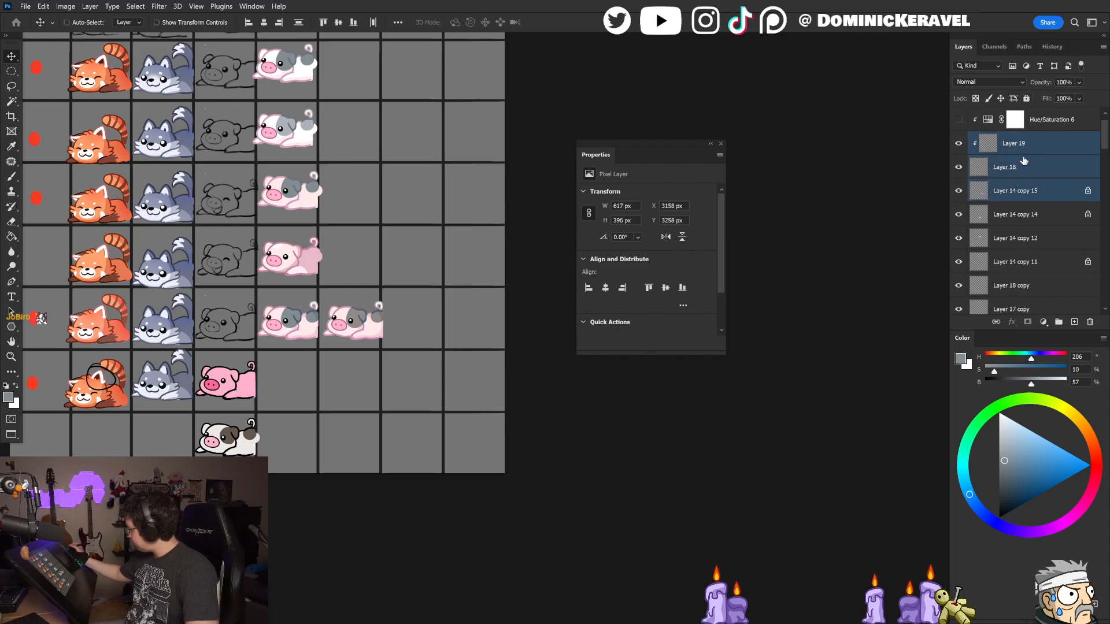
{"action": "left_click", "coordinate": [1048, 128]}
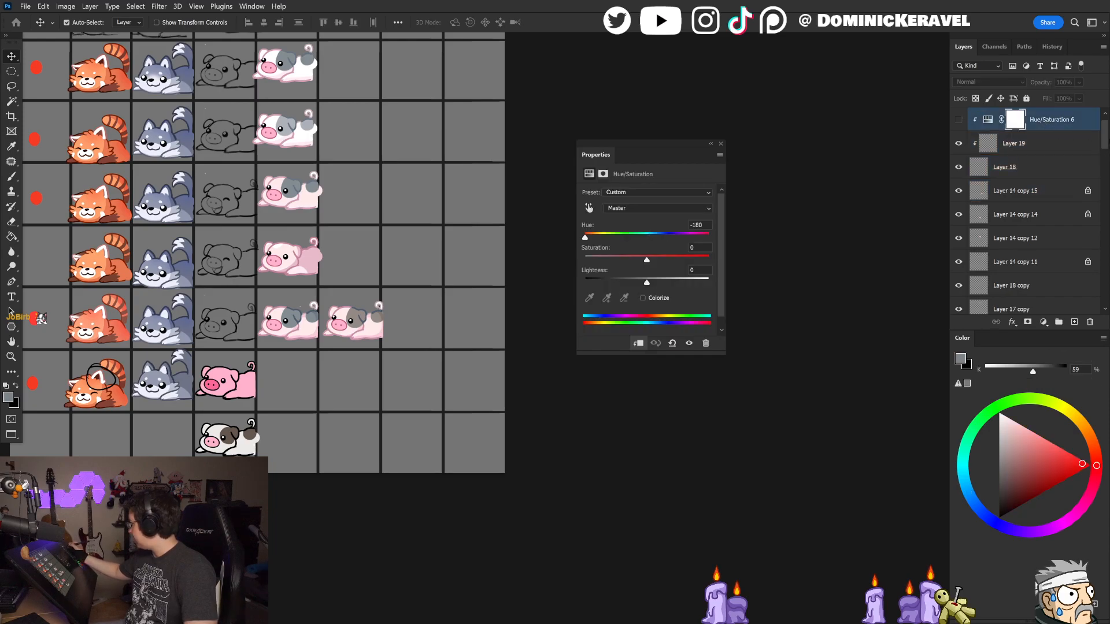
{"action": "scroll", "coordinate": [1079, 139], "scroll_direction": "up", "scroll_amount": 1}
{"action": "left_click_drag", "start_coordinate": [1062, 147], "coordinate": [1050, 112]}
{"action": "left_click", "coordinate": [1038, 173]}
{"action": "left_click", "coordinate": [1029, 214], "text": "shift"}
{"action": "key", "text": "ctrl+e"}
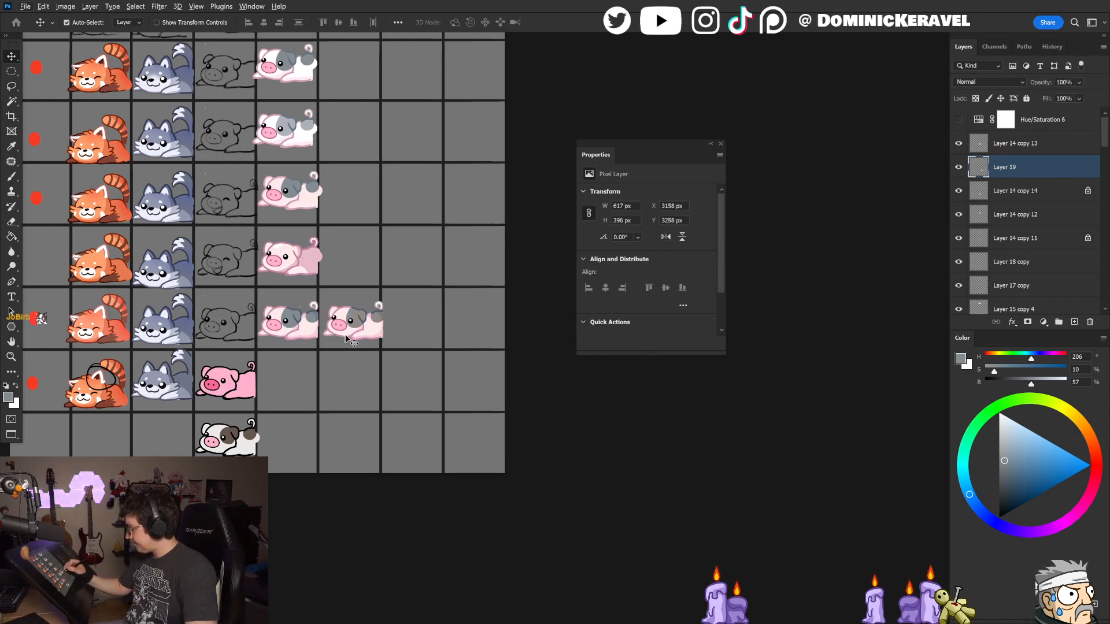
Step: Duplicate the grey-spotted pig into the empty cell beside the brown-spotted one and copy its grey spots to a new layer
{"action": "left_click_drag", "start_coordinate": [294, 303], "coordinate": [414, 317]}
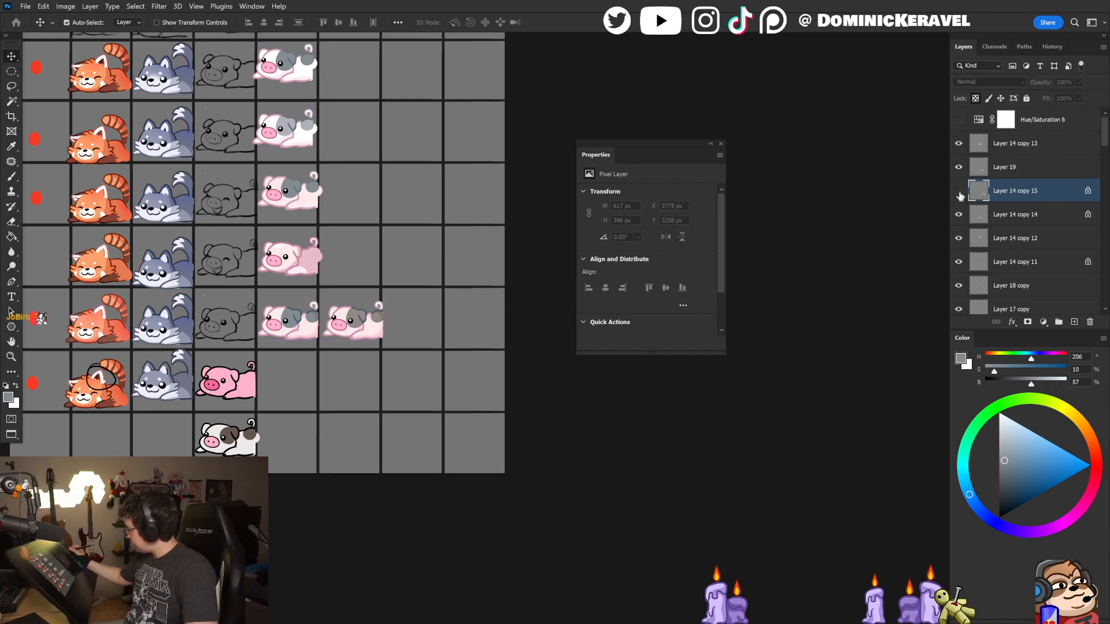
{"action": "key", "text": "w"}
{"action": "left_click", "coordinate": [440, 316], "text": "shift"}
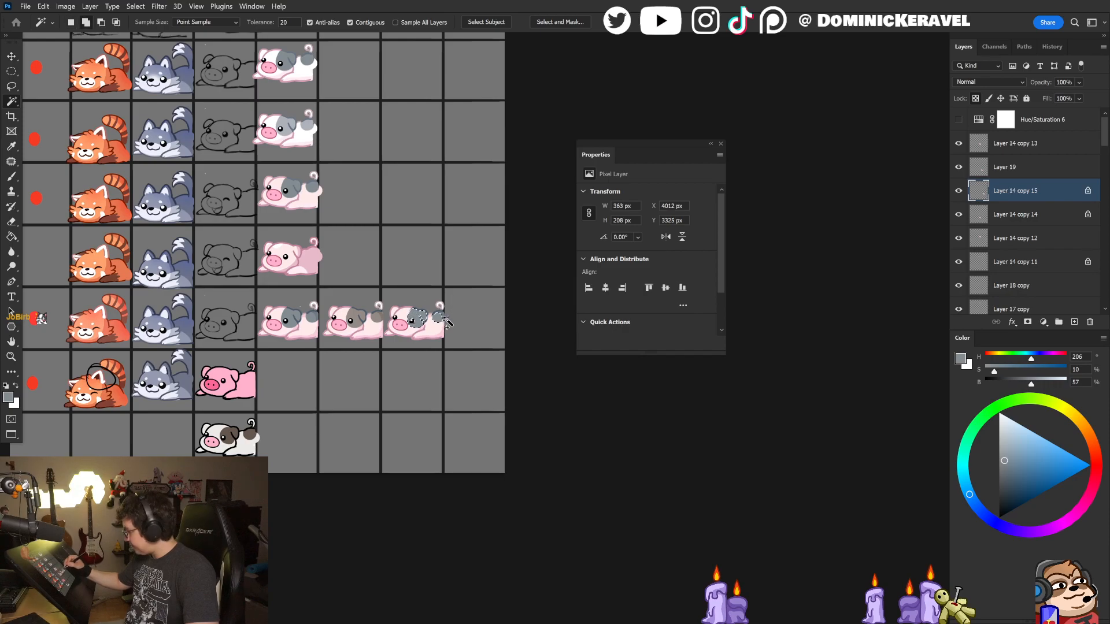
{"action": "key", "text": "ctrl+d"}
{"action": "key", "text": "ctrl+j"}
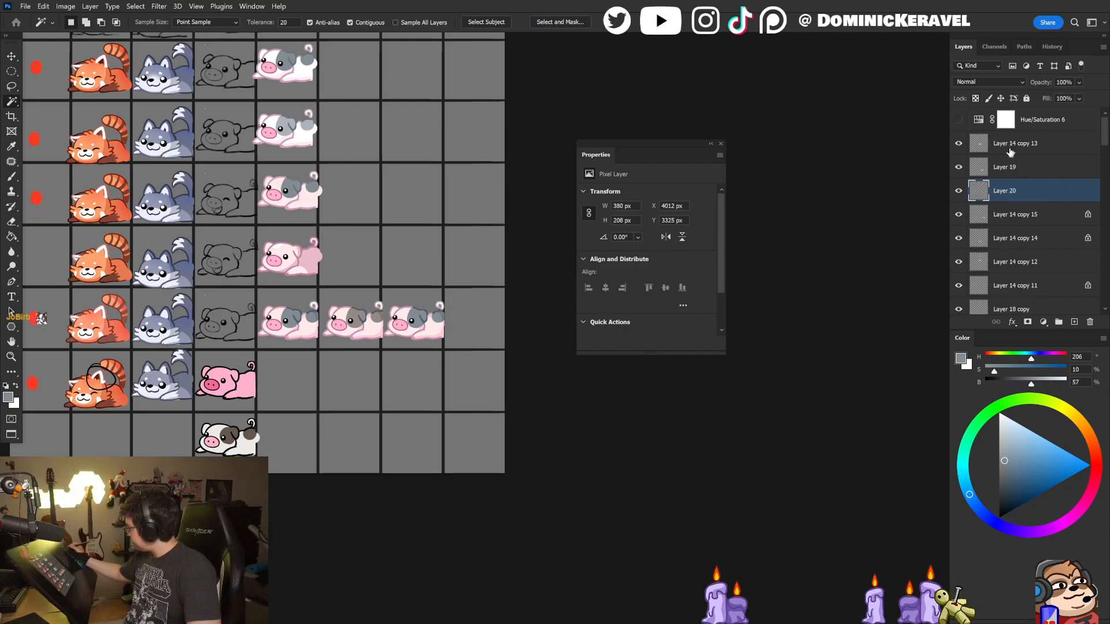
Step: Place the Hue/Saturation adjustment directly above Layer 20, make it visible and clip it to that layer
{"action": "left_click_drag", "start_coordinate": [1027, 124], "coordinate": [964, 180]}
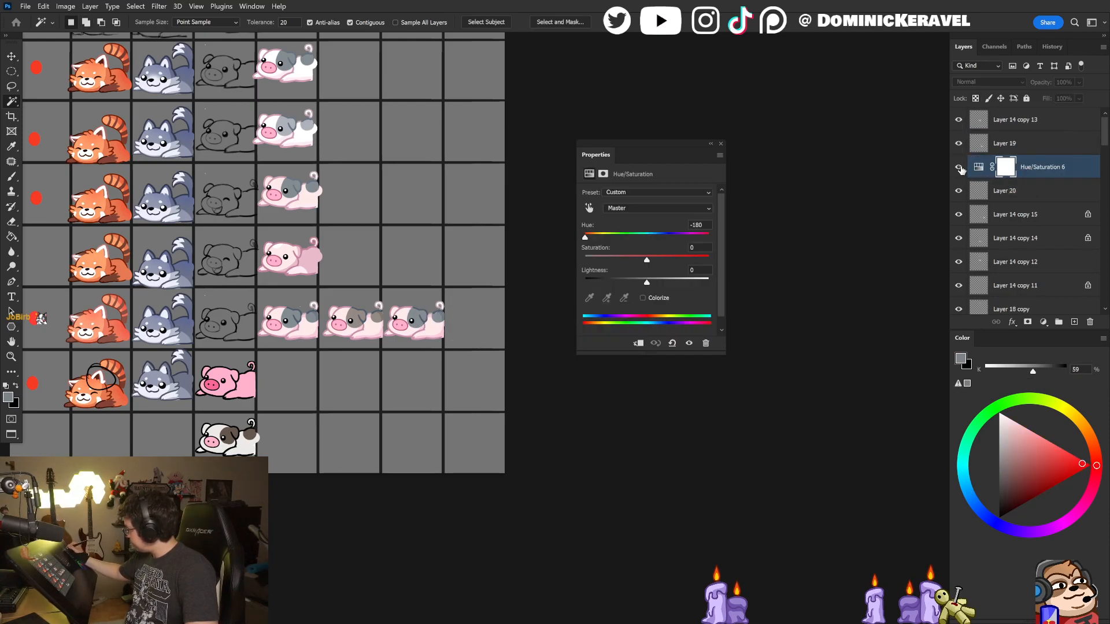
{"action": "left_click", "coordinate": [958, 168]}
{"action": "left_click", "coordinate": [1012, 178], "text": "alt"}
{"action": "left_click", "coordinate": [959, 168]}
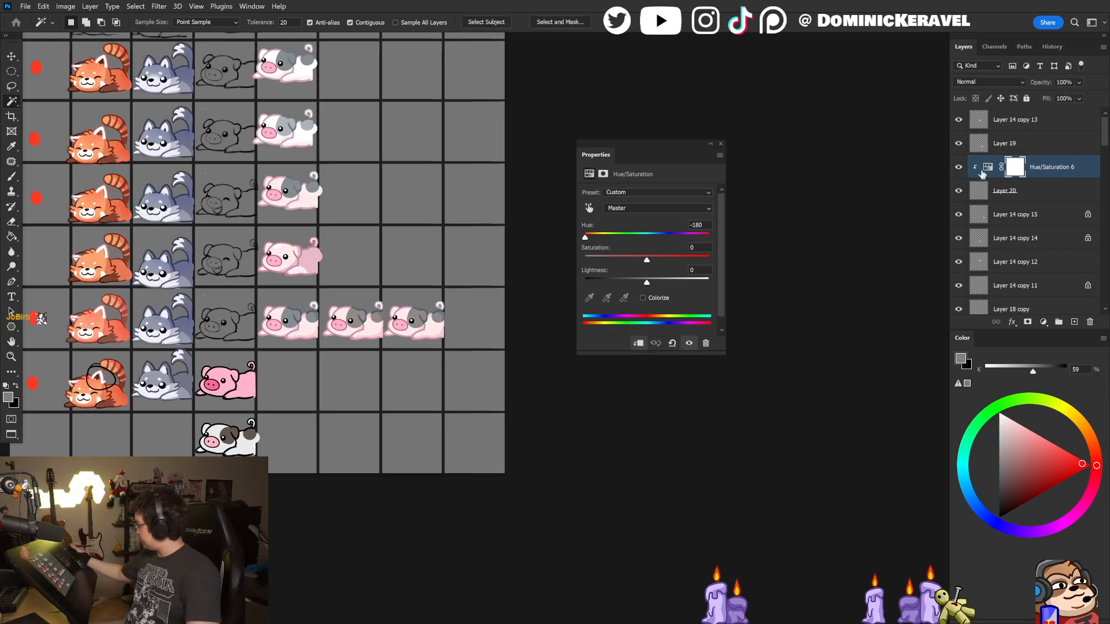
Step: Try a hue shift of +102 and a saturation of +39 on the third pig's spots
{"action": "left_click_drag", "start_coordinate": [643, 233], "coordinate": [640, 236]}
{"action": "left_click_drag", "start_coordinate": [487, 406], "coordinate": [462, 404]}
{"action": "left_click_drag", "start_coordinate": [657, 240], "coordinate": [675, 238]}
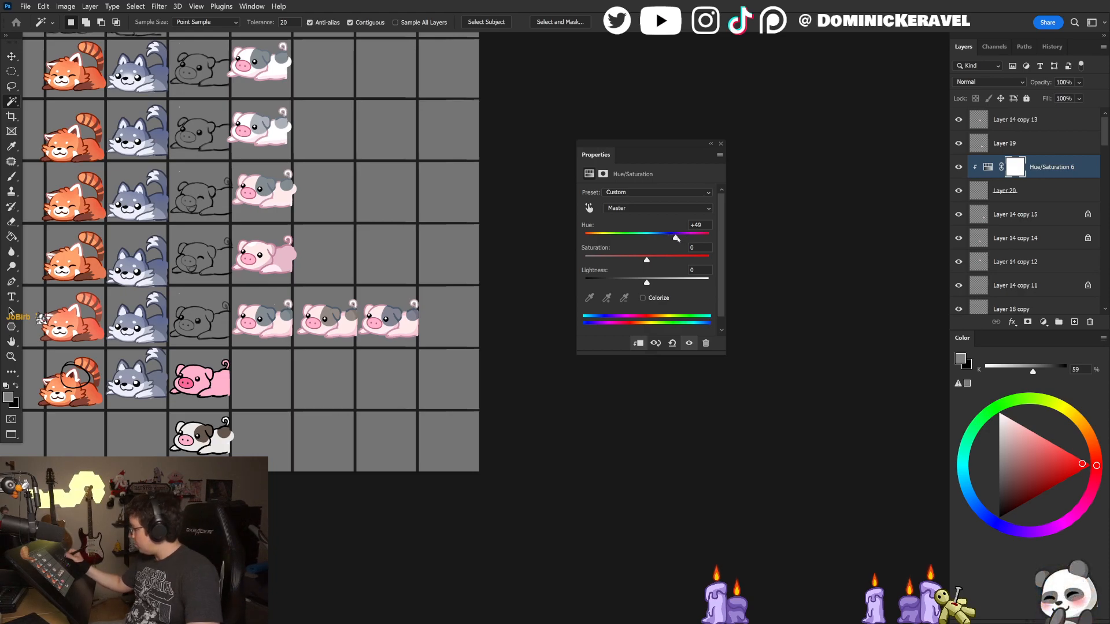
{"action": "left_click_drag", "start_coordinate": [675, 238], "coordinate": [676, 238]}
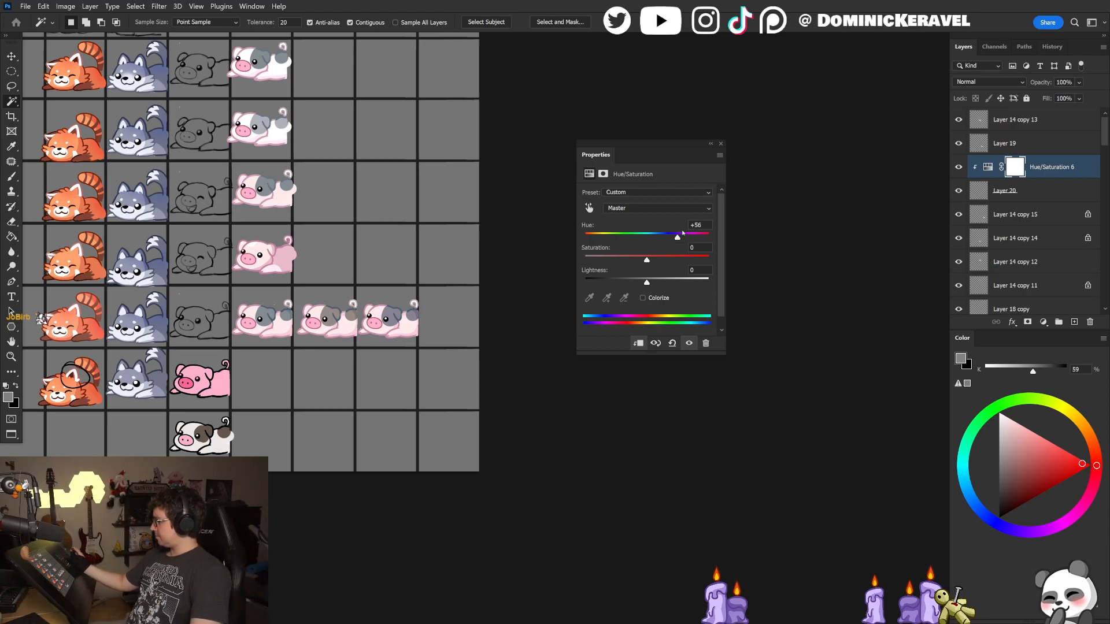
{"action": "left_click_drag", "start_coordinate": [678, 237], "coordinate": [688, 239]}
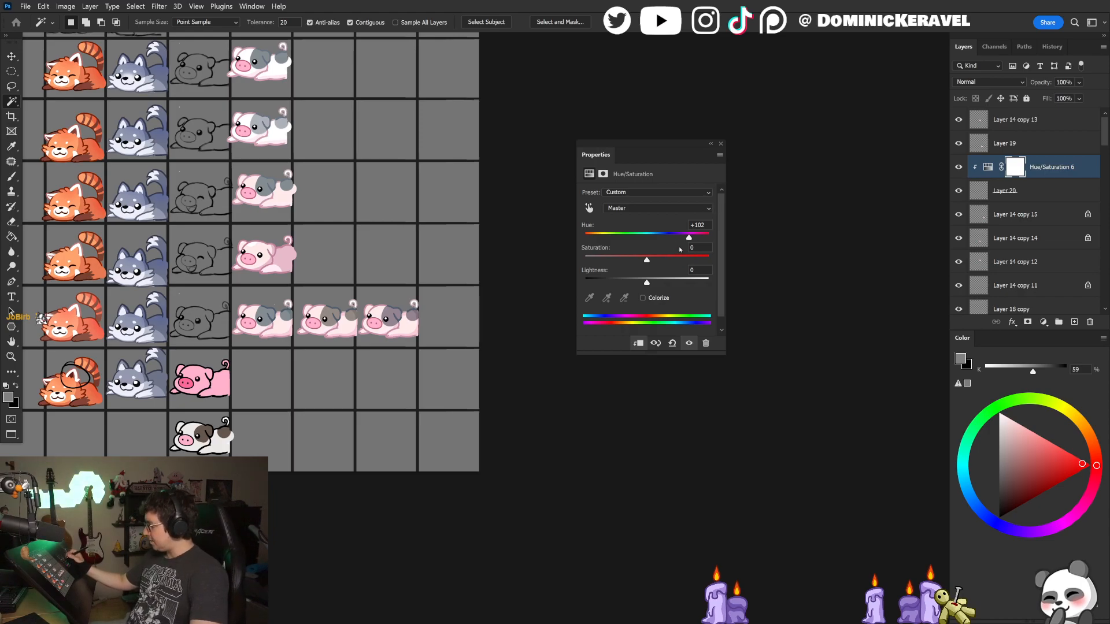
{"action": "left_click_drag", "start_coordinate": [647, 260], "coordinate": [650, 260]}
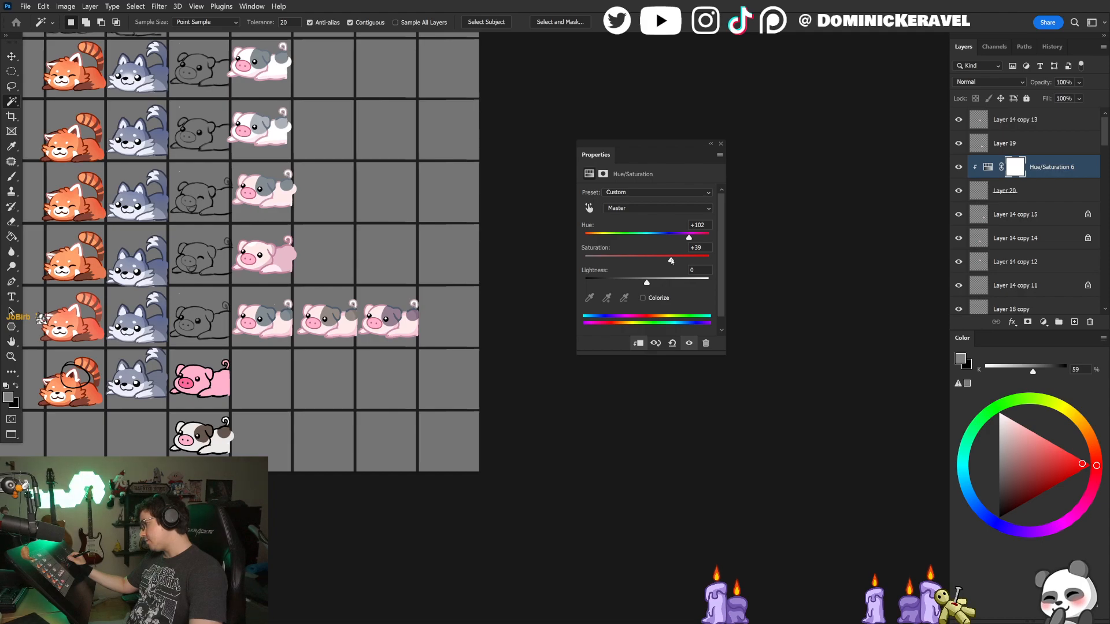
{"action": "left_click_drag", "start_coordinate": [658, 260], "coordinate": [647, 260]}
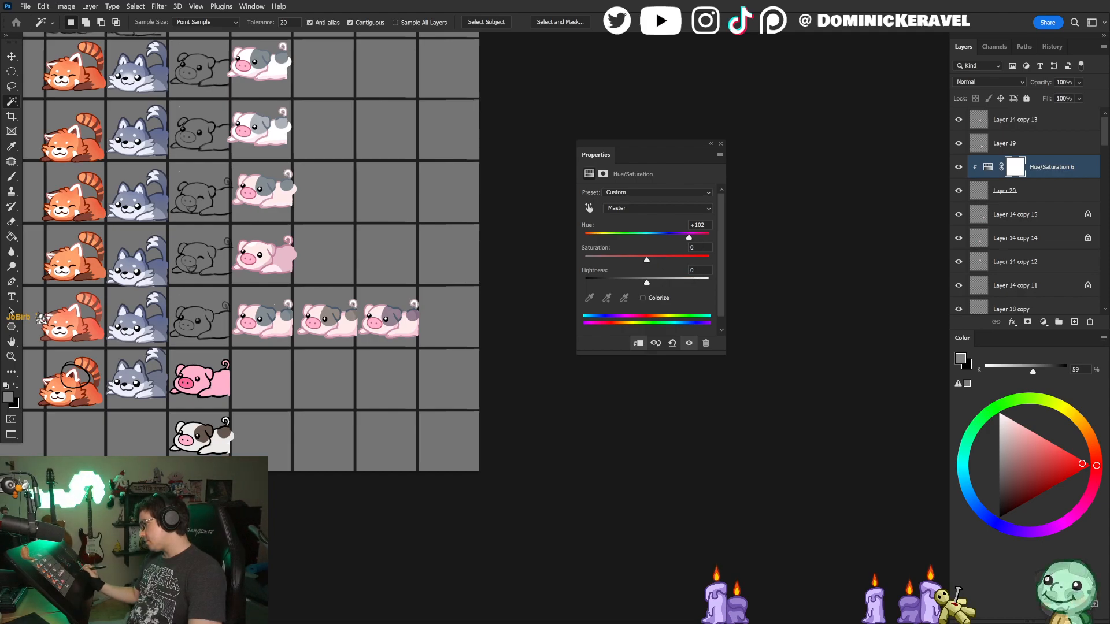
Step: Set the hue shift of the third pig's spots to +155, comparing them with the other pigs on the sheet
{"action": "key", "text": "v"}
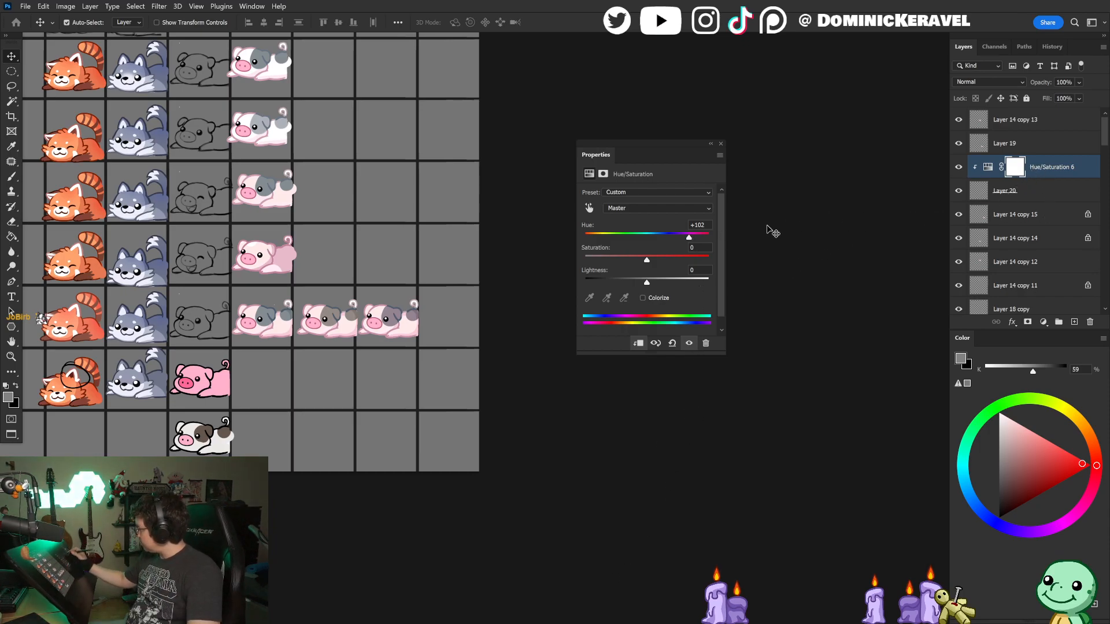
{"action": "mouse_move", "coordinate": [689, 238]}
{"action": "left_mouse_down"}
{"action": "mouse_move", "coordinate": [700, 238]}
{"action": "mouse_move", "coordinate": [689, 238]}
{"action": "left_mouse_up"}
{"action": "scroll", "coordinate": [480, 414], "scroll_direction": "down", "scroll_amount": 3}
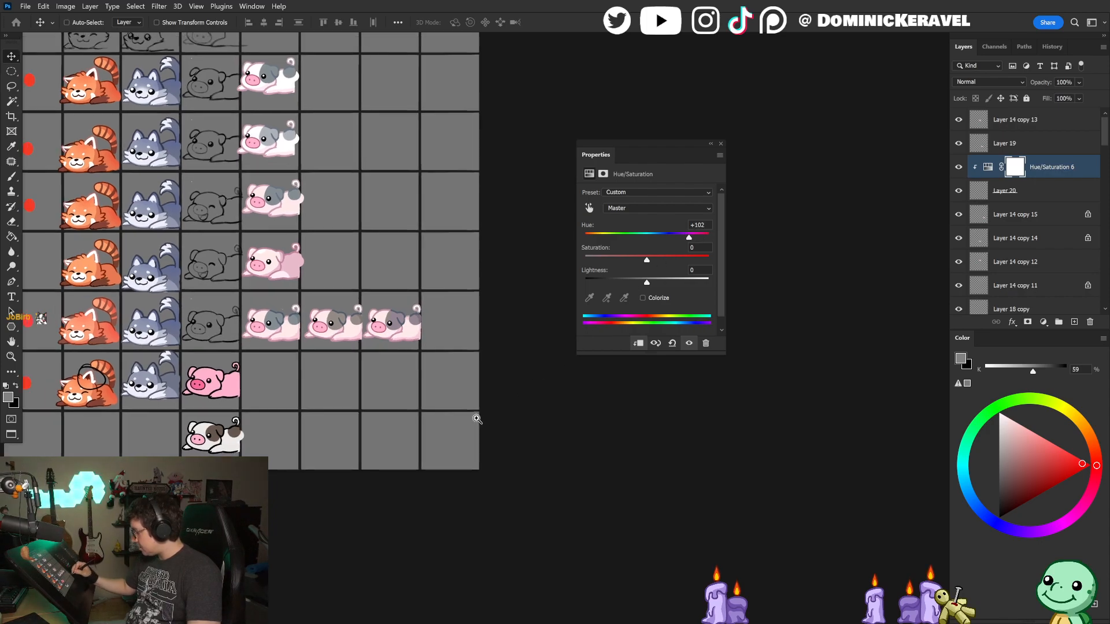
{"action": "mouse_move", "coordinate": [689, 237]}
{"action": "left_mouse_down"}
{"action": "mouse_move", "coordinate": [674, 239]}
{"action": "mouse_move", "coordinate": [691, 238]}
{"action": "left_mouse_up"}
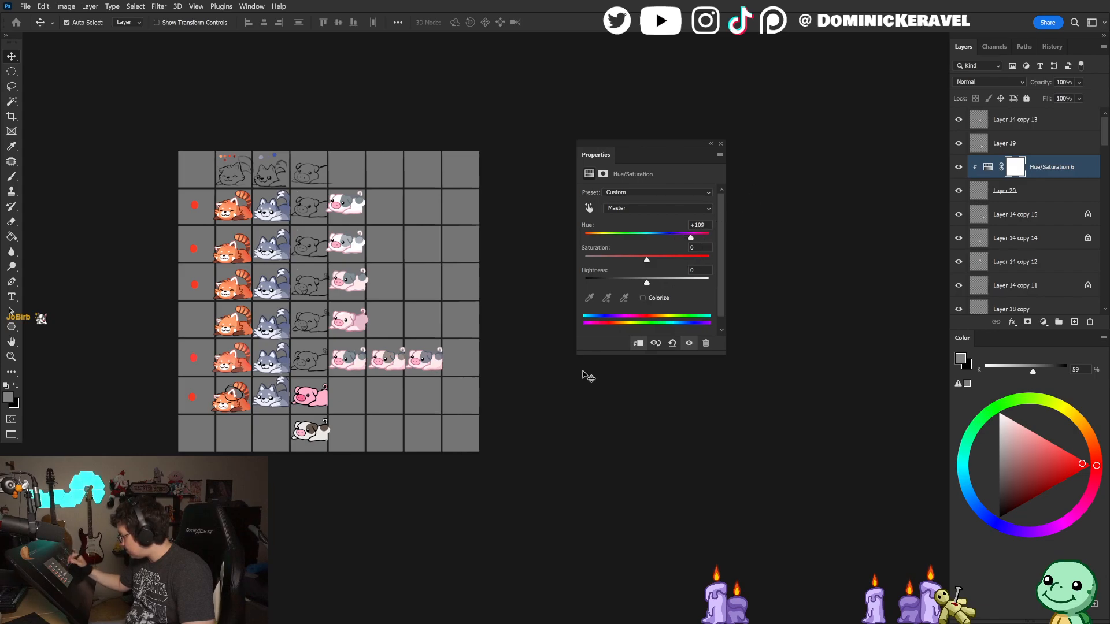
{"action": "scroll", "coordinate": [496, 411], "scroll_direction": "up", "scroll_amount": 1}
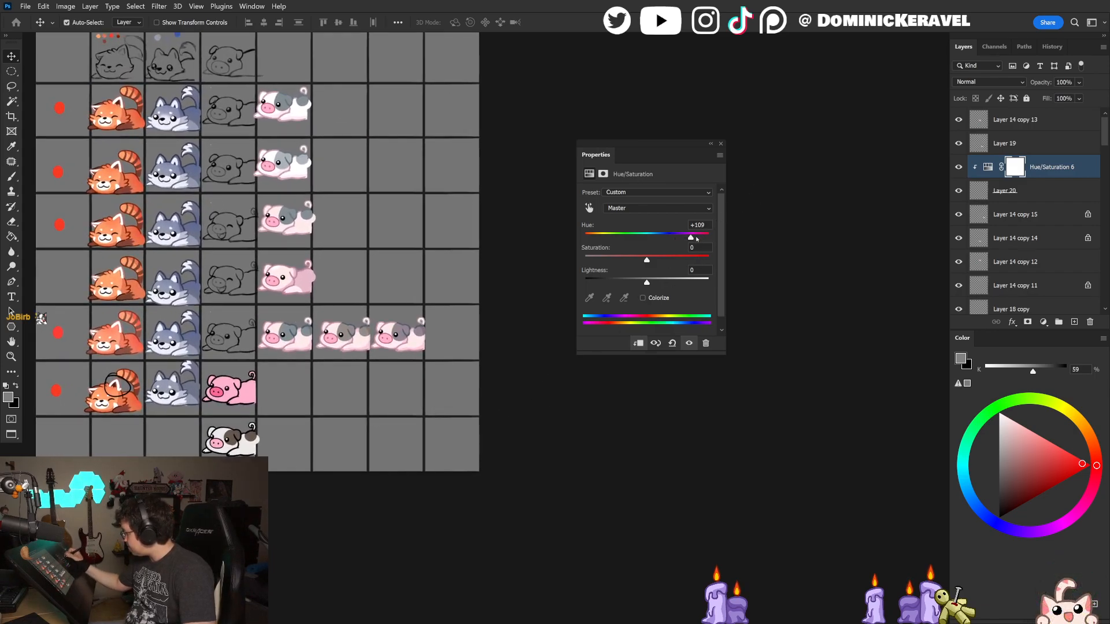
{"action": "left_click_drag", "start_coordinate": [691, 239], "coordinate": [690, 238]}
{"action": "key", "text": "ctrl+minus"}
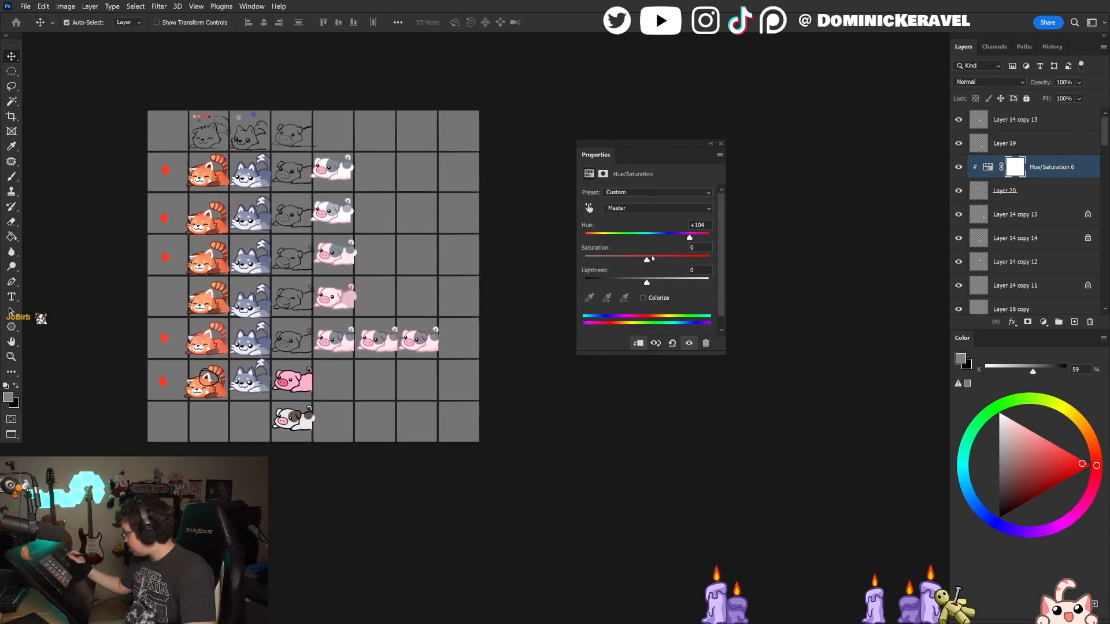
{"action": "left_click_drag", "start_coordinate": [689, 239], "coordinate": [702, 238]}
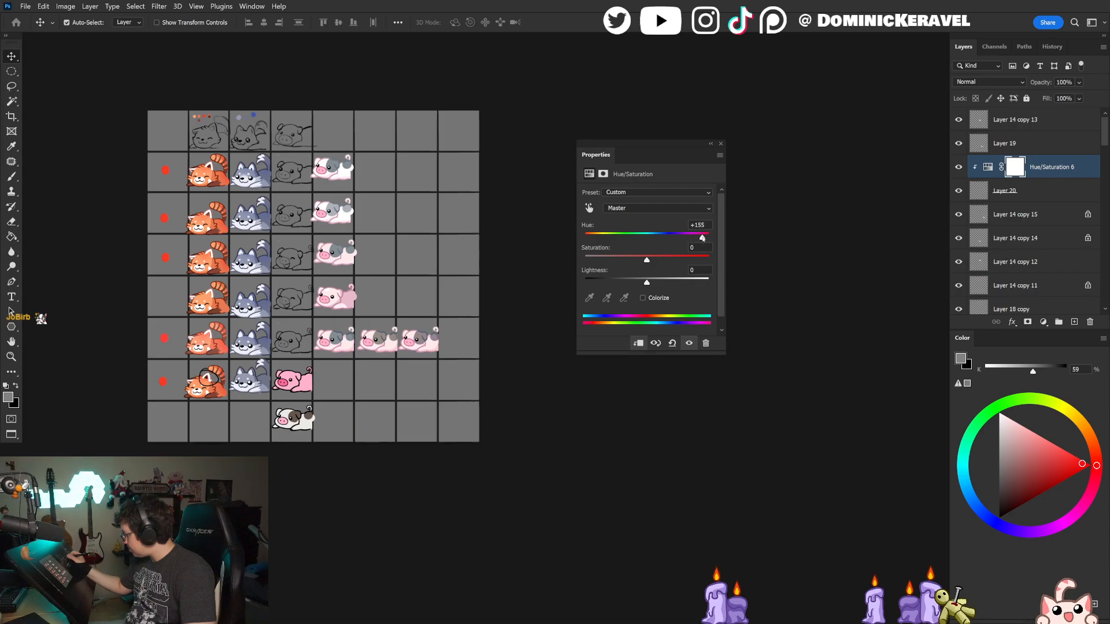
Step: Set the third pig's spots to a hue shift of +68 and a saturation of +25
{"action": "scroll", "coordinate": [488, 423], "scroll_direction": "down", "scroll_amount": 1}
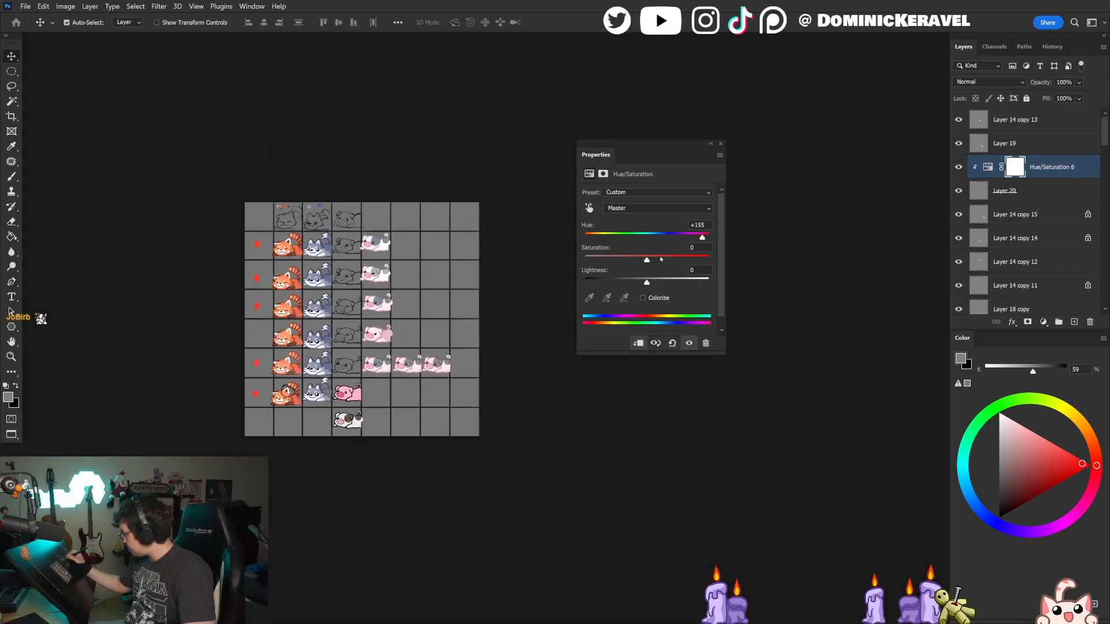
{"action": "left_click_drag", "start_coordinate": [647, 261], "coordinate": [680, 239]}
{"action": "scroll", "coordinate": [486, 396], "scroll_direction": "up", "scroll_amount": 1}
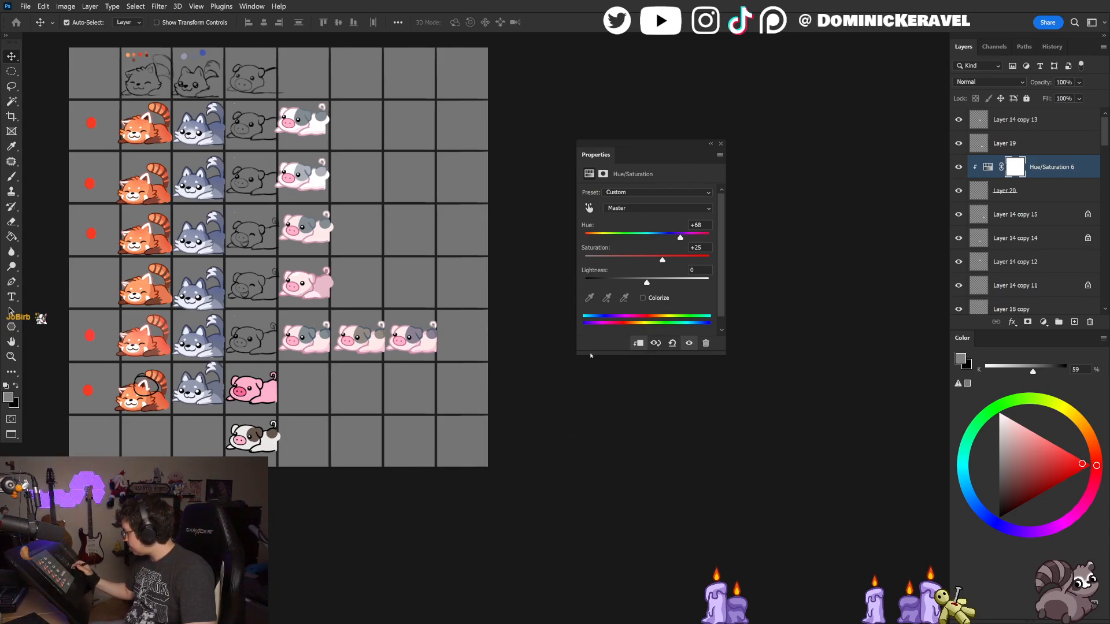
Step: Make a merged copy of Hue/Saturation 6, Layer 20 and Layer 14 copy 15 on a new layer, keeping the originals editable
{"action": "left_click", "coordinate": [1024, 215], "text": "shift"}
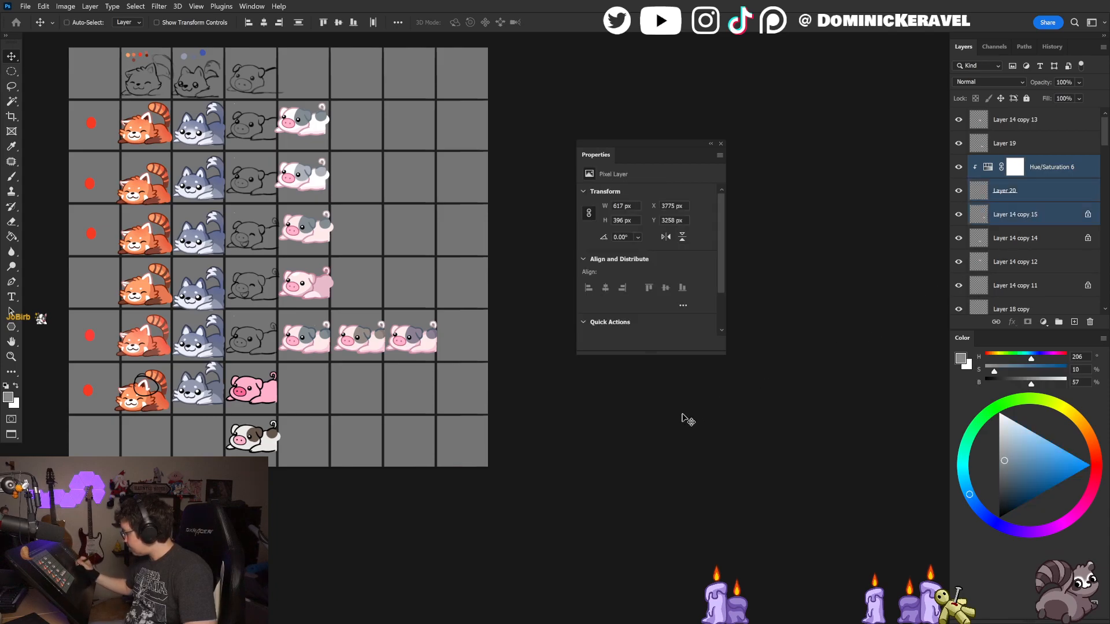
{"action": "key", "text": "ctrl+e"}
{"action": "key", "text": "ctrl+a"}
{"action": "key", "text": "ctrl+z"}
{"action": "key", "text": "ctrl+z"}
{"action": "key", "text": "ctrl+alt+e"}
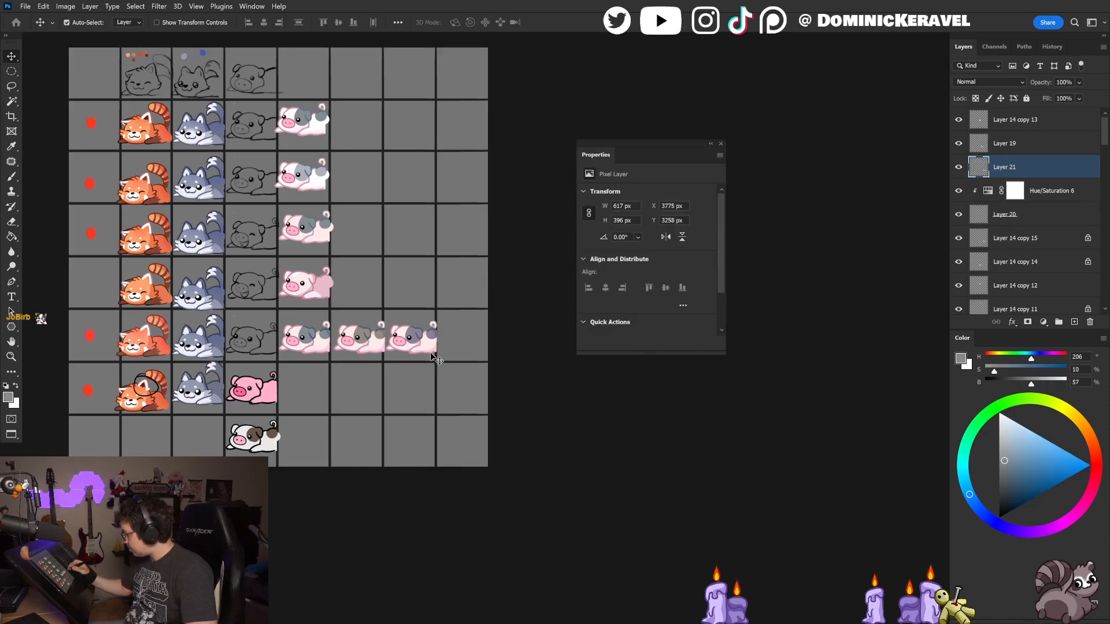
Step: Place the editable pig in the fourth cell of the row, leaving the merged copy in the third, and select Layer 20
{"action": "left_click_drag", "start_coordinate": [424, 343], "coordinate": [426, 386]}
{"action": "left_click_drag", "start_coordinate": [460, 310], "coordinate": [413, 346]}
{"action": "left_click_drag", "start_coordinate": [407, 339], "coordinate": [457, 342]}
{"action": "left_click_drag", "start_coordinate": [415, 384], "coordinate": [417, 343]}
{"action": "left_click", "coordinate": [482, 332]}
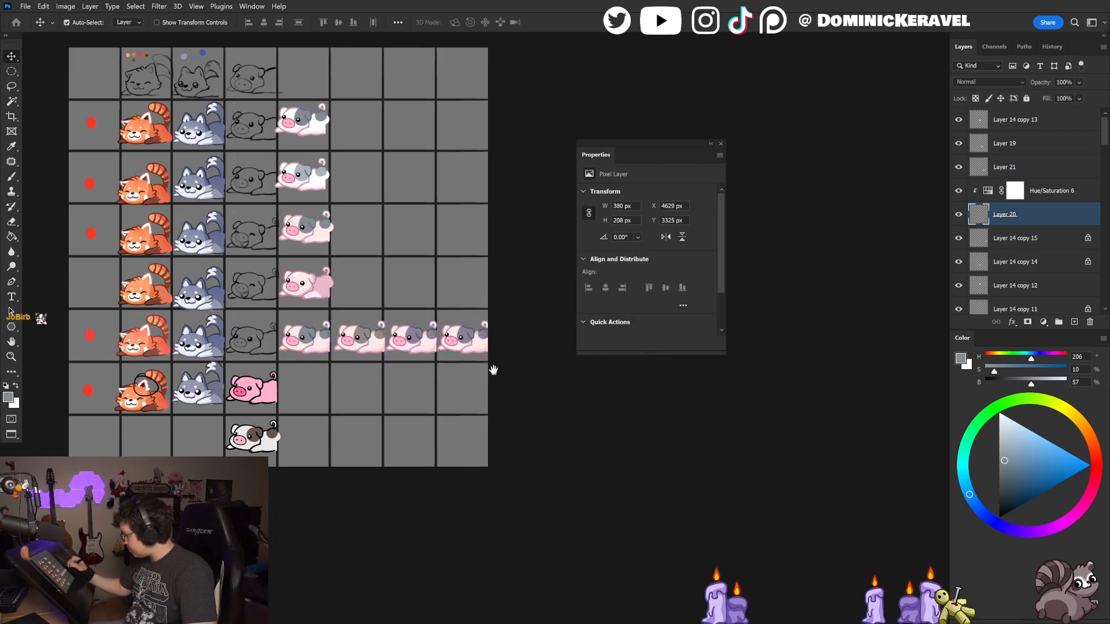
{"action": "left_click_drag", "start_coordinate": [498, 368], "coordinate": [448, 386]}
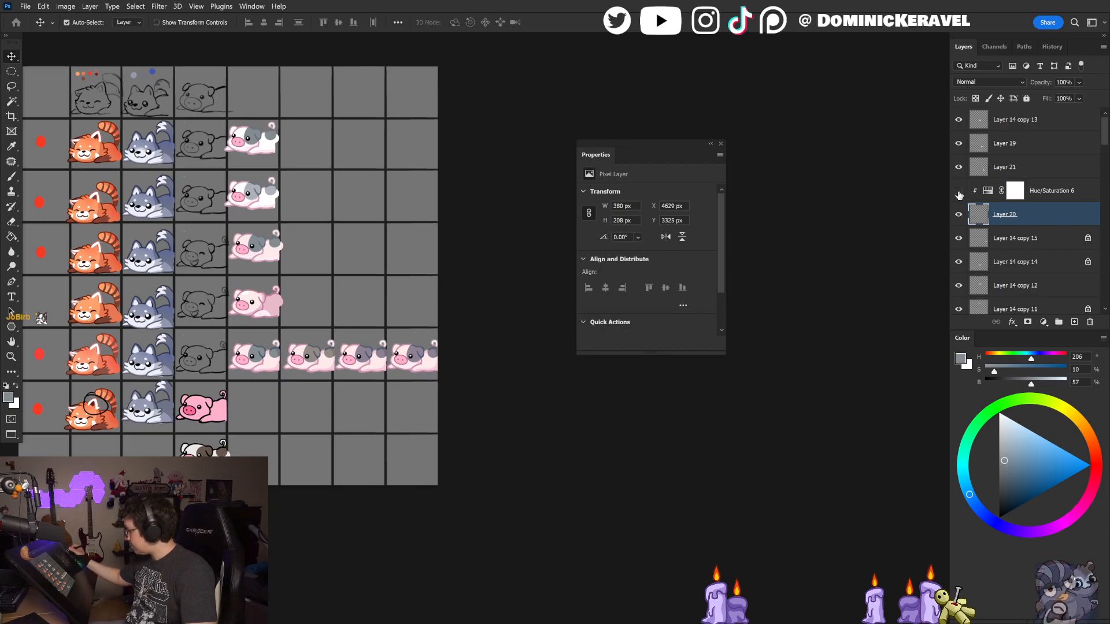
Step: Set the hue shift of the fourth pig's spots to +102 in Hue/Saturation 6
{"action": "left_click", "coordinate": [1046, 198]}
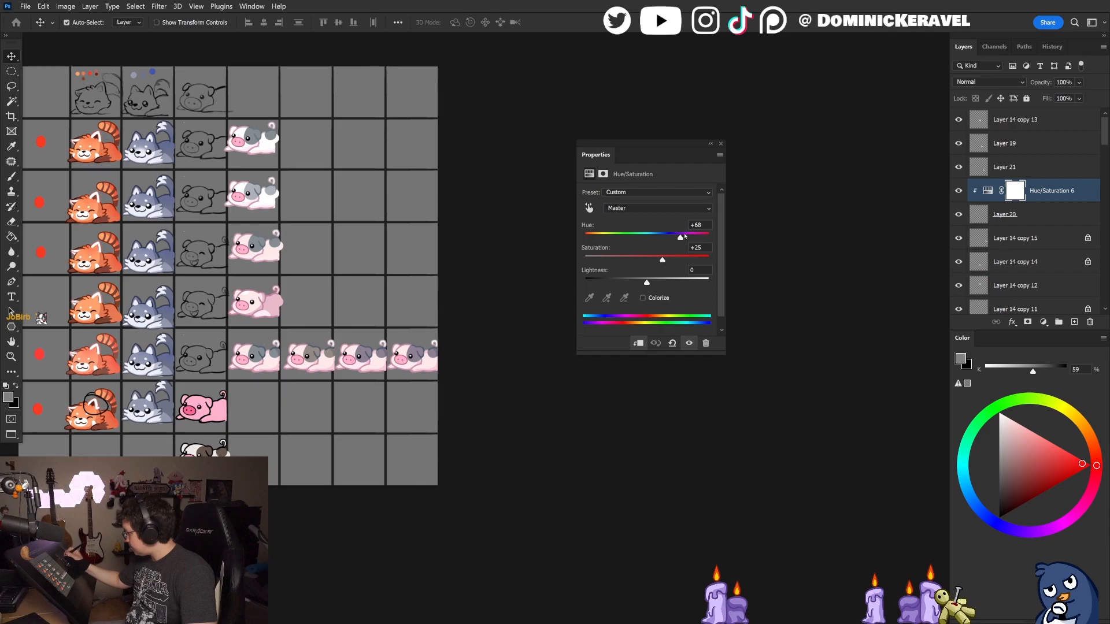
{"action": "left_click_drag", "start_coordinate": [680, 237], "coordinate": [687, 239]}
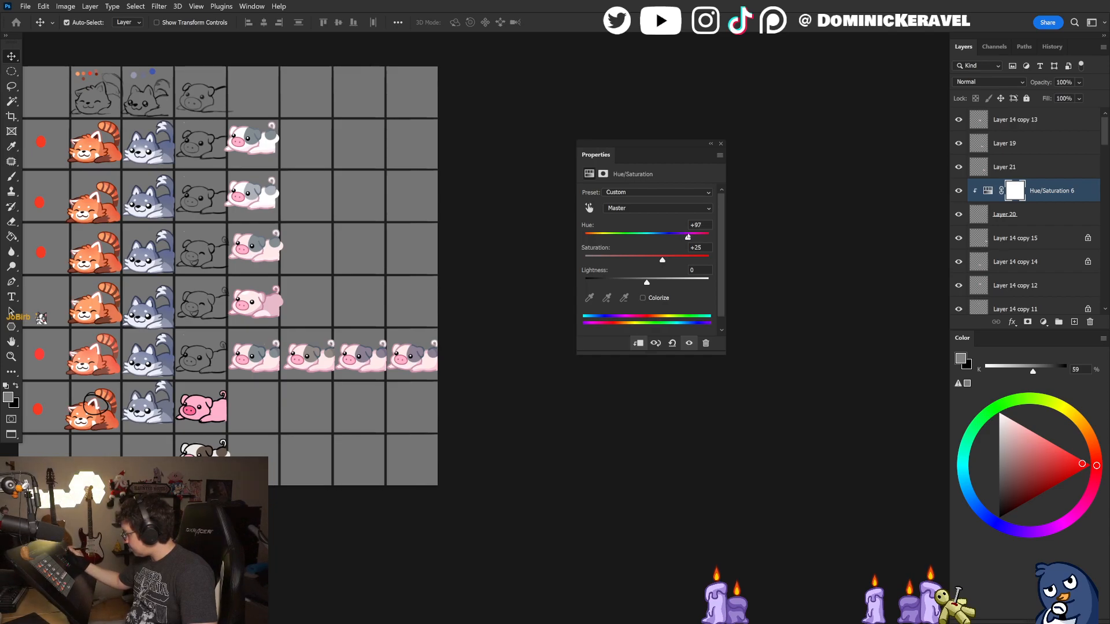
{"action": "left_click_drag", "start_coordinate": [688, 238], "coordinate": [688, 238]}
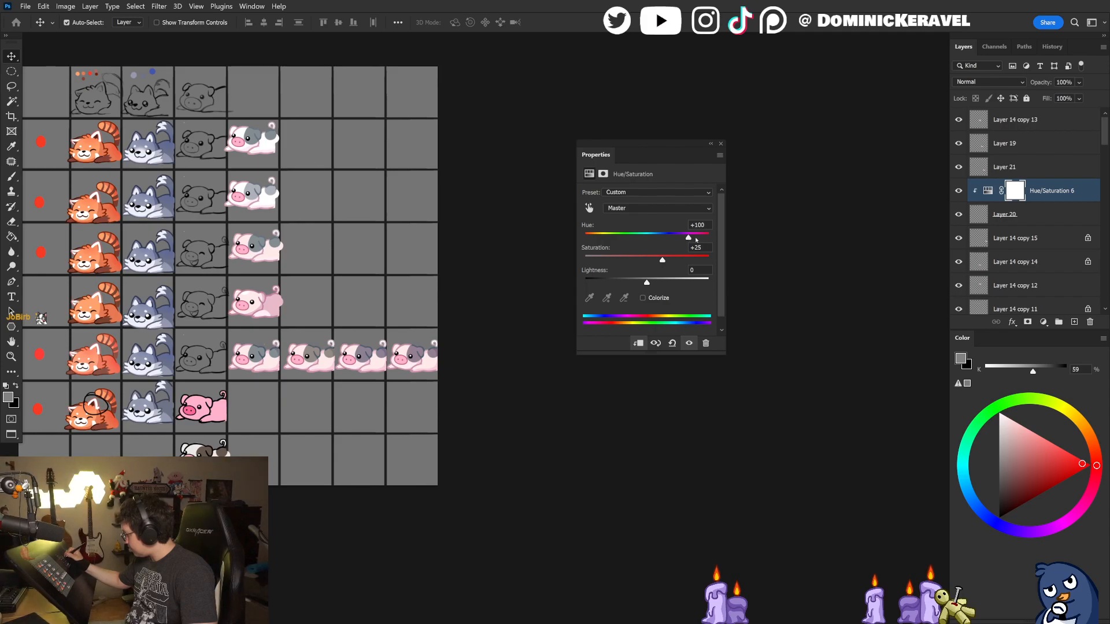
{"action": "left_click_drag", "start_coordinate": [689, 237], "coordinate": [690, 238]}
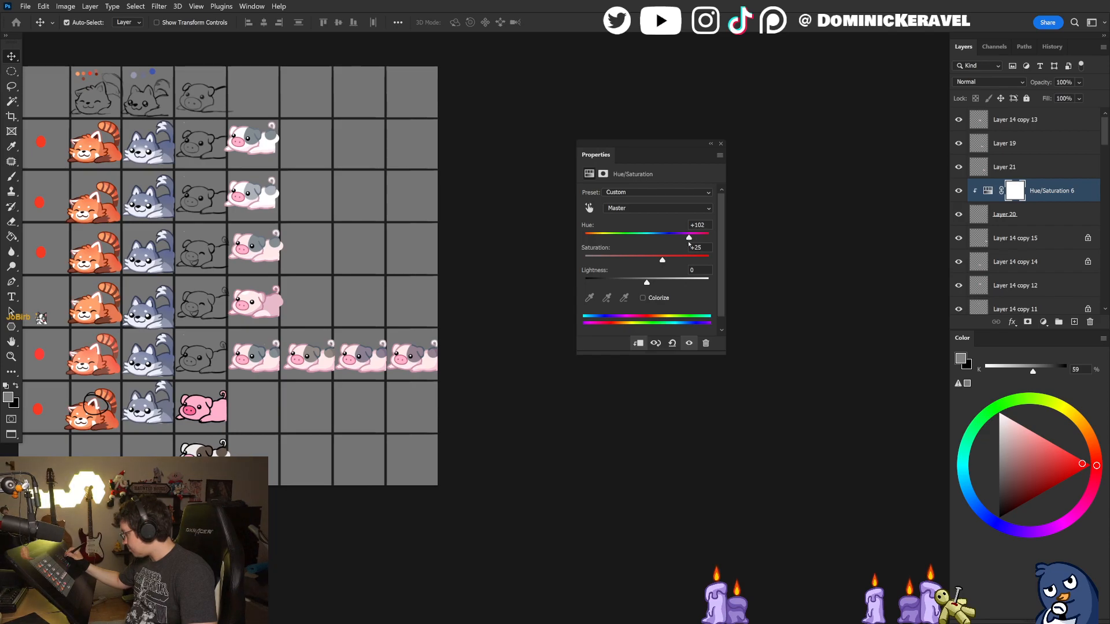
Step: Try several saturation levels on the fourth pig's spots, settle on +10 and close the adjustment's properties
{"action": "left_click_drag", "start_coordinate": [663, 260], "coordinate": [651, 261]}
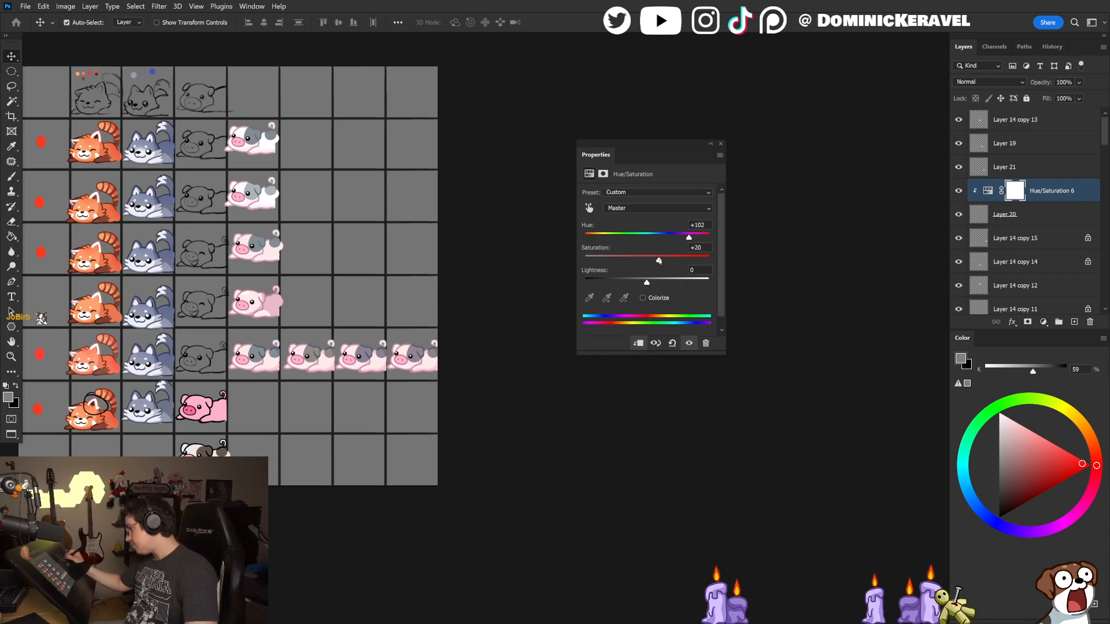
{"action": "left_click_drag", "start_coordinate": [654, 259], "coordinate": [647, 259]}
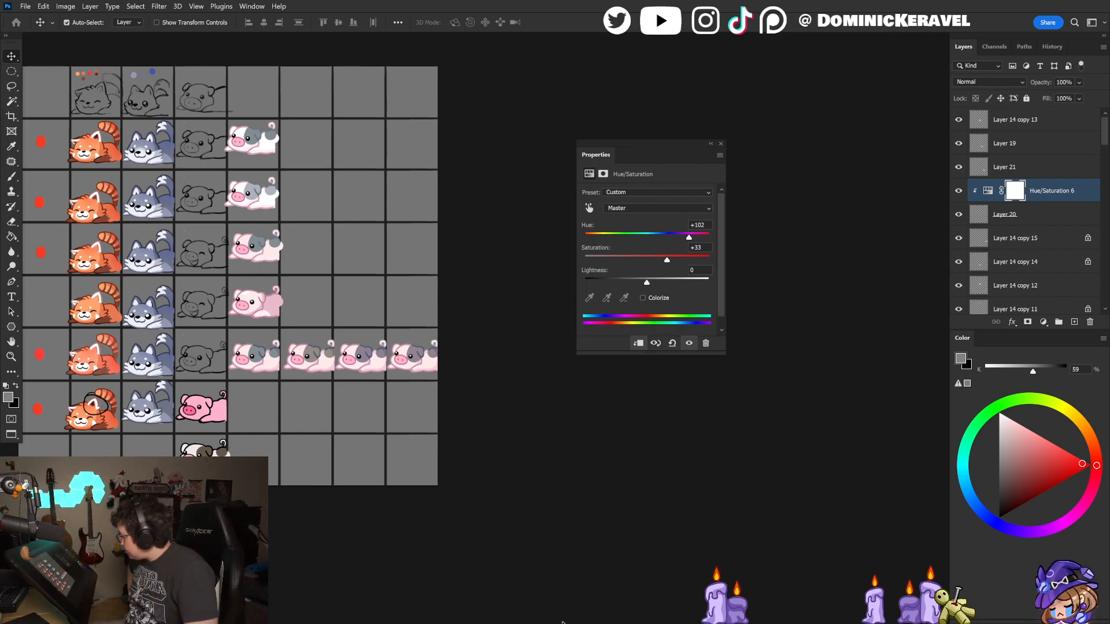
{"action": "key", "text": "ctrl"}
{"action": "key", "text": "ctrl+z"}
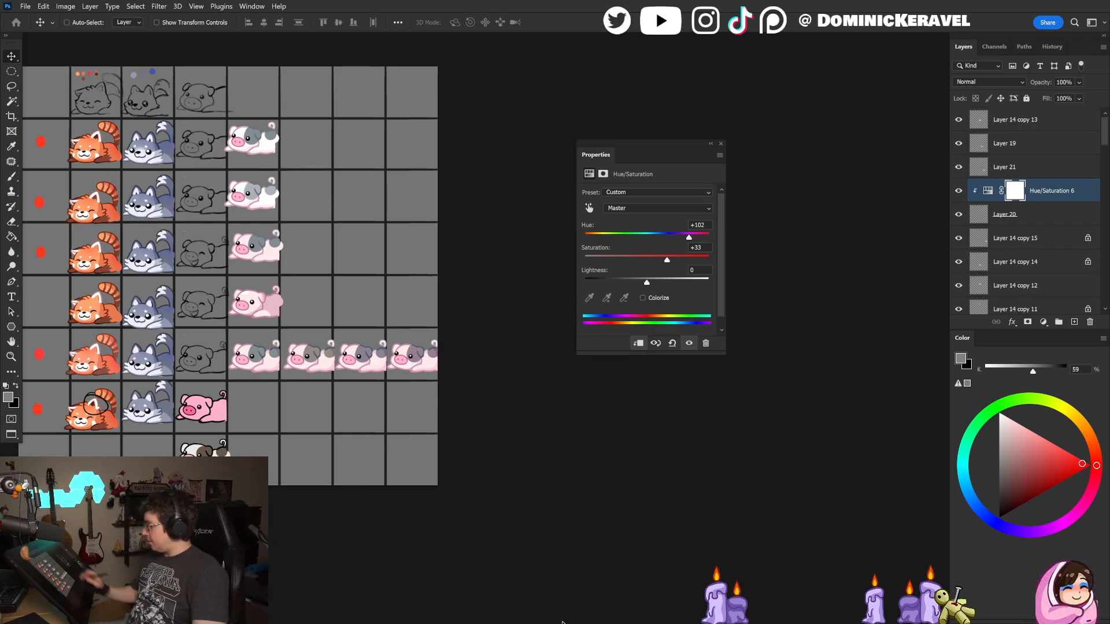
{"action": "left_click_drag", "start_coordinate": [426, 354], "coordinate": [473, 354]}
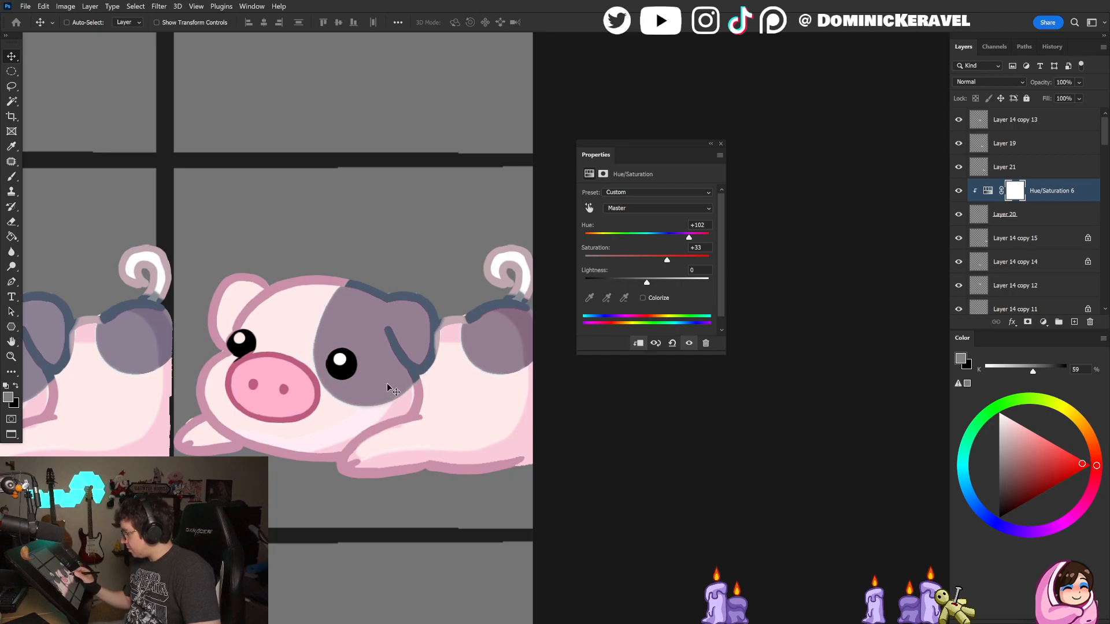
{"action": "mouse_move", "coordinate": [404, 411]}
{"action": "left_mouse_down"}
{"action": "mouse_move", "coordinate": [331, 431]}
{"action": "mouse_move", "coordinate": [408, 412]}
{"action": "left_mouse_up"}
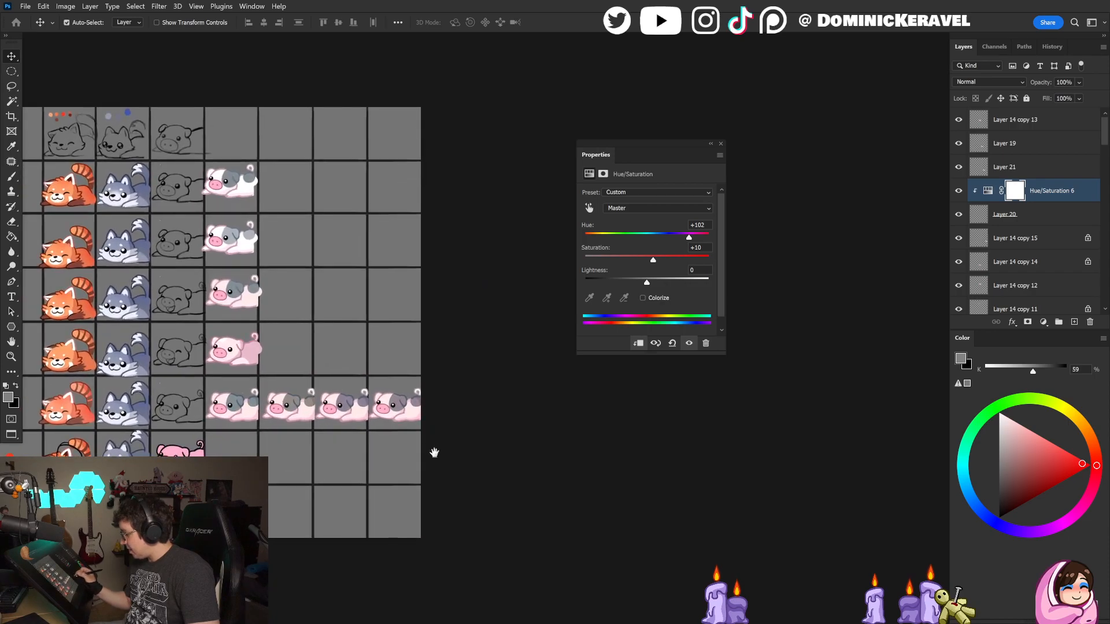
{"action": "left_click_drag", "start_coordinate": [433, 451], "coordinate": [421, 441]}
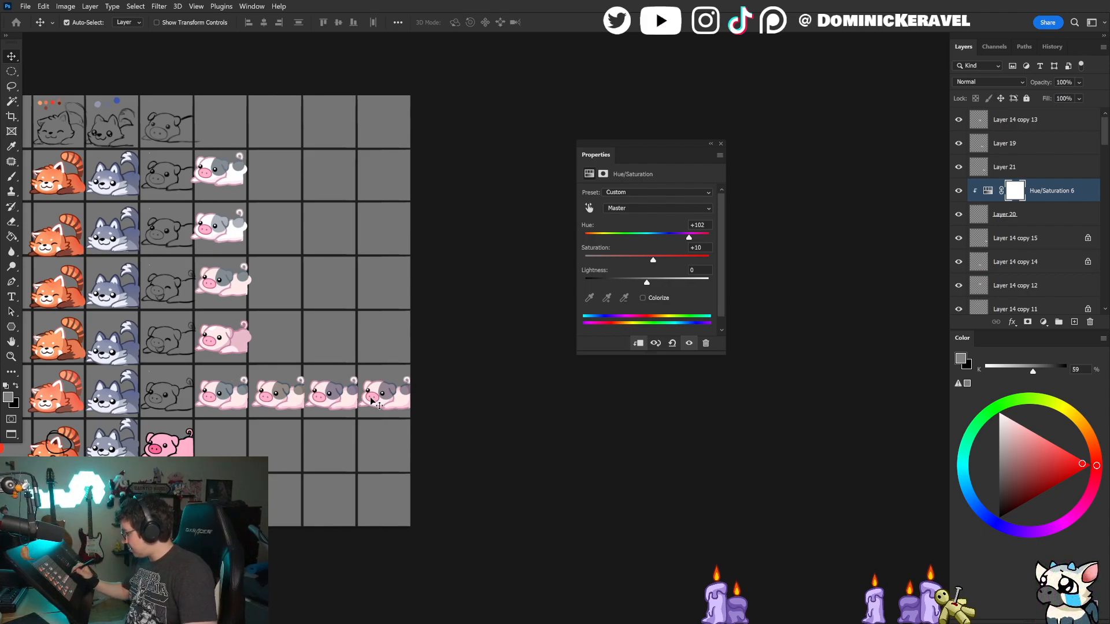
{"action": "left_click", "coordinate": [720, 143]}
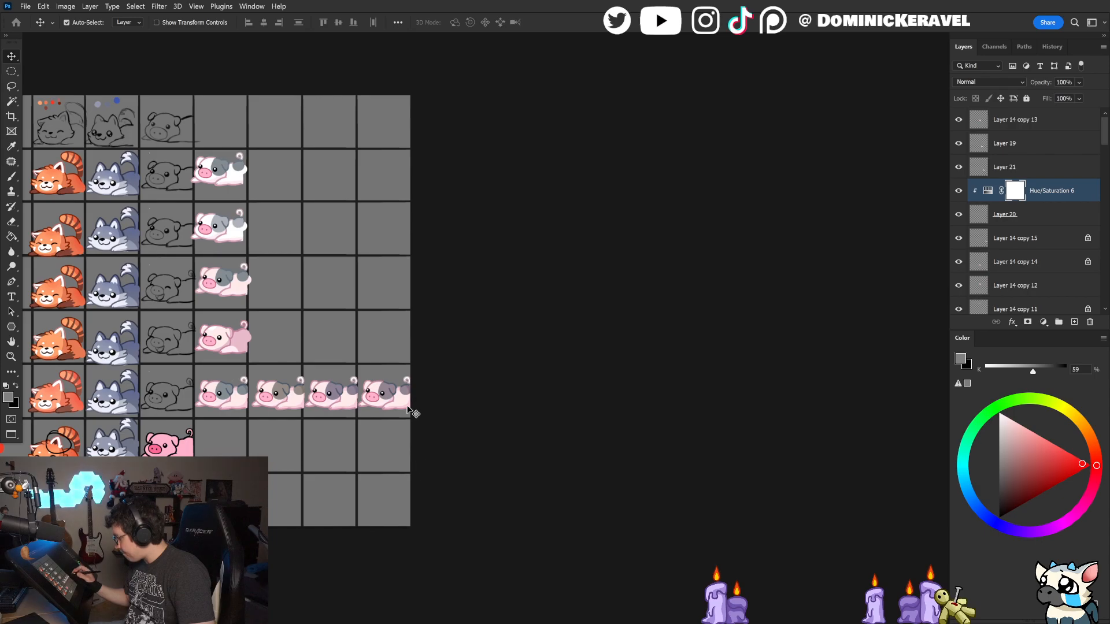
Step: Get the Brush ready on Layer 14 copy 14 and unlock the layer so new strokes can be painted
{"action": "key", "text": "b"}
{"action": "left_click", "coordinate": [386, 390], "text": "alt"}
{"action": "left_click_drag", "start_coordinate": [359, 431], "coordinate": [380, 429]}
{"action": "left_click_drag", "start_coordinate": [297, 422], "coordinate": [411, 425]}
{"action": "right_click", "coordinate": [148, 416]}
{"action": "key", "text": "Escape"}
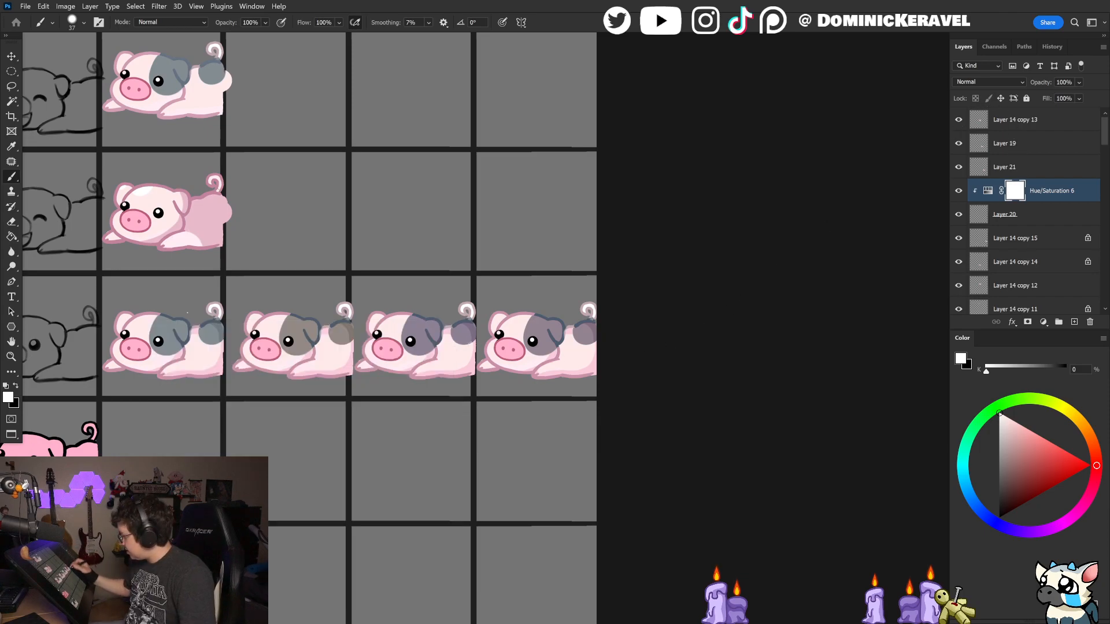
{"action": "left_click", "coordinate": [207, 360], "text": "alt"}
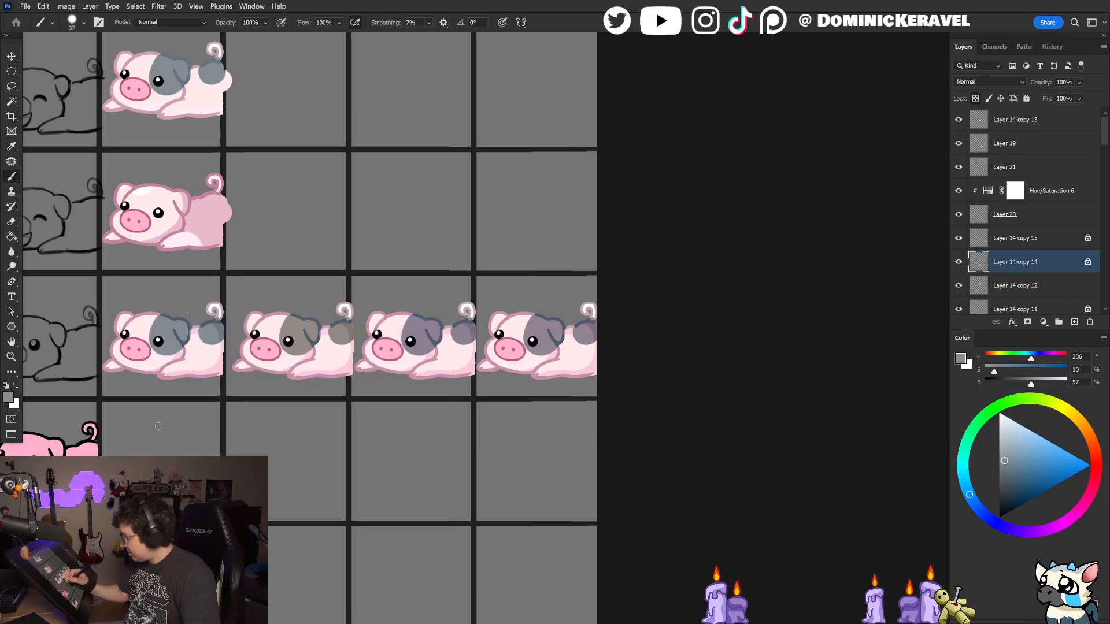
{"action": "left_click", "coordinate": [989, 98]}
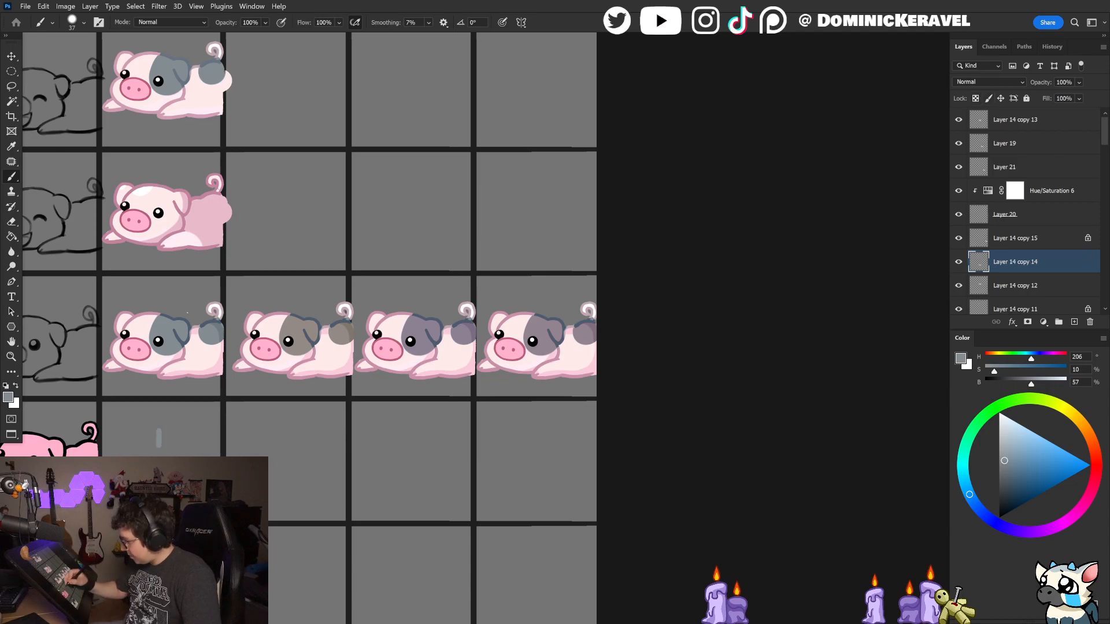
Step: Sample the pigs' pale pink and handwrite the labels 1, 2, 3 and 4 beneath the four variants
{"action": "left_click", "coordinate": [279, 323], "text": "alt"}
{"action": "left_click_drag", "start_coordinate": [153, 409], "coordinate": [155, 441]}
{"action": "mouse_move", "coordinate": [272, 411]}
{"action": "left_mouse_down"}
{"action": "mouse_move", "coordinate": [272, 434]}
{"action": "mouse_move", "coordinate": [296, 431]}
{"action": "left_mouse_up"}
{"action": "left_click_drag", "start_coordinate": [399, 407], "coordinate": [397, 434]}
{"action": "mouse_move", "coordinate": [527, 403]}
{"action": "left_mouse_down"}
{"action": "mouse_move", "coordinate": [523, 423]}
{"action": "mouse_move", "coordinate": [542, 422]}
{"action": "left_mouse_up"}
{"action": "left_click_drag", "start_coordinate": [538, 408], "coordinate": [535, 443]}
{"action": "mouse_move", "coordinate": [522, 513]}
{"action": "left_mouse_down"}
{"action": "mouse_move", "coordinate": [568, 410]}
{"action": "mouse_move", "coordinate": [582, 420]}
{"action": "left_mouse_up"}
{"action": "left_click_drag", "start_coordinate": [456, 414], "coordinate": [529, 424]}
{"action": "key", "text": "v"}
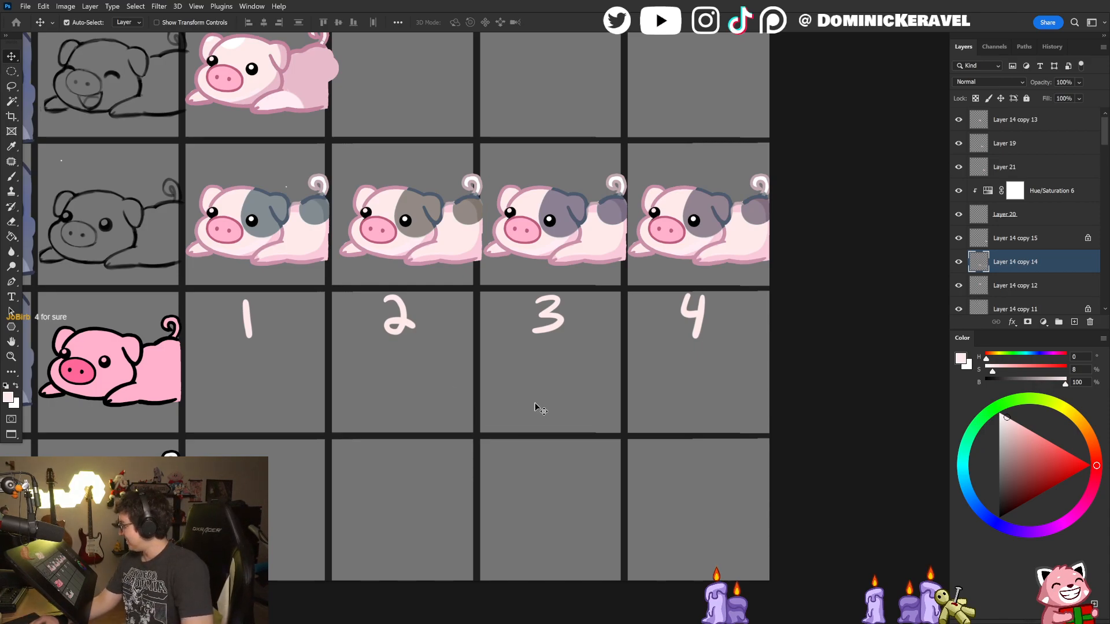
Step: Compare the four numbered pig variants with each other and with the rest of the sprite sheet
{"action": "left_click", "coordinate": [624, 104]}
{"action": "left_click_drag", "start_coordinate": [624, 105], "coordinate": [582, 129]}
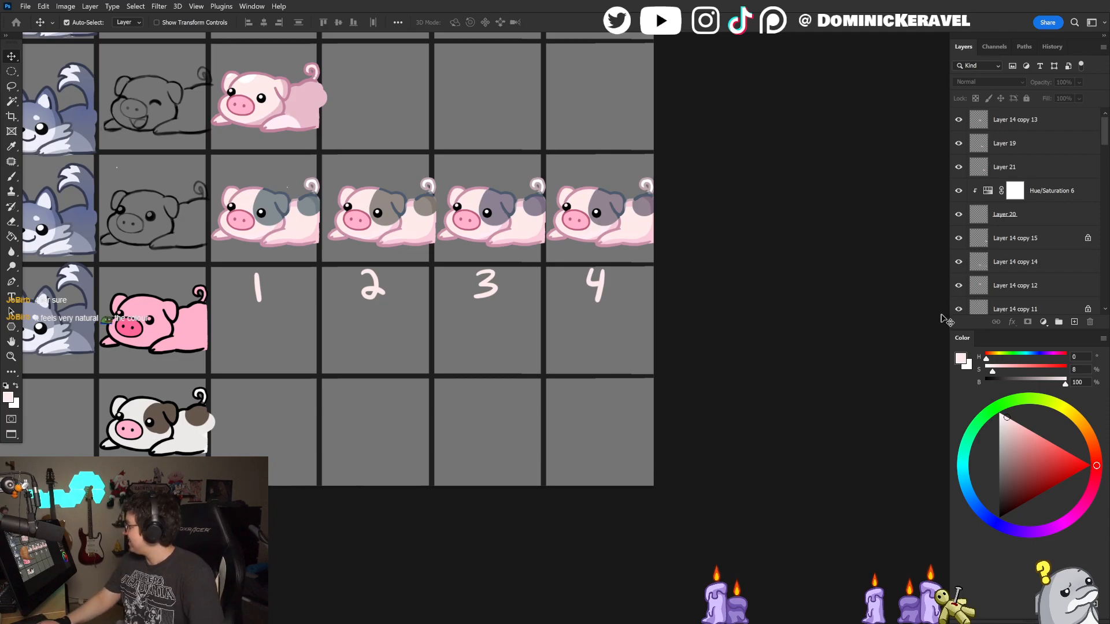
{"action": "key", "text": "ctrl+space"}
{"action": "left_click_drag", "start_coordinate": [572, 153], "coordinate": [553, 160]}
{"action": "left_click_drag", "start_coordinate": [610, 222], "coordinate": [496, 310]}
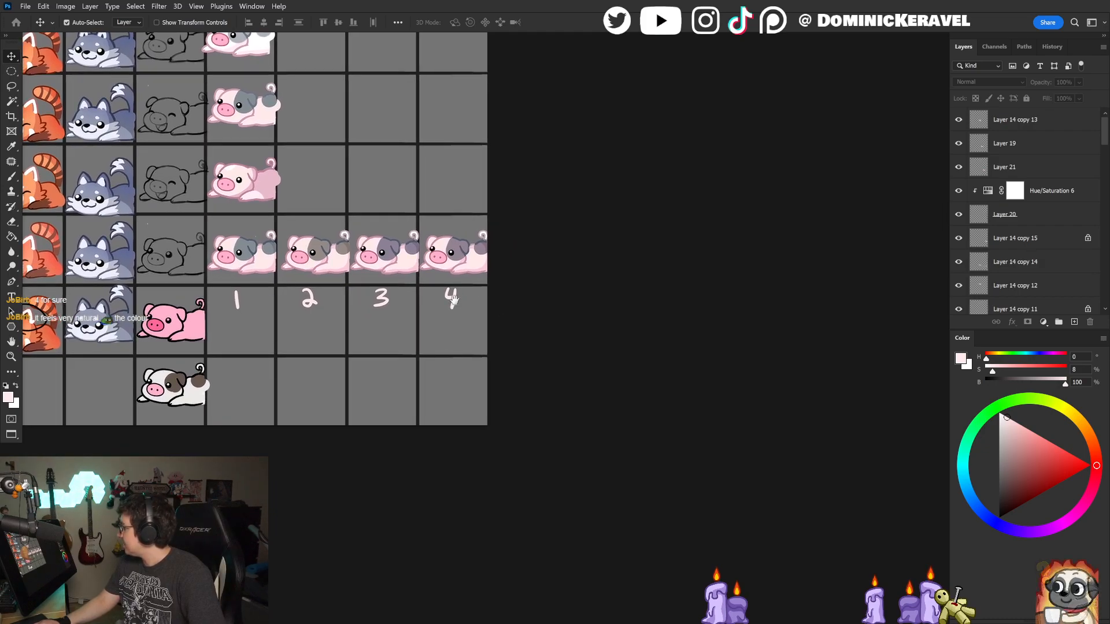
{"action": "key", "text": "e"}
{"action": "key", "text": "v"}
{"action": "mouse_move", "coordinate": [426, 183]}
{"action": "left_mouse_down"}
{"action": "mouse_move", "coordinate": [449, 255]}
{"action": "mouse_move", "coordinate": [451, 338]}
{"action": "mouse_move", "coordinate": [460, 265]}
{"action": "mouse_move", "coordinate": [480, 297]}
{"action": "mouse_move", "coordinate": [443, 322]}
{"action": "mouse_move", "coordinate": [426, 283]}
{"action": "left_mouse_up"}
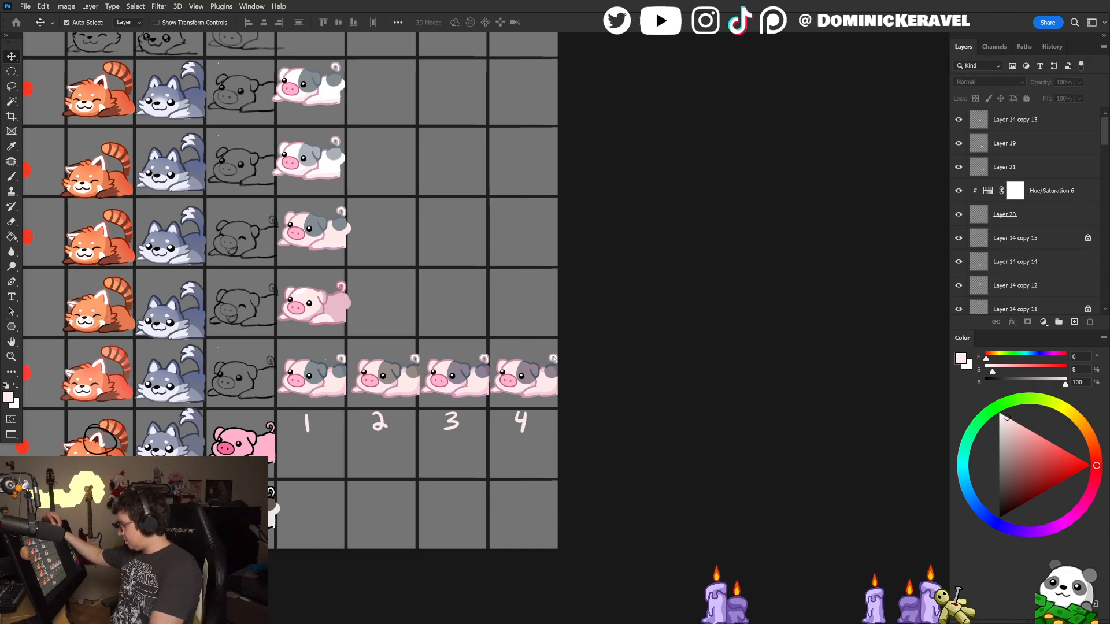
{"action": "left_click_drag", "start_coordinate": [543, 412], "coordinate": [414, 362]}
Step: Try duplicating the fourth pig, with its spots and base layers, into the row above
{"action": "left_click", "coordinate": [399, 317]}
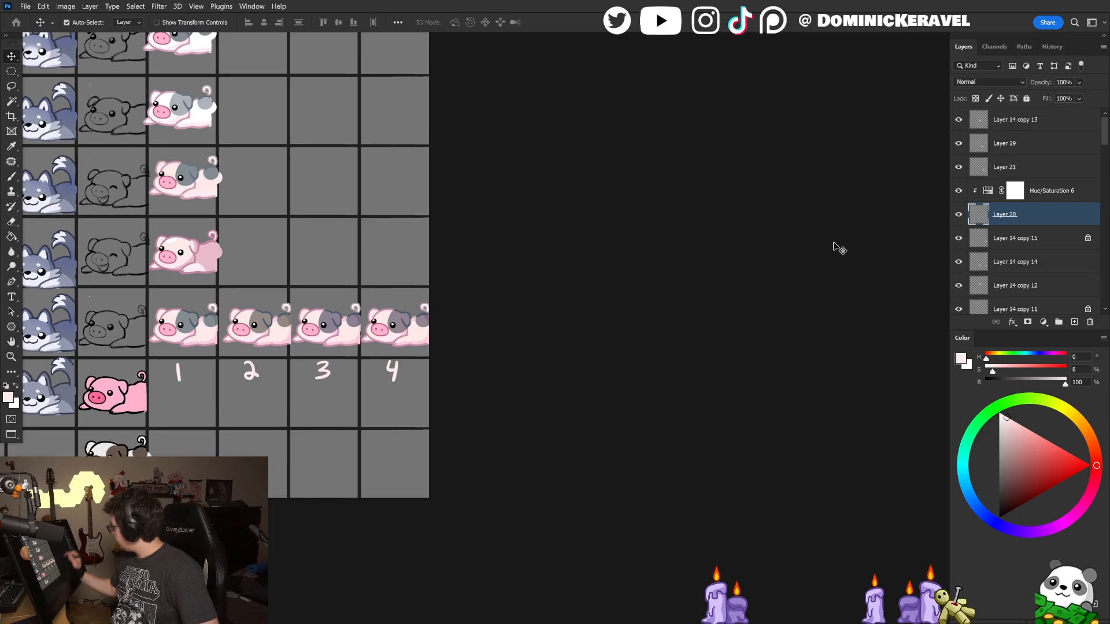
{"action": "left_click", "coordinate": [988, 191]}
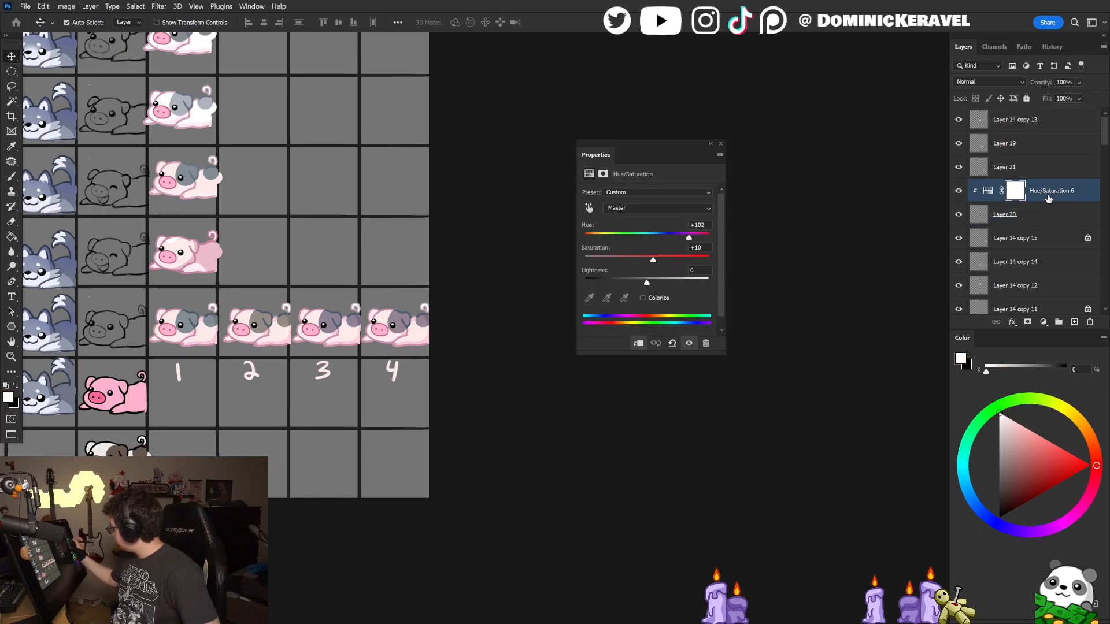
{"action": "left_click", "coordinate": [1042, 216], "text": "shift"}
{"action": "left_click_drag", "start_coordinate": [412, 295], "coordinate": [400, 258]}
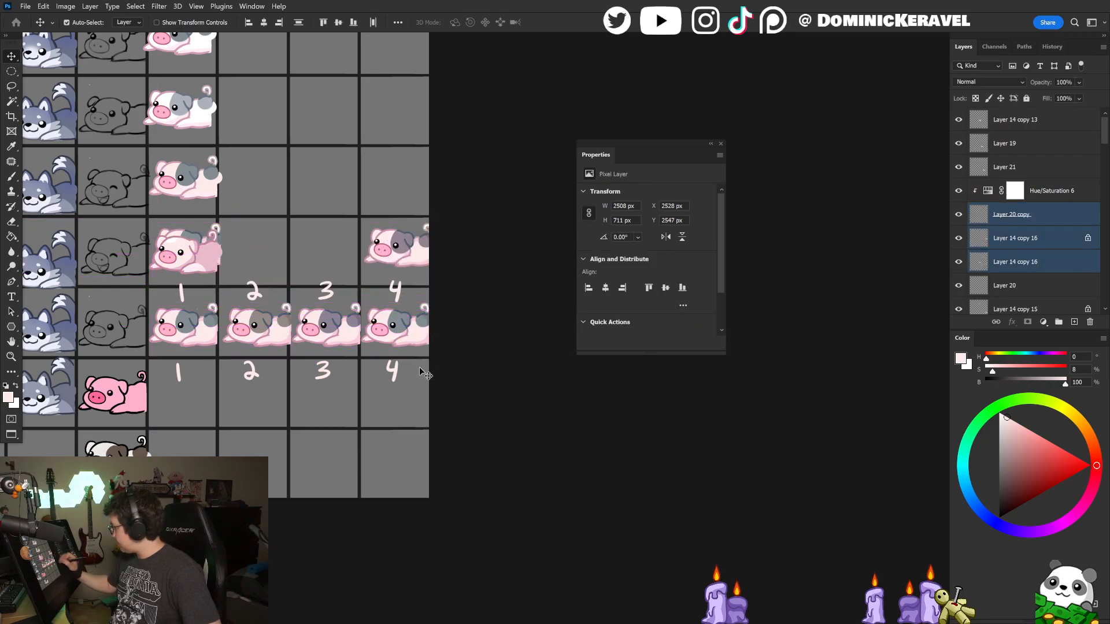
Step: Try a saturation of -8 on the duplicated pig's spots and merge Hue/Saturation 6 with Layer 20 copy
{"action": "left_click", "coordinate": [473, 304]}
{"action": "left_click", "coordinate": [986, 194]}
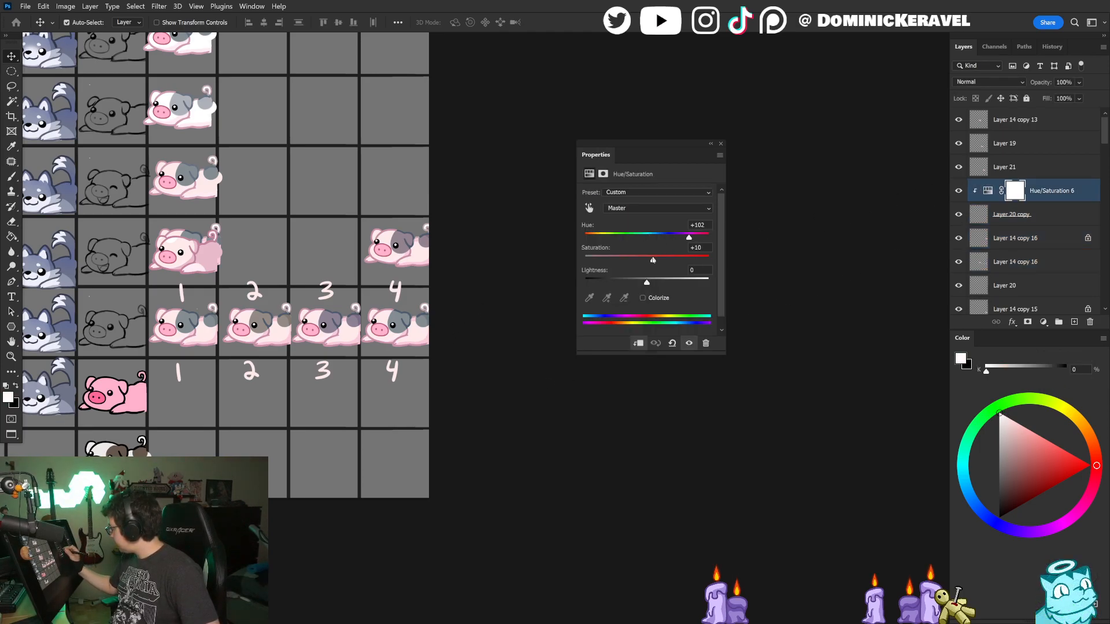
{"action": "left_click_drag", "start_coordinate": [653, 262], "coordinate": [635, 263]}
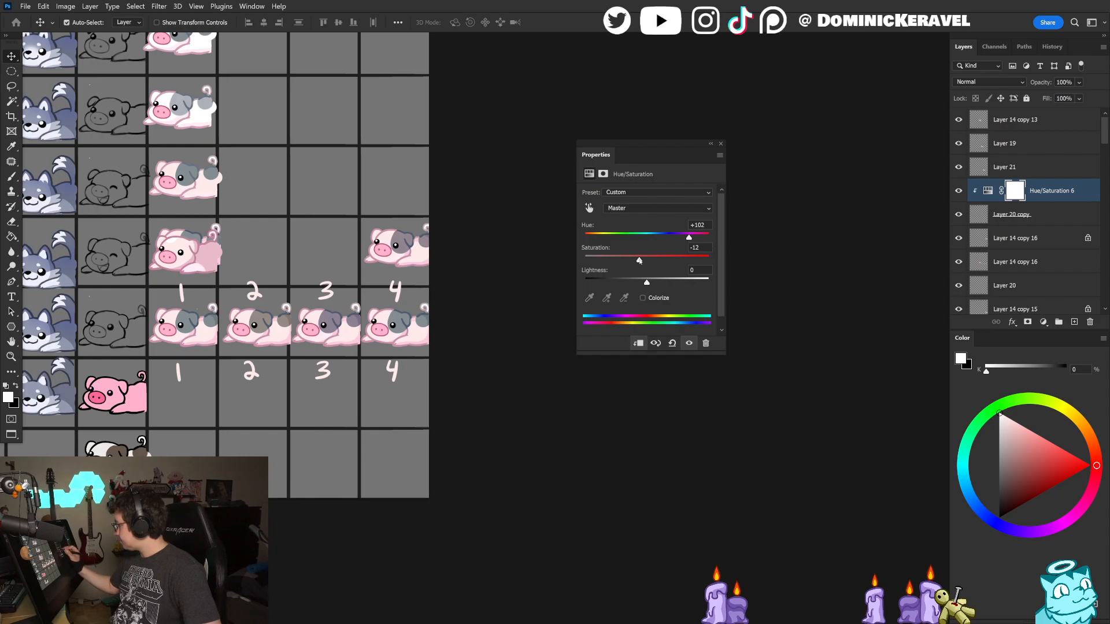
{"action": "left_click_drag", "start_coordinate": [652, 260], "coordinate": [643, 262]}
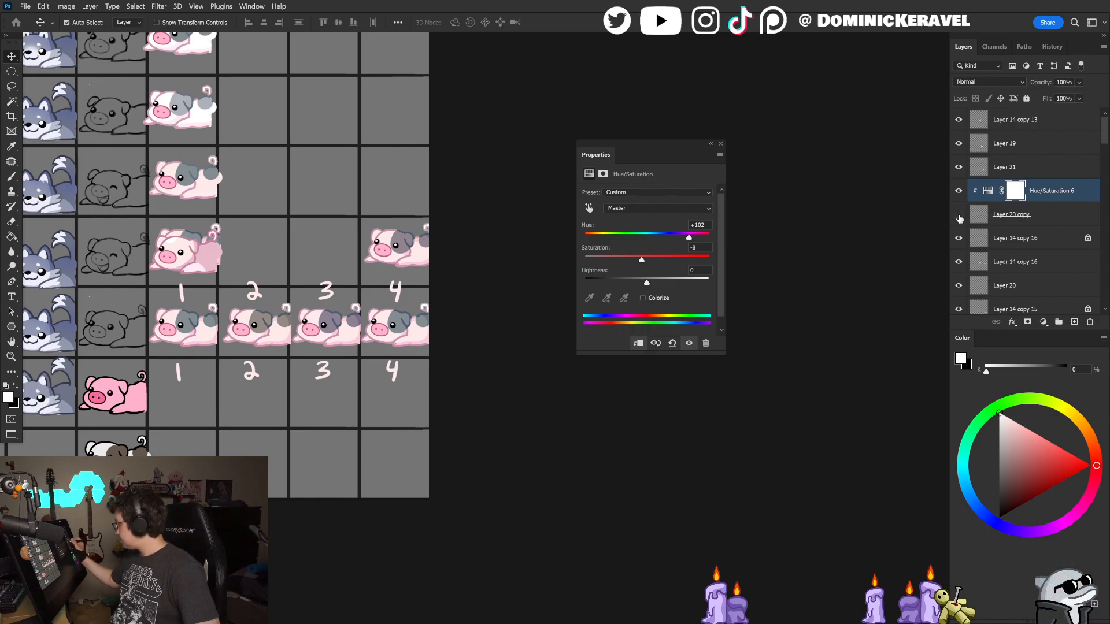
{"action": "left_click", "coordinate": [1062, 214], "text": "shift"}
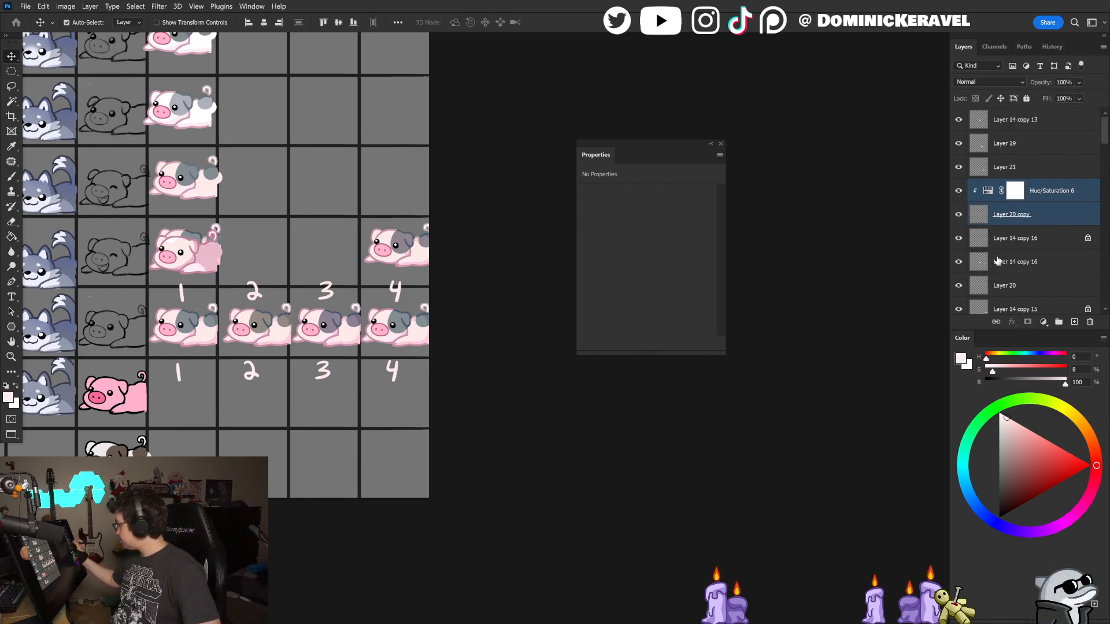
{"action": "key", "text": "ctrl+e"}
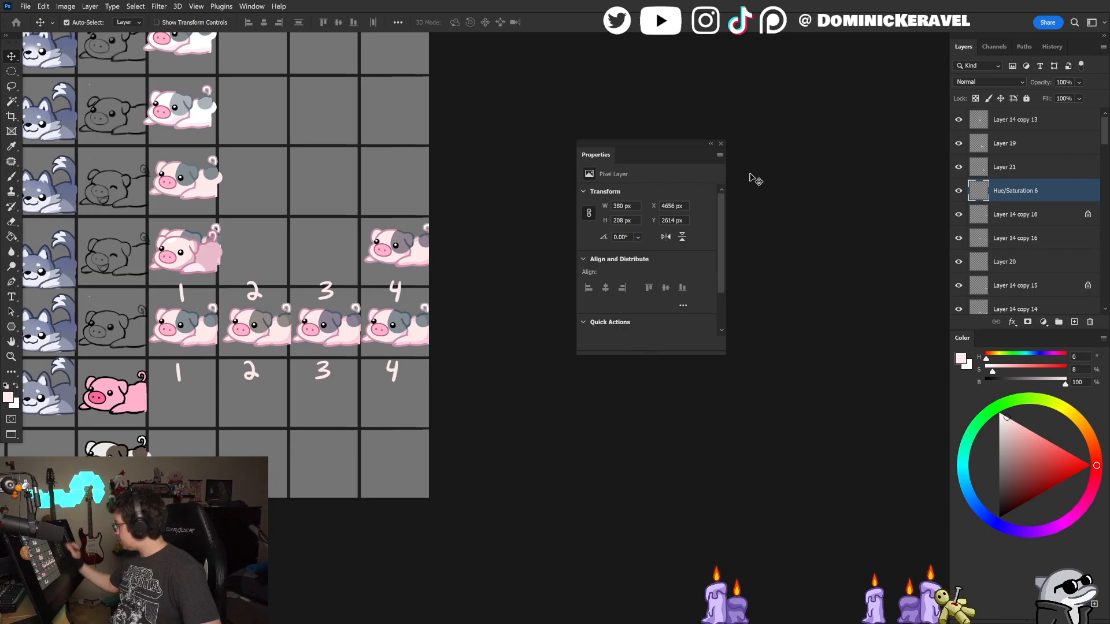
Step: Close the layer properties and undo the merge, the saturation changes and the duplication of the fourth pig
{"action": "left_click", "coordinate": [721, 143]}
{"action": "left_click", "coordinate": [721, 143], "text": "ctrl"}
{"action": "key", "text": "ctrl+a"}
{"action": "key", "text": "ctrl+z"}
{"action": "key", "text": "ctrl+z"}
{"action": "key", "text": "ctrl+z"}
{"action": "key", "text": "ctrl+z"}
{"action": "key", "text": "ctrl+z"}
{"action": "key", "text": "ctrl+z"}
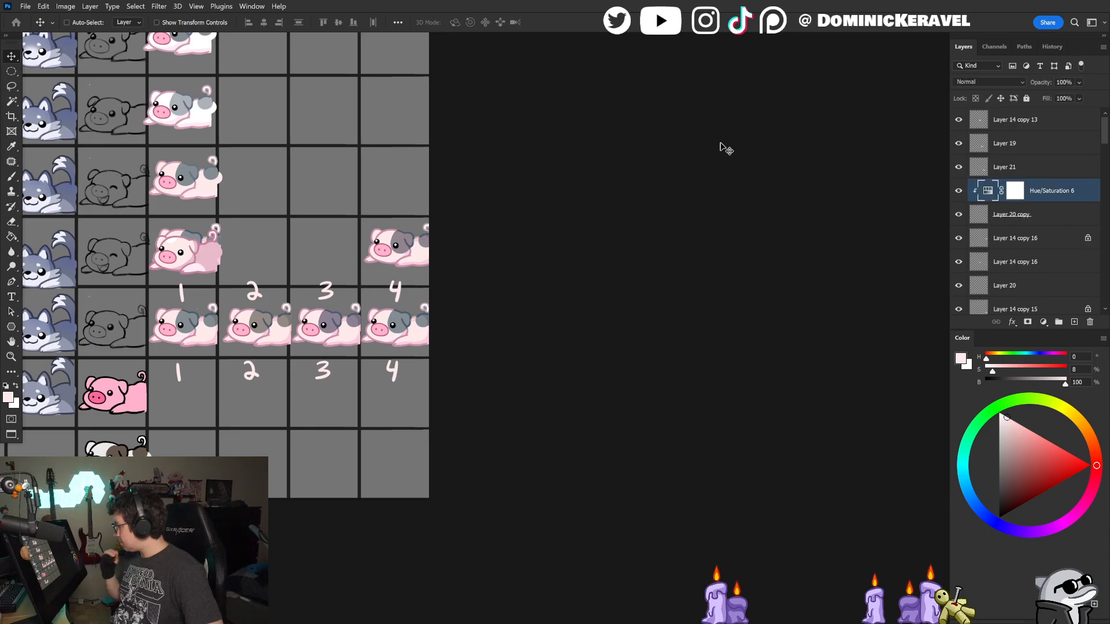
{"action": "key", "text": "ctrl+shift+z"}
{"action": "key", "text": "ctrl+shift+z"}
{"action": "key", "text": "ctrl+z"}
Step: Try pasting the copied artwork above Layer 21 and moving it into the row above
{"action": "left_click", "coordinate": [400, 318]}
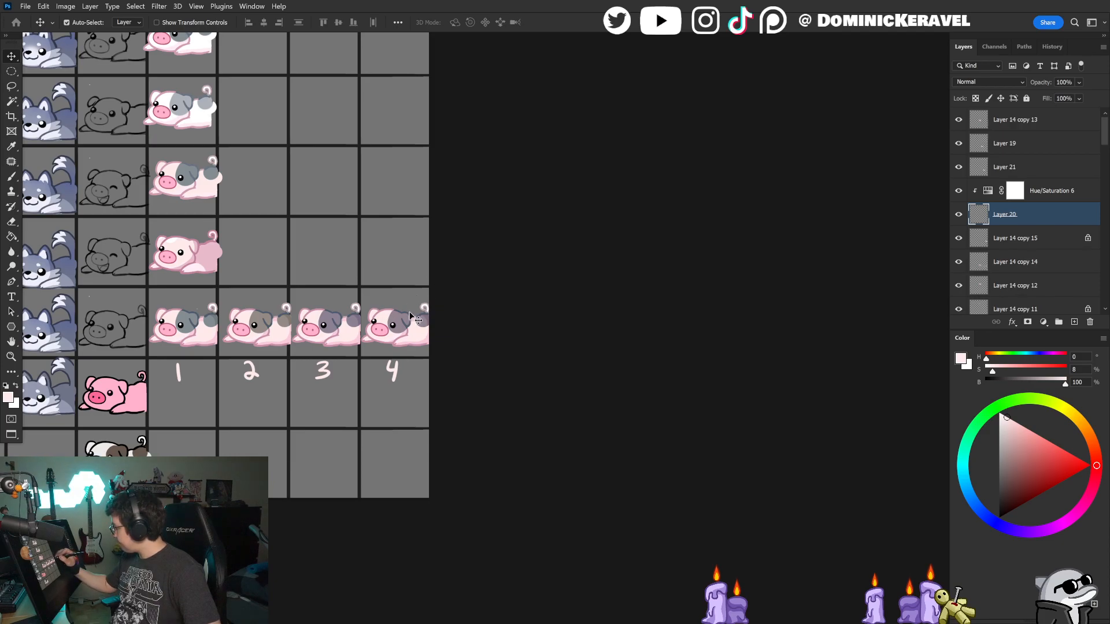
{"action": "key", "text": "ctrl+v"}
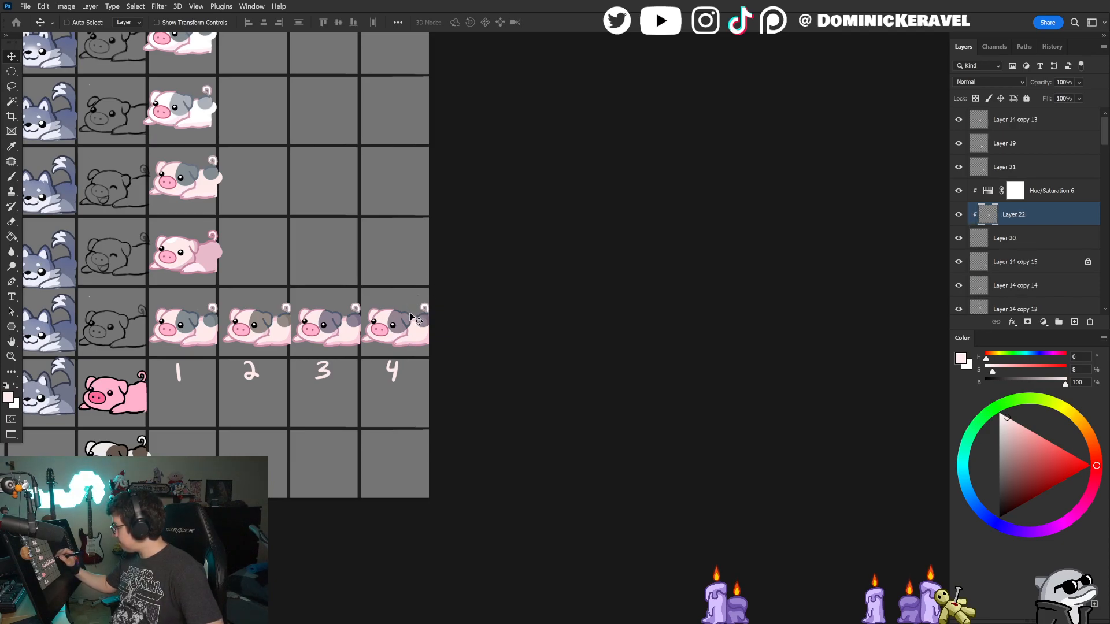
{"action": "key", "text": "ctrl+z"}
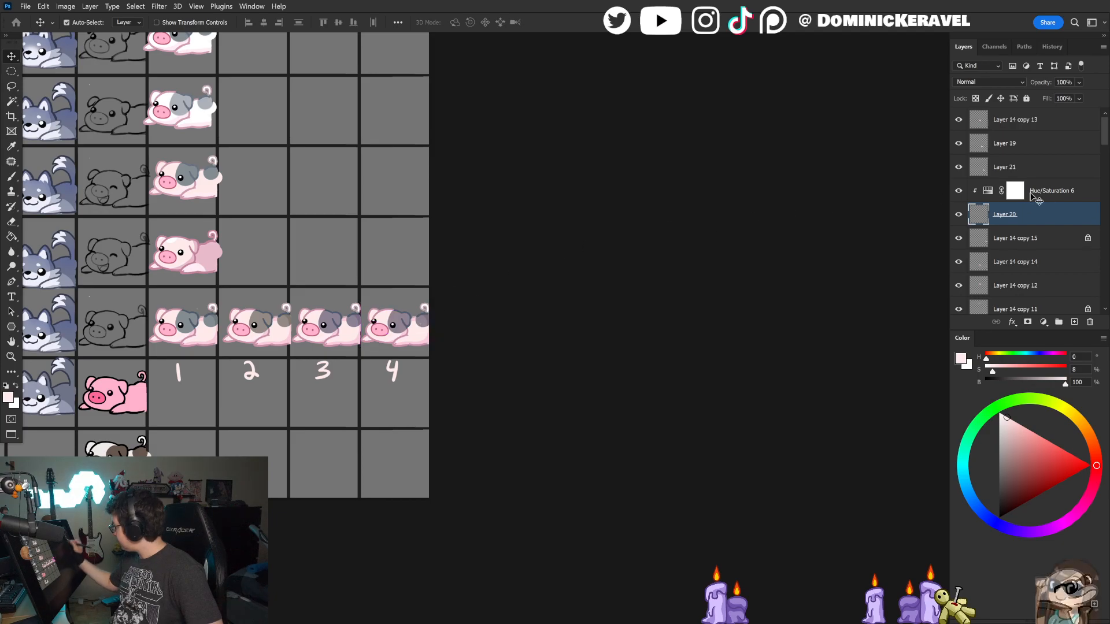
{"action": "left_click", "coordinate": [1035, 175]}
{"action": "key", "text": "ctrl+v"}
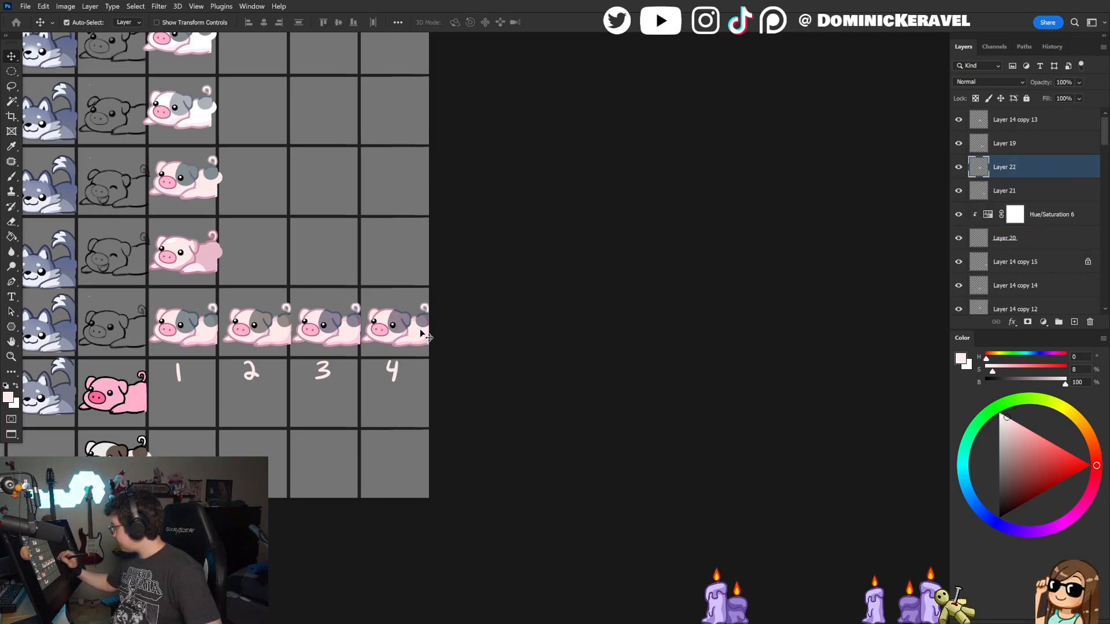
{"action": "left_click_drag", "start_coordinate": [420, 332], "coordinate": [430, 236]}
{"action": "key", "text": "ctrl+z"}
{"action": "key", "text": "ctrl+z"}
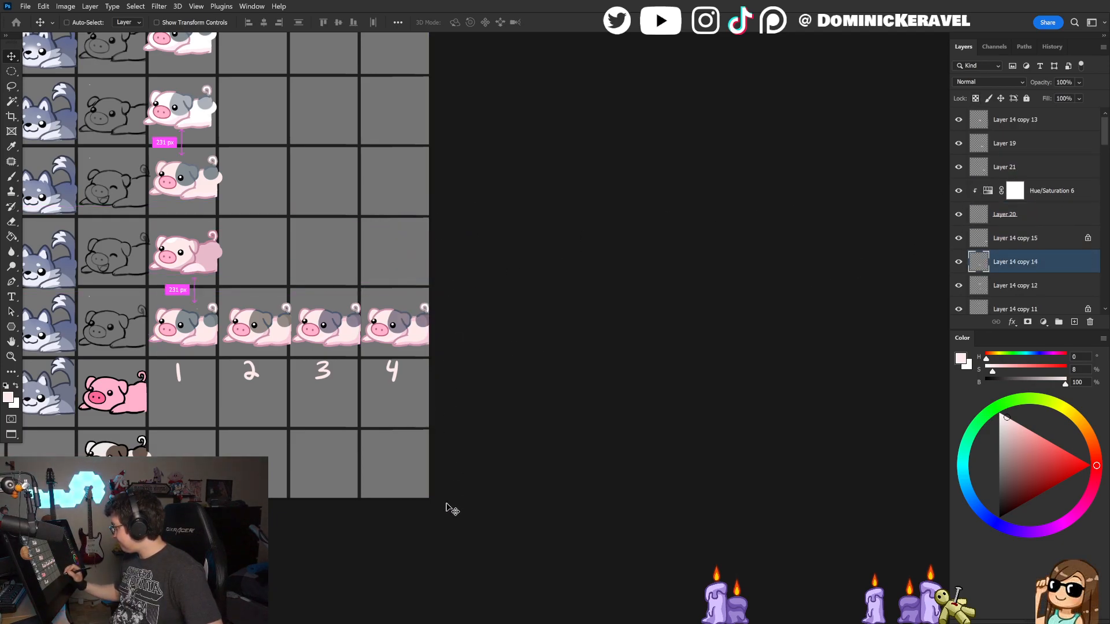
Step: Restore the pasted layer above Layer 21 without its move
{"action": "key", "text": "z"}
{"action": "key", "text": "v"}
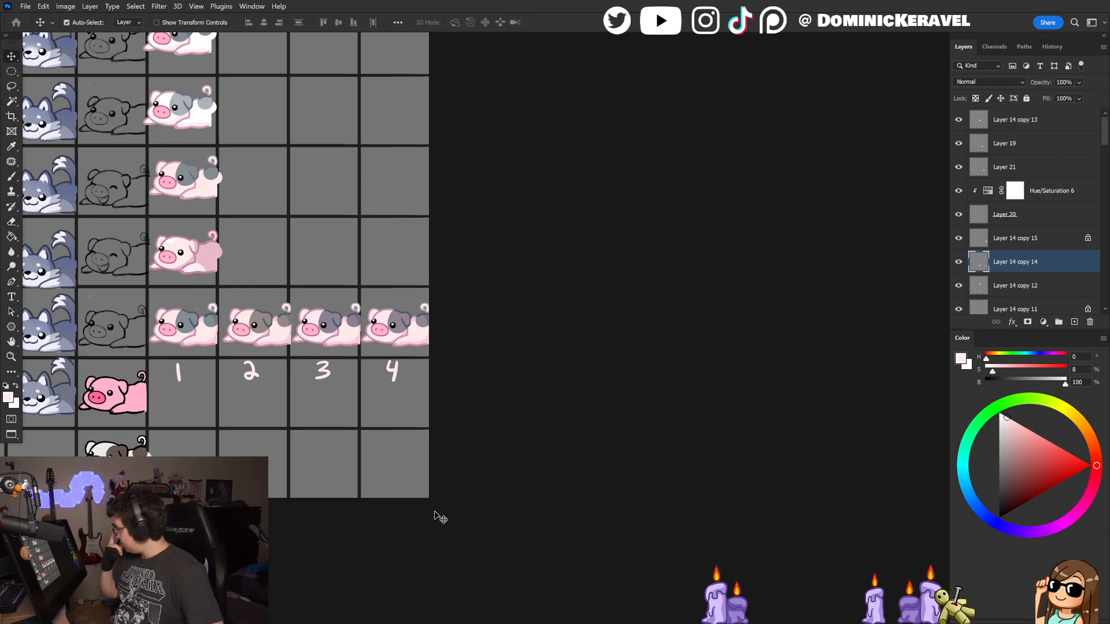
{"action": "key", "text": "ctrl"}
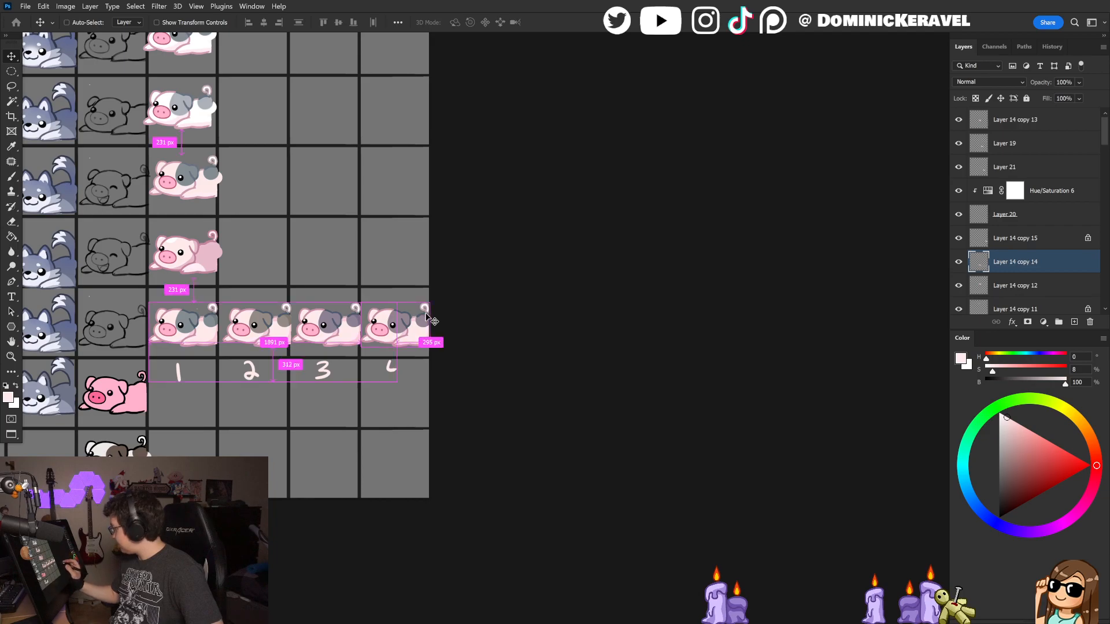
{"action": "key", "text": "ctrl+shift+z"}
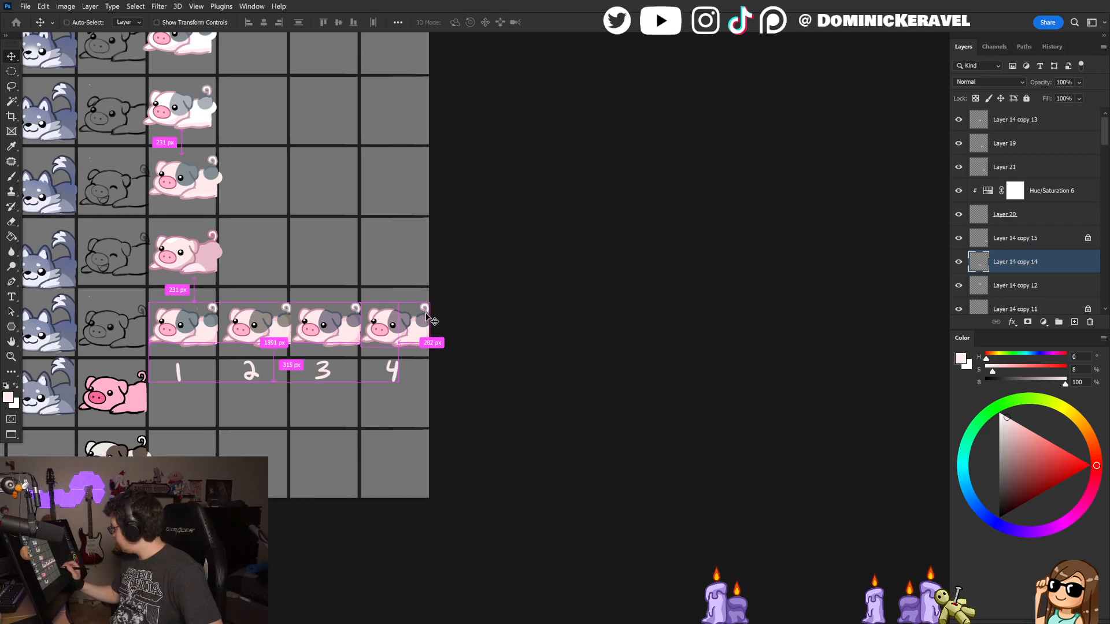
{"action": "key", "text": "z"}
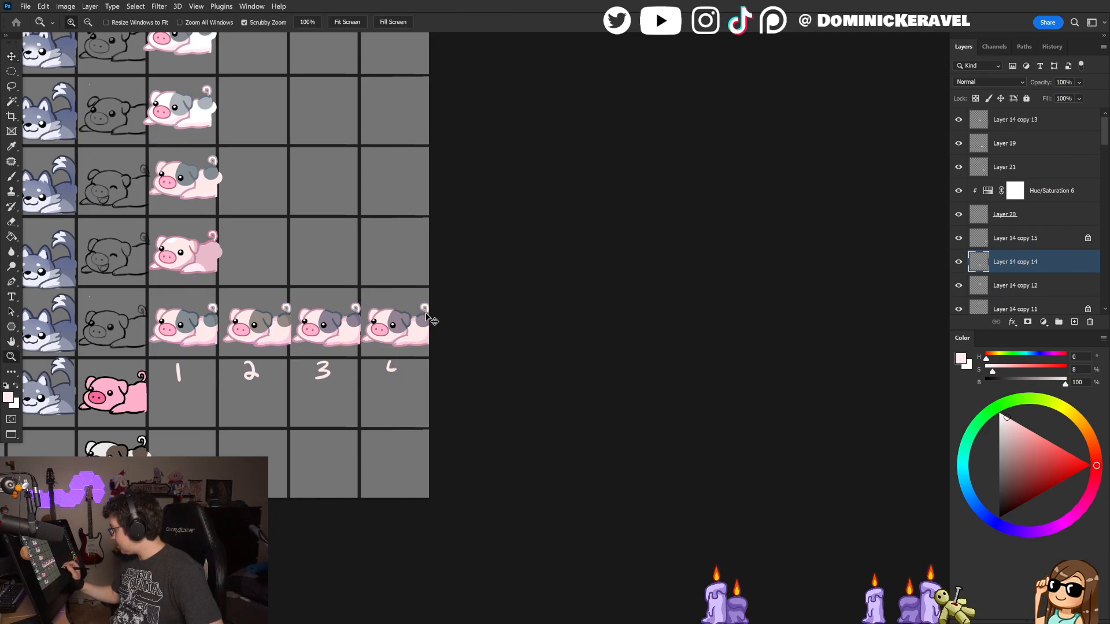
{"action": "key", "text": "ctrl+shift+z"}
{"action": "key", "text": "ctrl+shift+z"}
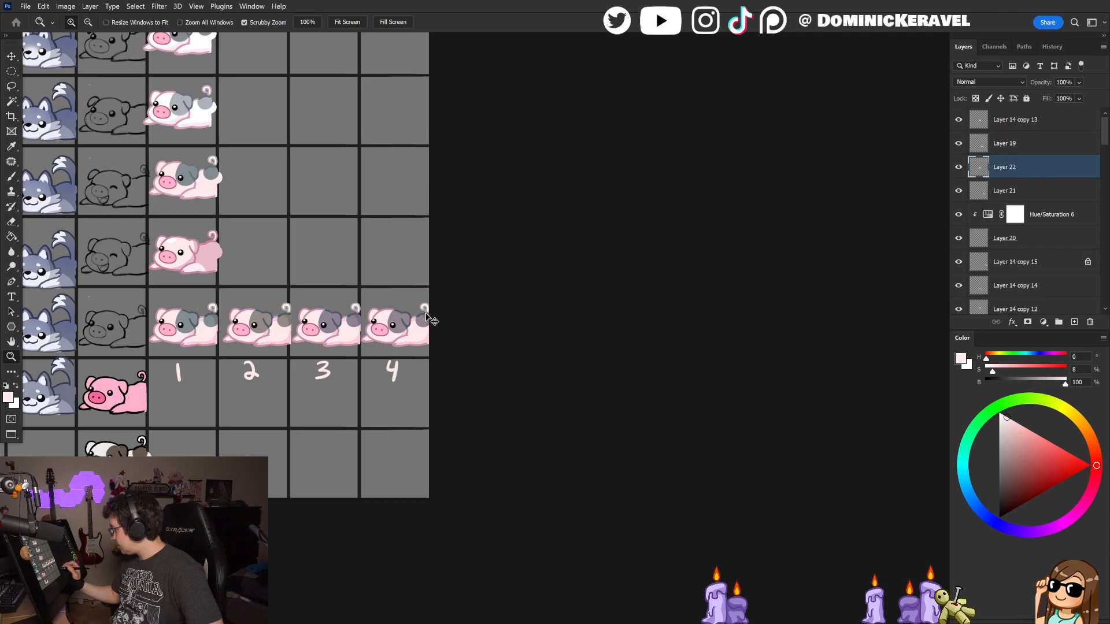
{"action": "key", "text": "ctrl+shift+z"}
{"action": "key", "text": "ctrl+z"}
Step: Try moving the fourth pig's layers into the row above and undo it
{"action": "key", "text": "v"}
{"action": "left_click", "coordinate": [393, 345]}
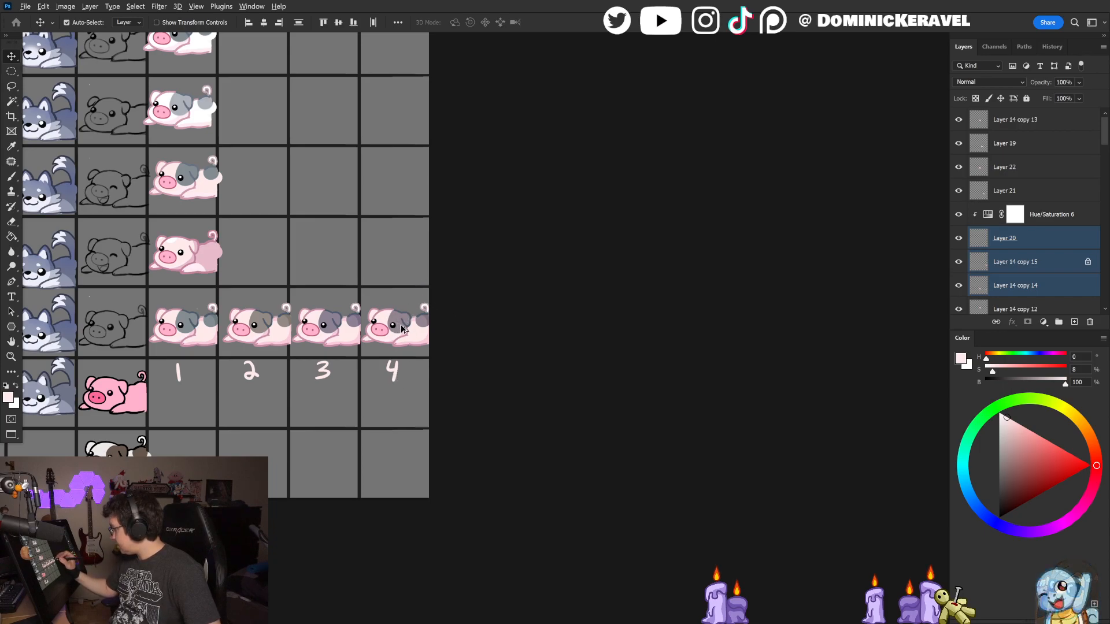
{"action": "left_click_drag", "start_coordinate": [407, 335], "coordinate": [403, 259]}
{"action": "key", "text": "ctrl+z"}
{"action": "key", "text": "ctrl+z"}
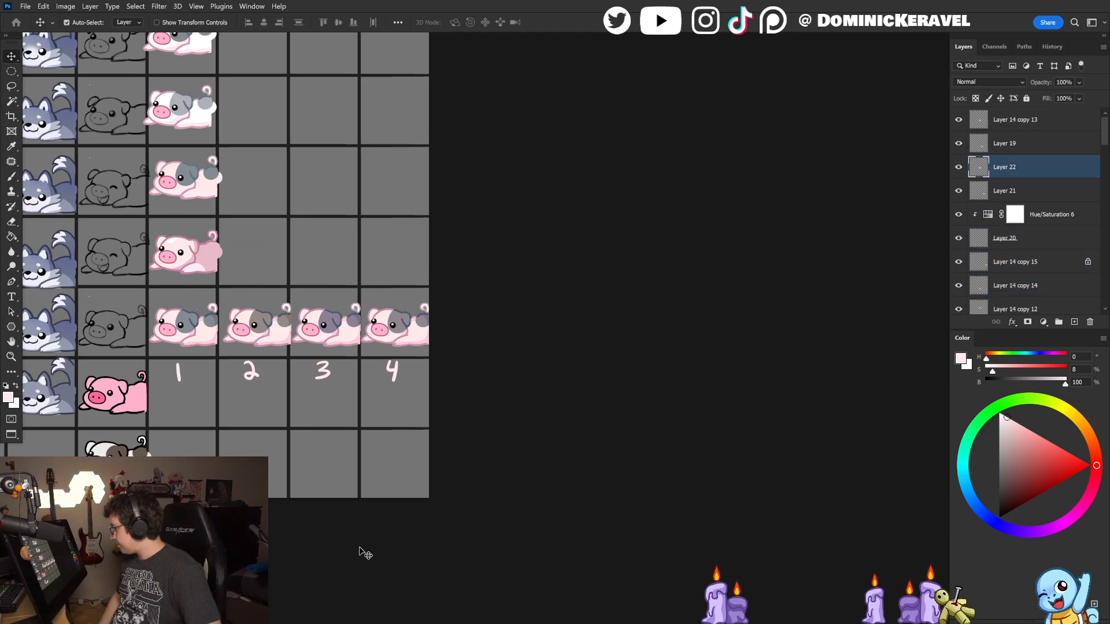
Step: Merge Hue/Saturation 6, Layer 20 and Layer 14 copy 15, copy the merged fourth pig, and undo the merge
{"action": "left_click", "coordinate": [396, 321]}
{"action": "left_click", "coordinate": [399, 317]}
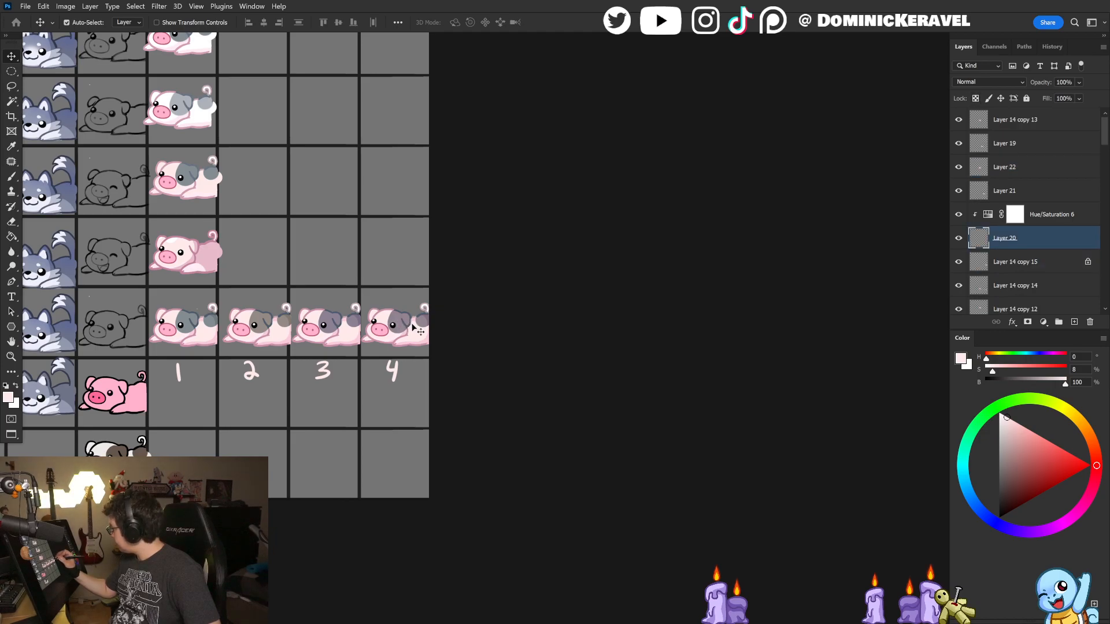
{"action": "left_click", "coordinate": [1021, 260]}
{"action": "left_click", "coordinate": [1049, 216], "text": "shift"}
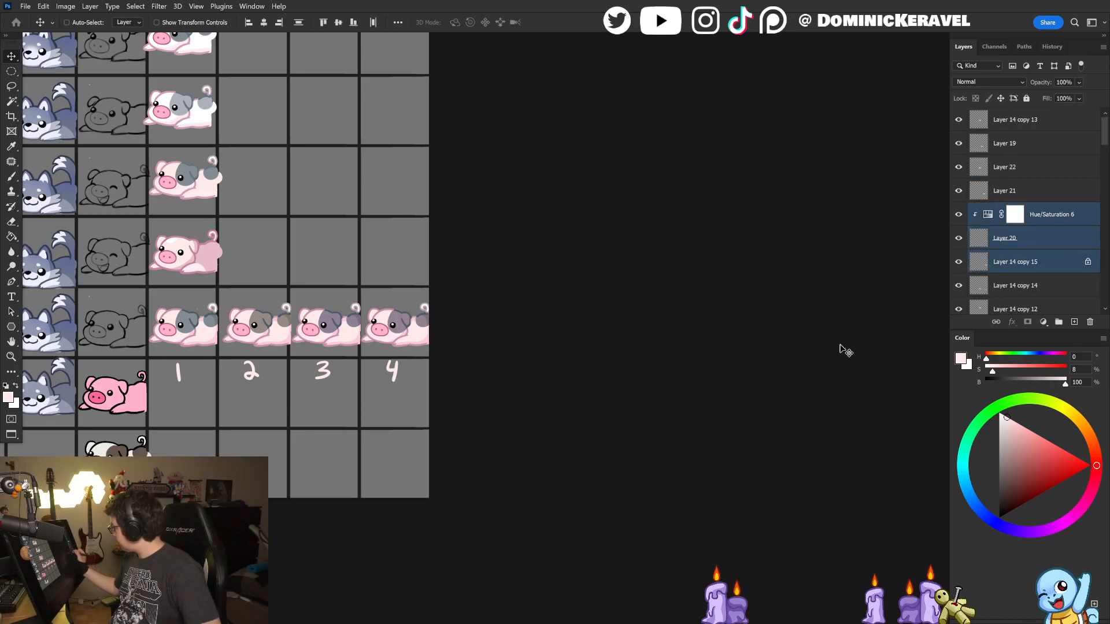
{"action": "key", "text": "ctrl+e"}
{"action": "key", "text": "ctrl+a"}
{"action": "key", "text": "ctrl+c"}
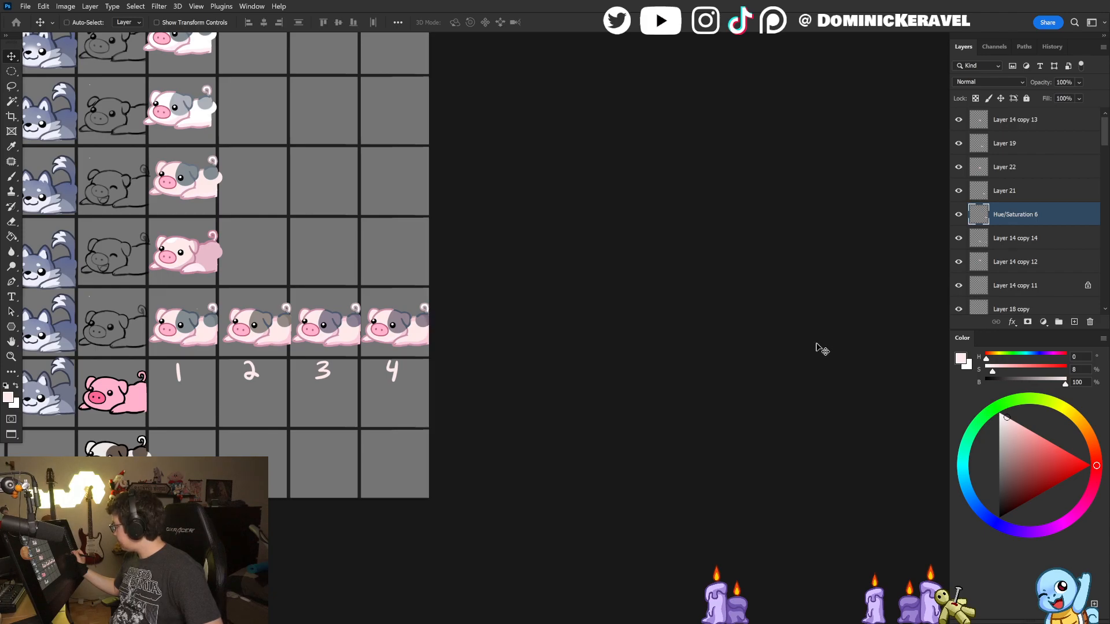
{"action": "key", "text": "ctrl+z"}
{"action": "key", "text": "ctrl+z"}
Step: Paste the copied pig and place it in the empty cell directly above the fourth pig
{"action": "key", "text": "ctrl+v"}
{"action": "left_click_drag", "start_coordinate": [435, 335], "coordinate": [435, 261]}
{"action": "key", "text": "e"}
{"action": "key", "text": "v"}
Step: Set the saturation of Hue/Saturation 6 to -7 and merge it with Layer 20 and Layer 14 copy 15
{"action": "left_click", "coordinate": [1049, 238]}
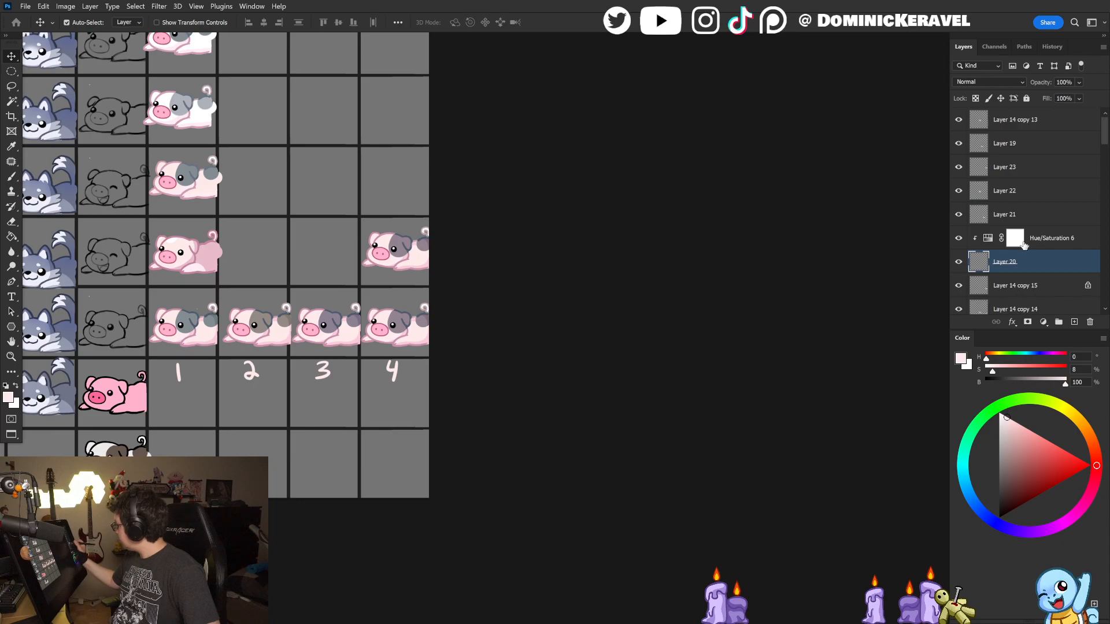
{"action": "double_click", "coordinate": [988, 238]}
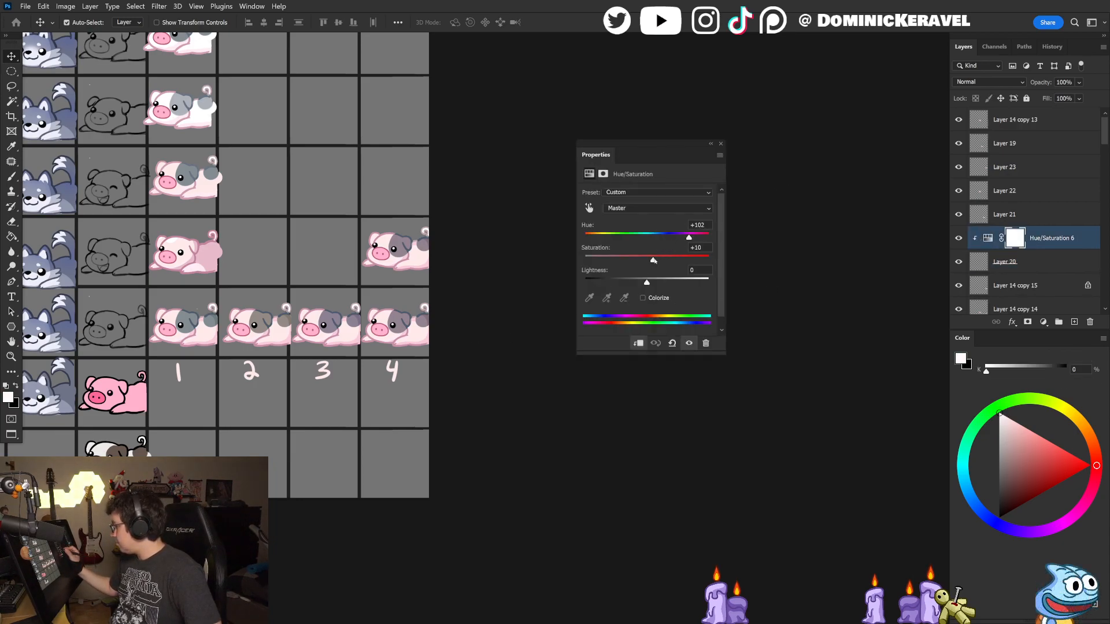
{"action": "left_click_drag", "start_coordinate": [655, 261], "coordinate": [647, 262]}
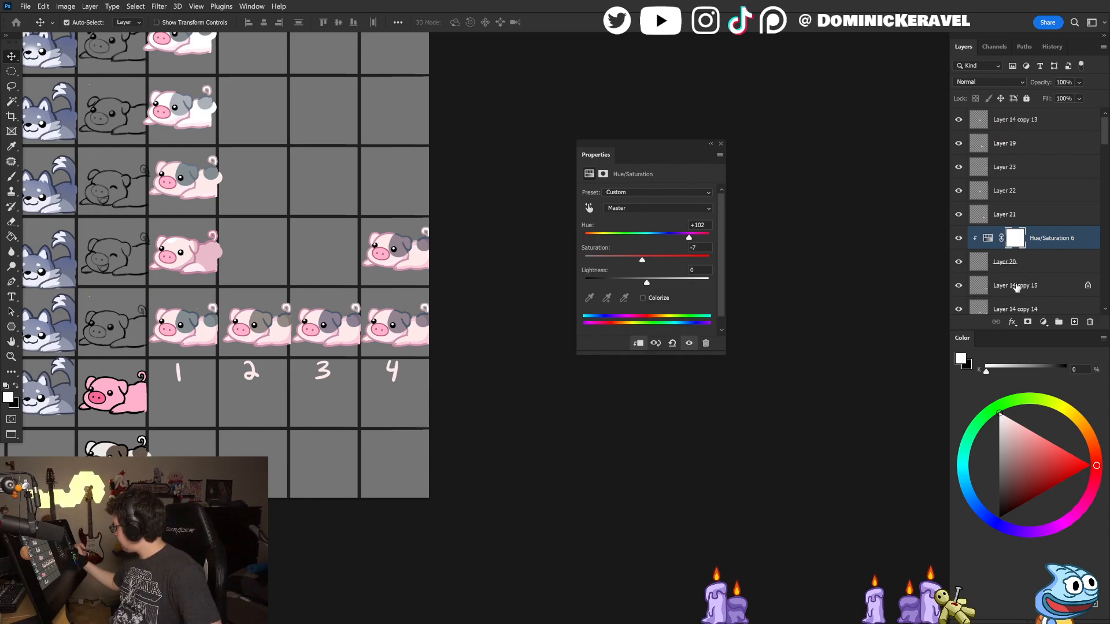
{"action": "left_click", "coordinate": [1016, 287], "text": "shift"}
{"action": "key", "text": "ctrl+e"}
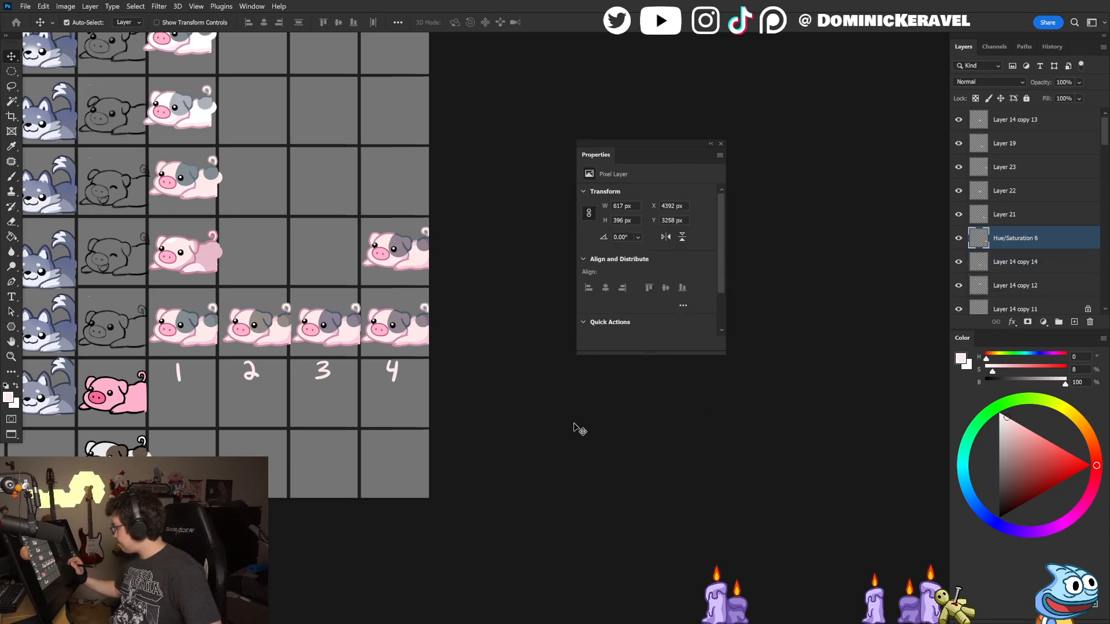
{"action": "left_click", "coordinate": [720, 143]}
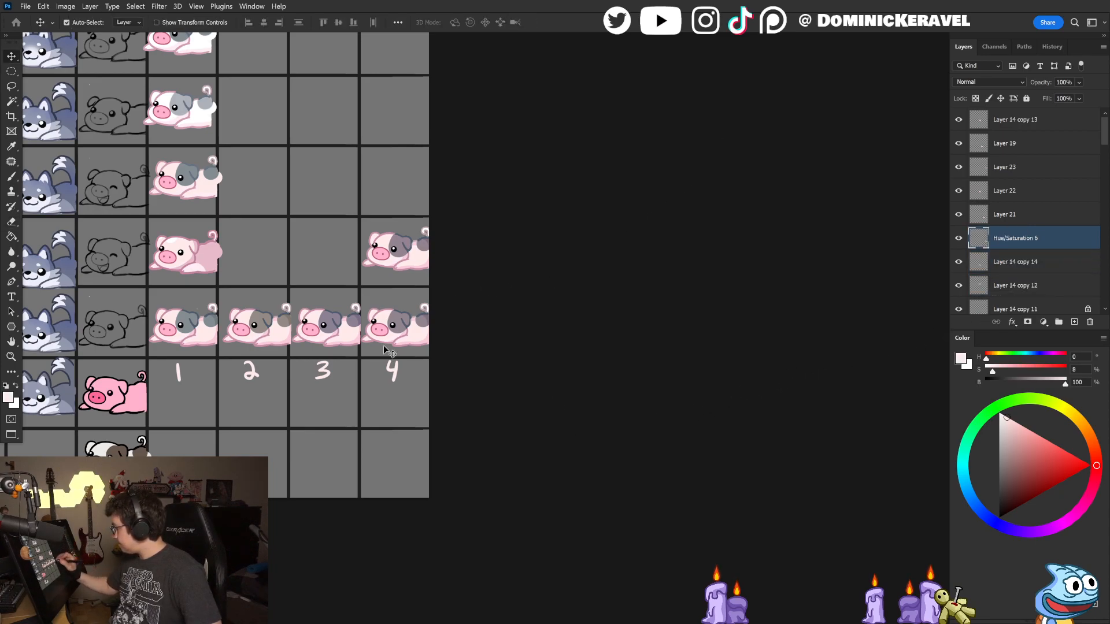
Step: Move the pasted pig one cell over, directly above the third pig, for comparison
{"action": "left_click_drag", "start_coordinate": [320, 403], "coordinate": [381, 512]}
{"action": "mouse_move", "coordinate": [357, 201]}
{"action": "left_mouse_down"}
{"action": "mouse_move", "coordinate": [340, 203]}
{"action": "mouse_move", "coordinate": [353, 210]}
{"action": "left_mouse_up"}
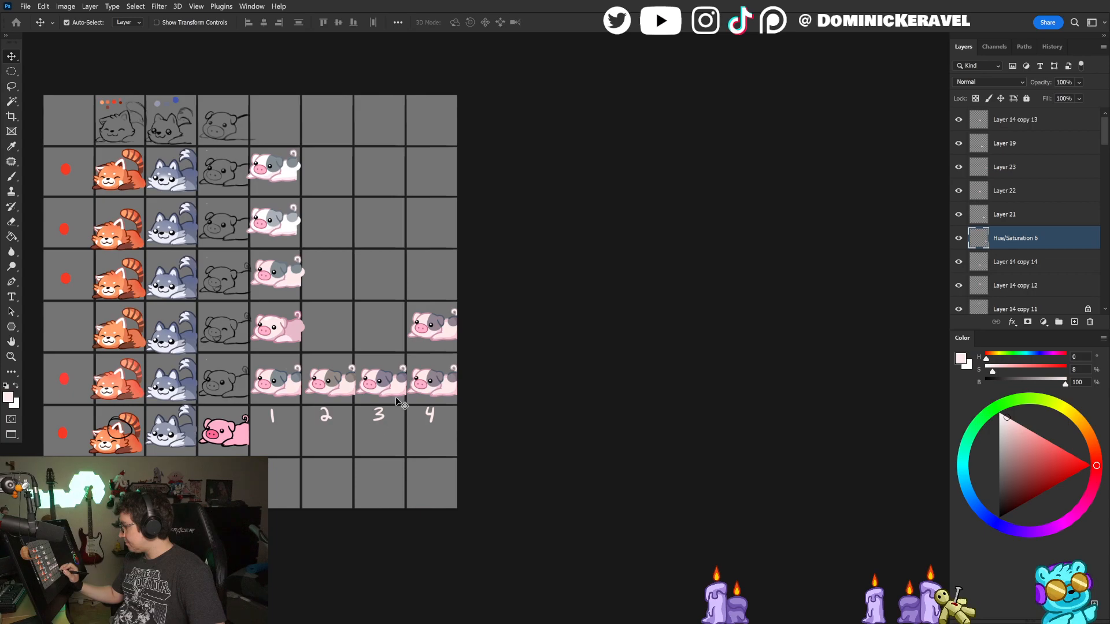
{"action": "left_click_drag", "start_coordinate": [439, 327], "coordinate": [387, 326]}
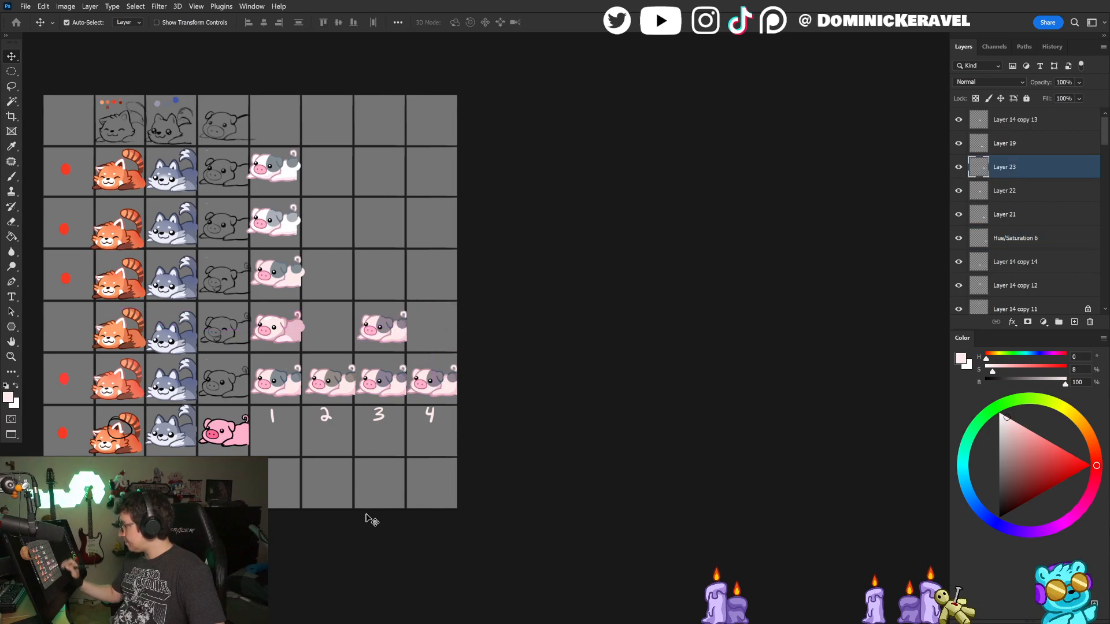
{"action": "left_click_drag", "start_coordinate": [387, 440], "coordinate": [410, 438]}
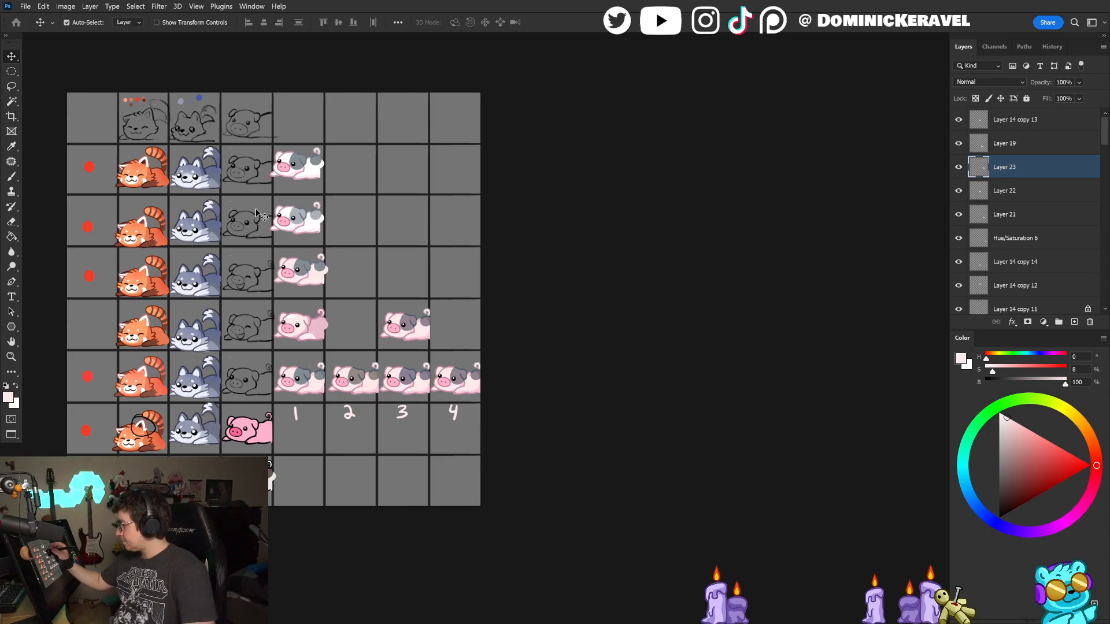
Step: Delete the pig sketch in the grid's third row and move the three sketches below it up one row
{"action": "left_click", "coordinate": [238, 242]}
{"action": "key", "text": "Delete"}
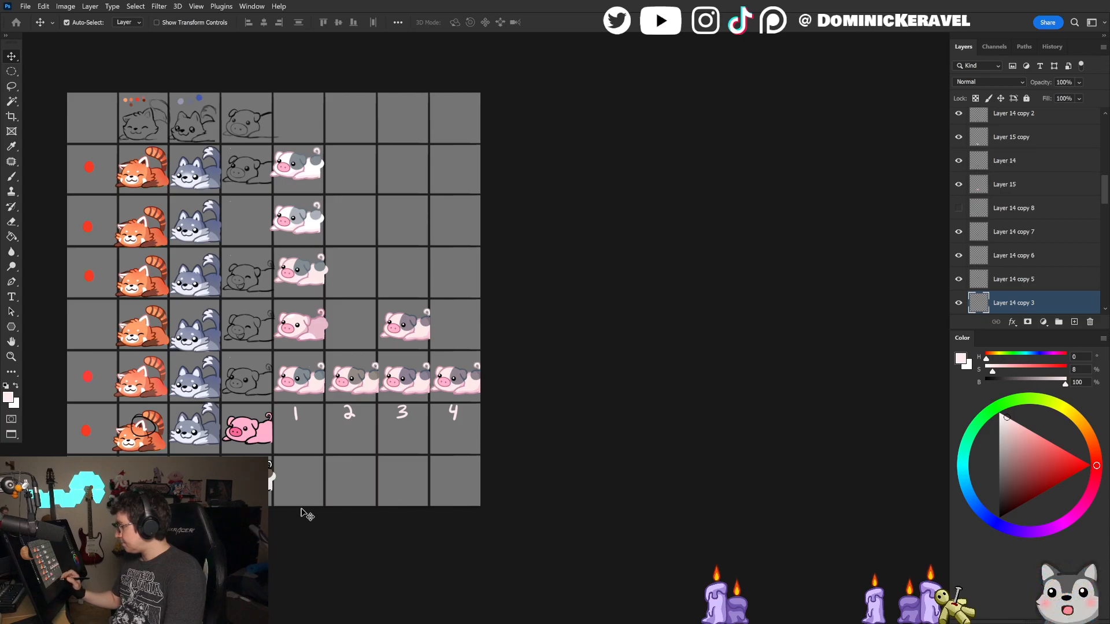
{"action": "mouse_move", "coordinate": [259, 258]}
{"action": "left_mouse_down"}
{"action": "mouse_move", "coordinate": [312, 315]}
{"action": "mouse_move", "coordinate": [245, 385]}
{"action": "mouse_move", "coordinate": [247, 325]}
{"action": "left_mouse_up"}
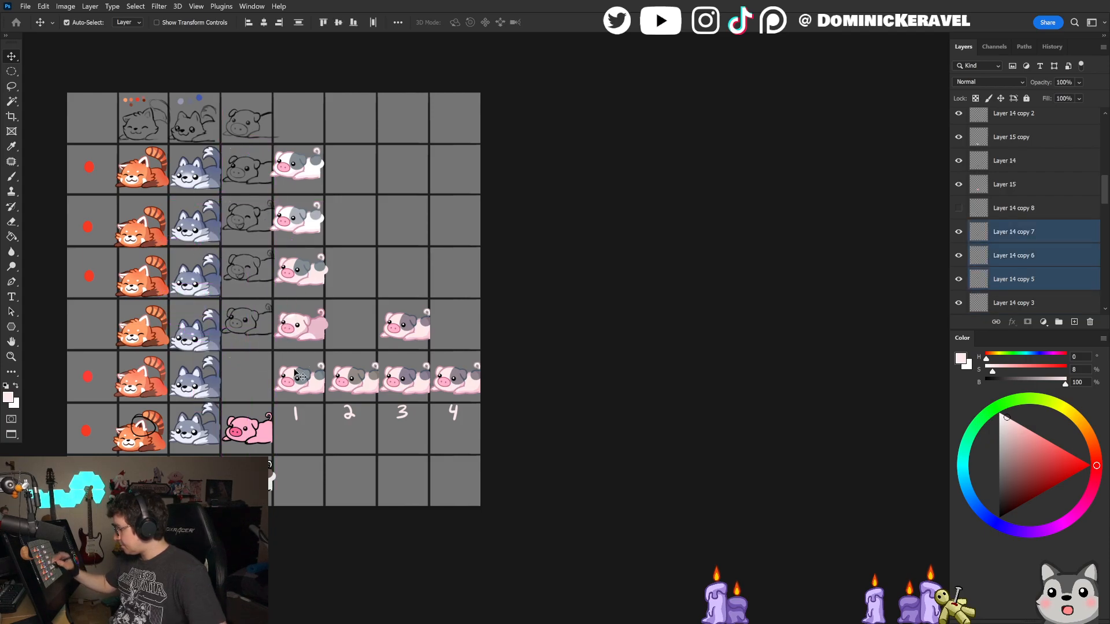
{"action": "left_click", "coordinate": [317, 473]}
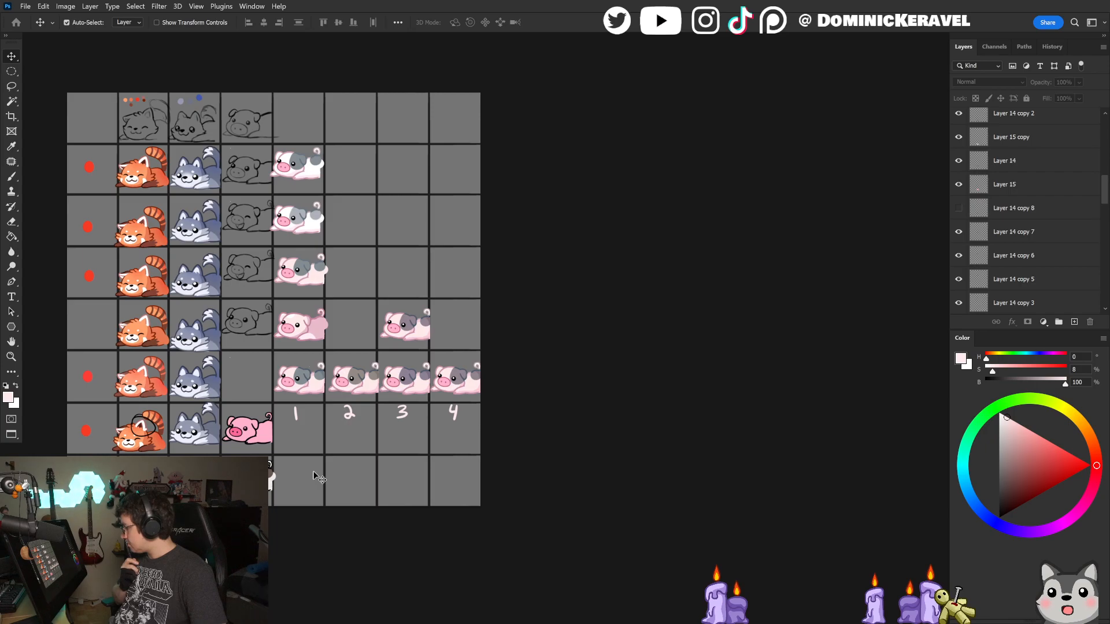
Step: Sample the spot colours of the pasted, third and fourth pigs to compare them
{"action": "key", "text": "b"}
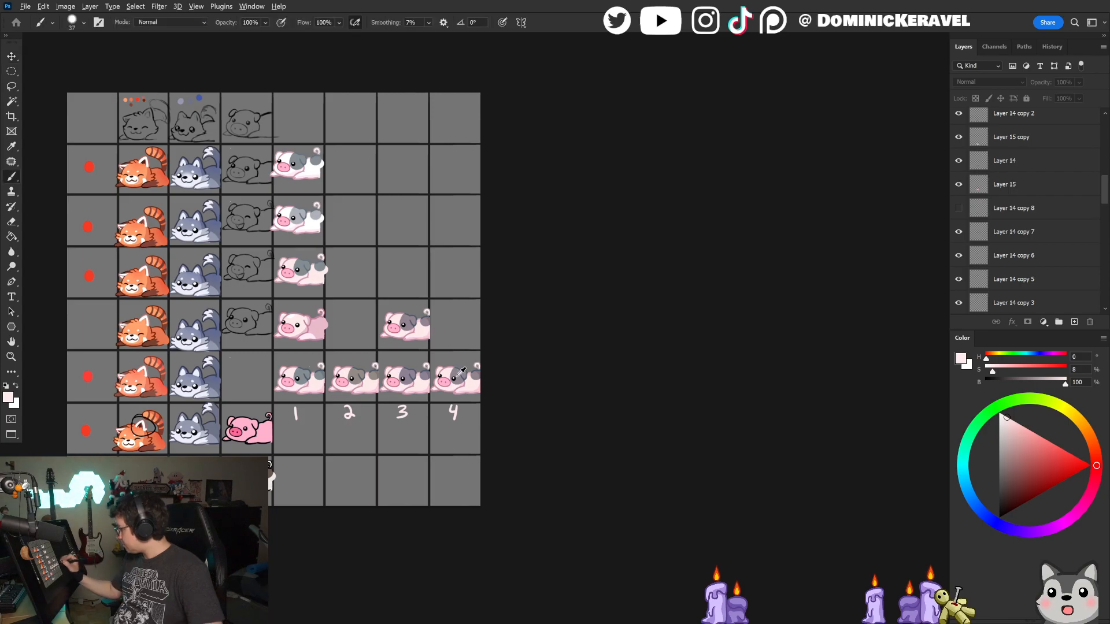
{"action": "left_click", "coordinate": [406, 316], "text": "alt"}
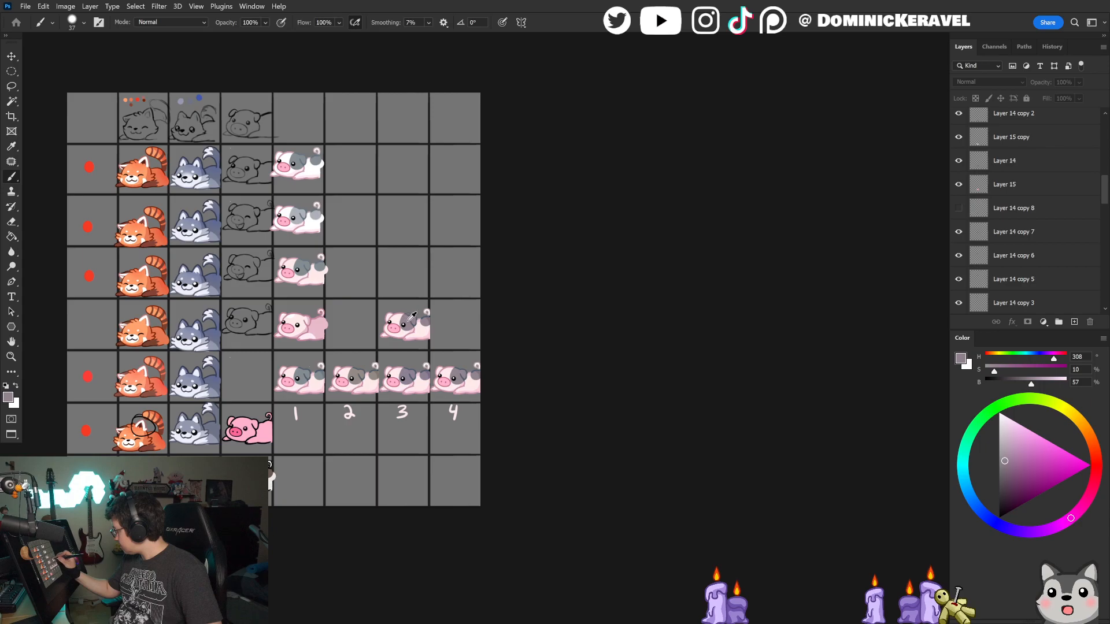
{"action": "left_click", "coordinate": [456, 375], "text": "alt"}
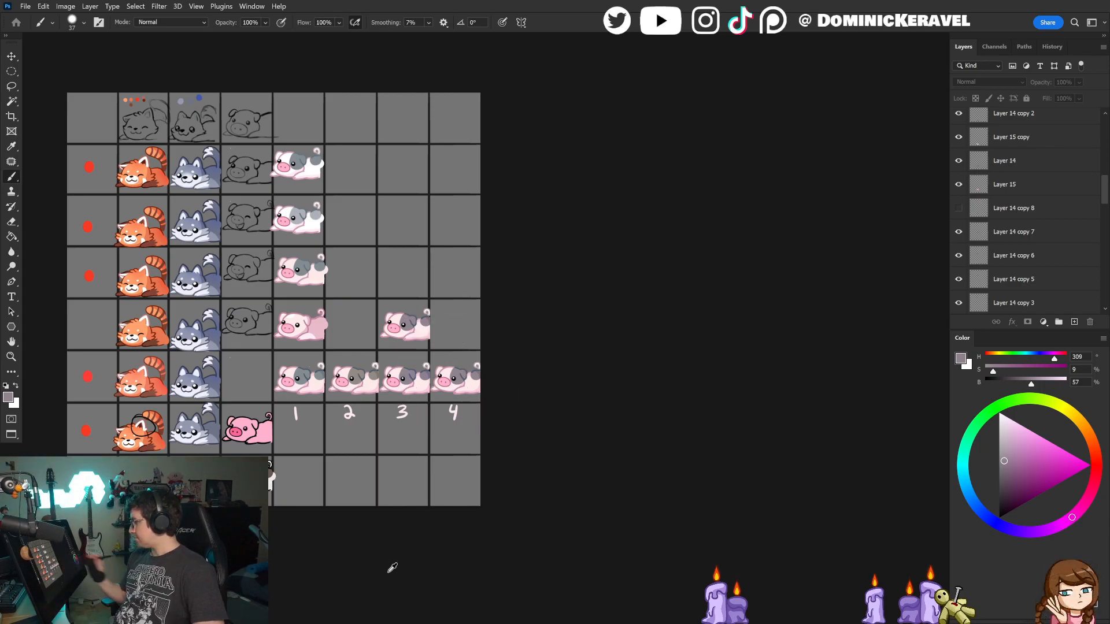
{"action": "left_click", "coordinate": [413, 368], "text": "alt"}
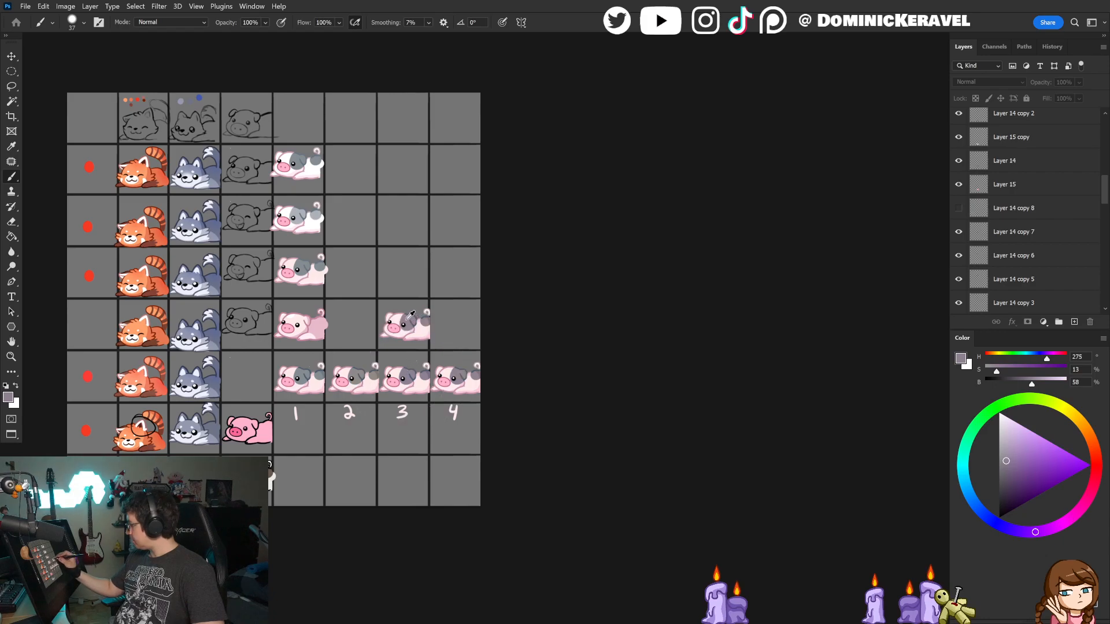
{"action": "left_click", "coordinate": [411, 314], "text": "alt"}
{"action": "key", "text": "v"}
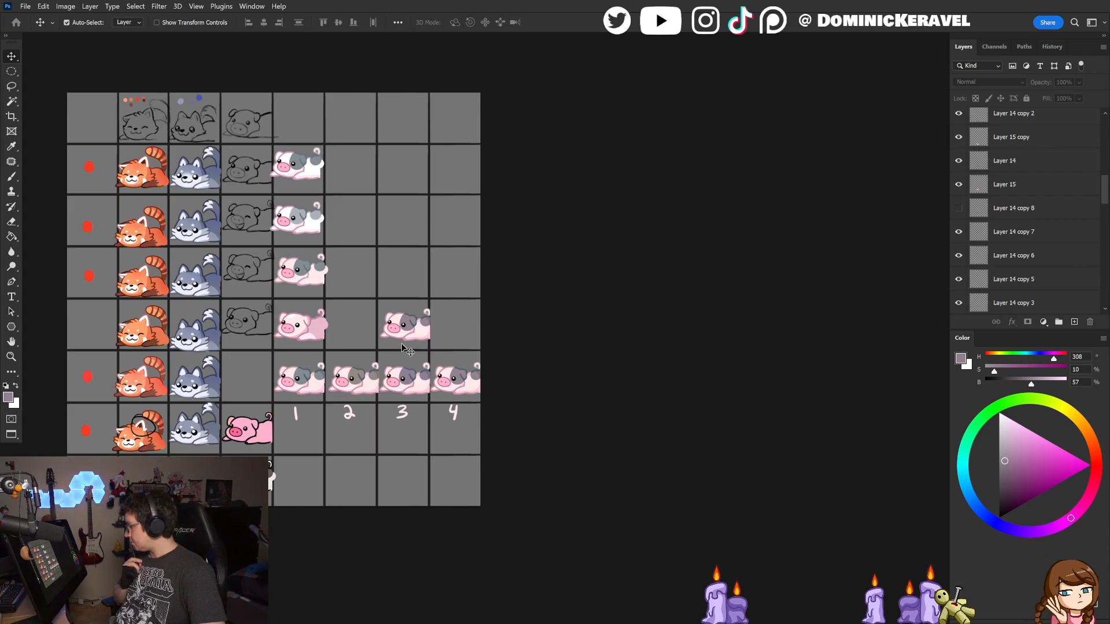
Step: Move the pasted pig back above the fourth pig and flip the canvas horizontally
{"action": "key", "text": "ctrl+space"}
{"action": "mouse_move", "coordinate": [482, 380]}
{"action": "left_mouse_down"}
{"action": "mouse_move", "coordinate": [455, 384]}
{"action": "mouse_move", "coordinate": [479, 397]}
{"action": "left_mouse_up"}
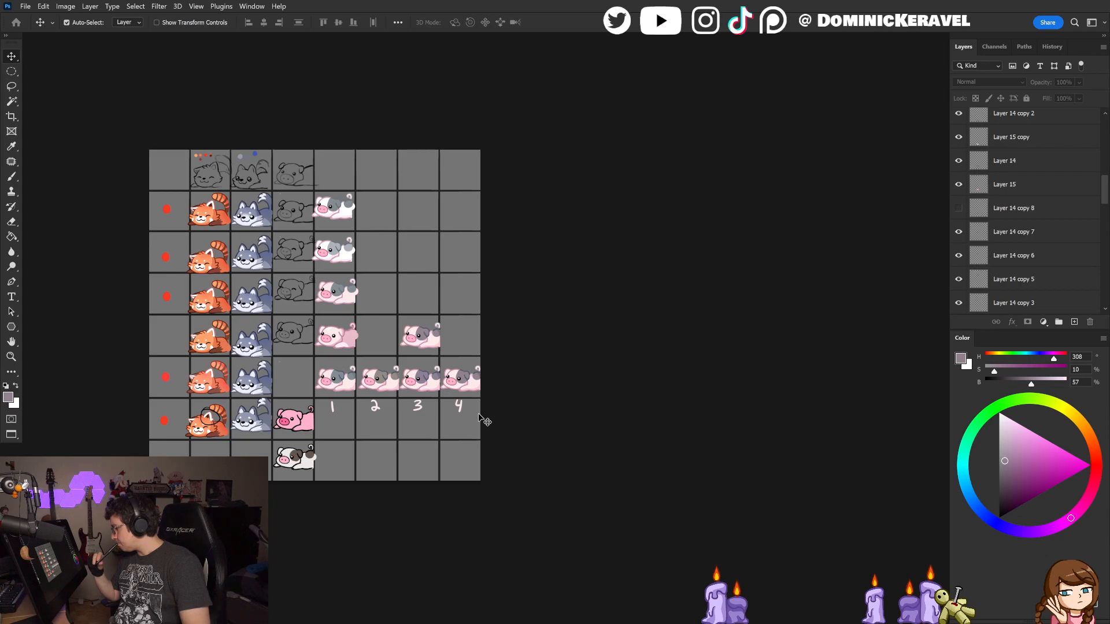
{"action": "left_click_drag", "start_coordinate": [497, 423], "coordinate": [520, 349]}
{"action": "left_click_drag", "start_coordinate": [440, 252], "coordinate": [480, 257]}
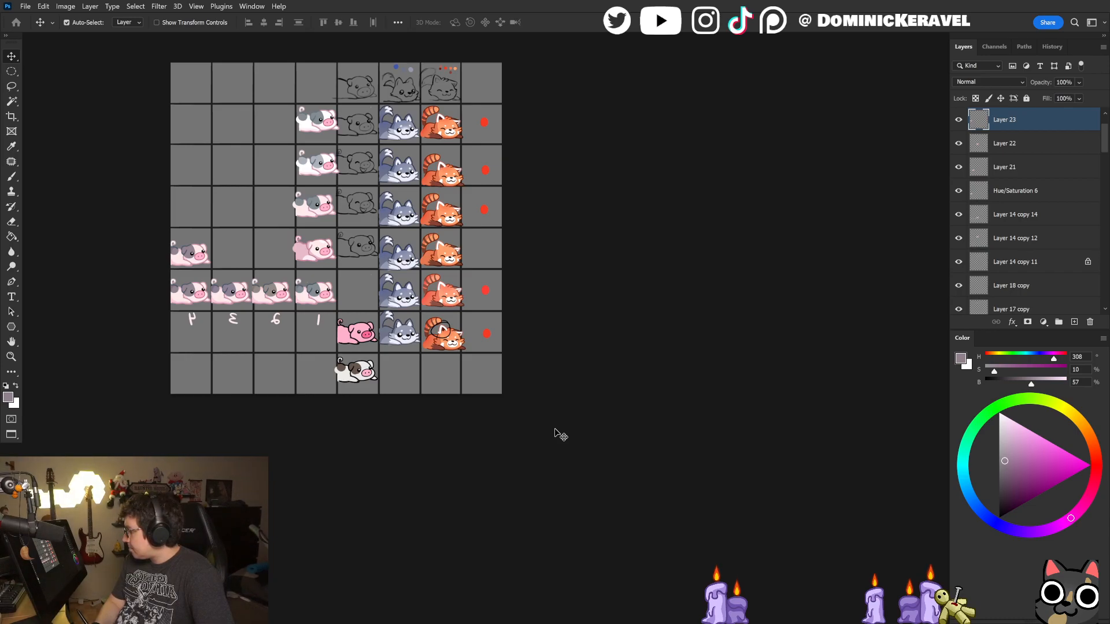
Step: Sample the spot colours of the pasted pig and the fourth pig to compare them
{"action": "key", "text": "b"}
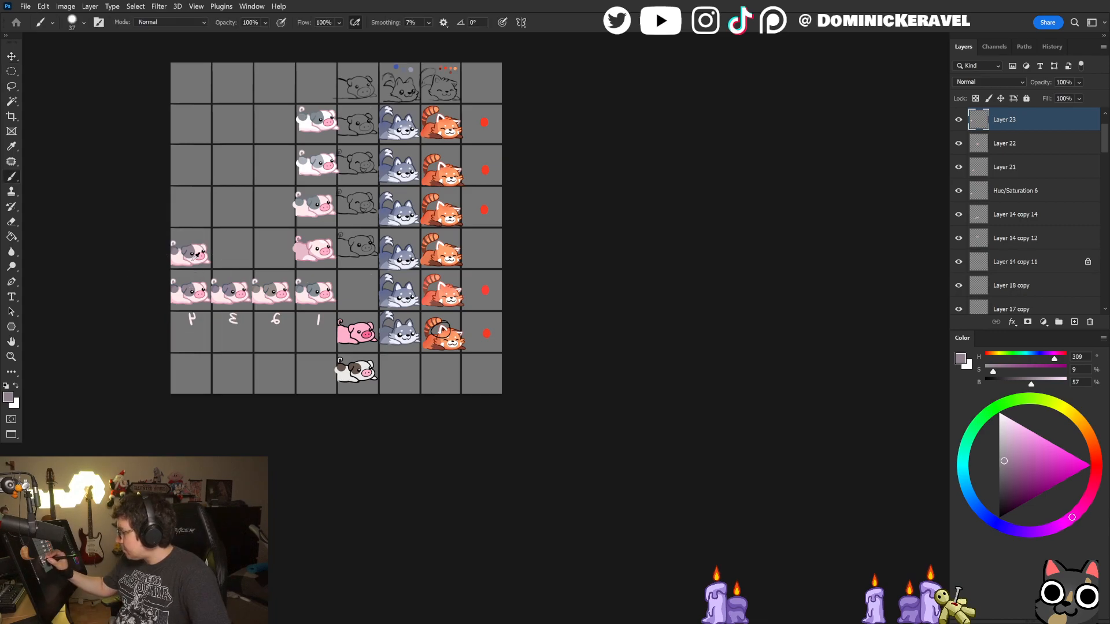
{"action": "left_click", "coordinate": [195, 245], "text": "alt"}
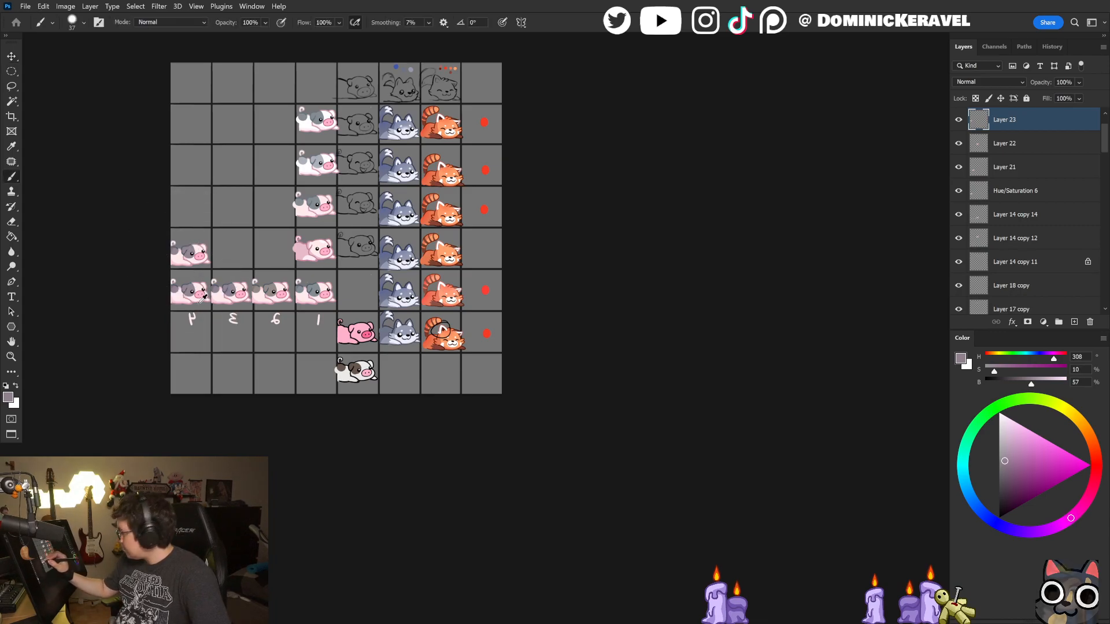
{"action": "key", "text": "v"}
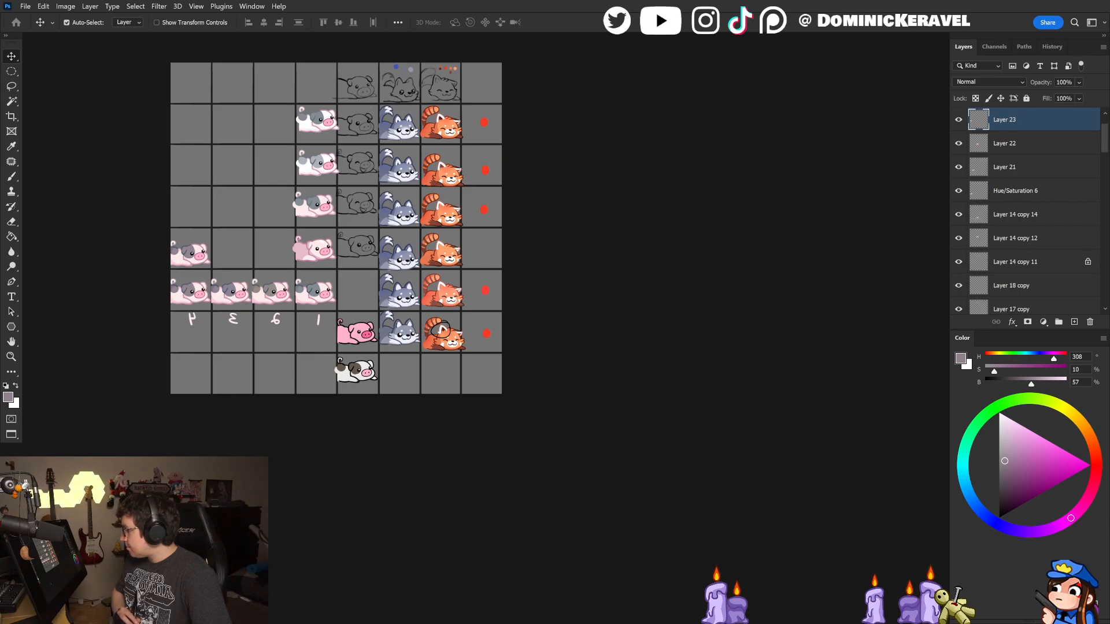
Step: Undo the horizontal canvas flip
{"action": "key", "text": "ctrl+z"}
{"action": "key", "text": "ctrl+z"}
{"action": "key", "text": "ctrl+shift+z"}
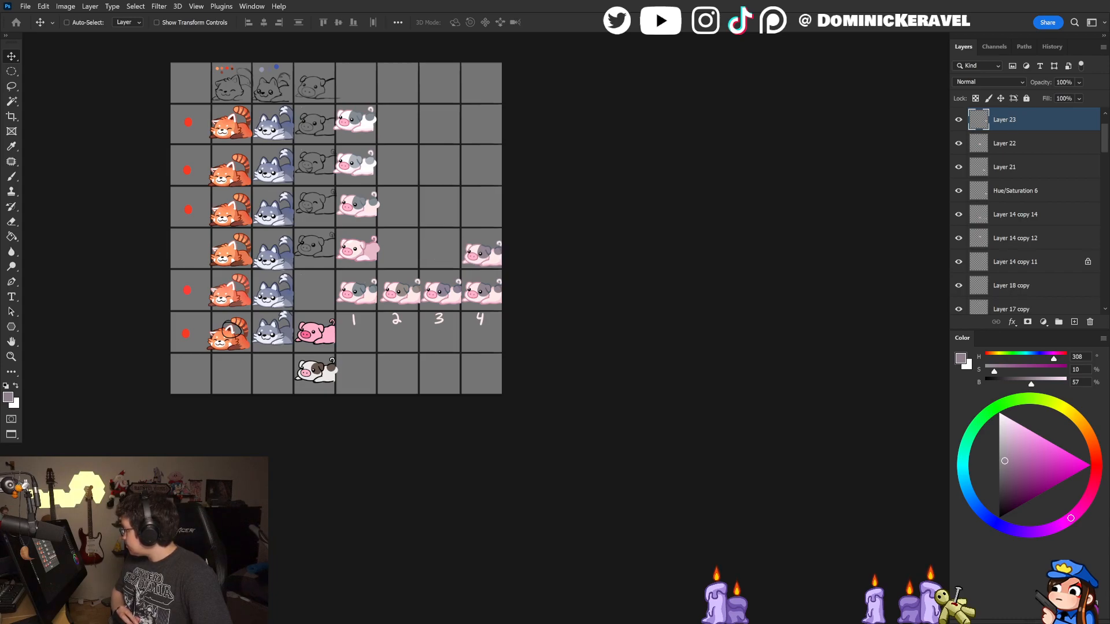
{"action": "key", "text": "b"}
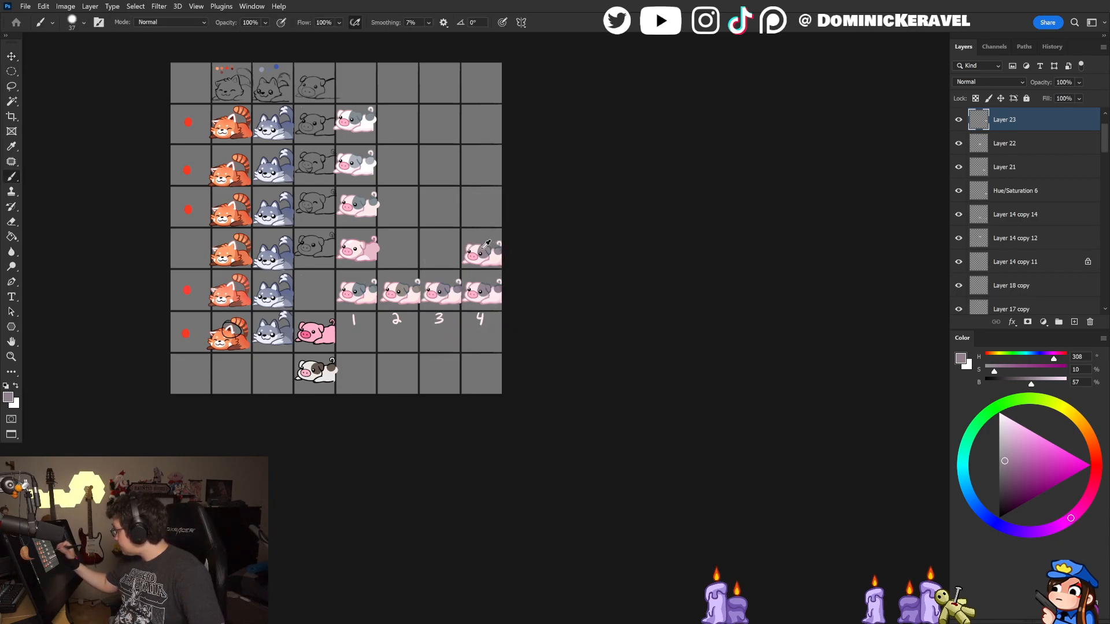
{"action": "key", "text": "v"}
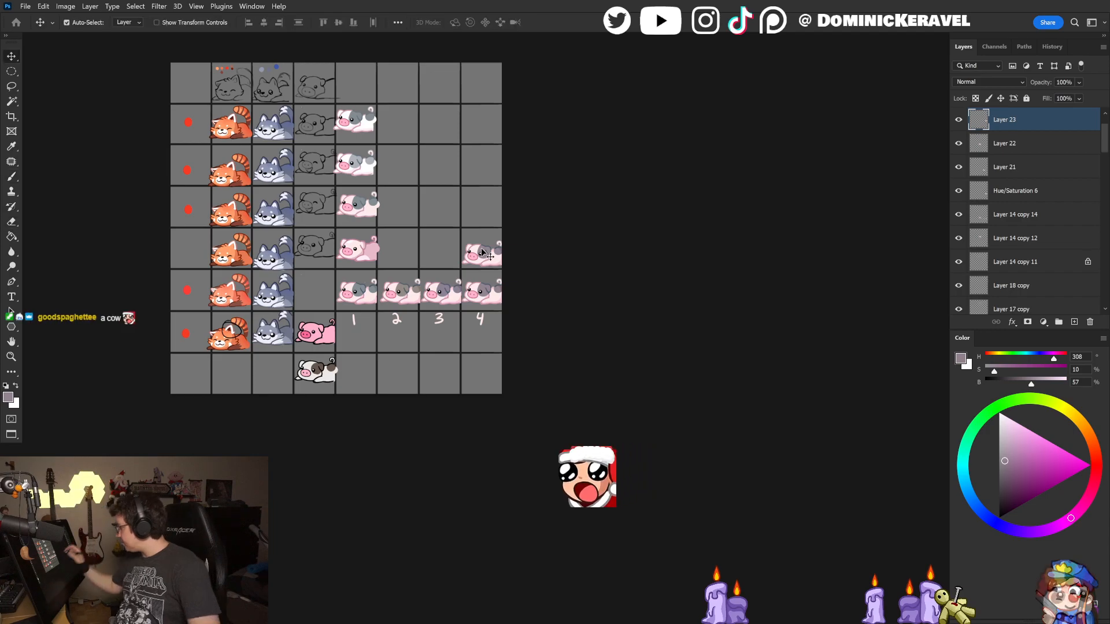
{"action": "scroll", "coordinate": [511, 302], "scroll_direction": "up", "scroll_amount": 1}
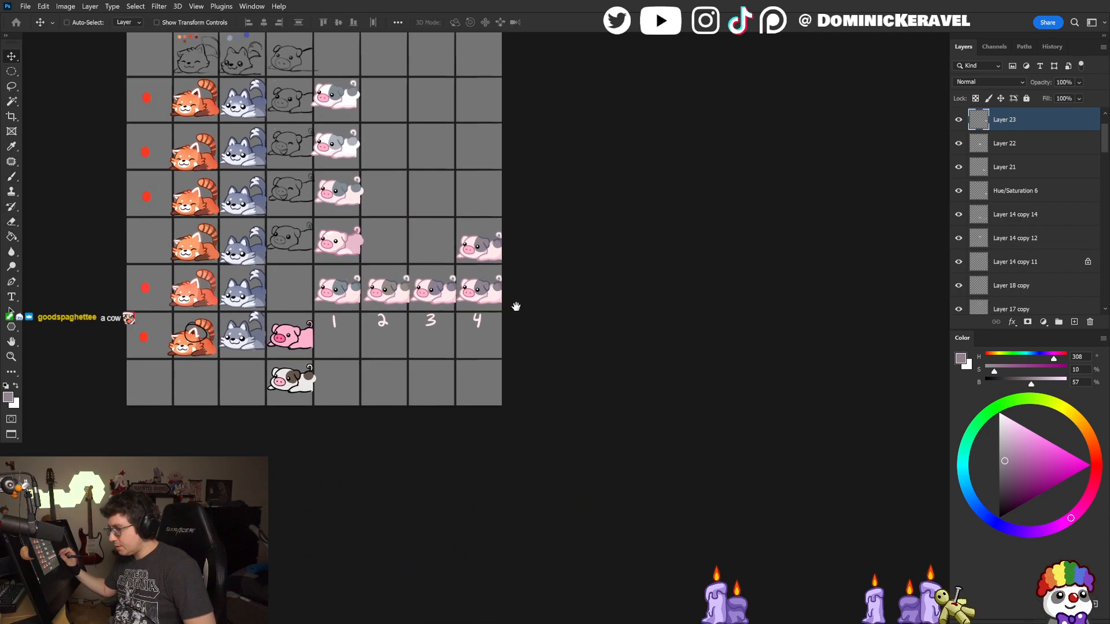
{"action": "left_click_drag", "start_coordinate": [529, 320], "coordinate": [519, 323]}
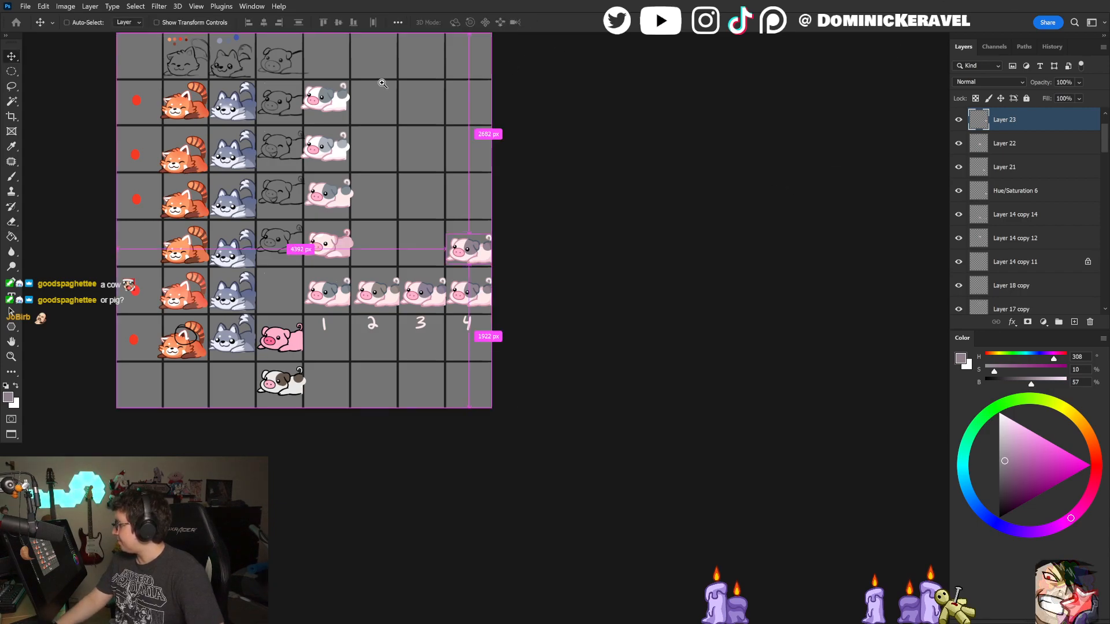
{"action": "scroll", "coordinate": [381, 87], "scroll_direction": "up", "scroll_amount": 2}
{"action": "left_click_drag", "start_coordinate": [343, 89], "coordinate": [350, 94]}
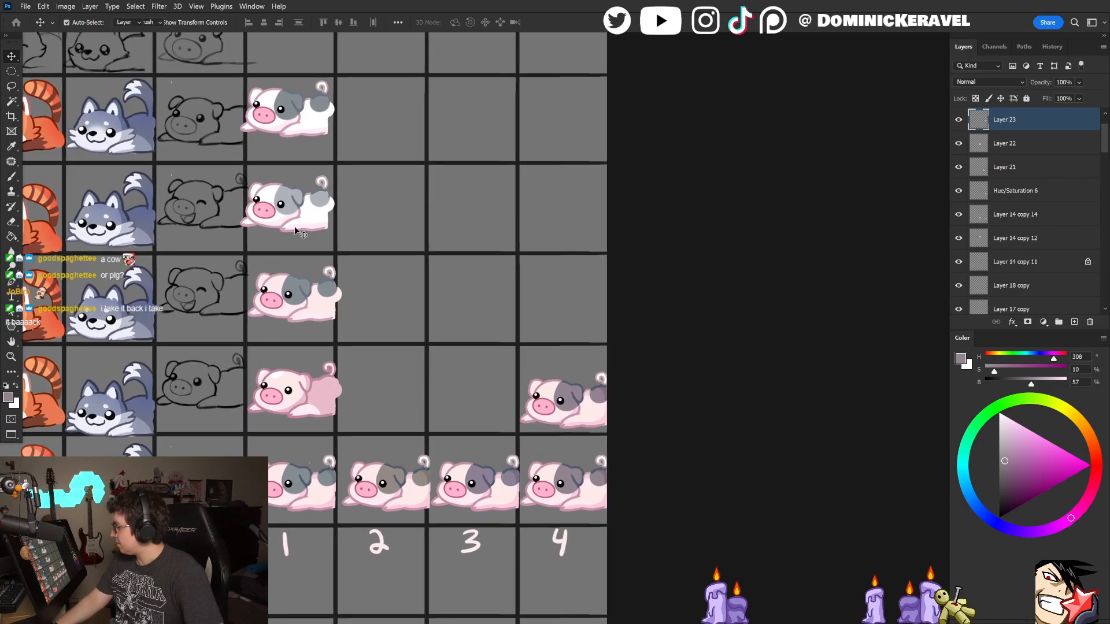
{"action": "left_click_drag", "start_coordinate": [314, 409], "coordinate": [404, 125], "text": "alt"}
{"action": "key", "text": "ctrl+z"}
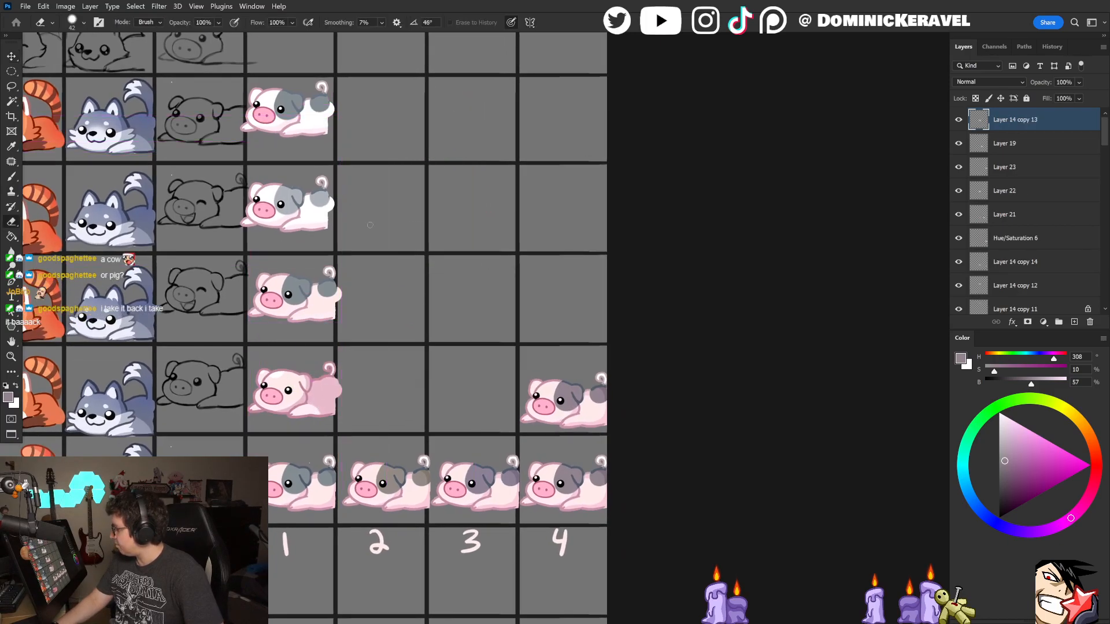
Step: Compare the spot colours of the four numbered pigs and the pasted pig, both close up and at reduced size
{"action": "mouse_move", "coordinate": [378, 187]}
{"action": "left_mouse_down"}
{"action": "mouse_move", "coordinate": [379, 171]}
{"action": "mouse_move", "coordinate": [397, 183]}
{"action": "mouse_move", "coordinate": [378, 164]}
{"action": "left_mouse_up"}
{"action": "key", "text": "e"}
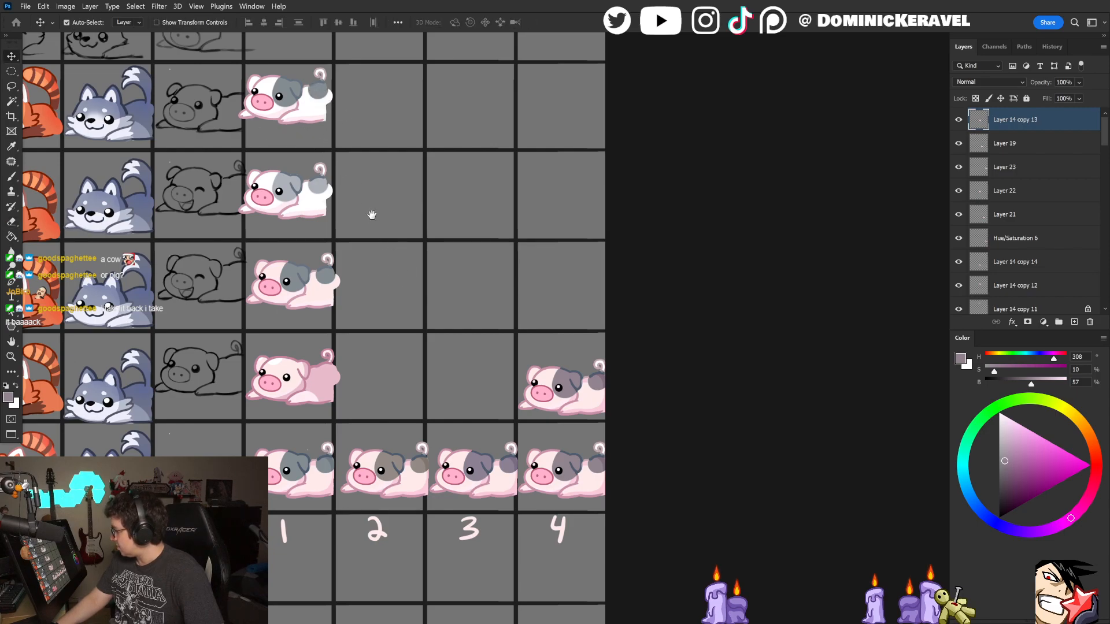
{"action": "left_click_drag", "start_coordinate": [404, 222], "coordinate": [341, 113]}
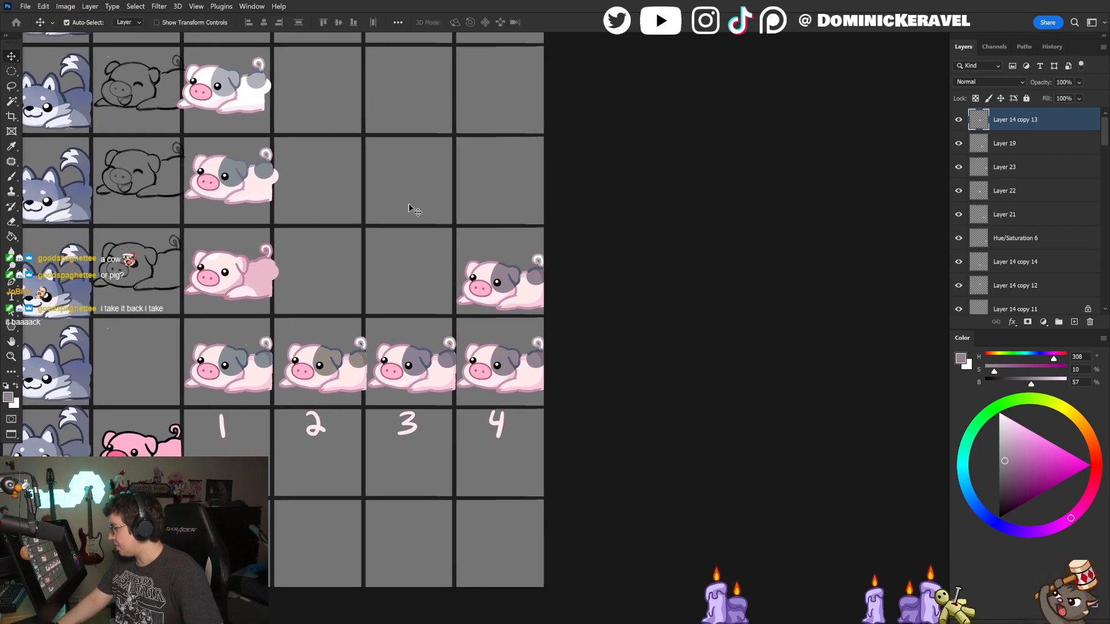
{"action": "left_click_drag", "start_coordinate": [421, 295], "coordinate": [364, 299]}
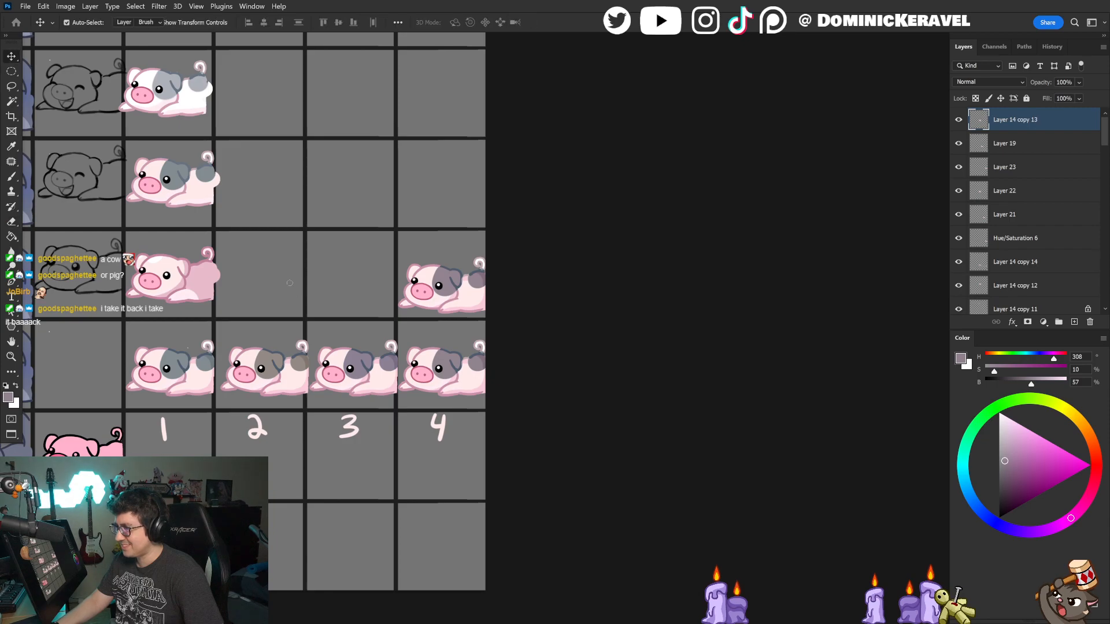
{"action": "left_click_drag", "start_coordinate": [314, 255], "coordinate": [420, 116]}
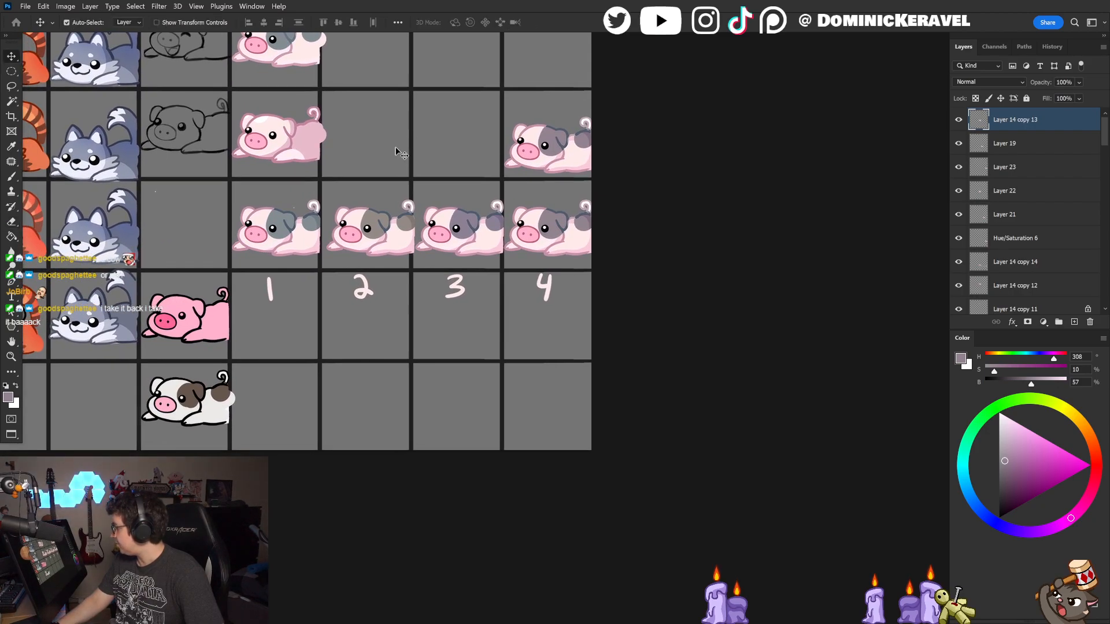
{"action": "mouse_move", "coordinate": [439, 314]}
{"action": "left_mouse_down"}
{"action": "mouse_move", "coordinate": [416, 262]}
{"action": "mouse_move", "coordinate": [428, 315]}
{"action": "left_mouse_up"}
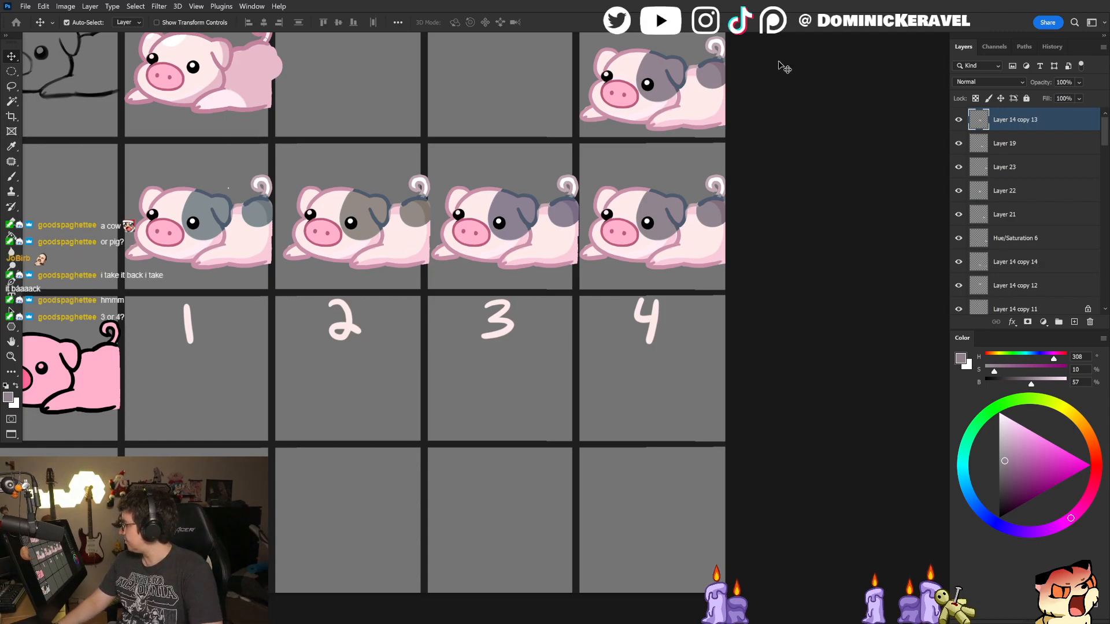
{"action": "left_click_drag", "start_coordinate": [512, 59], "coordinate": [405, 174]}
{"action": "scroll", "coordinate": [473, 114], "scroll_direction": "down", "scroll_amount": 3}
{"action": "scroll", "coordinate": [401, 157], "scroll_direction": "down", "scroll_amount": 3}
{"action": "scroll", "coordinate": [403, 157], "scroll_direction": "up", "scroll_amount": 2}
{"action": "left_click_drag", "start_coordinate": [403, 158], "coordinate": [375, 175]}
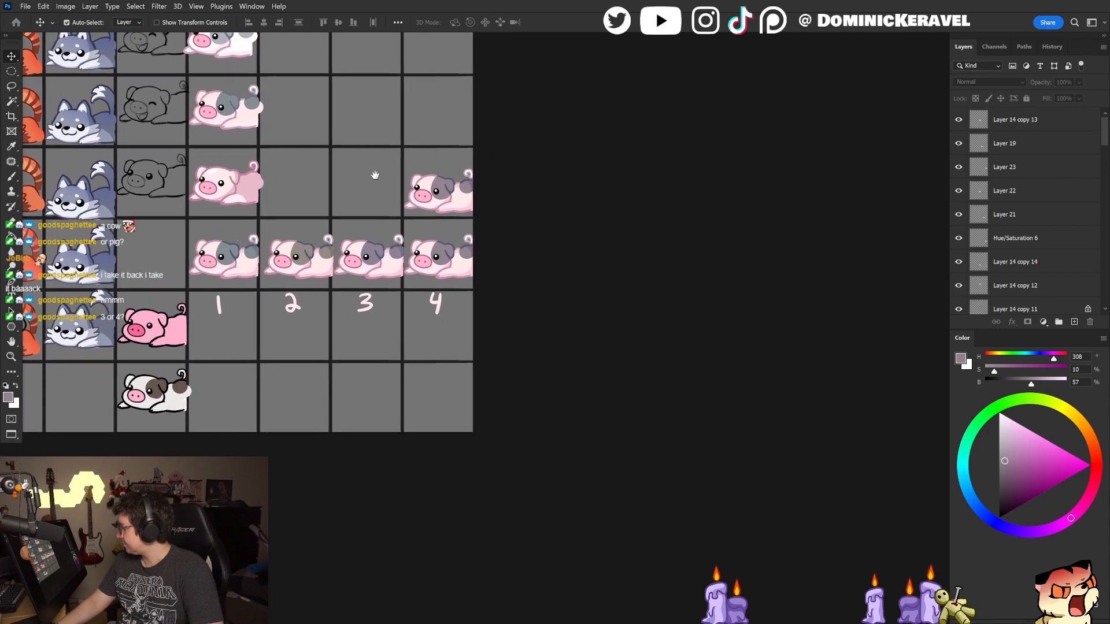
{"action": "key", "text": "b"}
{"action": "key", "text": "v"}
{"action": "mouse_move", "coordinate": [464, 308]}
{"action": "left_mouse_down"}
{"action": "mouse_move", "coordinate": [452, 302]}
{"action": "mouse_move", "coordinate": [462, 312]}
{"action": "left_mouse_up"}
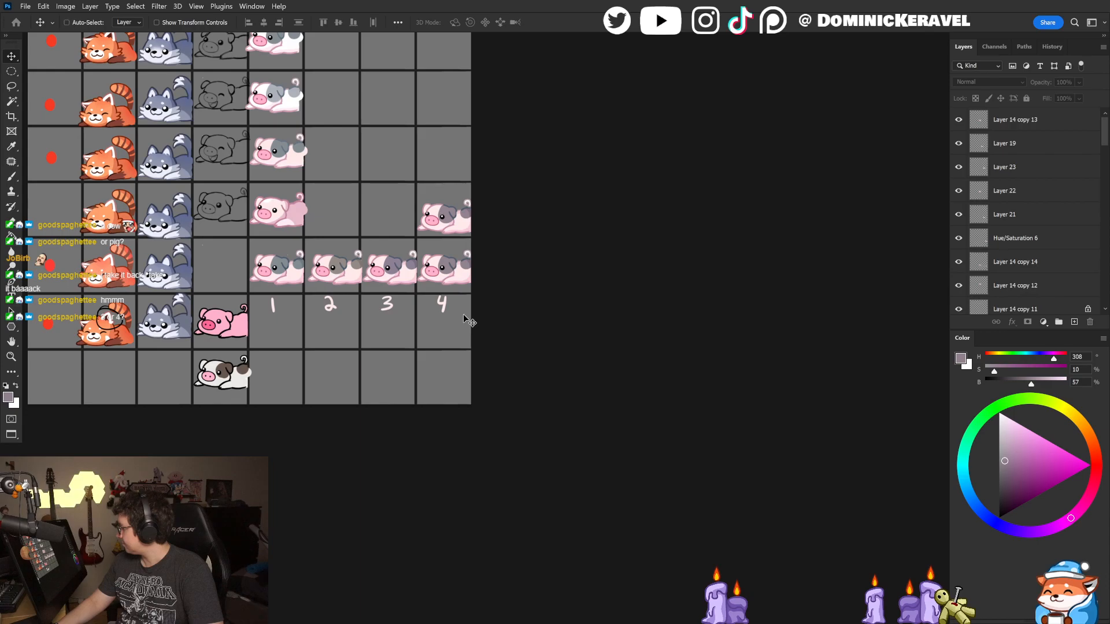
Step: Undo the recent edits back to before the comparison pig was pasted and the pig sketch was deleted
{"action": "key", "text": "ctrl+z"}
{"action": "key", "text": "ctrl+z"}
{"action": "key", "text": "ctrl+z"}
{"action": "key", "text": "ctrl+z"}
{"action": "key", "text": "ctrl+z"}
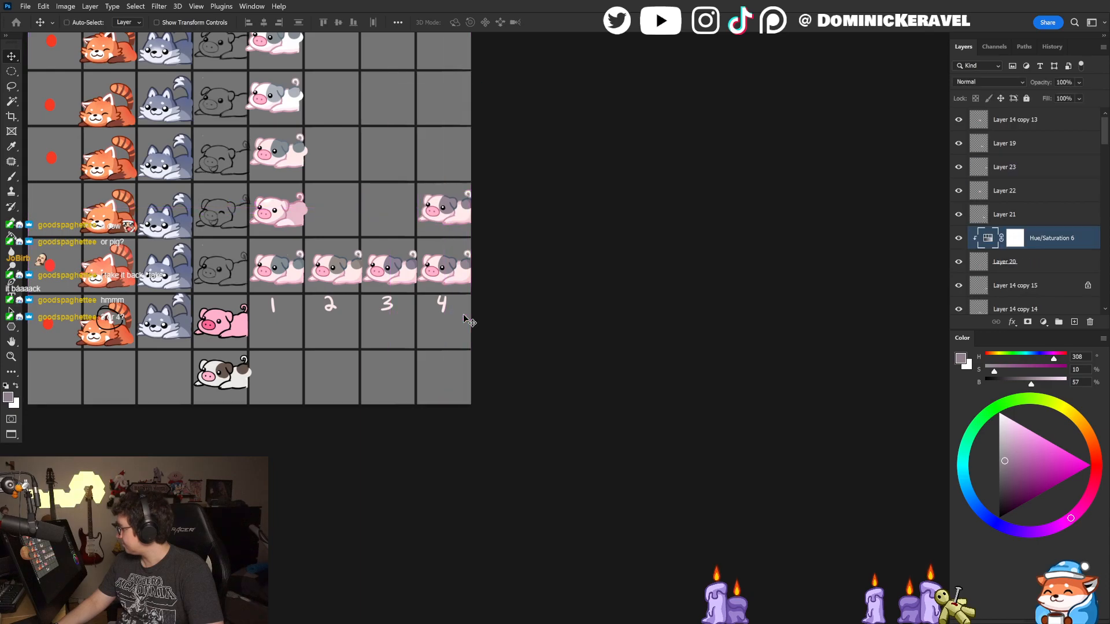
{"action": "key", "text": "ctrl+z"}
{"action": "key", "text": "ctrl+z"}
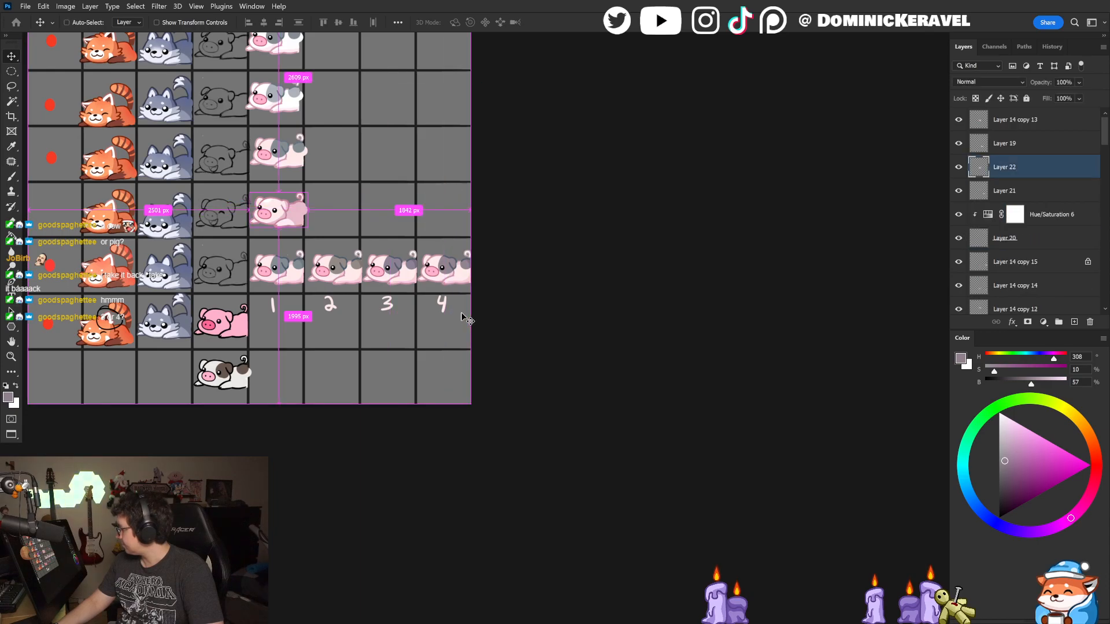
{"action": "key", "text": "ctrl+shift+z"}
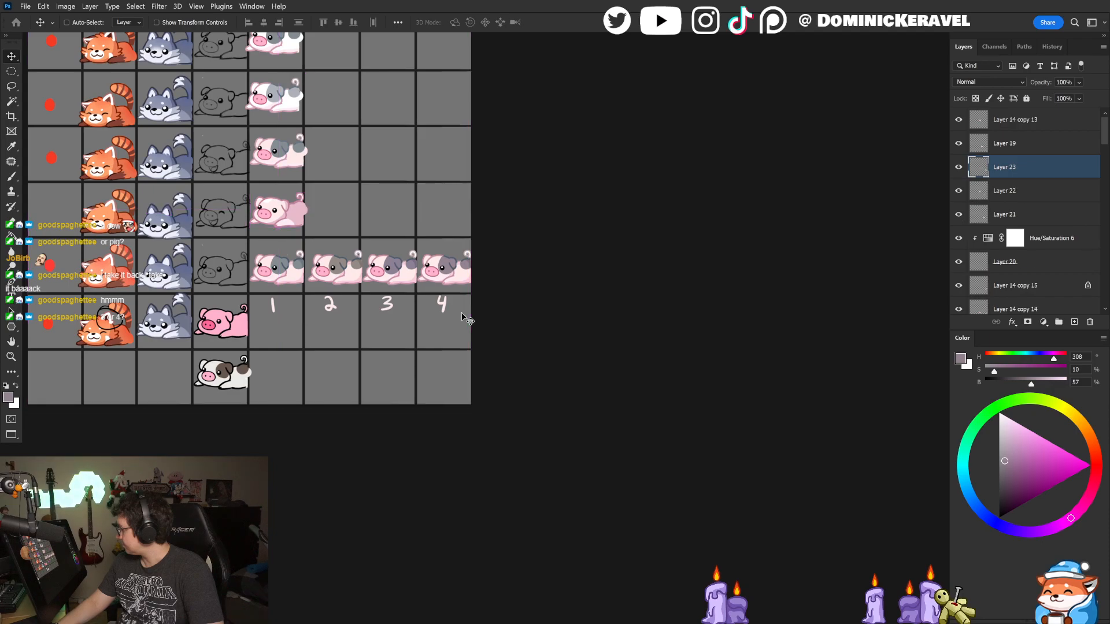
{"action": "key", "text": "ctrl+z"}
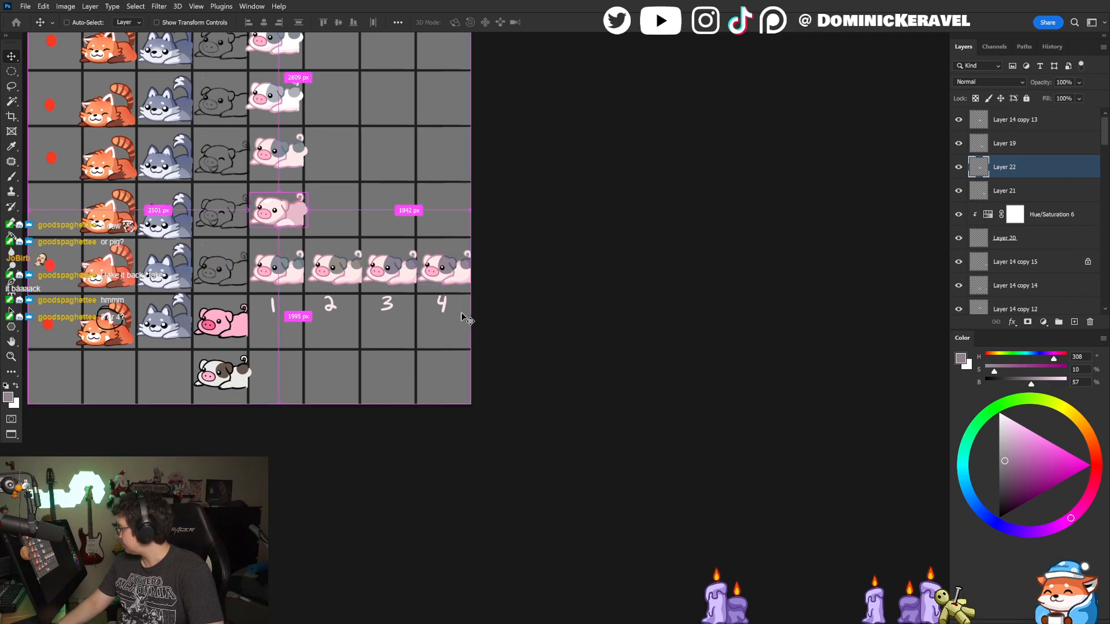
{"action": "key", "text": "b"}
{"action": "key", "text": "v"}
{"action": "key", "text": "b"}
{"action": "key", "text": "v"}
{"action": "left_click_drag", "start_coordinate": [380, 334], "coordinate": [381, 334]}
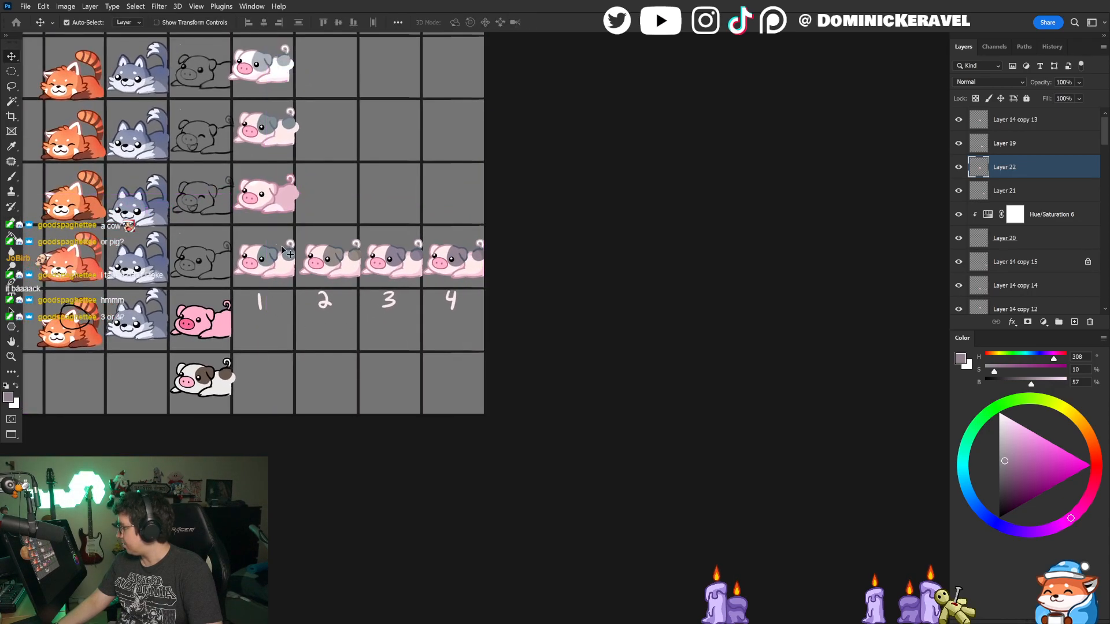
Step: Set the foreground colour to a greyish blue with hue 206, saturation 11 and brightness 59, and select the first pig's layer
{"action": "key", "text": "b"}
{"action": "left_click", "coordinate": [969, 494]}
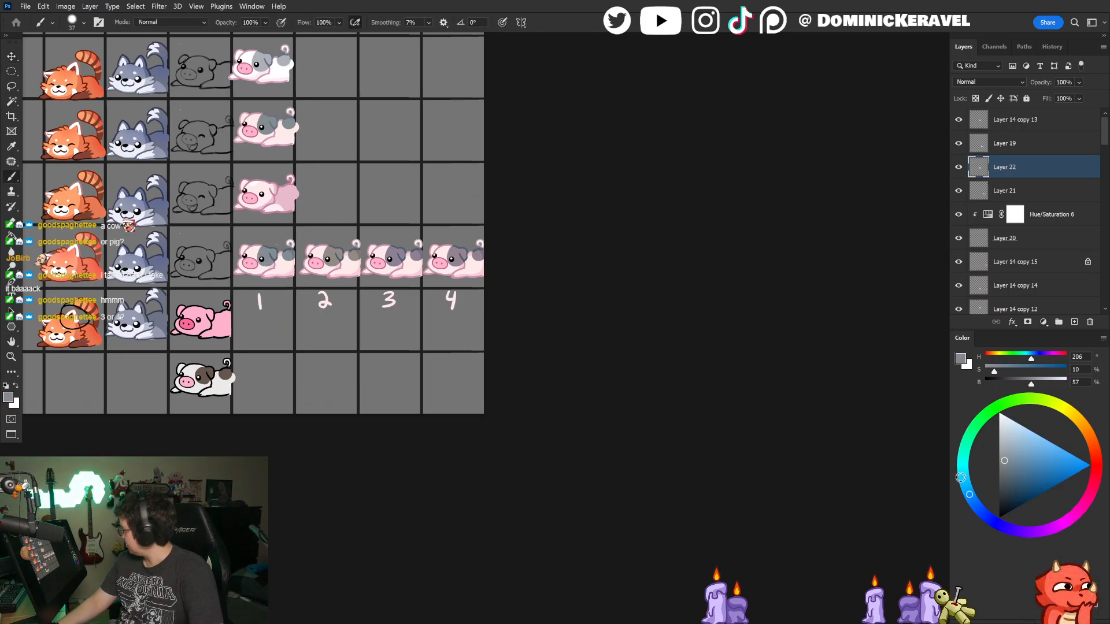
{"action": "key", "text": "g"}
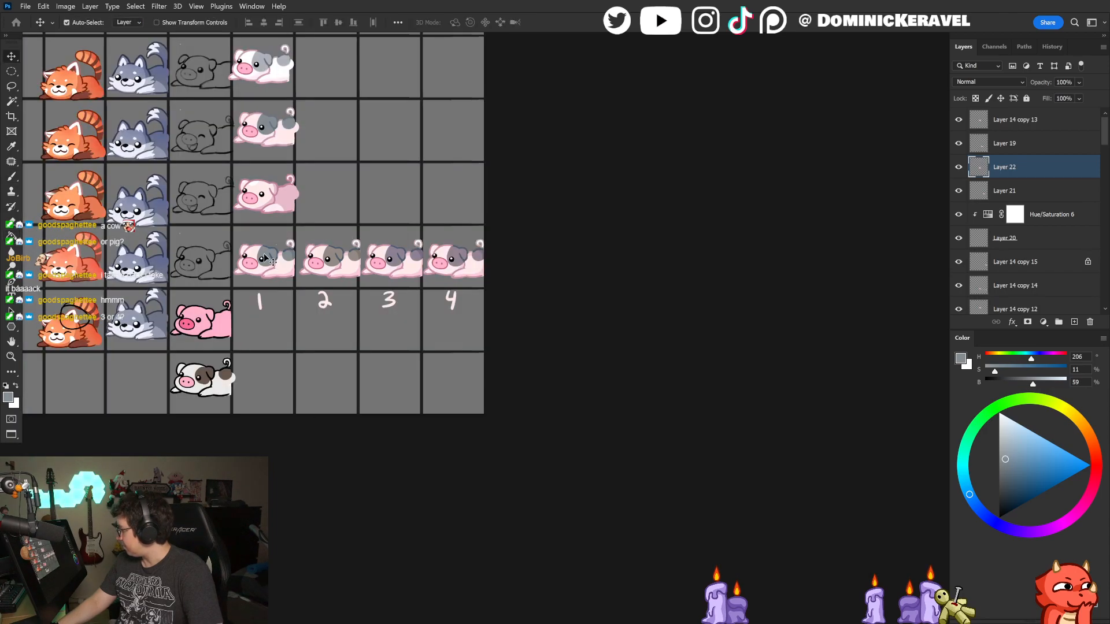
{"action": "left_click", "coordinate": [270, 259], "text": "ctrl"}
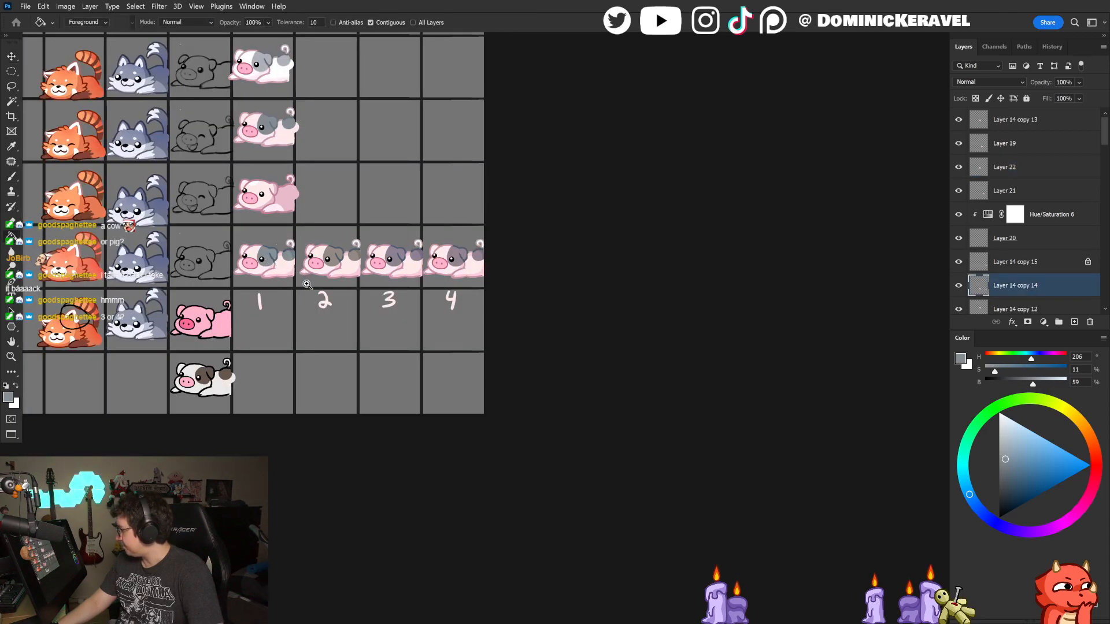
Step: Examine how the four numbered pig variants read at smaller and larger display sizes
{"action": "scroll", "coordinate": [301, 283], "scroll_direction": "down", "scroll_amount": 3}
{"action": "scroll", "coordinate": [298, 310], "scroll_direction": "up", "scroll_amount": 2}
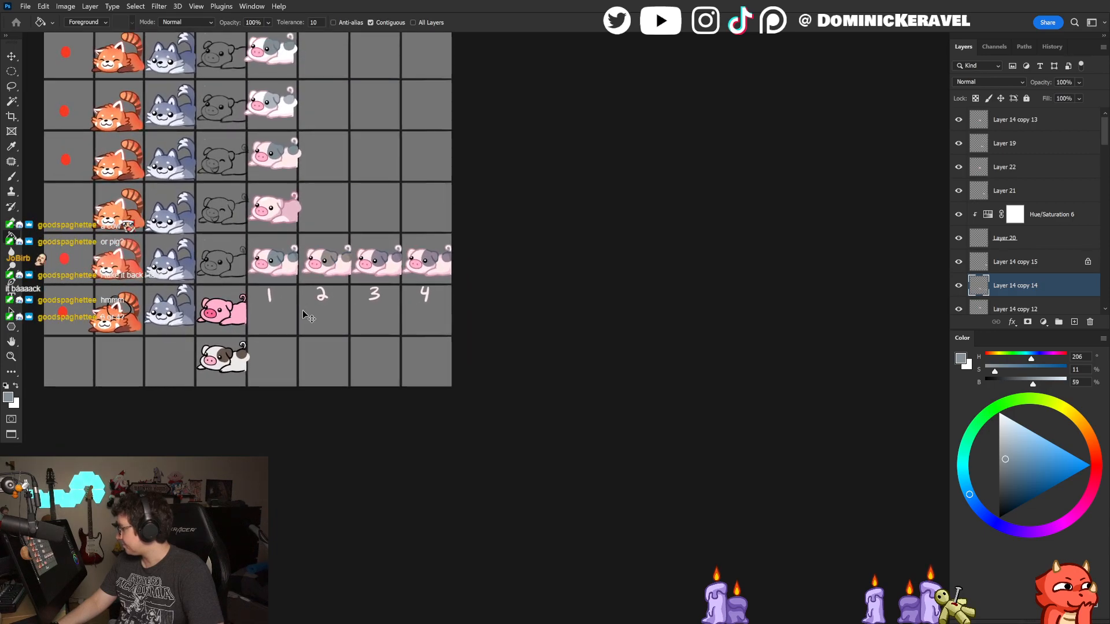
{"action": "scroll", "coordinate": [306, 312], "scroll_direction": "down", "scroll_amount": 2}
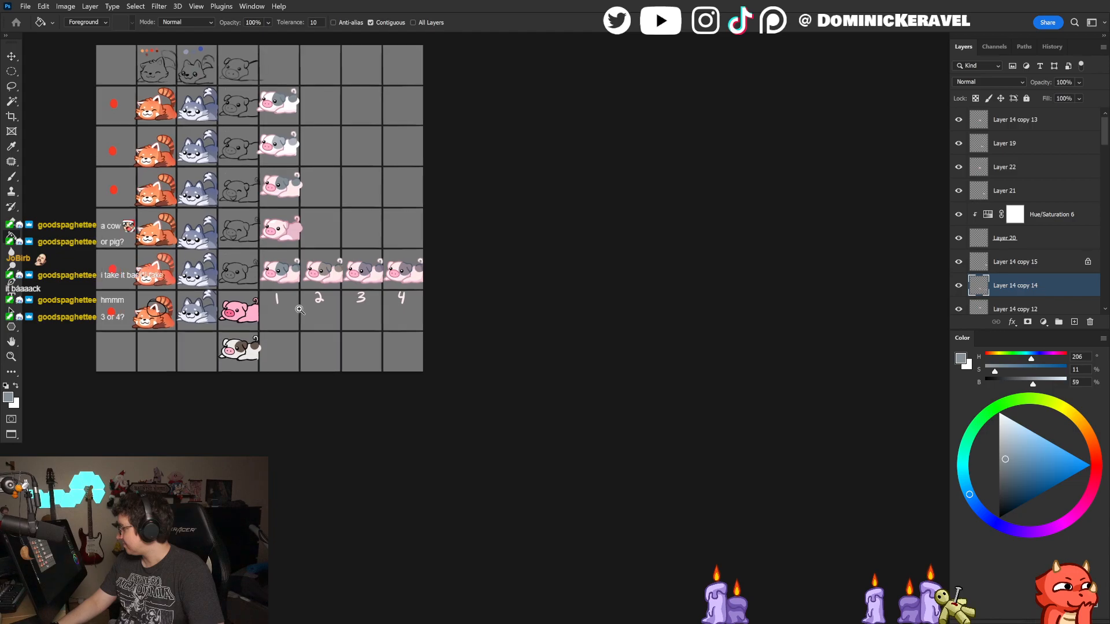
{"action": "scroll", "coordinate": [301, 311], "scroll_direction": "up", "scroll_amount": 1}
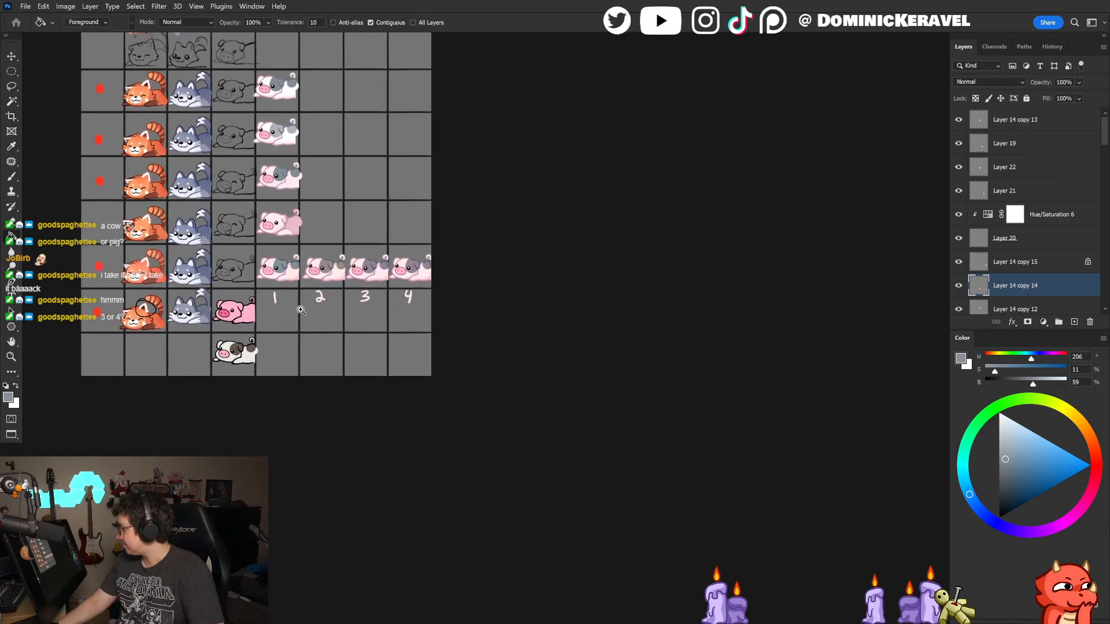
{"action": "scroll", "coordinate": [301, 310], "scroll_direction": "up", "scroll_amount": 1}
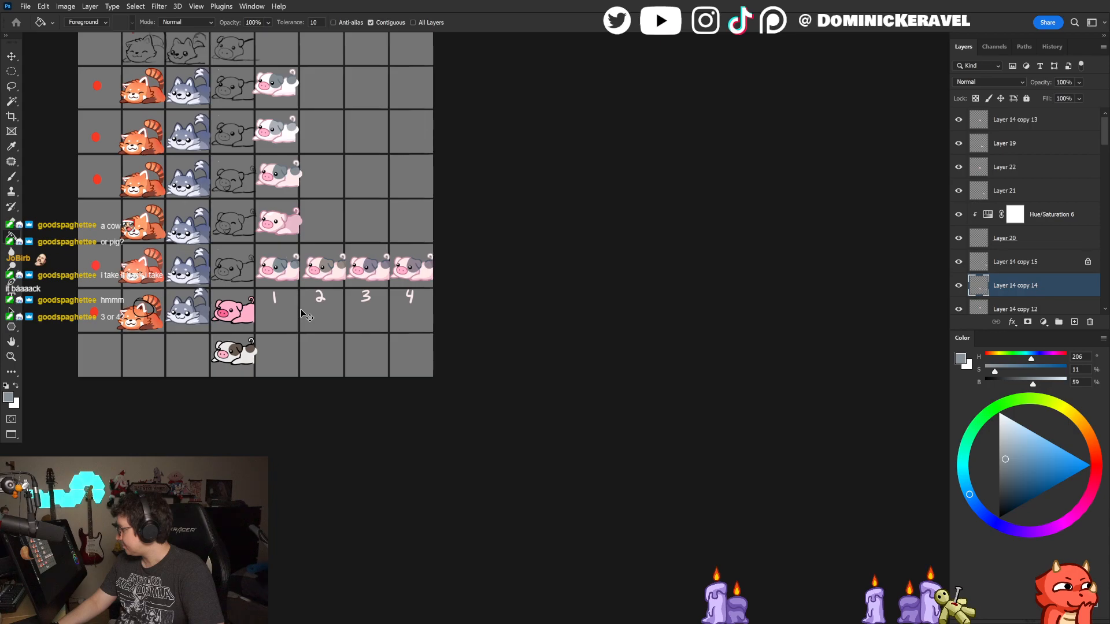
{"action": "scroll", "coordinate": [303, 311], "scroll_direction": "up", "scroll_amount": 2}
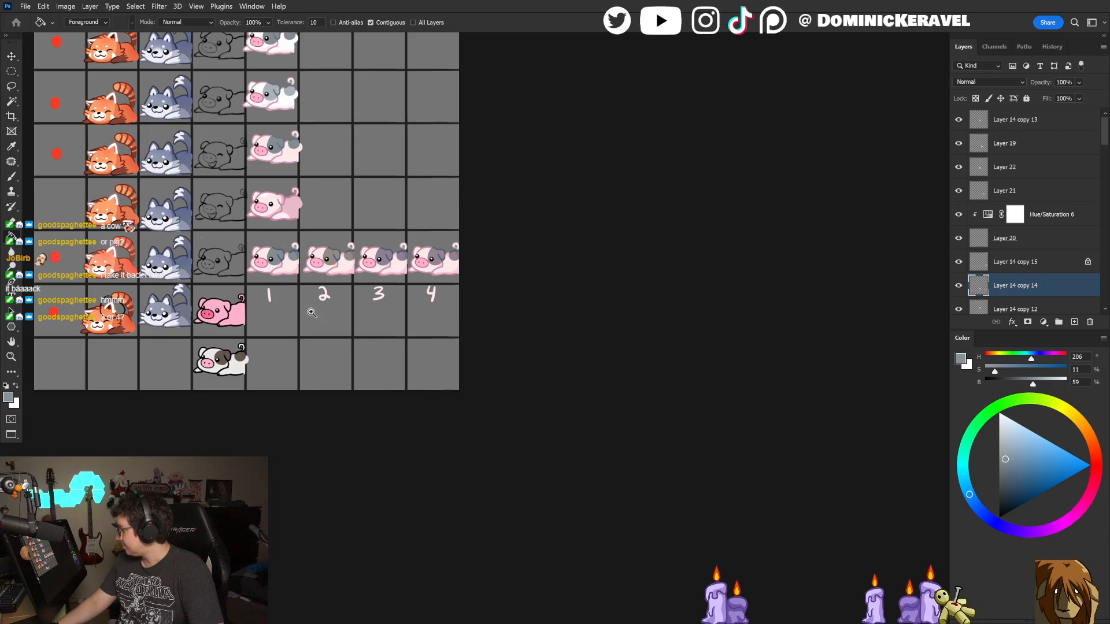
{"action": "scroll", "coordinate": [311, 312], "scroll_direction": "up", "scroll_amount": 2}
{"action": "key", "text": "v"}
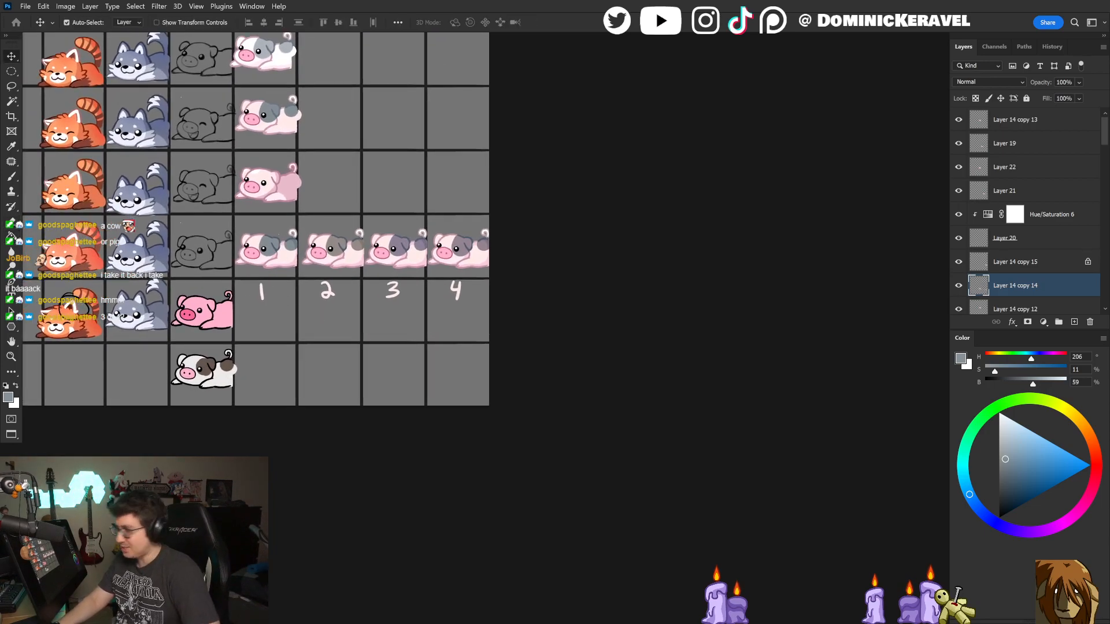
{"action": "left_click_drag", "start_coordinate": [230, 212], "coordinate": [504, 311]}
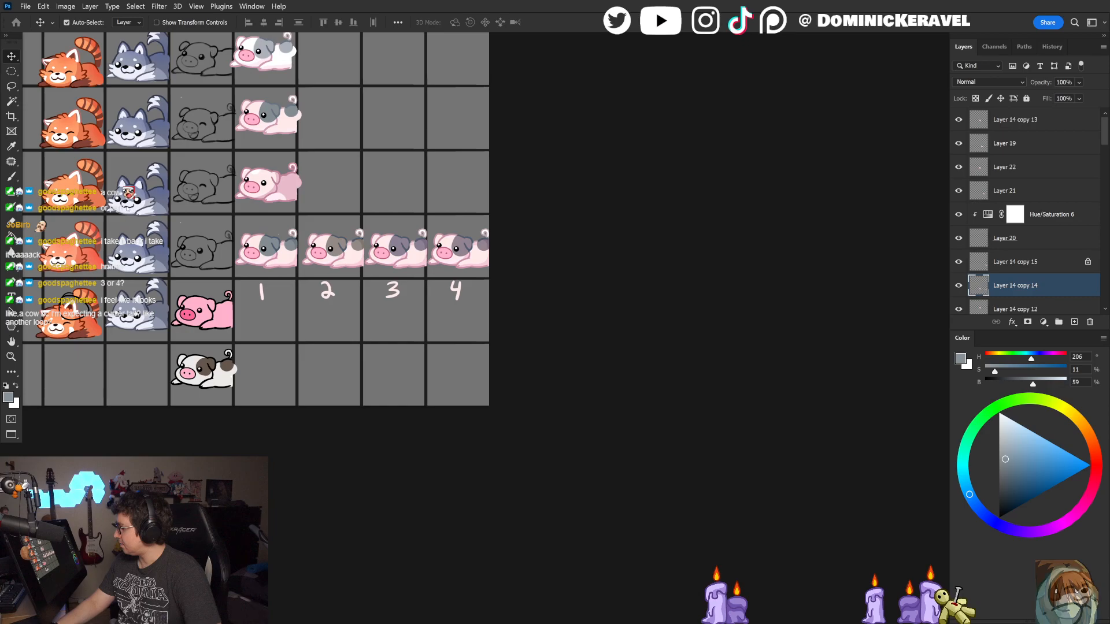
{"action": "left_click", "coordinate": [449, 341]}
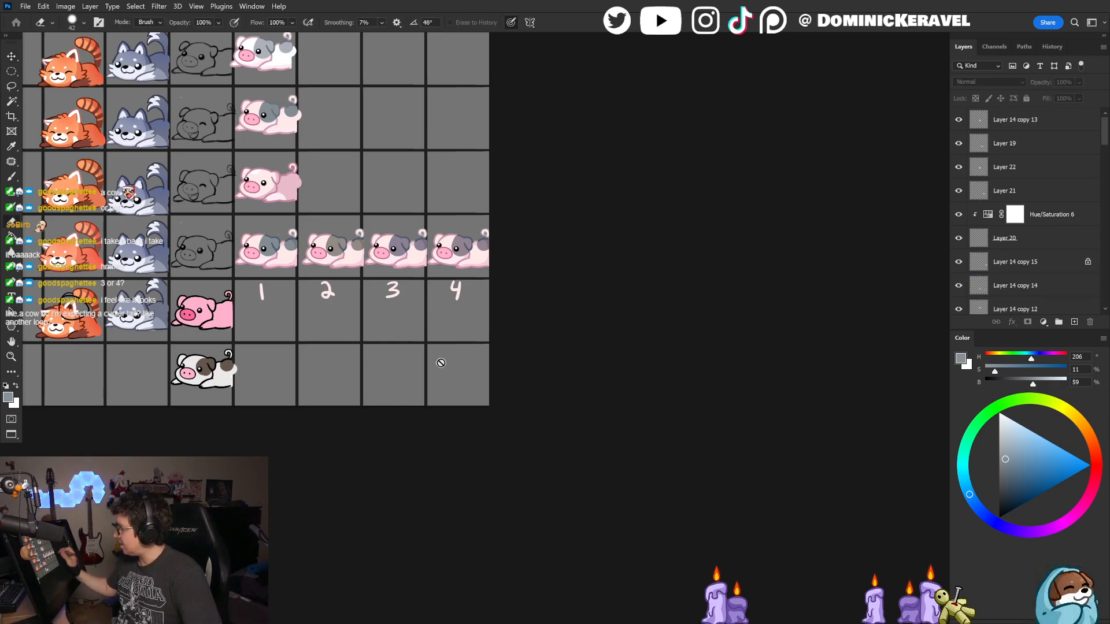
{"action": "key", "text": "e"}
{"action": "key", "text": "v"}
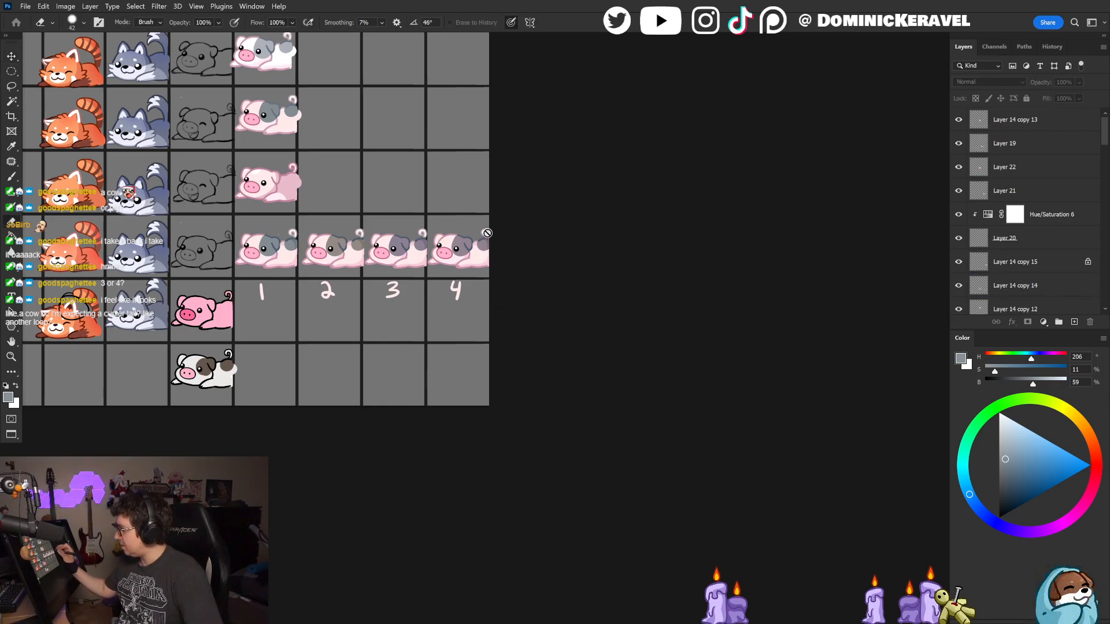
{"action": "left_click", "coordinate": [488, 250]}
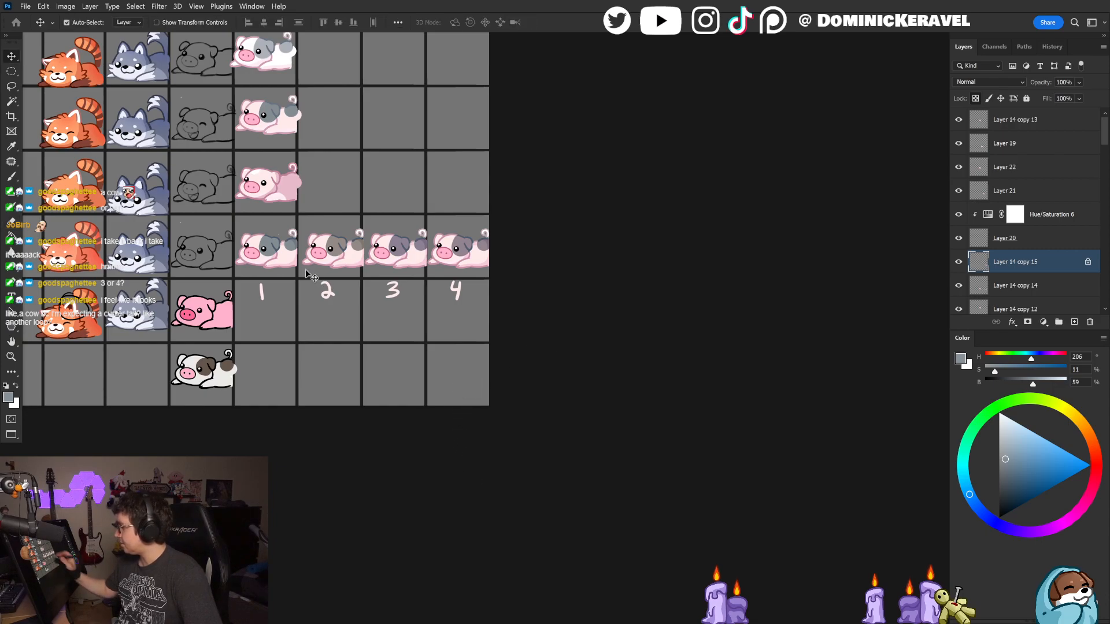
{"action": "left_click", "coordinate": [297, 228]}
{"action": "mouse_move", "coordinate": [302, 227]}
{"action": "left_mouse_down"}
{"action": "mouse_move", "coordinate": [326, 226]}
{"action": "mouse_move", "coordinate": [267, 232]}
{"action": "left_mouse_up"}
{"action": "key", "text": "b"}
{"action": "left_click", "coordinate": [285, 236], "text": "alt"}
{"action": "left_click", "coordinate": [285, 235], "text": "ctrl"}
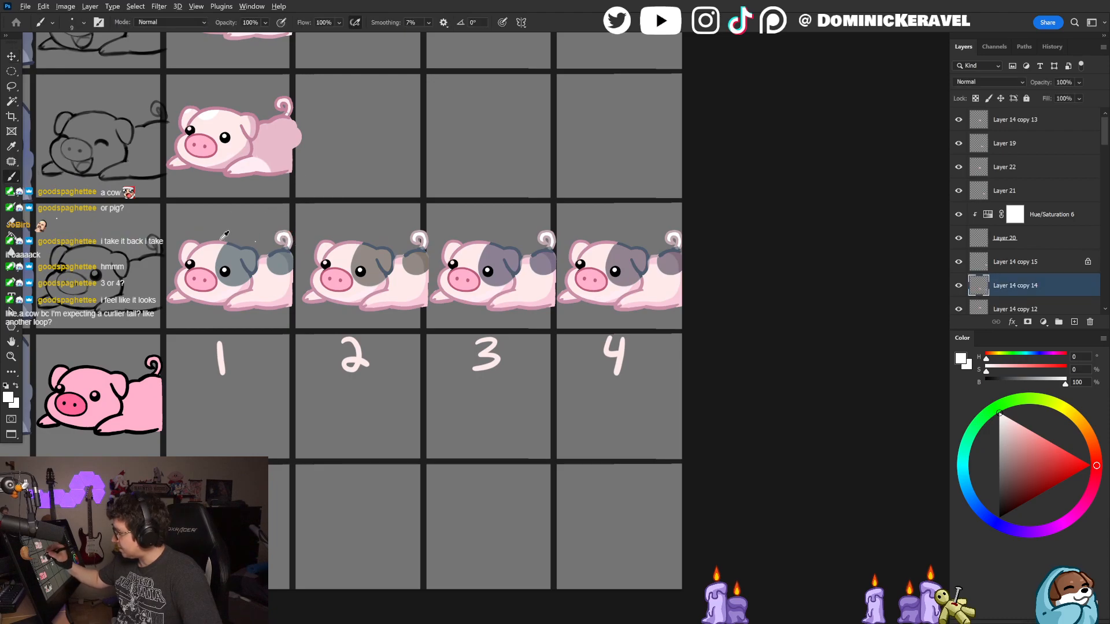
Step: Recolour the fourth pig's curly tail with pale pink (hue 0, saturation 8, brightness 100) and outline pink (hue 335, saturation 28, brightness 79)
{"action": "left_click_drag", "start_coordinate": [572, 271], "coordinate": [364, 293]}
{"action": "left_click", "coordinate": [466, 275], "text": "ctrl"}
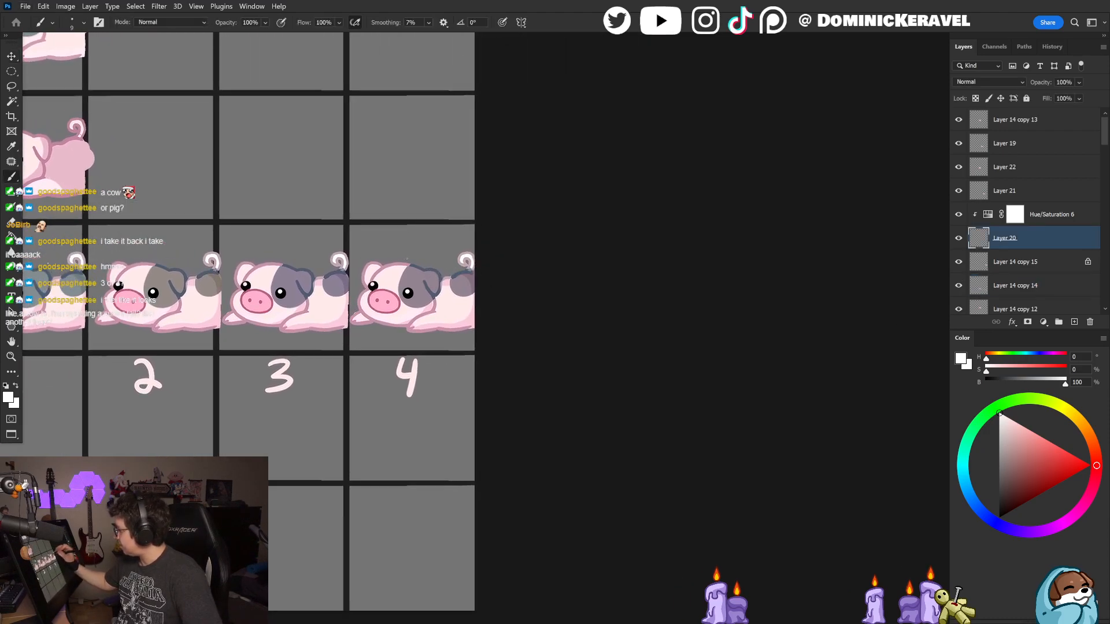
{"action": "left_click", "coordinate": [400, 263], "text": "alt"}
{"action": "left_click", "coordinate": [468, 252], "text": "ctrl"}
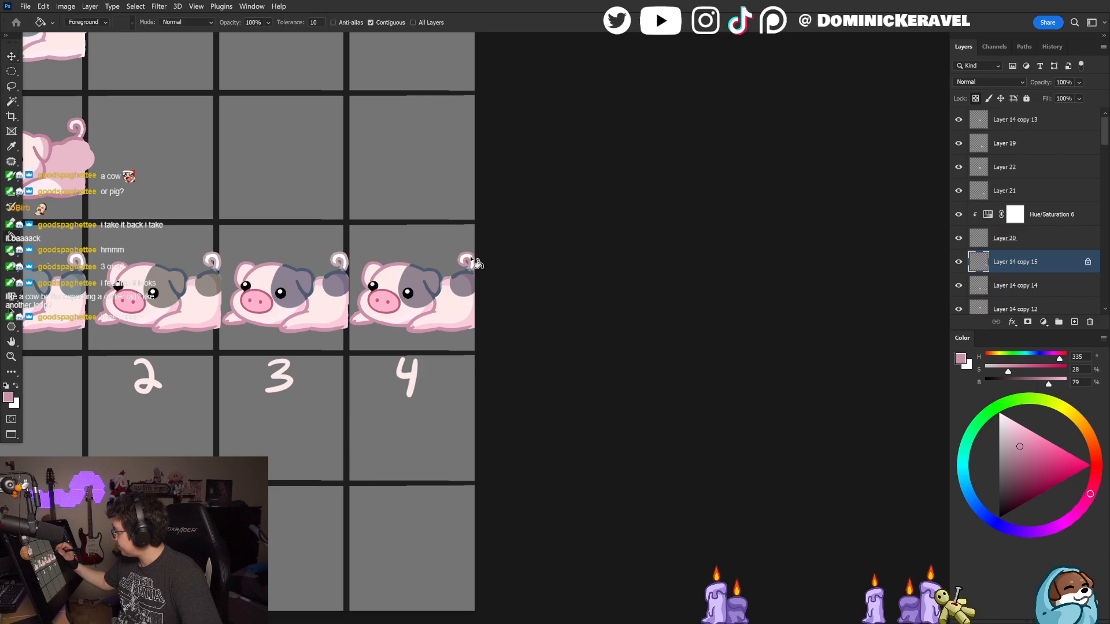
{"action": "left_click", "coordinate": [473, 258], "text": "alt"}
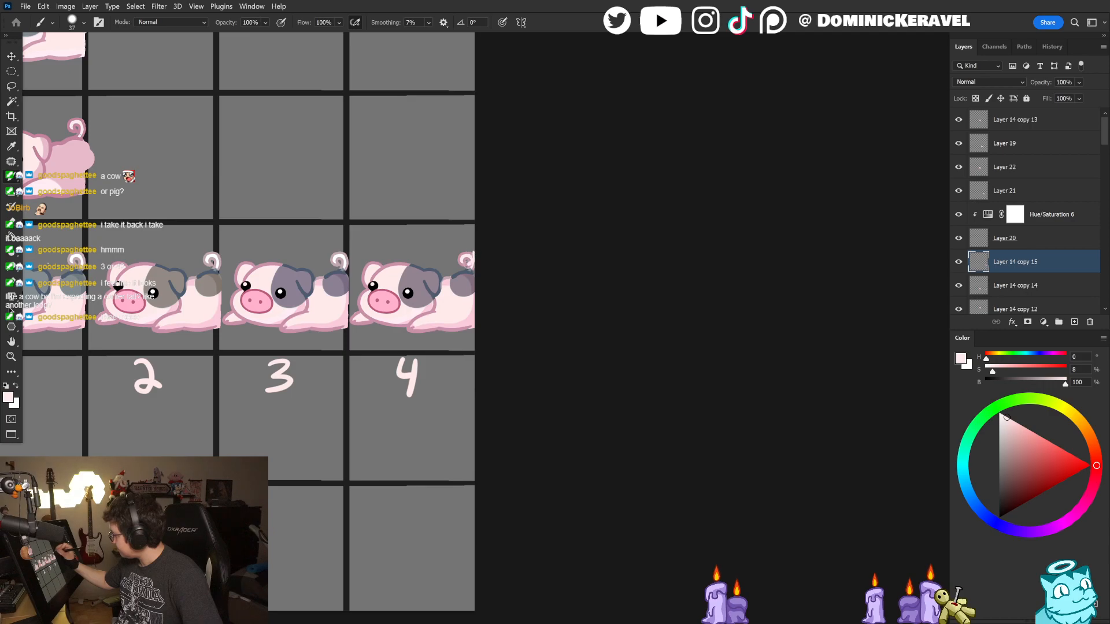
{"action": "left_click", "coordinate": [473, 256], "text": "alt"}
{"action": "left_click", "coordinate": [473, 258], "text": "alt"}
{"action": "left_click", "coordinate": [472, 260], "text": "alt"}
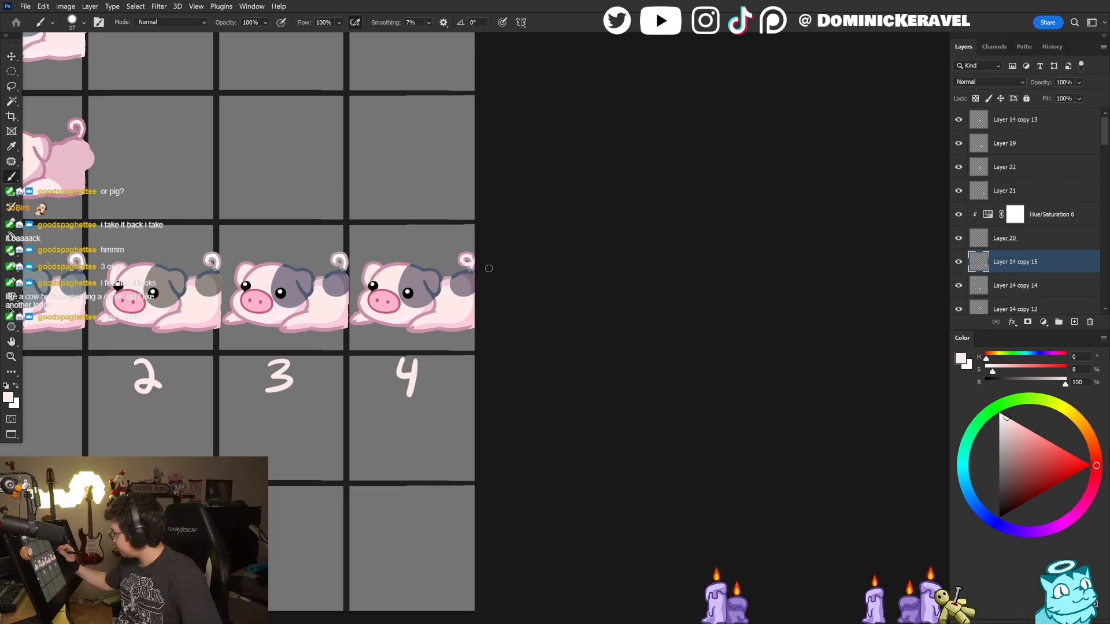
{"action": "left_click", "coordinate": [466, 261], "text": "alt"}
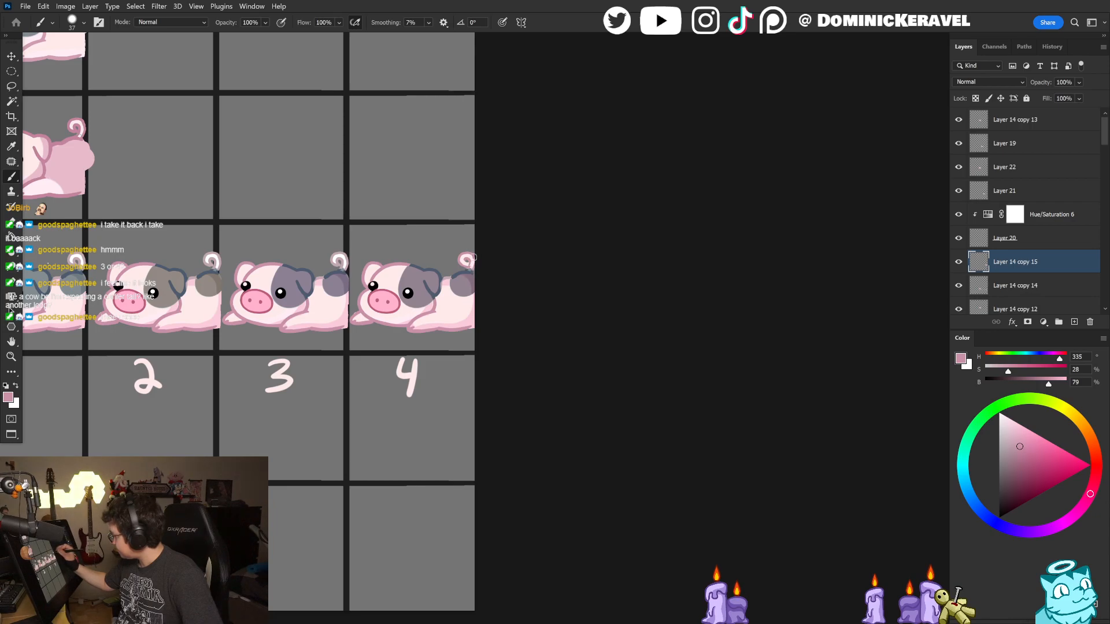
{"action": "left_click", "coordinate": [473, 261], "text": "alt"}
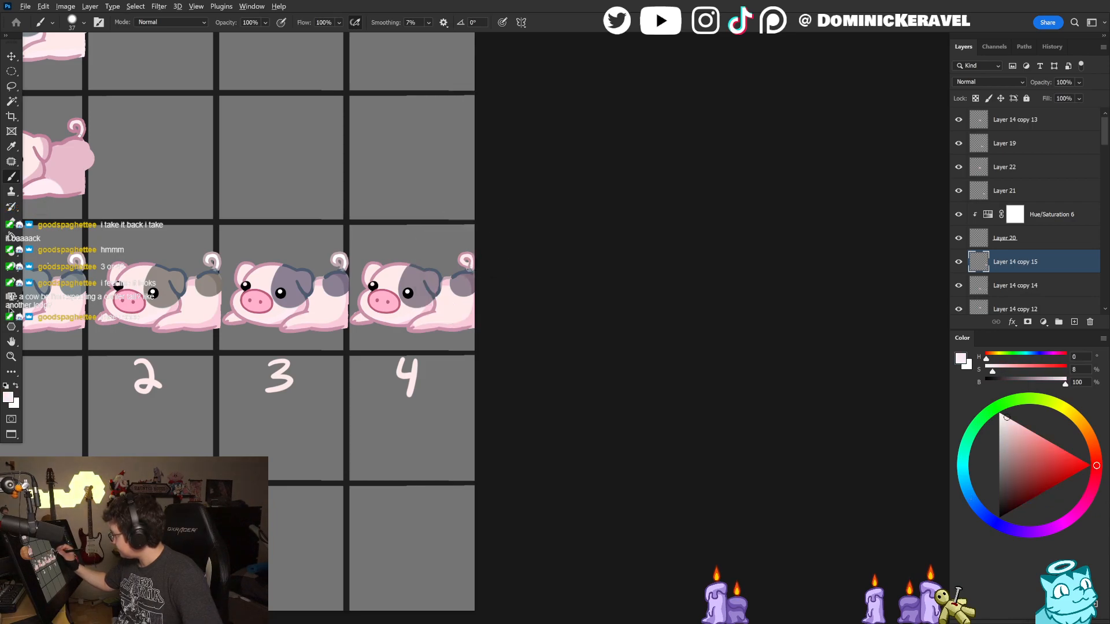
Step: Move the two white spotted pigs in the second and third rows away to empty cells to view them separately from the others
{"action": "left_click_drag", "start_coordinate": [487, 273], "coordinate": [410, 277]}
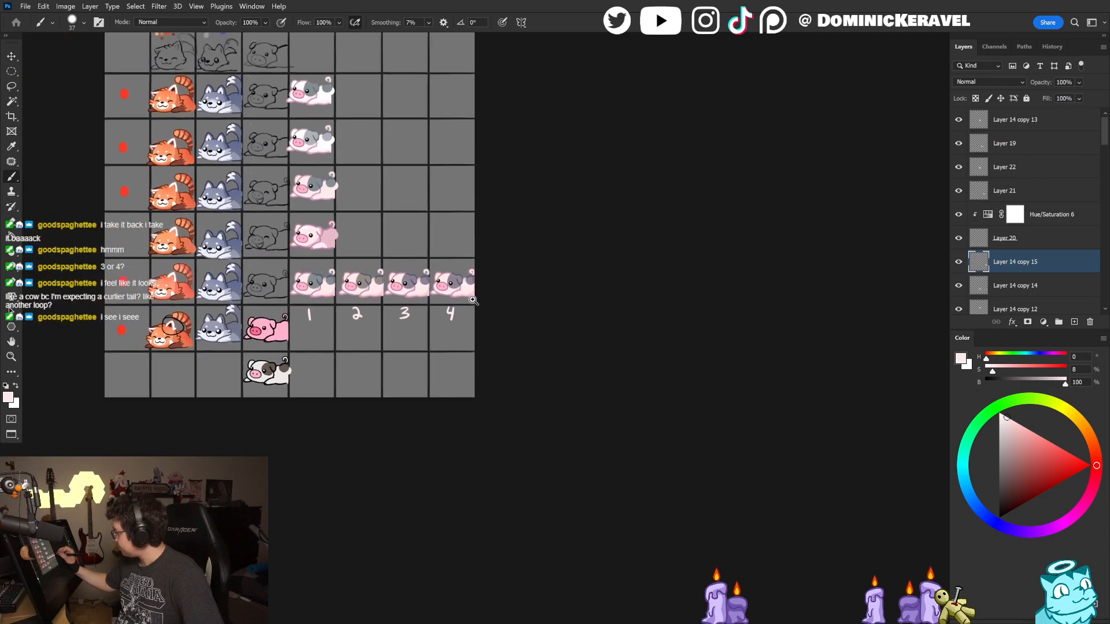
{"action": "key", "text": "v"}
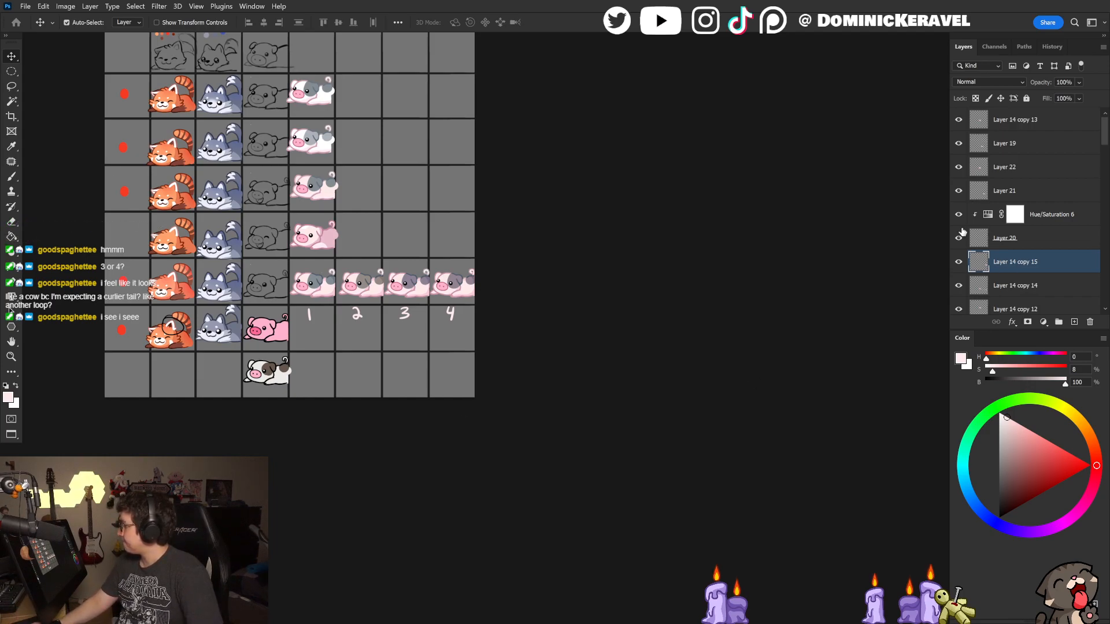
{"action": "left_click", "coordinate": [381, 137]}
{"action": "left_click_drag", "start_coordinate": [370, 76], "coordinate": [463, 145]}
{"action": "left_click", "coordinate": [411, 144]}
{"action": "left_click_drag", "start_coordinate": [431, 193], "coordinate": [419, 492]}
{"action": "left_click_drag", "start_coordinate": [335, 422], "coordinate": [350, 122]}
{"action": "left_click_drag", "start_coordinate": [452, 351], "coordinate": [452, 314]}
{"action": "left_click", "coordinate": [518, 360]}
{"action": "left_click_drag", "start_coordinate": [496, 354], "coordinate": [457, 336]}
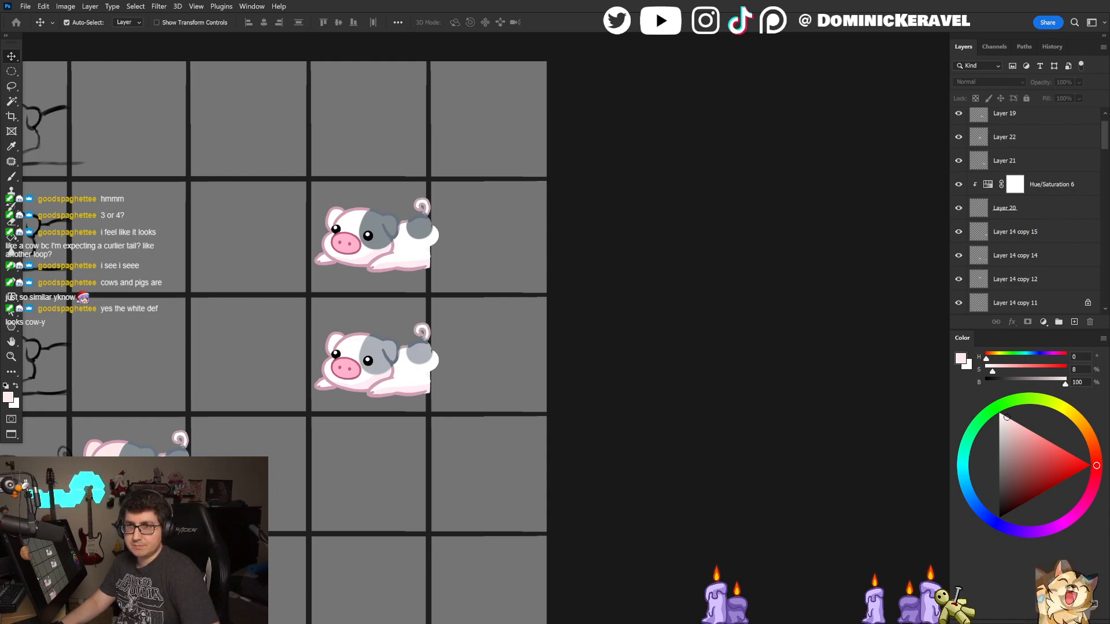
Step: Check the black-and-white piglet photo in the browser, and undo the move of the two white spotted pigs
{"action": "left_click_drag", "start_coordinate": [0, 211], "coordinate": [260, 89]}
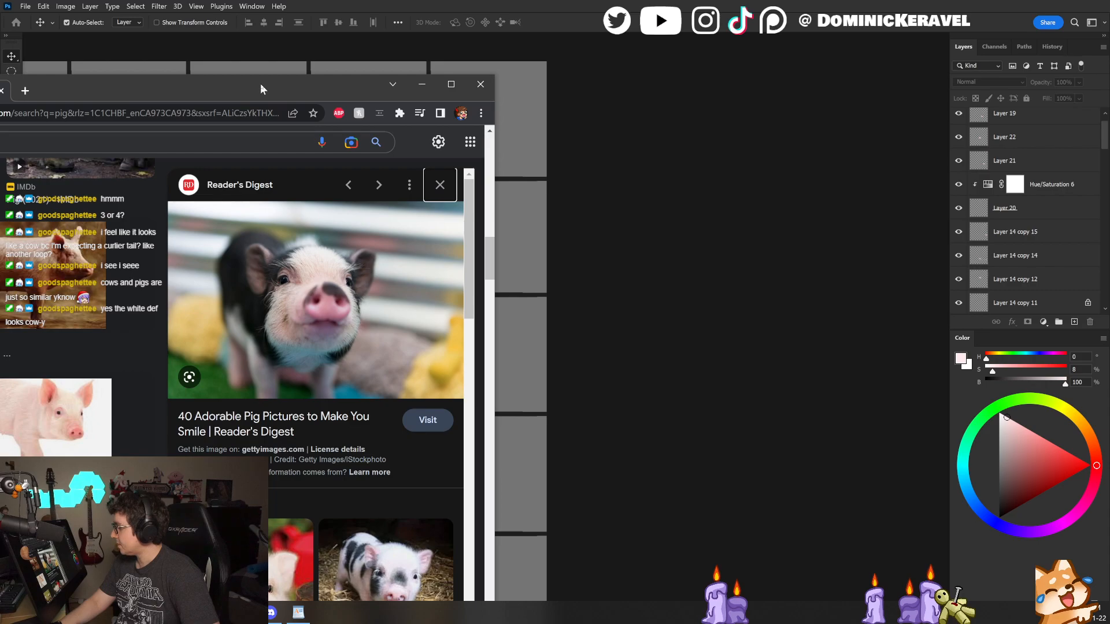
{"action": "left_click_drag", "start_coordinate": [260, 83], "coordinate": [0, 174]}
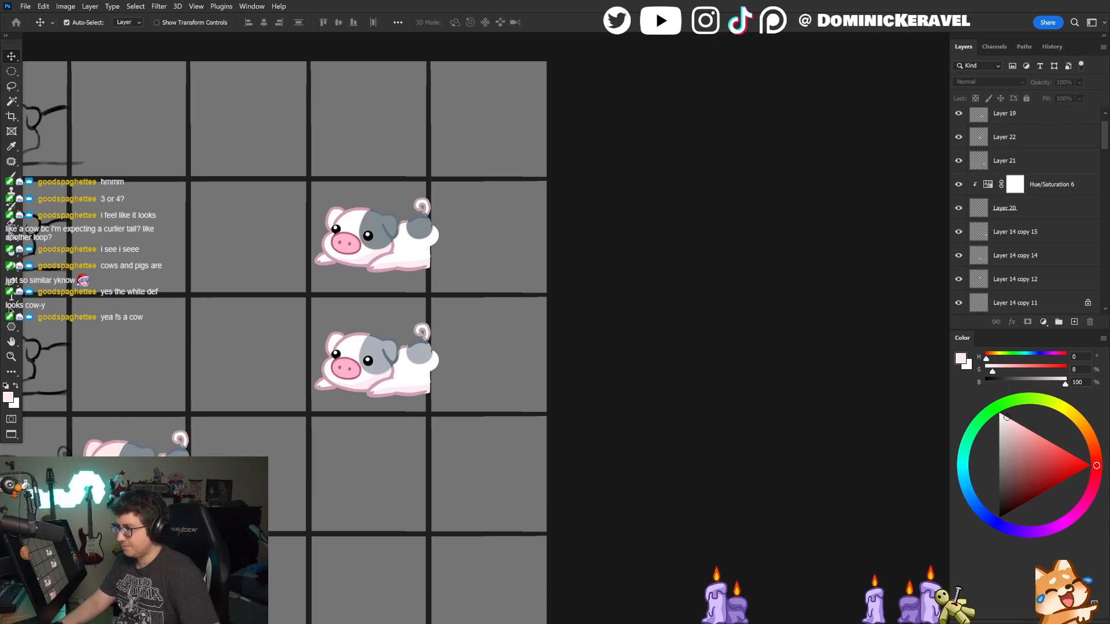
{"action": "left_click_drag", "start_coordinate": [458, 225], "coordinate": [438, 222]}
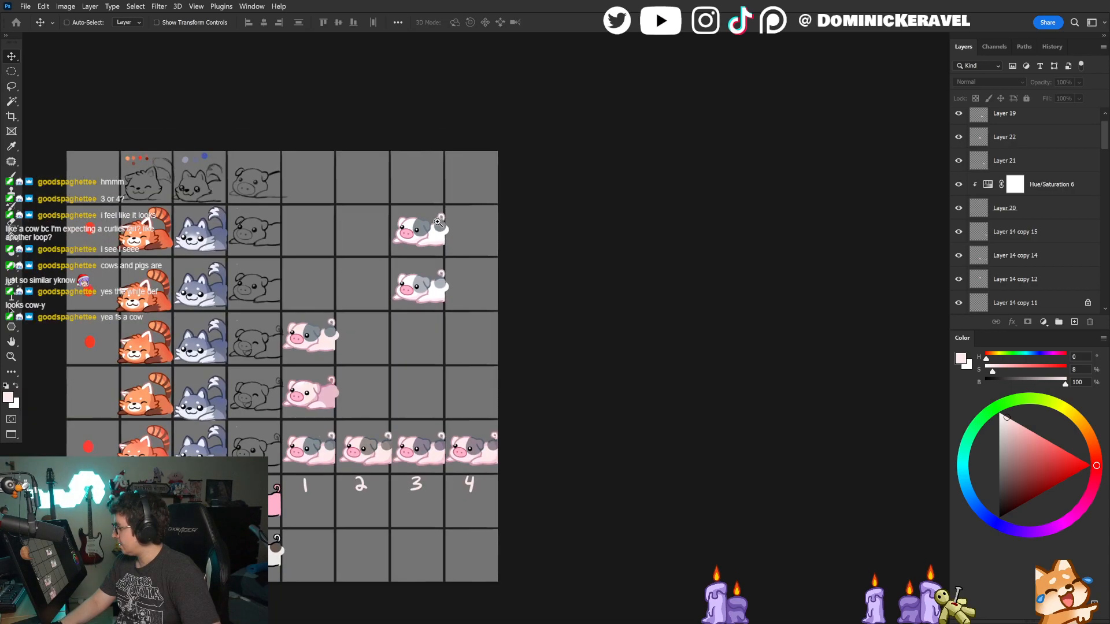
{"action": "key", "text": "ctrl+z"}
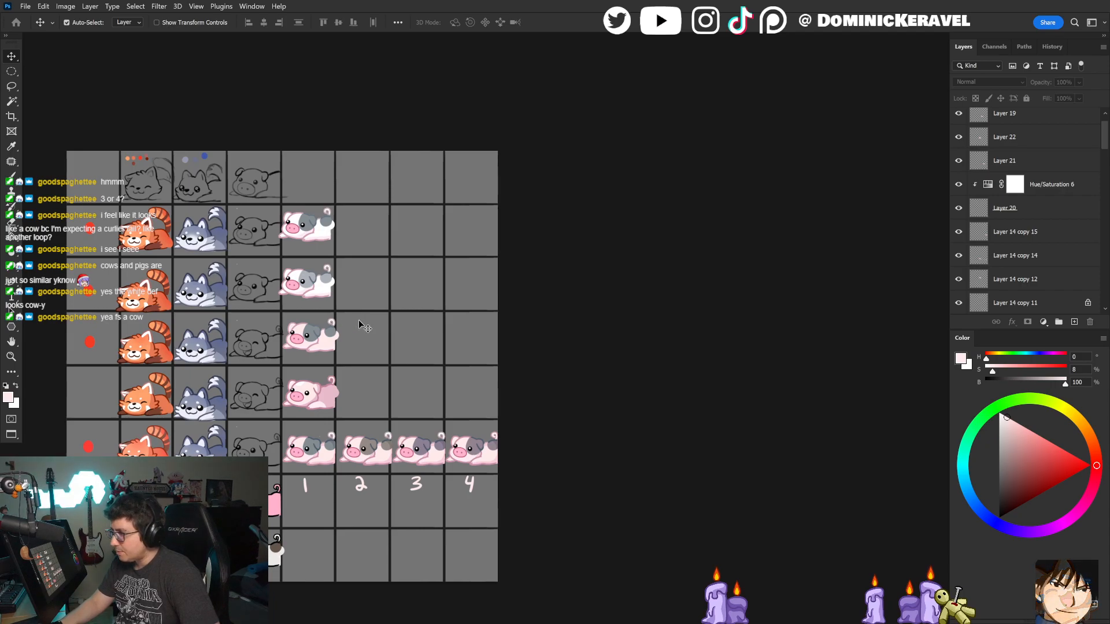
Step: Delete Layer 14 copy 13, the extra pig layer in the plain pink pig's row
{"action": "left_click_drag", "start_coordinate": [436, 384], "coordinate": [411, 183]}
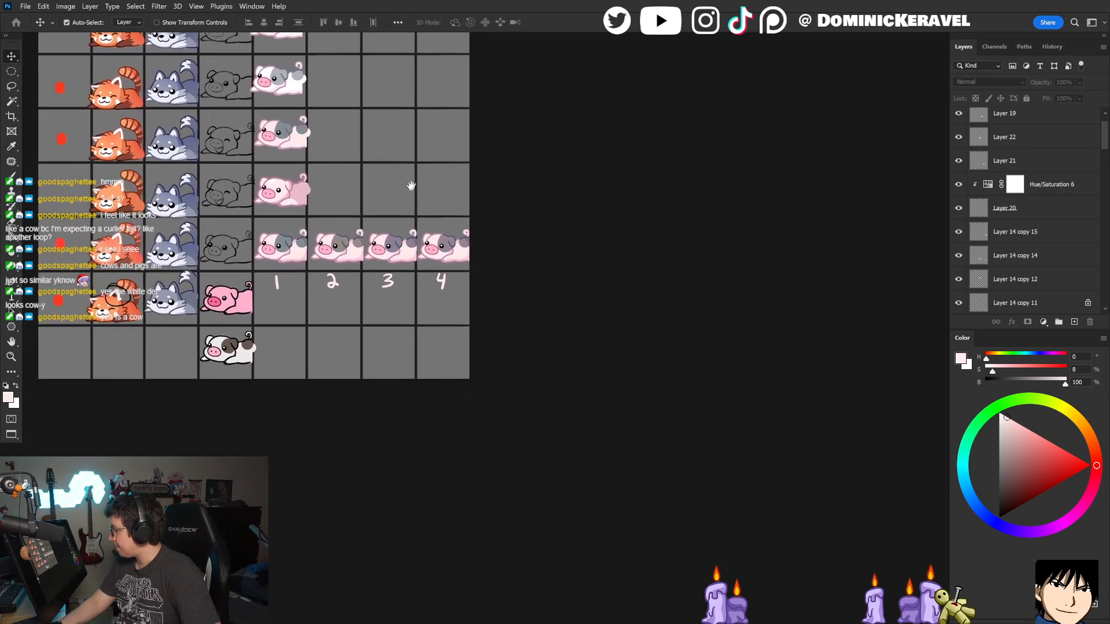
{"action": "left_click_drag", "start_coordinate": [345, 205], "coordinate": [372, 211]}
{"action": "left_click_drag", "start_coordinate": [260, 202], "coordinate": [370, 190]}
{"action": "key", "text": "Delete"}
{"action": "key", "text": "e"}
{"action": "mouse_move", "coordinate": [478, 180]}
{"action": "left_mouse_down"}
{"action": "mouse_move", "coordinate": [464, 136]}
{"action": "mouse_move", "coordinate": [476, 144]}
{"action": "left_mouse_up"}
{"action": "key", "text": "v"}
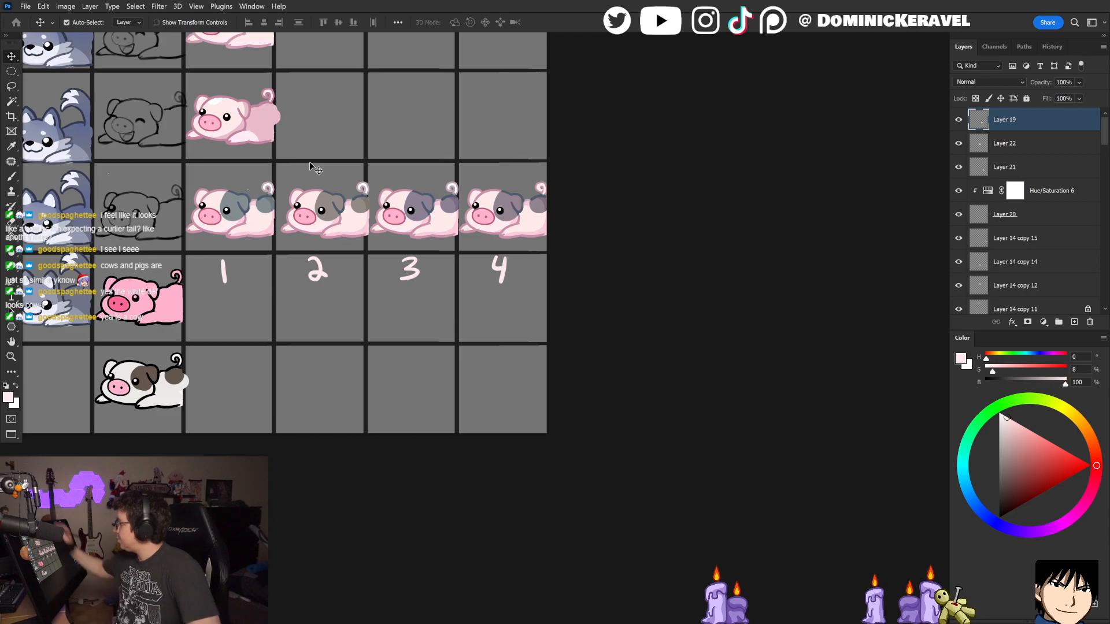
{"action": "left_click", "coordinate": [507, 196]}
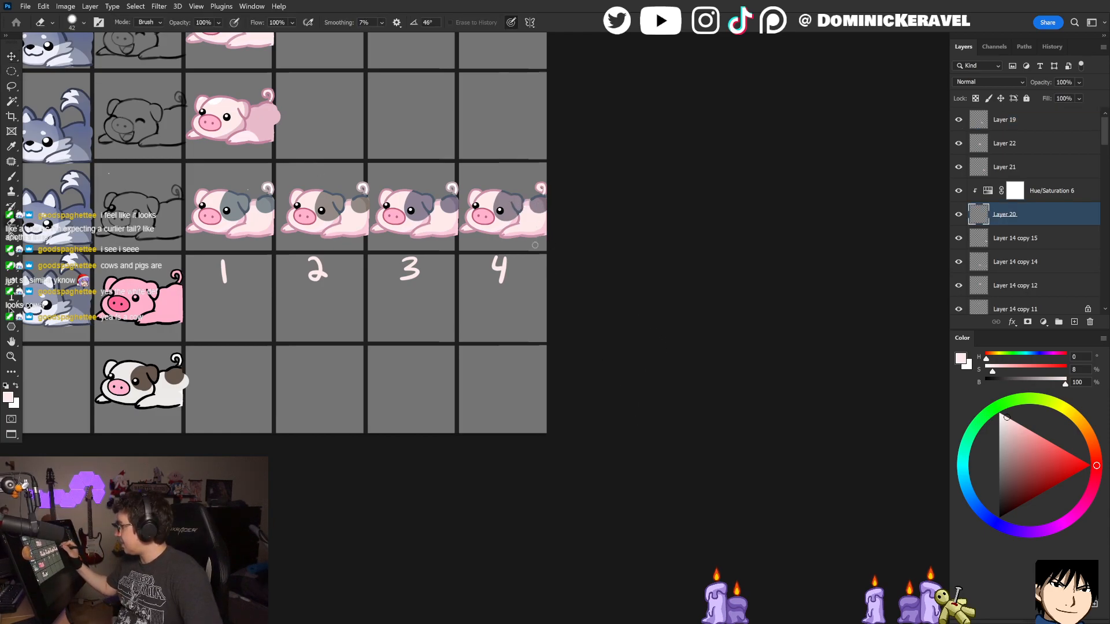
{"action": "key", "text": "e"}
{"action": "key", "text": "v"}
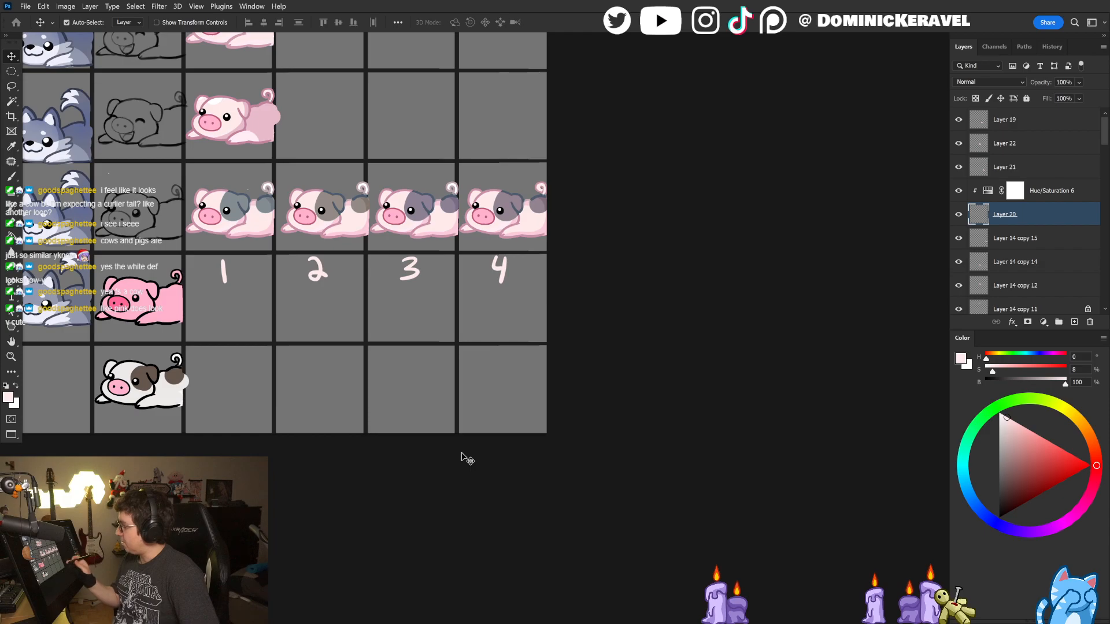
{"action": "left_click_drag", "start_coordinate": [527, 206], "coordinate": [601, 282]}
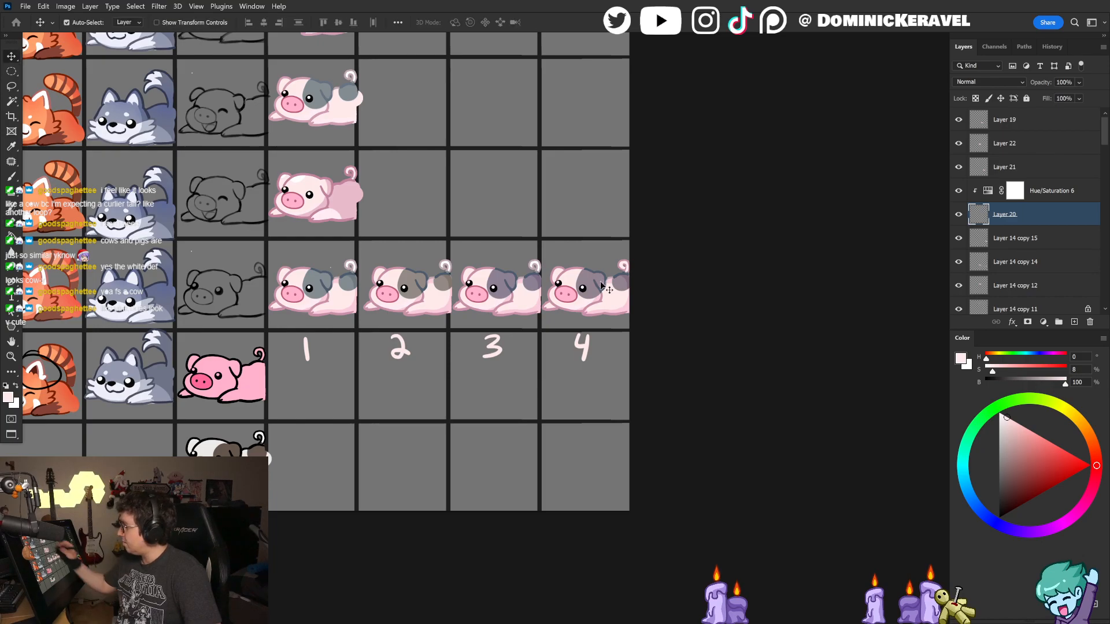
{"action": "left_click", "coordinate": [352, 192]}
{"action": "left_click_drag", "start_coordinate": [580, 396], "coordinate": [515, 430]}
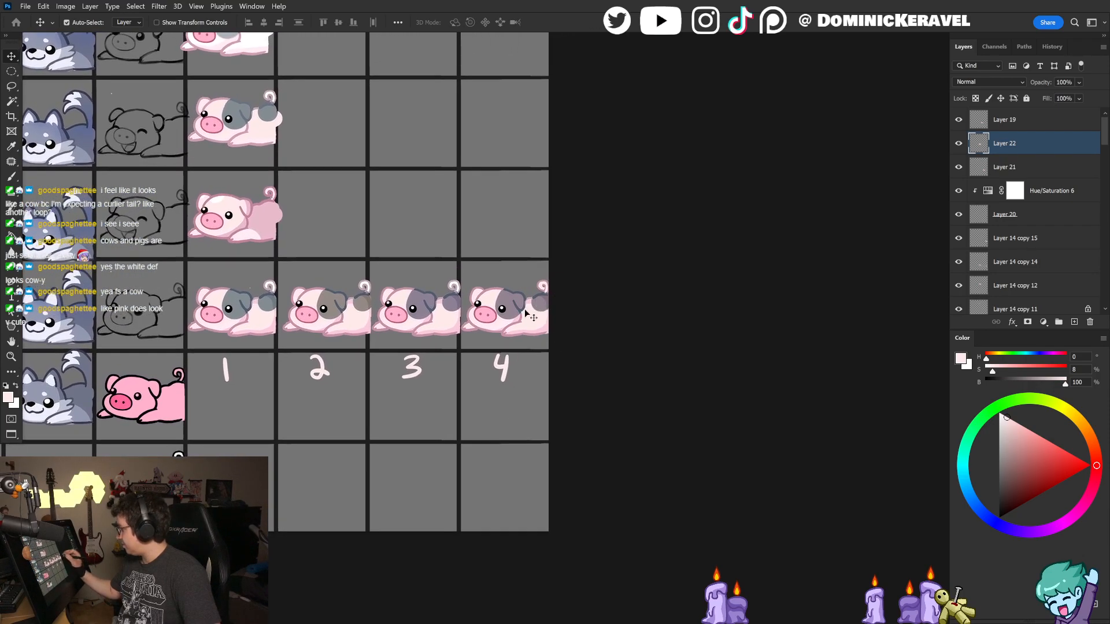
{"action": "left_click_drag", "start_coordinate": [551, 306], "coordinate": [541, 228]}
{"action": "key", "text": "ctrl+z"}
Step: Merge Layer 20, Layer 14 copy 15, Layer 14 copy 14 and the Hue/Saturation 6 adjustment into a single layer
{"action": "left_click_drag", "start_coordinate": [501, 276], "coordinate": [504, 298]}
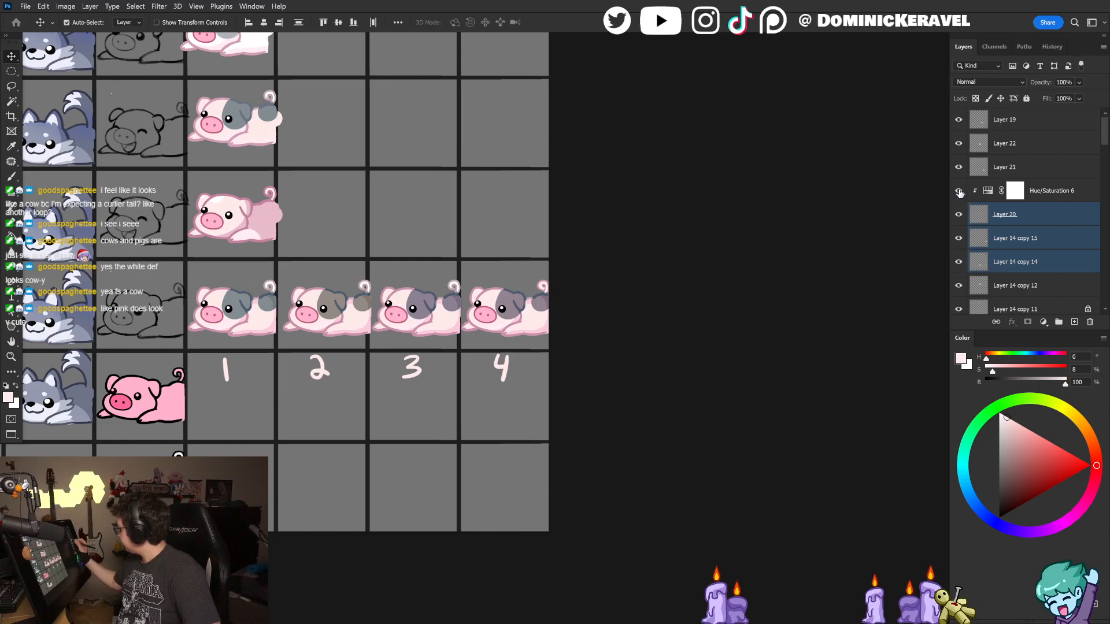
{"action": "left_click", "coordinate": [1046, 192], "text": "ctrl"}
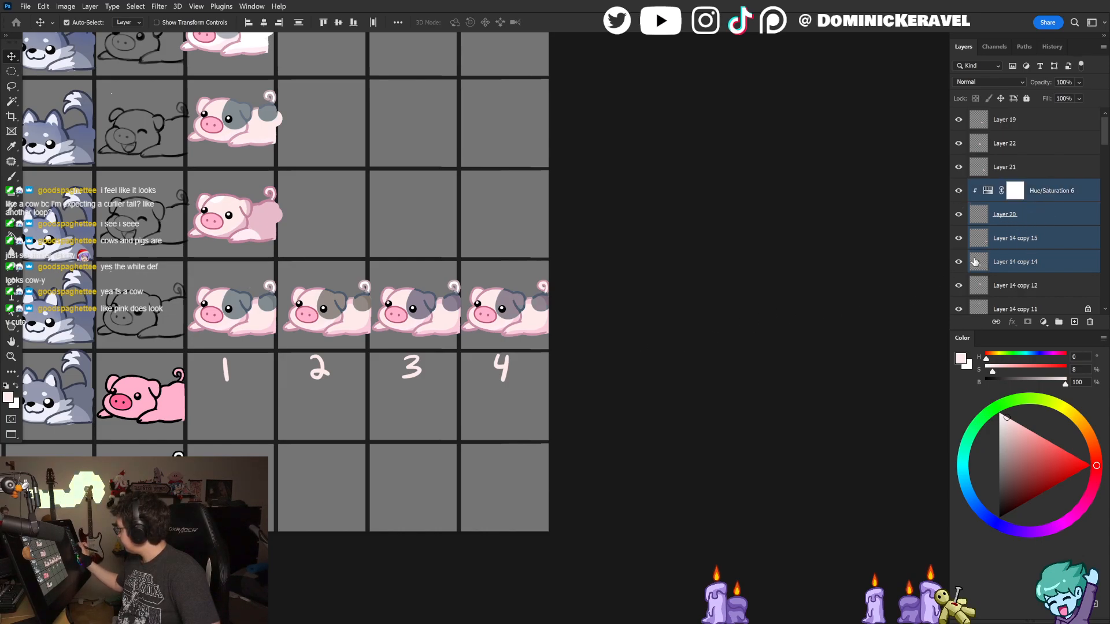
{"action": "key", "text": "ctrl+e"}
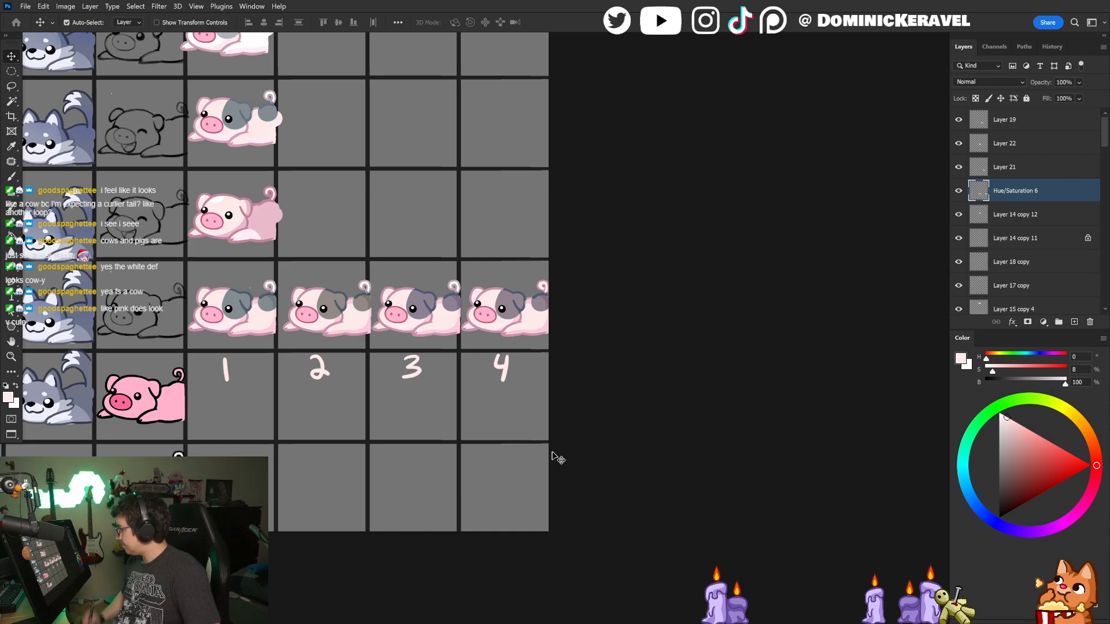
Step: Duplicate the merged layer of pigs and numerals, placing the copy one row above the numbered pigs
{"action": "left_click_drag", "start_coordinate": [380, 481], "coordinate": [463, 475]}
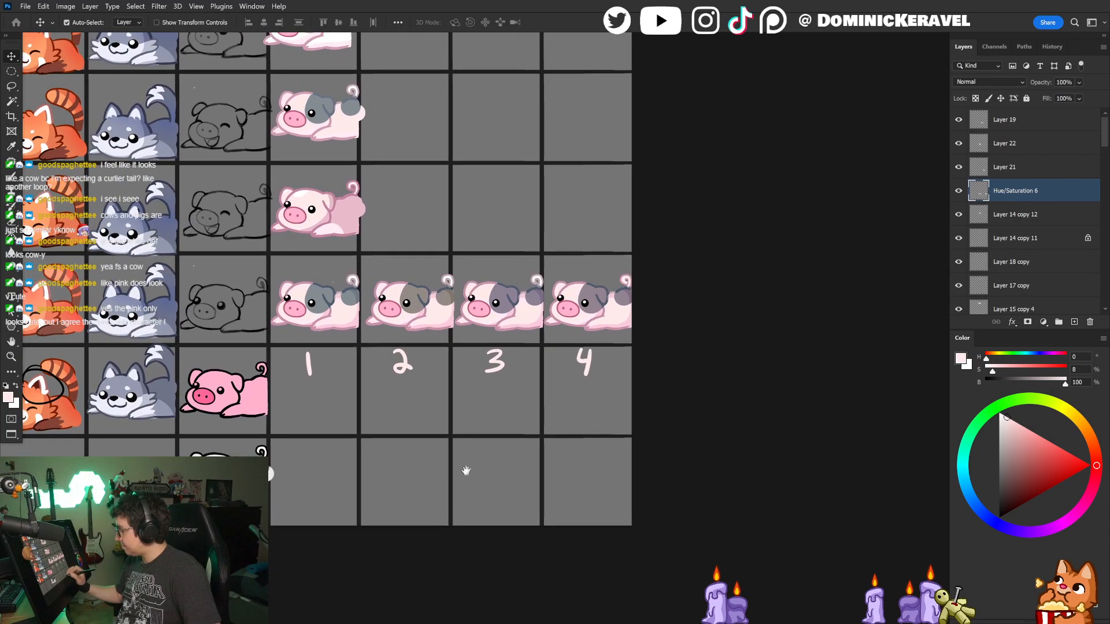
{"action": "left_click_drag", "start_coordinate": [498, 389], "coordinate": [494, 418]}
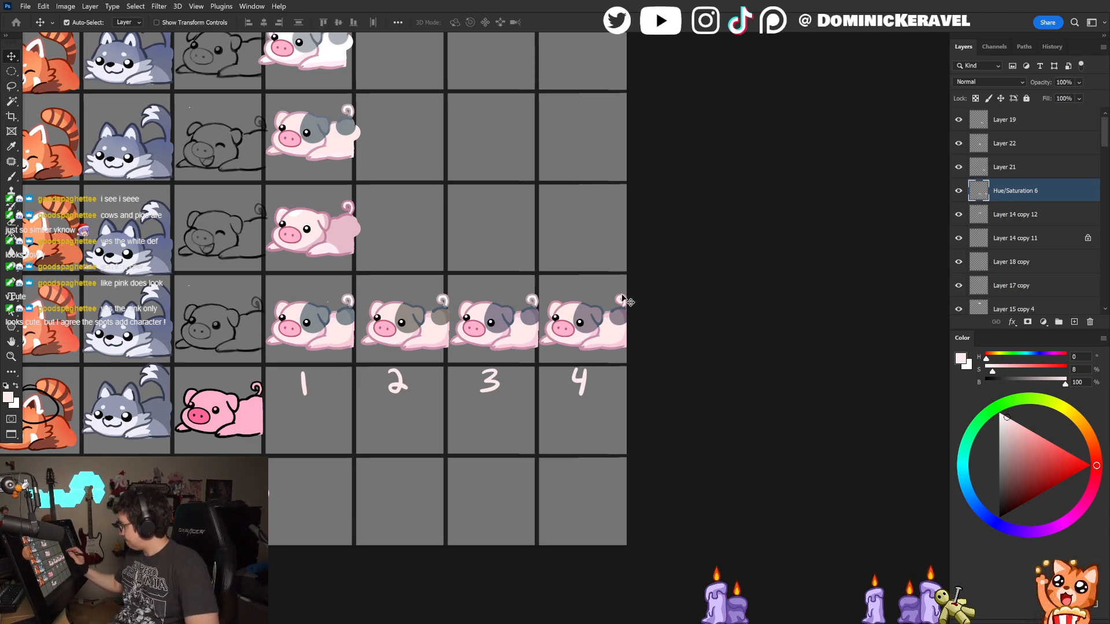
{"action": "left_click", "coordinate": [642, 315]}
{"action": "mouse_move", "coordinate": [619, 332]}
{"action": "left_mouse_down"}
{"action": "mouse_move", "coordinate": [607, 235]}
{"action": "mouse_move", "coordinate": [550, 241]}
{"action": "left_mouse_up"}
Step: Lasso and delete the first pig and the numerals 1 to 4 from the duplicate layer, leaving only the fourth pig's copy
{"action": "key", "text": "l"}
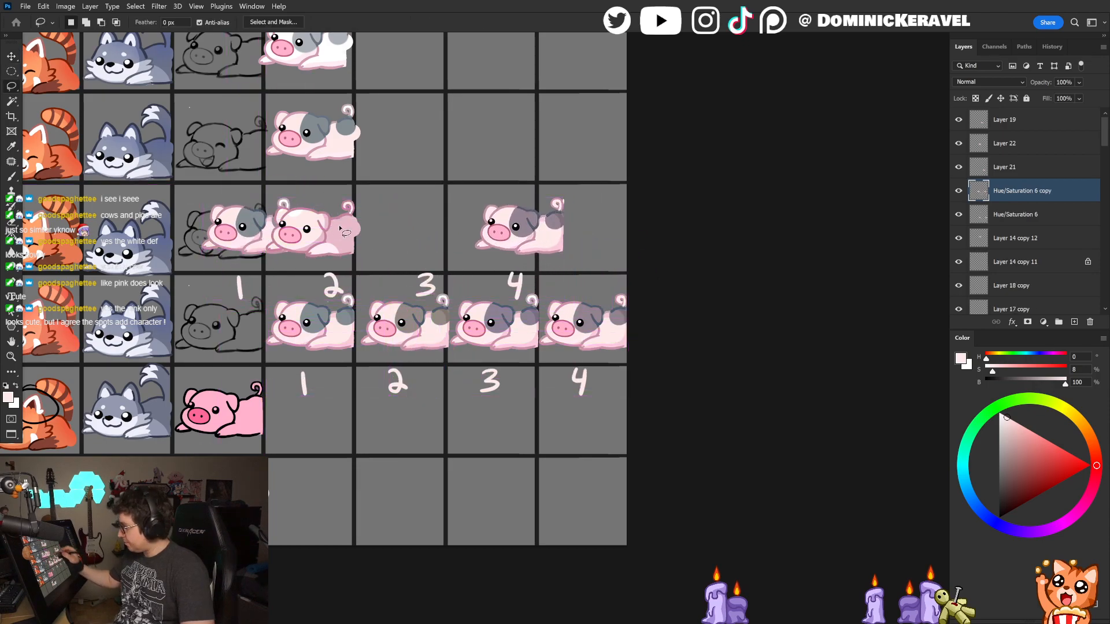
{"action": "mouse_move", "coordinate": [287, 207]}
{"action": "left_mouse_down"}
{"action": "mouse_move", "coordinate": [173, 208]}
{"action": "mouse_move", "coordinate": [376, 347]}
{"action": "mouse_move", "coordinate": [454, 284]}
{"action": "mouse_move", "coordinate": [379, 163]}
{"action": "left_mouse_up"}
{"action": "mouse_move", "coordinate": [546, 269]}
{"action": "left_mouse_down"}
{"action": "mouse_move", "coordinate": [485, 269]}
{"action": "mouse_move", "coordinate": [578, 297]}
{"action": "left_mouse_up"}
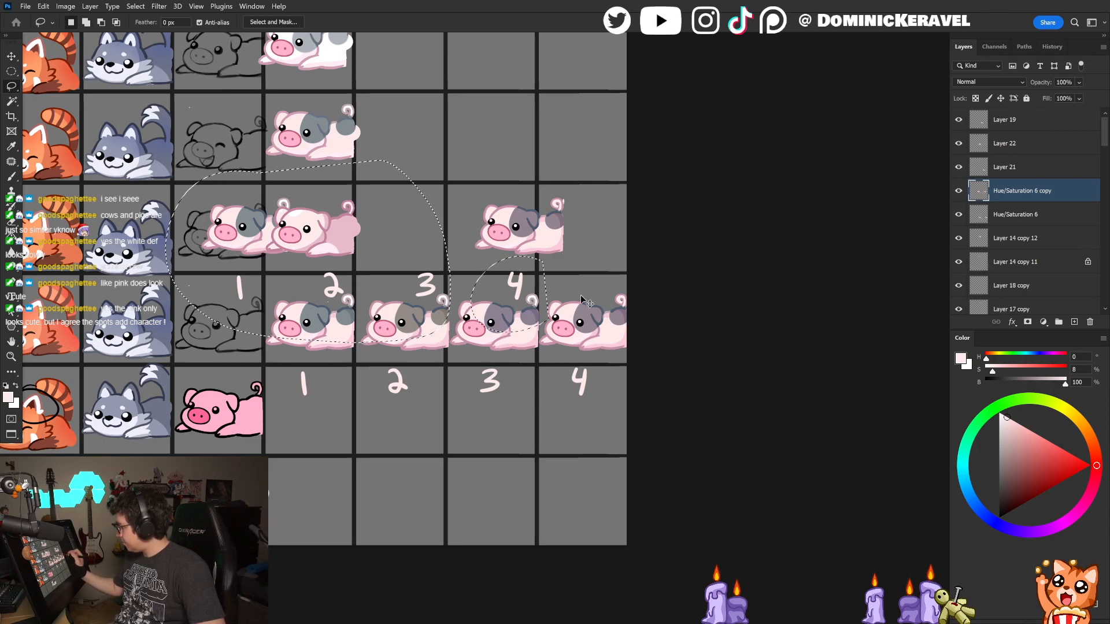
{"action": "key", "text": "Delete"}
{"action": "key", "text": "ctrl+d"}
Step: Move the fourth pig's copy into the cell below the first pig, under the numeral 1
{"action": "key", "text": "e"}
{"action": "key", "text": "v"}
{"action": "mouse_move", "coordinate": [565, 240]}
{"action": "left_mouse_down"}
{"action": "mouse_move", "coordinate": [557, 235]}
{"action": "mouse_move", "coordinate": [520, 297]}
{"action": "mouse_move", "coordinate": [342, 441]}
{"action": "left_mouse_up"}
{"action": "scroll", "coordinate": [344, 428], "scroll_direction": "up", "scroll_amount": 5}
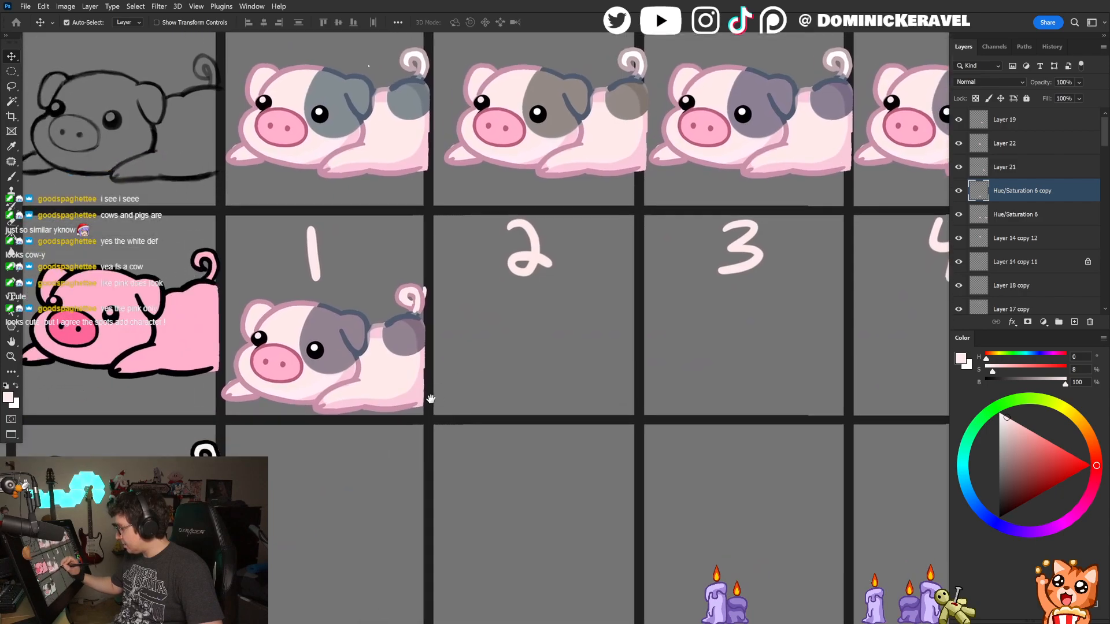
{"action": "left_click_drag", "start_coordinate": [404, 363], "coordinate": [405, 365]}
{"action": "key", "text": "e"}
{"action": "key", "text": "v"}
{"action": "scroll", "coordinate": [475, 442], "scroll_direction": "down", "scroll_amount": 4}
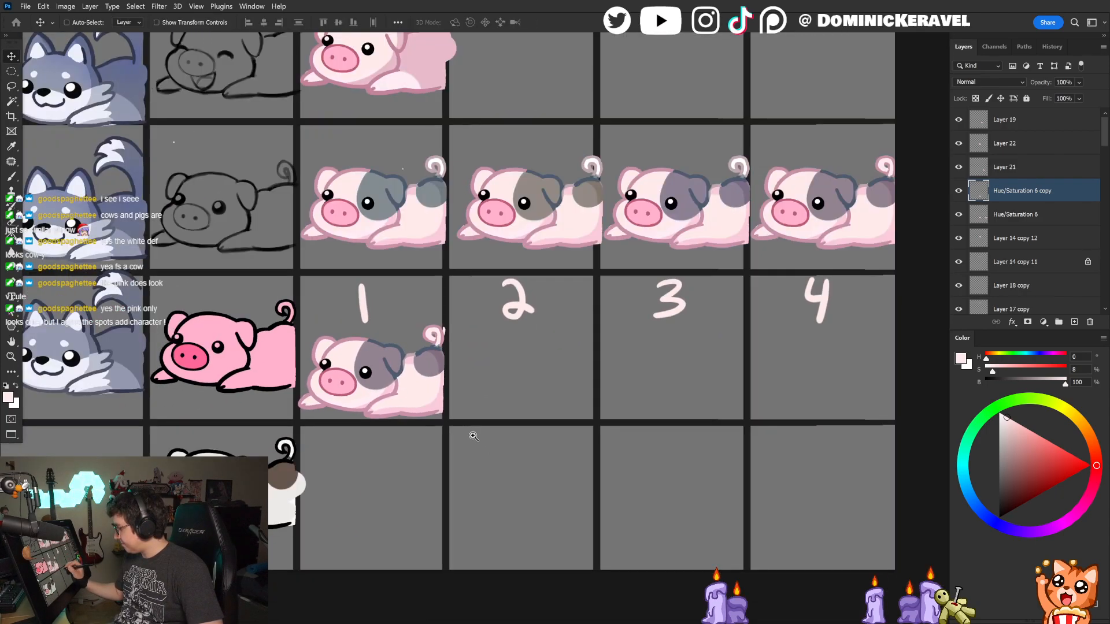
Step: Fill the eye patch of the pig copy under the numeral 1 with a lighter mauve, H 308, S 10, B 68
{"action": "scroll", "coordinate": [480, 433], "scroll_direction": "up", "scroll_amount": 2}
{"action": "key", "text": "b"}
{"action": "left_click", "coordinate": [410, 342], "text": "alt"}
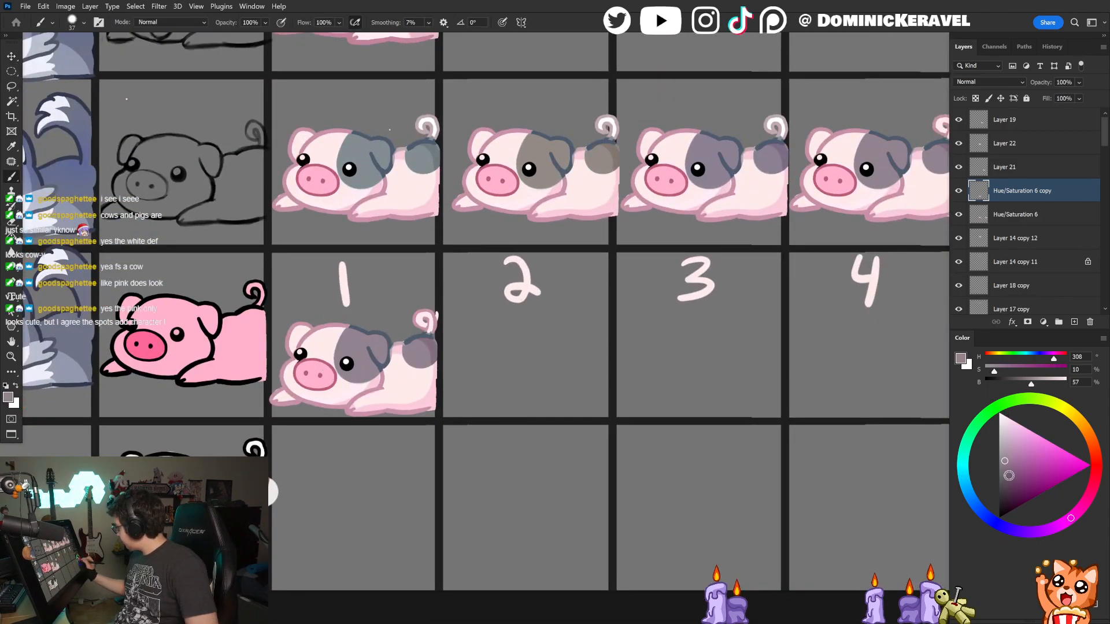
{"action": "left_click", "coordinate": [1006, 477]}
{"action": "left_click", "coordinate": [375, 353], "text": "alt"}
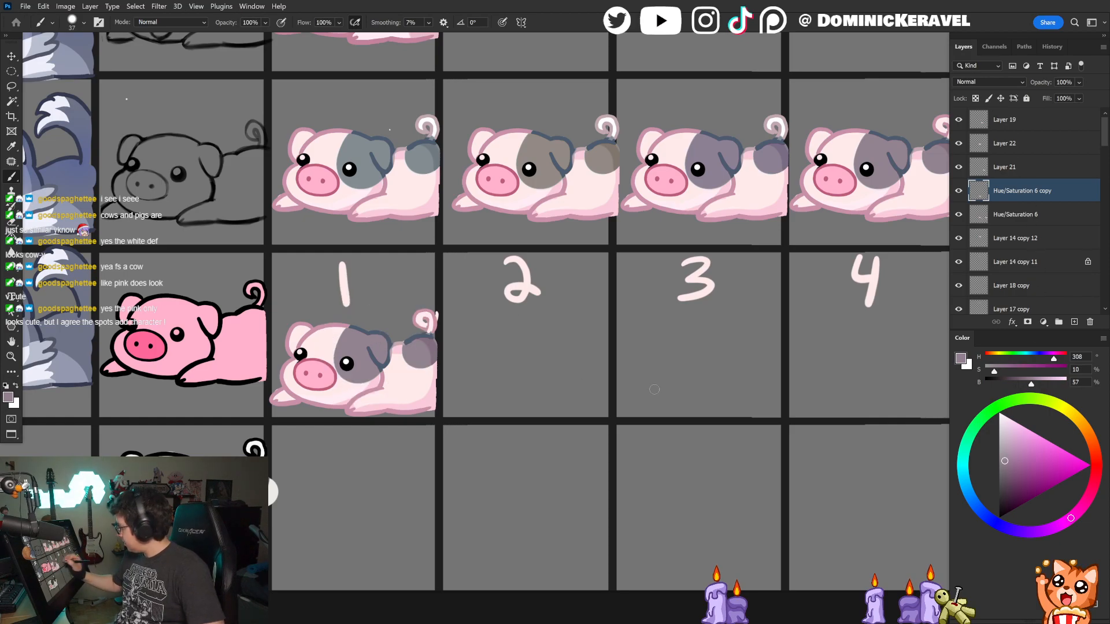
{"action": "key", "text": "g"}
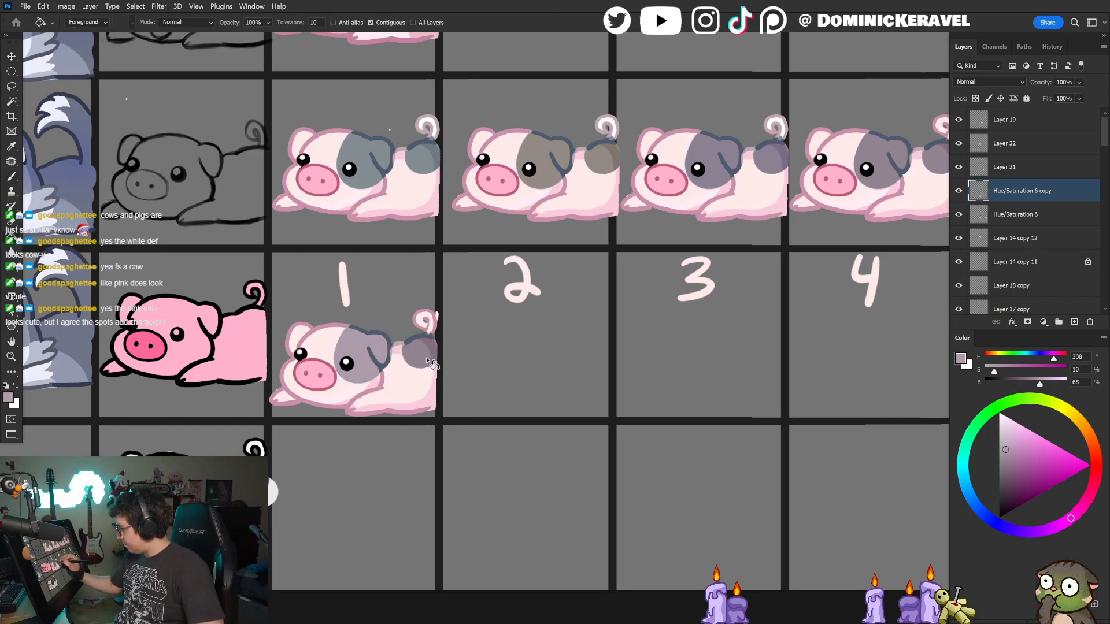
{"action": "scroll", "coordinate": [439, 370], "scroll_direction": "down", "scroll_amount": 5}
{"action": "scroll", "coordinate": [447, 417], "scroll_direction": "up", "scroll_amount": 3}
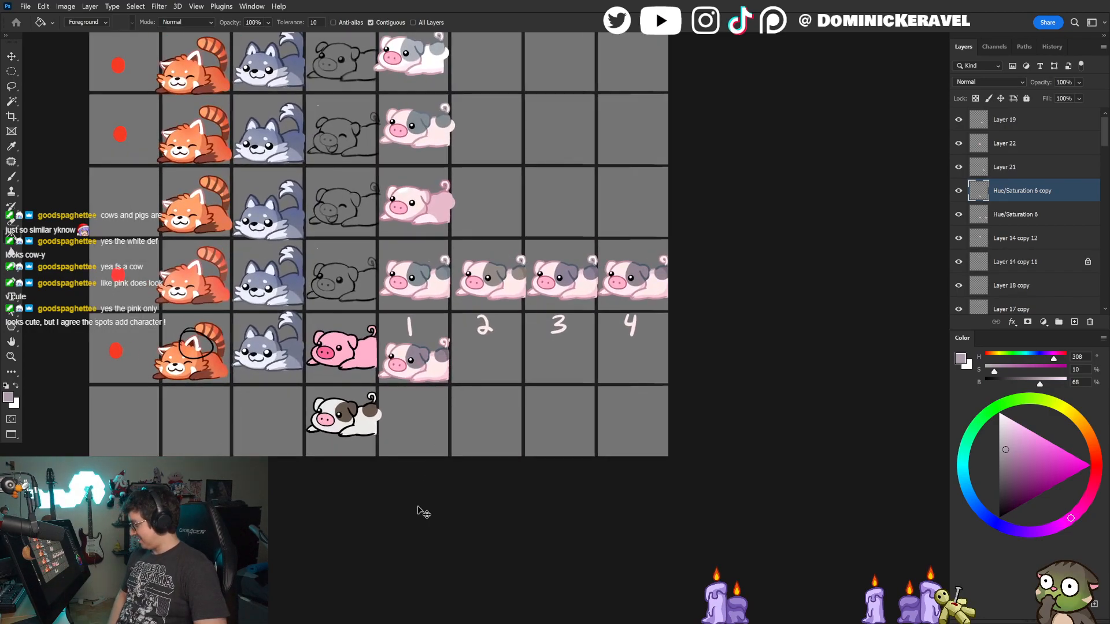
Step: Duplicate the recoloured pig copy into the neighbouring cell under the numeral 2
{"action": "scroll", "coordinate": [531, 484], "scroll_direction": "down", "scroll_amount": 3}
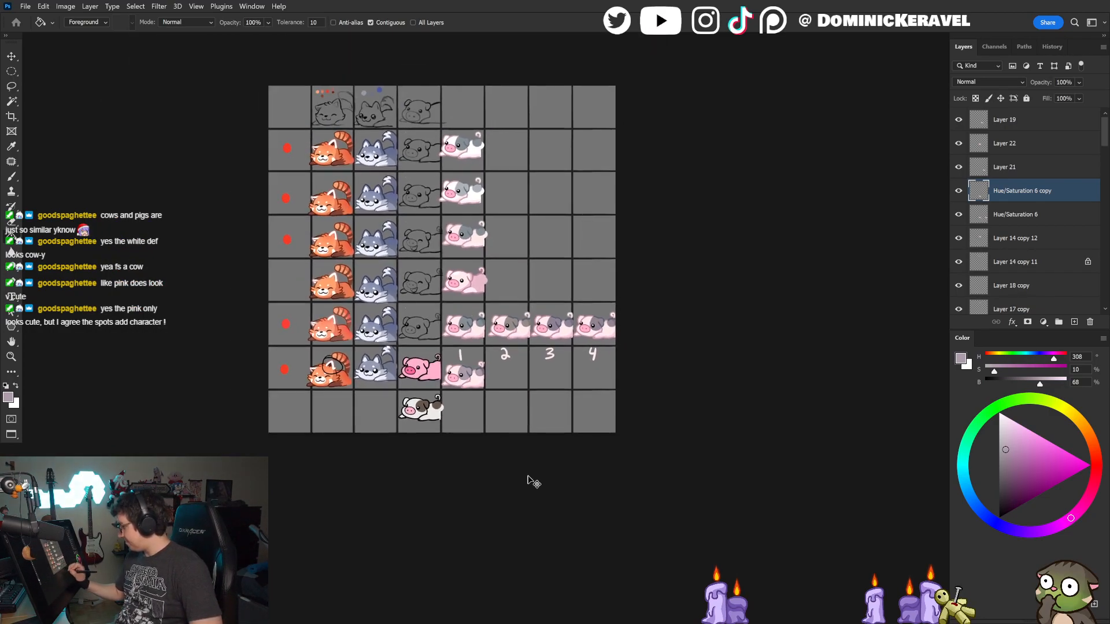
{"action": "key", "text": "v"}
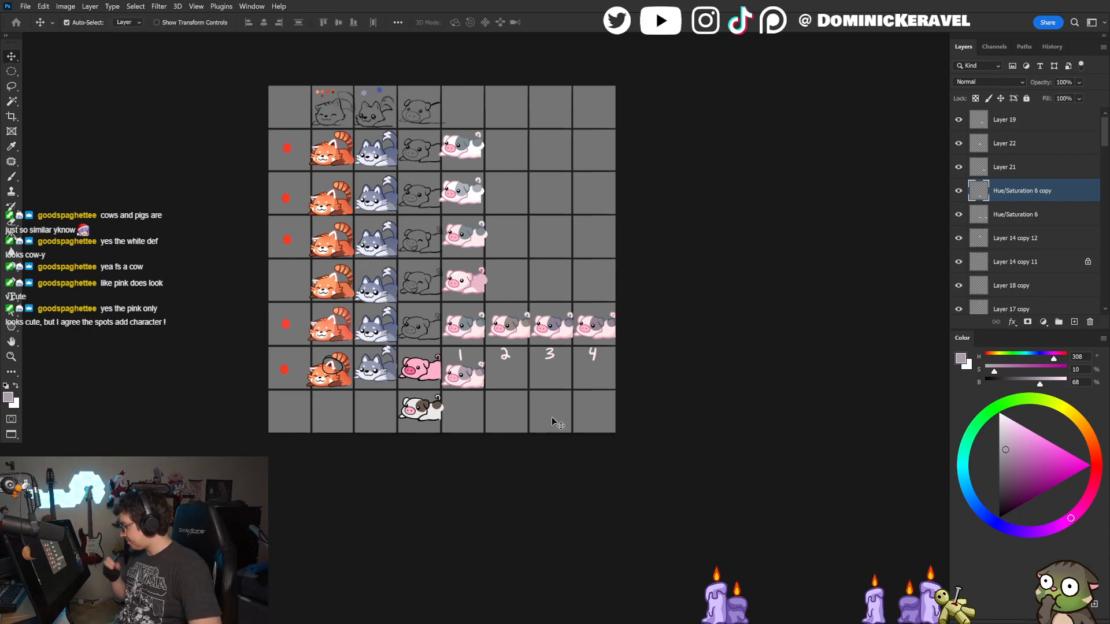
{"action": "scroll", "coordinate": [530, 378], "scroll_direction": "up", "scroll_amount": 2}
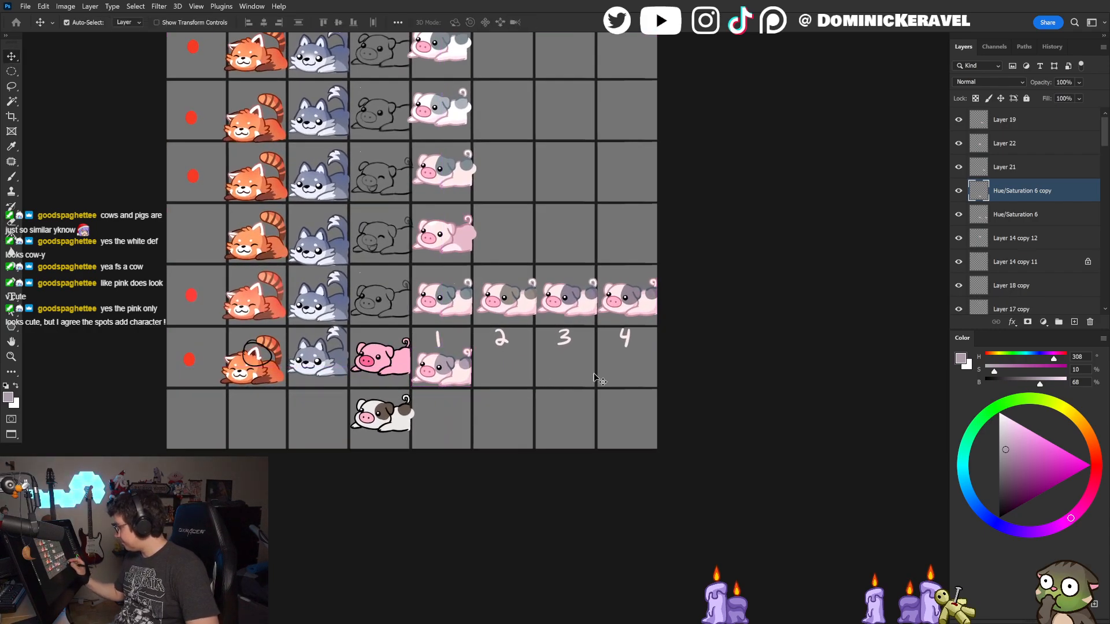
{"action": "left_click_drag", "start_coordinate": [458, 379], "coordinate": [521, 379]}
Step: Recolour the spot outlines on the pig under the numeral 1 with dark mauve, using H 307, S 29, B 41
{"action": "key", "text": "b"}
{"action": "left_click", "coordinate": [1006, 468]}
{"action": "left_click_drag", "start_coordinate": [458, 350], "coordinate": [495, 353]}
{"action": "key", "text": "g"}
{"action": "left_click", "coordinate": [469, 376]}
{"action": "key", "text": "ctrl+z"}
{"action": "left_click", "coordinate": [456, 372], "text": "ctrl"}
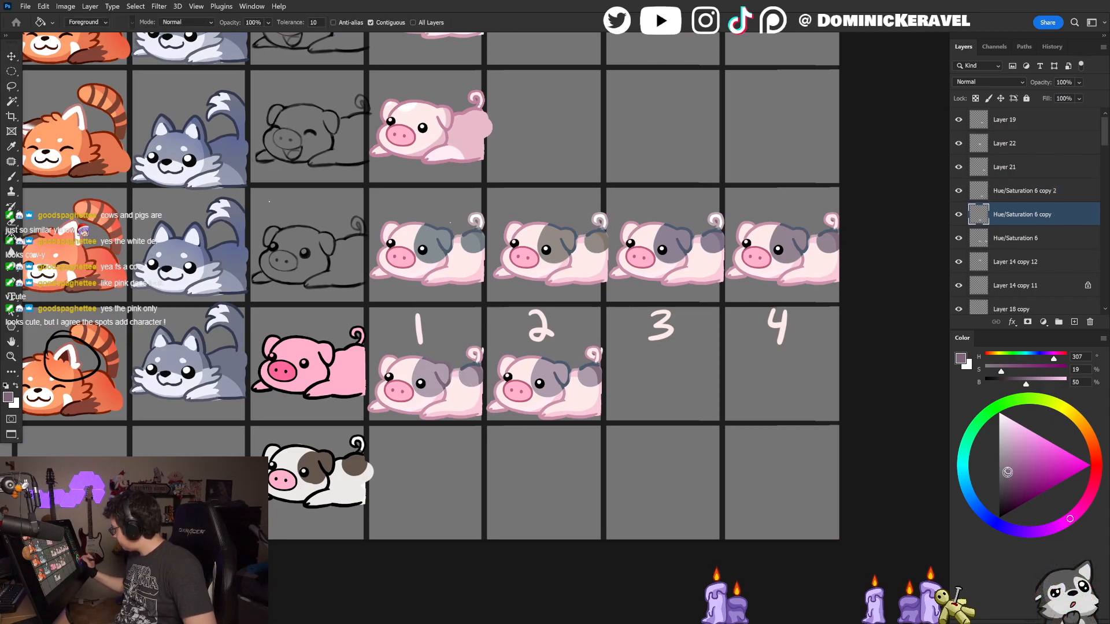
{"action": "left_click", "coordinate": [1010, 481]}
{"action": "key", "text": "ctrl+z"}
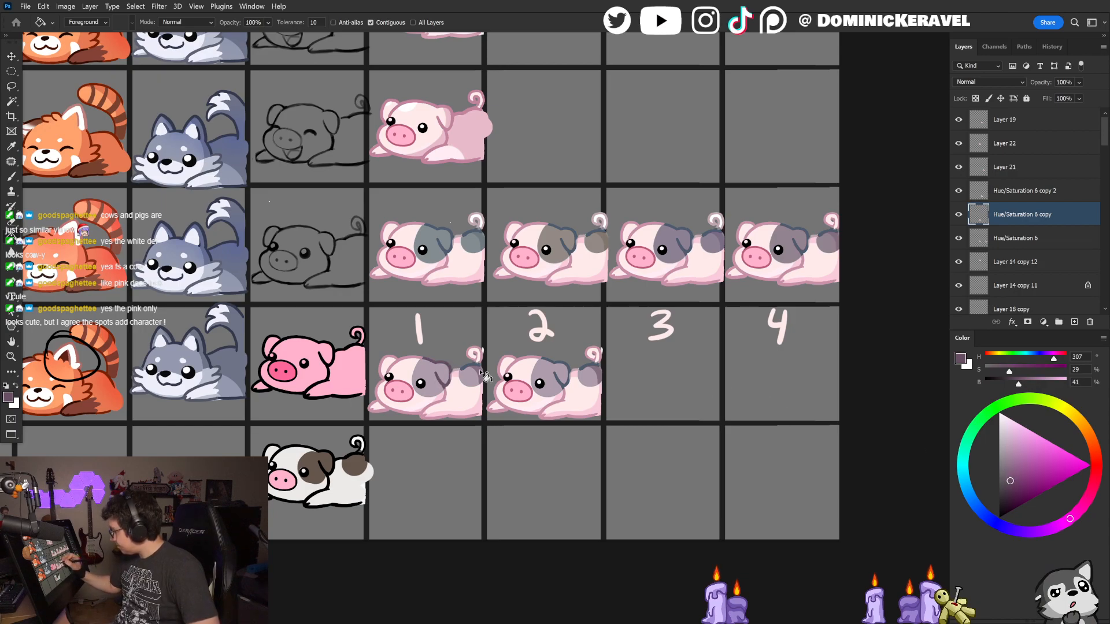
Step: Compare the two pig copies beneath the numerals with the four numbered pigs above them
{"action": "scroll", "coordinate": [484, 370], "scroll_direction": "down", "scroll_amount": 2}
{"action": "left_click_drag", "start_coordinate": [610, 438], "coordinate": [585, 429]}
{"action": "key", "text": "v"}
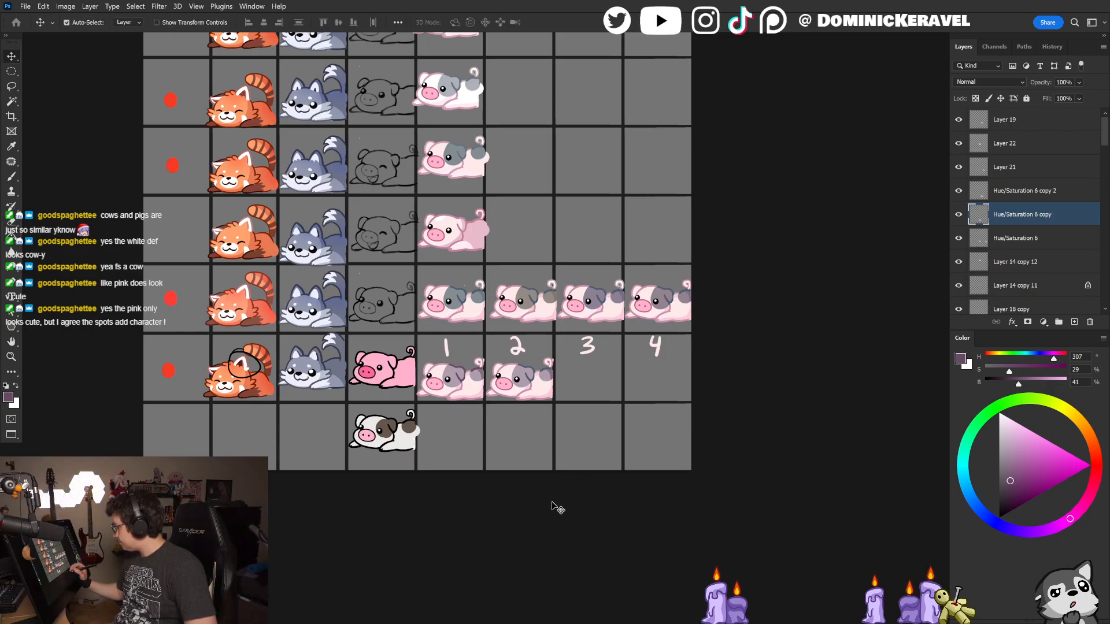
{"action": "left_click_drag", "start_coordinate": [615, 454], "coordinate": [604, 481]}
{"action": "left_click_drag", "start_coordinate": [675, 263], "coordinate": [674, 265]}
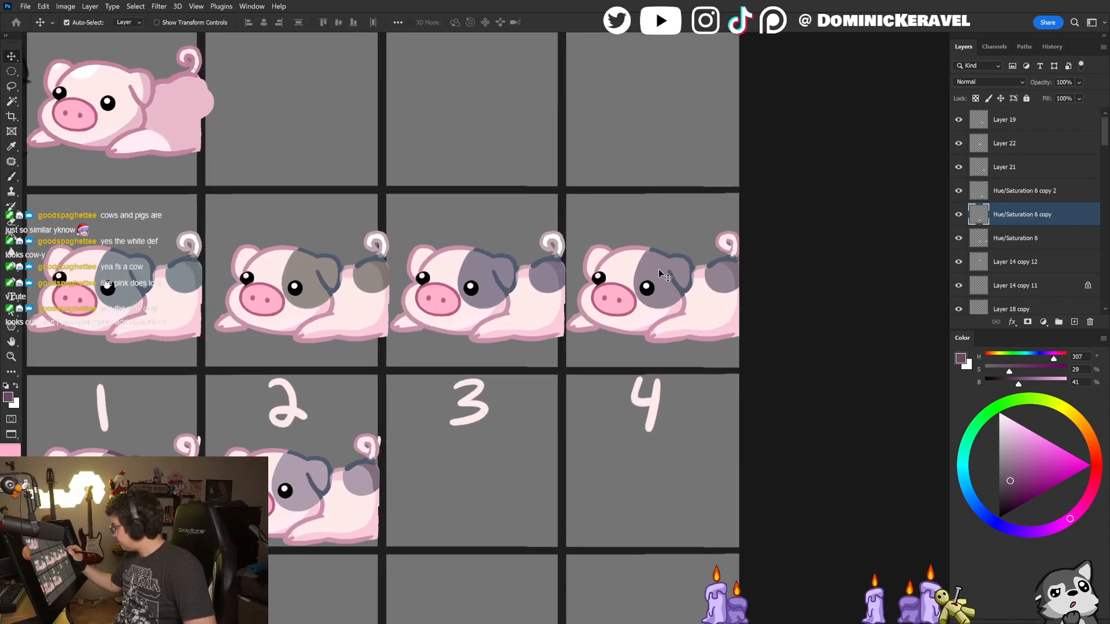
{"action": "key", "text": "v"}
{"action": "left_click_drag", "start_coordinate": [571, 409], "coordinate": [569, 414]}
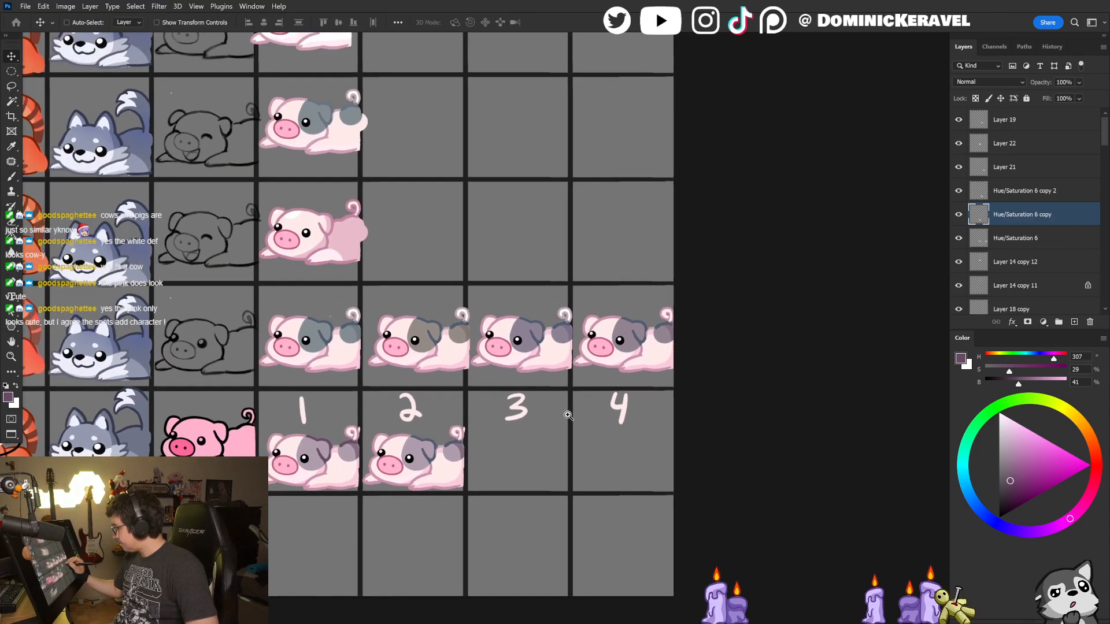
{"action": "mouse_move", "coordinate": [547, 464]}
{"action": "left_mouse_down"}
{"action": "mouse_move", "coordinate": [553, 440]}
{"action": "mouse_move", "coordinate": [524, 410]}
{"action": "mouse_move", "coordinate": [526, 321]}
{"action": "left_mouse_up"}
Step: Fill the eye patch of the pig under the numeral 2 with dark mauve, H 307, S 20, B 37
{"action": "key", "text": "b"}
{"action": "left_click", "coordinate": [396, 312], "text": "alt"}
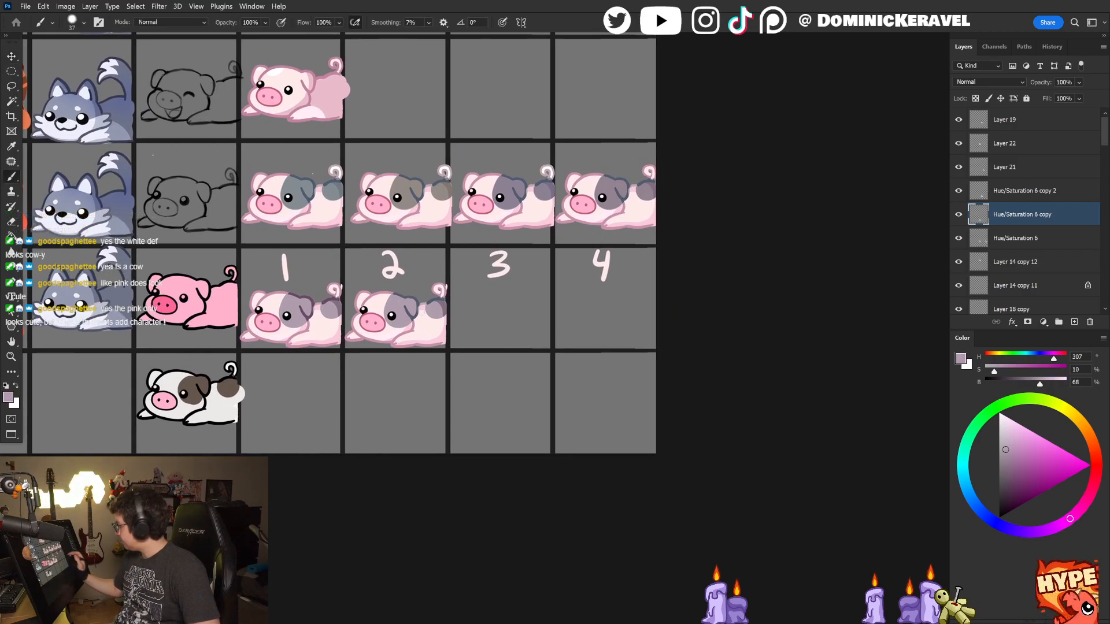
{"action": "left_click", "coordinate": [1006, 483]}
{"action": "key", "text": "g"}
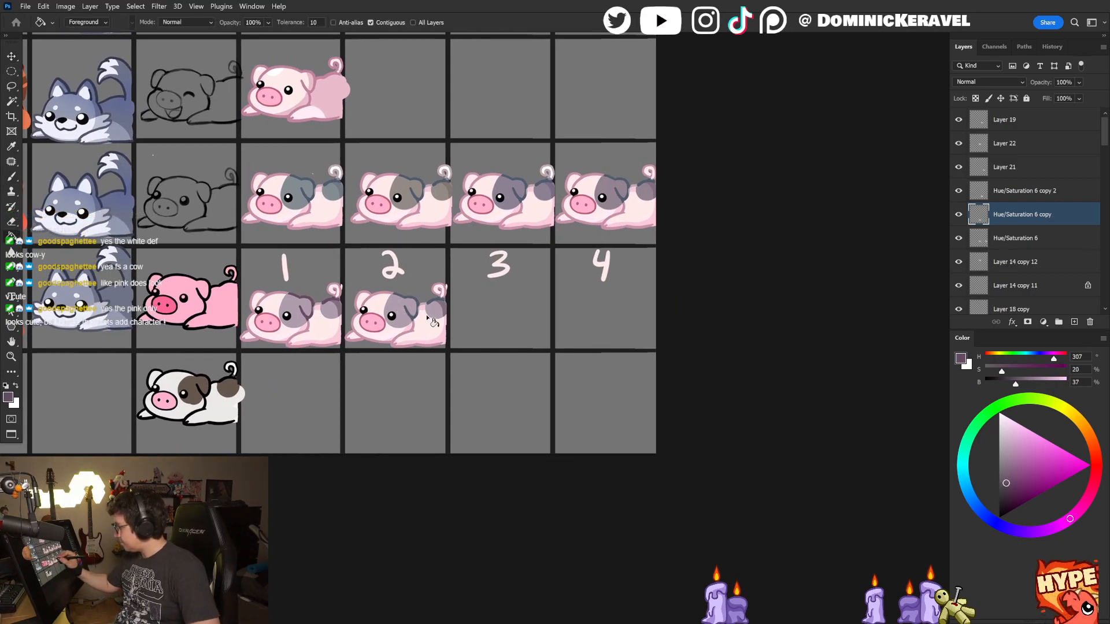
{"action": "left_click", "coordinate": [422, 319]}
{"action": "scroll", "coordinate": [422, 319], "scroll_direction": "down", "scroll_amount": 1}
{"action": "scroll", "coordinate": [422, 319], "scroll_direction": "up", "scroll_amount": 1}
{"action": "key", "text": "ctrl+z"}
{"action": "left_click", "coordinate": [404, 310], "text": "ctrl"}
{"action": "left_click", "coordinate": [403, 310]}
{"action": "scroll", "coordinate": [466, 352], "scroll_direction": "down", "scroll_amount": 5}
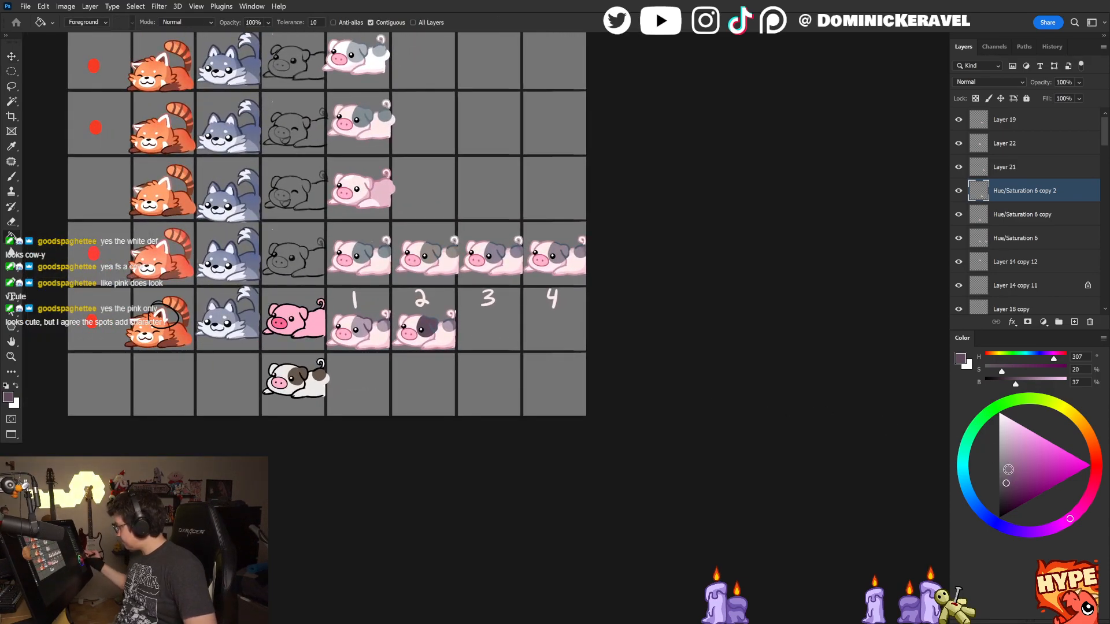
Step: Select the second copy's dark eye patch and copy it onto a new layer
{"action": "key", "text": "v"}
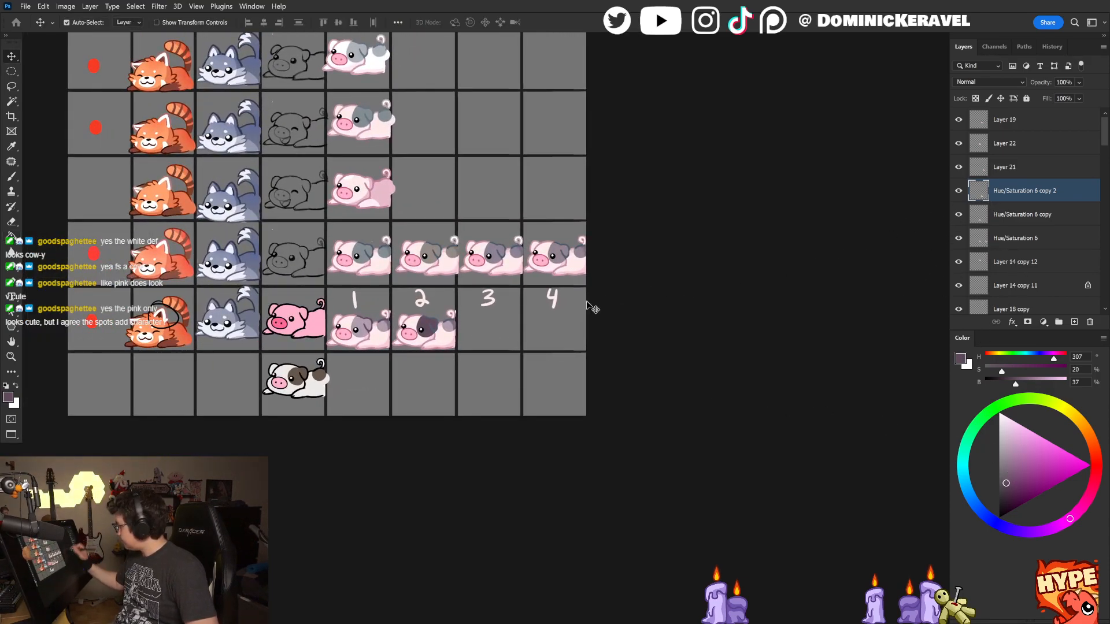
{"action": "key", "text": "w"}
{"action": "left_click", "coordinate": [428, 326]}
{"action": "left_click", "coordinate": [1074, 322]}
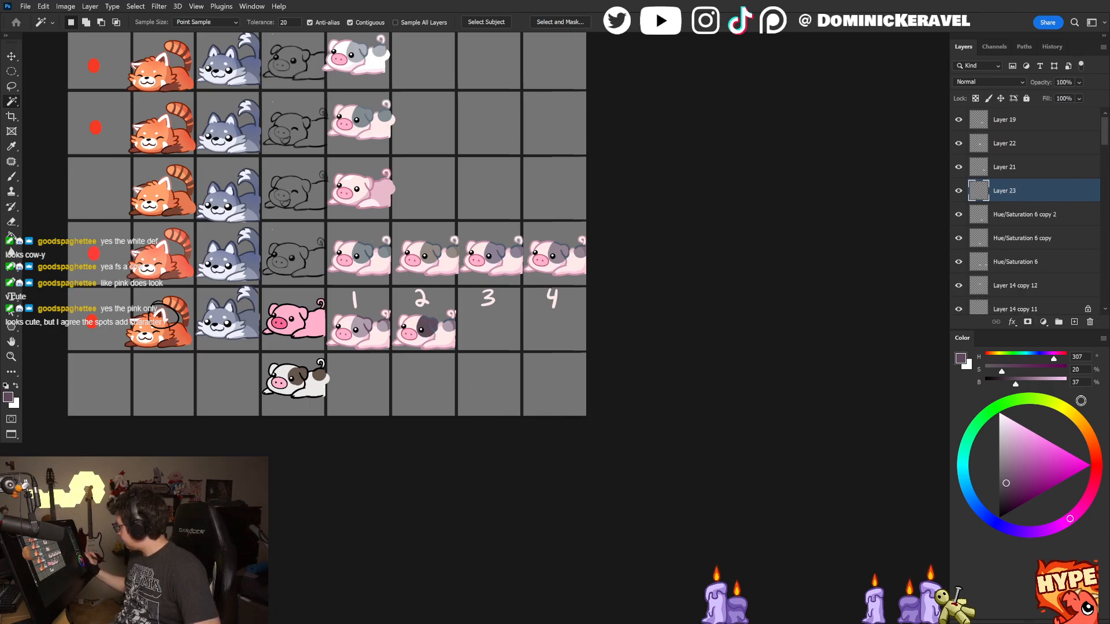
{"action": "key", "text": "v"}
{"action": "left_click", "coordinate": [1043, 322]}
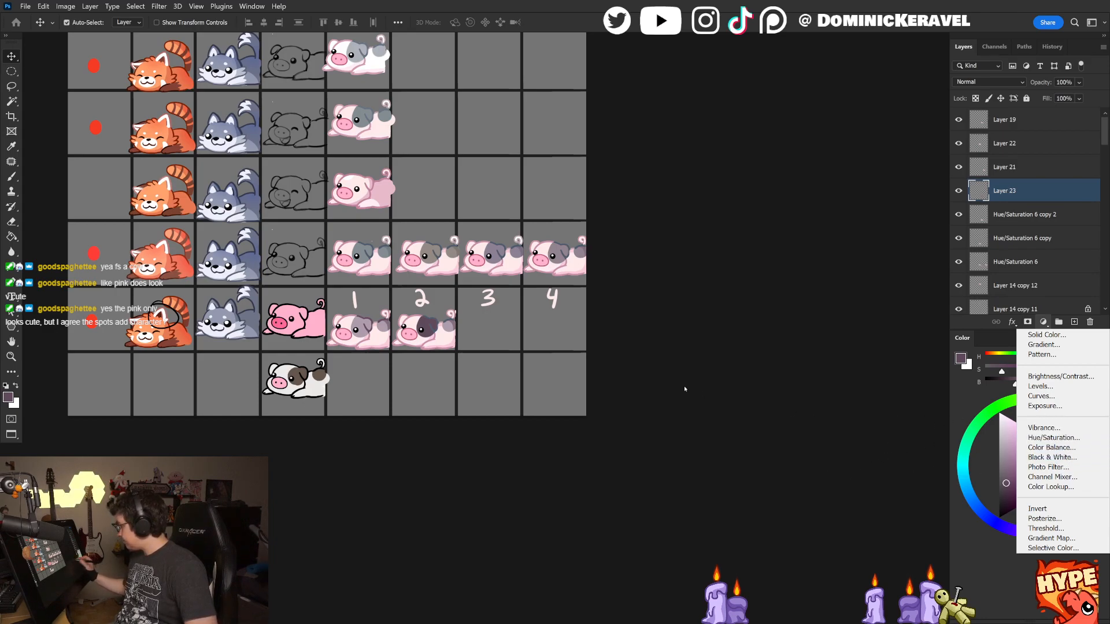
{"action": "left_click", "coordinate": [429, 330]}
Step: Recolour the ear and rump spot outlines of the pig under the numeral 2 with deep plum, H 309, S 50, B 20
{"action": "left_click_drag", "start_coordinate": [442, 331], "coordinate": [532, 329]}
{"action": "key", "text": "b"}
{"action": "left_click", "coordinate": [399, 301], "text": "alt"}
{"action": "key", "text": "g"}
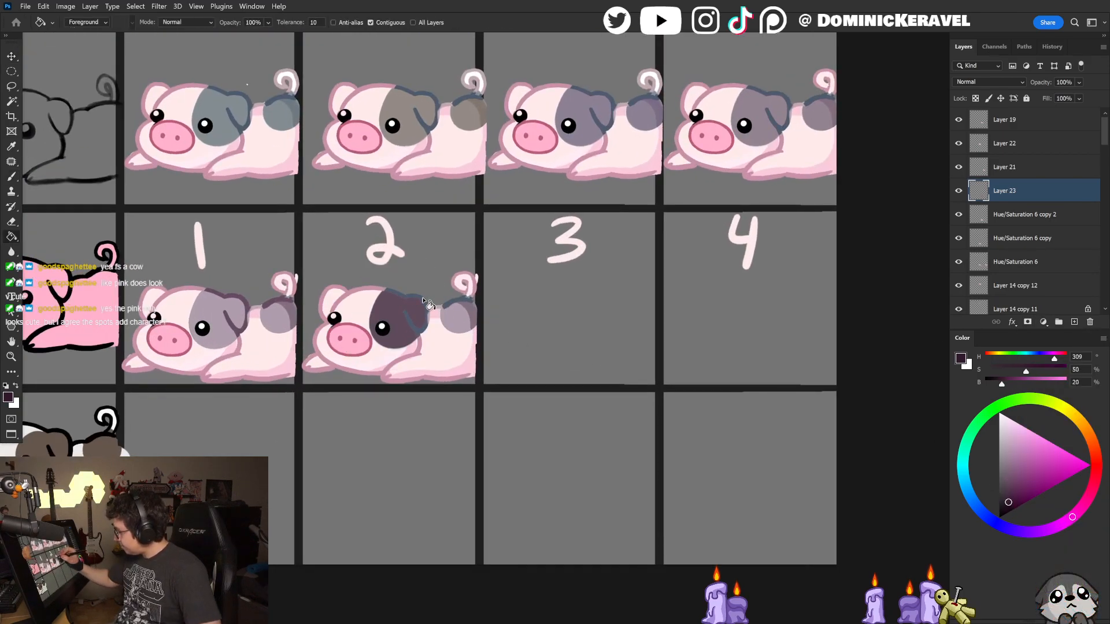
{"action": "left_click", "coordinate": [428, 303]}
{"action": "key", "text": "ctrl+z"}
{"action": "key", "text": "alt+bracketleft"}
{"action": "key", "text": "b"}
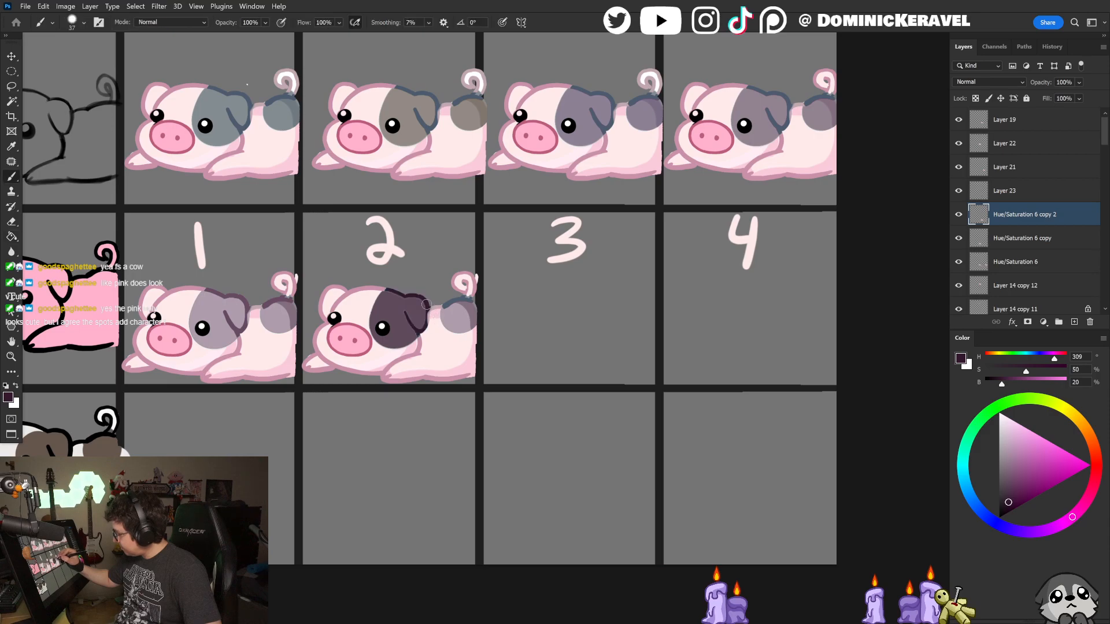
{"action": "key", "text": "g"}
{"action": "left_click", "coordinate": [456, 302]}
Step: Fill the second copy's rump spot to match its dark eye patch, using H 309, S 30, B 26 for the final fill
{"action": "key", "text": "b"}
{"action": "left_click", "coordinate": [412, 315], "text": "alt"}
{"action": "key", "text": "g"}
{"action": "left_click", "coordinate": [458, 321]}
{"action": "key", "text": "b"}
{"action": "left_click", "coordinate": [1011, 499]}
{"action": "key", "text": "g"}
{"action": "left_click", "coordinate": [473, 319]}
{"action": "key", "text": "v"}
{"action": "left_click", "coordinate": [1007, 495]}
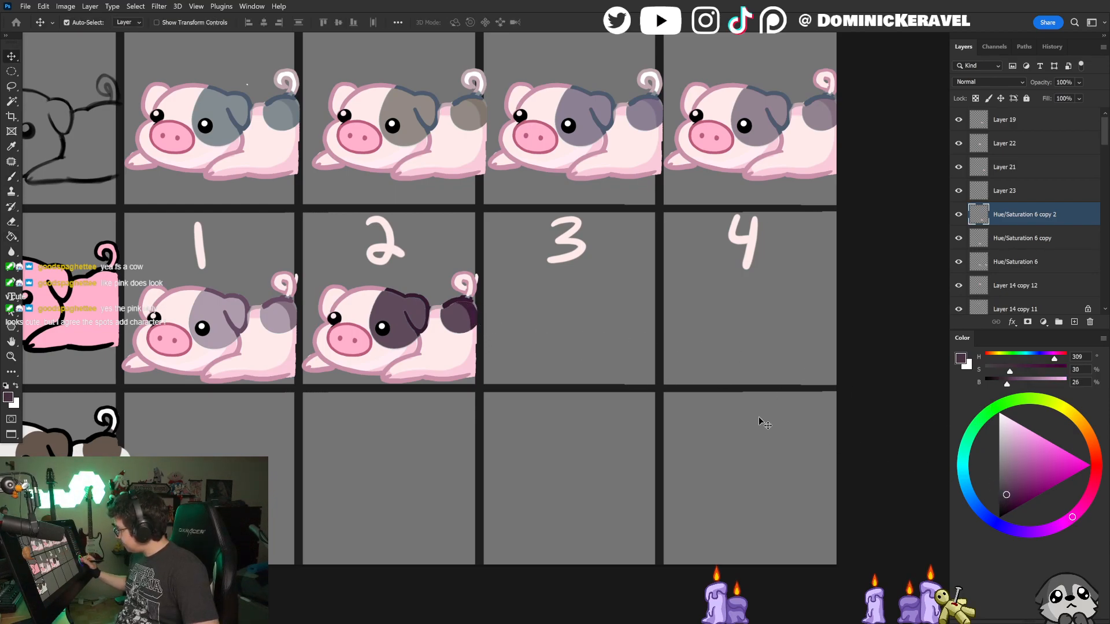
{"action": "key", "text": "g"}
{"action": "left_click", "coordinate": [463, 315]}
{"action": "key", "text": "v"}
Step: Select the second copy's dark ear patch and rump spot with the Magic Wand and copy them onto a new layer
{"action": "key", "text": "w"}
{"action": "left_click", "coordinate": [460, 318], "text": "shift"}
{"action": "left_click", "coordinate": [470, 317], "text": "shift"}
{"action": "left_click", "coordinate": [417, 312], "text": "shift"}
{"action": "left_click", "coordinate": [493, 277], "text": "shift"}
{"action": "key", "text": "ctrl+shift+i"}
{"action": "left_click", "coordinate": [457, 317]}
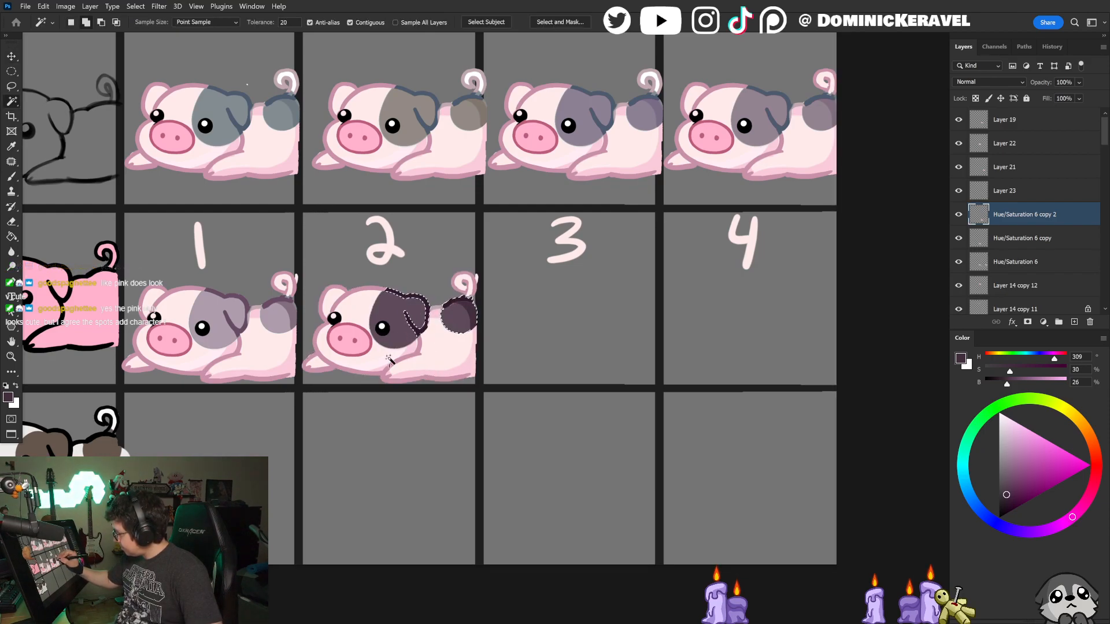
{"action": "left_click", "coordinate": [1074, 322]}
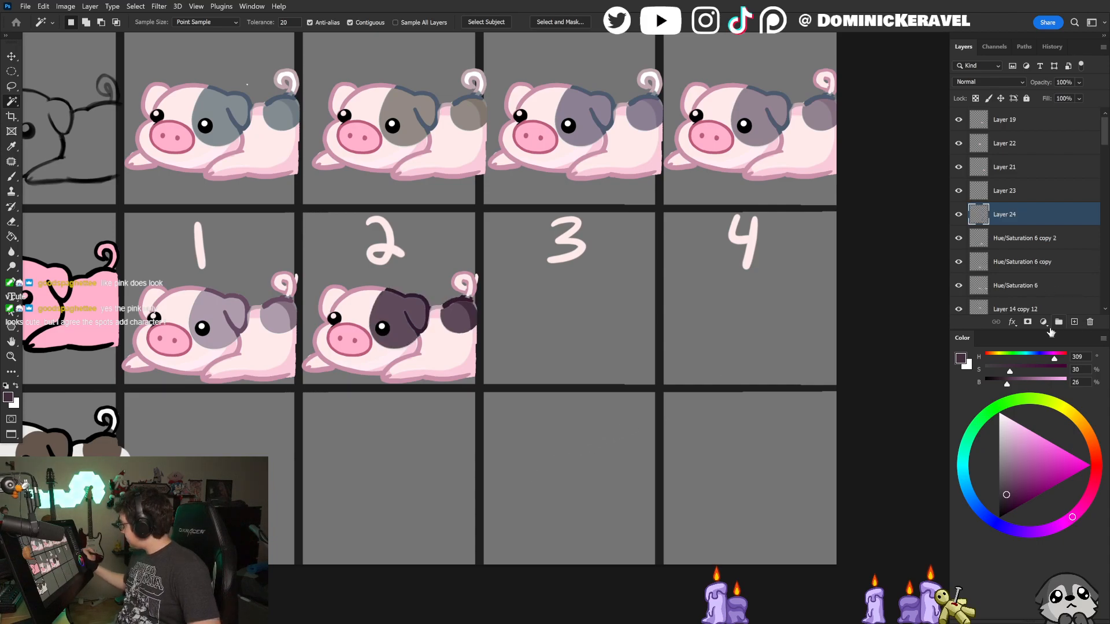
Step: Add a Hue/Saturation adjustment clipped to the copied spots layer and try a lower lightness
{"action": "left_click", "coordinate": [1043, 322]}
{"action": "left_click", "coordinate": [1056, 440]}
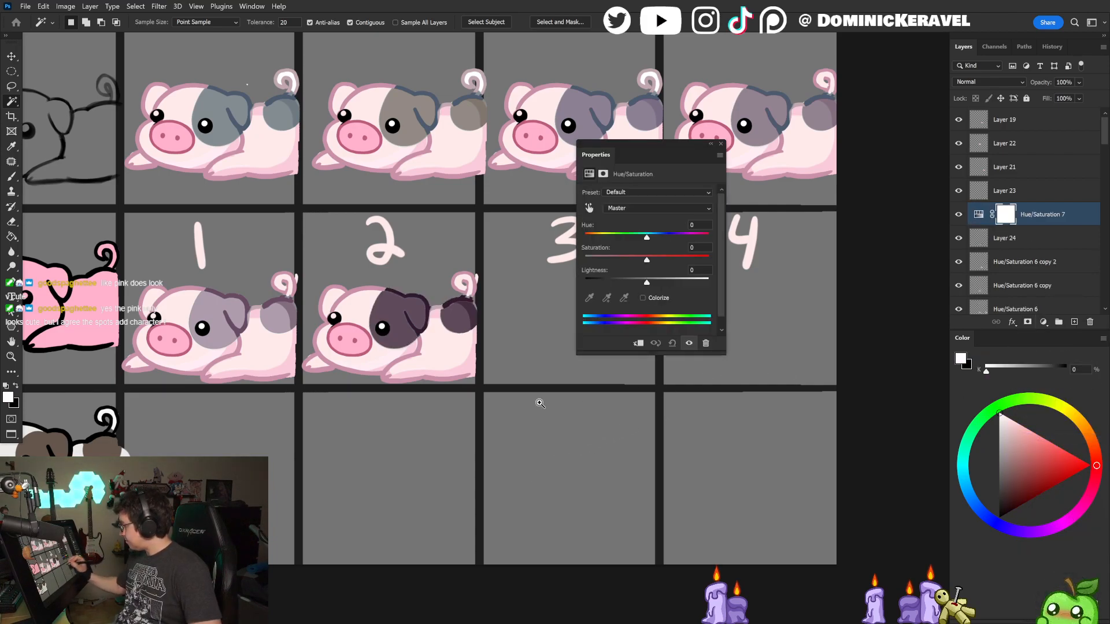
{"action": "scroll", "coordinate": [515, 379], "scroll_direction": "down", "scroll_amount": 4}
{"action": "scroll", "coordinate": [514, 379], "scroll_direction": "up", "scroll_amount": 1}
{"action": "mouse_move", "coordinate": [648, 282]}
{"action": "left_mouse_down"}
{"action": "mouse_move", "coordinate": [665, 284]}
{"action": "mouse_move", "coordinate": [643, 284]}
{"action": "left_mouse_up"}
{"action": "key", "text": "ctrl+z"}
{"action": "left_click", "coordinate": [638, 343]}
{"action": "key", "text": "ctrl+z"}
{"action": "key", "text": "ctrl+z"}
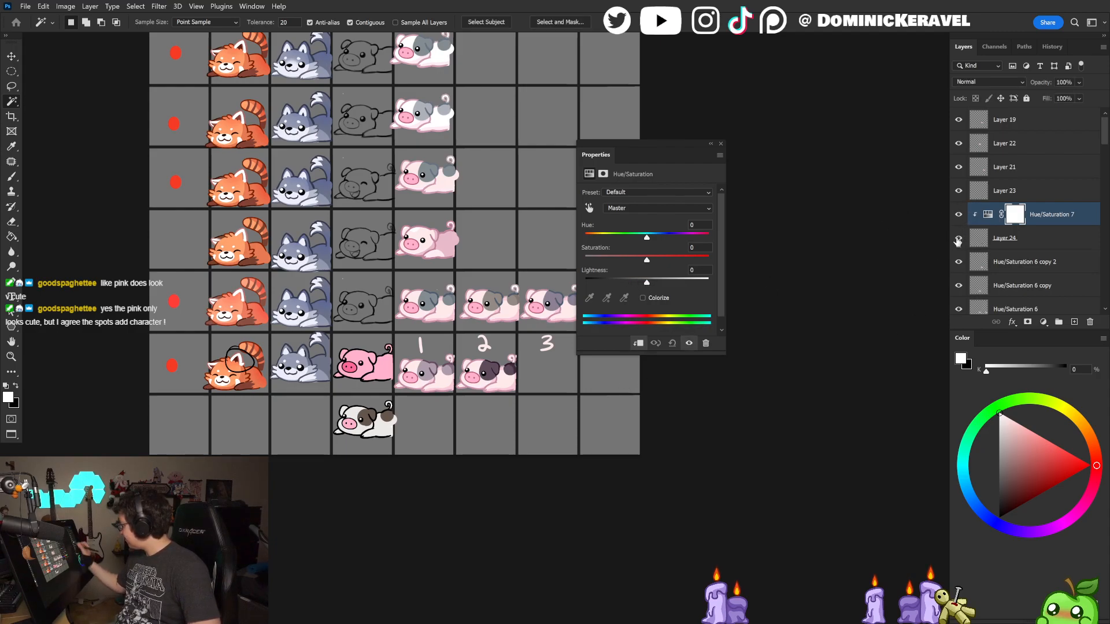
Step: Check the visibility of the spots and pig layers, and try a hue shift of +11 on the clipped adjustment
{"action": "left_click", "coordinate": [959, 263]}
{"action": "left_click", "coordinate": [958, 263]}
{"action": "left_click", "coordinate": [958, 237]}
{"action": "left_click", "coordinate": [958, 237]}
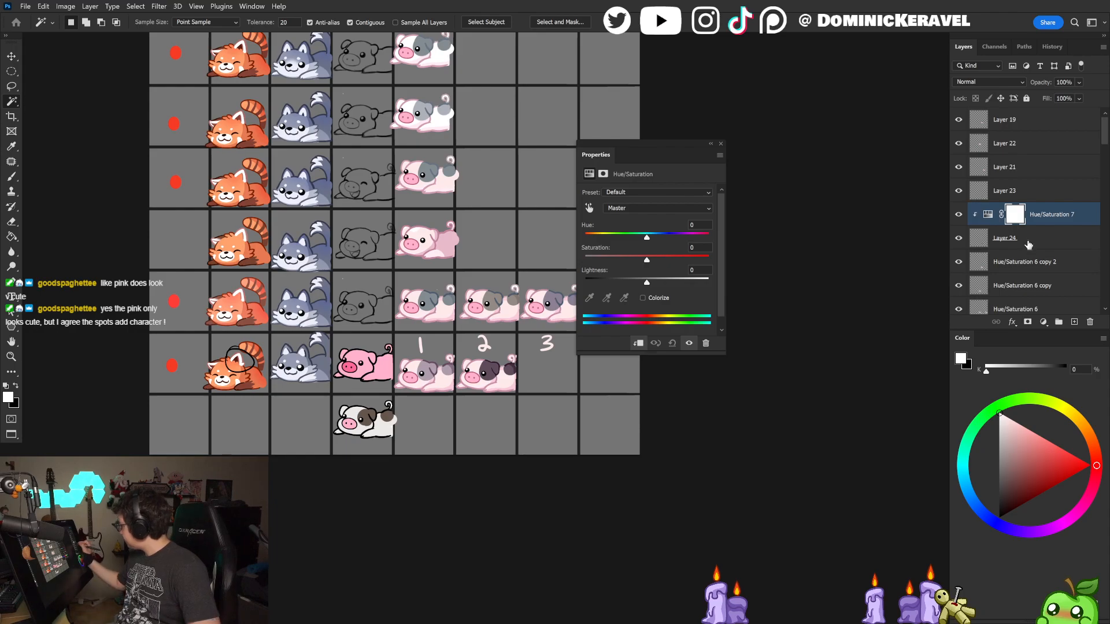
{"action": "left_click", "coordinate": [984, 238]}
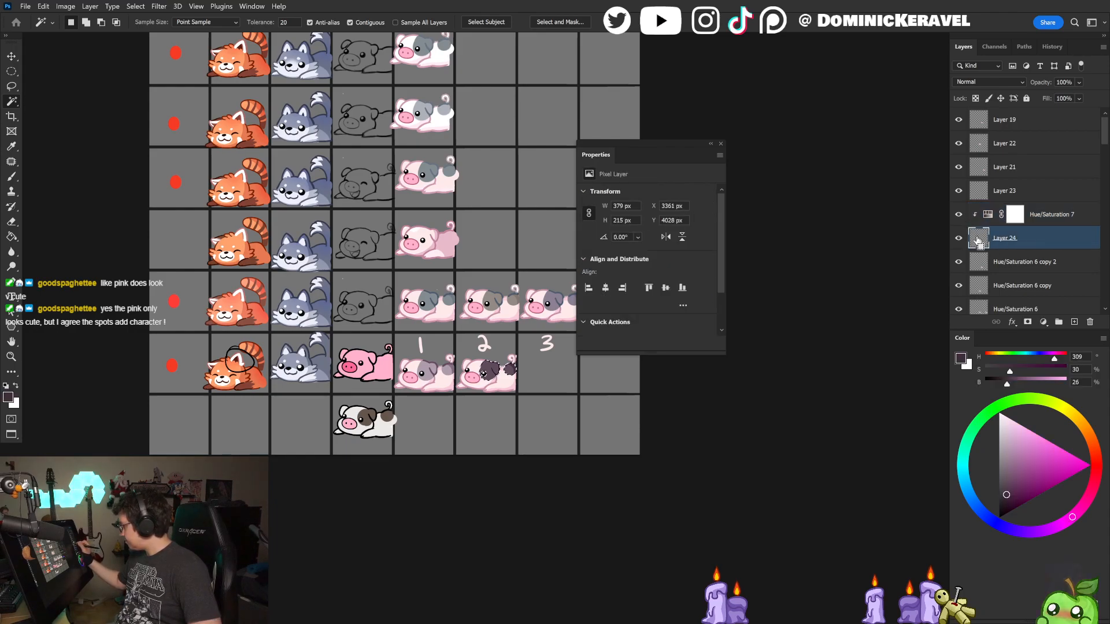
{"action": "left_click", "coordinate": [980, 217]}
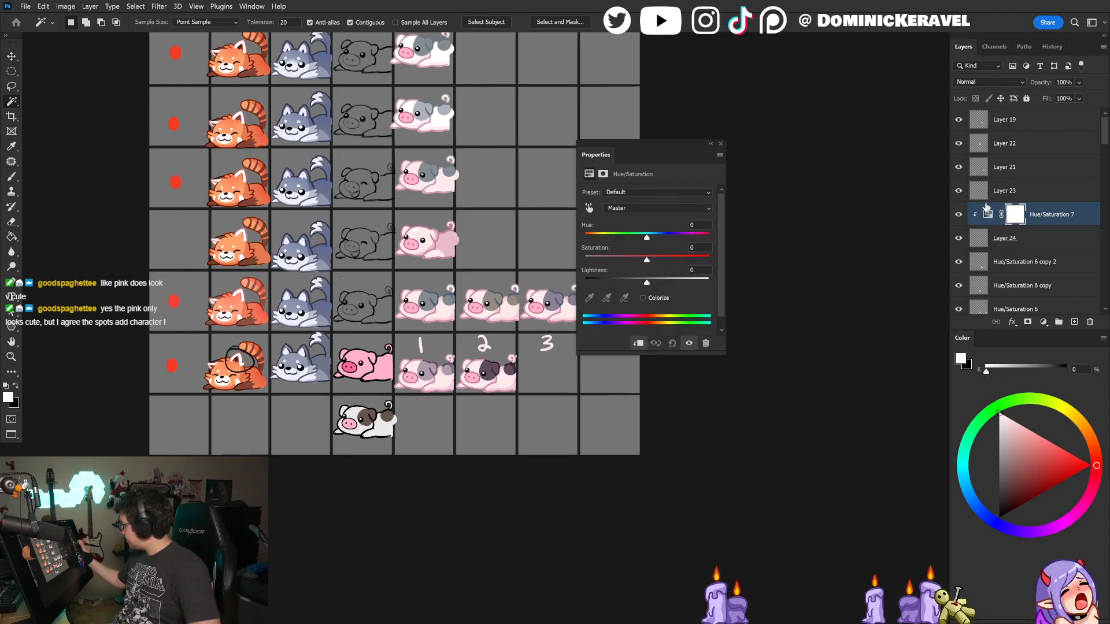
{"action": "mouse_move", "coordinate": [662, 238]}
{"action": "left_mouse_down"}
{"action": "mouse_move", "coordinate": [637, 238]}
{"action": "mouse_move", "coordinate": [655, 239]}
{"action": "left_mouse_up"}
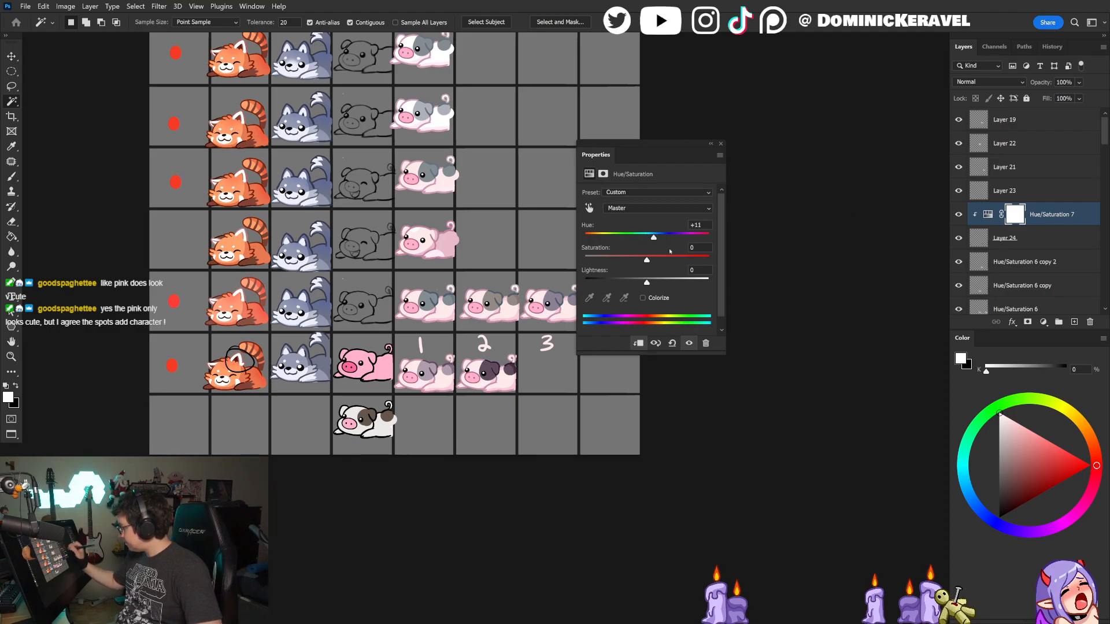
Step: Undo the hue shift, the clipping and the addition of the Hue/Saturation 7 adjustment layer
{"action": "key", "text": "ctrl+z"}
{"action": "key", "text": "ctrl+z"}
{"action": "key", "text": "ctrl+z"}
{"action": "key", "text": "ctrl+z"}
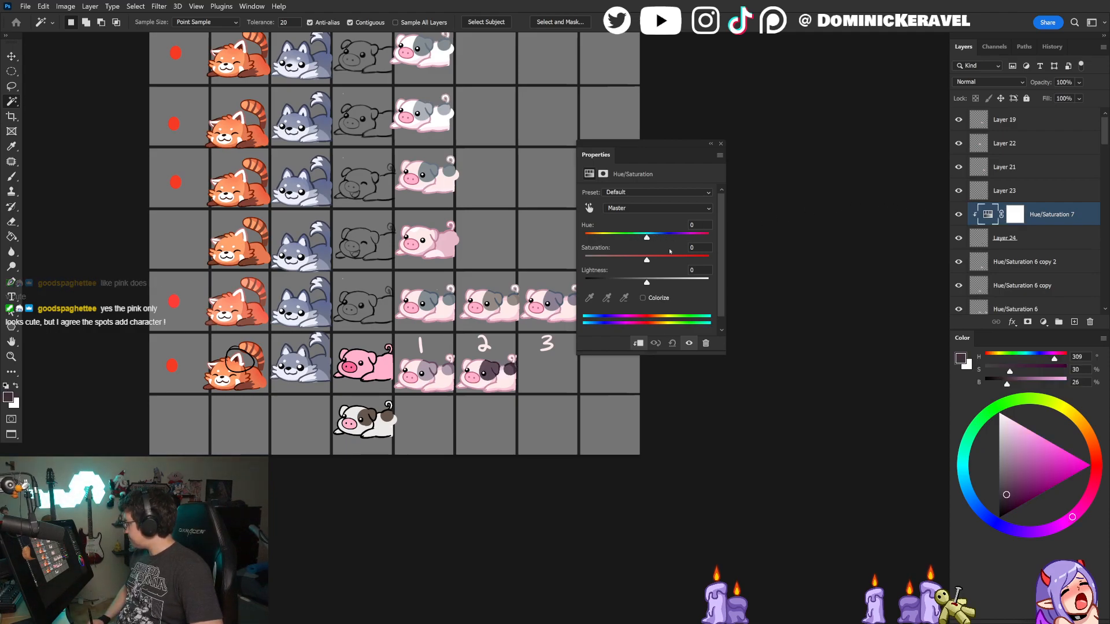
{"action": "key", "text": "ctrl+z"}
{"action": "key", "text": "ctrl+z"}
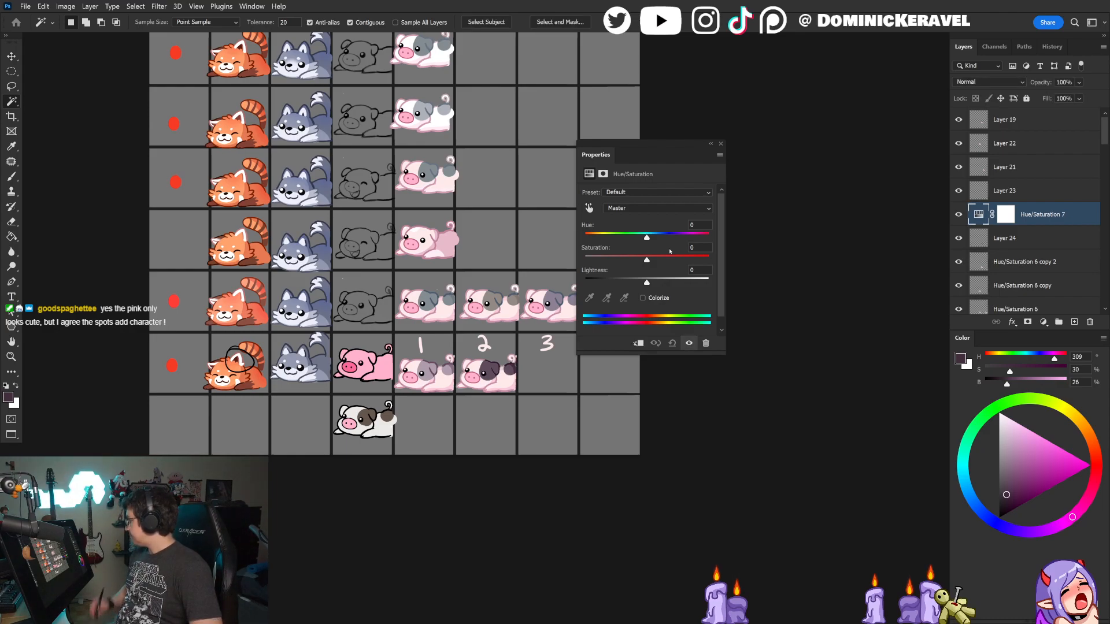
{"action": "key", "text": "ctrl+z"}
Step: Toggle the visibility of Layer 24 and Hue/Saturation 6 copy 2 to examine what each layer contains
{"action": "left_click", "coordinate": [960, 215]}
{"action": "left_click", "coordinate": [961, 215]}
{"action": "left_click", "coordinate": [960, 216]}
{"action": "left_click", "coordinate": [958, 239]}
{"action": "left_click", "coordinate": [957, 239]}
{"action": "left_click", "coordinate": [959, 215]}
{"action": "left_click", "coordinate": [958, 215]}
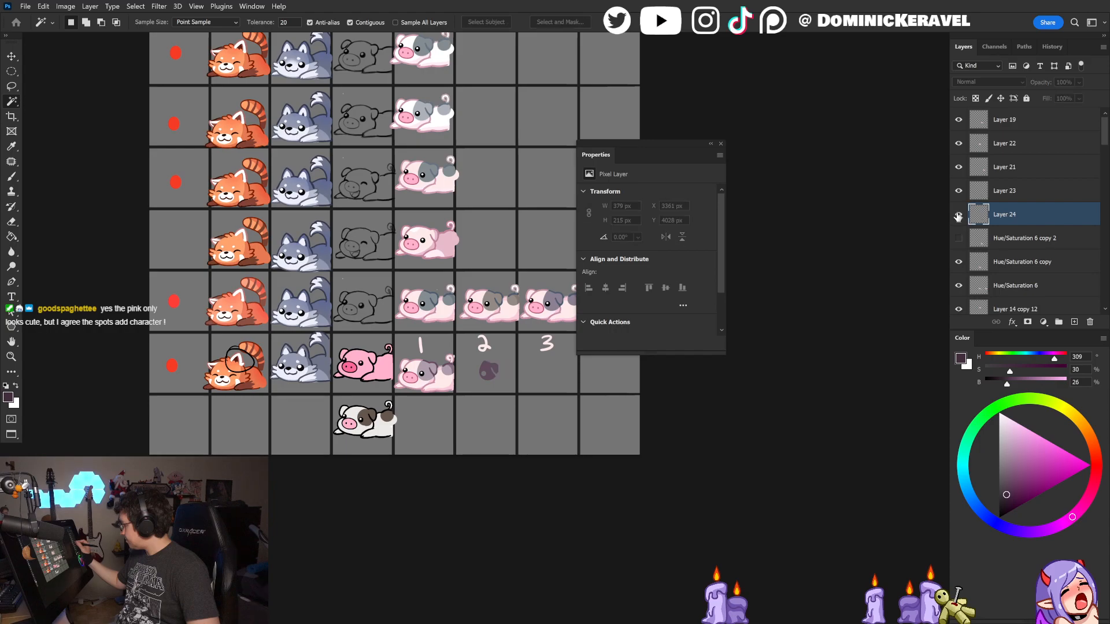
{"action": "left_click", "coordinate": [958, 215]}
{"action": "left_click", "coordinate": [958, 237]}
{"action": "left_click", "coordinate": [958, 237]}
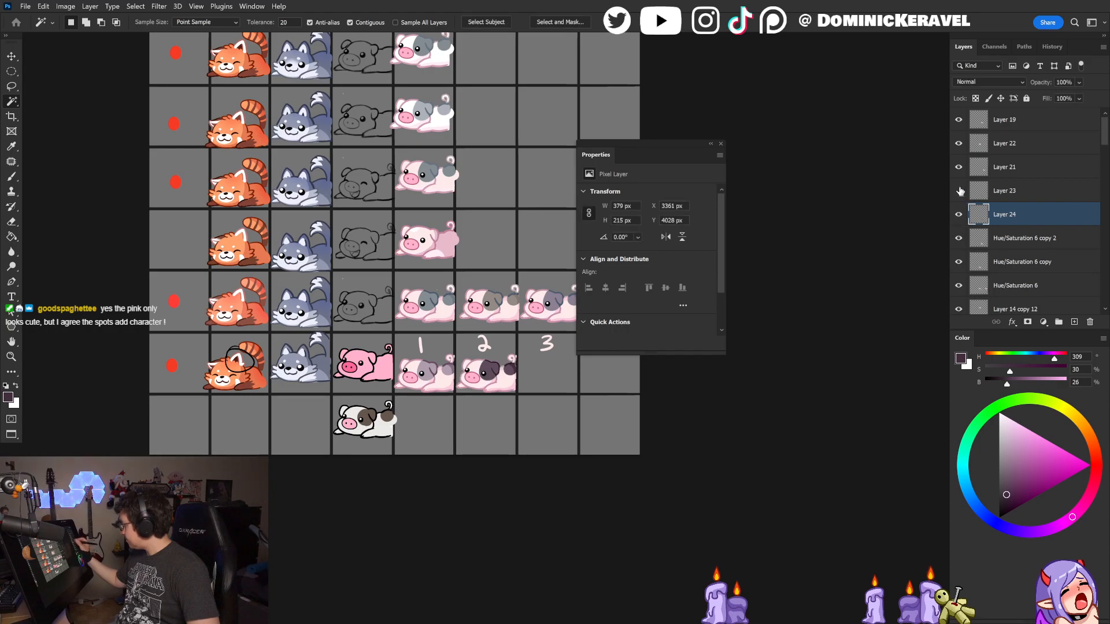
Step: Move the duplicate eye patch on Layer 23 off the pig, delete it, and check Layer 24's visibility
{"action": "key", "text": "v"}
{"action": "left_click_drag", "start_coordinate": [490, 370], "coordinate": [510, 404]}
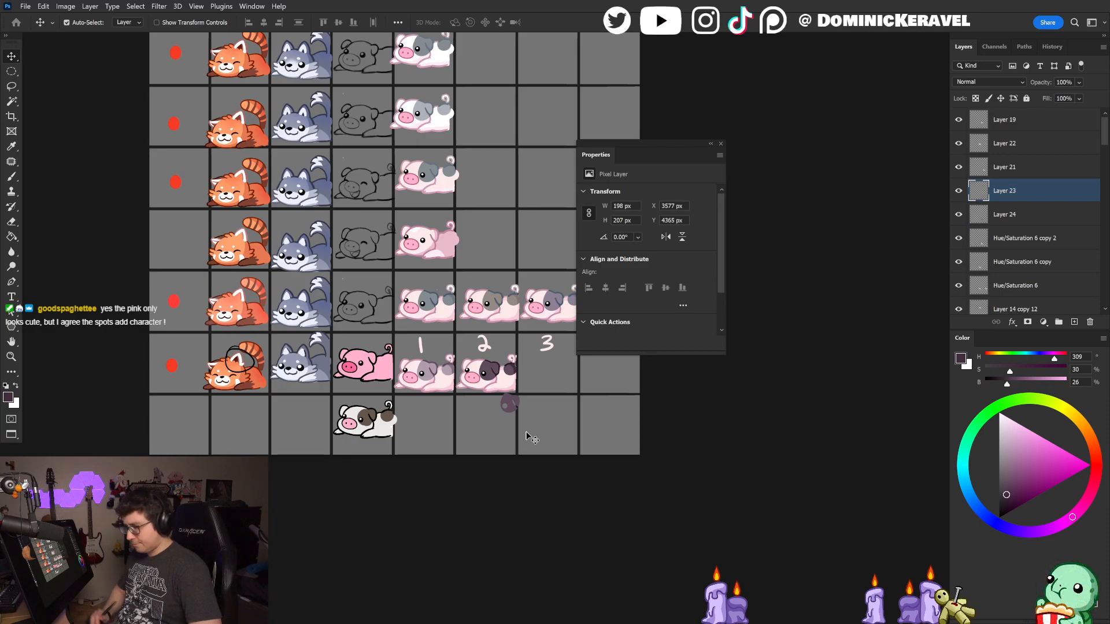
{"action": "key", "text": "Delete"}
{"action": "key", "text": "e"}
{"action": "key", "text": "v"}
{"action": "left_click", "coordinate": [958, 191]}
{"action": "left_click", "coordinate": [959, 191]}
{"action": "left_click", "coordinate": [959, 191]}
{"action": "left_click", "coordinate": [959, 191]}
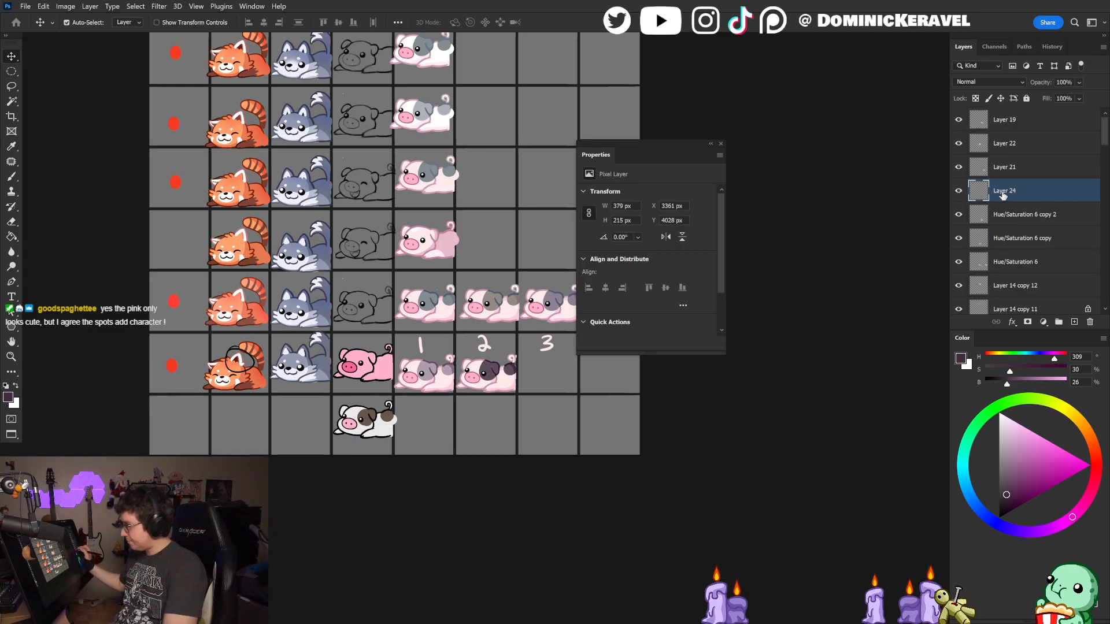
Step: Load the dark spots on Layer 24 as a selection and toggle its visibility and Hue/Saturation 6 copy 2's to check their contents
{"action": "left_click", "coordinate": [979, 193], "text": "ctrl"}
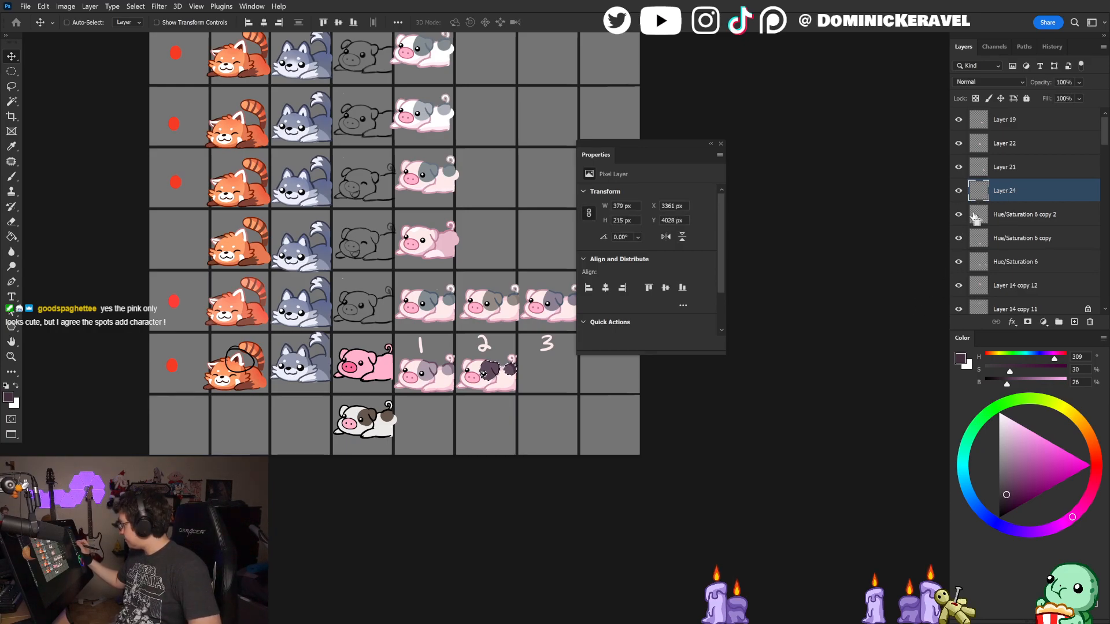
{"action": "left_click", "coordinate": [958, 215]}
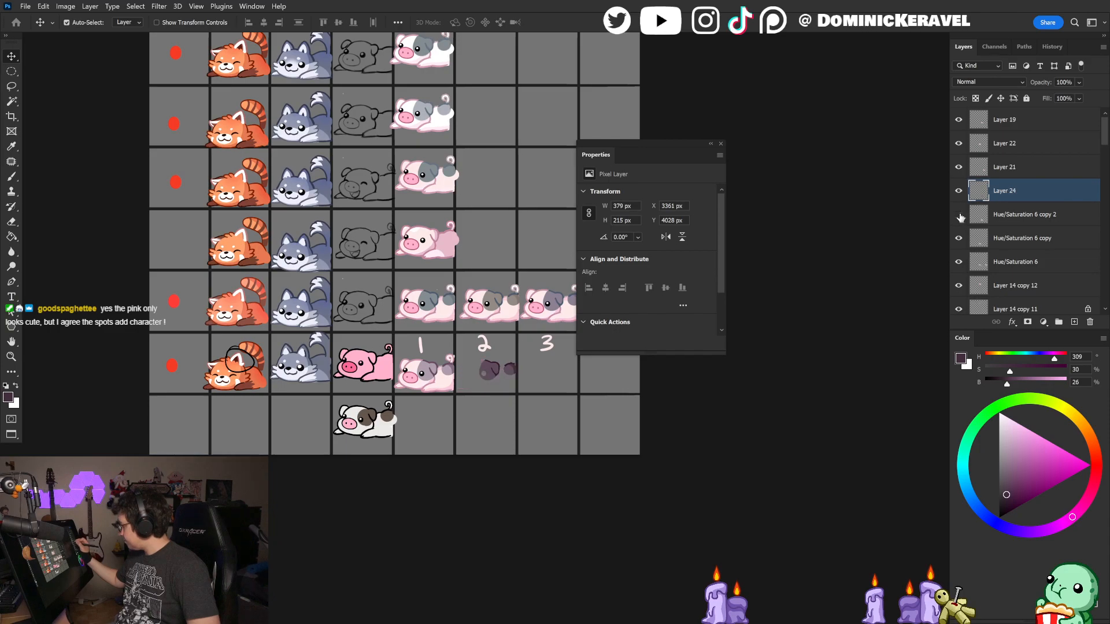
{"action": "left_click", "coordinate": [959, 191]}
{"action": "left_click", "coordinate": [959, 215]}
{"action": "left_click", "coordinate": [959, 191]}
Step: Add a Hue/Saturation adjustment clipped to Layer 24 and set its lightness to +14
{"action": "left_click", "coordinate": [1044, 322]}
{"action": "left_click", "coordinate": [1055, 438]}
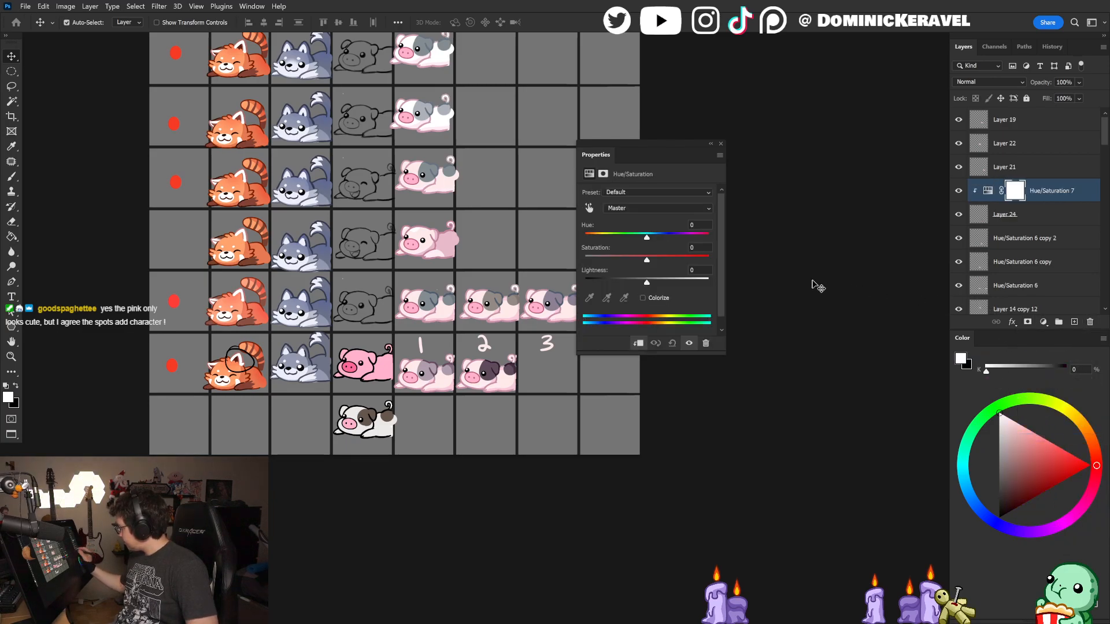
{"action": "left_click_drag", "start_coordinate": [648, 238], "coordinate": [686, 237]}
{"action": "key", "text": "ctrl+z"}
{"action": "left_click_drag", "start_coordinate": [647, 283], "coordinate": [654, 283]}
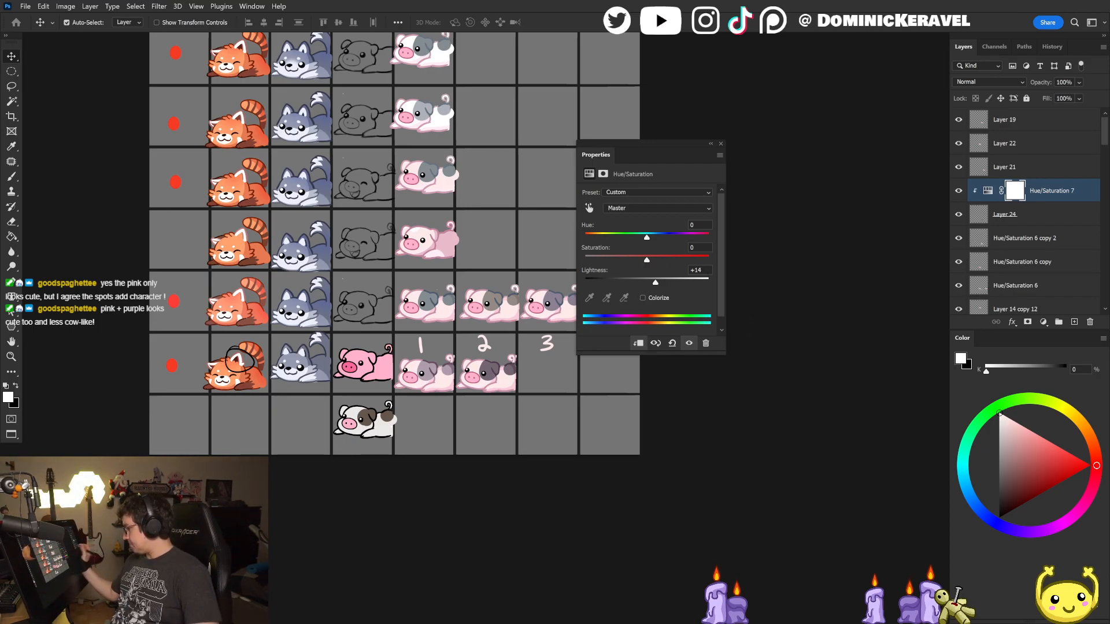
Step: Move the Properties panel clear of the grid and reselect the Hue/Saturation adjustment clipped to Layer 24
{"action": "left_click_drag", "start_coordinate": [564, 393], "coordinate": [498, 370]}
{"action": "left_click_drag", "start_coordinate": [650, 142], "coordinate": [671, 217]}
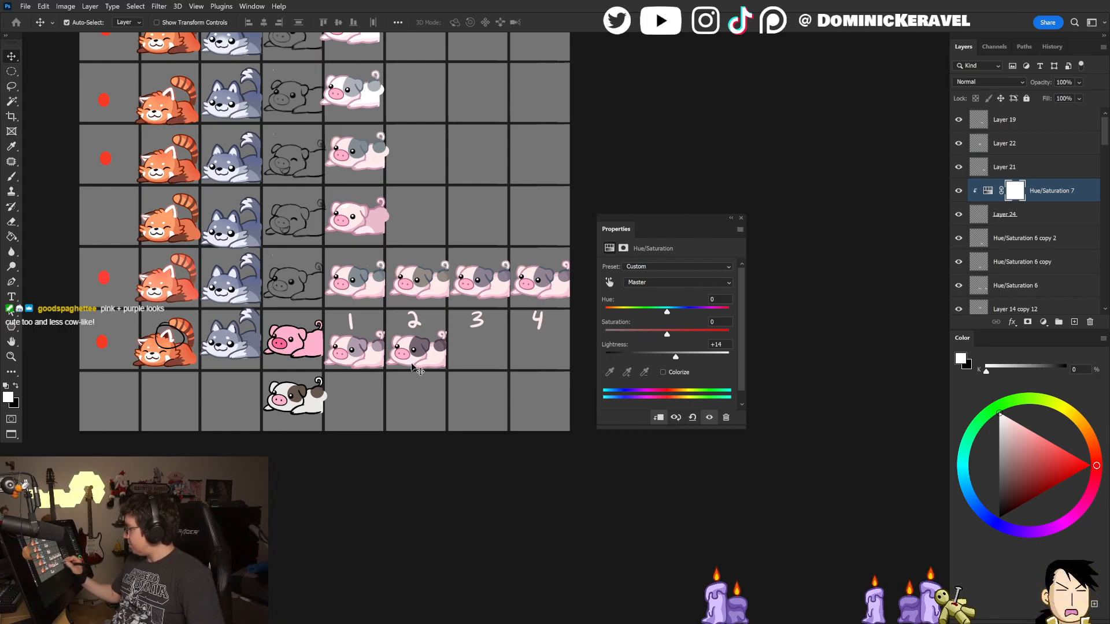
{"action": "left_click_drag", "start_coordinate": [542, 336], "coordinate": [525, 341]}
{"action": "key", "text": "b"}
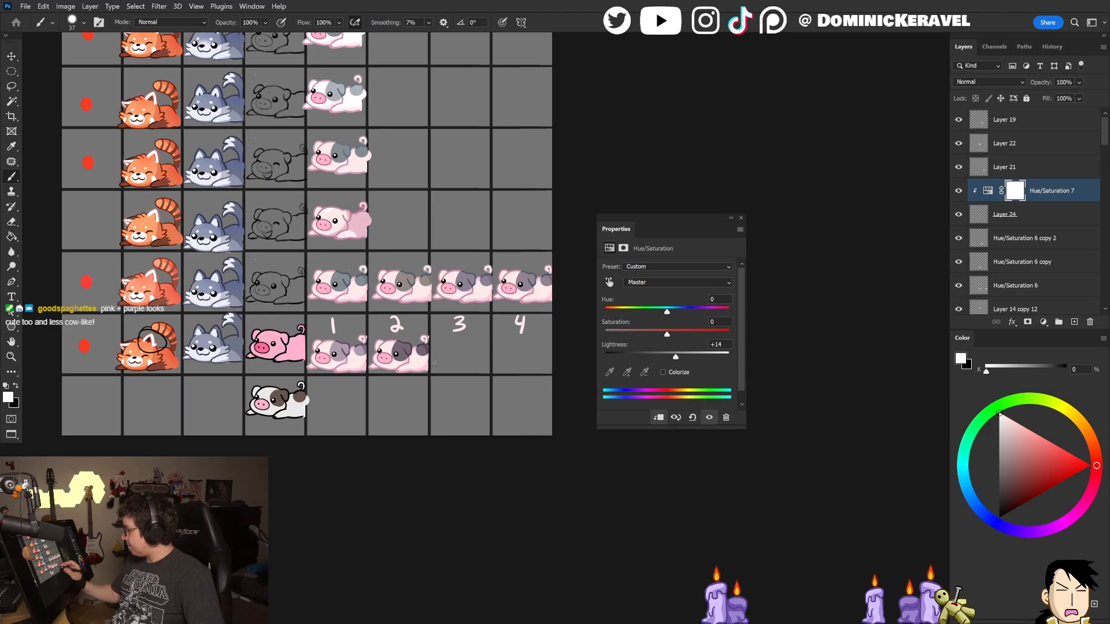
{"action": "left_click_drag", "start_coordinate": [378, 384], "coordinate": [352, 373]}
{"action": "left_click", "coordinate": [377, 341], "text": "ctrl"}
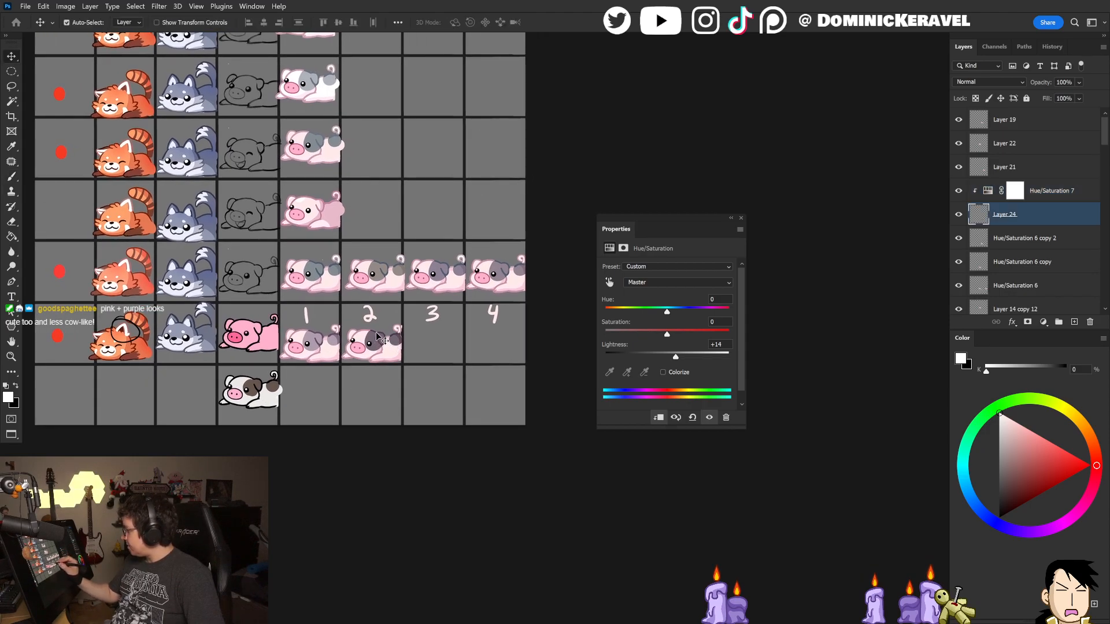
{"action": "key", "text": "v"}
{"action": "left_click", "coordinate": [1045, 191]}
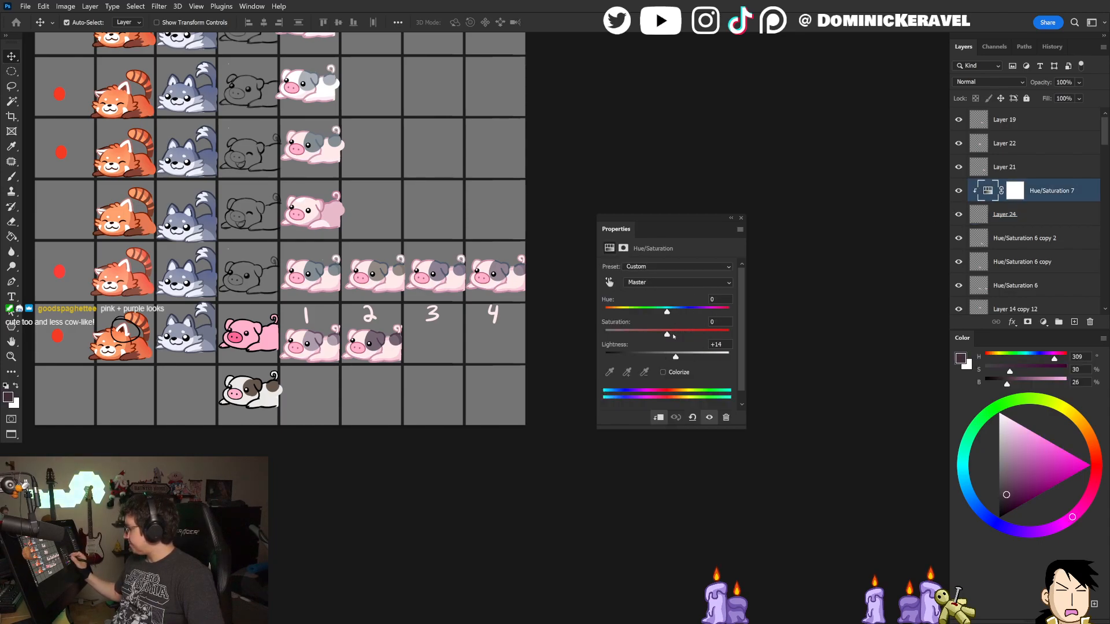
Step: Try lightness values of +30 and +24 on the second pig's spots
{"action": "left_click_drag", "start_coordinate": [392, 364], "coordinate": [443, 354]}
{"action": "mouse_move", "coordinate": [675, 356]}
{"action": "left_mouse_down"}
{"action": "mouse_move", "coordinate": [664, 358]}
{"action": "mouse_move", "coordinate": [685, 357]}
{"action": "left_mouse_up"}
{"action": "left_click_drag", "start_coordinate": [512, 388], "coordinate": [491, 388]}
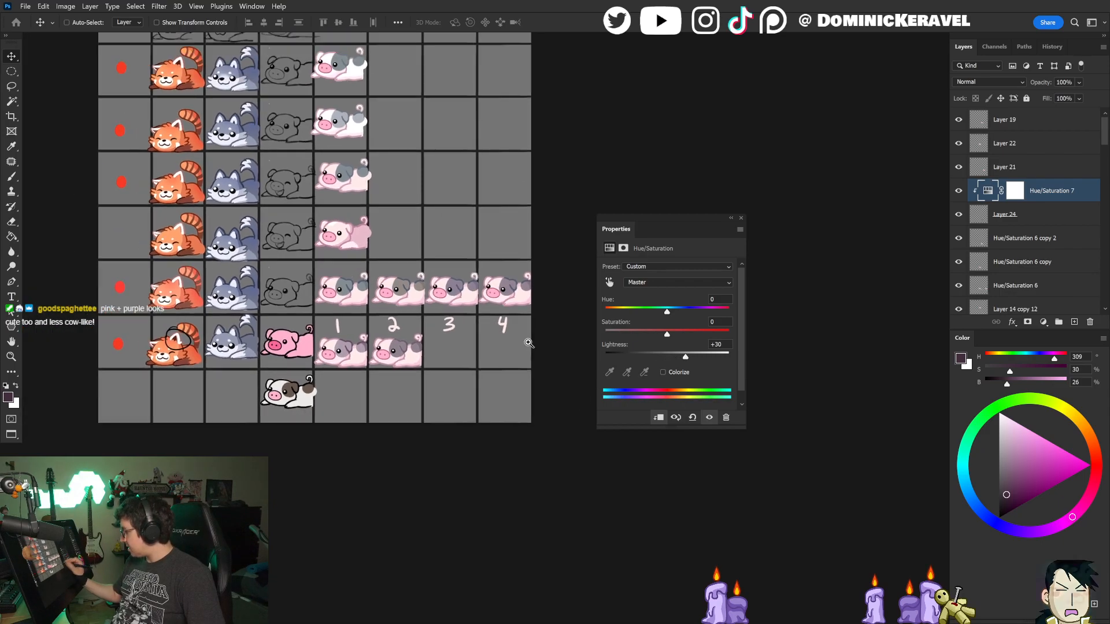
{"action": "left_click_drag", "start_coordinate": [685, 358], "coordinate": [679, 358]}
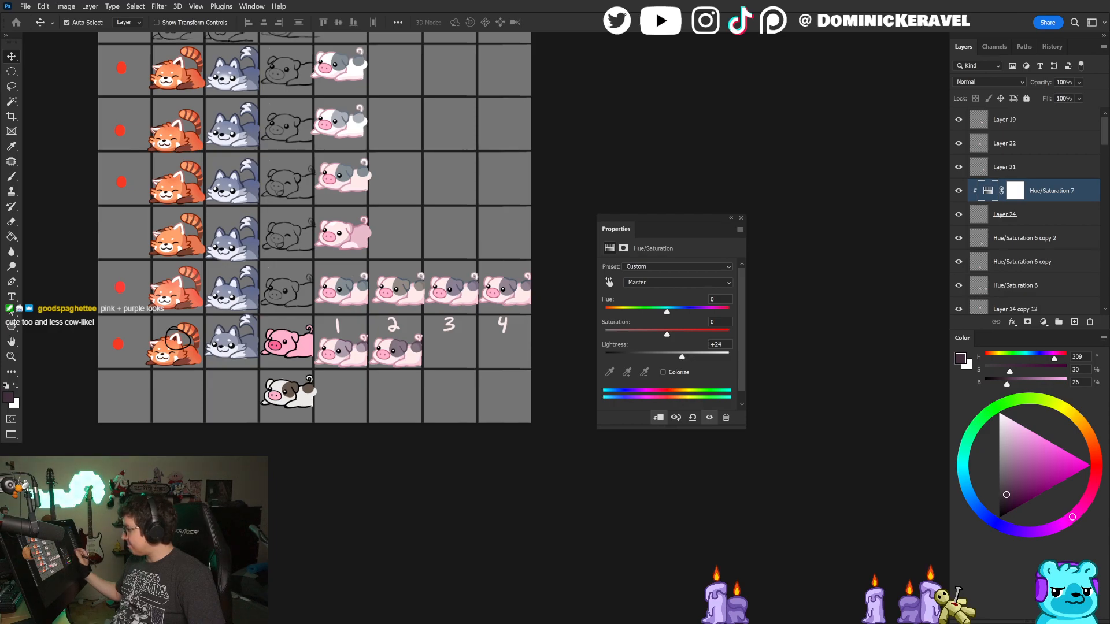
{"action": "mouse_move", "coordinate": [527, 431]}
{"action": "left_mouse_down"}
{"action": "mouse_move", "coordinate": [511, 447]}
{"action": "mouse_move", "coordinate": [528, 449]}
{"action": "left_mouse_up"}
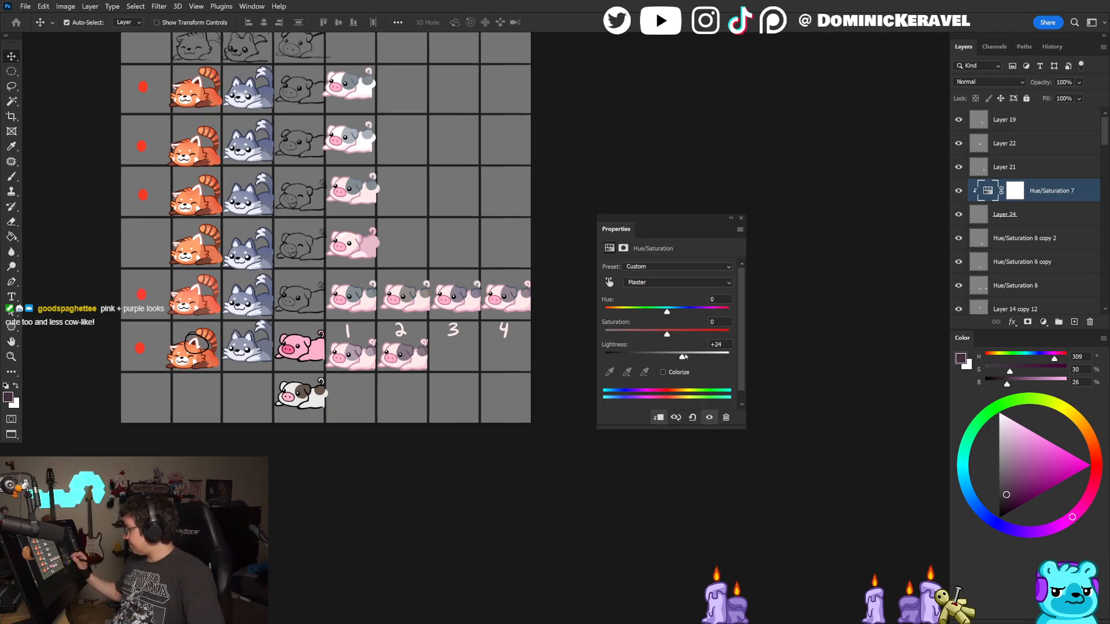
Step: Set the spots adjustment's hue to -7, saturation to +37 and lightness to +19
{"action": "left_click_drag", "start_coordinate": [689, 355], "coordinate": [660, 313]}
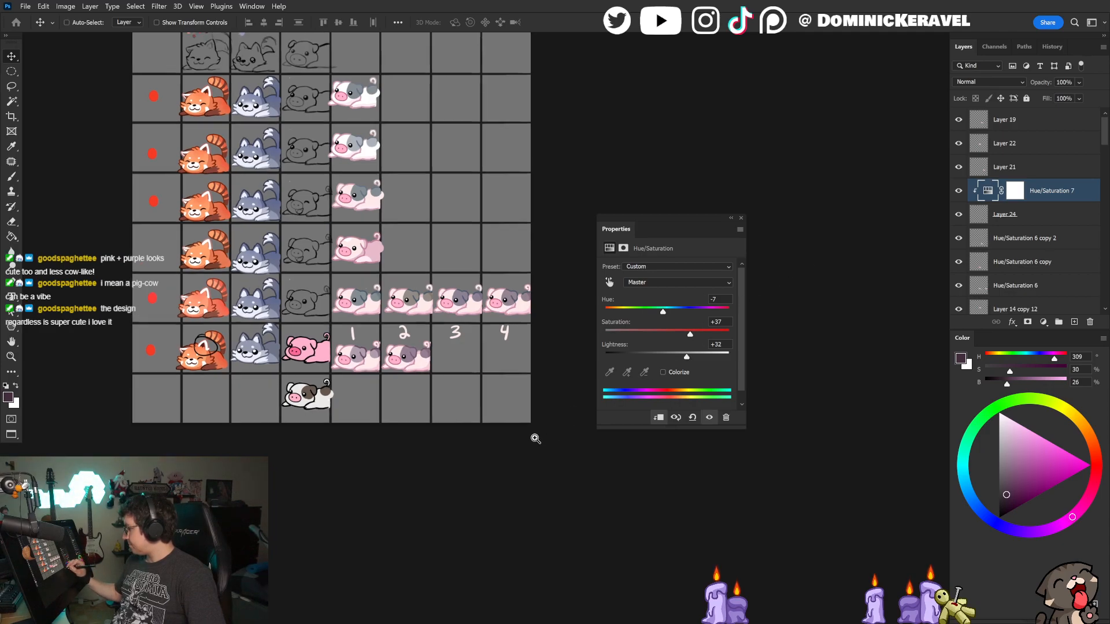
{"action": "scroll", "coordinate": [535, 438], "scroll_direction": "down", "scroll_amount": 3}
{"action": "left_click_drag", "start_coordinate": [686, 356], "coordinate": [685, 357]}
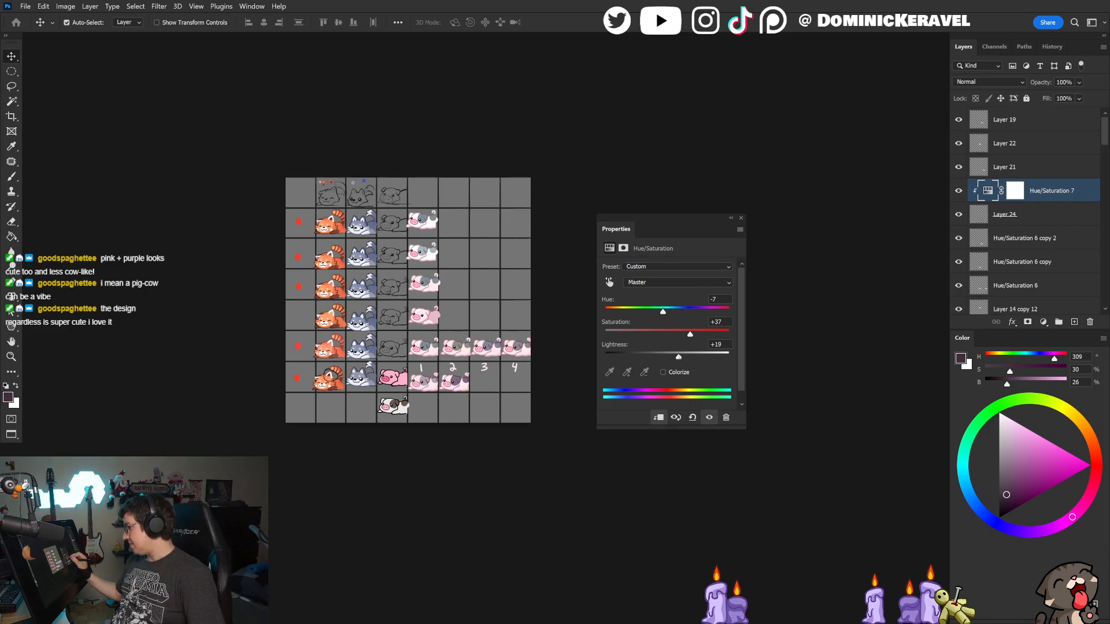
Step: Try lightness values of +21, +34 and +43, settle on +37, and undo a trial saturation of +66
{"action": "left_click_drag", "start_coordinate": [679, 357], "coordinate": [681, 356]}
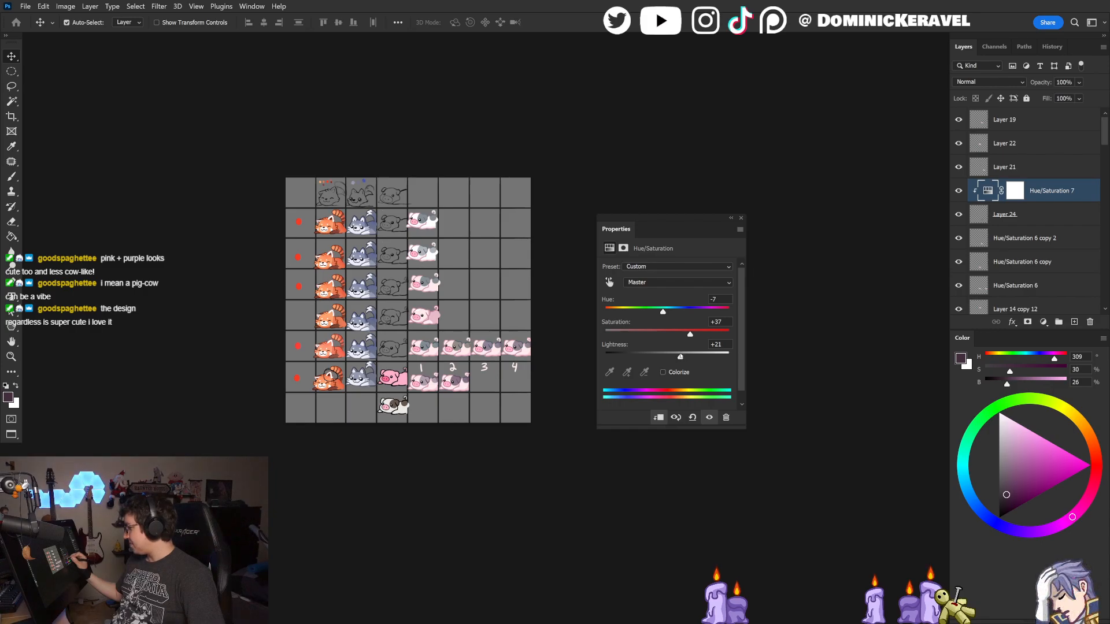
{"action": "left_click_drag", "start_coordinate": [680, 357], "coordinate": [686, 356]}
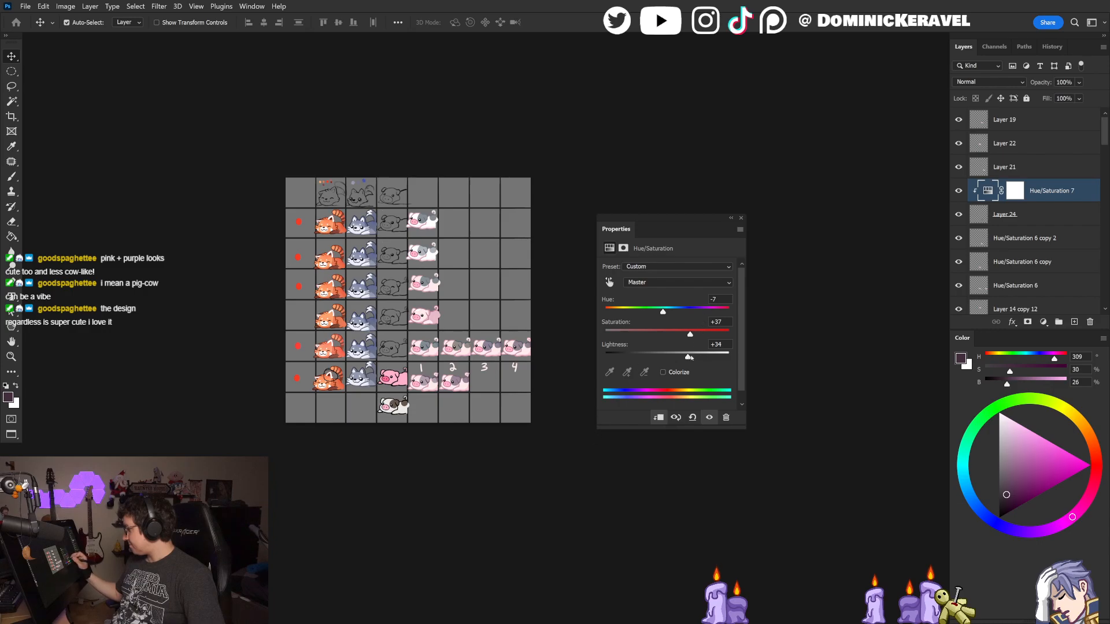
{"action": "left_click_drag", "start_coordinate": [688, 356], "coordinate": [693, 356]}
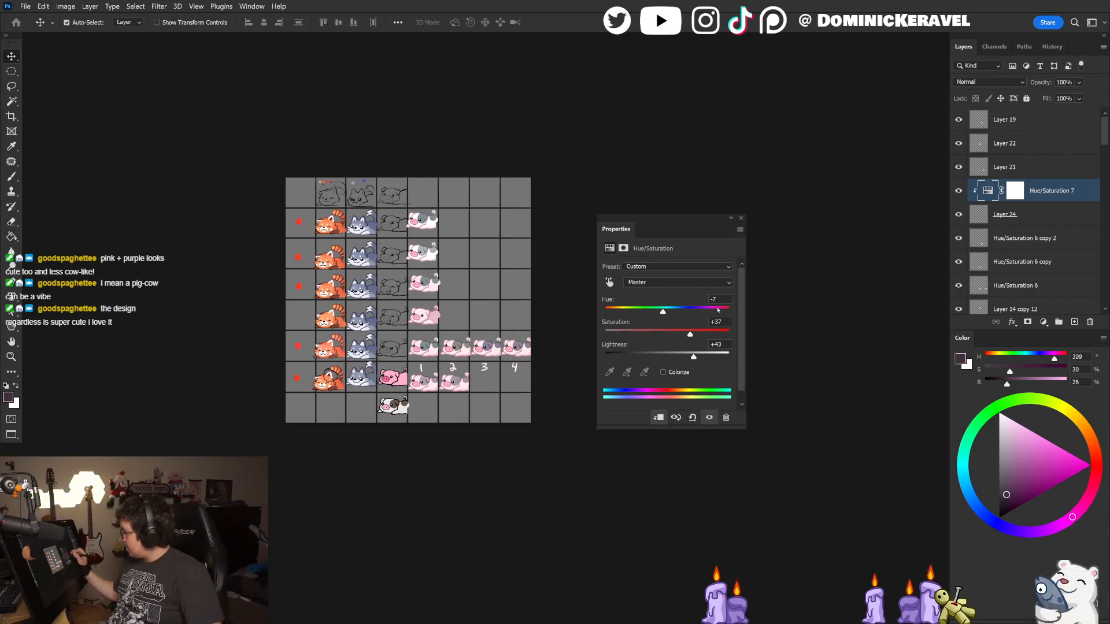
{"action": "left_click", "coordinate": [538, 448]}
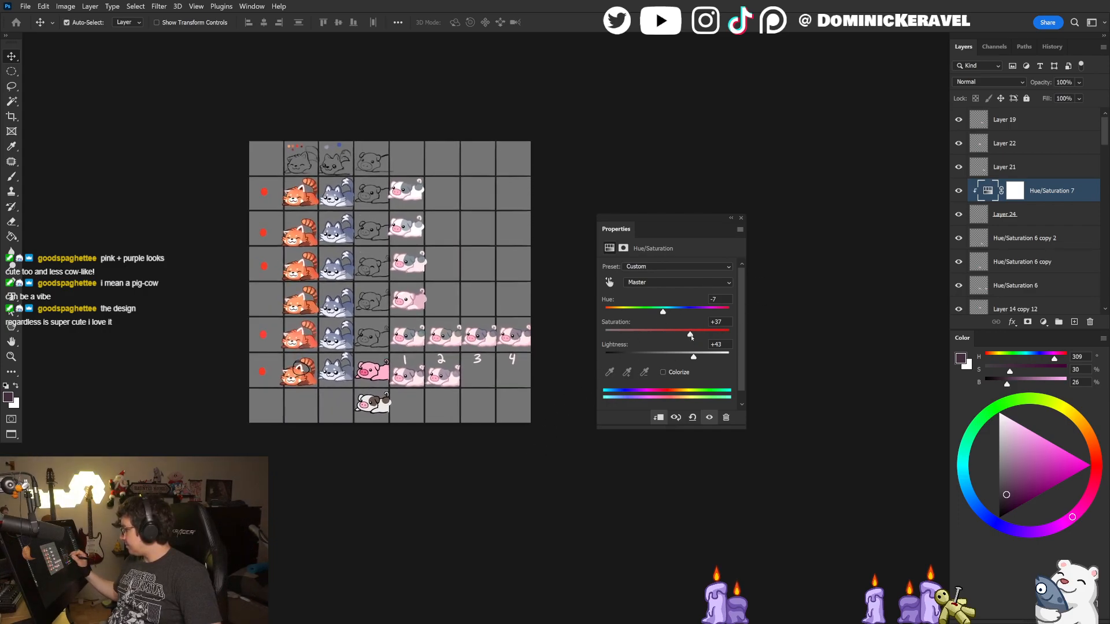
{"action": "left_click_drag", "start_coordinate": [693, 357], "coordinate": [689, 358]}
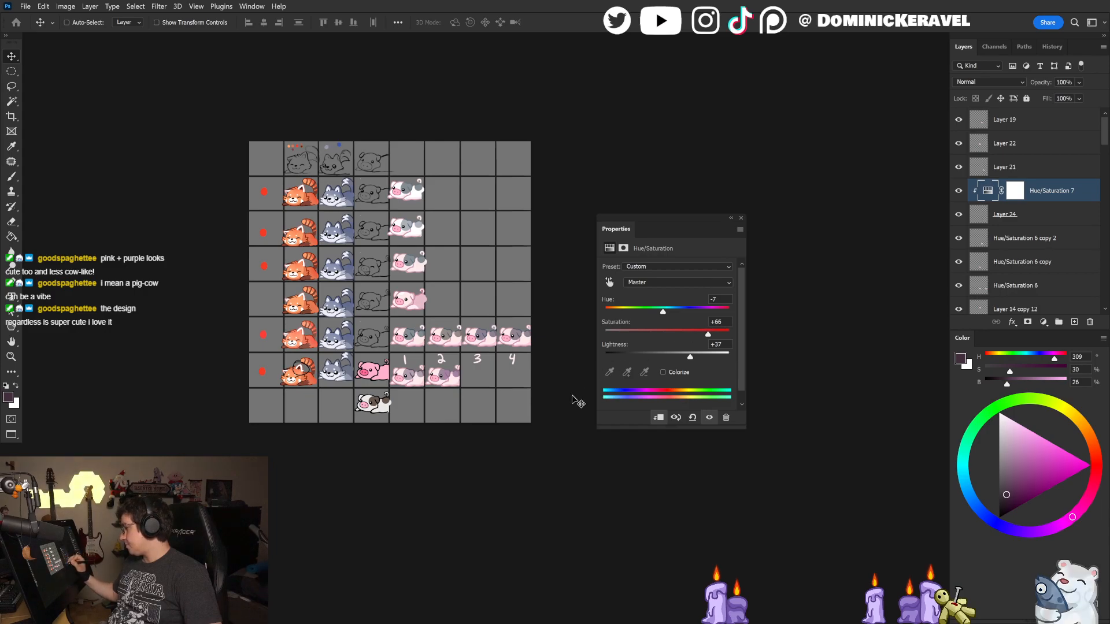
{"action": "key", "text": "ctrl+z"}
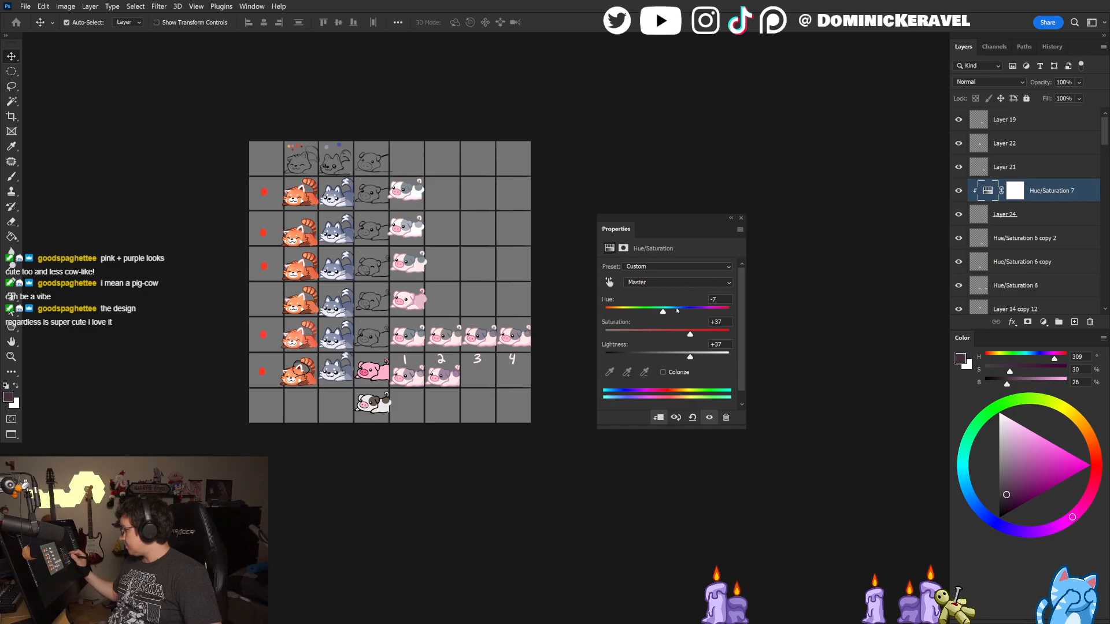
Step: Try saturation values of +76, +58 and +42 on the spots adjustment, undoing a trial lightness change
{"action": "mouse_move", "coordinate": [666, 311]}
{"action": "left_mouse_down"}
{"action": "mouse_move", "coordinate": [641, 312]}
{"action": "mouse_move", "coordinate": [678, 312]}
{"action": "mouse_move", "coordinate": [663, 312]}
{"action": "left_mouse_up"}
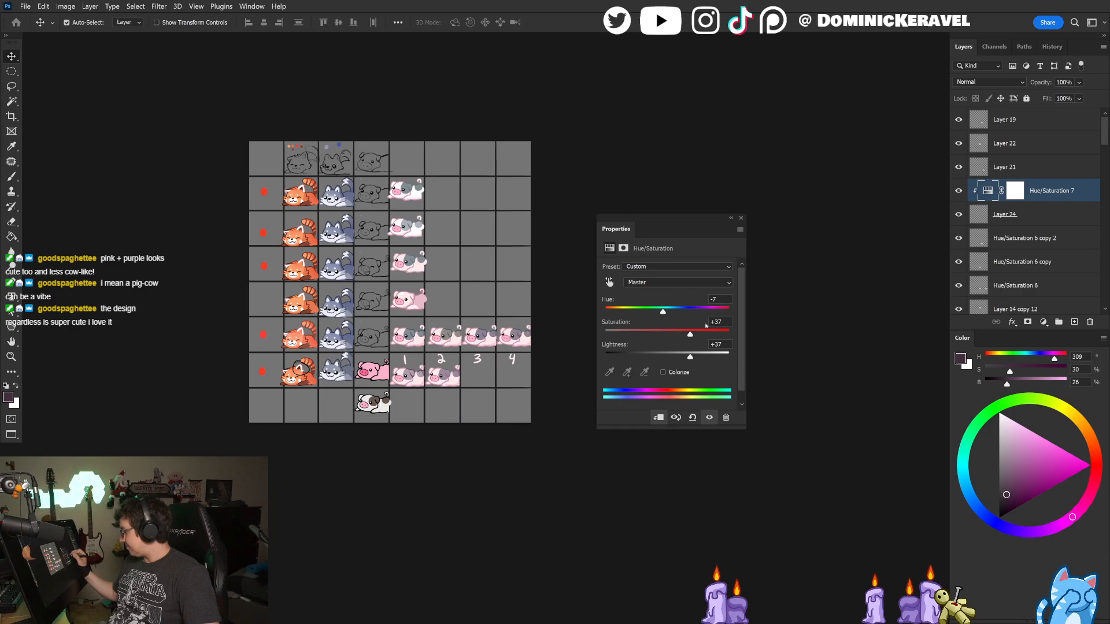
{"action": "left_click_drag", "start_coordinate": [663, 312], "coordinate": [714, 334]}
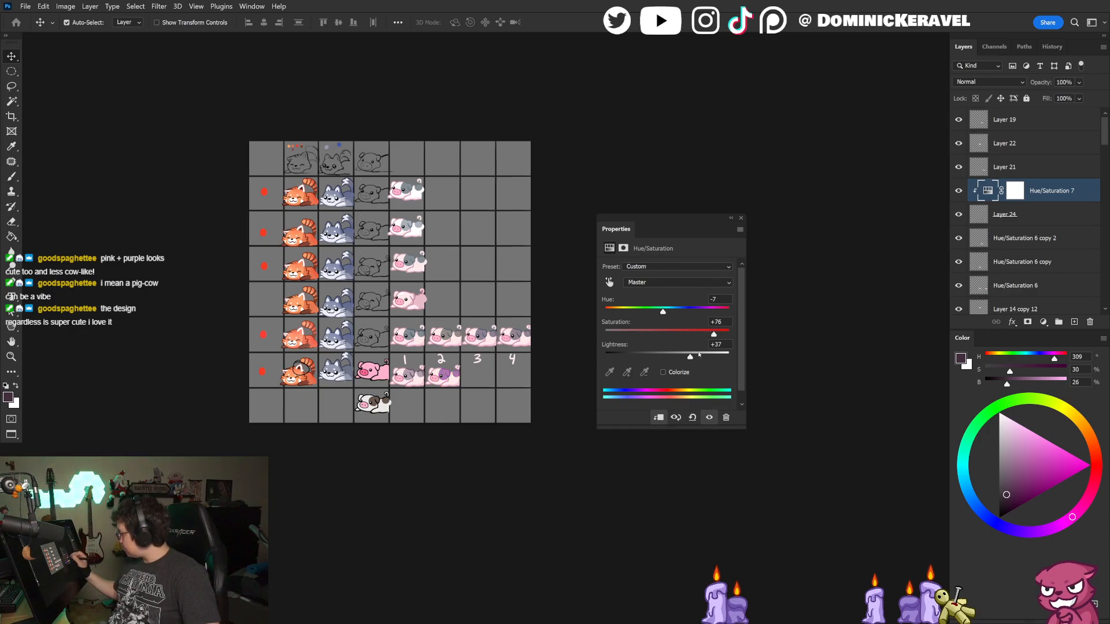
{"action": "left_click_drag", "start_coordinate": [692, 357], "coordinate": [697, 357]}
{"action": "key", "text": "ctrl+z"}
{"action": "left_click_drag", "start_coordinate": [713, 335], "coordinate": [697, 335]}
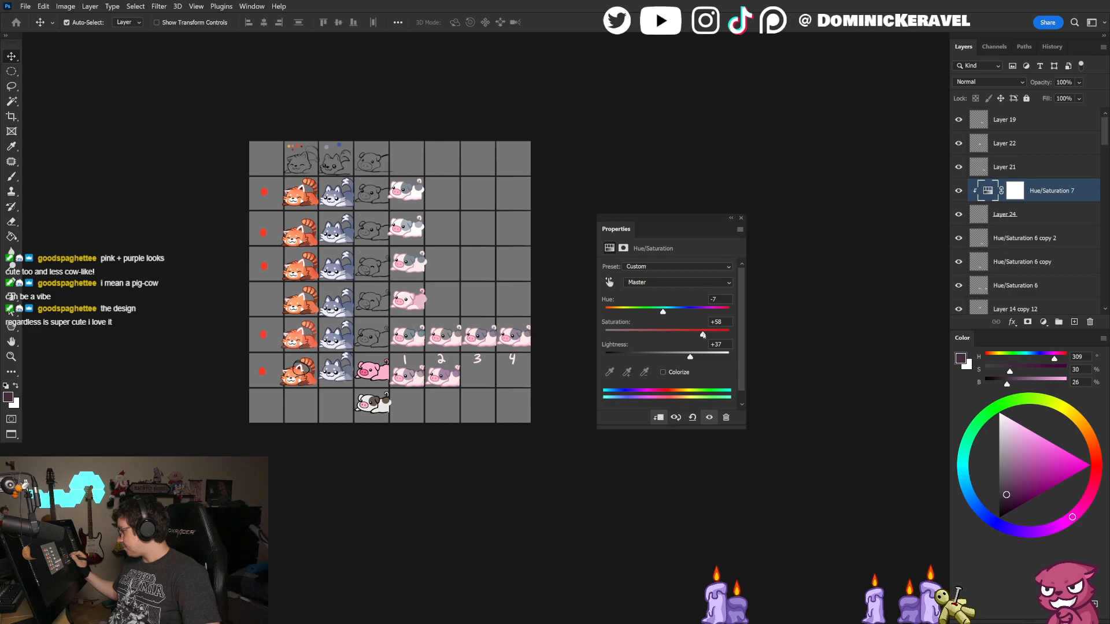
{"action": "left_click_drag", "start_coordinate": [702, 335], "coordinate": [693, 335]}
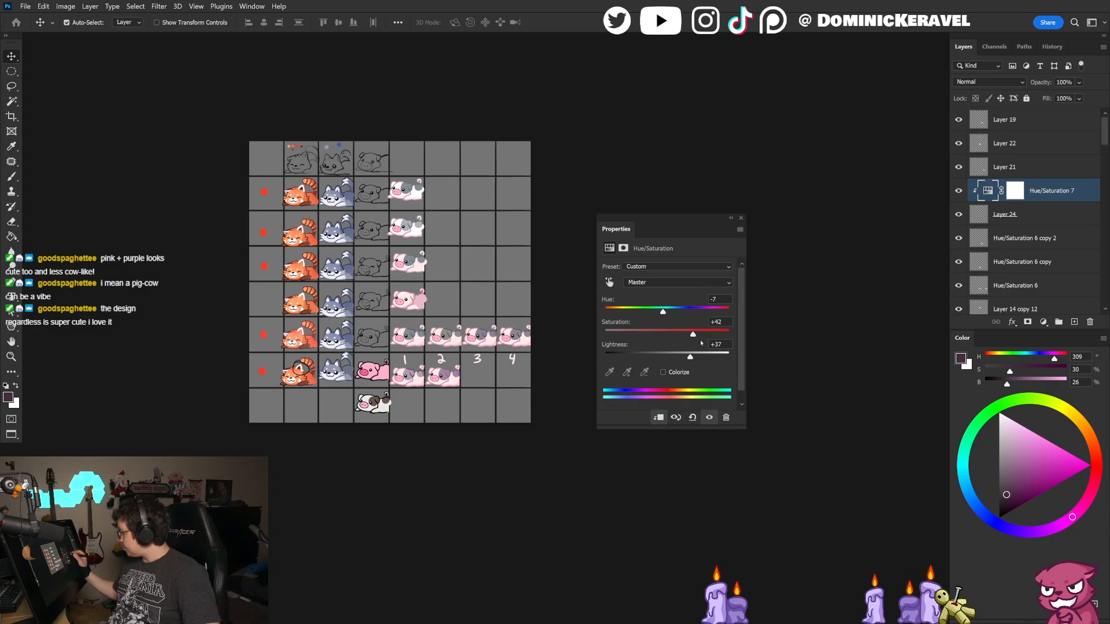
Step: Step back and forth through the recent adjustment changes to compare them, and set the spots' saturation to +47
{"action": "key", "text": "ctrl+z"}
{"action": "key", "text": "ctrl+z"}
{"action": "key", "text": "ctrl+z"}
{"action": "key", "text": "ctrl+z"}
{"action": "key", "text": "ctrl+z"}
{"action": "key", "text": "ctrl+shift+z"}
{"action": "key", "text": "ctrl+shift+z"}
{"action": "key", "text": "ctrl+shift+z"}
{"action": "left_click_drag", "start_coordinate": [713, 334], "coordinate": [696, 335]}
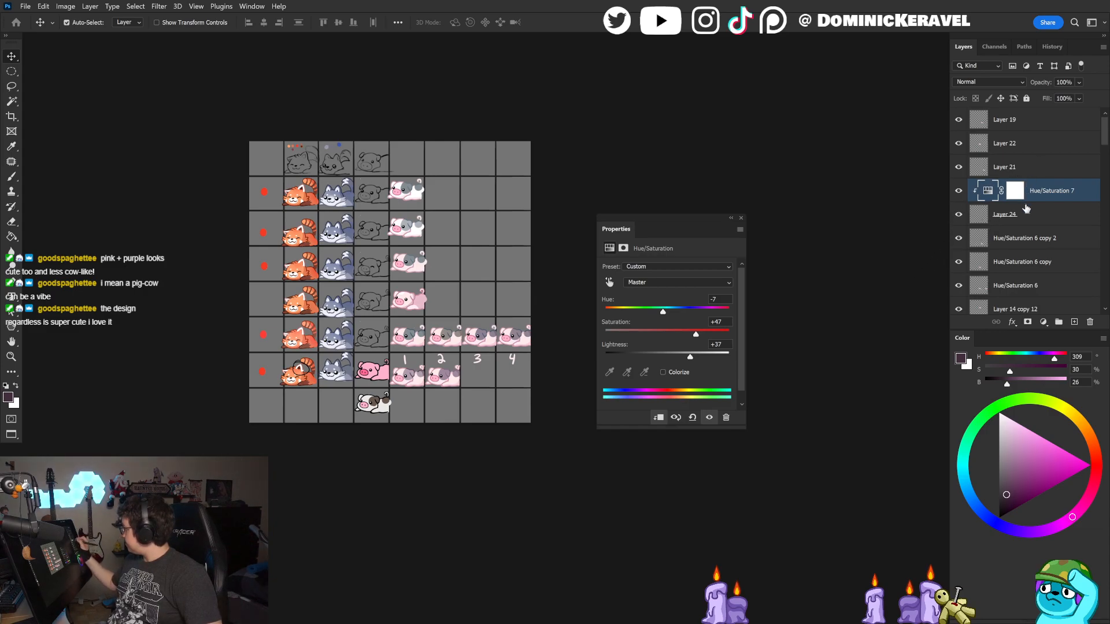
Step: Merge the Hue/Saturation adjustment, Layer 24 and Hue/Saturation 6 copy 2, check the merged layer's visibility, and close the Properties panel
{"action": "left_click", "coordinate": [1004, 237], "text": "shift"}
{"action": "key", "text": "ctrl+e"}
{"action": "left_click", "coordinate": [959, 192]}
{"action": "left_click", "coordinate": [959, 191]}
{"action": "left_click", "coordinate": [740, 217]}
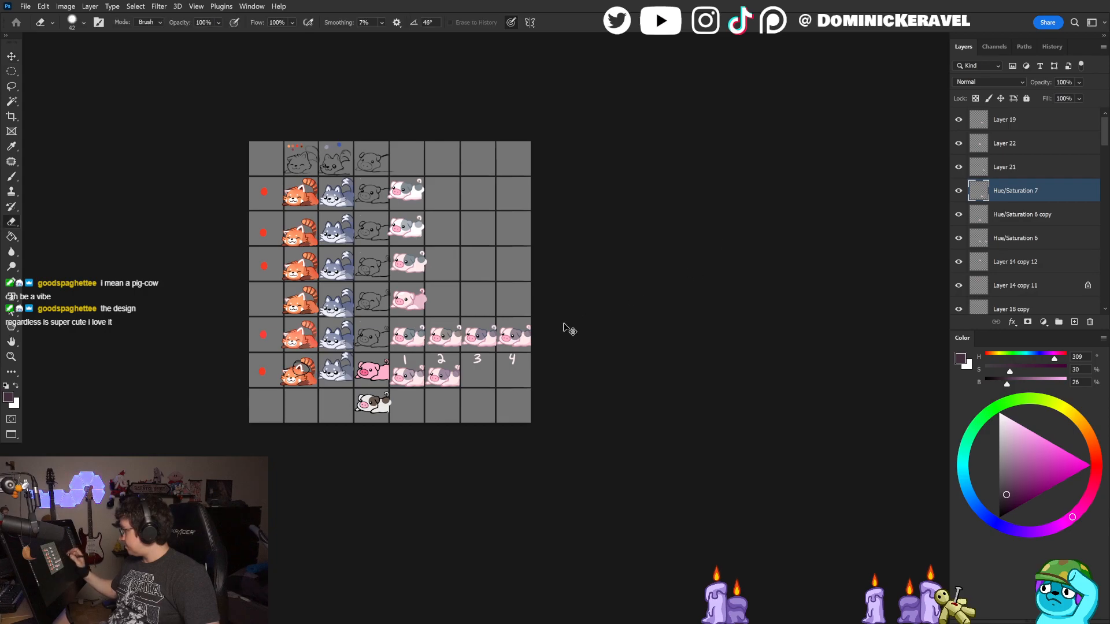
Step: Shift the two mauve-spotted pigs into the cells marked 2 and 3, and move the all-pink pig into cell 1
{"action": "left_click", "coordinate": [502, 383]}
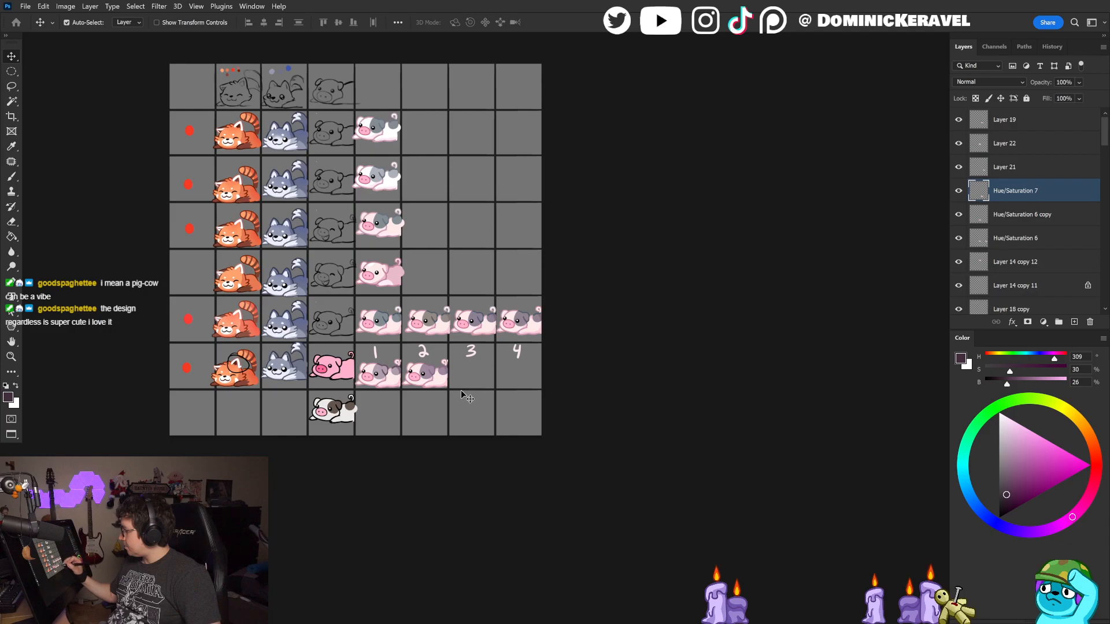
{"action": "left_click", "coordinate": [383, 386], "text": "shift"}
{"action": "left_click_drag", "start_coordinate": [383, 386], "coordinate": [431, 387]}
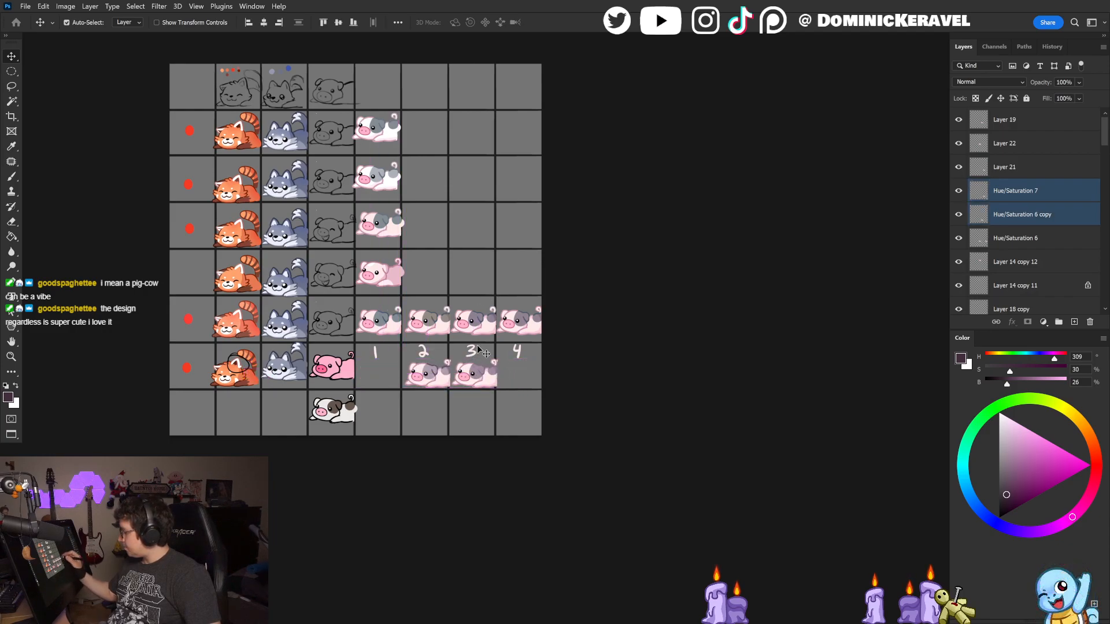
{"action": "left_click_drag", "start_coordinate": [379, 272], "coordinate": [386, 368]}
{"action": "key", "text": "e"}
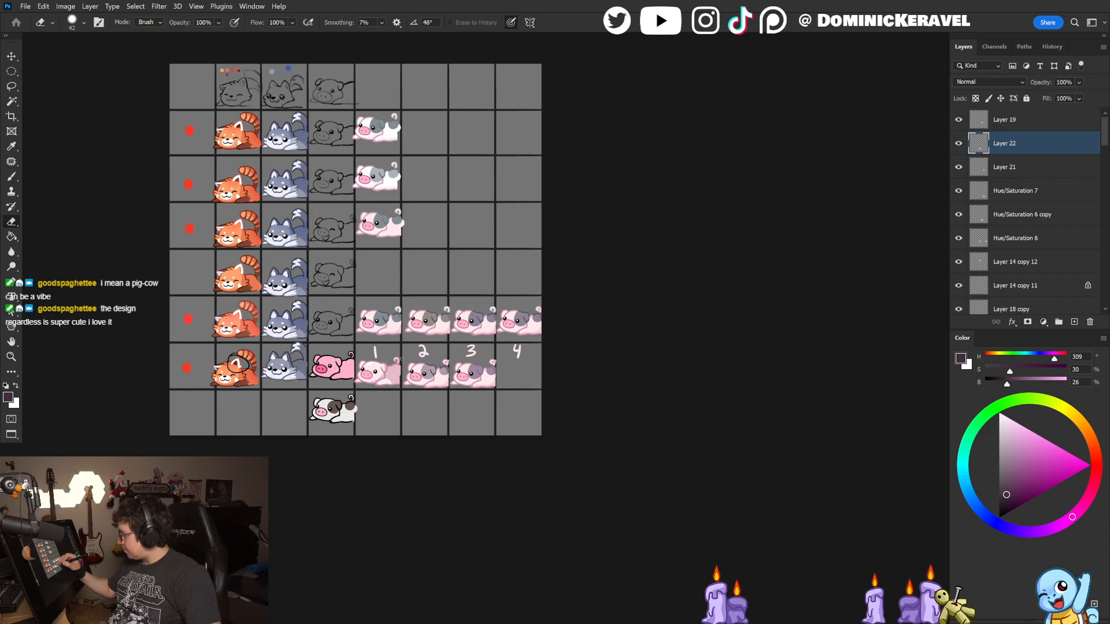
Step: Lasso the handwritten numbers 1 to 4 beneath the upper row of pig variants and delete them
{"action": "key", "text": "v"}
{"action": "left_click", "coordinate": [523, 356]}
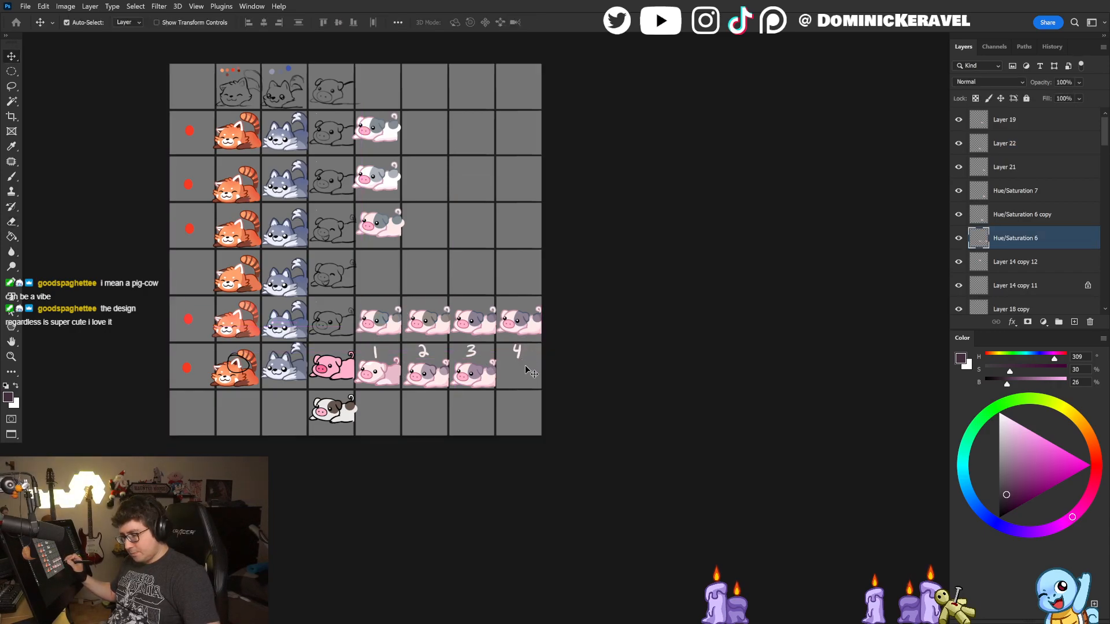
{"action": "key", "text": "l"}
{"action": "mouse_move", "coordinate": [524, 365]}
{"action": "left_mouse_down"}
{"action": "mouse_move", "coordinate": [497, 346]}
{"action": "mouse_move", "coordinate": [354, 347]}
{"action": "mouse_move", "coordinate": [355, 361]}
{"action": "left_mouse_up"}
{"action": "key", "text": "Delete"}
Step: Sample the pale pink and hand-write 1 to 4 above the upper row of pig variants and 5 to 7 above the lower row
{"action": "key", "text": "b"}
{"action": "left_click", "coordinate": [538, 321], "text": "alt"}
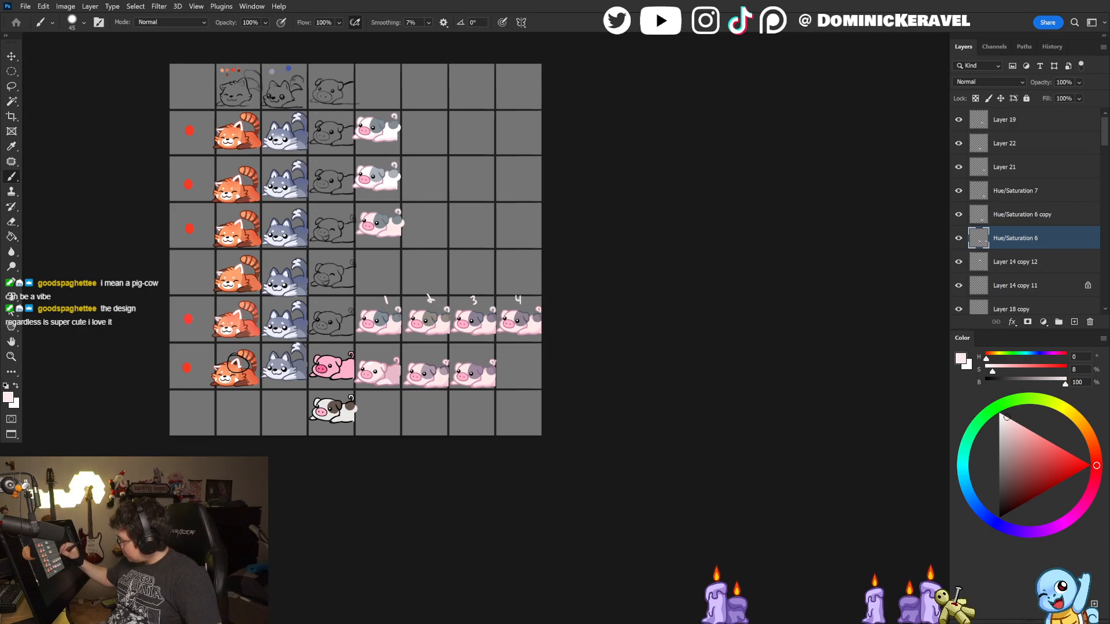
{"action": "left_click_drag", "start_coordinate": [382, 347], "coordinate": [377, 355]}
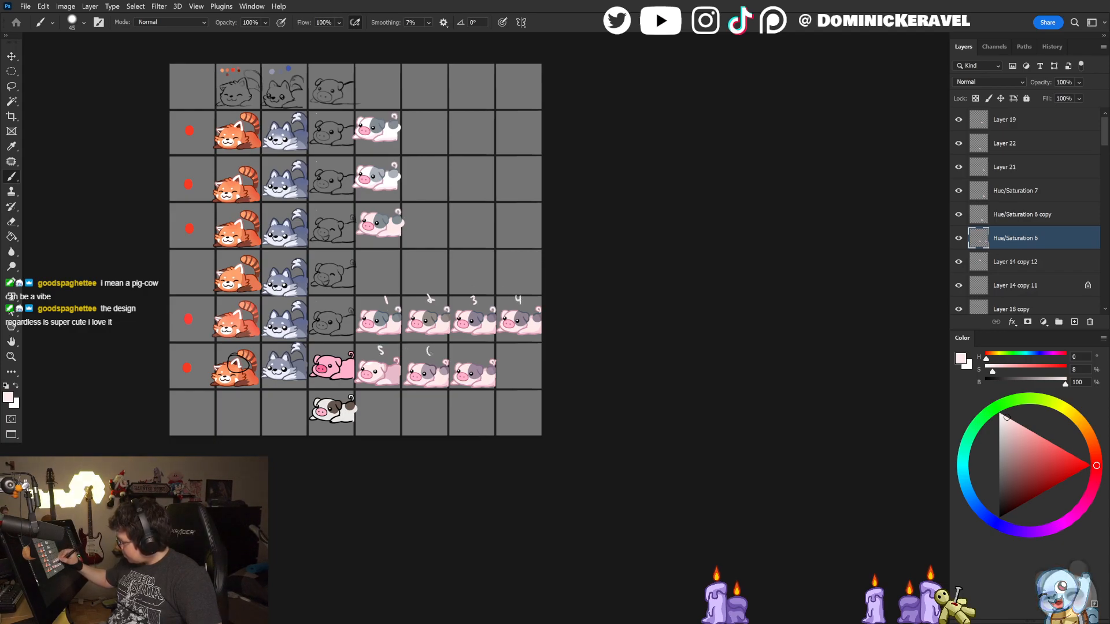
{"action": "left_click_drag", "start_coordinate": [471, 349], "coordinate": [472, 356]}
Step: Capture a screenshot of the grid area containing the seven numbered pig variants
{"action": "mouse_move", "coordinate": [531, 379]}
{"action": "left_mouse_down", "text": "ctrl"}
{"action": "mouse_move", "coordinate": [597, 361]}
{"action": "mouse_move", "coordinate": [564, 367]}
{"action": "left_mouse_up", "text": "ctrl"}
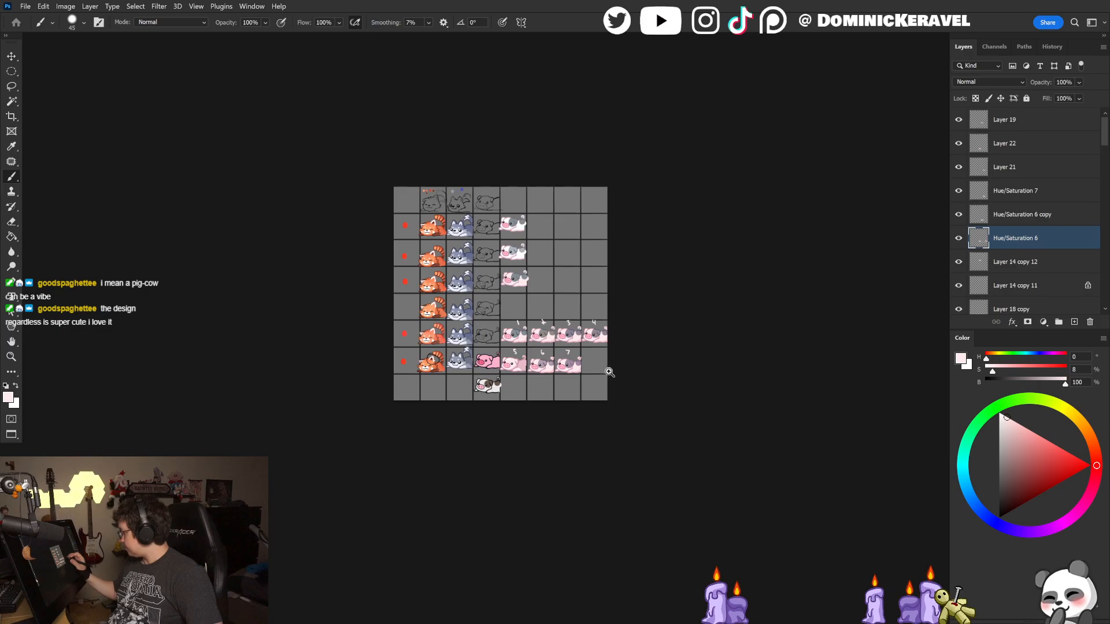
{"action": "left_click_drag", "start_coordinate": [606, 353], "coordinate": [622, 367]}
{"action": "key", "text": "v"}
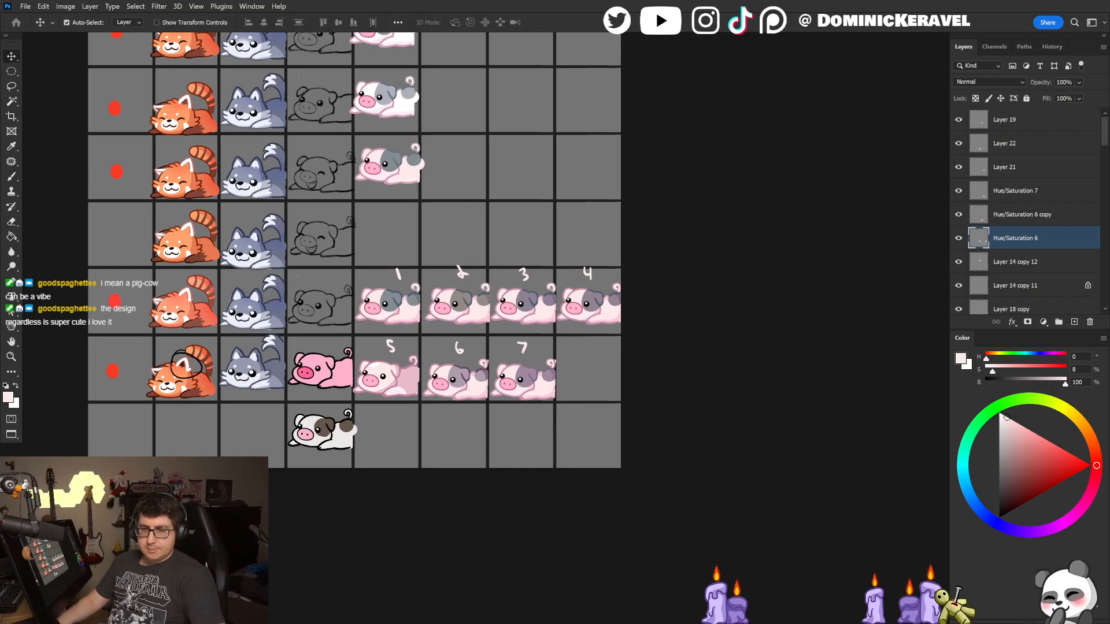
{"action": "key", "text": "Print"}
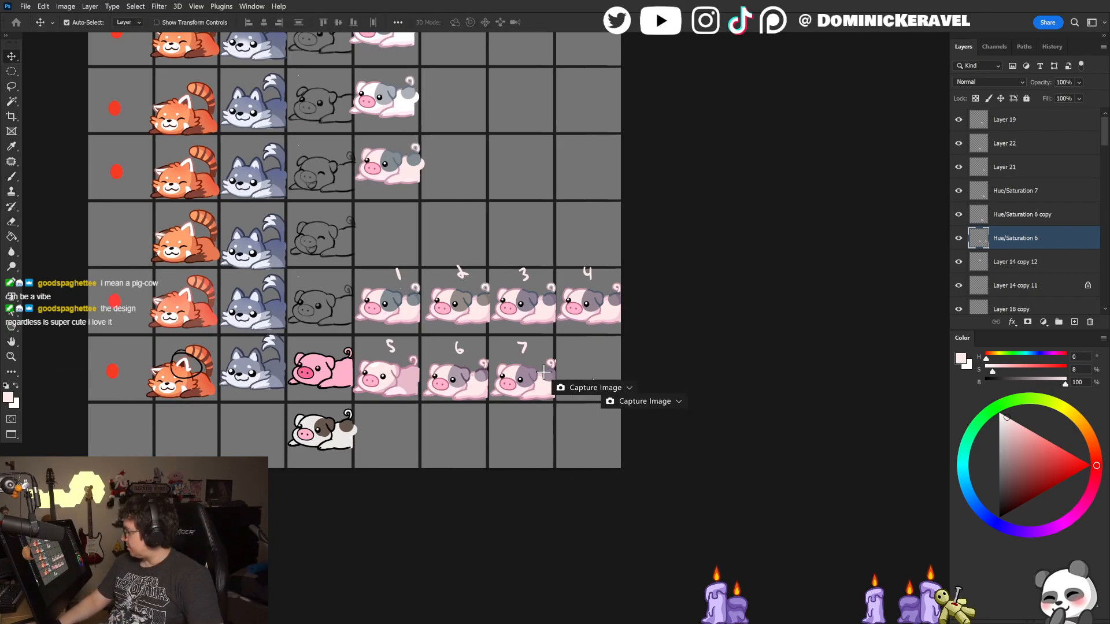
{"action": "left_click_drag", "start_coordinate": [639, 254], "coordinate": [353, 402]}
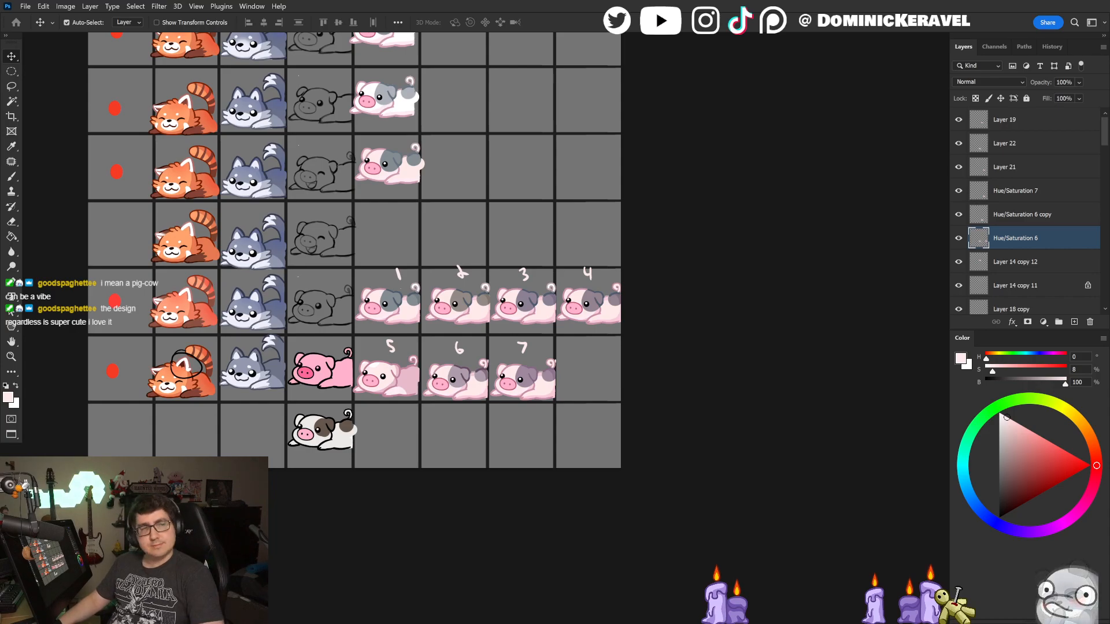
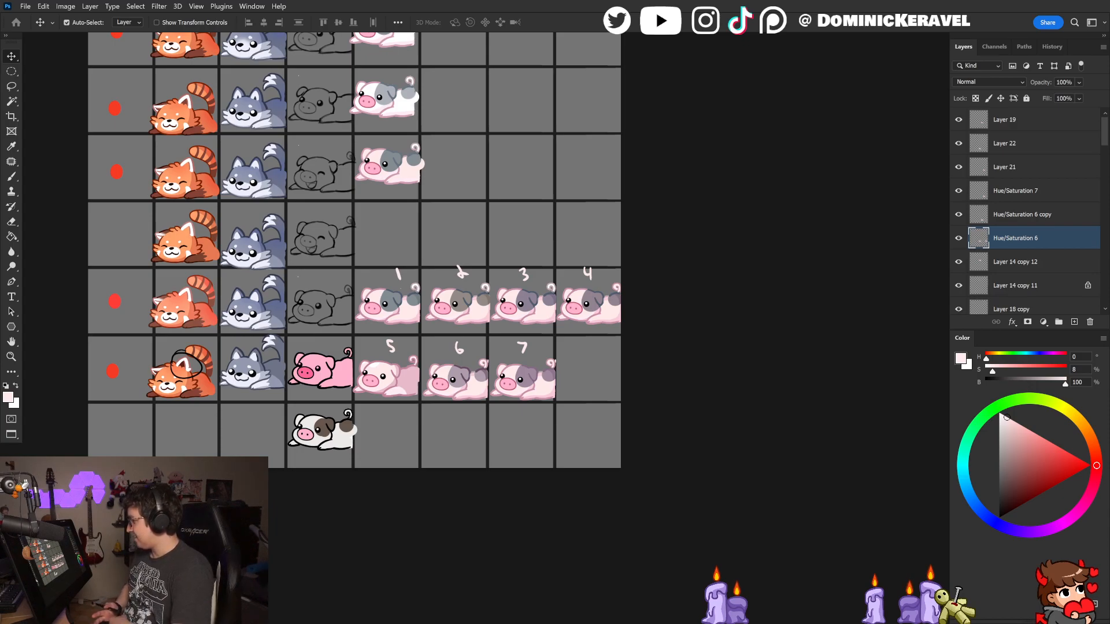
Step: Look over the full emote grid with the seven numbered pig variants
{"action": "left_click", "coordinate": [577, 552]}
{"action": "key", "text": "e"}
{"action": "key", "text": "v"}
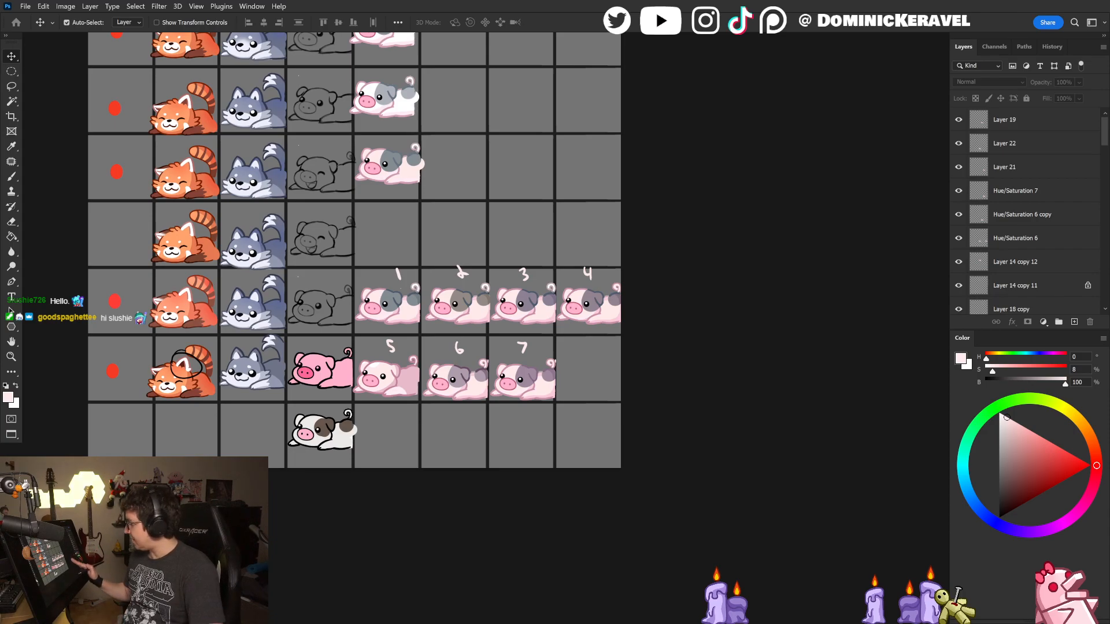
{"action": "left_click_drag", "start_coordinate": [480, 213], "coordinate": [502, 352]}
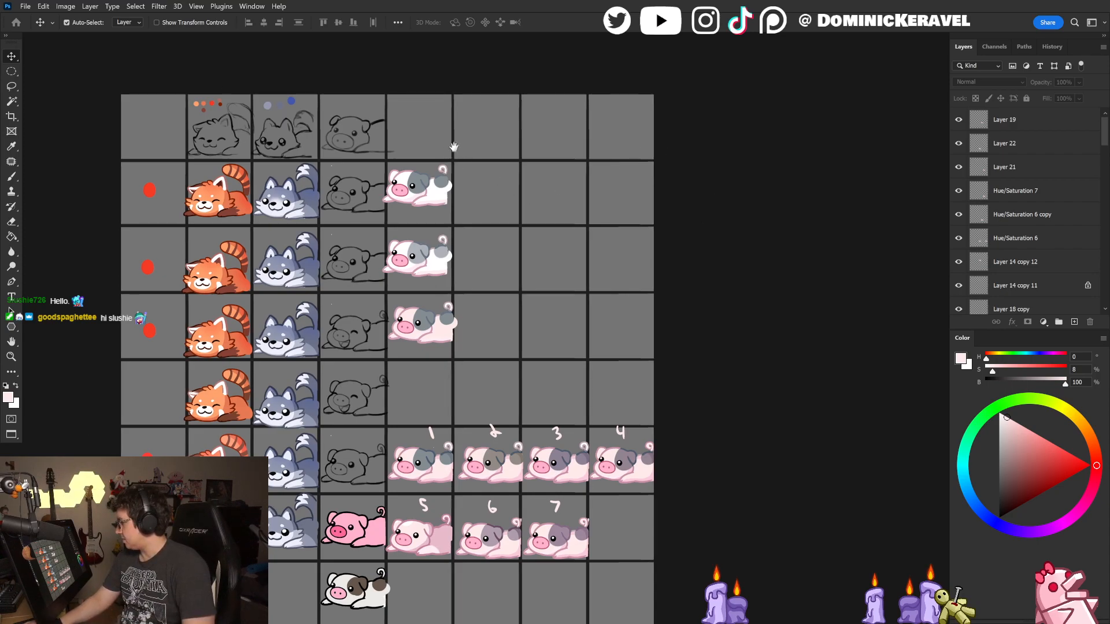
{"action": "left_click_drag", "start_coordinate": [449, 146], "coordinate": [493, 151]}
{"action": "left_click_drag", "start_coordinate": [624, 460], "coordinate": [608, 372]}
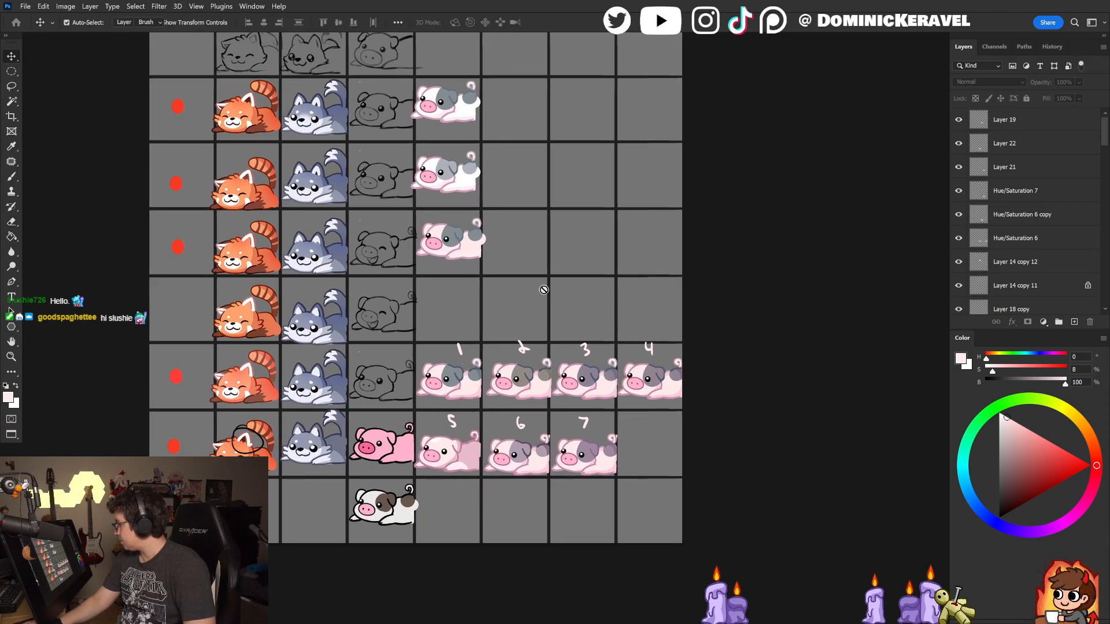
{"action": "key", "text": "e"}
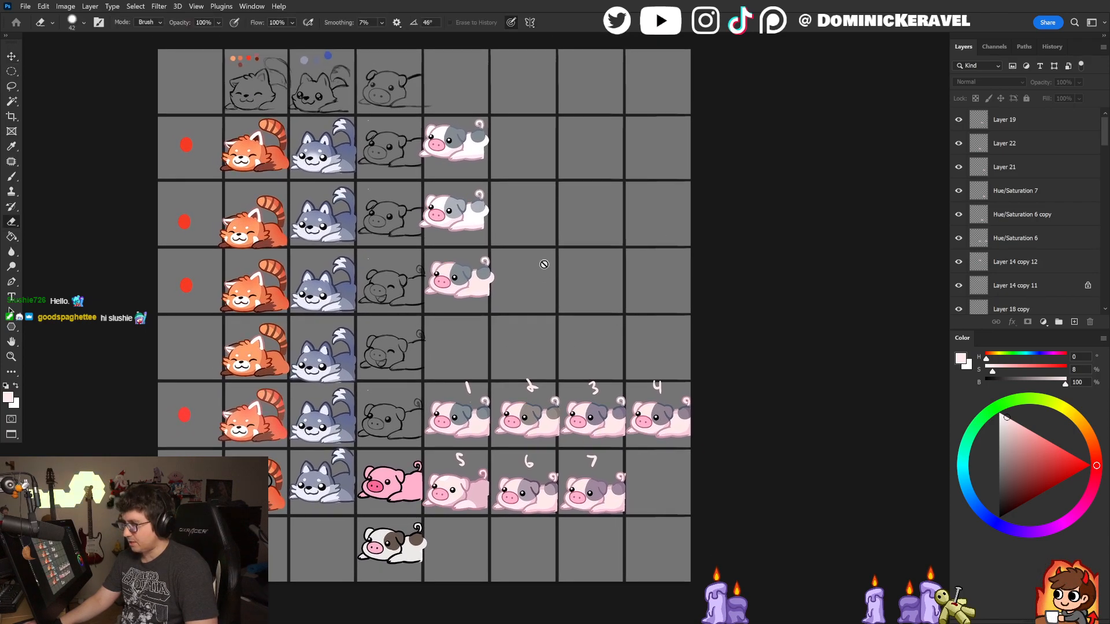
{"action": "key", "text": "v"}
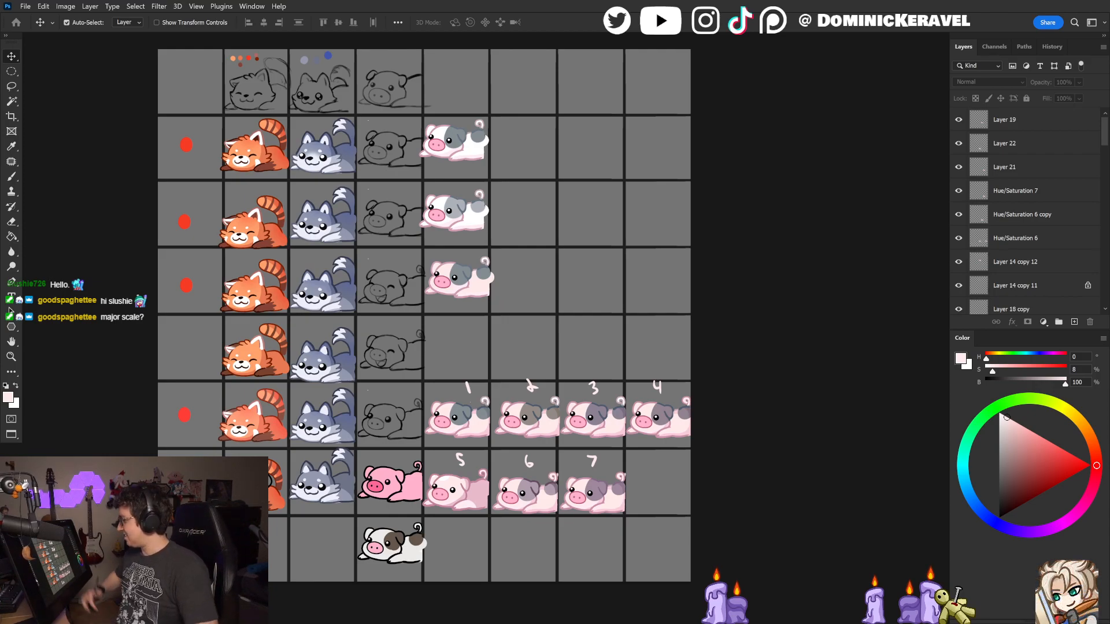
Step: Set the foreground colour to pure black and brush a circle around the lowest of the three unnumbered spotted pigs on its layer
{"action": "key", "text": "b"}
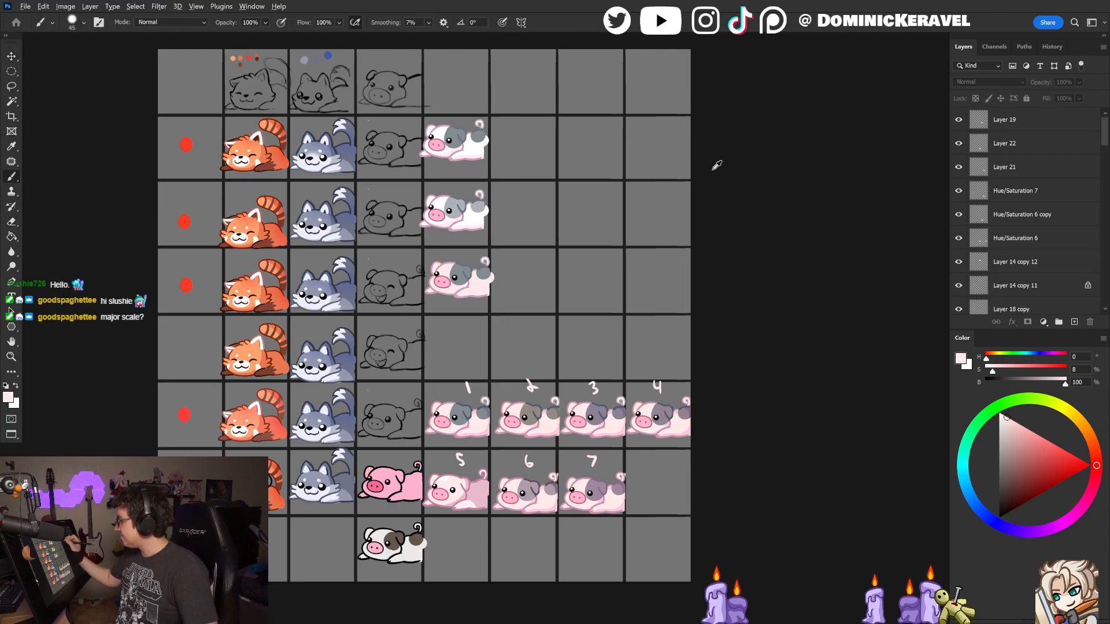
{"action": "left_click", "coordinate": [713, 170], "text": "alt"}
{"action": "key", "text": "e"}
{"action": "key", "text": "v"}
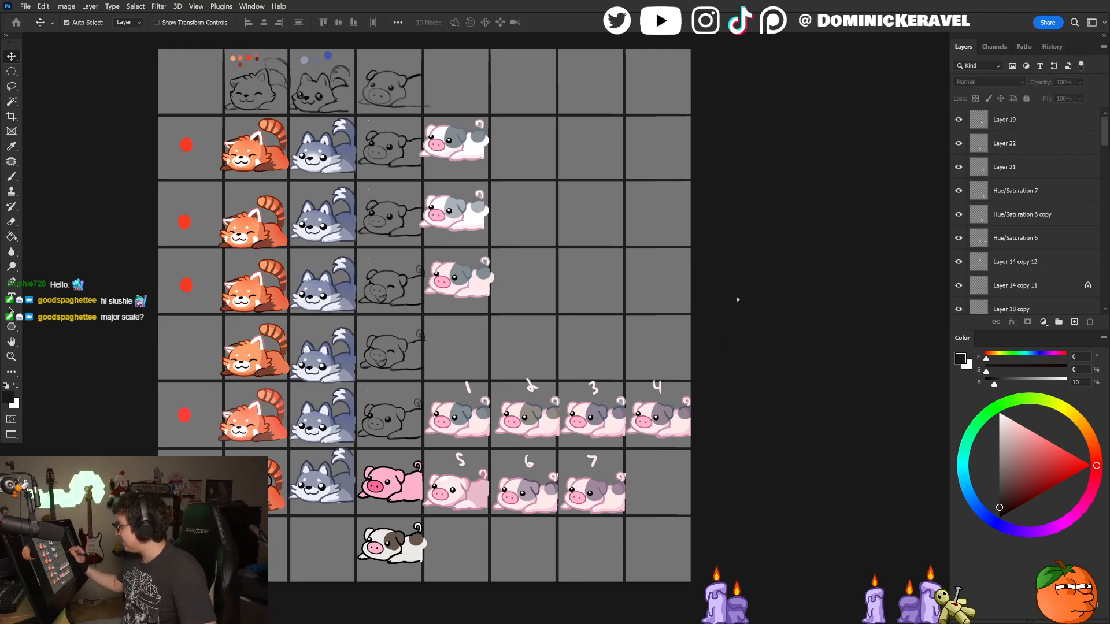
{"action": "left_click", "coordinate": [1000, 518]}
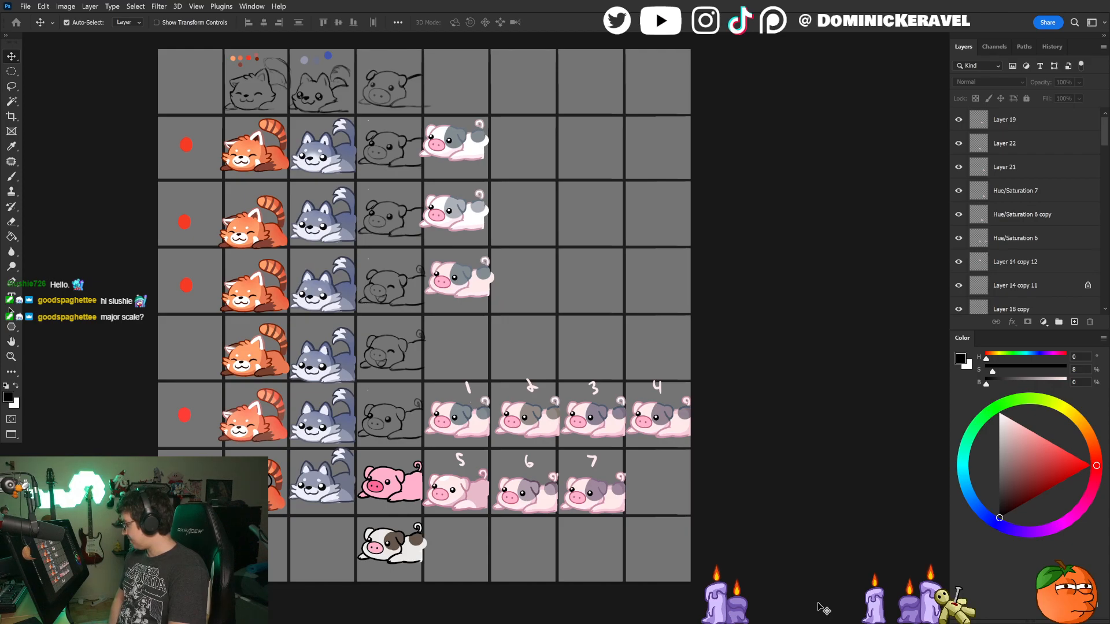
{"action": "mouse_move", "coordinate": [472, 266]}
{"action": "left_mouse_down"}
{"action": "mouse_move", "coordinate": [454, 237]}
{"action": "mouse_move", "coordinate": [491, 252]}
{"action": "left_mouse_up"}
{"action": "key", "text": "b"}
{"action": "left_click", "coordinate": [460, 258], "text": "ctrl"}
{"action": "left_click_drag", "start_coordinate": [455, 192], "coordinate": [456, 205]}
{"action": "left_click_drag", "start_coordinate": [621, 353], "coordinate": [591, 370]}
{"action": "key", "text": "ctrl+z"}
{"action": "key", "text": "ctrl+shift+z"}
{"action": "left_click_drag", "start_coordinate": [598, 417], "coordinate": [489, 362]}
{"action": "left_click_drag", "start_coordinate": [474, 459], "coordinate": [465, 504]}
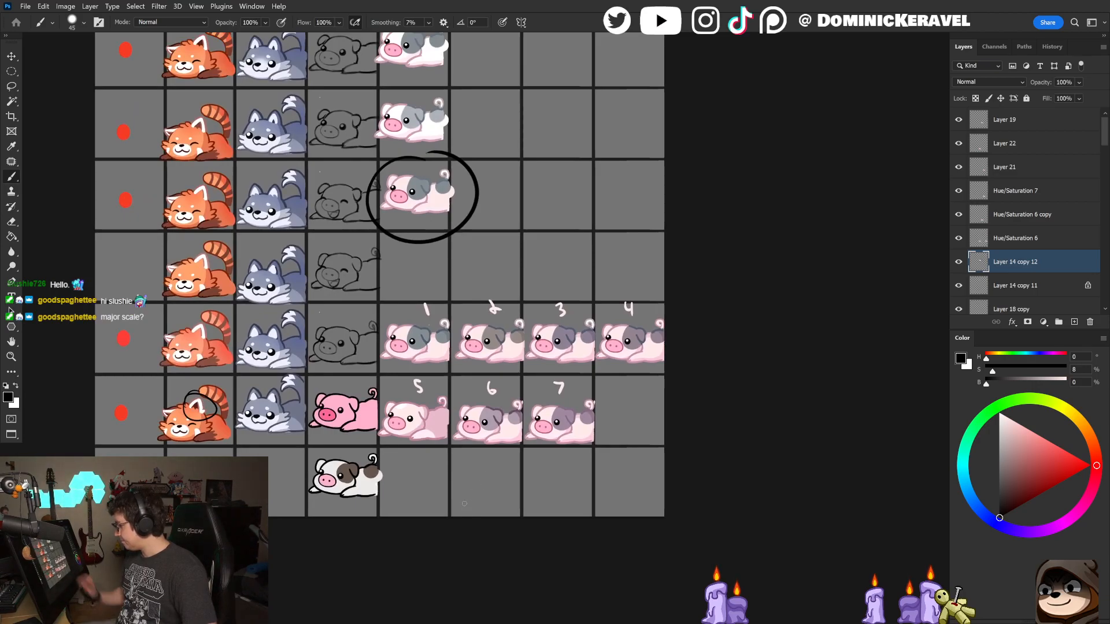
Step: Undo the black circle around the spotted pig and the extra brush stroke made after it
{"action": "left_click_drag", "start_coordinate": [576, 463], "coordinate": [589, 464]}
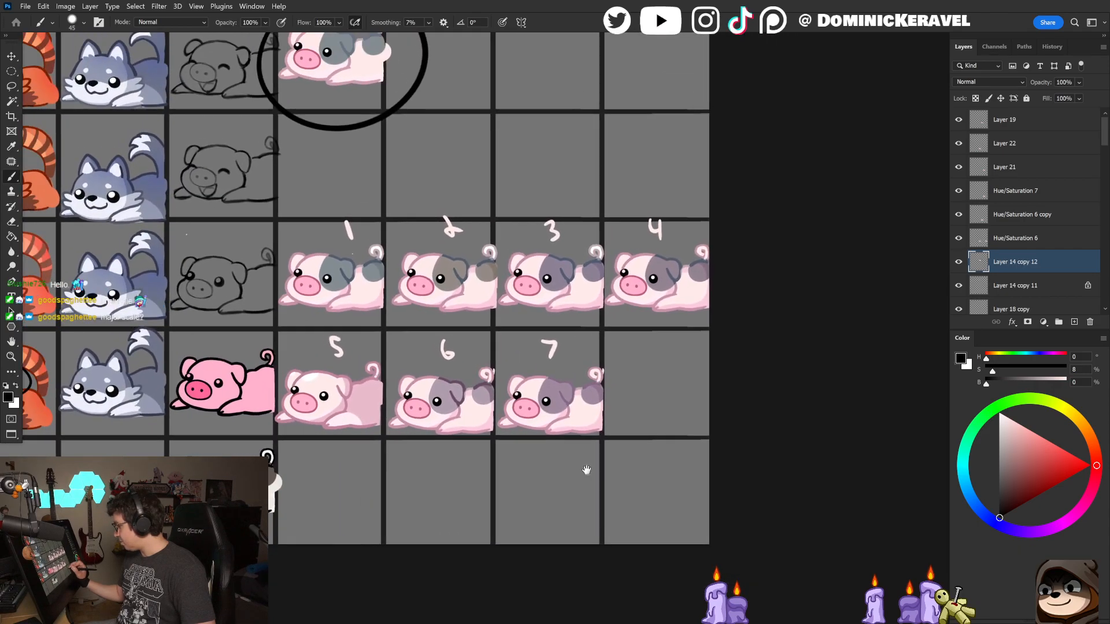
{"action": "key", "text": "v"}
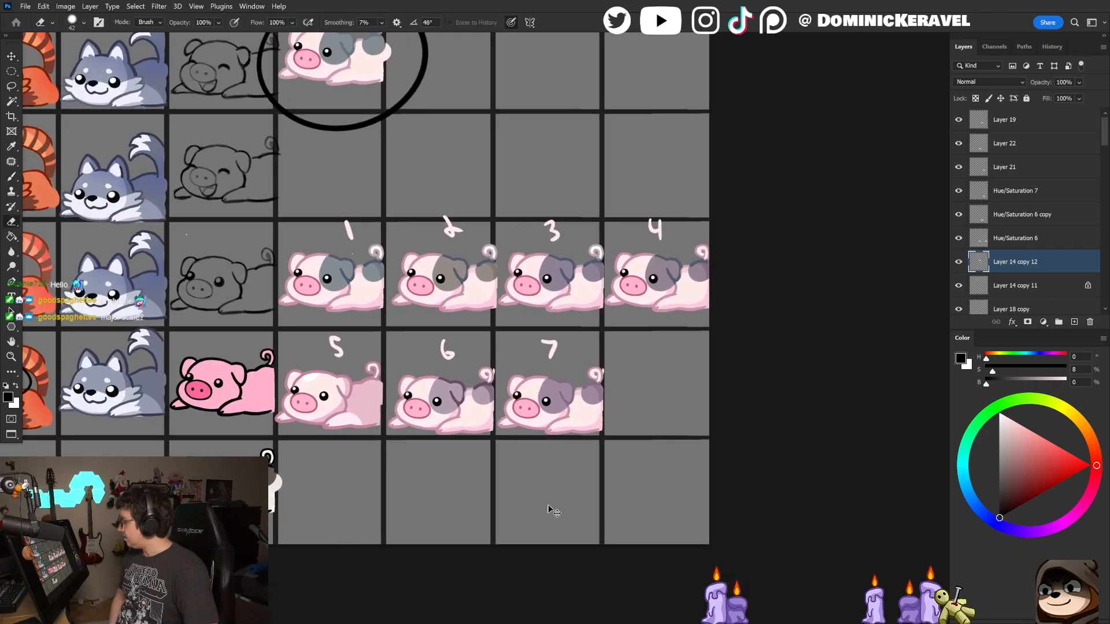
{"action": "key", "text": "ctrl+z"}
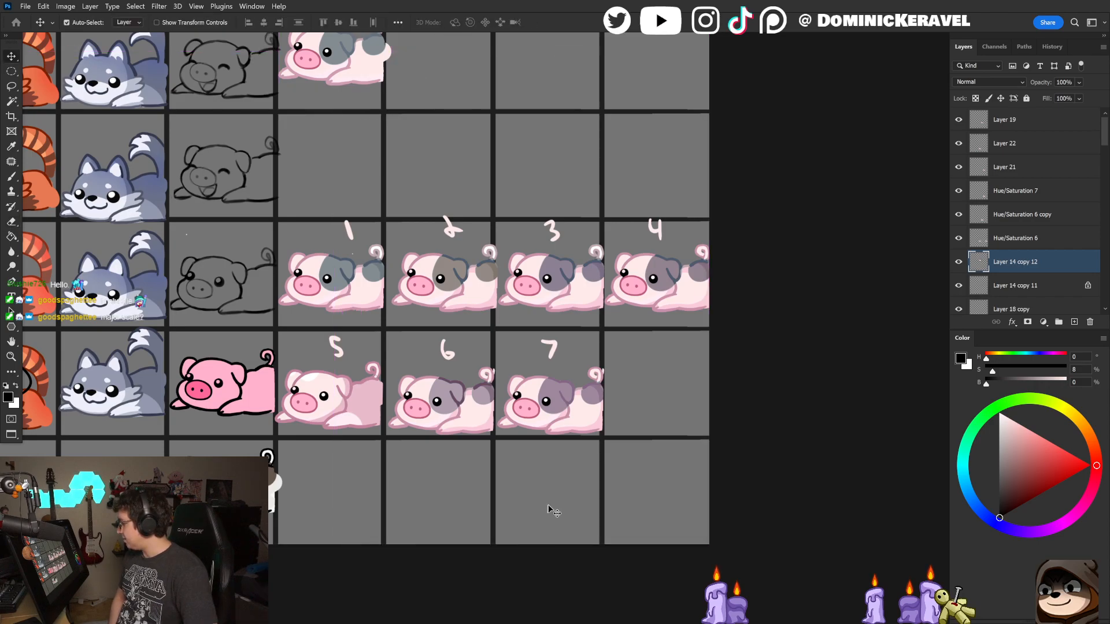
{"action": "mouse_move", "coordinate": [506, 114]}
{"action": "left_mouse_down"}
{"action": "mouse_move", "coordinate": [505, 255]}
{"action": "mouse_move", "coordinate": [573, 329]}
{"action": "left_mouse_up"}
{"action": "key", "text": "b"}
{"action": "mouse_move", "coordinate": [401, 216]}
{"action": "left_mouse_down"}
{"action": "mouse_move", "coordinate": [508, 248]}
{"action": "mouse_move", "coordinate": [441, 200]}
{"action": "left_mouse_up"}
{"action": "key", "text": "ctrl+z"}
{"action": "left_click_drag", "start_coordinate": [577, 397], "coordinate": [535, 327]}
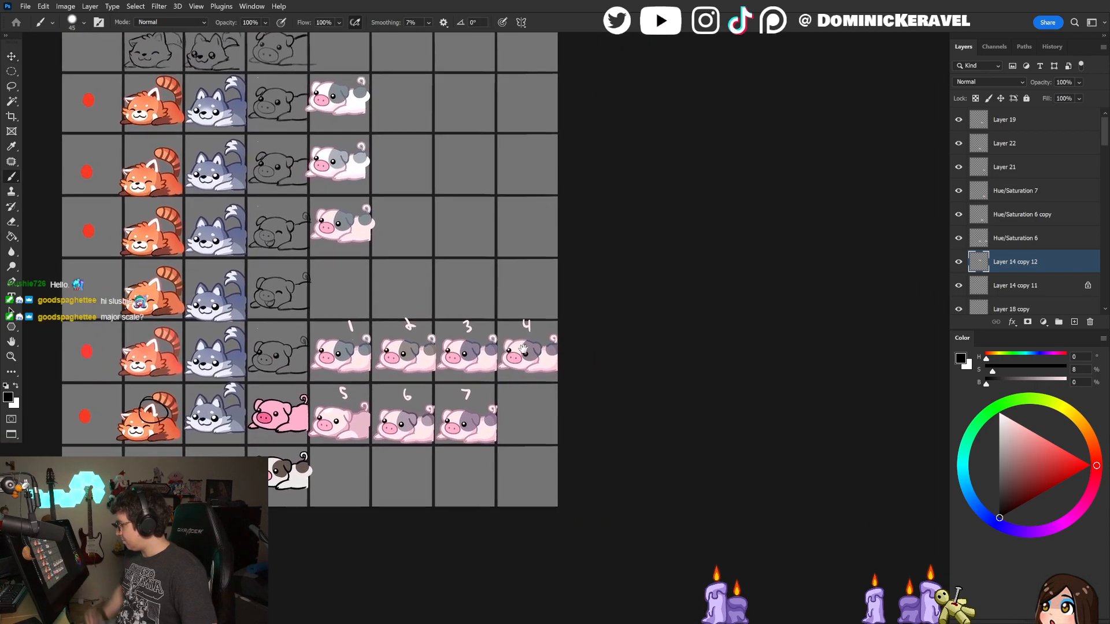
Step: Compare the numbered pig variants 1 to 7 with the other emotes in the grid
{"action": "key", "text": "v"}
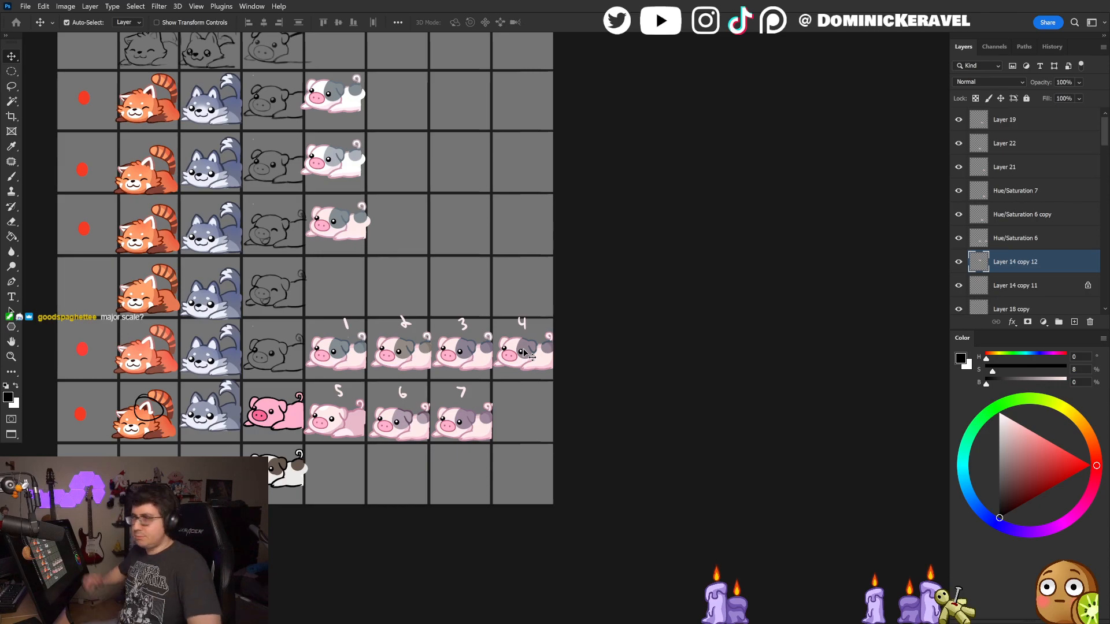
{"action": "left_click", "coordinate": [582, 90]}
{"action": "left_click_drag", "start_coordinate": [512, 187], "coordinate": [528, 333]}
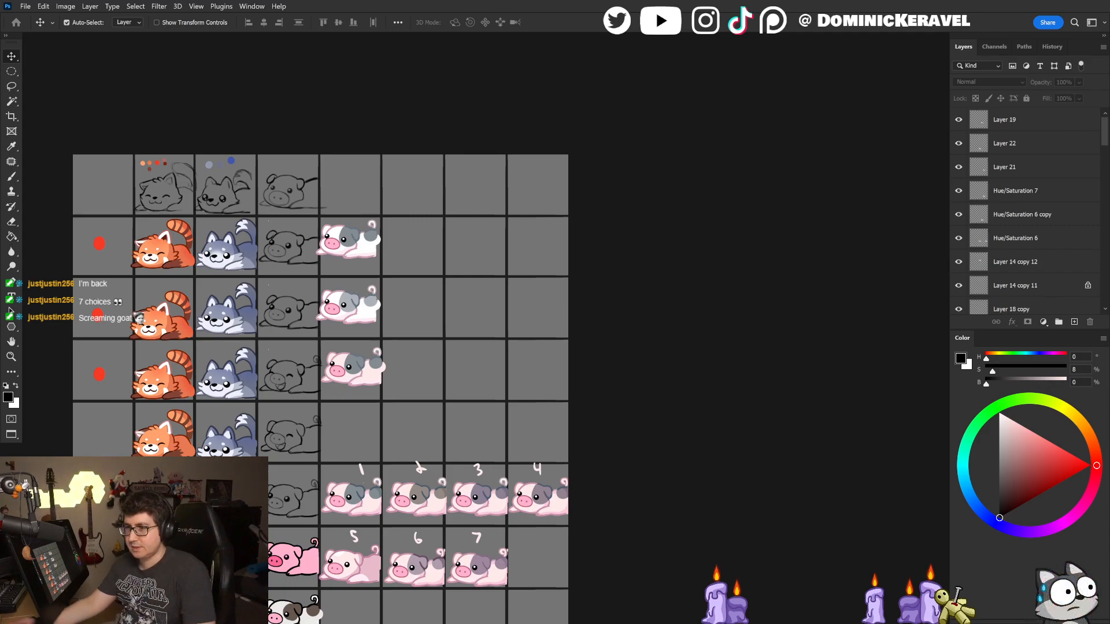
{"action": "left_click_drag", "start_coordinate": [451, 444], "coordinate": [431, 146]}
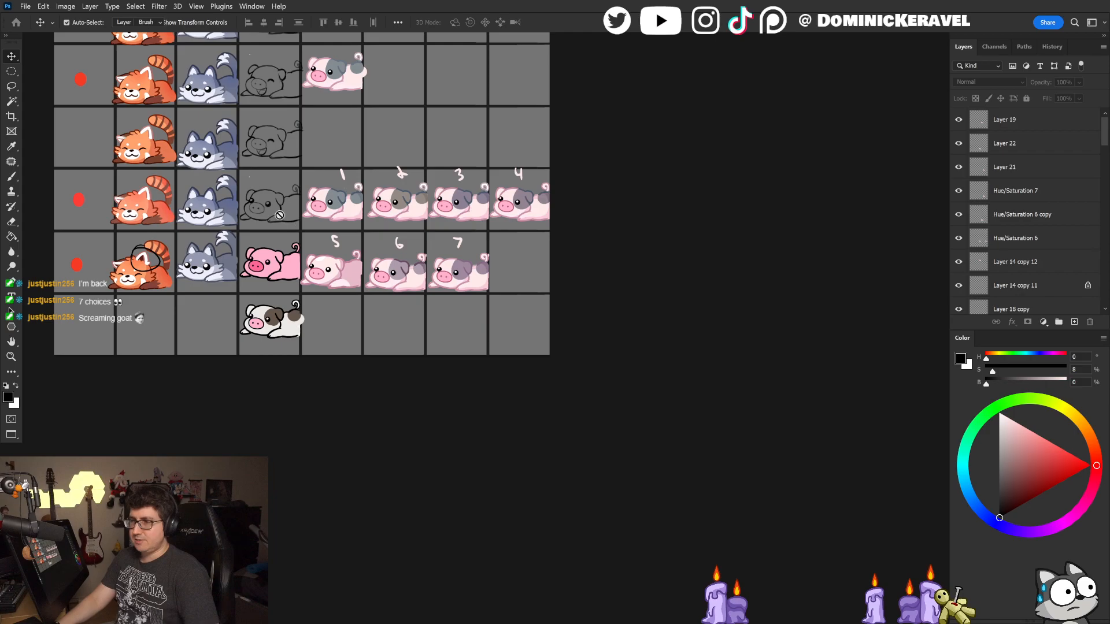
{"action": "key", "text": "e"}
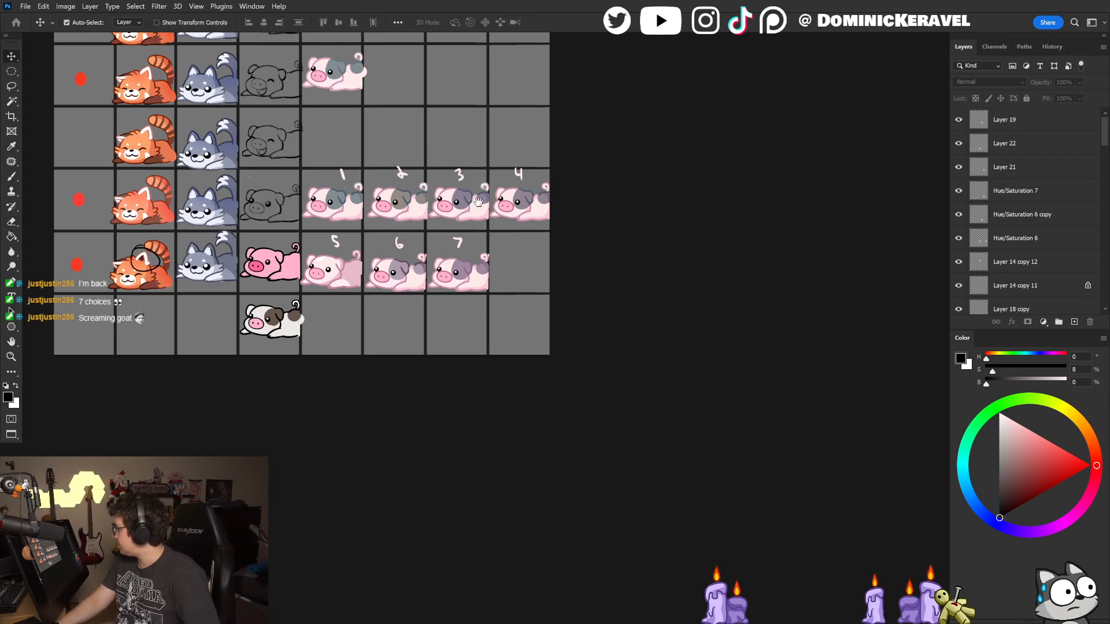
{"action": "left_click_drag", "start_coordinate": [459, 206], "coordinate": [475, 207]}
{"action": "left_click_drag", "start_coordinate": [446, 99], "coordinate": [484, 151]}
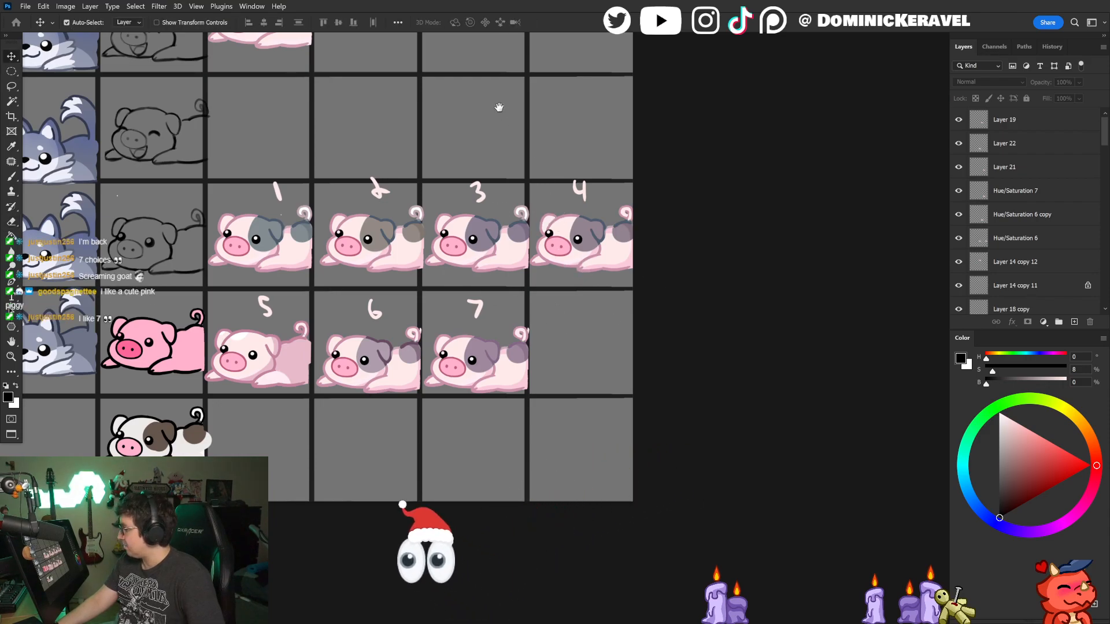
{"action": "left_click_drag", "start_coordinate": [498, 107], "coordinate": [480, 114]}
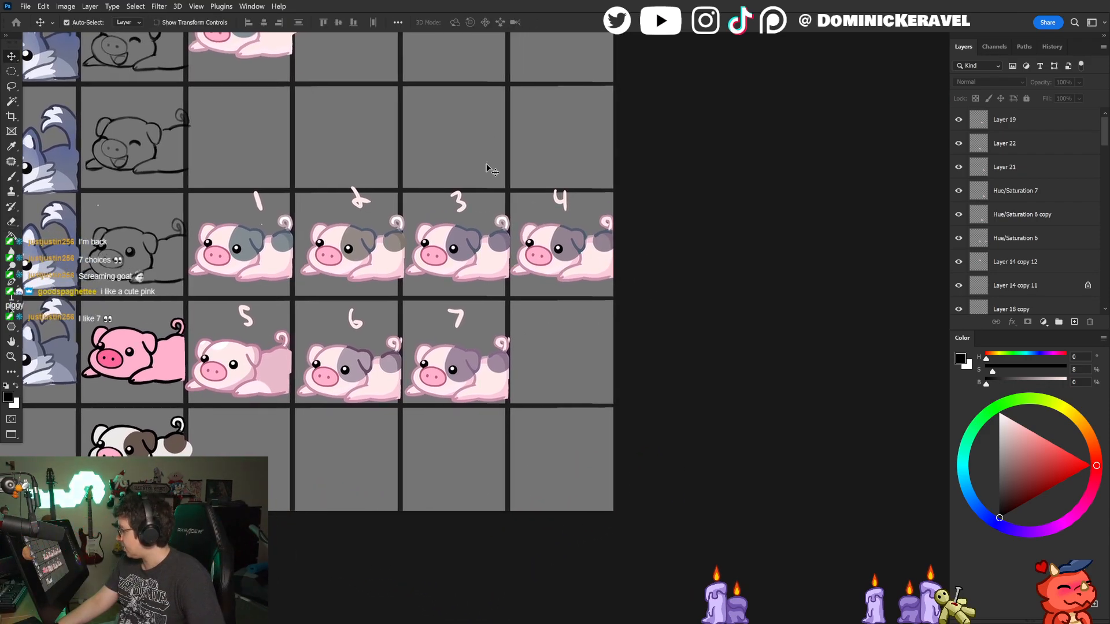
Step: Select the layer of pig variant 7 and examine it up close beside the other variants
{"action": "key", "text": "e"}
{"action": "left_click_drag", "start_coordinate": [517, 381], "coordinate": [456, 375]}
{"action": "left_click", "coordinate": [428, 381], "text": "ctrl"}
{"action": "left_click_drag", "start_coordinate": [530, 383], "coordinate": [502, 370]}
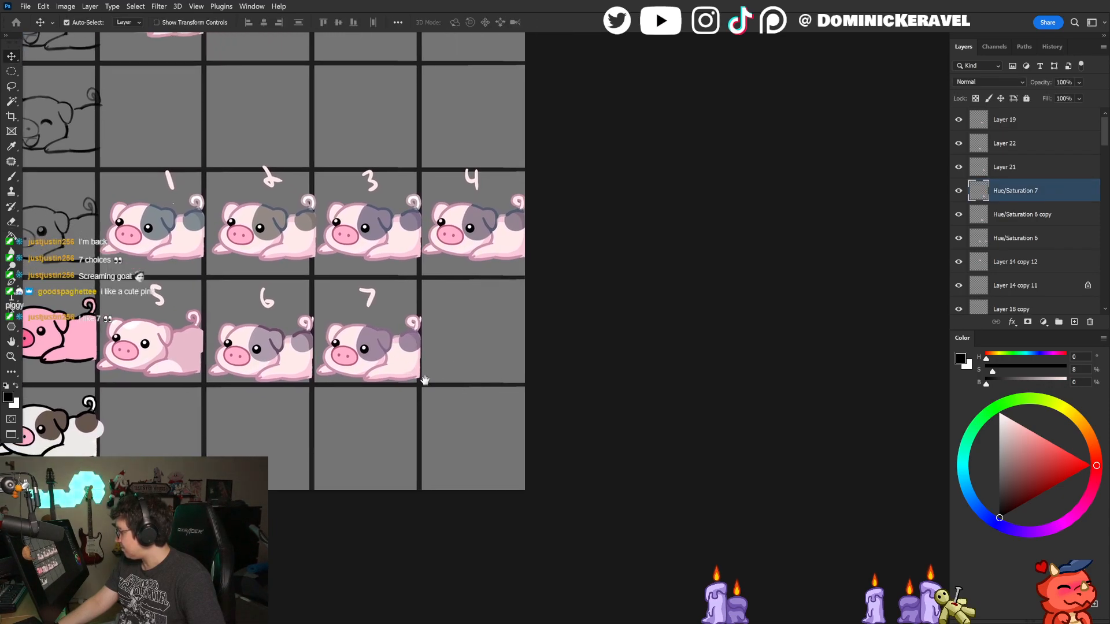
{"action": "left_click_drag", "start_coordinate": [430, 370], "coordinate": [451, 370]}
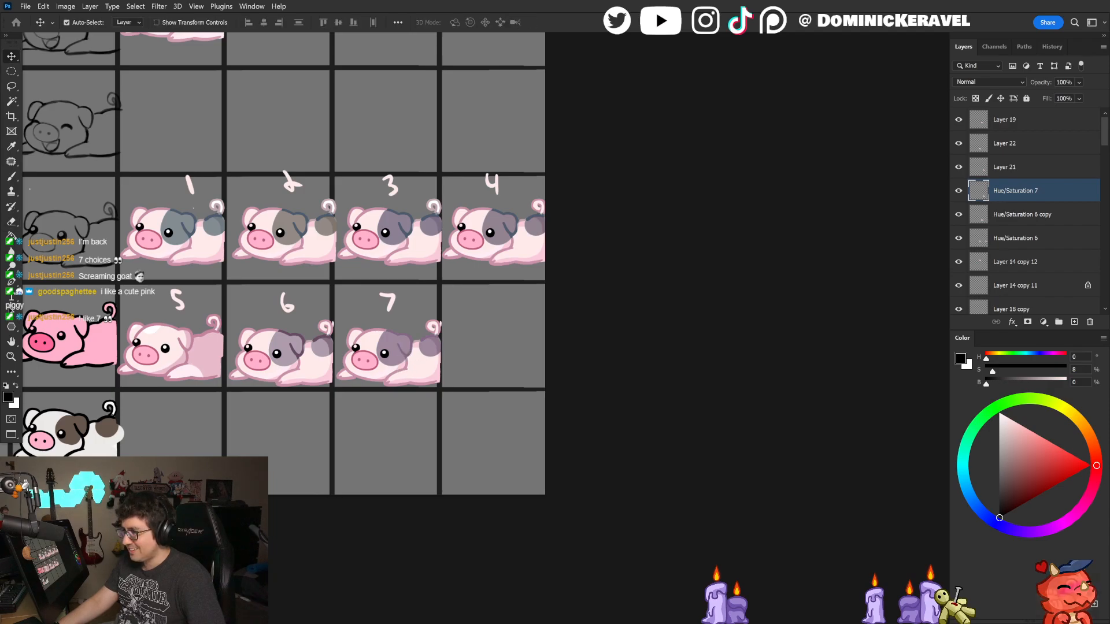
{"action": "key", "text": "e"}
{"action": "scroll", "coordinate": [471, 393], "scroll_direction": "down", "scroll_amount": 2}
Step: Try moving the all-pink pig from cell 5 into the empty cell below variant 7, and undo the move
{"action": "key", "text": "v"}
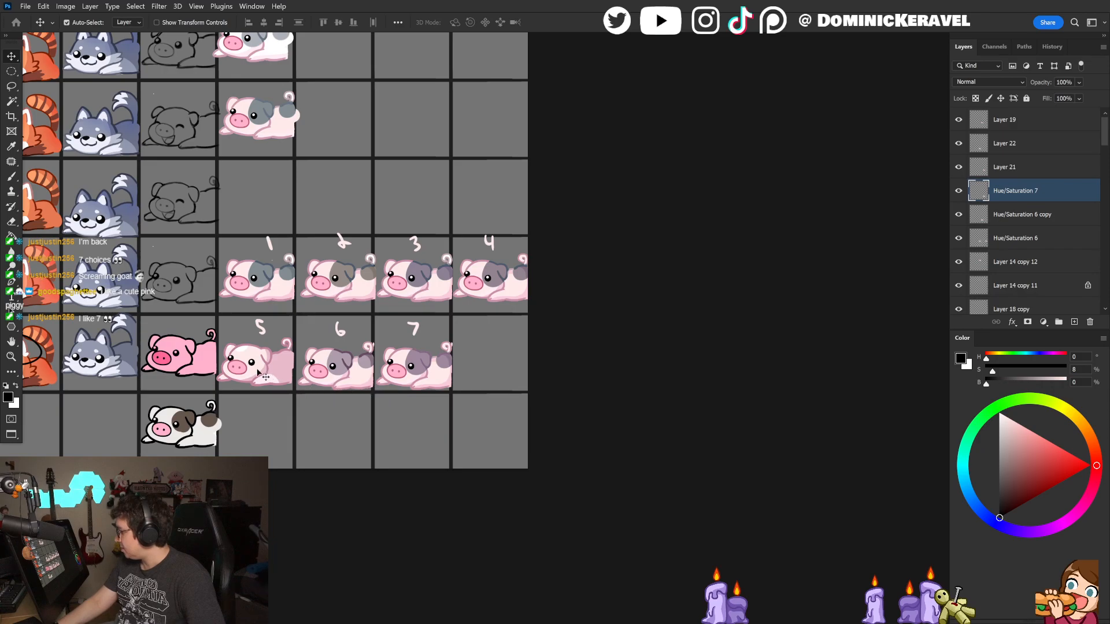
{"action": "left_click_drag", "start_coordinate": [258, 373], "coordinate": [417, 434]}
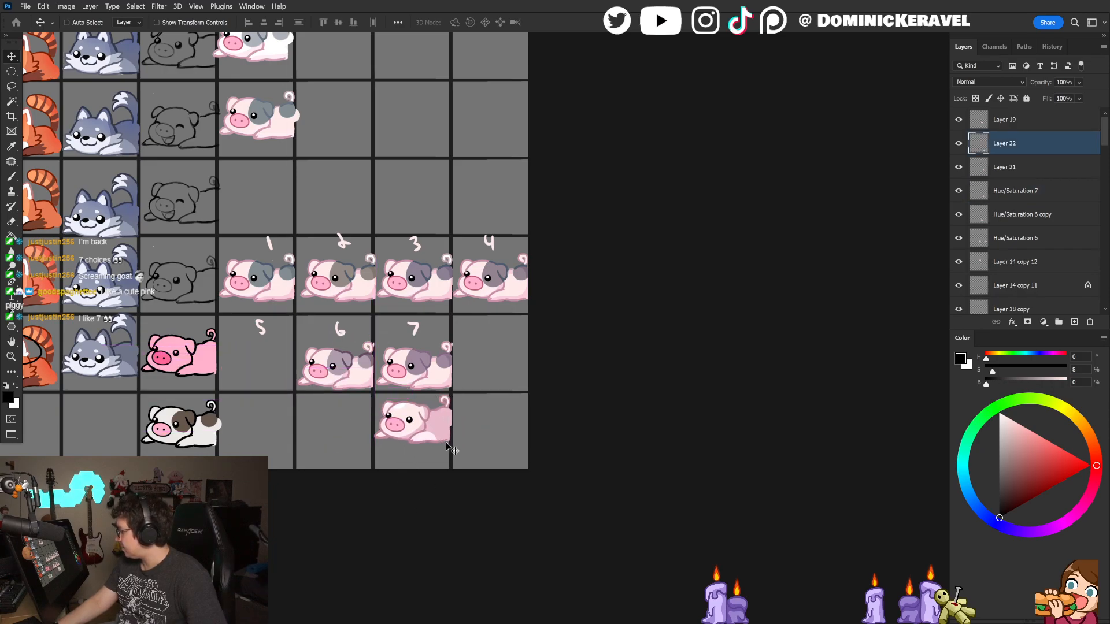
{"action": "key", "text": "ctrl+z"}
{"action": "left_click_drag", "start_coordinate": [527, 390], "coordinate": [498, 380]}
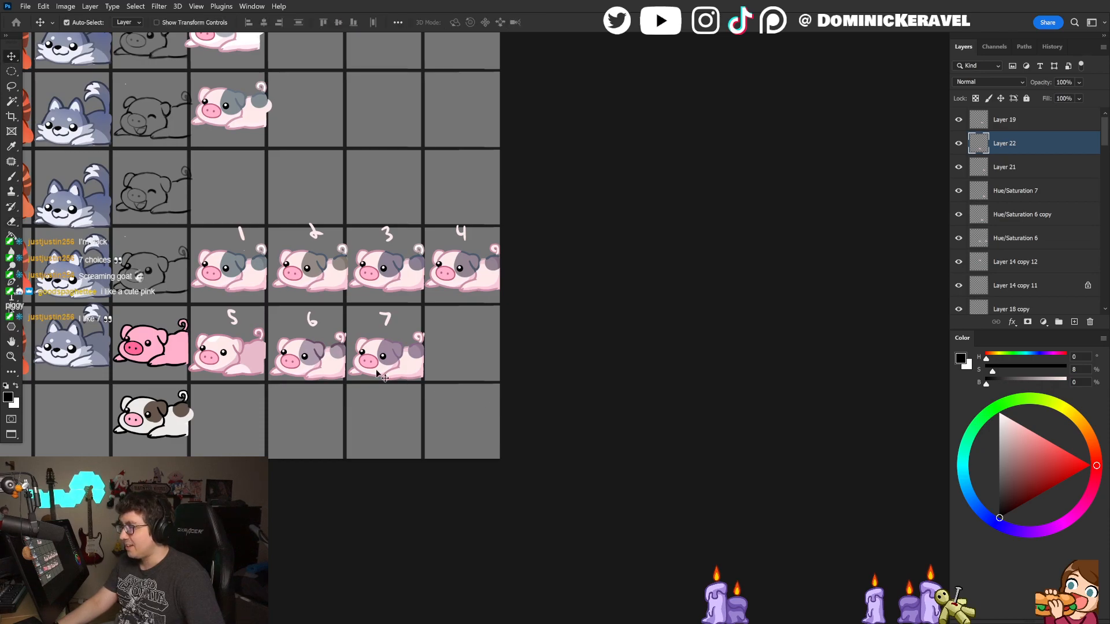
{"action": "key", "text": "e"}
{"action": "key", "text": "v"}
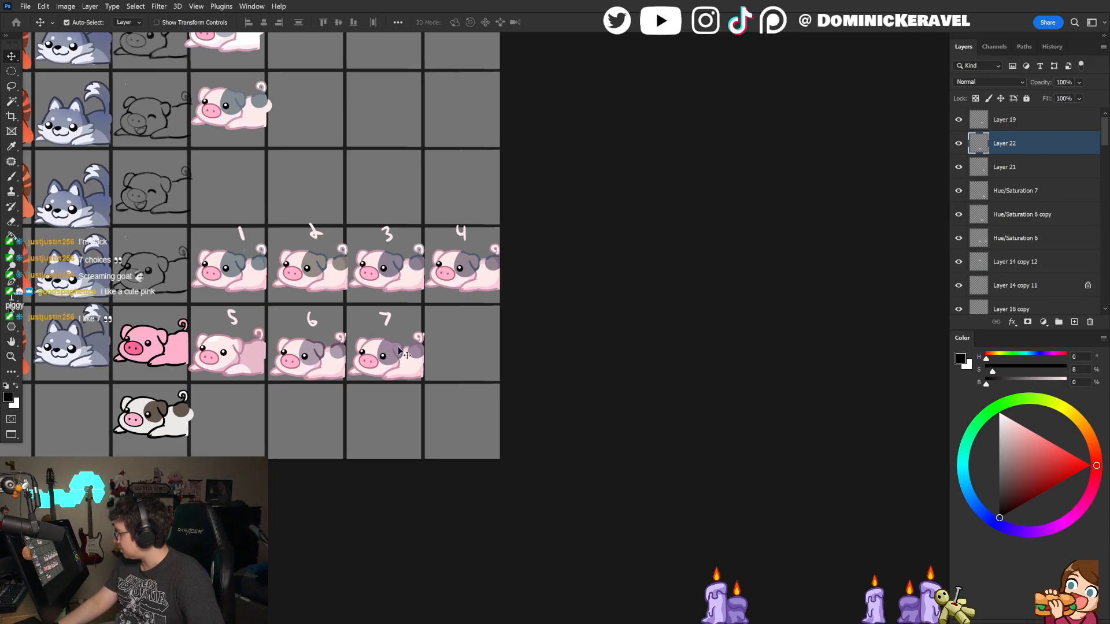
Step: Select the three unnumbered spotted pigs in the upper rows and move them down one cell
{"action": "mouse_move", "coordinate": [438, 375]}
{"action": "left_mouse_down"}
{"action": "mouse_move", "coordinate": [464, 389]}
{"action": "mouse_move", "coordinate": [438, 378]}
{"action": "left_mouse_up"}
{"action": "left_click_drag", "start_coordinate": [455, 211], "coordinate": [367, 236]}
{"action": "scroll", "coordinate": [393, 230], "scroll_direction": "up", "scroll_amount": 6}
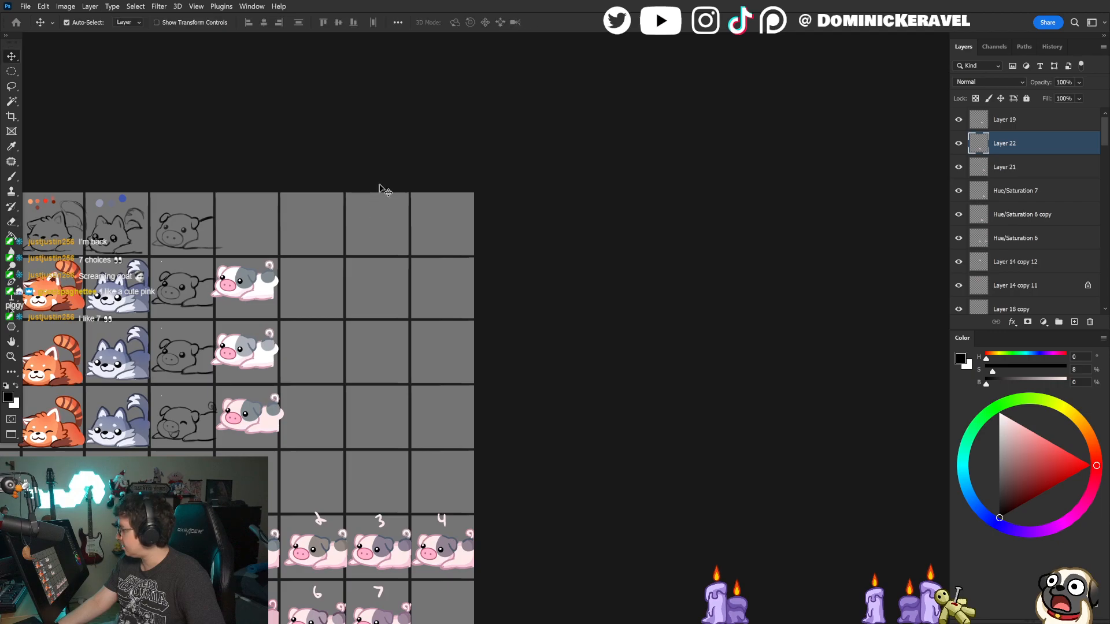
{"action": "left_click_drag", "start_coordinate": [309, 217], "coordinate": [327, 220]}
{"action": "left_click_drag", "start_coordinate": [296, 249], "coordinate": [318, 251]}
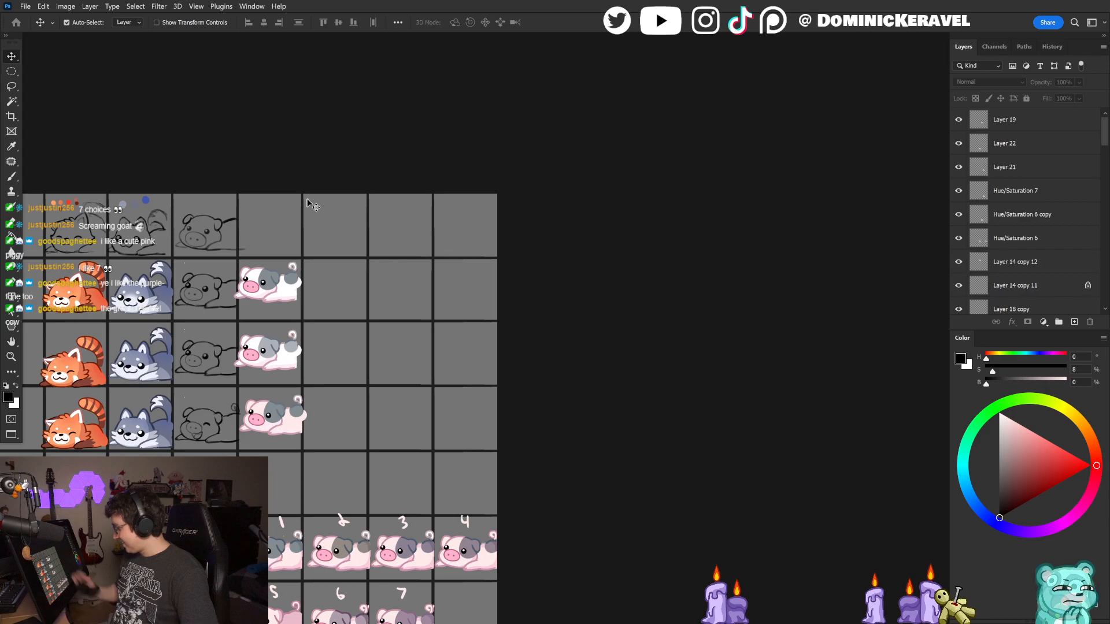
{"action": "left_click_drag", "start_coordinate": [359, 451], "coordinate": [412, 315]}
{"action": "key", "text": "e"}
{"action": "key", "text": "v"}
{"action": "left_click_drag", "start_coordinate": [375, 137], "coordinate": [337, 283]}
{"action": "left_click_drag", "start_coordinate": [337, 283], "coordinate": [332, 356]}
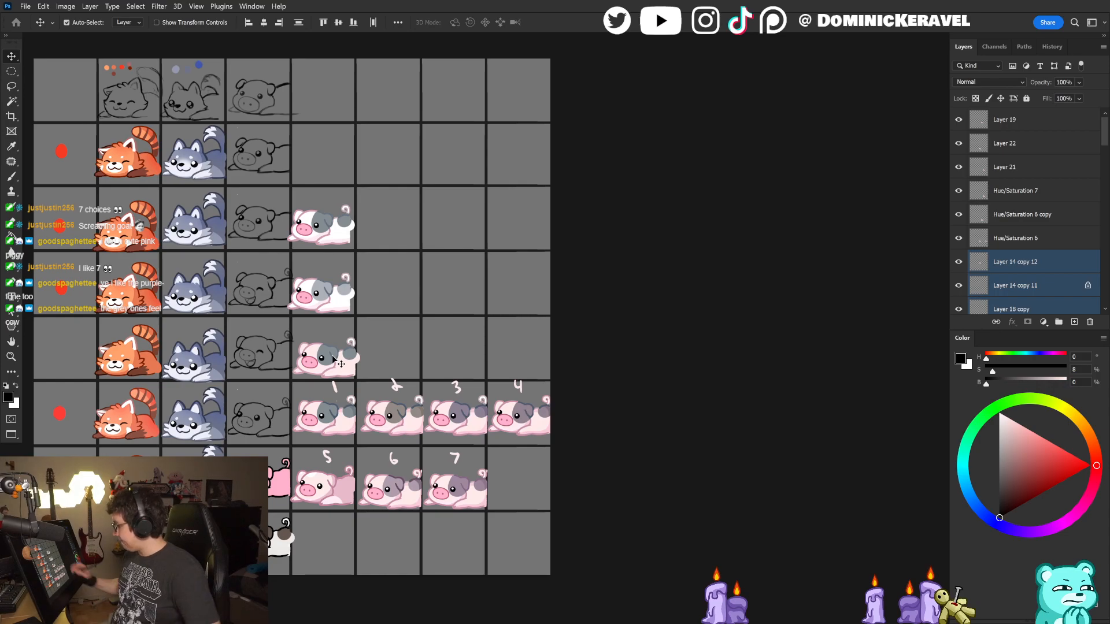
{"action": "left_click", "coordinate": [522, 505]}
Step: Duplicate the mauve-spotted pig variant 7 into the empty cell directly below it
{"action": "left_click_drag", "start_coordinate": [522, 505], "coordinate": [531, 364]}
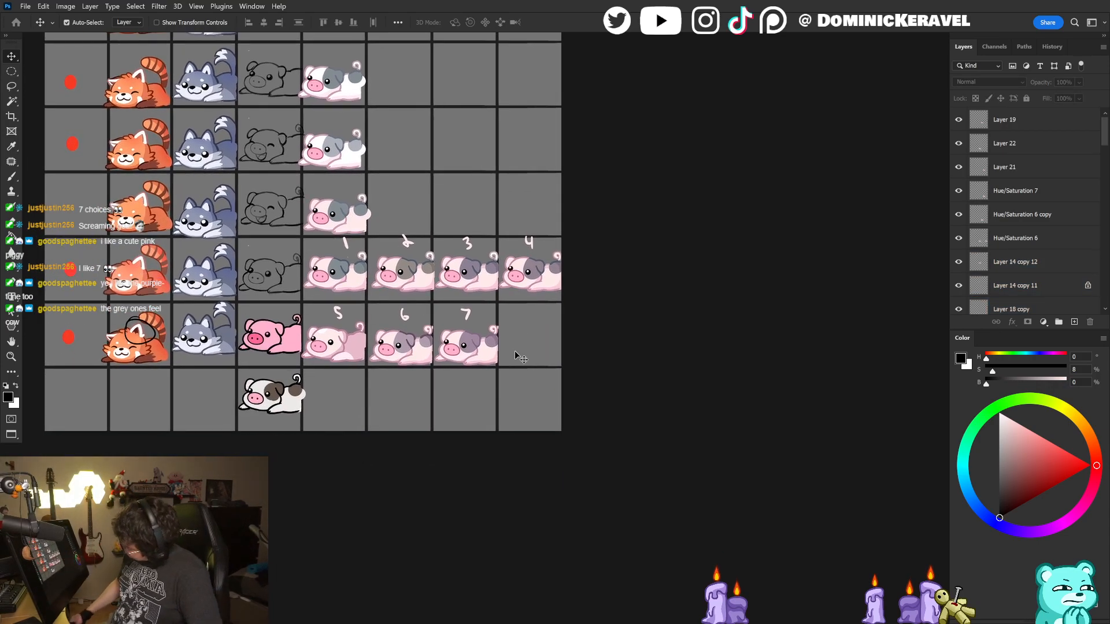
{"action": "key", "text": "e"}
{"action": "key", "text": "v"}
{"action": "left_click", "coordinate": [493, 353], "text": "ctrl"}
{"action": "scroll", "coordinate": [493, 353], "scroll_direction": "up", "scroll_amount": 2}
{"action": "left_click_drag", "start_coordinate": [474, 335], "coordinate": [474, 427]}
Step: Sample the pale pink body colour and fill the mauve rear spot of the duplicated pig with it
{"action": "key", "text": "b"}
{"action": "left_click", "coordinate": [483, 440], "text": "alt"}
{"action": "key", "text": "g"}
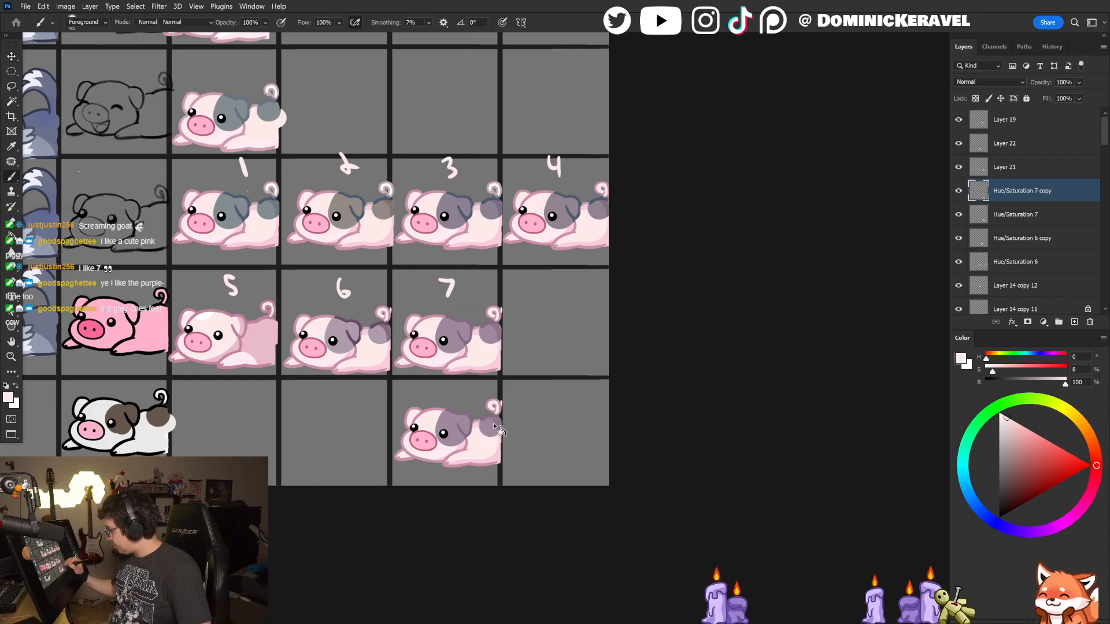
{"action": "left_click", "coordinate": [485, 456], "text": "alt"}
{"action": "left_click", "coordinate": [490, 426]}
{"action": "key", "text": "b"}
{"action": "key", "text": "g"}
{"action": "key", "text": "b"}
{"action": "left_click", "coordinate": [486, 433], "text": "alt"}
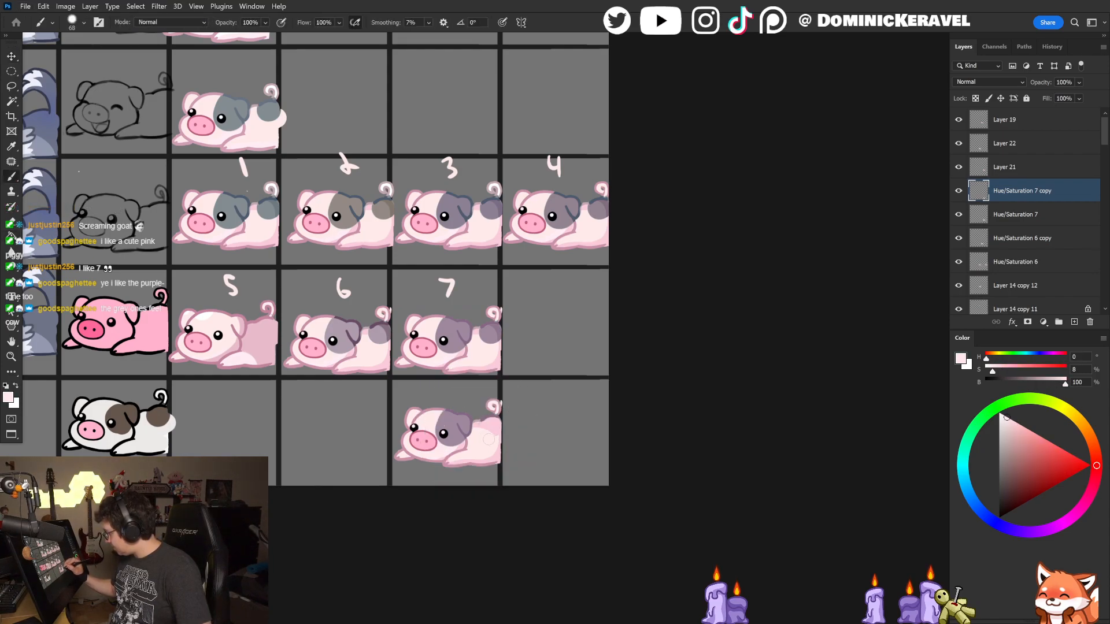
Step: Recolour the duplicated pig's rear outline with the pink sampled from its head outline
{"action": "left_click", "coordinate": [480, 416], "text": "alt"}
{"action": "left_click", "coordinate": [440, 408], "text": "alt"}
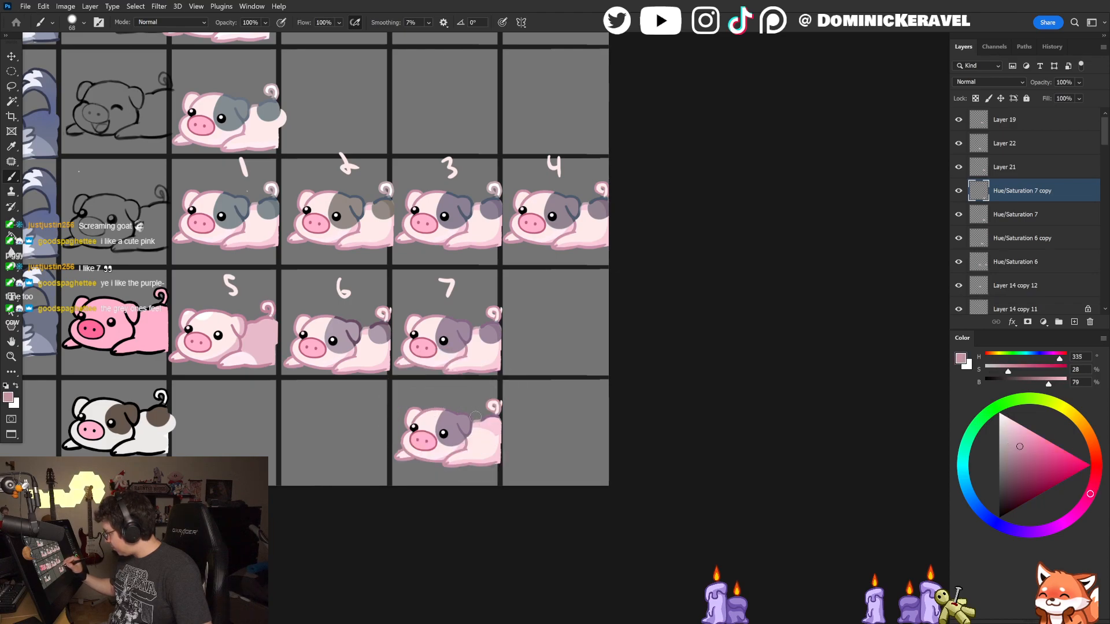
{"action": "key", "text": "g"}
{"action": "left_click", "coordinate": [500, 459]}
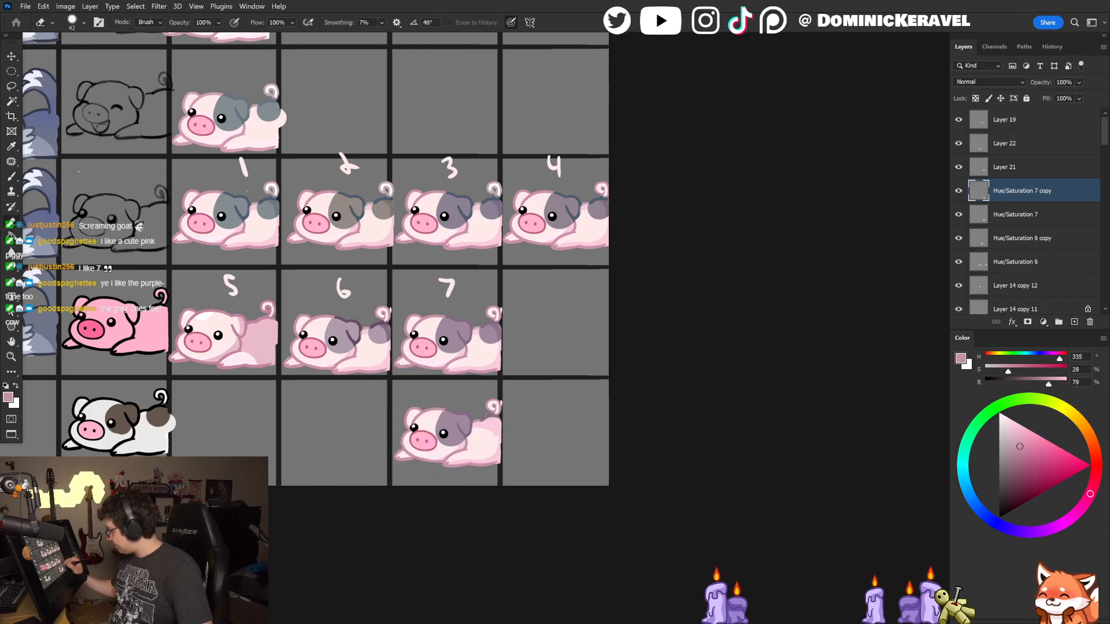
{"action": "scroll", "coordinate": [485, 433], "scroll_direction": "down", "scroll_amount": 2}
{"action": "left_click_drag", "start_coordinate": [503, 463], "coordinate": [475, 384]}
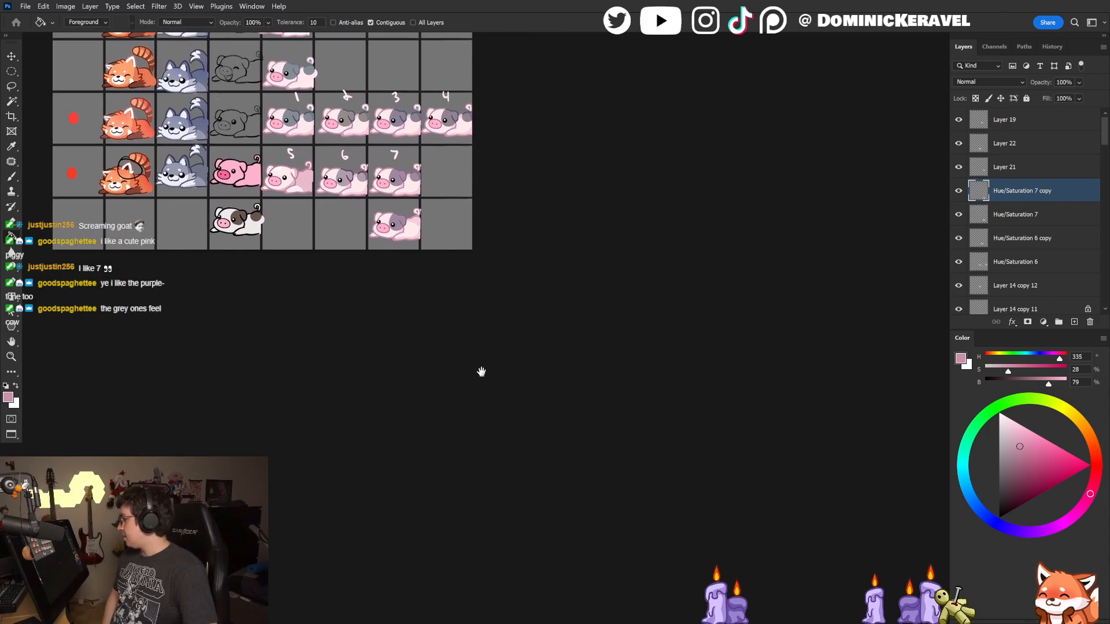
Step: Touch up the duplicated pig's rump, tail base and rear outline with sampled pinks, and clean up its back edge with the Eraser
{"action": "key", "text": "v"}
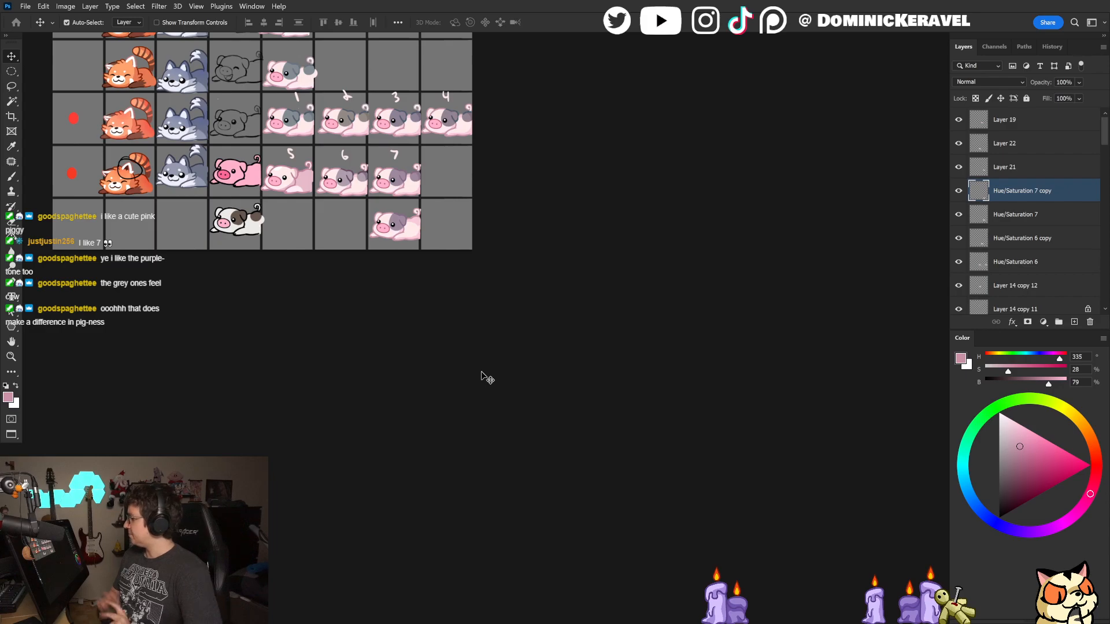
{"action": "left_click", "coordinate": [439, 219]}
{"action": "left_click_drag", "start_coordinate": [417, 221], "coordinate": [445, 224]}
{"action": "left_click", "coordinate": [417, 220], "text": "alt"}
{"action": "left_click", "coordinate": [418, 217], "text": "ctrl"}
{"action": "left_click", "coordinate": [417, 217], "text": "alt"}
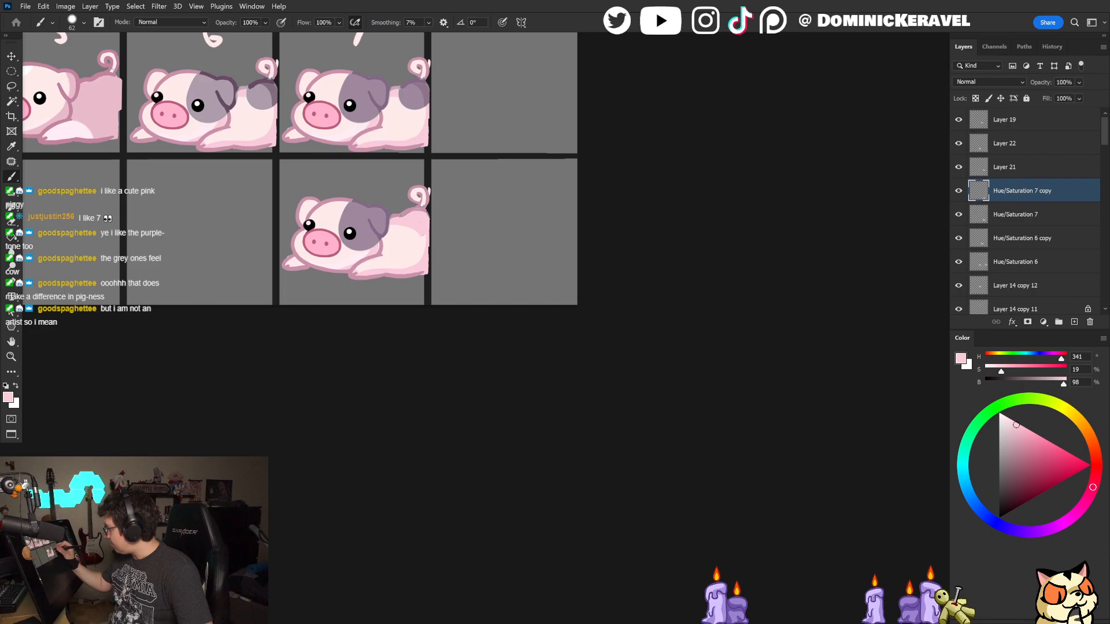
{"action": "left_click", "coordinate": [416, 203], "text": "alt"}
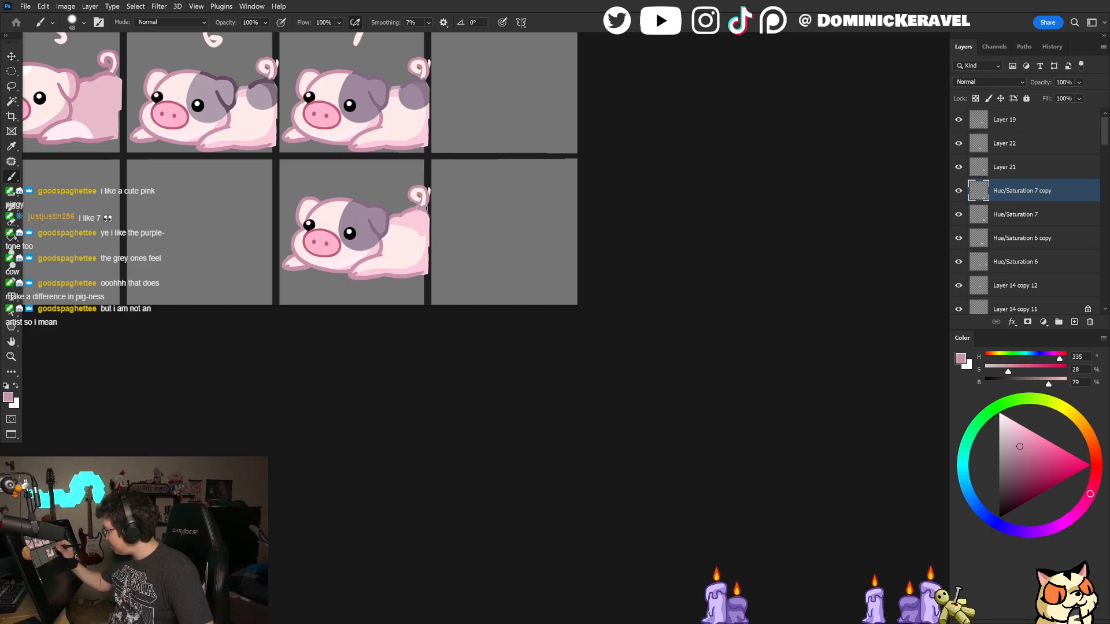
{"action": "left_click", "coordinate": [399, 207], "text": "alt"}
{"action": "key", "text": "bracketleft"}
{"action": "key", "text": "bracketleft"}
{"action": "mouse_move", "coordinate": [432, 259]}
{"action": "left_mouse_down"}
{"action": "mouse_move", "coordinate": [433, 212]}
{"action": "mouse_move", "coordinate": [429, 292]}
{"action": "left_mouse_up"}
{"action": "key", "text": "e"}
{"action": "scroll", "coordinate": [481, 307], "scroll_direction": "down", "scroll_amount": 4}
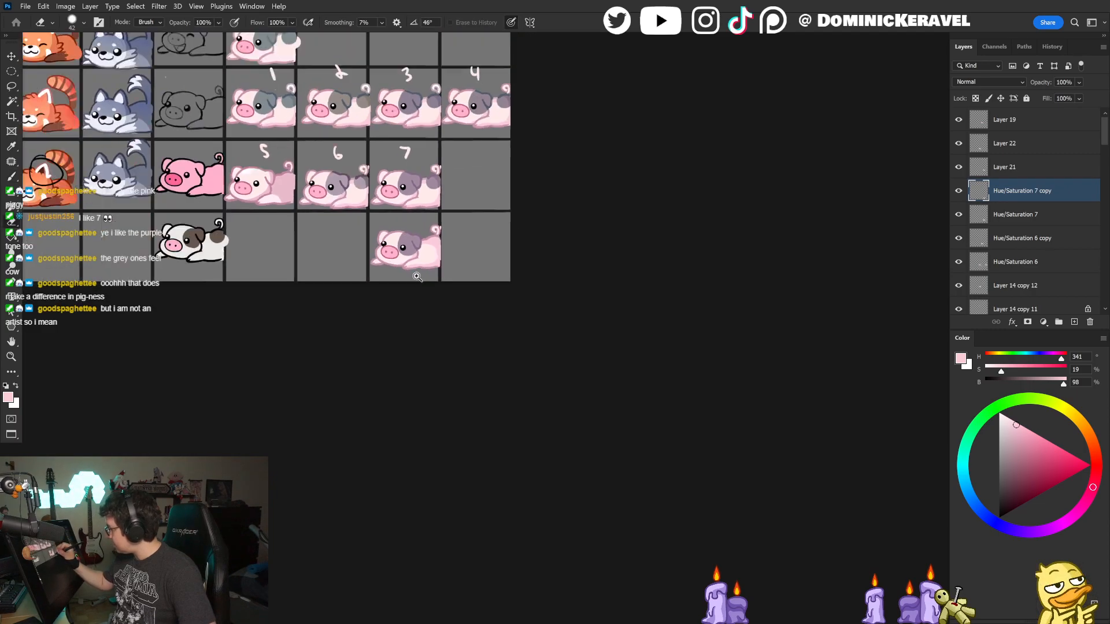
{"action": "key", "text": "v"}
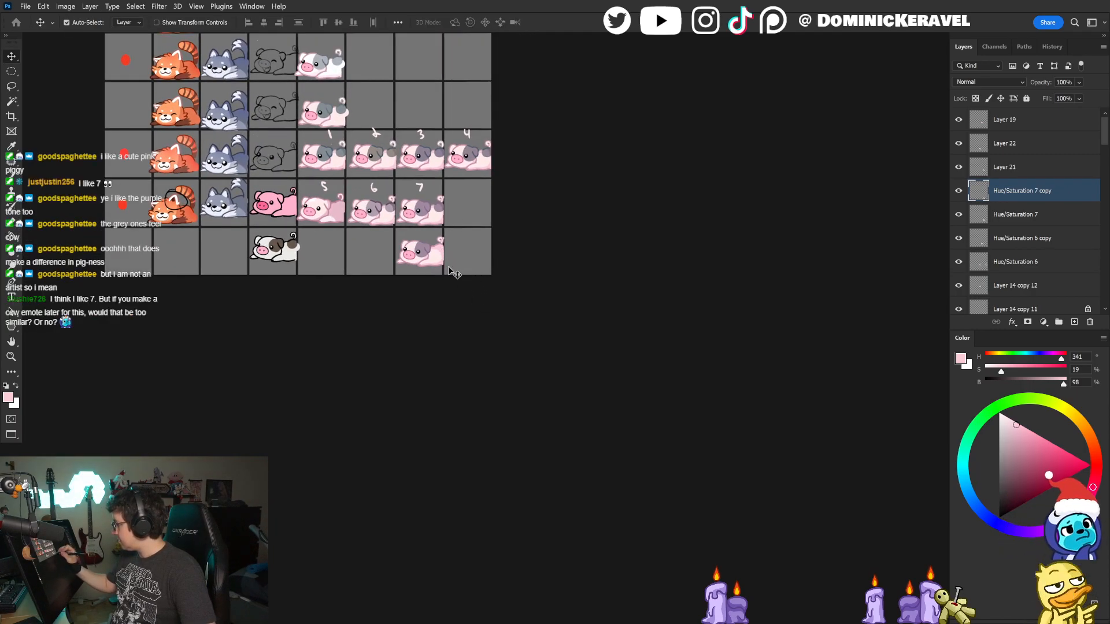
{"action": "left_click_drag", "start_coordinate": [442, 263], "coordinate": [491, 214]}
{"action": "key", "text": "ctrl+z"}
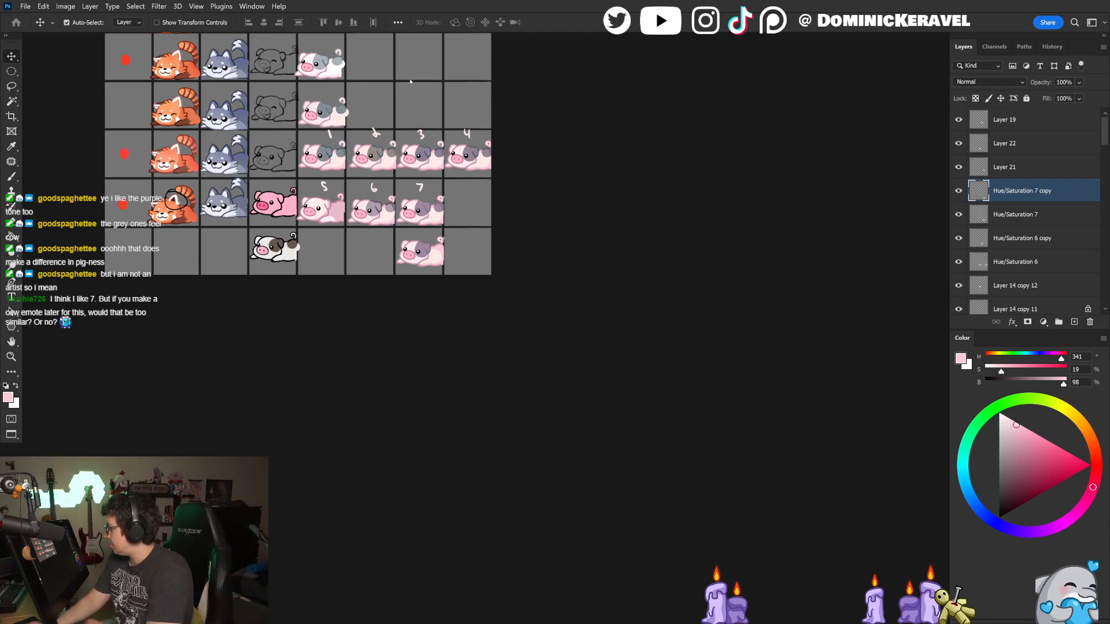
Step: Examine the red panda, the wolf and the numbered pig variants up close and together in the full grid
{"action": "left_click", "coordinate": [332, 215]}
{"action": "left_click_drag", "start_coordinate": [298, 211], "coordinate": [307, 211]}
{"action": "left_click_drag", "start_coordinate": [446, 238], "coordinate": [482, 200]}
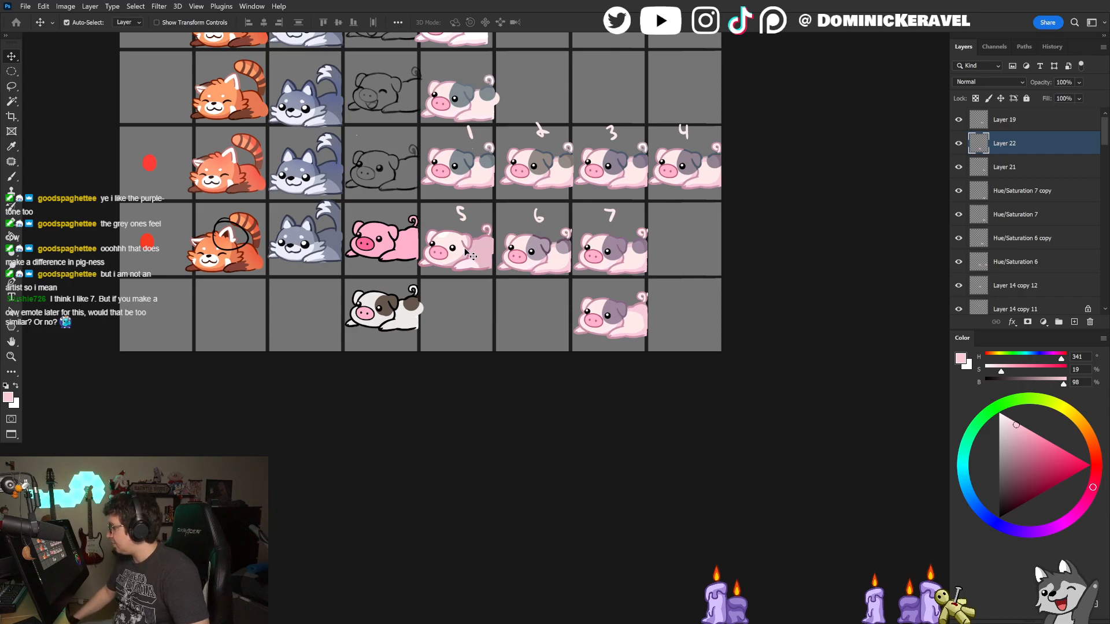
{"action": "key", "text": "e"}
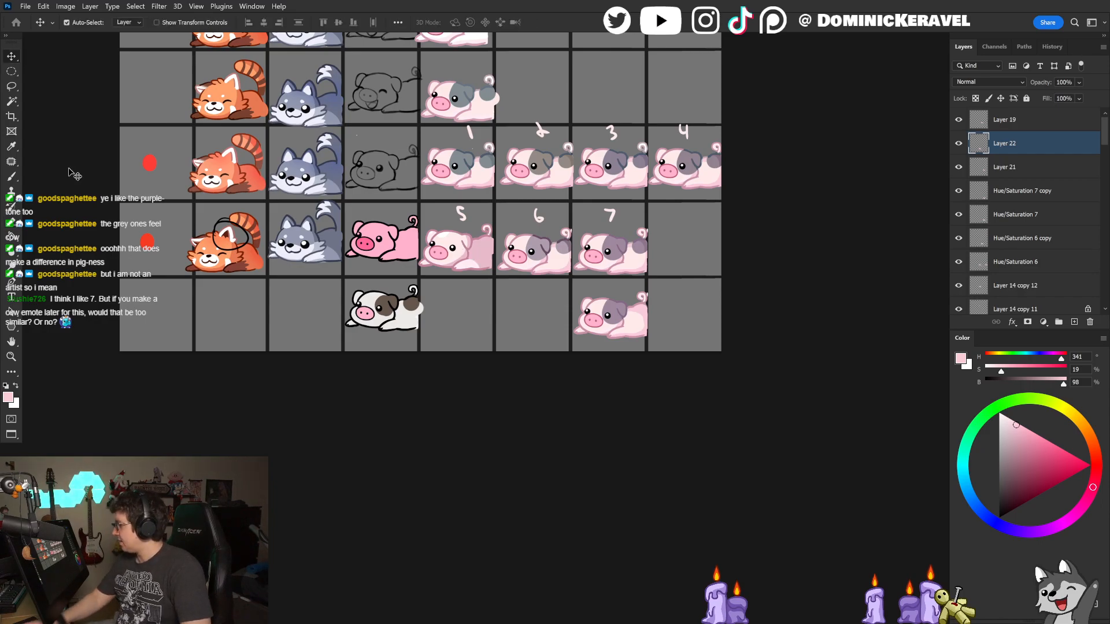
{"action": "mouse_move", "coordinate": [207, 252]}
{"action": "left_mouse_down"}
{"action": "mouse_move", "coordinate": [221, 253]}
{"action": "mouse_move", "coordinate": [184, 272]}
{"action": "mouse_move", "coordinate": [220, 267]}
{"action": "left_mouse_up"}
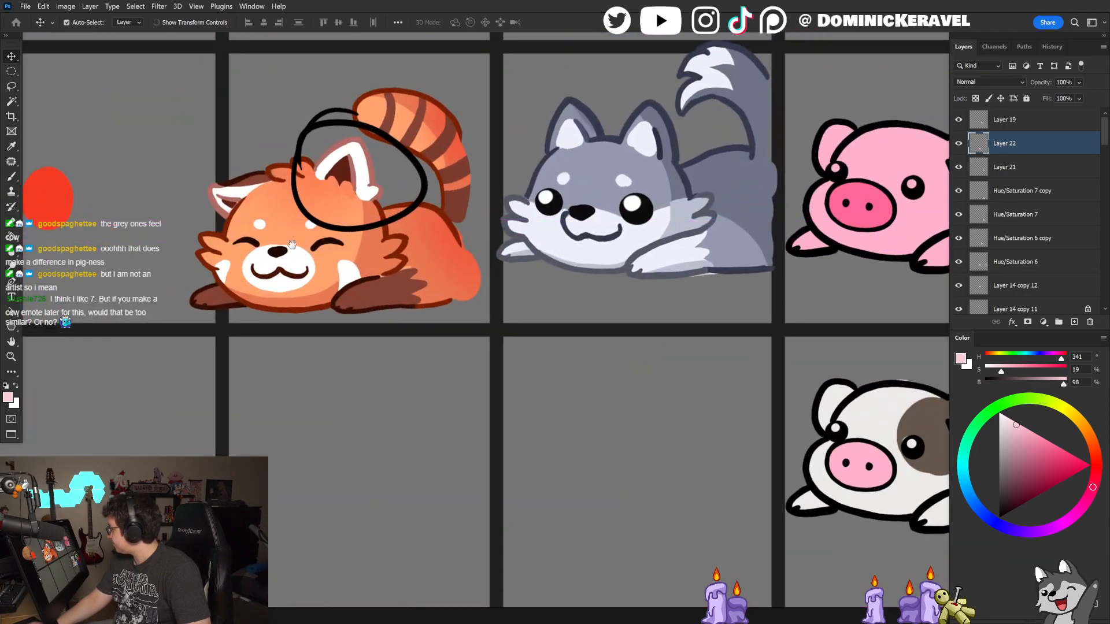
{"action": "left_click_drag", "start_coordinate": [610, 285], "coordinate": [595, 286]}
{"action": "left_click_drag", "start_coordinate": [684, 281], "coordinate": [509, 307]}
{"action": "left_click_drag", "start_coordinate": [602, 309], "coordinate": [586, 309]}
{"action": "left_click_drag", "start_coordinate": [661, 307], "coordinate": [453, 294]}
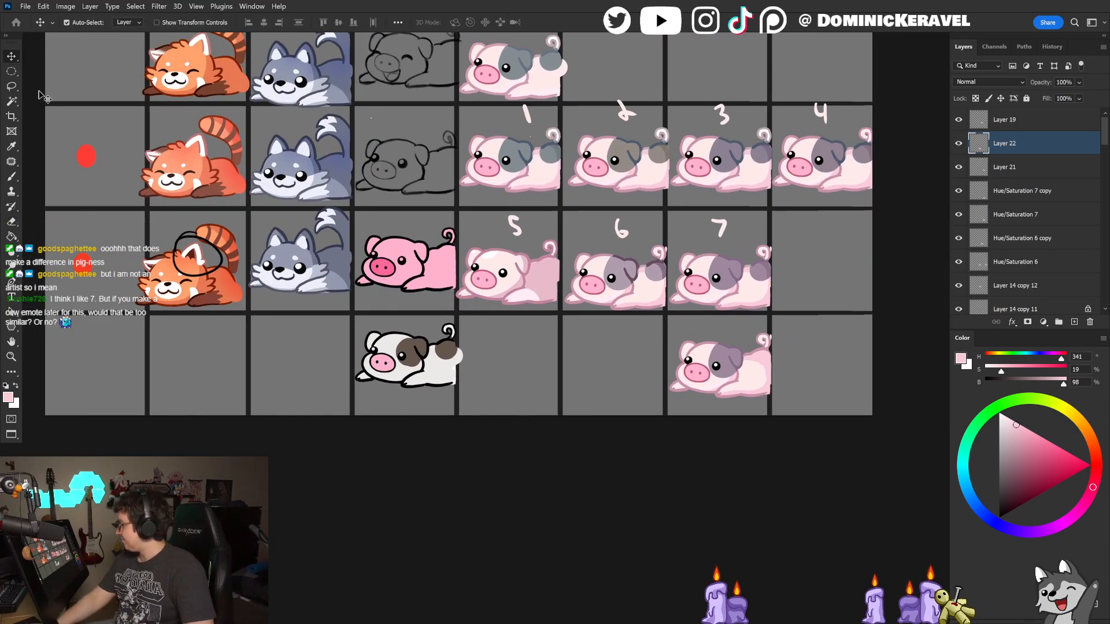
{"action": "left_click_drag", "start_coordinate": [506, 288], "coordinate": [417, 280]}
{"action": "left_click_drag", "start_coordinate": [321, 277], "coordinate": [346, 288]}
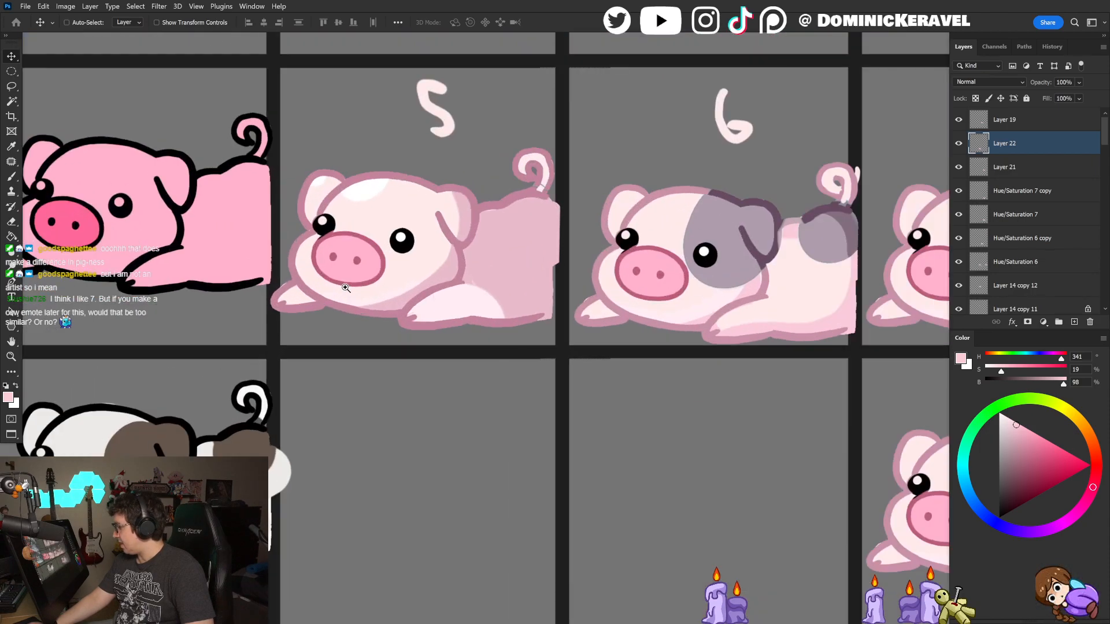
{"action": "left_click_drag", "start_coordinate": [536, 310], "coordinate": [437, 323]}
{"action": "key", "text": "e"}
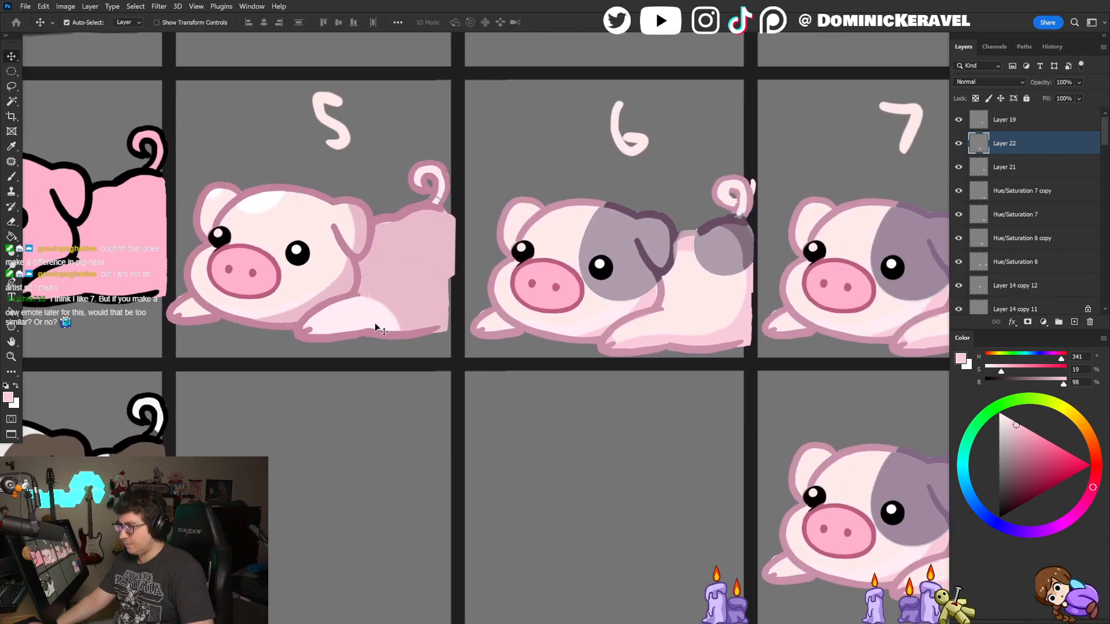
{"action": "key", "text": "v"}
{"action": "left_click_drag", "start_coordinate": [409, 236], "coordinate": [368, 213]}
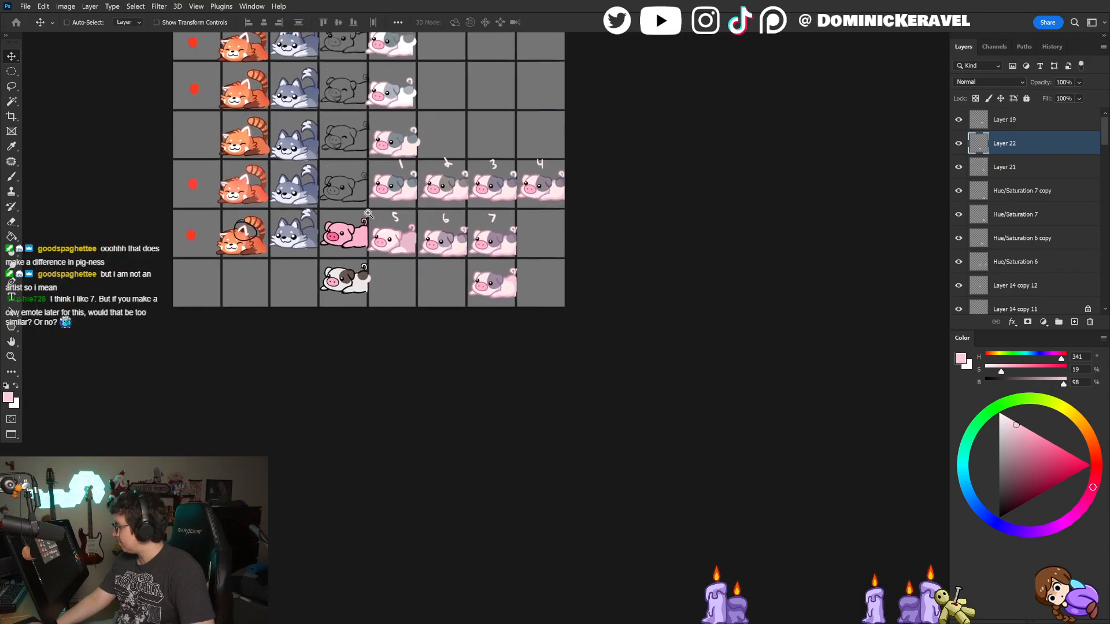
{"action": "key", "text": "e"}
{"action": "key", "text": "v"}
{"action": "left_click_drag", "start_coordinate": [585, 246], "coordinate": [570, 244]}
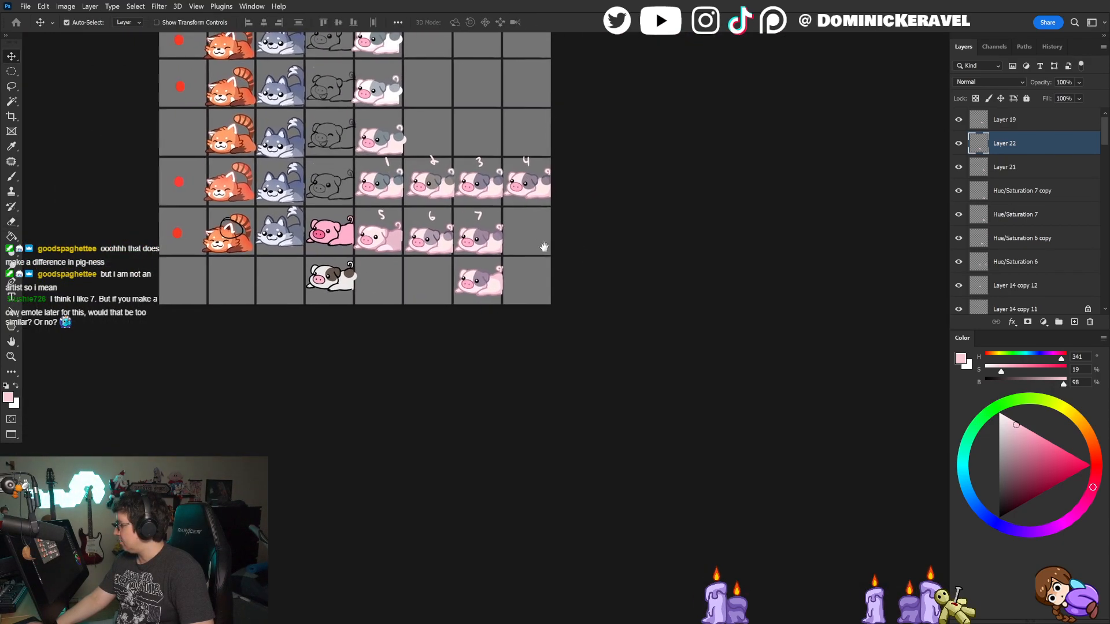
{"action": "key", "text": "e"}
{"action": "key", "text": "v"}
{"action": "key", "text": "e"}
{"action": "key", "text": "v"}
{"action": "key", "text": "e"}
{"action": "key", "text": "v"}
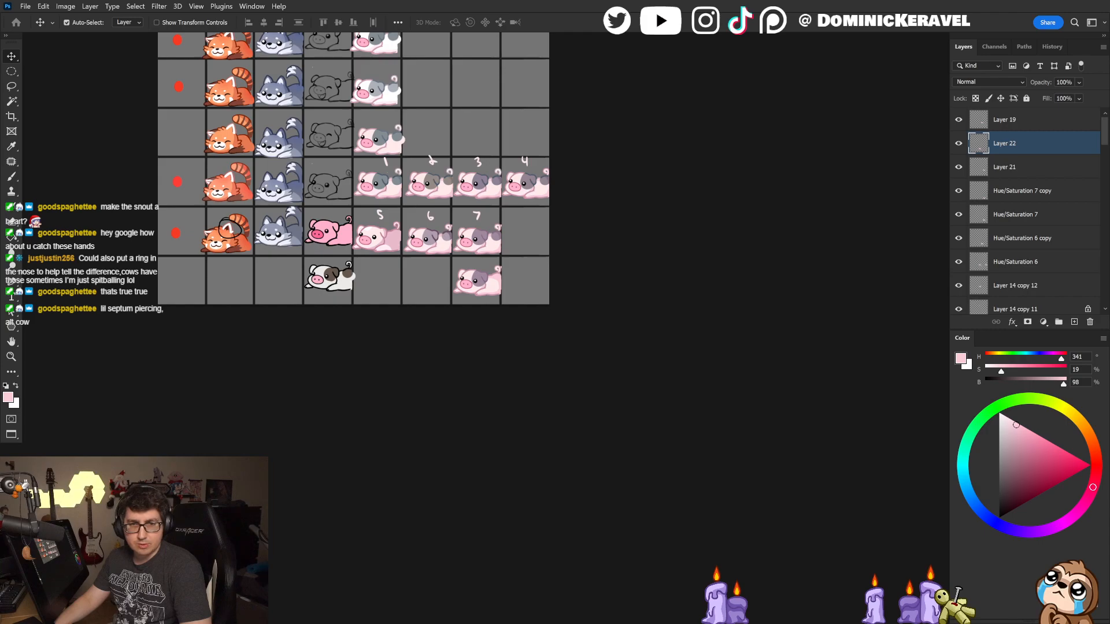
Step: Switch to File Explorer, browse the emotes folder for existing cow emotes and open highfive1 448.png
{"action": "left_click_drag", "start_coordinate": [1, 332], "coordinate": [538, 71]}
{"action": "scroll", "coordinate": [638, 237], "scroll_direction": "up", "scroll_amount": 8}
{"action": "scroll", "coordinate": [638, 237], "scroll_direction": "down", "scroll_amount": 3}
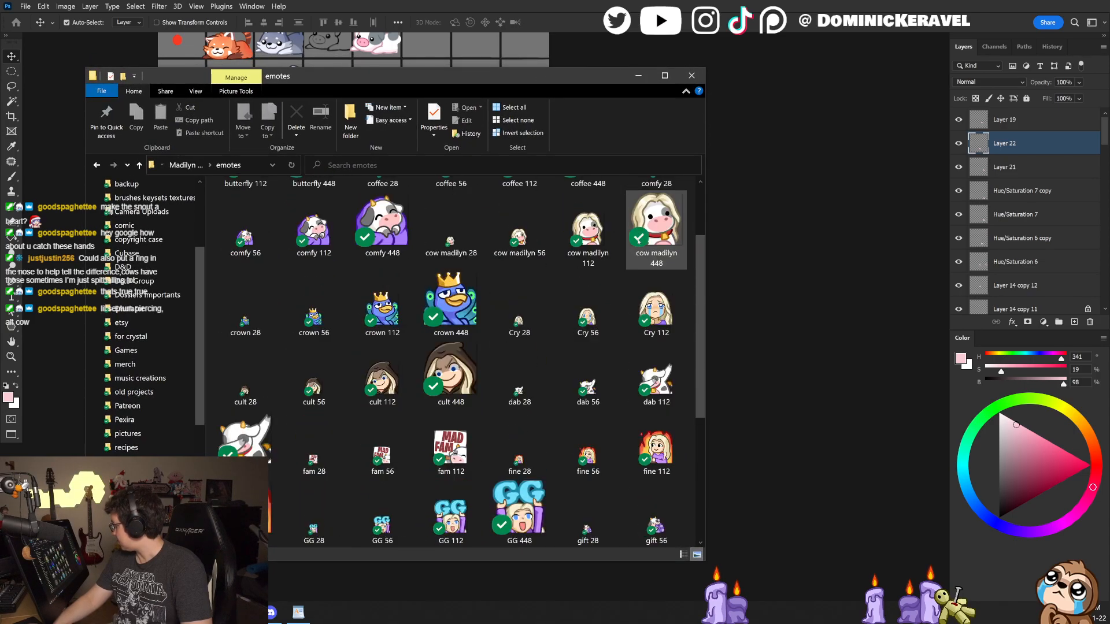
{"action": "scroll", "coordinate": [600, 254], "scroll_direction": "down", "scroll_amount": 3}
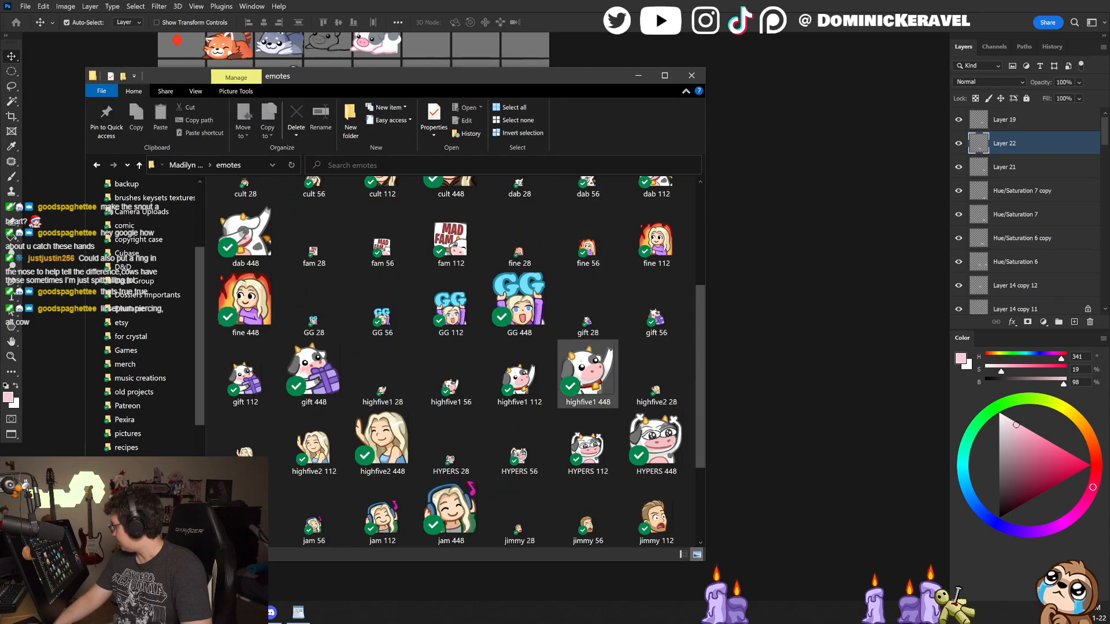
{"action": "double_click", "coordinate": [587, 372]}
Step: Close the folder window and compare the cow emote with the pig grid in a small window beside it, then move the image away
{"action": "left_click_drag", "start_coordinate": [677, 14], "coordinate": [541, 37]}
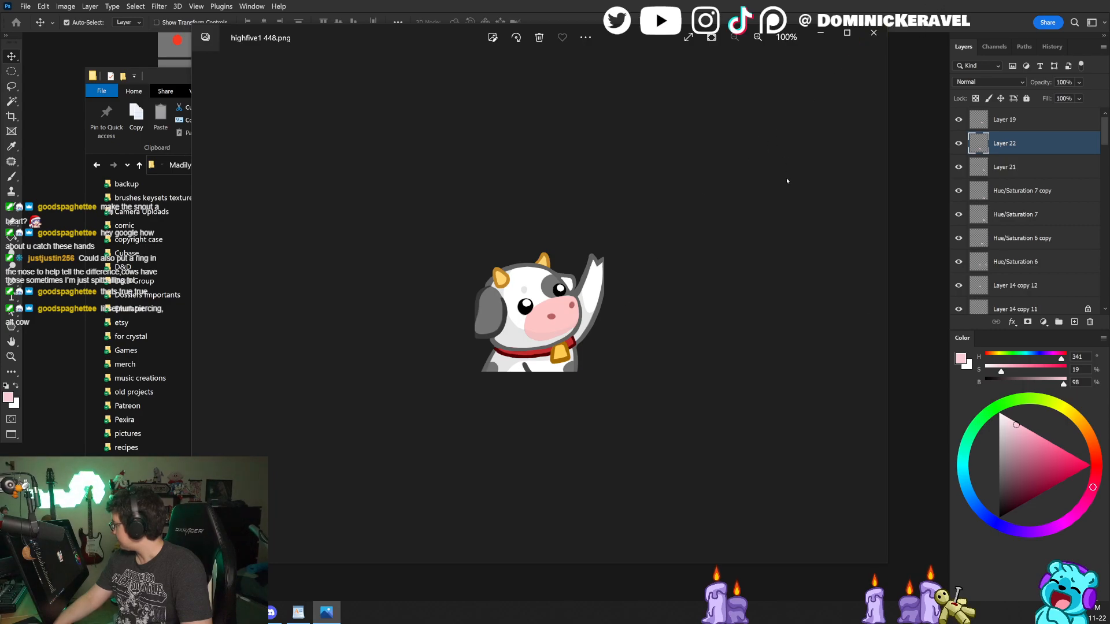
{"action": "left_click_drag", "start_coordinate": [883, 27], "coordinate": [688, 67]}
{"action": "left_click", "coordinate": [692, 76]}
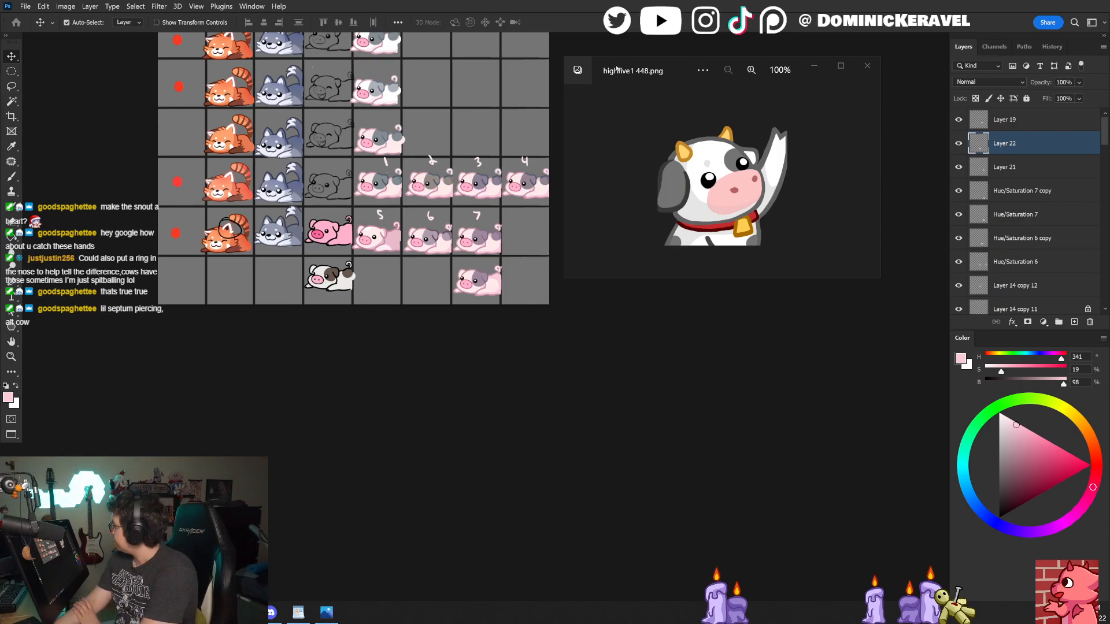
{"action": "mouse_move", "coordinate": [657, 72]}
{"action": "left_mouse_down"}
{"action": "mouse_move", "coordinate": [659, 103]}
{"action": "mouse_move", "coordinate": [674, 102]}
{"action": "mouse_move", "coordinate": [687, 93]}
{"action": "mouse_move", "coordinate": [666, 79]}
{"action": "mouse_move", "coordinate": [675, 55]}
{"action": "mouse_move", "coordinate": [640, 65]}
{"action": "mouse_move", "coordinate": [672, 63]}
{"action": "left_mouse_up"}
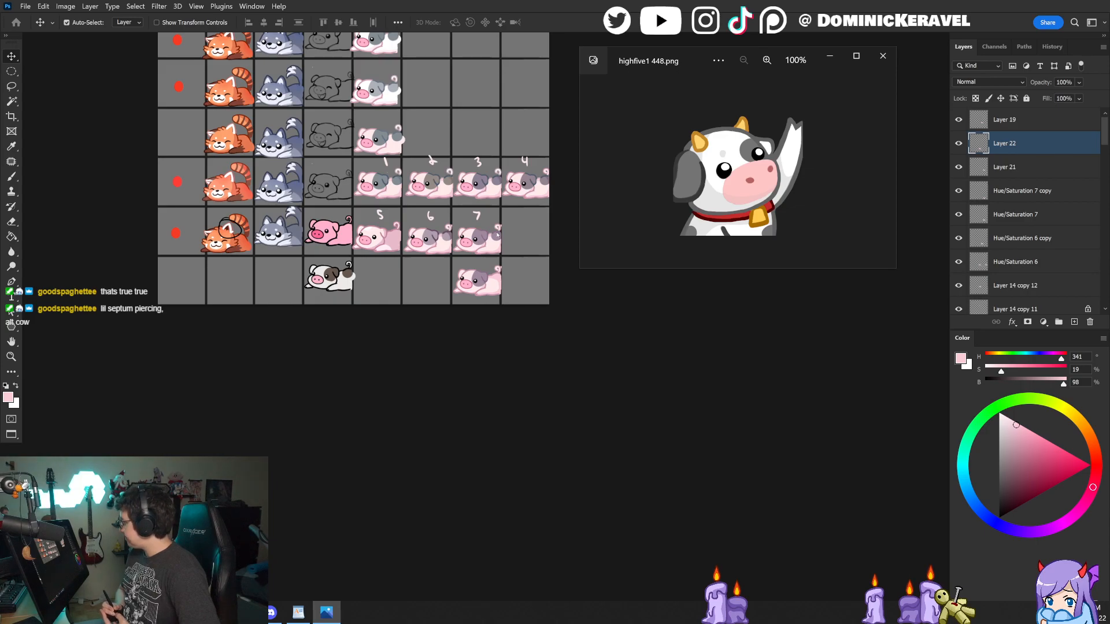
{"action": "left_click_drag", "start_coordinate": [676, 61], "coordinate": [671, 2]}
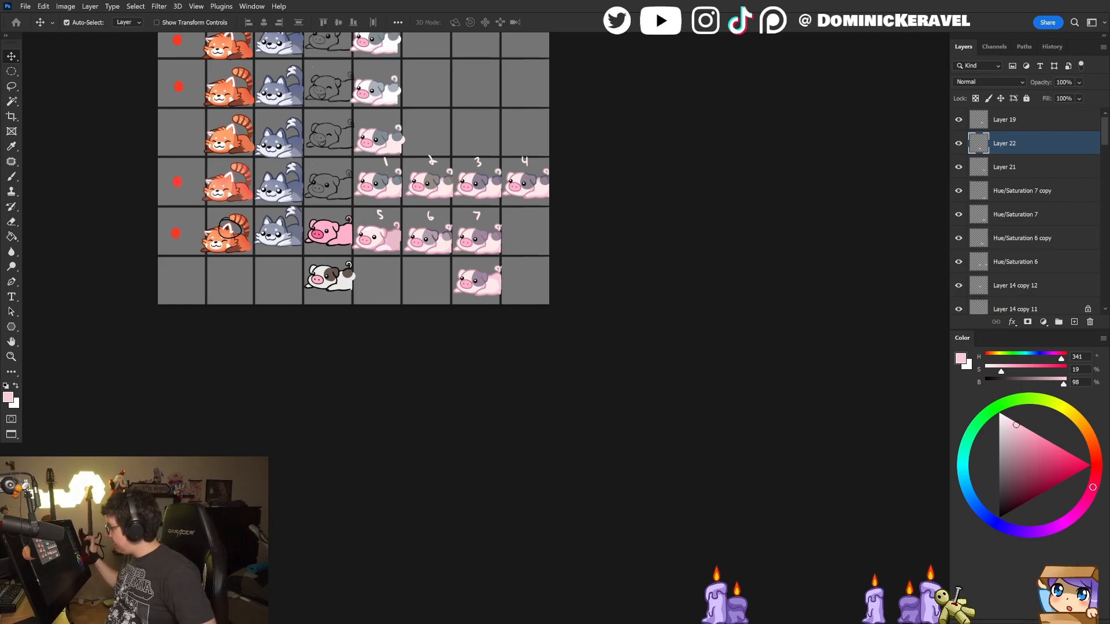
Step: Duplicate the pig below variant 7 into the empty last cell of the bottom row
{"action": "left_click", "coordinate": [479, 286]}
{"action": "left_click_drag", "start_coordinate": [478, 288], "coordinate": [578, 296]}
{"action": "left_click_drag", "start_coordinate": [528, 266], "coordinate": [457, 290]}
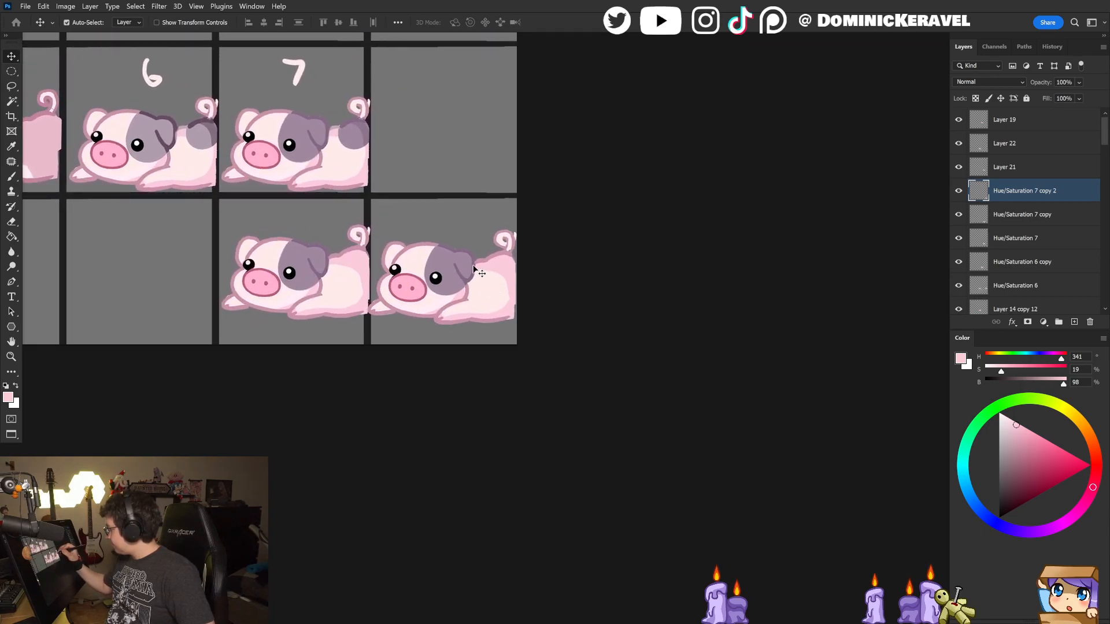
Step: Lock the new copy's transparent pixels and fill its ear outline with a darker purple, hue 300, saturation 29, brightness 43
{"action": "key", "text": "b"}
{"action": "left_click", "coordinate": [479, 248], "text": "alt"}
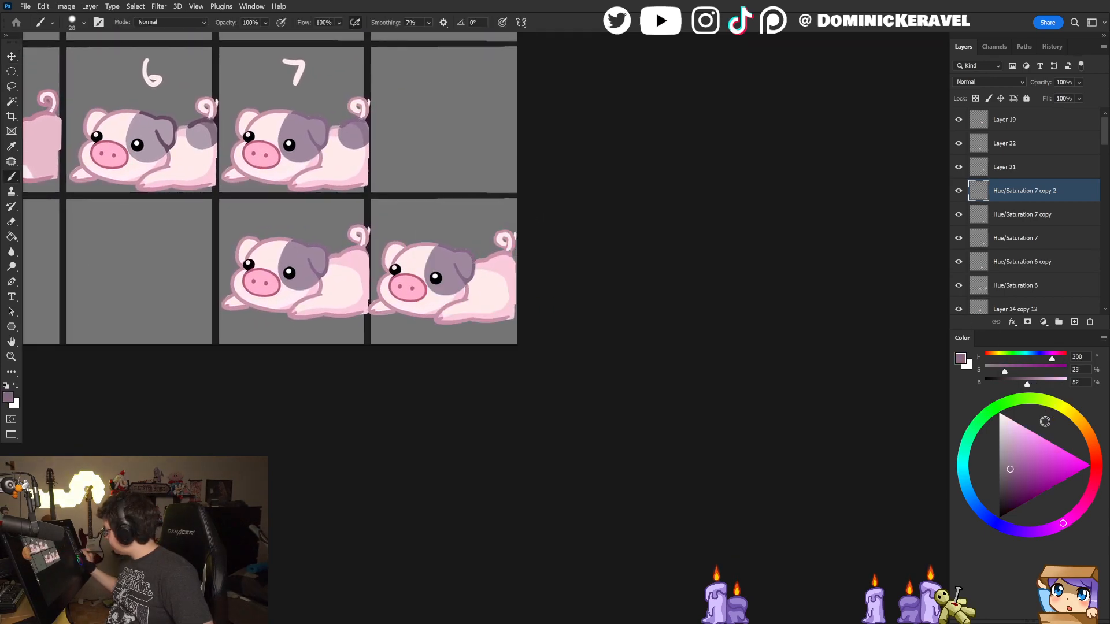
{"action": "left_click", "coordinate": [1010, 480]}
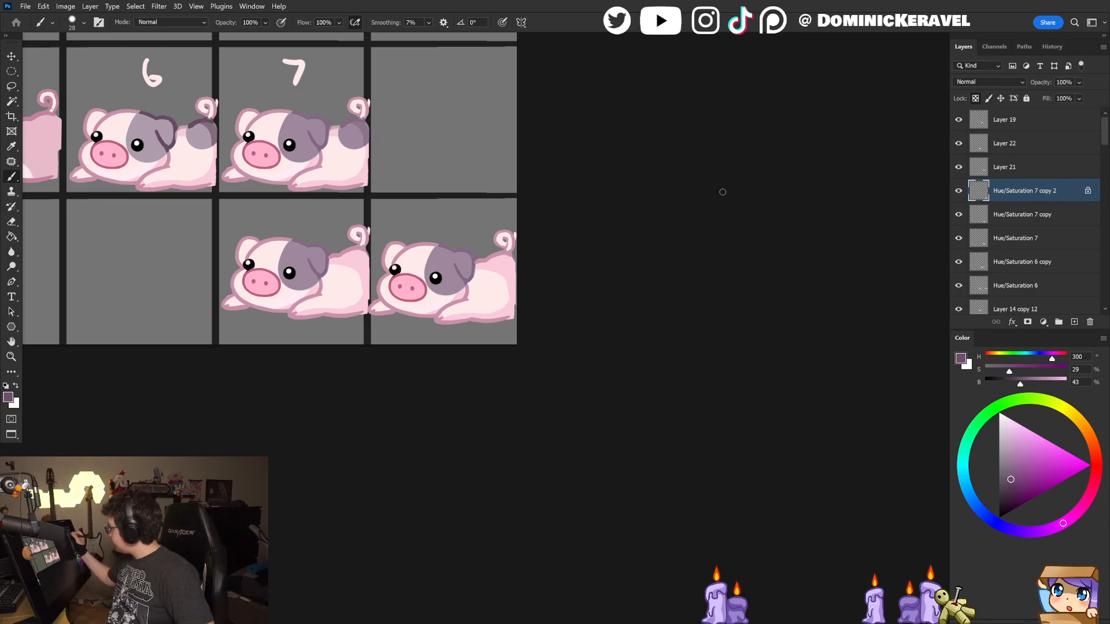
{"action": "key", "text": "g"}
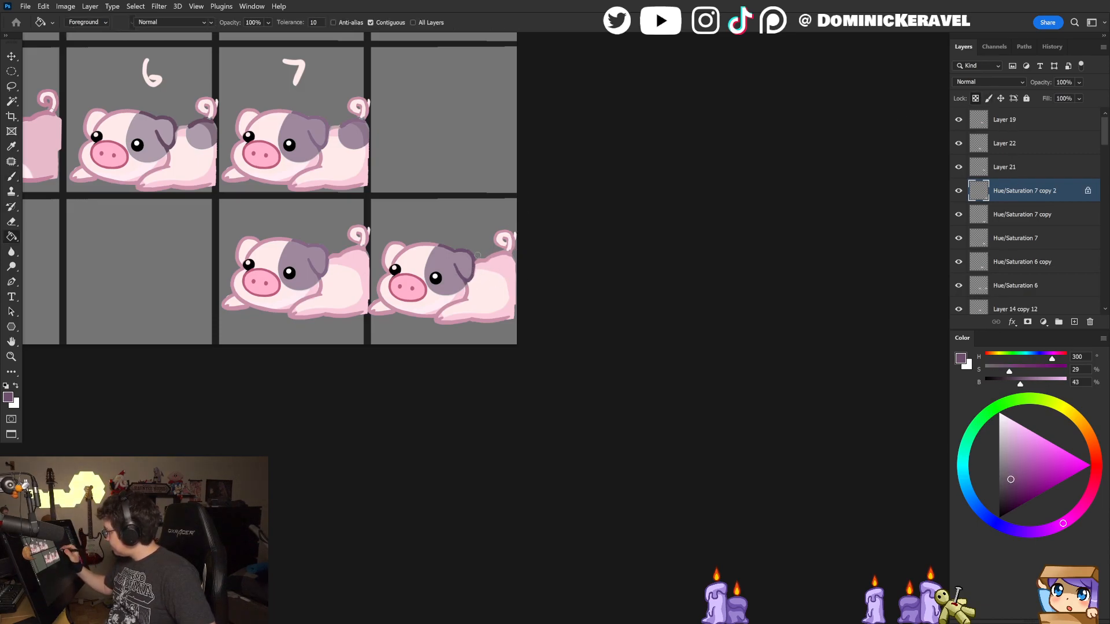
{"action": "key", "text": "b"}
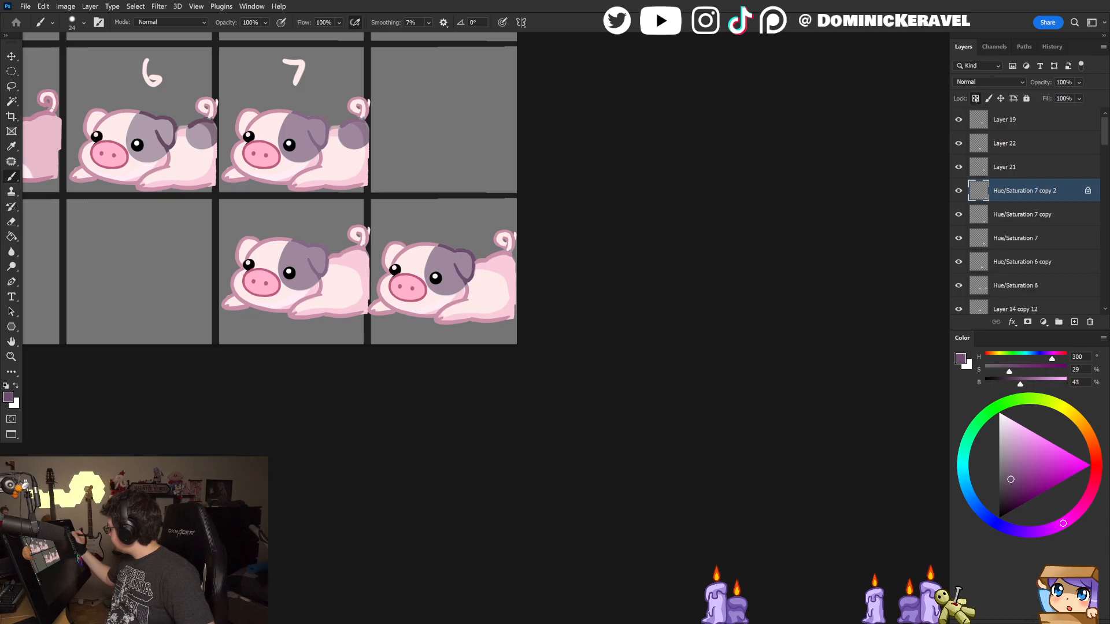
Step: Unlock the new copy's transparent pixels and touch up its spotted ear with the ear's sampled mauve and dark purple
{"action": "key", "text": "v"}
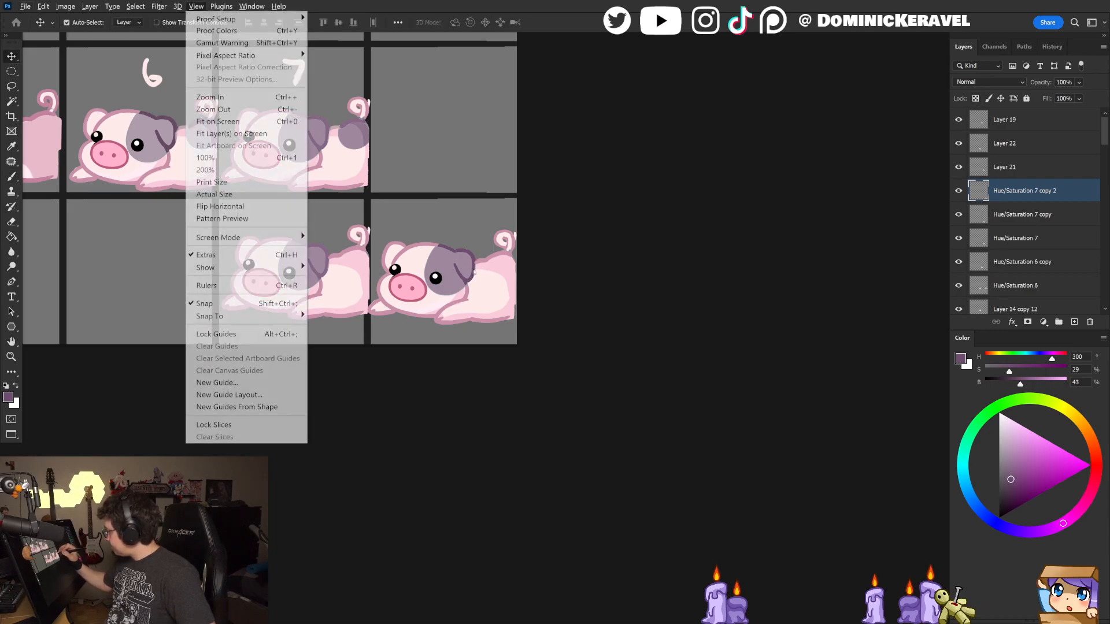
{"action": "key", "text": "b"}
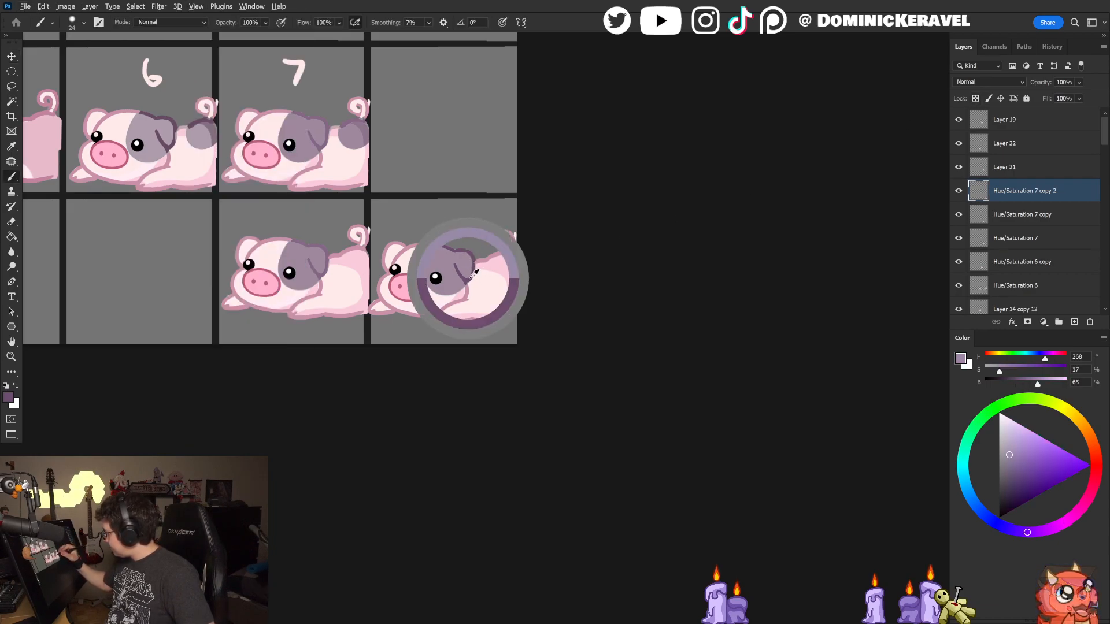
{"action": "left_click", "coordinate": [466, 262], "text": "alt"}
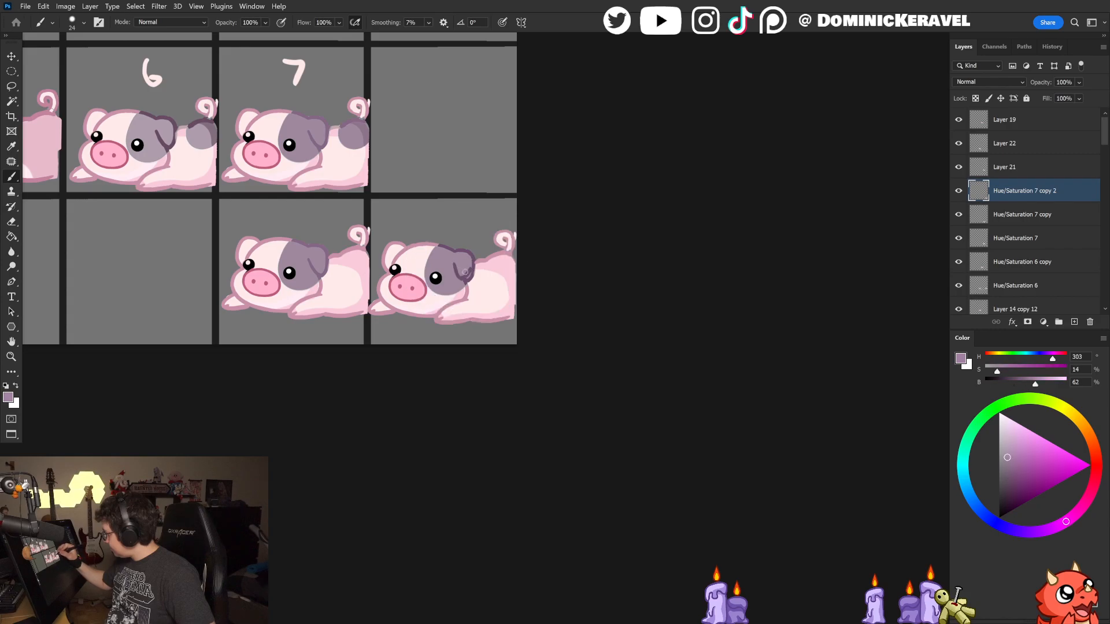
{"action": "left_click", "coordinate": [455, 251], "text": "alt"}
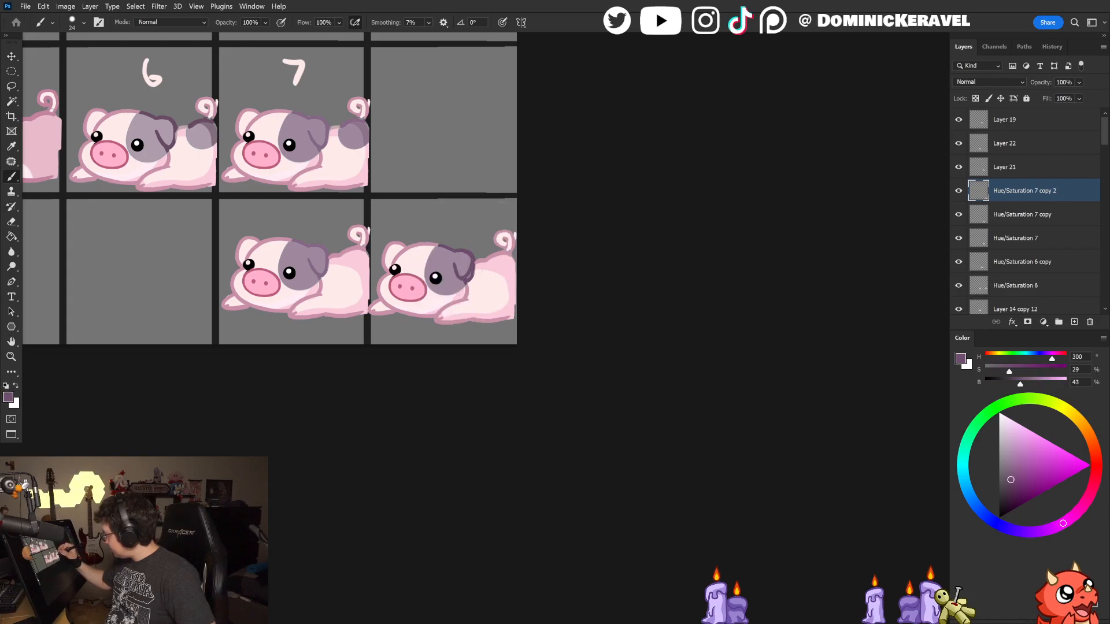
{"action": "left_click", "coordinate": [470, 277], "text": "alt"}
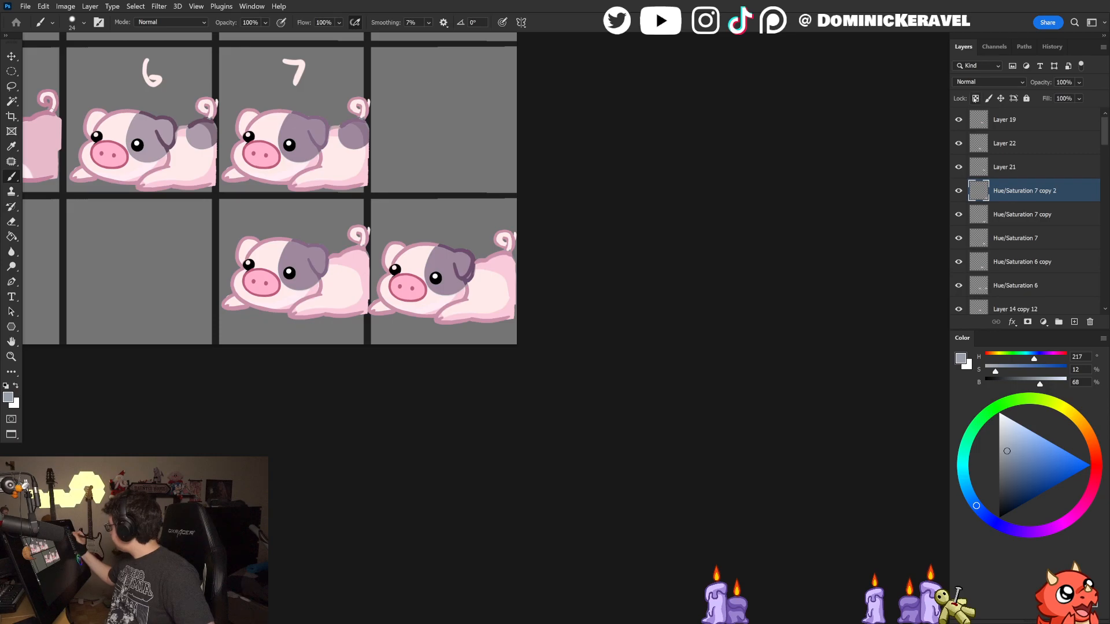
{"action": "left_click", "coordinate": [473, 277], "text": "alt"}
{"action": "left_click", "coordinate": [472, 270], "text": "alt"}
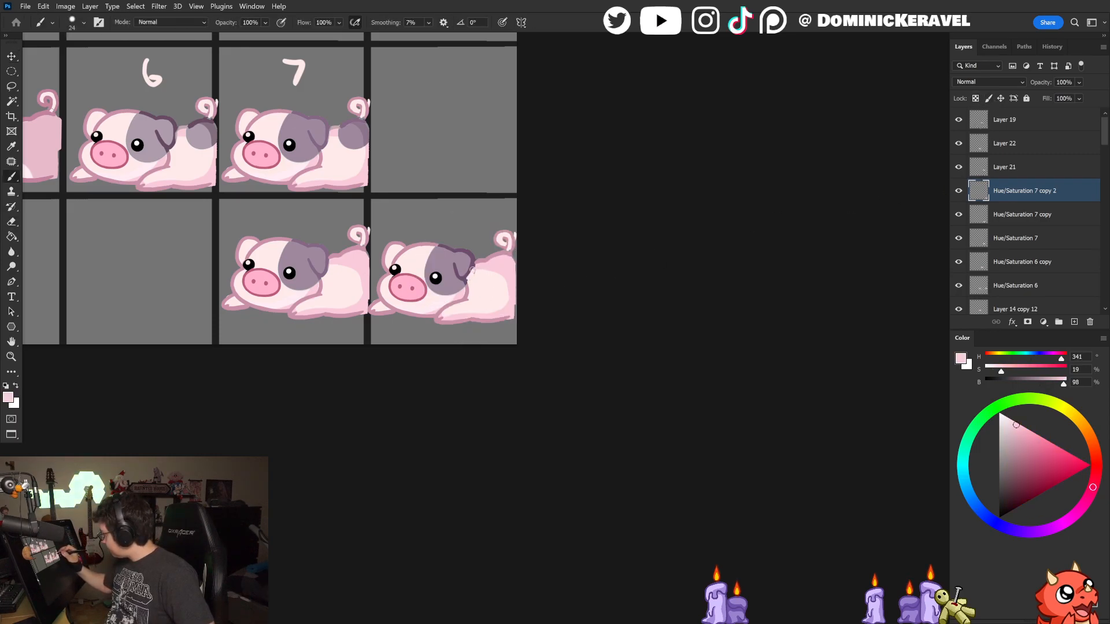
Step: Refine the ear's outline in purple (hue 300, saturation 29, brightness 43) and its inside in mauve (hue 303, saturation 14, brightness 62)
{"action": "left_click", "coordinate": [479, 262], "text": "alt"}
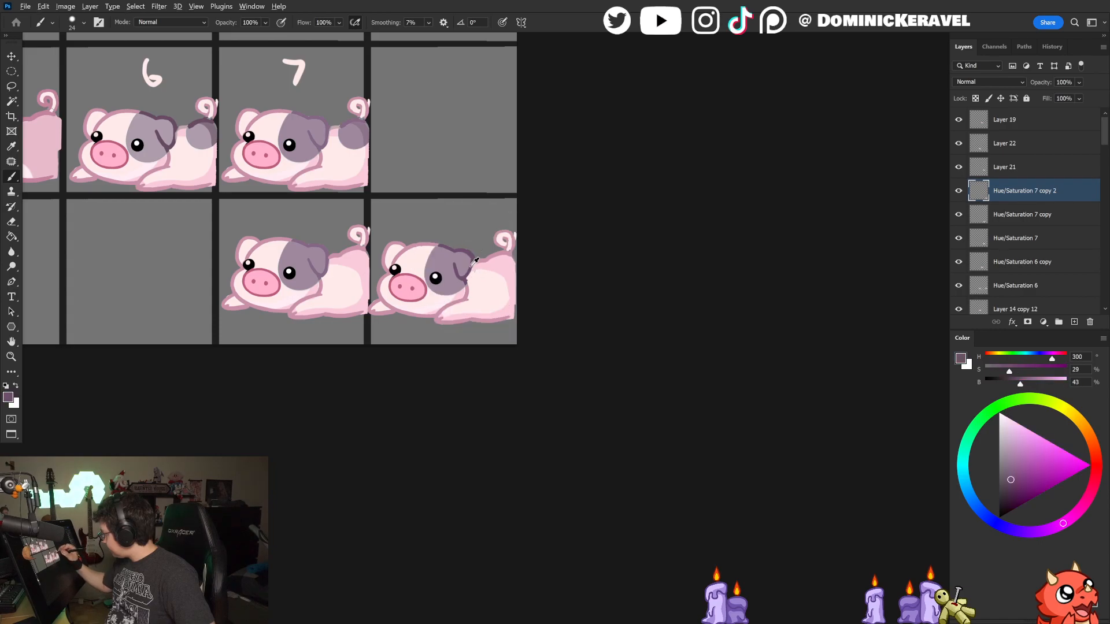
{"action": "left_click", "coordinate": [472, 258], "text": "alt"}
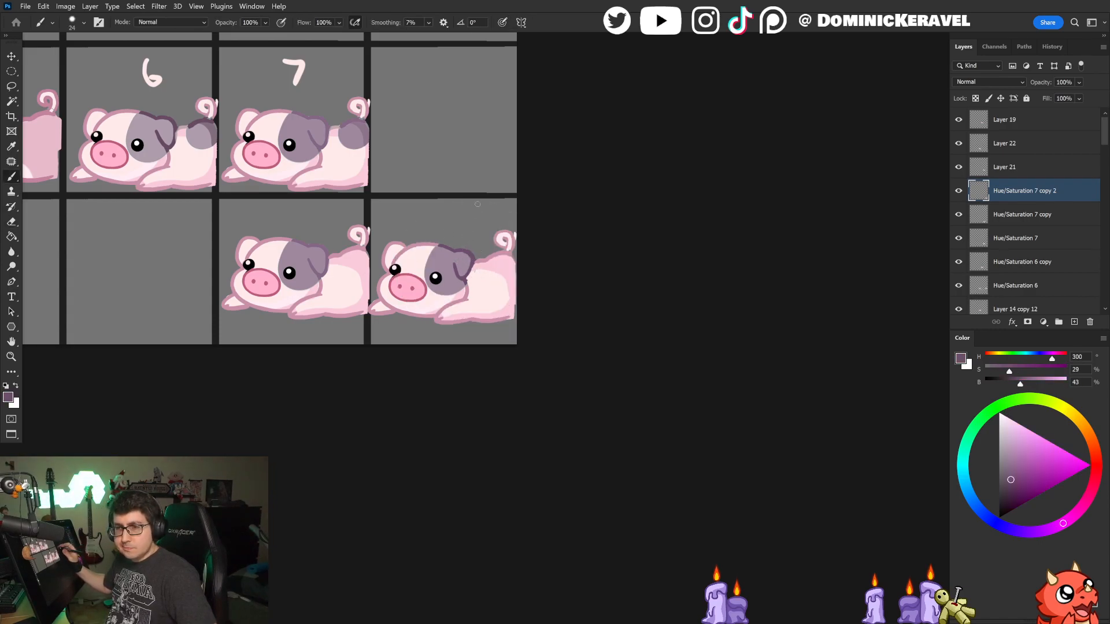
{"action": "left_click", "coordinate": [463, 254], "text": "alt"}
{"action": "left_click", "coordinate": [470, 267], "text": "alt"}
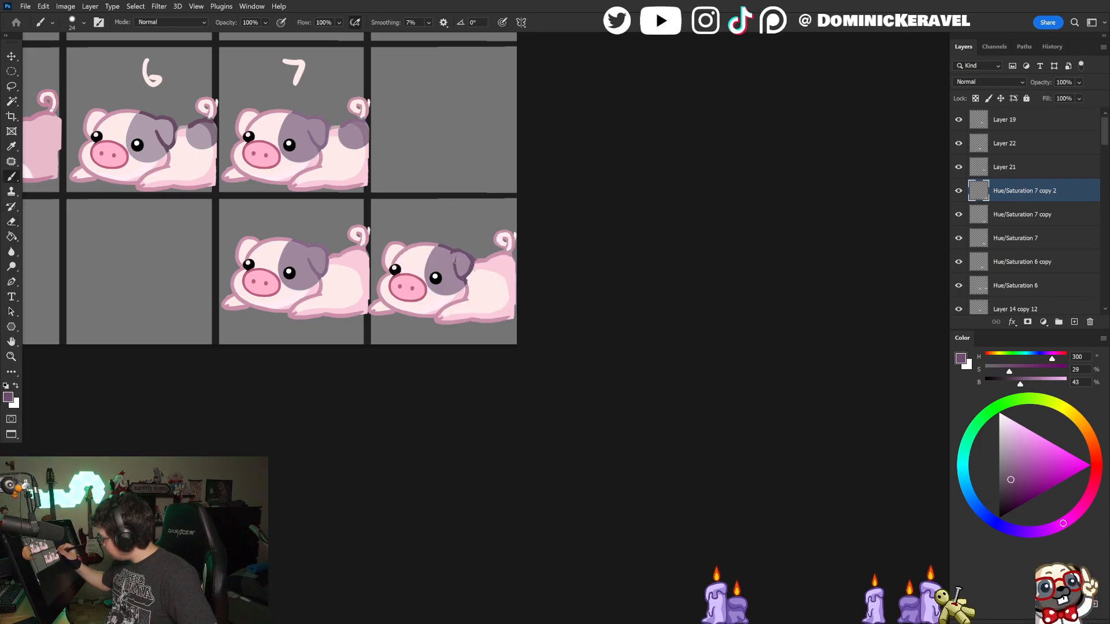
{"action": "left_click", "coordinate": [453, 271], "text": "alt"}
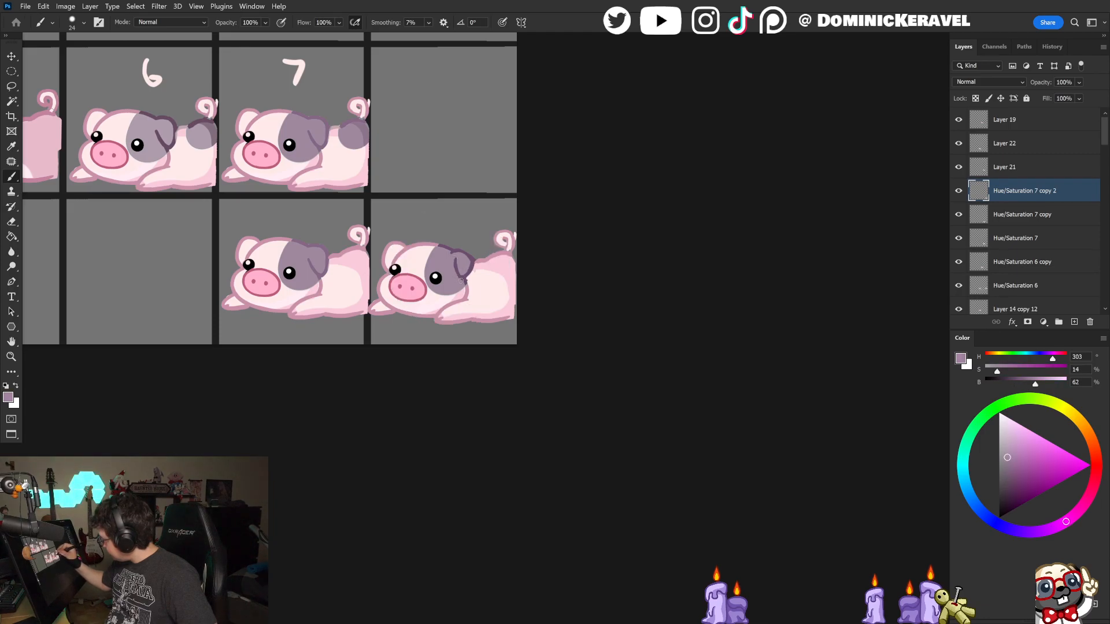
{"action": "left_click", "coordinate": [466, 281], "text": "alt"}
{"action": "left_click", "coordinate": [473, 282], "text": "alt"}
{"action": "left_click_drag", "start_coordinate": [470, 280], "coordinate": [472, 268]}
{"action": "left_click", "coordinate": [473, 261], "text": "alt"}
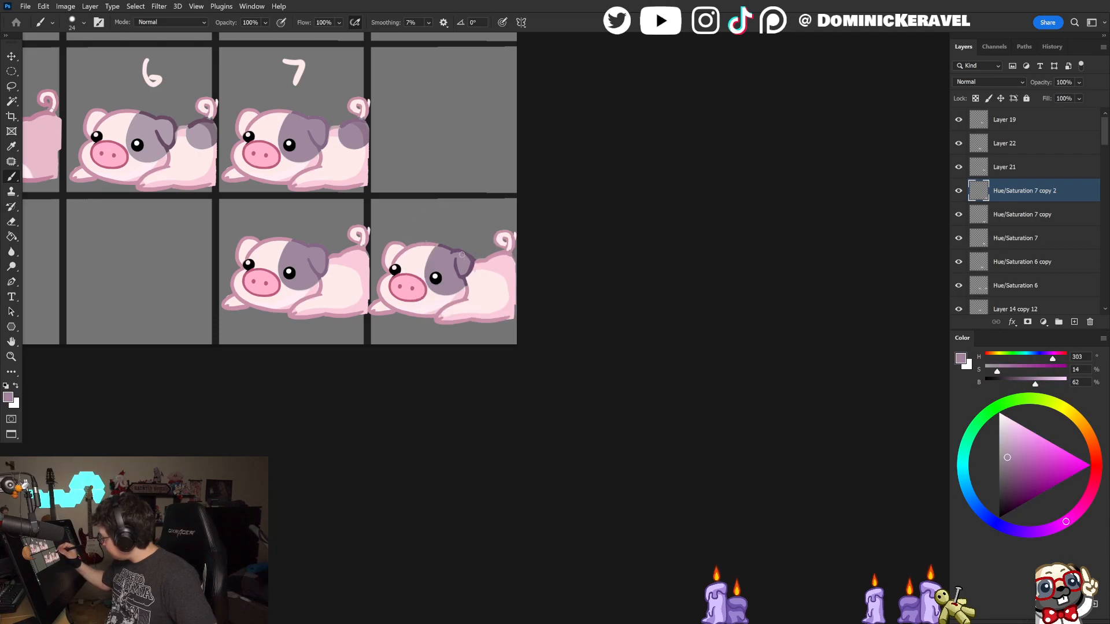
Step: Clean up the junction of the purple ear and the back outline, using sampled dark purple and pink (hue 335, saturation 28, brightness 79)
{"action": "key", "text": "e"}
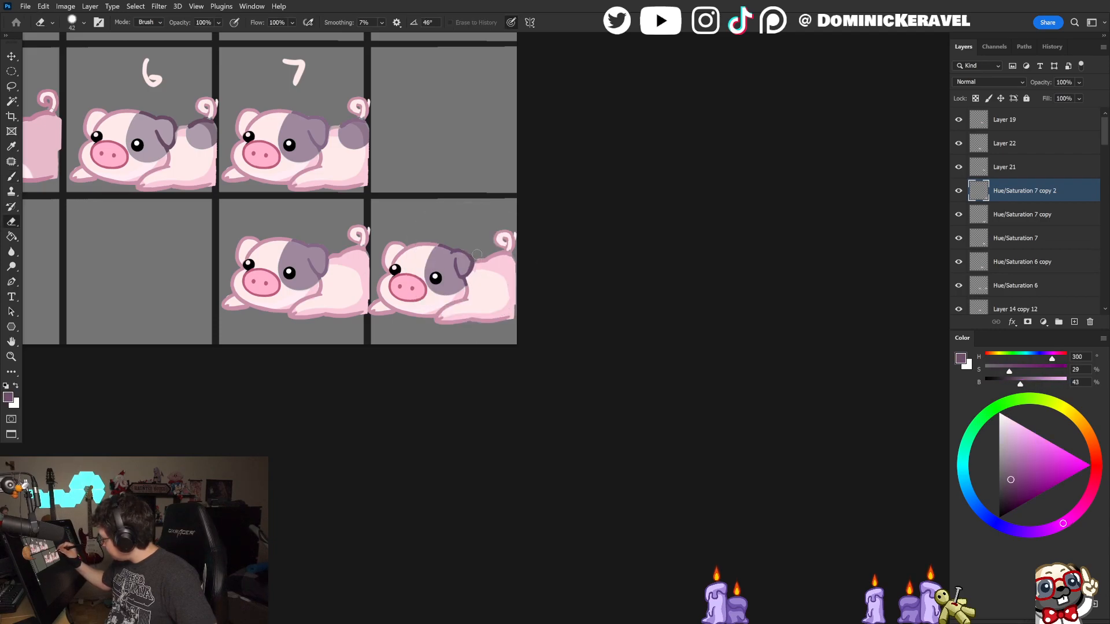
{"action": "key", "text": "b"}
{"action": "left_click", "coordinate": [474, 262], "text": "alt"}
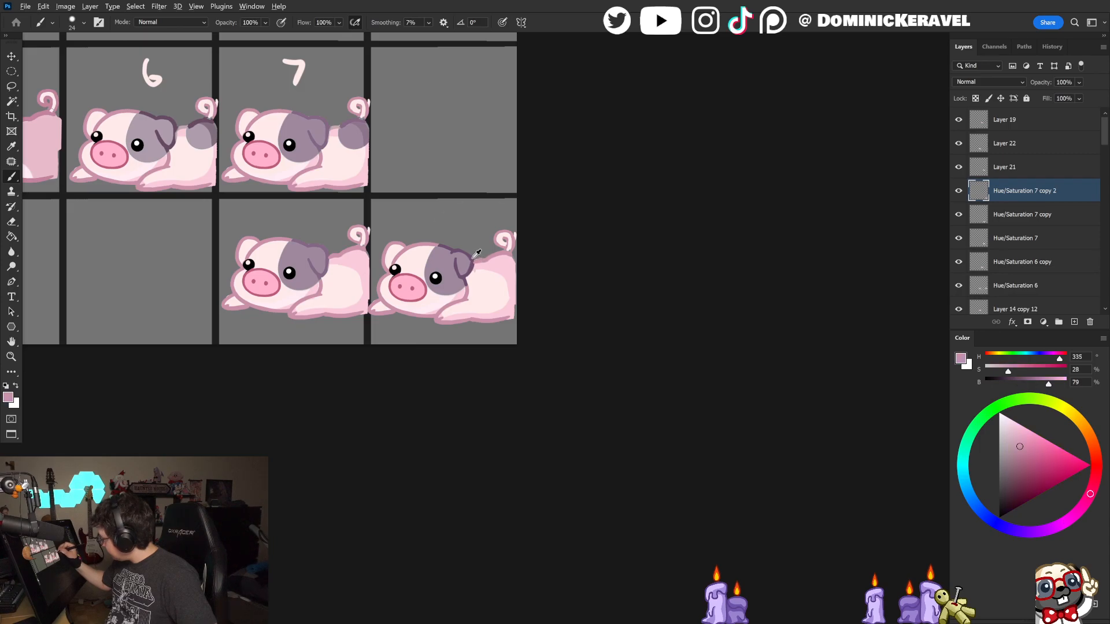
{"action": "left_click", "coordinate": [474, 255], "text": "alt"}
{"action": "left_click_drag", "start_coordinate": [511, 277], "coordinate": [451, 315]}
{"action": "left_click_drag", "start_coordinate": [520, 300], "coordinate": [553, 315]}
{"action": "left_click", "coordinate": [462, 221], "text": "alt"}
{"action": "left_click", "coordinate": [469, 222], "text": "alt"}
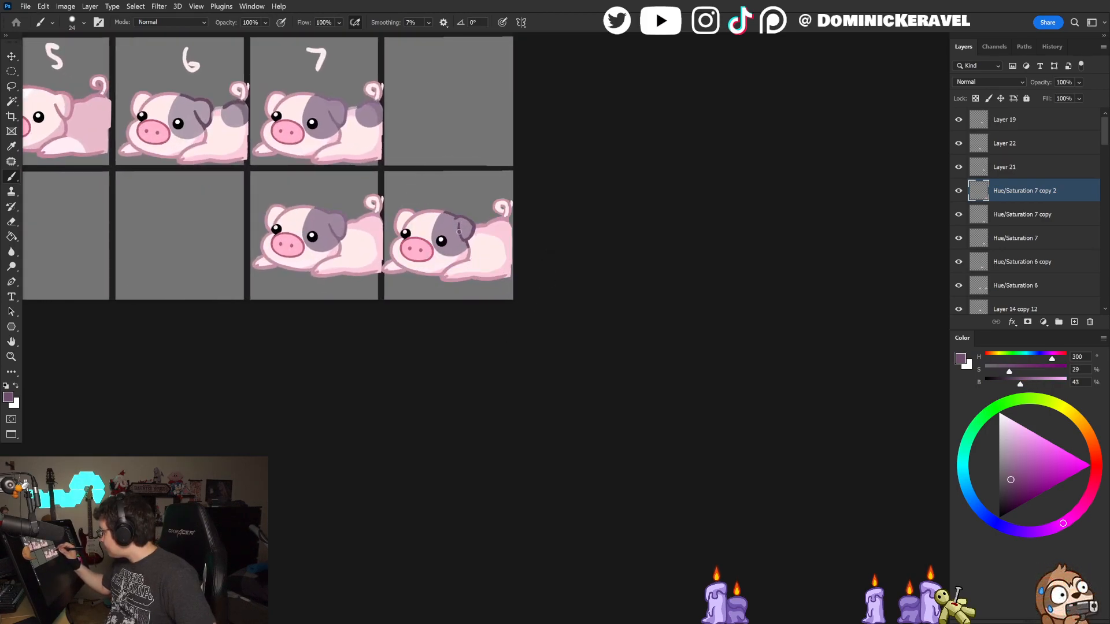
{"action": "left_click", "coordinate": [479, 237], "text": "alt"}
{"action": "left_click", "coordinate": [498, 226], "text": "alt"}
{"action": "left_click", "coordinate": [484, 223], "text": "alt"}
Step: Paint pink shading (hue 341, saturation 19, brightness 98) on the new pig's rump and touch up the adjoining outline with sampled pink
{"action": "key", "text": "e"}
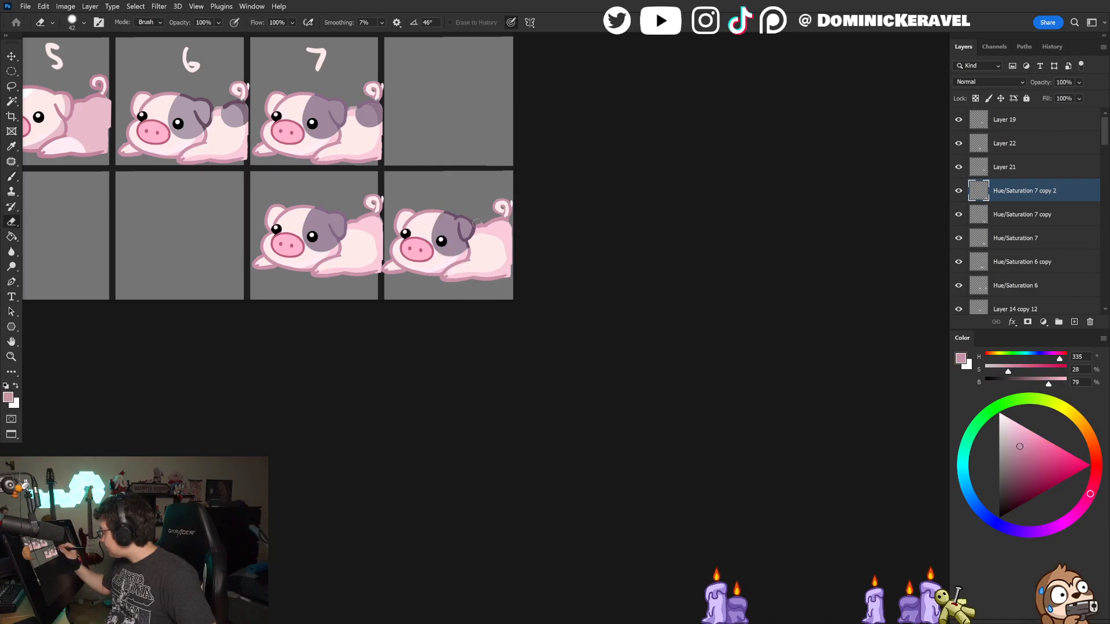
{"action": "key", "text": "b"}
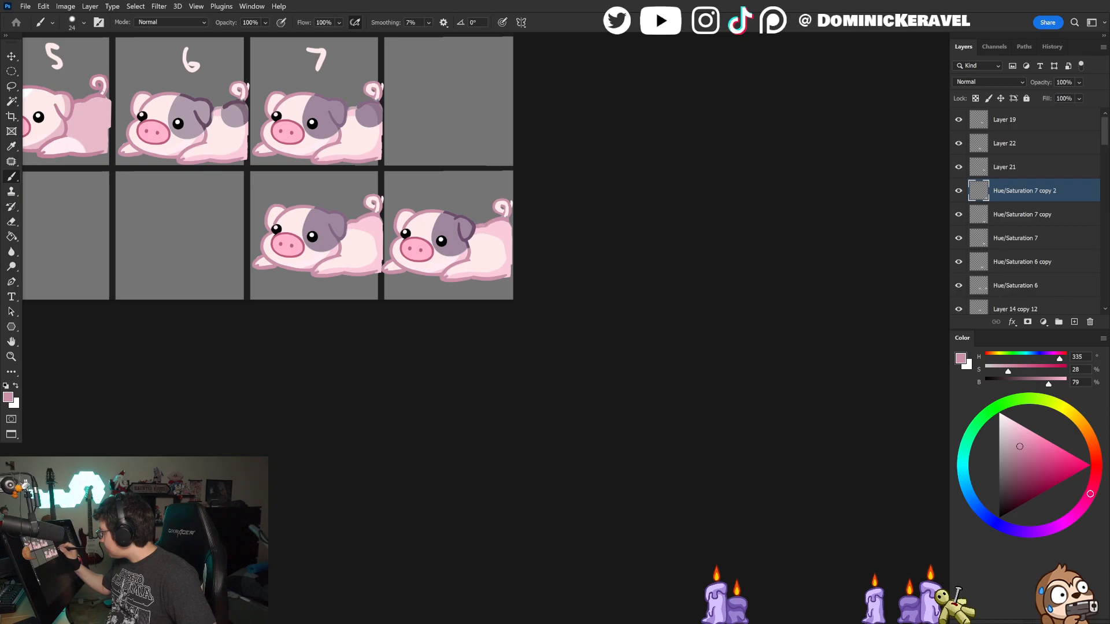
{"action": "left_click", "coordinate": [513, 208], "text": "alt"}
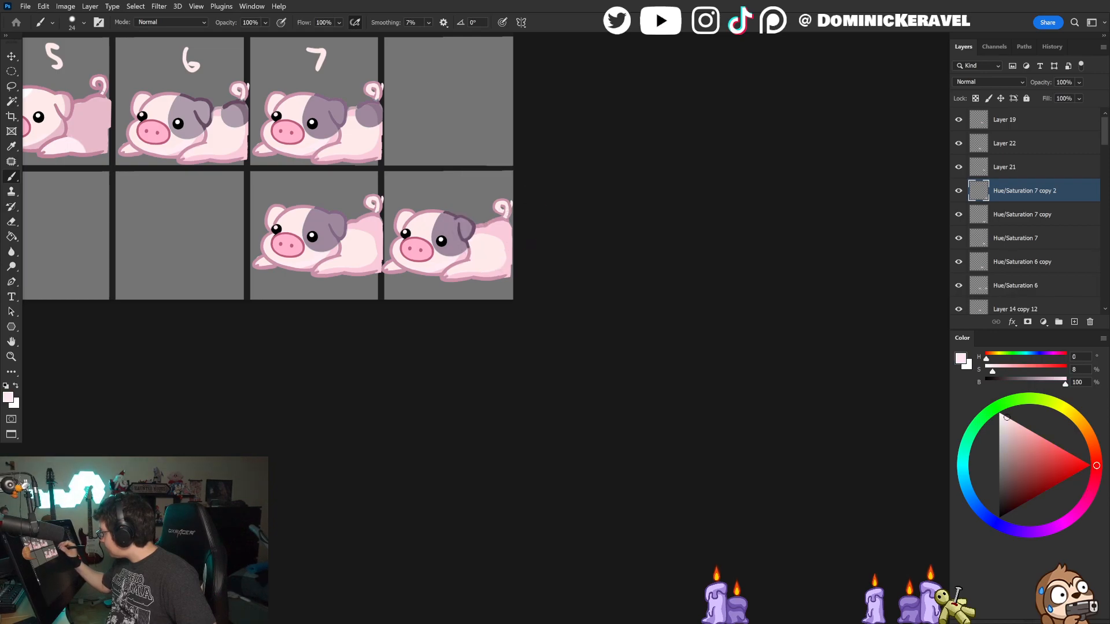
{"action": "left_click", "coordinate": [512, 215], "text": "alt"}
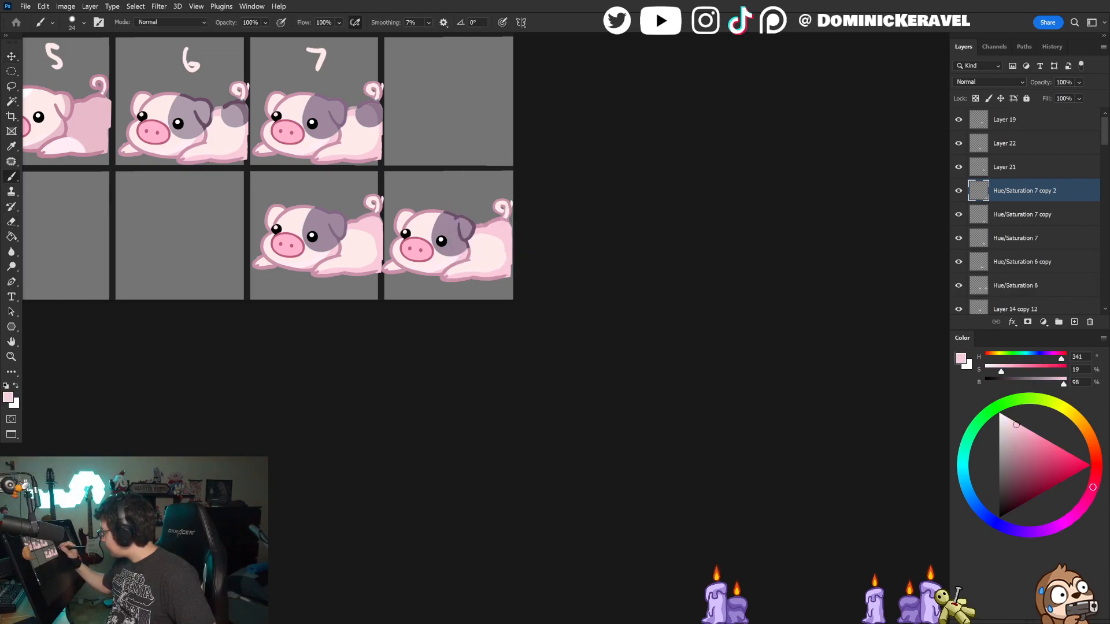
{"action": "left_click", "coordinate": [505, 224], "text": "alt"}
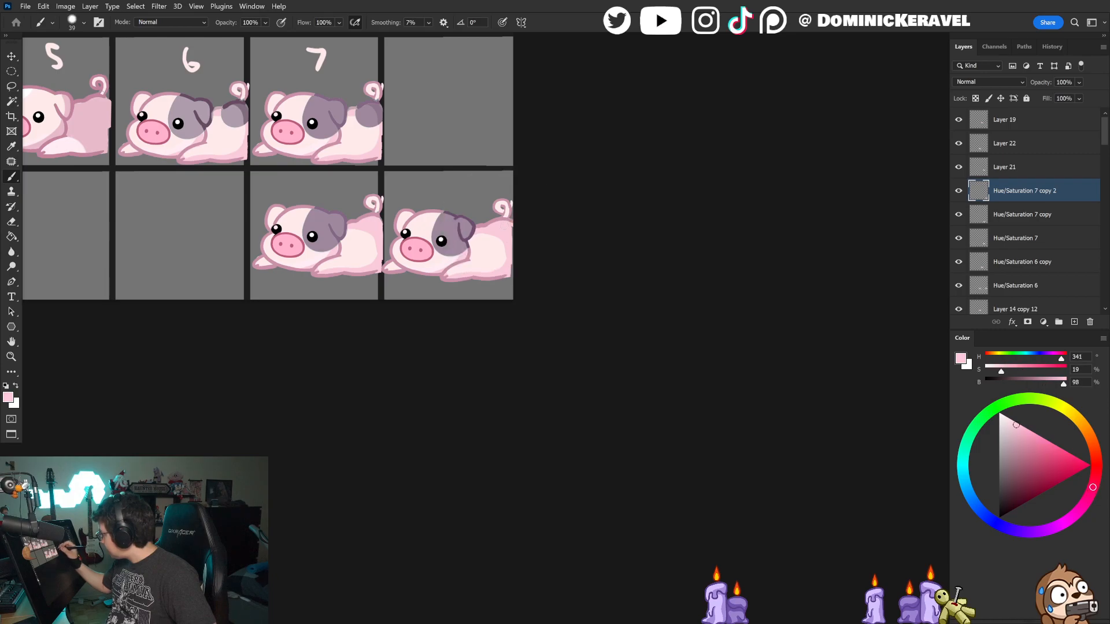
{"action": "left_click", "coordinate": [510, 269], "text": "alt"}
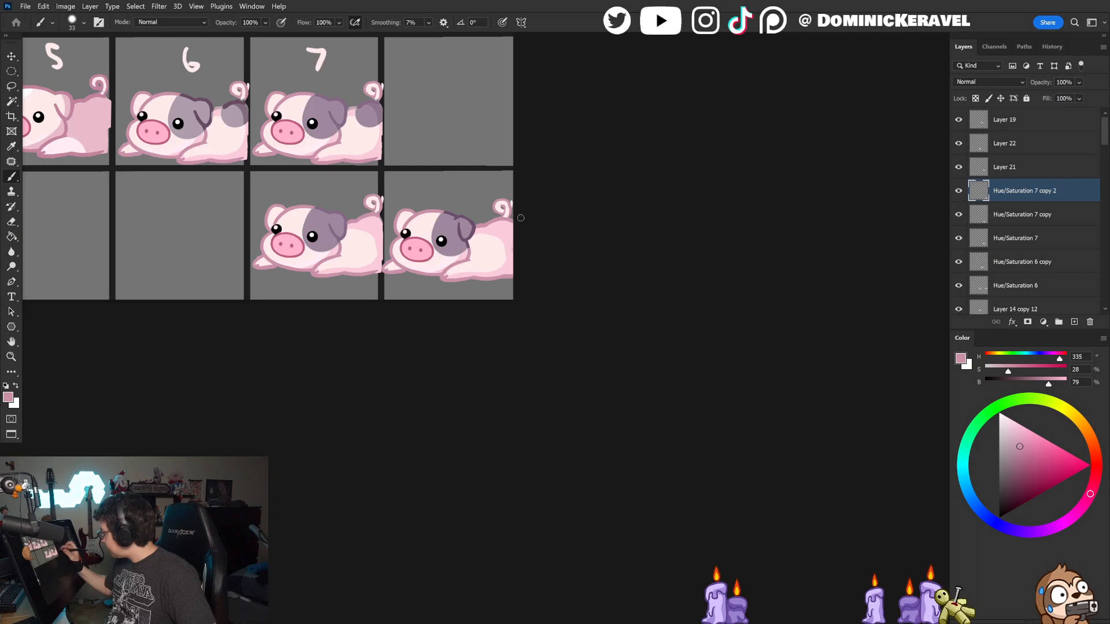
Step: Touch up the head outline with sampled purple above the spot and pink (hue 335, saturation 28, brightness 79) around the light ear
{"action": "left_click", "coordinate": [459, 212], "text": "alt"}
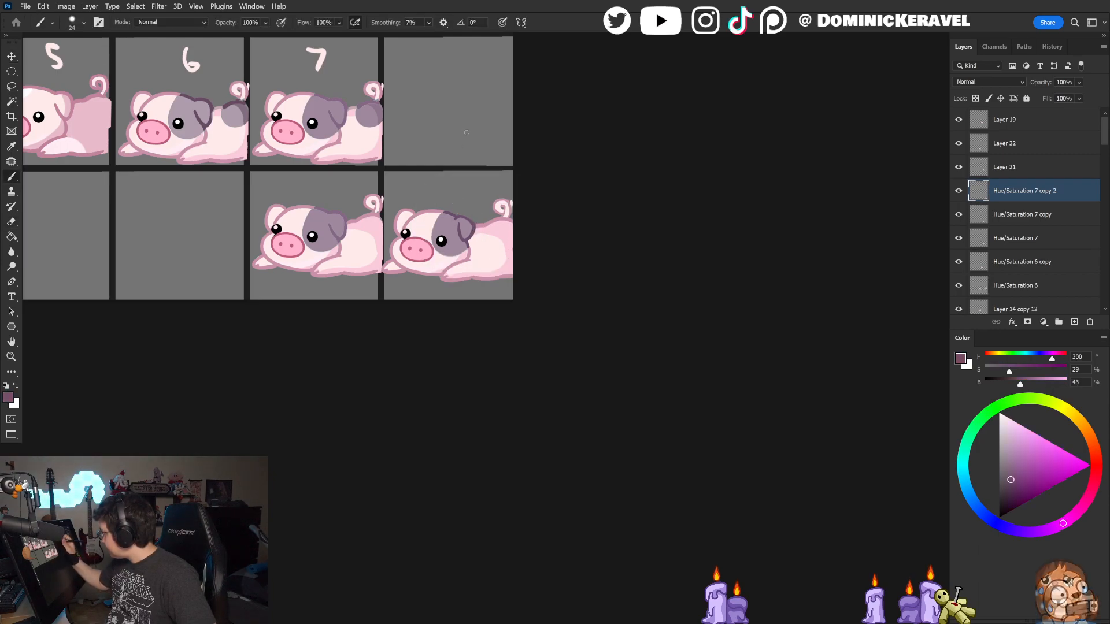
{"action": "key", "text": "e"}
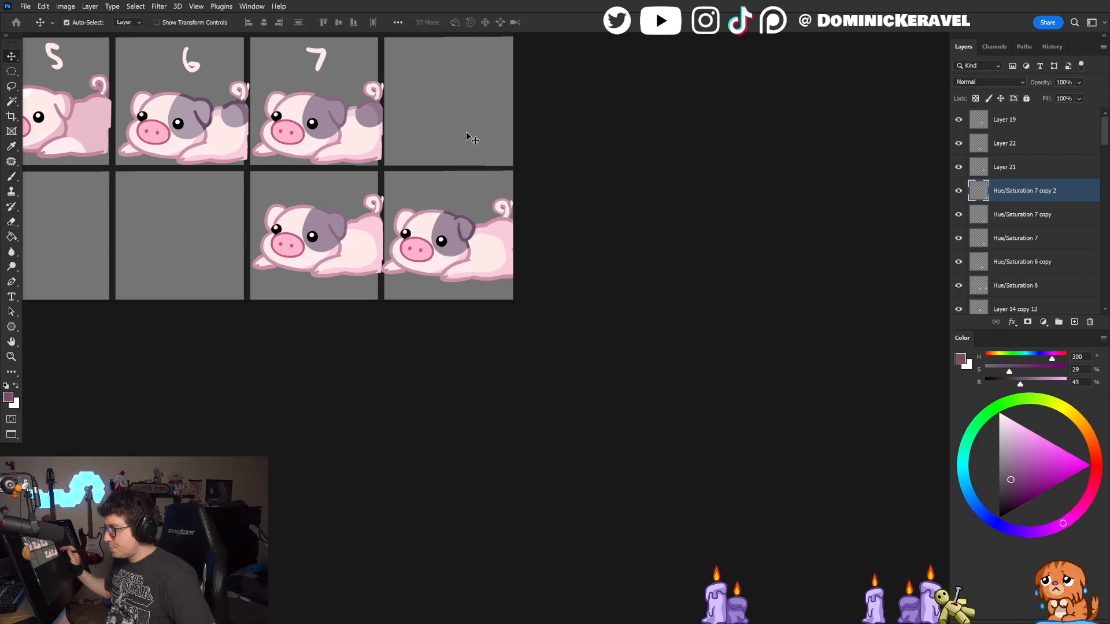
{"action": "key", "text": "b"}
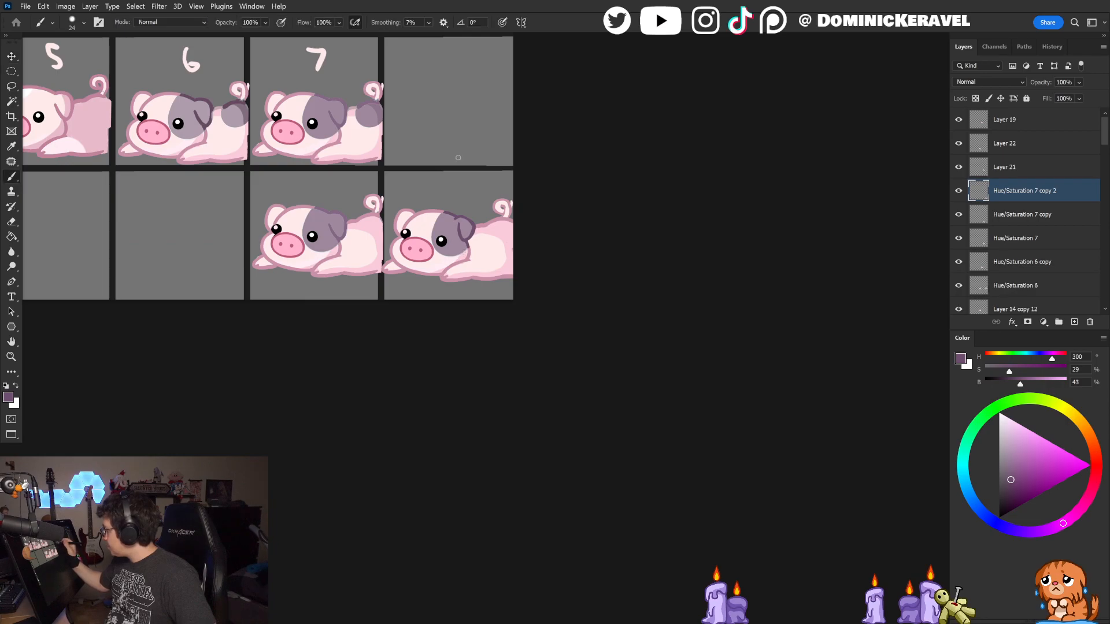
{"action": "left_click", "coordinate": [417, 207], "text": "alt"}
{"action": "left_click", "coordinate": [405, 207], "text": "alt"}
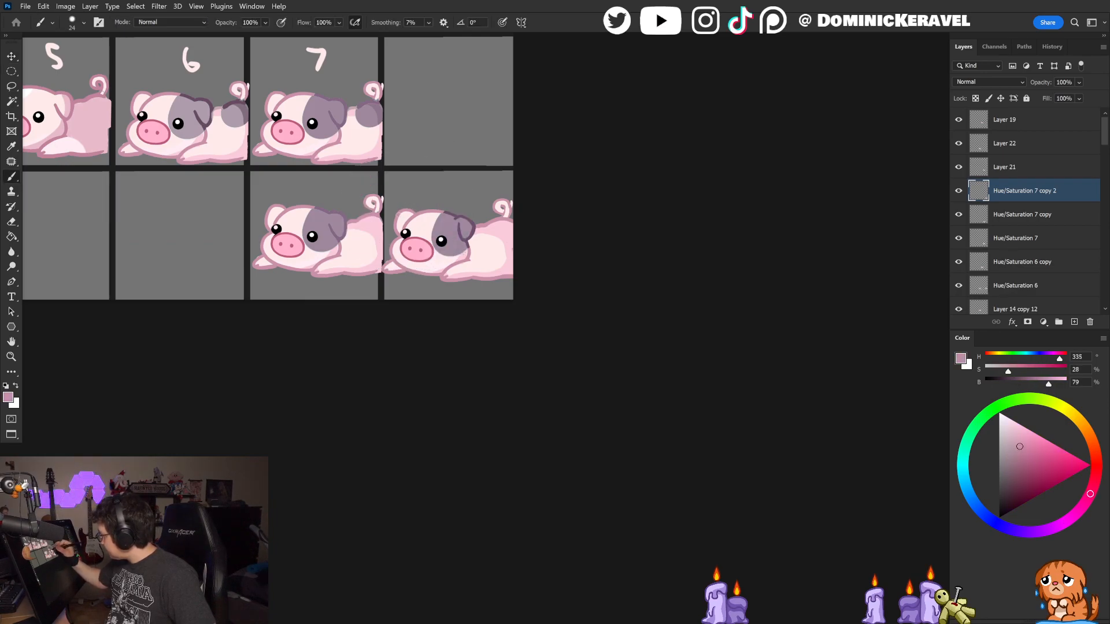
{"action": "key", "text": "e"}
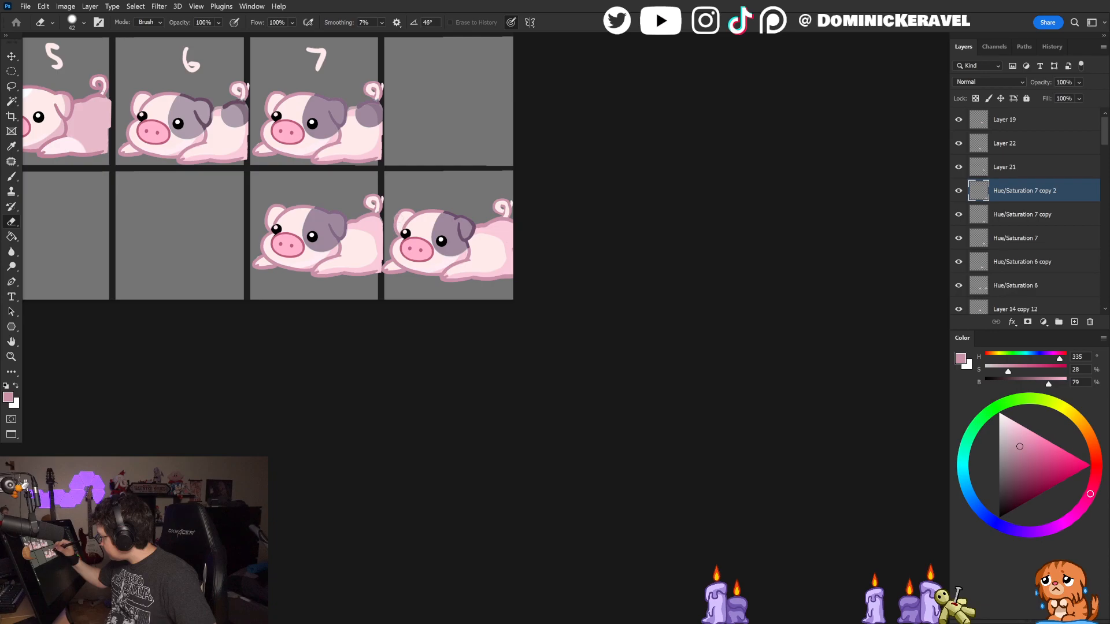
{"action": "key", "text": "b"}
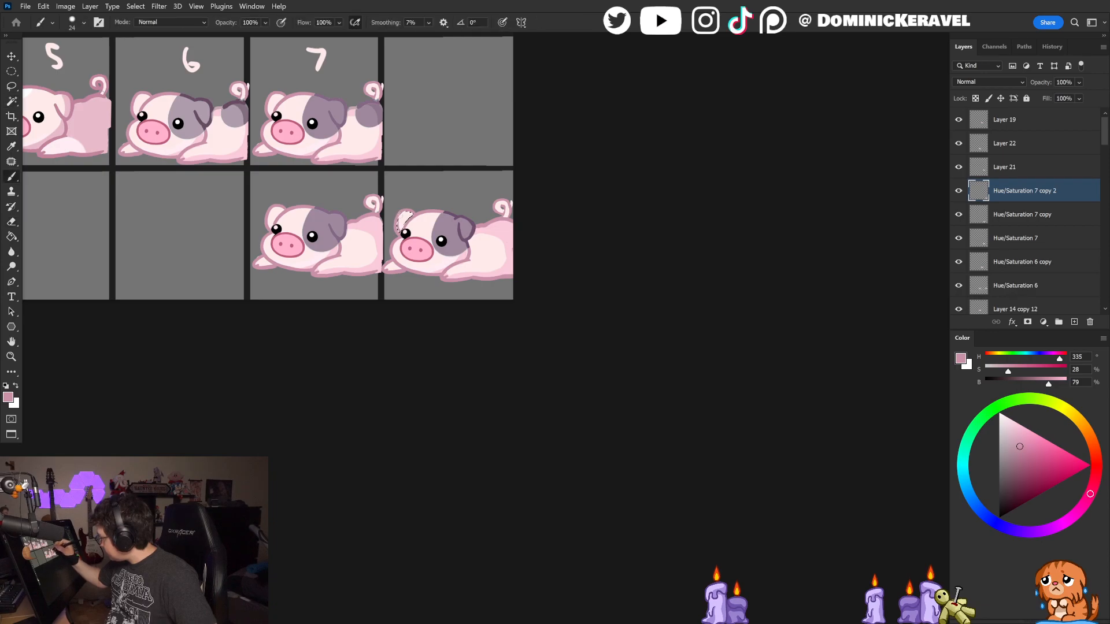
{"action": "key", "text": "e"}
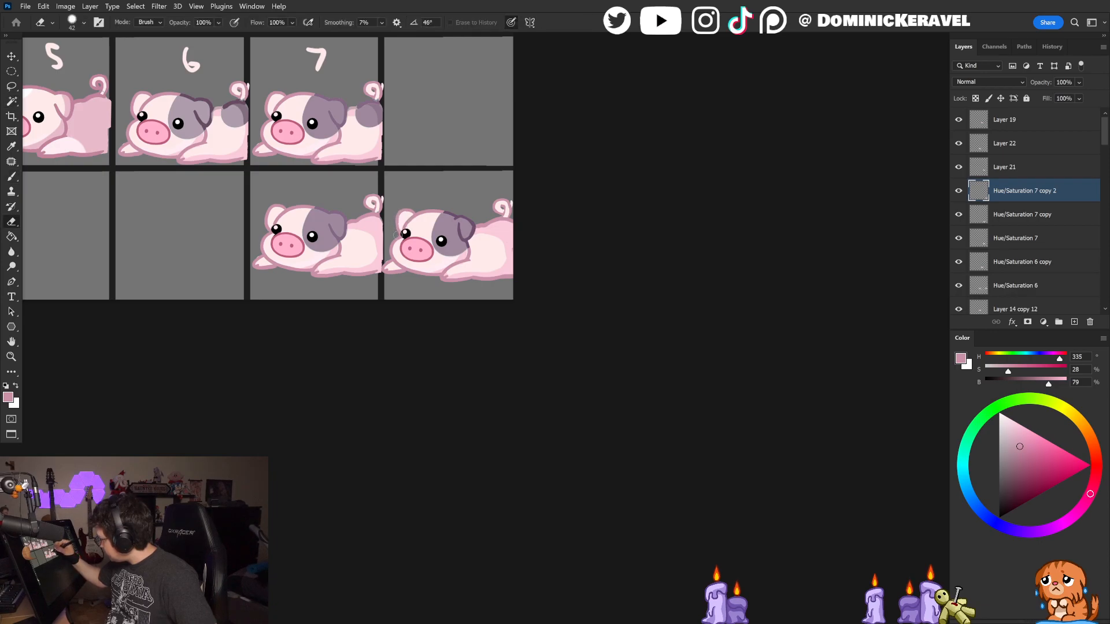
{"action": "key", "text": "b"}
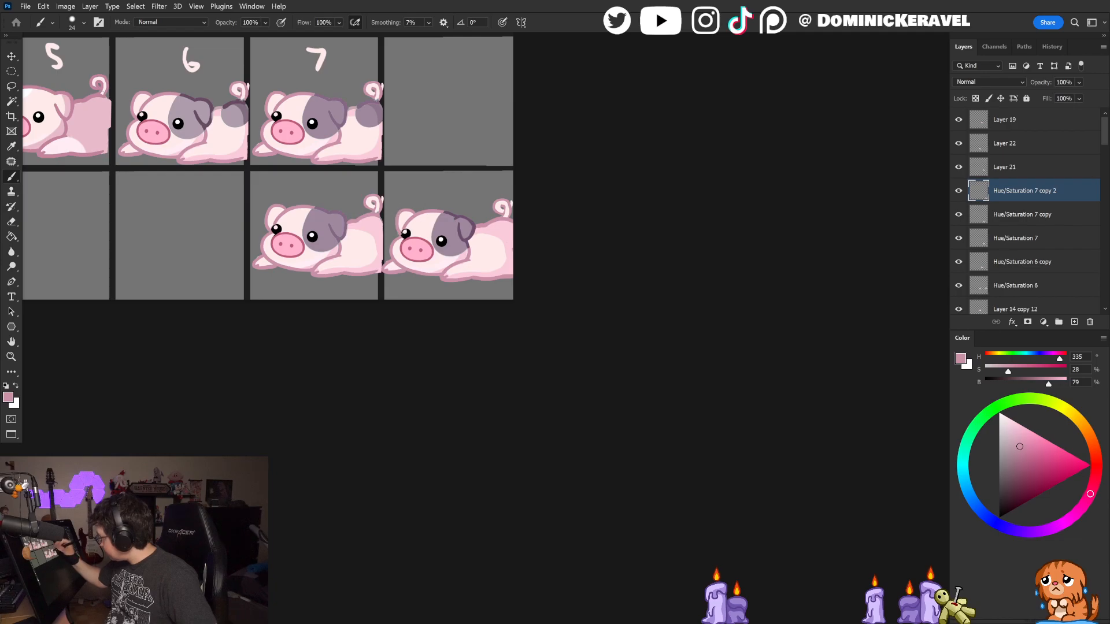
Step: Try a black circle around the new pig's purple ear and undo it
{"action": "key", "text": "d"}
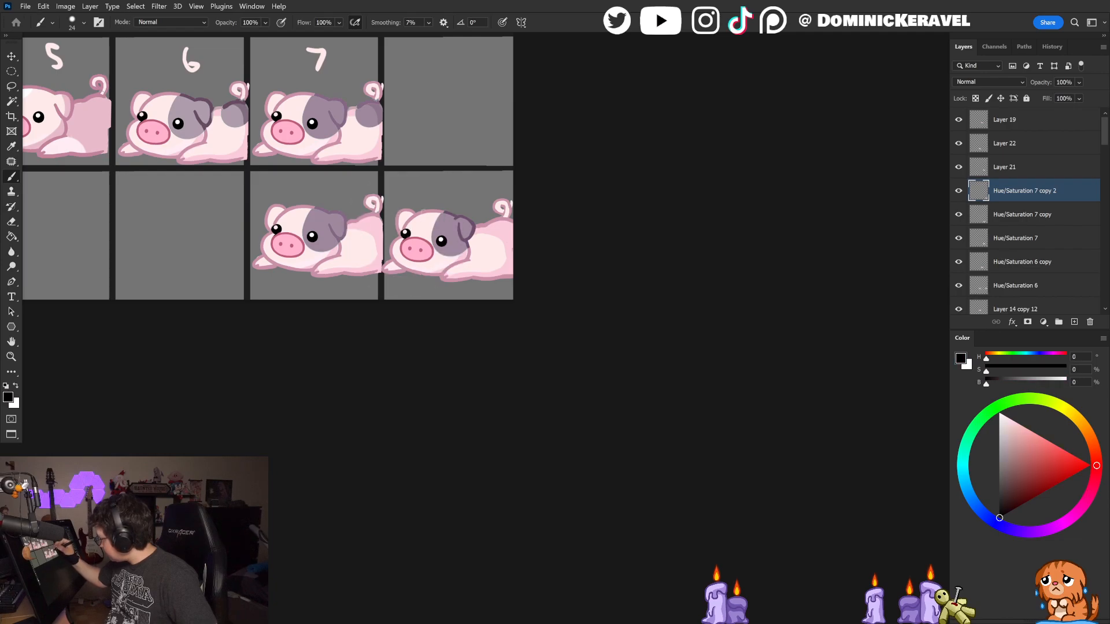
{"action": "left_click_drag", "start_coordinate": [432, 219], "coordinate": [421, 199]}
{"action": "key", "text": "v"}
{"action": "left_click_drag", "start_coordinate": [482, 250], "coordinate": [498, 266]}
{"action": "key", "text": "b"}
{"action": "key", "text": "v"}
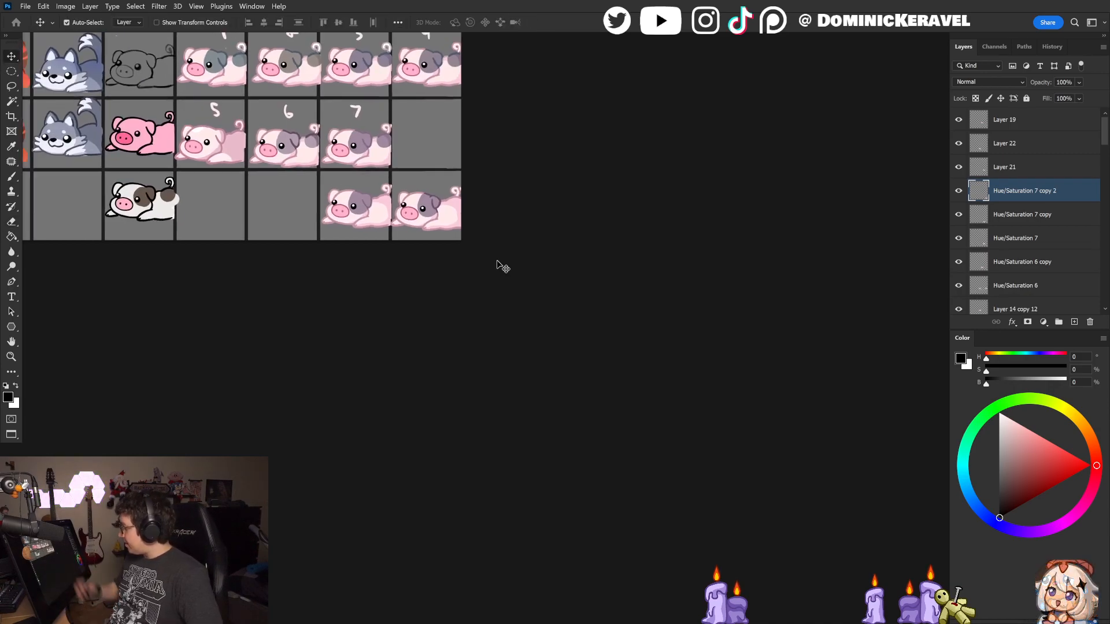
{"action": "mouse_move", "coordinate": [450, 200]}
{"action": "left_mouse_down"}
{"action": "mouse_move", "coordinate": [473, 202]}
{"action": "mouse_move", "coordinate": [441, 195]}
{"action": "left_mouse_up"}
{"action": "key", "text": "b"}
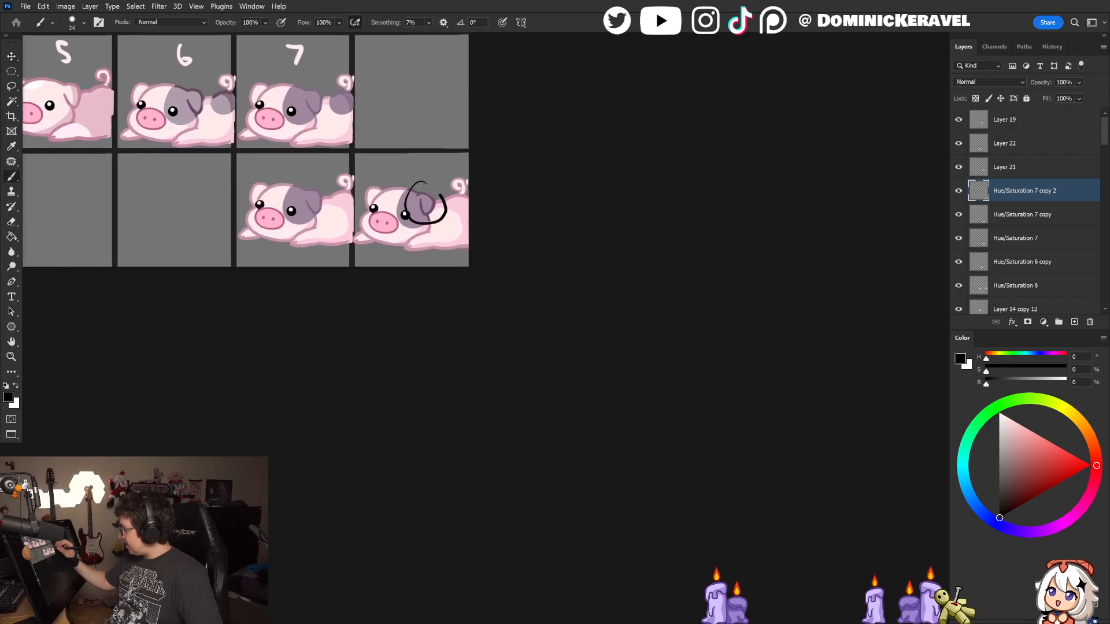
{"action": "left_click_drag", "start_coordinate": [516, 236], "coordinate": [627, 295]}
{"action": "key", "text": "ctrl+z"}
{"action": "key", "text": "v"}
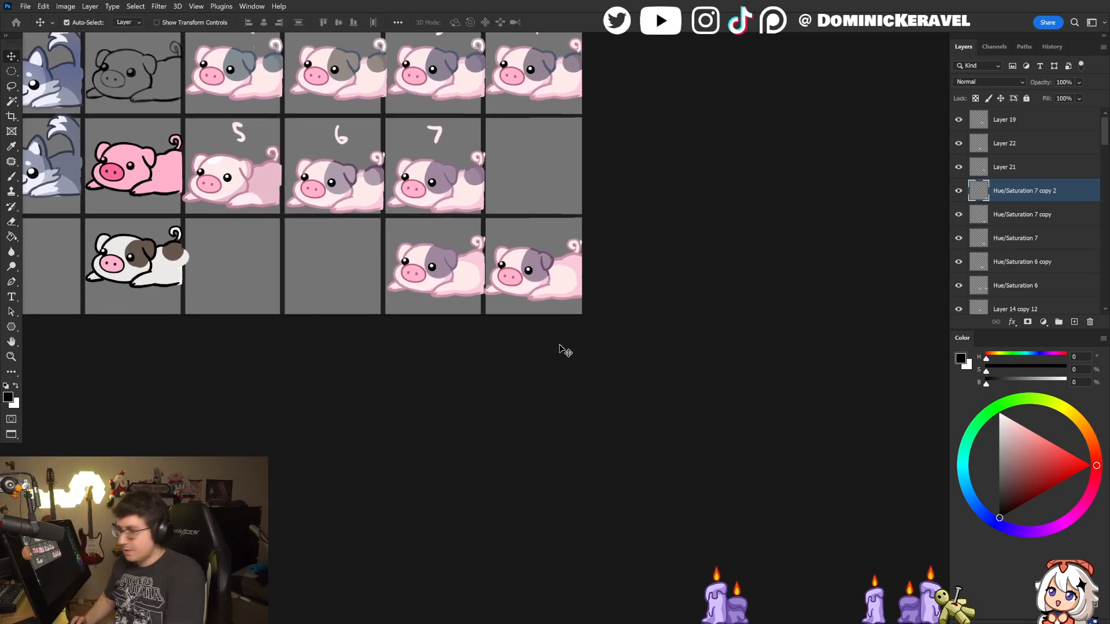
{"action": "key", "text": "e"}
{"action": "key", "text": "v"}
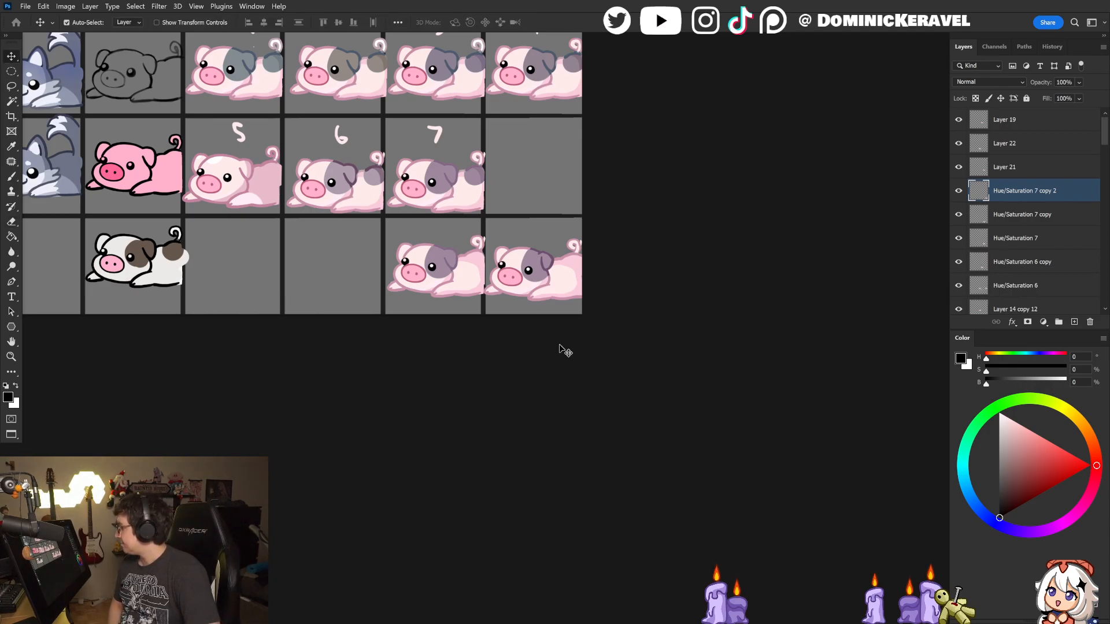
{"action": "key", "text": "e"}
{"action": "key", "text": "v"}
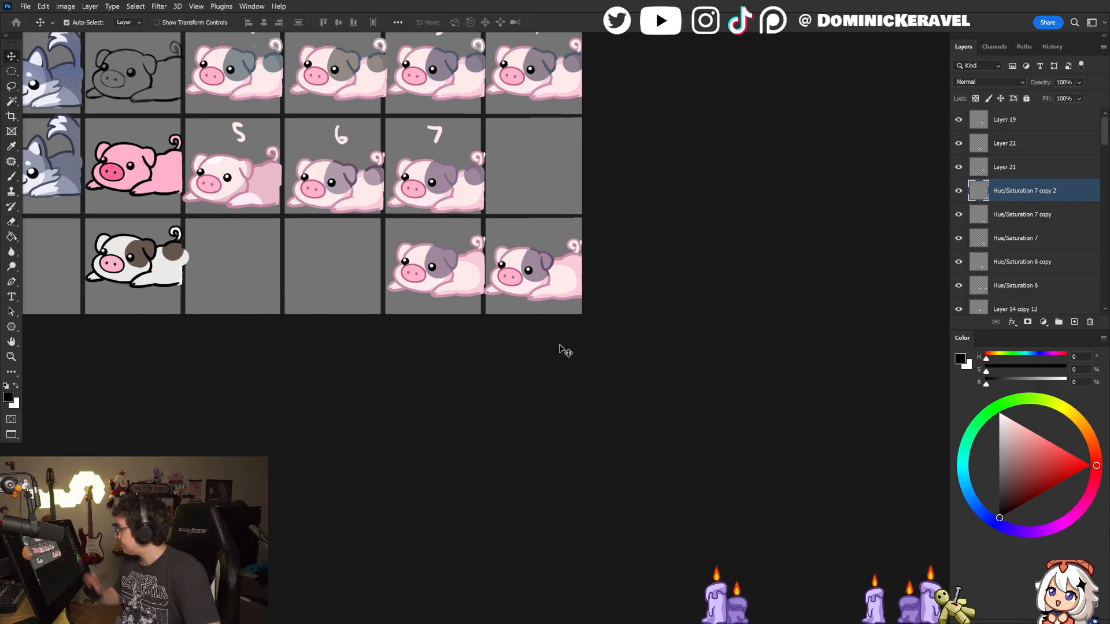
{"action": "left_click_drag", "start_coordinate": [635, 288], "coordinate": [625, 295]}
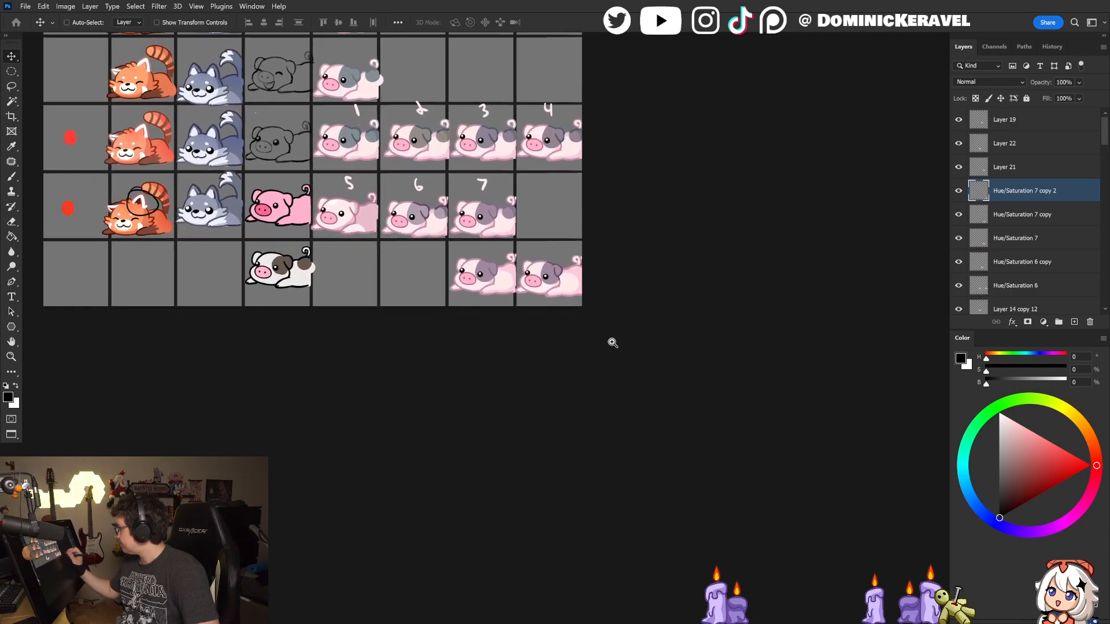
Step: Delete the first of the two new pigs in the row below and move the other into the cell beside variant 7
{"action": "key", "text": "e"}
{"action": "key", "text": "v"}
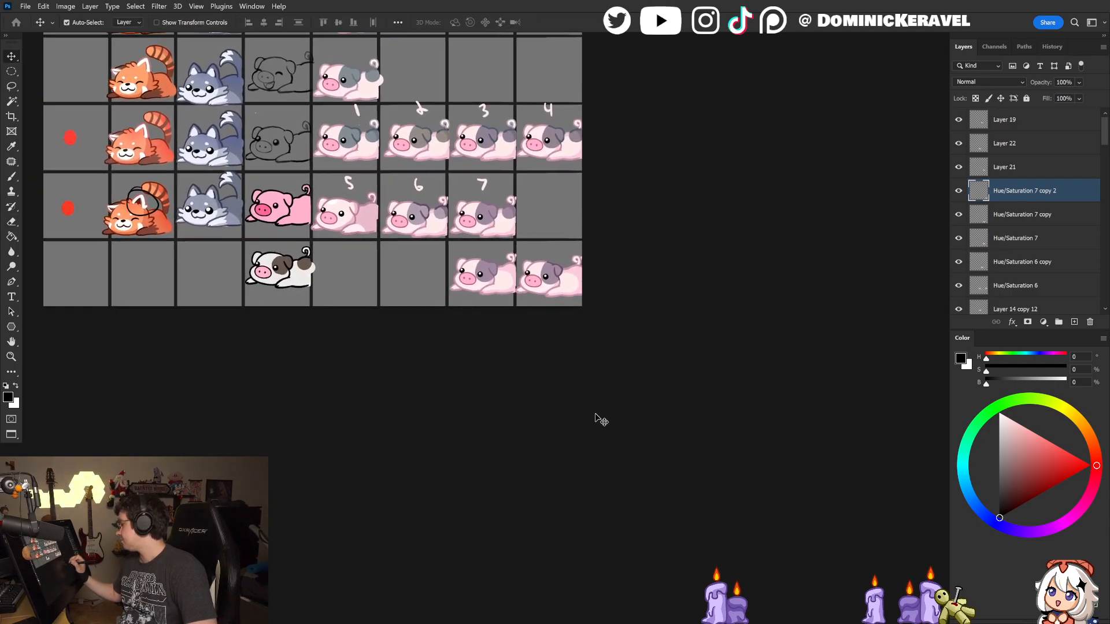
{"action": "left_click_drag", "start_coordinate": [614, 391], "coordinate": [607, 467]}
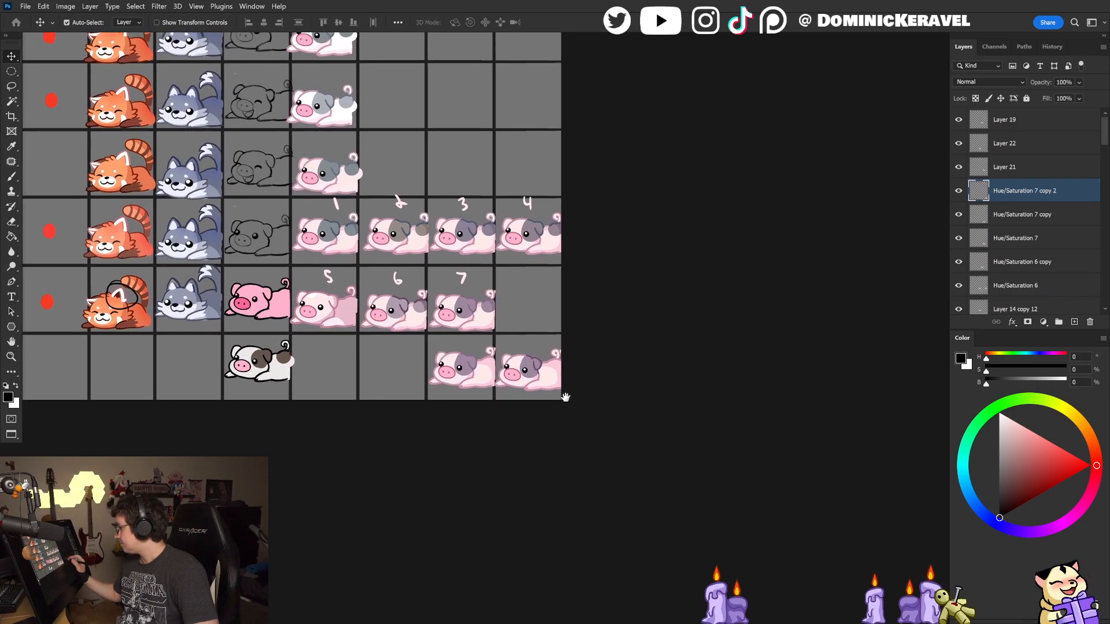
{"action": "left_click_drag", "start_coordinate": [584, 385], "coordinate": [584, 405]}
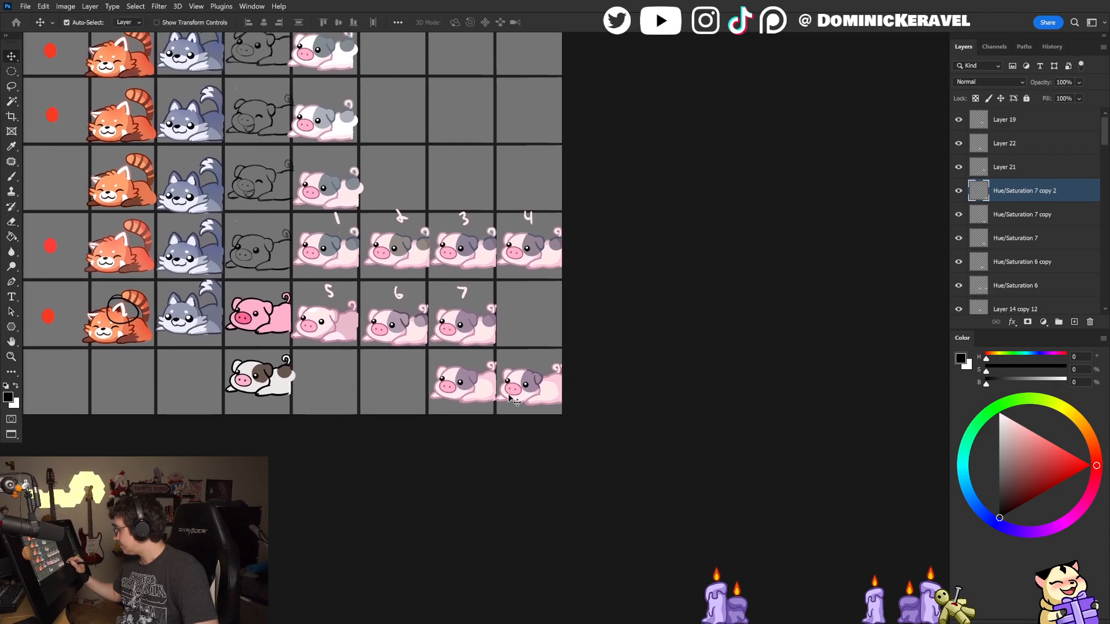
{"action": "key", "text": "alt+bracketleft"}
{"action": "key", "text": "Delete"}
{"action": "left_click_drag", "start_coordinate": [541, 385], "coordinate": [540, 322]}
{"action": "mouse_move", "coordinate": [551, 362]}
{"action": "left_mouse_down"}
{"action": "mouse_move", "coordinate": [533, 388]}
{"action": "mouse_move", "coordinate": [540, 357]}
{"action": "left_mouse_up"}
Step: Hand-write the label 8 above the pig beside variant 7
{"action": "key", "text": "b"}
{"action": "left_click", "coordinate": [538, 355], "text": "alt"}
{"action": "key", "text": "v"}
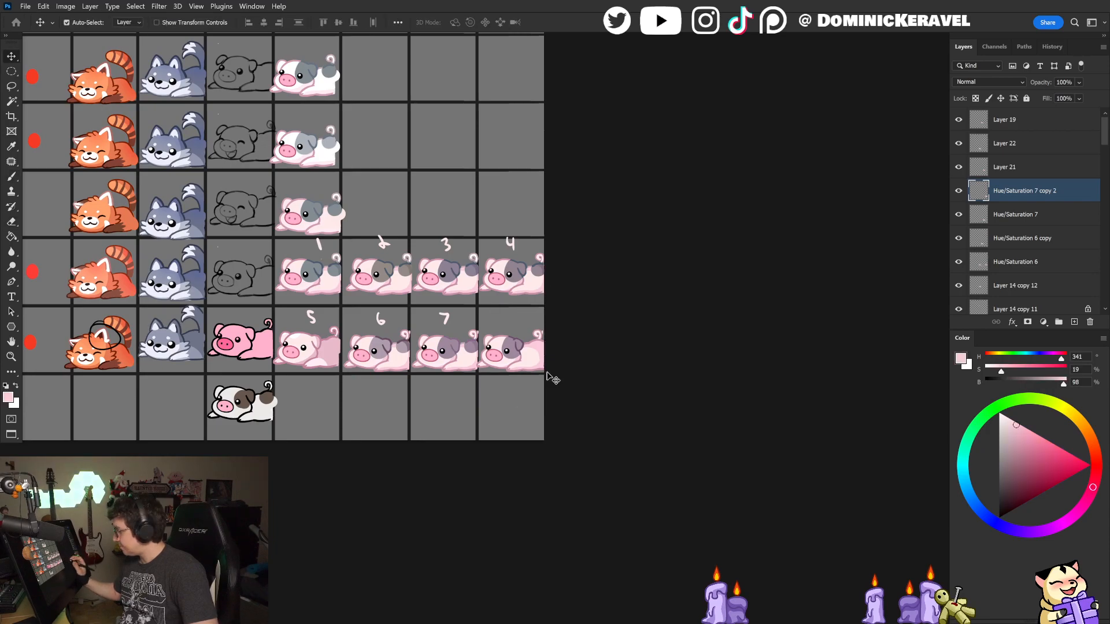
{"action": "key", "text": "b"}
{"action": "left_click_drag", "start_coordinate": [467, 315], "coordinate": [514, 321]}
{"action": "left_click", "coordinate": [533, 353], "text": "alt"}
{"action": "key", "text": "ctrl+z"}
{"action": "key", "text": "v"}
{"action": "scroll", "coordinate": [575, 379], "scroll_direction": "up", "scroll_amount": 3}
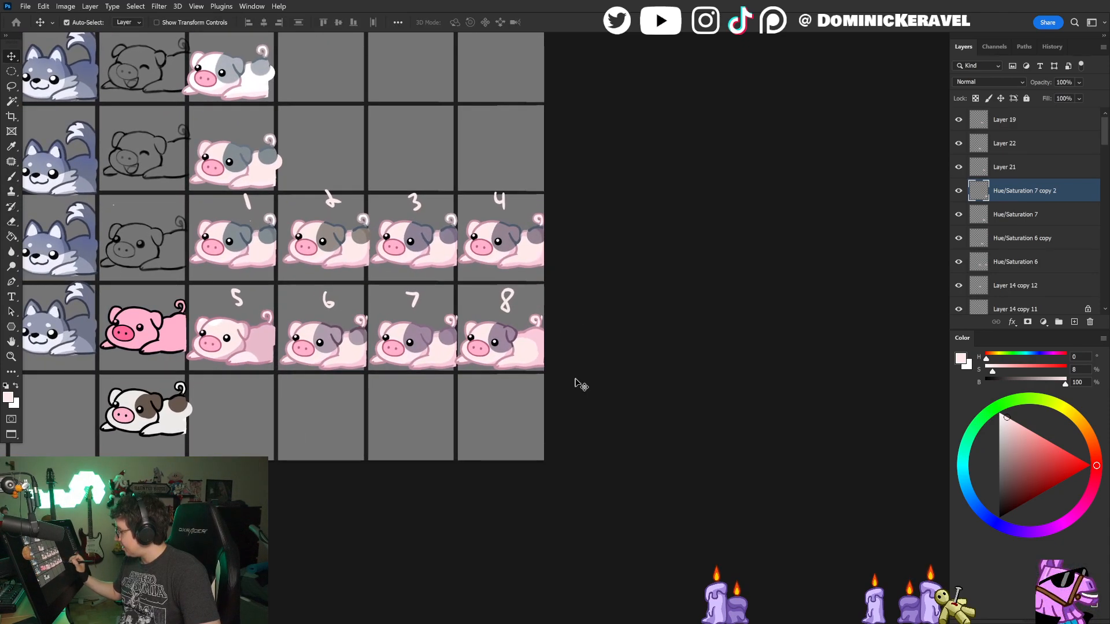
Step: Try a mauve spot (hue 303, saturation 14, brightness 62) on pig 8's rump with a 56 px brush
{"action": "key", "text": "b"}
{"action": "left_click_drag", "start_coordinate": [531, 323], "coordinate": [523, 339]}
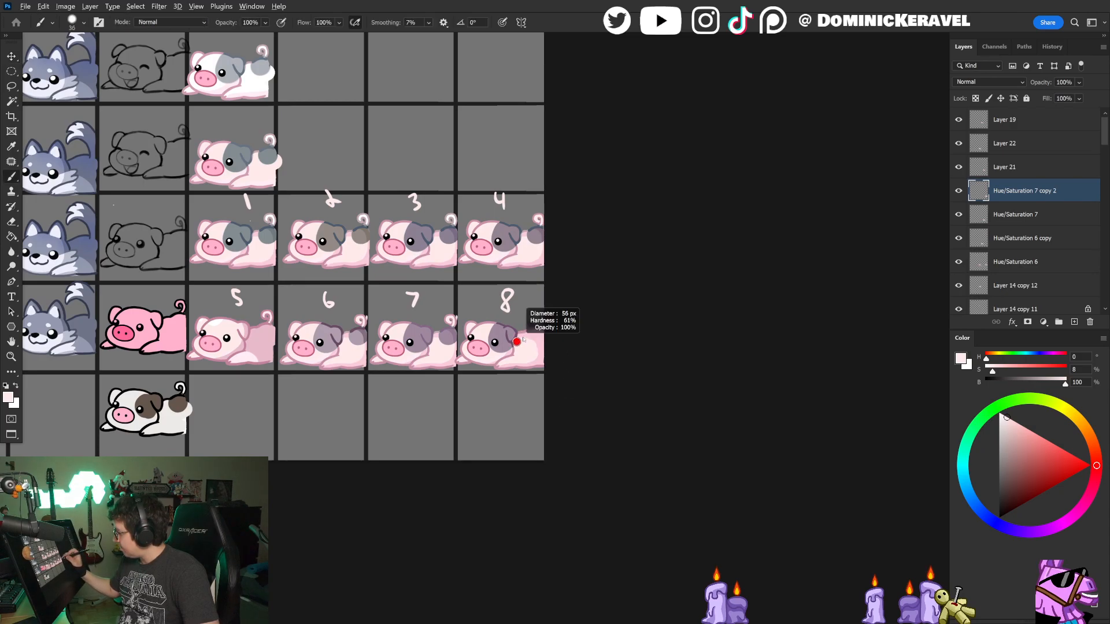
{"action": "left_click", "coordinate": [451, 331], "text": "alt"}
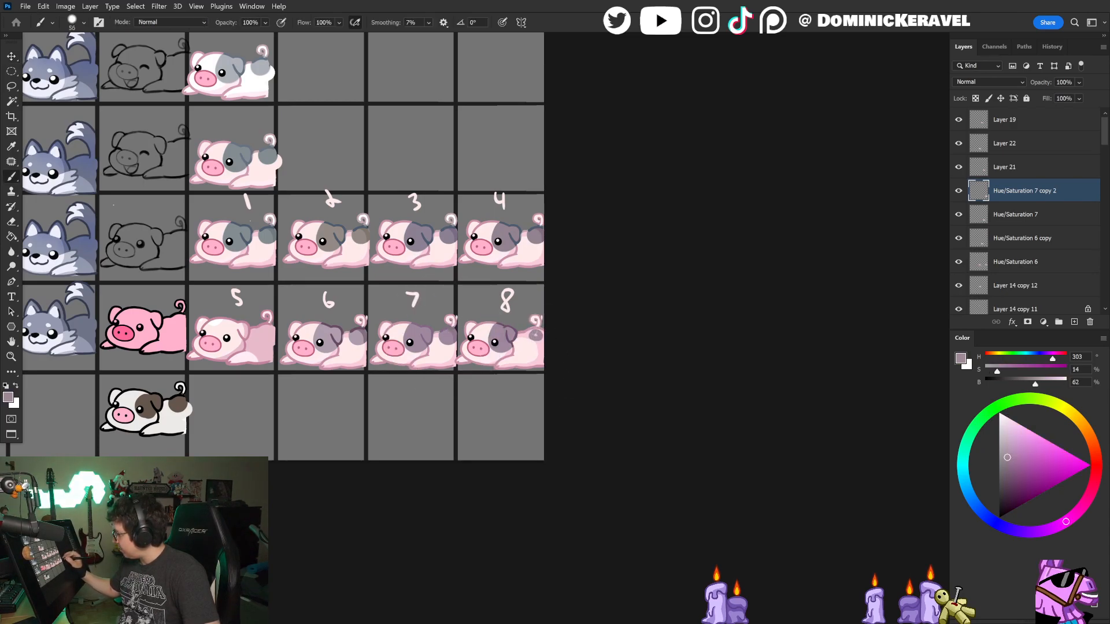
{"action": "key", "text": "v"}
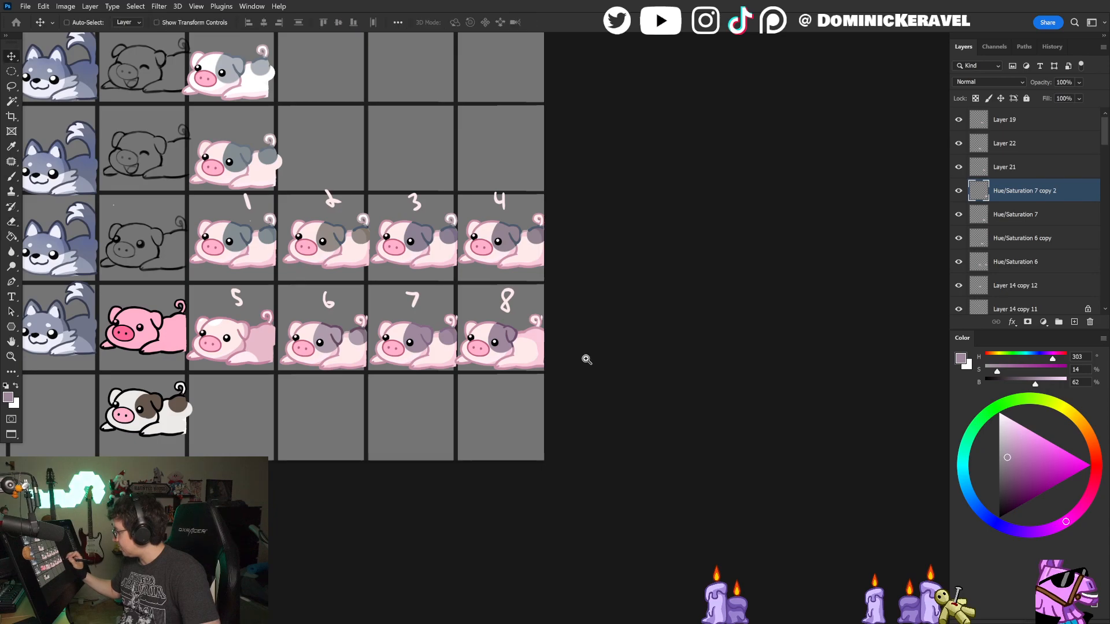
Step: Compare the eight numbered pig variants with the solid pink pig, the cow and the other animal emotes
{"action": "scroll", "coordinate": [580, 362], "scroll_direction": "down", "scroll_amount": 2}
{"action": "left_click_drag", "start_coordinate": [590, 386], "coordinate": [541, 373]}
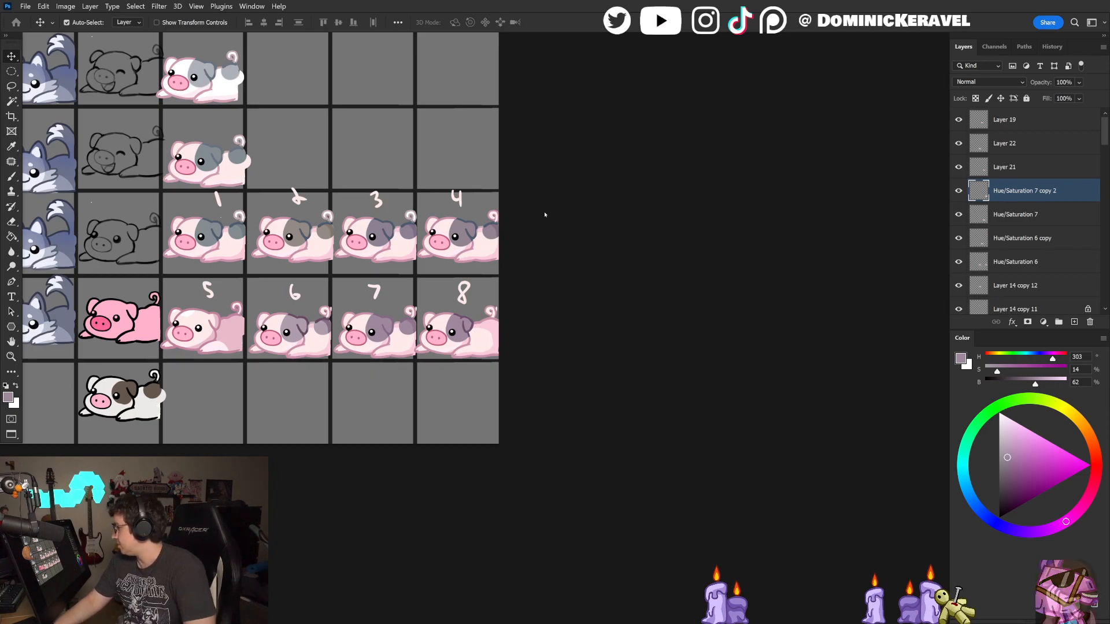
{"action": "left_click_drag", "start_coordinate": [464, 133], "coordinate": [489, 139]}
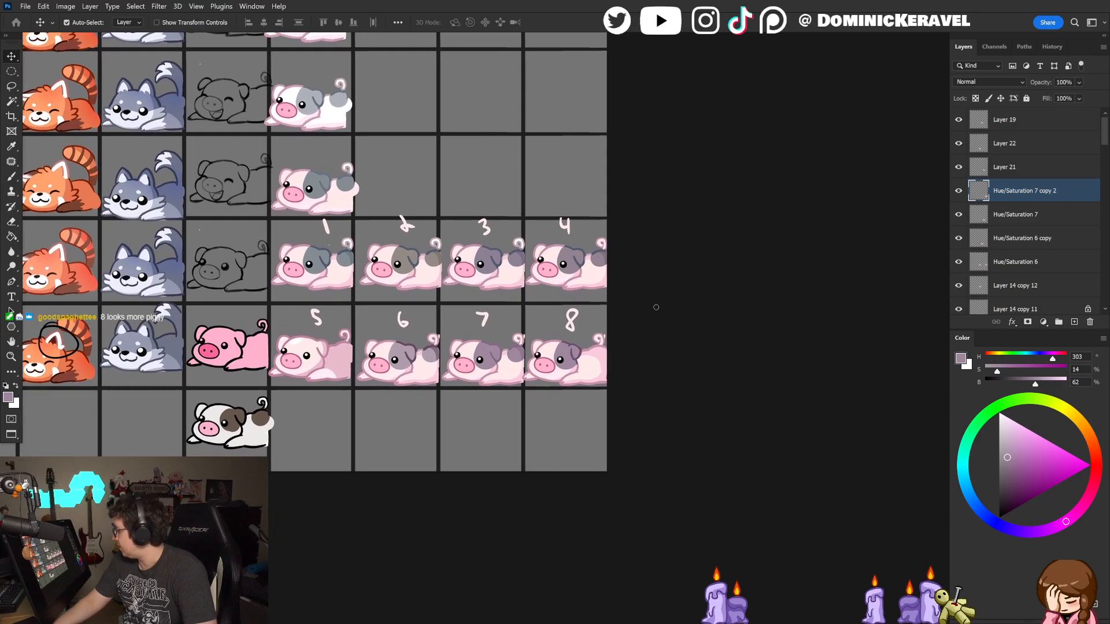
{"action": "left_click", "coordinate": [673, 311]}
{"action": "left_click_drag", "start_coordinate": [711, 324], "coordinate": [647, 324]}
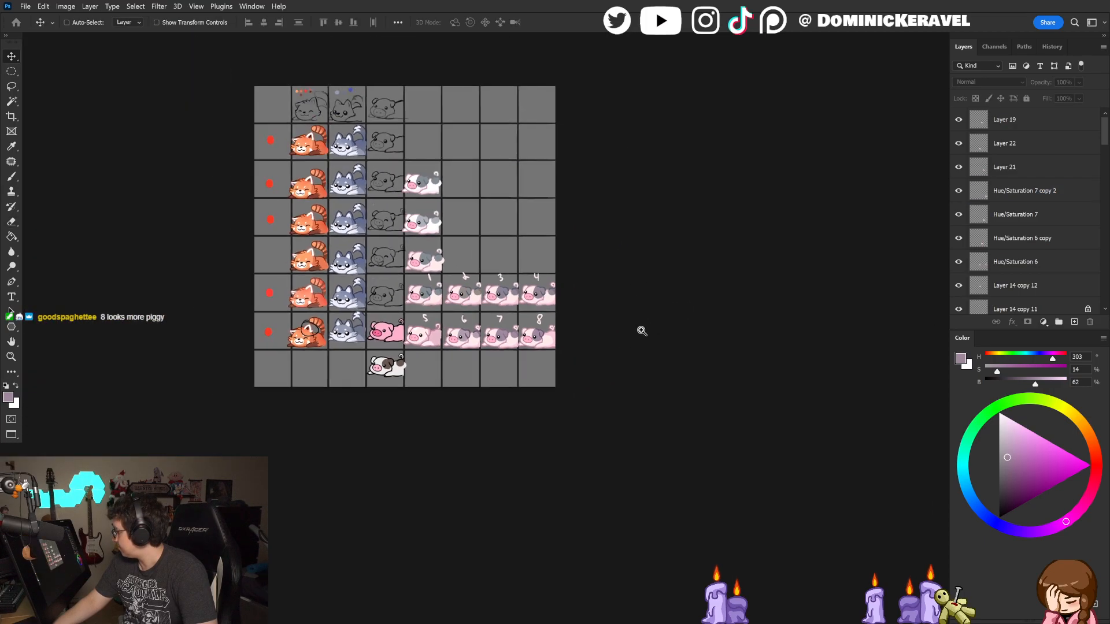
{"action": "left_click_drag", "start_coordinate": [570, 357], "coordinate": [585, 360]}
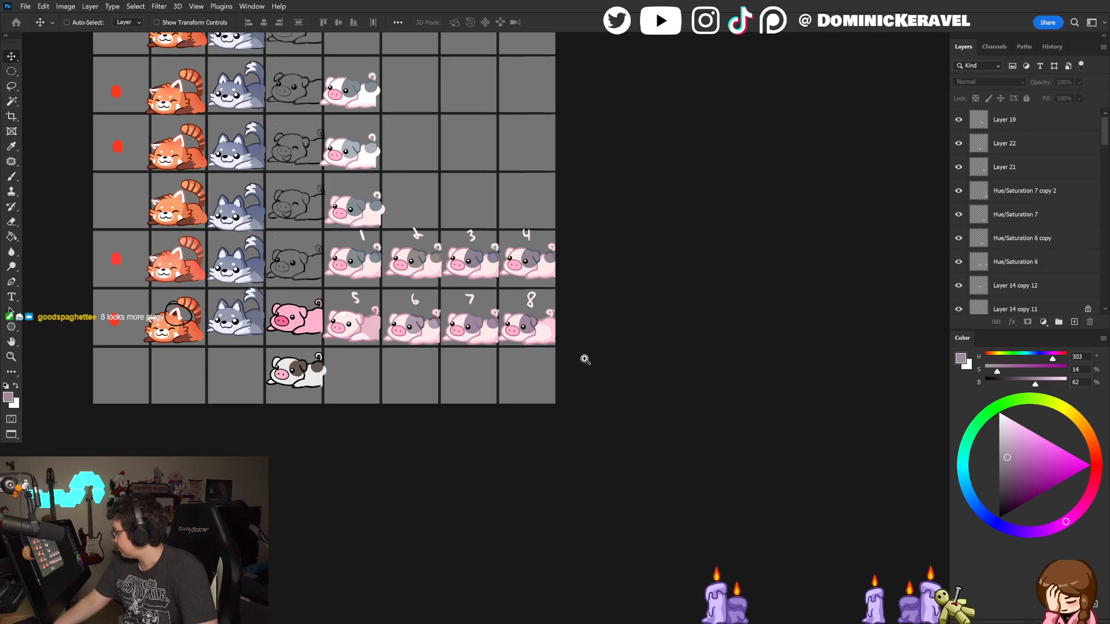
{"action": "left_click_drag", "start_coordinate": [612, 300], "coordinate": [584, 319]}
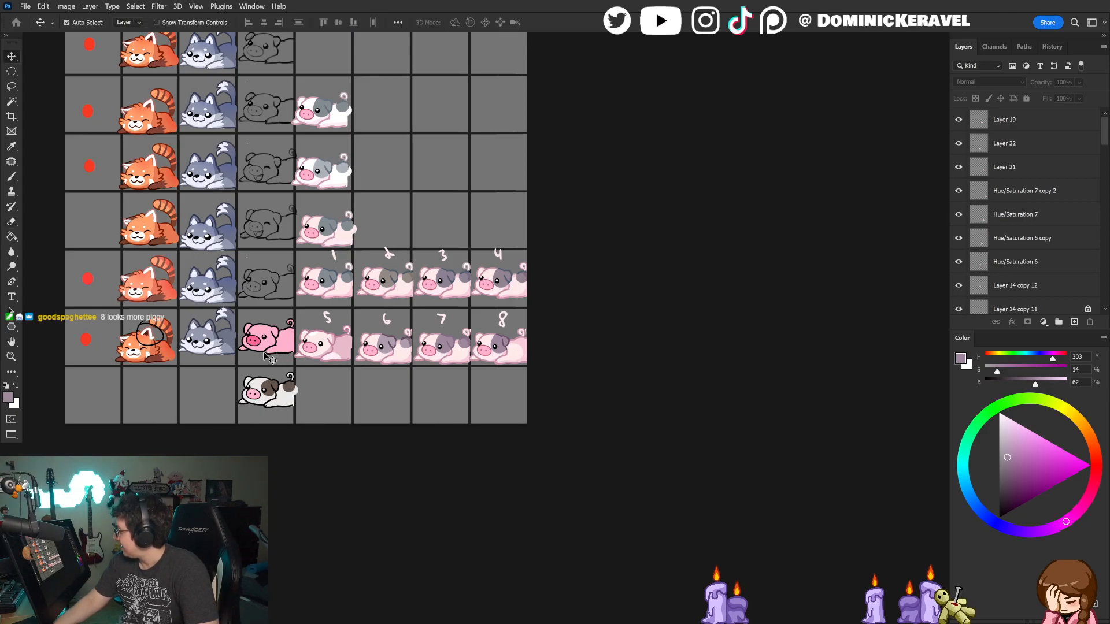
{"action": "left_click_drag", "start_coordinate": [305, 336], "coordinate": [331, 418]}
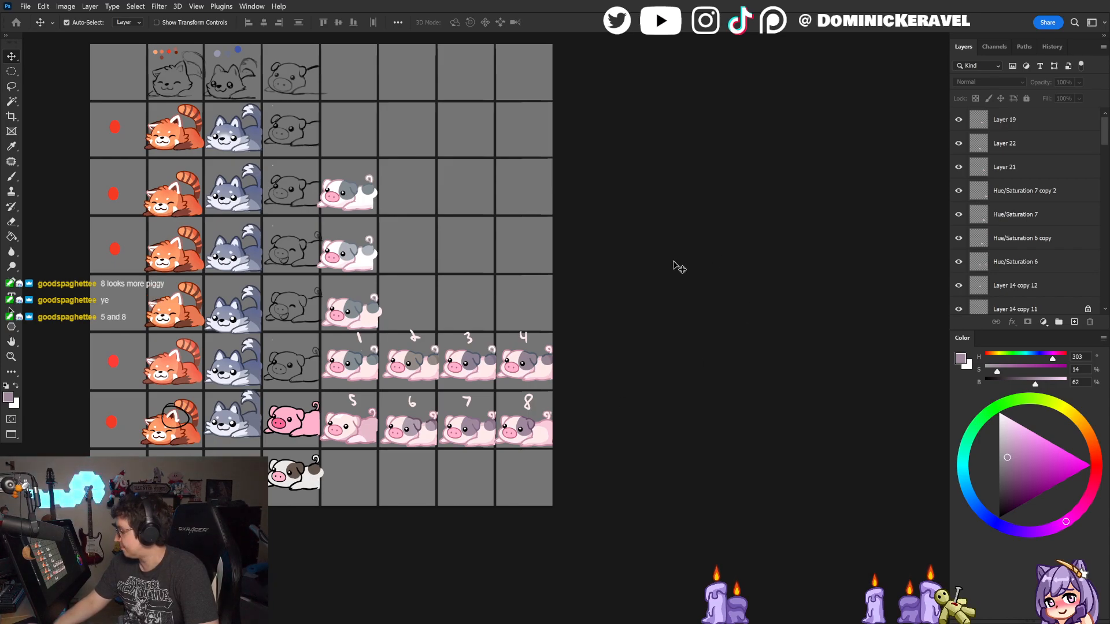
Step: Capture a screenshot of the two rows holding pig variants 1 to 8
{"action": "left_click_drag", "start_coordinate": [482, 274], "coordinate": [466, 272]}
{"action": "key", "text": "e"}
{"action": "key", "text": "v"}
{"action": "left_click_drag", "start_coordinate": [468, 370], "coordinate": [488, 310]}
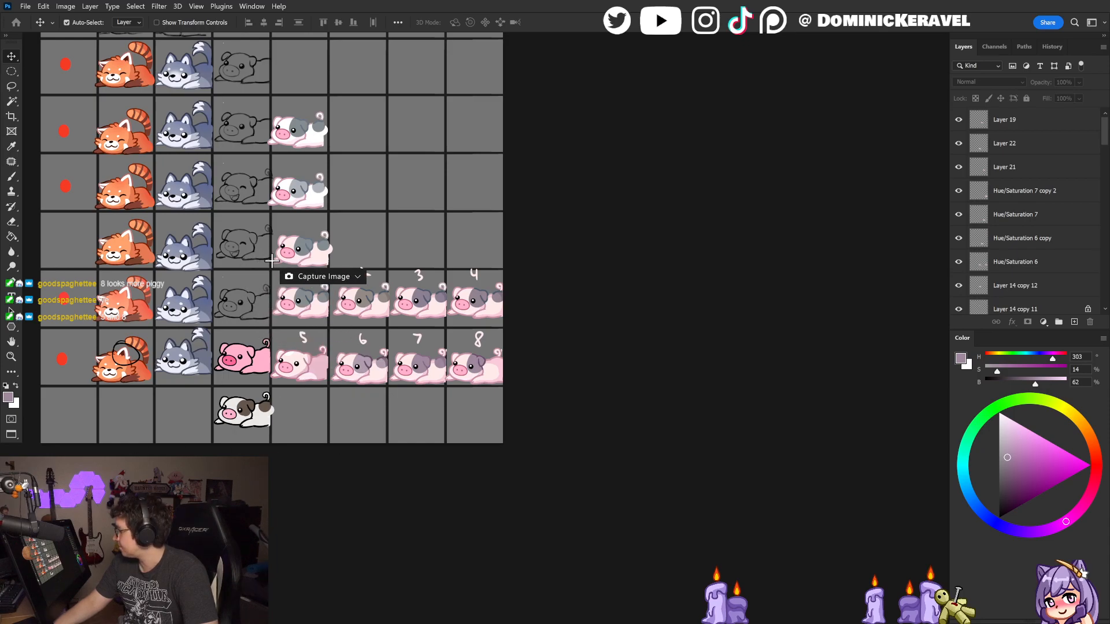
{"action": "left_click_drag", "start_coordinate": [268, 263], "coordinate": [502, 403]}
{"action": "left_click_drag", "start_coordinate": [510, 409], "coordinate": [511, 408]}
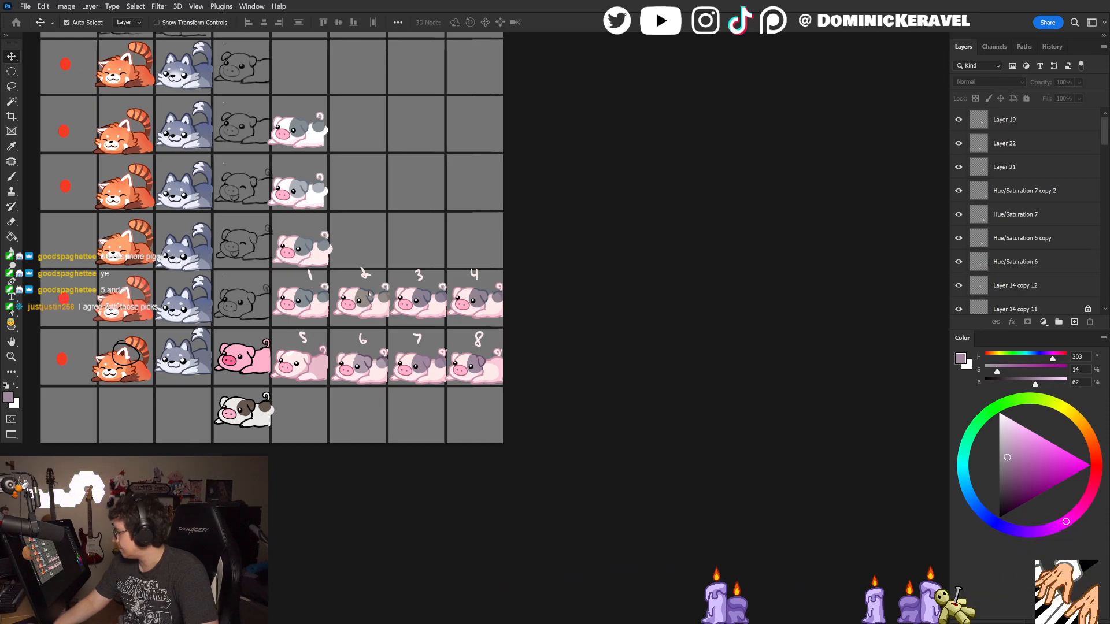
Step: Delete pig variants 6 and 7 and move variant 8 into the vacated cell beside variant 5
{"action": "left_click", "coordinate": [412, 375]}
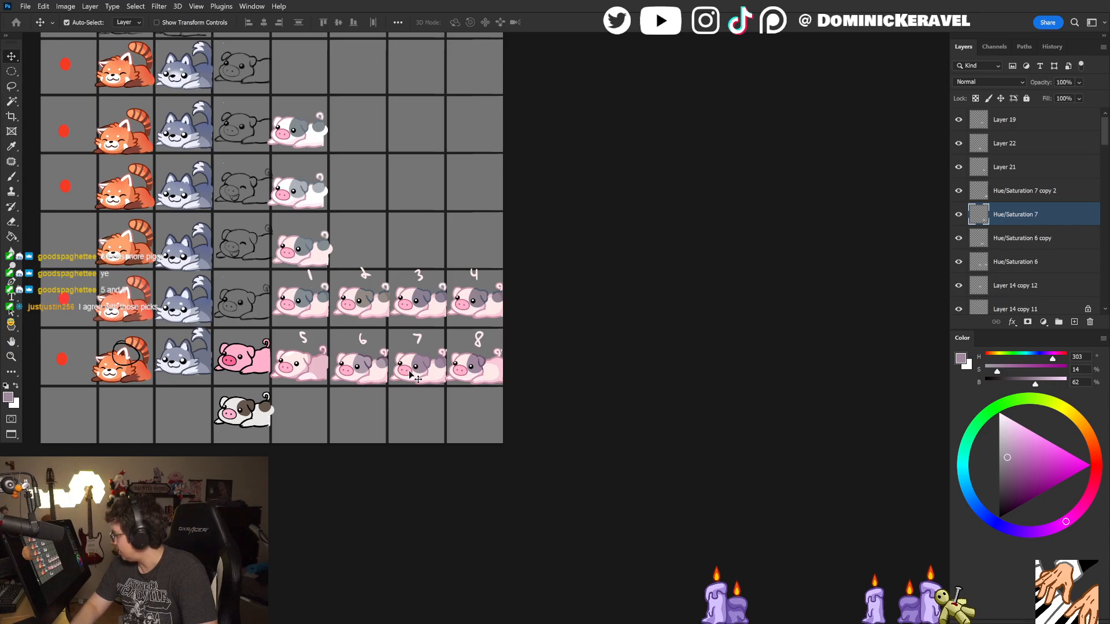
{"action": "key", "text": "Delete"}
{"action": "key", "text": "ctrl+z"}
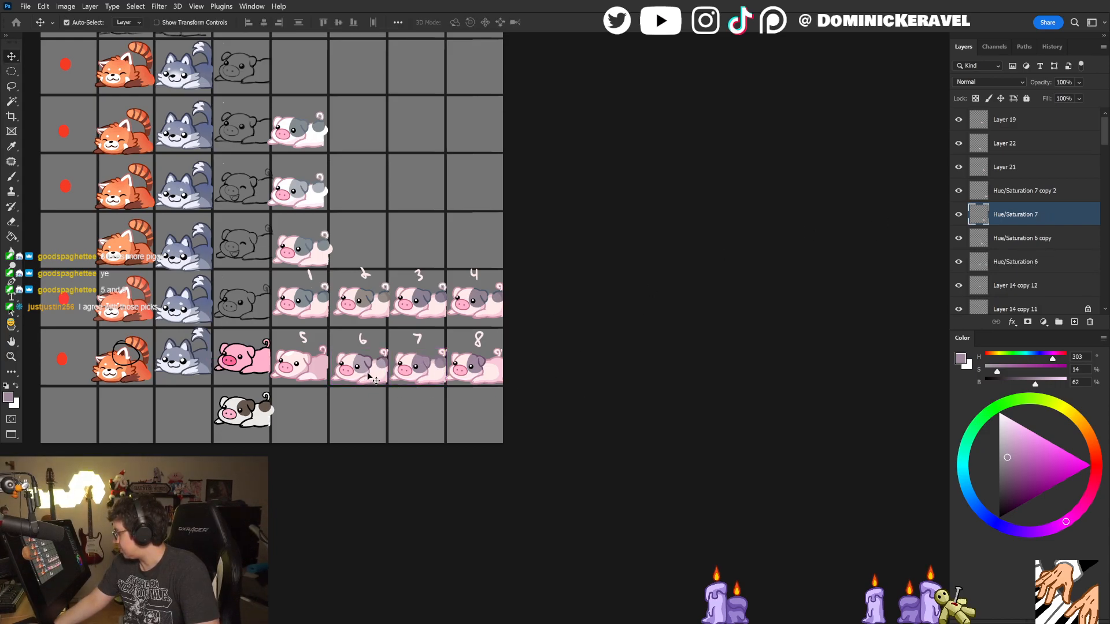
{"action": "left_click", "coordinate": [373, 376]}
{"action": "key", "text": "Delete"}
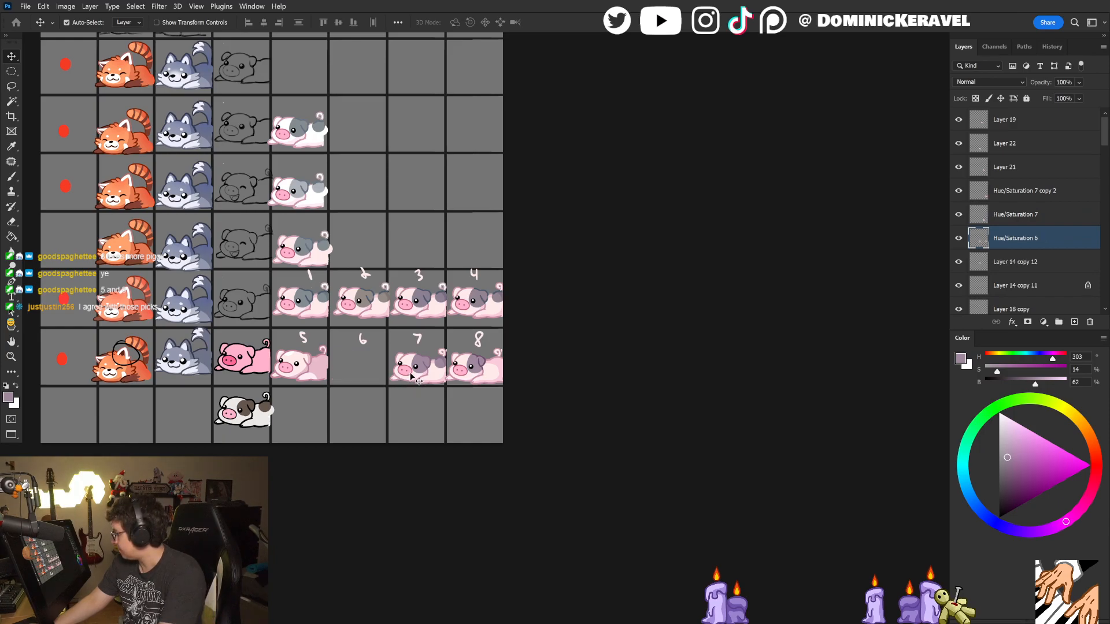
{"action": "key", "text": "Delete"}
{"action": "left_click_drag", "start_coordinate": [492, 370], "coordinate": [376, 370]}
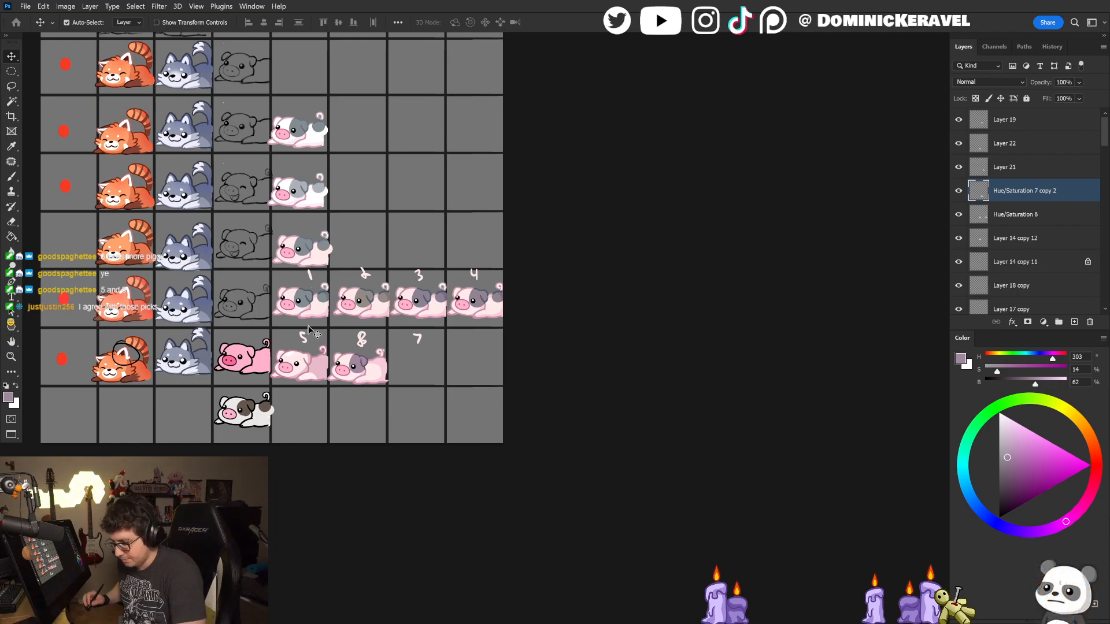
Step: Remove the leftover handwritten labels 8 and 7, keeping the label 6 above the moved pig
{"action": "key", "text": "l"}
{"action": "mouse_move", "coordinate": [359, 330]}
{"action": "left_mouse_down"}
{"action": "mouse_move", "coordinate": [366, 353]}
{"action": "mouse_move", "coordinate": [357, 311]}
{"action": "mouse_move", "coordinate": [423, 336]}
{"action": "left_mouse_up"}
{"action": "key", "text": "ctrl+x"}
{"action": "key", "text": "e"}
{"action": "left_click", "coordinate": [419, 337], "text": "ctrl"}
{"action": "right_click", "coordinate": [415, 340], "text": "alt"}
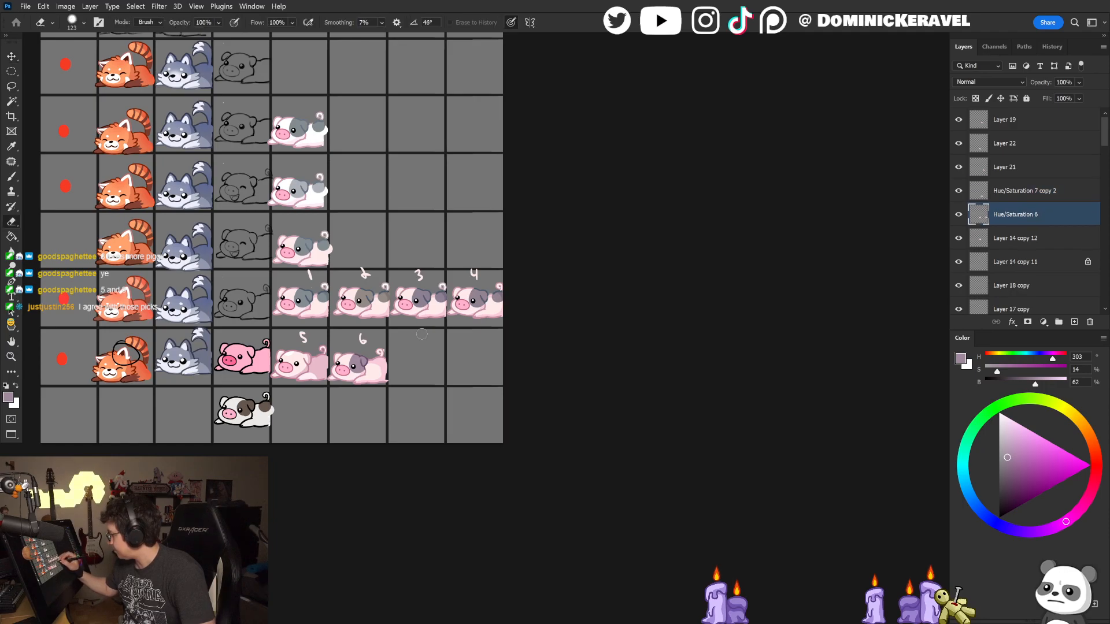
Step: Nudge pig 6 up and right within its cell and erase the part overhanging the cell's right border
{"action": "left_click", "coordinate": [382, 375], "text": "ctrl"}
{"action": "key", "text": "shift+Up"}
{"action": "key", "text": "shift+Up"}
{"action": "key", "text": "shift+Right"}
{"action": "key", "text": "e"}
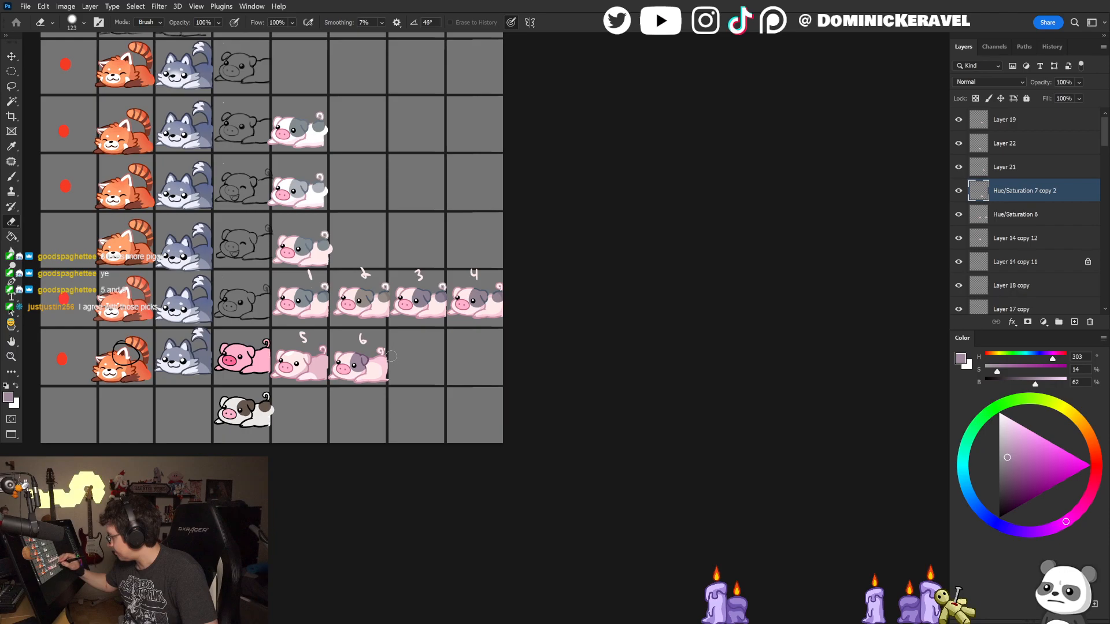
{"action": "key", "text": "v"}
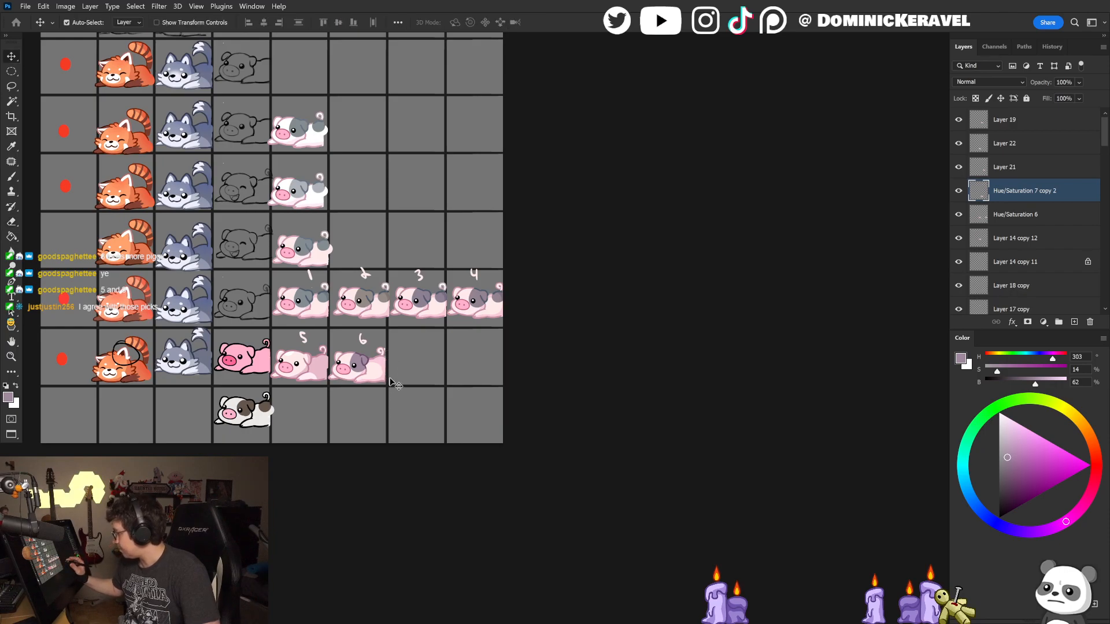
{"action": "key", "text": "Up"}
{"action": "key", "text": "Up"}
{"action": "key", "text": "Up"}
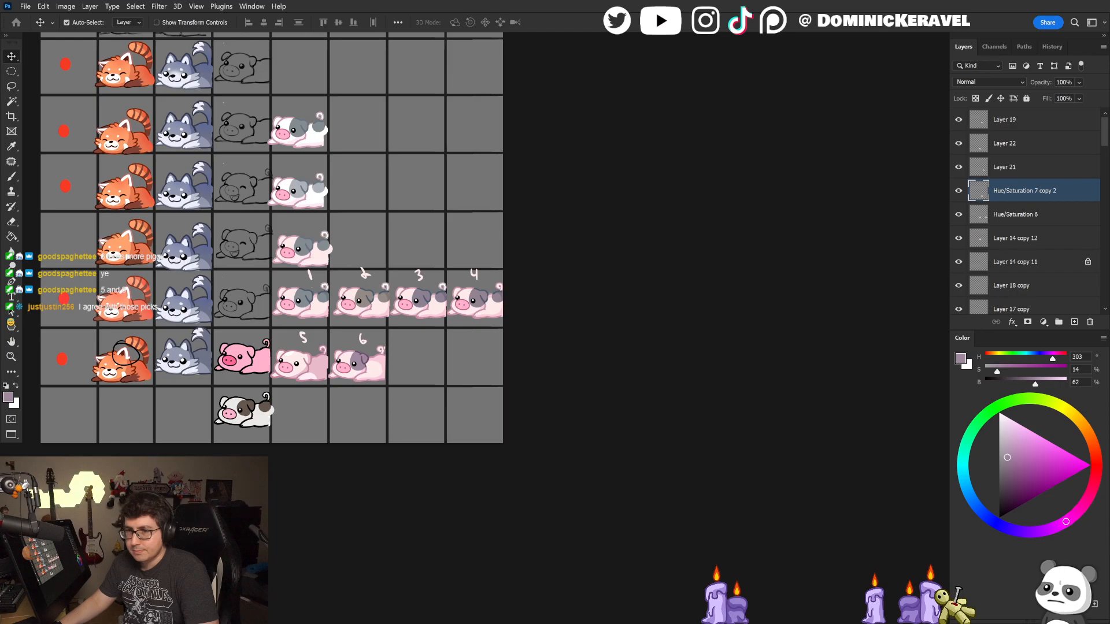
Step: Compare the six remaining pig variants with the other animal emotes at small and large display sizes
{"action": "key", "text": "ctrl+shift+c"}
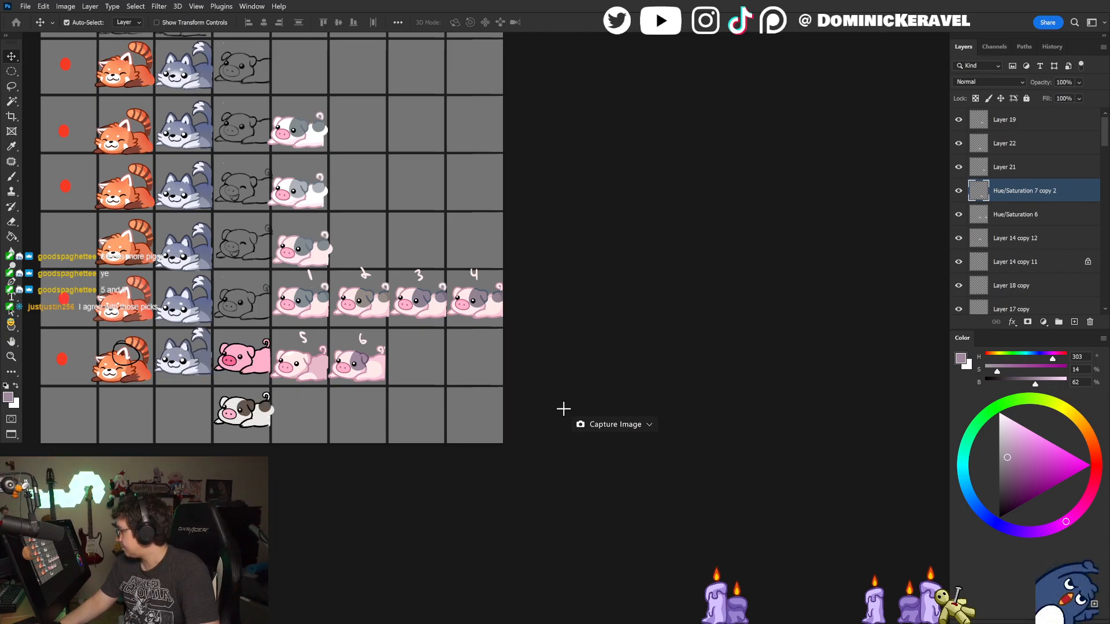
{"action": "key", "text": "Escape"}
{"action": "key", "text": "ctrl"}
{"action": "mouse_move", "coordinate": [493, 364]}
{"action": "left_mouse_down"}
{"action": "mouse_move", "coordinate": [448, 370]}
{"action": "mouse_move", "coordinate": [487, 380]}
{"action": "left_mouse_up"}
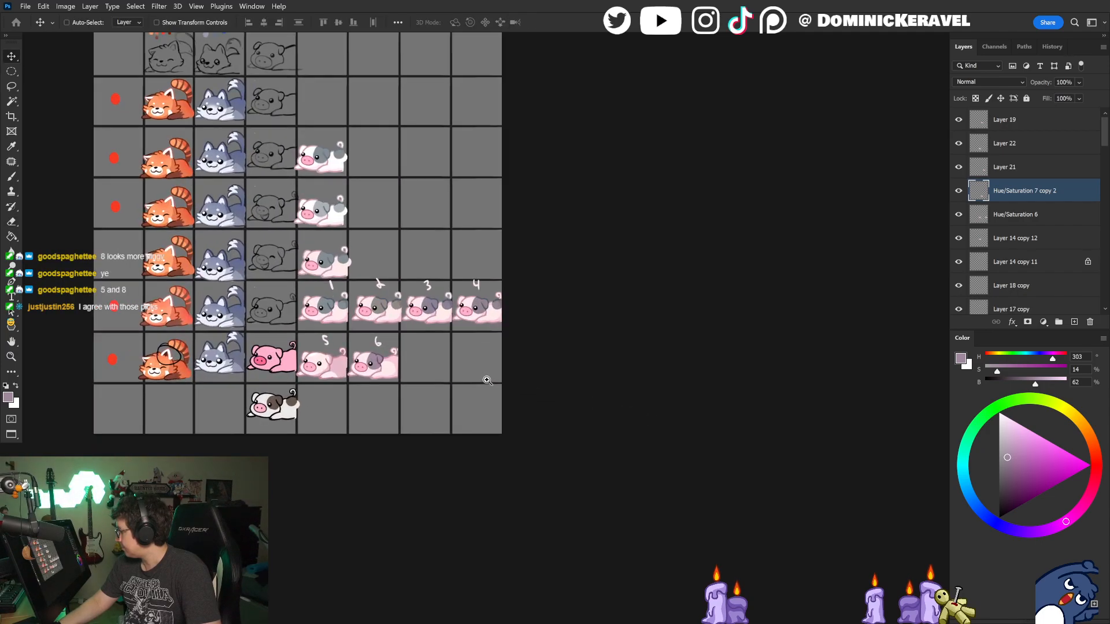
{"action": "left_click_drag", "start_coordinate": [444, 390], "coordinate": [415, 364]}
{"action": "key", "text": "ctrl"}
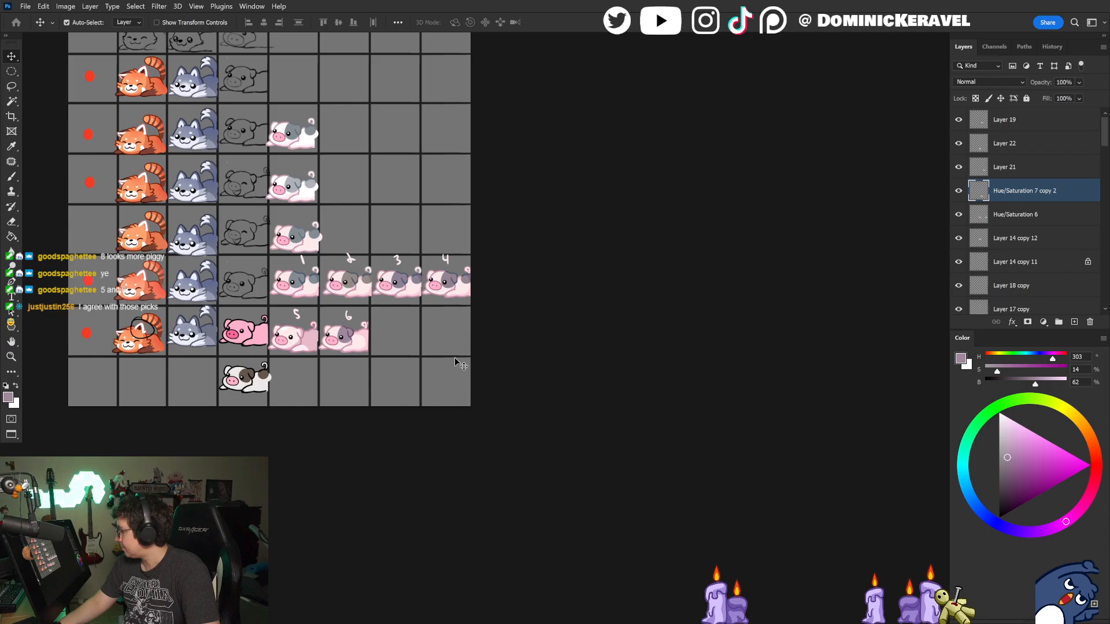
{"action": "left_click_drag", "start_coordinate": [451, 339], "coordinate": [441, 335]}
{"action": "key", "text": "e"}
{"action": "key", "text": "v"}
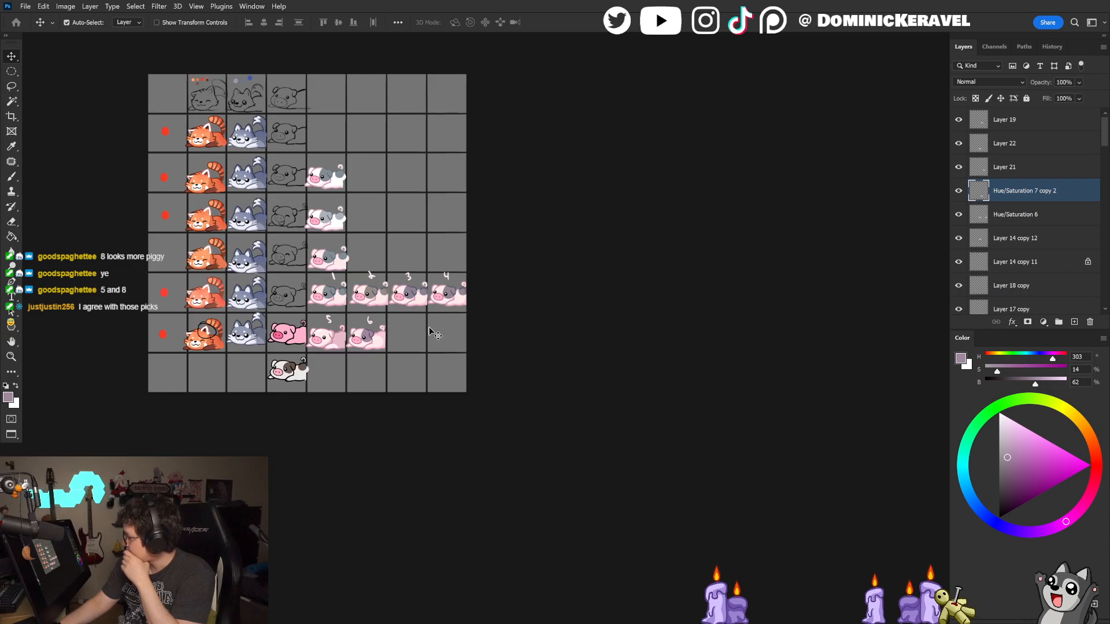
{"action": "key", "text": "e"}
{"action": "key", "text": "v"}
{"action": "scroll", "coordinate": [466, 304], "scroll_direction": "up", "scroll_amount": 1}
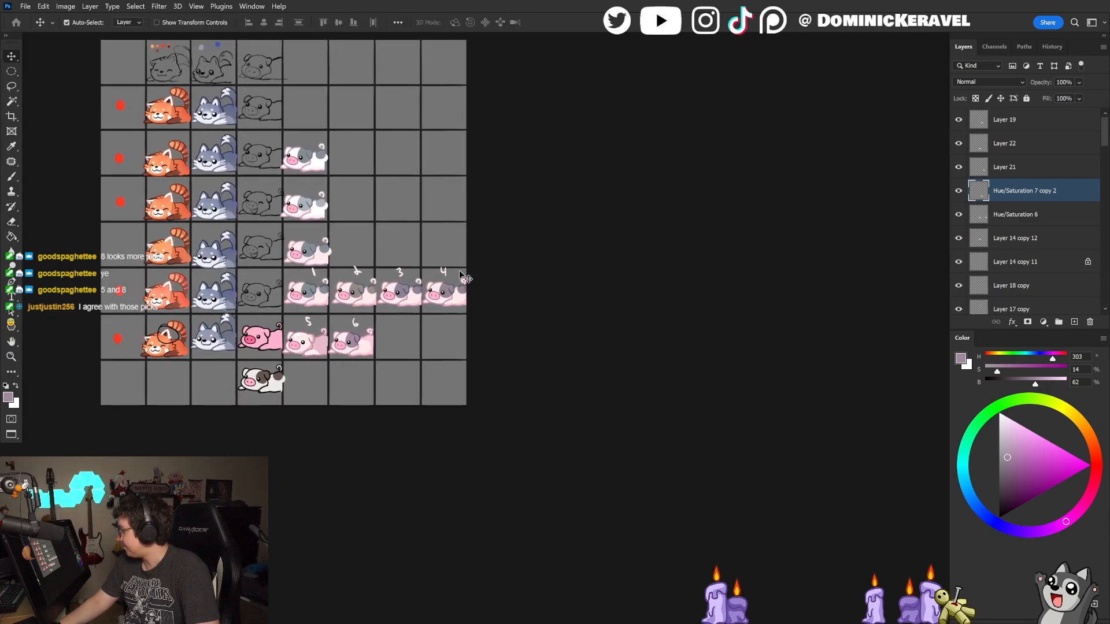
{"action": "scroll", "coordinate": [465, 279], "scroll_direction": "down", "scroll_amount": 3}
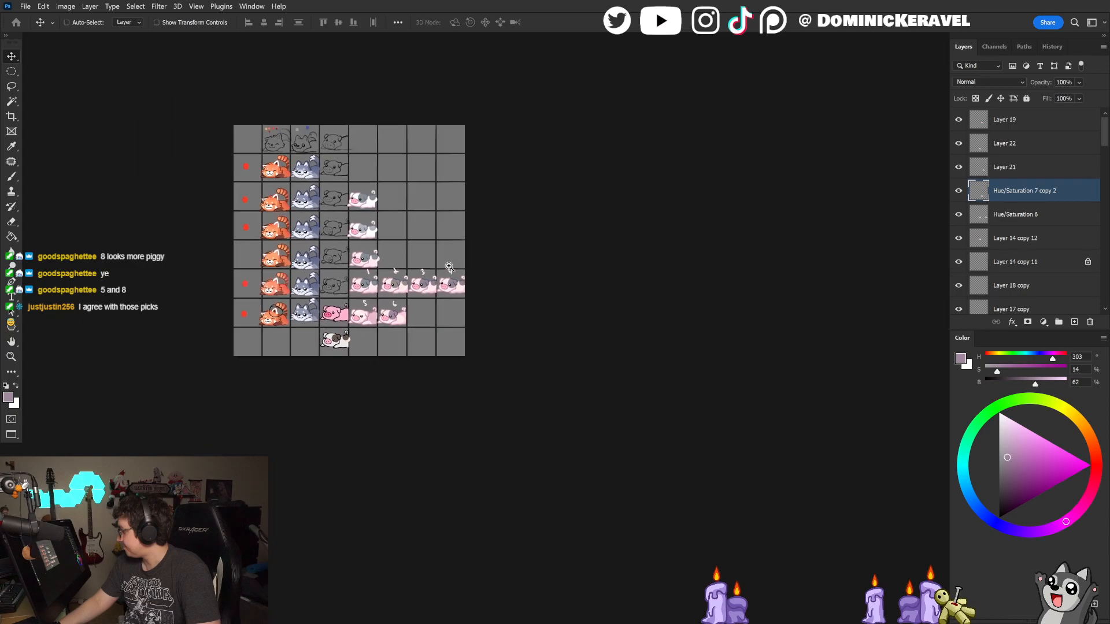
{"action": "scroll", "coordinate": [457, 270], "scroll_direction": "up", "scroll_amount": 1}
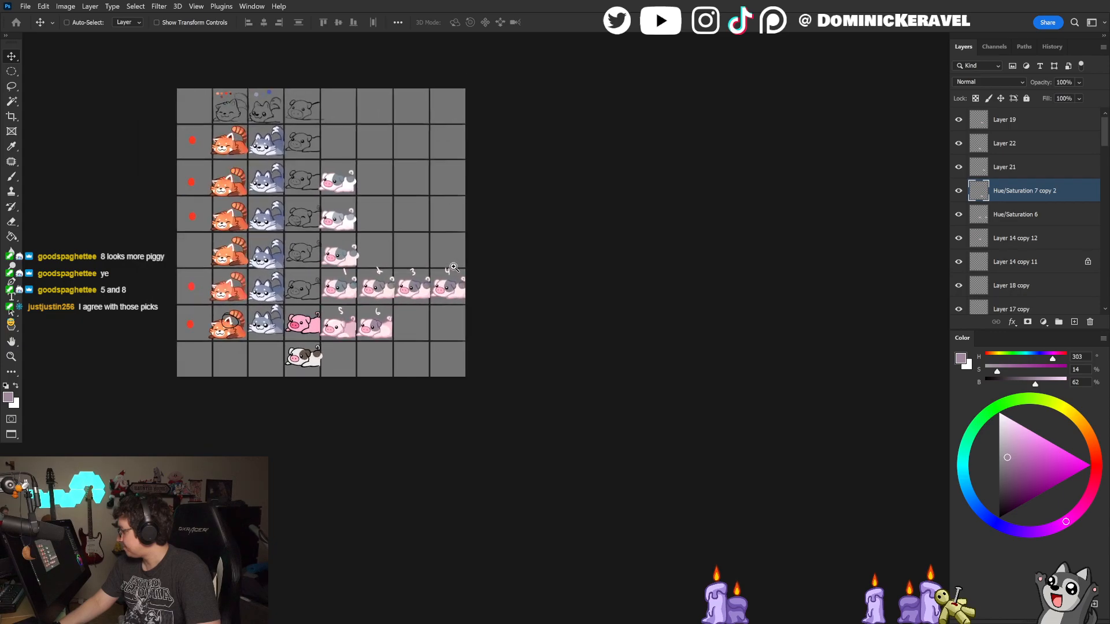
{"action": "scroll", "coordinate": [454, 267], "scroll_direction": "up", "scroll_amount": 1}
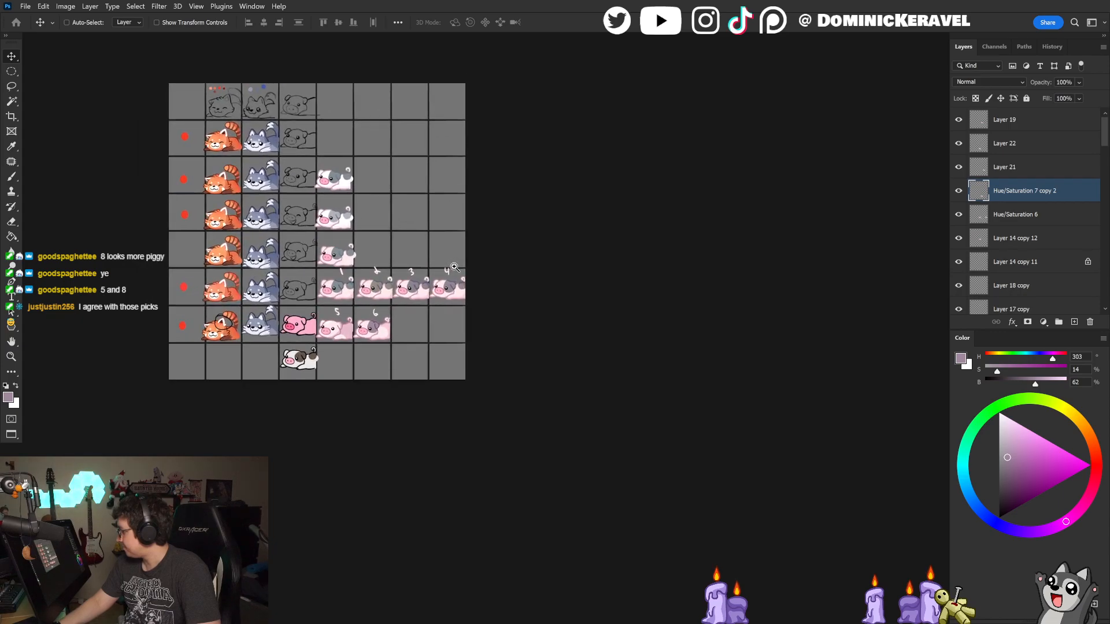
Step: Capture a screenshot of the two rows holding pig variants 1 to 6
{"action": "scroll", "coordinate": [454, 267], "scroll_direction": "up", "scroll_amount": 1}
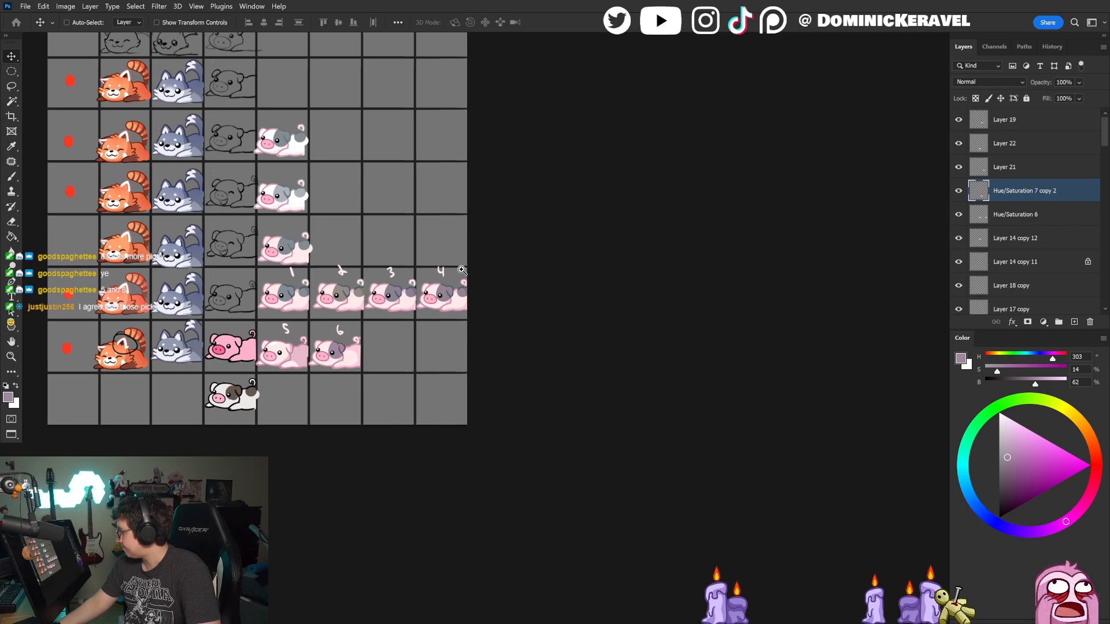
{"action": "scroll", "coordinate": [132, 345], "scroll_direction": "up", "scroll_amount": 2}
{"action": "key", "text": "ctrl"}
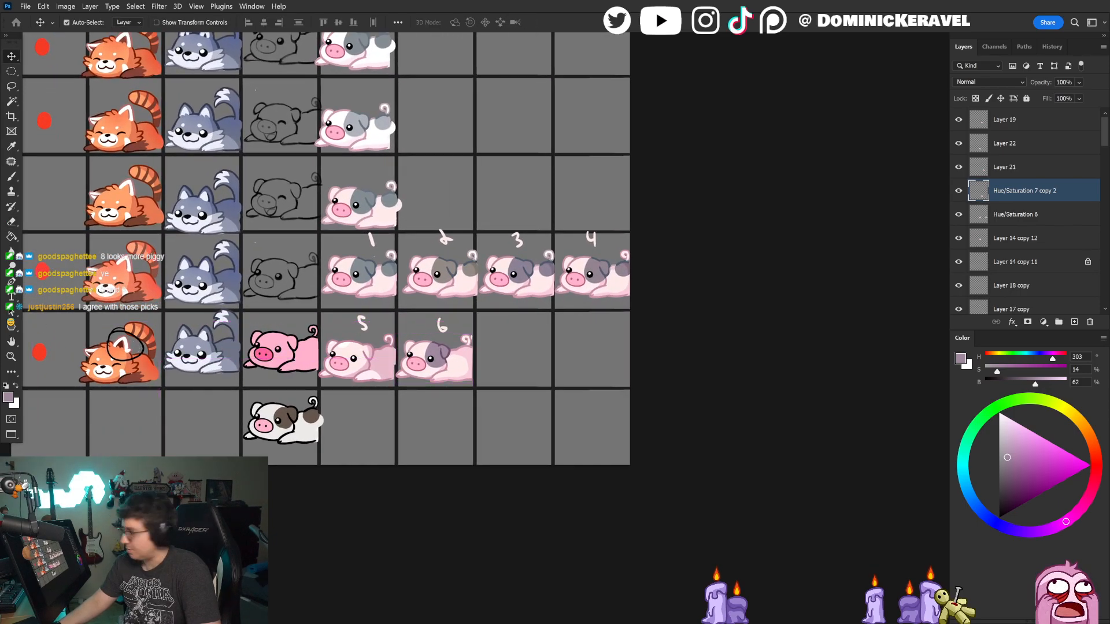
{"action": "key", "text": "super+shift+s"}
{"action": "left_click_drag", "start_coordinate": [641, 226], "coordinate": [313, 402]}
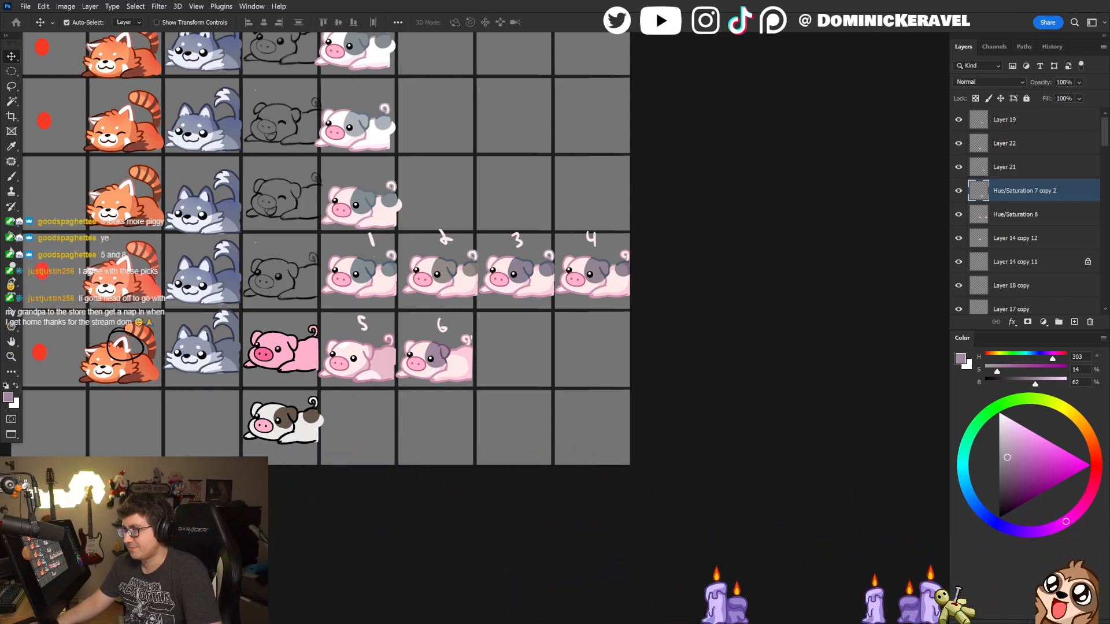
Step: Examine pig variants 1 to 6 beside the solid pink pig and the brown-spotted pig at several zoom levels
{"action": "left_click_drag", "start_coordinate": [691, 351], "coordinate": [684, 345]}
{"action": "key", "text": "b"}
{"action": "key", "text": "v"}
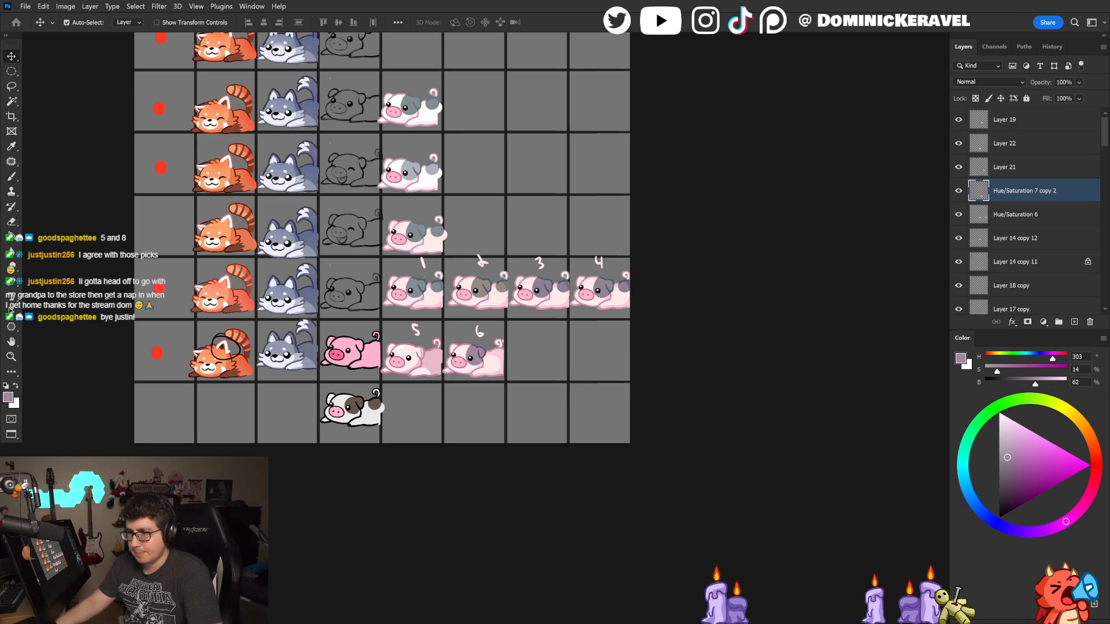
{"action": "left_click_drag", "start_coordinate": [723, 282], "coordinate": [676, 235]}
{"action": "key", "text": "e"}
{"action": "key", "text": "v"}
{"action": "mouse_move", "coordinate": [485, 325]}
{"action": "left_mouse_down"}
{"action": "mouse_move", "coordinate": [523, 302]}
{"action": "mouse_move", "coordinate": [515, 290]}
{"action": "mouse_move", "coordinate": [522, 316]}
{"action": "mouse_move", "coordinate": [491, 322]}
{"action": "left_mouse_up"}
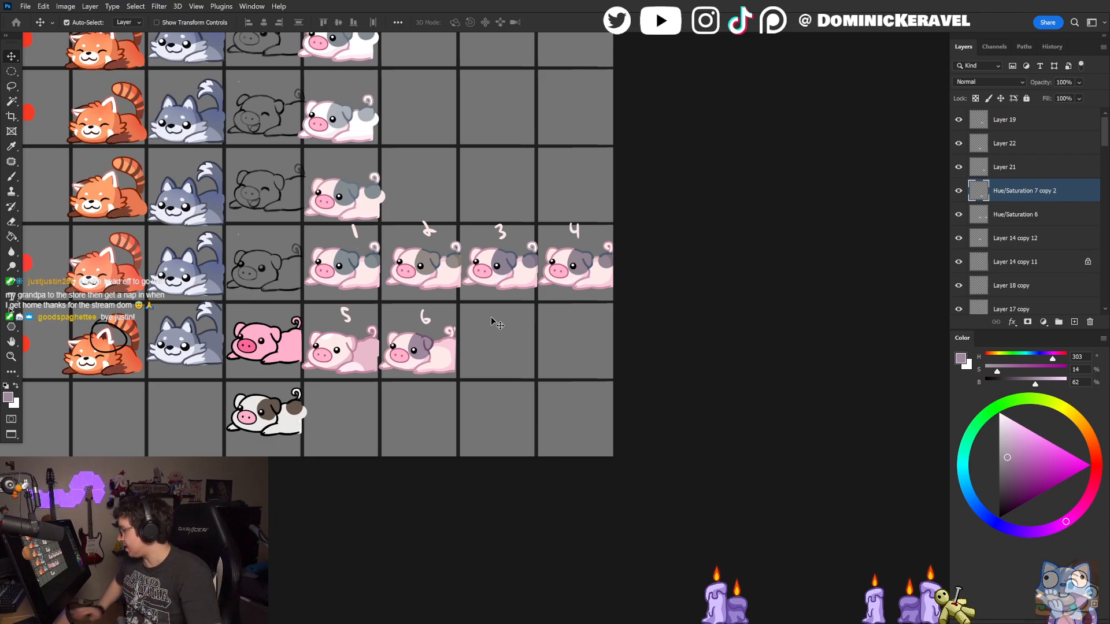
{"action": "key", "text": "e"}
{"action": "key", "text": "v"}
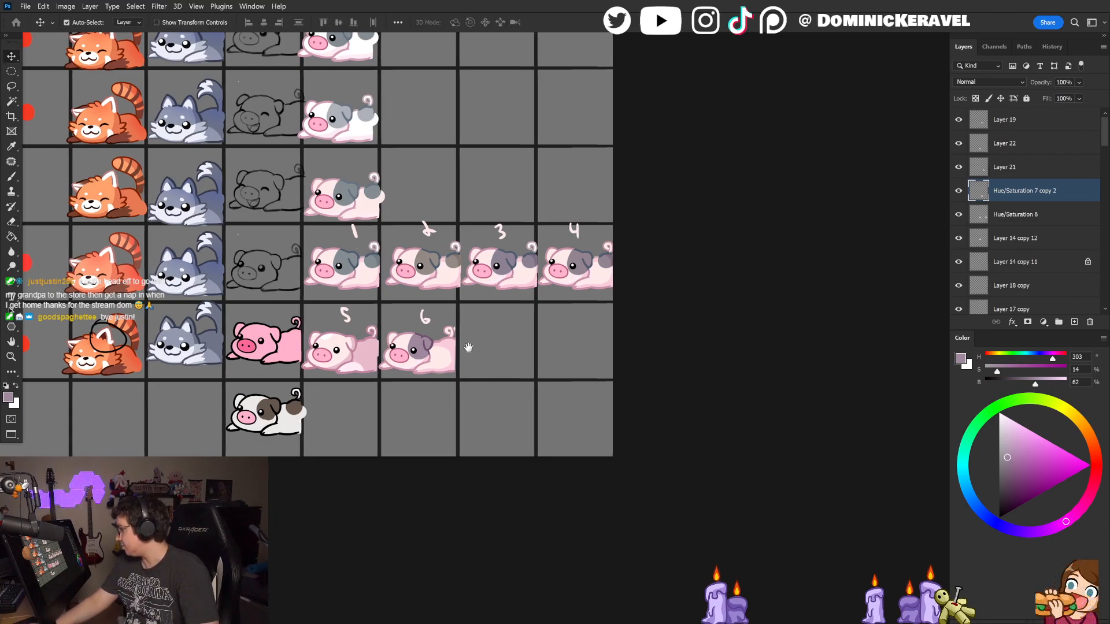
{"action": "left_click_drag", "start_coordinate": [471, 348], "coordinate": [458, 342]}
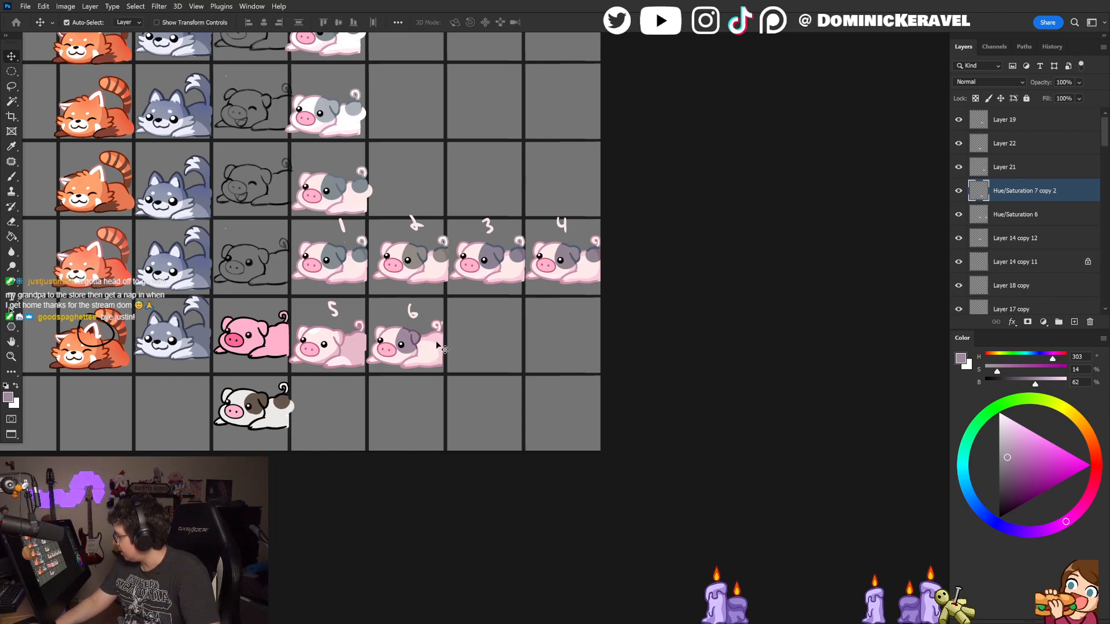
{"action": "mouse_move", "coordinate": [484, 375]}
{"action": "left_mouse_down"}
{"action": "mouse_move", "coordinate": [441, 382]}
{"action": "mouse_move", "coordinate": [473, 378]}
{"action": "mouse_move", "coordinate": [461, 380]}
{"action": "mouse_move", "coordinate": [483, 383]}
{"action": "mouse_move", "coordinate": [515, 422]}
{"action": "mouse_move", "coordinate": [475, 391]}
{"action": "mouse_move", "coordinate": [499, 389]}
{"action": "mouse_move", "coordinate": [478, 402]}
{"action": "left_mouse_up"}
{"action": "key", "text": "e"}
{"action": "key", "text": "v"}
{"action": "key", "text": "e"}
{"action": "key", "text": "v"}
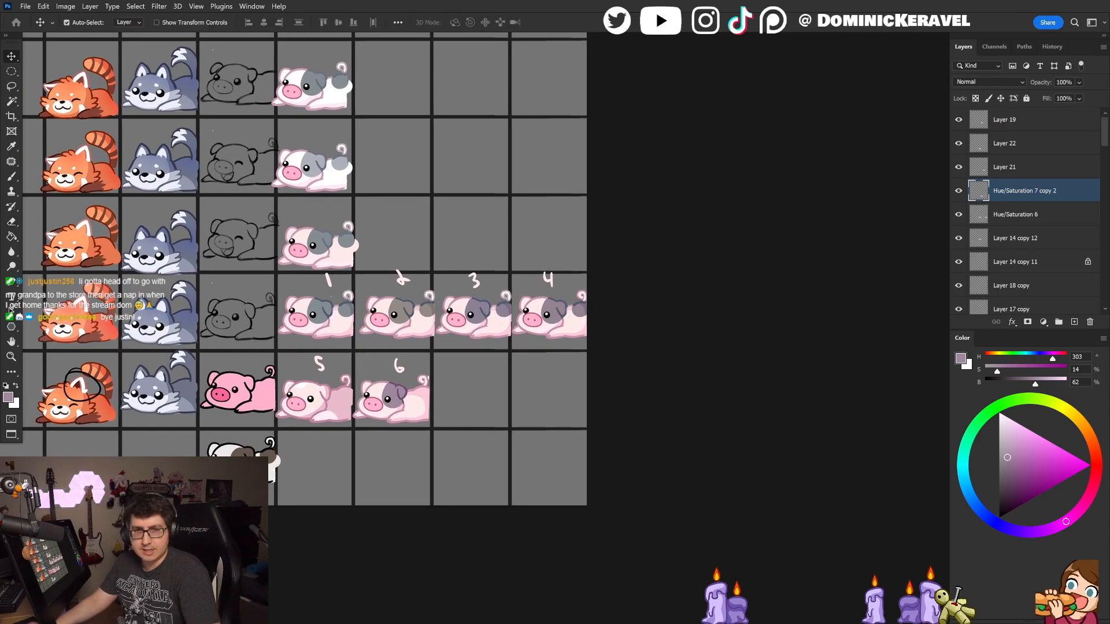
Step: Compare the pig variants with the cow emote in highfive1 448.png and clear the image from the canvas view
{"action": "left_click_drag", "start_coordinate": [441, 124], "coordinate": [574, 249]}
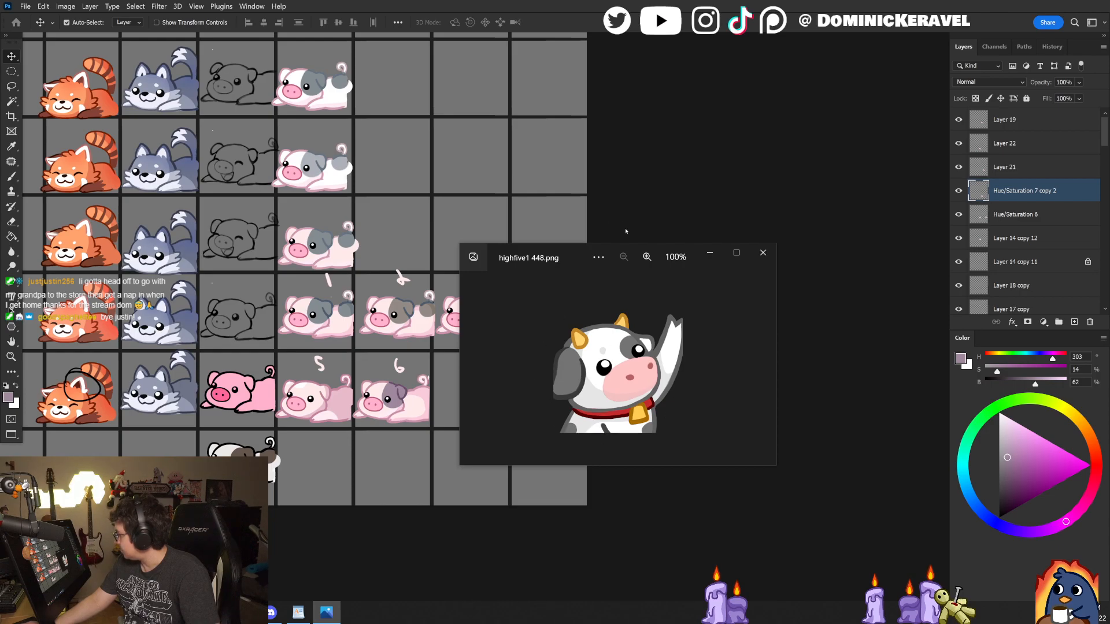
{"action": "left_click_drag", "start_coordinate": [577, 251], "coordinate": [463, 623]}
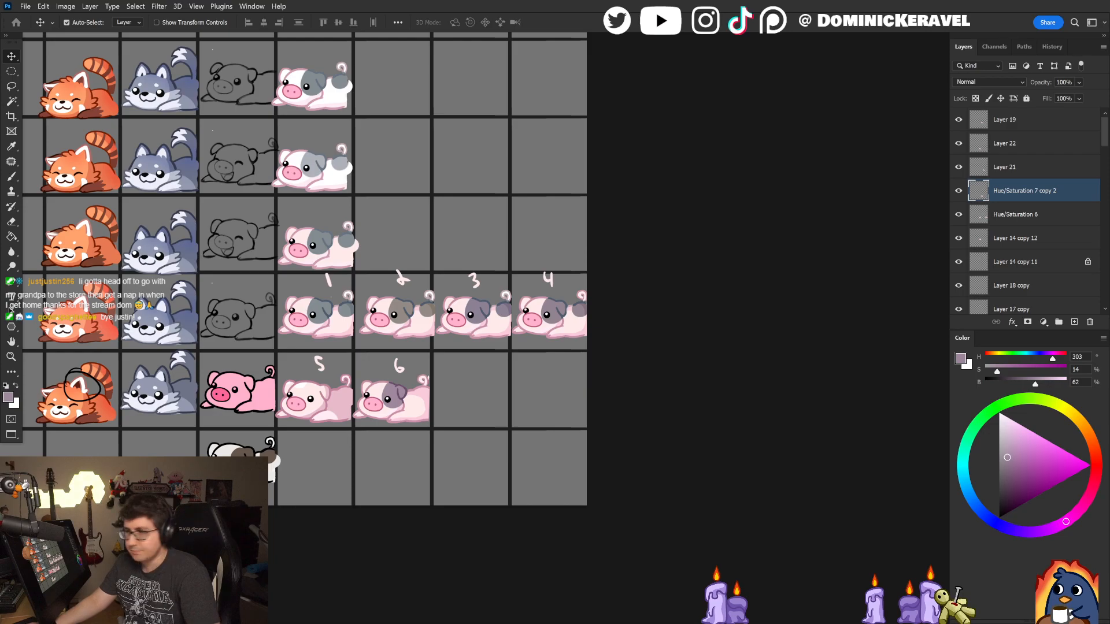
{"action": "left_click", "coordinate": [584, 419]}
{"action": "key", "text": "e"}
{"action": "key", "text": "v"}
{"action": "left_click_drag", "start_coordinate": [457, 391], "coordinate": [490, 358]}
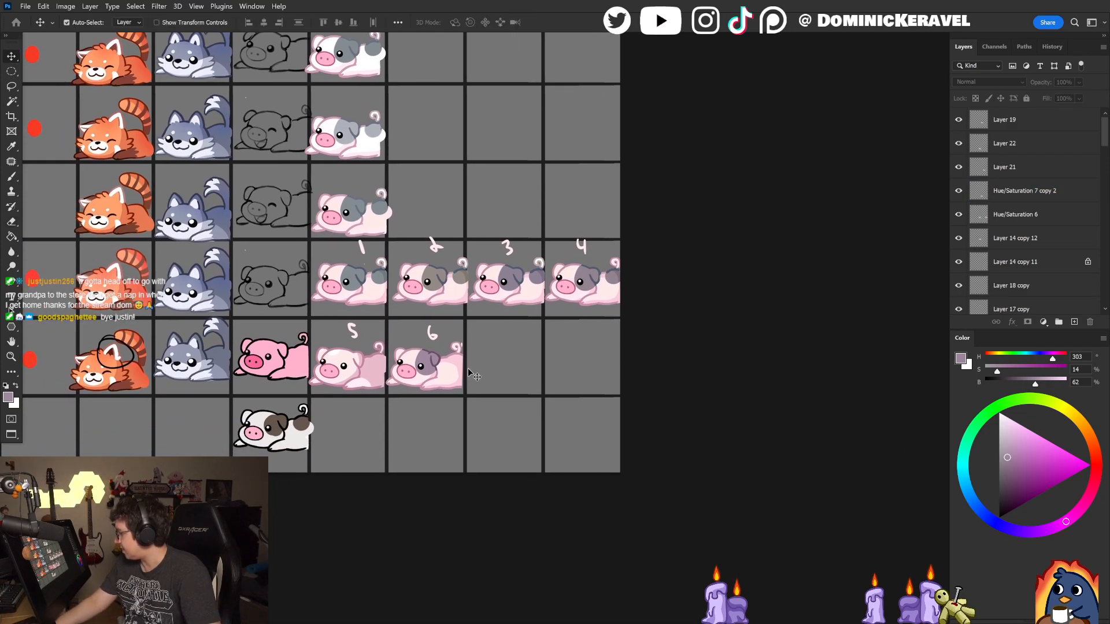
Step: Examine the whole emote sheet, comparing the pig spot colours with the red panda and blue-grey canine rows
{"action": "left_click", "coordinate": [425, 369]}
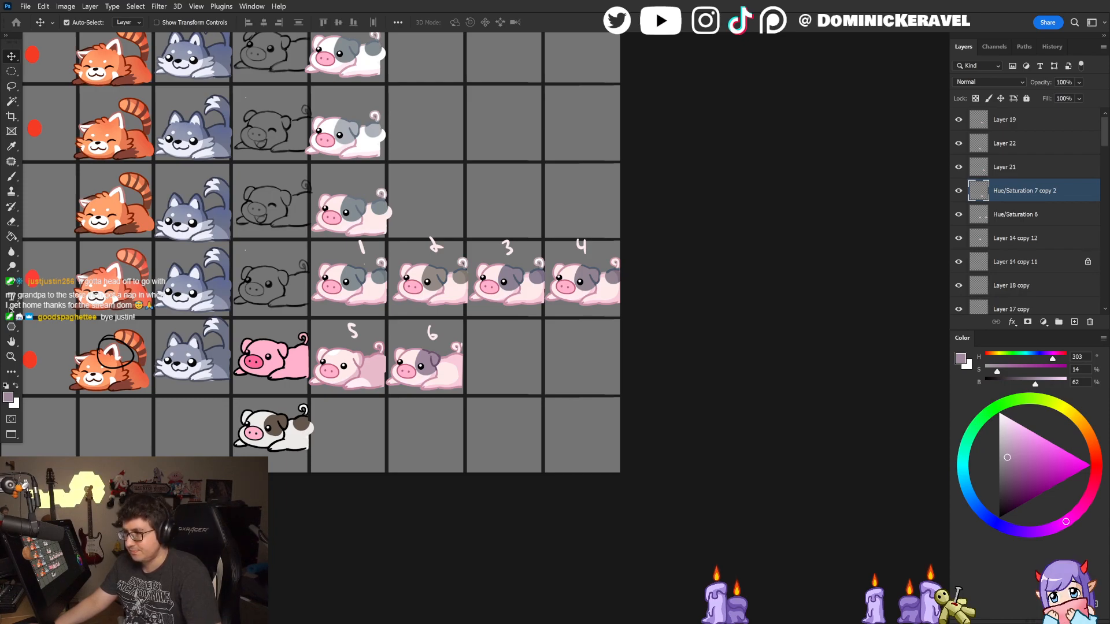
{"action": "left_click", "coordinate": [761, 345]}
{"action": "left_click_drag", "start_coordinate": [507, 215], "coordinate": [556, 326]}
{"action": "left_click", "coordinate": [494, 490]}
{"action": "left_click_drag", "start_coordinate": [440, 435], "coordinate": [460, 464]}
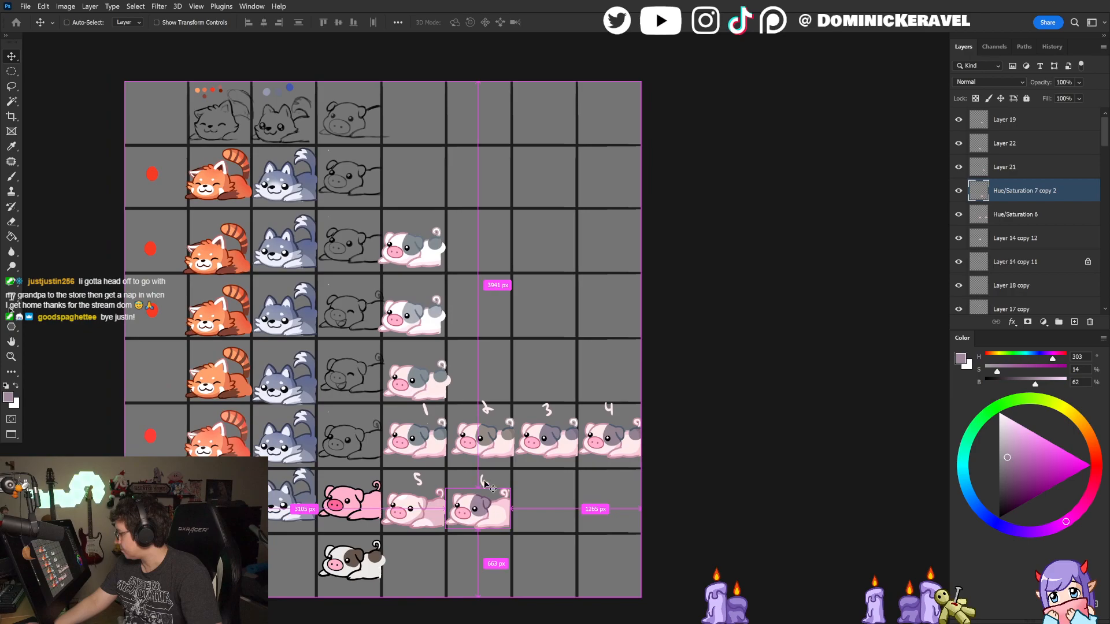
{"action": "left_click_drag", "start_coordinate": [494, 517], "coordinate": [490, 472]}
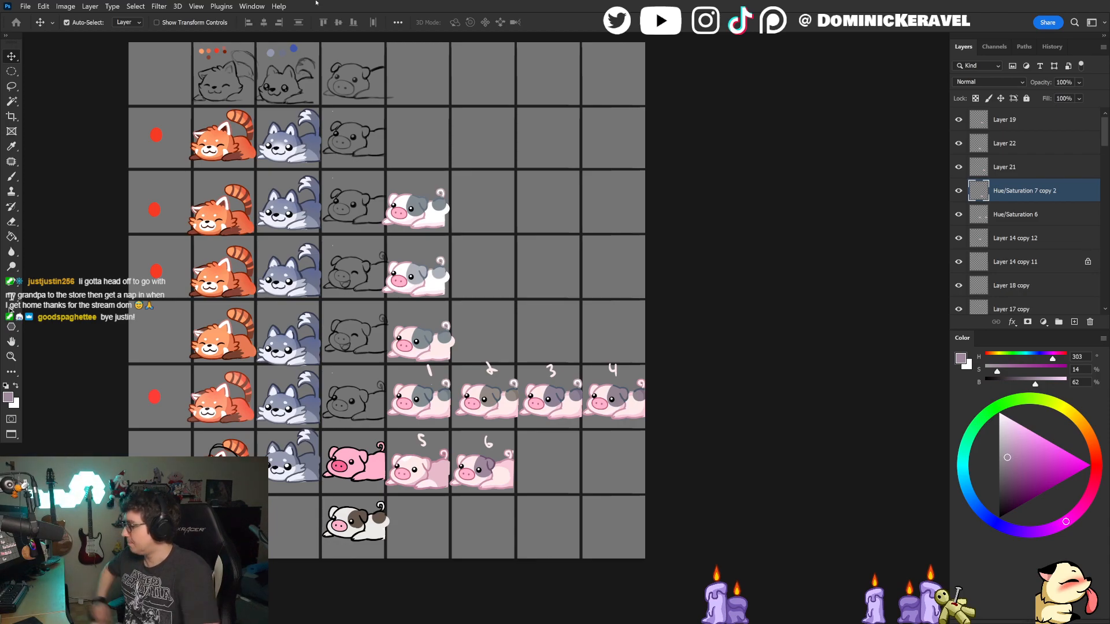
{"action": "left_click", "coordinate": [531, 178]}
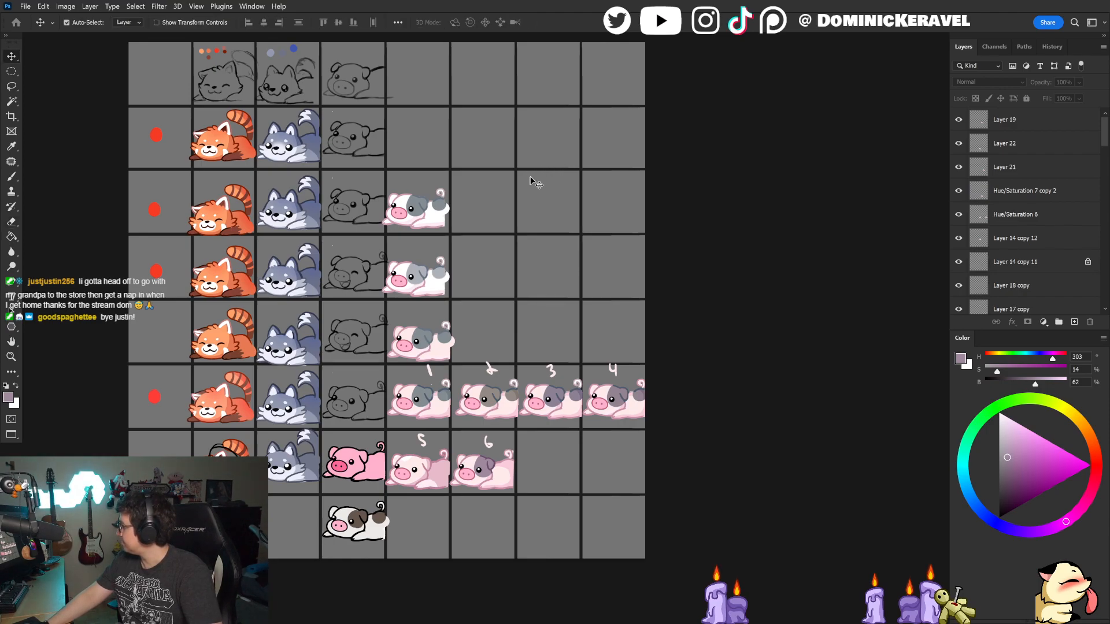
{"action": "left_click_drag", "start_coordinate": [328, 142], "coordinate": [333, 214]}
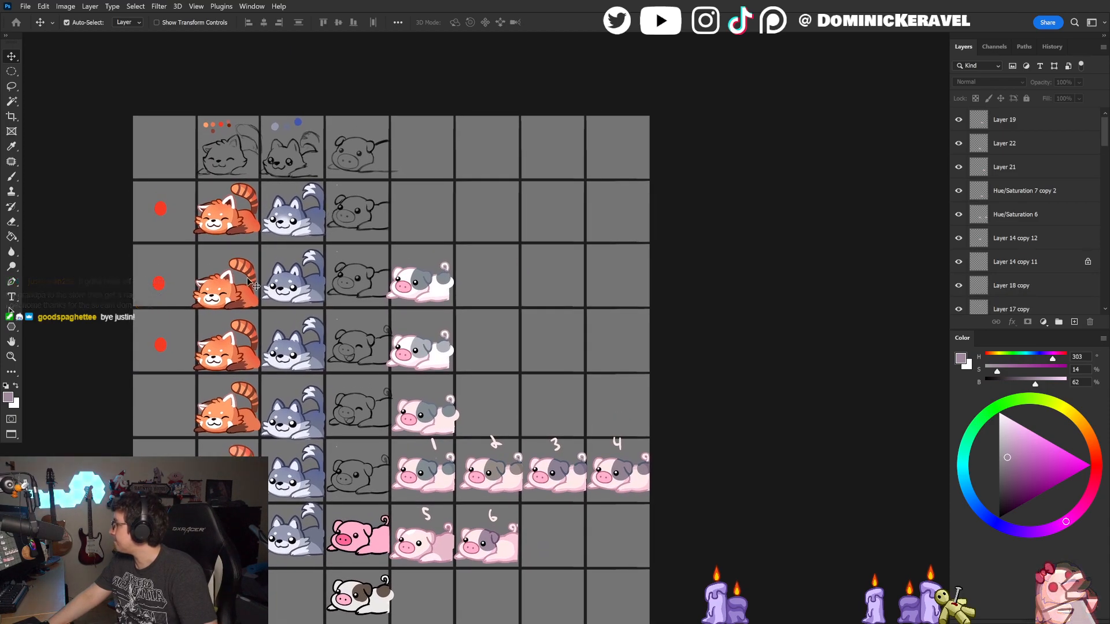
{"action": "left_click_drag", "start_coordinate": [175, 530], "coordinate": [283, 544]}
{"action": "left_click_drag", "start_coordinate": [282, 544], "coordinate": [156, 370]}
{"action": "left_click_drag", "start_coordinate": [406, 393], "coordinate": [318, 391]}
{"action": "left_click_drag", "start_coordinate": [449, 369], "coordinate": [146, 435]}
{"action": "left_click_drag", "start_coordinate": [470, 438], "coordinate": [435, 468]}
{"action": "left_click_drag", "start_coordinate": [659, 387], "coordinate": [466, 444]}
{"action": "left_click_drag", "start_coordinate": [575, 422], "coordinate": [558, 422]}
{"action": "left_click_drag", "start_coordinate": [458, 412], "coordinate": [473, 412]}
{"action": "left_click_drag", "start_coordinate": [630, 323], "coordinate": [579, 386]}
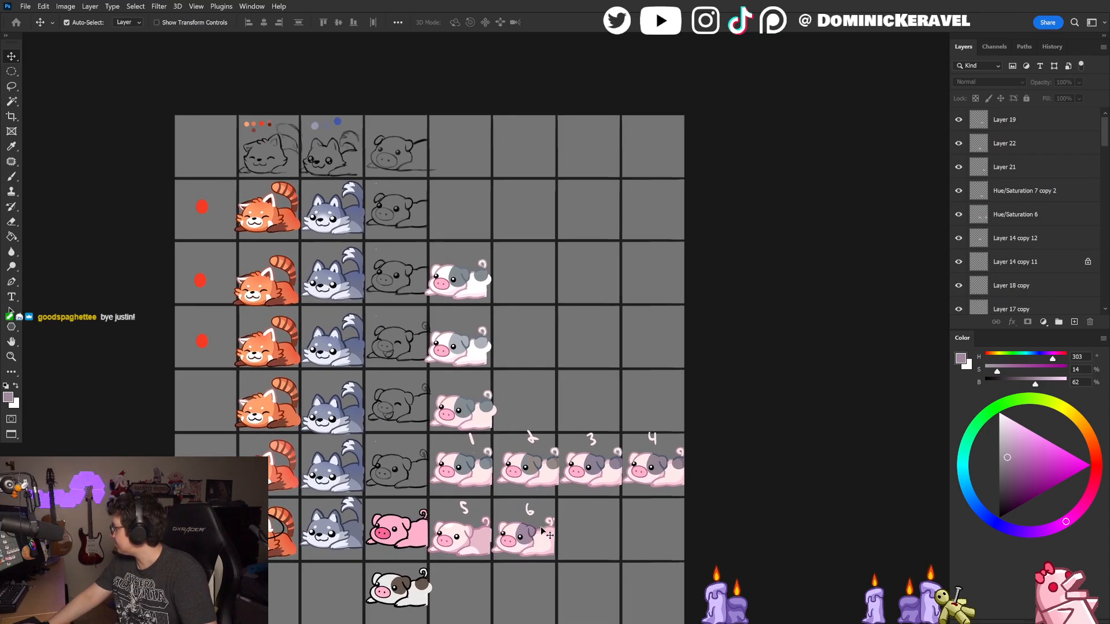